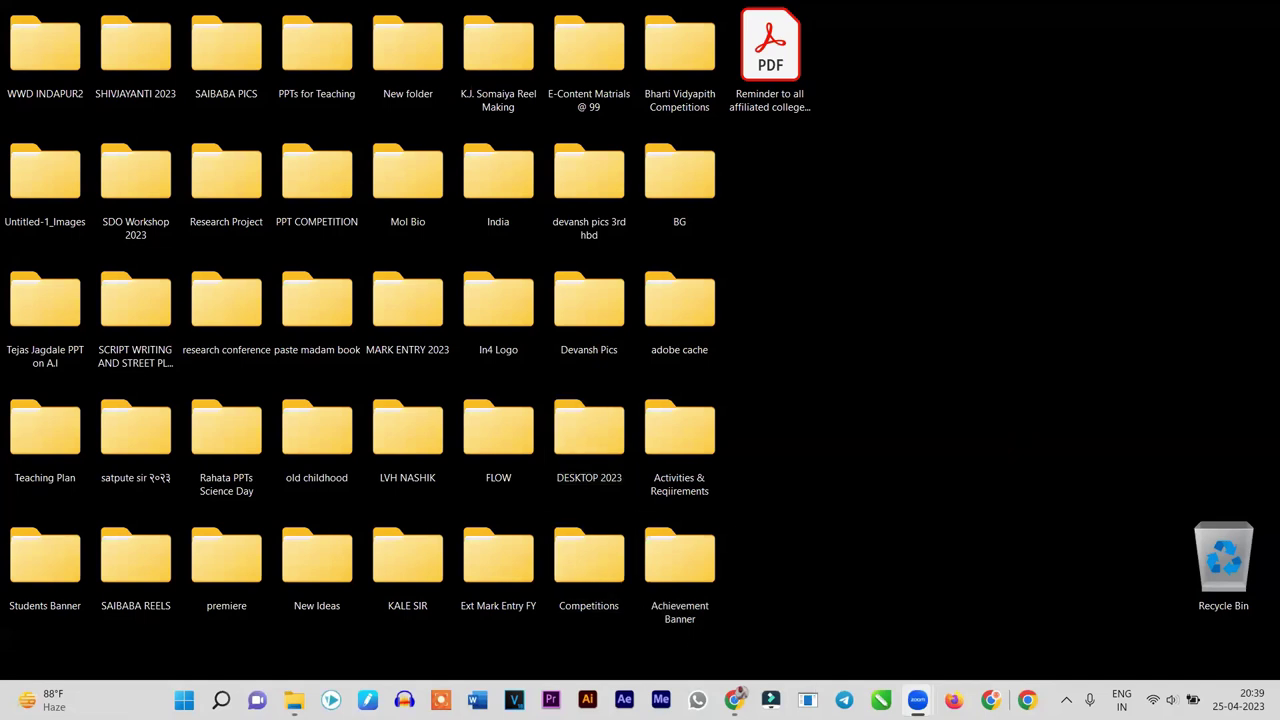
# - Open the New Ideas folder and pick the Saibaba Bumping Effect 1 video
pyautogui.doubleClick(316, 560)
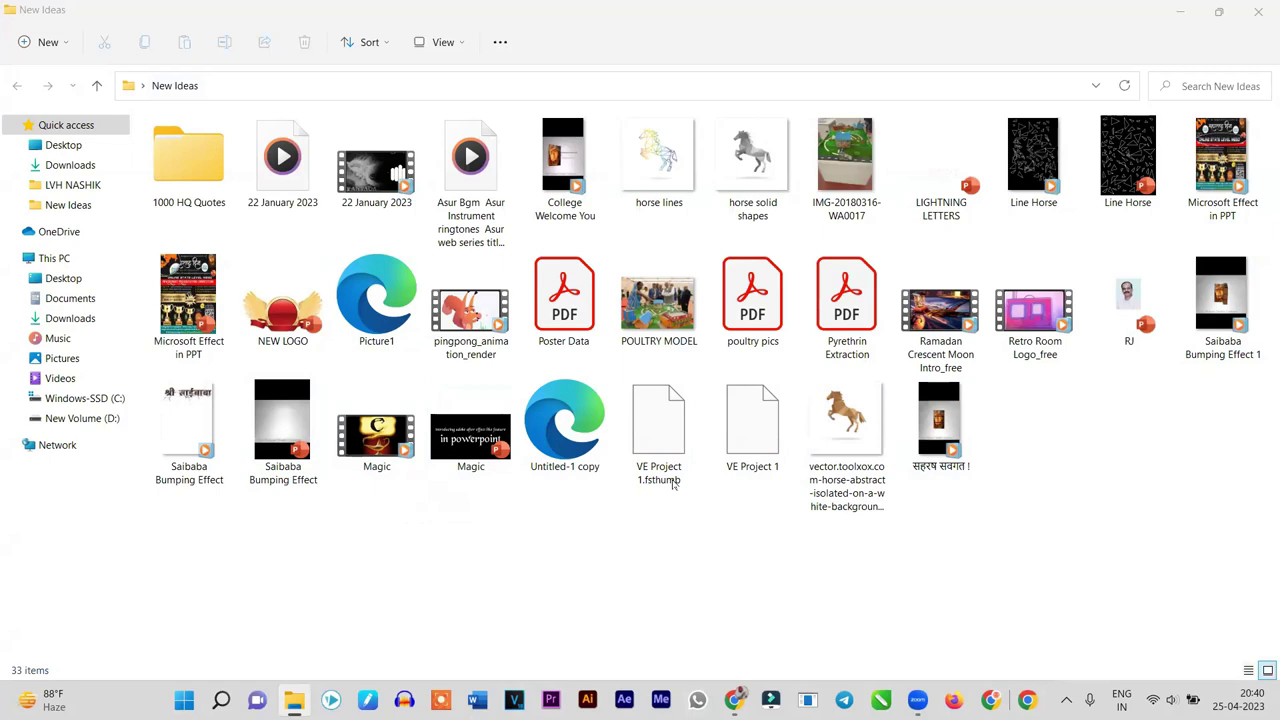
pyautogui.click(1217, 298)
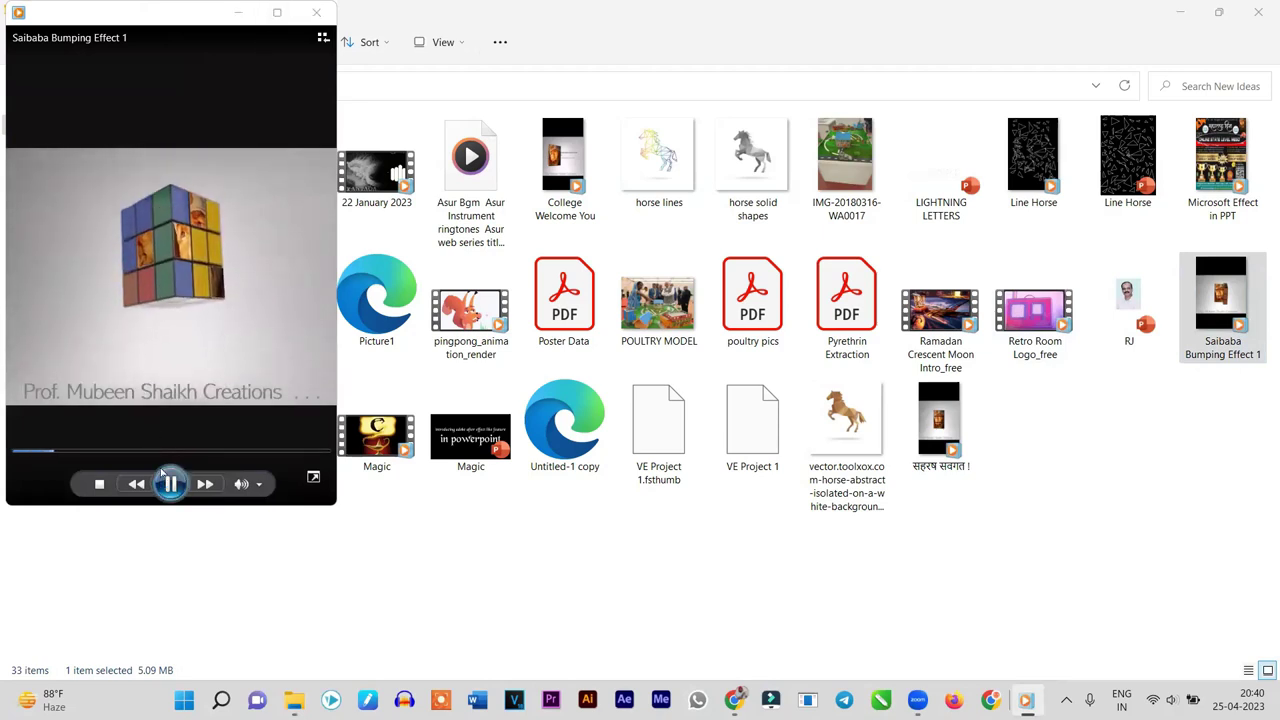
# - Watch Saibaba Bumping Effect 1 maximized from the beginning, then close Media Player
pyautogui.click(30, 440)
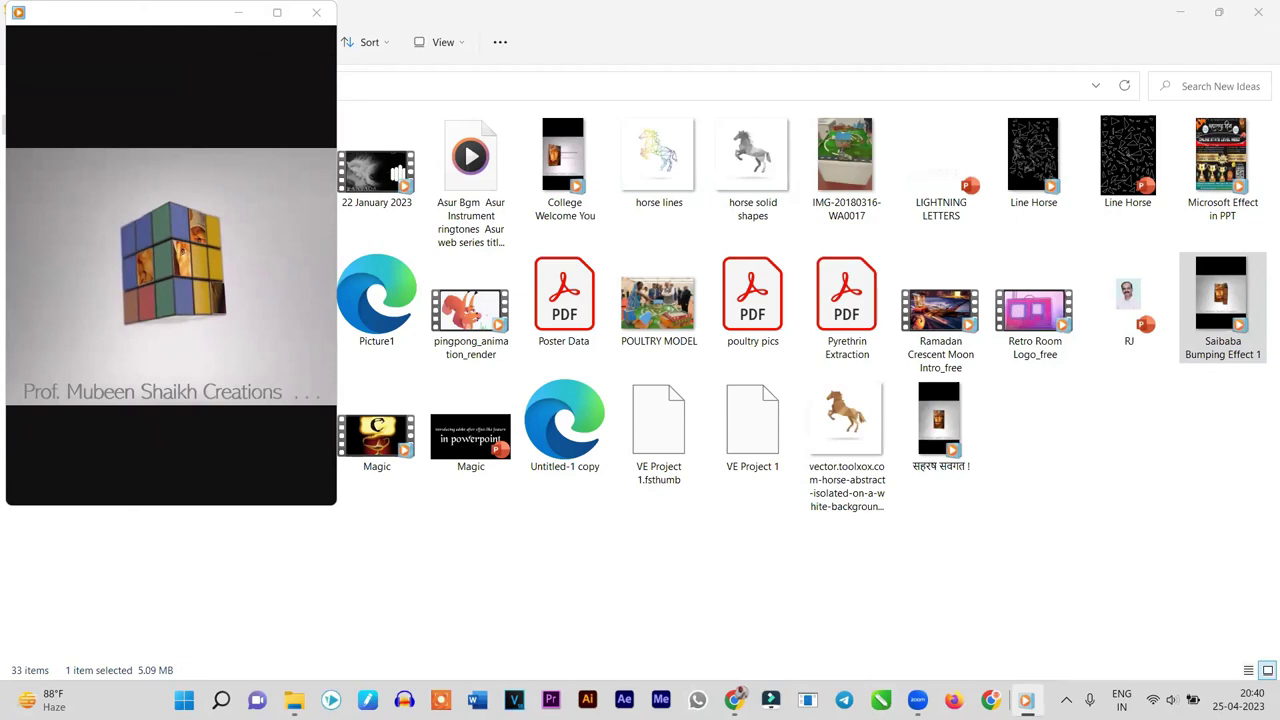
pyautogui.click(273, 14)
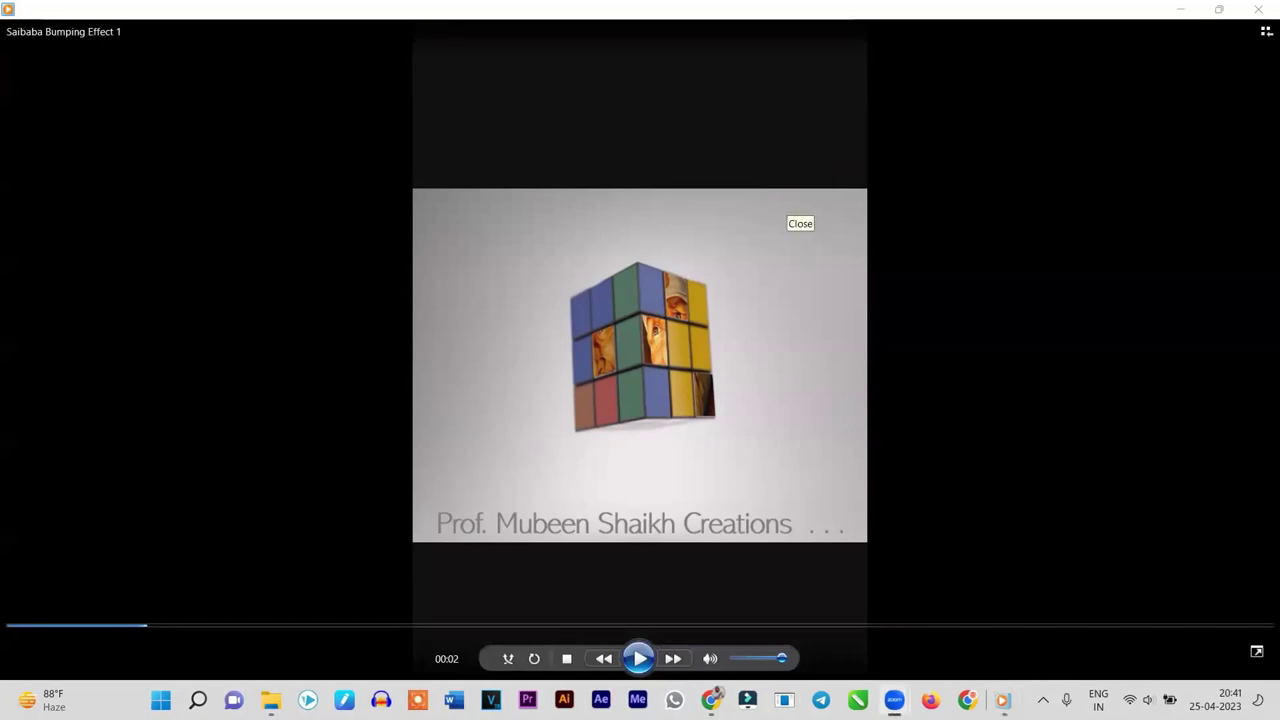
pyautogui.moveTo(142, 630); pyautogui.dragTo(11, 630)
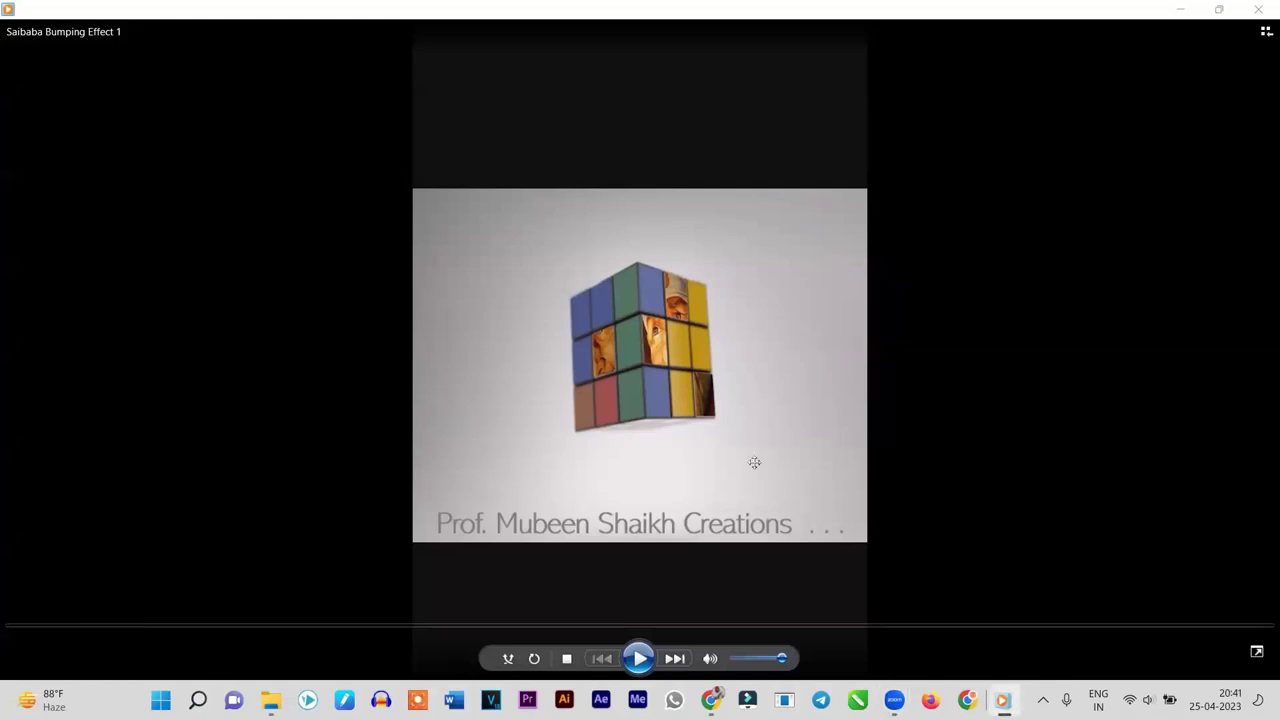
pyautogui.click(637, 659)
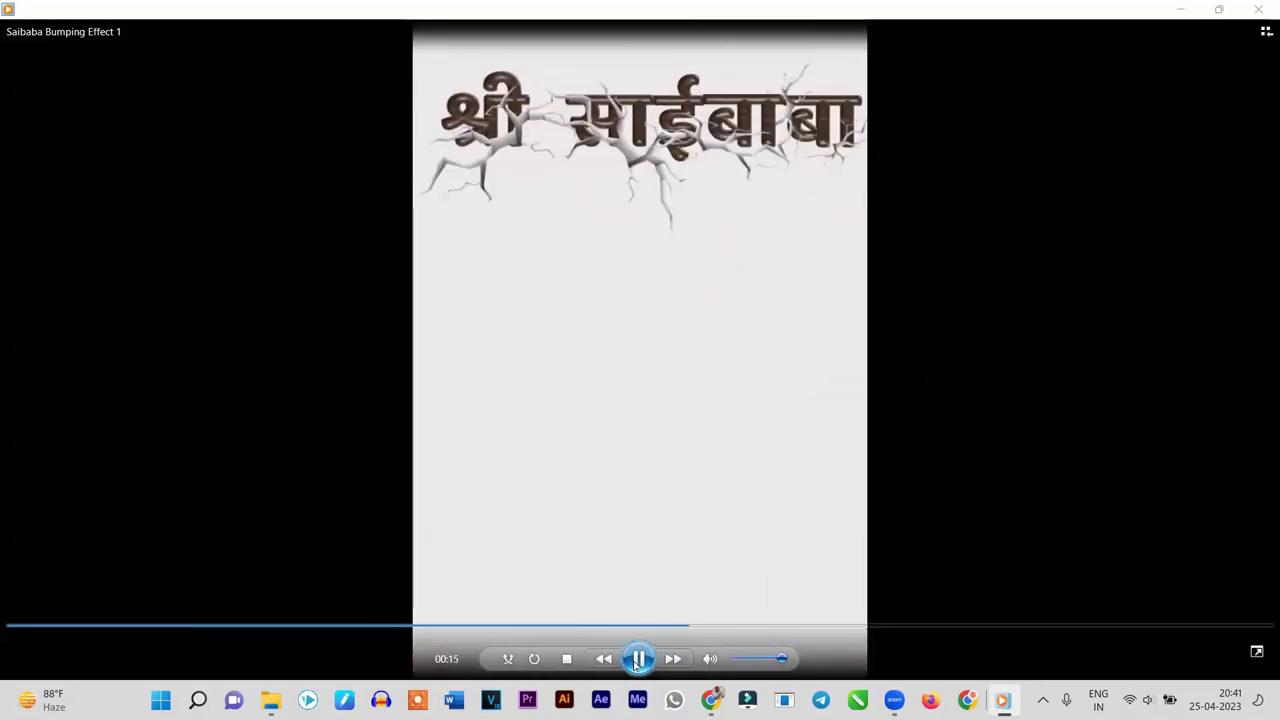
pyautogui.click(1258, 9)
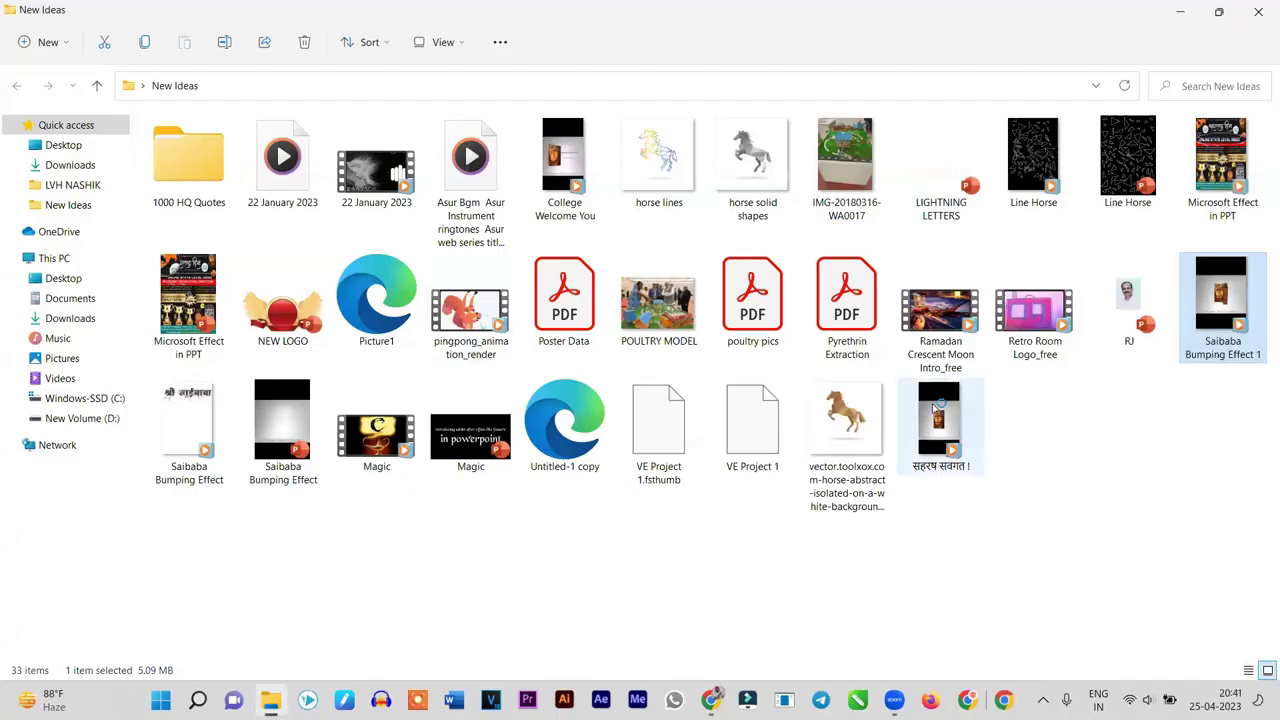
# - Play the 'सहरष सवगत !' video maximized in Media Player, then close it
pyautogui.doubleClick(935, 408)
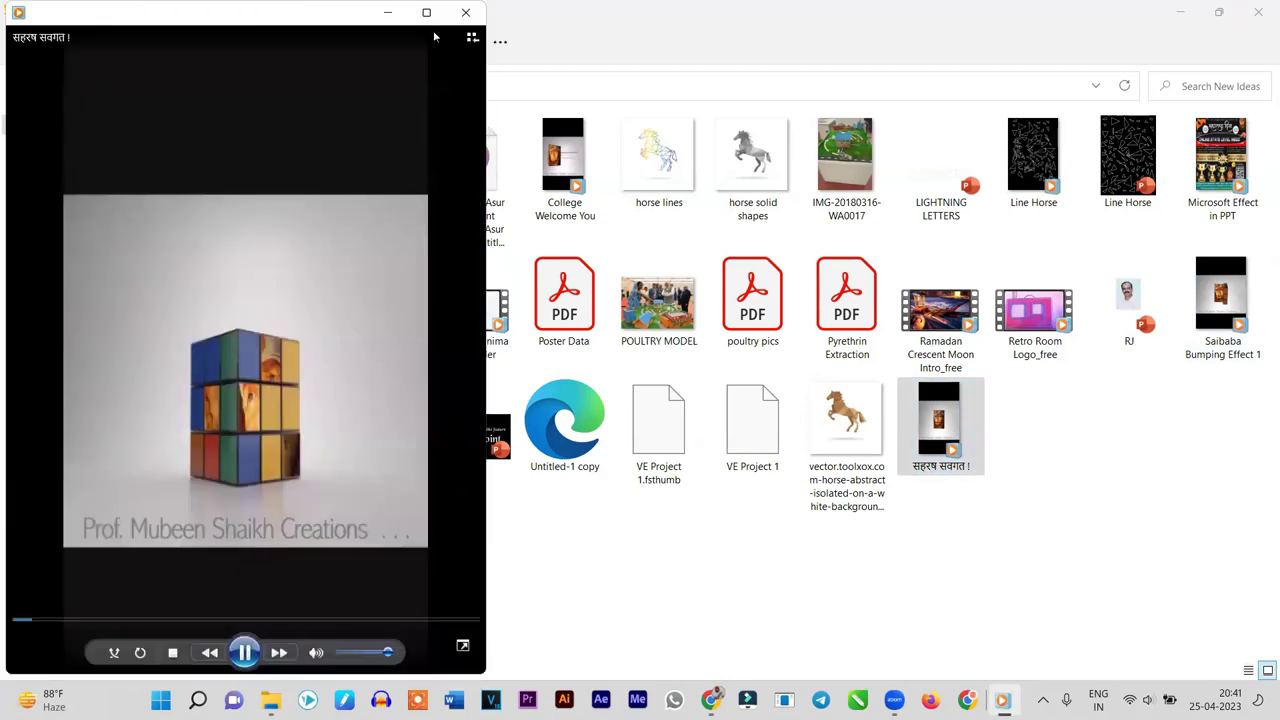
pyautogui.doubleClick(434, 36)
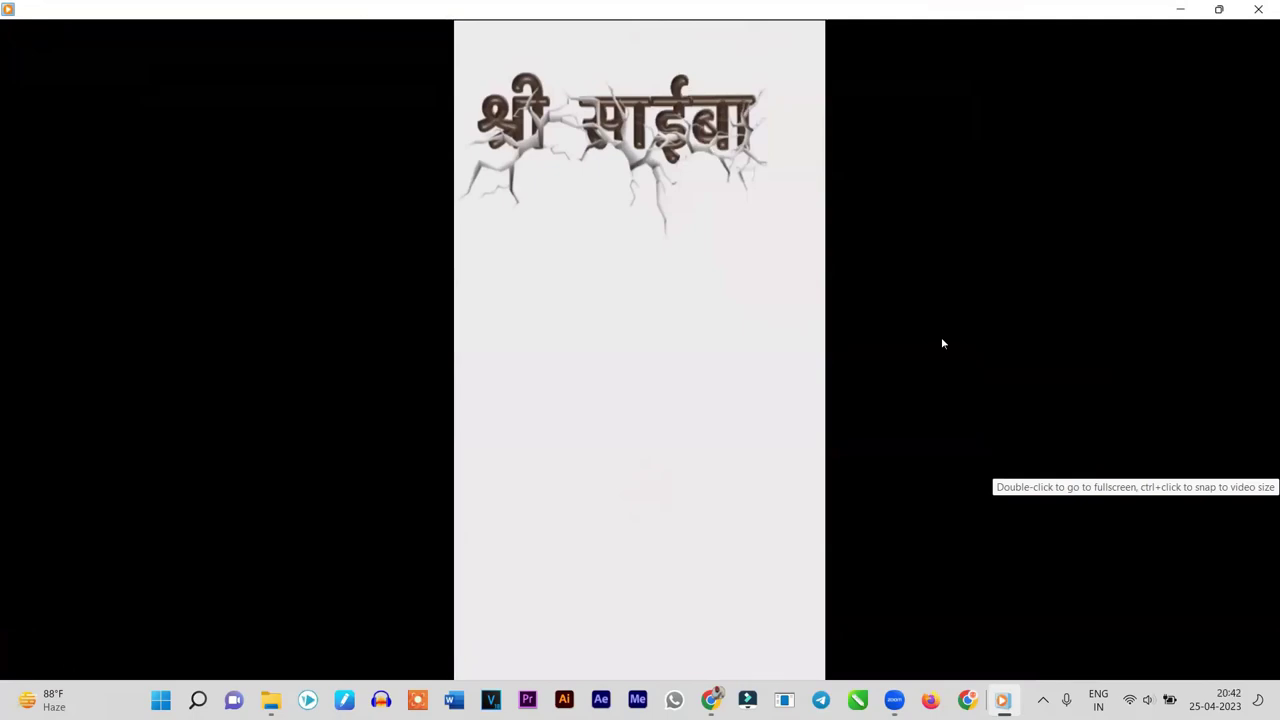
pyautogui.moveTo(777, 200)
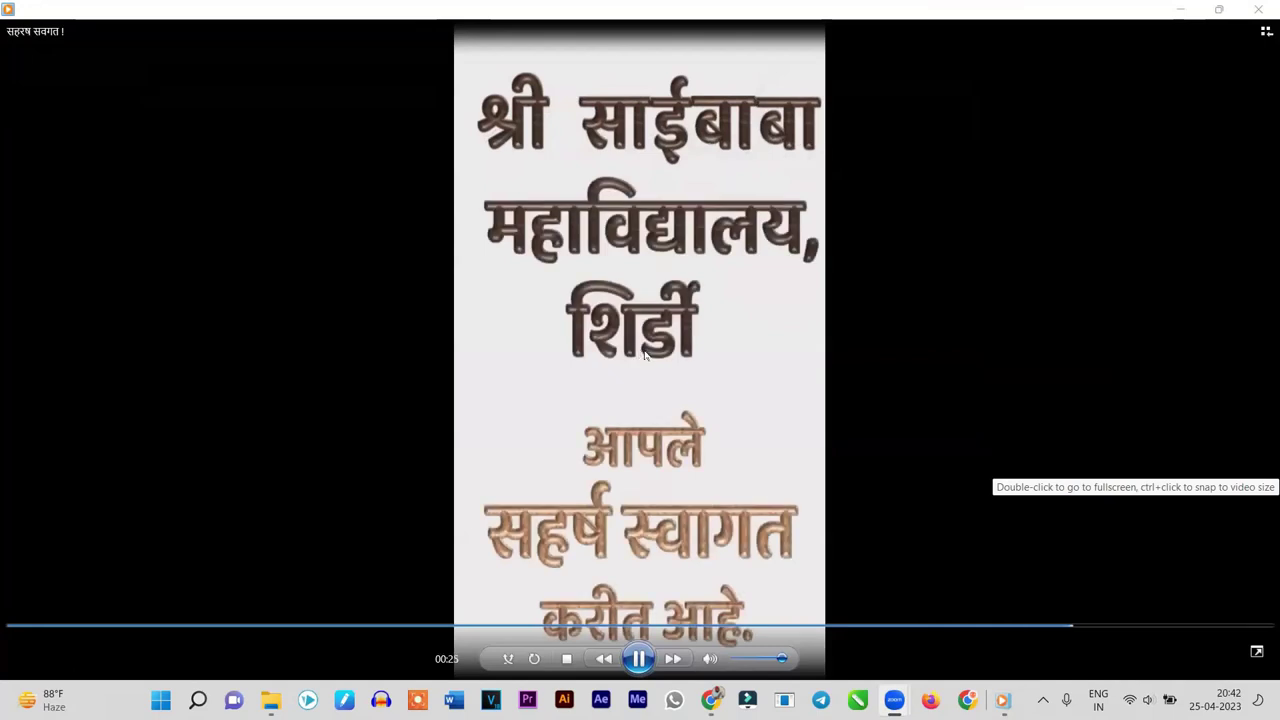
pyautogui.click(1260, 8)
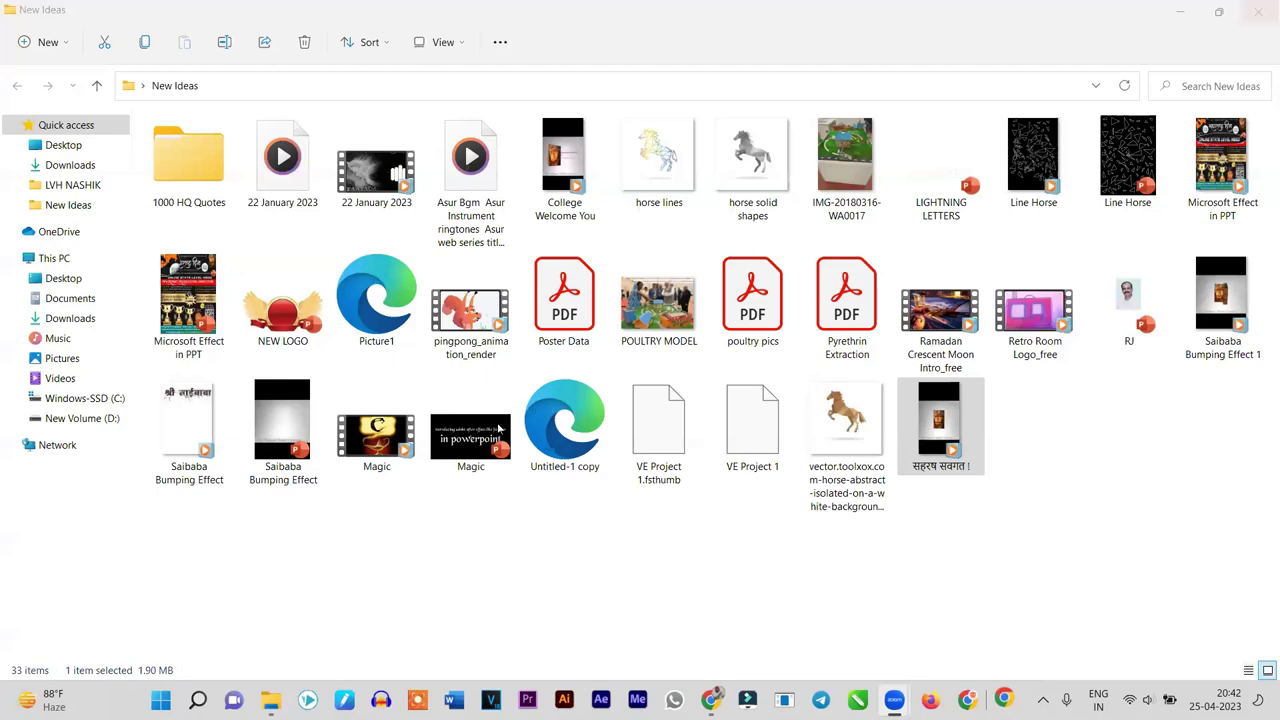
# - Play the first Magic video full screen, jump to the New Feature In PPT part, then close it
pyautogui.click(457, 441)
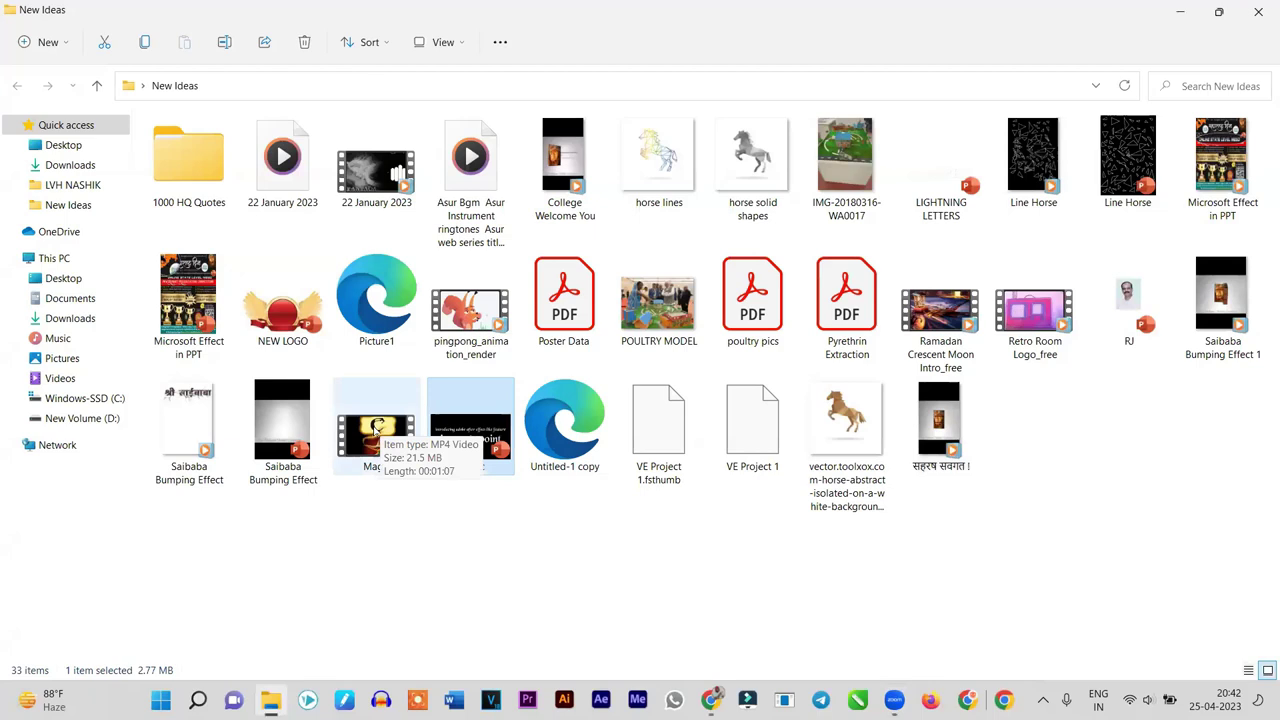
pyautogui.click(376, 428)
pyautogui.doubleClick(376, 428)
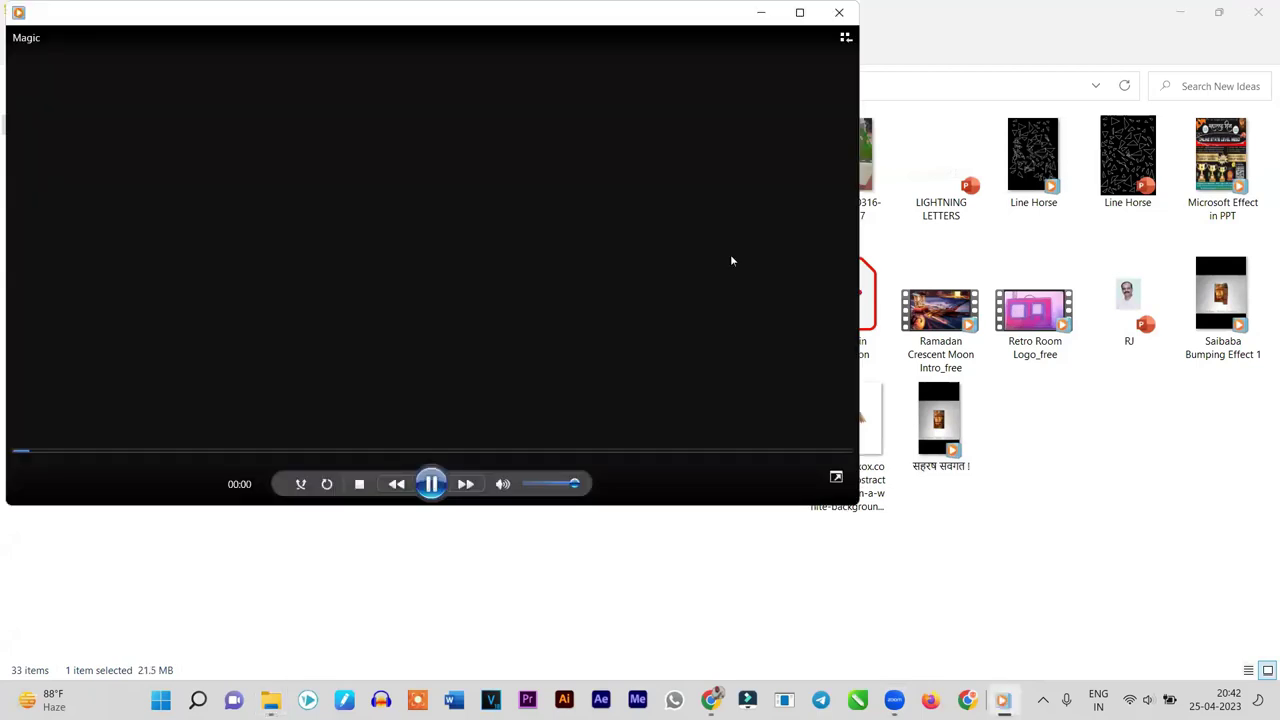
pyautogui.doubleClick(731, 260)
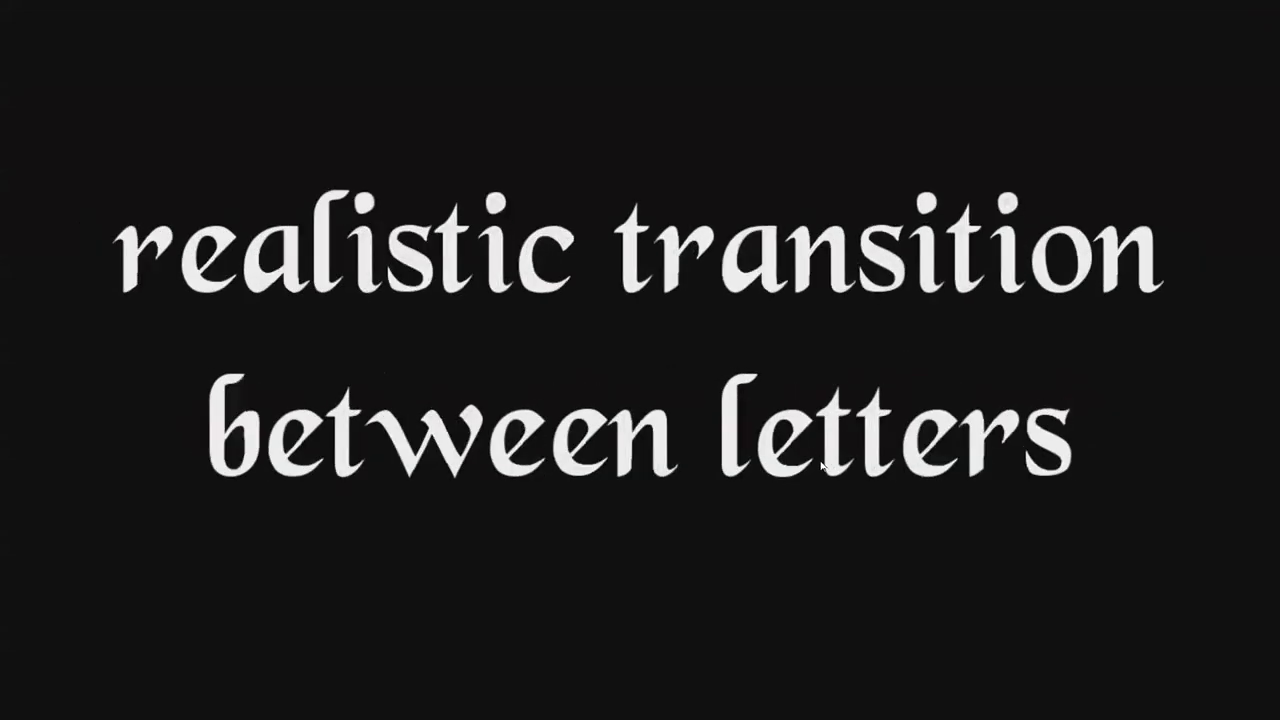
pyautogui.moveTo(823, 467)
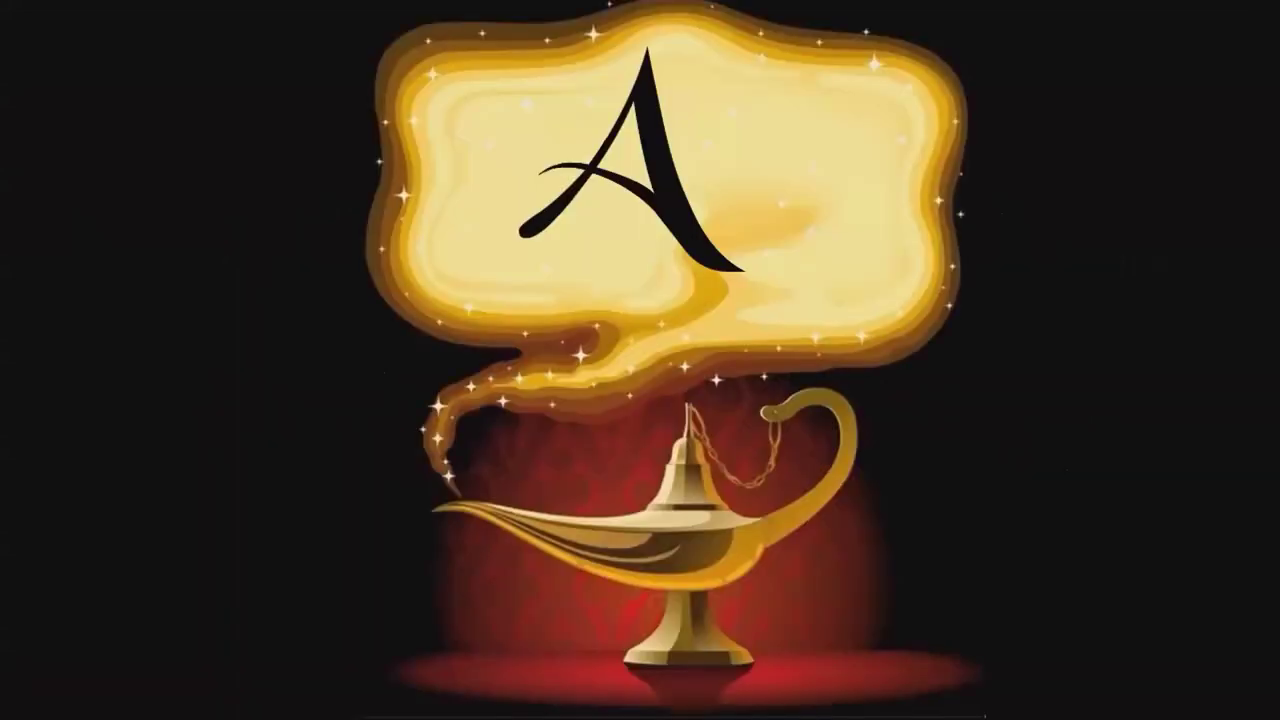
pyautogui.click(995, 669)
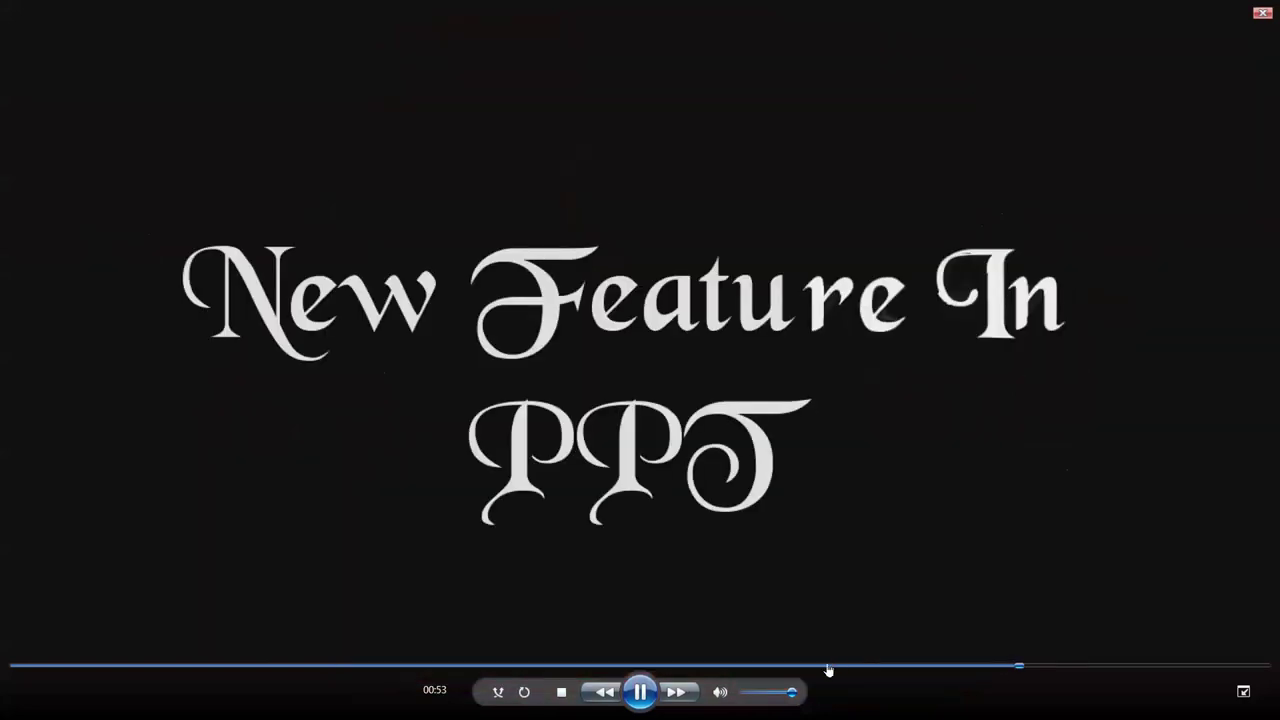
pyautogui.click(828, 669)
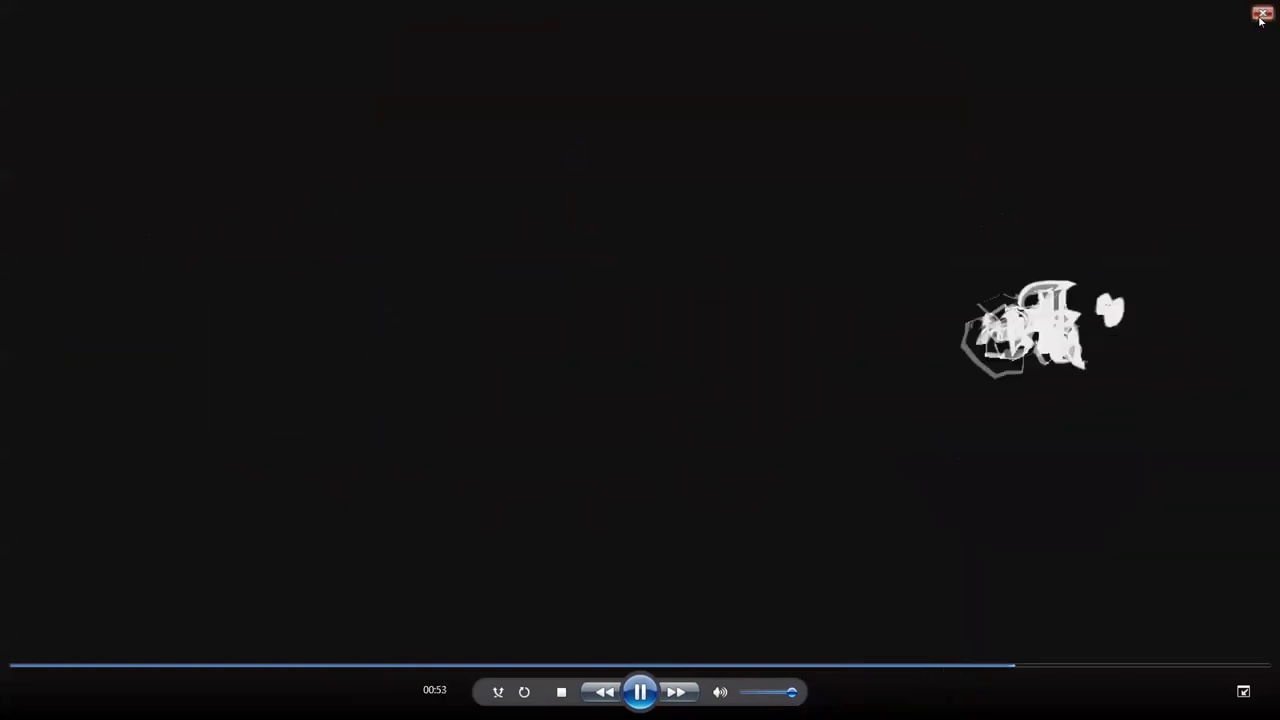
pyautogui.hotkey('alt', 'F4')
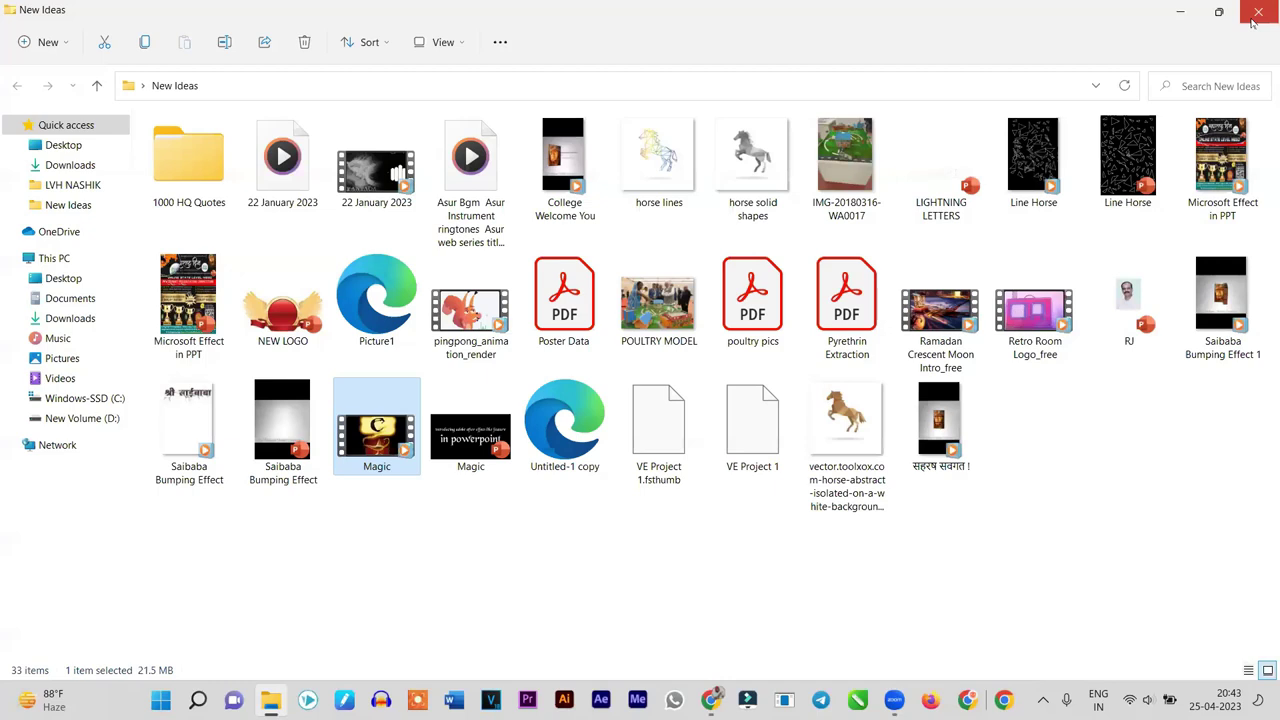
# - Close the New Ideas folder window and launch PowerPoint from the Start menu's pinned apps
pyautogui.hotkey('alt', 'F4')
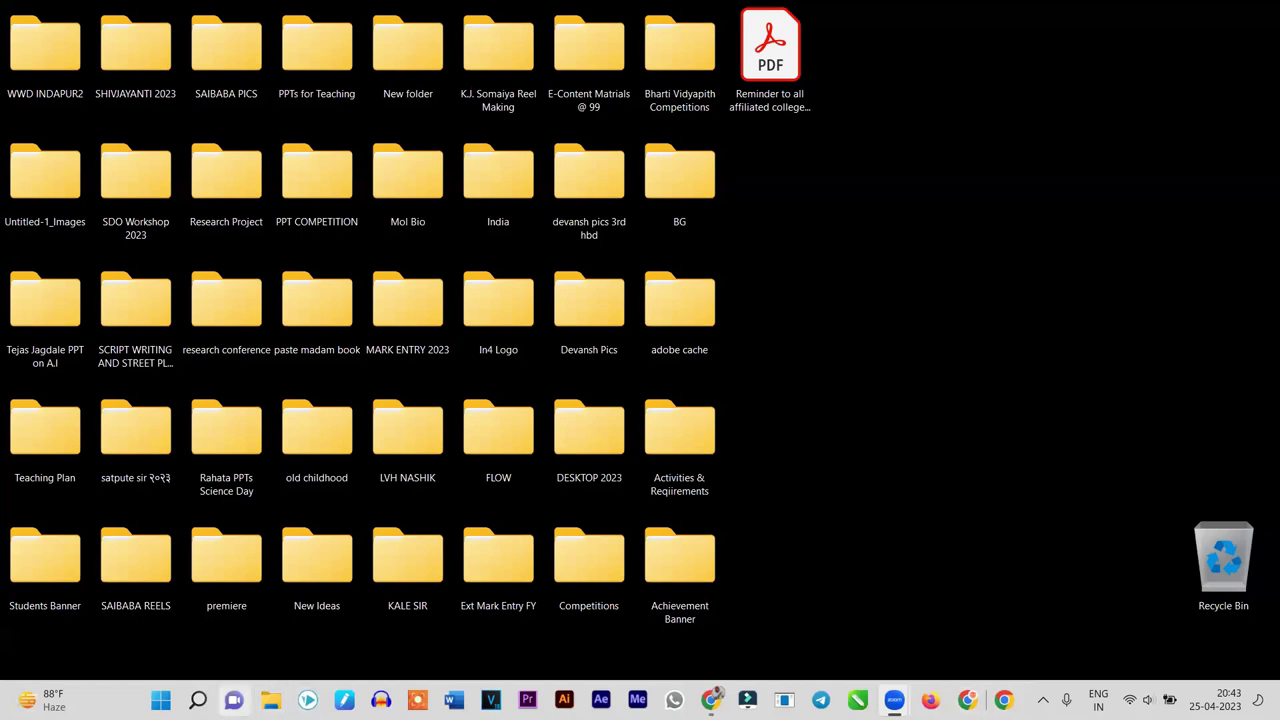
pyautogui.press('super')
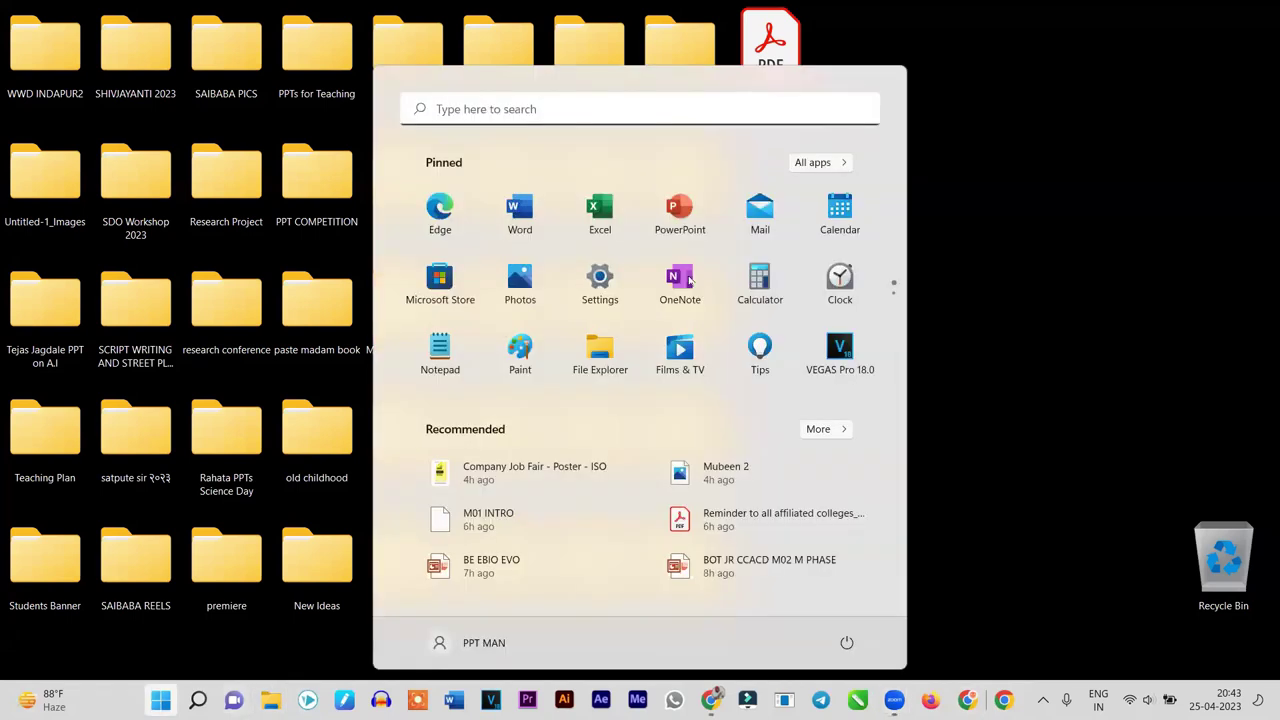
pyautogui.click(806, 336)
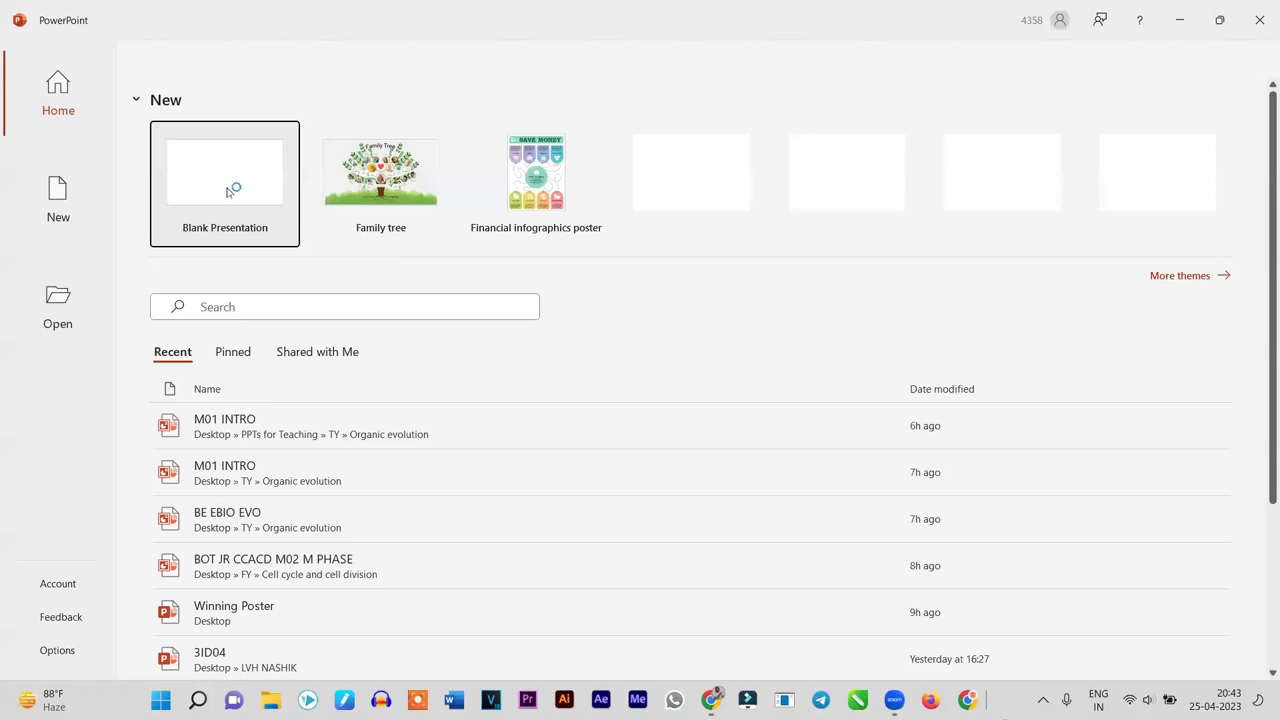
# - Start a blank presentation and add a text box reading MUBEEN
pyautogui.click(229, 191)
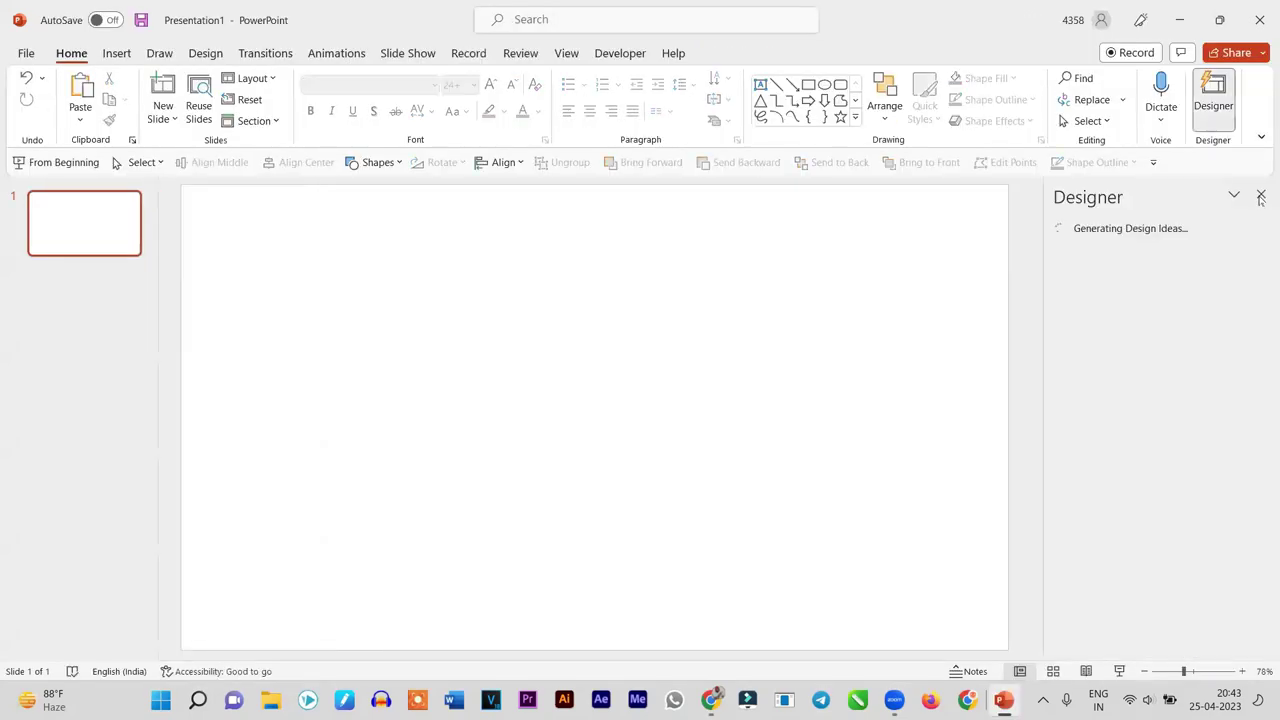
pyautogui.click(1261, 197)
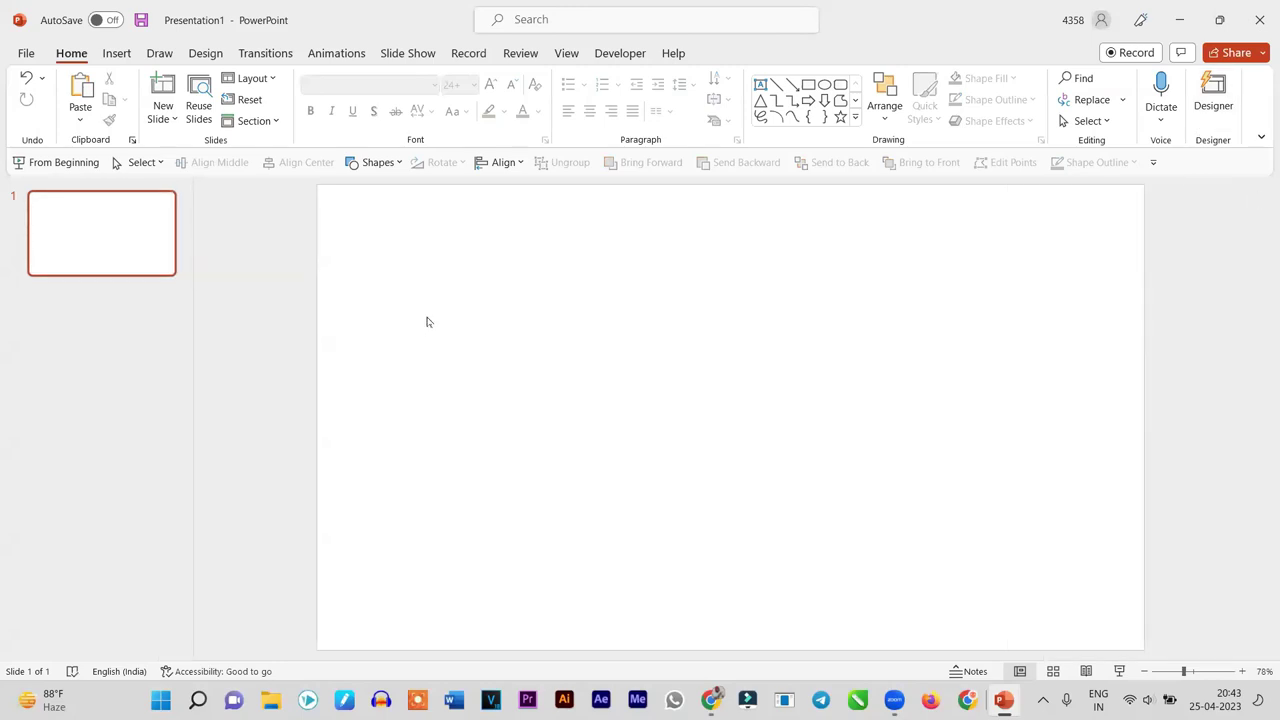
pyautogui.click(116, 53)
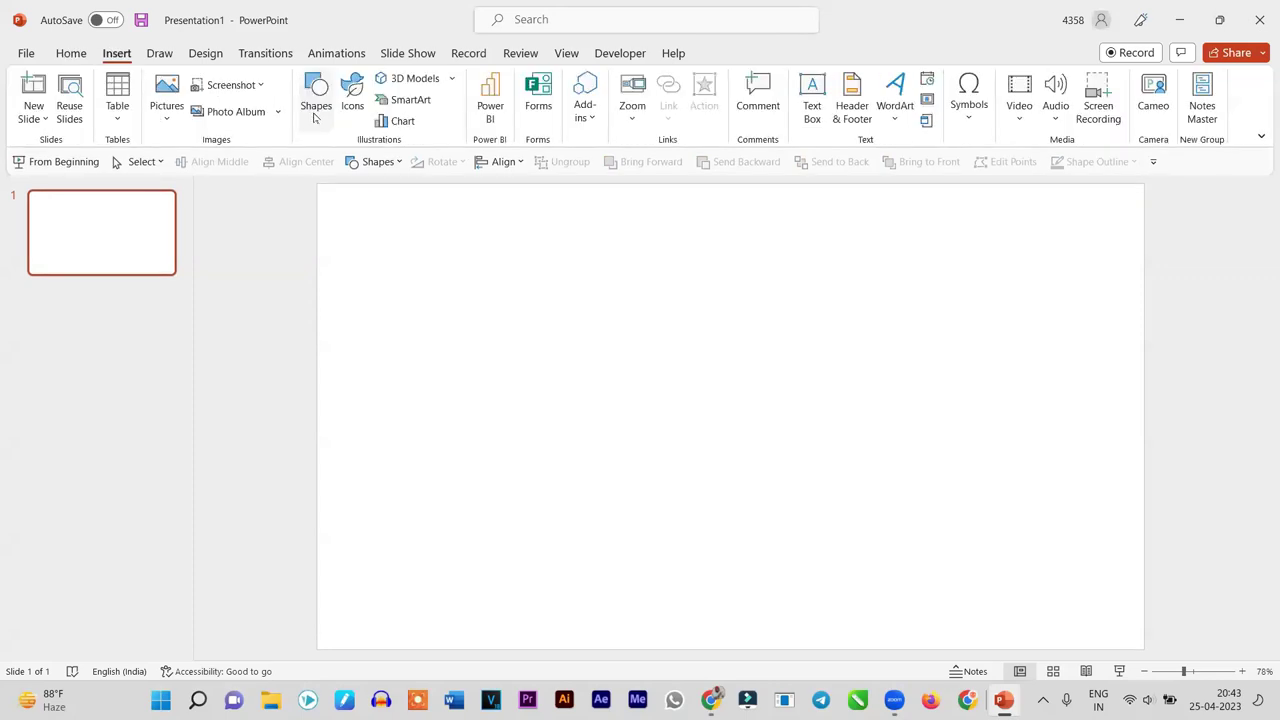
pyautogui.click(810, 88)
pyautogui.click(503, 330)
pyautogui.press('capslock')
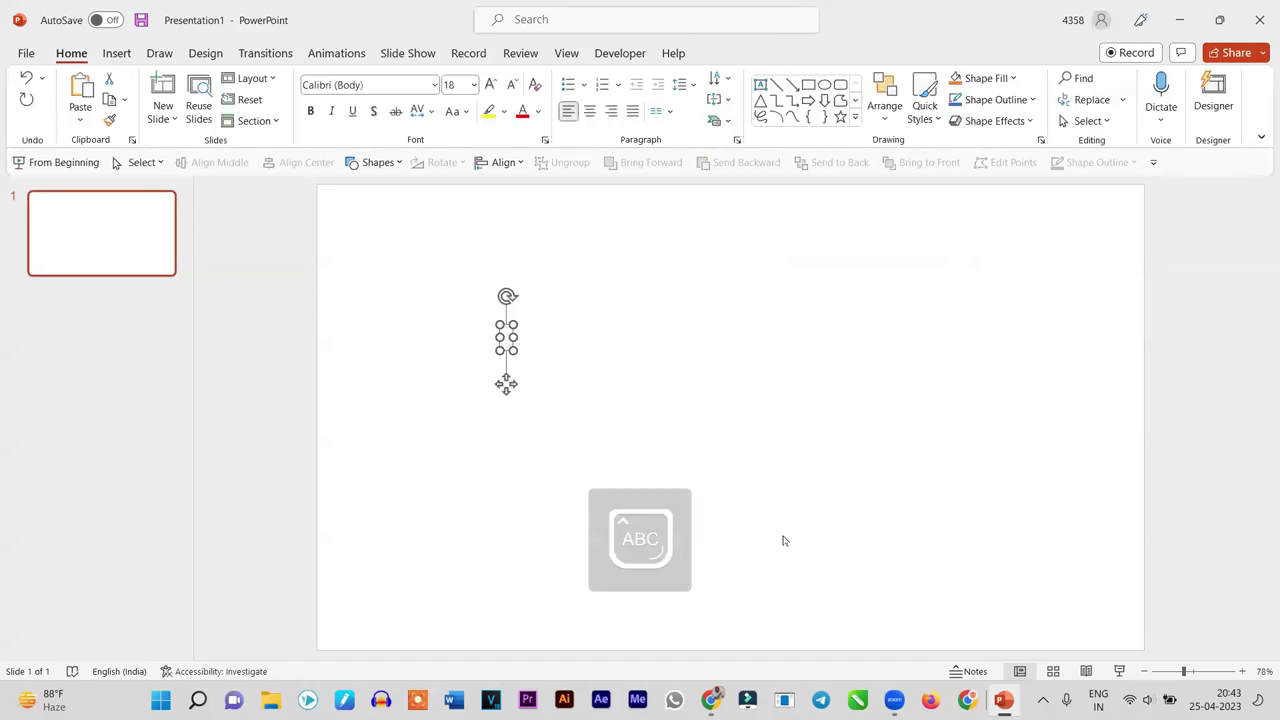
pyautogui.write('MU')
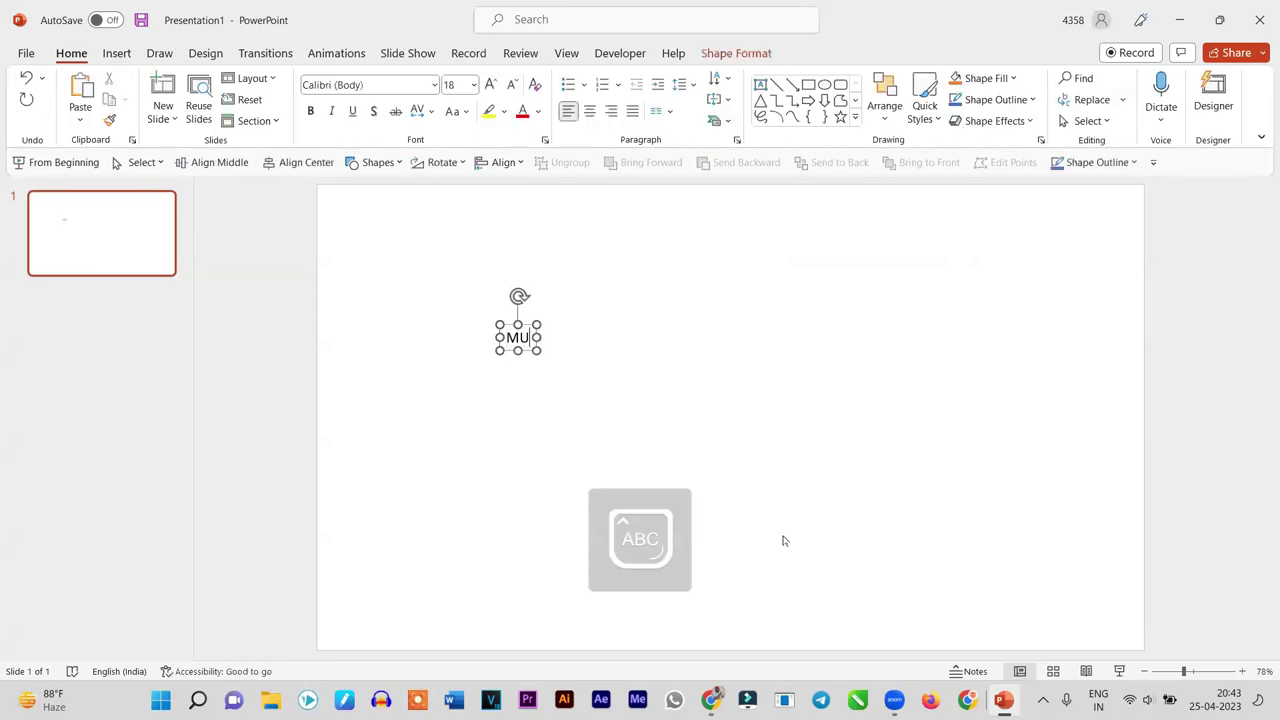
pyautogui.write('BEEN')
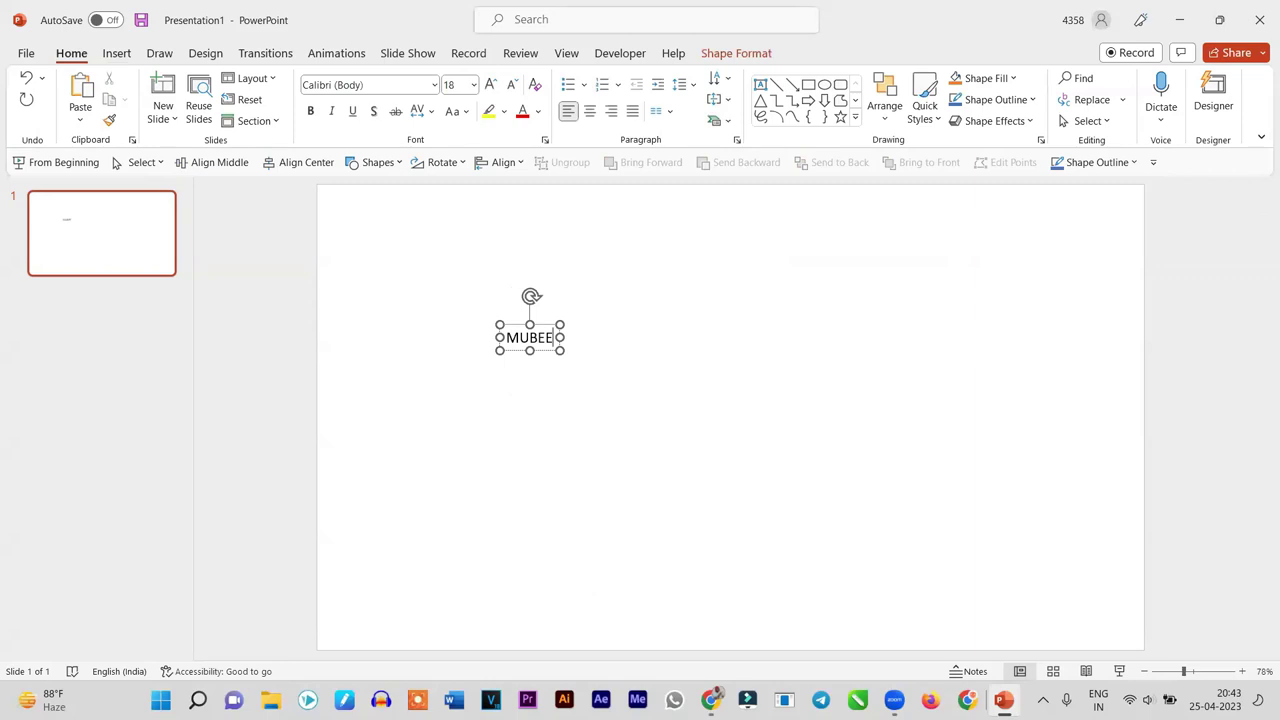
# - Enlarge the MUBEEN text to 166 pt and shift the box toward the slide centre
pyautogui.click(513, 325)
pyautogui.click(490, 84)
pyautogui.click(490, 84)
pyautogui.click(490, 84)
pyautogui.click(490, 84)
pyautogui.click(490, 84)
pyautogui.click(490, 84)
pyautogui.click(490, 84)
pyautogui.click(490, 84)
pyautogui.click(490, 84)
pyautogui.click(490, 84)
pyautogui.click(490, 84)
pyautogui.click(490, 84)
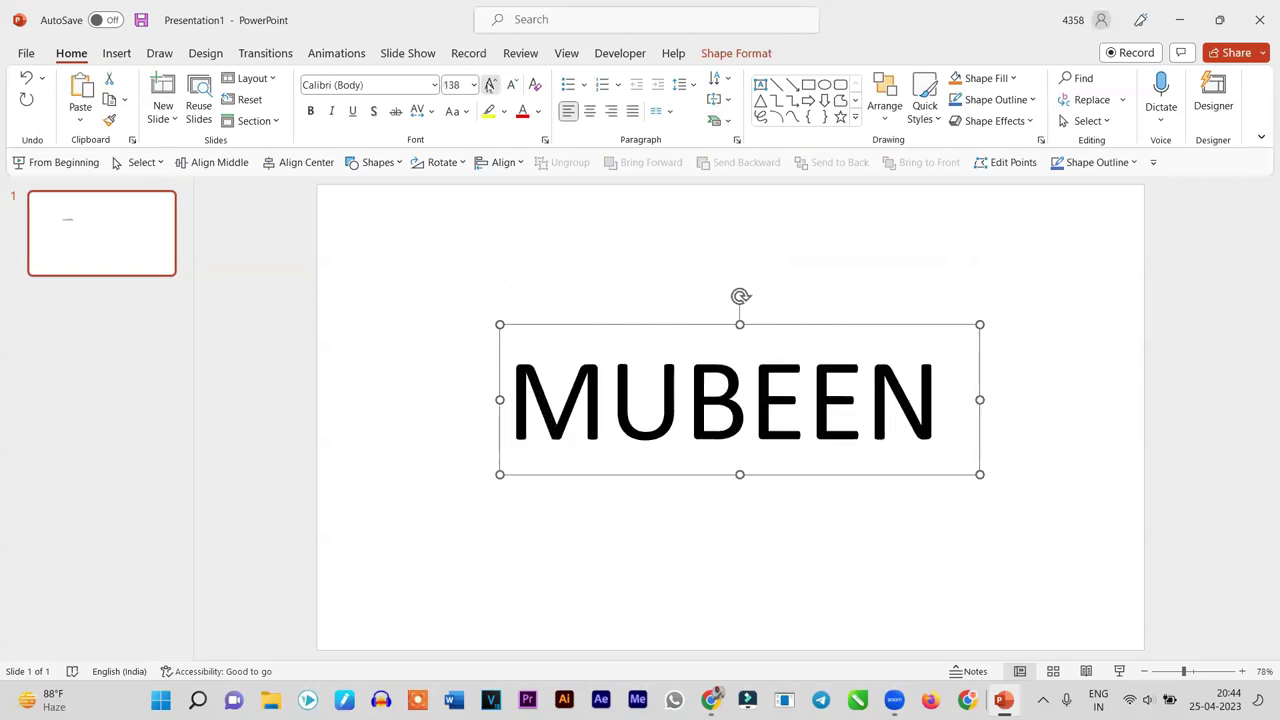
pyautogui.click(490, 84)
pyautogui.click(490, 84)
pyautogui.moveTo(597, 323); pyautogui.dragTo(496, 318)
# - Retype the word as 'Mubeen', enlarge it further, and move the box up and left
pyautogui.hotkey('ctrl', 'a')
pyautogui.click(838, 440)
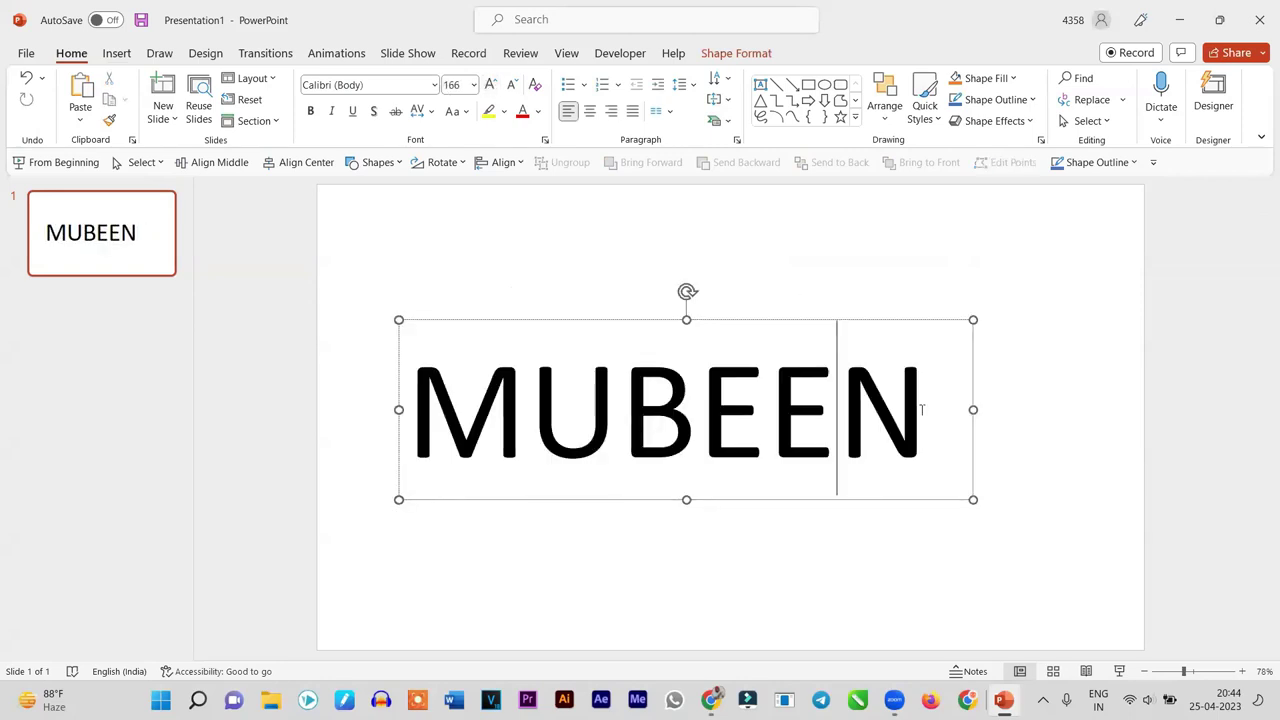
pyautogui.moveTo(925, 420); pyautogui.dragTo(540, 422)
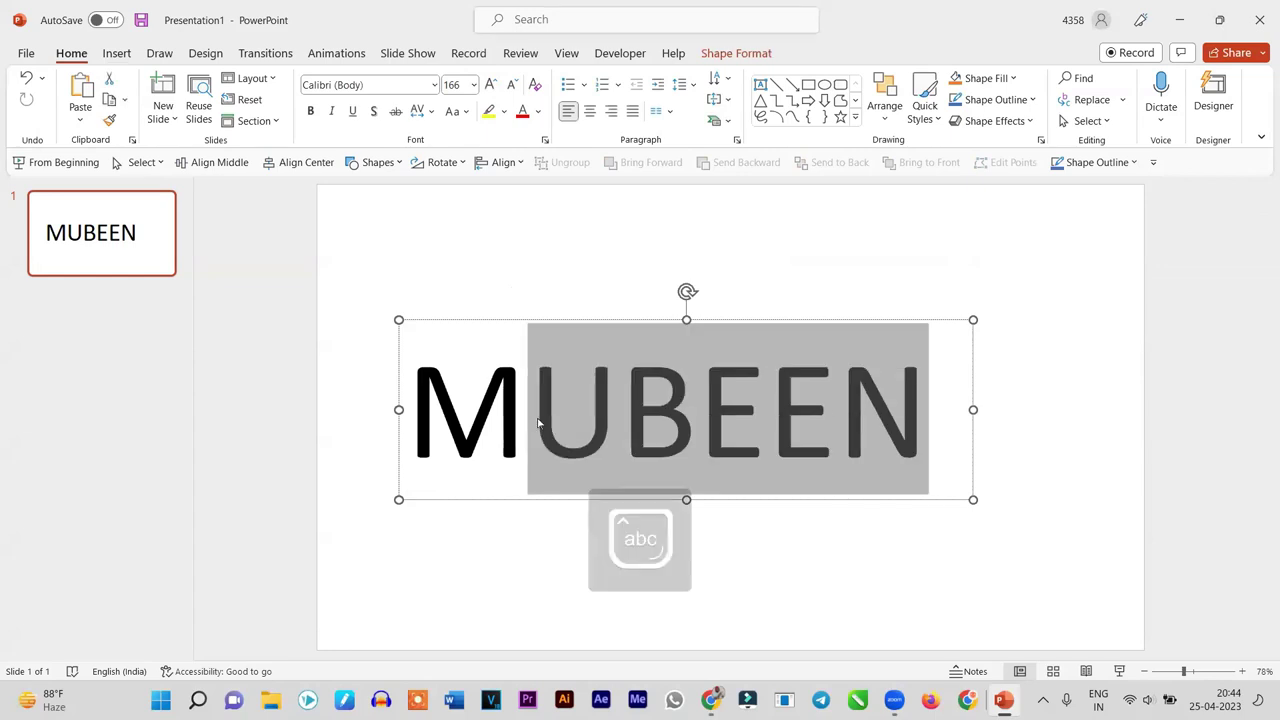
pyautogui.write('ubeen')
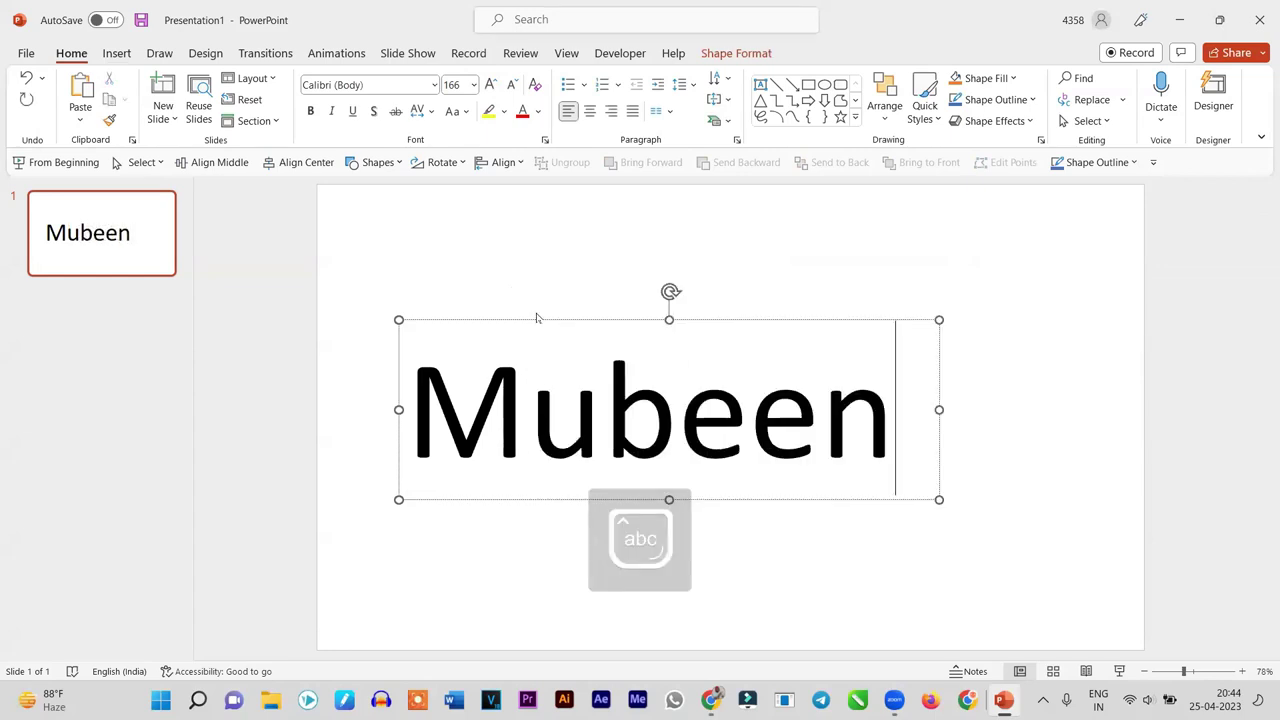
pyautogui.click(524, 320)
pyautogui.hotkey('ctrl', 'shift', '.')
pyautogui.hotkey('ctrl', 'shift', '.')
pyautogui.hotkey('ctrl', 'shift', '.')
pyautogui.hotkey('ctrl', 'shift', '.')
pyautogui.hotkey('ctrl', 'shift', '.')
pyautogui.hotkey('ctrl', 'shift', '.')
pyautogui.hotkey('ctrl', 'shift', '.')
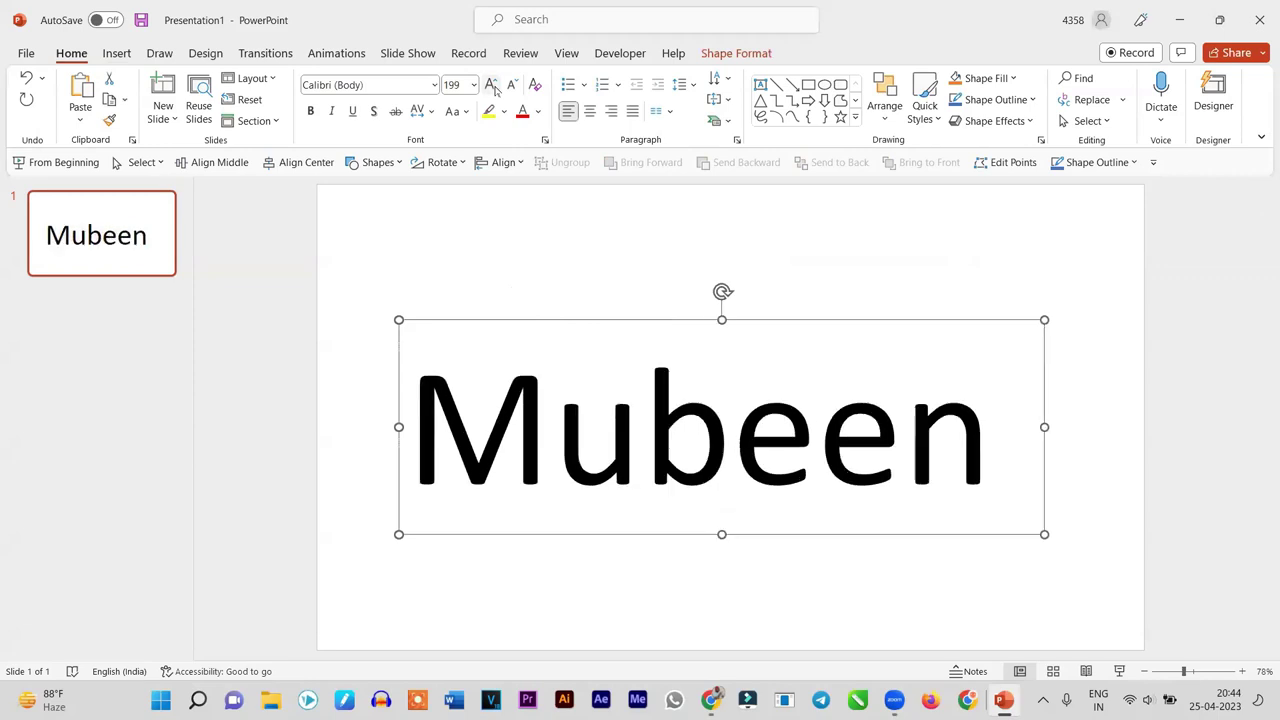
pyautogui.moveTo(626, 320); pyautogui.dragTo(580, 298)
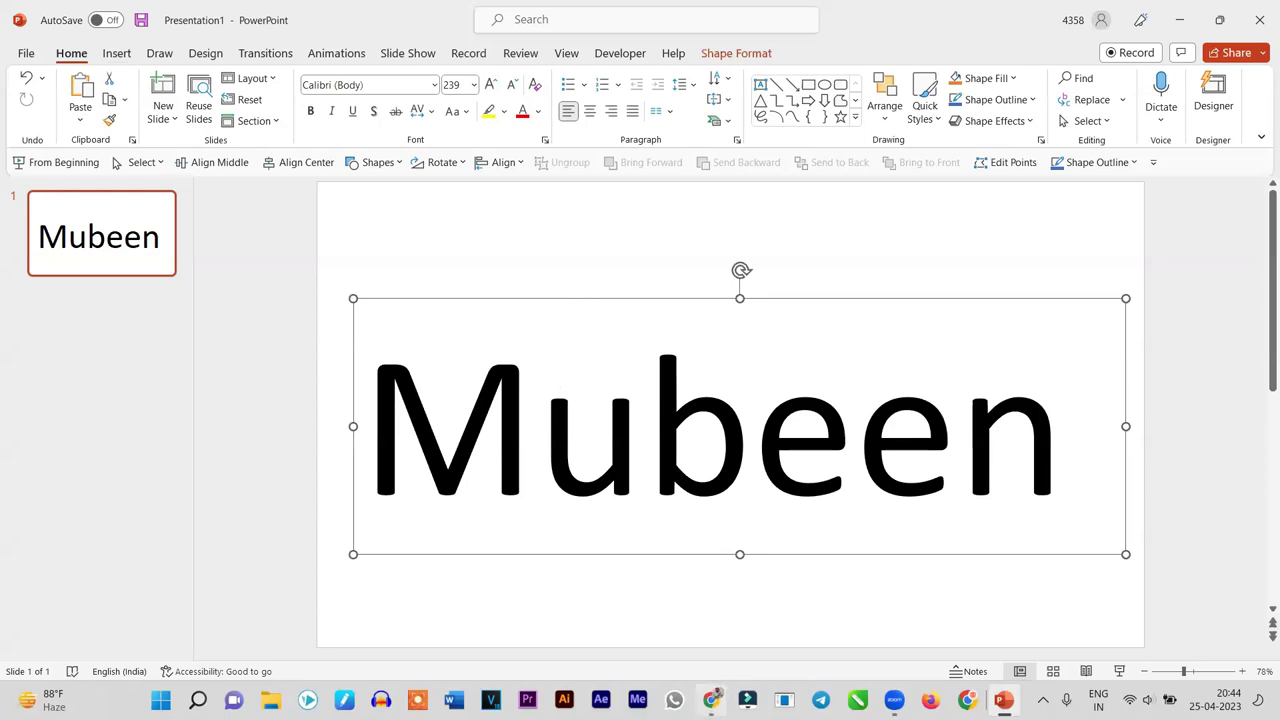
pyautogui.click(712, 699)
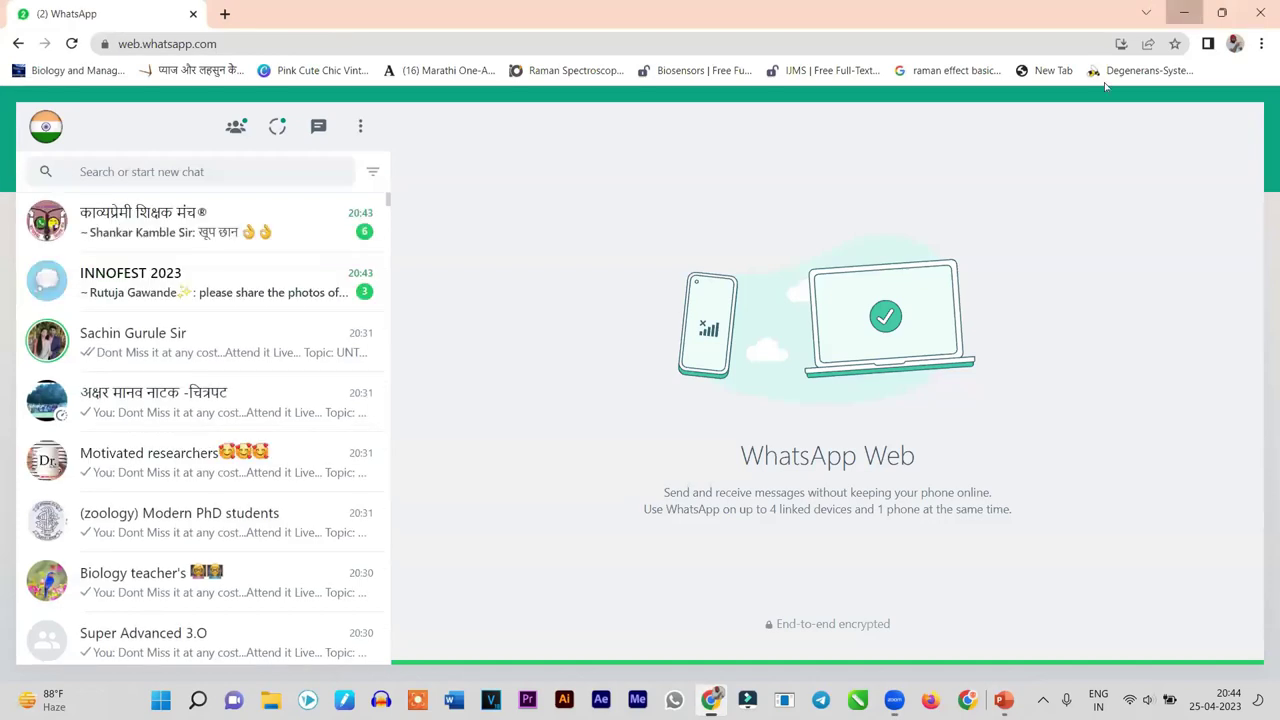
pyautogui.press('super+Down')
pyautogui.press('super+Down')
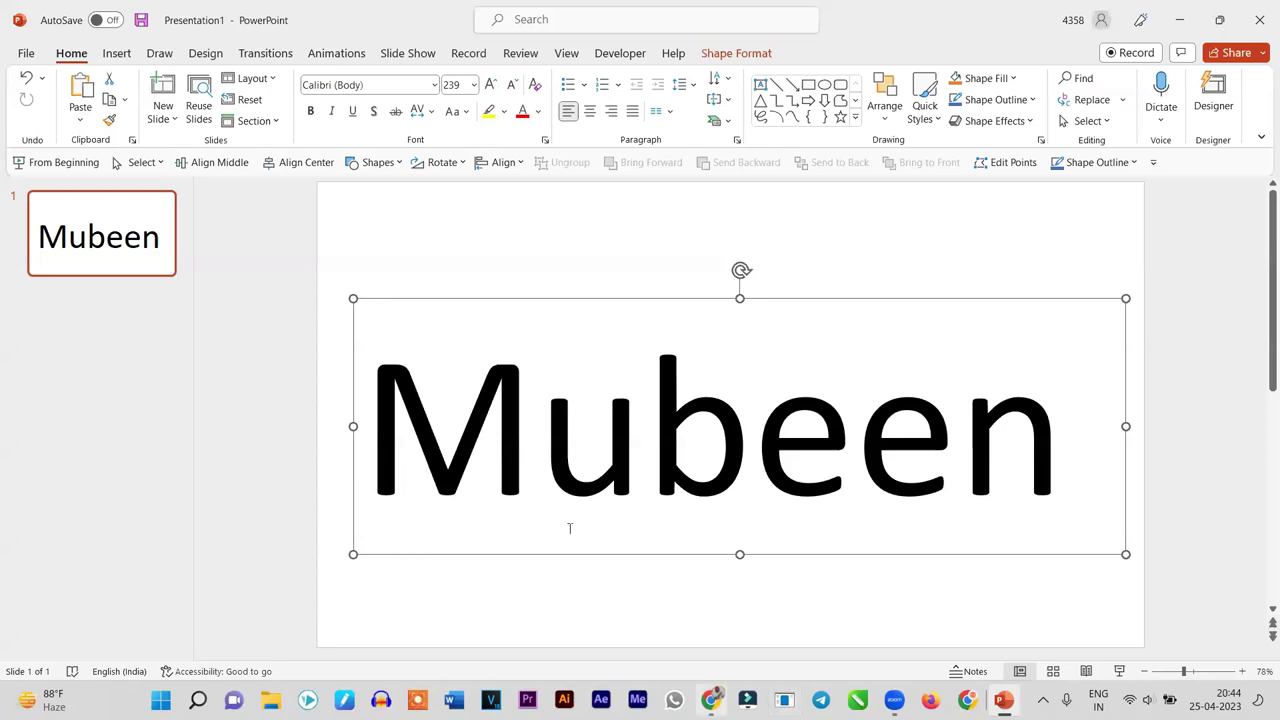
# - Change the Mubeen text to the BlackChancery font
pyautogui.tripleClick(798, 319)
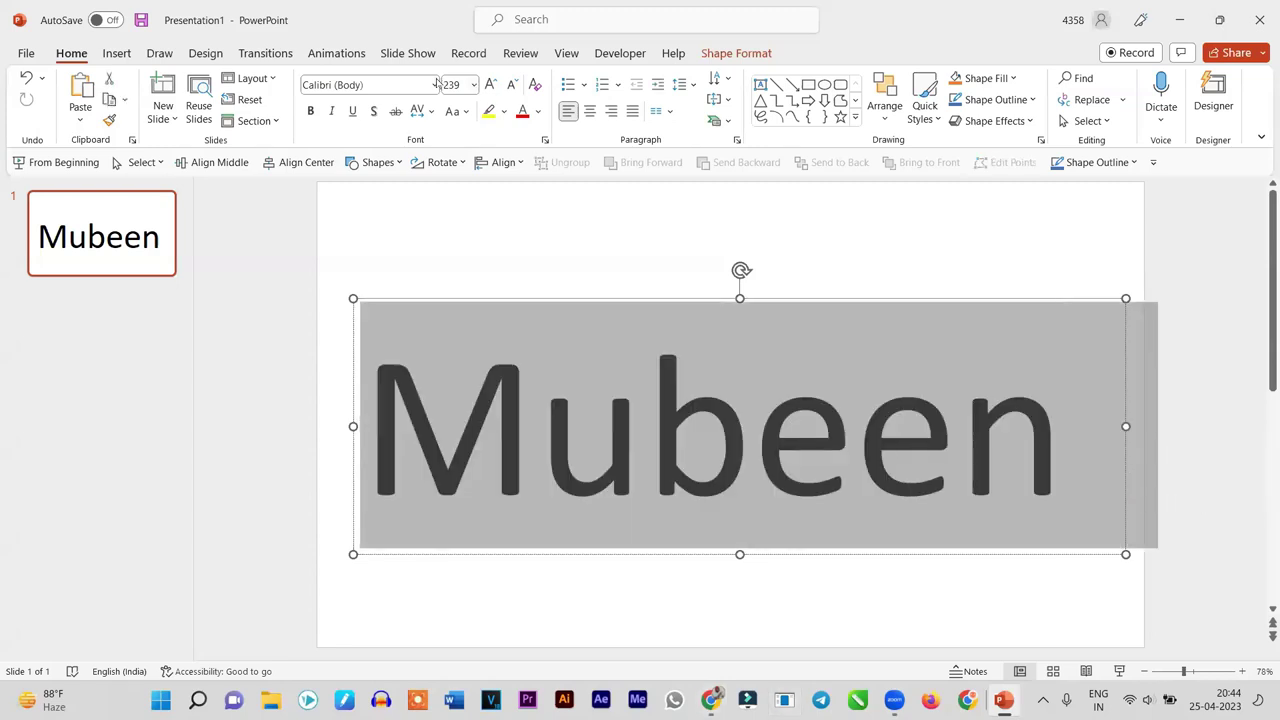
pyautogui.click(400, 86)
pyautogui.write('BlackChancery')
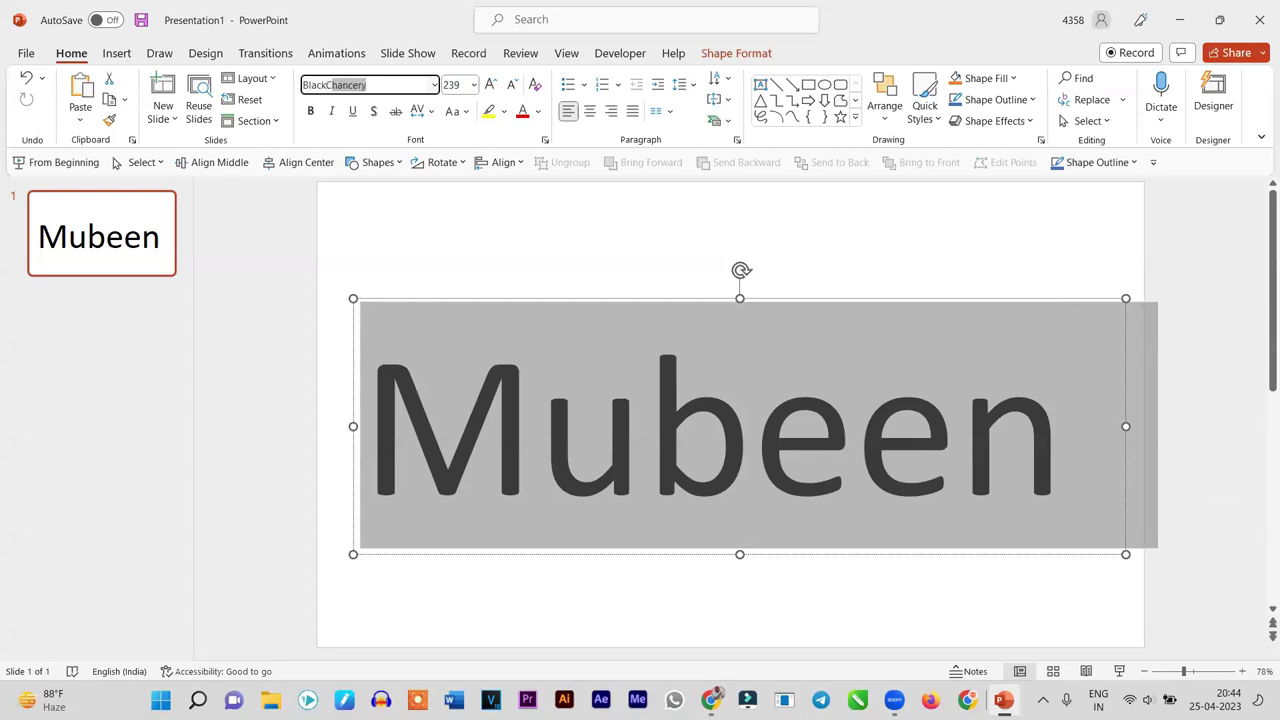
pyautogui.press('Return')
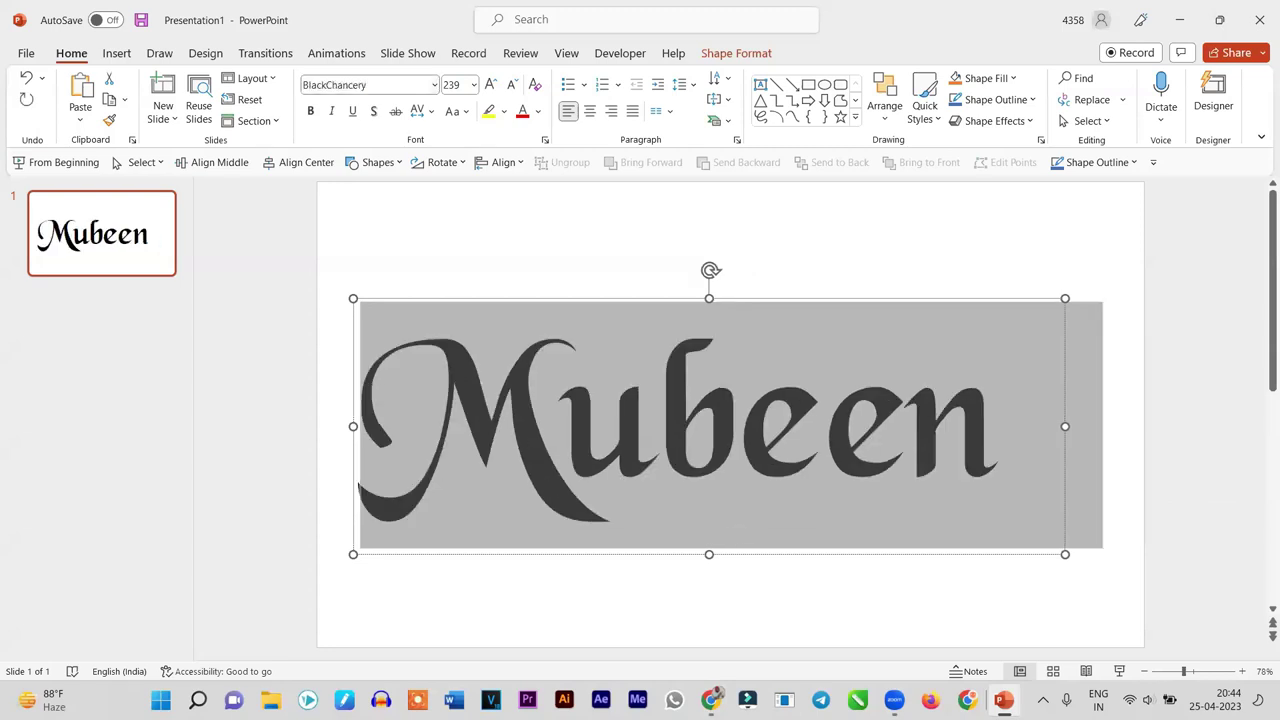
# - Set Mubeen to 239 pt, centre the text in its box, and reposition the box
pyautogui.click(569, 246)
pyautogui.click(588, 315)
pyautogui.click(583, 298)
pyautogui.click(491, 85)
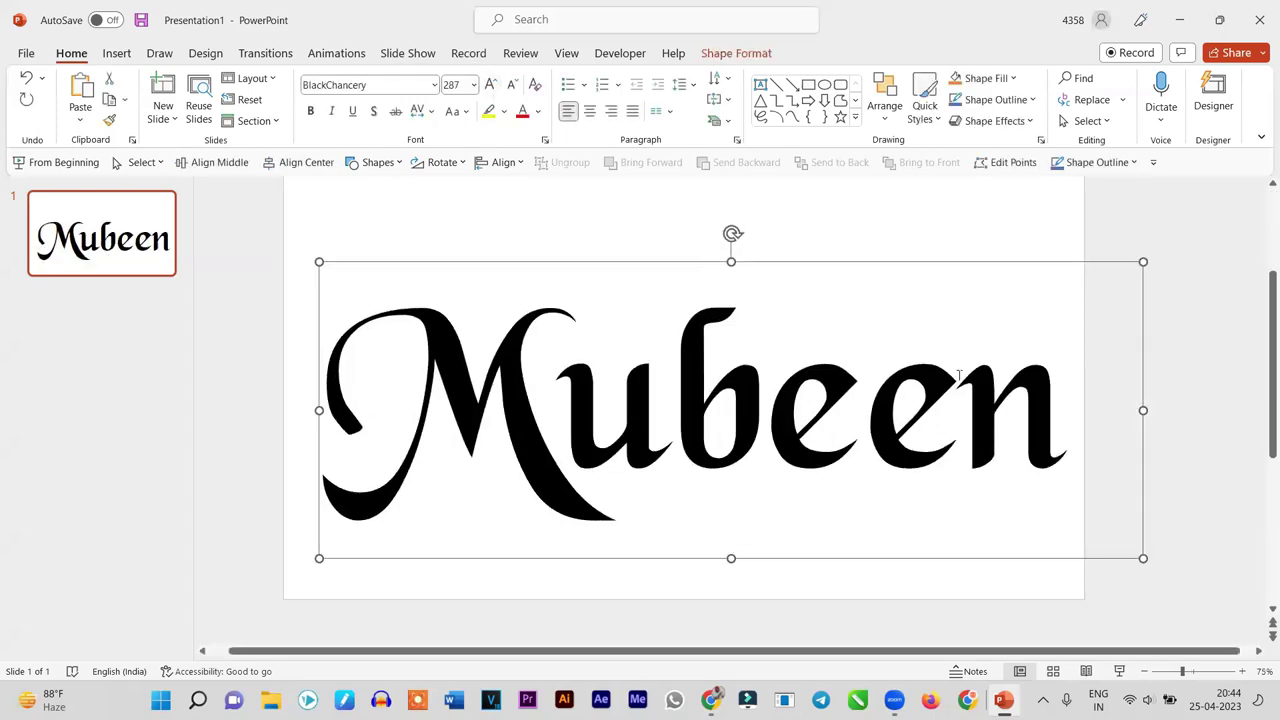
pyautogui.moveTo(914, 261); pyautogui.dragTo(894, 237)
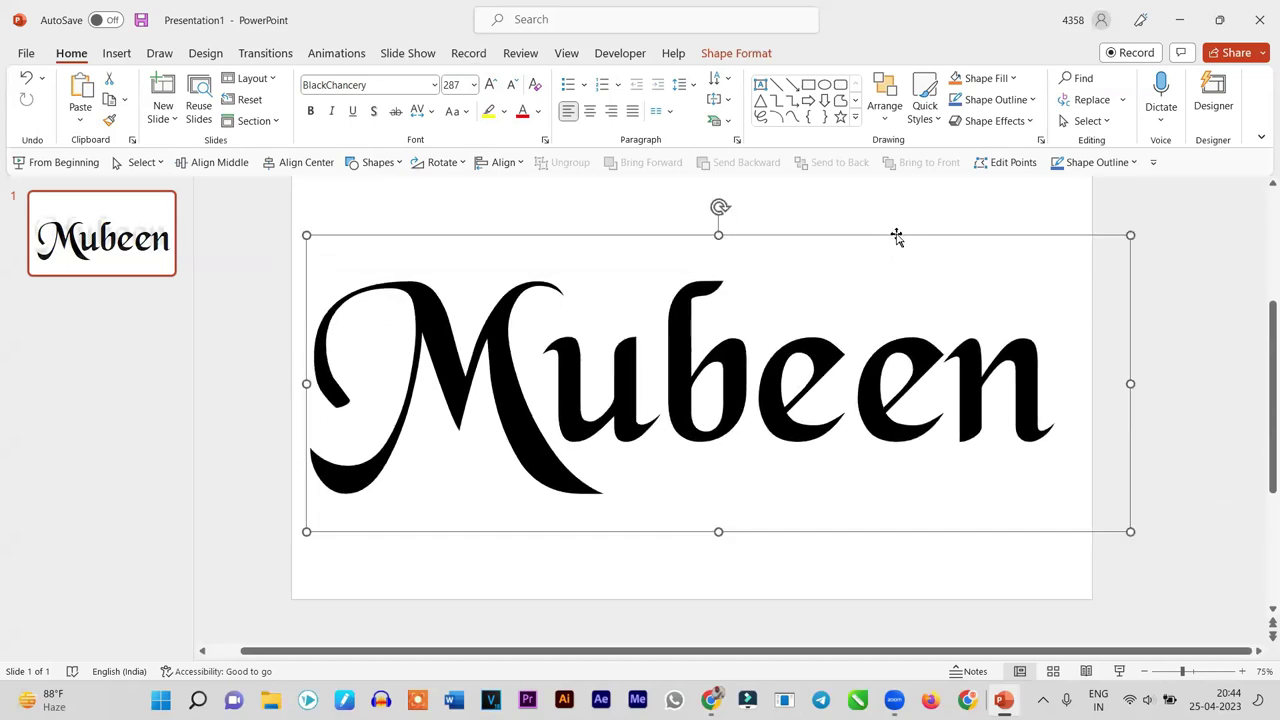
pyautogui.click(510, 86)
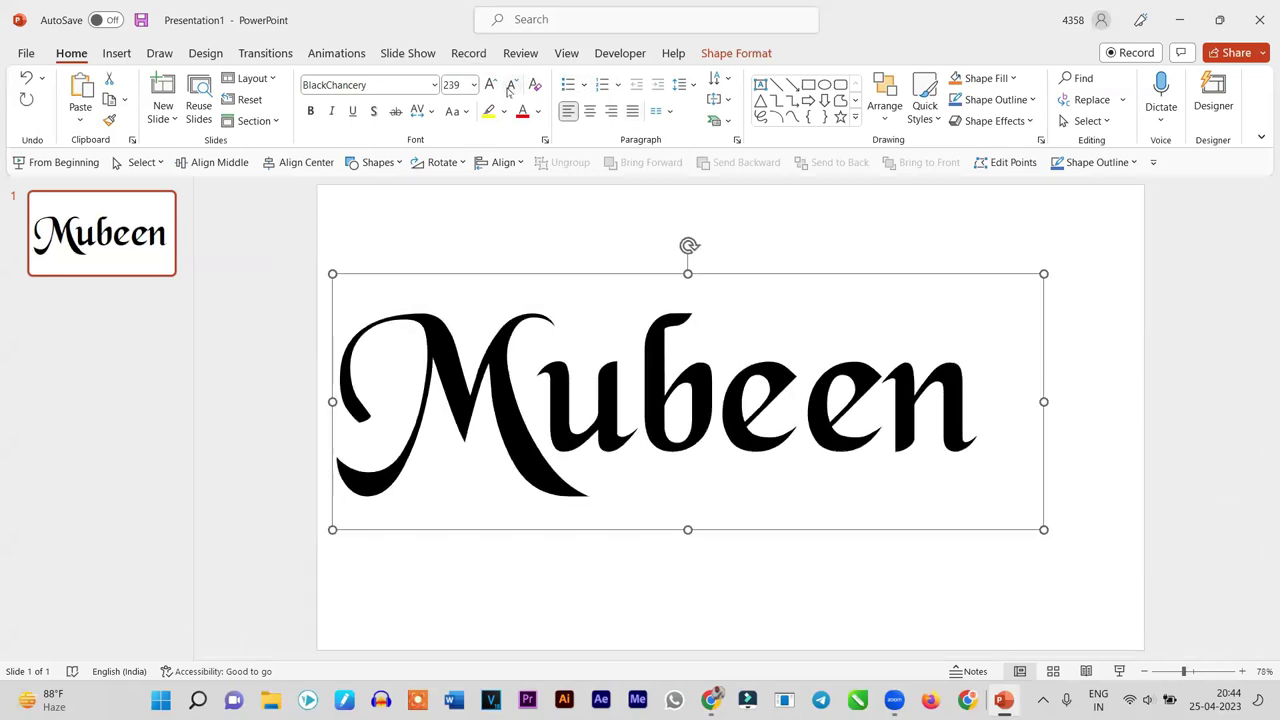
pyautogui.click(590, 111)
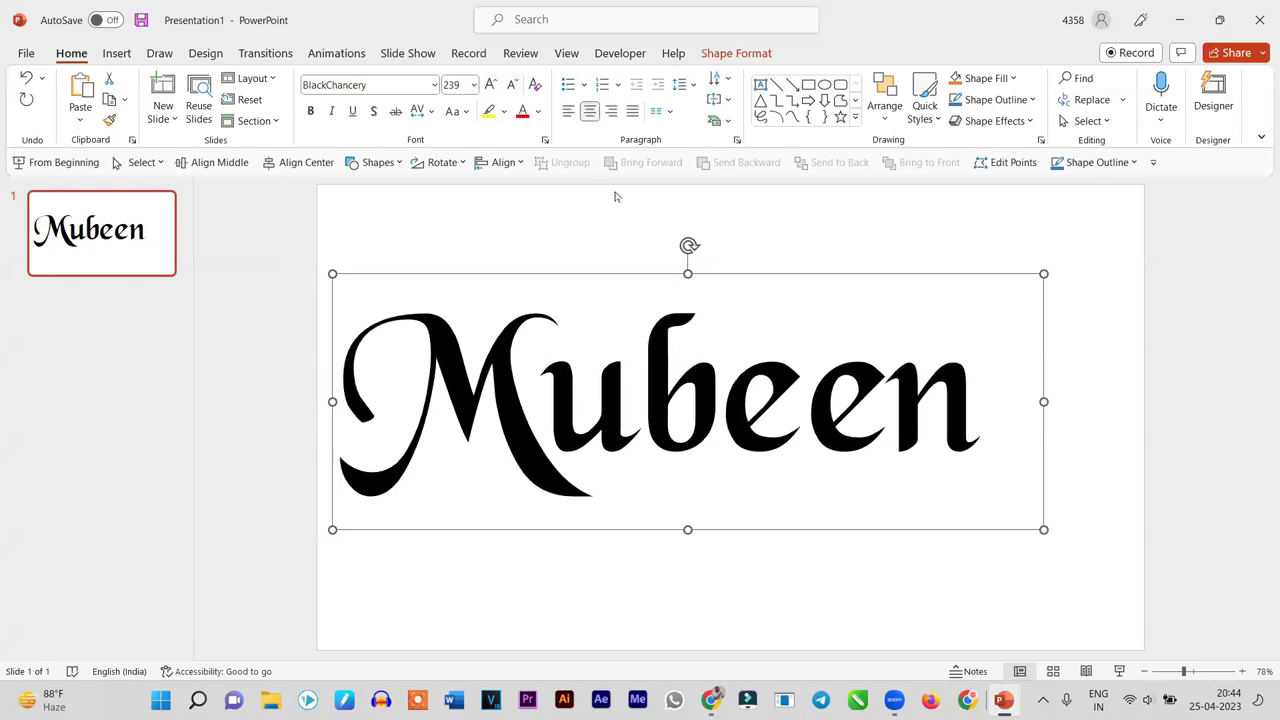
pyautogui.moveTo(620, 278); pyautogui.dragTo(688, 298)
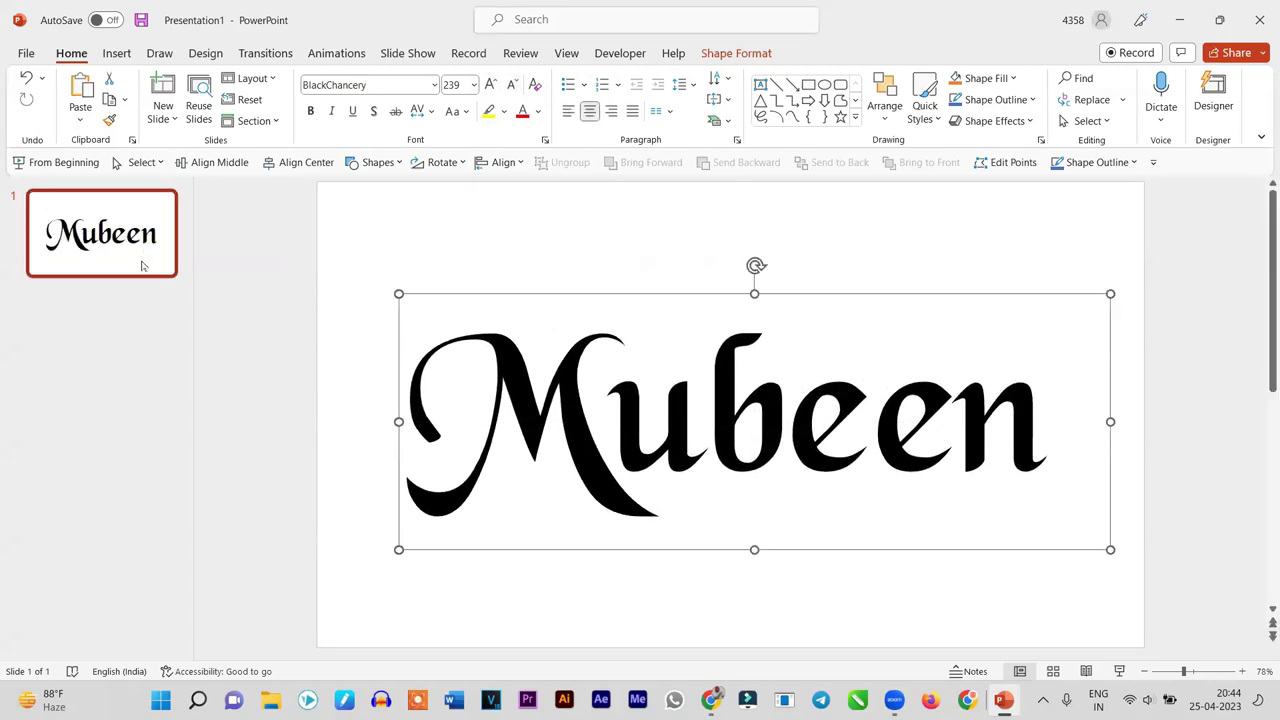
# - Duplicate slide 1 and replace its text with 'Shaikh', nudging the box slightly left
pyautogui.rightClick(142, 262)
pyautogui.click(197, 443)
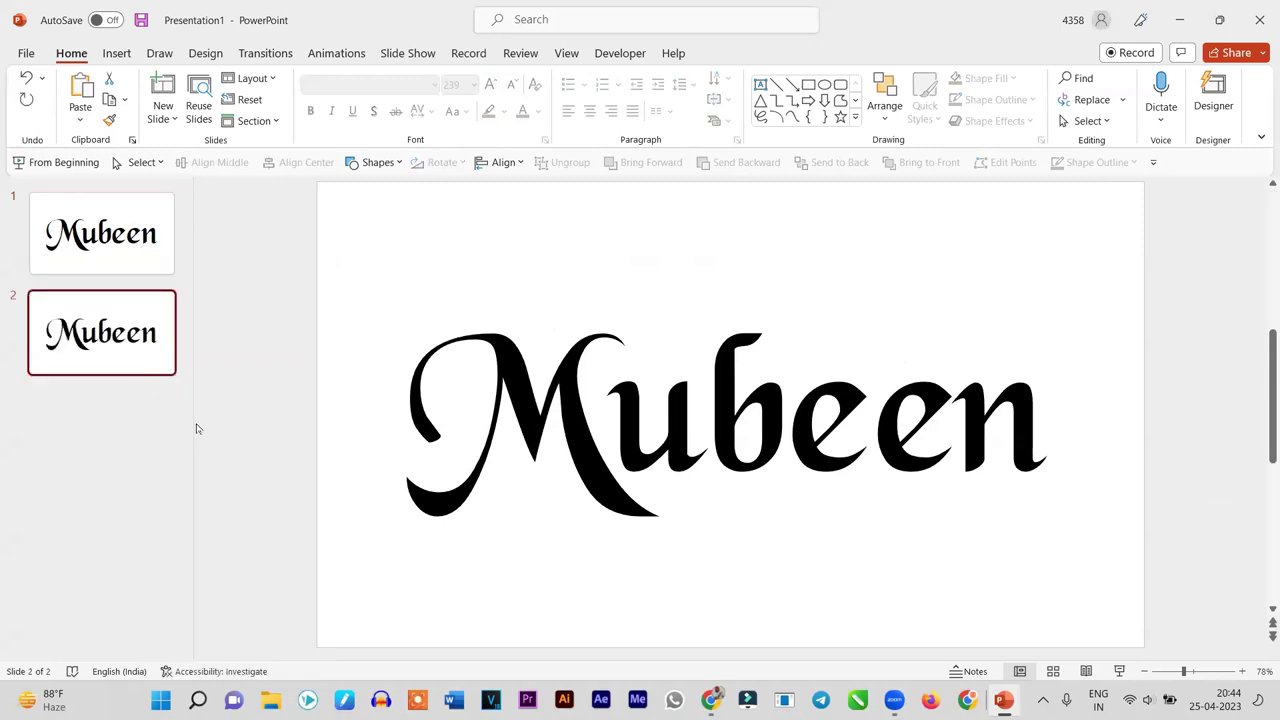
pyautogui.moveTo(440, 375); pyautogui.dragTo(1224, 476)
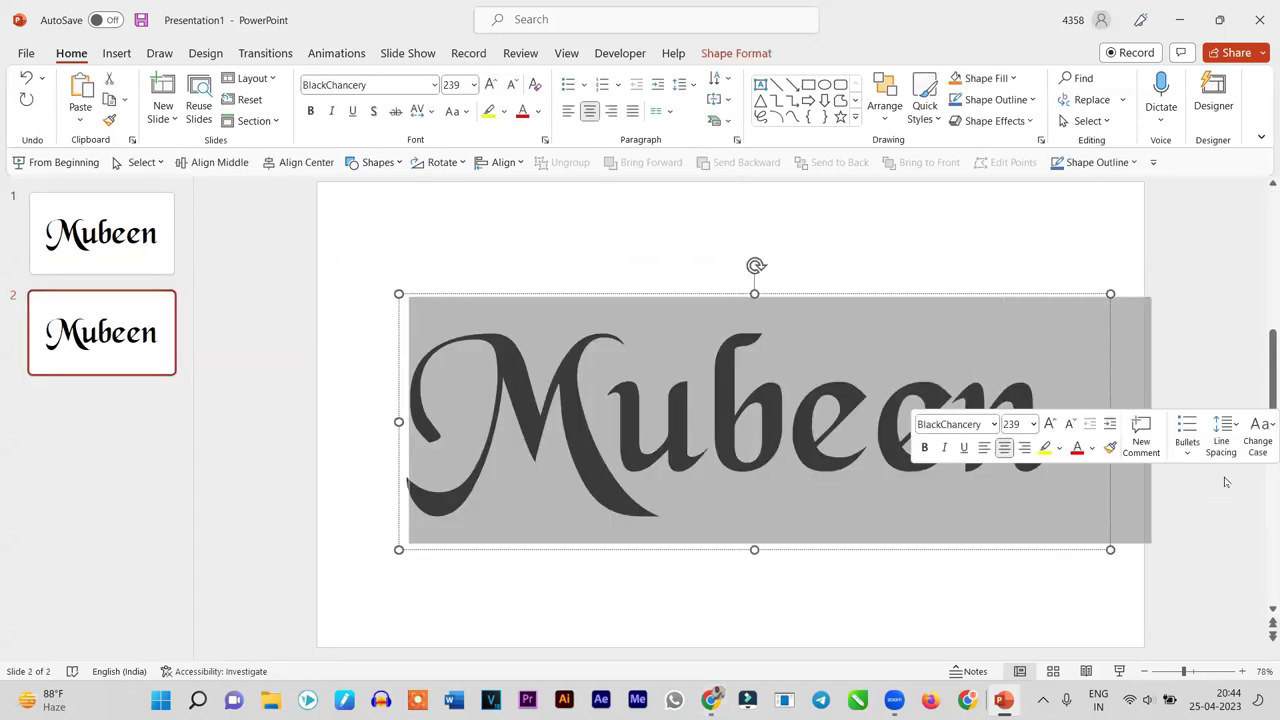
pyautogui.write('Sha')
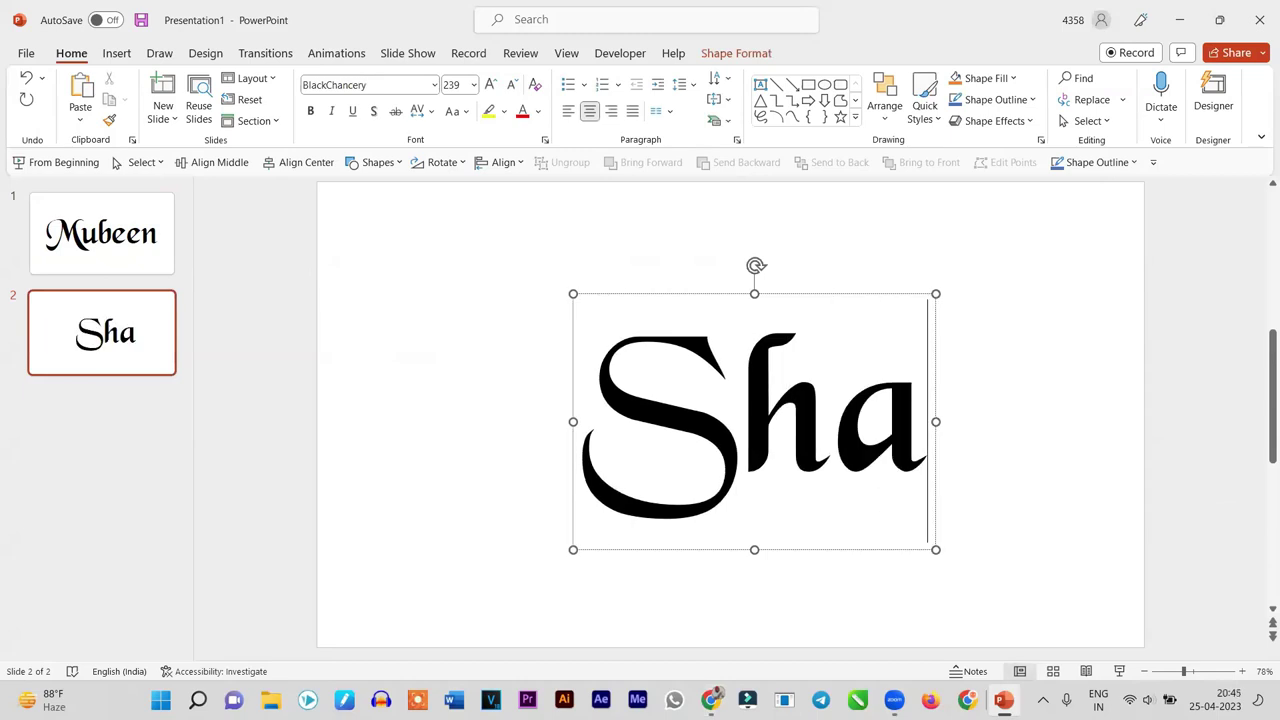
pyautogui.write('ikh')
pyautogui.press('Escape')
pyautogui.press('pageup')
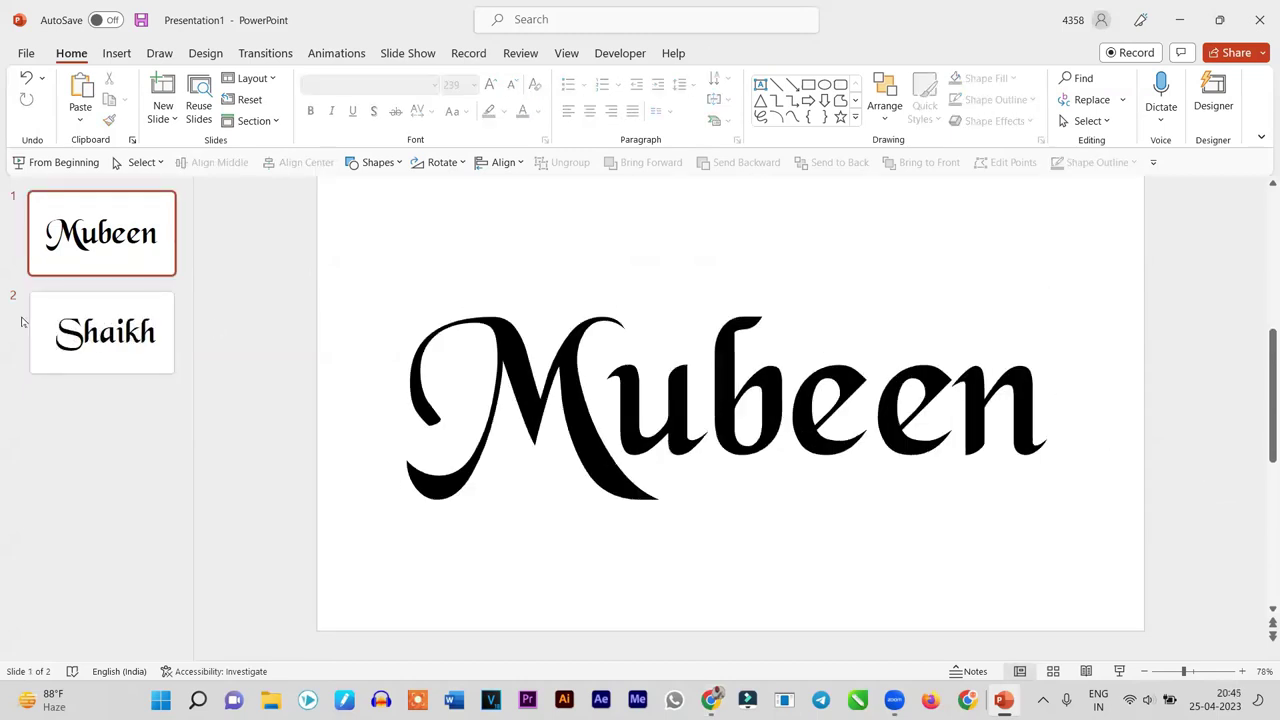
pyautogui.click(92, 330)
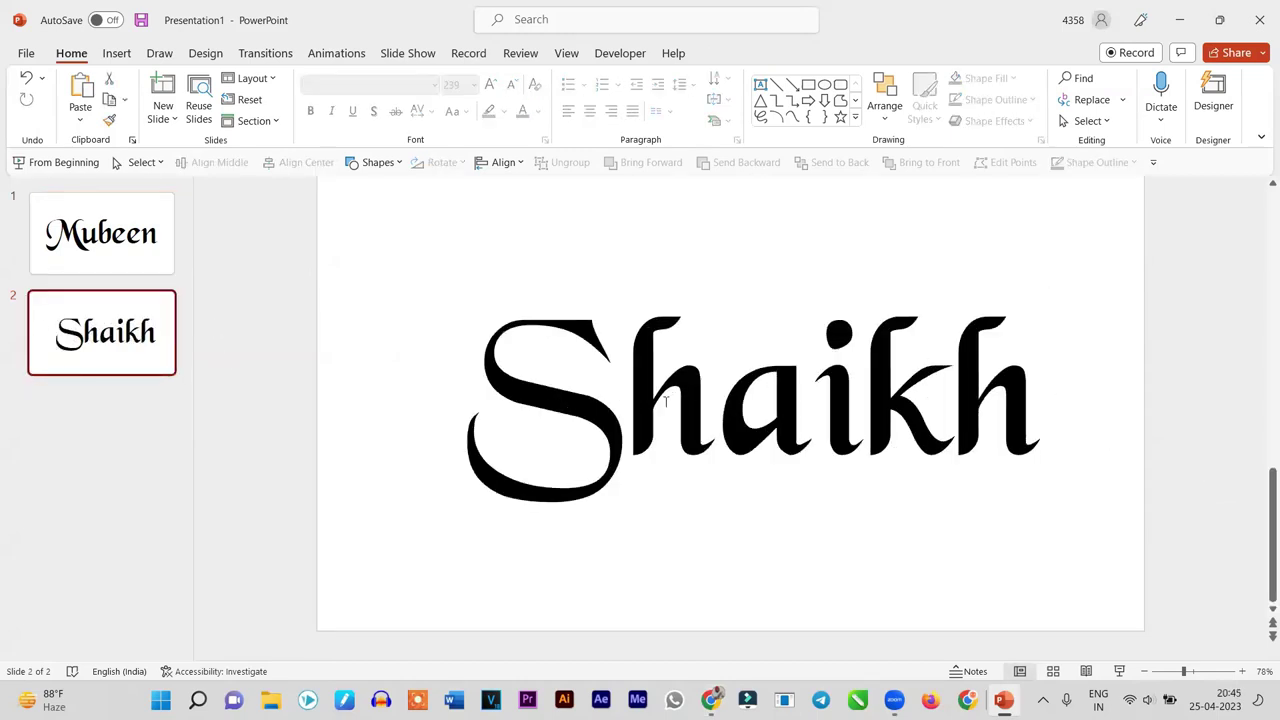
pyautogui.click(610, 340)
pyautogui.moveTo(585, 281); pyautogui.dragTo(561, 291)
# - Centre the Mubeen box vertically and horizontally on slide 1, then restore down the PowerPoint window
pyautogui.click(160, 215)
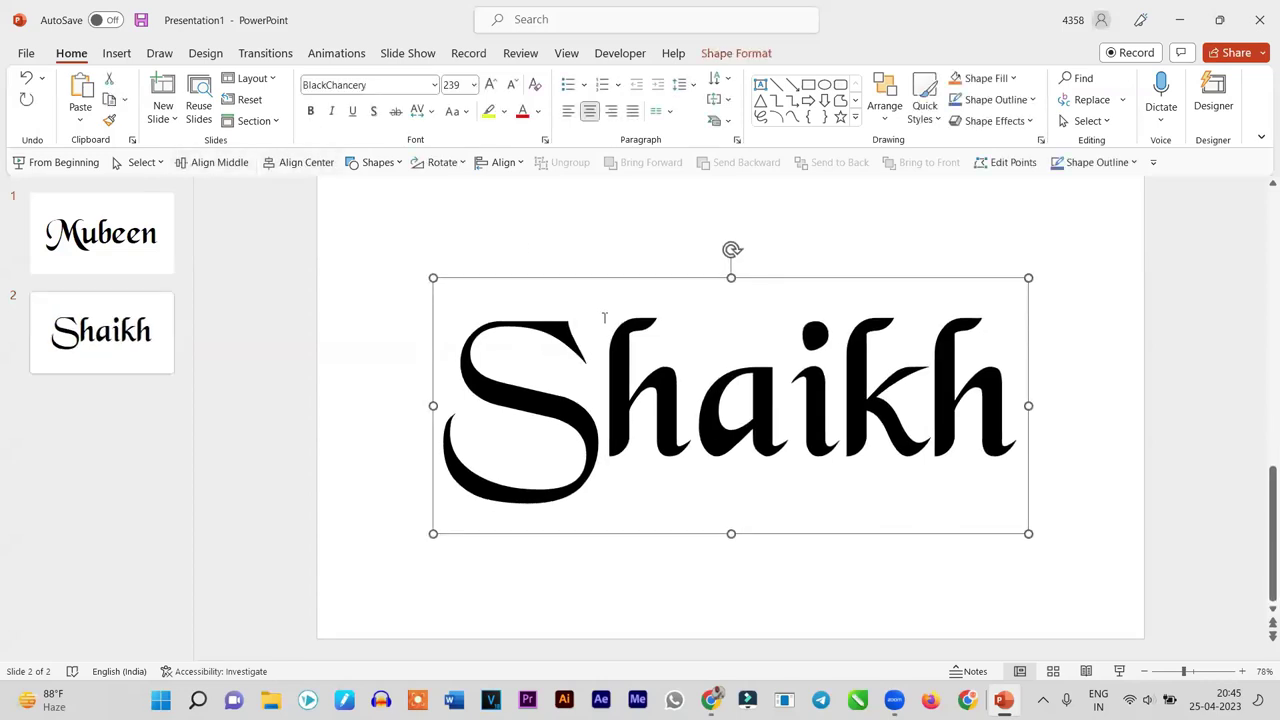
pyautogui.click(205, 163)
pyautogui.click(300, 162)
pyautogui.click(372, 225)
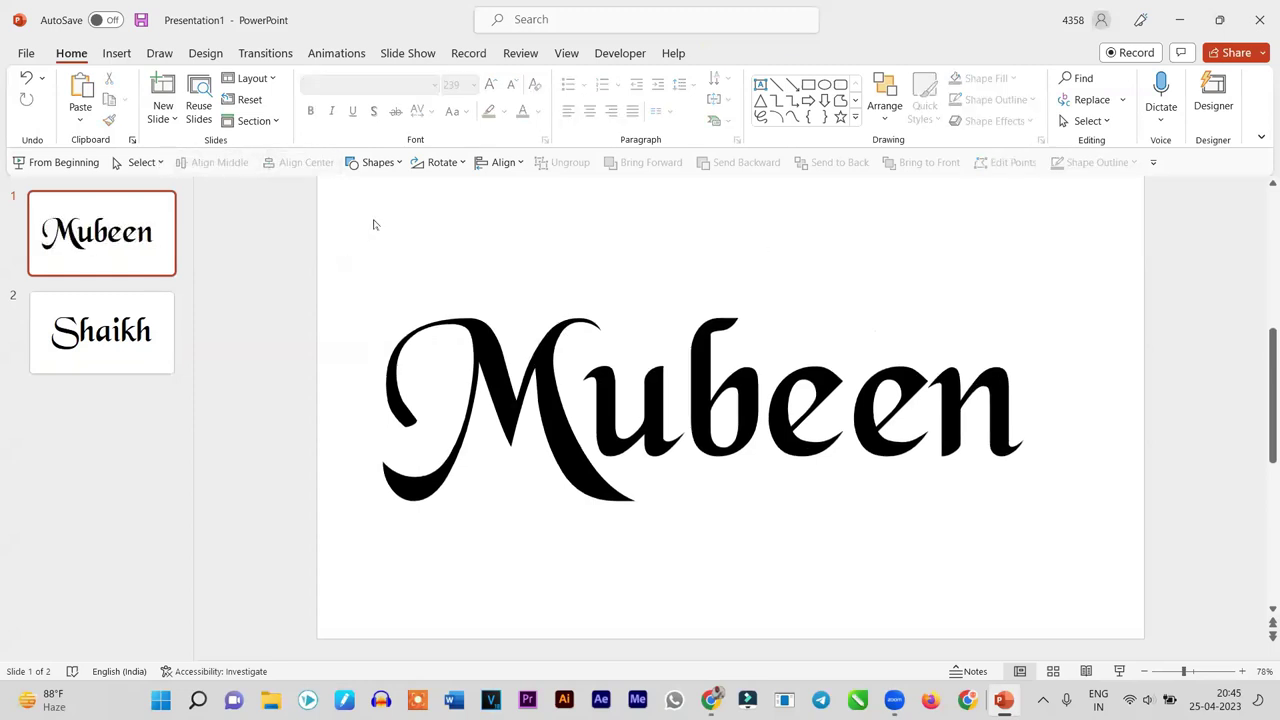
pyautogui.click(106, 343)
pyautogui.click(103, 257)
pyautogui.click(115, 325)
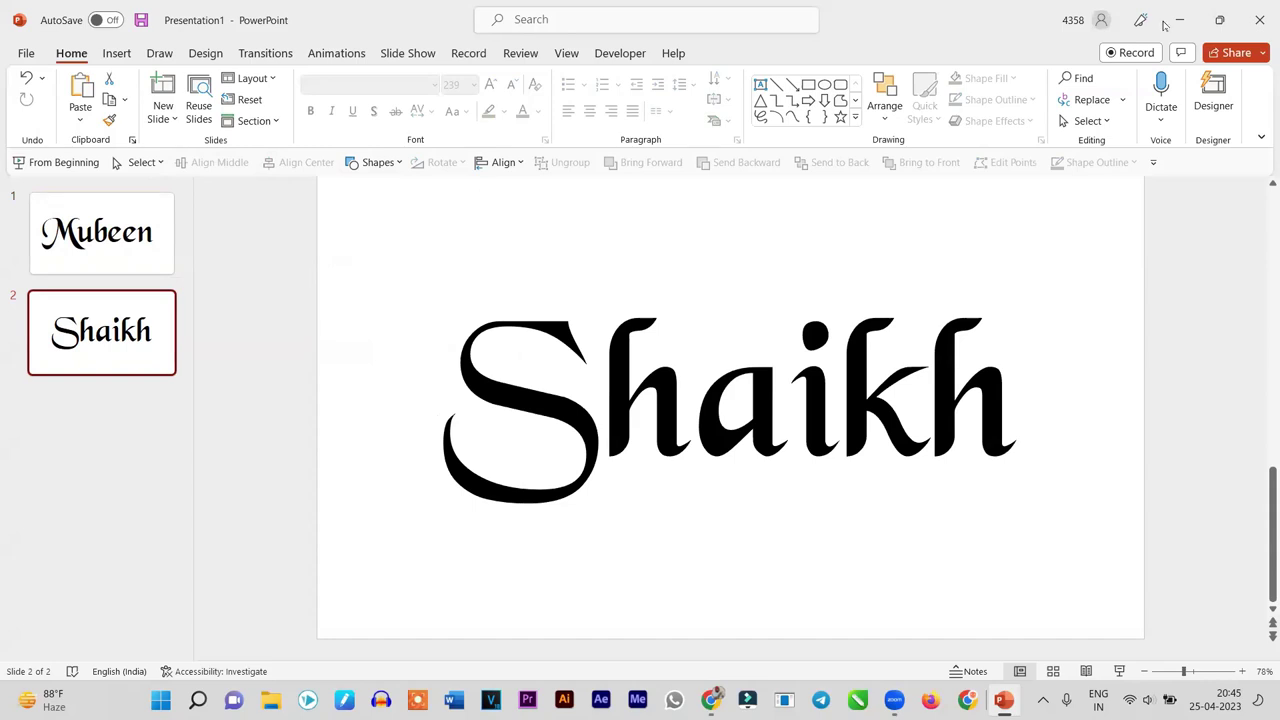
pyautogui.click(1219, 20)
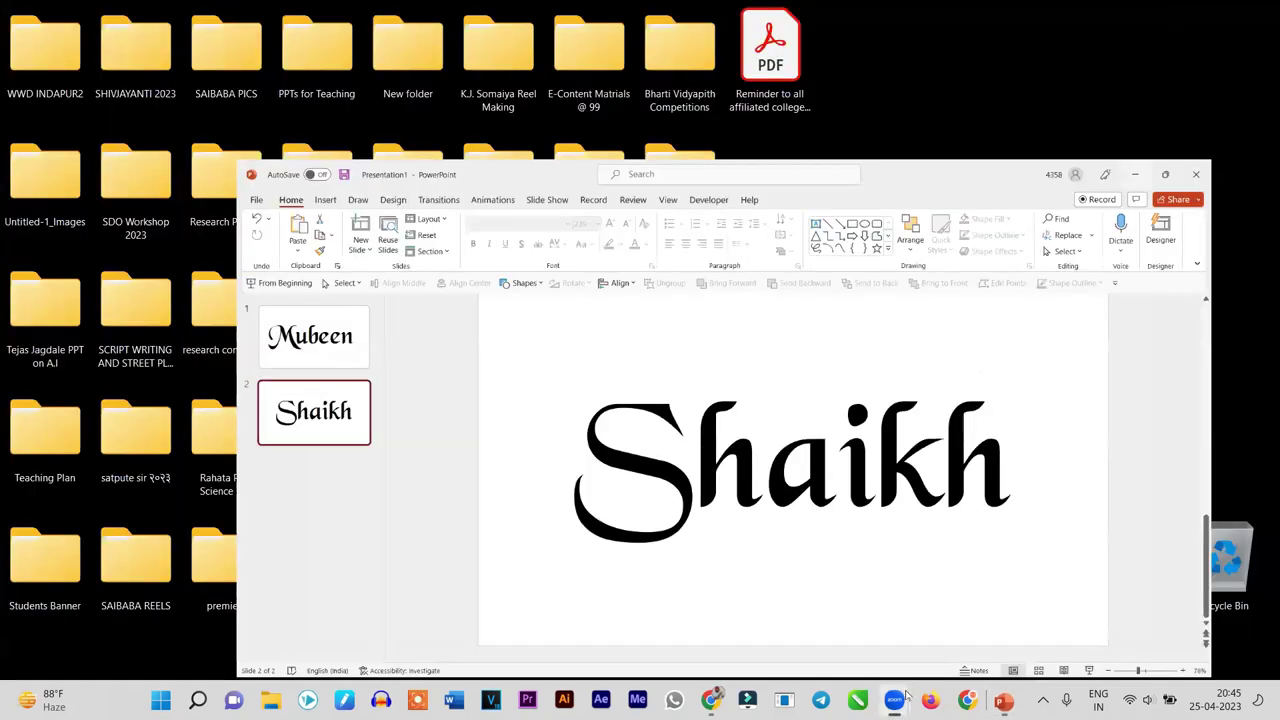
# - Search Google for 'blackchancery font' in a new Chrome tab
pyautogui.press('super+d')
pyautogui.click(711, 700)
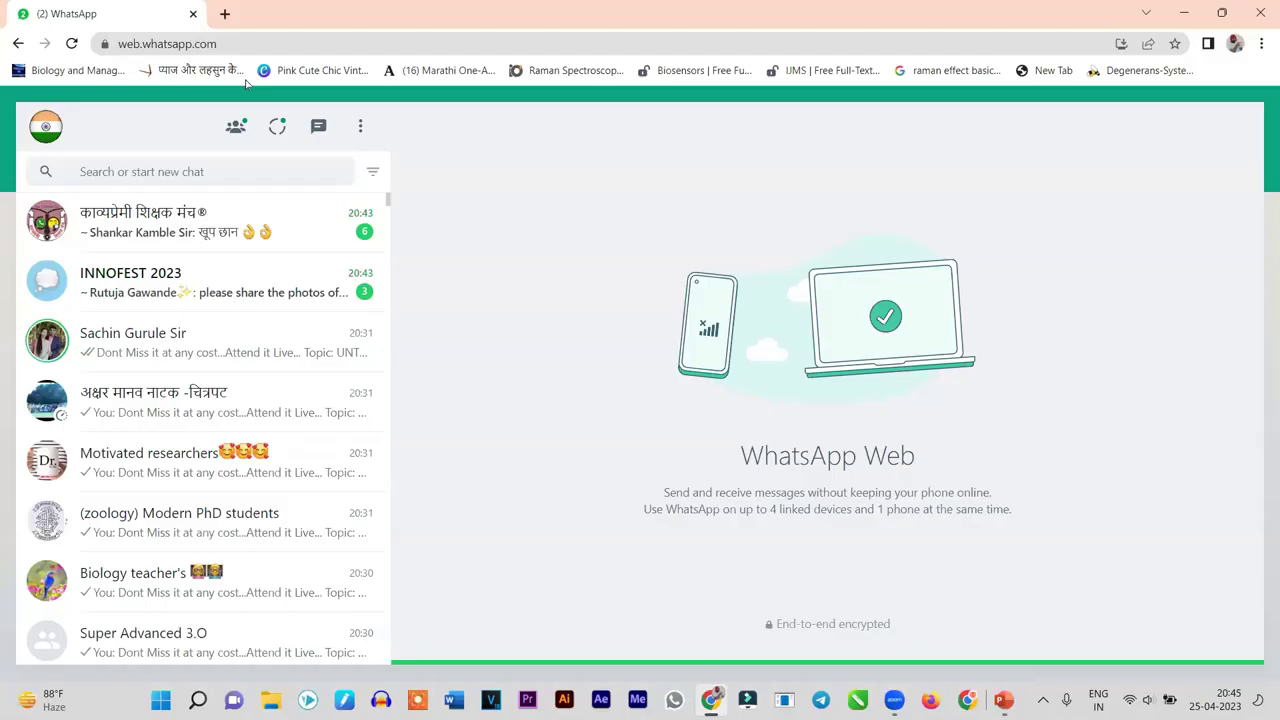
pyautogui.click(226, 14)
pyautogui.write('g')
pyautogui.press('Return')
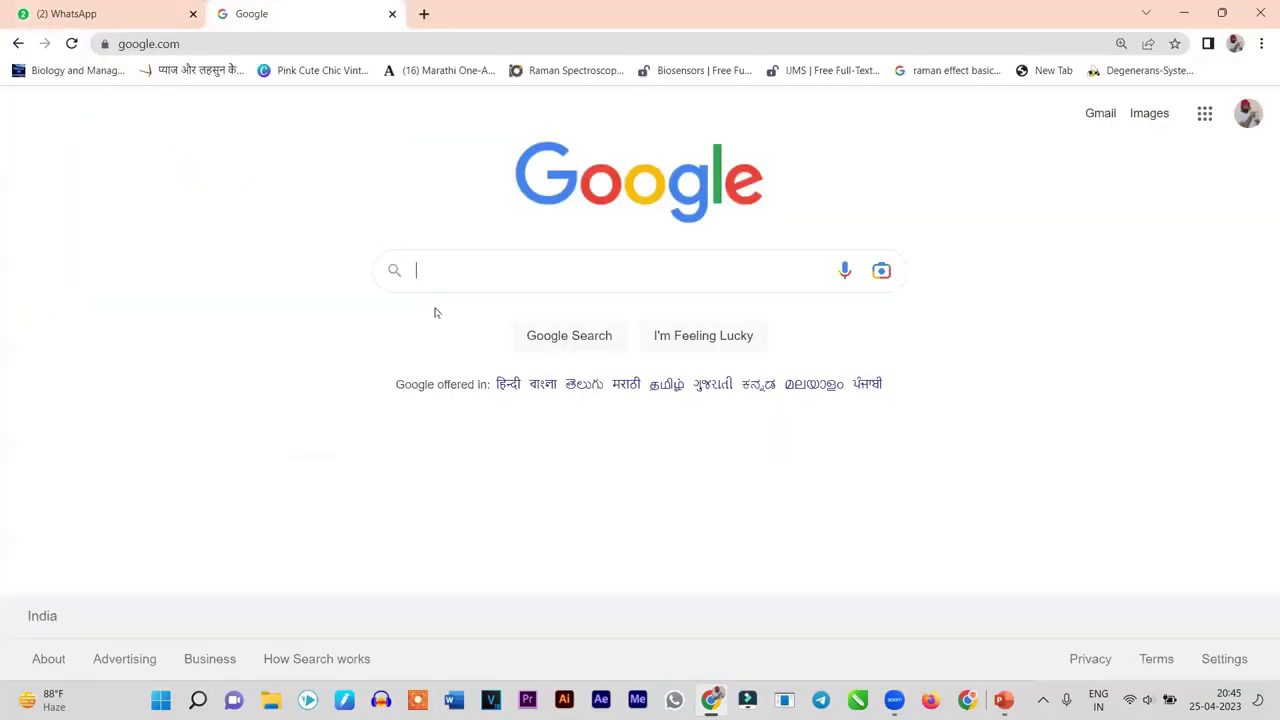
pyautogui.write('bl')
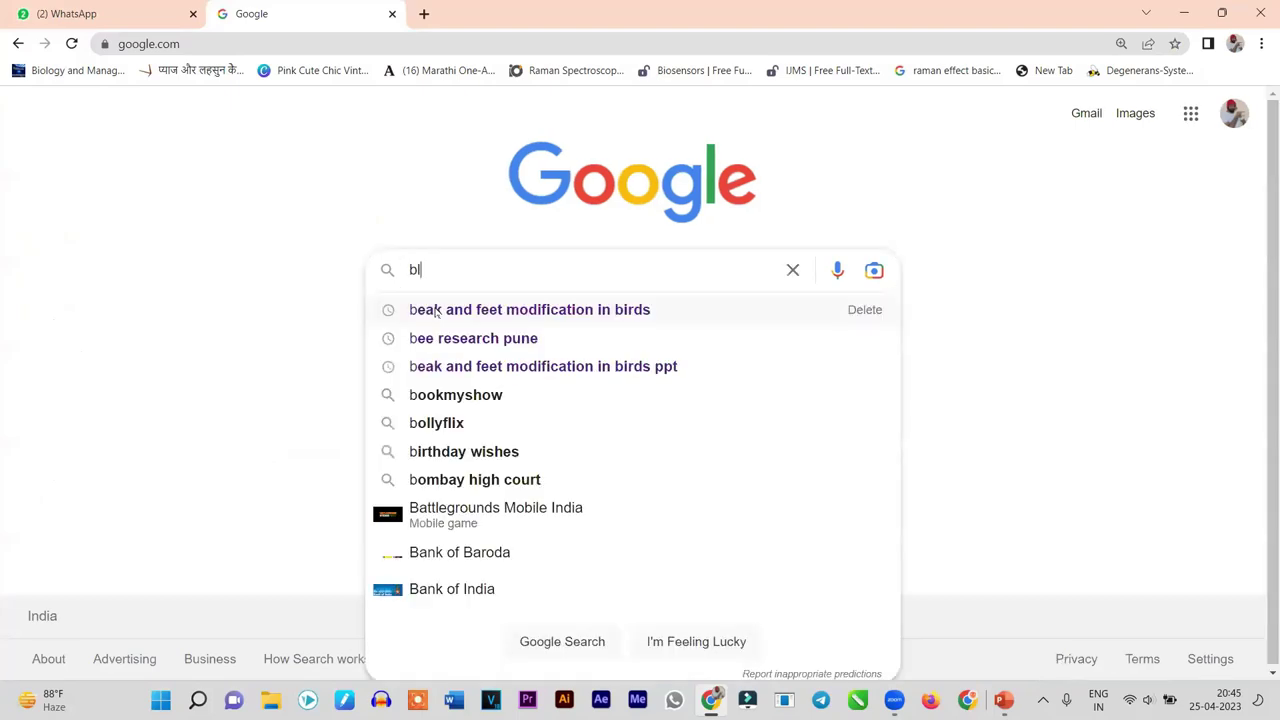
pyautogui.write('acj')
pyautogui.press('BackSpace')
pyautogui.write('kc')
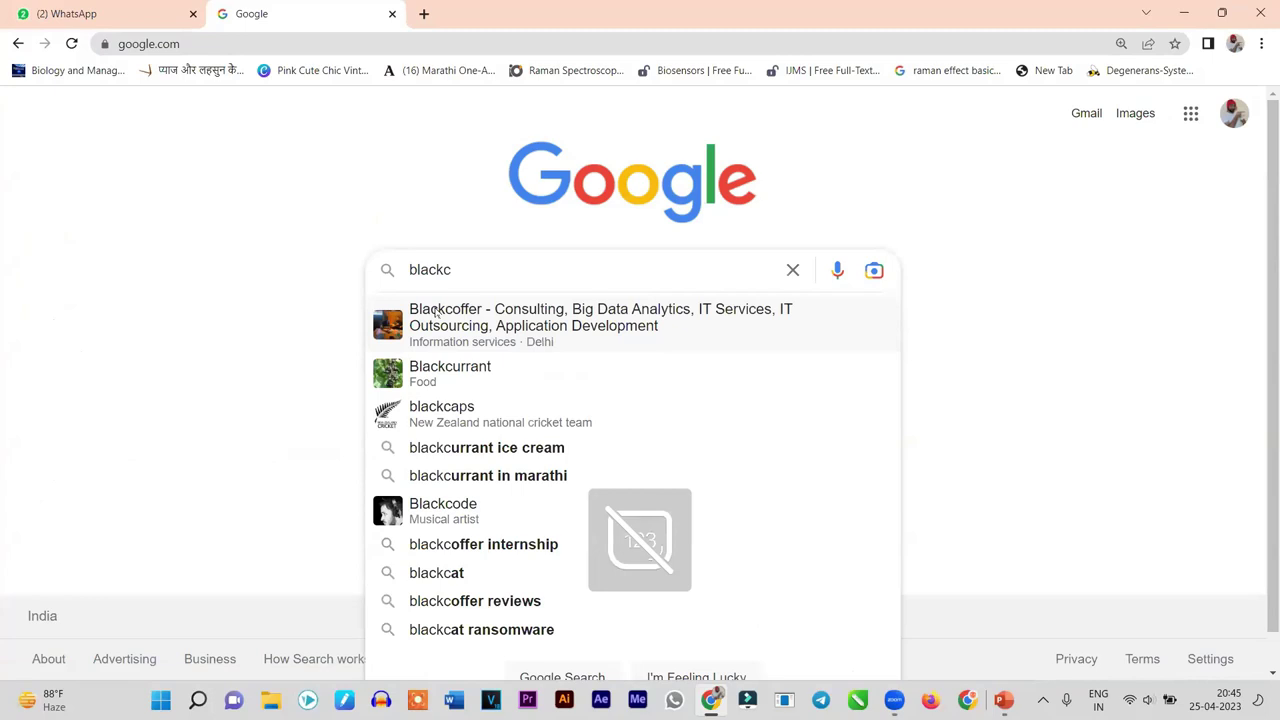
pyautogui.write('han')
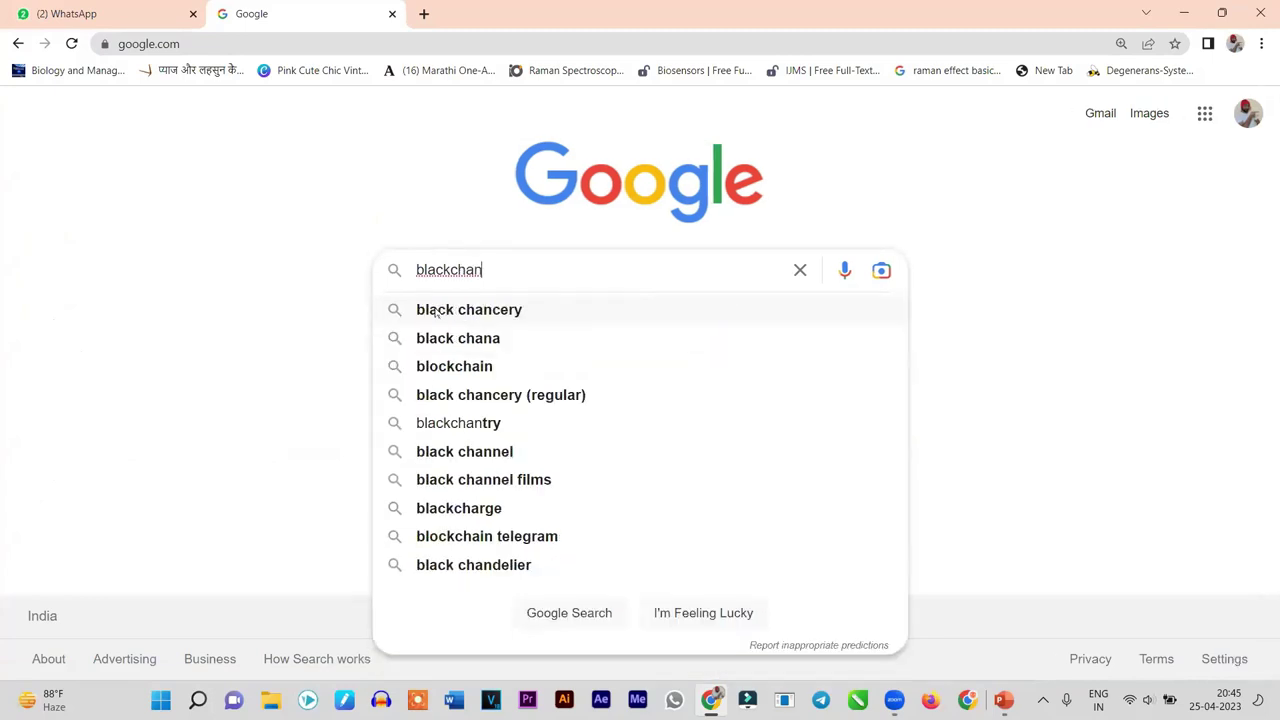
pyautogui.write('cery ')
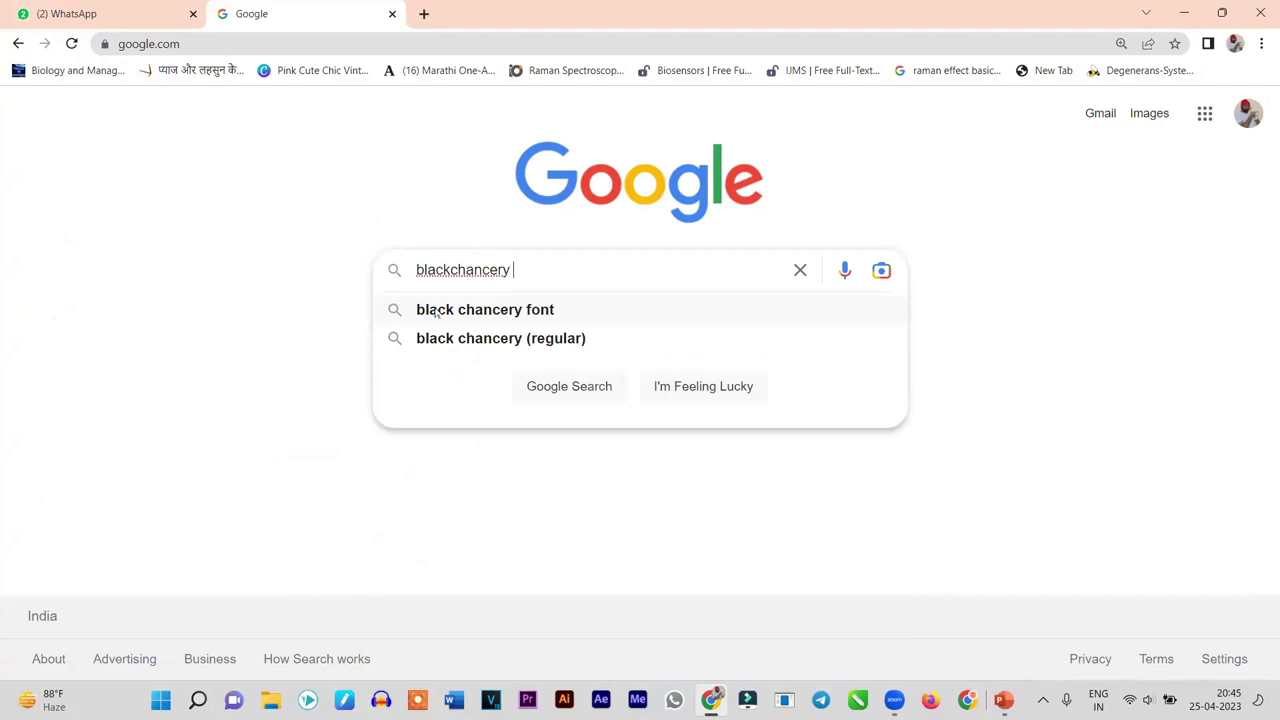
pyautogui.write('font')
pyautogui.press('Return')
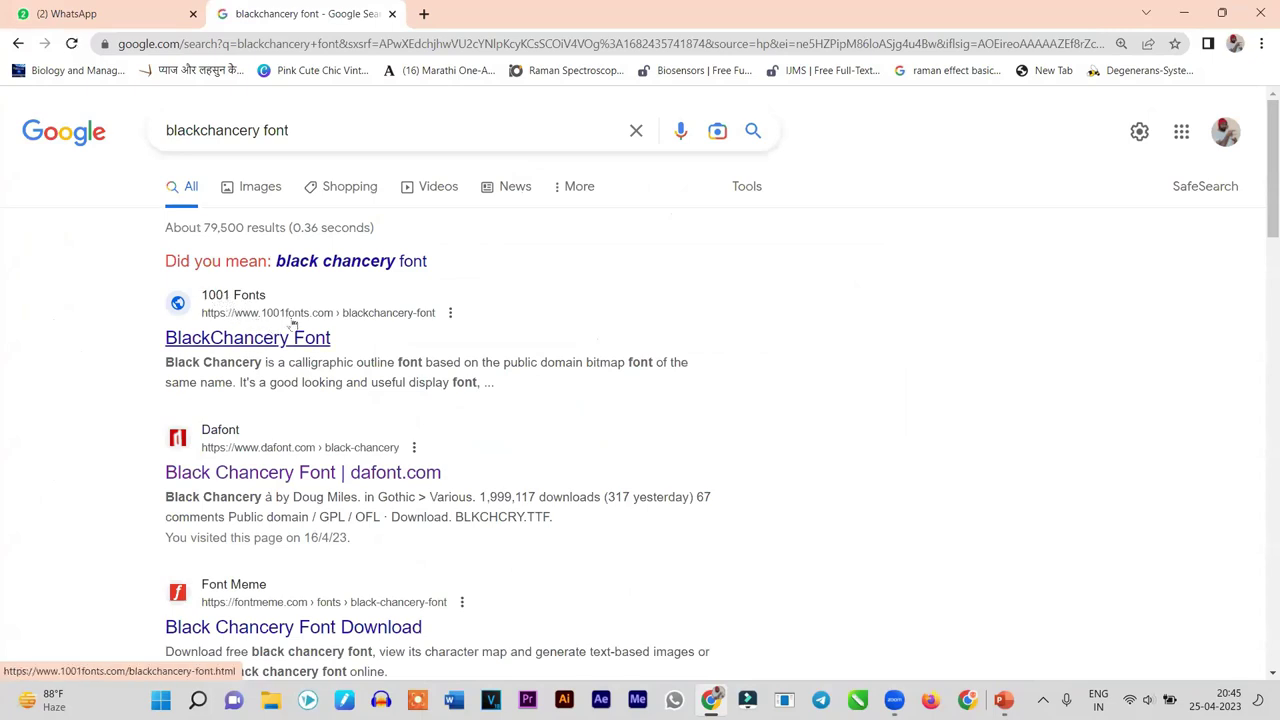
# - Download the Black Chancery zip from Dafont and show it in the Downloads folder
pyautogui.click(245, 343)
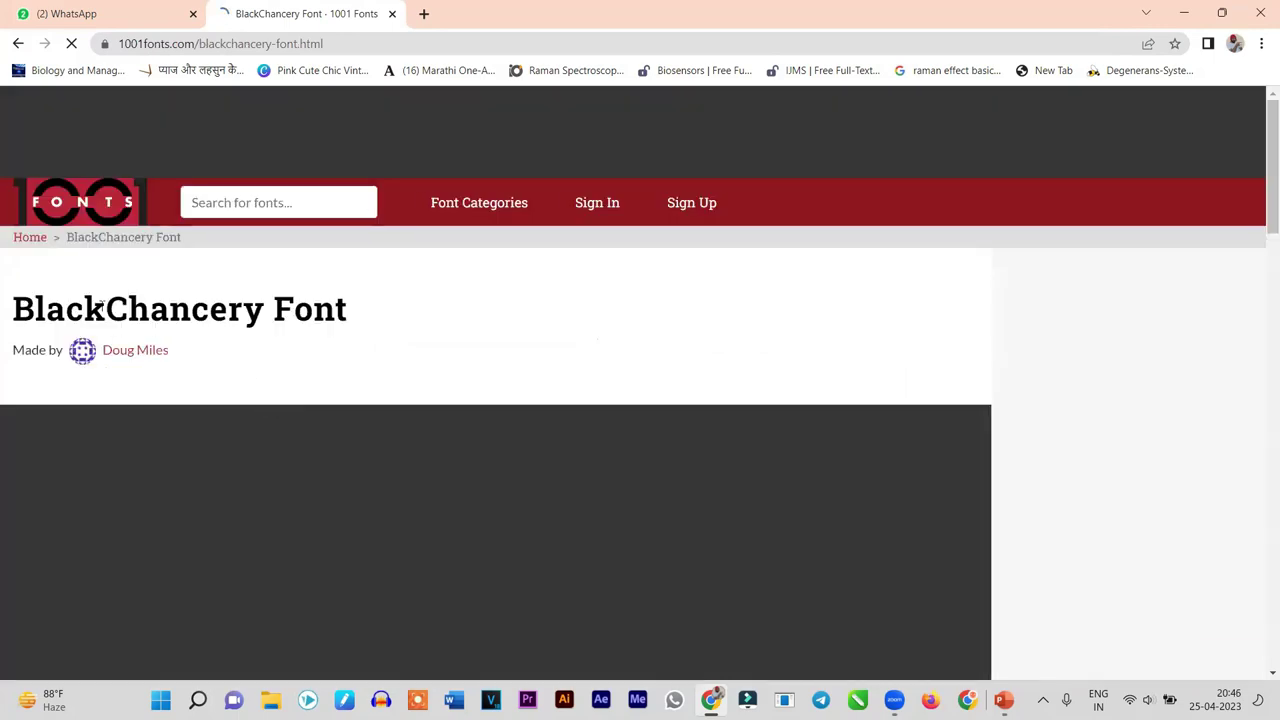
pyautogui.scroll(-3, 532, 489)
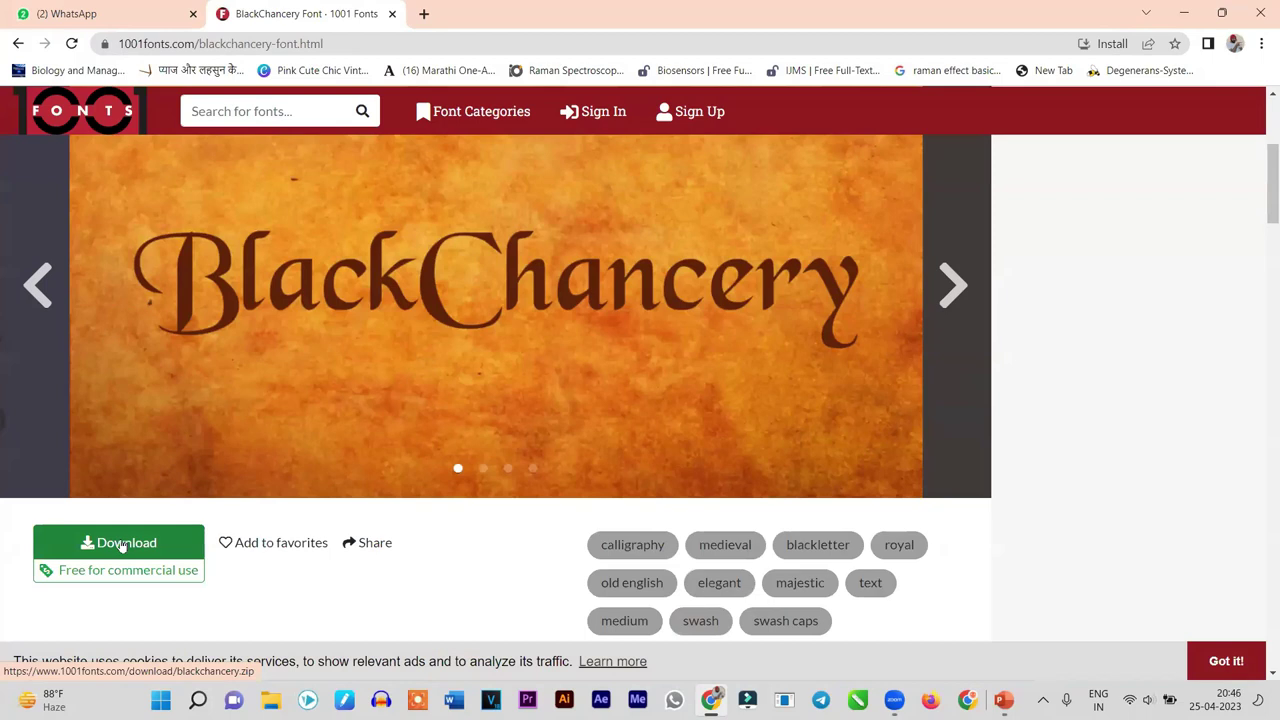
pyautogui.click(19, 44)
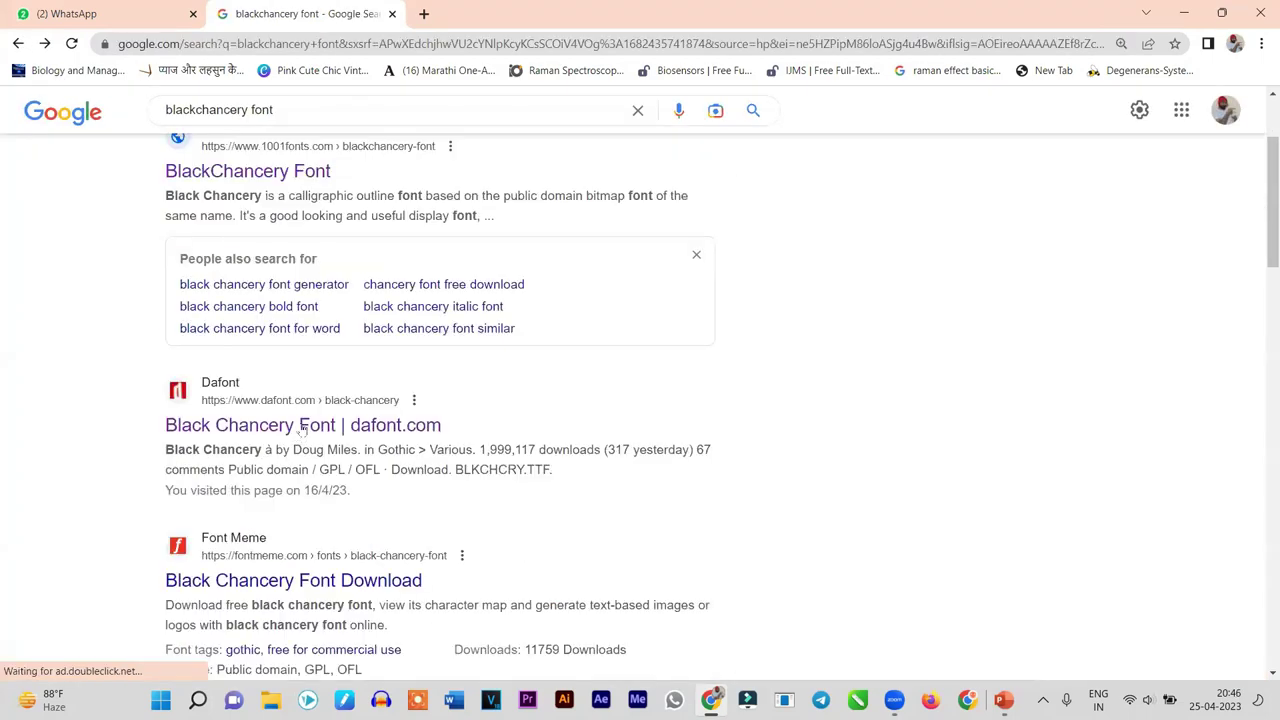
pyautogui.click(301, 426)
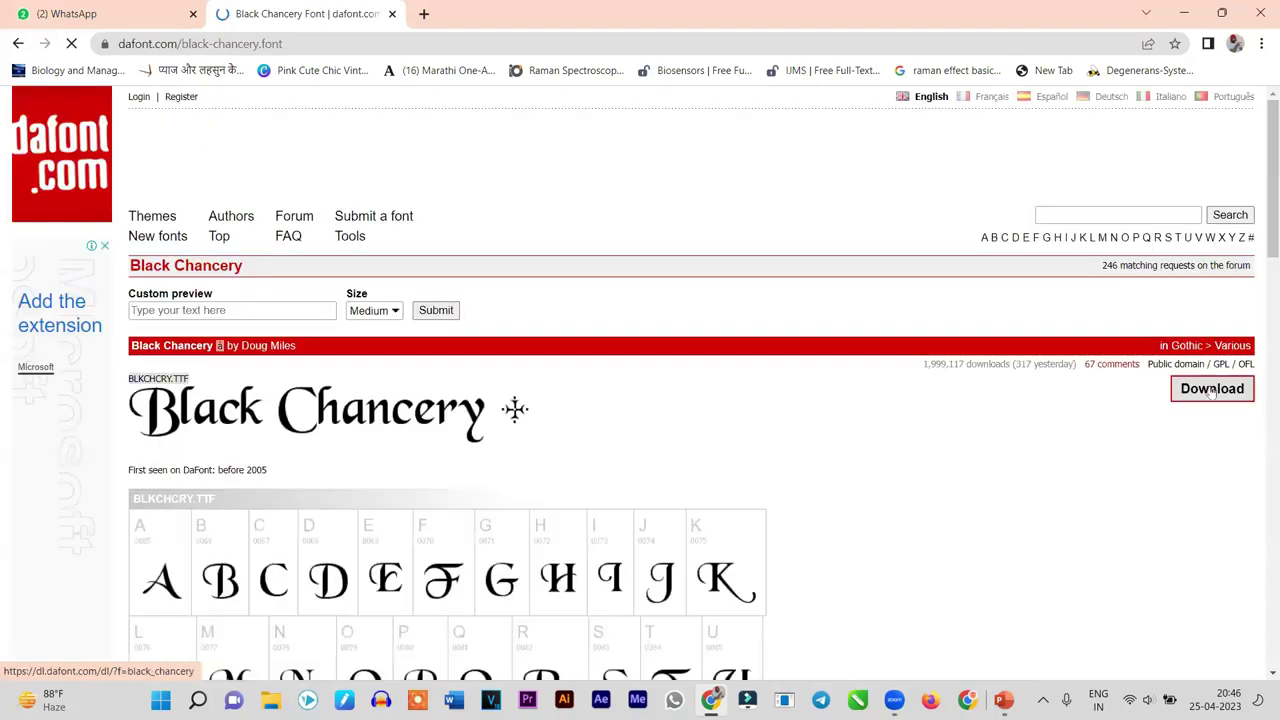
pyautogui.click(1202, 397)
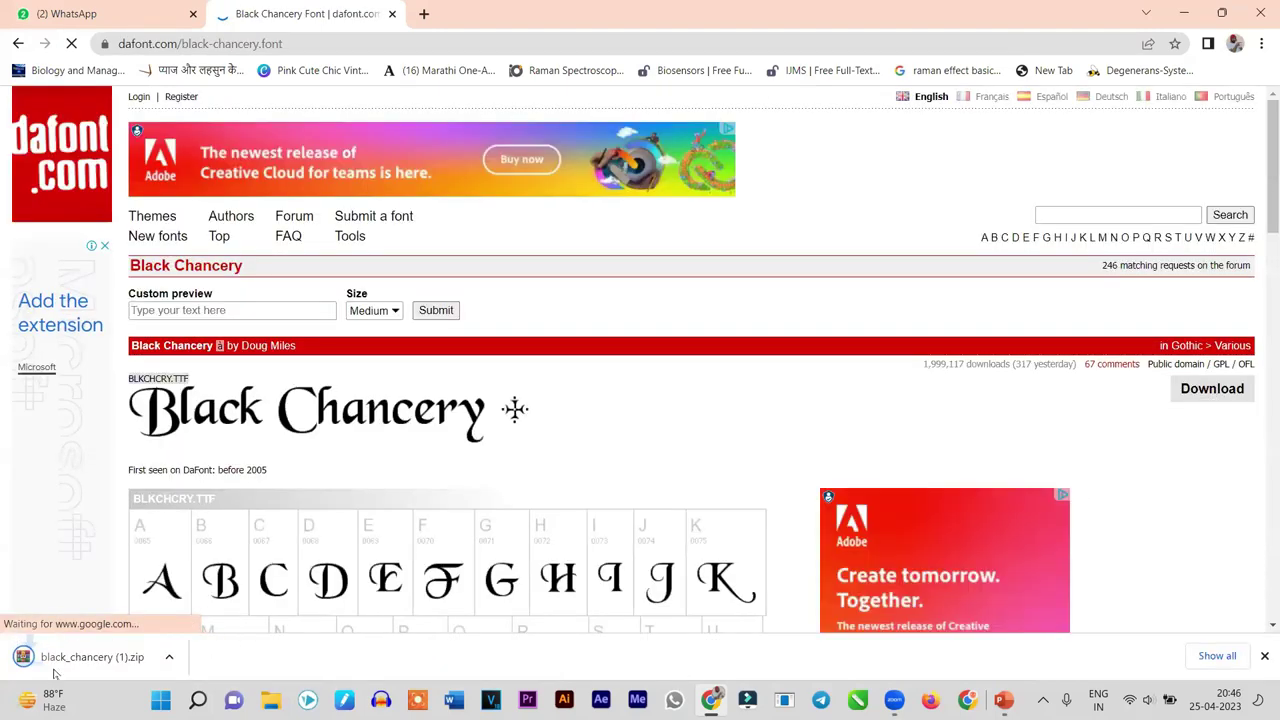
pyautogui.click(178, 660)
pyautogui.click(214, 600)
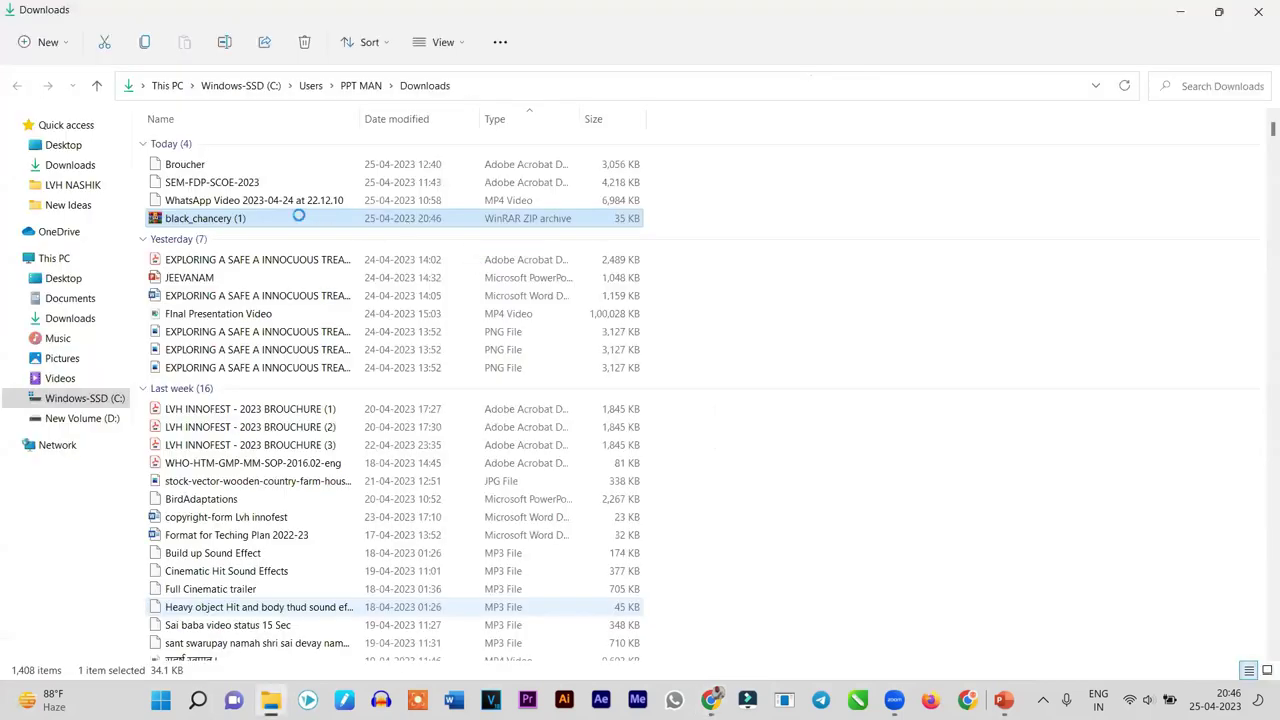
# - Open black_chancery (1).zip in WinRAR, dismiss the trial reminder, and open BLKCHCRY.TTF
pyautogui.doubleClick(290, 219)
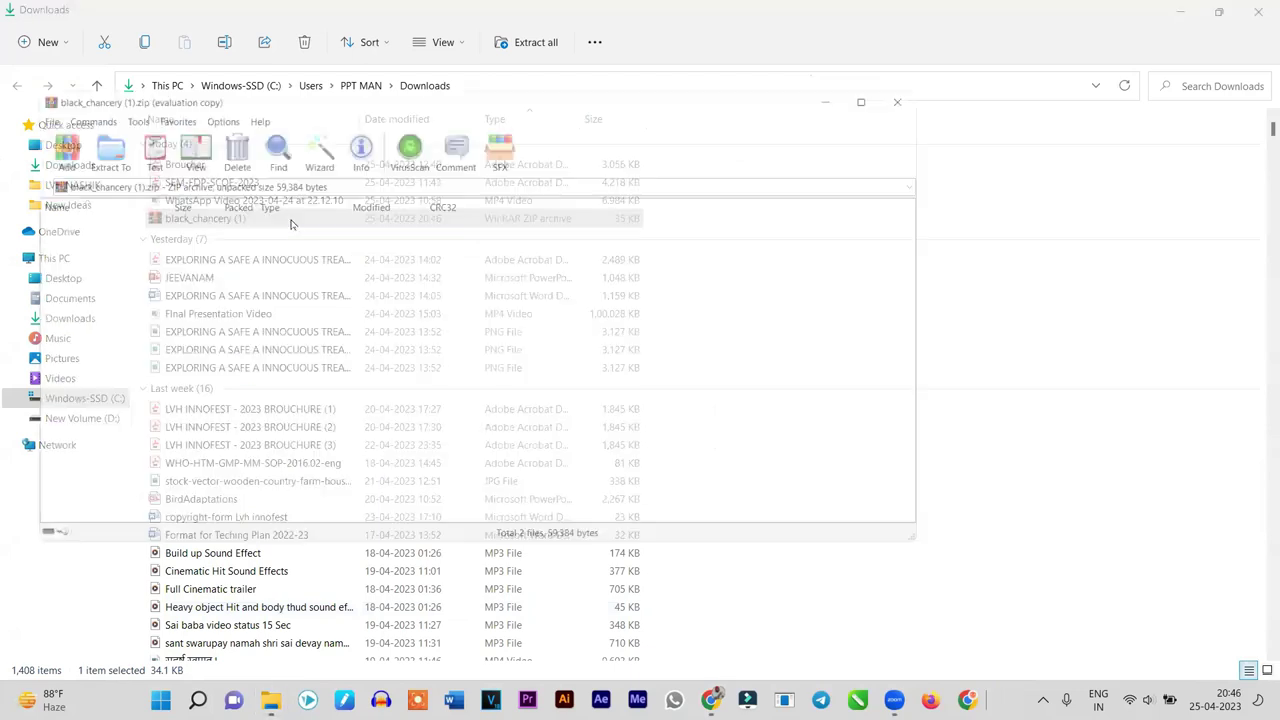
pyautogui.click(949, 86)
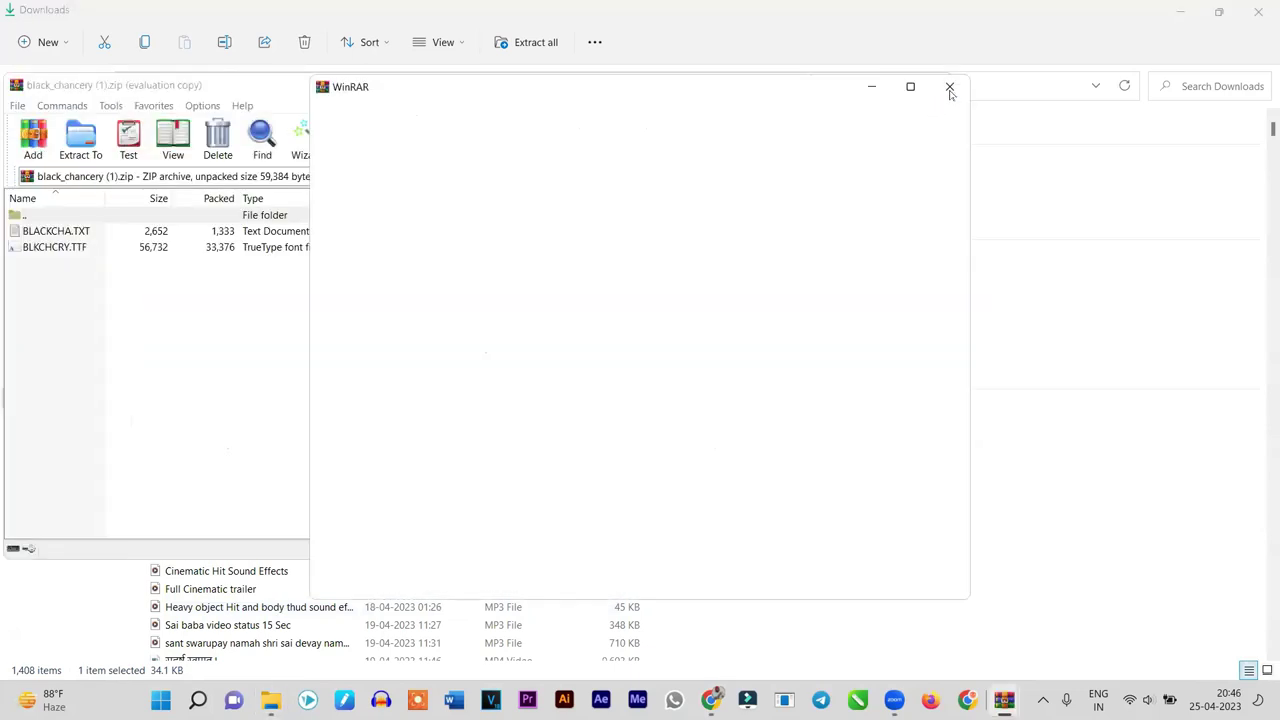
pyautogui.click(72, 250)
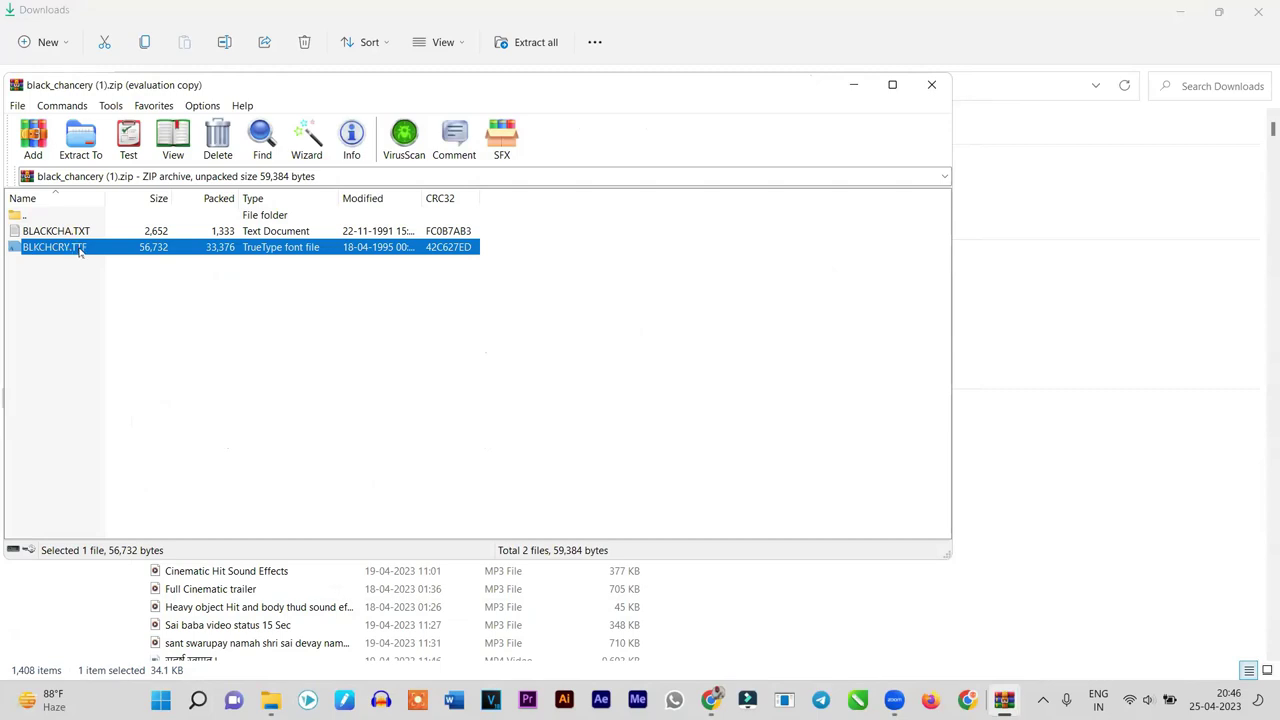
pyautogui.doubleClick(78, 249)
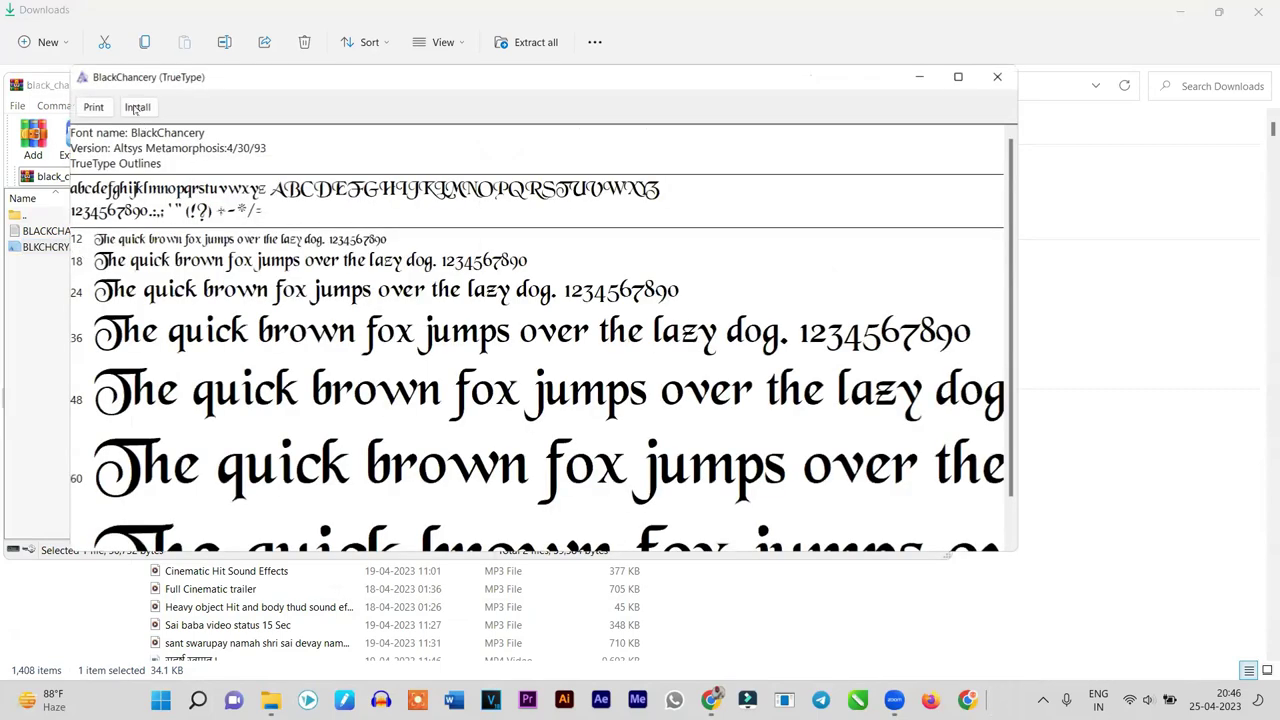
# - Install BlackChancery, keep the already installed copy, and close the font preview
pyautogui.click(137, 107)
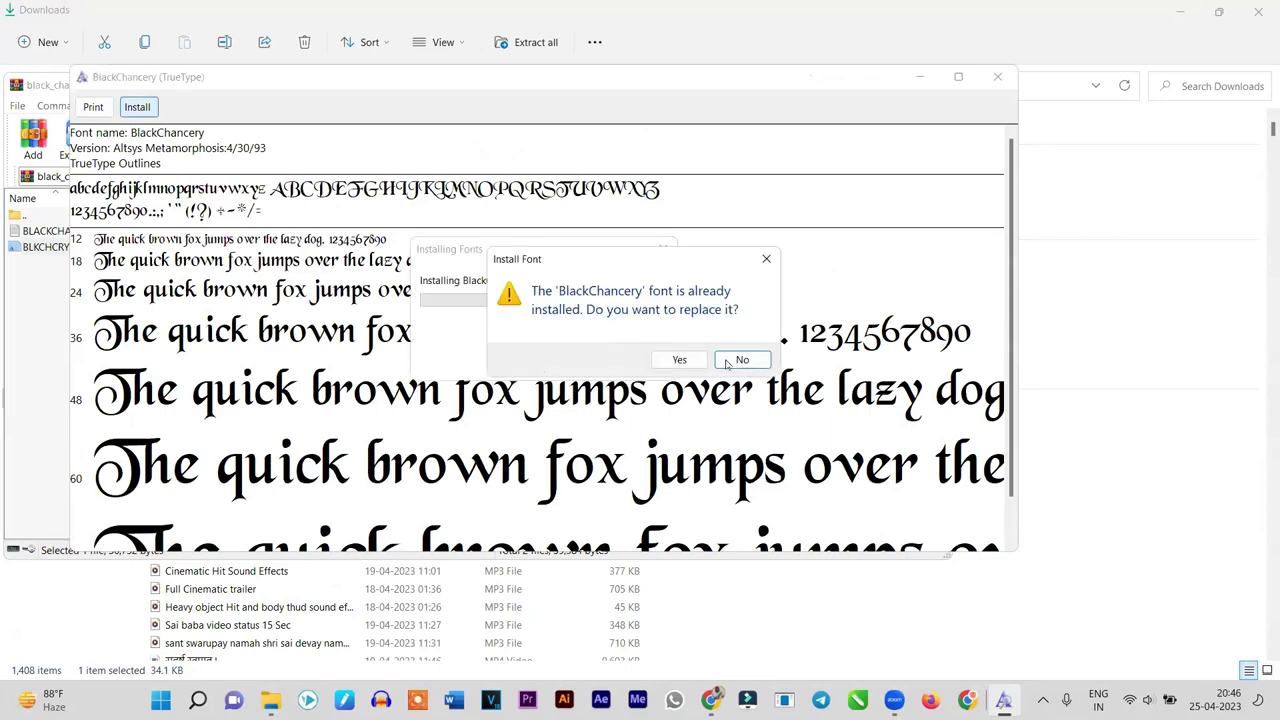
pyautogui.click(738, 360)
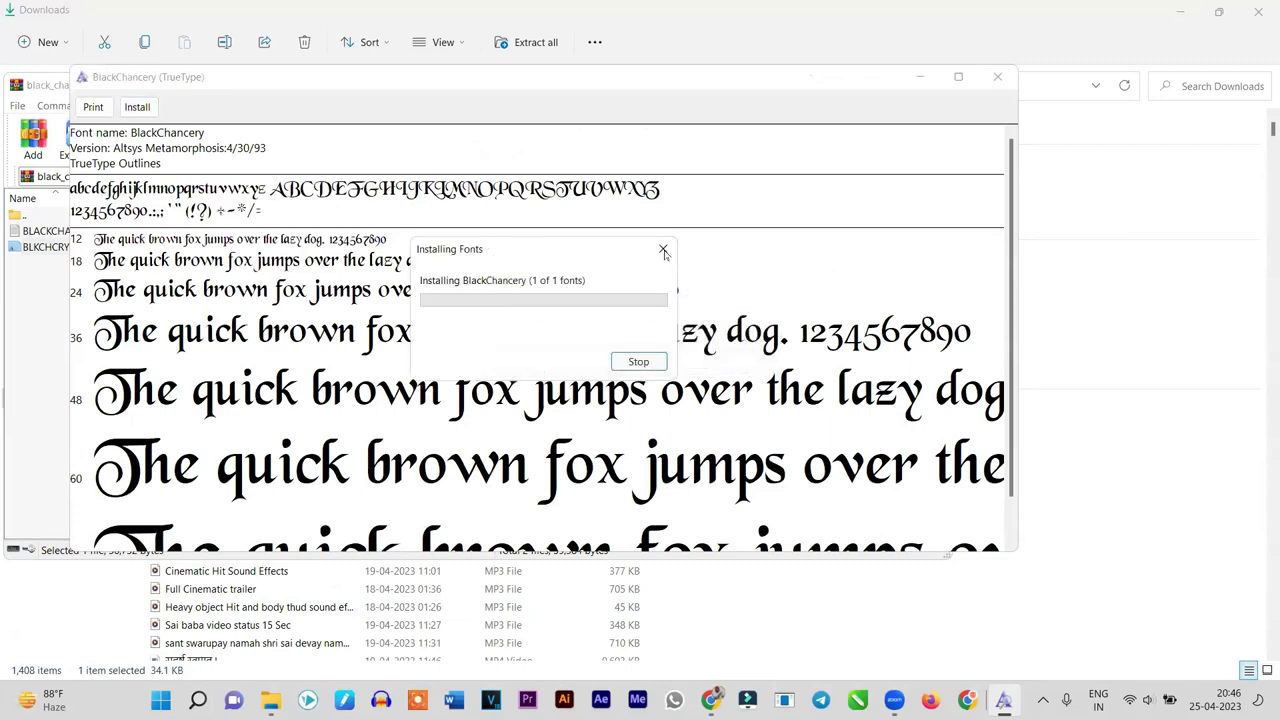
pyautogui.click(663, 250)
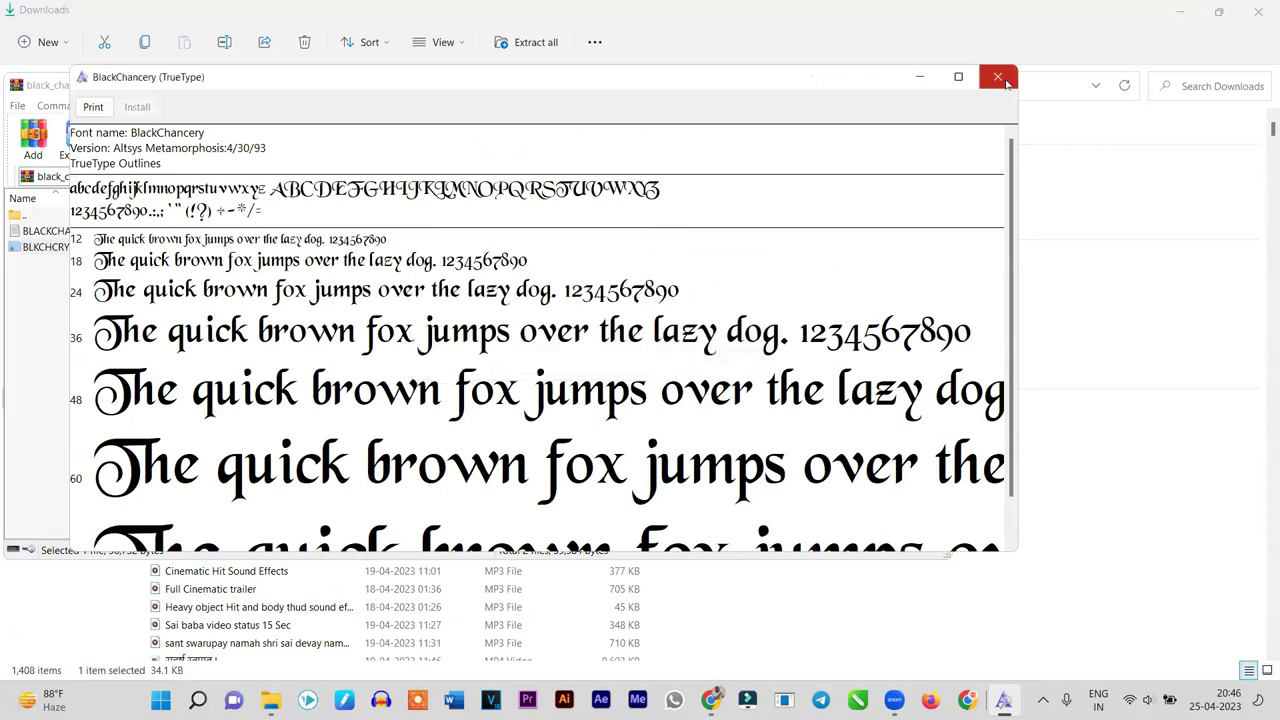
pyautogui.click(998, 78)
# - Minimize the Downloads folder, close WinRAR, and minimize Chrome to clear the desktop
pyautogui.click(1183, 18)
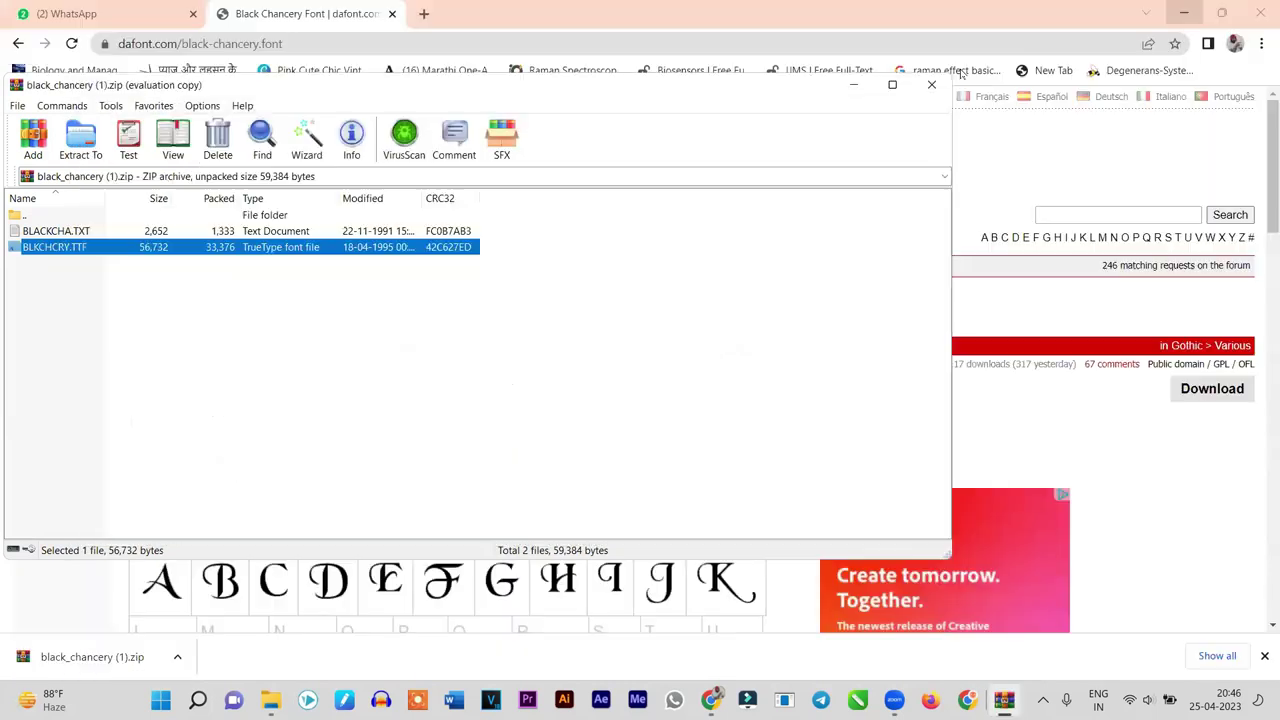
pyautogui.click(931, 84)
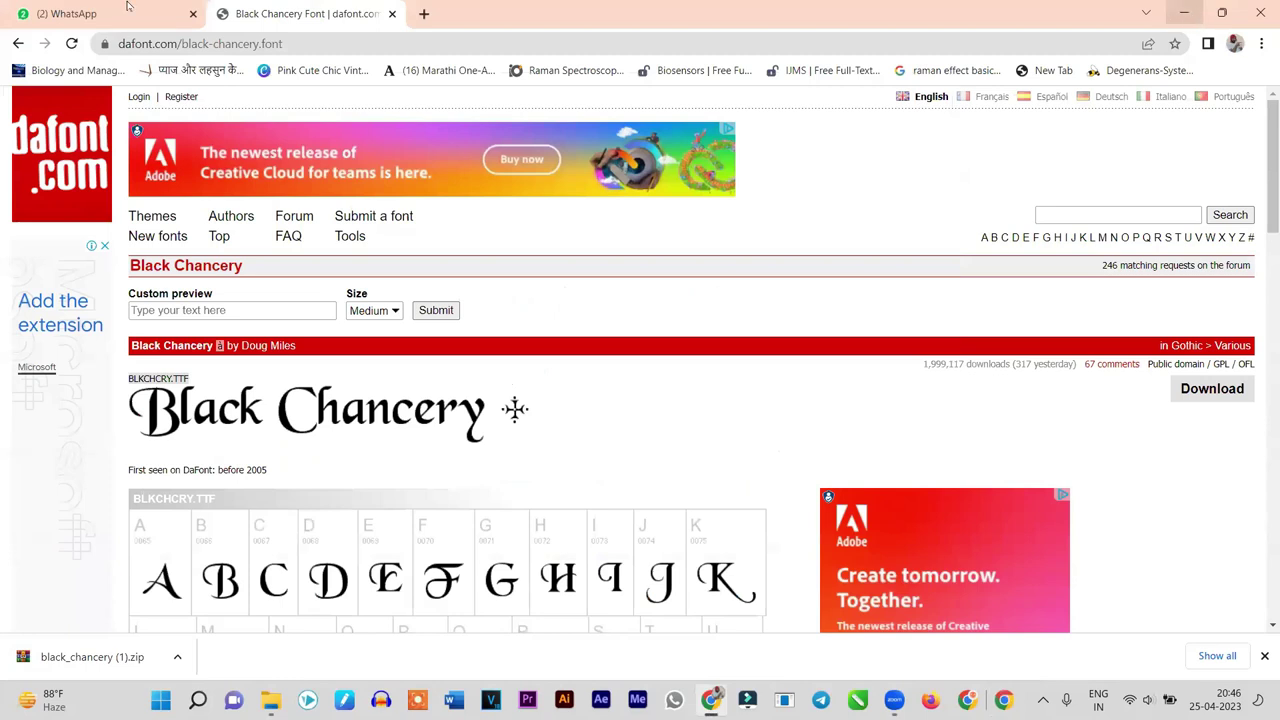
pyautogui.hotkey('ctrl', '1')
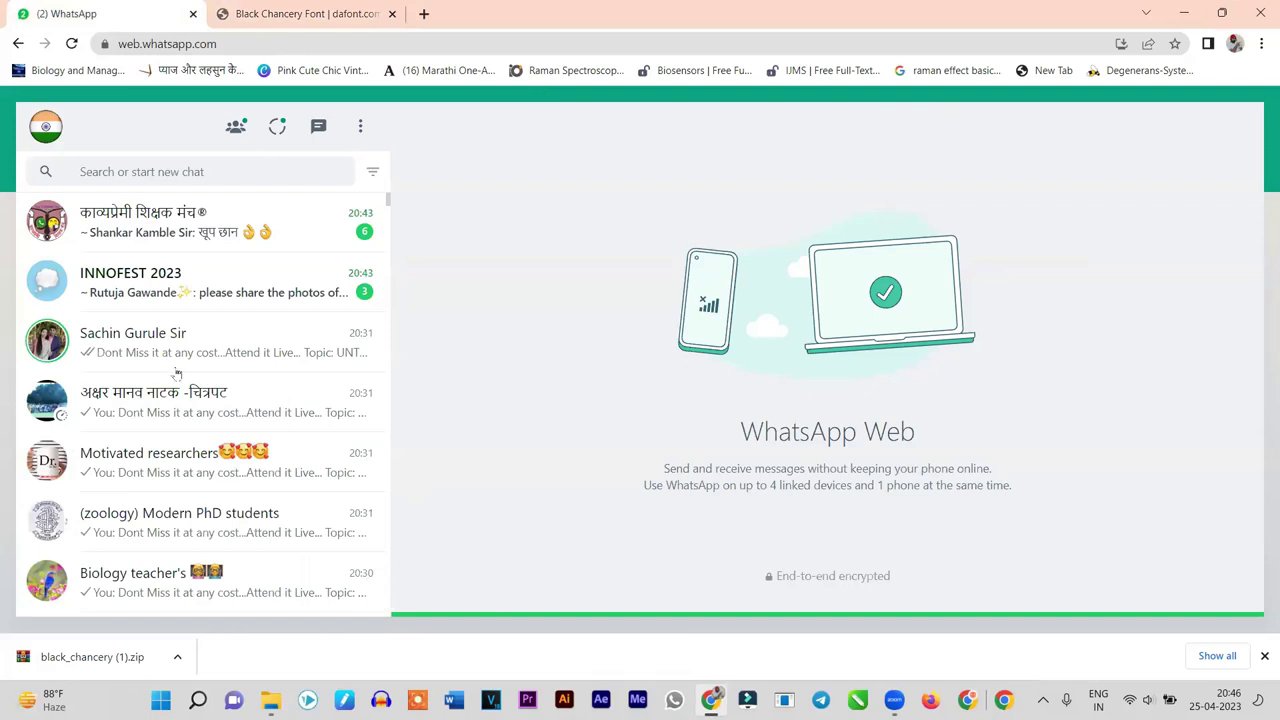
pyautogui.click(1184, 13)
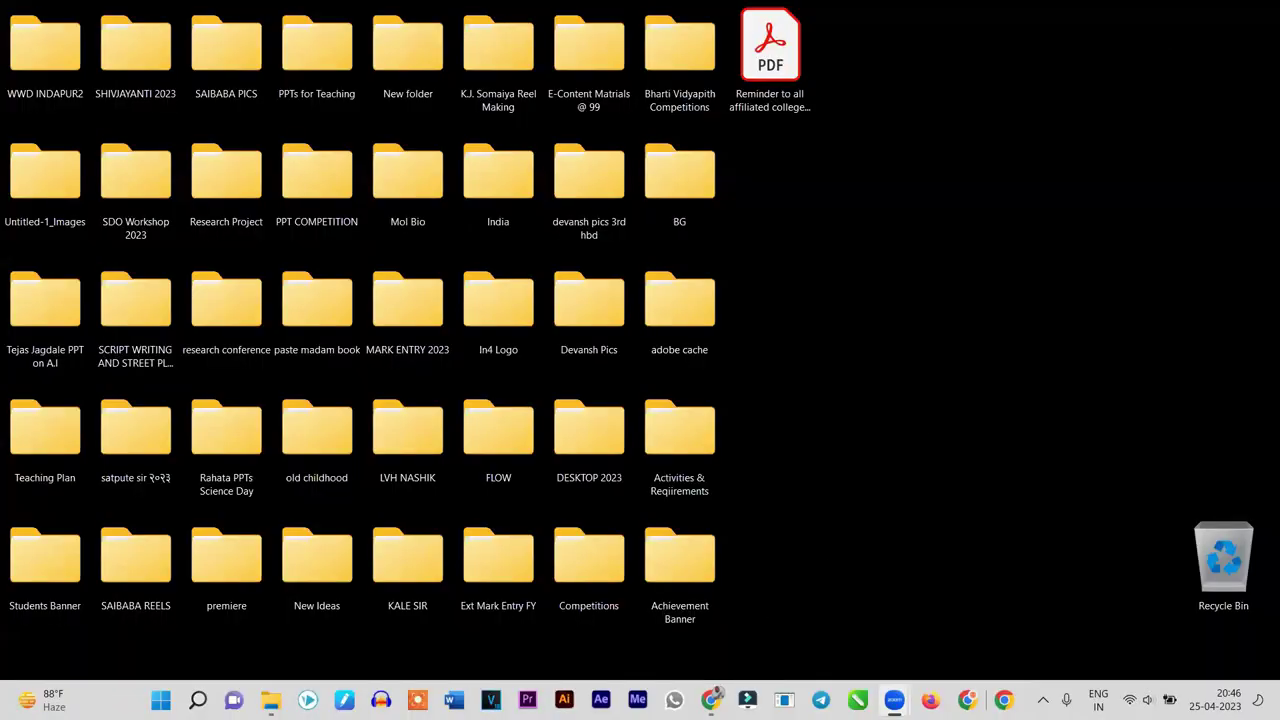
pyautogui.click(712, 699)
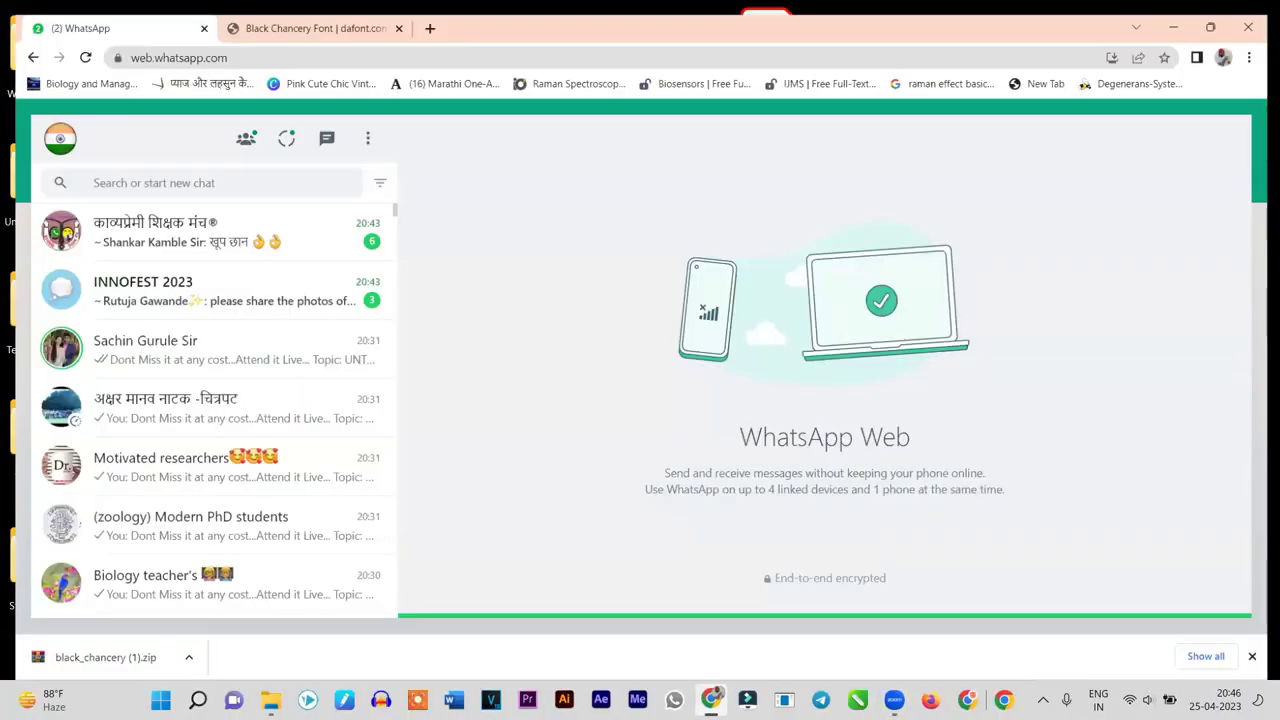
pyautogui.click(712, 699)
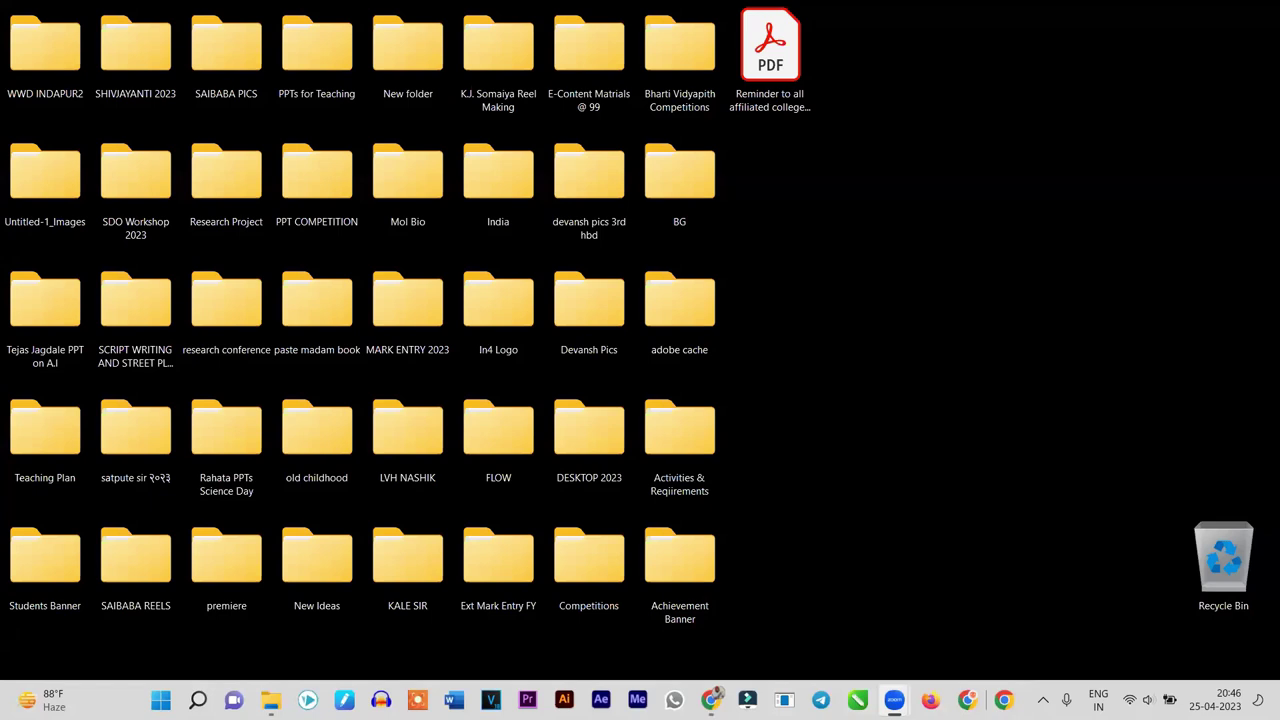
# - Launch PowerPoint from Start and bring the Presentation1 window forward
pyautogui.moveTo(894, 699)
pyautogui.press('super')
pyautogui.click(694, 225)
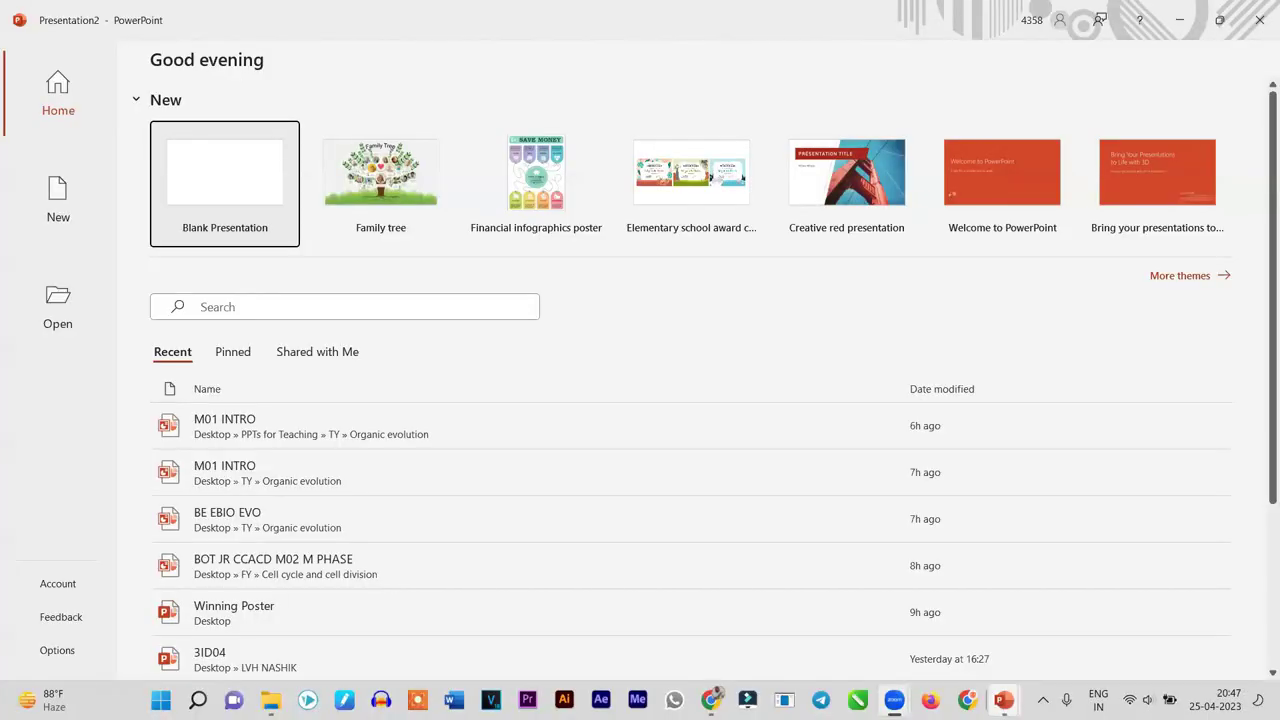
pyautogui.moveTo(1003, 699)
pyautogui.click(930, 625)
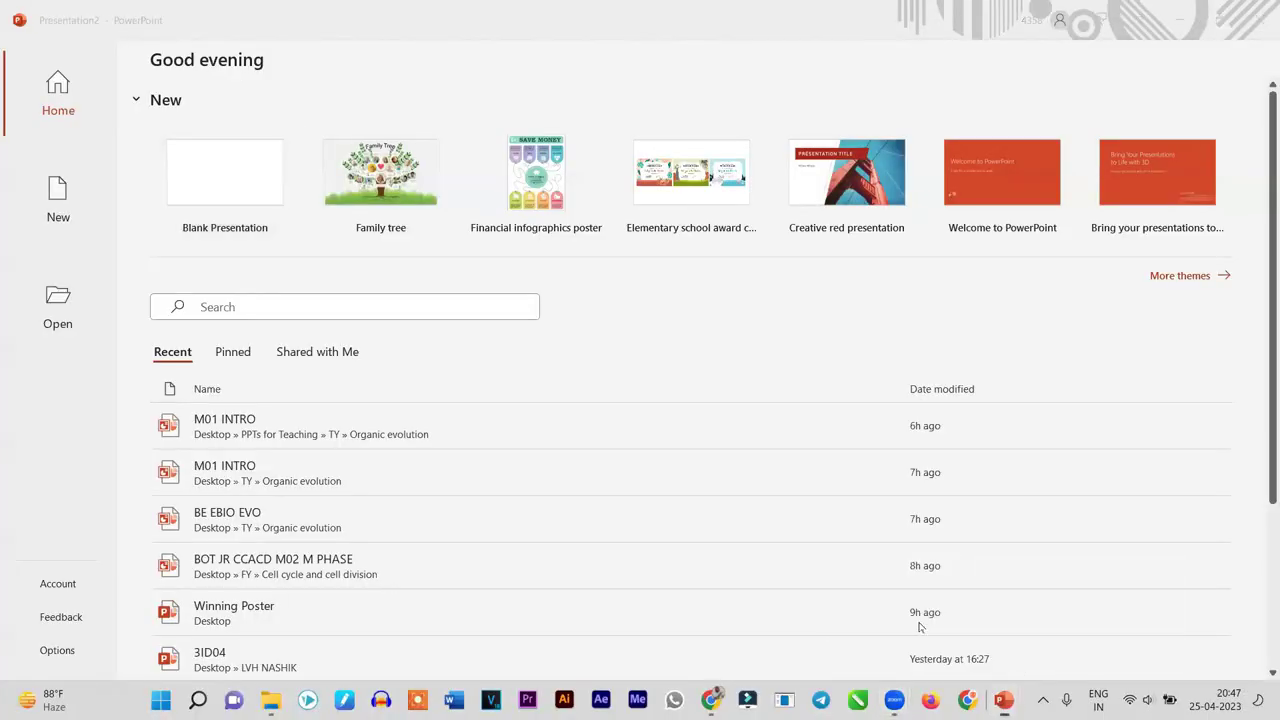
# - On slide 1, draw a rectangle covering the Mubeen word
pyautogui.click(123, 240)
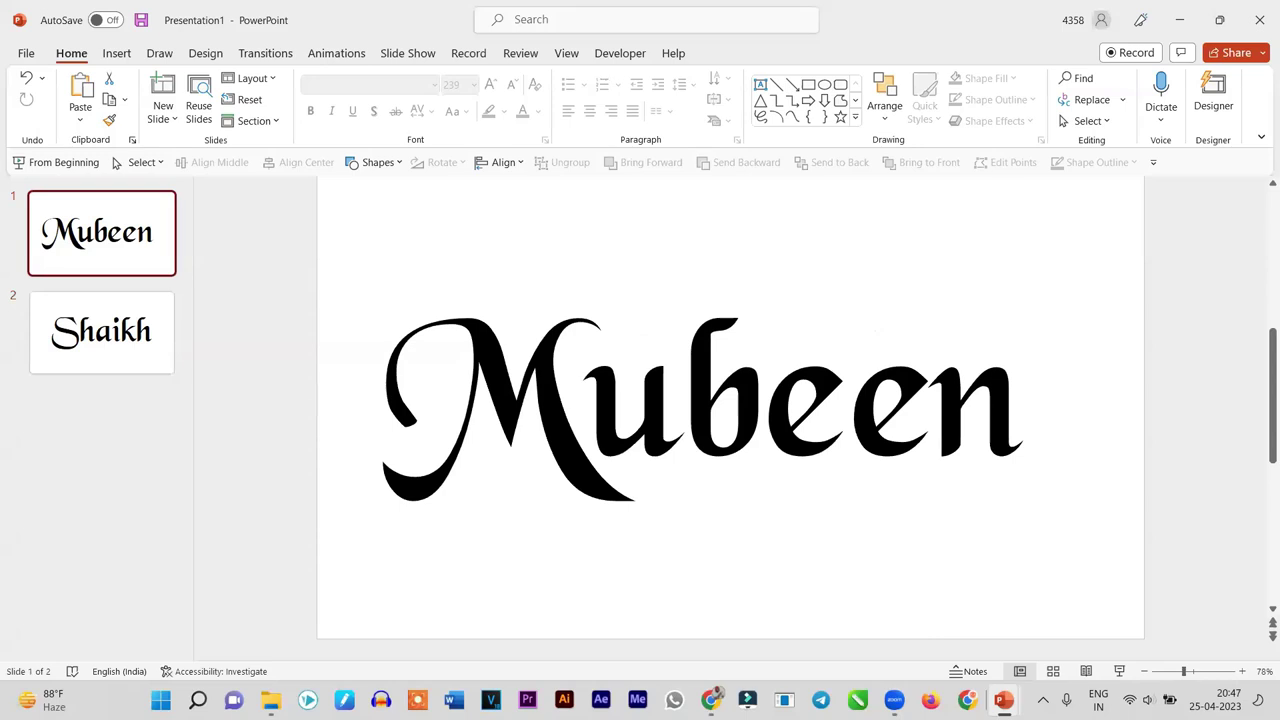
pyautogui.click(112, 54)
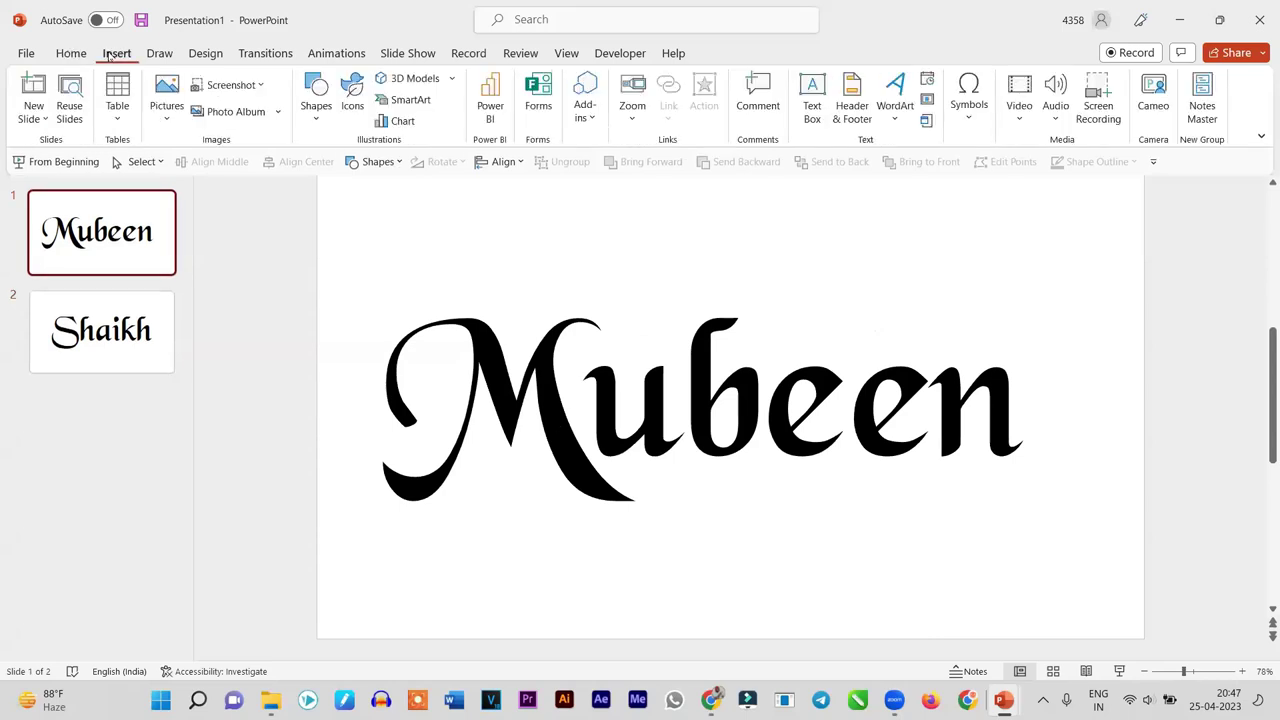
pyautogui.click(315, 110)
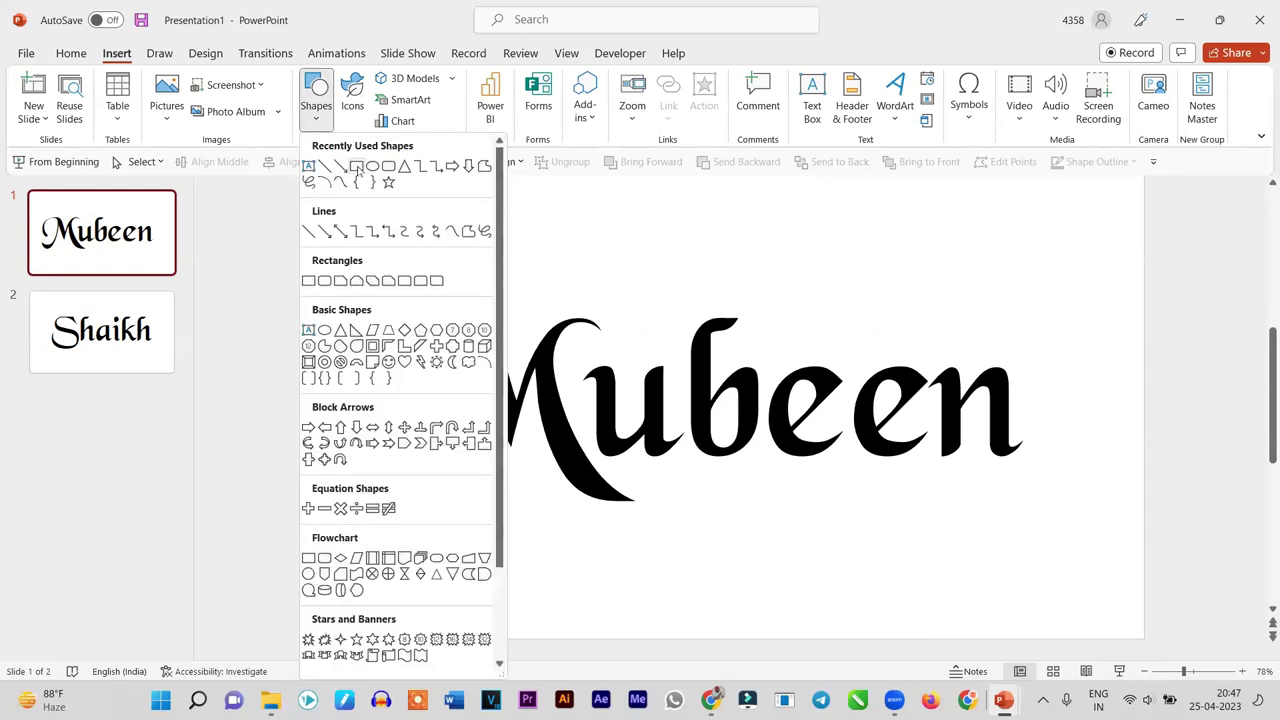
pyautogui.click(345, 282)
pyautogui.moveTo(332, 248); pyautogui.dragTo(1076, 504)
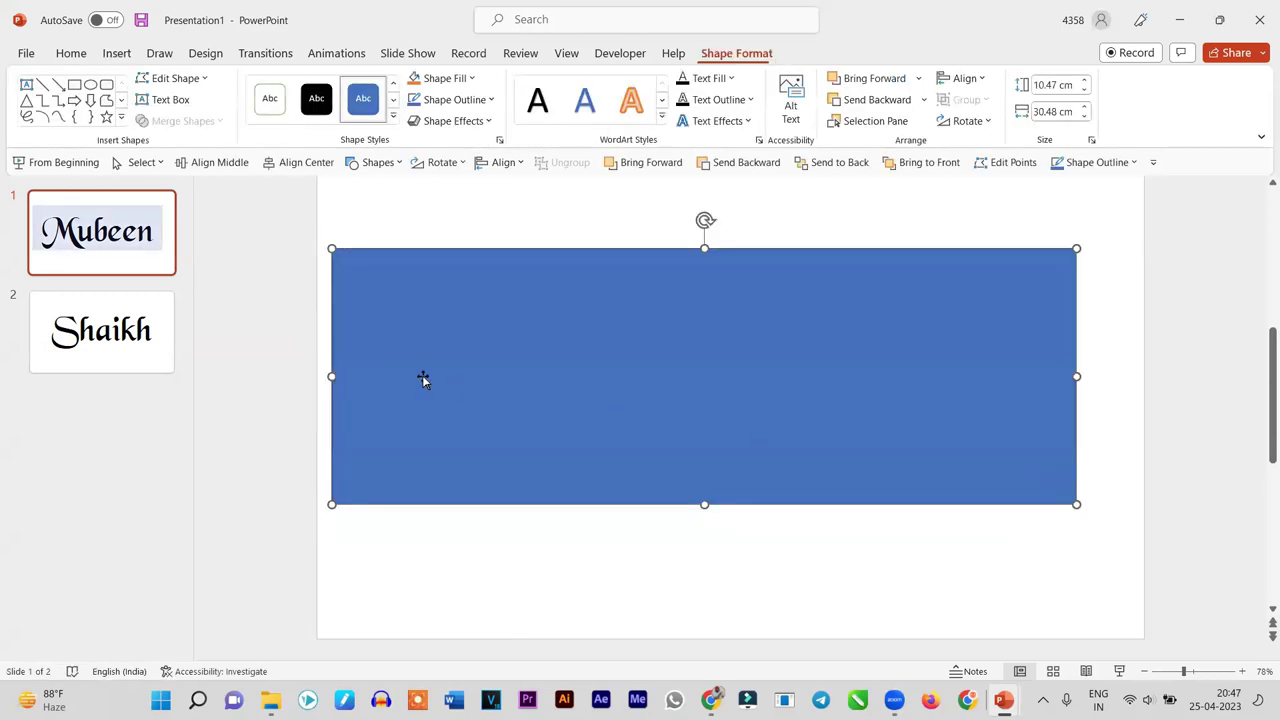
# - Remove the rectangle's outline, send it behind the word, and nudge it down
pyautogui.click(452, 100)
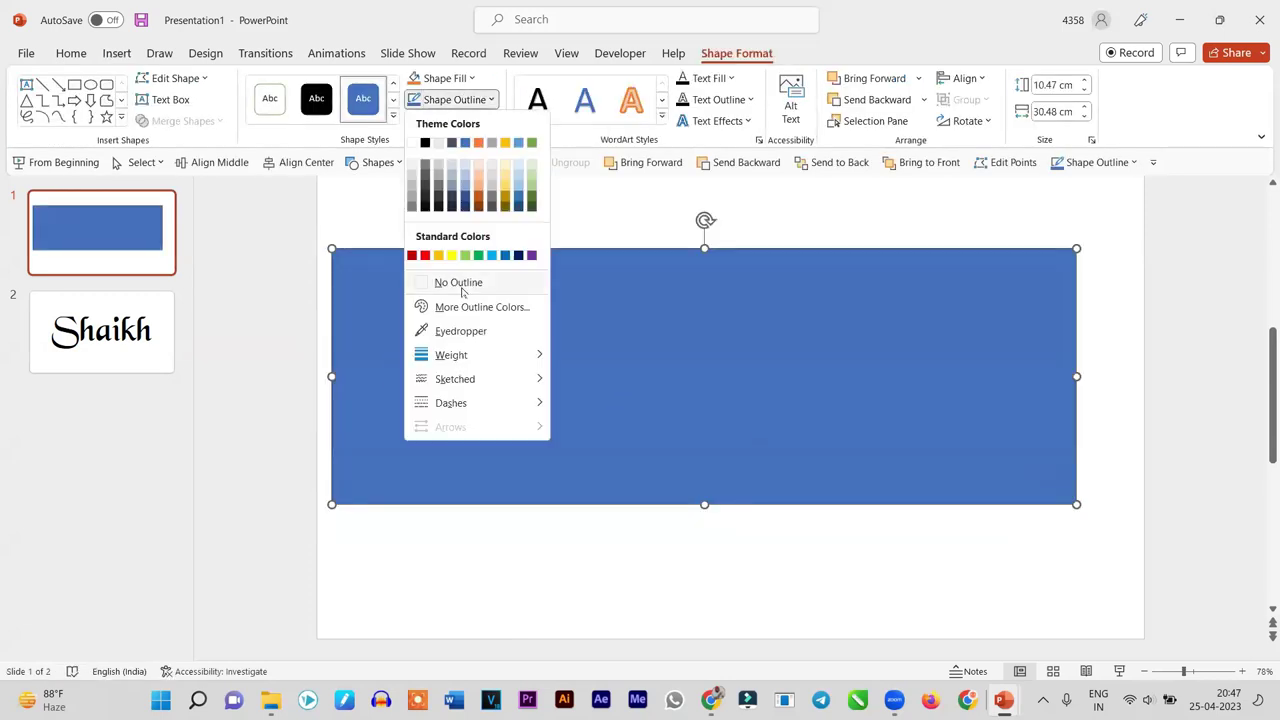
pyautogui.click(461, 283)
pyautogui.moveTo(566, 360); pyautogui.dragTo(543, 363)
pyautogui.rightClick(547, 364)
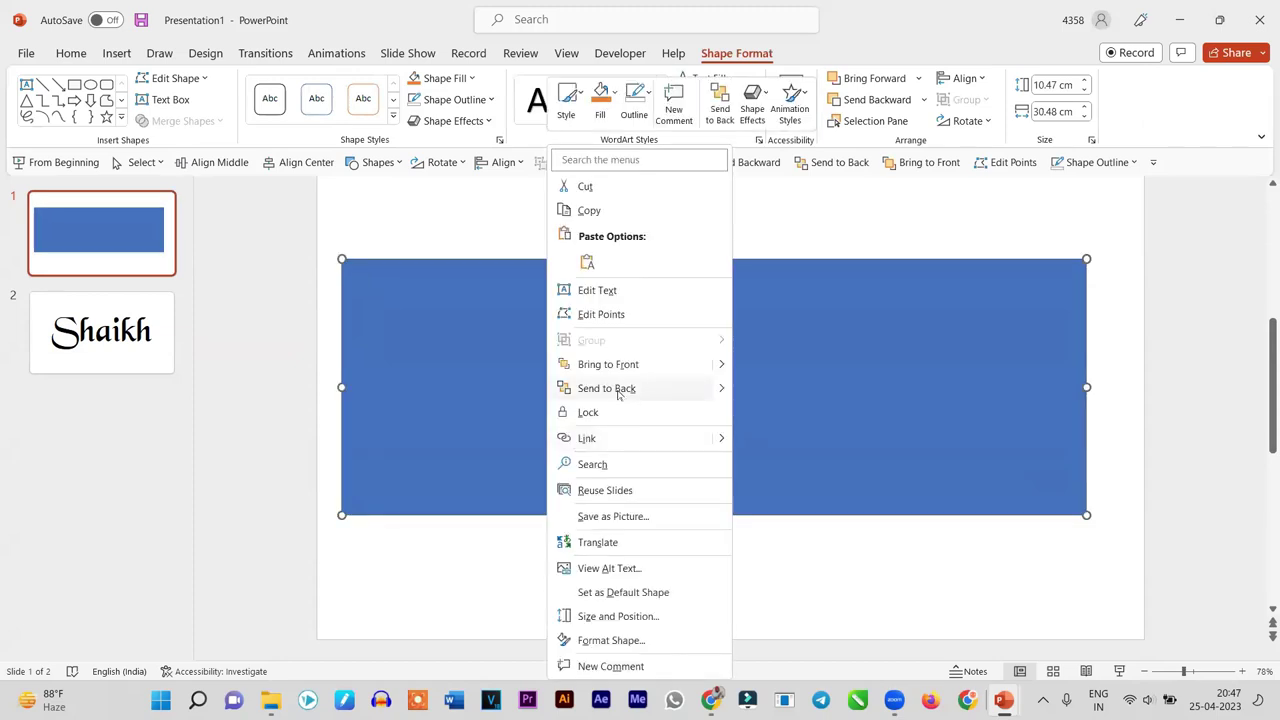
pyautogui.click(617, 392)
pyautogui.click(882, 250)
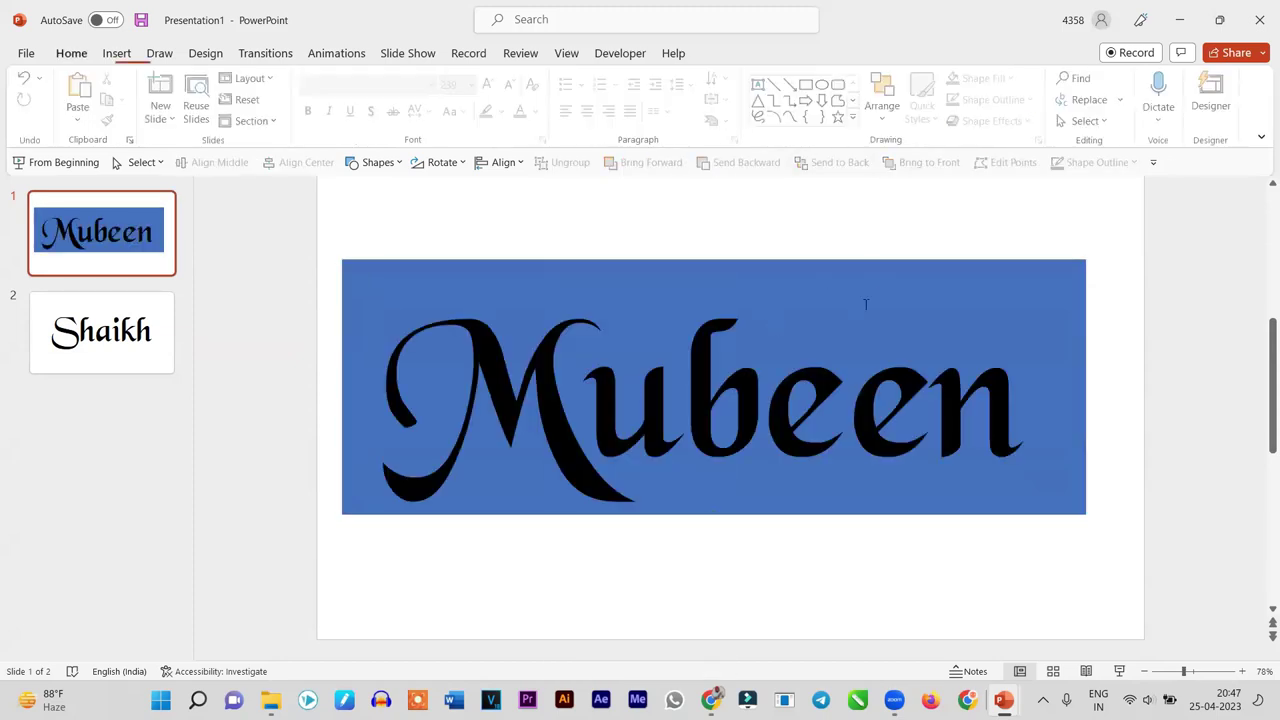
pyautogui.click(890, 272)
pyautogui.moveTo(892, 274); pyautogui.dragTo(893, 284)
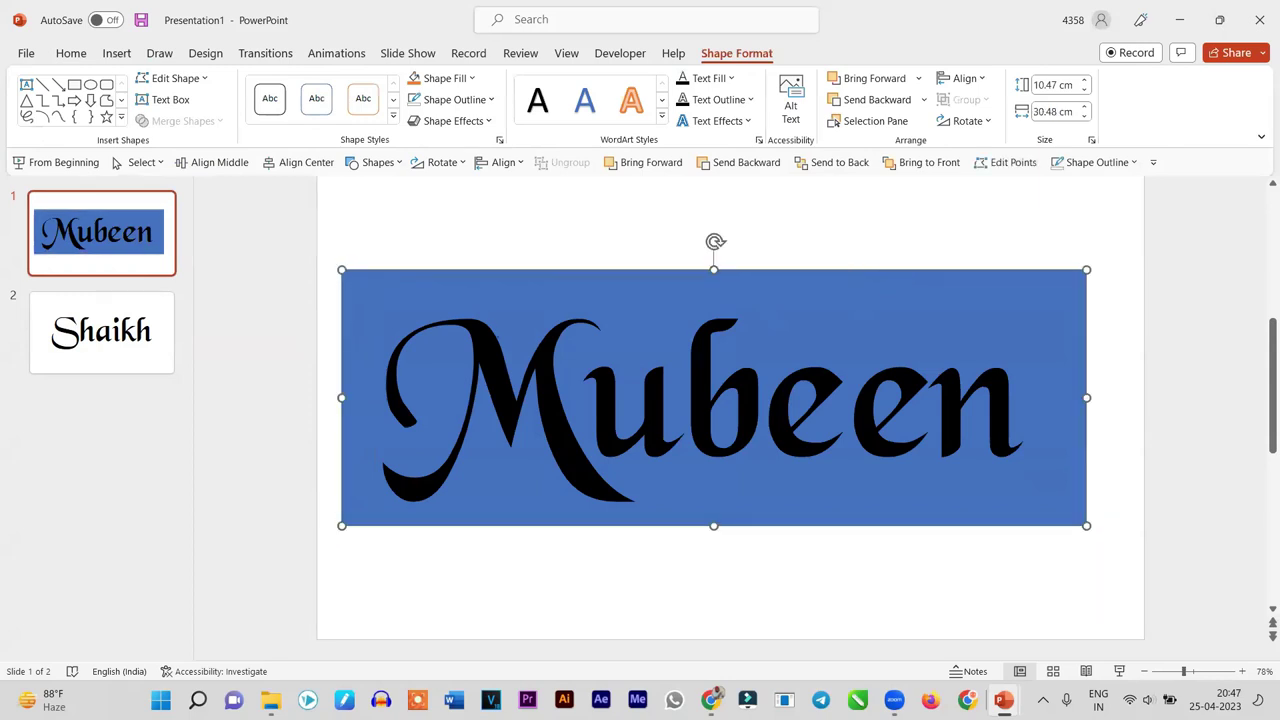
pyautogui.click(371, 286)
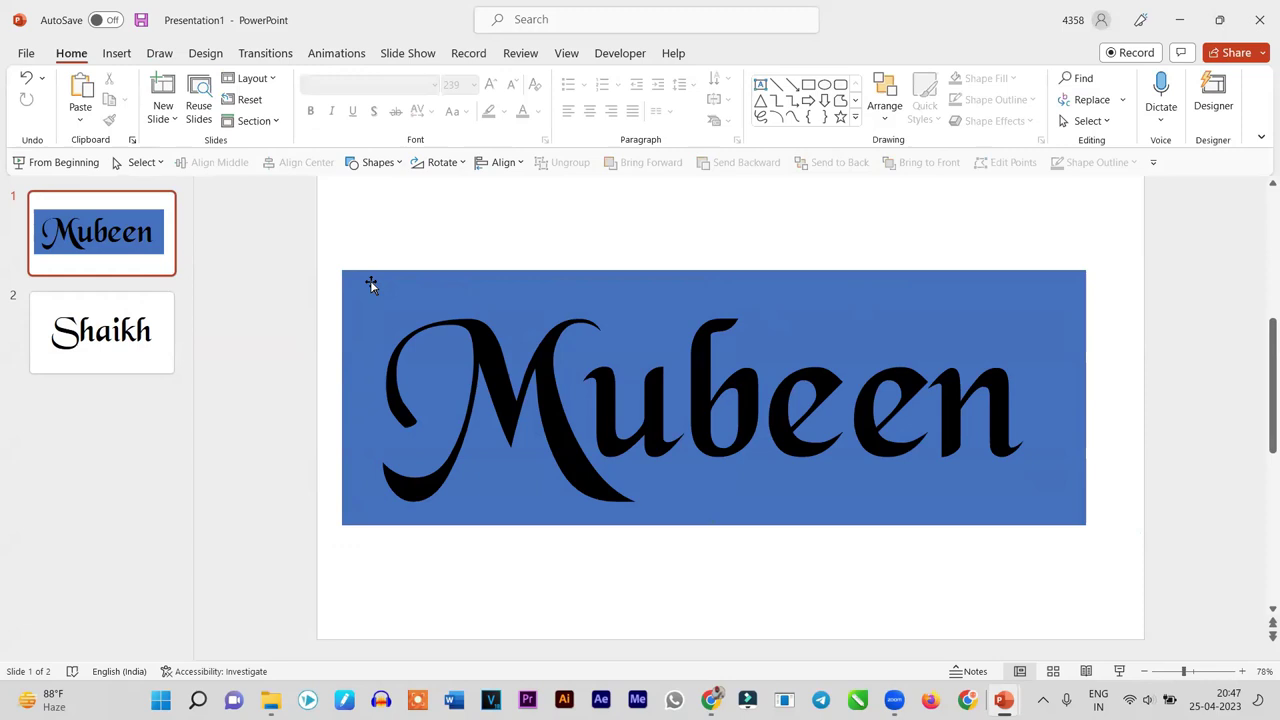
pyautogui.click(371, 285)
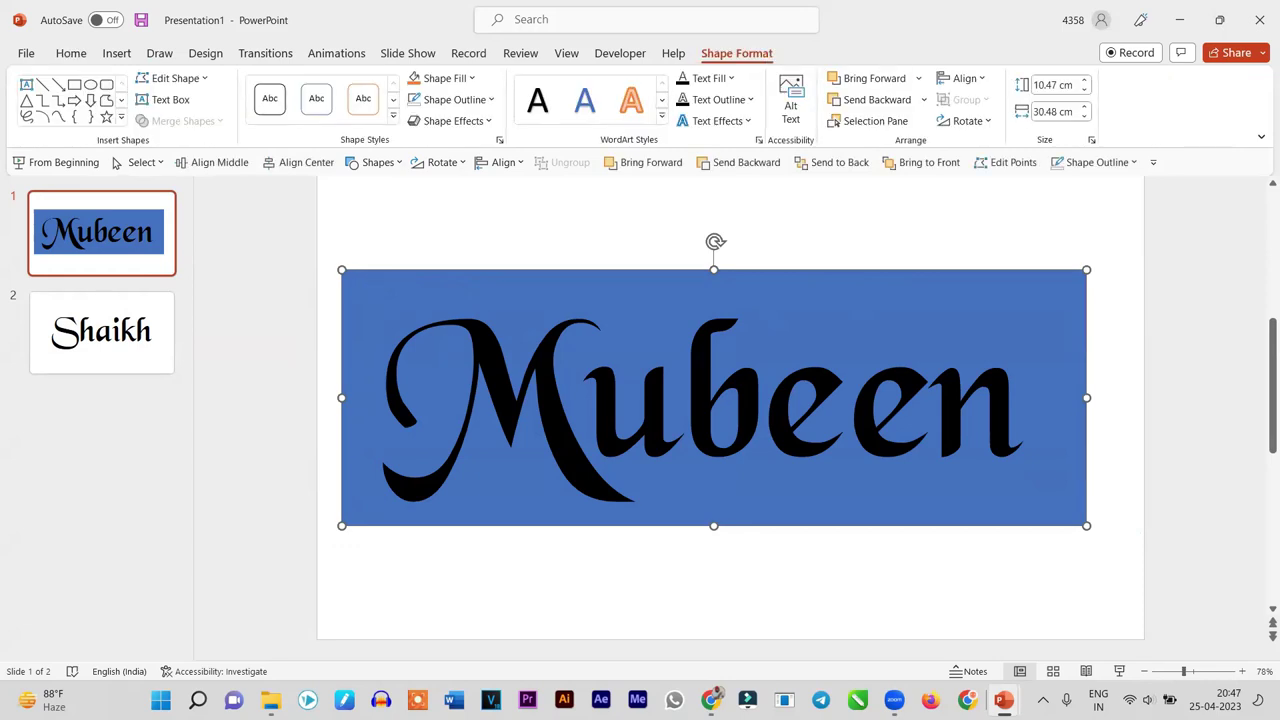
pyautogui.hotkey('ctrl', 'a')
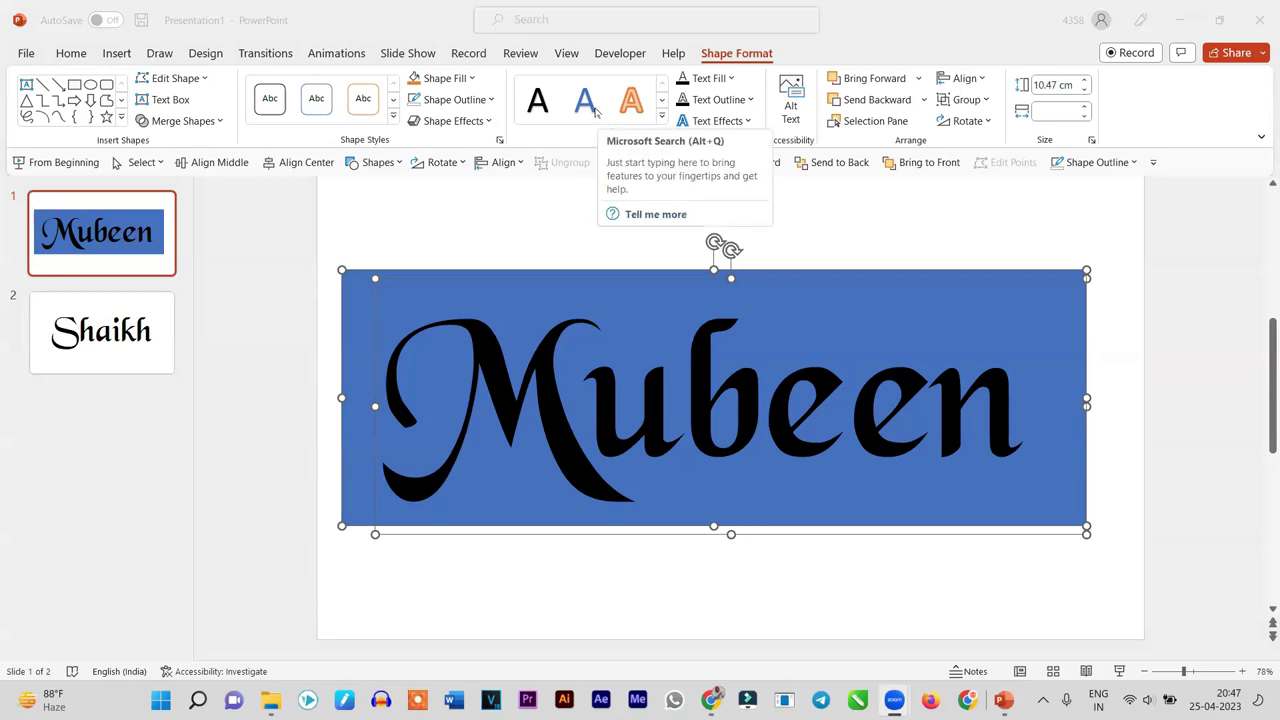
pyautogui.click(200, 122)
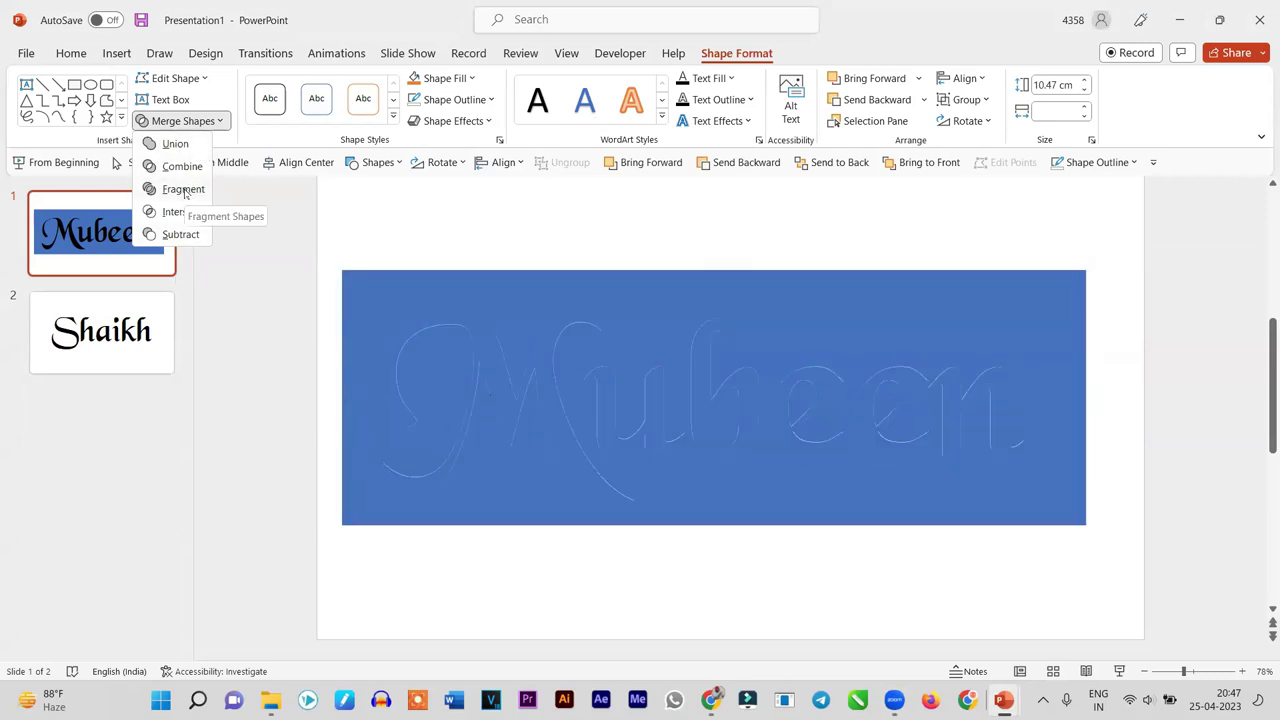
pyautogui.click(184, 191)
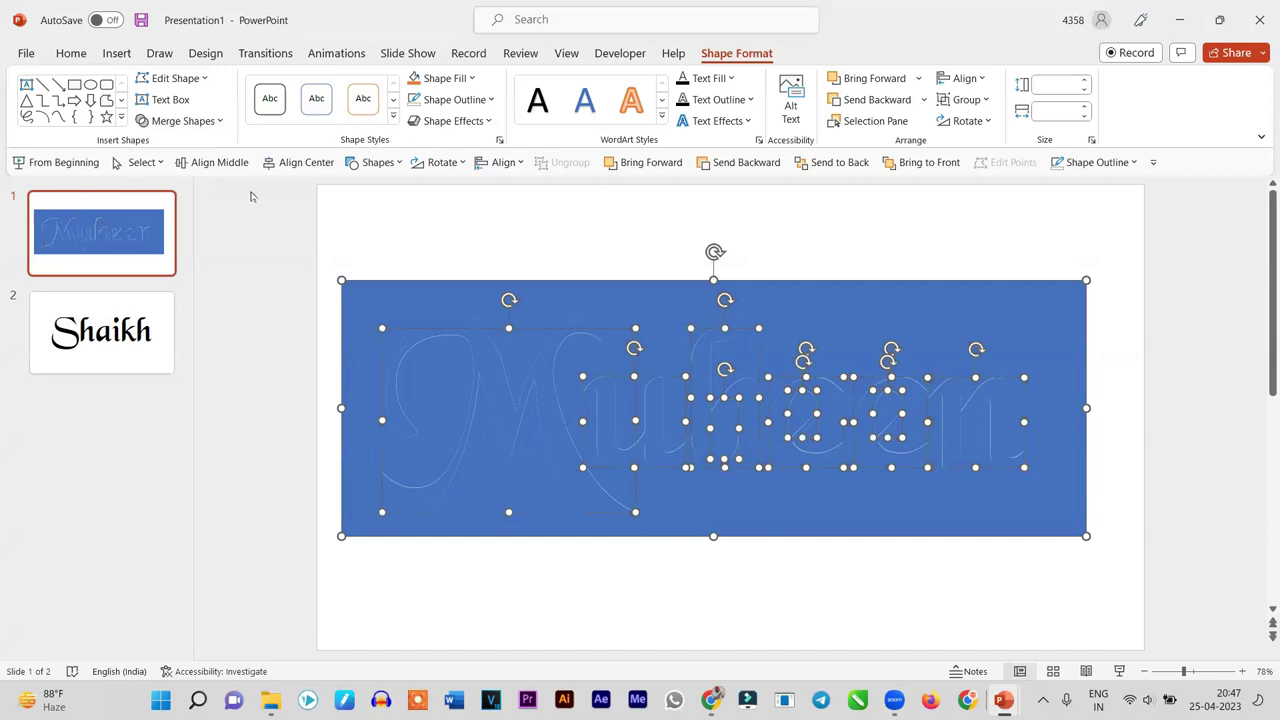
pyautogui.click(183, 121)
pyautogui.click(368, 223)
pyautogui.click(369, 224)
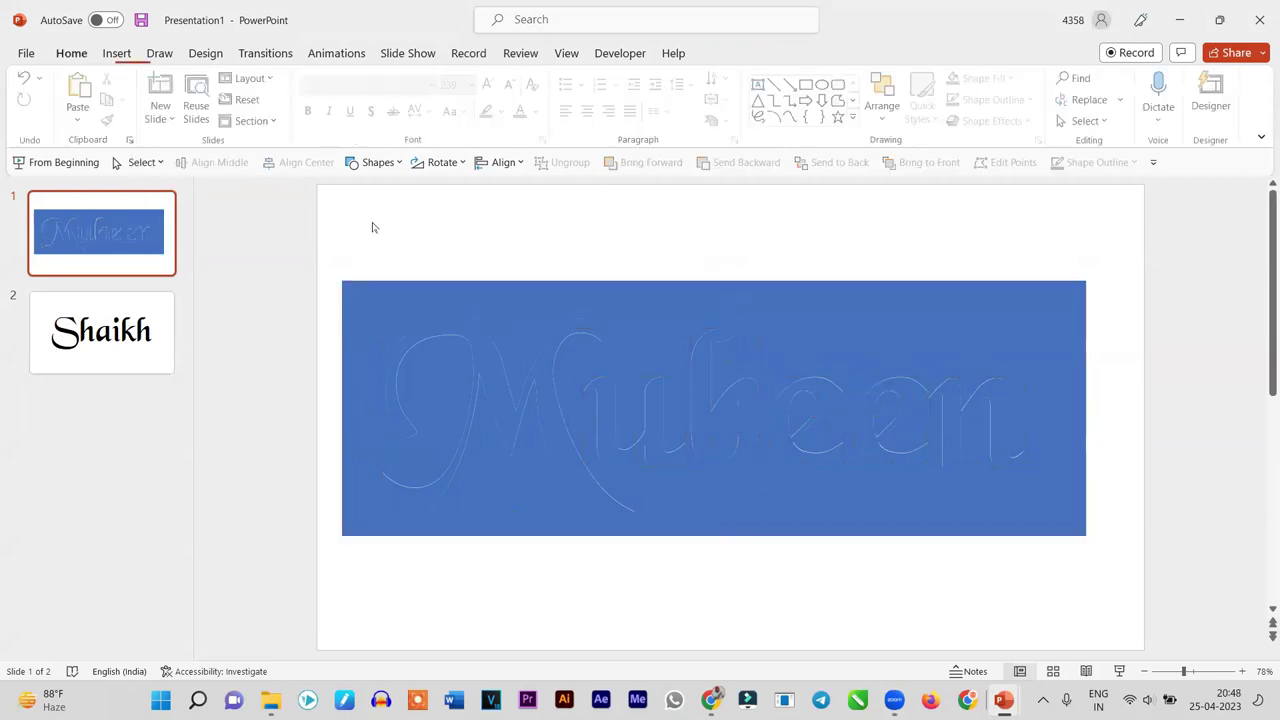
pyautogui.click(417, 286)
pyautogui.press('Delete')
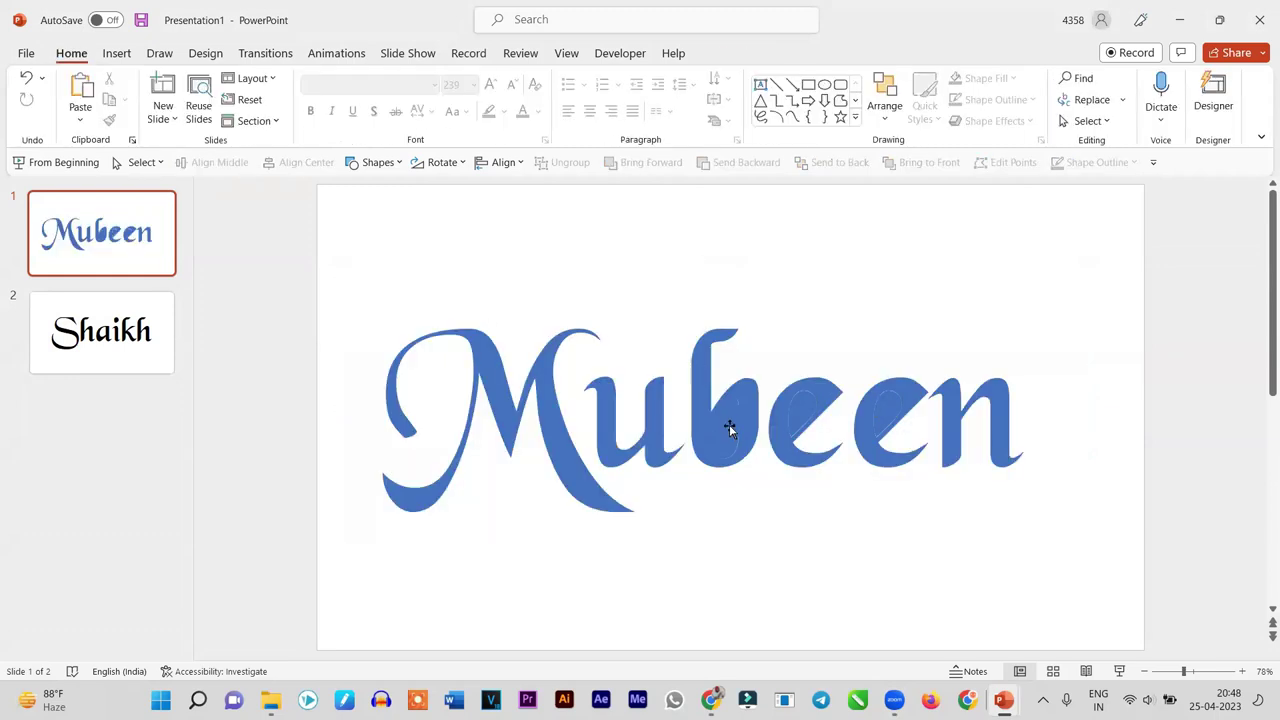
pyautogui.click(730, 428)
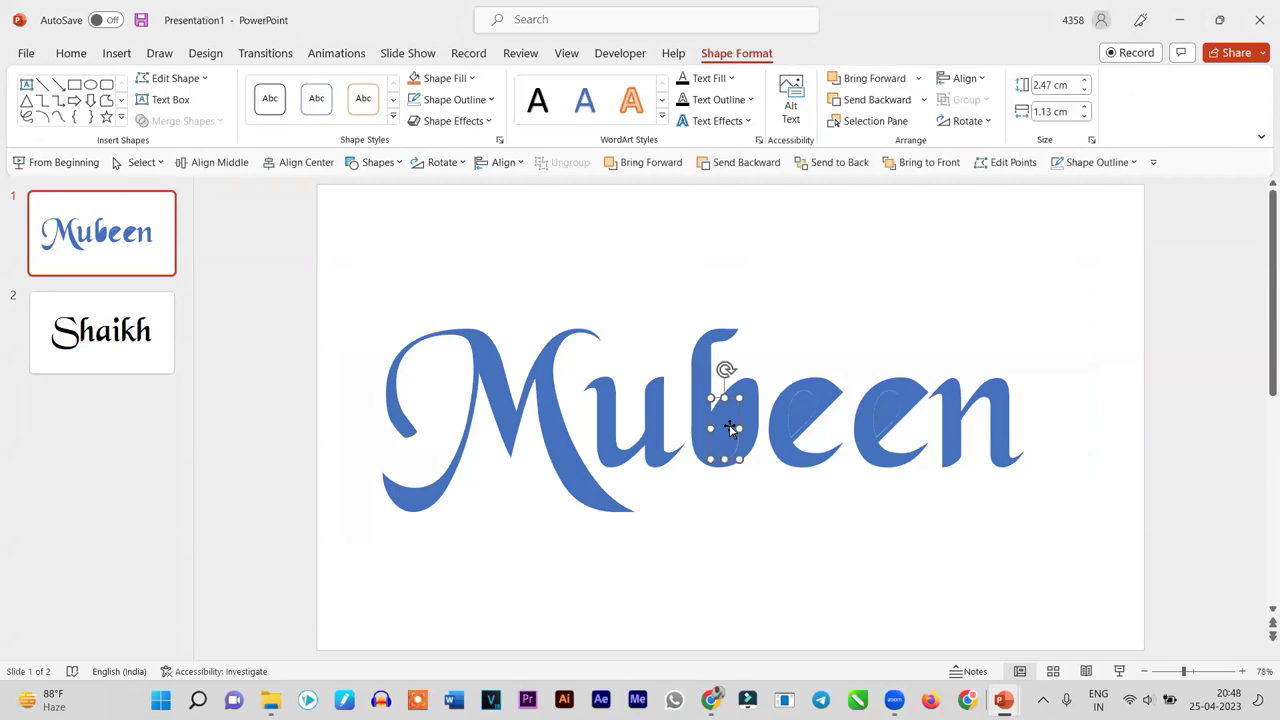
pyautogui.press('Delete')
pyautogui.click(806, 424)
pyautogui.press('Delete')
pyautogui.click(888, 412)
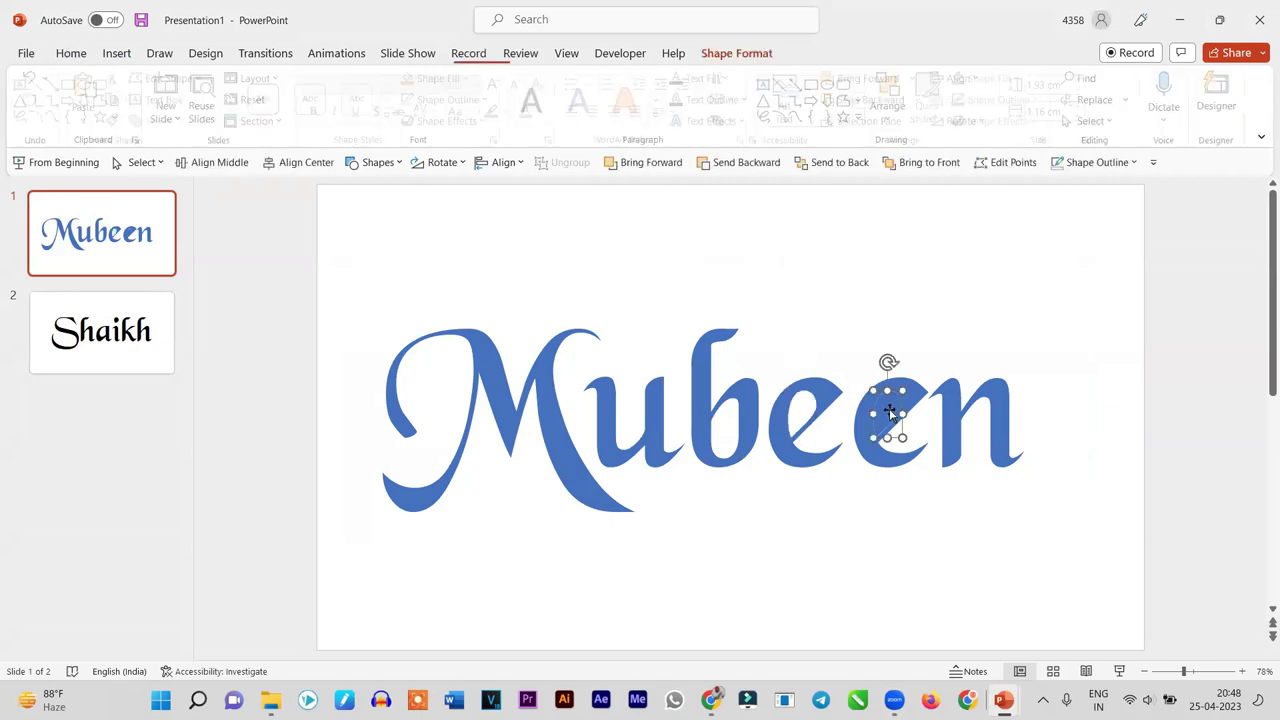
pyautogui.press('Delete')
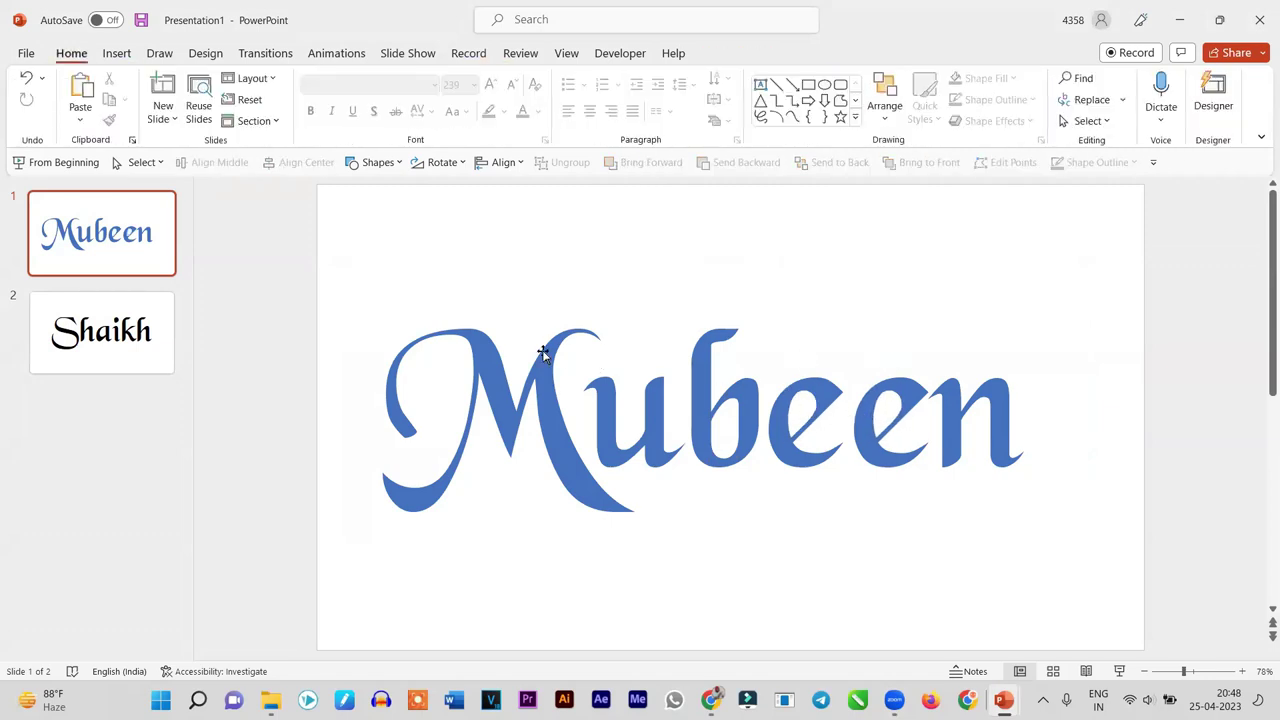
pyautogui.click(531, 376)
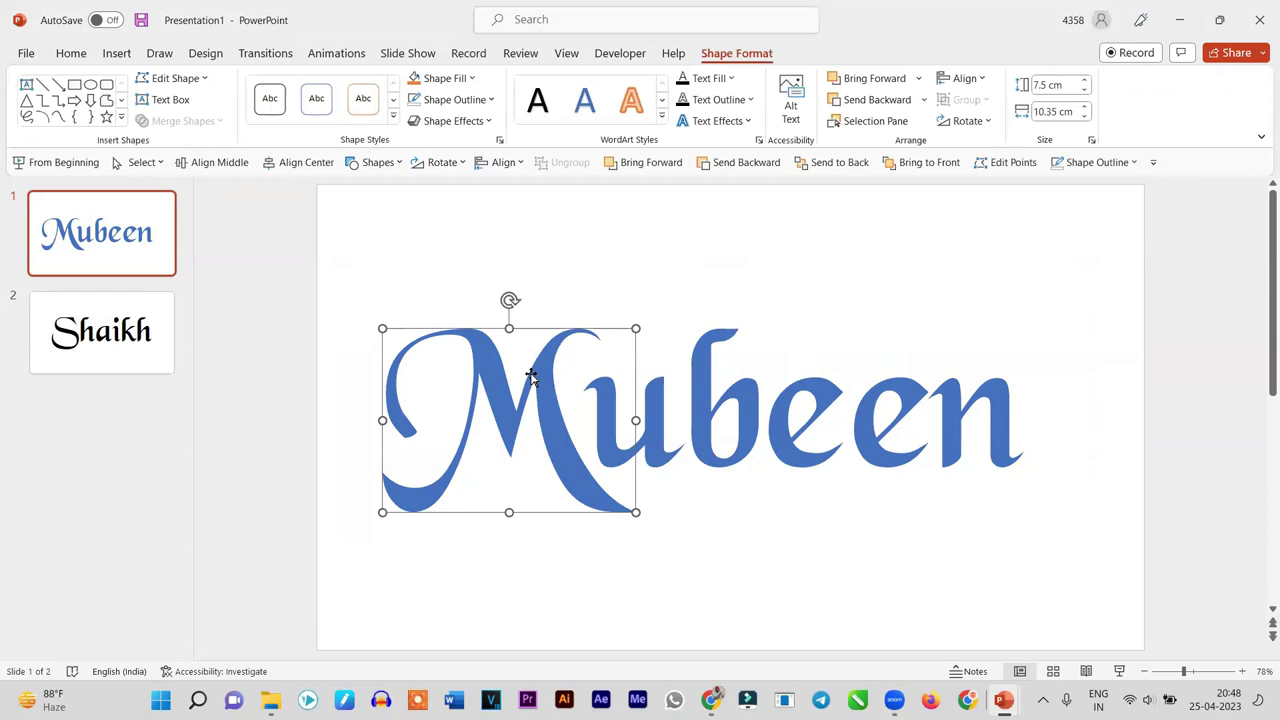
pyautogui.click(651, 414)
pyautogui.click(705, 401)
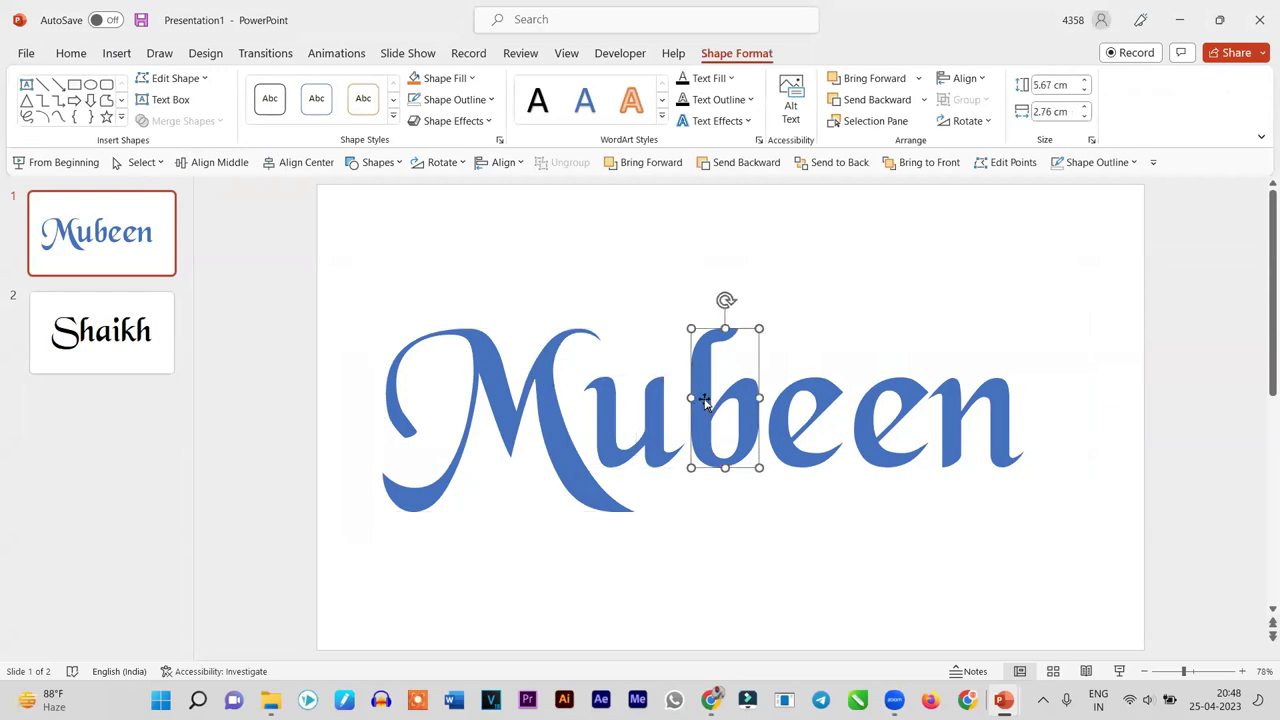
pyautogui.press('Tab')
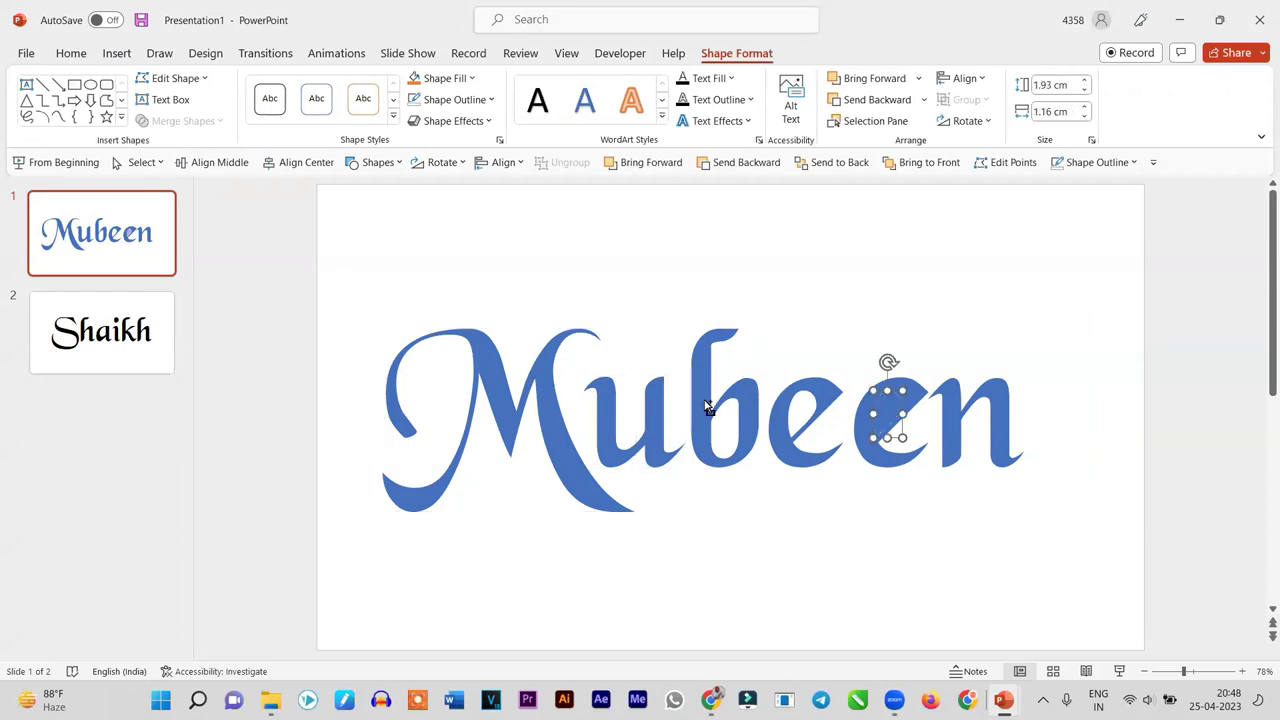
pyautogui.hotkey('ctrl', 'z')
pyautogui.hotkey('ctrl', 'z')
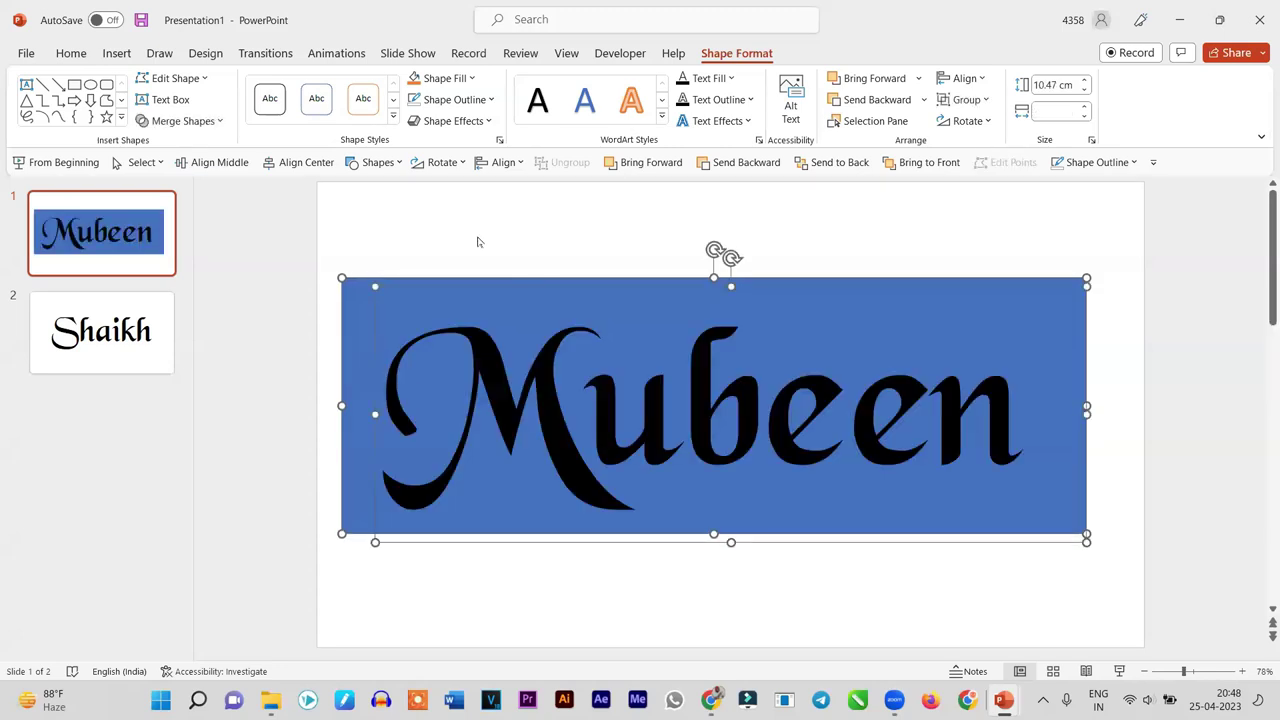
# - Restore the lettering and fill the backdrop rectangle with black
pyautogui.press('Escape')
pyautogui.click(352, 300)
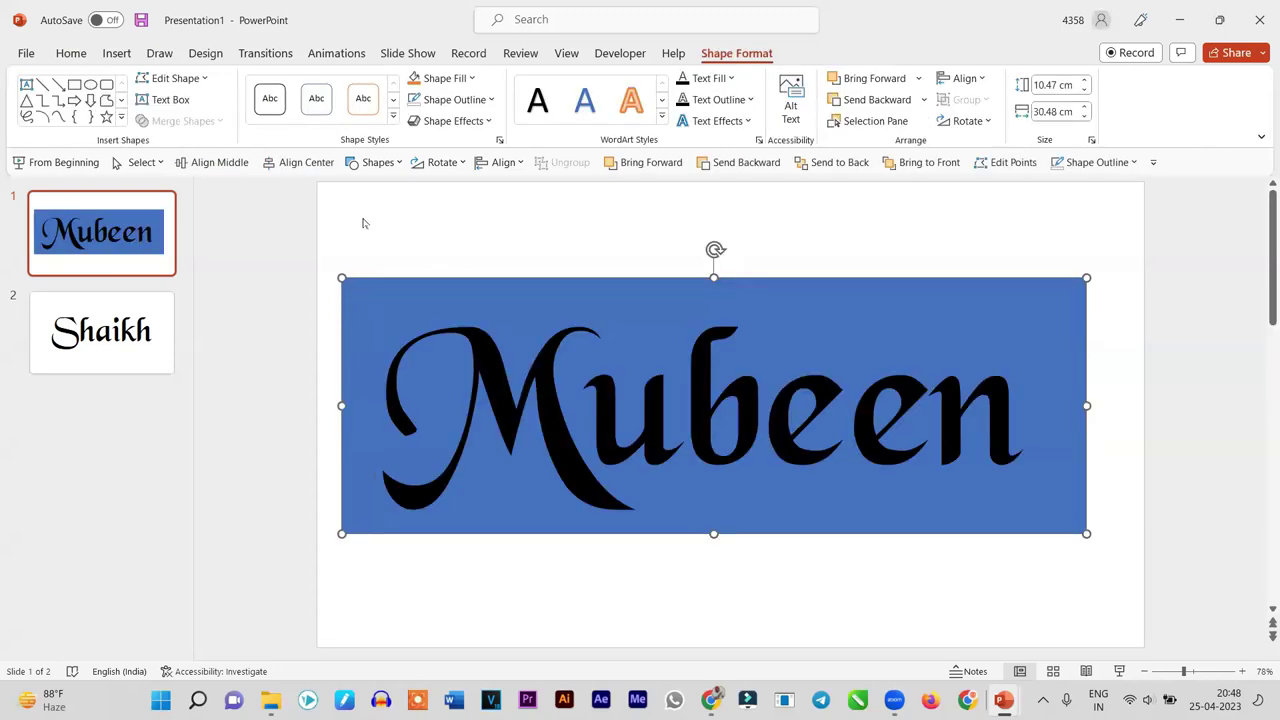
pyautogui.click(451, 78)
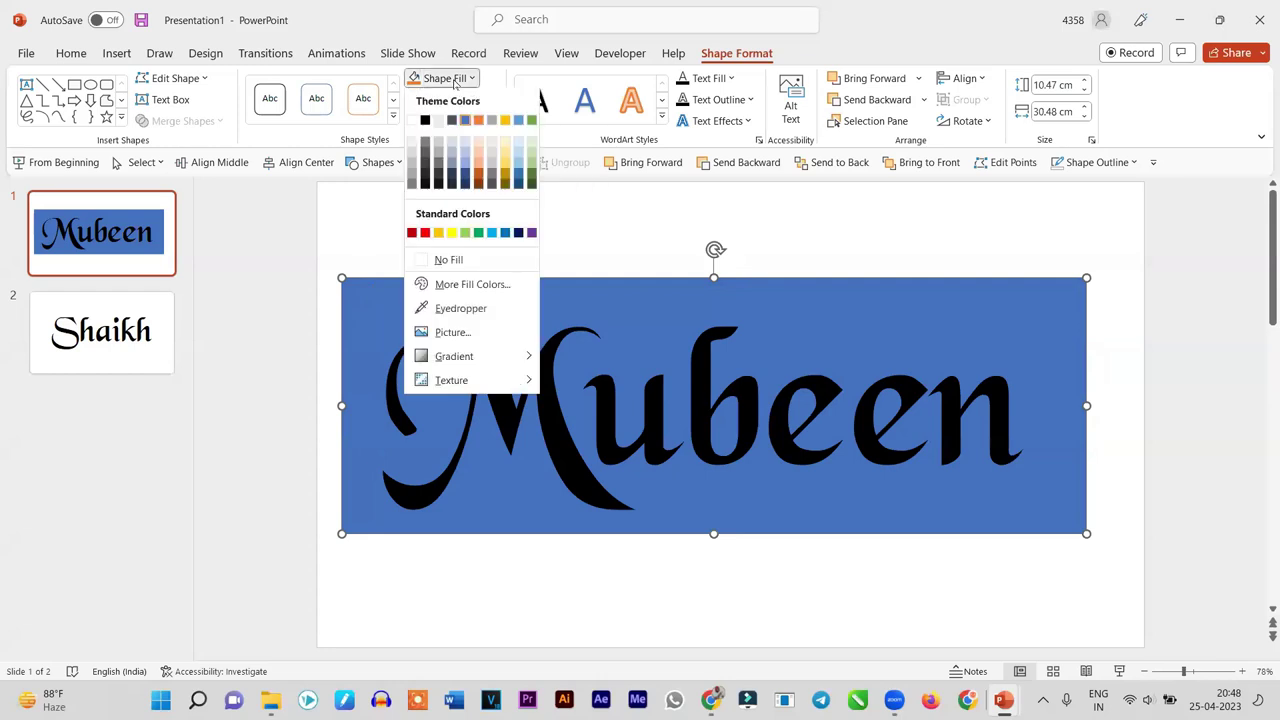
pyautogui.click(424, 121)
pyautogui.moveTo(342, 279)
pyautogui.mouseDown()
pyautogui.moveTo(403, 277)
pyautogui.moveTo(355, 290)
pyautogui.mouseUp()
pyautogui.press('Escape')
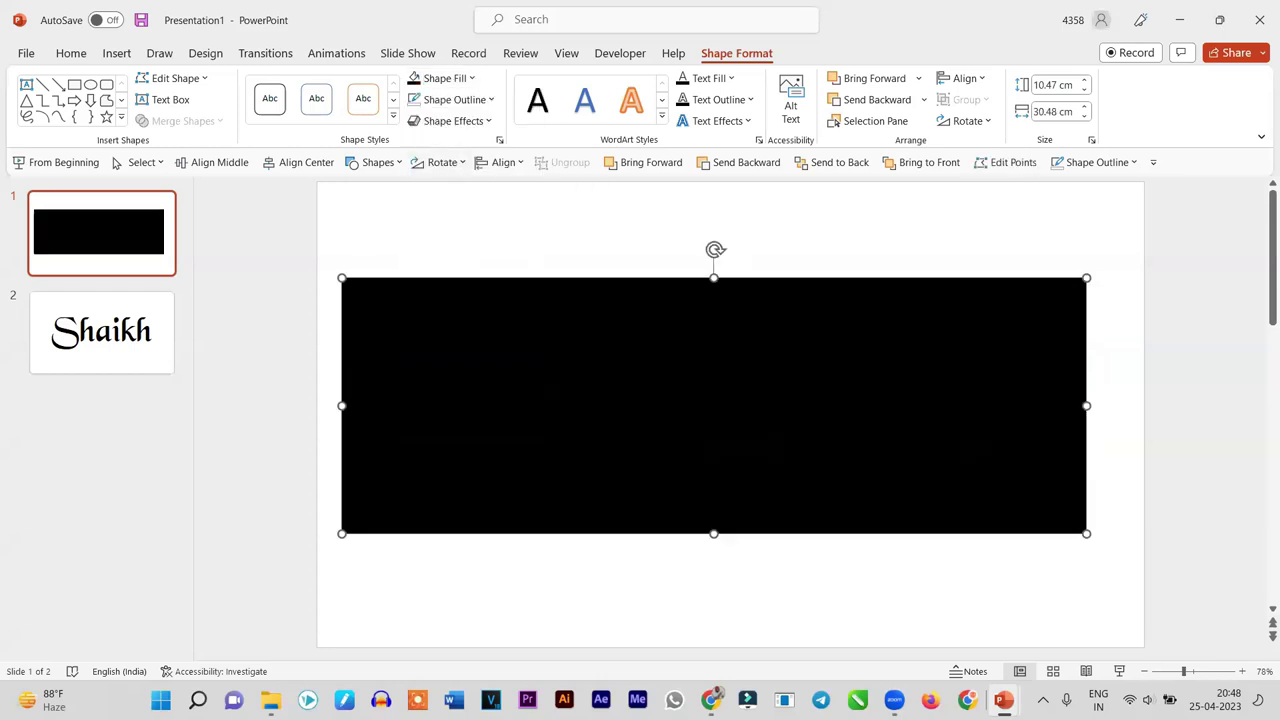
# - Fragment Mubeen with the rectangle, then delete the background and both e counter pieces
pyautogui.hotkey('ctrl', 'y')
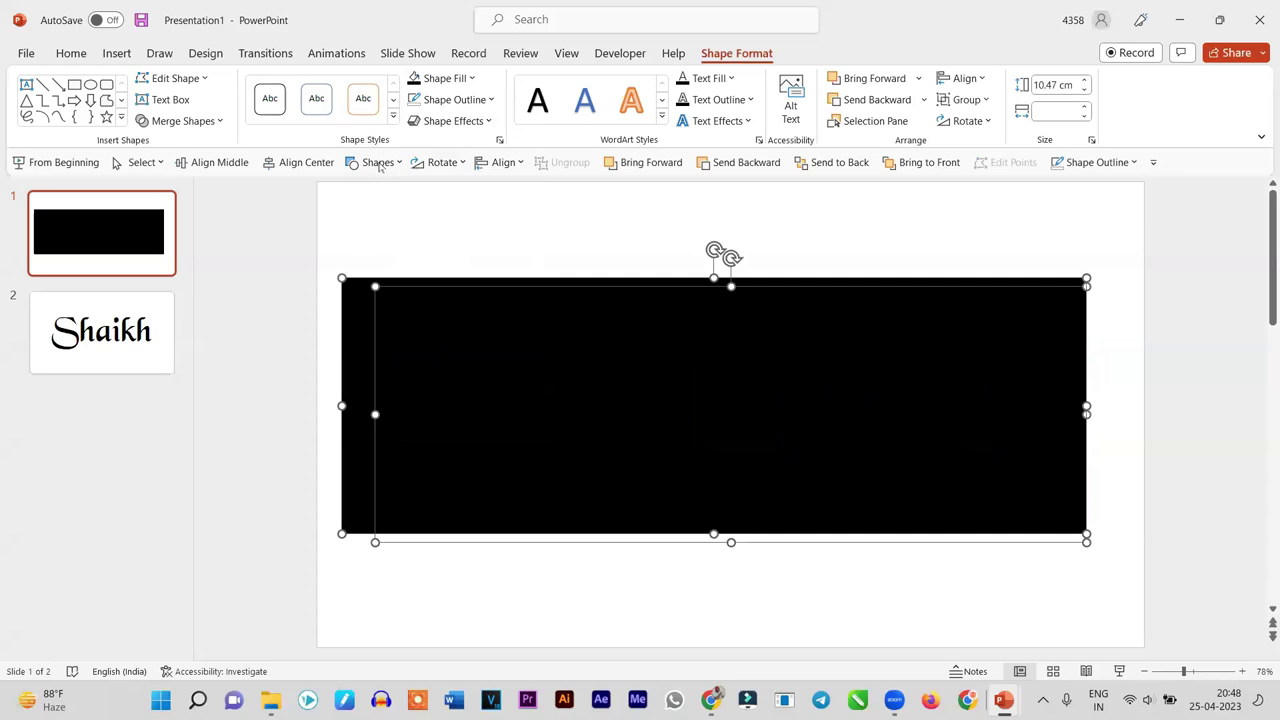
pyautogui.click(190, 120)
pyautogui.click(188, 188)
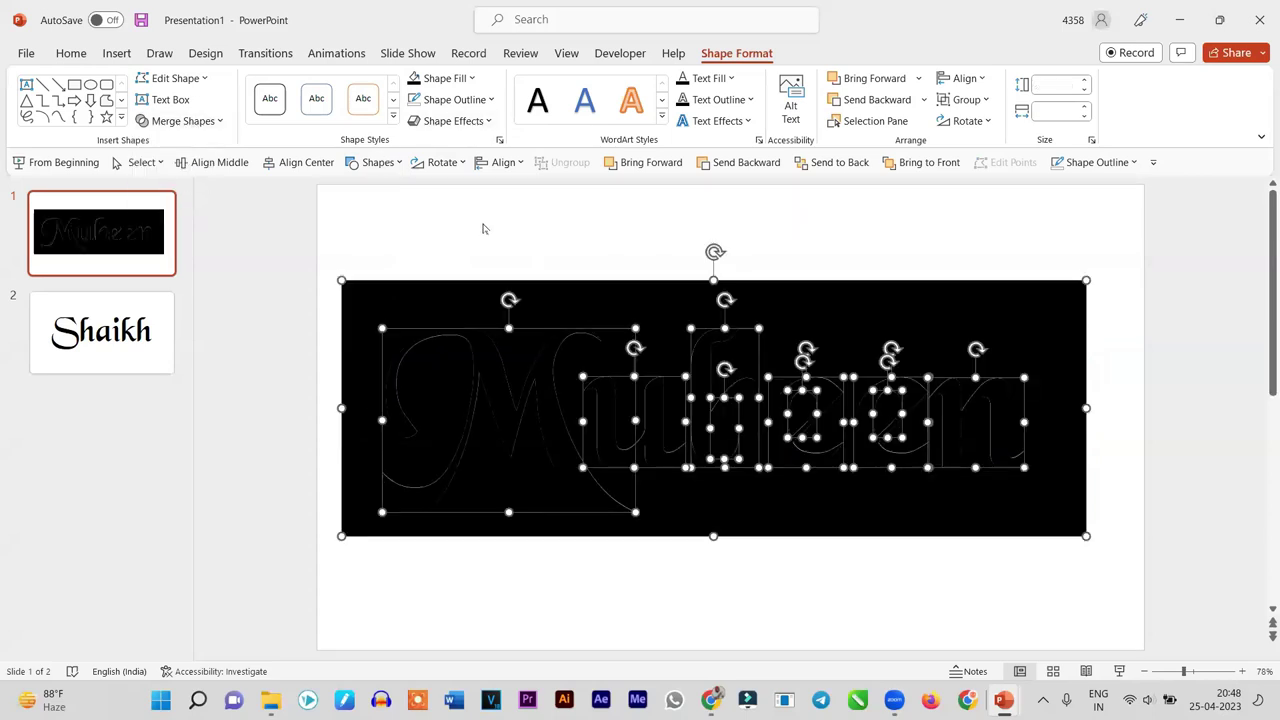
pyautogui.click(427, 206)
pyautogui.click(380, 290)
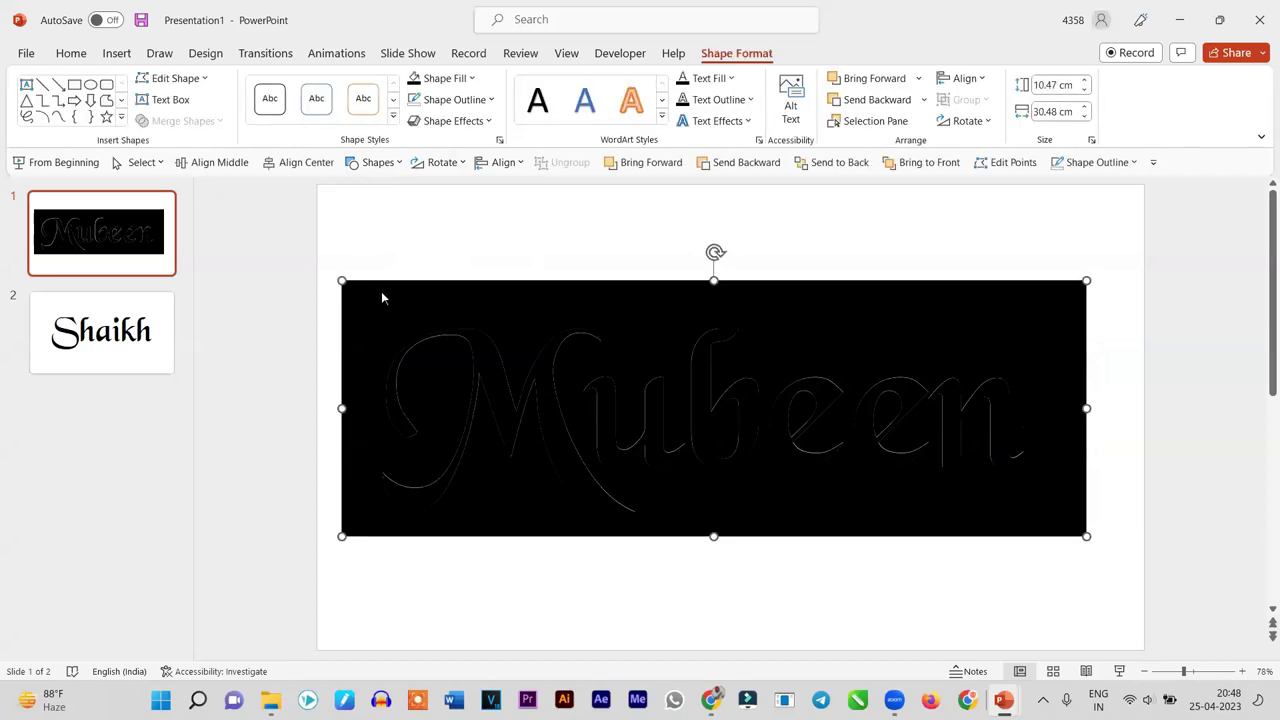
pyautogui.press('Delete')
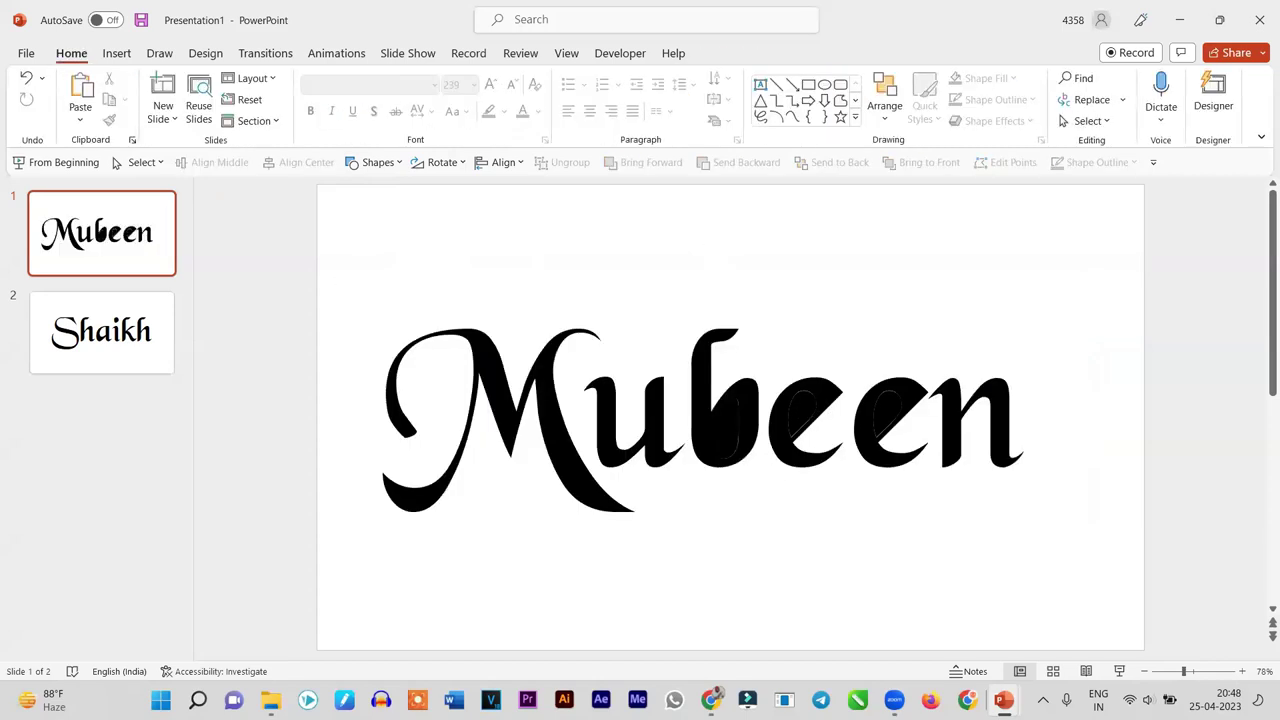
pyautogui.click(805, 410)
pyautogui.press('Delete')
pyautogui.click(888, 410)
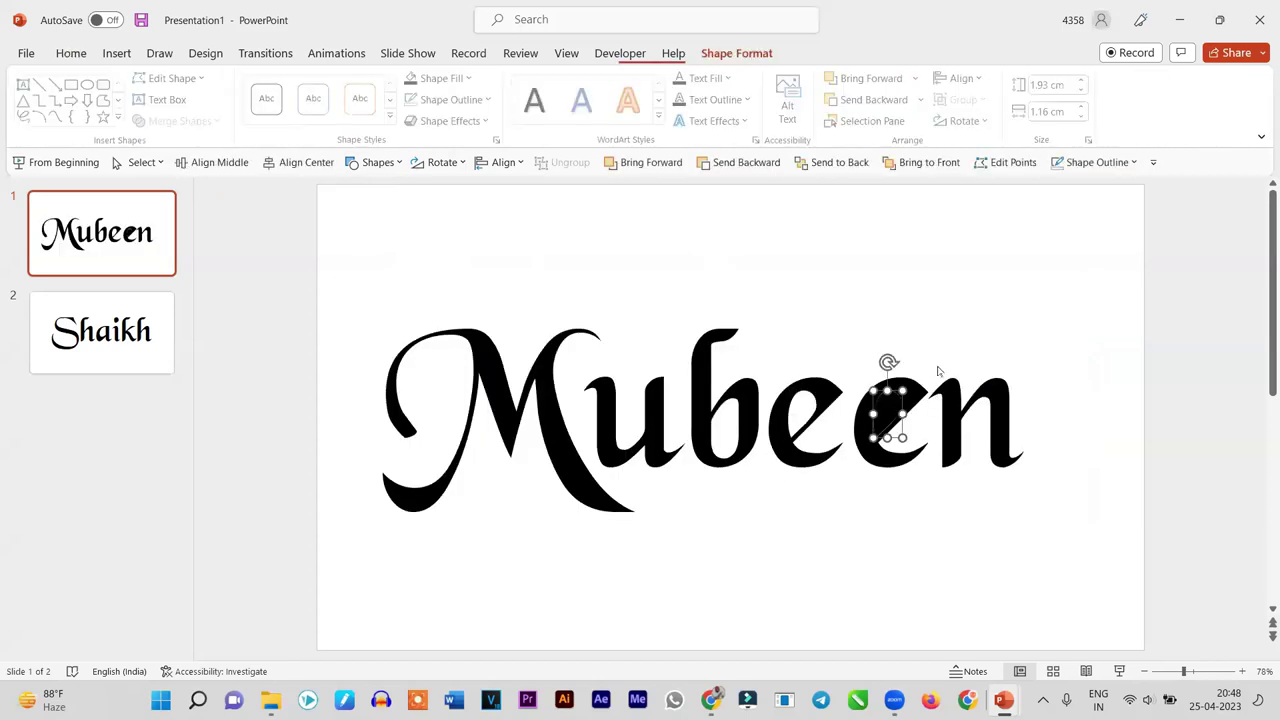
pyautogui.press('Delete')
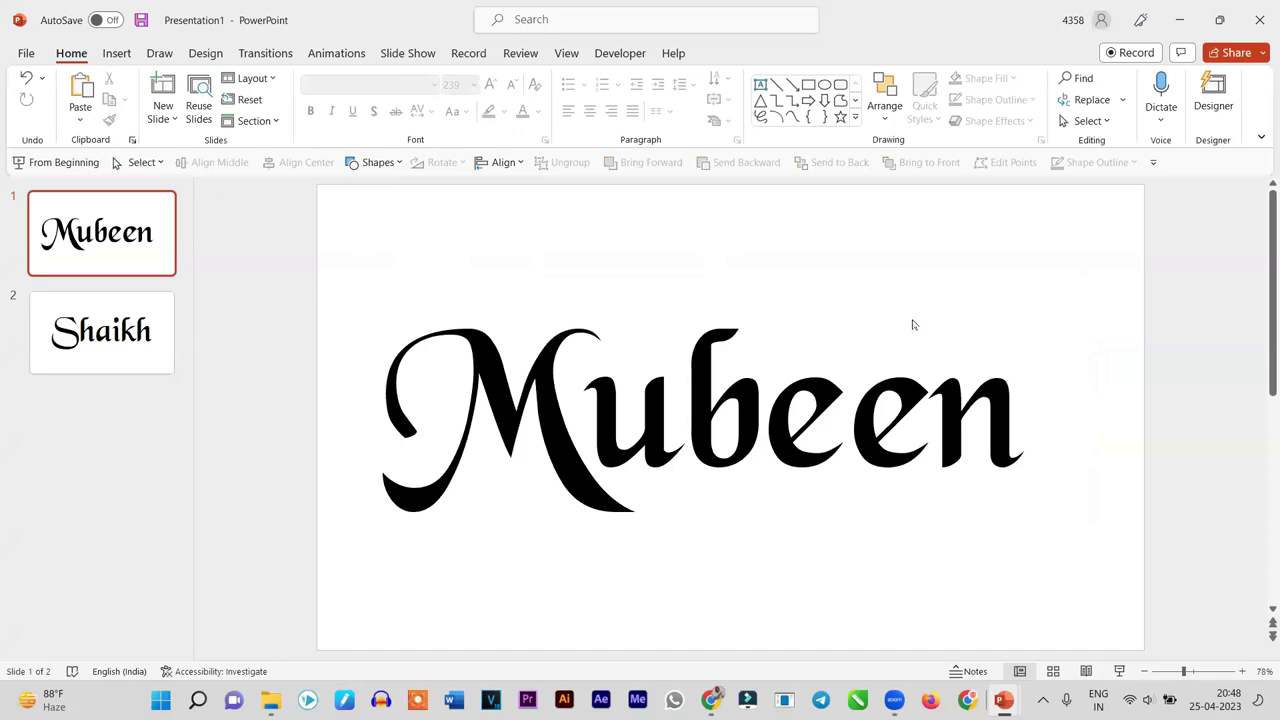
# - On slide 2, draw a rectangle covering the Shaikh word
pyautogui.click(62, 318)
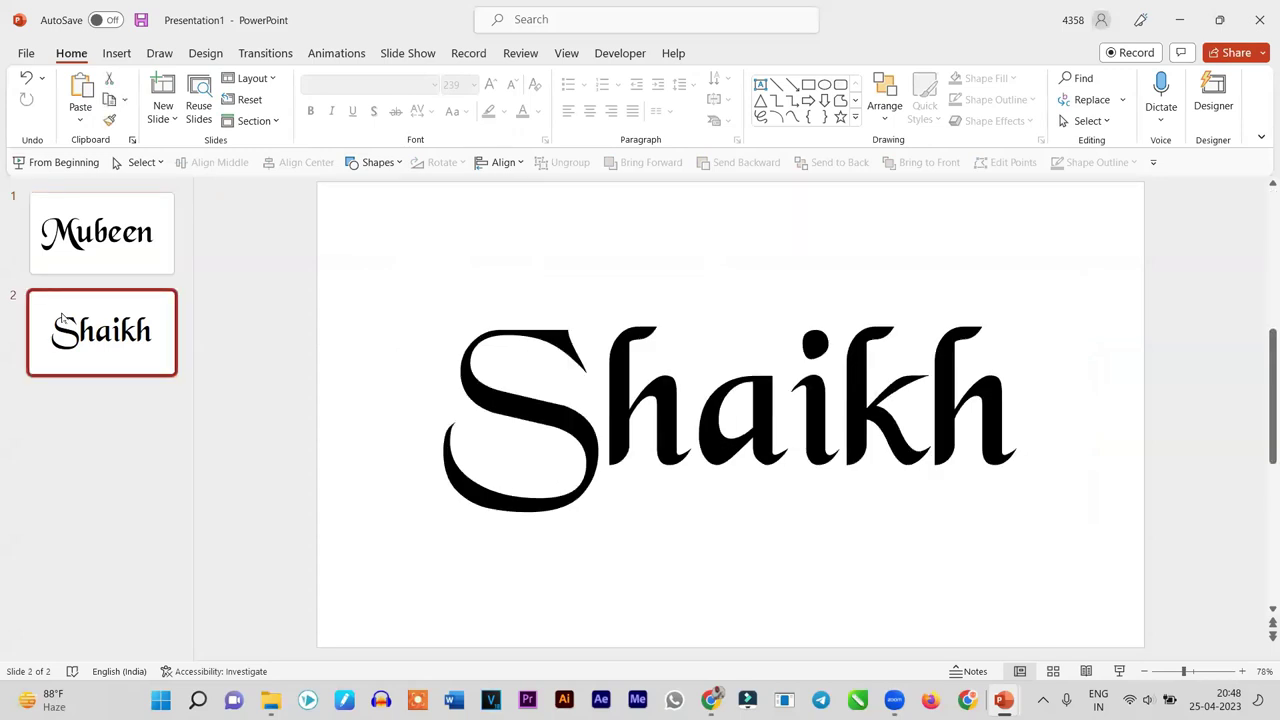
pyautogui.moveTo(1065, 621); pyautogui.dragTo(1067, 592)
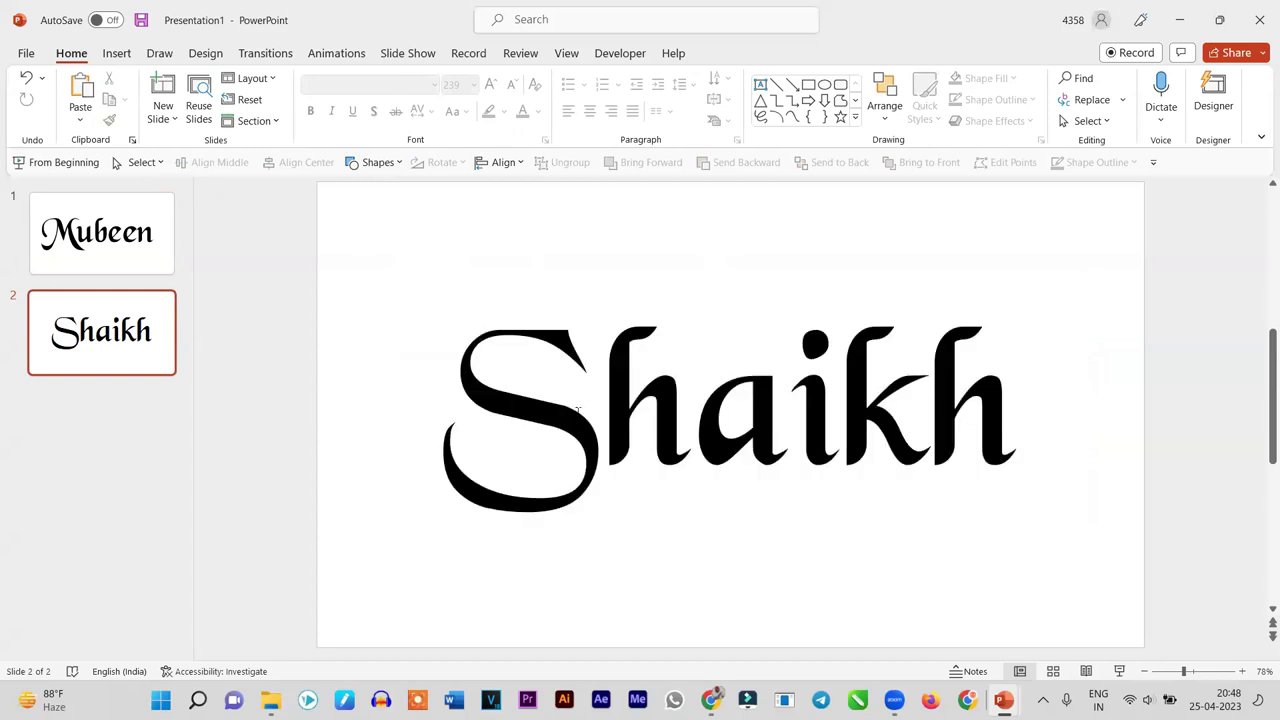
pyautogui.click(512, 295)
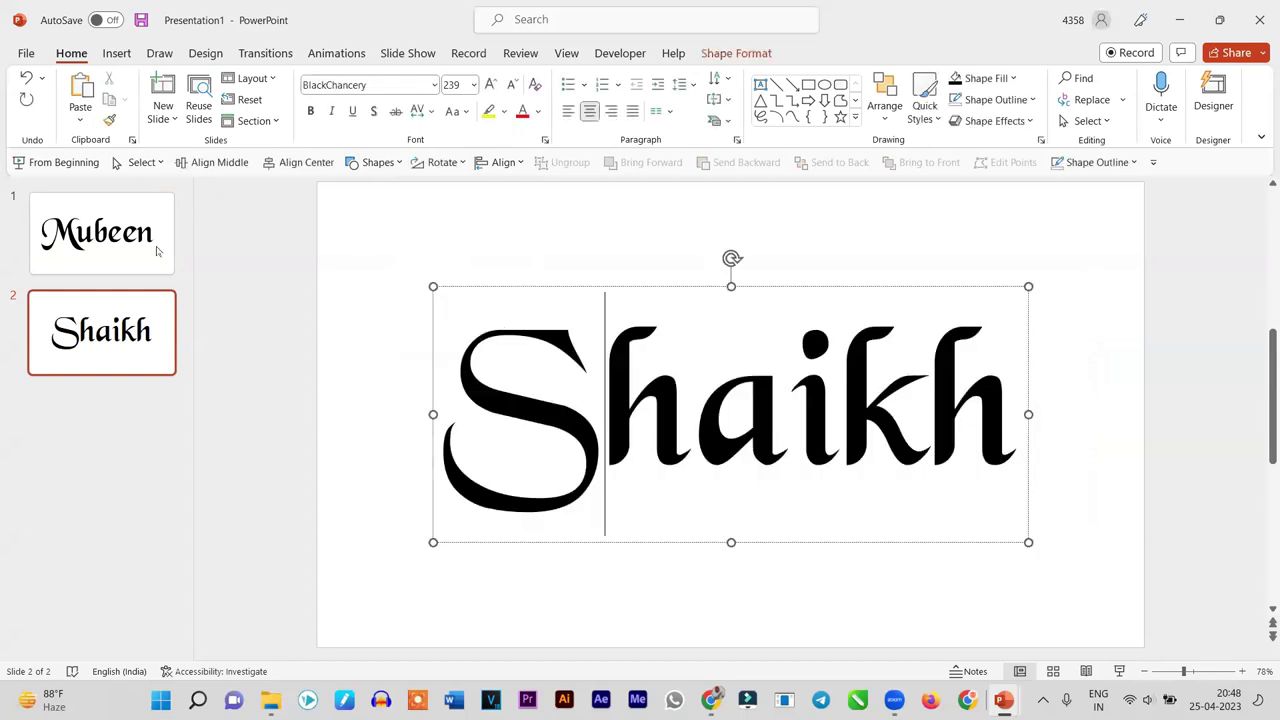
pyautogui.click(116, 55)
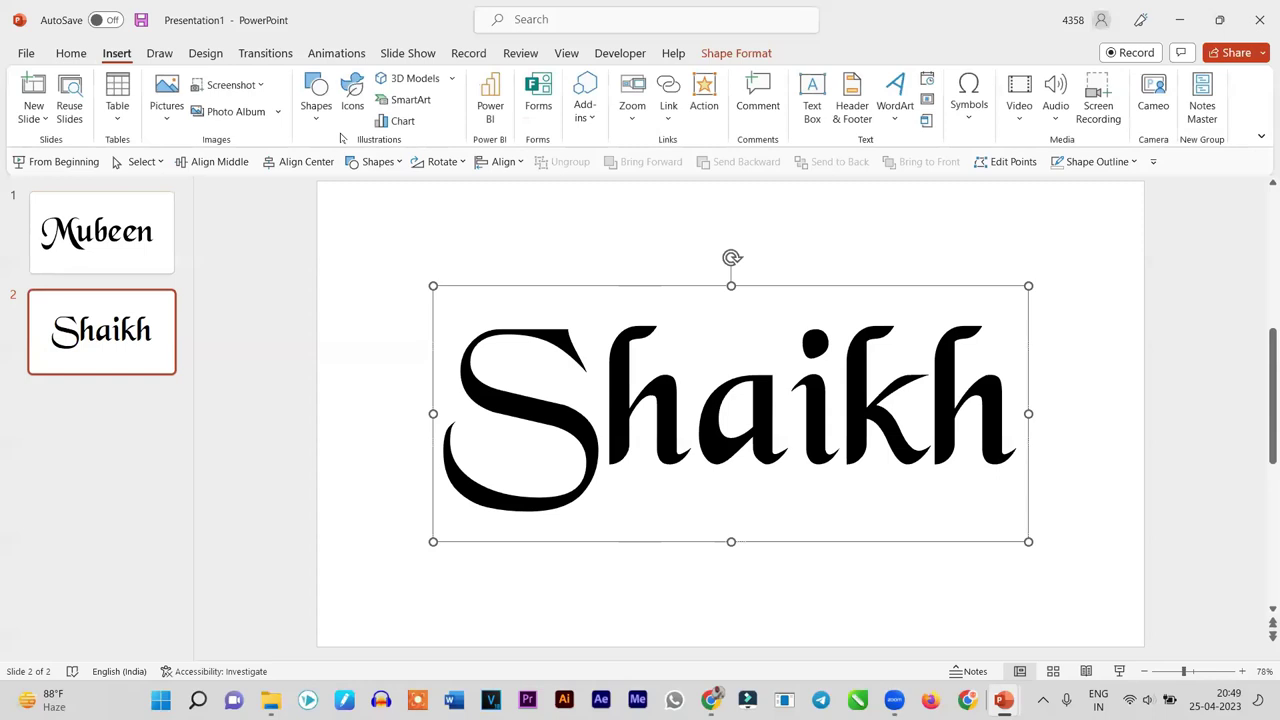
pyautogui.click(315, 100)
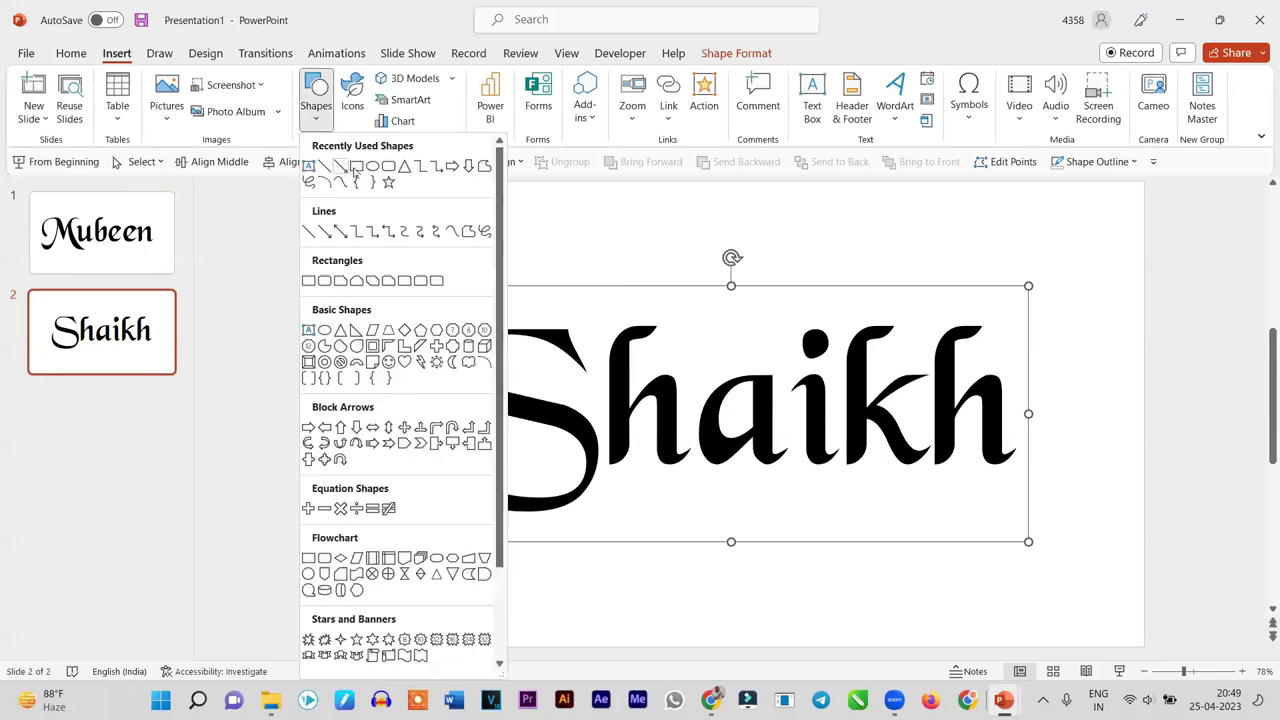
pyautogui.click(355, 165)
pyautogui.moveTo(396, 268)
pyautogui.mouseDown()
pyautogui.moveTo(512, 446)
pyautogui.moveTo(1068, 540)
pyautogui.moveTo(1036, 539)
pyautogui.mouseUp()
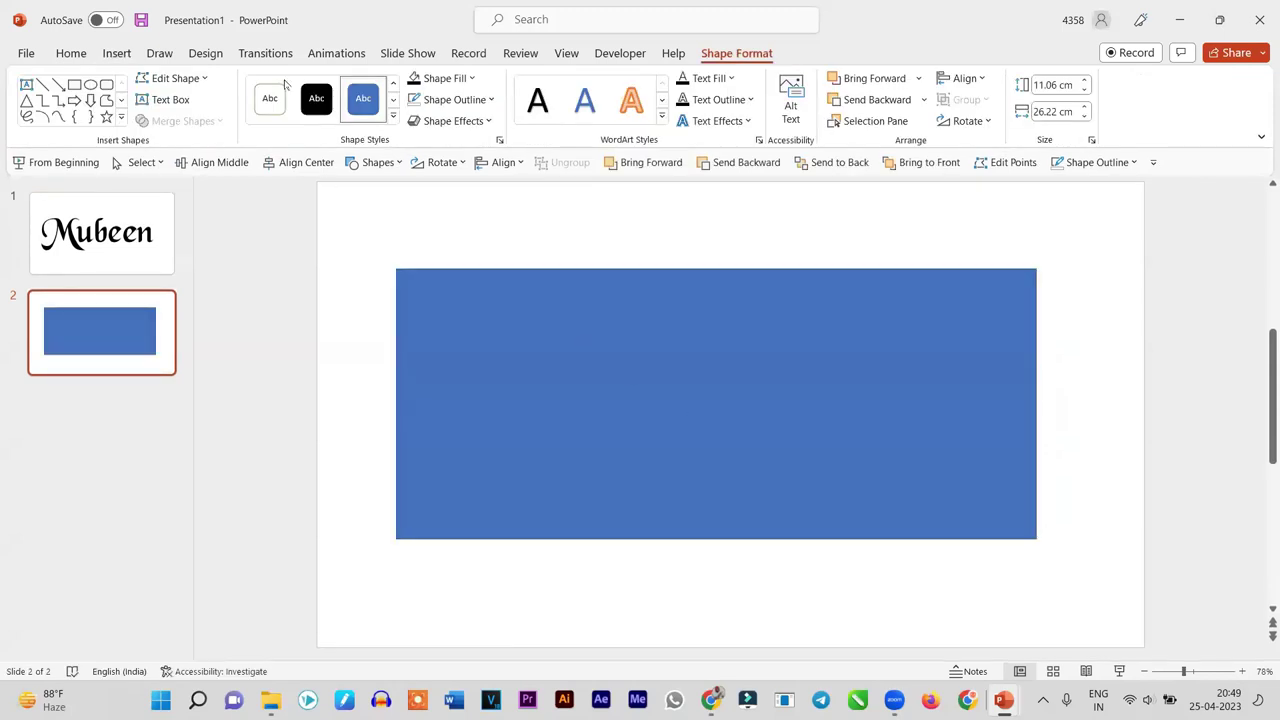
# - Fill the new rectangle black and remove its outline
pyautogui.click(560, 317)
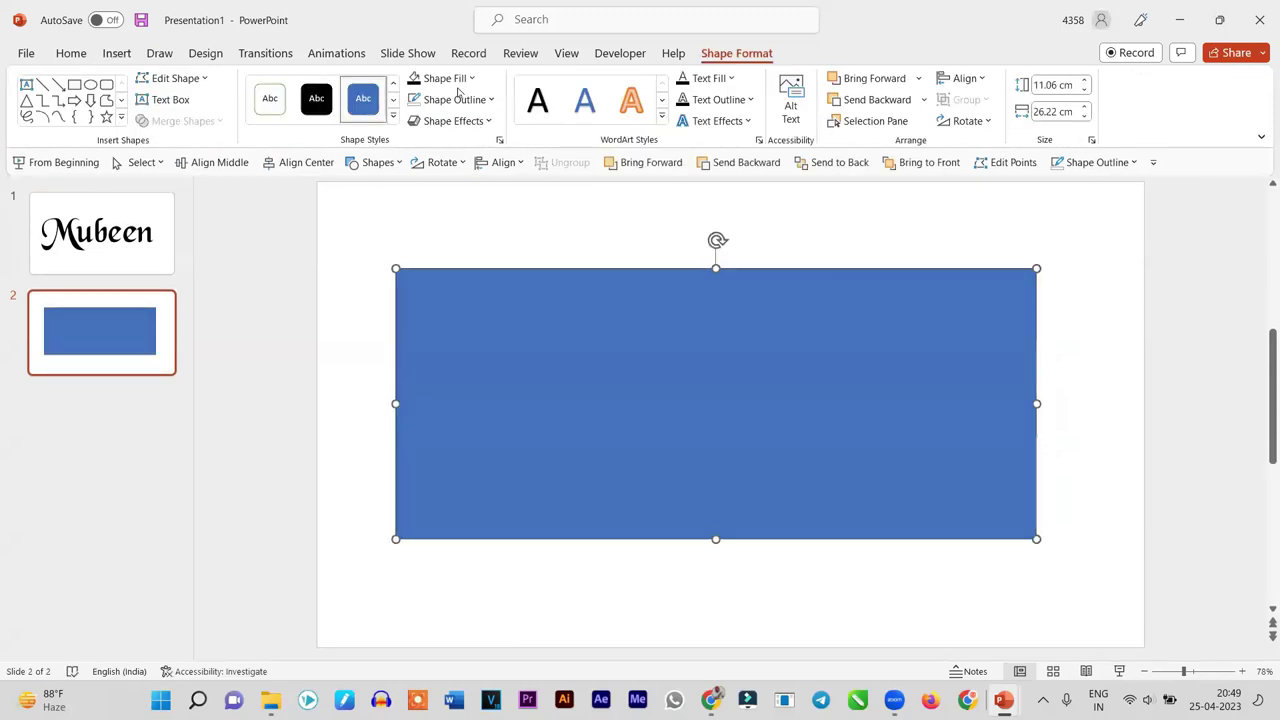
pyautogui.click(457, 85)
pyautogui.click(425, 121)
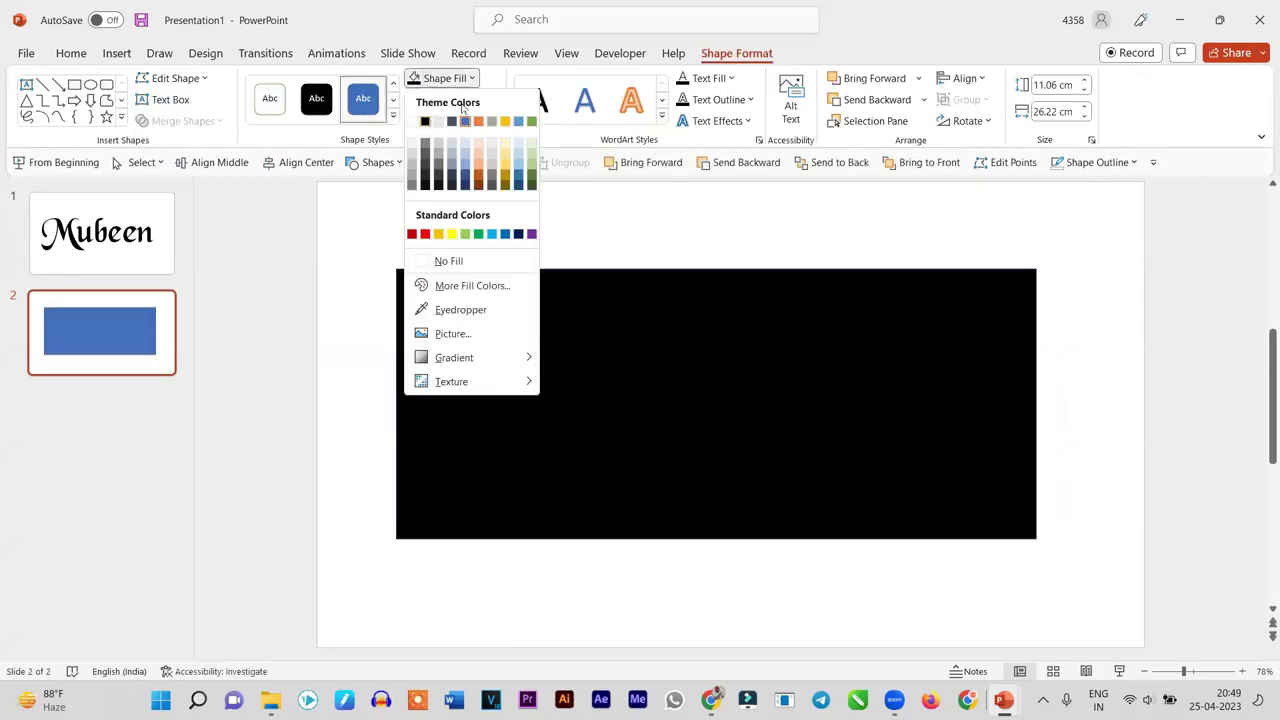
pyautogui.click(455, 100)
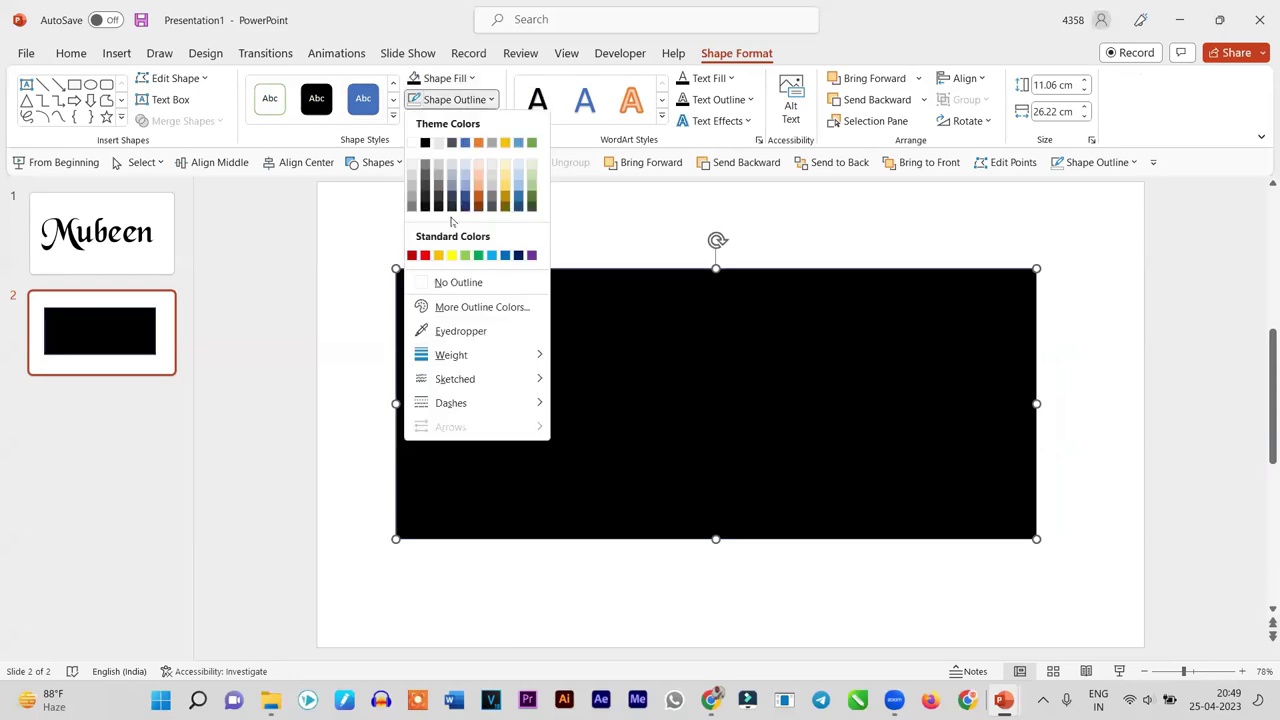
pyautogui.click(470, 283)
pyautogui.rightClick(475, 285)
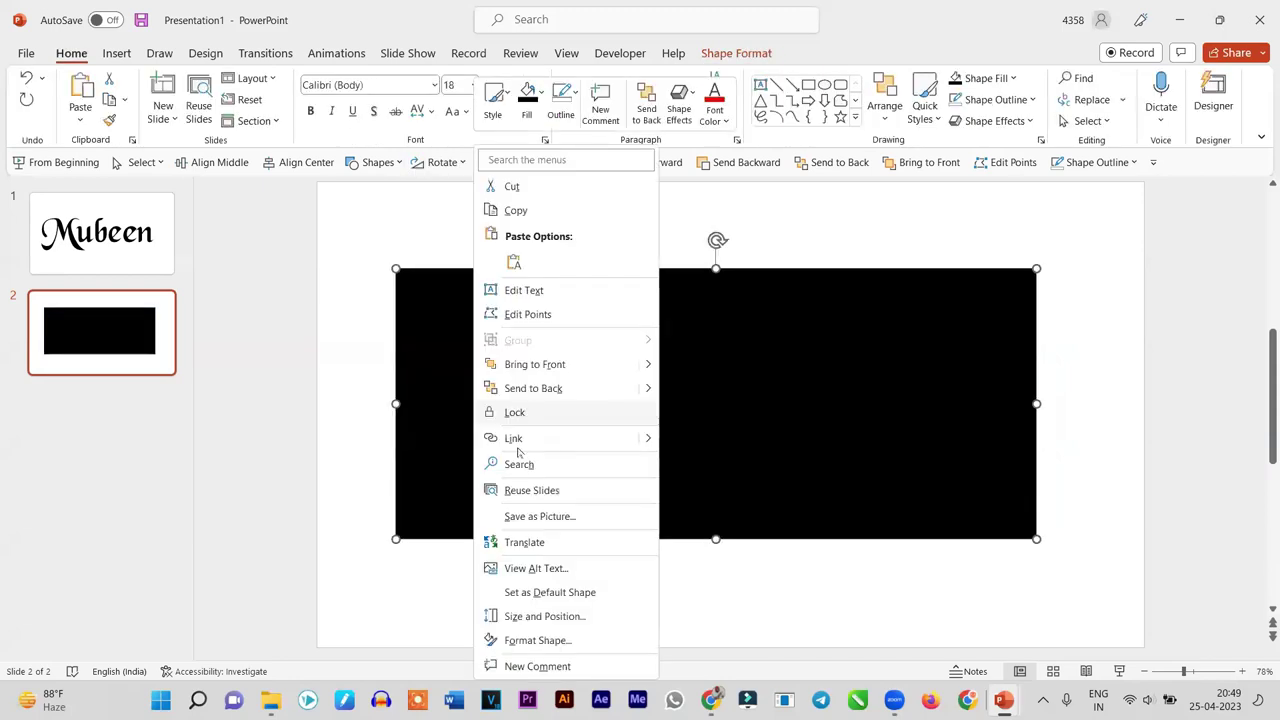
pyautogui.click(523, 391)
# - Paste the Shaikh text box onto the rectangle, Fragment them, and delete the leftover rectangle piece
pyautogui.hotkey('ctrl', 'v')
pyautogui.moveTo(526, 291); pyautogui.dragTo(465, 284)
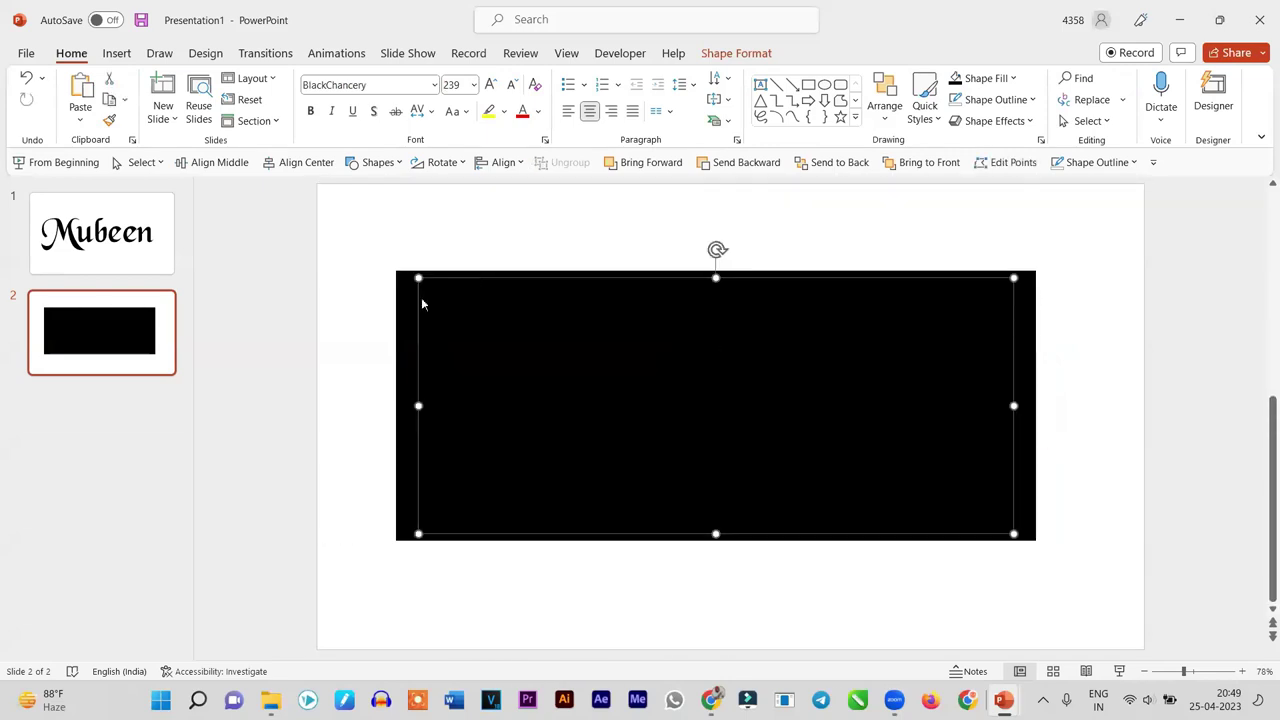
pyautogui.keyDown('shift'); pyautogui.click(407, 311); pyautogui.keyUp('shift')
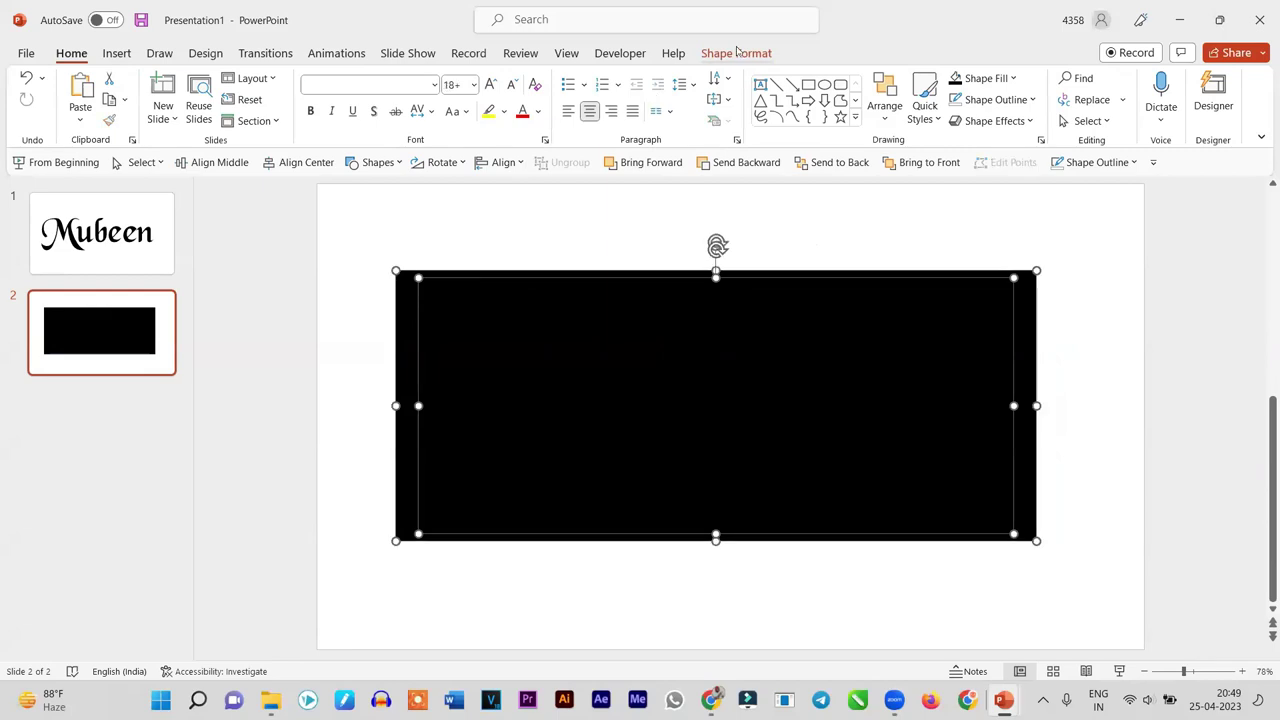
pyautogui.click(736, 52)
pyautogui.click(188, 121)
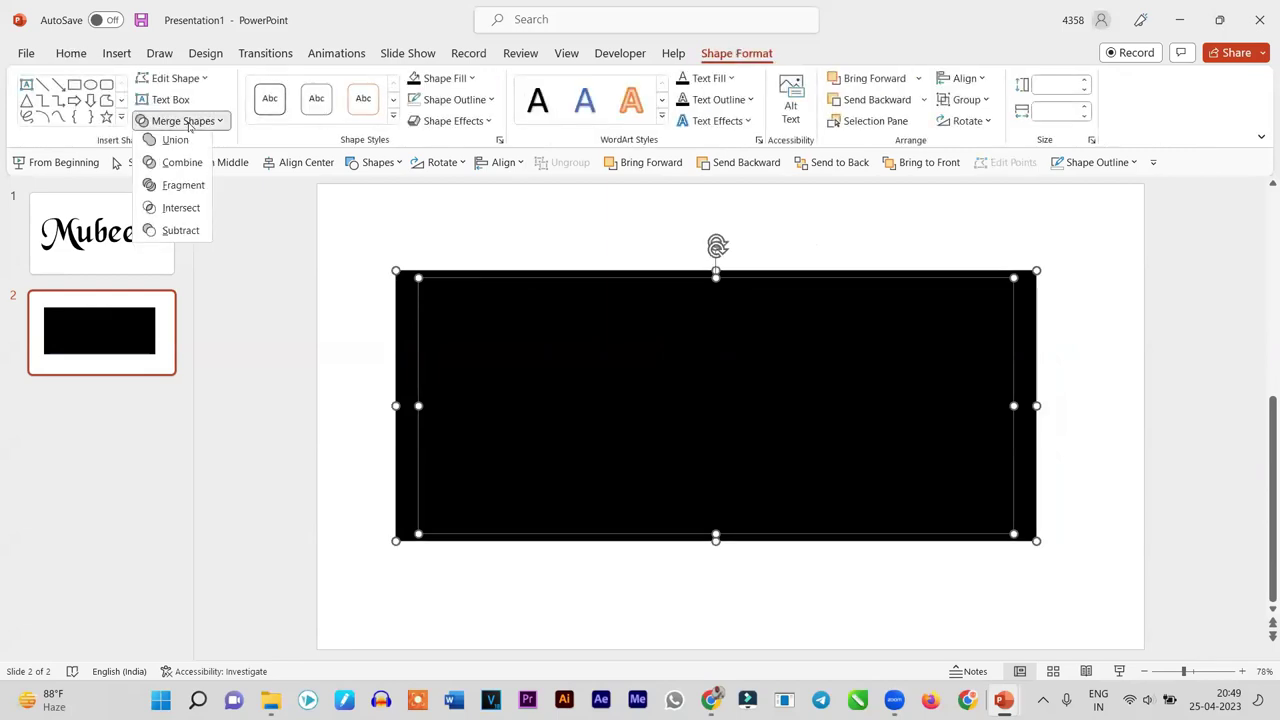
pyautogui.click(182, 189)
pyautogui.click(403, 240)
pyautogui.click(490, 284)
pyautogui.press('Delete')
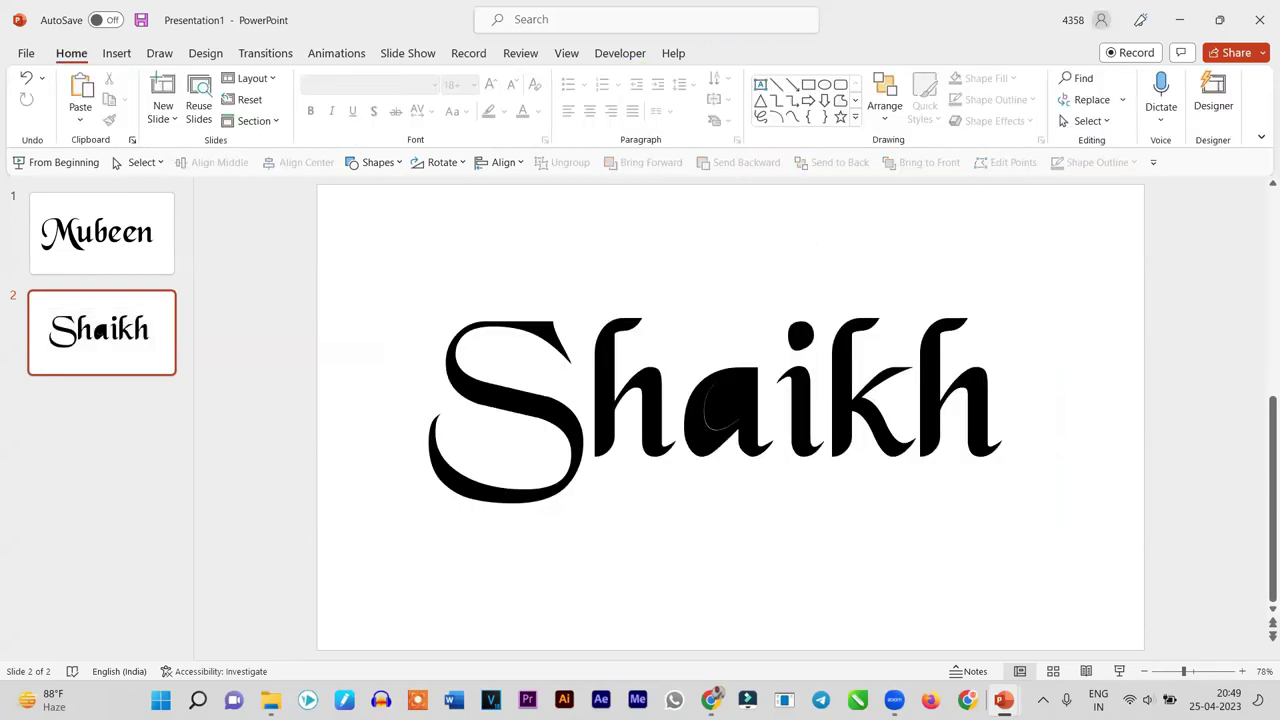
# - Delete the stray fragment inside the letter a on slide 2
pyautogui.click(730, 405)
pyautogui.moveTo(730, 405); pyautogui.dragTo(701, 288)
pyautogui.press('Delete')
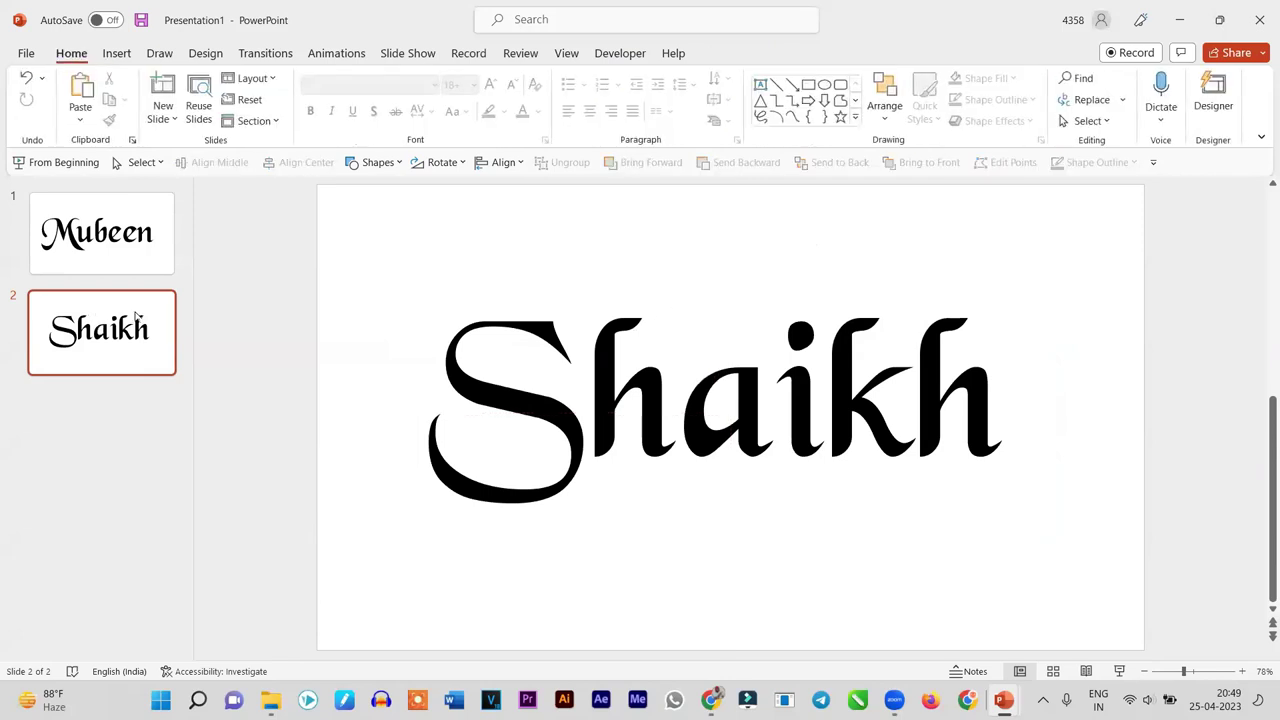
# - Flip between slides 1 and 2 to compare the lettering, then select everything on slide 2
pyautogui.click(97, 260)
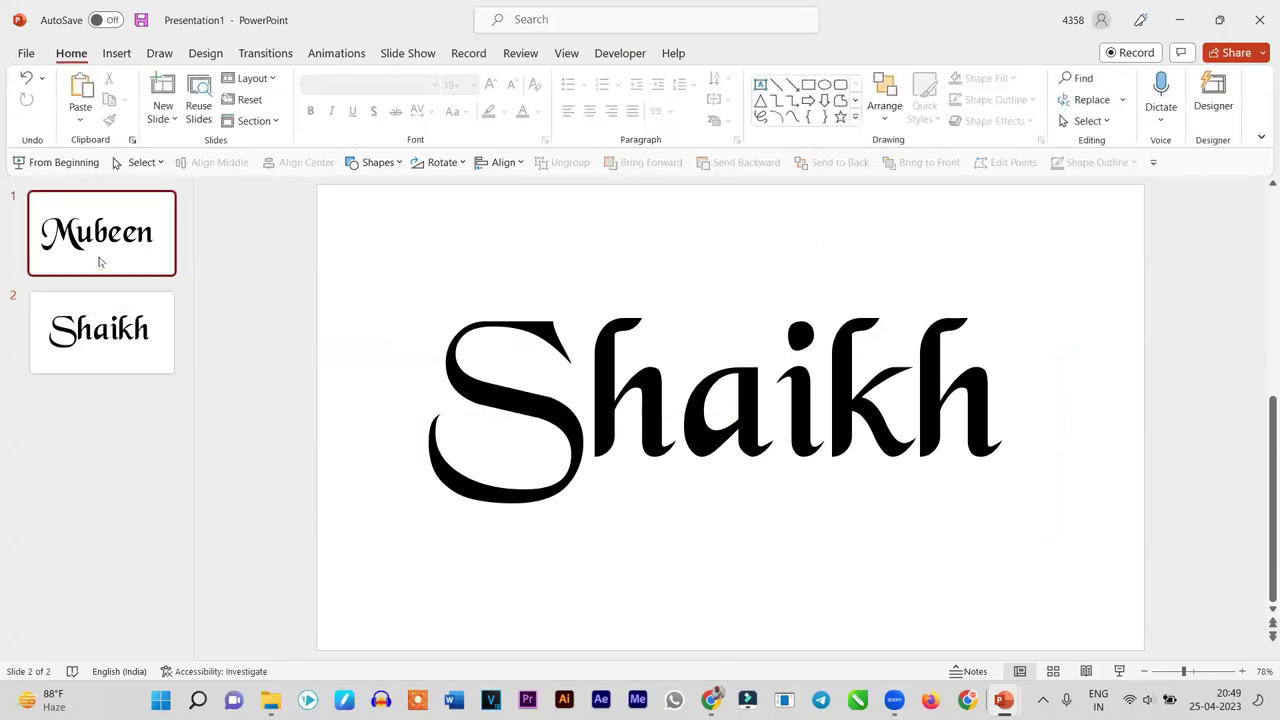
pyautogui.click(101, 318)
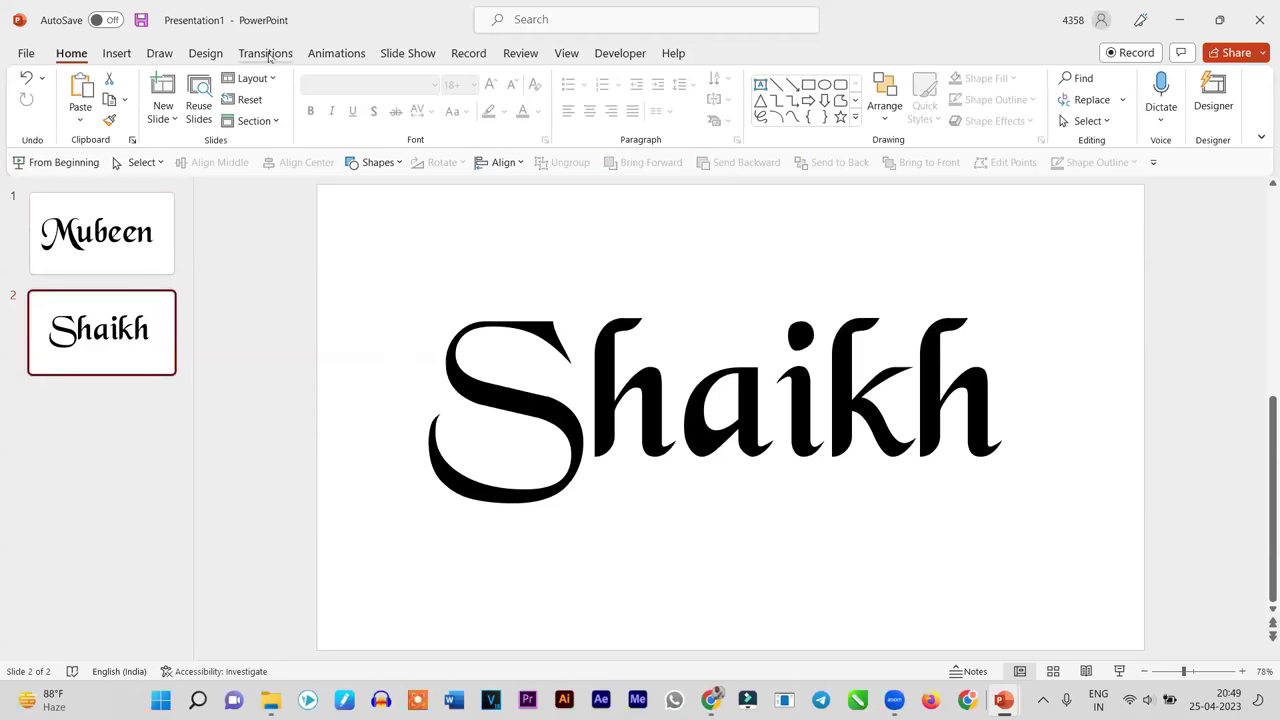
pyautogui.click(117, 265)
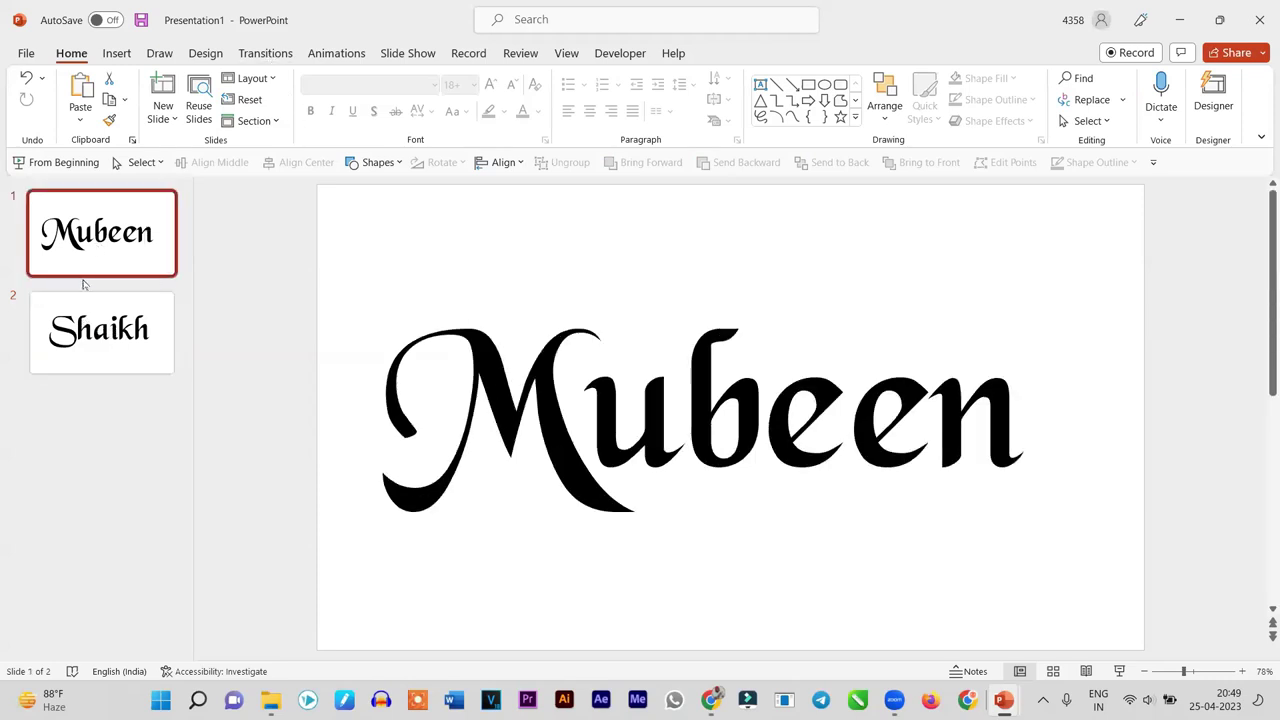
pyautogui.press('Down')
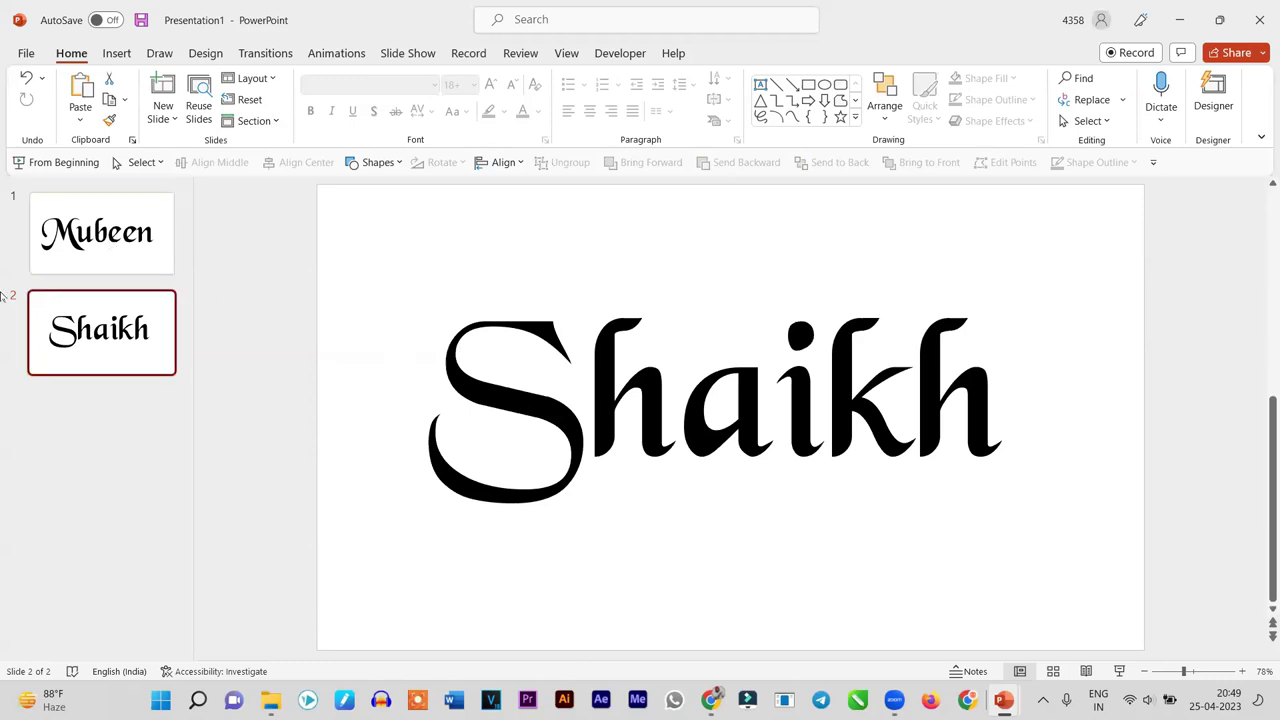
pyautogui.hotkey('ctrl', 'a')
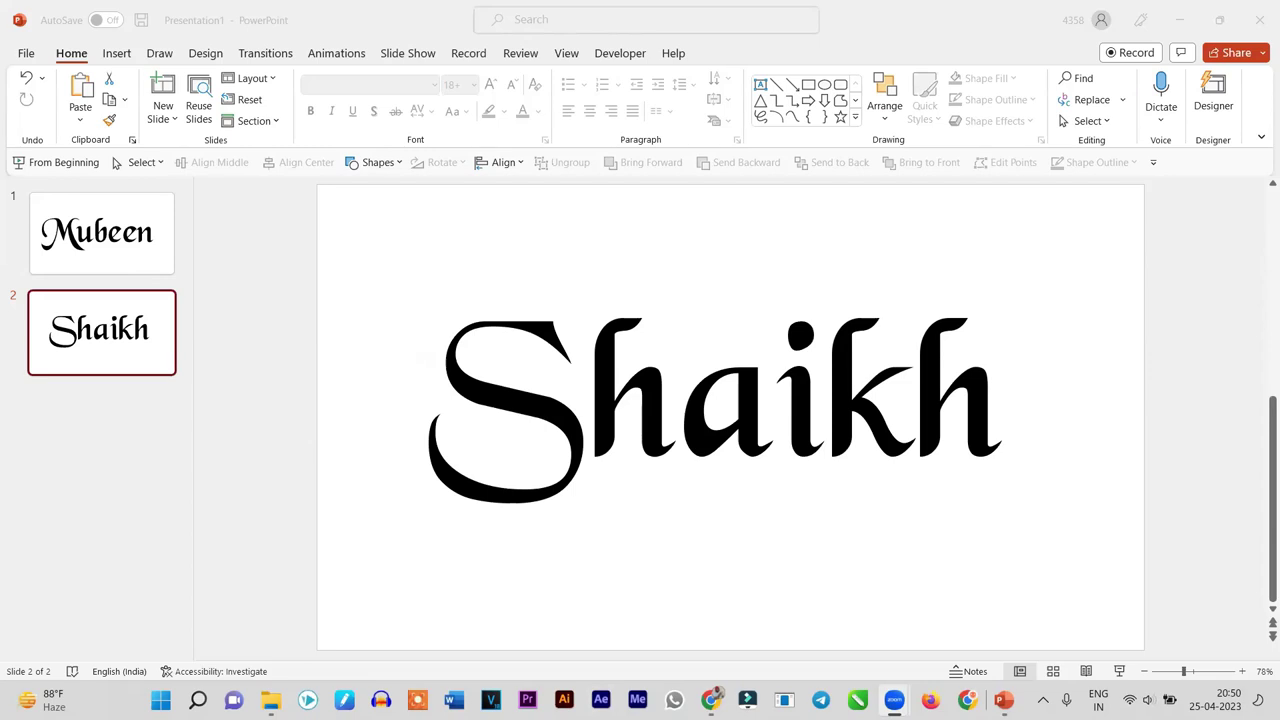
# - Give slide 2 a 02.00-second Morph transition and replay its preview several times
pyautogui.click(266, 53)
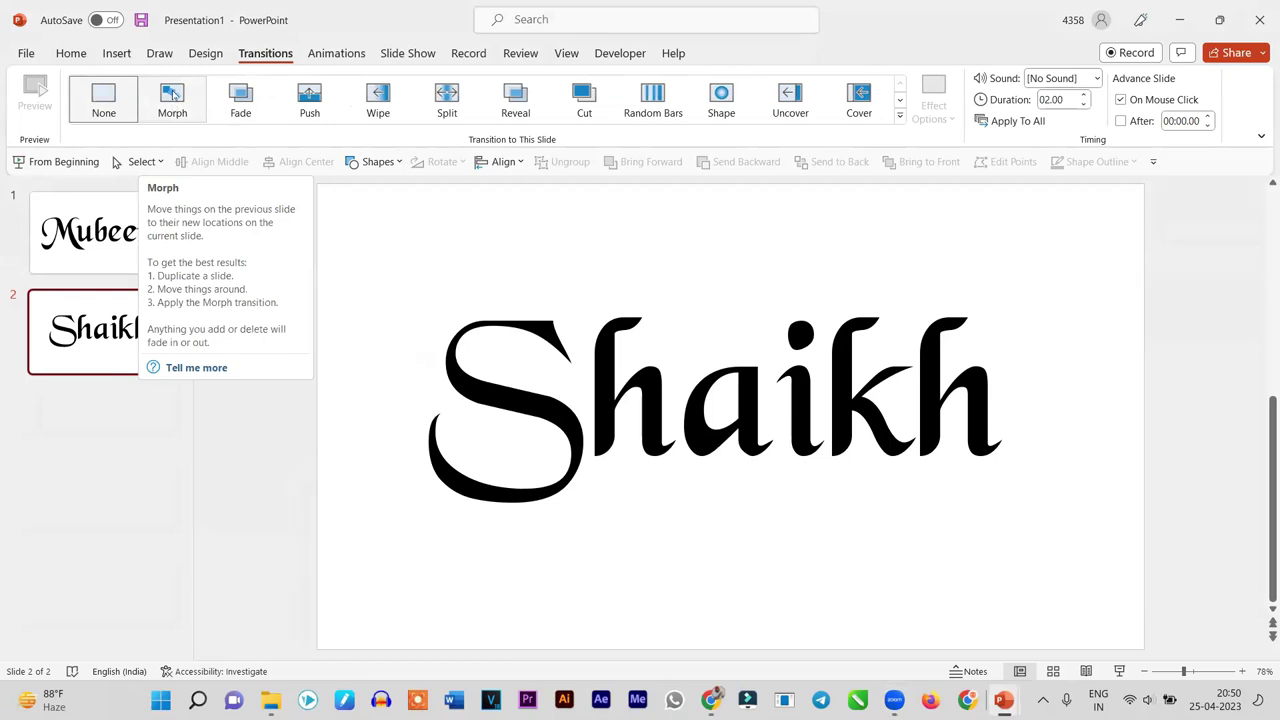
pyautogui.click(173, 93)
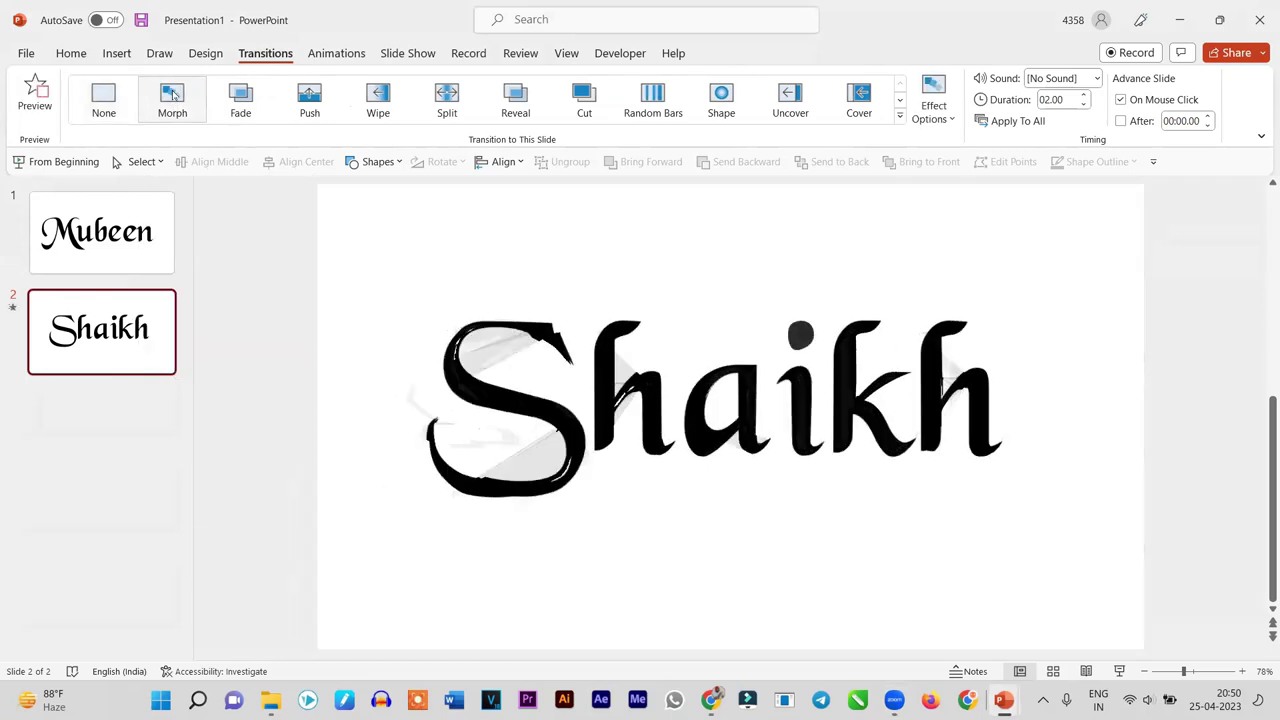
pyautogui.click(173, 93)
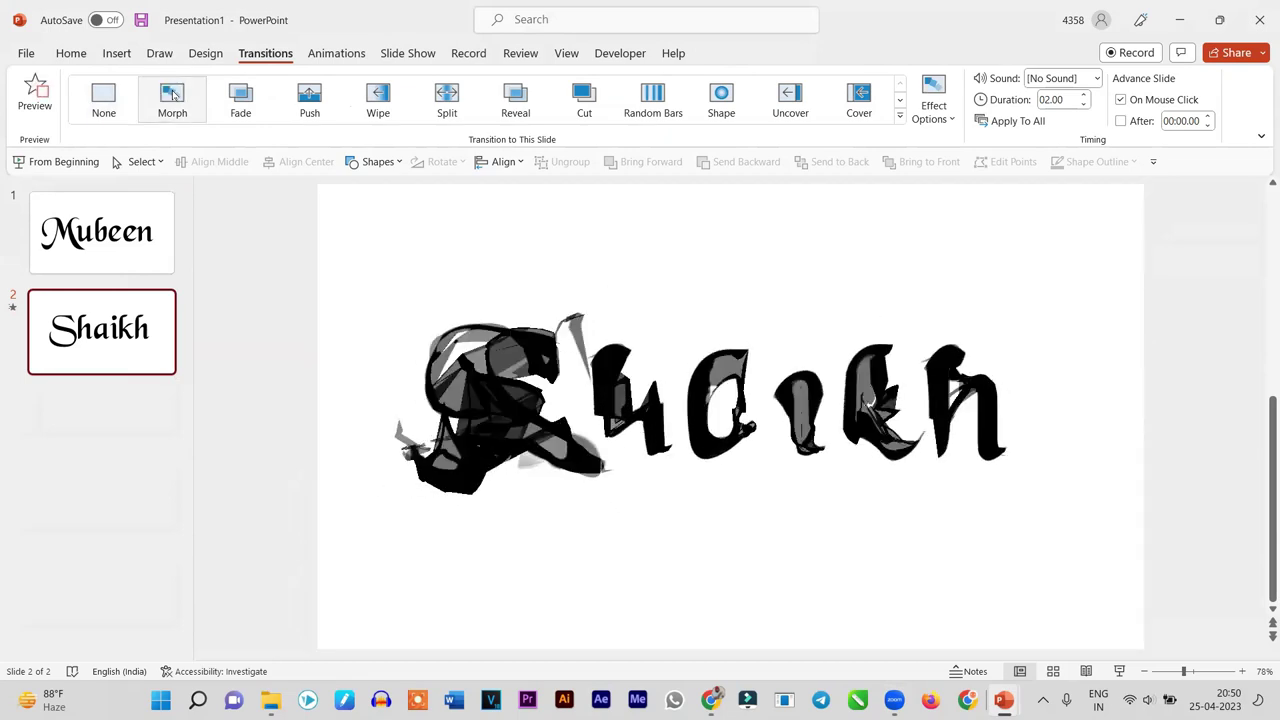
pyautogui.click(173, 93)
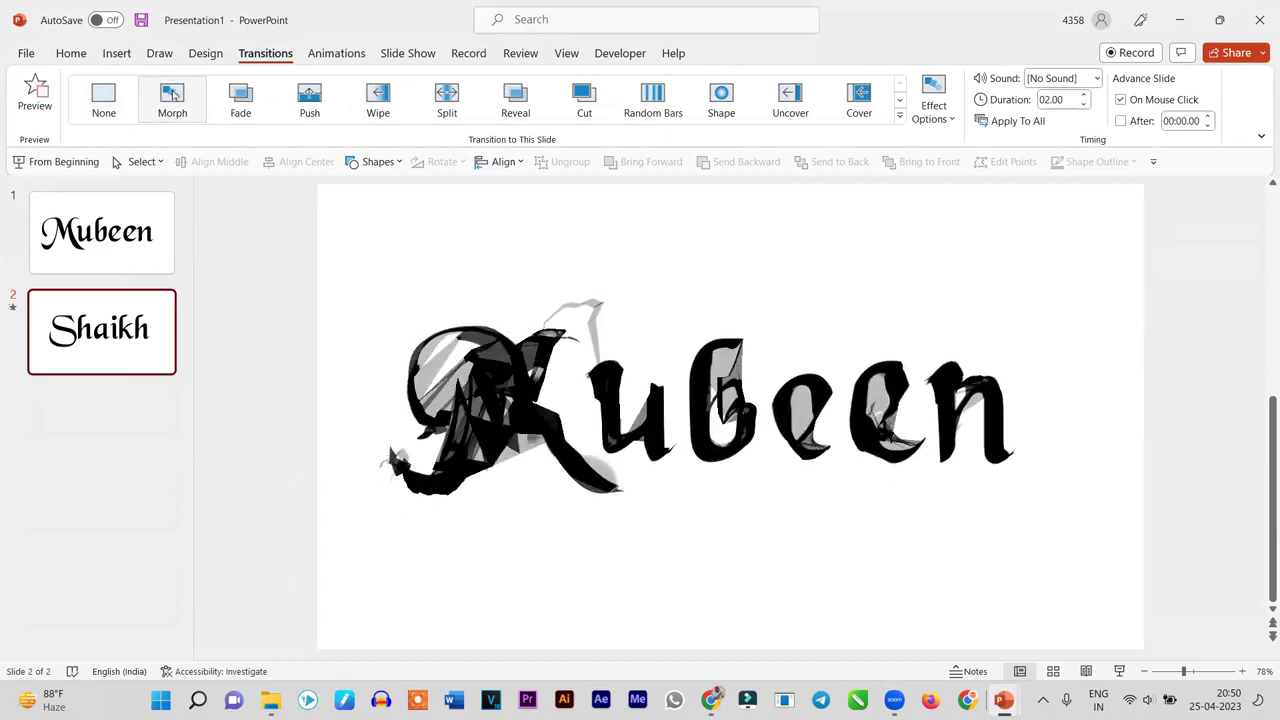
pyautogui.click(173, 93)
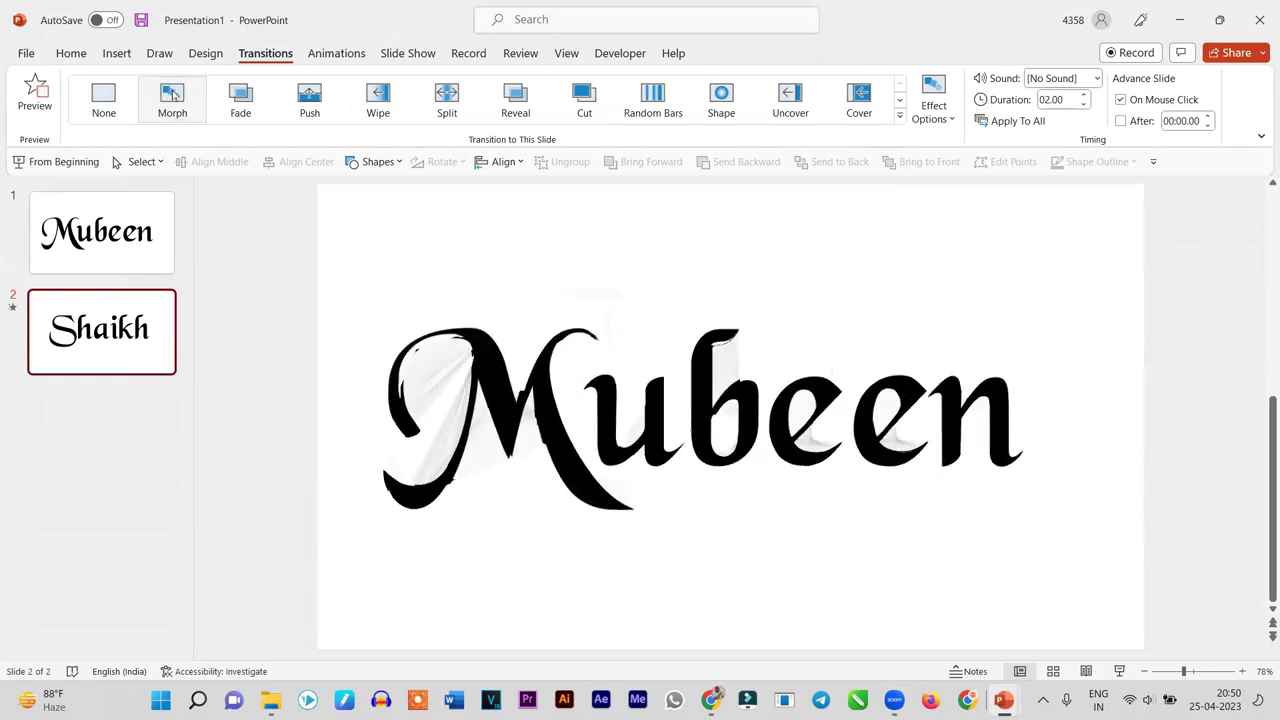
pyautogui.click(173, 93)
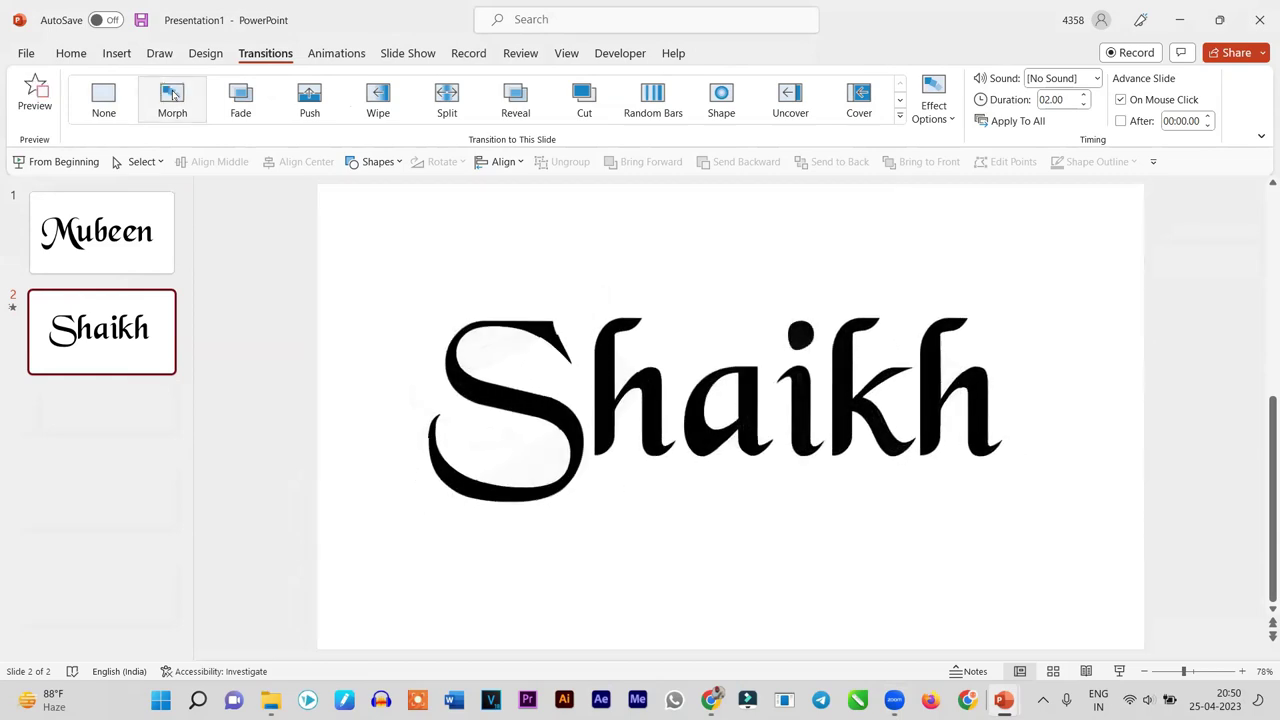
pyautogui.click(173, 93)
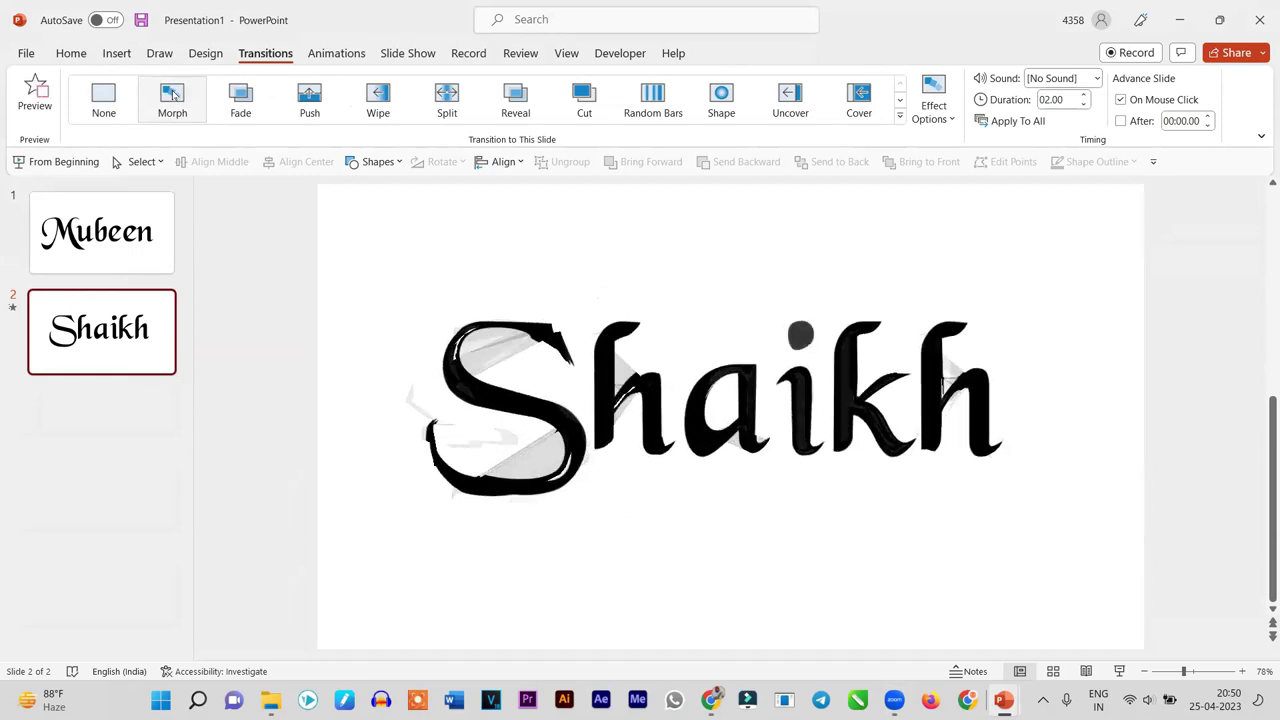
pyautogui.click(173, 93)
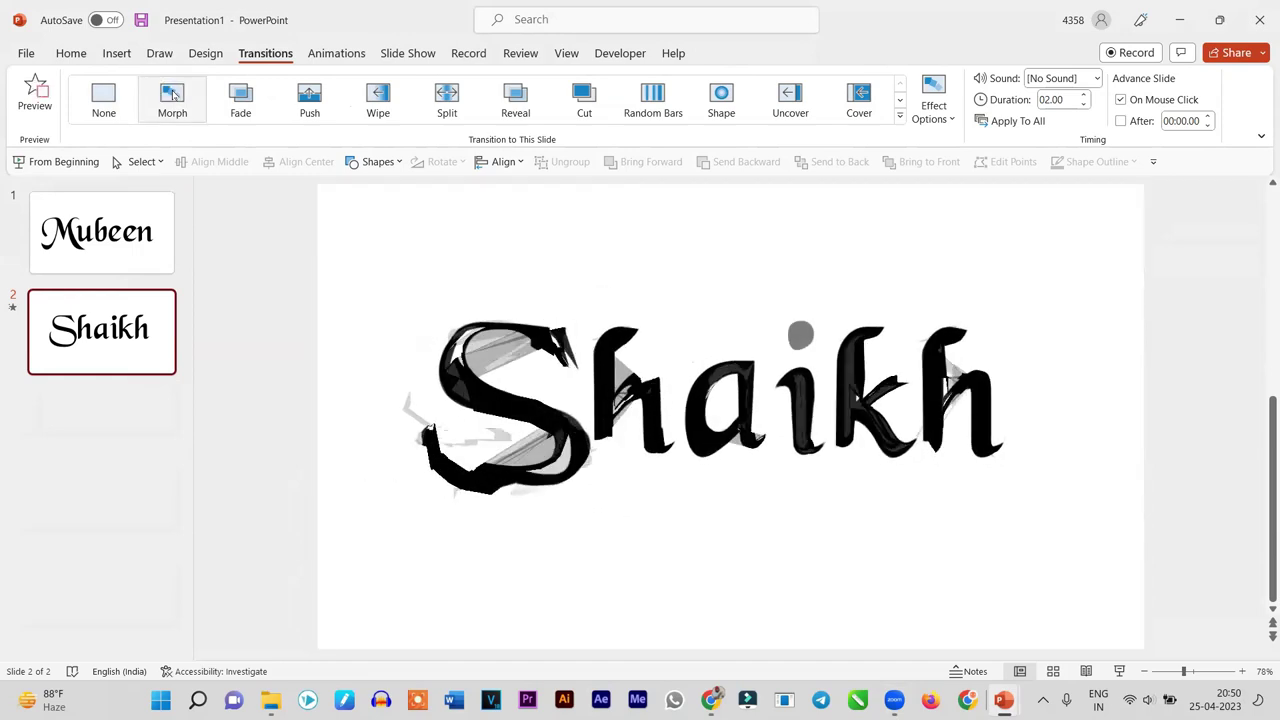
pyautogui.click(173, 93)
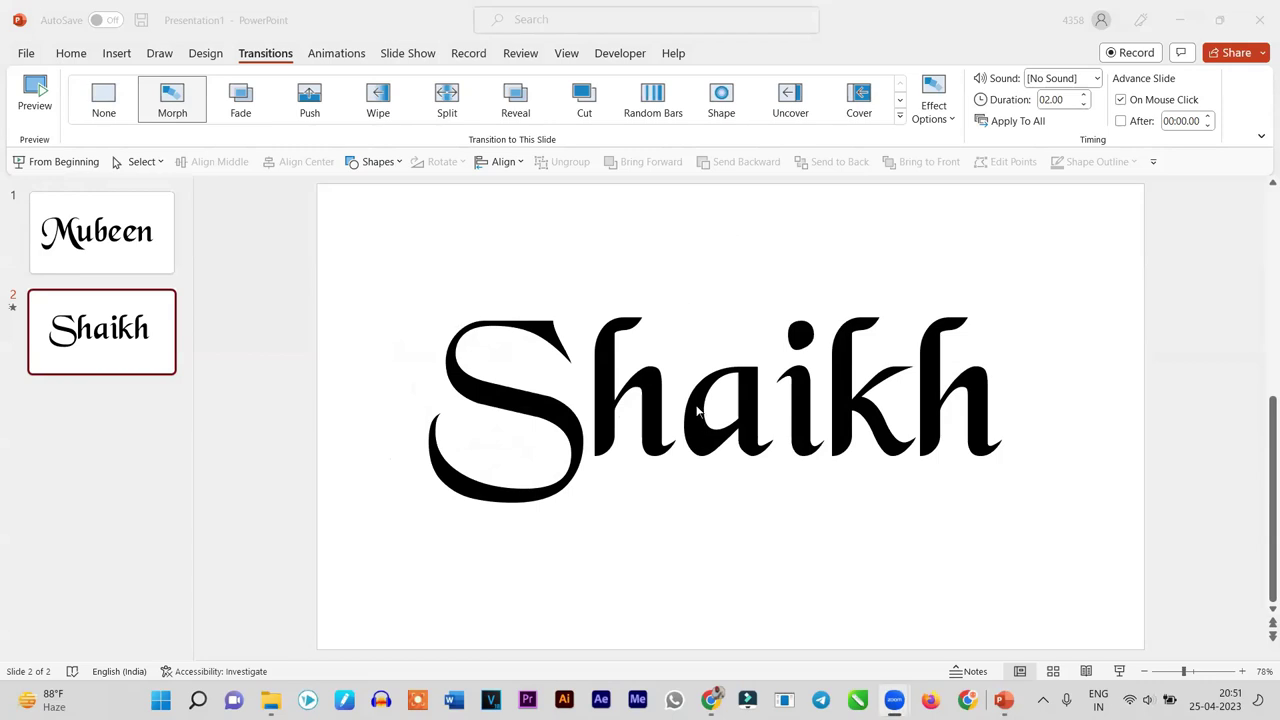
pyautogui.click(178, 100)
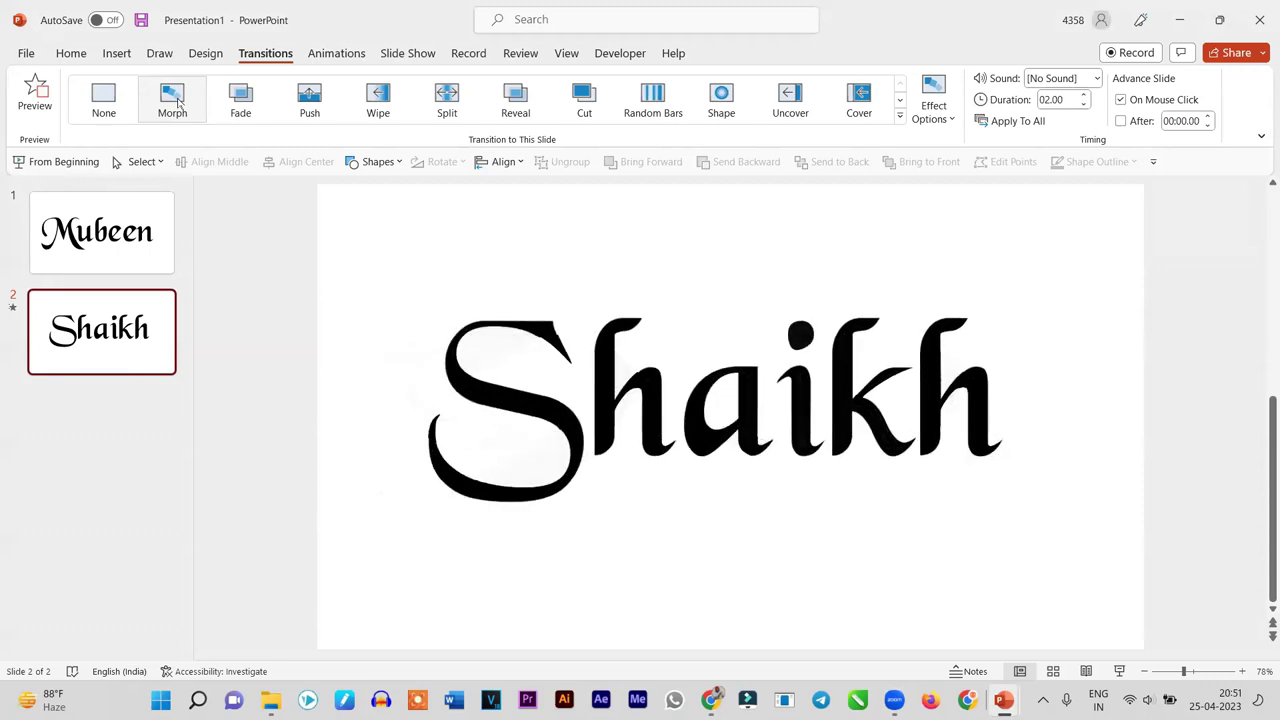
pyautogui.click(178, 100)
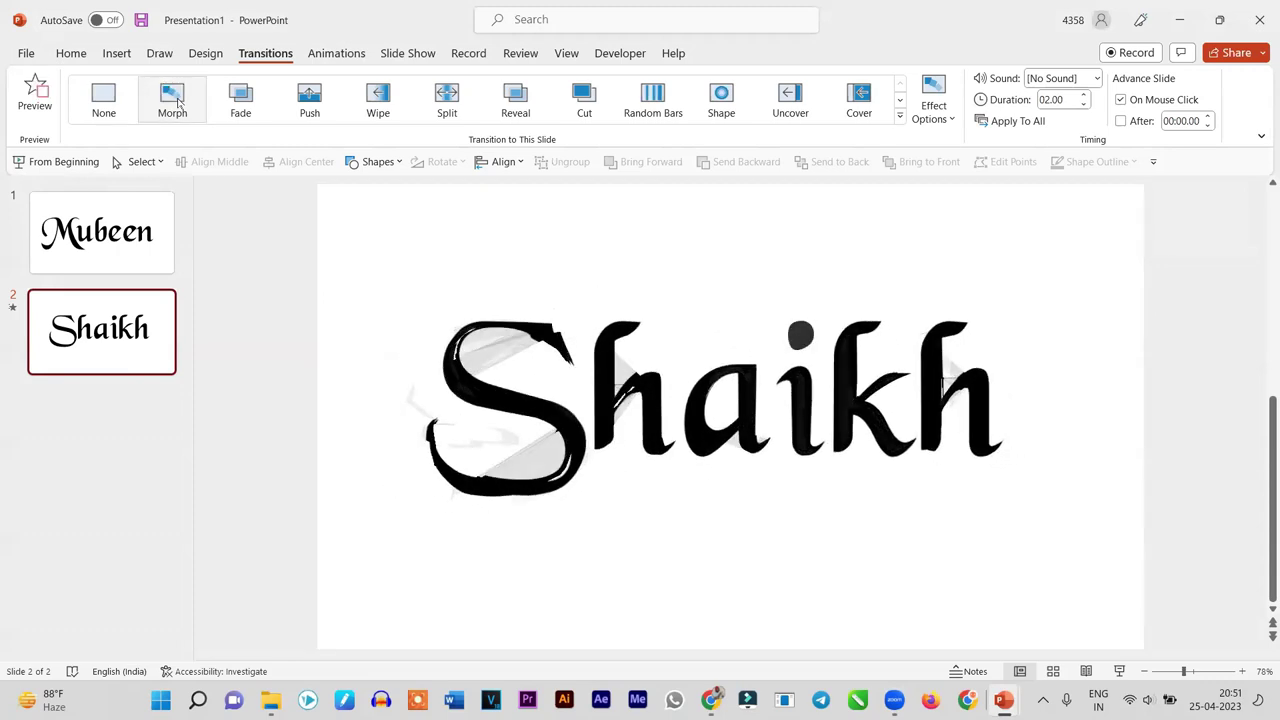
pyautogui.click(178, 100)
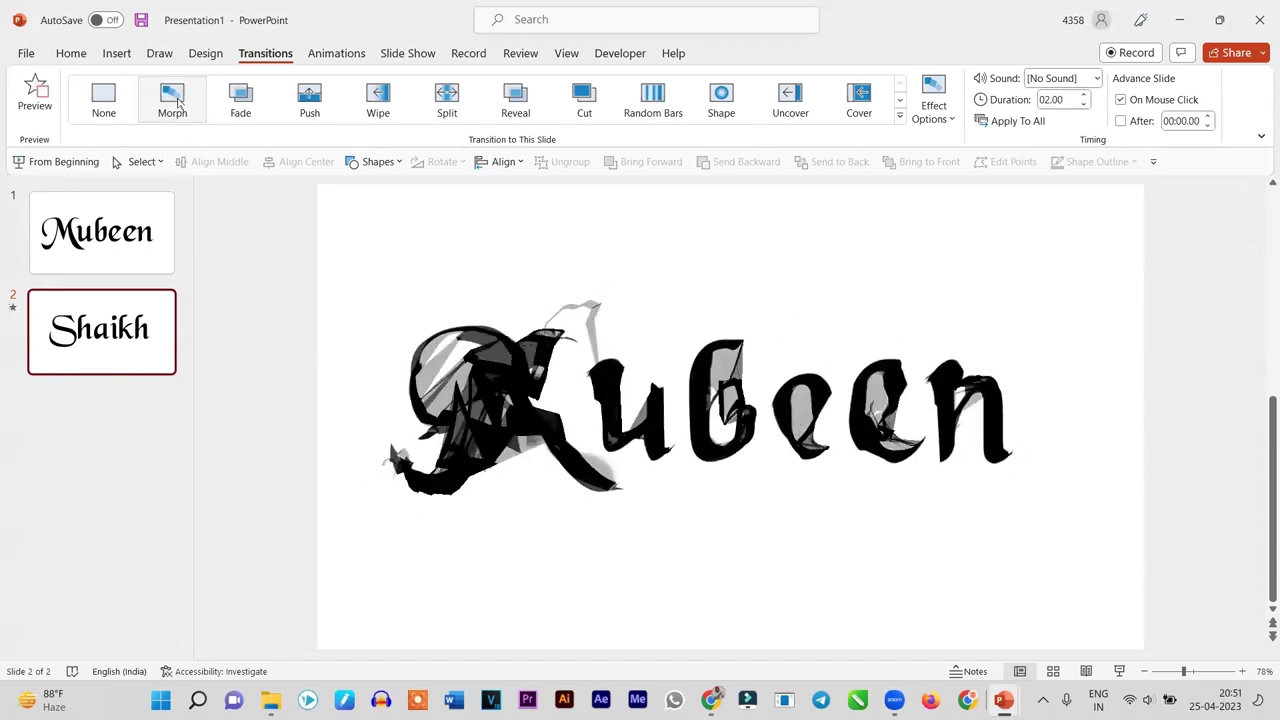
pyautogui.click(178, 100)
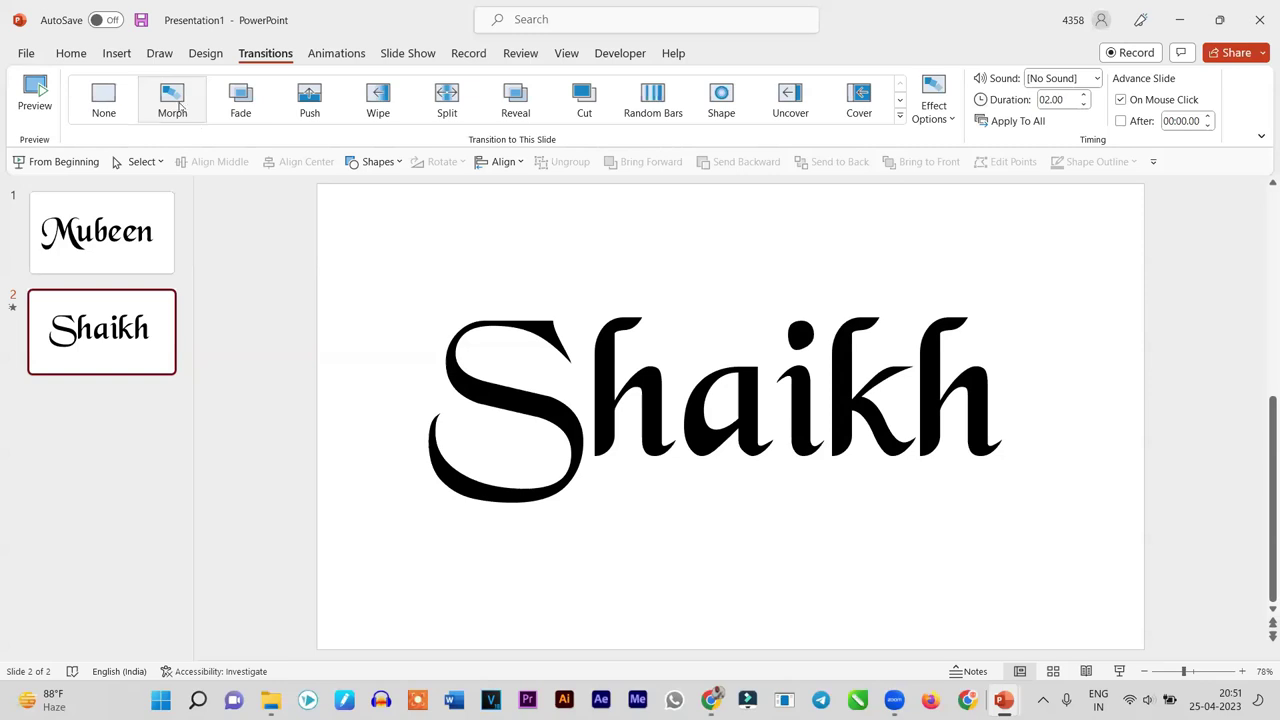
pyautogui.click(178, 104)
# - Browse the Shapes and Pictures menus, then add a Blank layout slide after the Shaikh slide
pyautogui.click(116, 56)
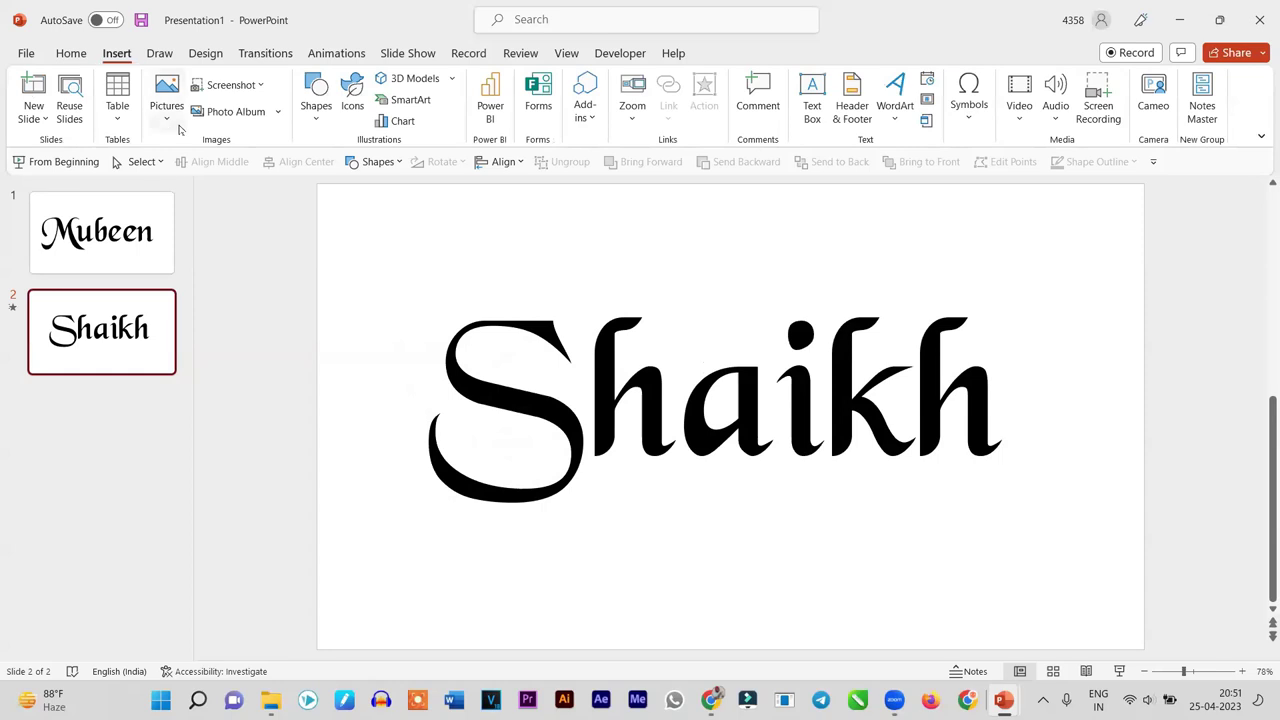
pyautogui.click(312, 112)
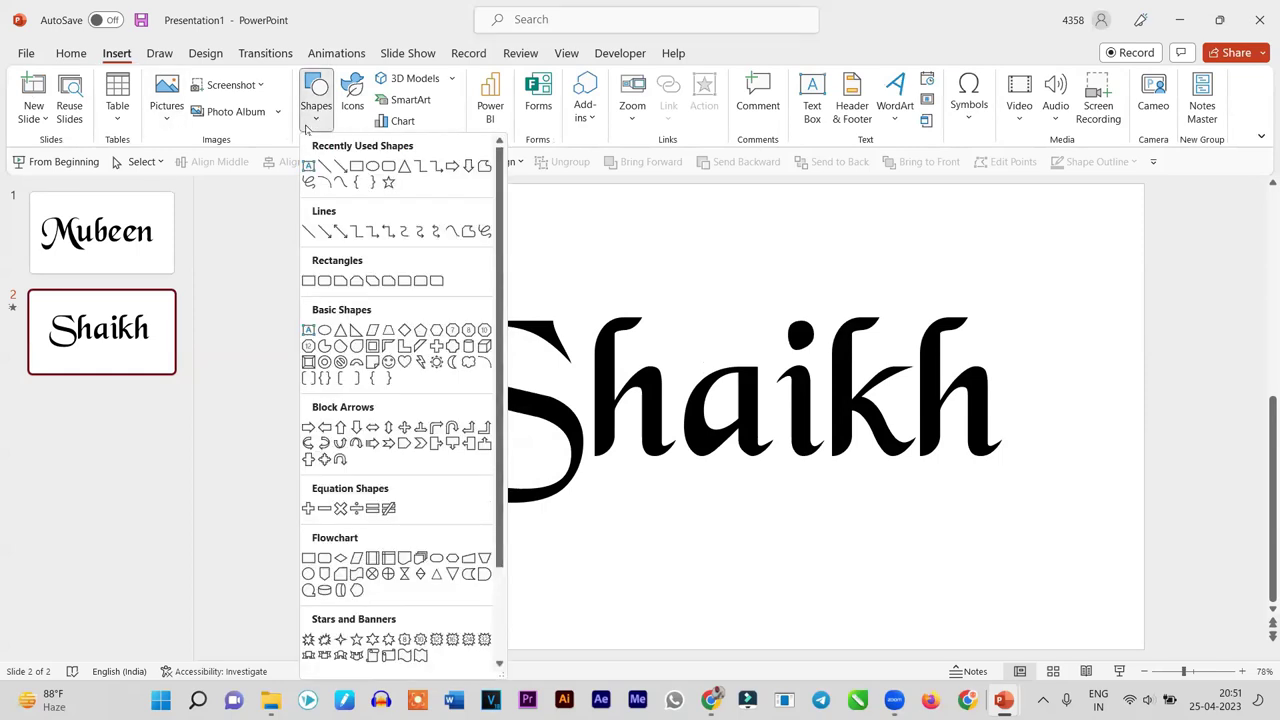
pyautogui.click(167, 118)
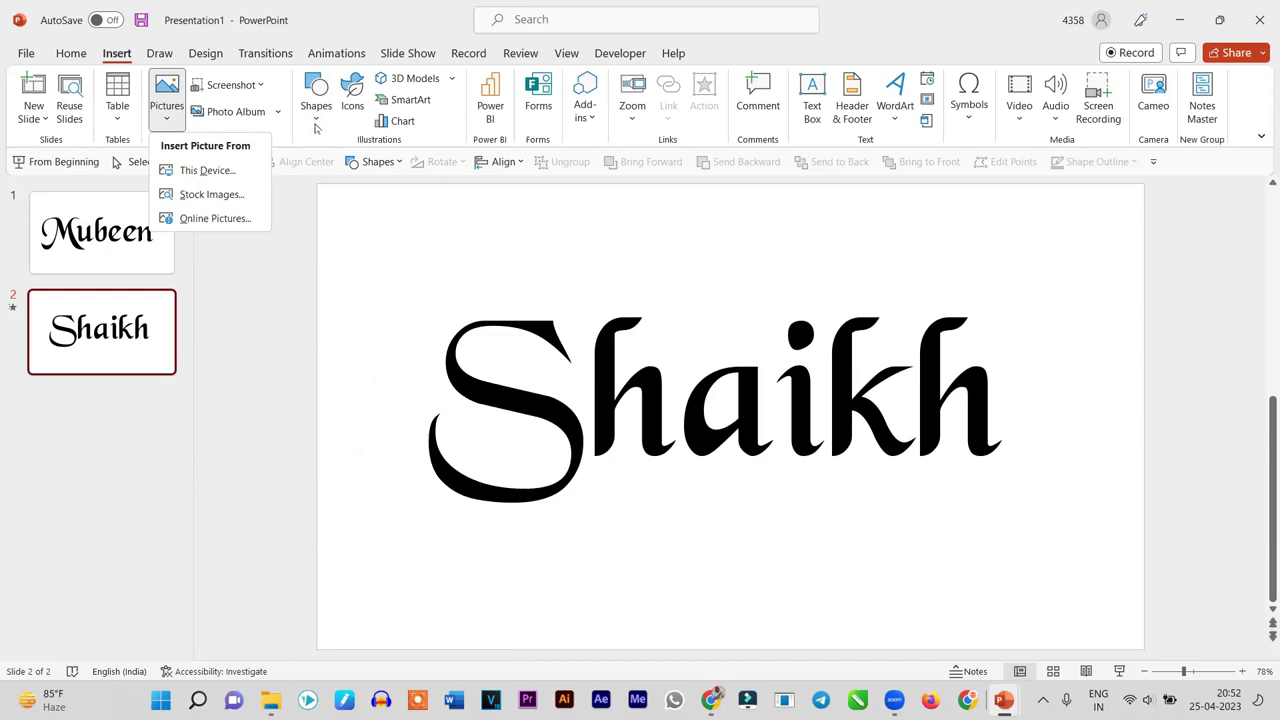
pyautogui.click(71, 53)
pyautogui.click(71, 53)
pyautogui.click(163, 118)
pyautogui.click(200, 347)
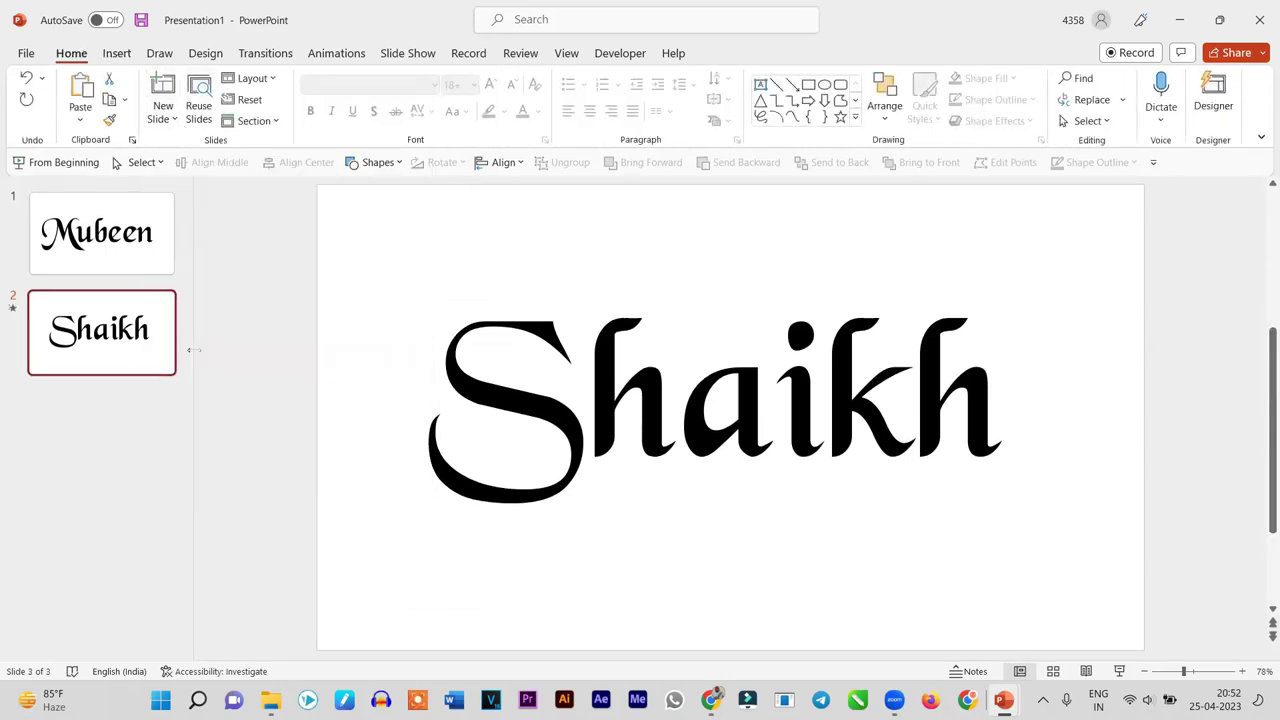
# - Insert a text box on slide 3 containing an ampersand and enlarge its font size
pyautogui.click(117, 54)
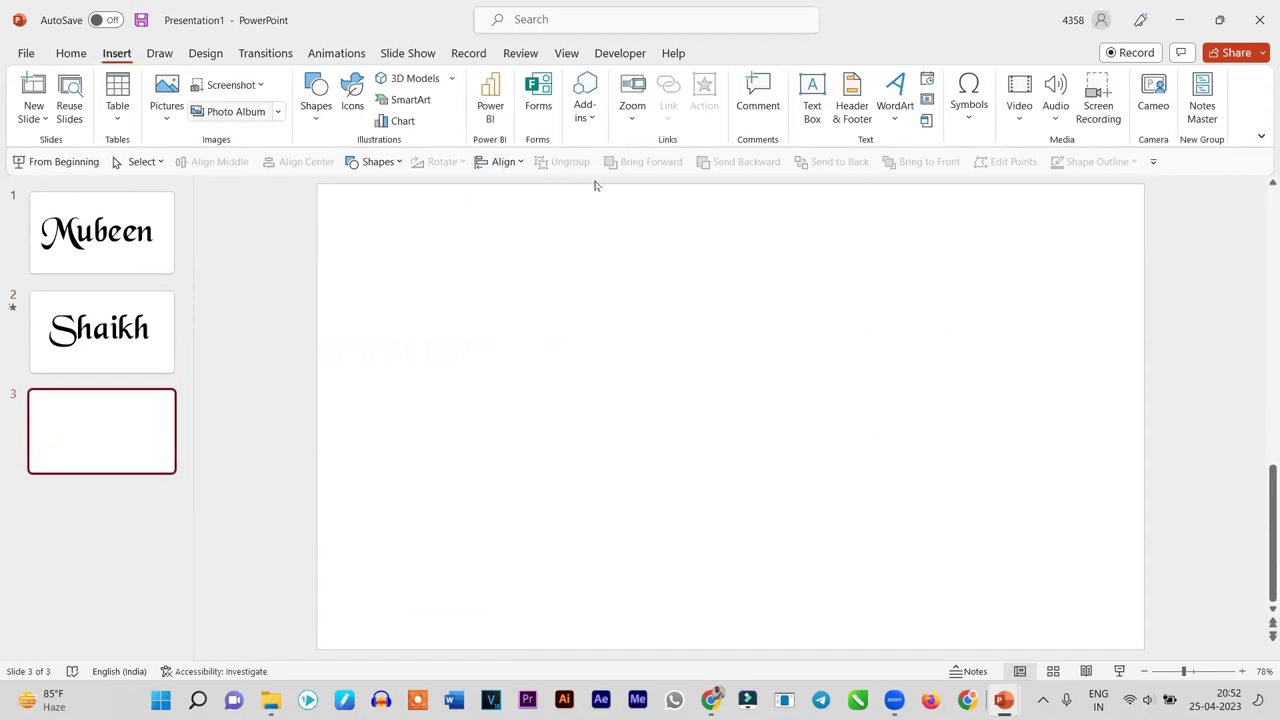
pyautogui.click(744, 406)
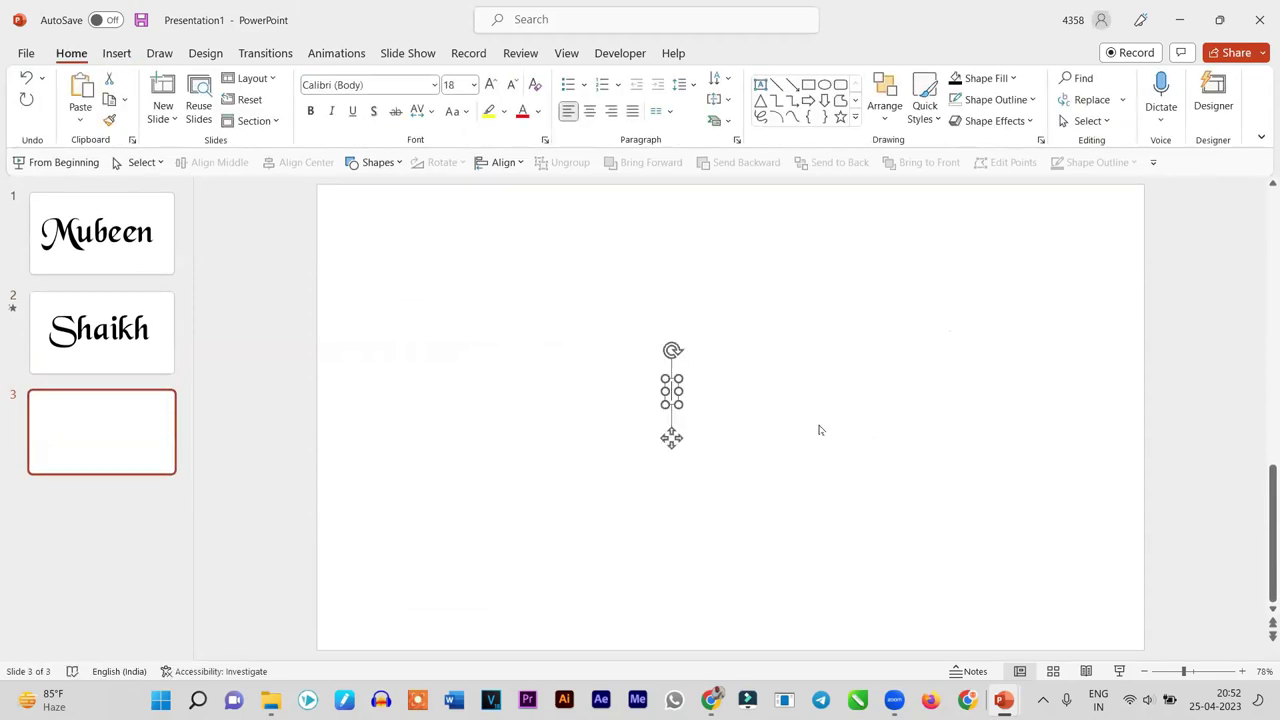
pyautogui.write('&')
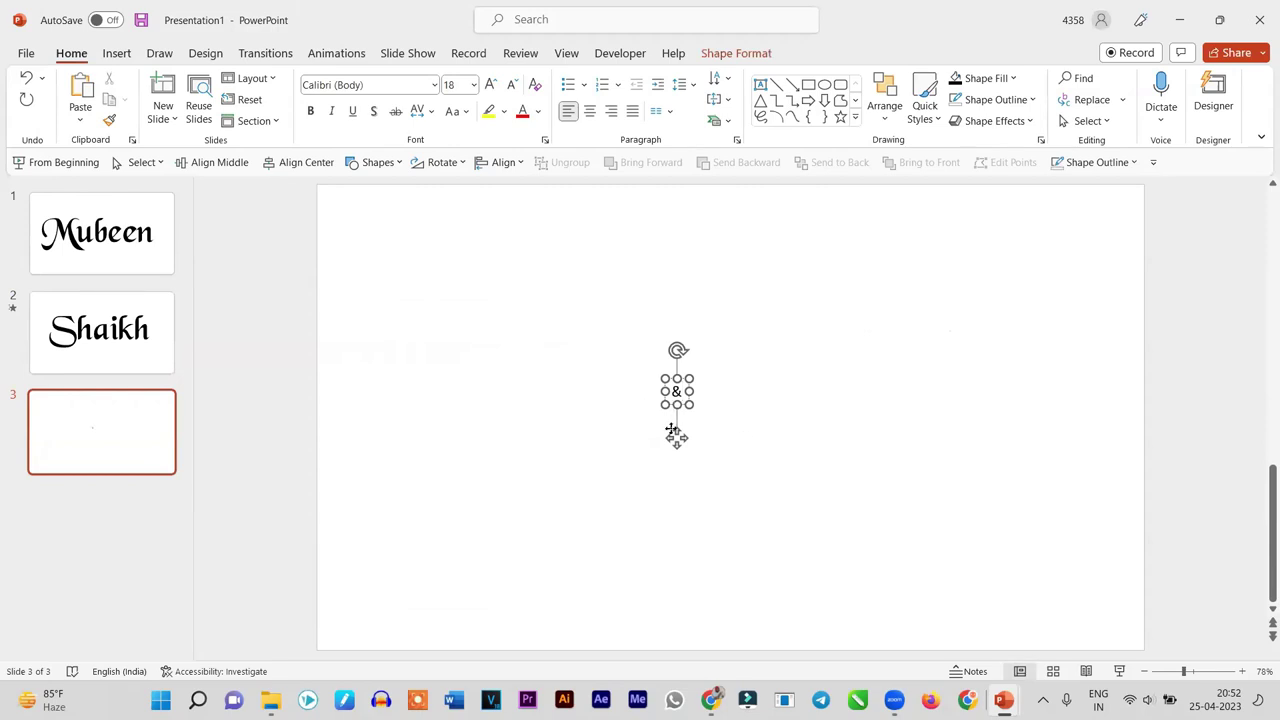
pyautogui.click(490, 84)
pyautogui.click(490, 84)
pyautogui.click(490, 84)
pyautogui.click(490, 84)
pyautogui.click(490, 84)
pyautogui.click(490, 84)
pyautogui.click(490, 84)
pyautogui.click(490, 84)
pyautogui.click(490, 84)
pyautogui.click(490, 84)
pyautogui.click(490, 84)
pyautogui.click(490, 84)
# - Switch the ampersand to BlackChancery, grow it to 287 pt, and move it near the centre
pyautogui.click(490, 84)
pyautogui.click(490, 84)
pyautogui.click(434, 85)
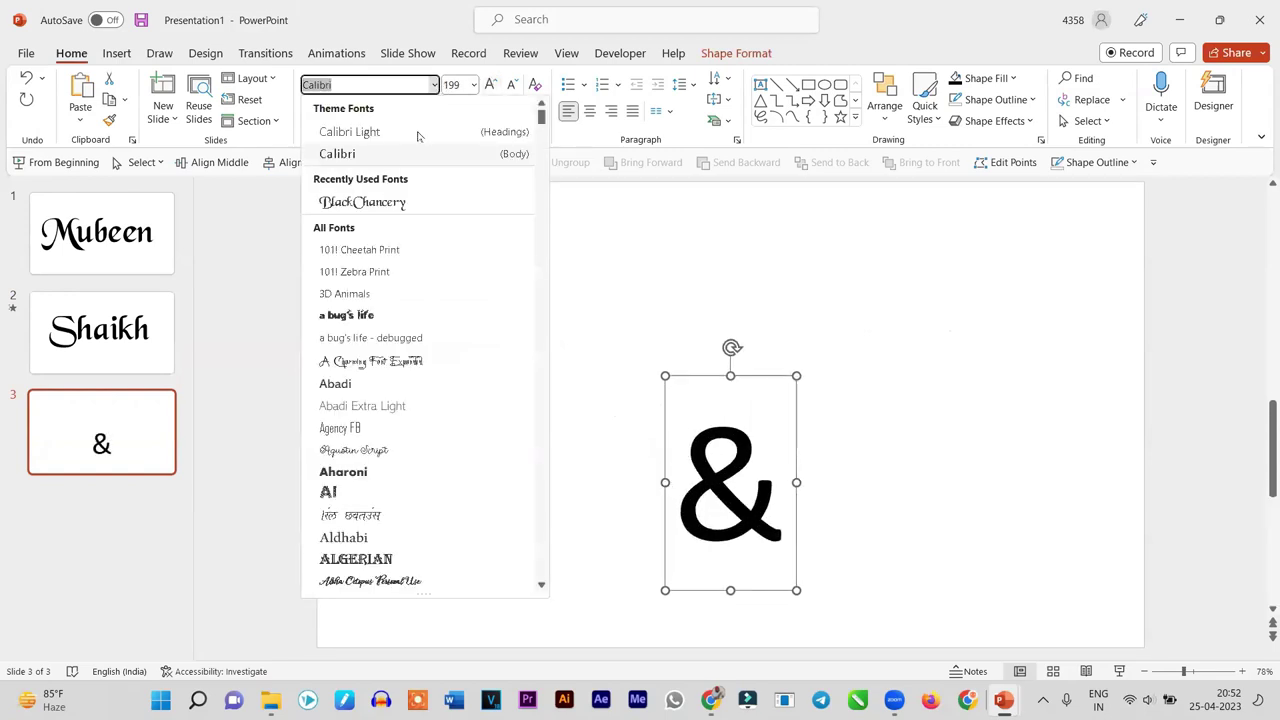
pyautogui.click(362, 202)
pyautogui.moveTo(703, 353); pyautogui.dragTo(677, 274)
pyautogui.click(490, 84)
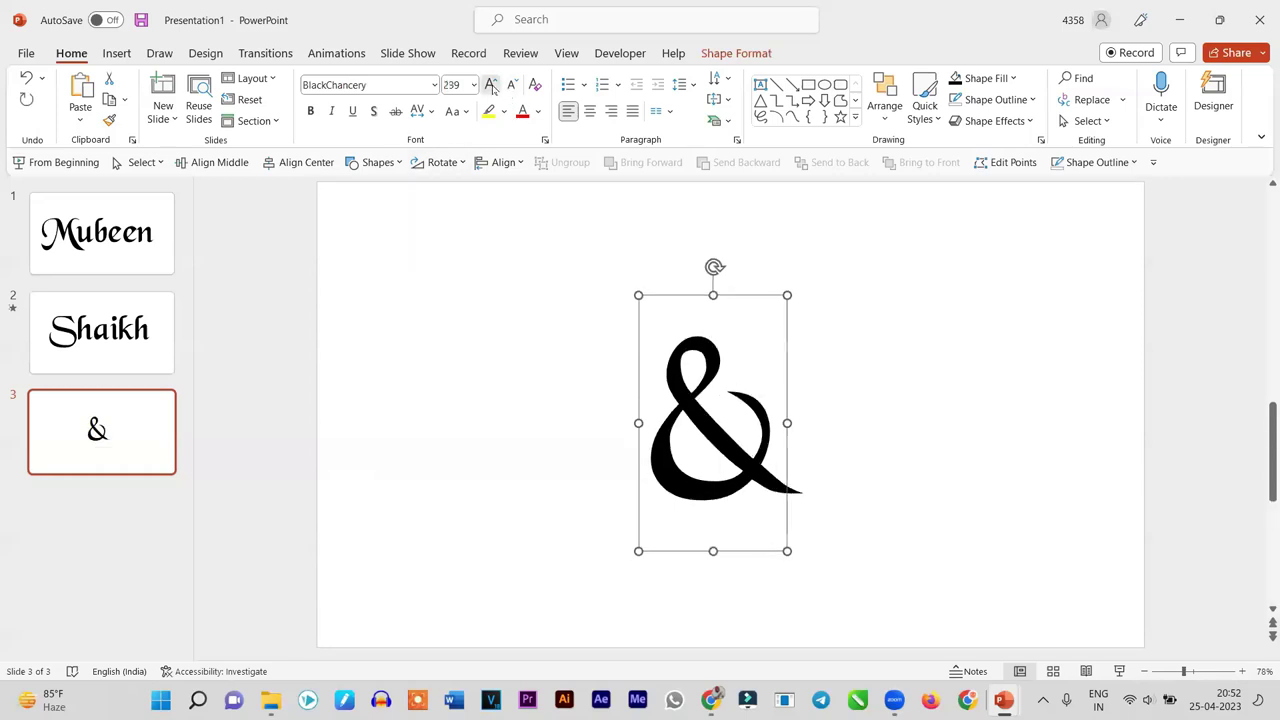
pyautogui.click(490, 84)
pyautogui.moveTo(672, 296); pyautogui.dragTo(651, 262)
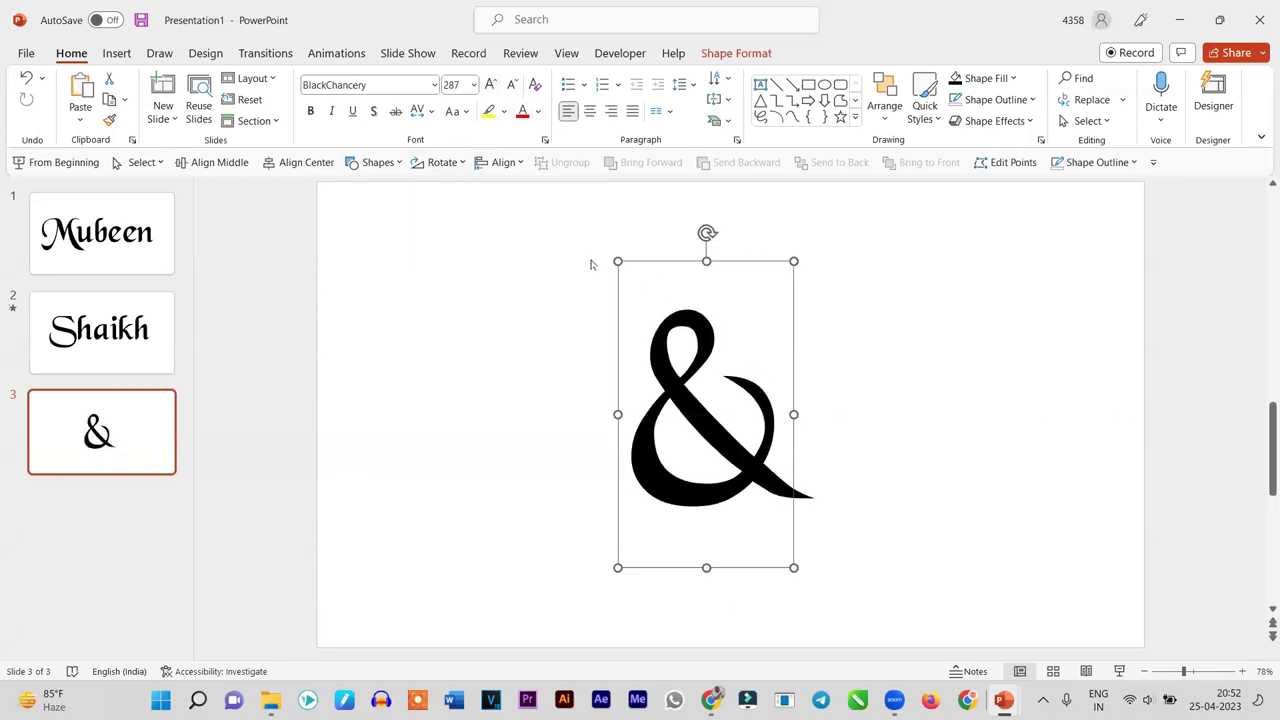
pyautogui.click(116, 53)
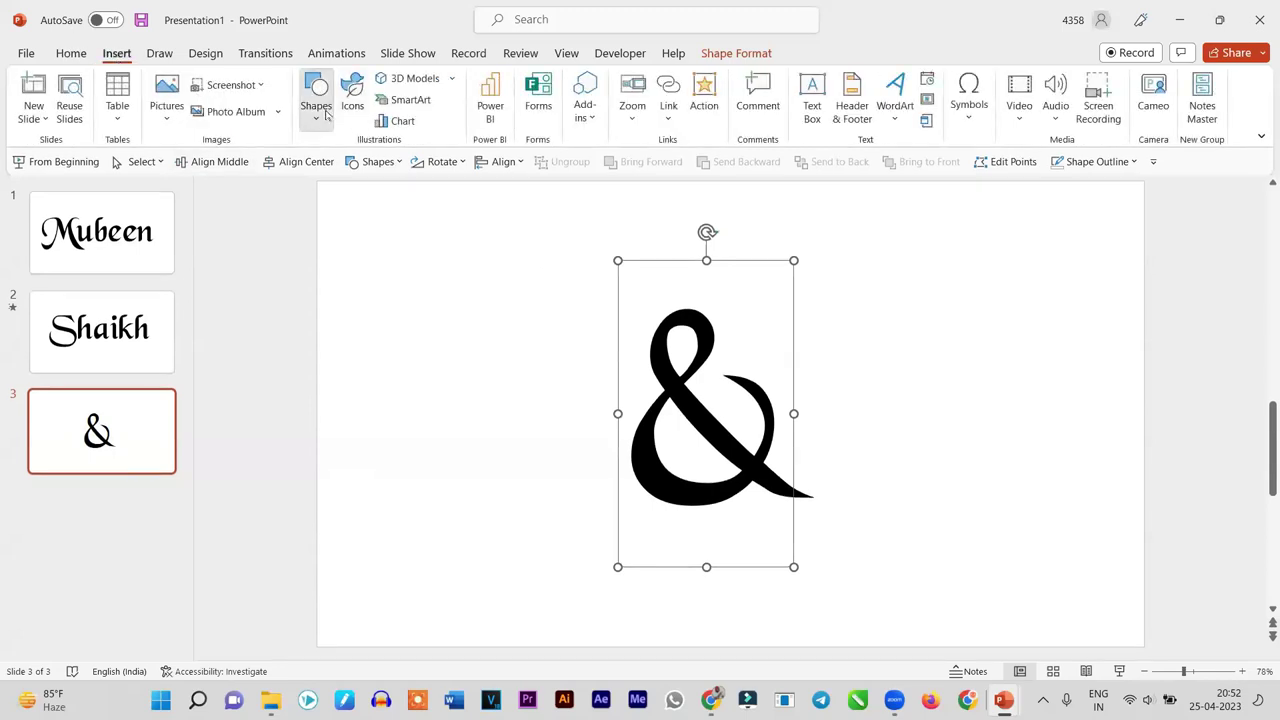
# - Draw a rectangle covering the ampersand on slide 3 and remove its outline
pyautogui.click(316, 105)
pyautogui.click(357, 166)
pyautogui.moveTo(618, 228); pyautogui.dragTo(816, 552)
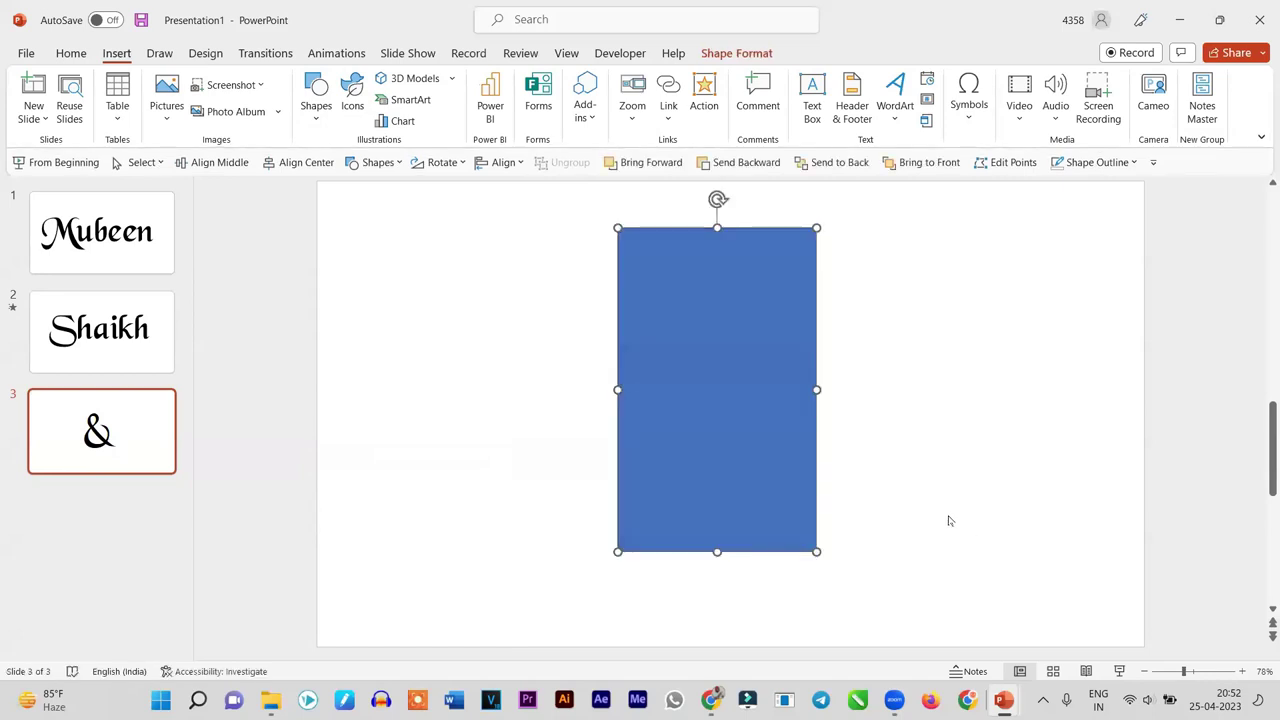
pyautogui.click(478, 100)
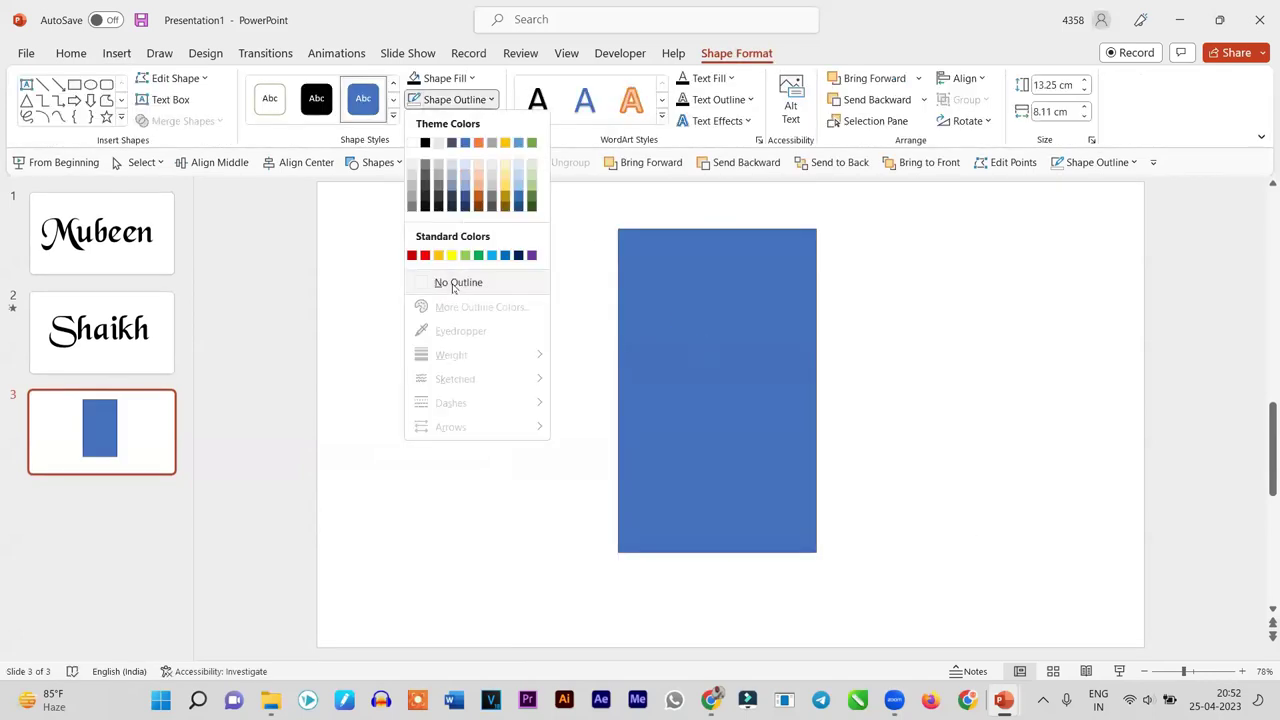
pyautogui.click(457, 283)
pyautogui.click(508, 349)
pyautogui.click(711, 309)
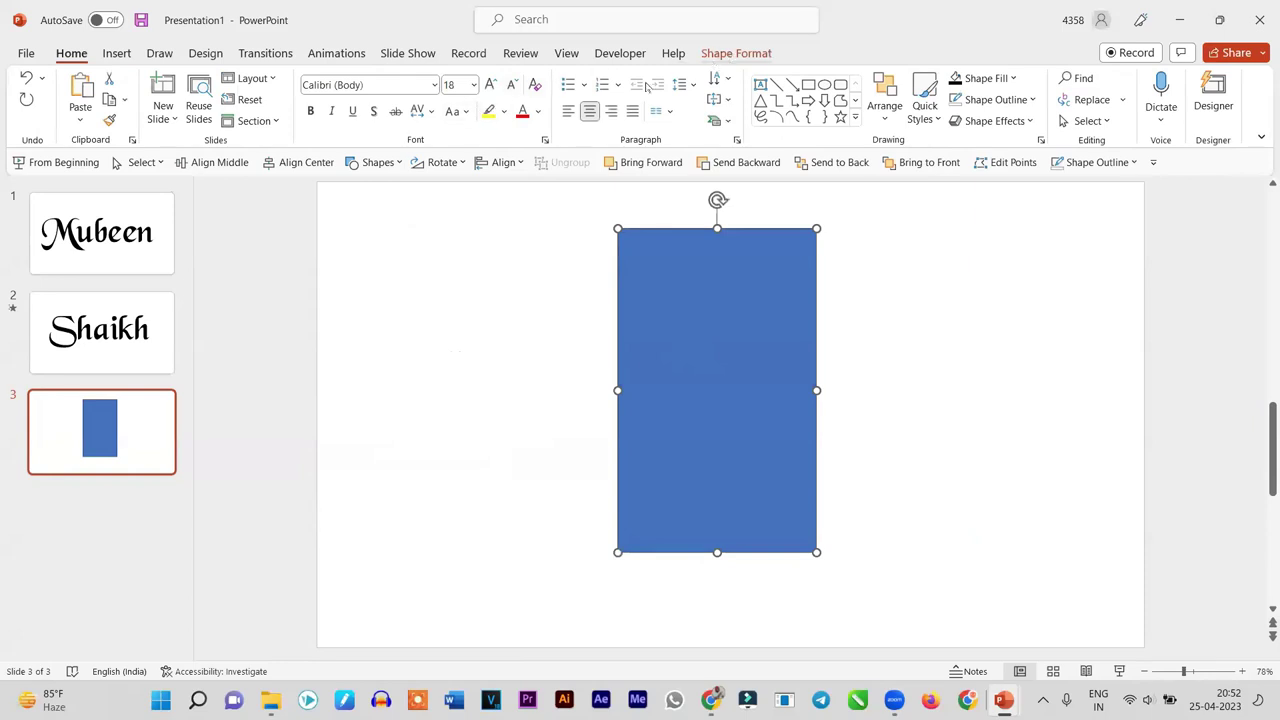
pyautogui.click(736, 53)
pyautogui.click(457, 99)
pyautogui.click(434, 283)
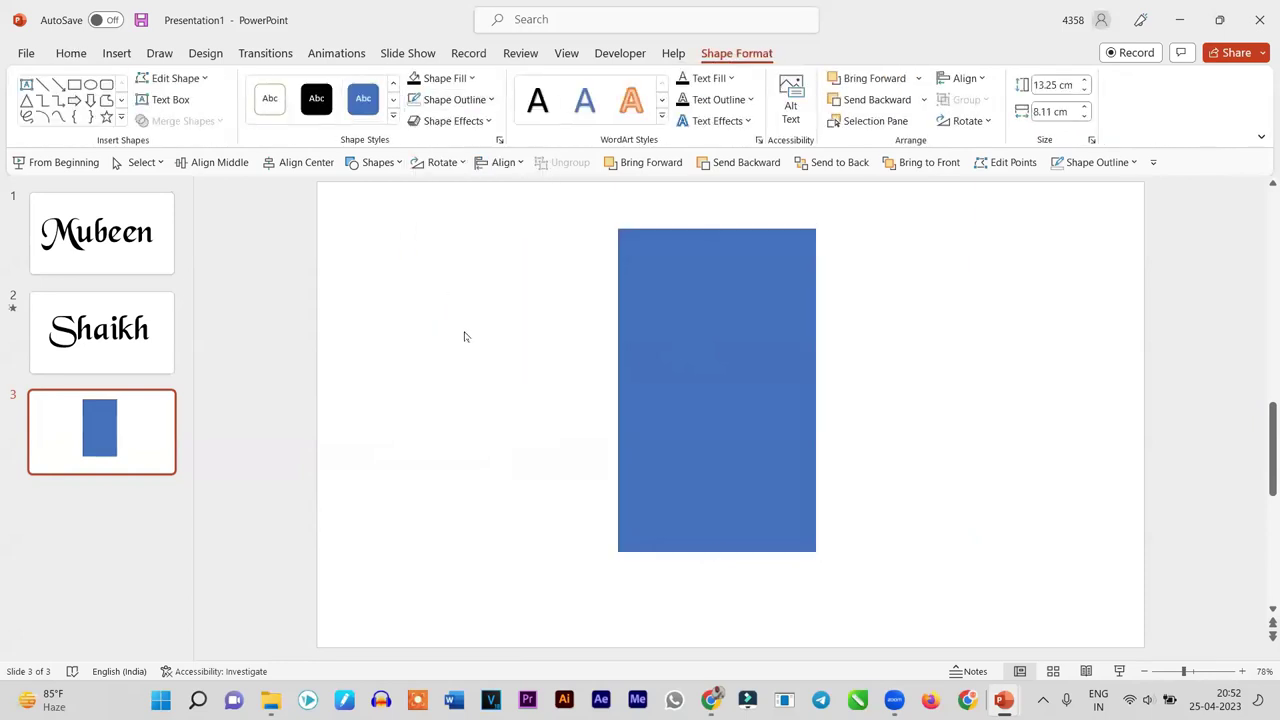
# - Send the blue rectangle to the back and nudge it into place behind the ampersand
pyautogui.click(649, 311)
pyautogui.rightClick(649, 310)
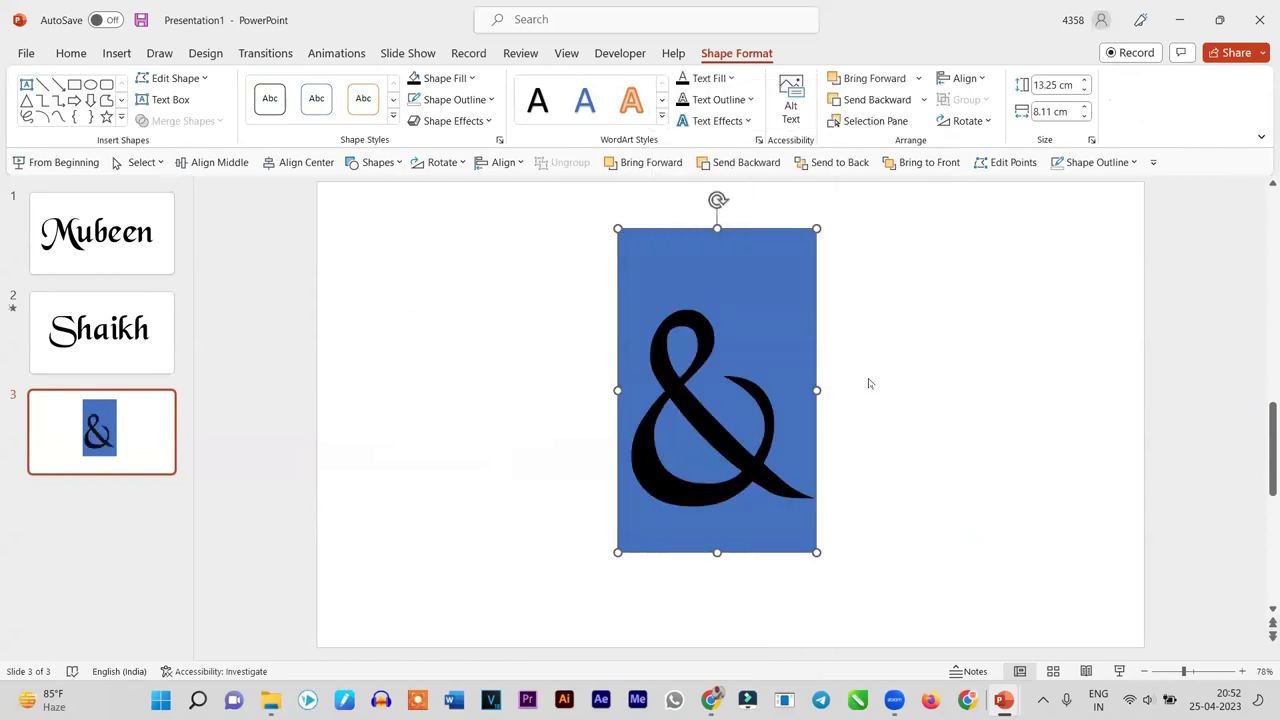
pyautogui.click(683, 220)
pyautogui.moveTo(689, 243); pyautogui.dragTo(678, 252)
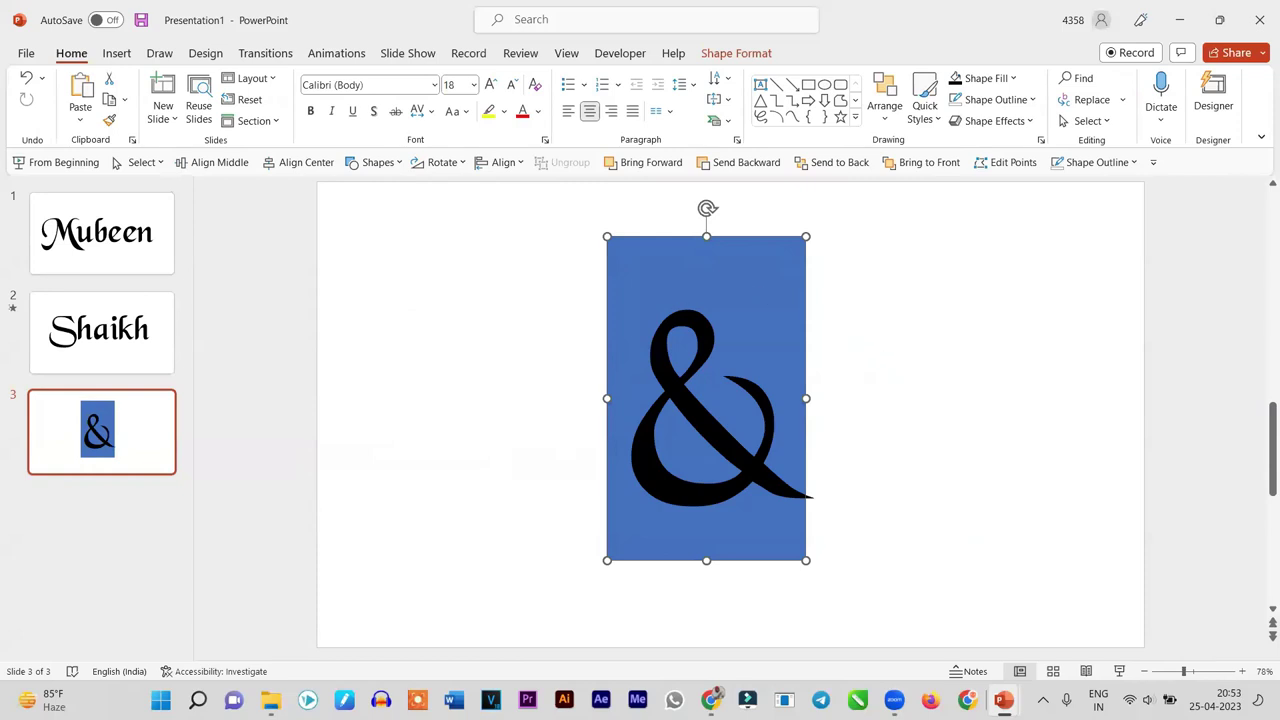
# - Try fragmenting the blue rectangle with the ampersand, then undo back to the unmerged shapes
pyautogui.hotkey('ctrl', 'a')
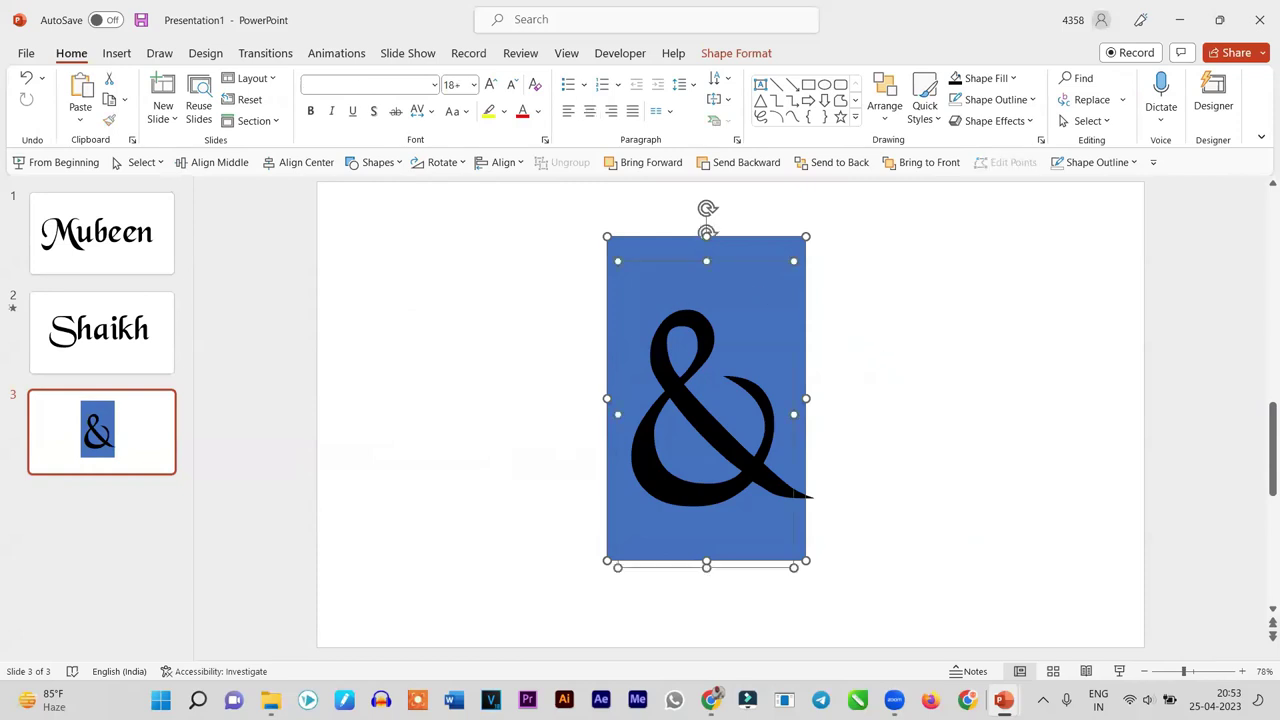
pyautogui.click(725, 53)
pyautogui.click(178, 120)
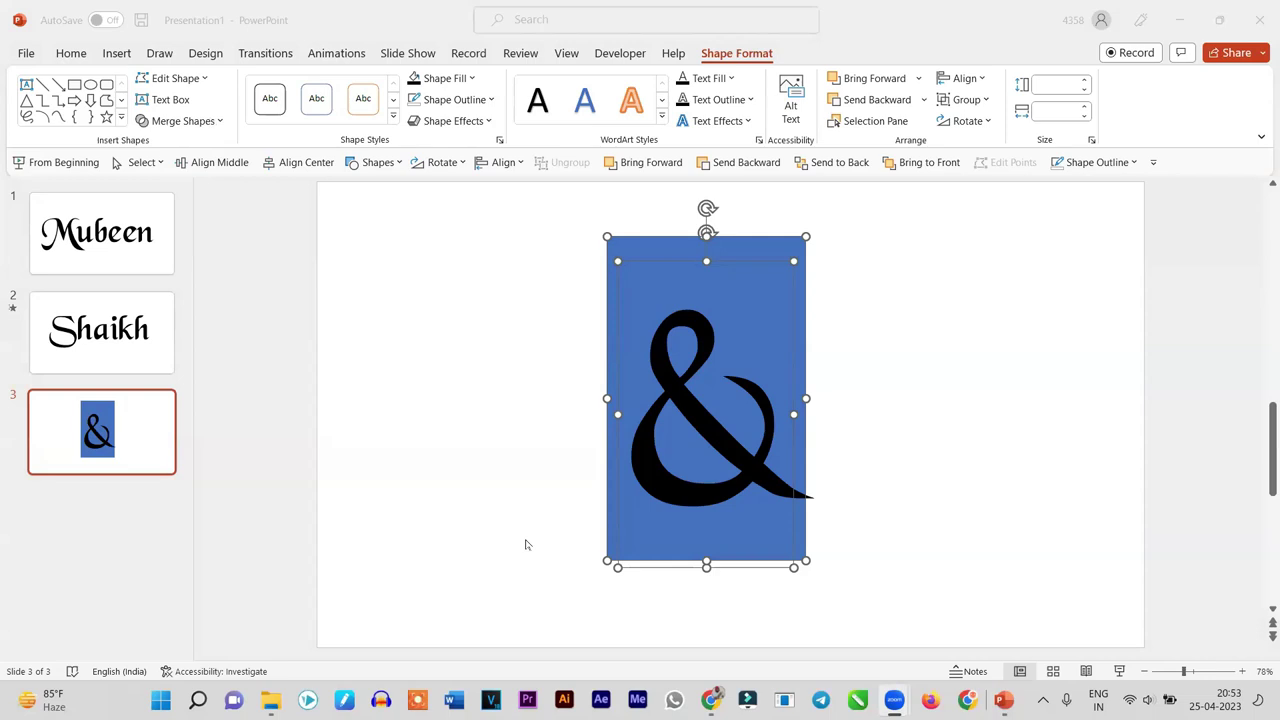
pyautogui.click(180, 121)
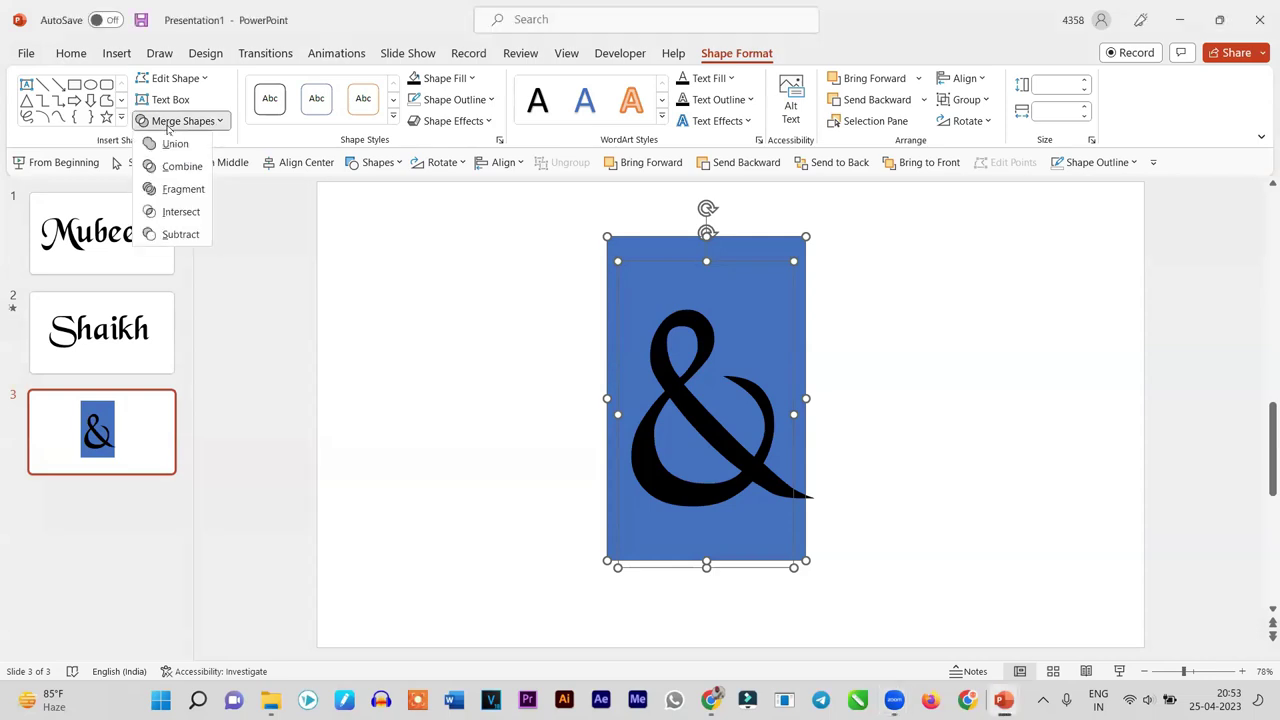
pyautogui.click(175, 189)
pyautogui.click(424, 426)
pyautogui.click(663, 260)
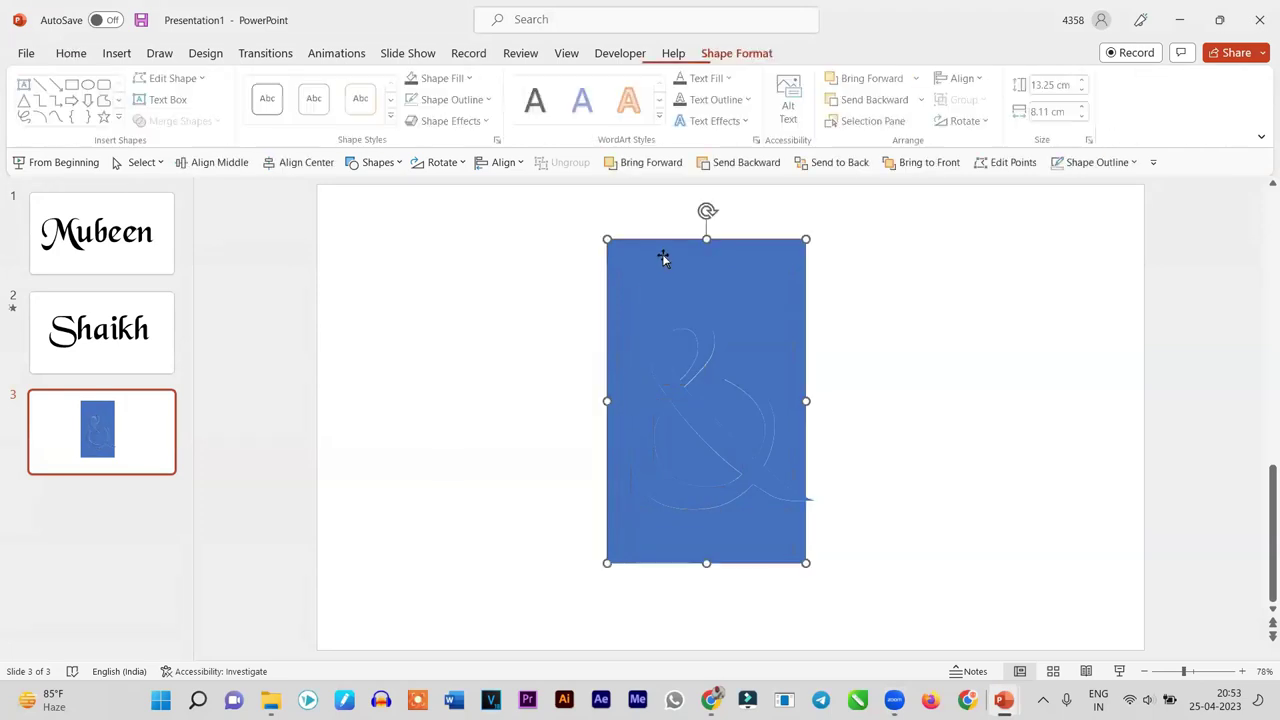
pyautogui.press('Delete')
pyautogui.hotkey('ctrl', 'z')
pyautogui.hotkey('ctrl', 'z')
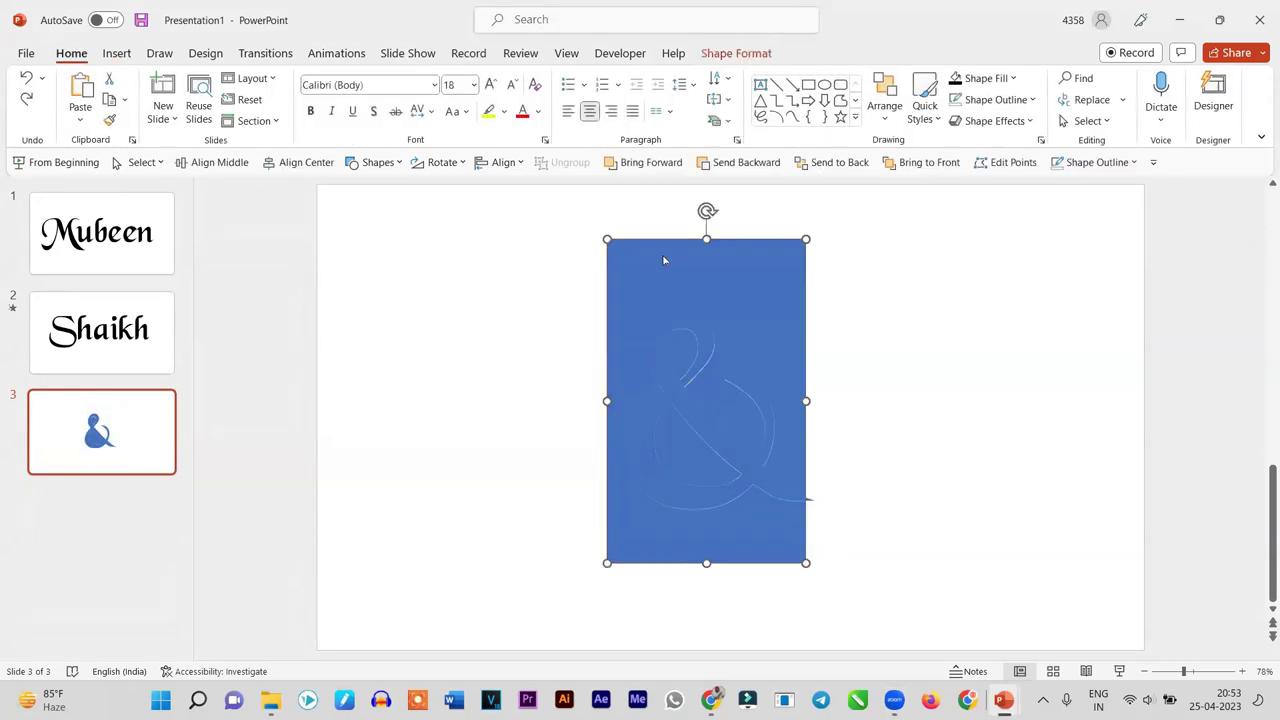
# - Fill the rectangle black and select it together with the ampersand
pyautogui.click(1005, 328)
pyautogui.click(724, 236)
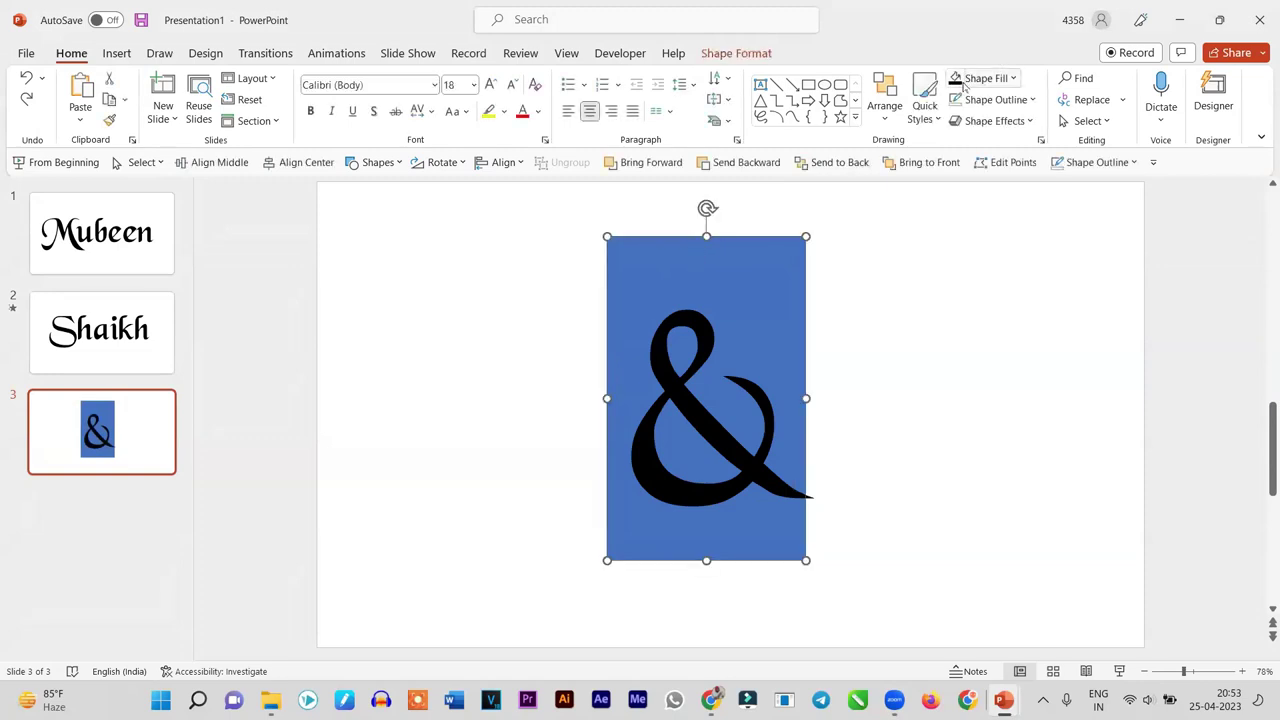
pyautogui.click(986, 78)
pyautogui.click(940, 223)
pyautogui.click(676, 250)
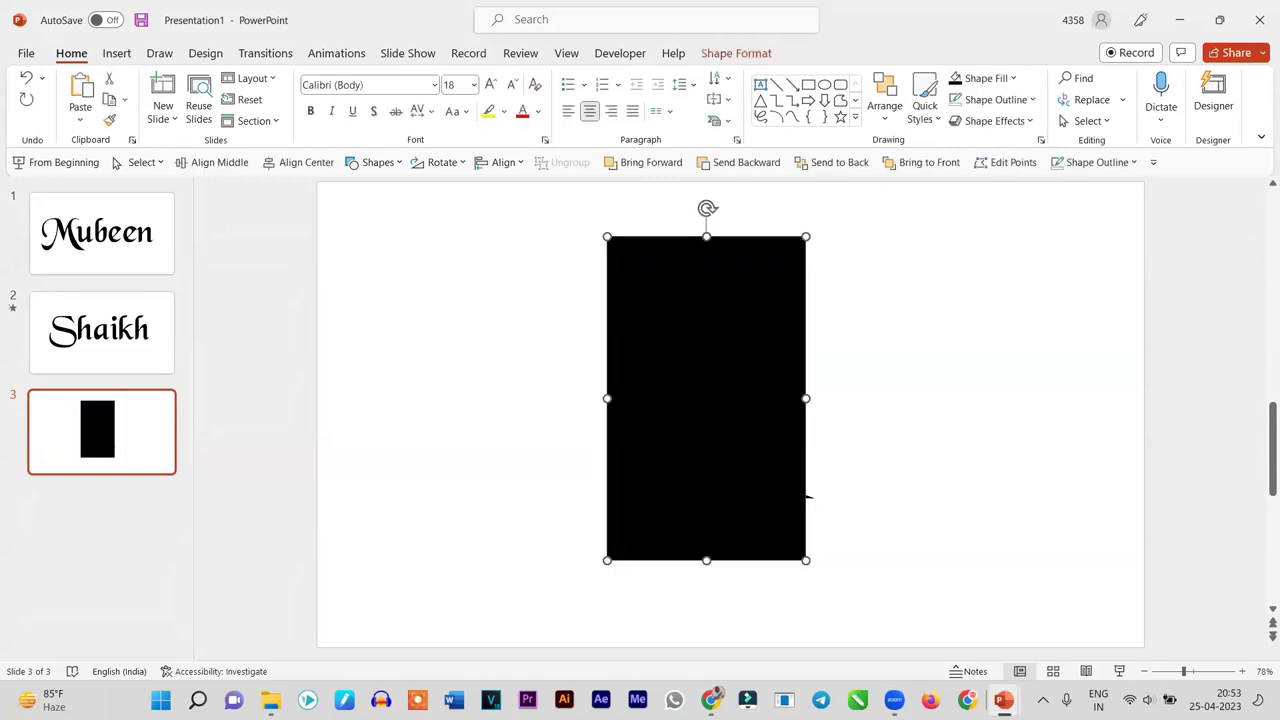
pyautogui.hotkey('ctrl', 'a')
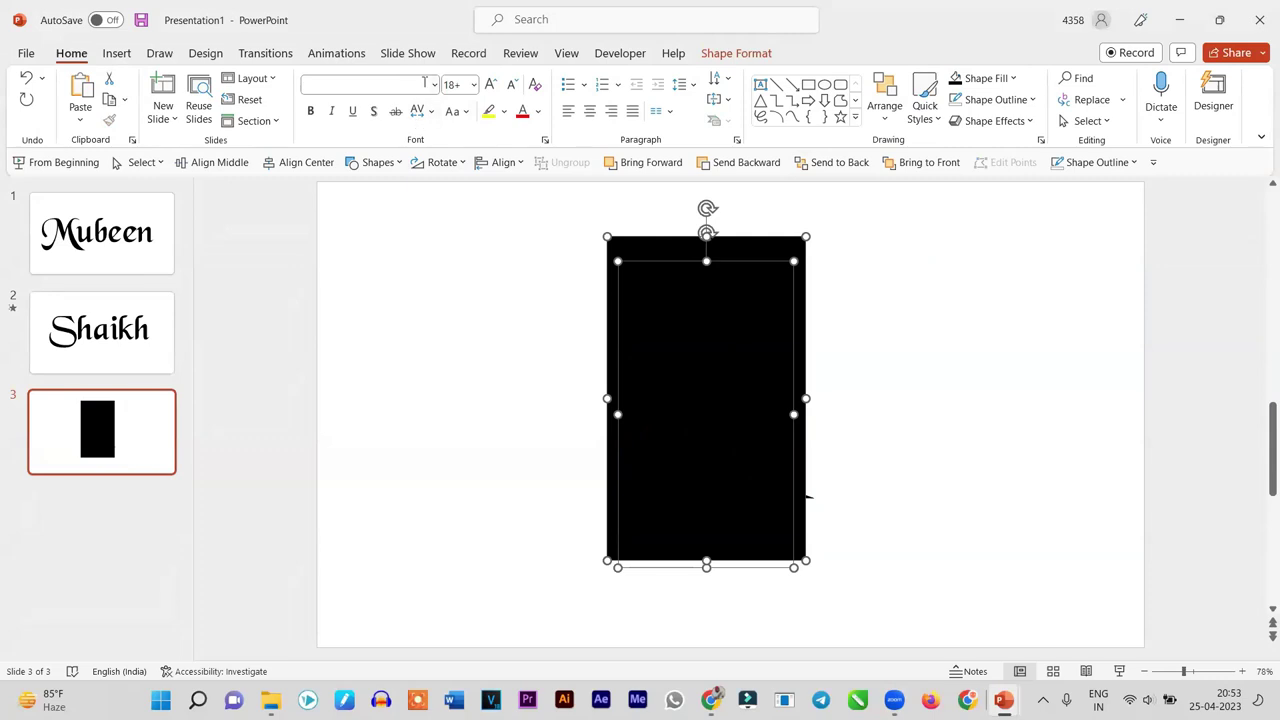
# - Fragment the ampersand from the black rectangle, delete the leftover piece, and apply a Morph transition
pyautogui.click(436, 86)
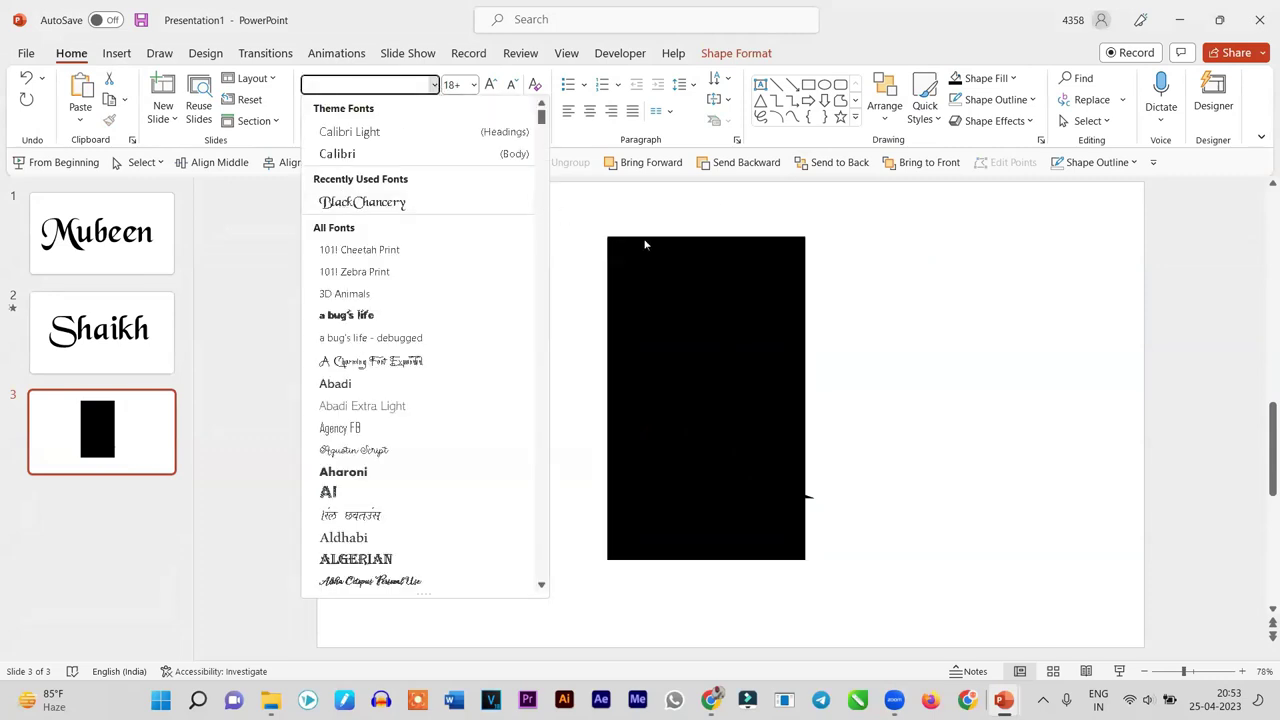
pyautogui.click(562, 223)
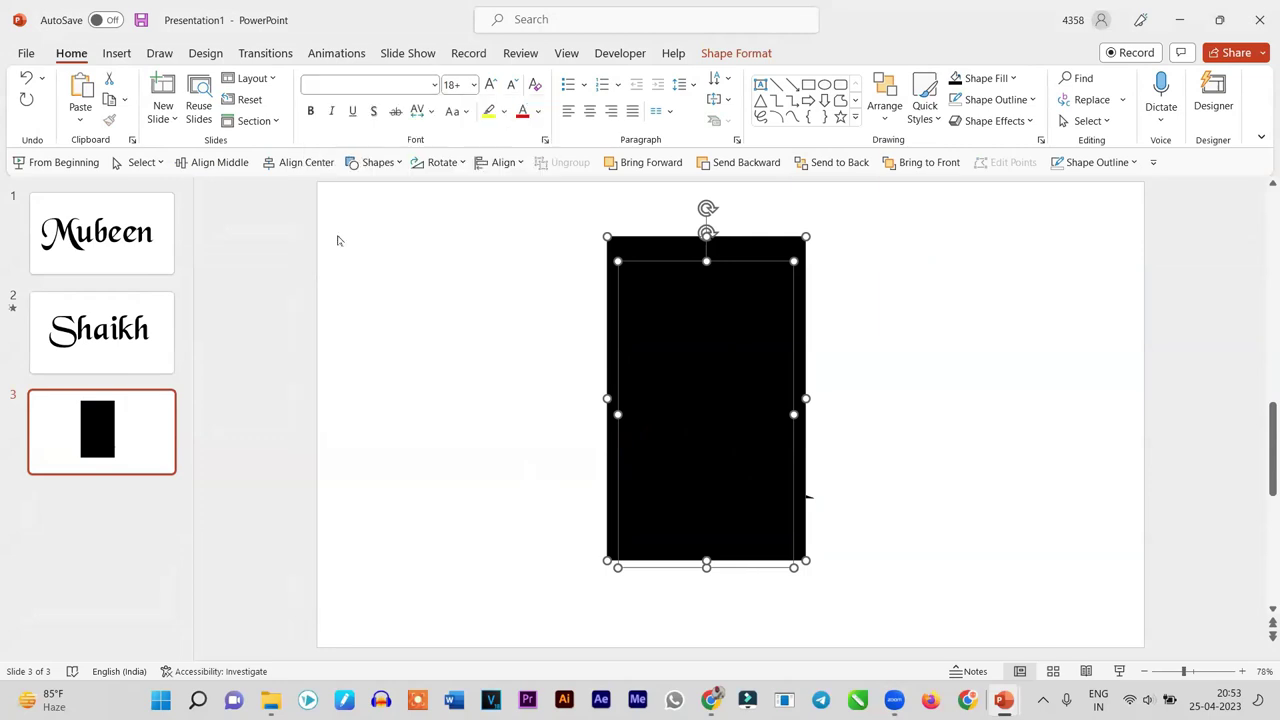
pyautogui.click(736, 53)
pyautogui.click(186, 121)
pyautogui.click(180, 189)
pyautogui.click(394, 354)
pyautogui.click(717, 270)
pyautogui.press('Delete')
pyautogui.click(697, 473)
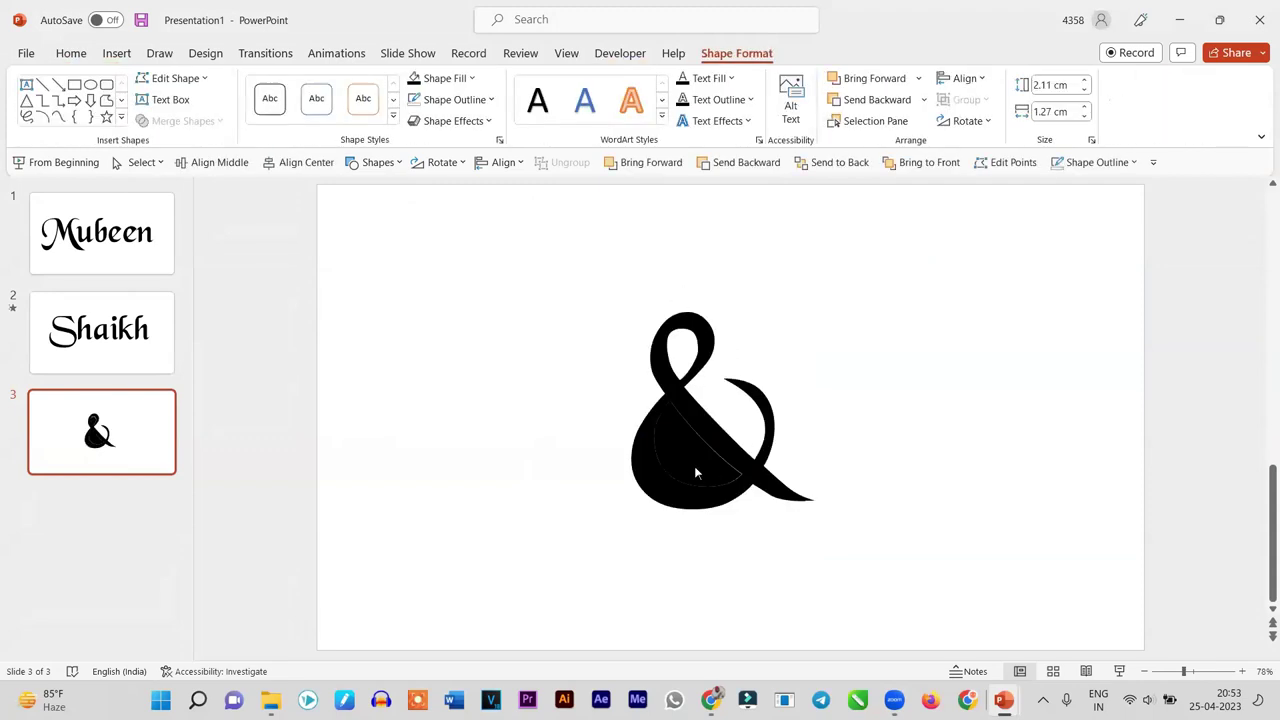
pyautogui.click(487, 419)
pyautogui.click(265, 53)
pyautogui.click(165, 95)
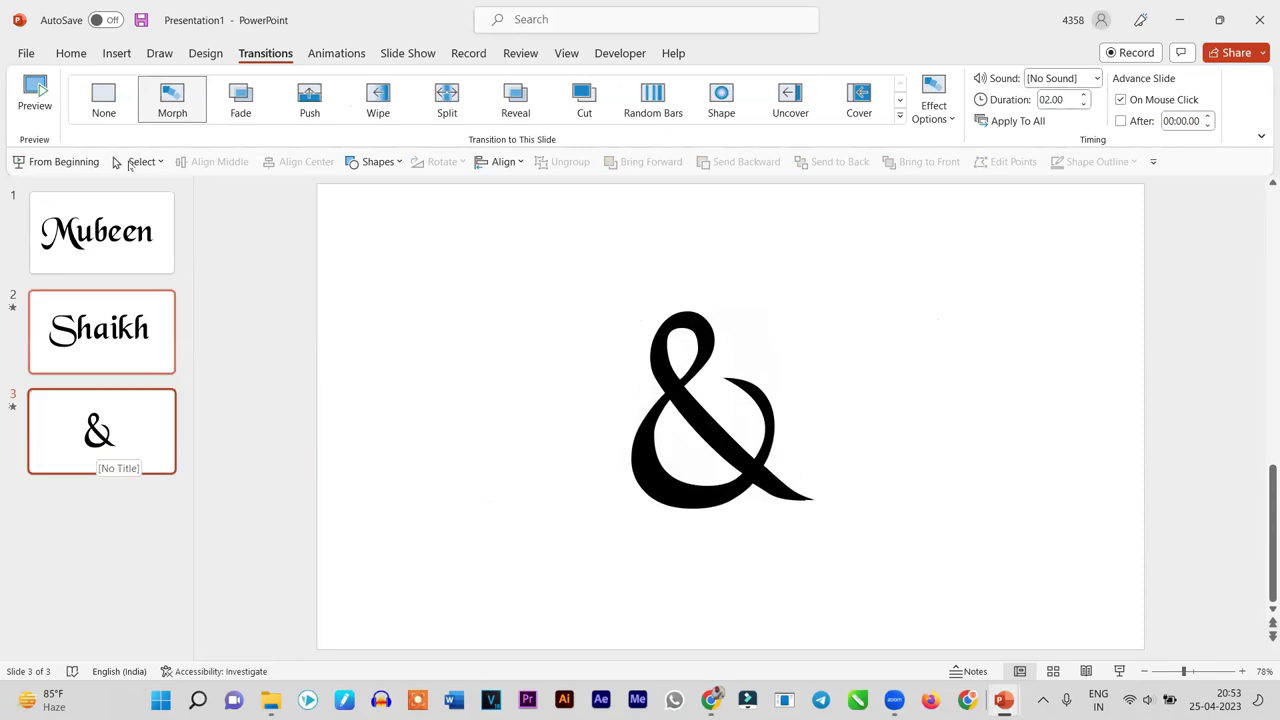
# - Insert a blank slide 4 after the ampersand slide with Ctrl+M
pyautogui.click(110, 55)
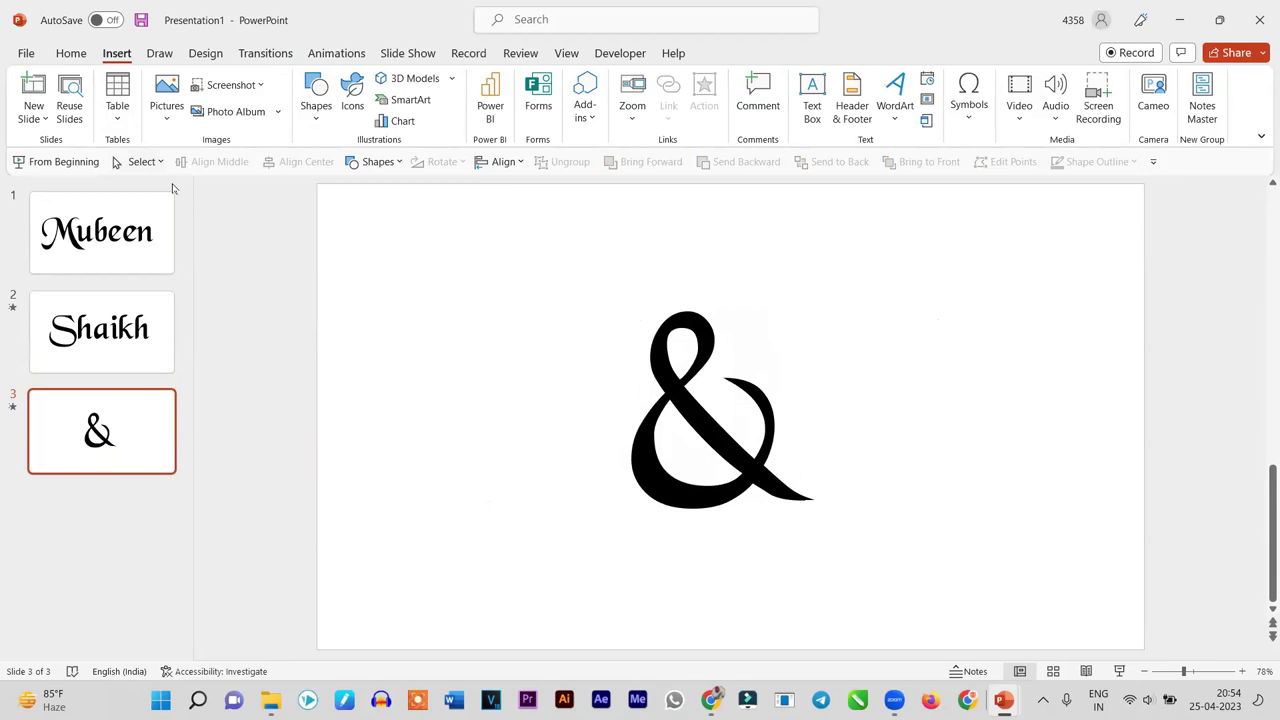
pyautogui.click(317, 118)
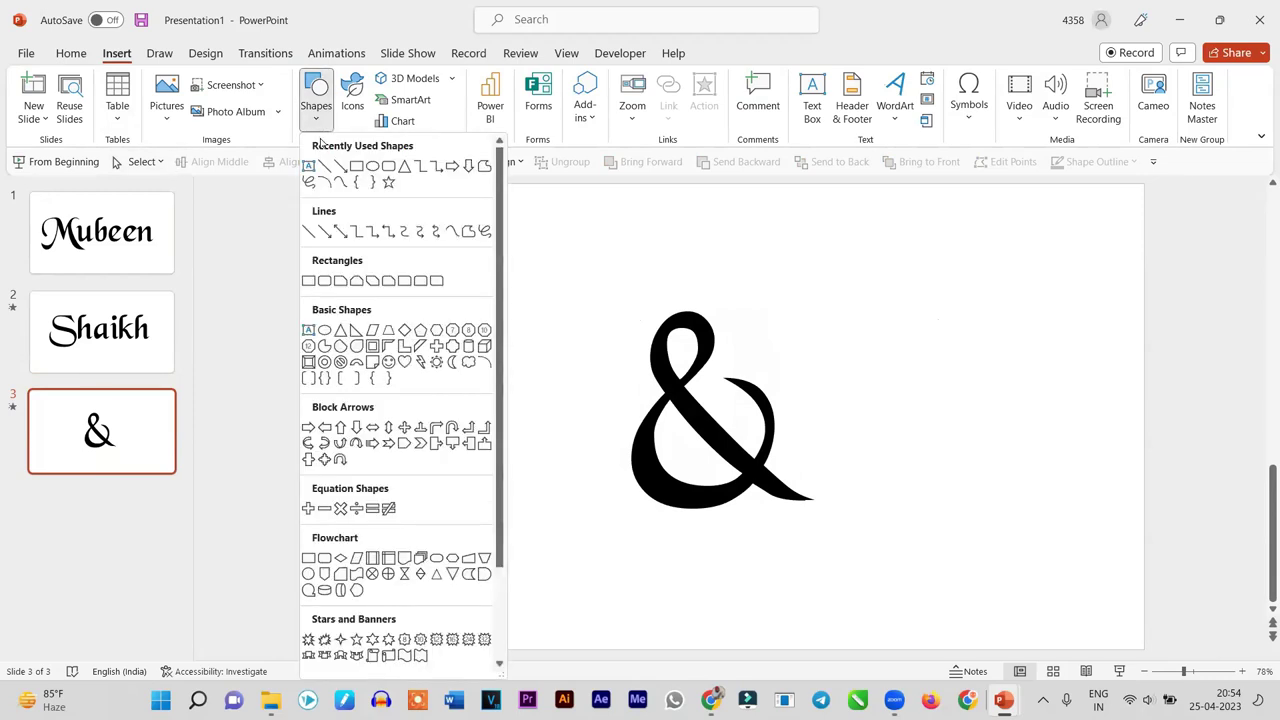
pyautogui.click(72, 55)
pyautogui.click(162, 120)
pyautogui.press('Escape')
pyautogui.hotkey('ctrl', 'm')
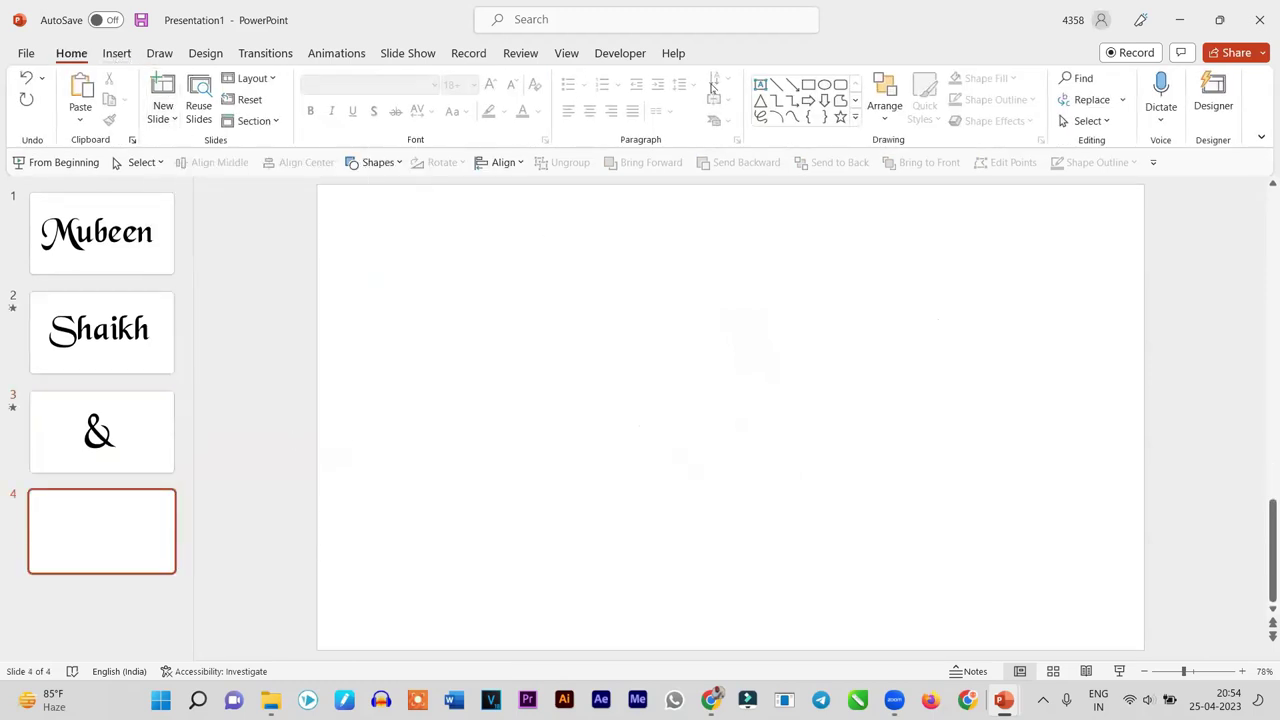
# - Add a text box with the letter I on slide 4, enlarged to 287 pt and moved up
pyautogui.click(760, 85)
pyautogui.click(627, 343)
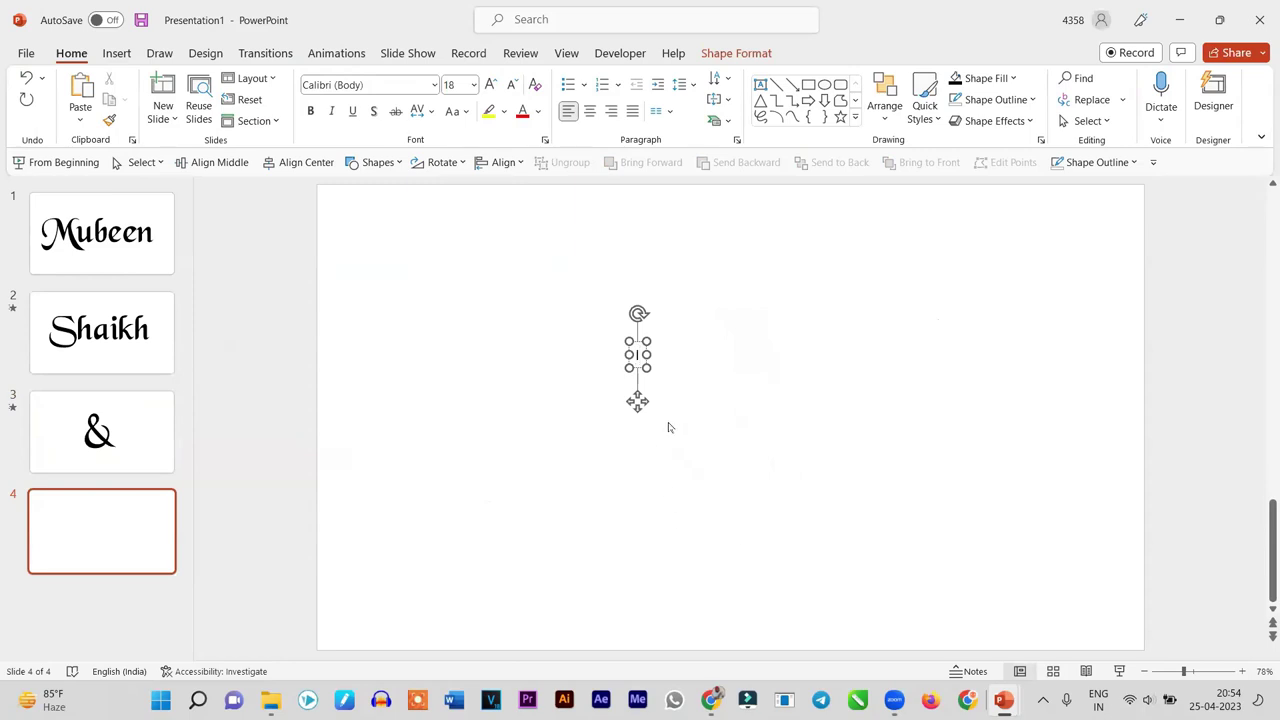
pyautogui.click(627, 388)
pyautogui.hotkey('ctrl', 'shift', '.')
pyautogui.hotkey('ctrl', 'shift', '.')
pyautogui.hotkey('ctrl', 'shift', '.')
pyautogui.hotkey('ctrl', 'shift', '.')
pyautogui.hotkey('ctrl', 'shift', '.')
pyautogui.hotkey('ctrl', 'shift', '.')
pyautogui.hotkey('ctrl', 'shift', '.')
pyautogui.hotkey('ctrl', 'shift', '.')
pyautogui.hotkey('ctrl', 'shift', '.')
pyautogui.hotkey('ctrl', 'shift', '.')
pyautogui.hotkey('ctrl', 'shift', '.')
pyautogui.hotkey('ctrl', 'shift', '.')
pyautogui.hotkey('ctrl', 'shift', '.')
pyautogui.hotkey('ctrl', 'shift', '.')
pyautogui.hotkey('ctrl', 'shift', '.')
pyautogui.hotkey('ctrl', 'shift', '.')
pyautogui.hotkey('ctrl', 'shift', '.')
pyautogui.hotkey('ctrl', 'shift', '.')
pyautogui.hotkey('ctrl', 'shift', '.')
pyautogui.hotkey('ctrl', 'shift', '.')
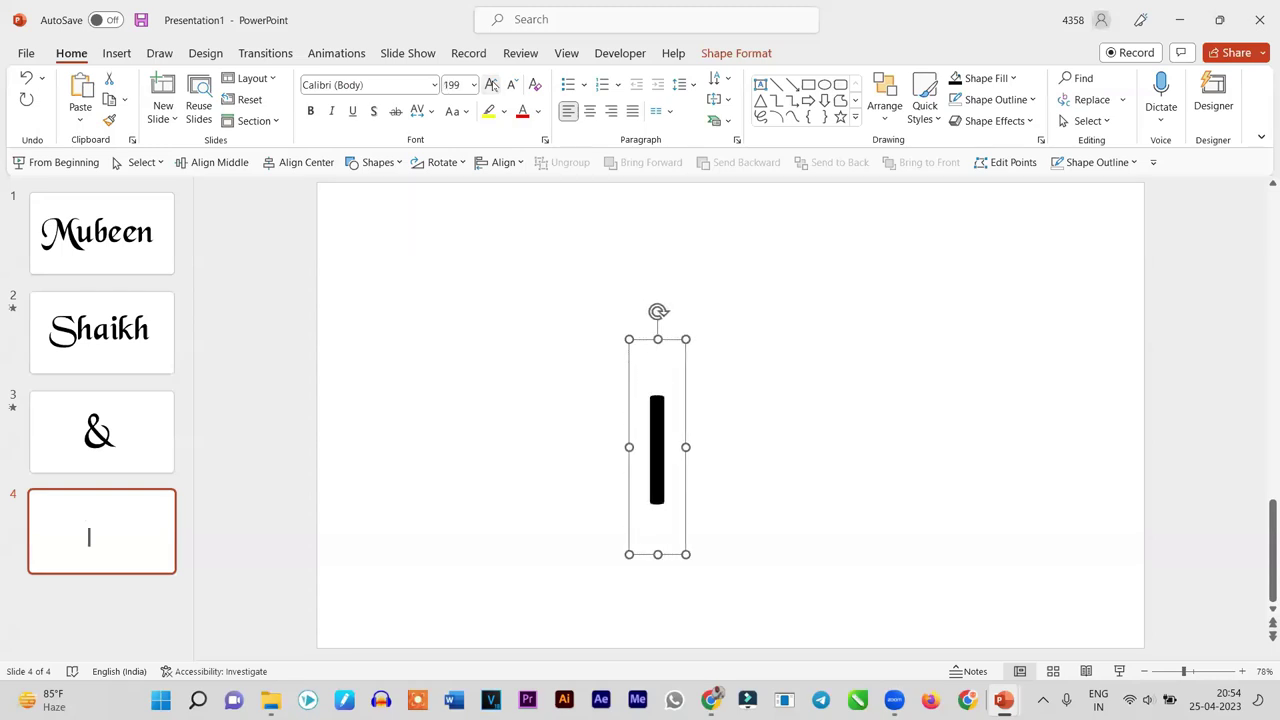
pyautogui.hotkey('ctrl', 'shift', '.')
pyautogui.hotkey('ctrl', 'shift', '.')
pyautogui.hotkey('ctrl', 'shift', '.')
pyautogui.hotkey('ctrl', 'shift', '.')
pyautogui.moveTo(648, 332); pyautogui.dragTo(700, 238)
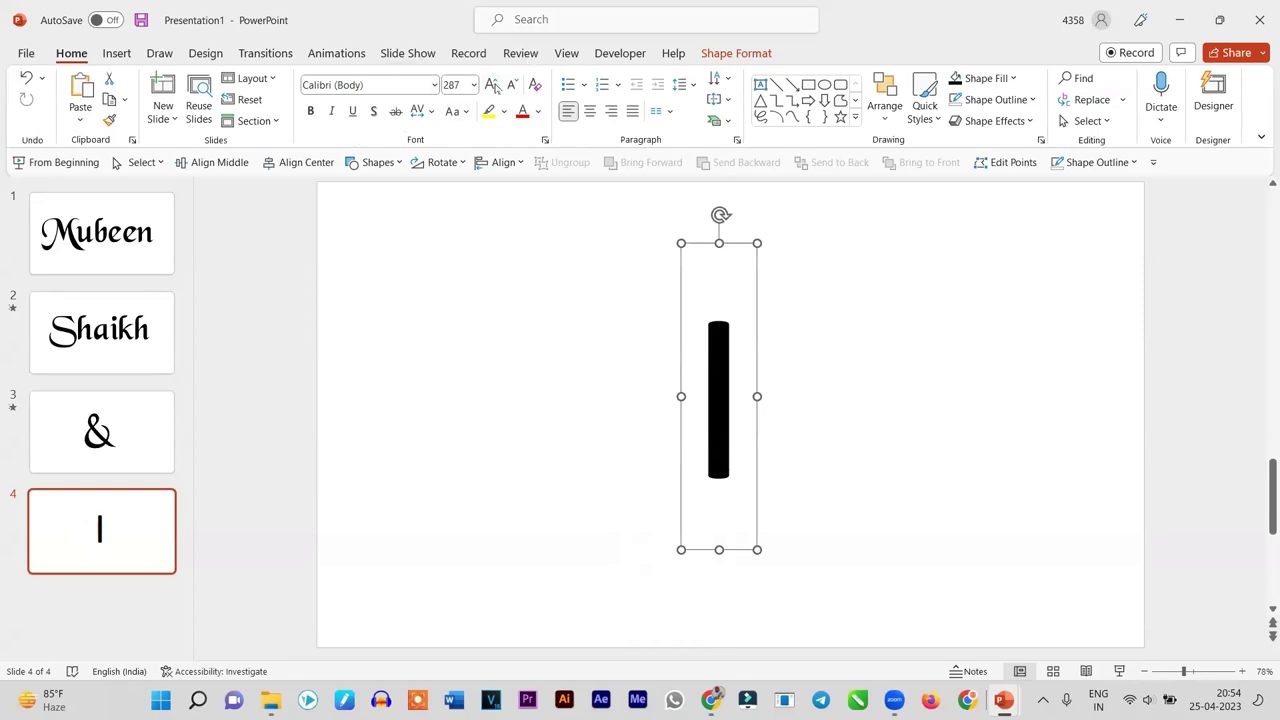
# - Apply the BlackChancery font to the letter I
pyautogui.click(433, 85)
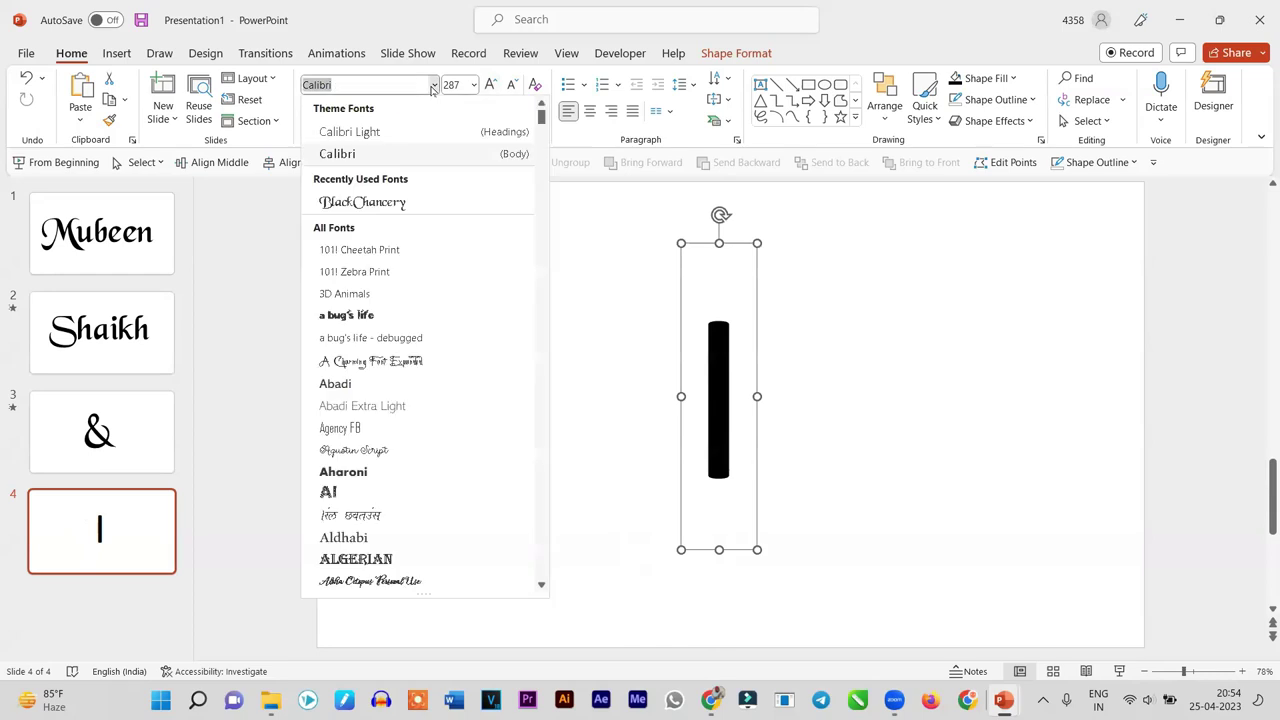
pyautogui.click(391, 204)
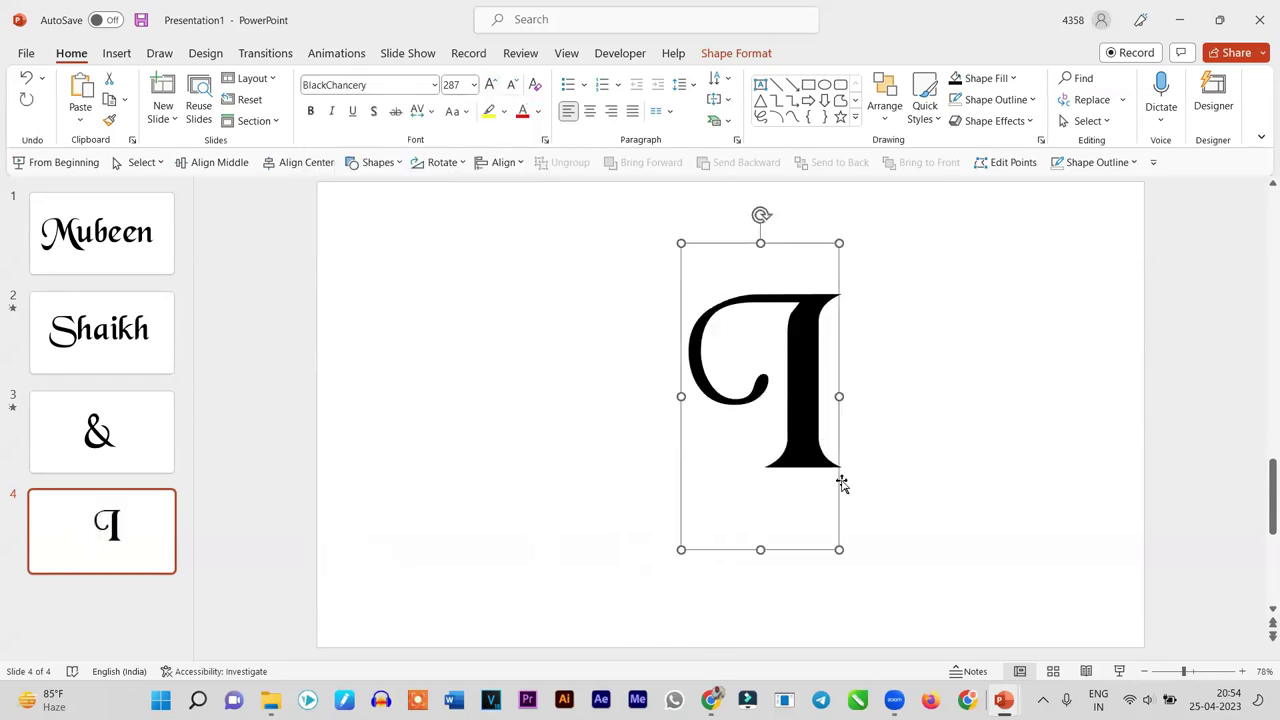
pyautogui.click(751, 486)
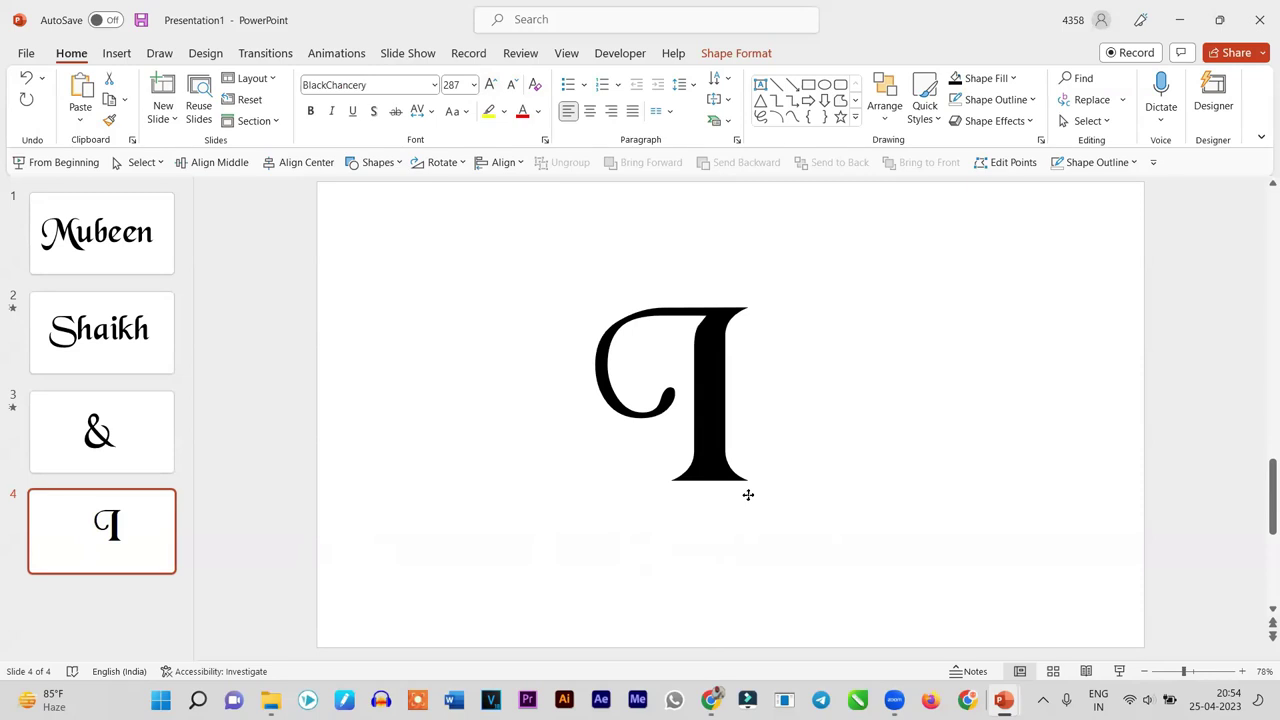
pyautogui.click(740, 490)
# - Duplicate slide 4 as slide 5 and change its letter to a capital N, centred
pyautogui.rightClick(146, 524)
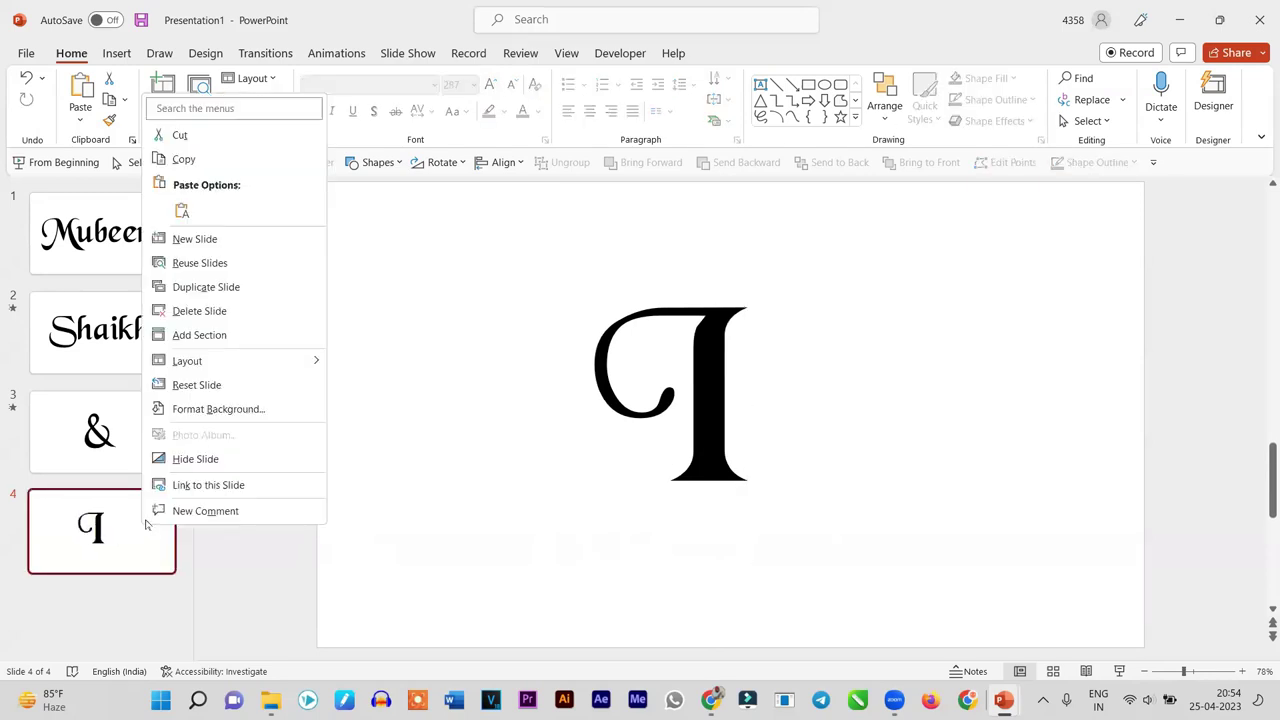
pyautogui.click(203, 285)
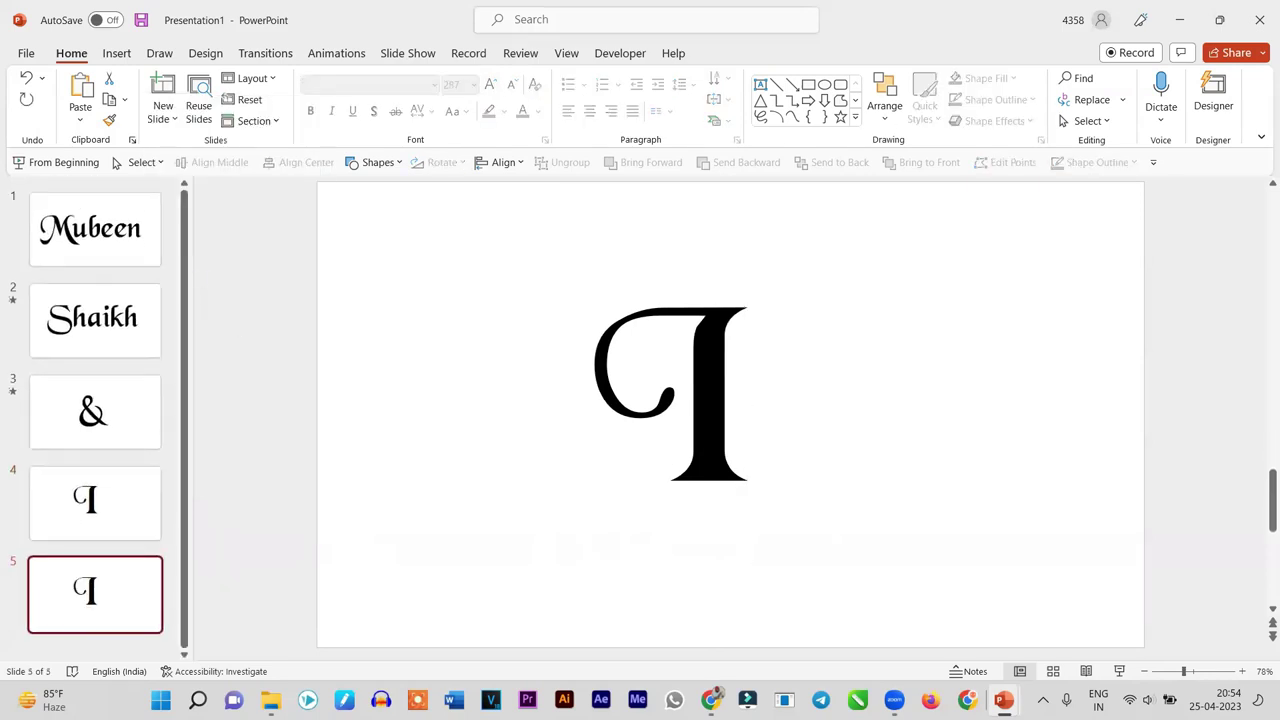
pyautogui.doubleClick(751, 407)
pyautogui.write('n')
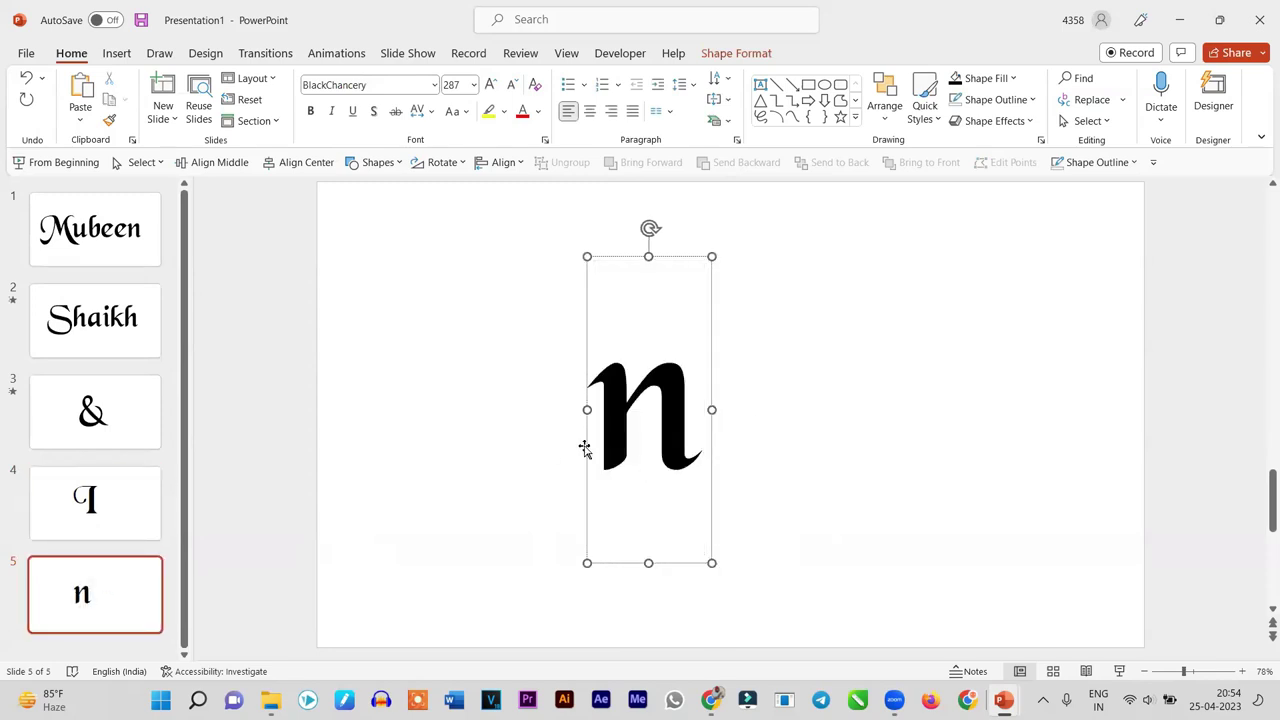
pyautogui.moveTo(585, 449); pyautogui.dragTo(628, 449)
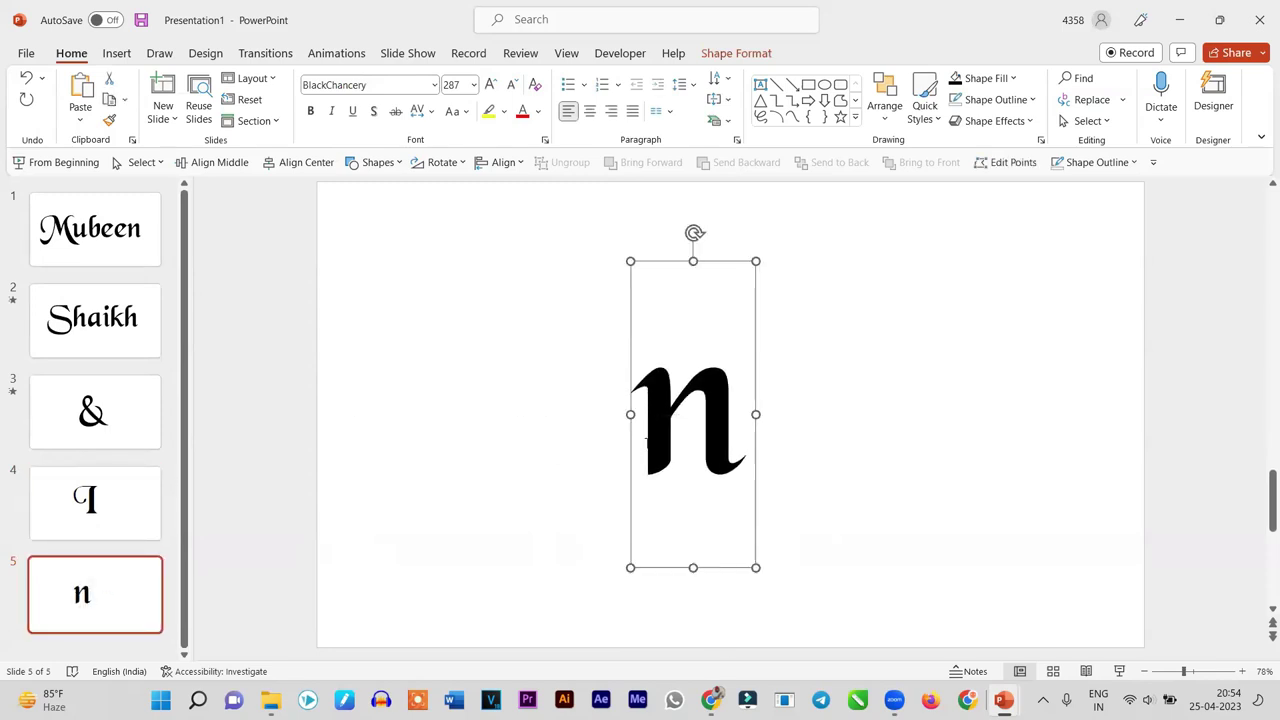
pyautogui.hotkey('ctrl', 'v')
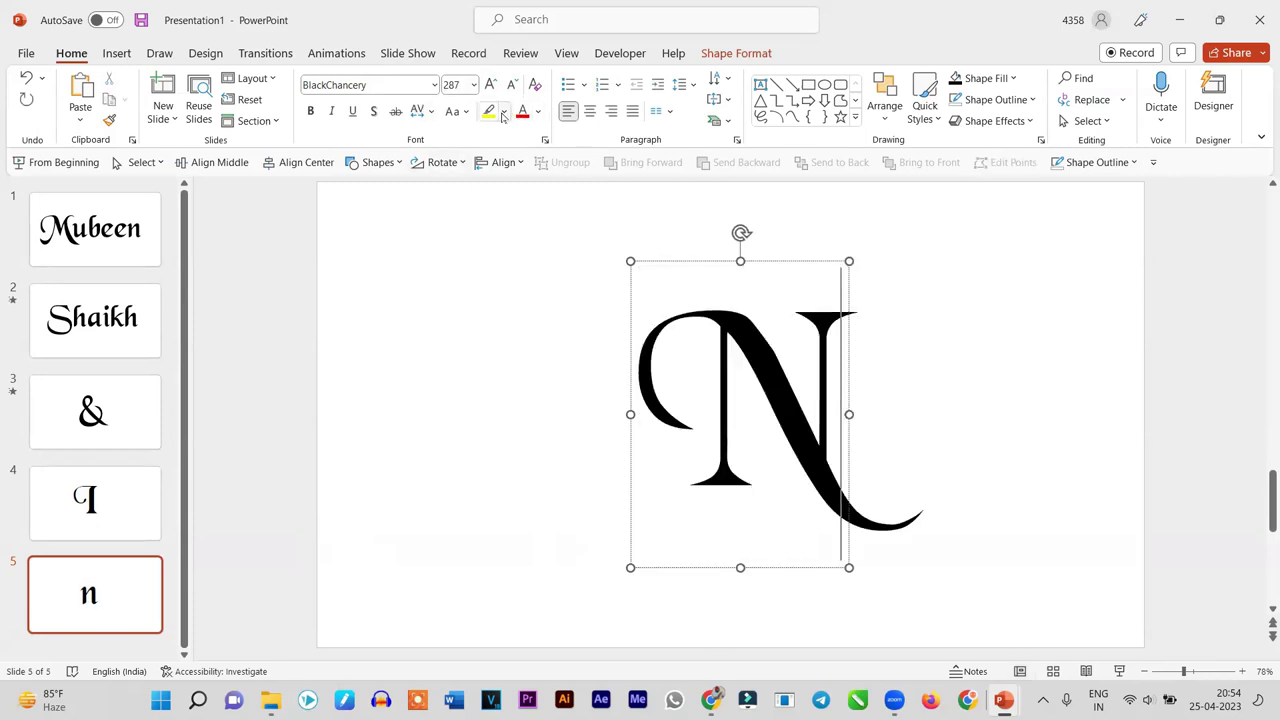
pyautogui.moveTo(668, 259); pyautogui.dragTo(621, 273)
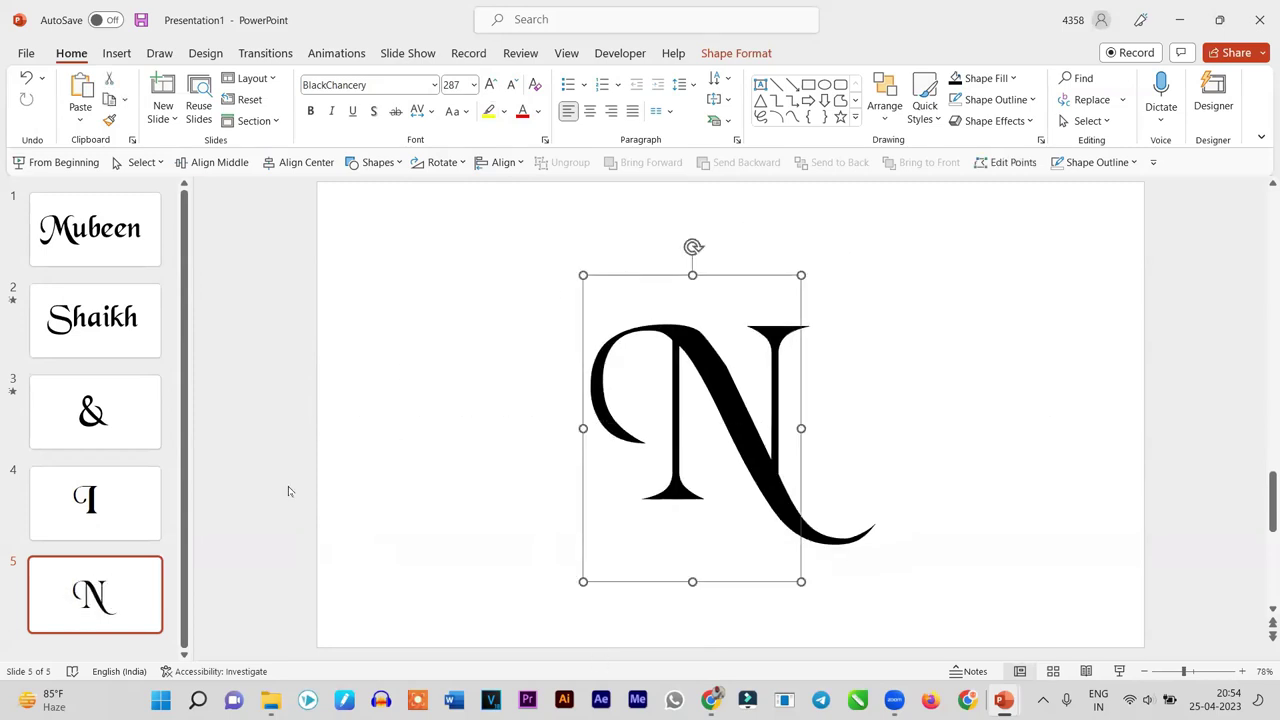
# - Duplicate slide 5 as slide 6 and replace the N with 4
pyautogui.rightClick(84, 598)
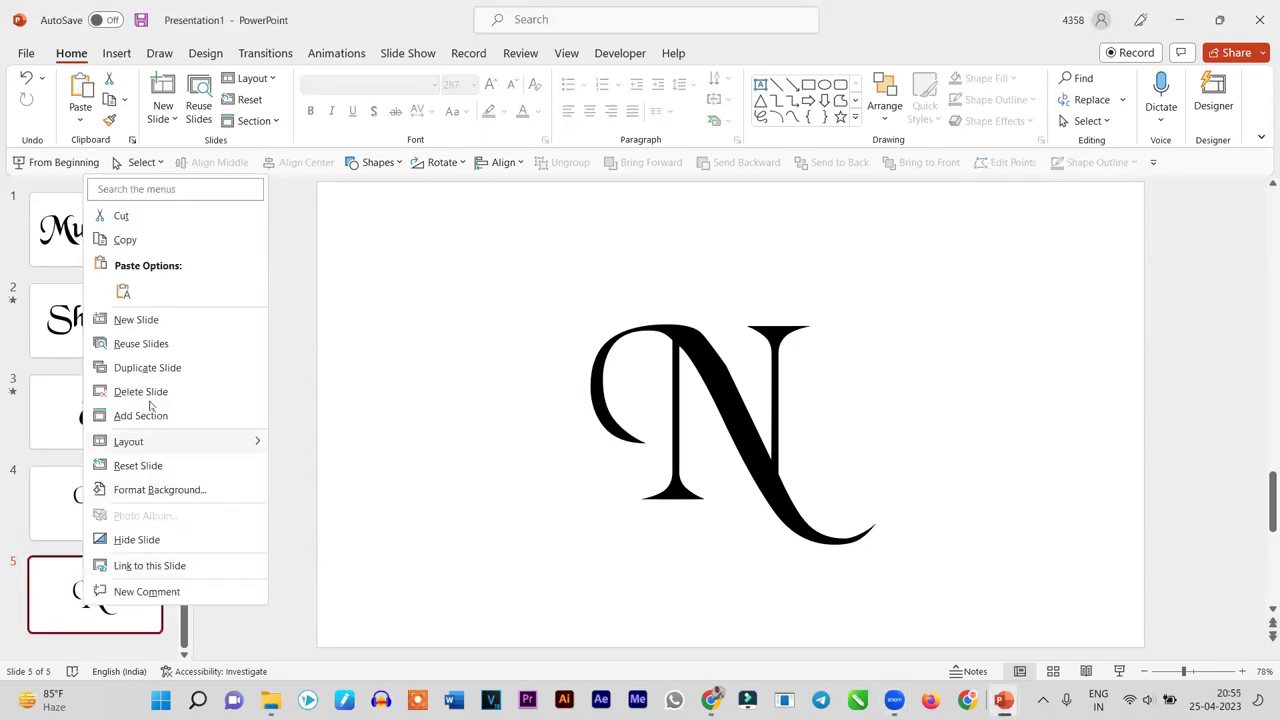
pyautogui.click(158, 368)
pyautogui.doubleClick(612, 410)
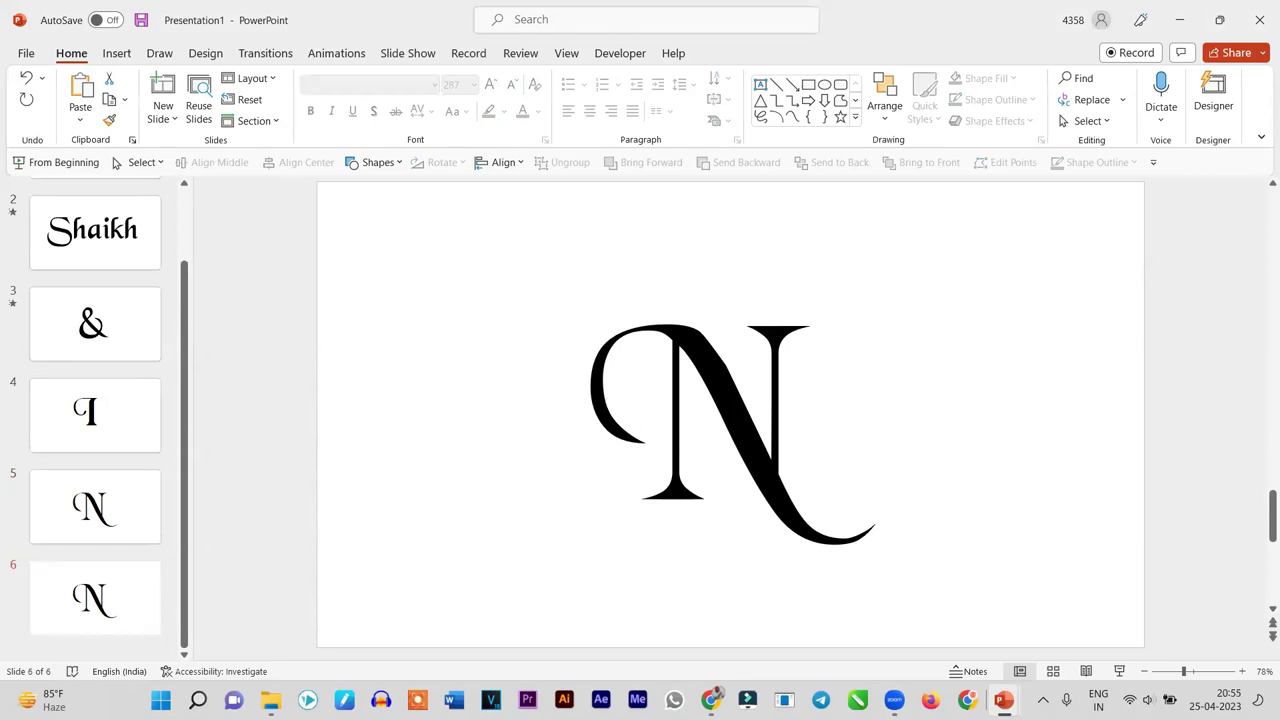
pyautogui.write('4')
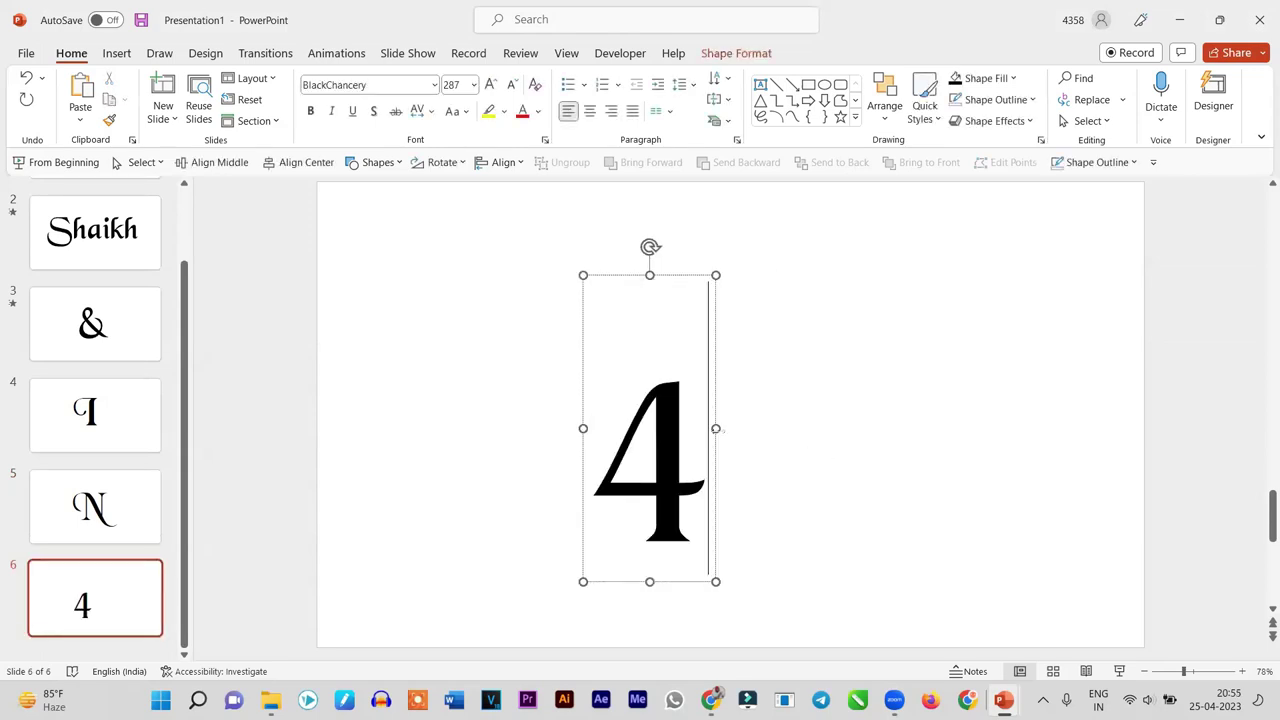
pyautogui.moveTo(714, 400); pyautogui.dragTo(788, 369)
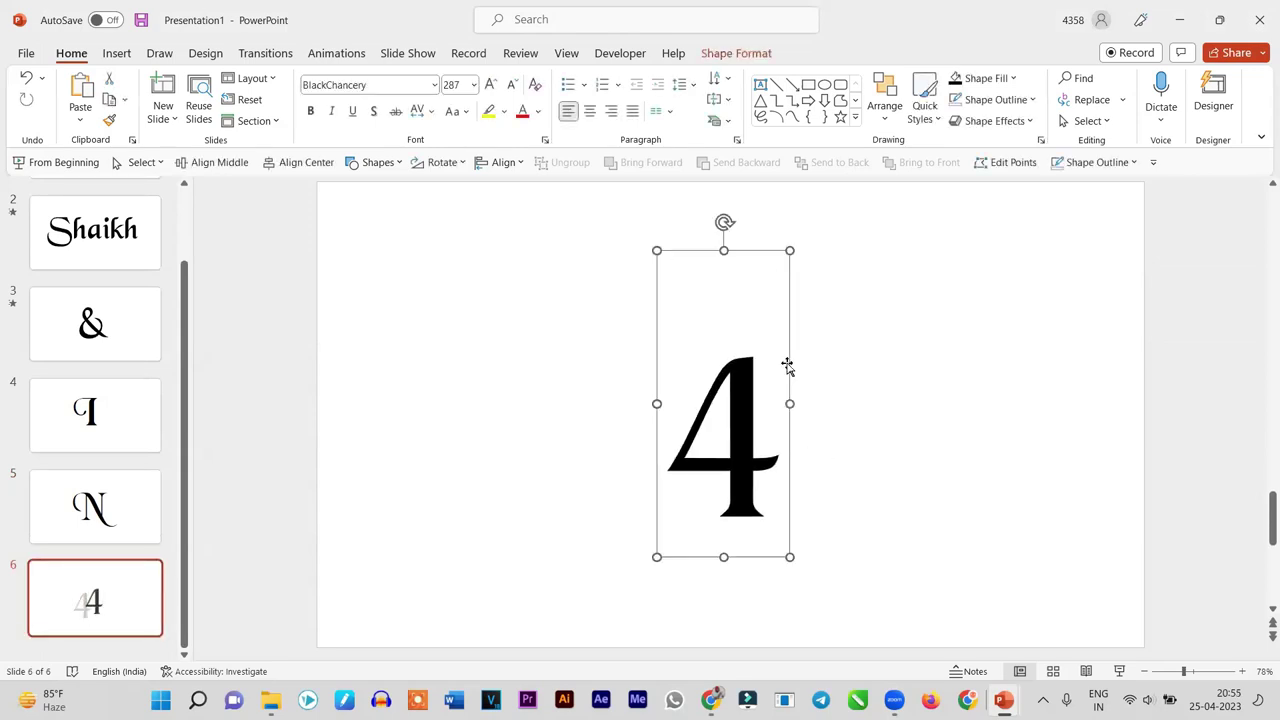
# - Duplicate slides to create slide 7 with a centred E and slide 8 with P
pyautogui.rightClick(90, 608)
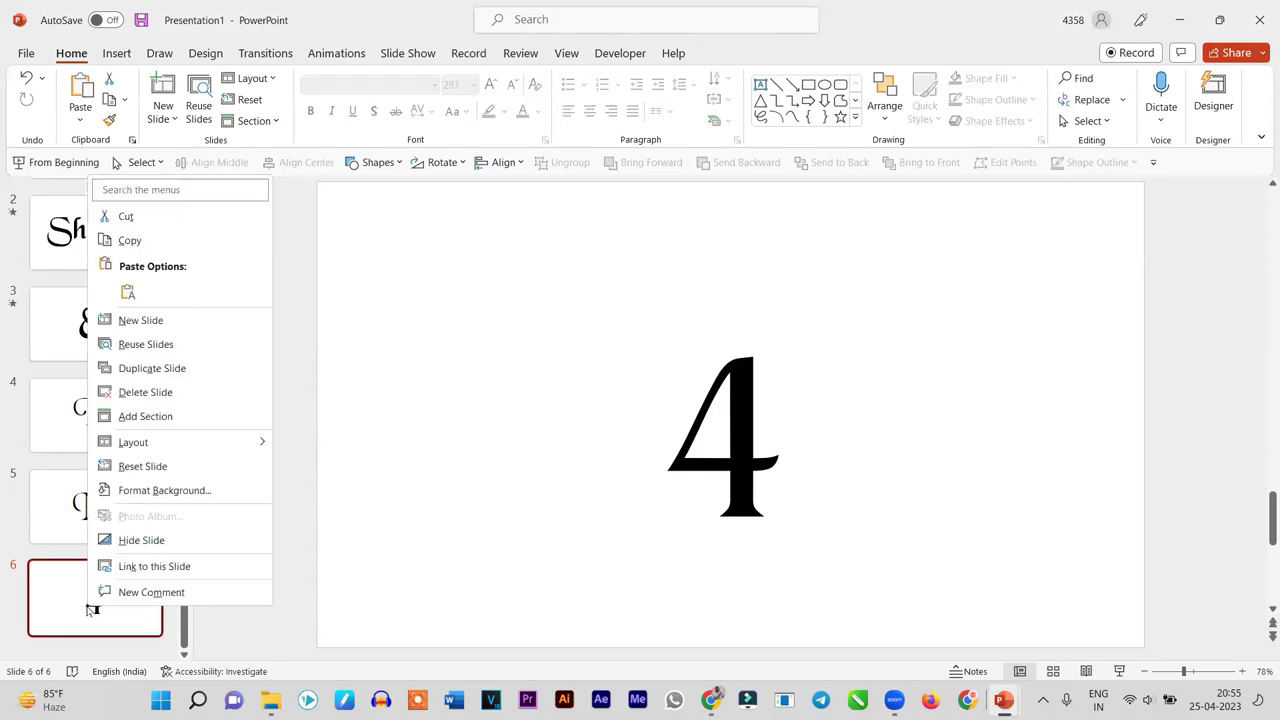
pyautogui.click(143, 370)
pyautogui.doubleClick(802, 458)
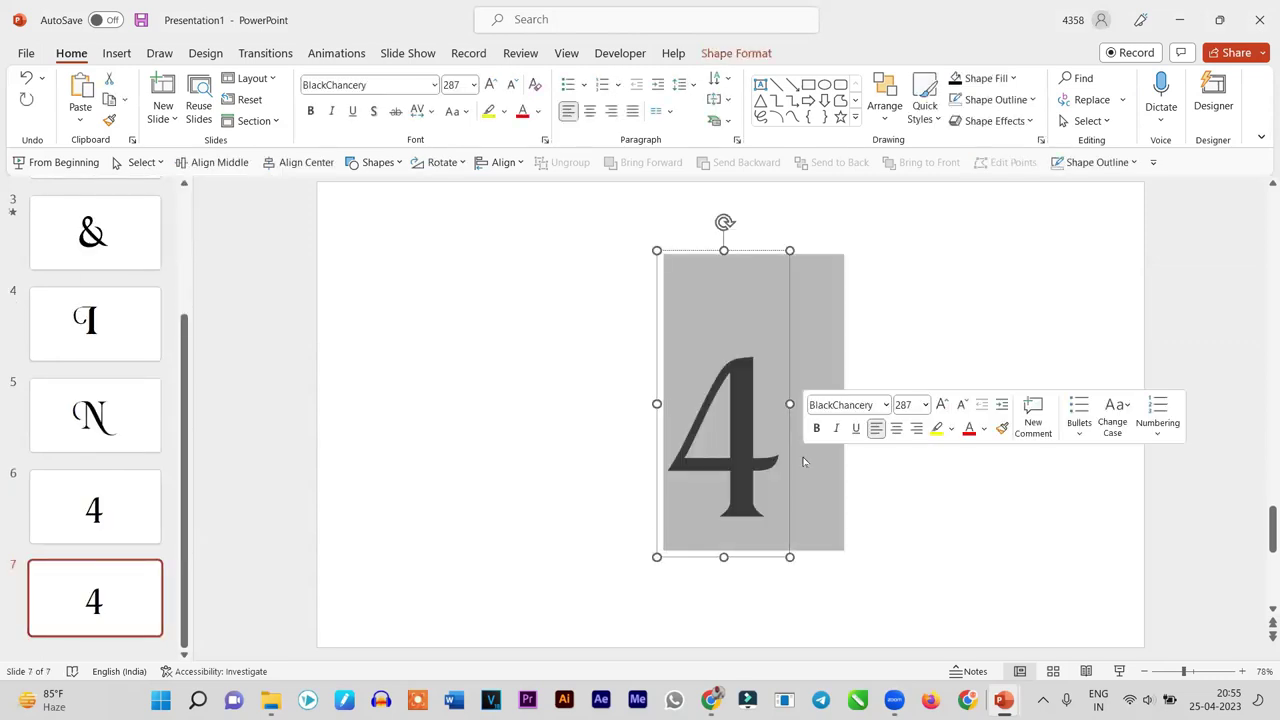
pyautogui.write('e')
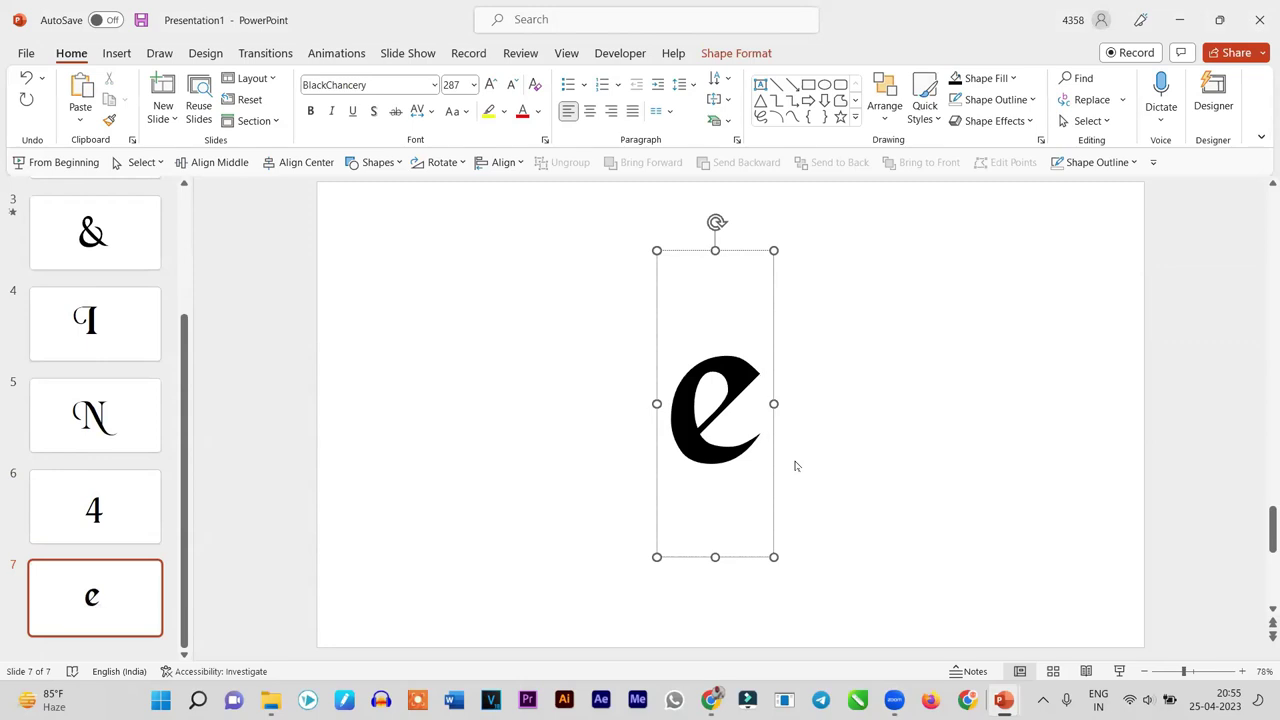
pyautogui.write('E')
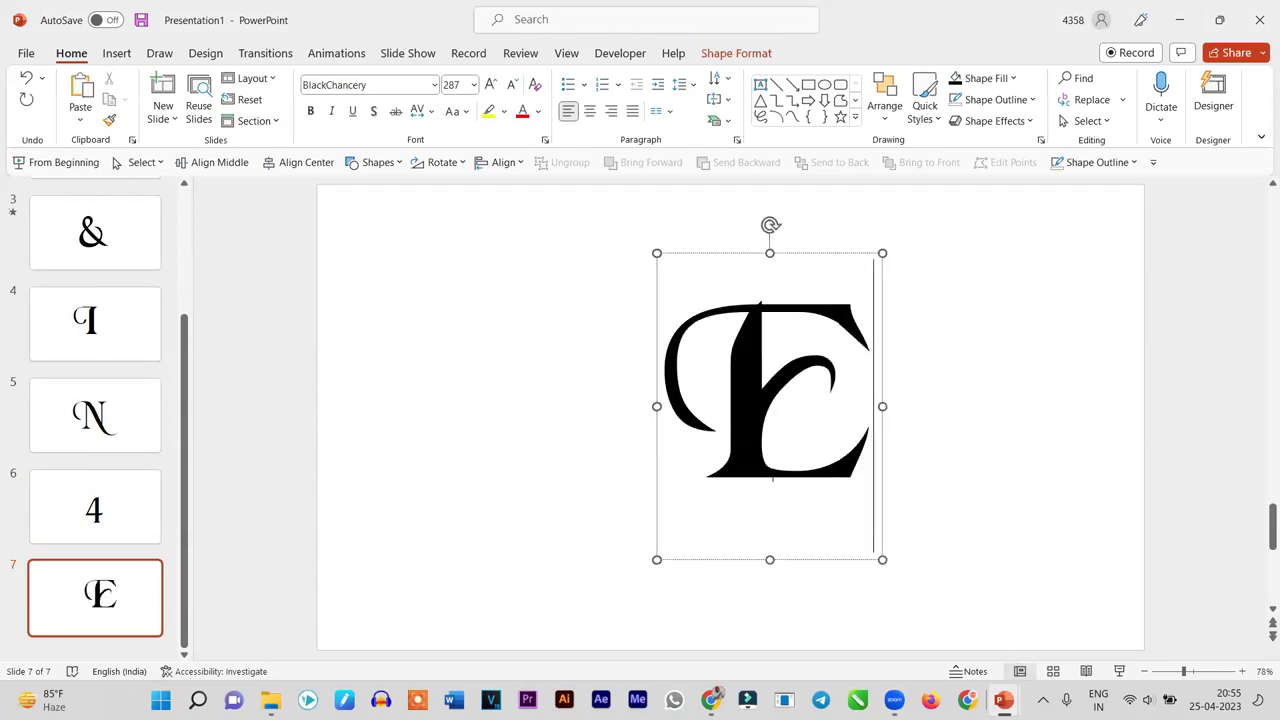
pyautogui.moveTo(881, 484); pyautogui.dragTo(841, 505)
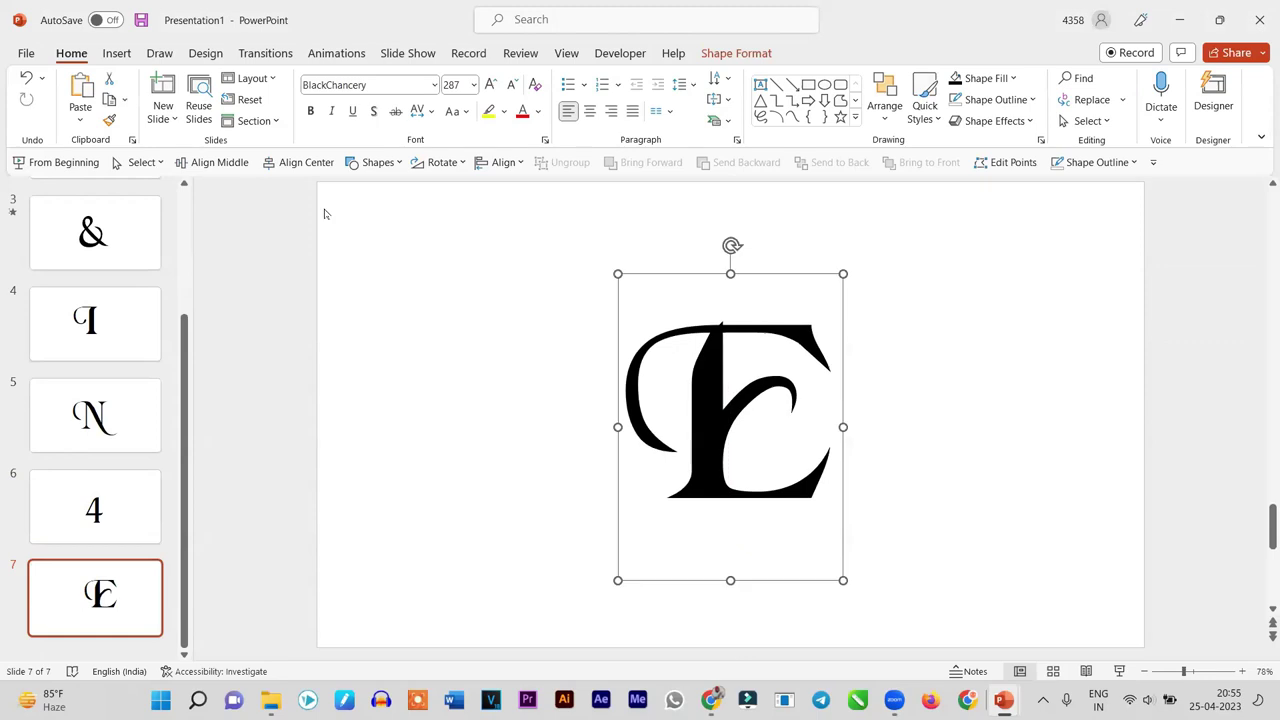
pyautogui.click(295, 165)
pyautogui.rightClick(69, 609)
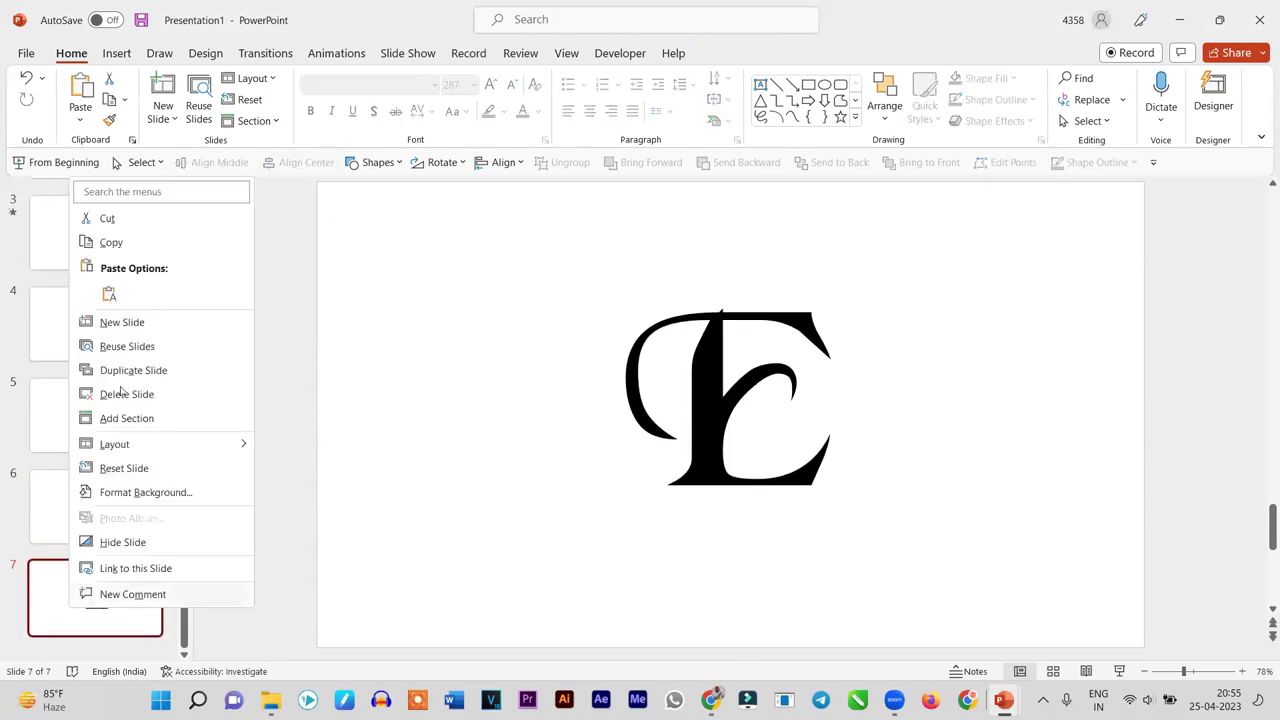
pyautogui.click(136, 370)
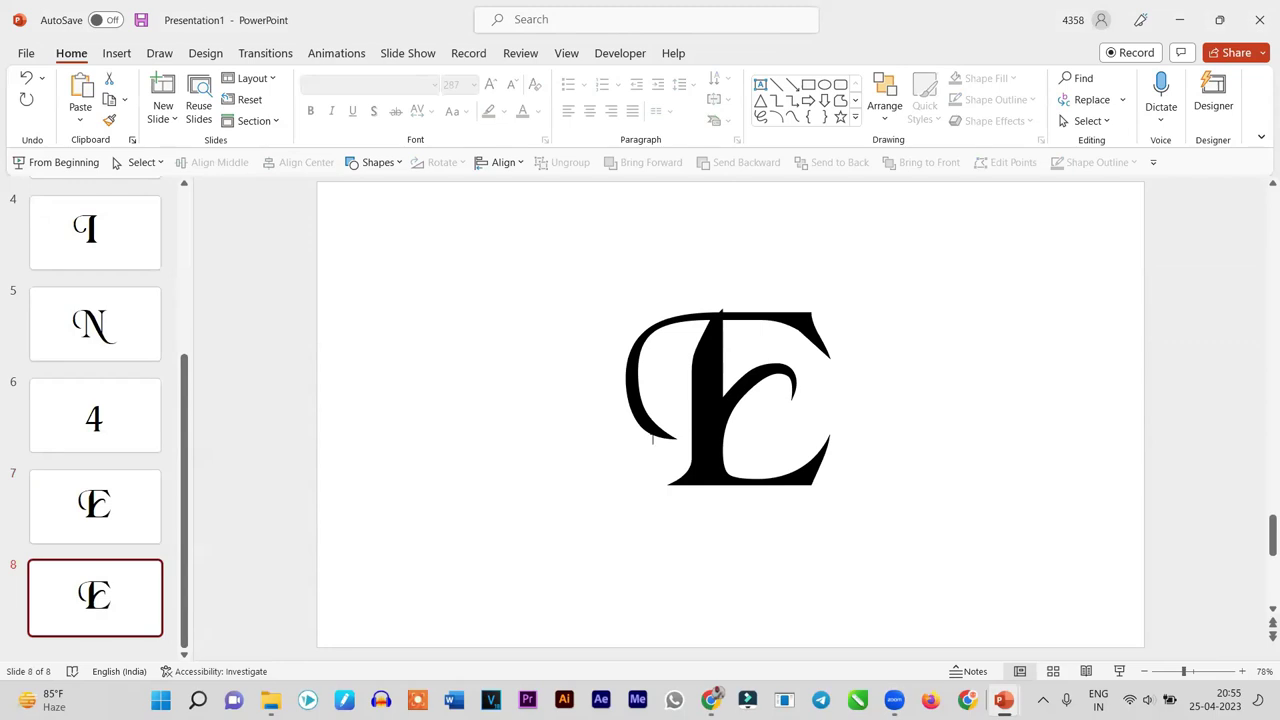
pyautogui.click(639, 395)
pyautogui.write('P')
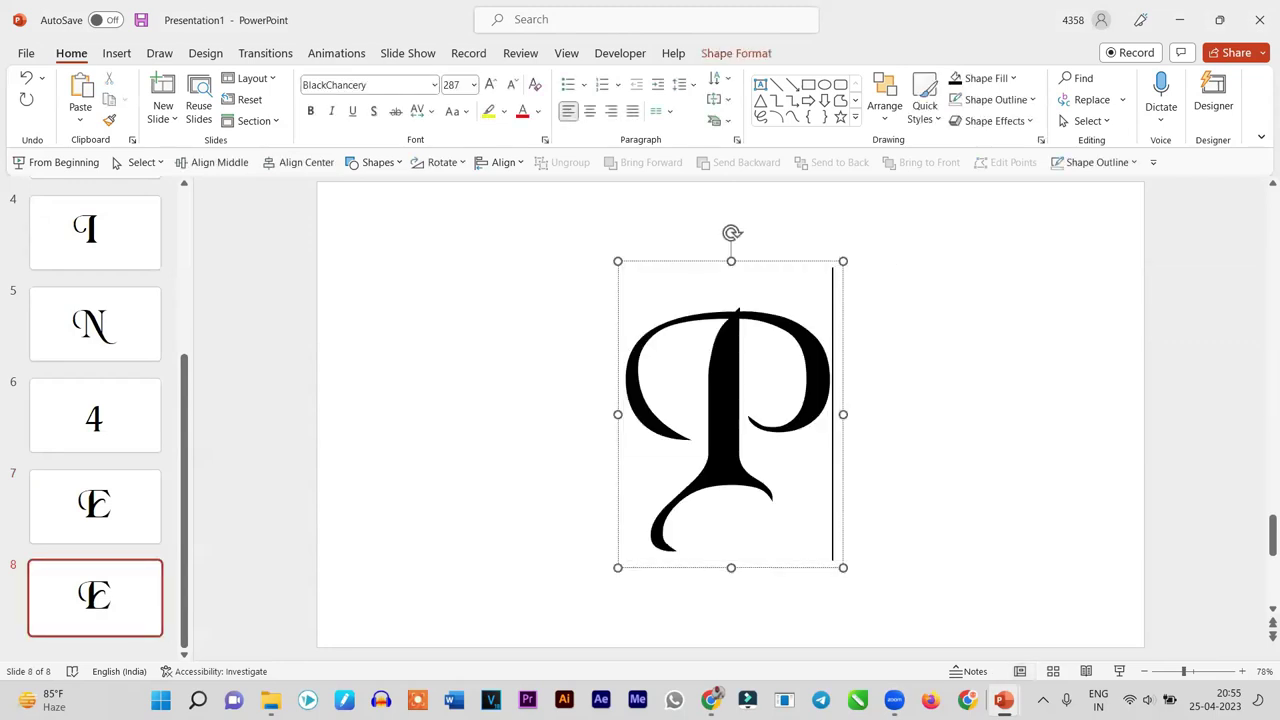
# - Duplicate slides to create slide 9 with R and slide 10 with D, each centred
pyautogui.rightClick(77, 613)
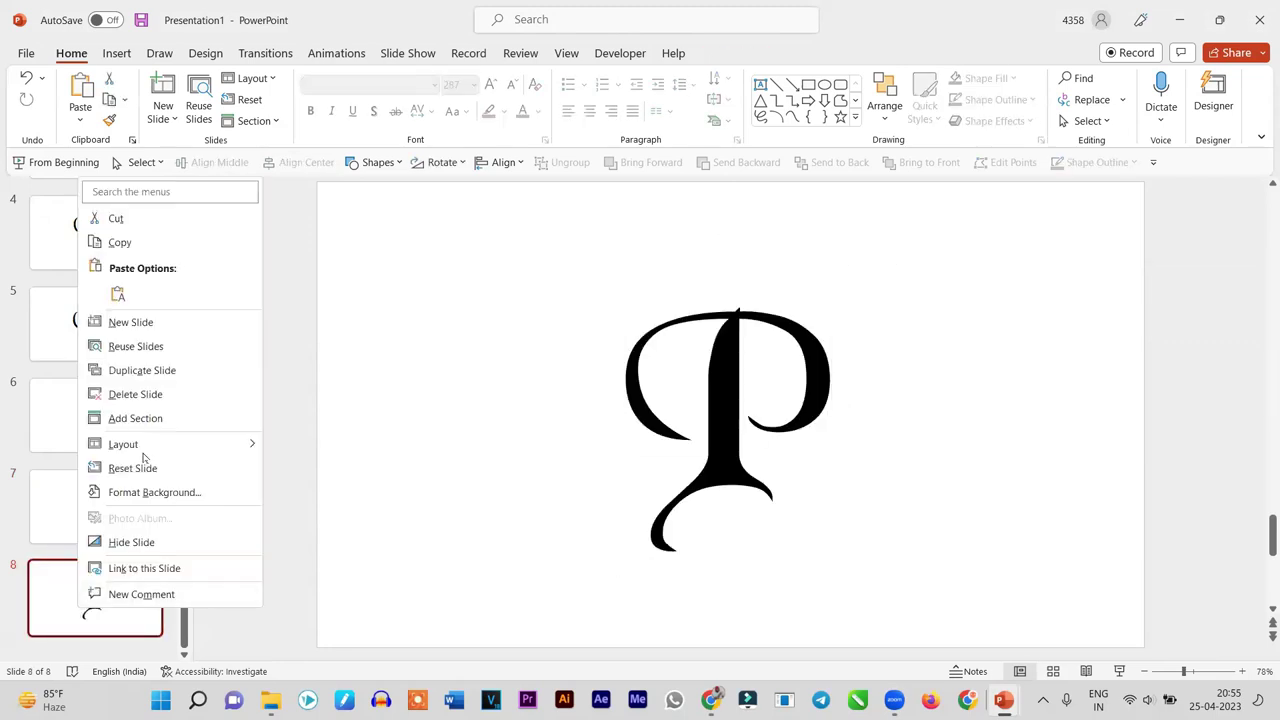
pyautogui.click(160, 371)
pyautogui.doubleClick(793, 423)
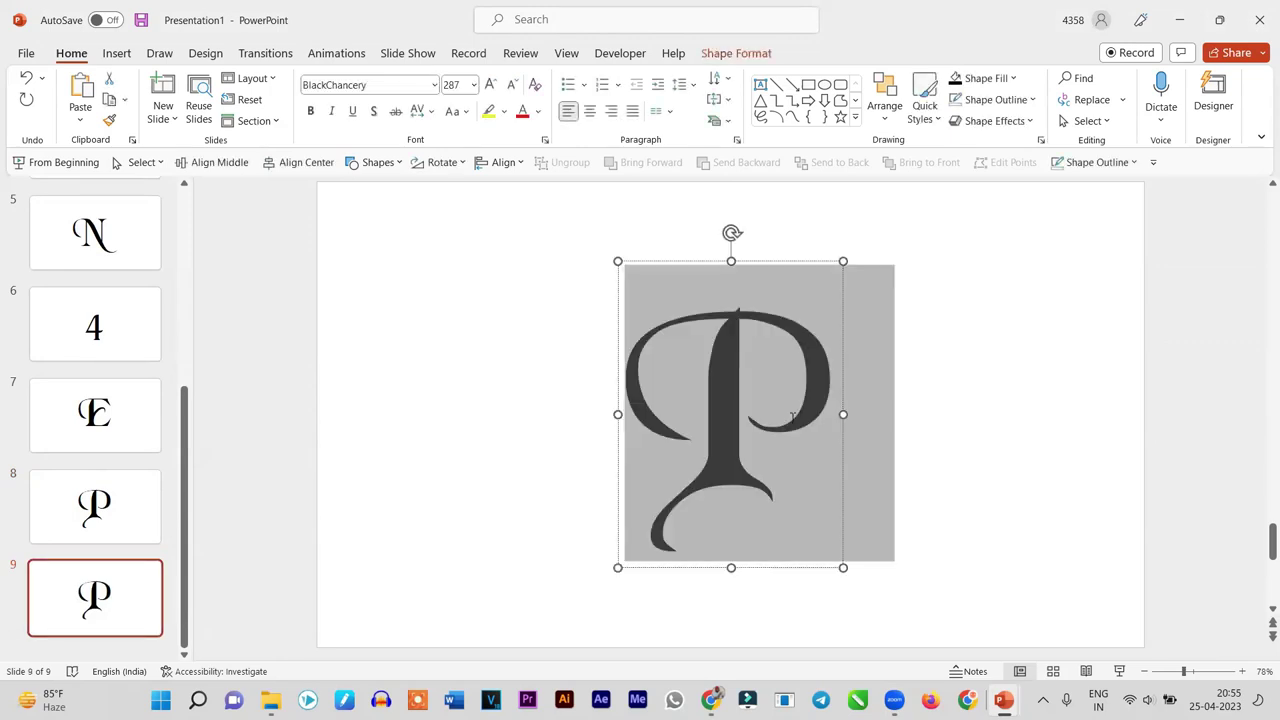
pyautogui.write('R')
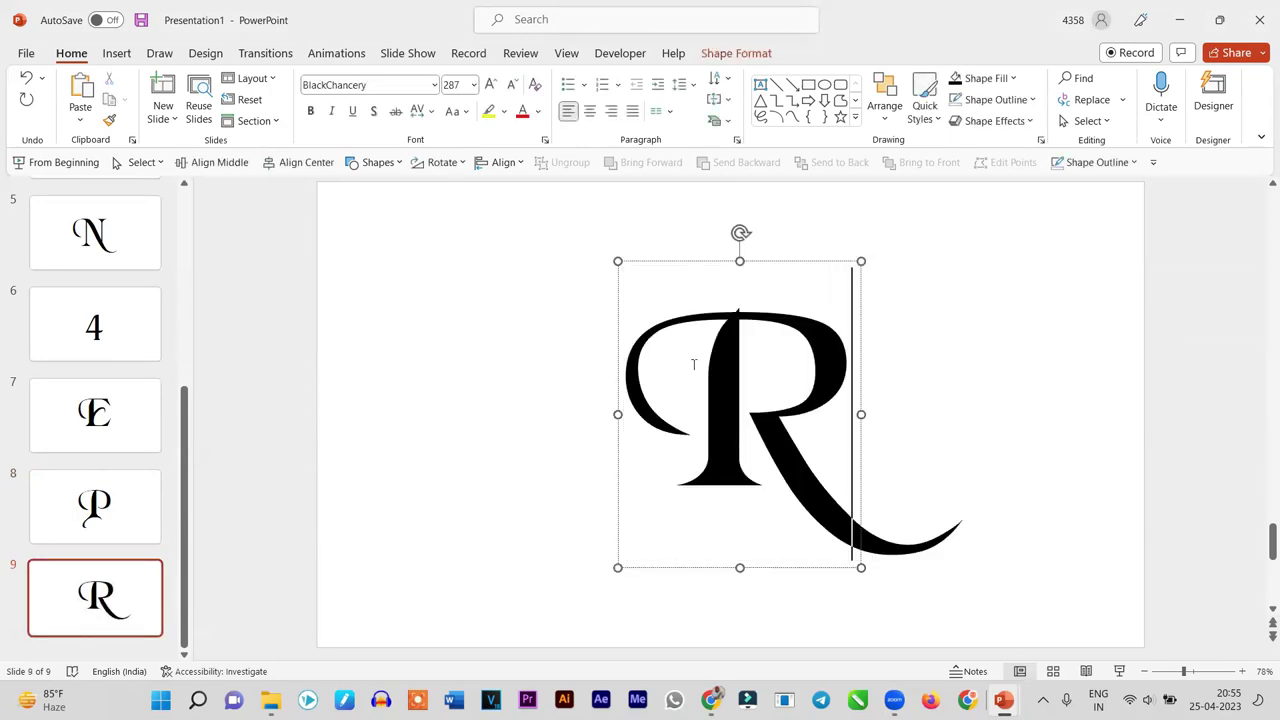
pyautogui.moveTo(860, 444); pyautogui.dragTo(853, 444)
pyautogui.rightClick(96, 597)
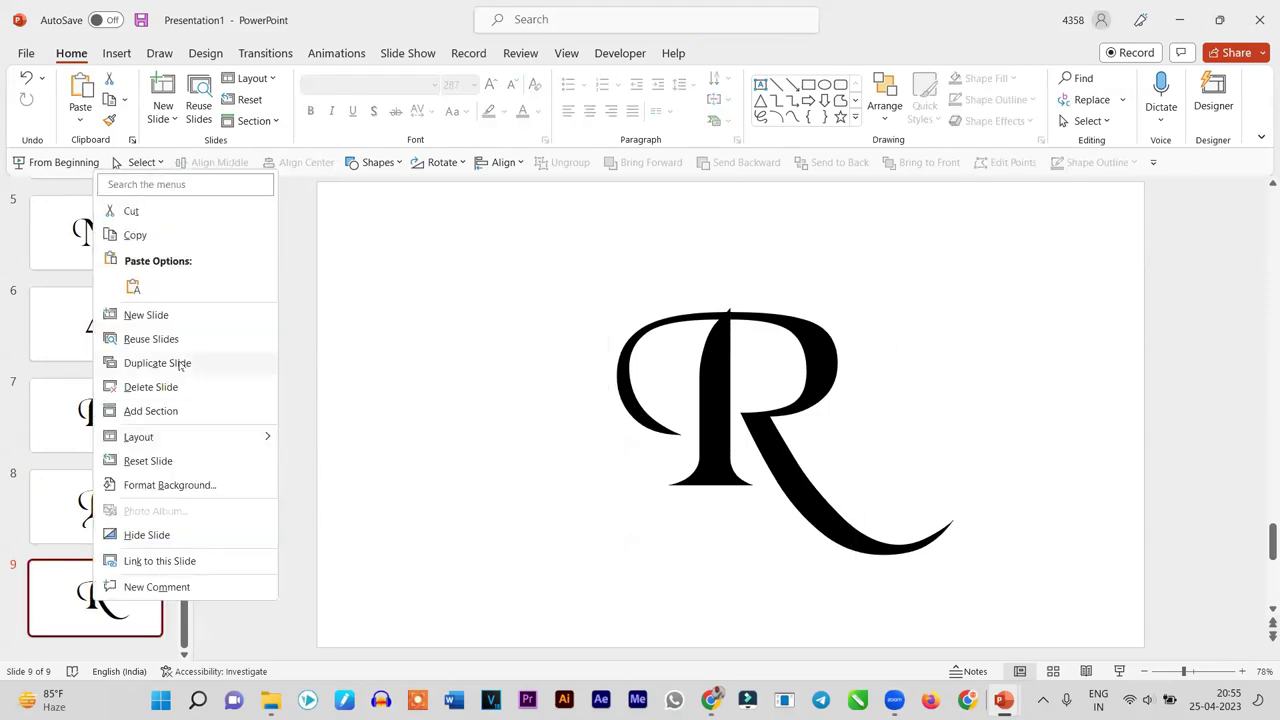
pyautogui.click(180, 365)
pyautogui.doubleClick(878, 421)
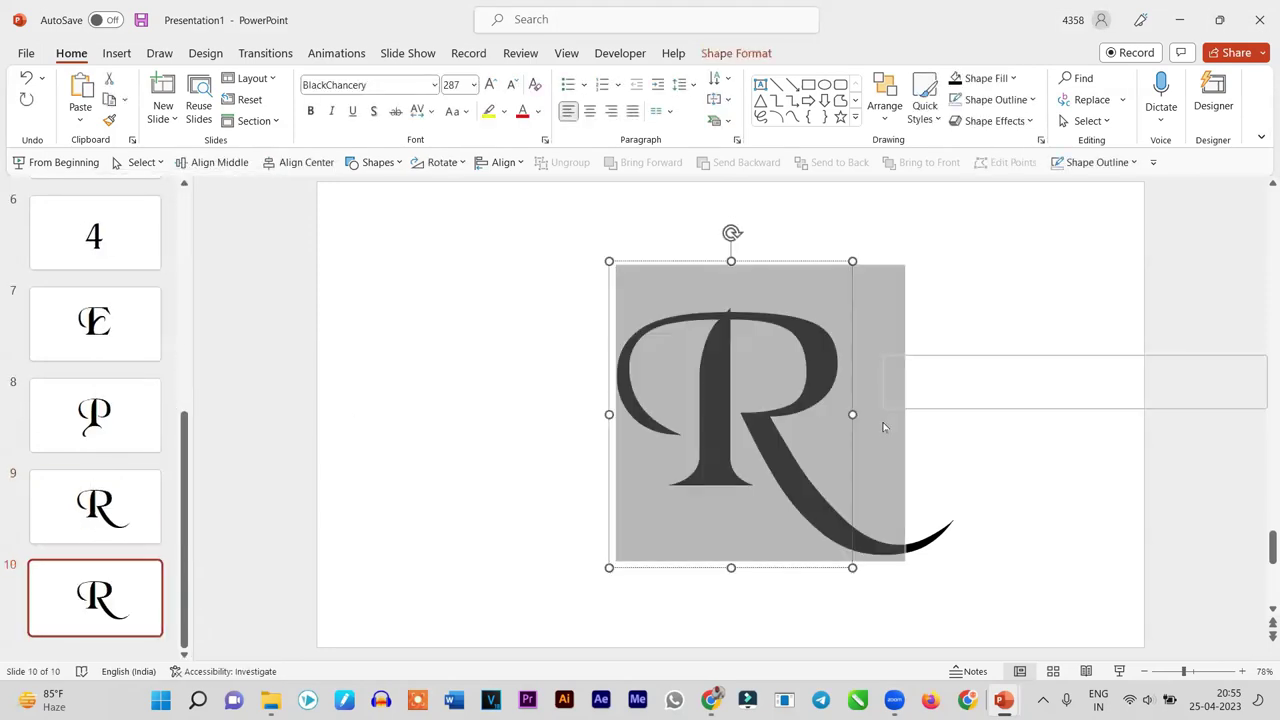
pyautogui.write('D')
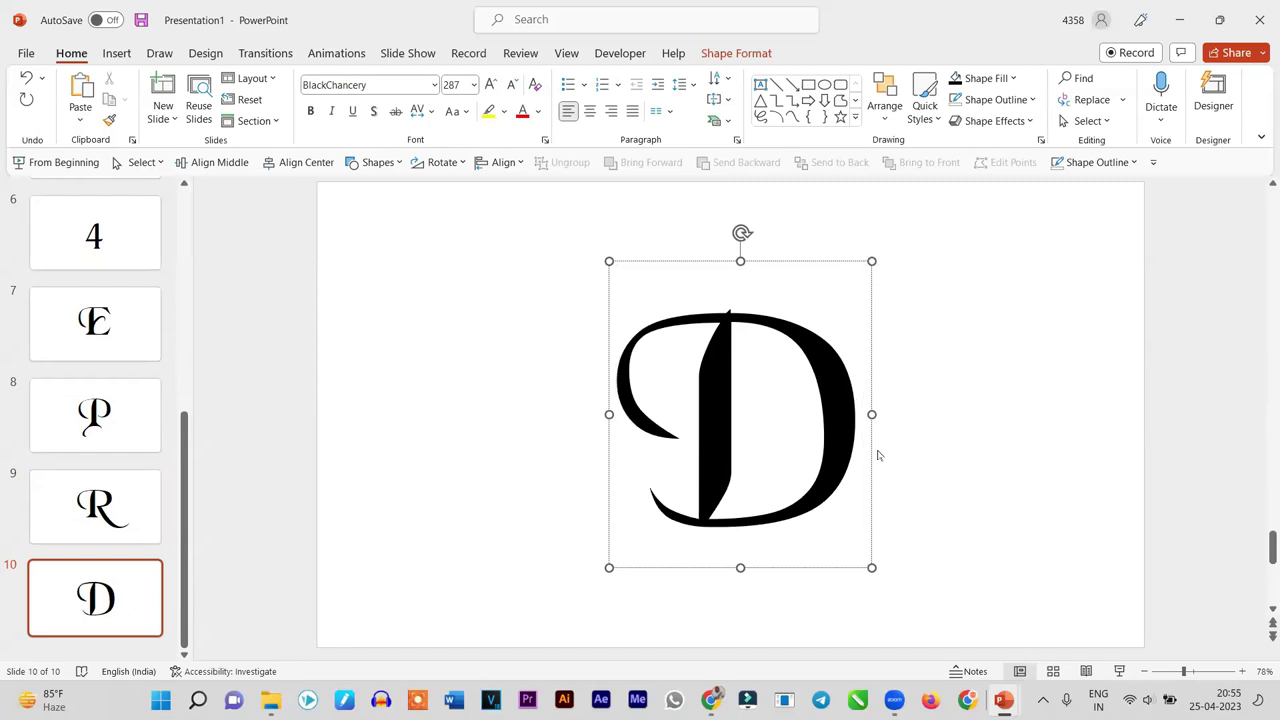
pyautogui.moveTo(871, 457); pyautogui.dragTo(861, 452)
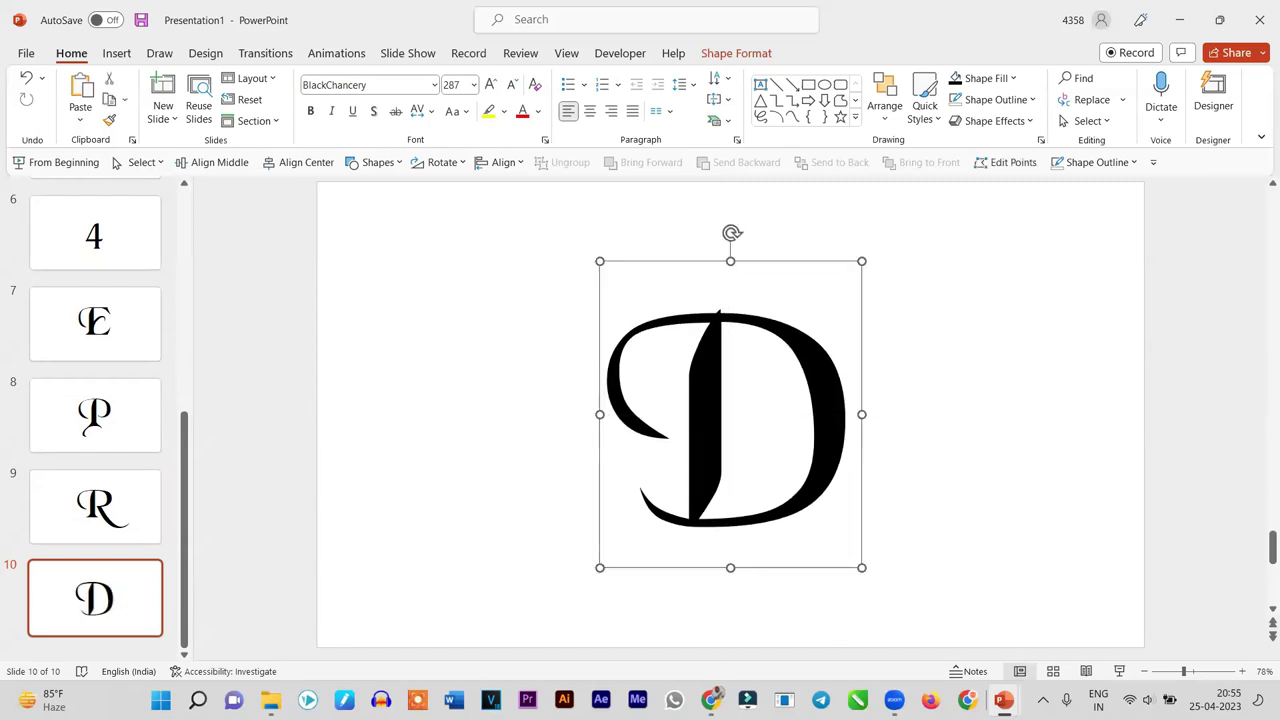
# - Select the letter text boxes on the R, D, P and E slides in turn
pyautogui.click(88, 511)
pyautogui.click(610, 412)
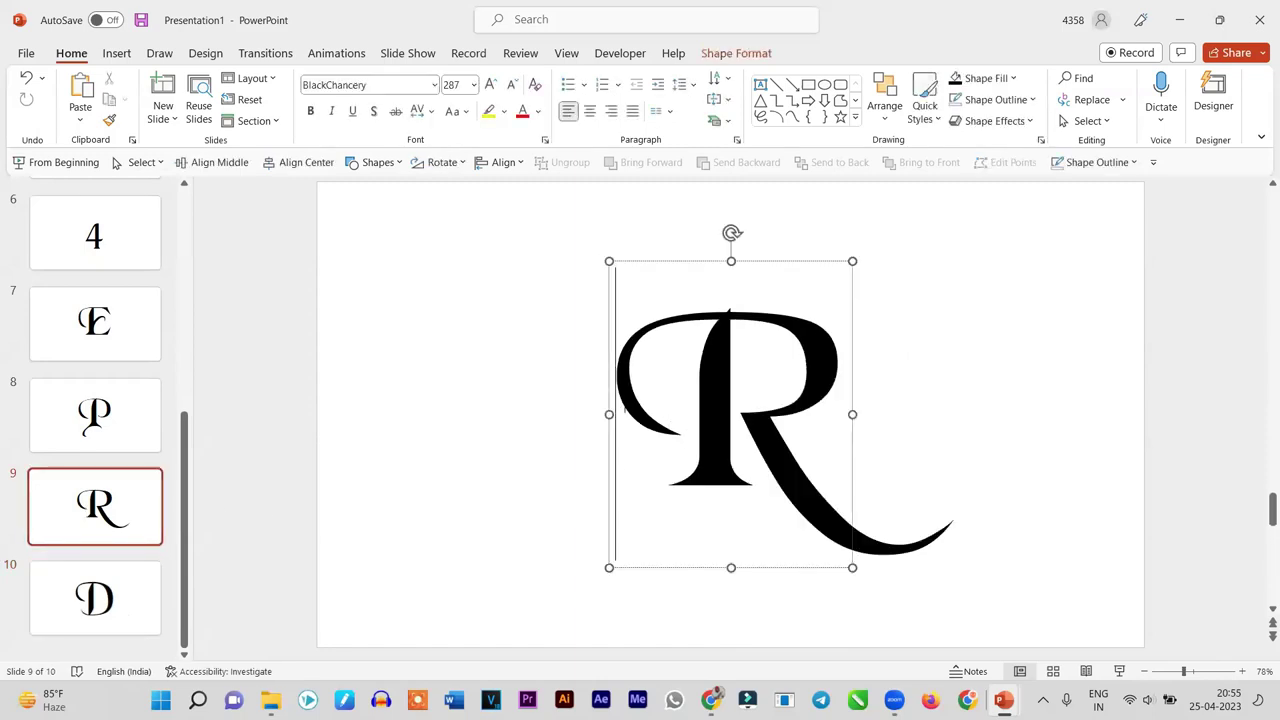
pyautogui.click(608, 406)
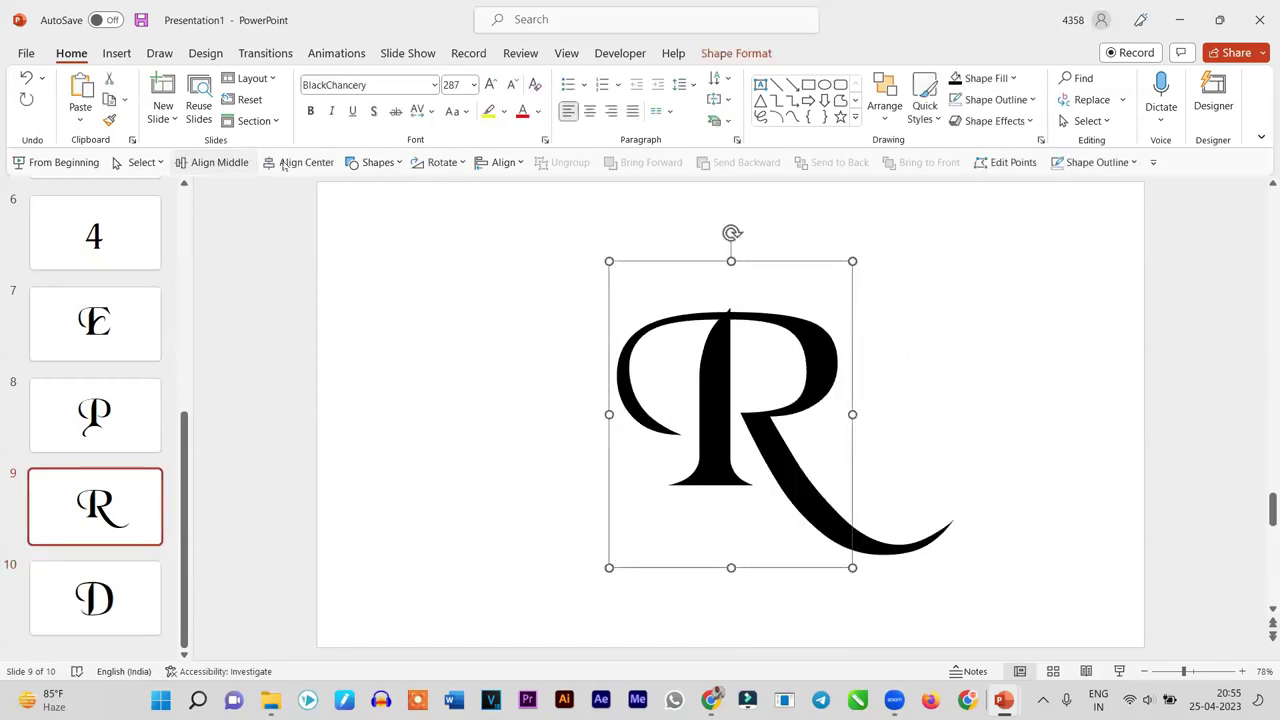
pyautogui.click(63, 607)
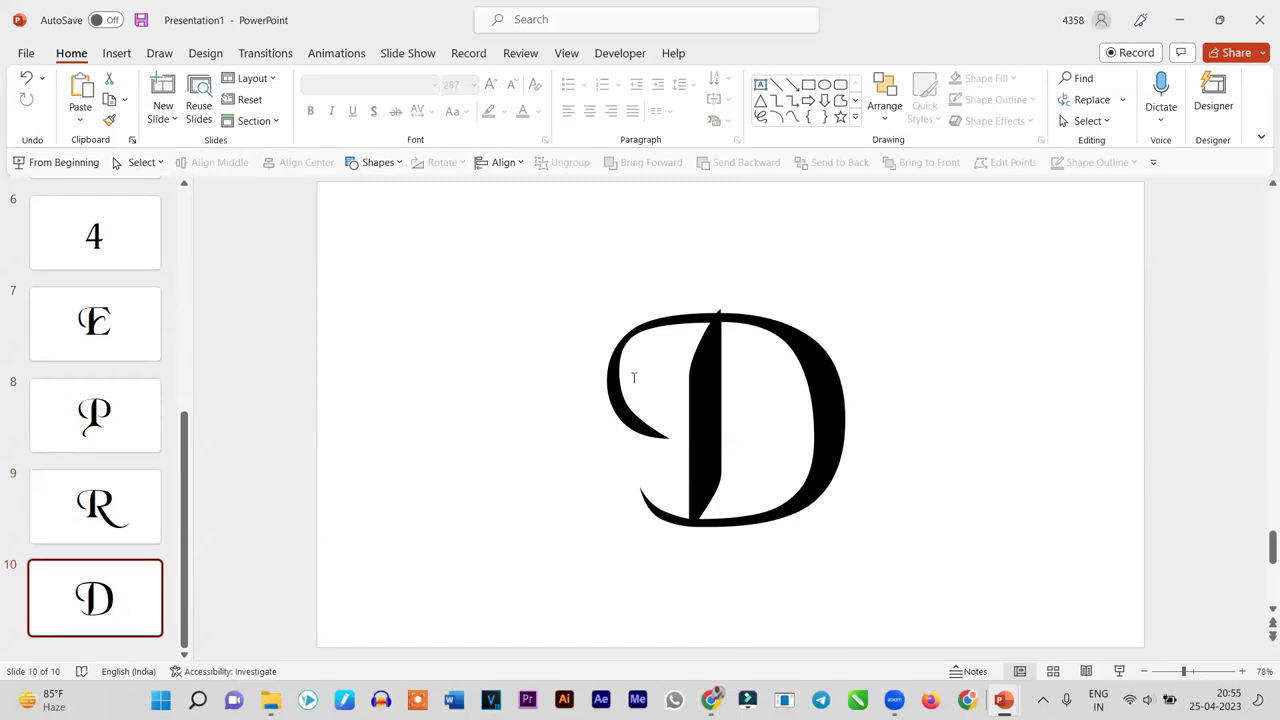
pyautogui.click(633, 377)
pyautogui.click(600, 376)
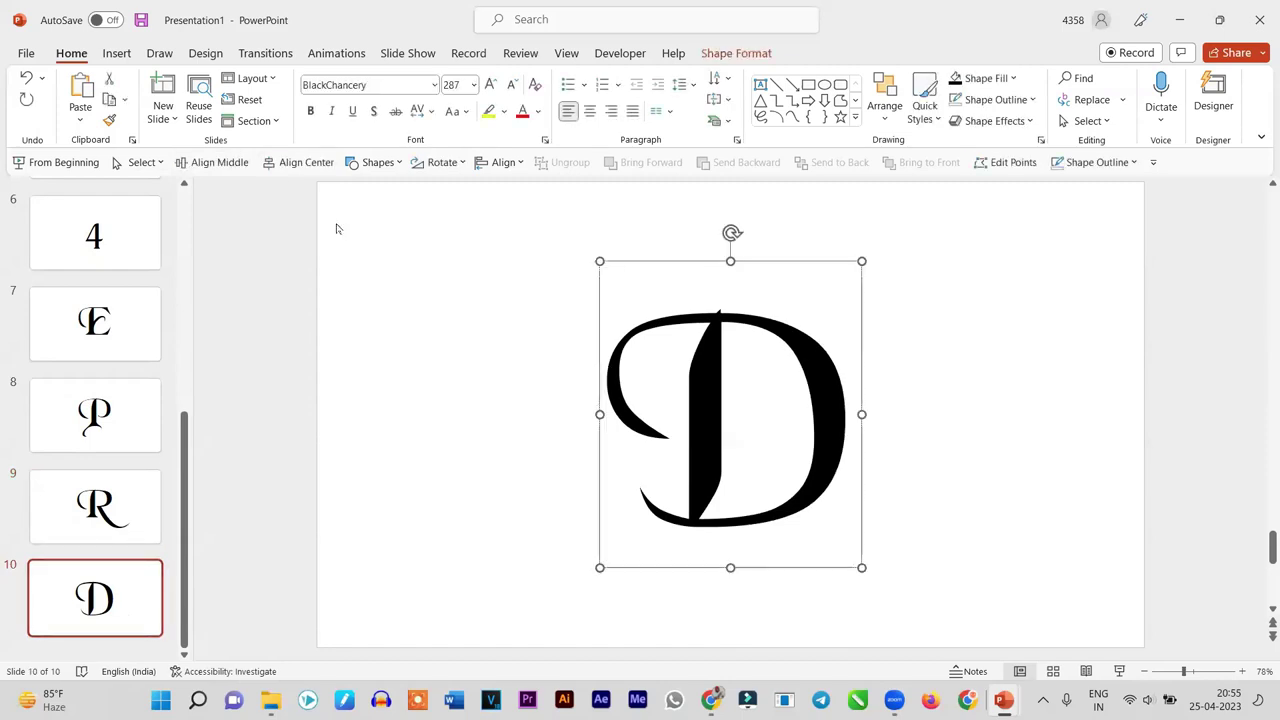
pyautogui.click(95, 415)
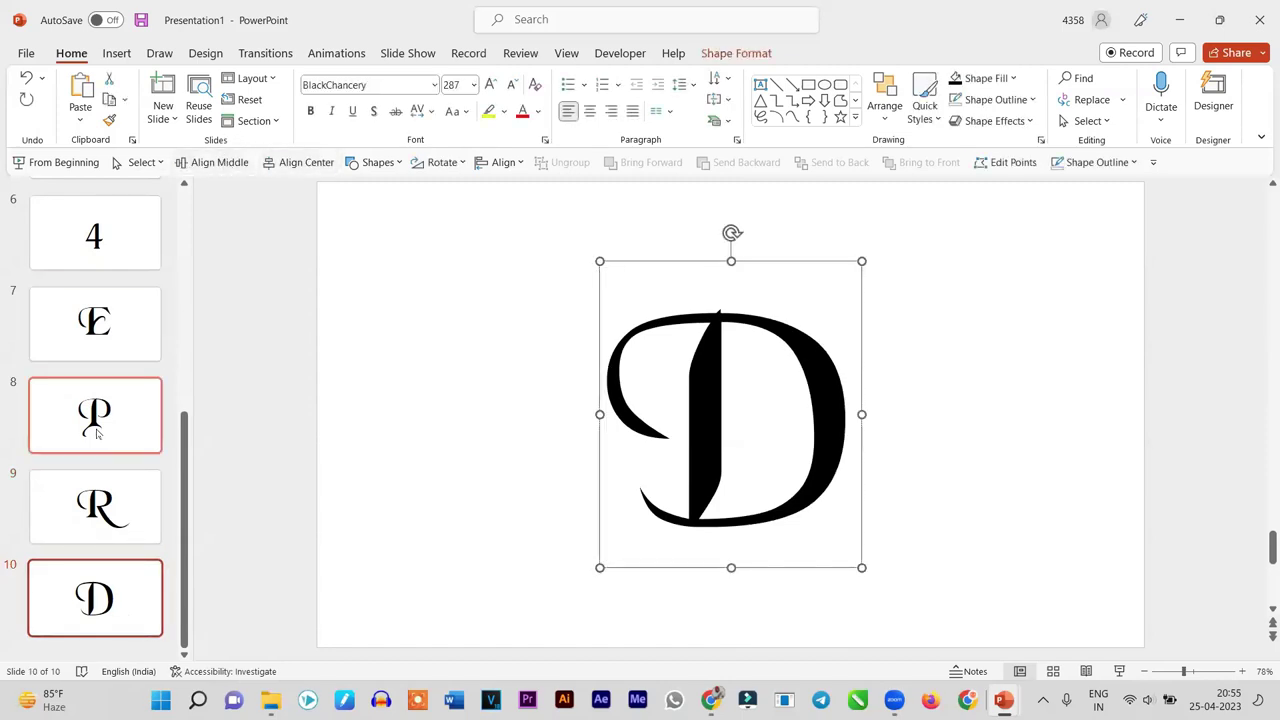
pyautogui.click(610, 440)
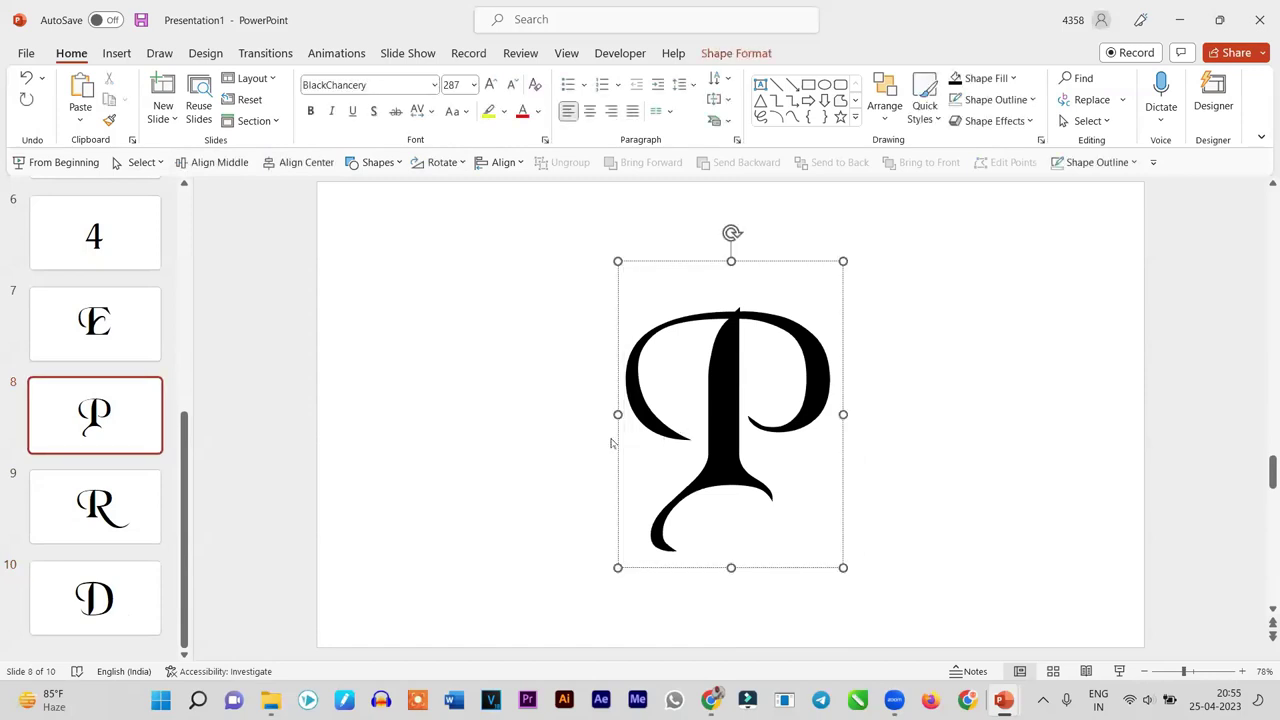
pyautogui.click(615, 444)
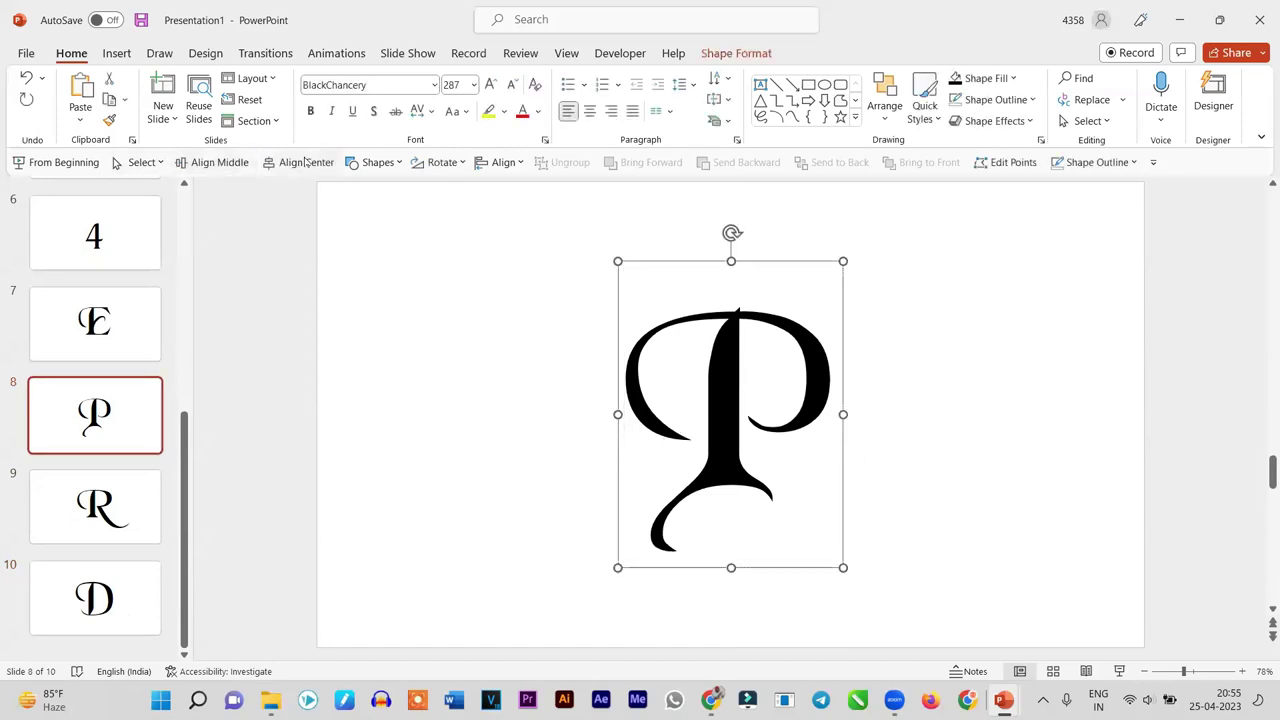
pyautogui.click(117, 311)
pyautogui.click(619, 375)
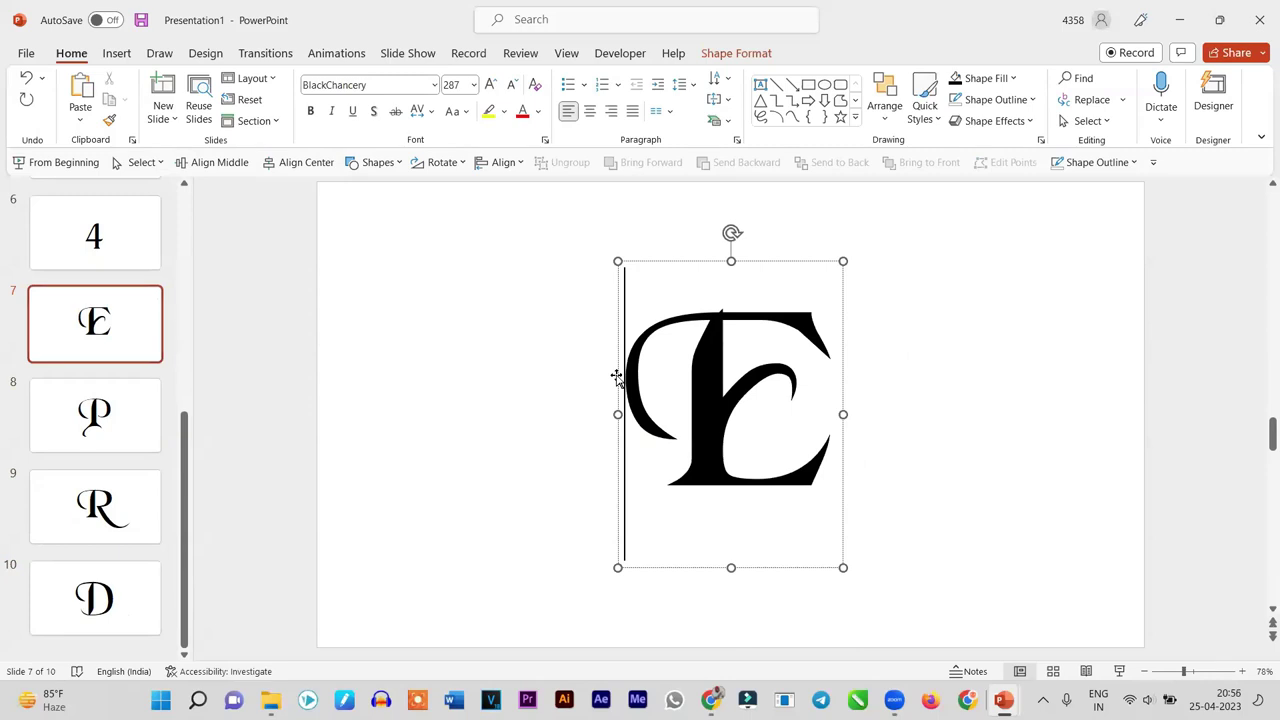
# - Centre the 4 and the N on their slides with Align Center and Align Middle
pyautogui.click(131, 246)
pyautogui.click(654, 388)
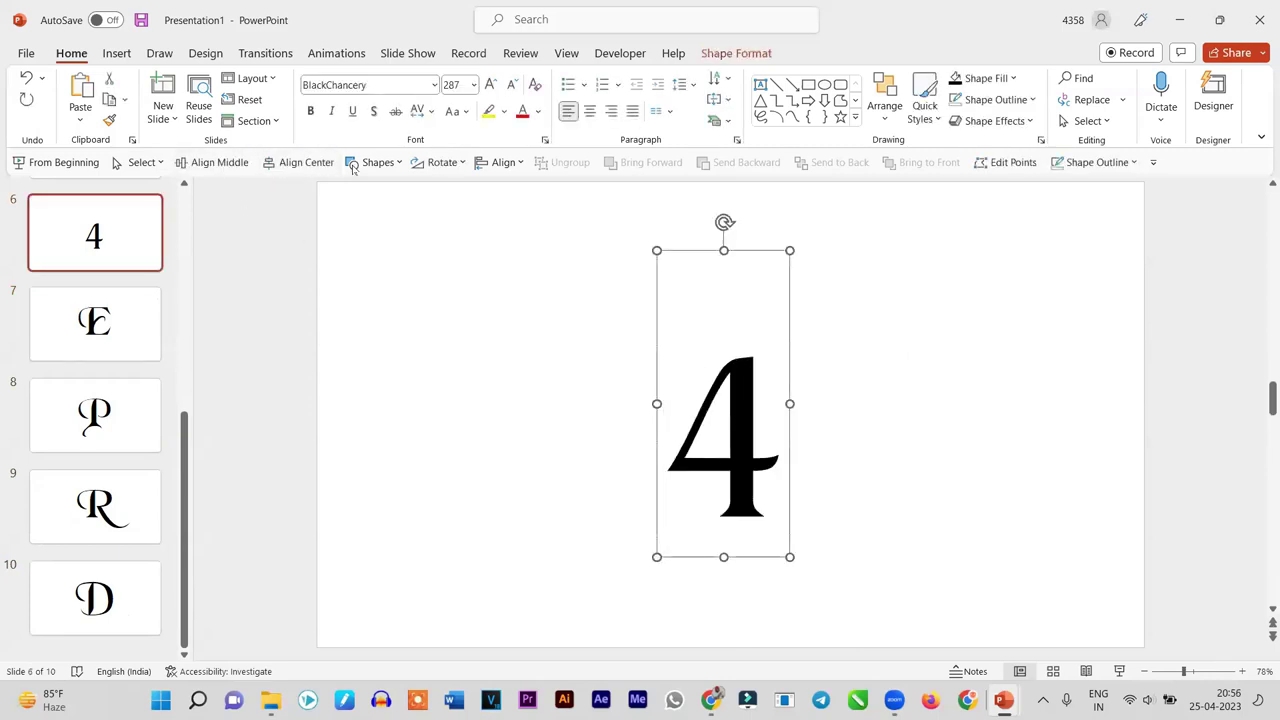
pyautogui.click(216, 166)
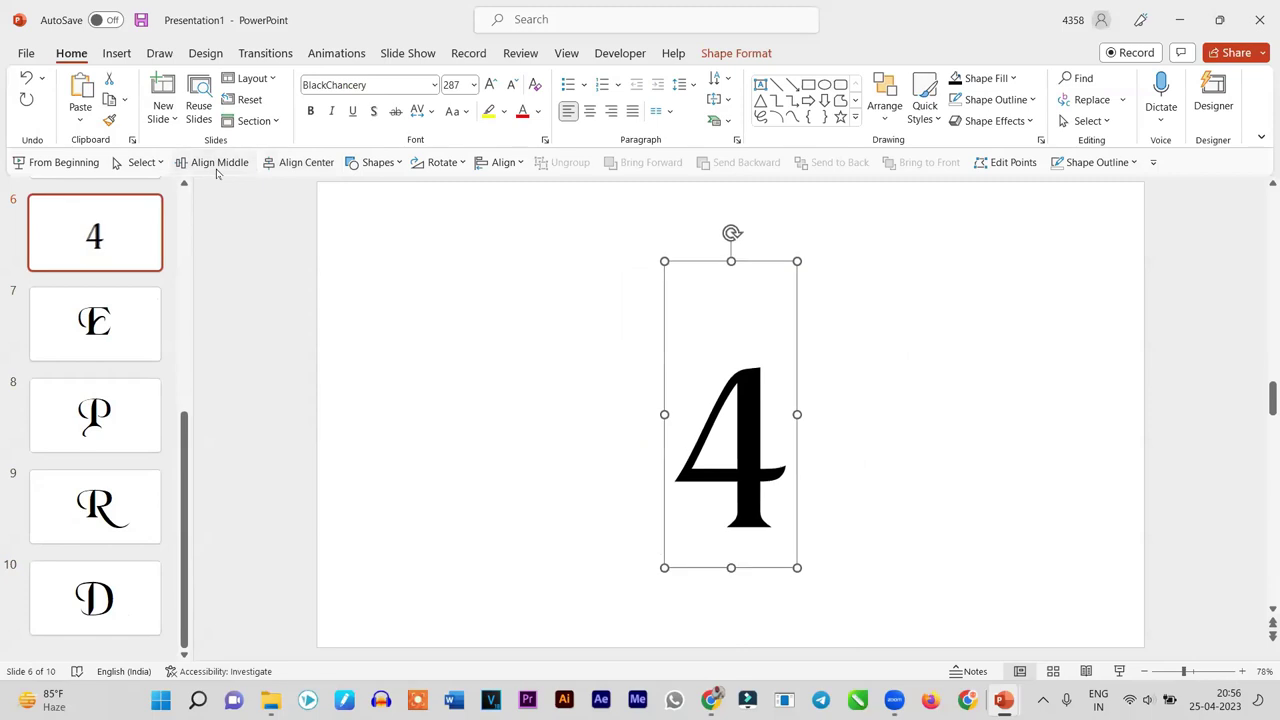
pyautogui.click(131, 260)
pyautogui.scroll(2, 131, 260)
pyautogui.click(128, 272)
pyautogui.click(628, 348)
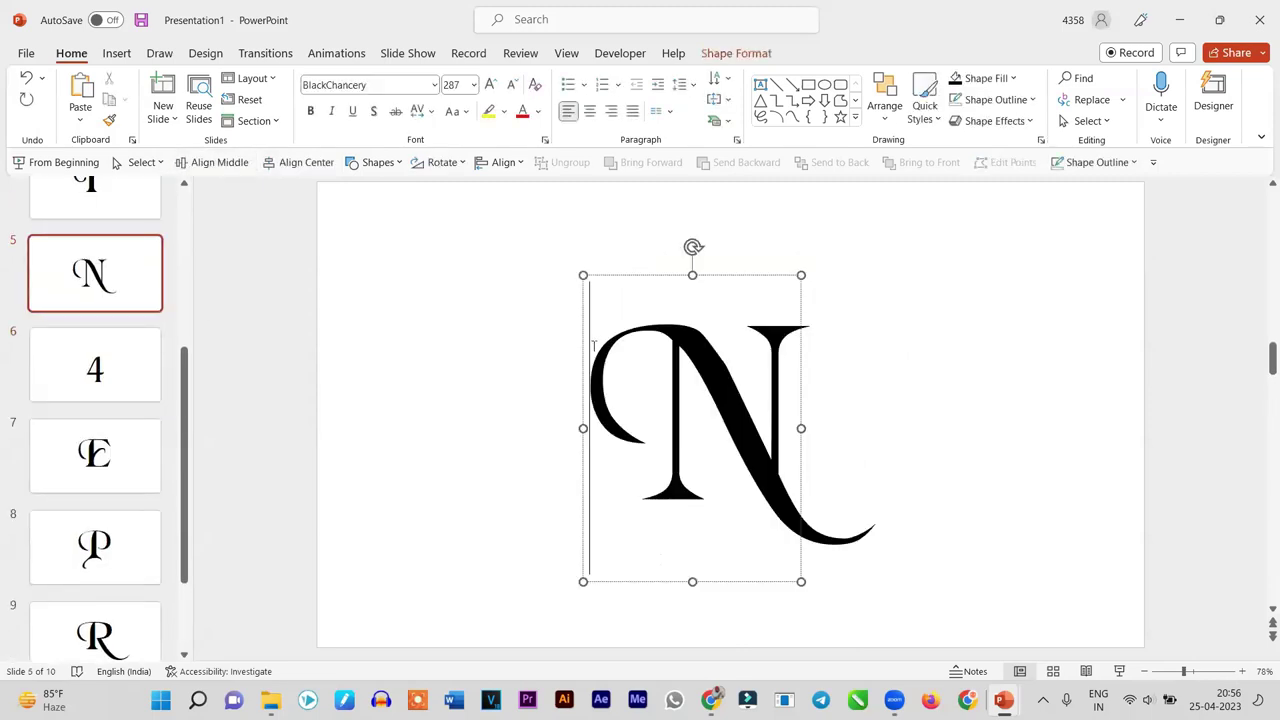
pyautogui.click(210, 163)
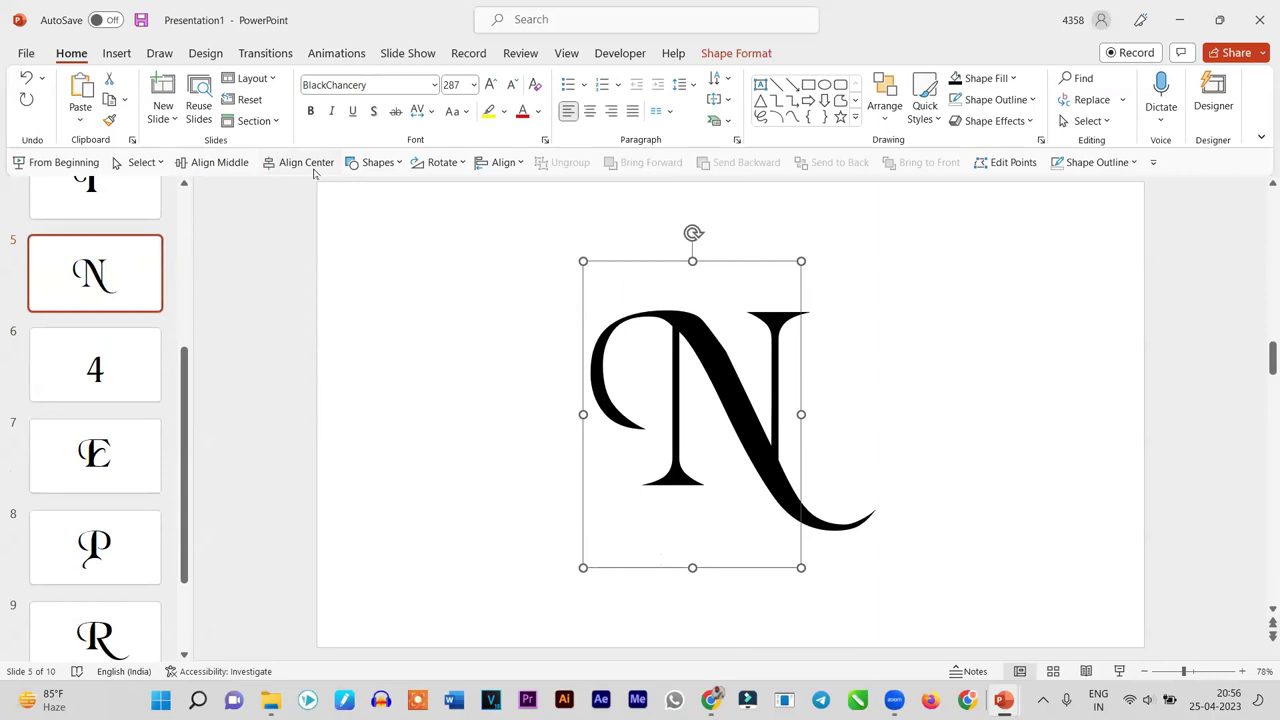
pyautogui.click(300, 162)
# - Centre the I on slide 4 both vertically and horizontally
pyautogui.scroll(1, 639, 363)
pyautogui.click(639, 363)
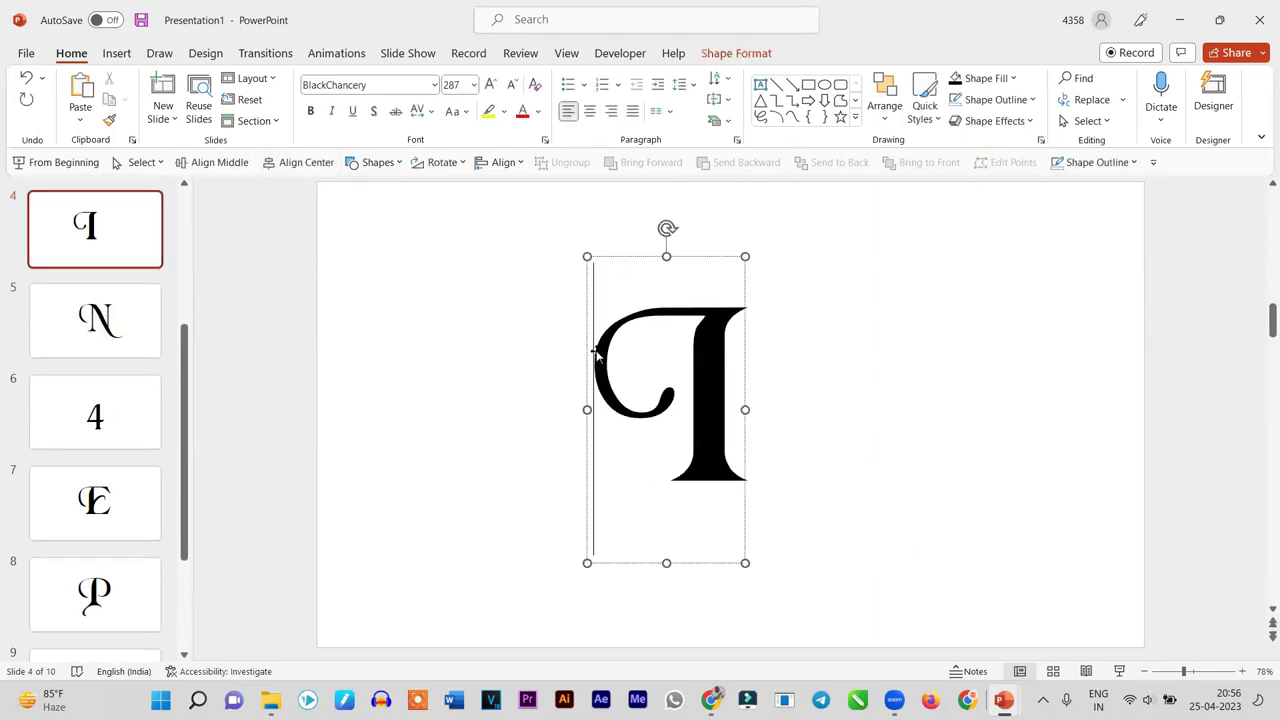
pyautogui.click(586, 355)
pyautogui.click(215, 163)
pyautogui.click(300, 162)
pyautogui.click(446, 315)
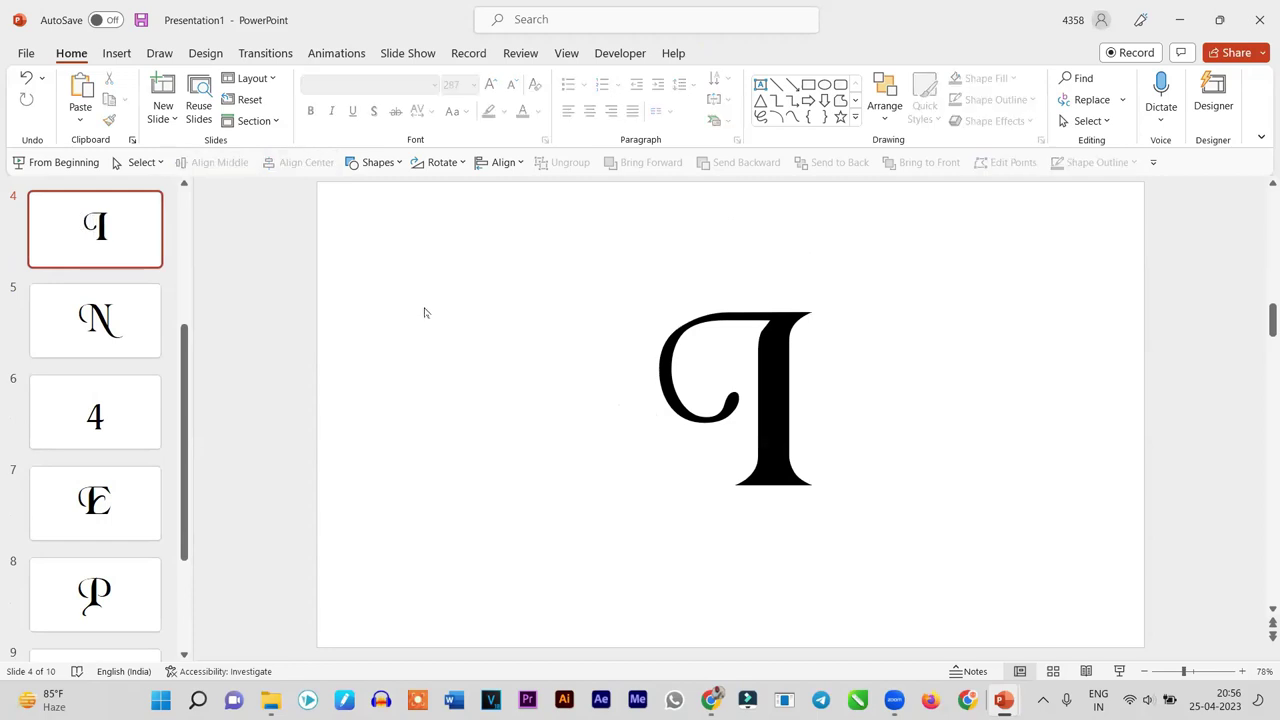
pyautogui.click(117, 54)
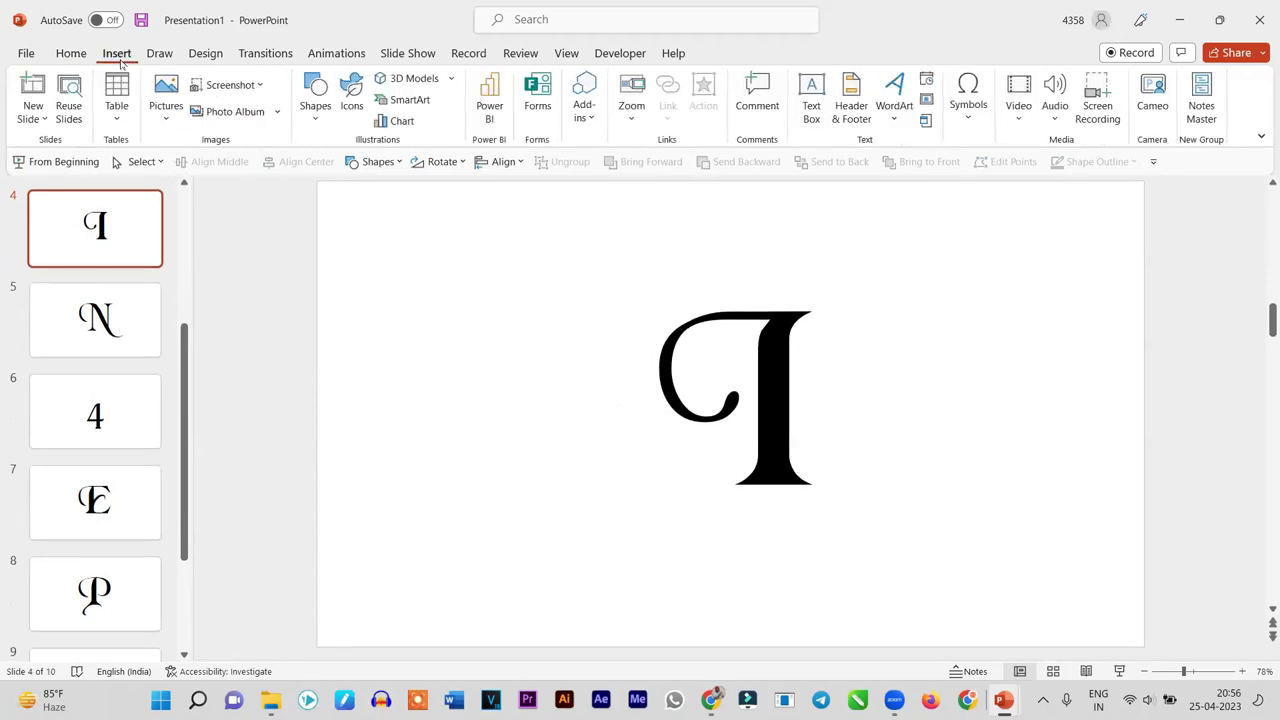
pyautogui.click(315, 108)
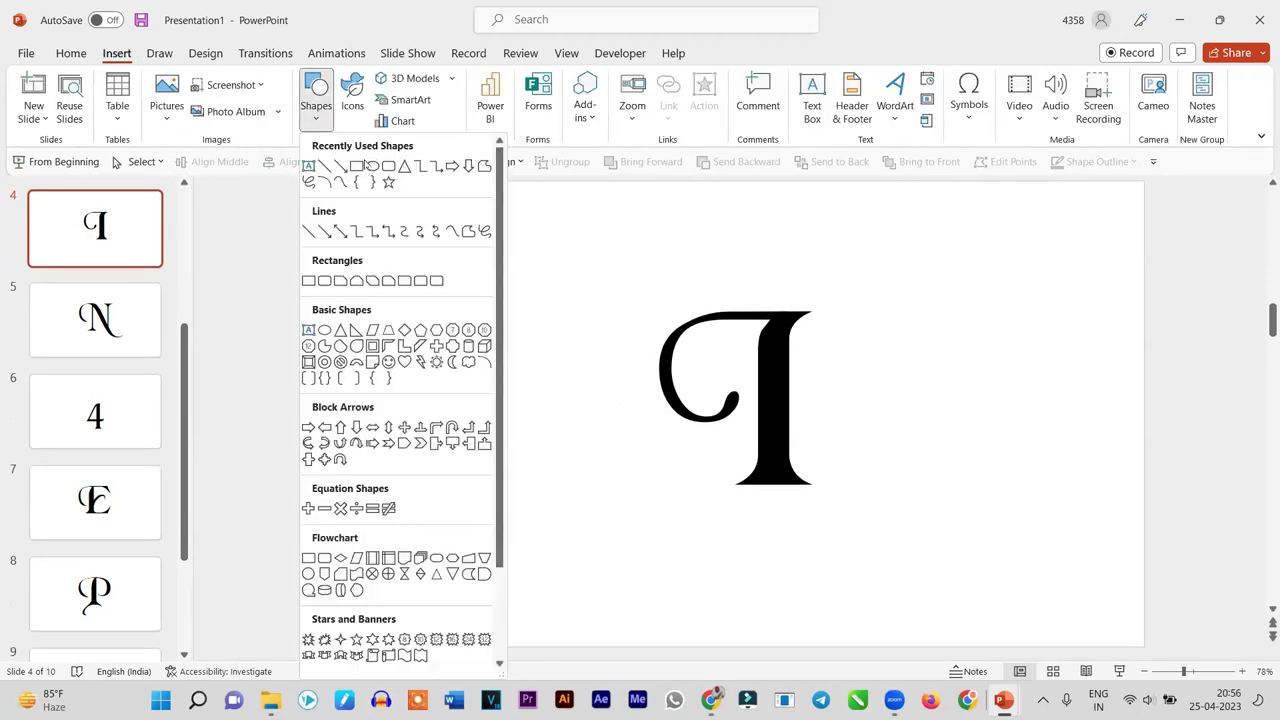
pyautogui.click(358, 167)
pyautogui.moveTo(605, 261); pyautogui.dragTo(847, 526)
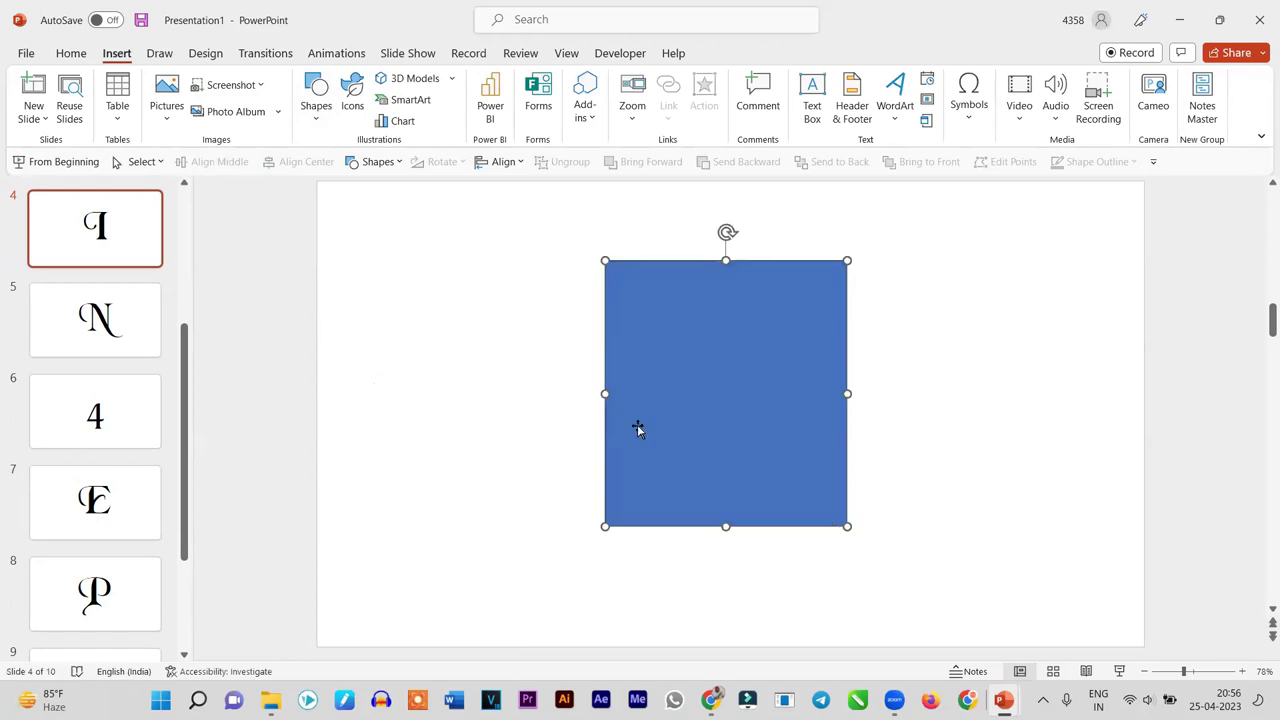
pyautogui.moveTo(601, 393); pyautogui.dragTo(651, 405)
pyautogui.press('Delete')
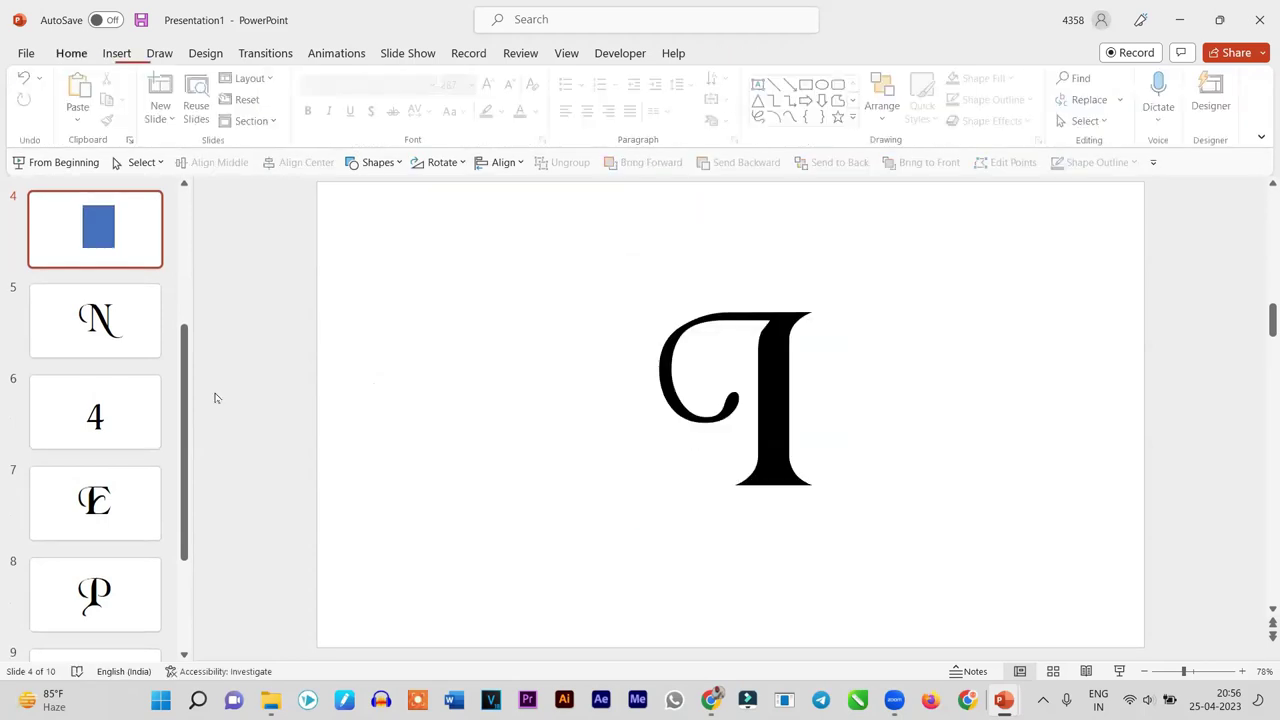
pyautogui.click(672, 316)
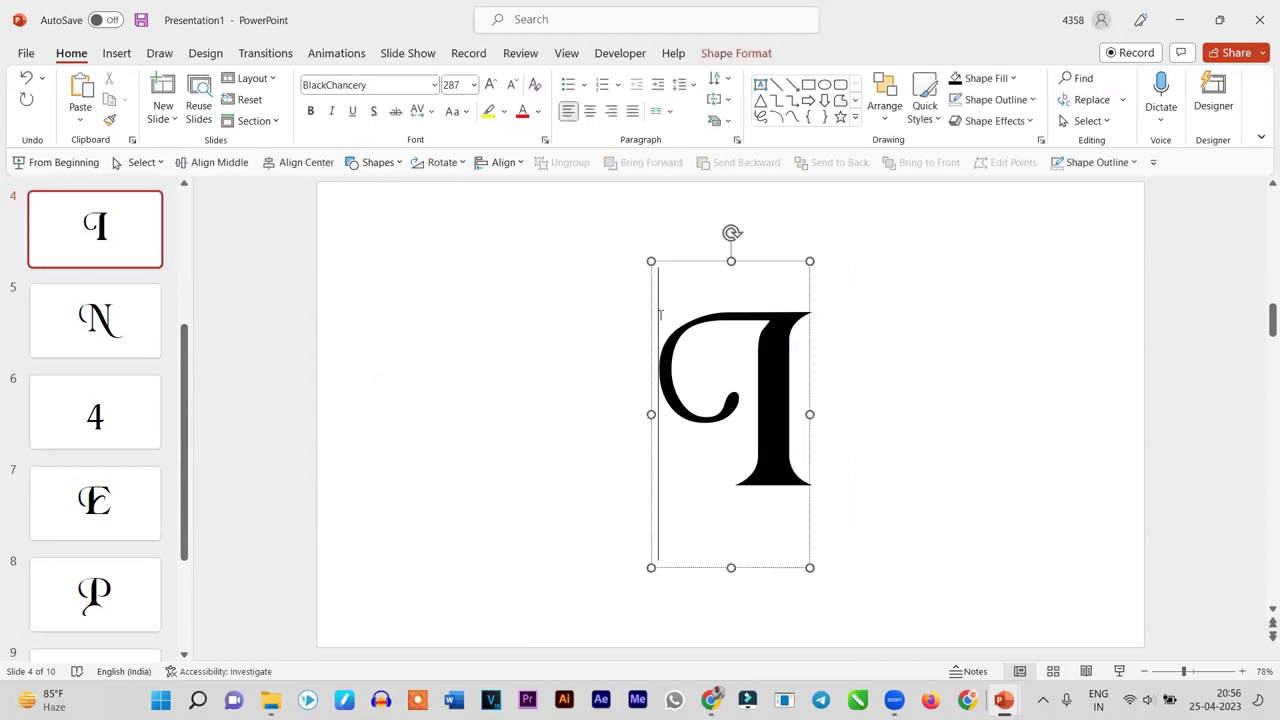
pyautogui.click(650, 325)
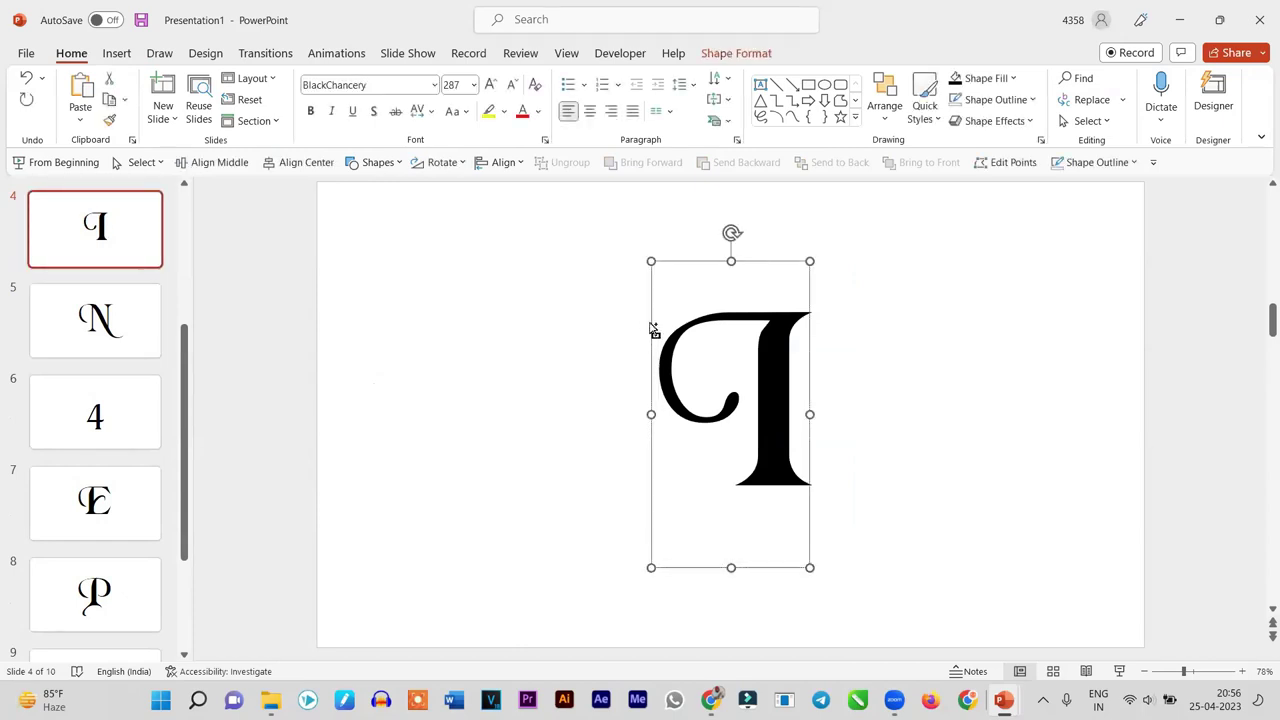
pyautogui.scroll(-3, 96, 434)
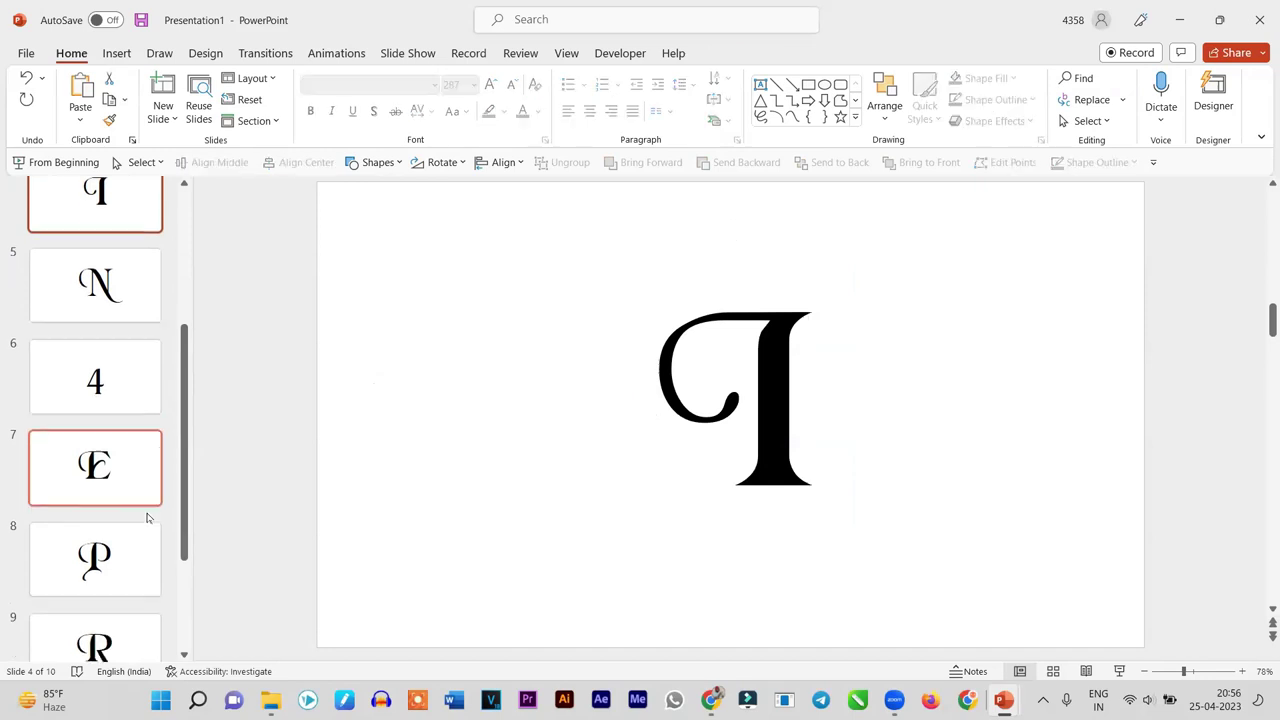
# - Add a blank slide at the end of the deck and paste the I letter onto it
pyautogui.click(162, 118)
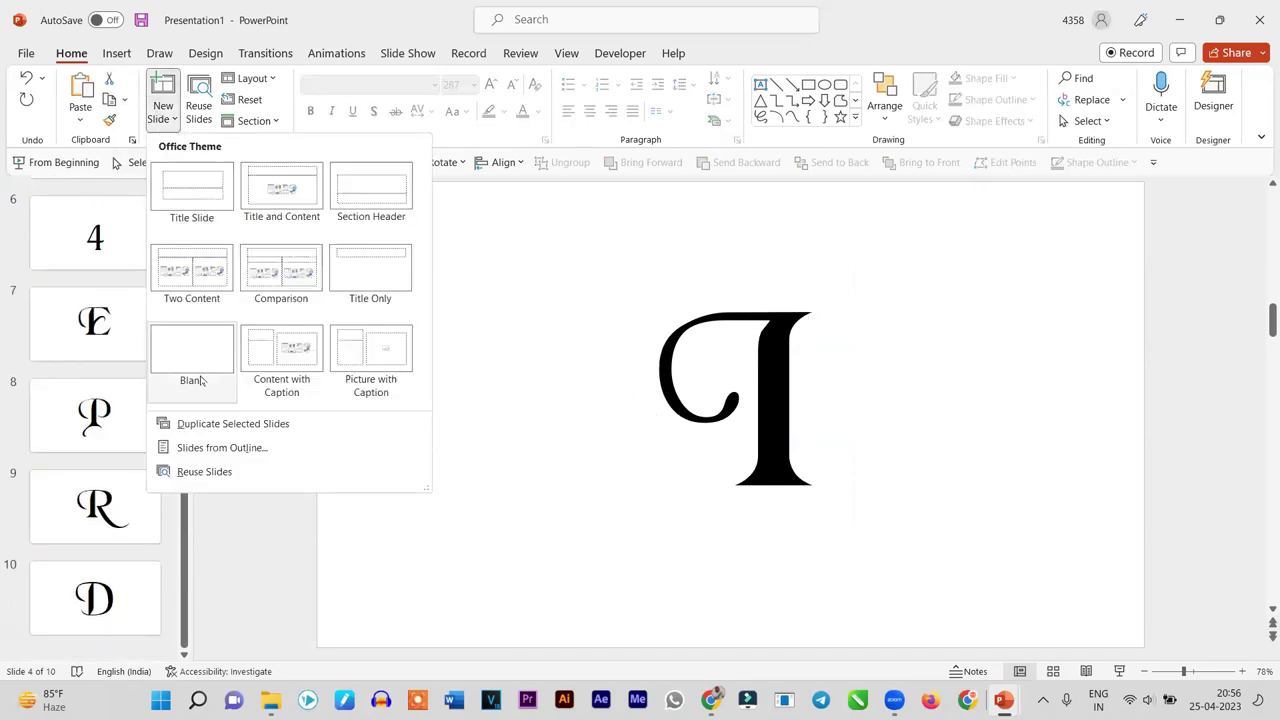
pyautogui.click(199, 340)
pyautogui.moveTo(89, 257); pyautogui.dragTo(88, 640)
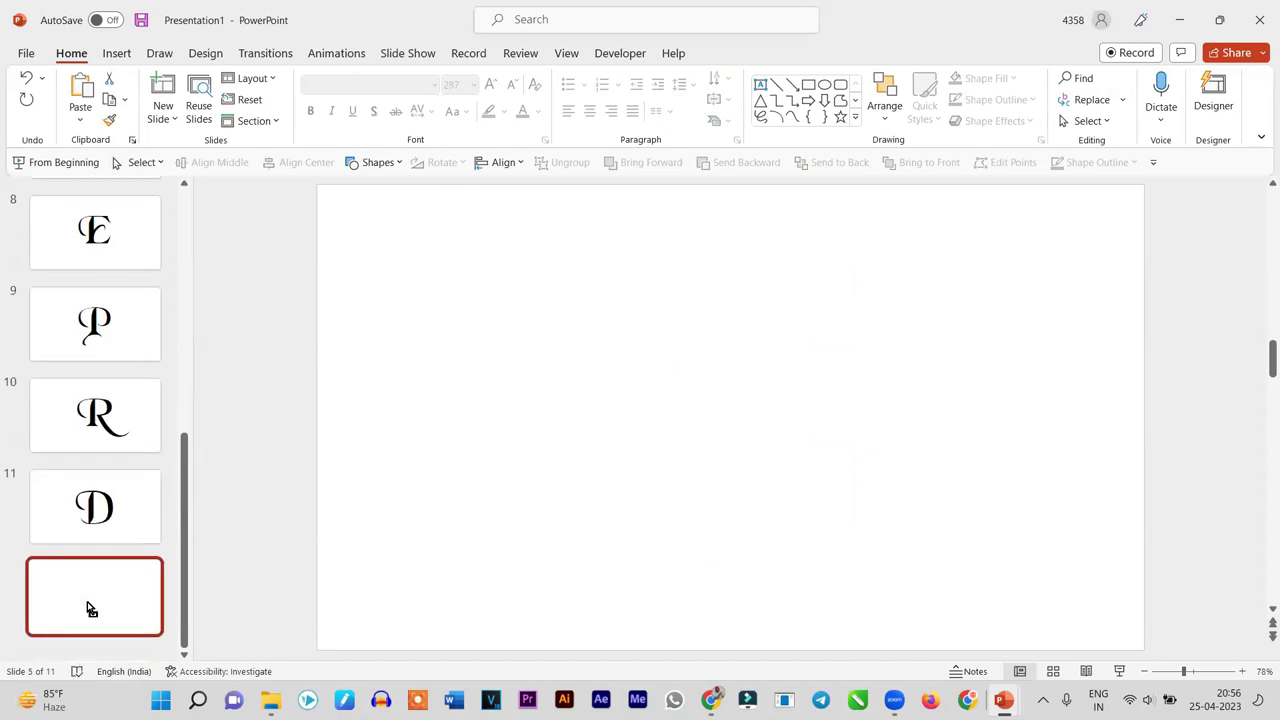
pyautogui.hotkey('ctrl', 'v')
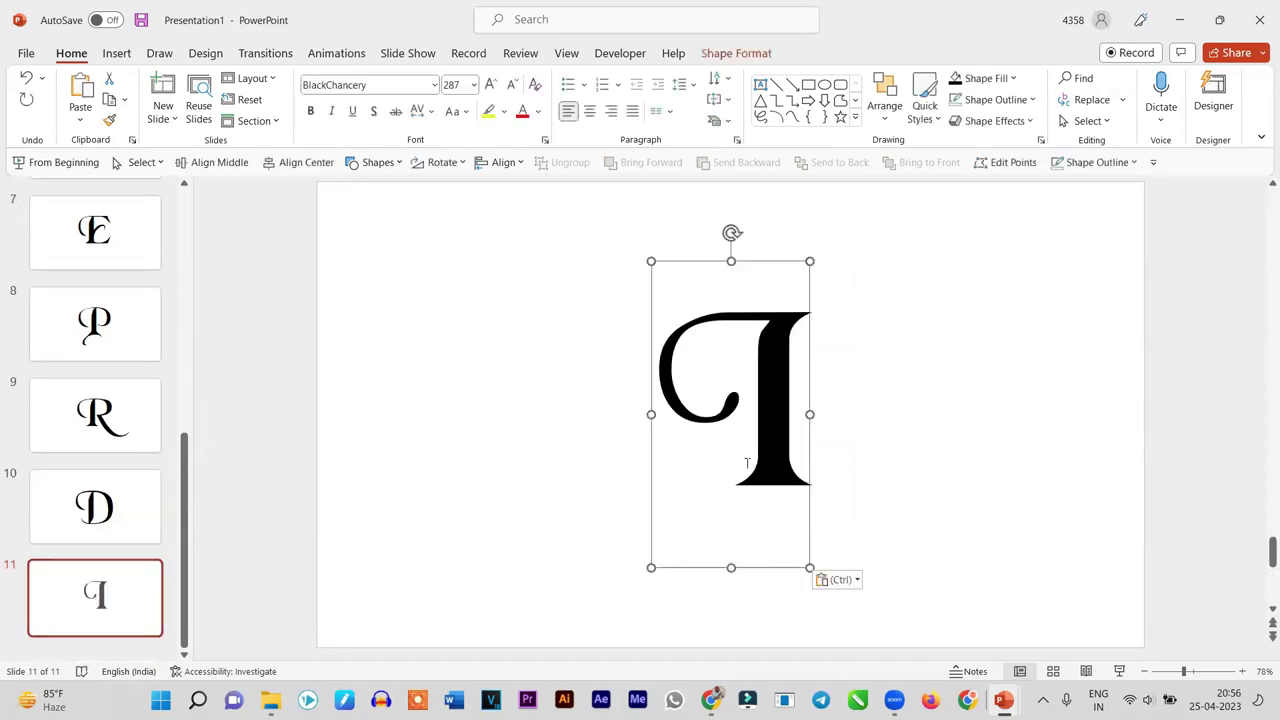
pyautogui.moveTo(648, 476); pyautogui.dragTo(340, 493)
# - Extend the text to IN4EPRD, shrink it to 166 pt, and move it down
pyautogui.click(489, 433)
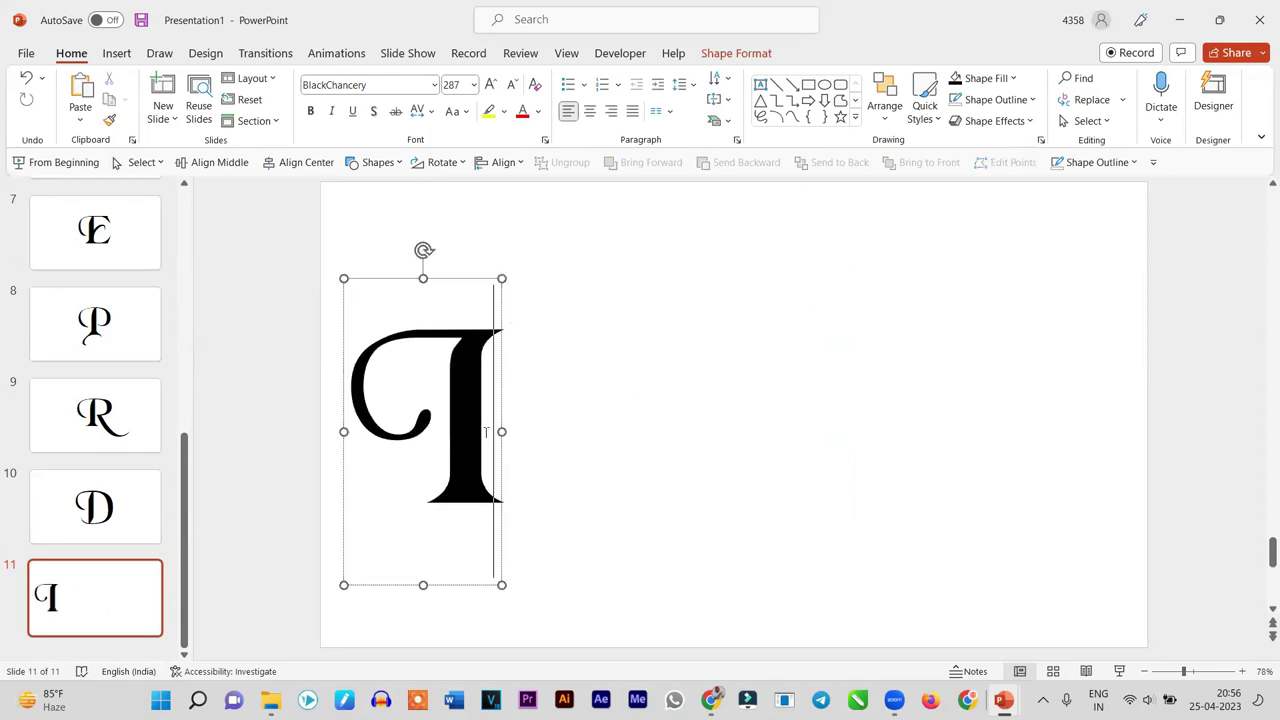
pyautogui.press('capslock')
pyautogui.write('N')
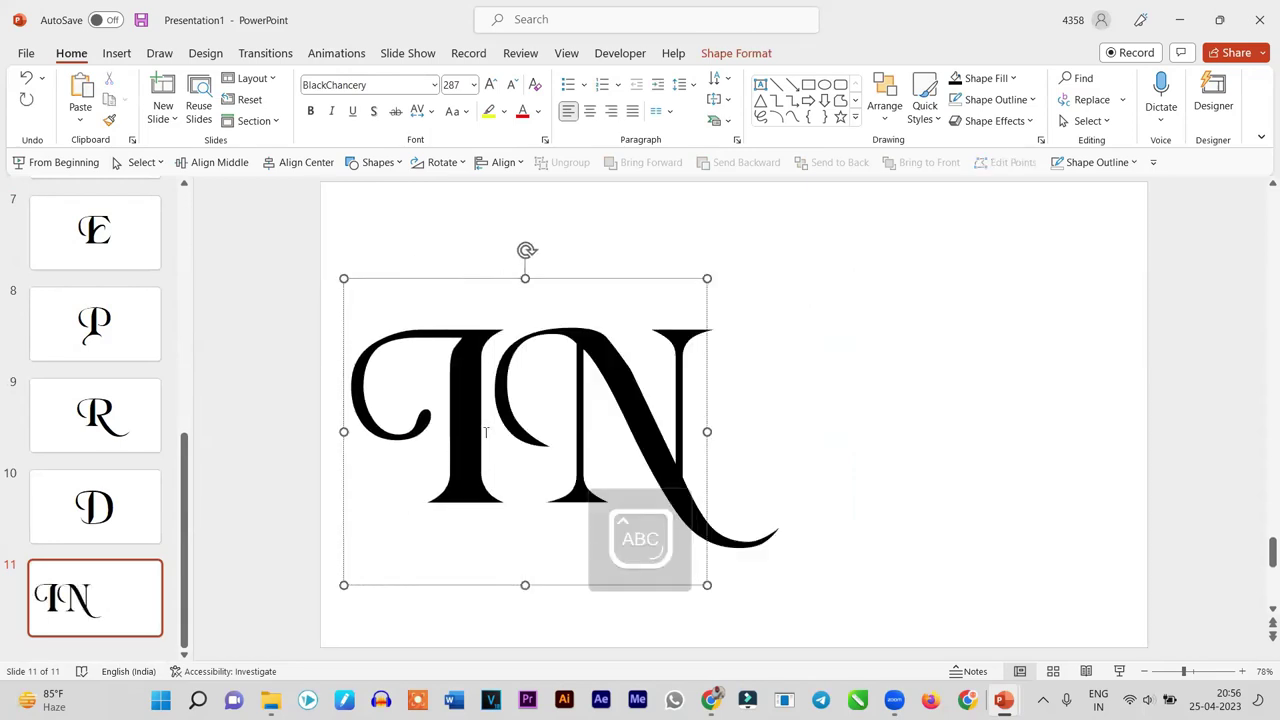
pyautogui.write('4EPRD')
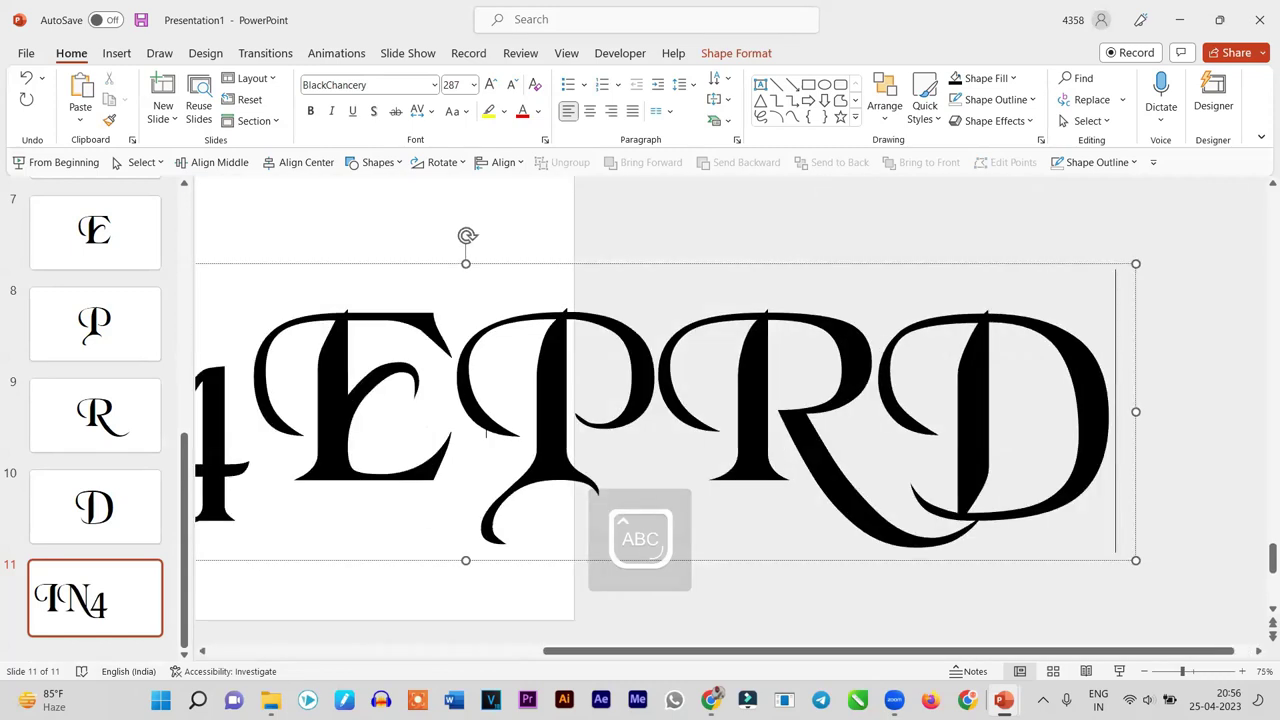
pyautogui.press('Escape')
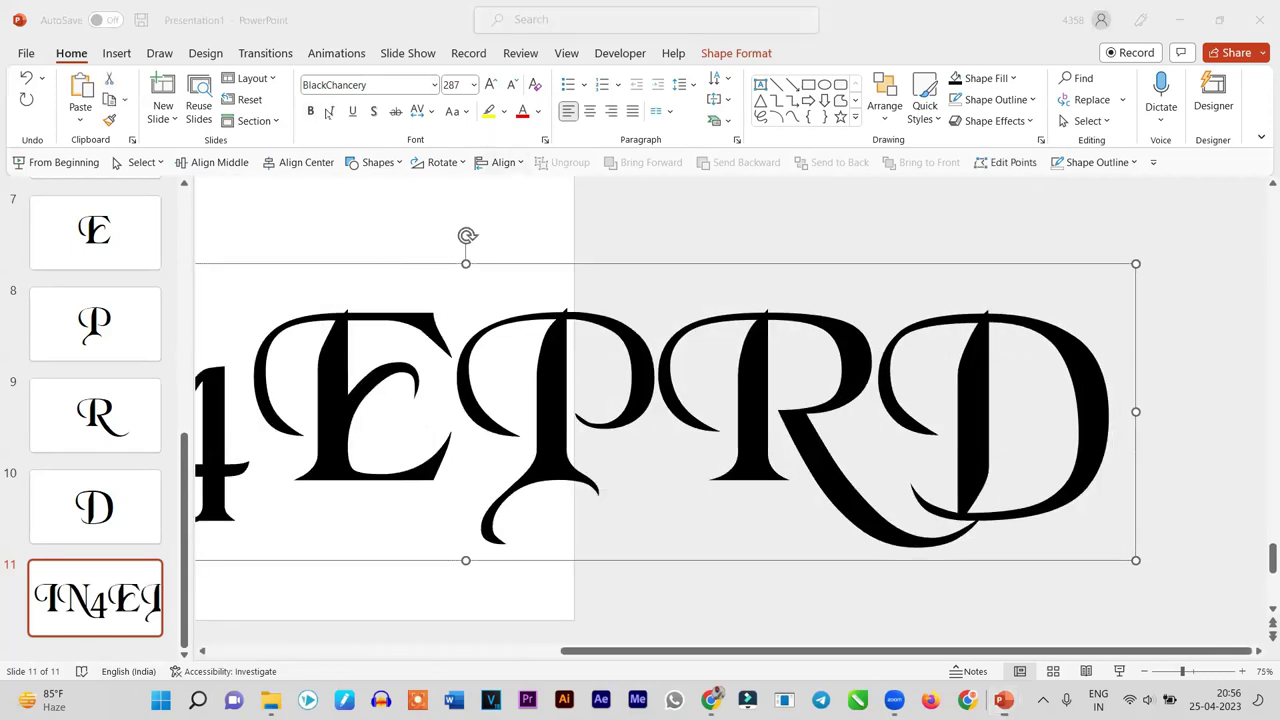
pyautogui.click(509, 85)
pyautogui.click(509, 85)
pyautogui.moveTo(566, 285); pyautogui.dragTo(566, 343)
pyautogui.click(653, 261)
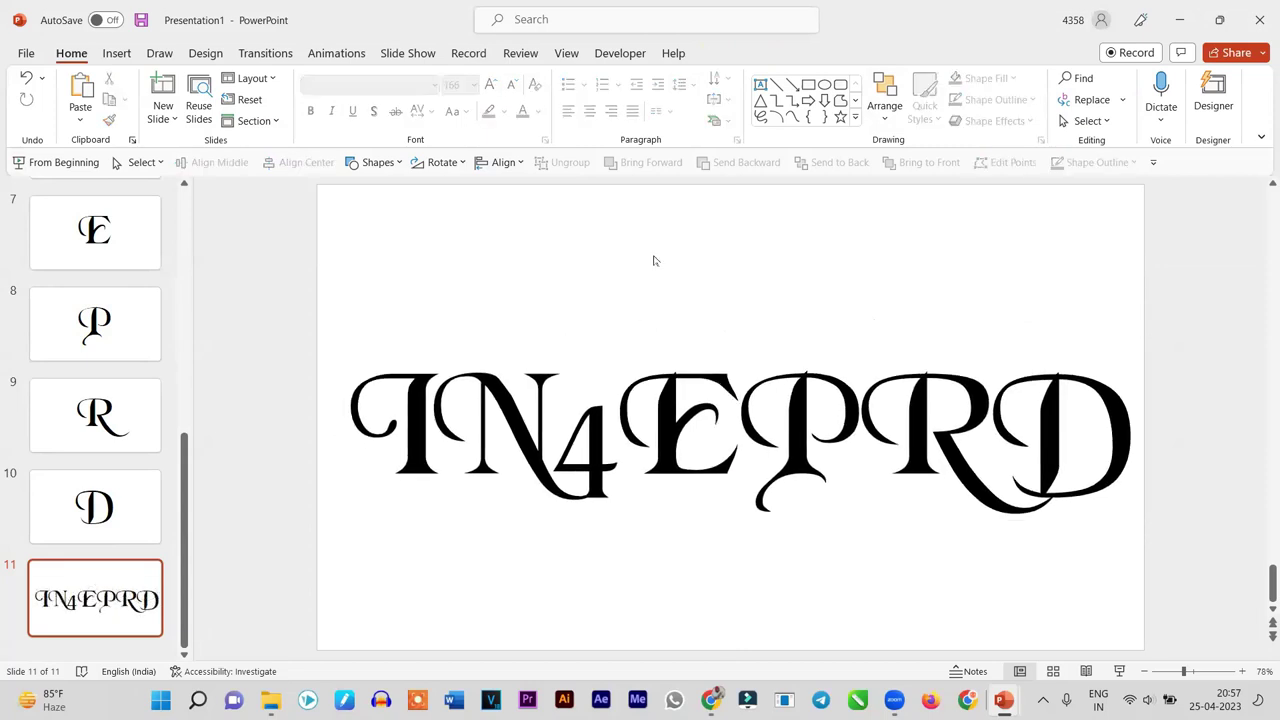
pyautogui.scroll(5, 88, 505)
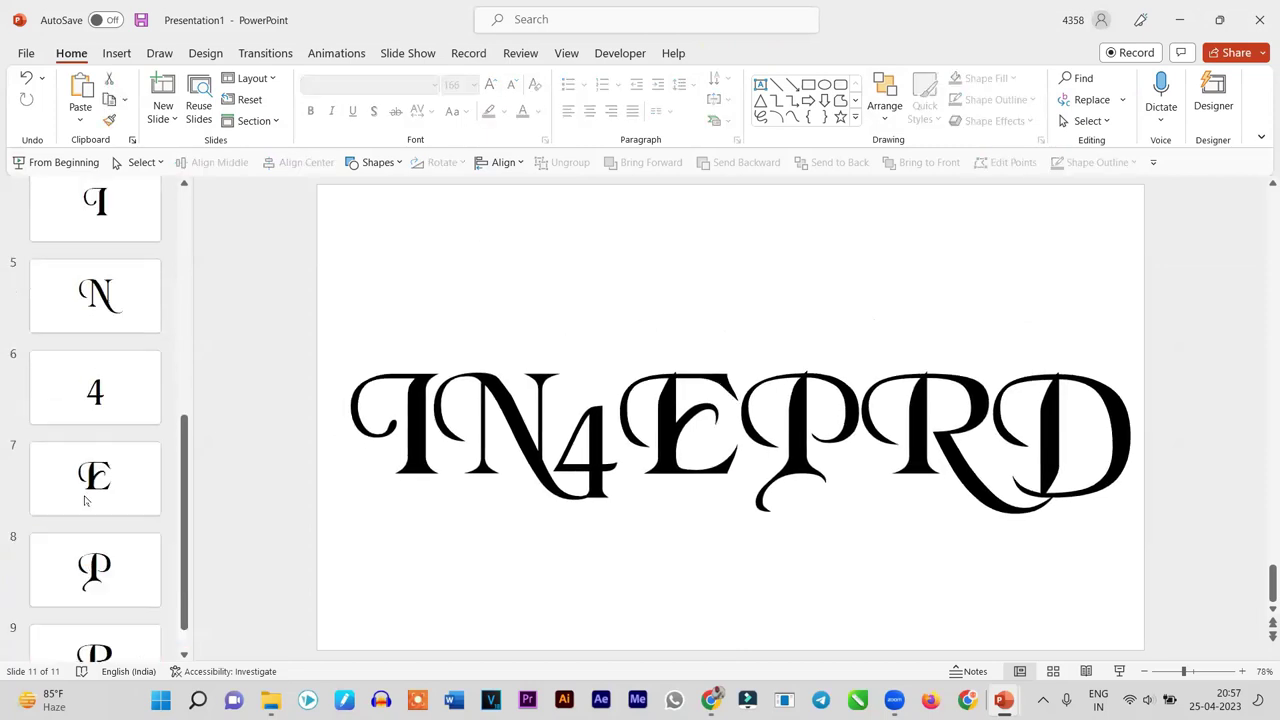
# - On slide 4, draw a rectangle covering the letter I and send it to the back
pyautogui.click(95, 371)
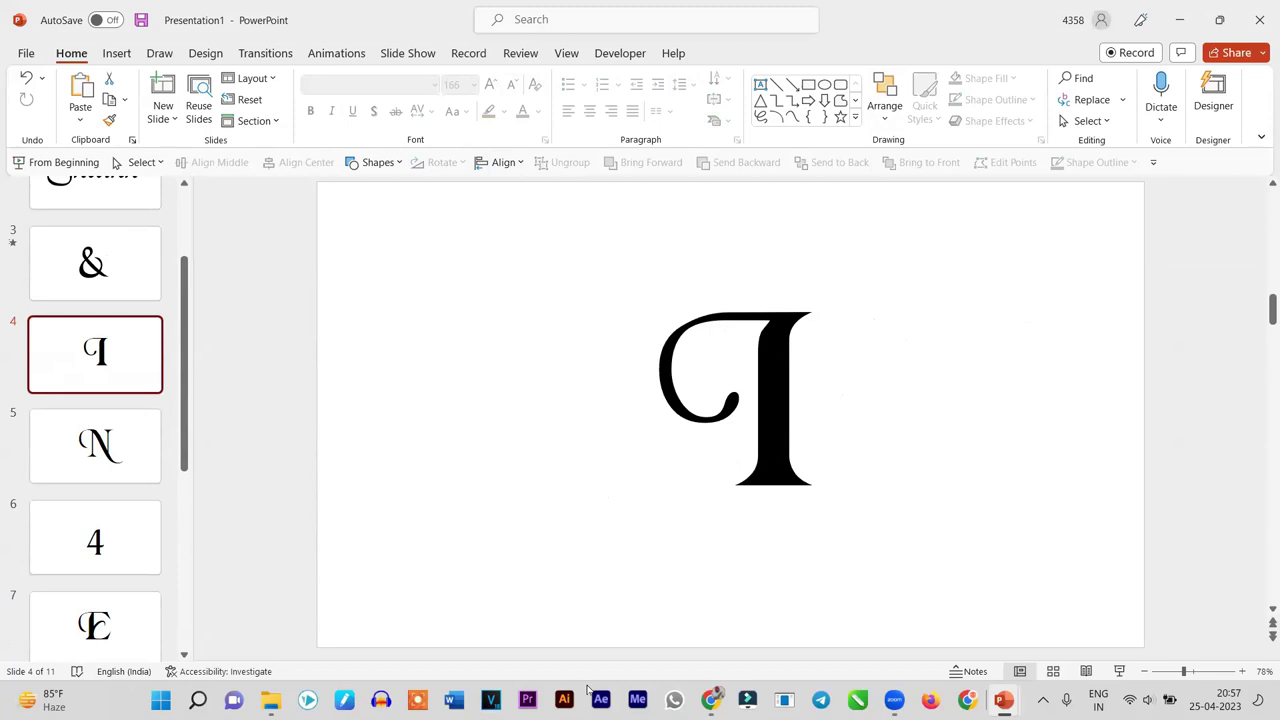
pyautogui.click(115, 54)
pyautogui.click(314, 108)
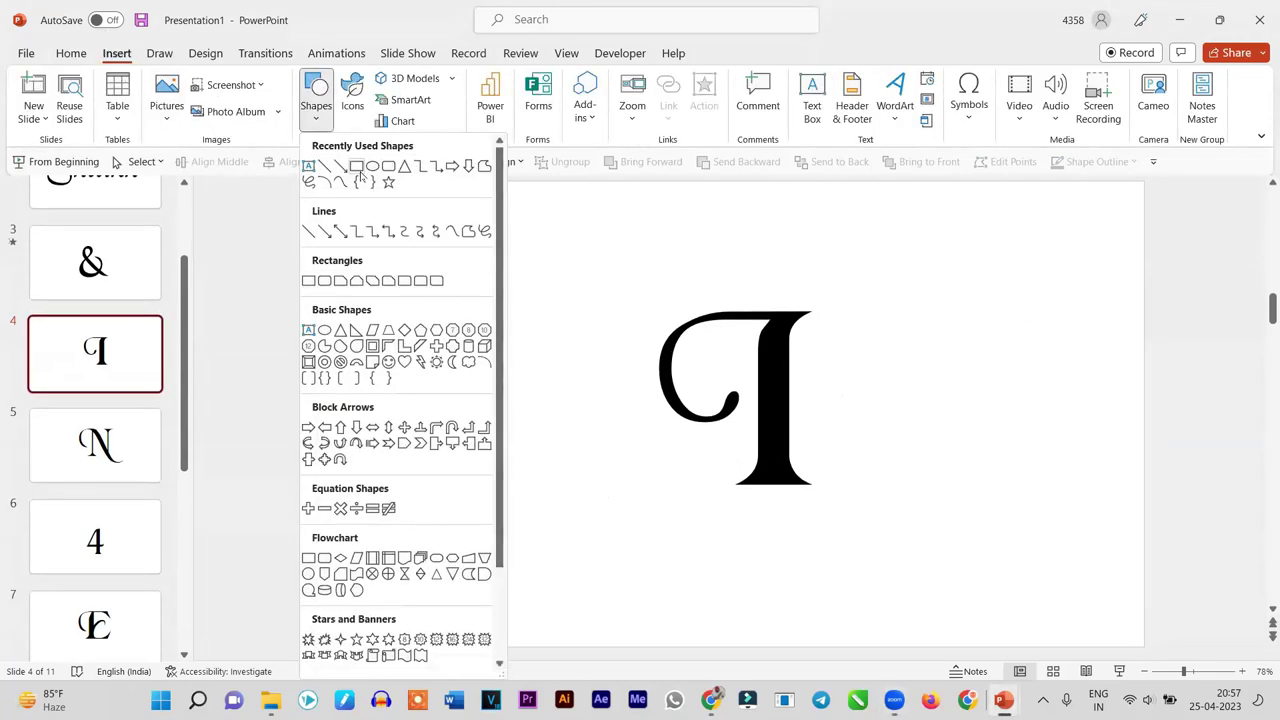
pyautogui.click(356, 165)
pyautogui.moveTo(632, 260); pyautogui.dragTo(843, 513)
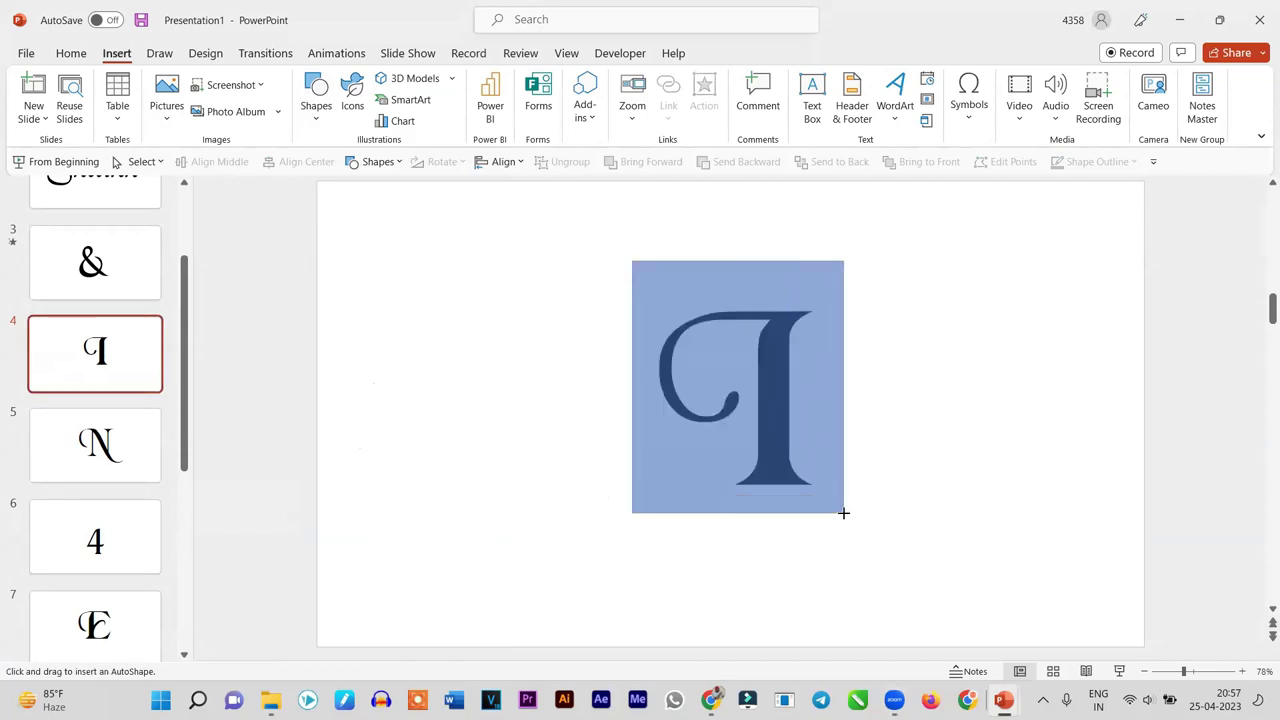
pyautogui.moveTo(641, 396); pyautogui.dragTo(651, 403)
pyautogui.rightClick(669, 283)
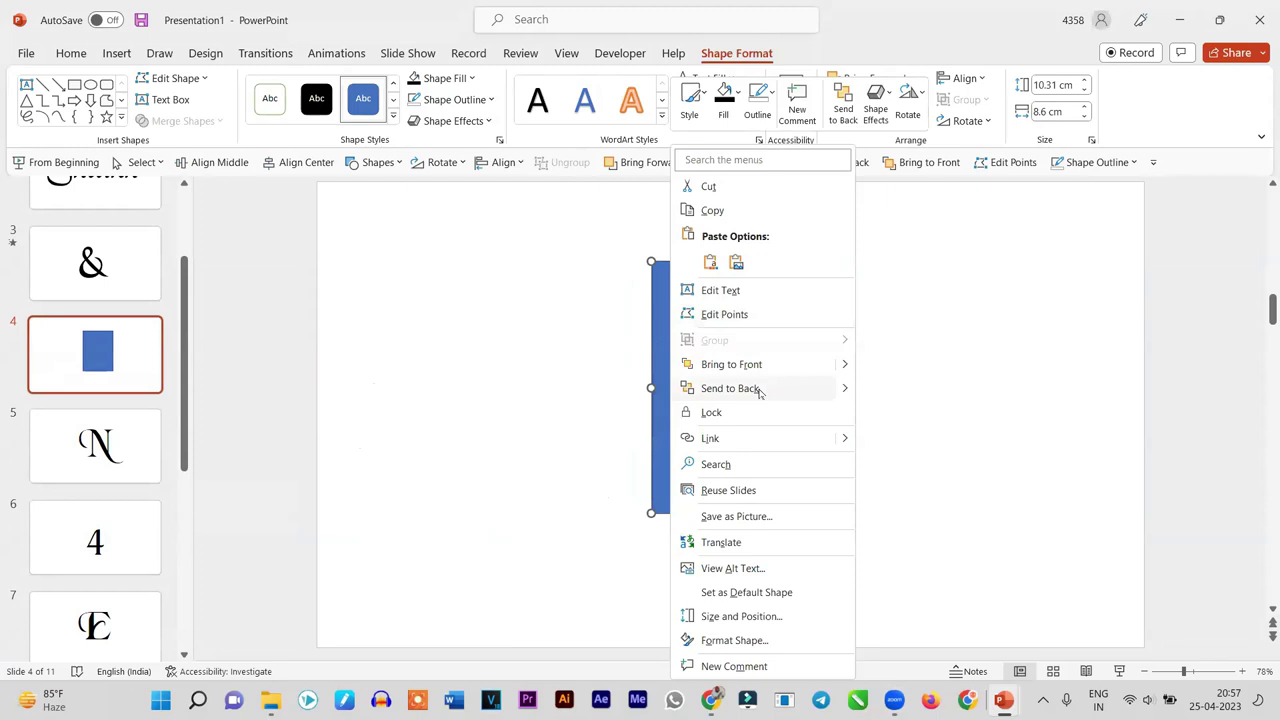
pyautogui.click(730, 388)
# - Style the rectangle solid black with no outline, reselect it, and move to slide 5
pyautogui.click(316, 98)
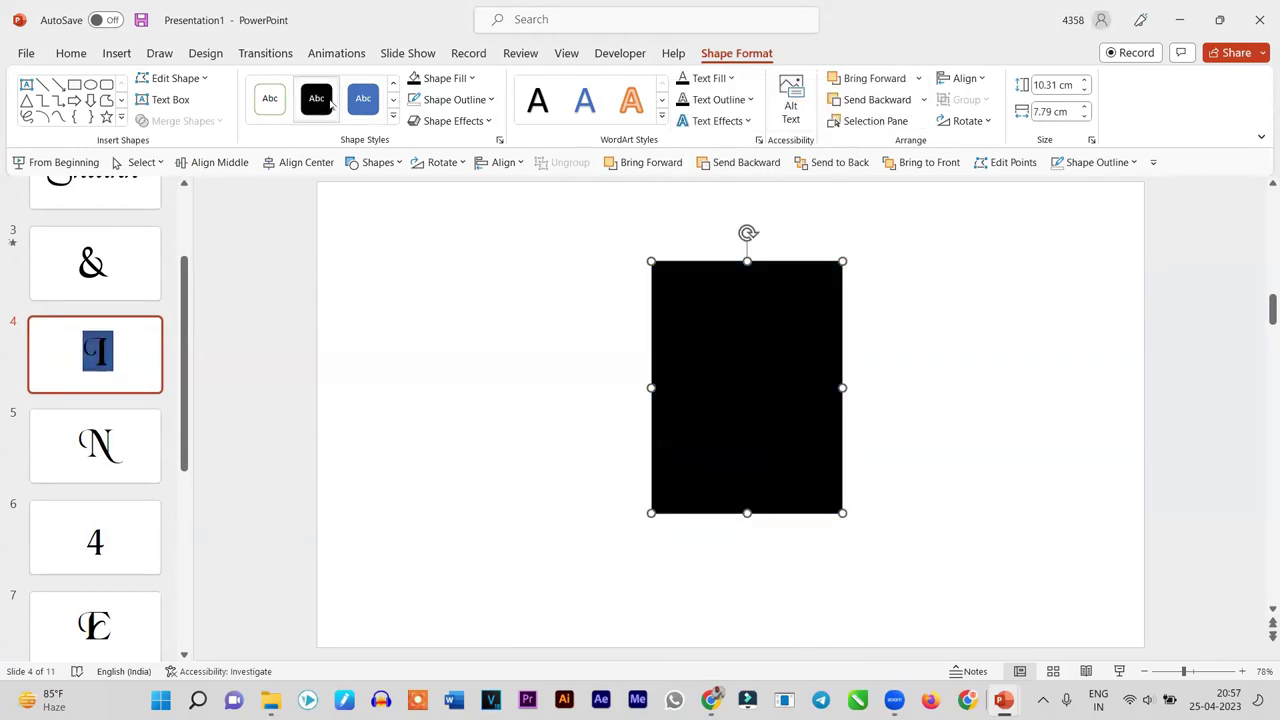
pyautogui.click(445, 78)
pyautogui.click(455, 99)
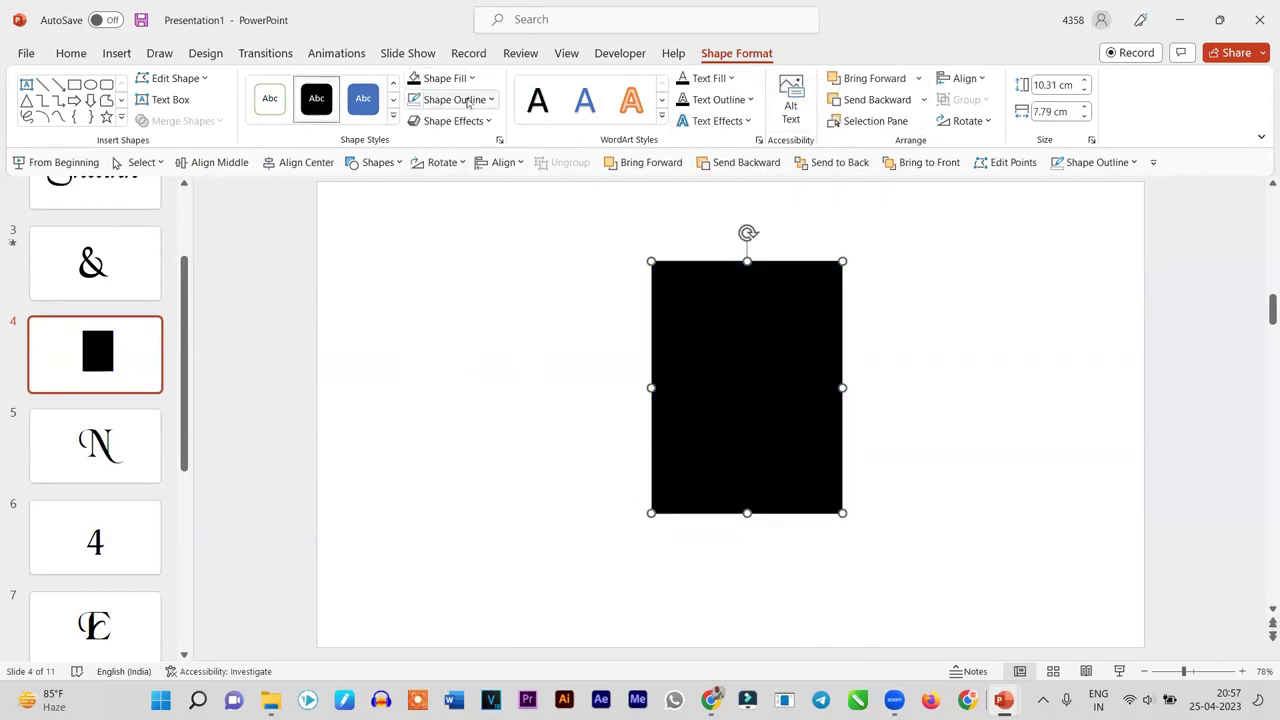
pyautogui.click(455, 99)
pyautogui.click(458, 282)
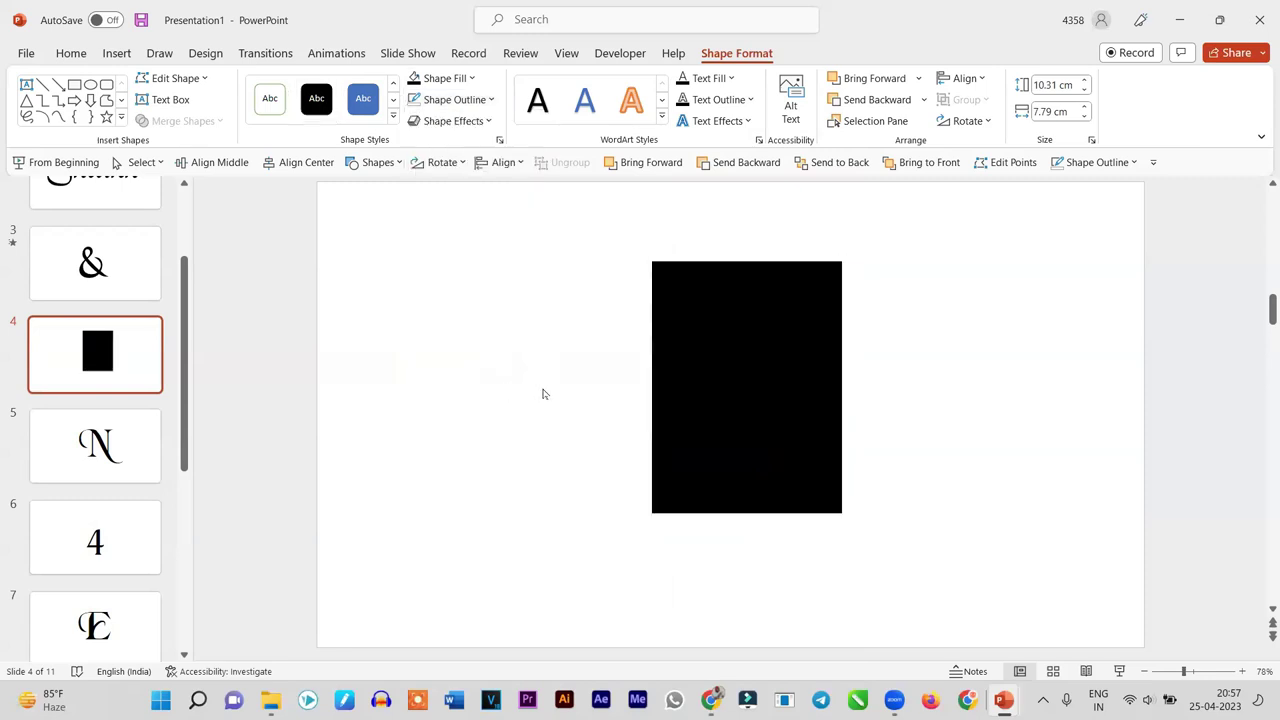
pyautogui.click(543, 391)
pyautogui.click(790, 300)
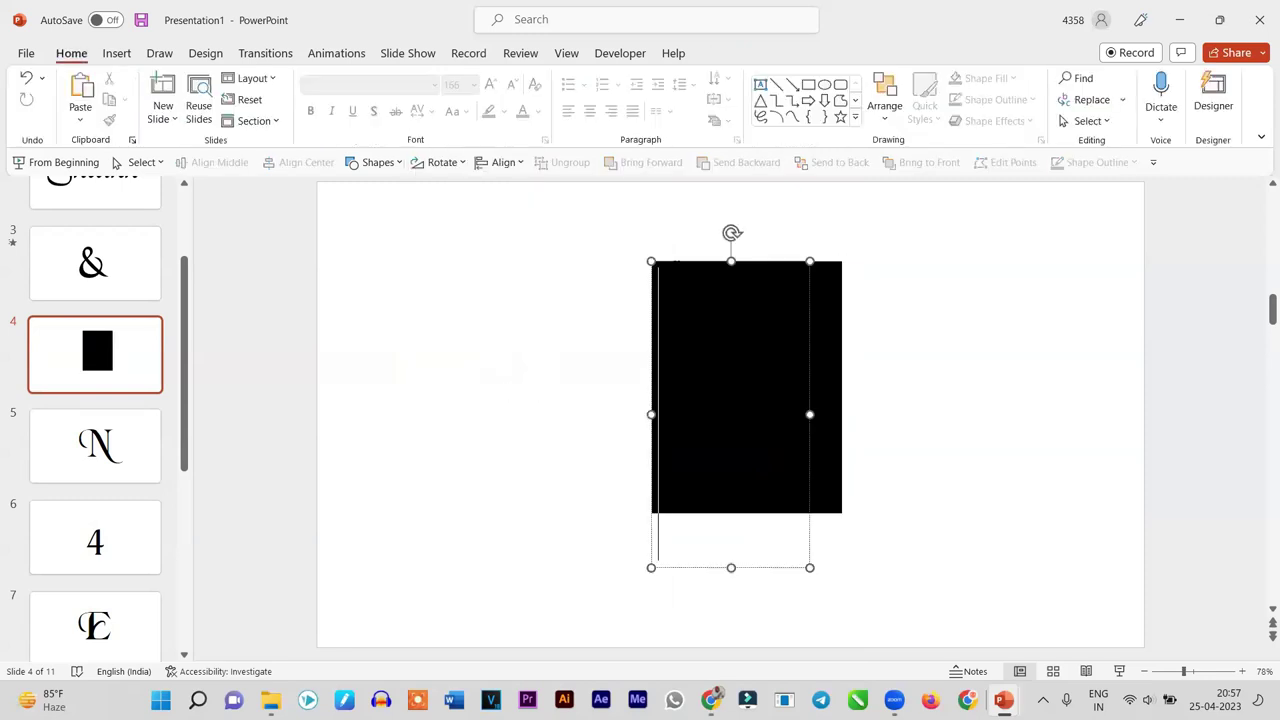
pyautogui.click(829, 296)
pyautogui.click(141, 440)
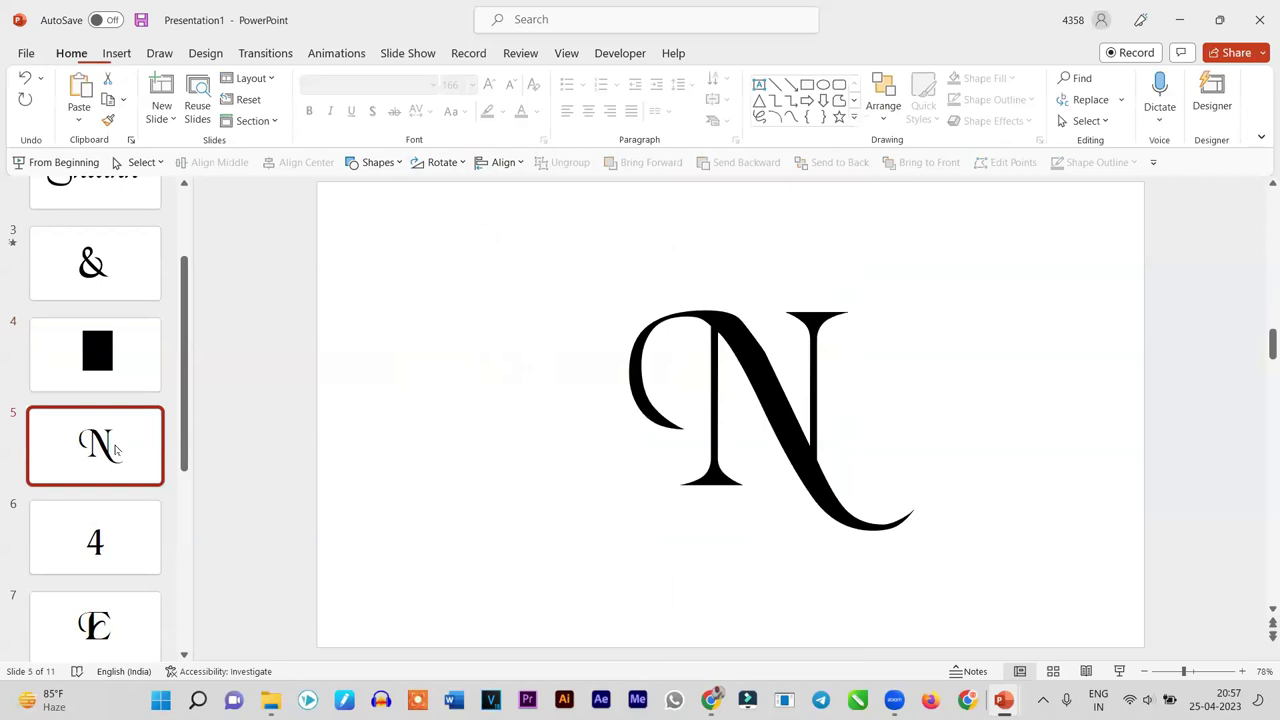
# - Paste the black rectangle behind the N on slide 5 and the 4 on slide 6
pyautogui.hotkey('ctrl', 'v')
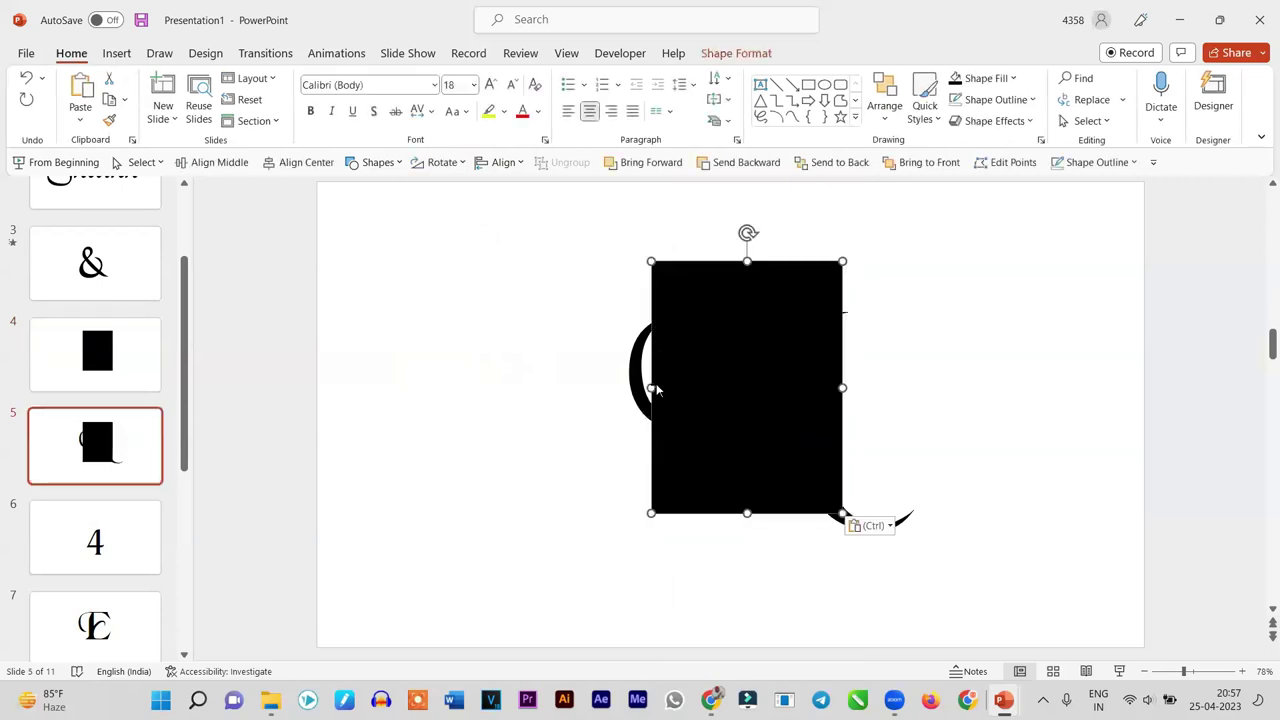
pyautogui.moveTo(651, 387); pyautogui.dragTo(615, 388)
pyautogui.moveTo(843, 385); pyautogui.dragTo(934, 388)
pyautogui.moveTo(775, 513); pyautogui.dragTo(775, 548)
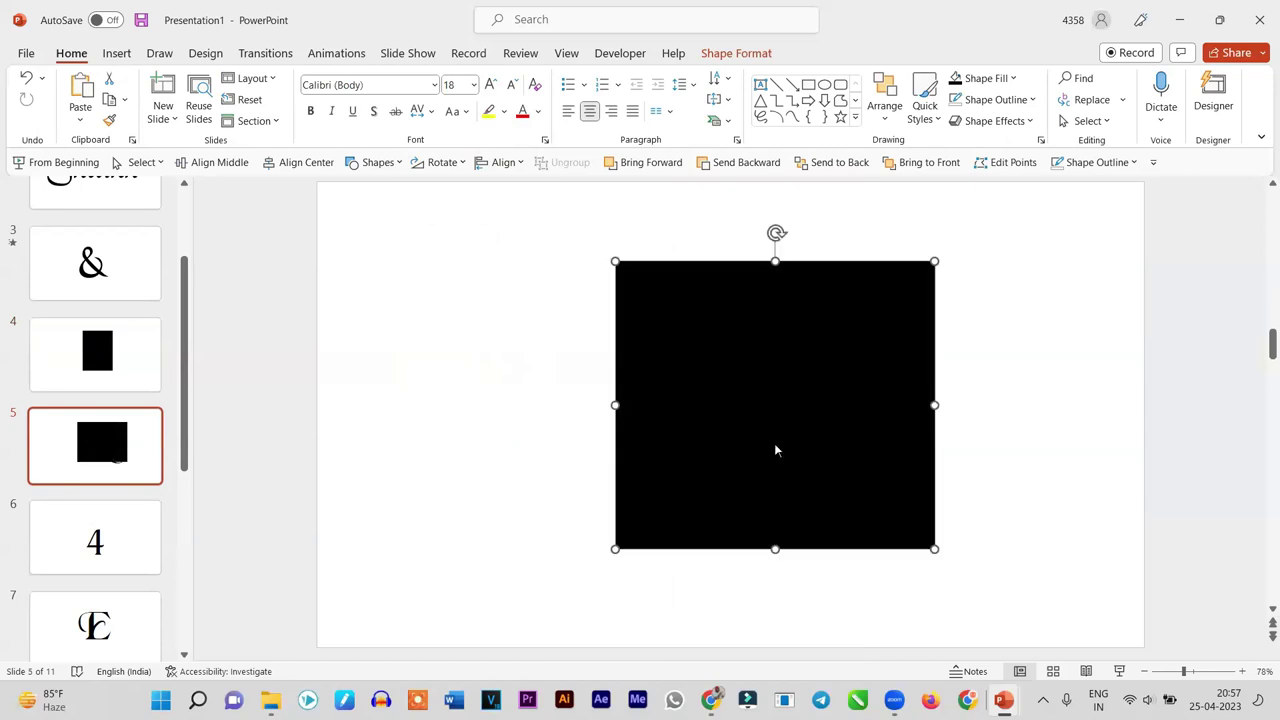
pyautogui.rightClick(766, 439)
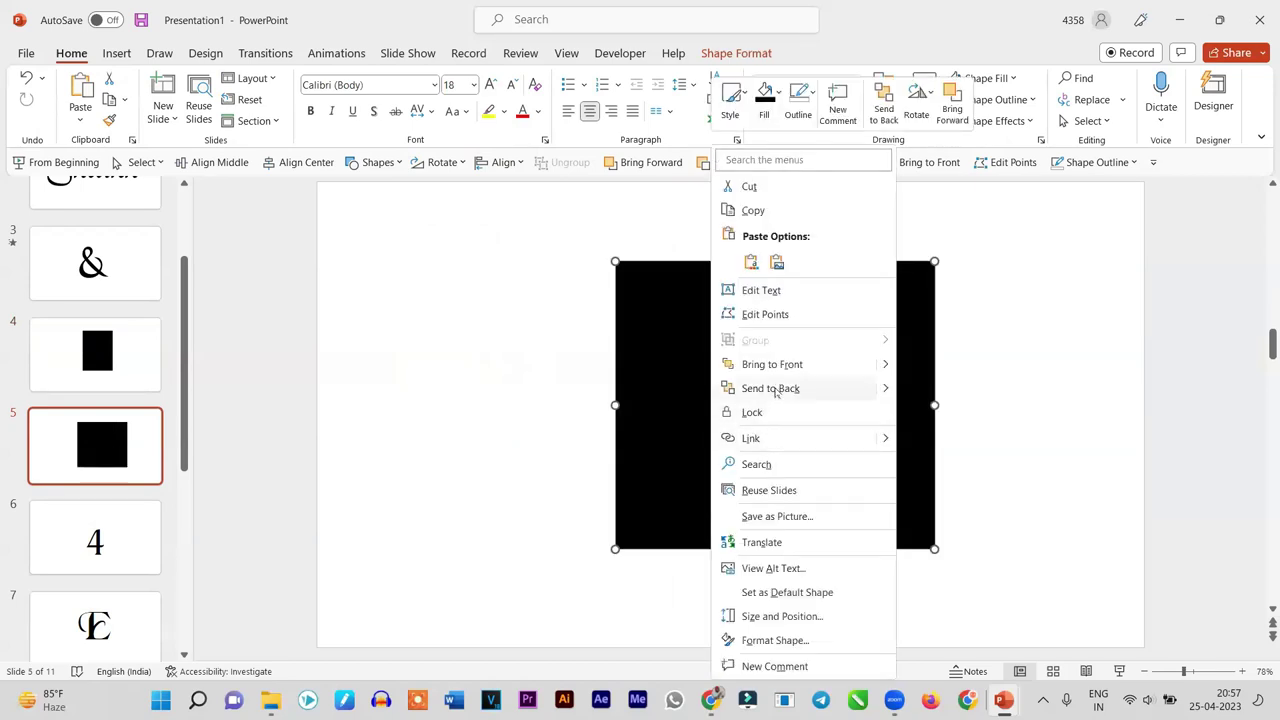
pyautogui.click(776, 389)
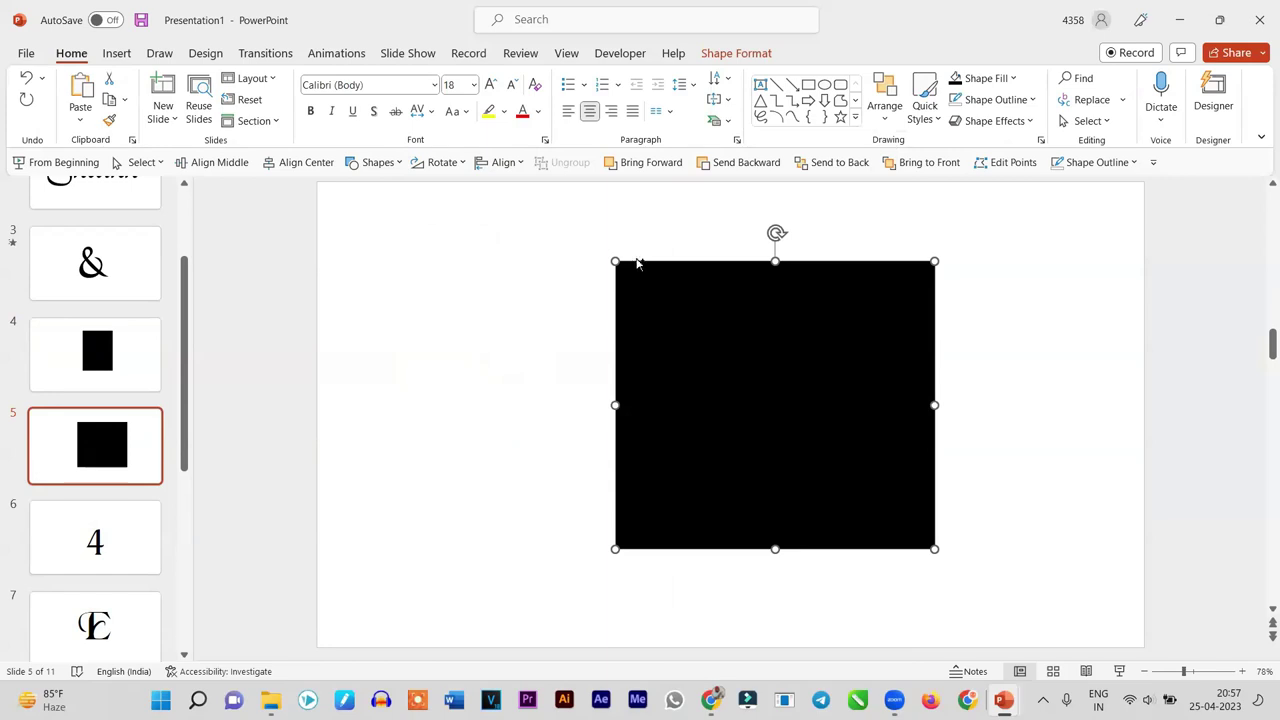
pyautogui.click(95, 563)
pyautogui.hotkey('ctrl', 'v')
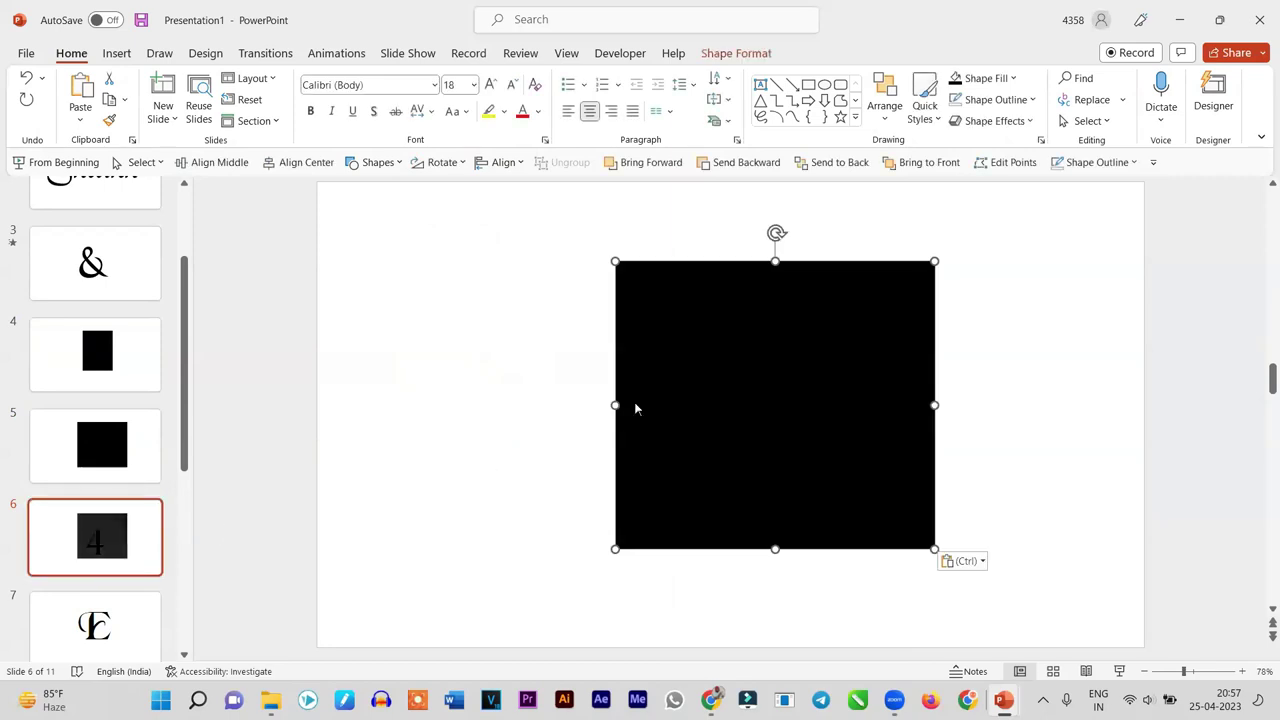
pyautogui.moveTo(669, 400); pyautogui.dragTo(674, 431)
pyautogui.rightClick(674, 431)
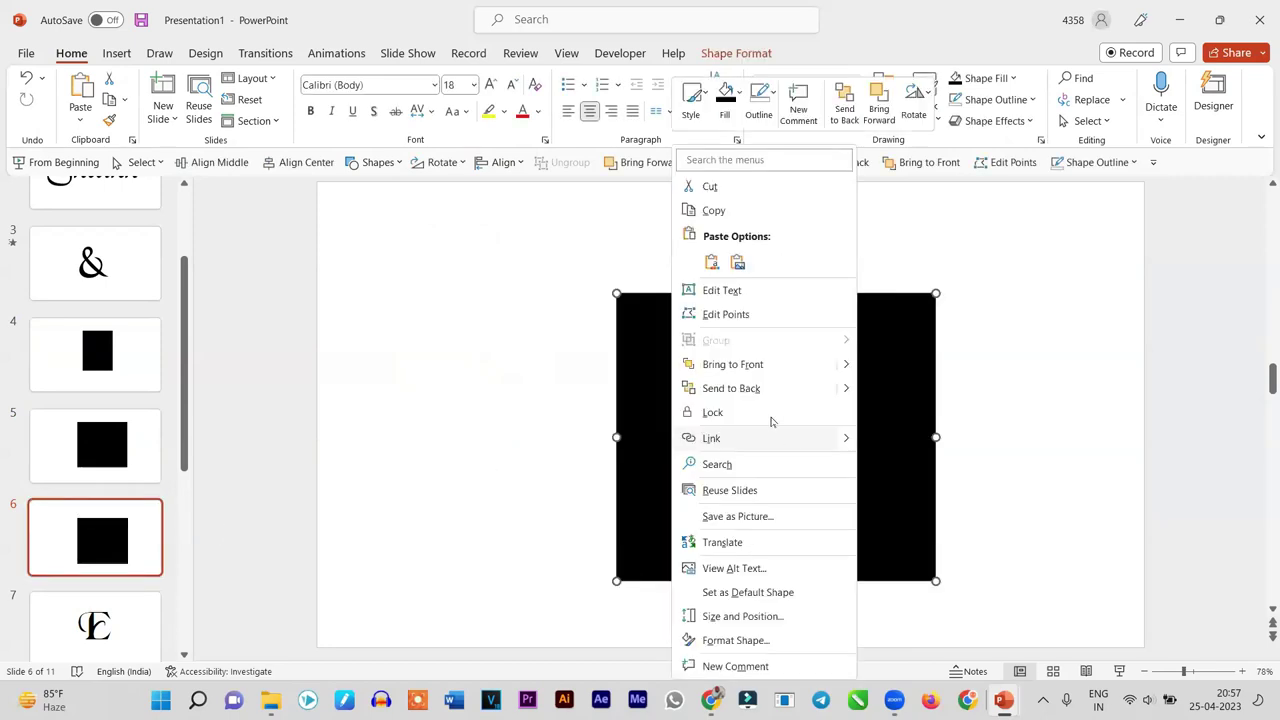
pyautogui.click(748, 388)
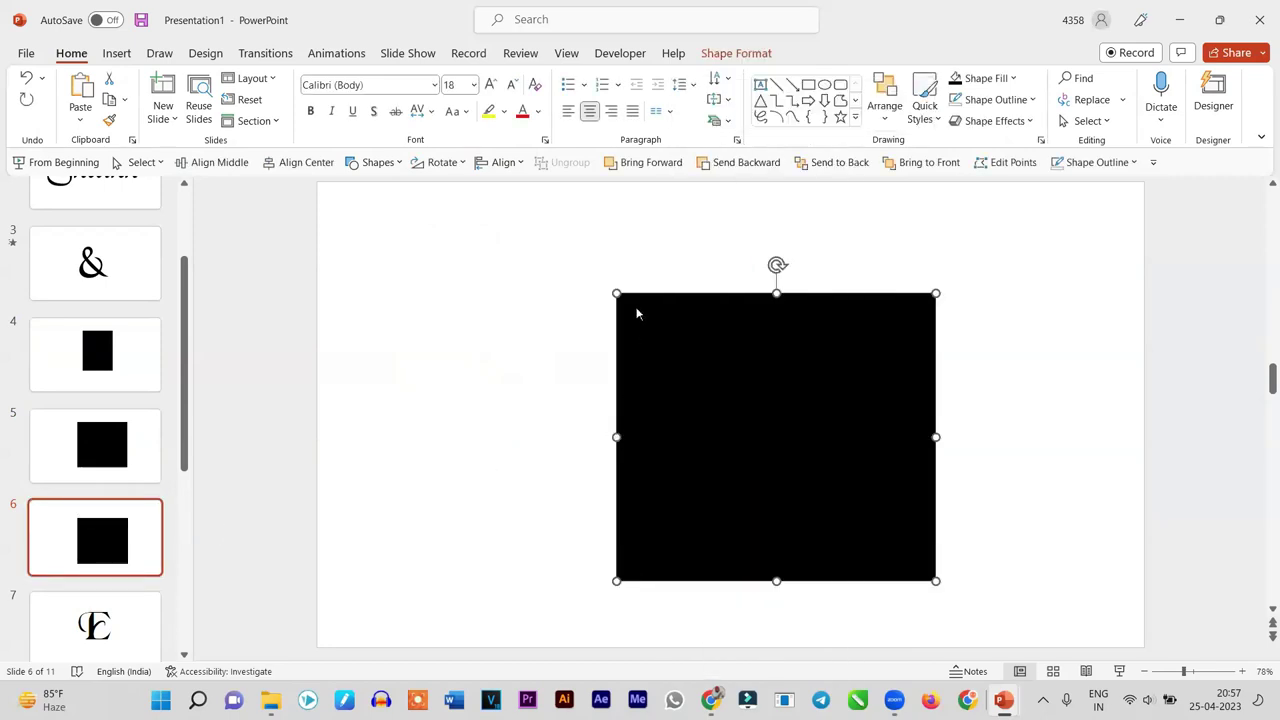
# - Paste the black rectangle behind the E on slide 7 and the P on slide 8
pyautogui.click(64, 628)
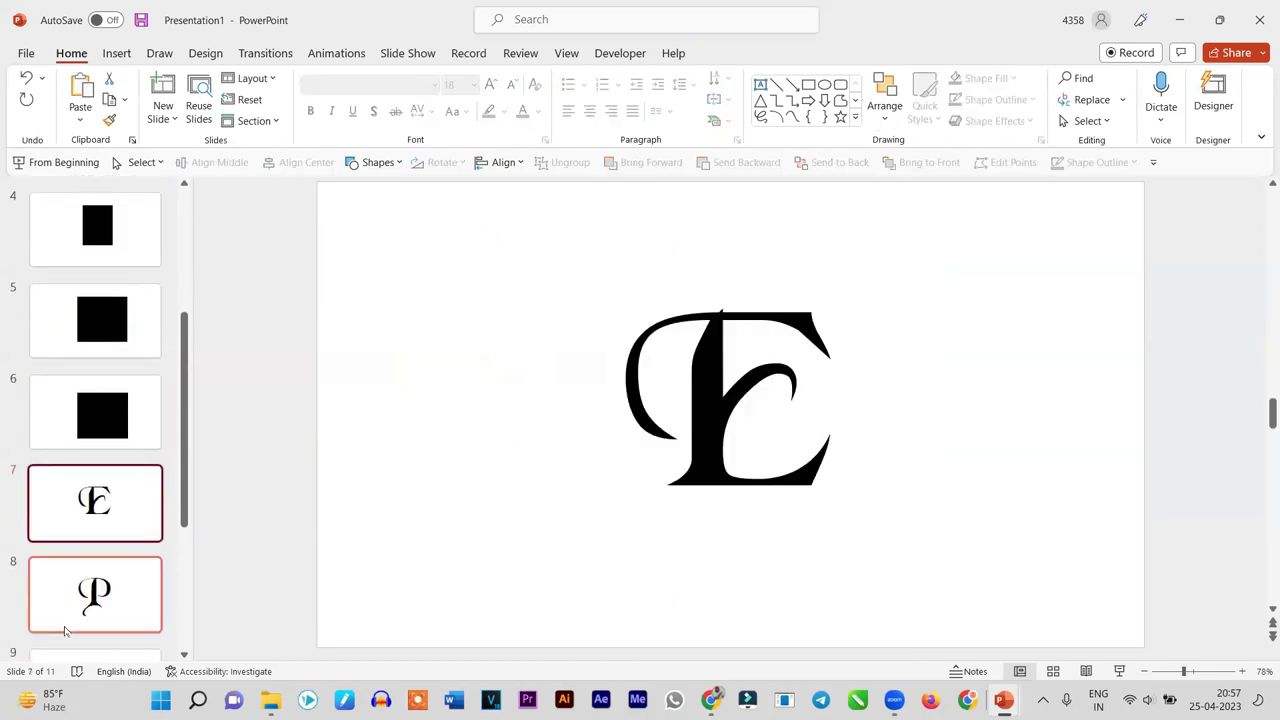
pyautogui.hotkey('ctrl', 'v')
pyautogui.moveTo(700, 409); pyautogui.dragTo(675, 388)
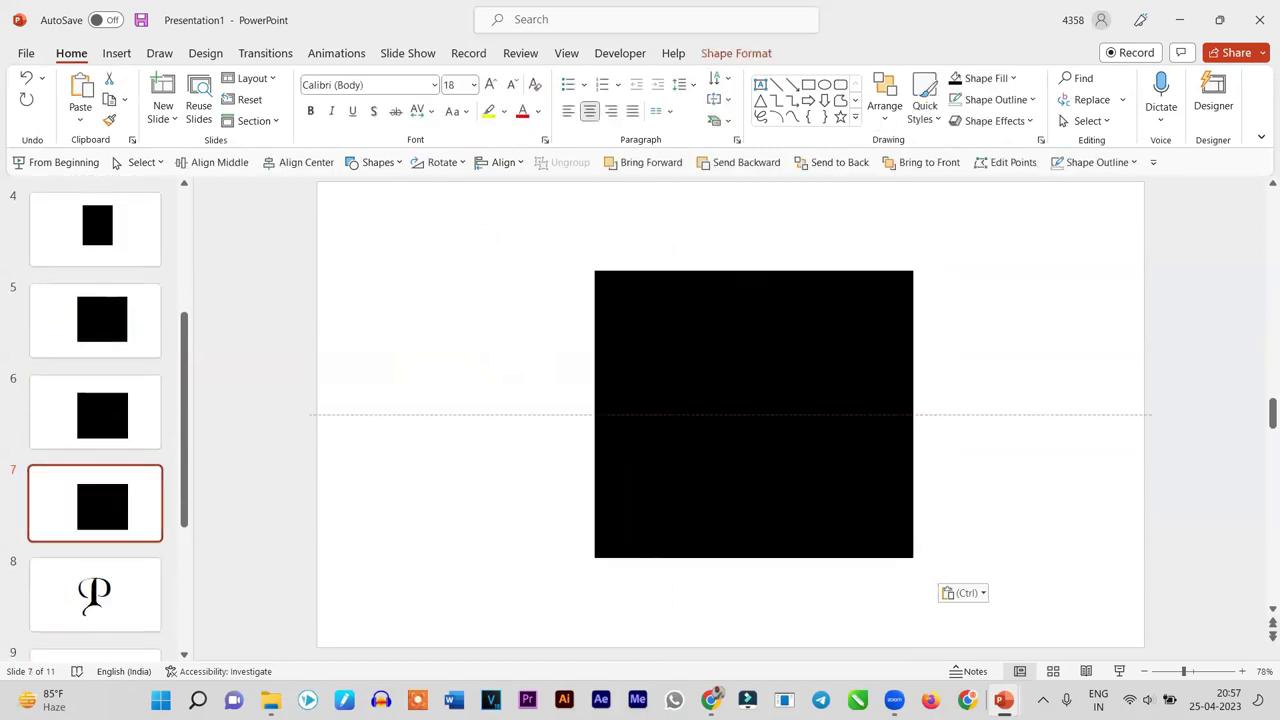
pyautogui.rightClick(675, 388)
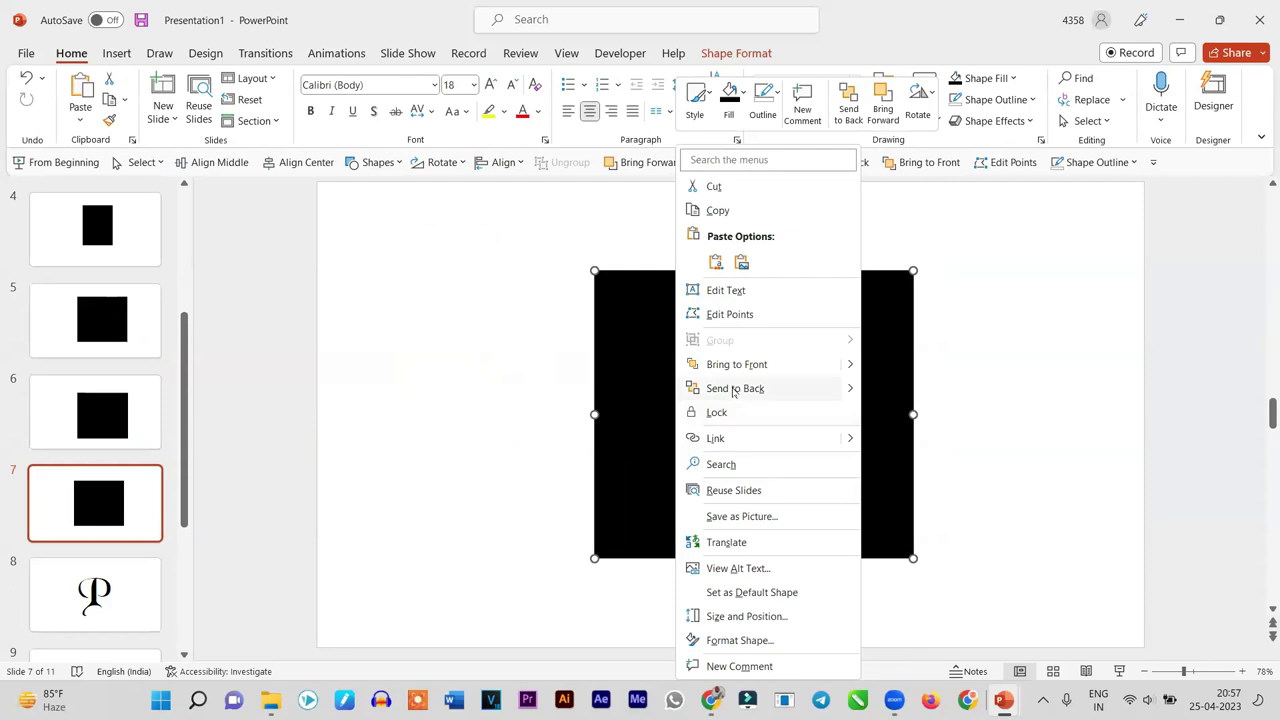
pyautogui.click(733, 391)
pyautogui.click(102, 605)
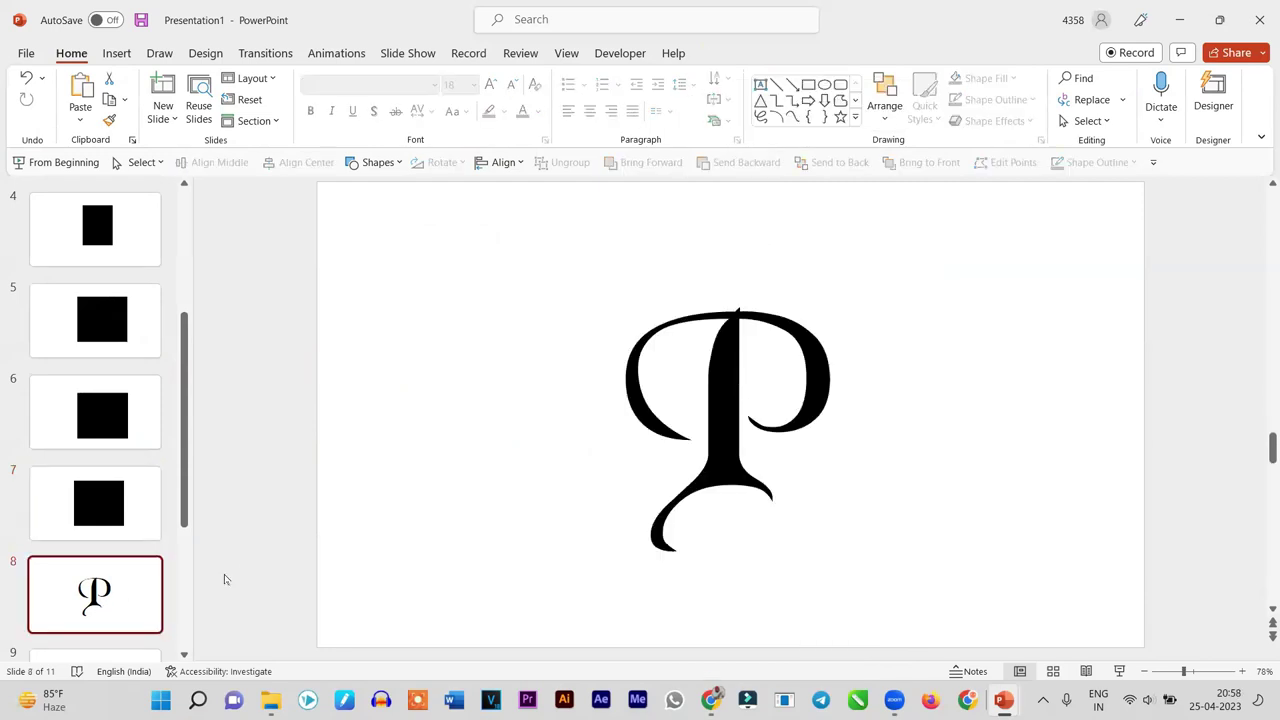
pyautogui.hotkey('ctrl', 'v')
pyautogui.rightClick(640, 405)
pyautogui.press('Escape')
pyautogui.moveTo(640, 405); pyautogui.dragTo(629, 398)
pyautogui.rightClick(632, 400)
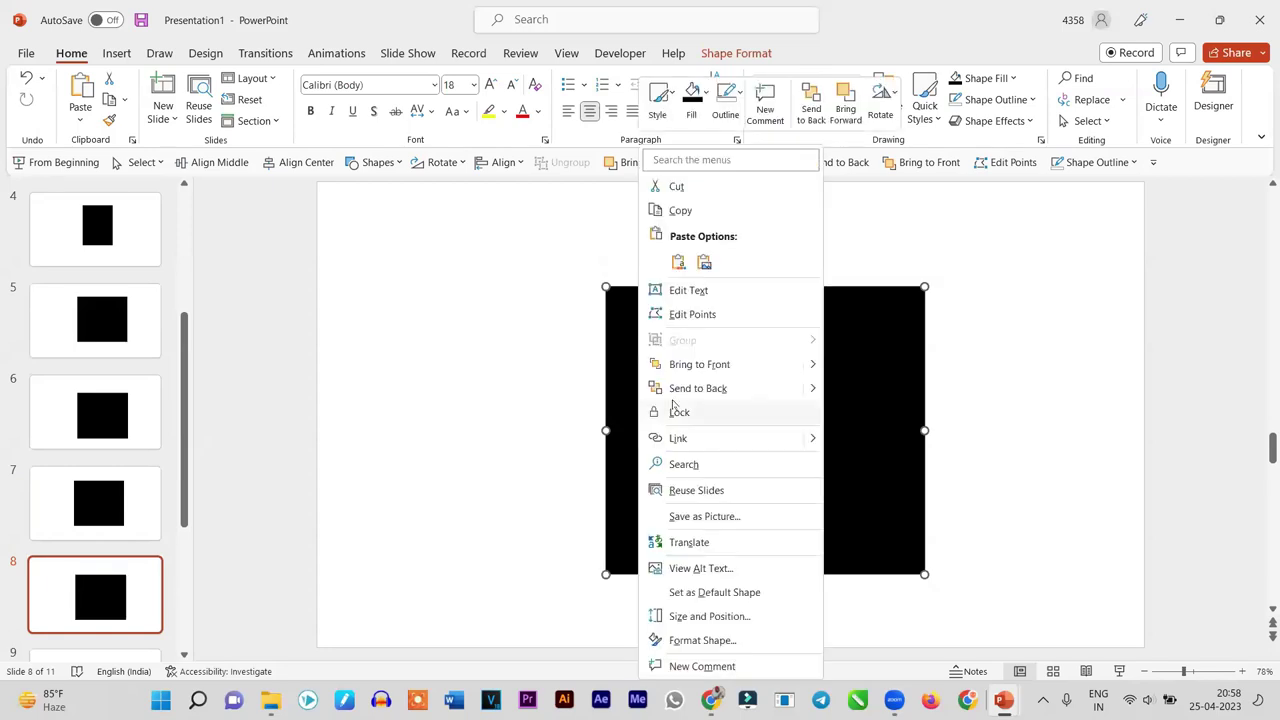
pyautogui.click(99, 613)
# - Paste the black rectangle on slide 9, widen it over the R, and send it back
pyautogui.scroll(-1, 93, 614)
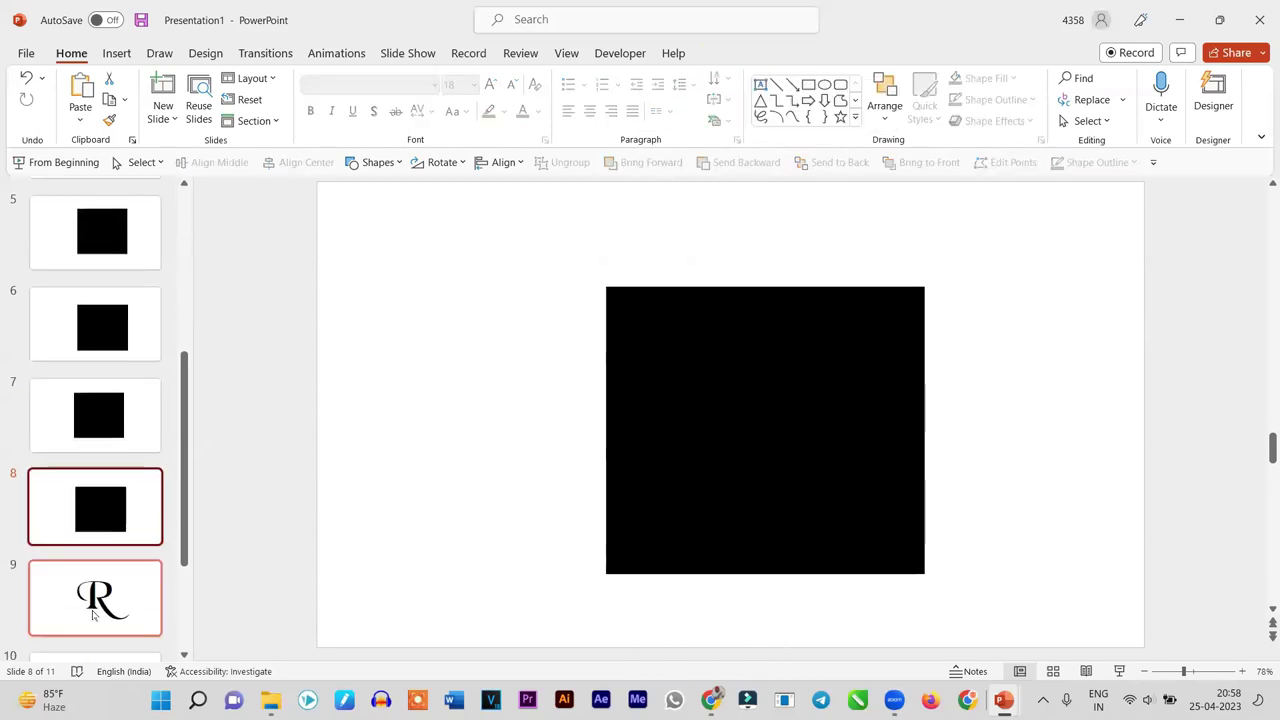
pyautogui.click(95, 598)
pyautogui.hotkey('ctrl', 'v')
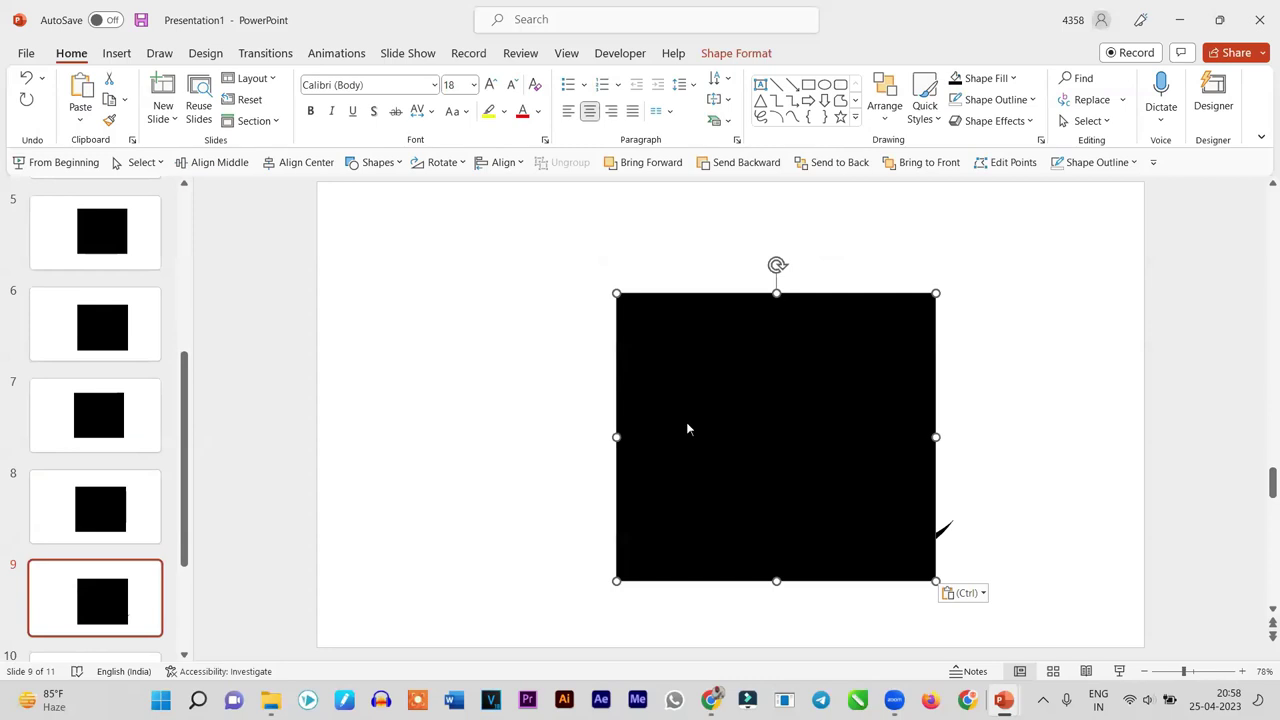
pyautogui.moveTo(790, 440); pyautogui.dragTo(764, 427)
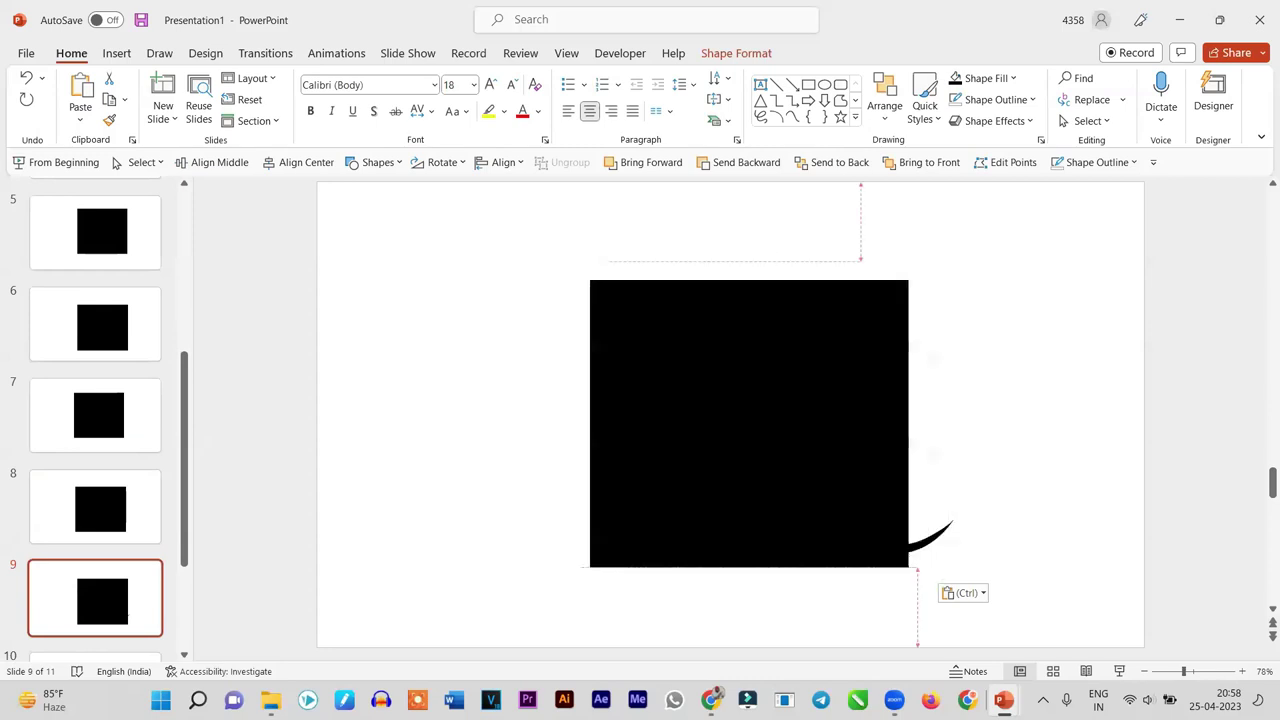
pyautogui.moveTo(909, 425); pyautogui.dragTo(971, 449)
pyautogui.rightClick(716, 443)
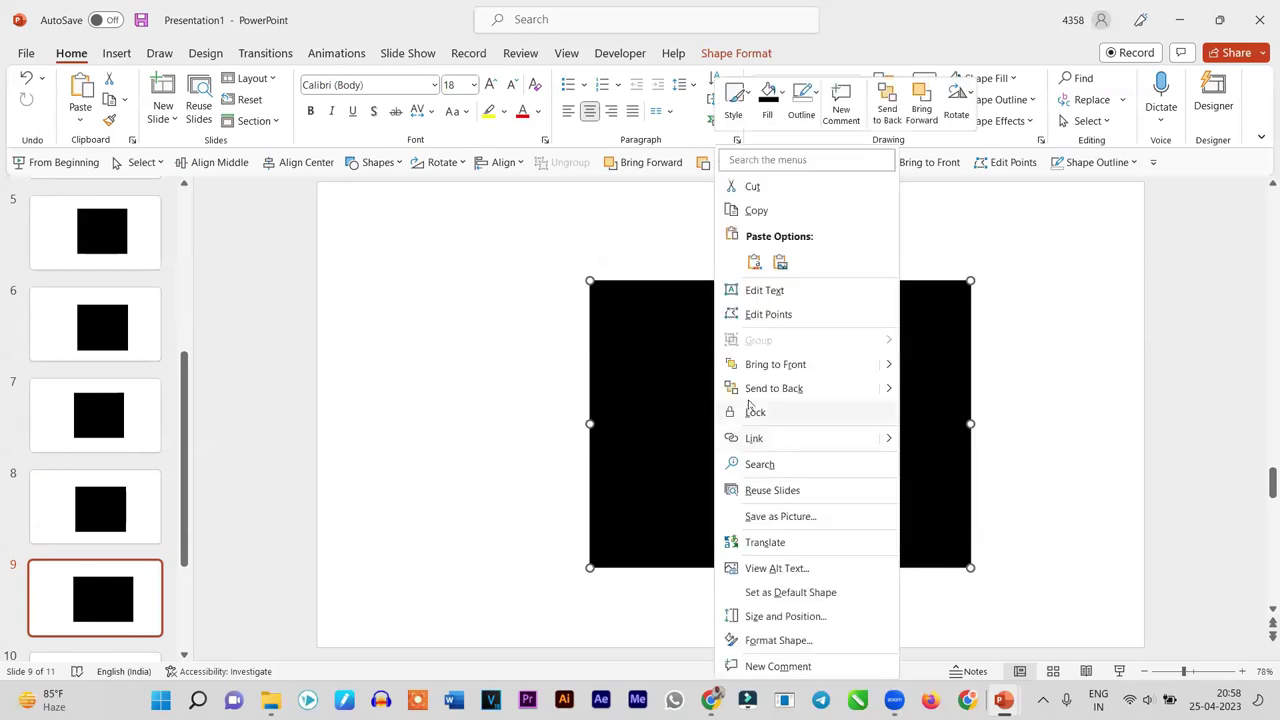
pyautogui.click(770, 389)
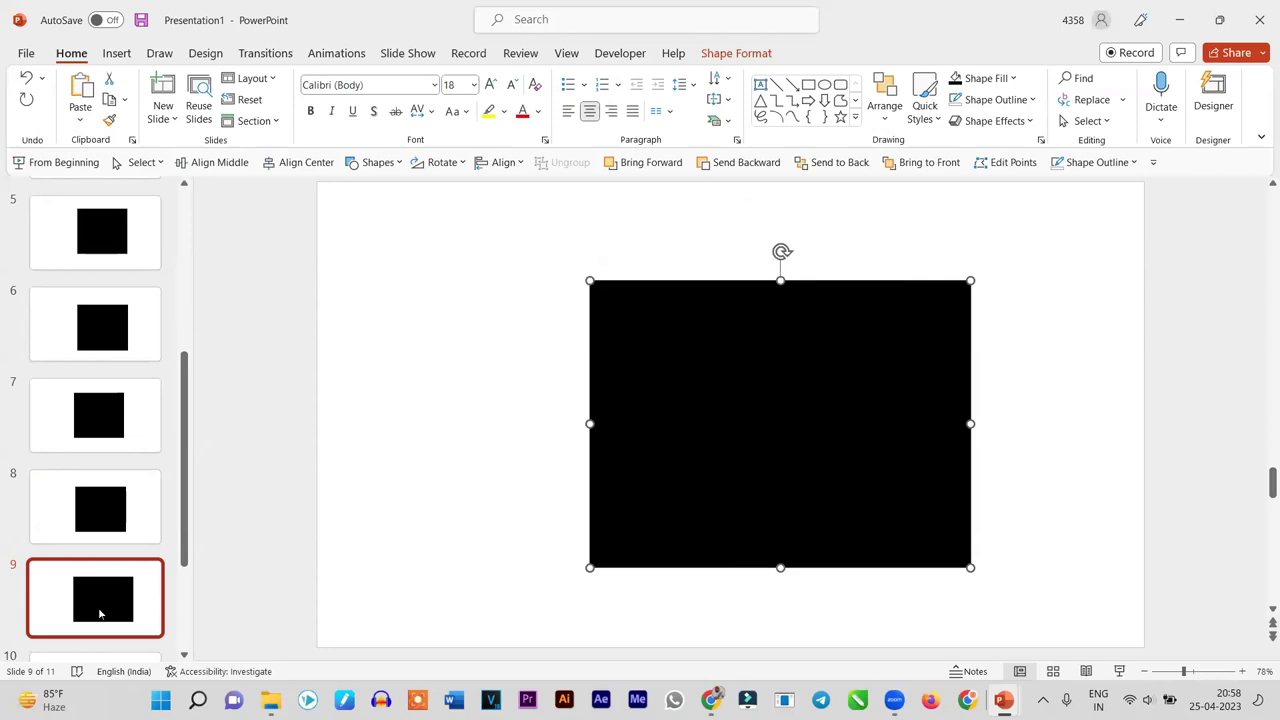
# - Paste the rectangle as a picture behind the D on slide 10, then return to slide 4
pyautogui.scroll(-1, 469, 270)
pyautogui.rightClick(418, 290)
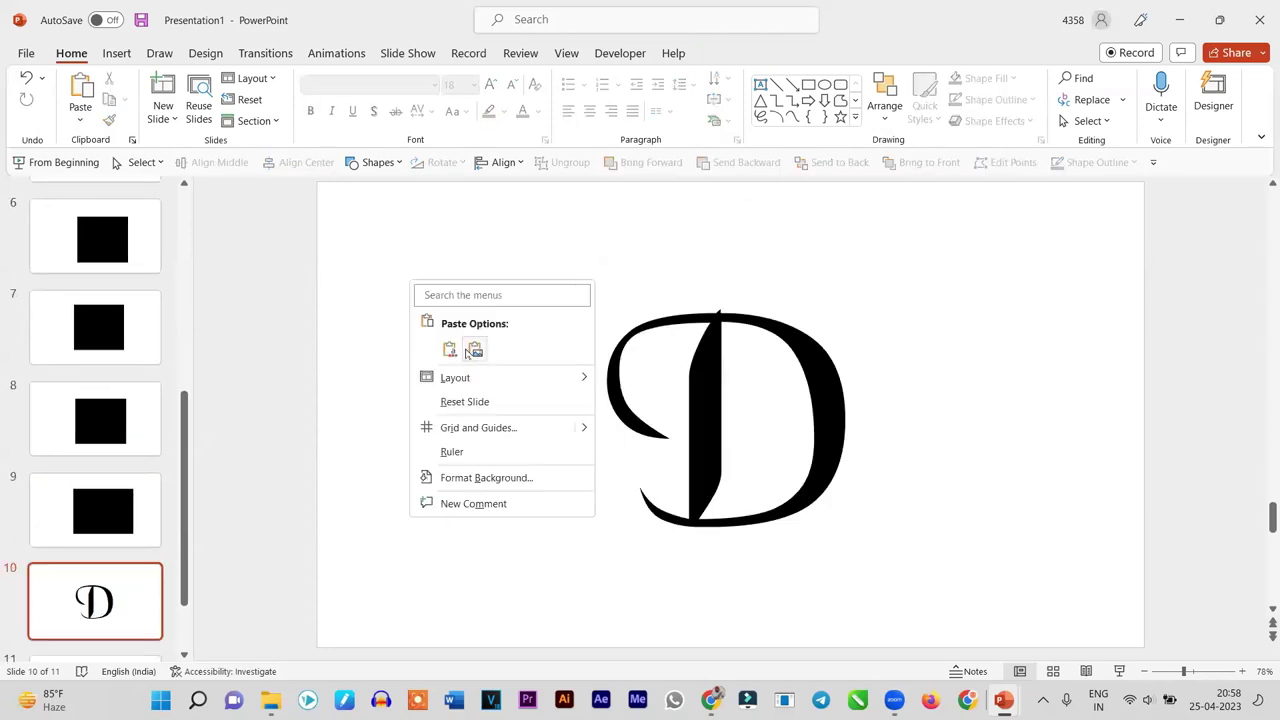
pyautogui.click(468, 350)
pyautogui.hotkey('ctrl', 'z')
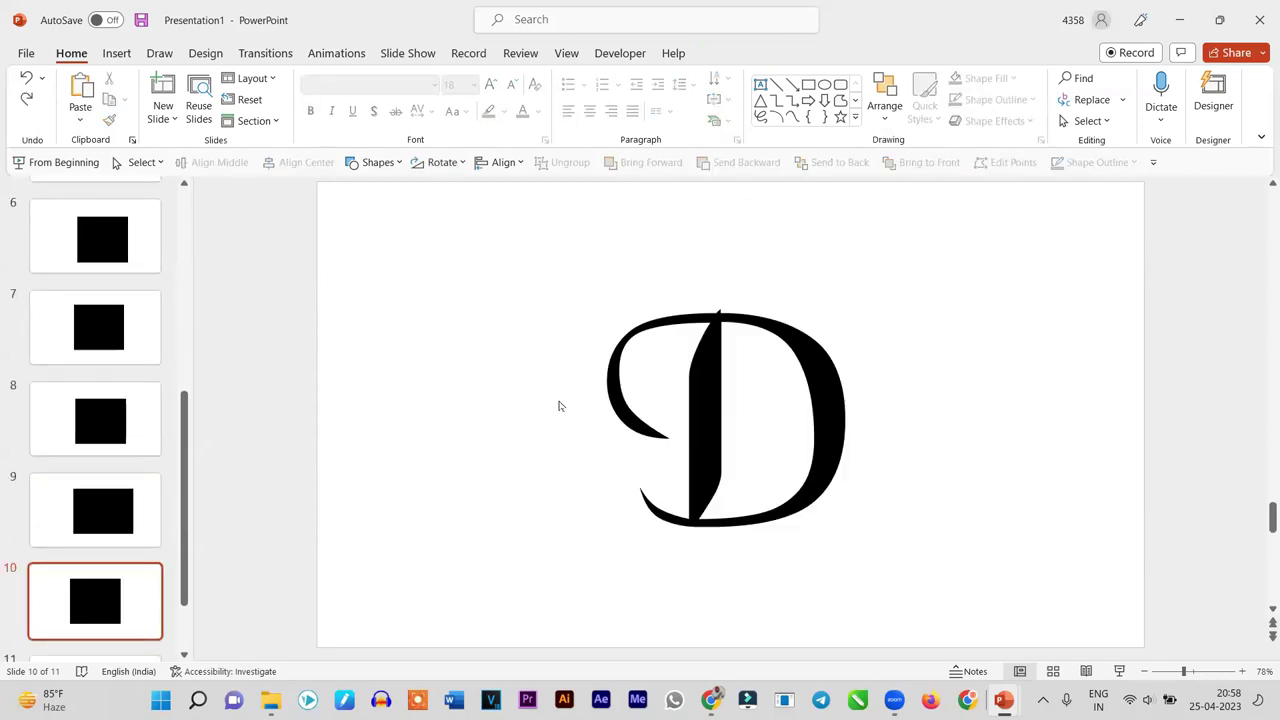
pyautogui.rightClick(481, 293)
pyautogui.click(523, 363)
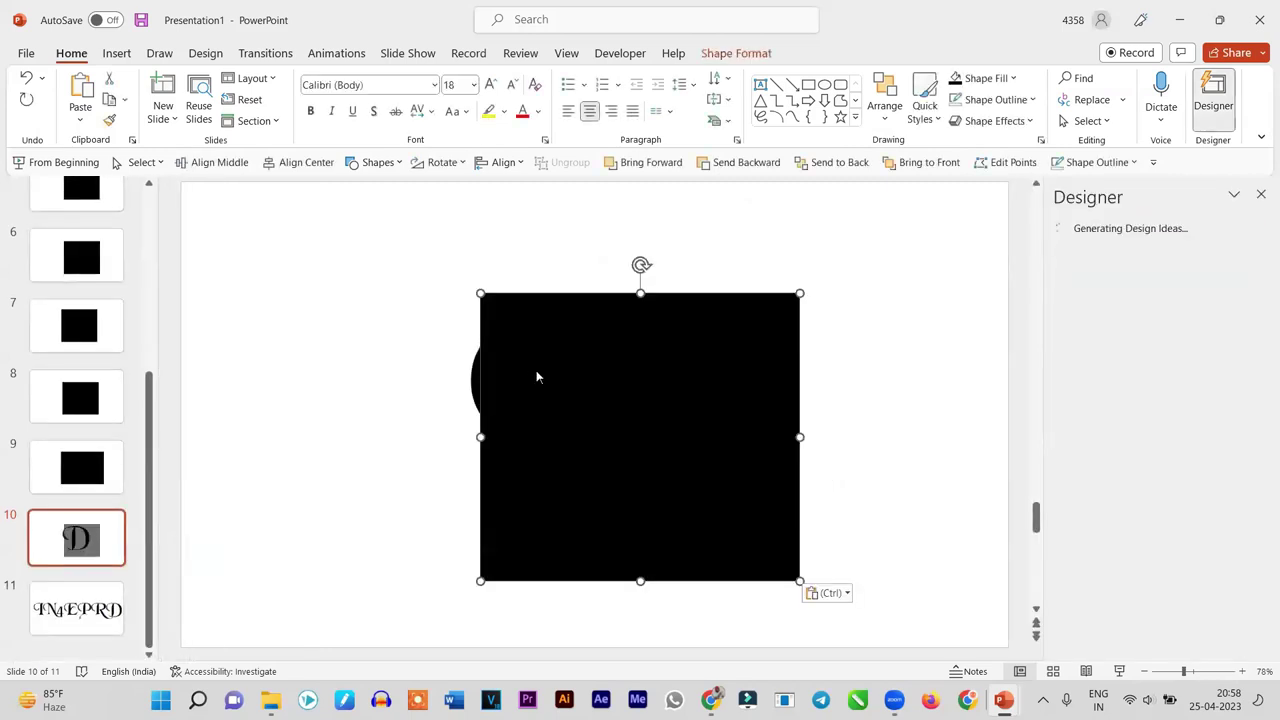
pyautogui.moveTo(597, 397); pyautogui.dragTo(523, 384)
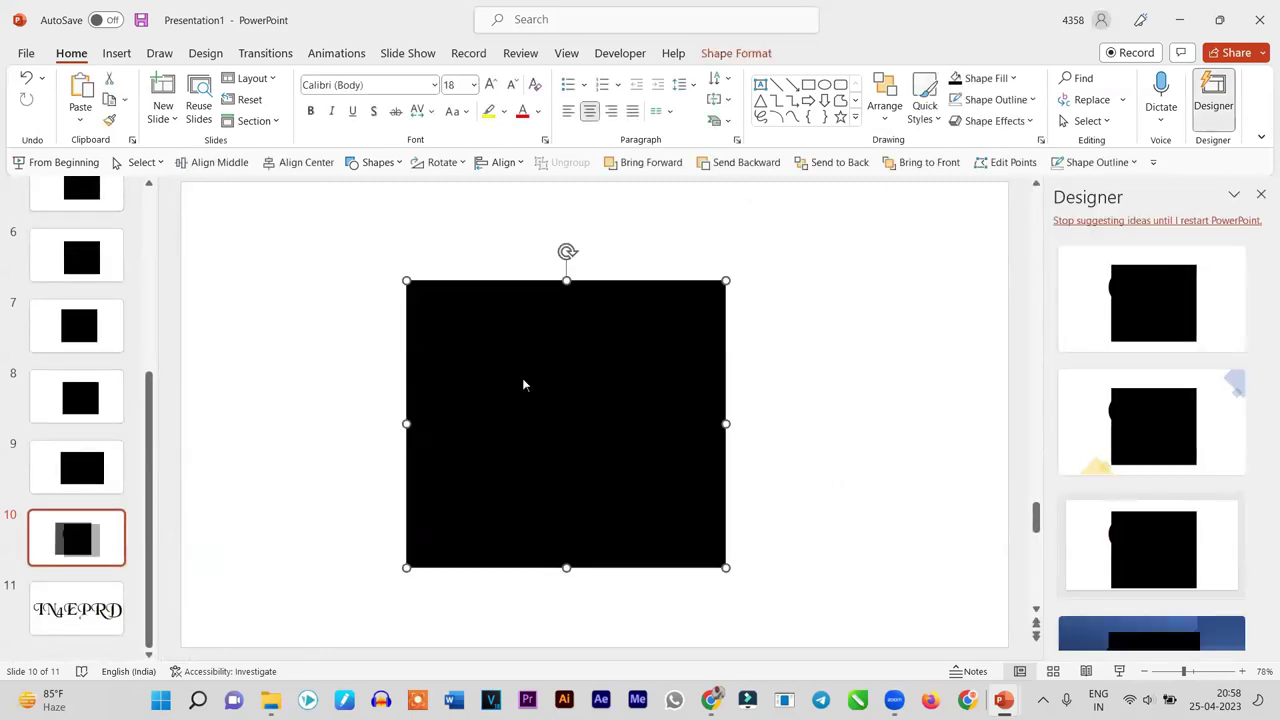
pyautogui.rightClick(523, 384)
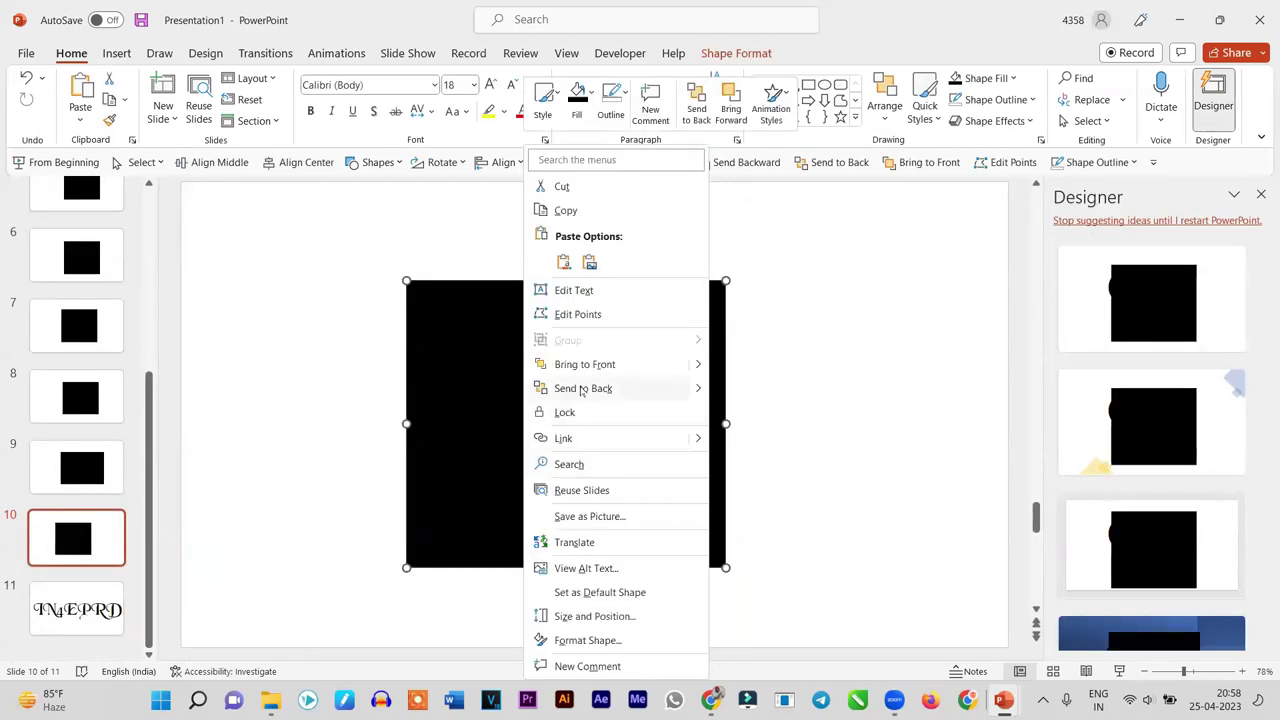
pyautogui.click(837, 446)
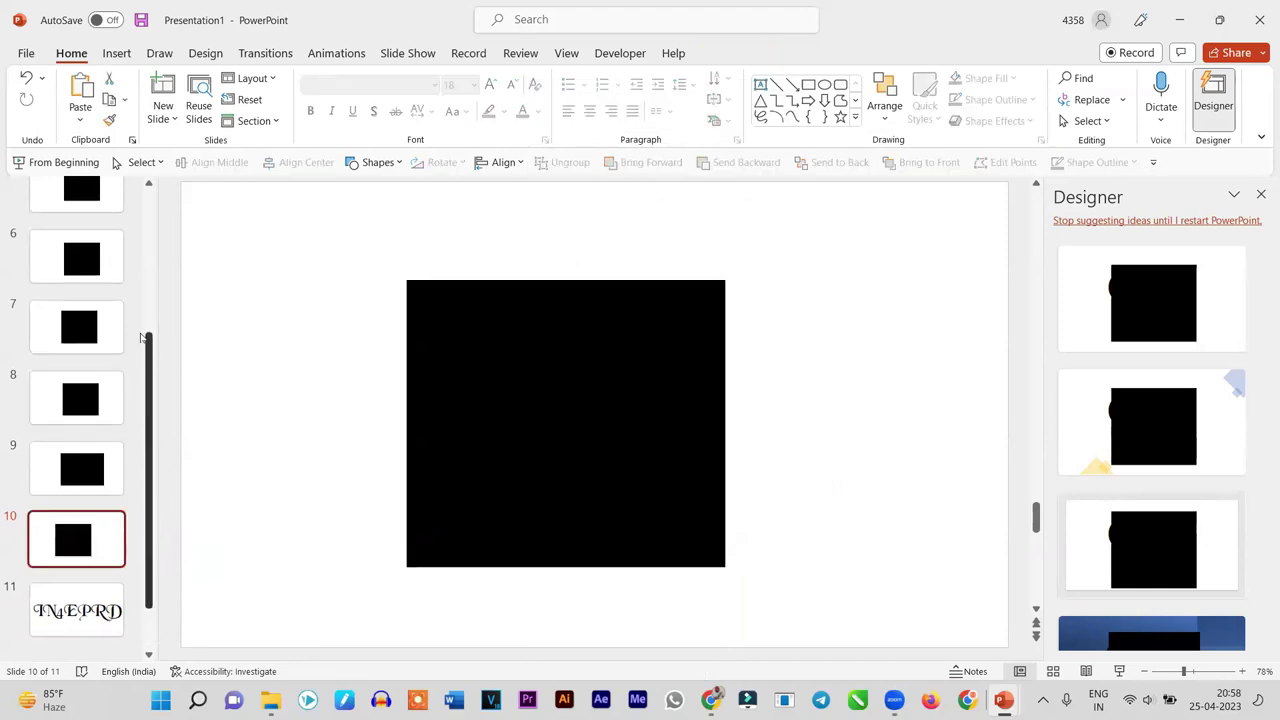
pyautogui.scroll(4, 81, 347)
pyautogui.click(81, 347)
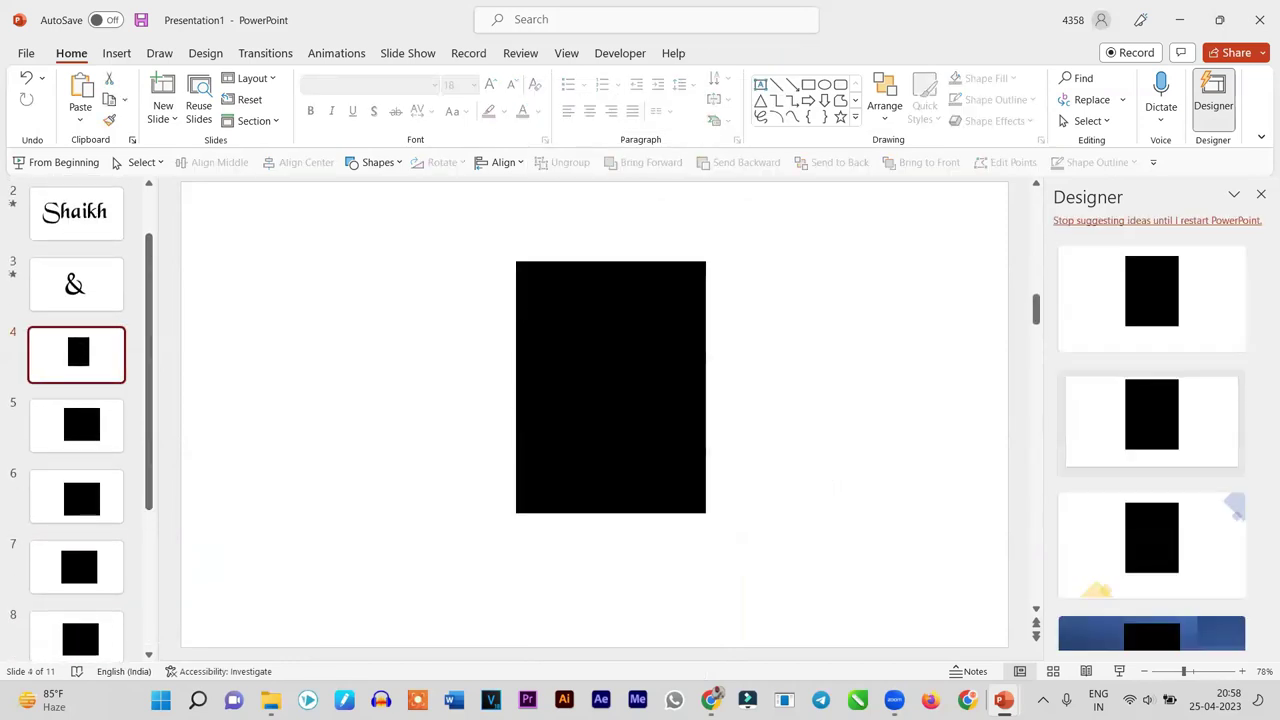
# - Fragment the I with its black backdrop on slide 4 and delete the backdrop piece
pyautogui.click(700, 292)
pyautogui.click(698, 303)
pyautogui.hotkey('ctrl', 'a')
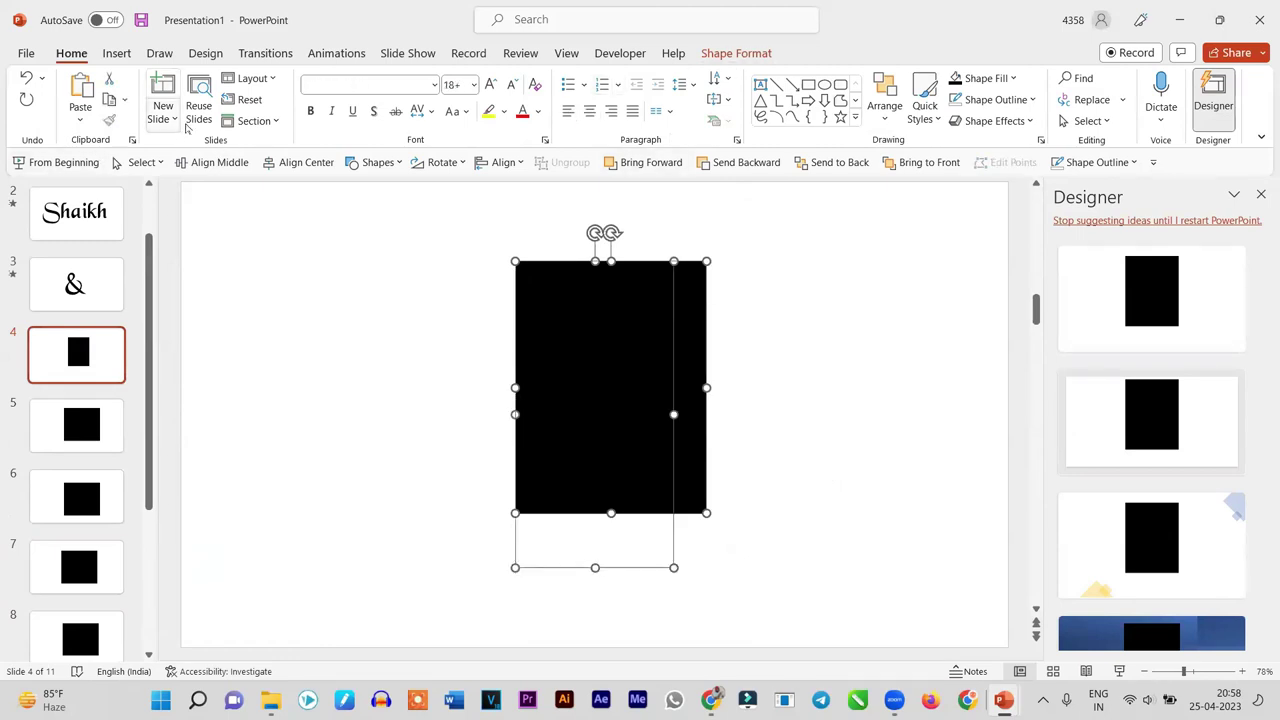
pyautogui.click(745, 56)
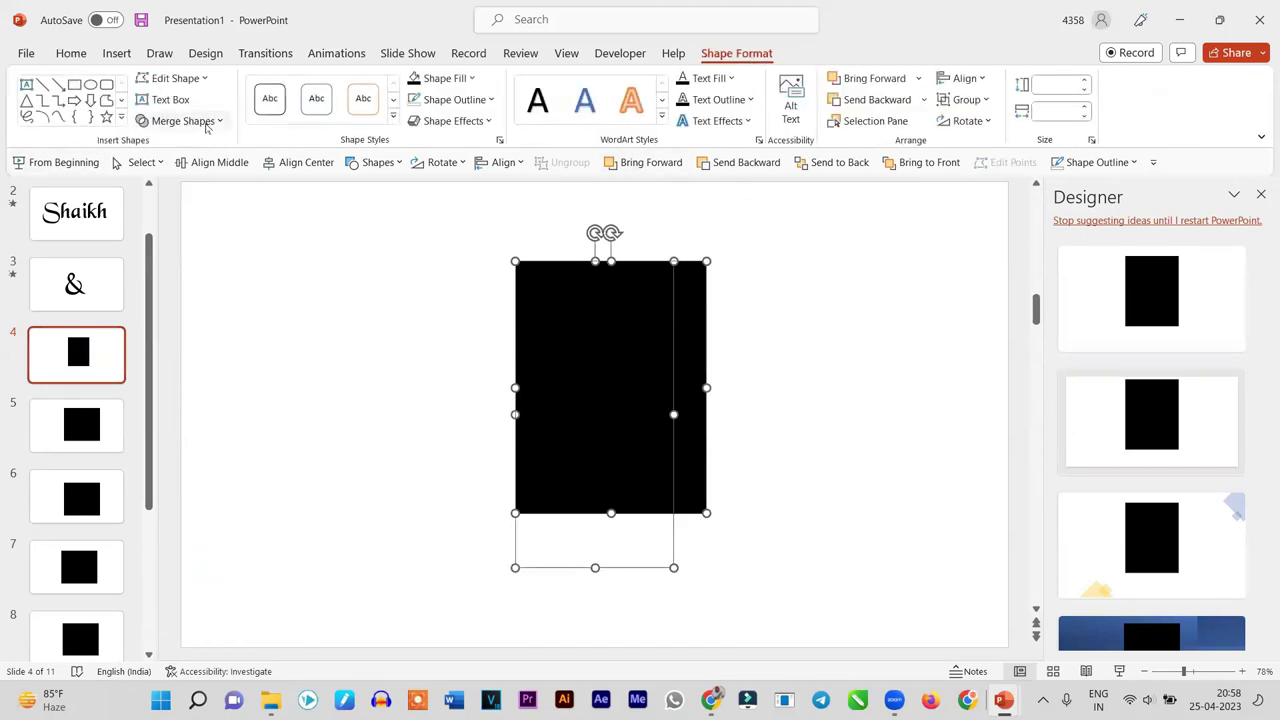
pyautogui.click(207, 125)
pyautogui.click(183, 265)
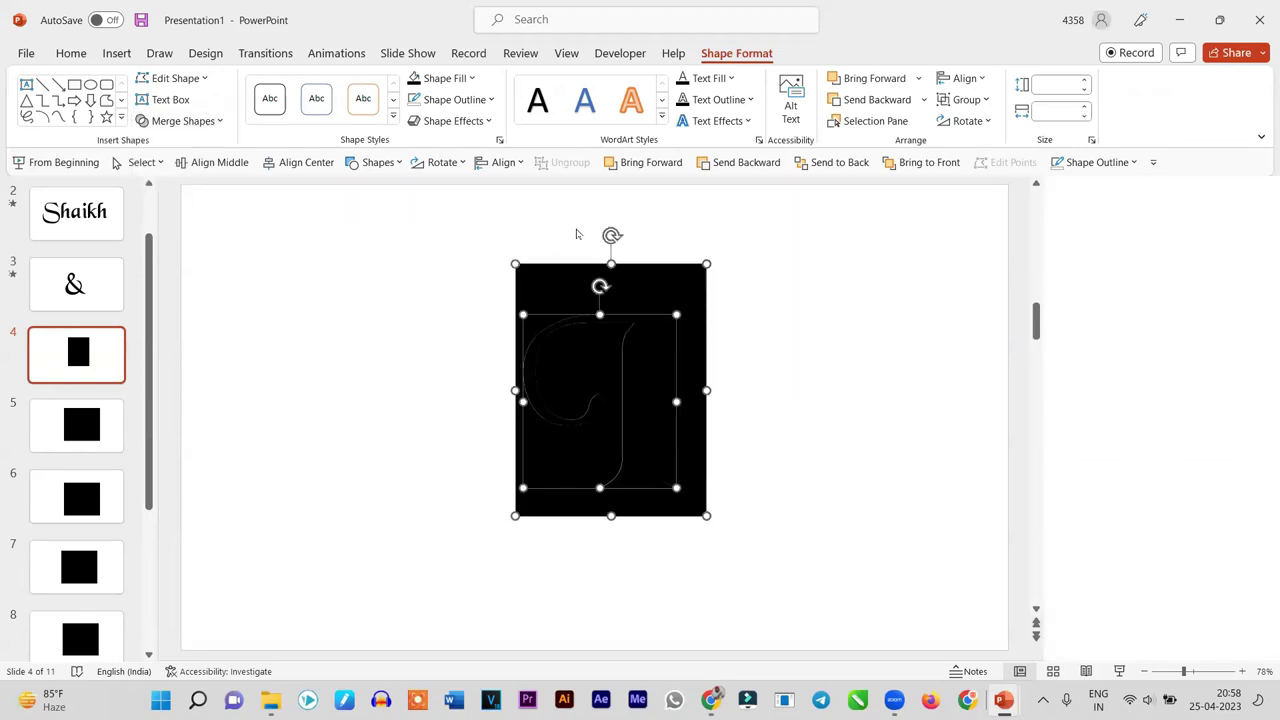
pyautogui.click(926, 258)
pyautogui.click(737, 274)
pyautogui.press('Delete')
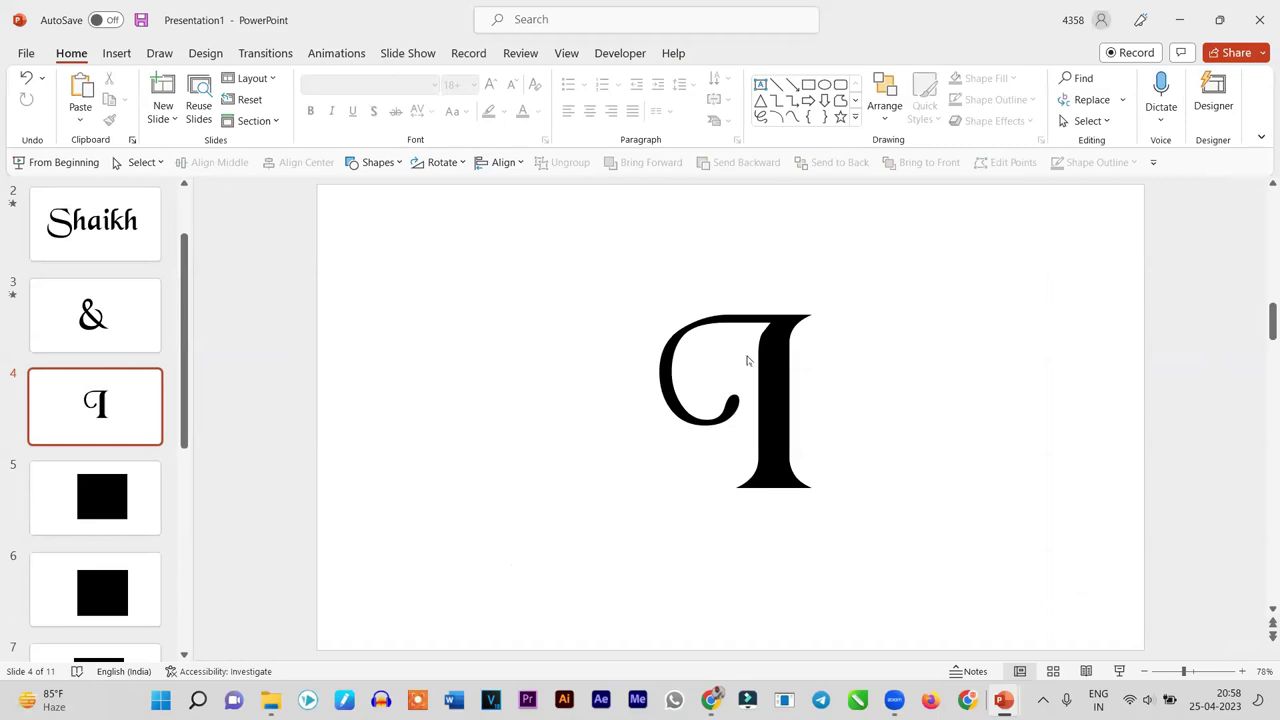
# - Fragment the N with its black square on slide 5 and delete the backdrop piece
pyautogui.click(122, 490)
pyautogui.hotkey('ctrl', 'a')
pyautogui.click(552, 206)
pyautogui.moveTo(545, 205); pyautogui.dragTo(1088, 660)
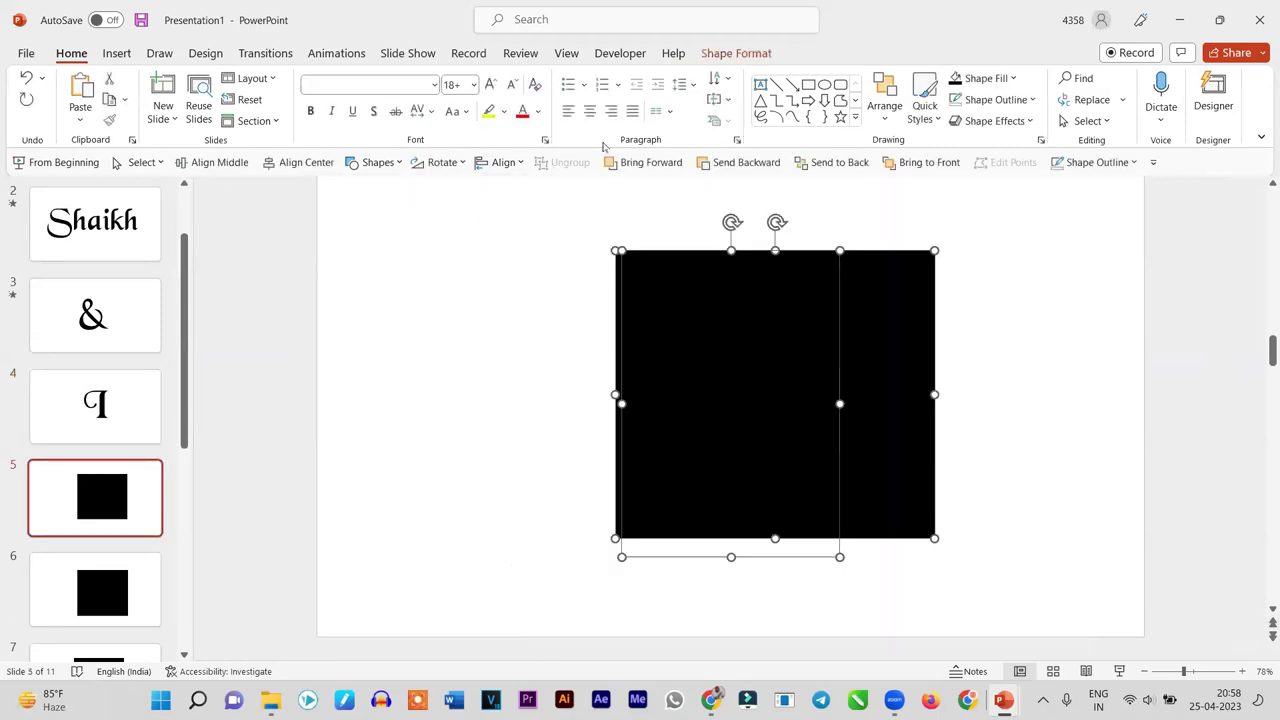
pyautogui.click(720, 57)
pyautogui.click(168, 120)
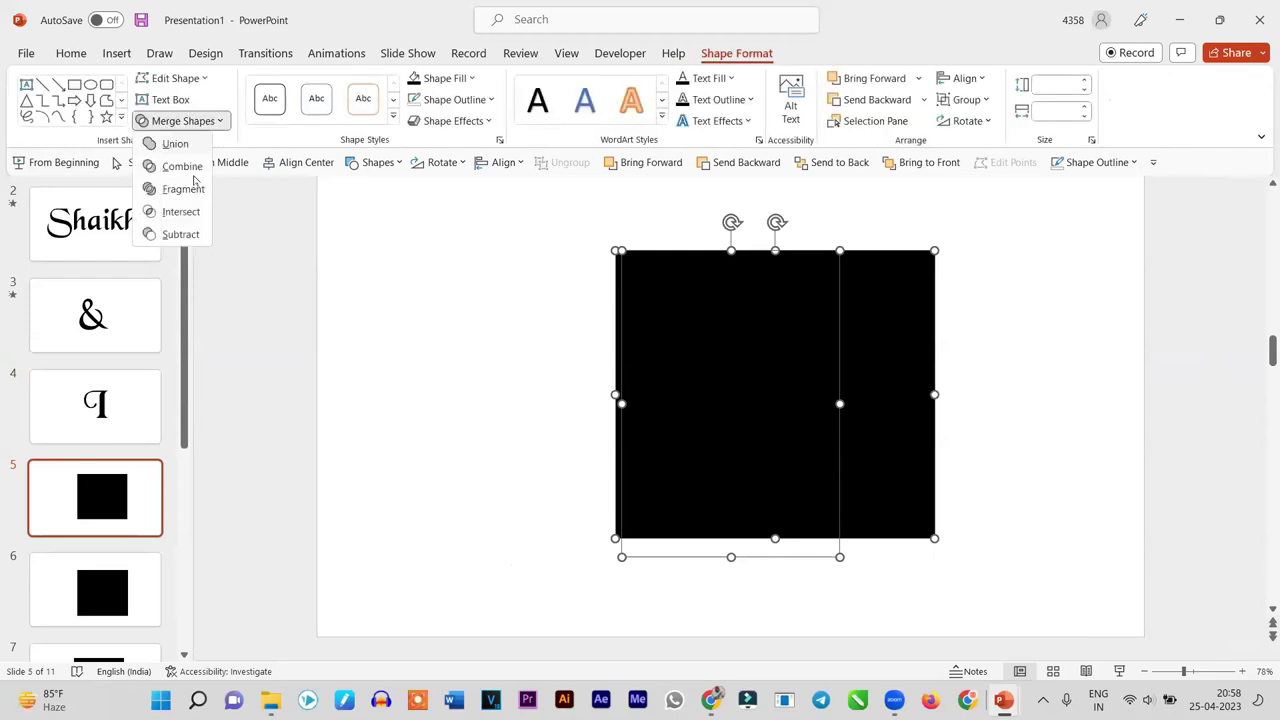
pyautogui.click(179, 189)
pyautogui.click(400, 334)
pyautogui.click(748, 285)
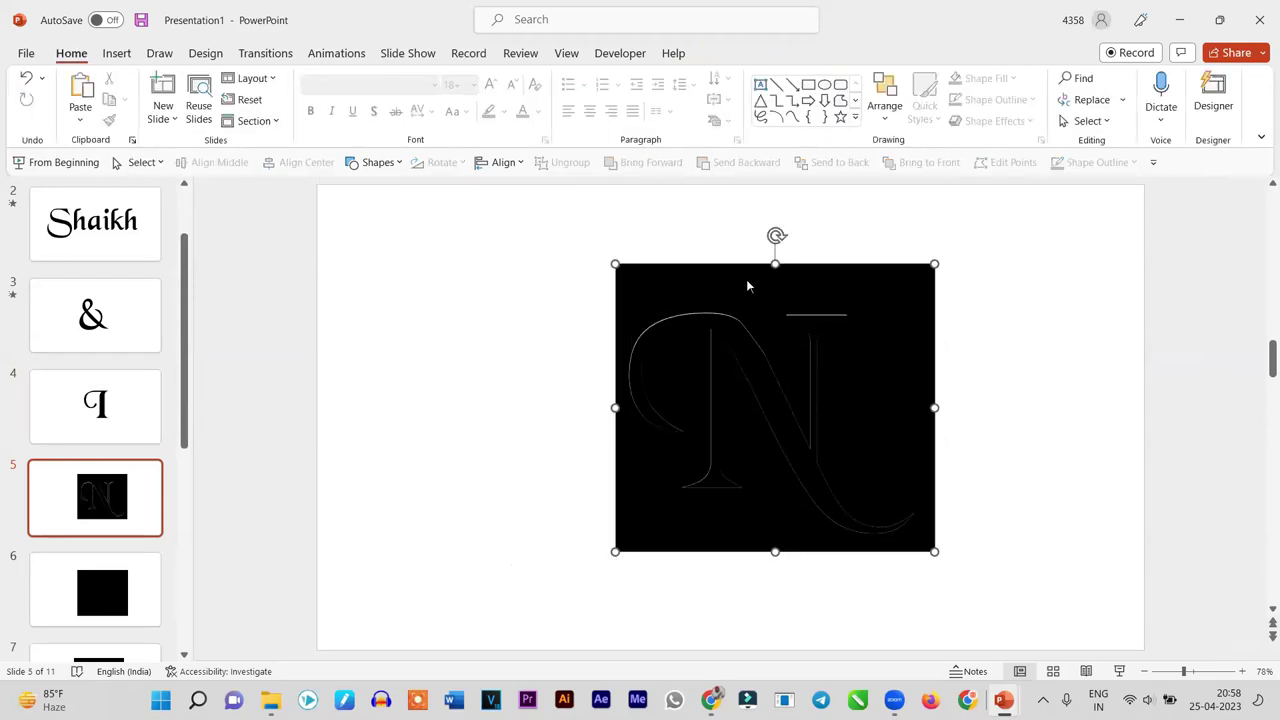
pyautogui.press('Delete')
# - Fragment the 4 with its square on slide 6, deleting the backdrop and inner triangle
pyautogui.scroll(-1, 568, 259)
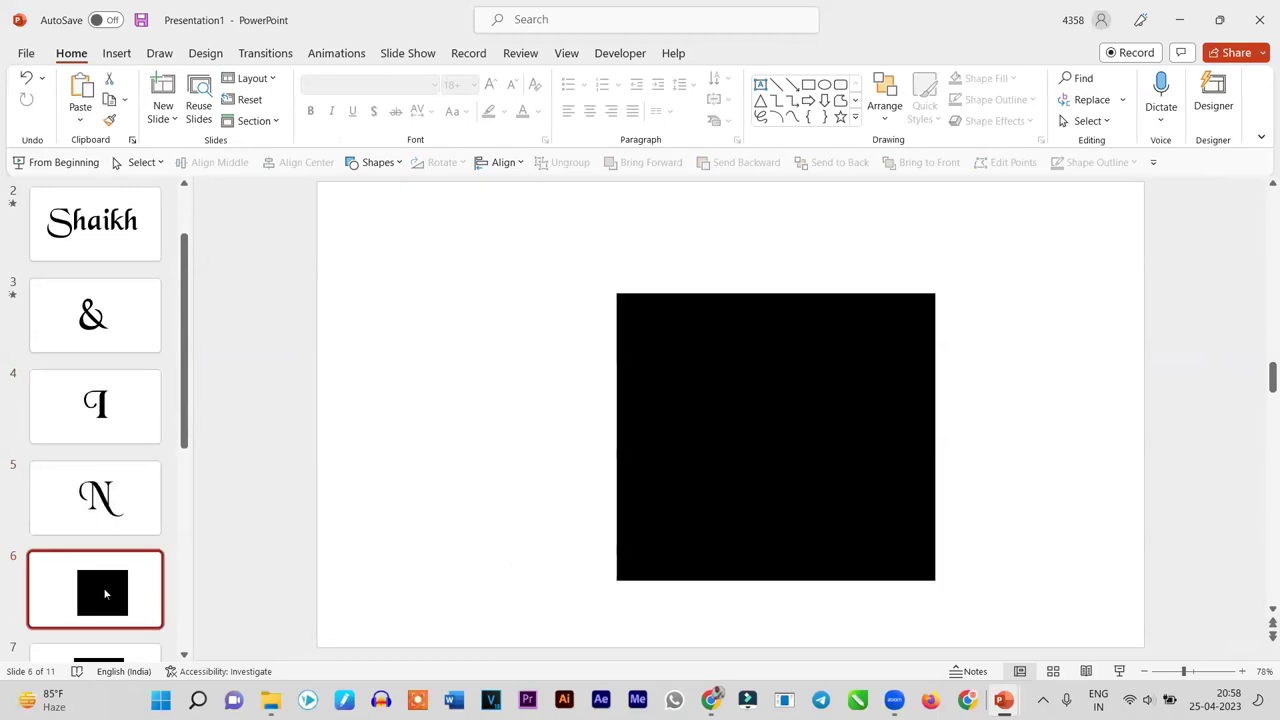
pyautogui.moveTo(555, 241); pyautogui.dragTo(1008, 624)
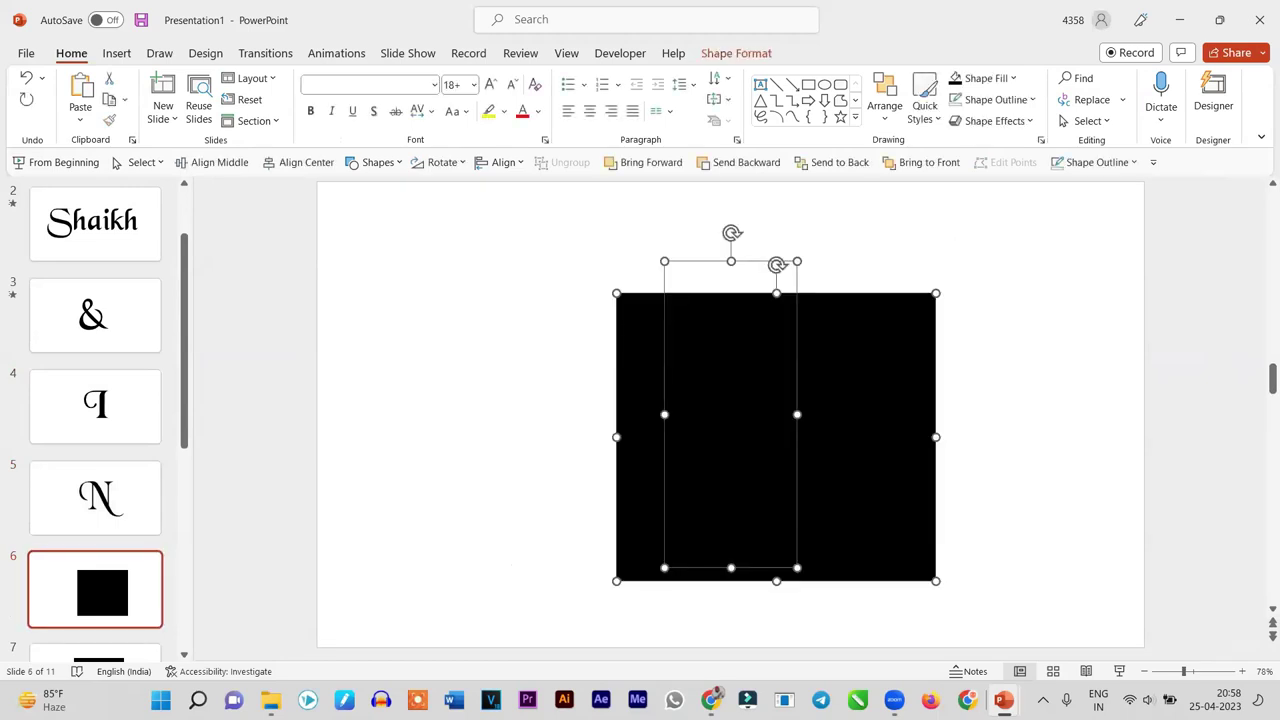
pyautogui.click(724, 55)
pyautogui.click(170, 99)
pyautogui.click(183, 120)
pyautogui.click(180, 189)
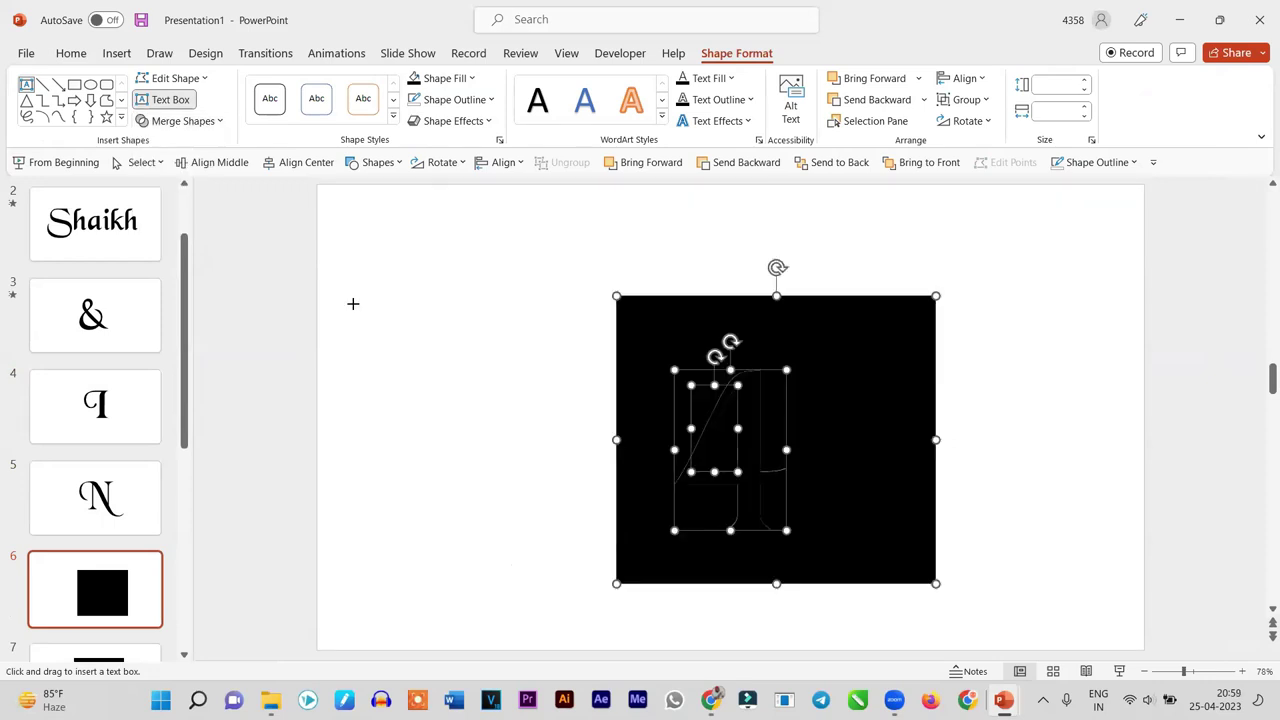
pyautogui.click(906, 379)
pyautogui.press('Delete')
pyautogui.click(720, 447)
pyautogui.press('Delete')
pyautogui.scroll(-2, 115, 596)
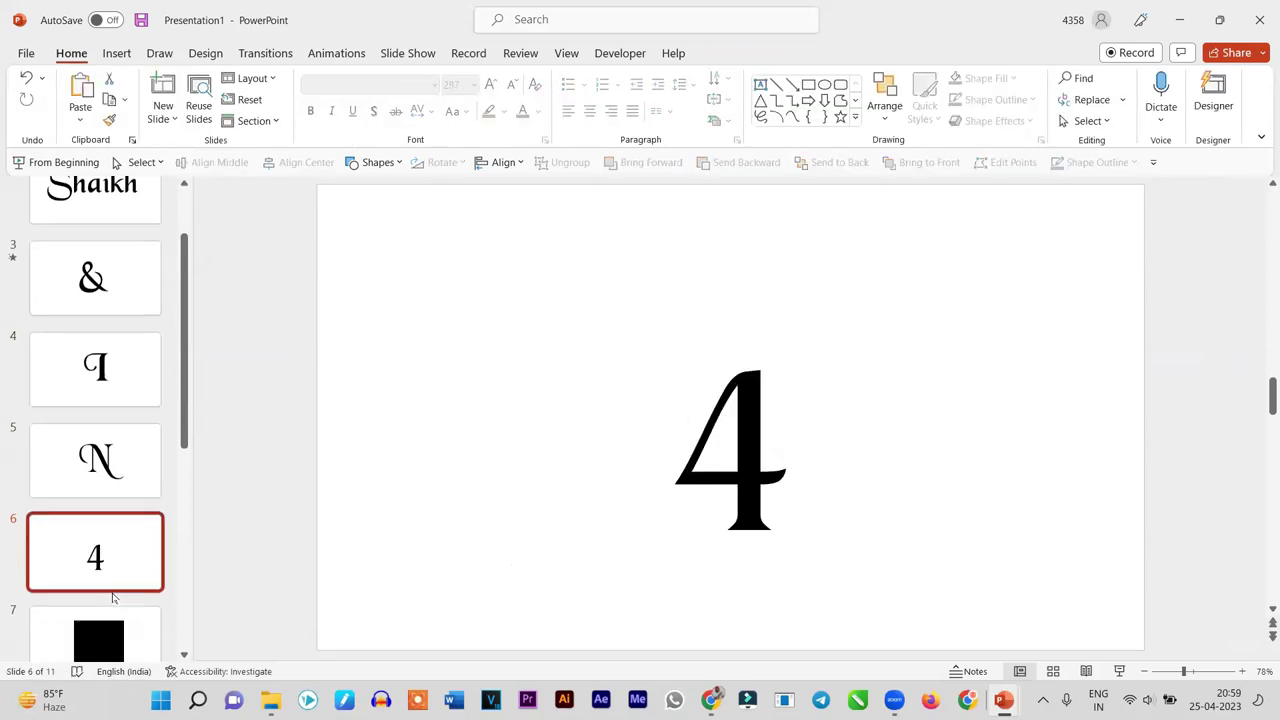
pyautogui.click(111, 591)
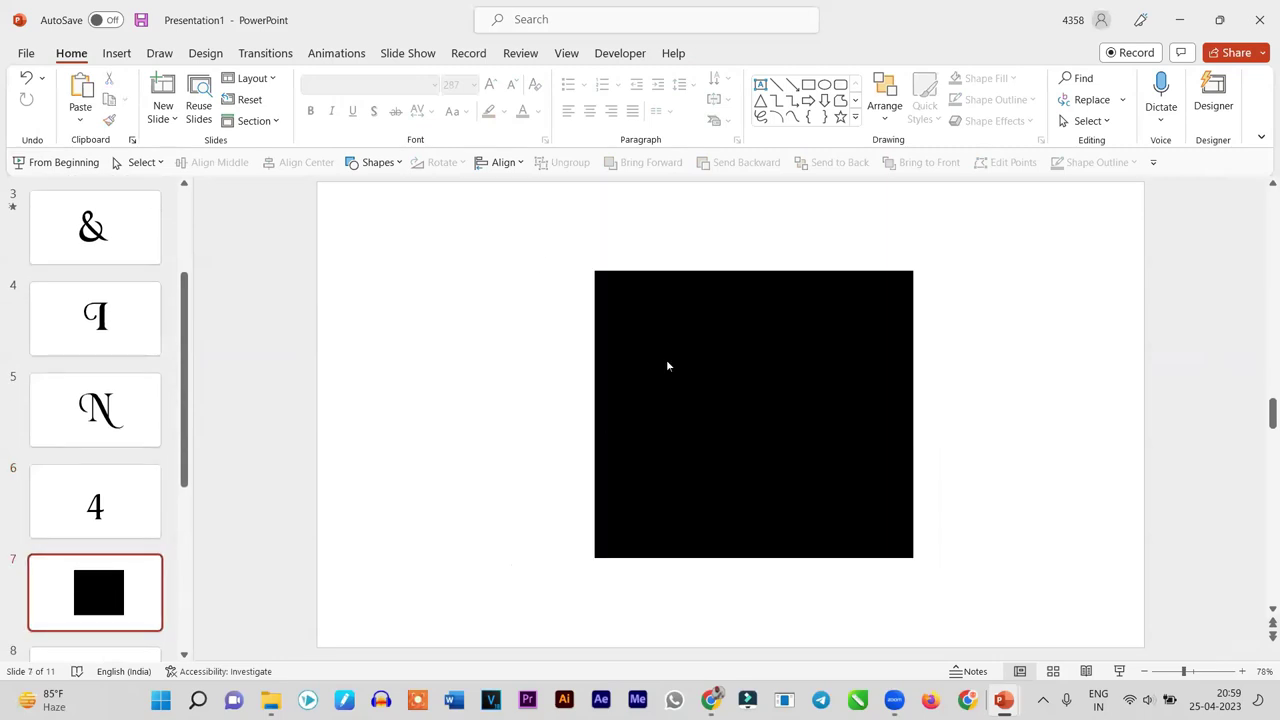
# - Fragment the E with its black square on slide 7 and delete the backdrop piece
pyautogui.click(669, 366)
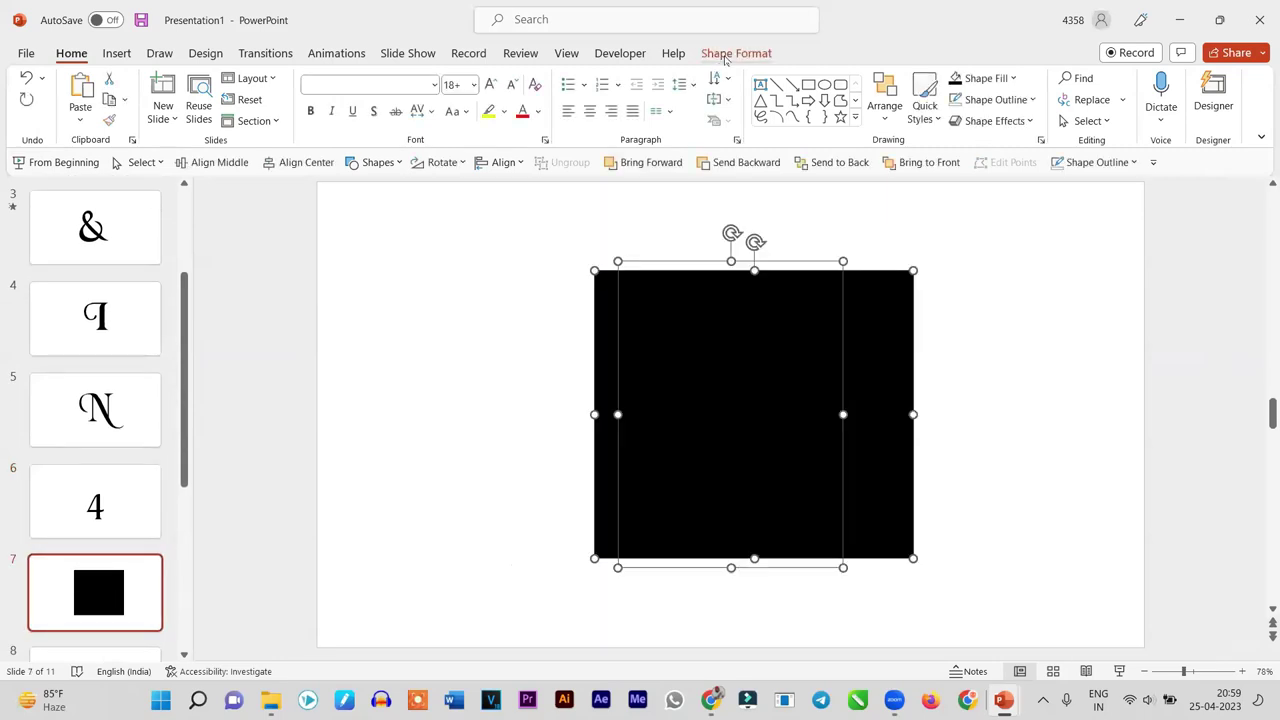
pyautogui.click(730, 55)
pyautogui.click(183, 120)
pyautogui.click(176, 188)
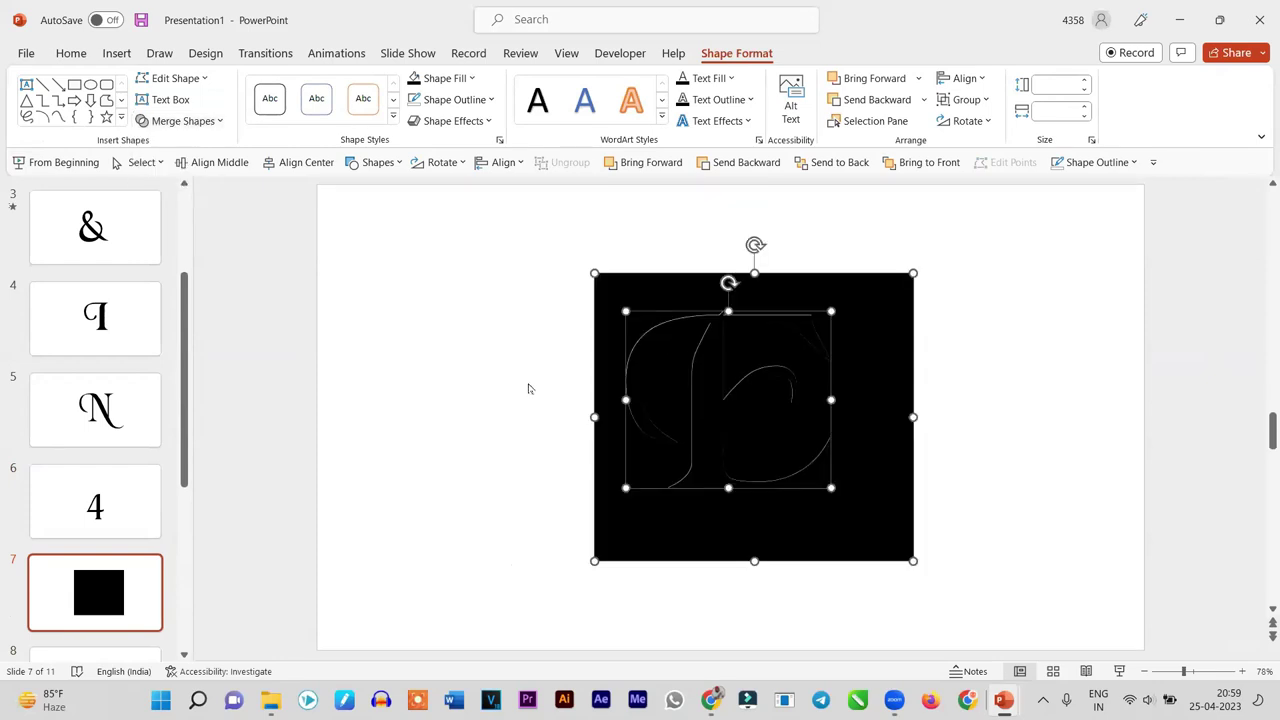
pyautogui.click(928, 334)
pyautogui.click(913, 306)
pyautogui.press('Delete')
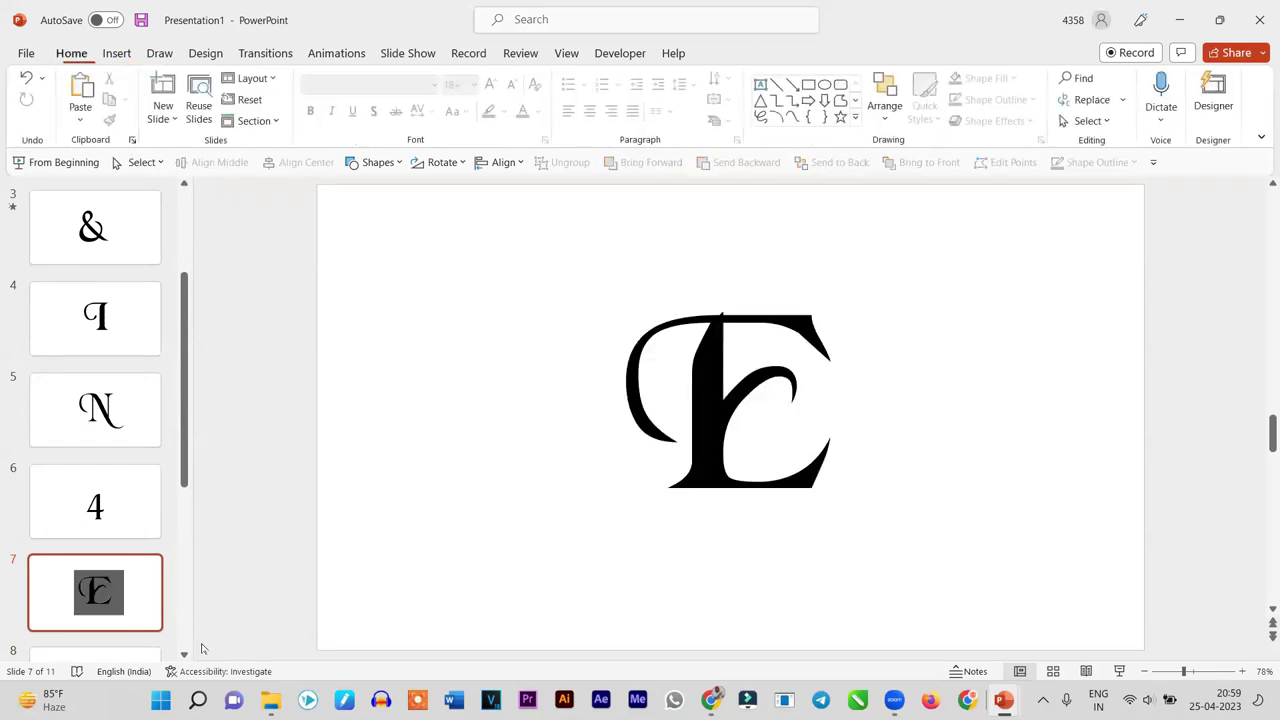
# - Fragment the P with its black square on slide 8 and delete the backdrop piece
pyautogui.scroll(-2, 120, 560)
pyautogui.click(103, 535)
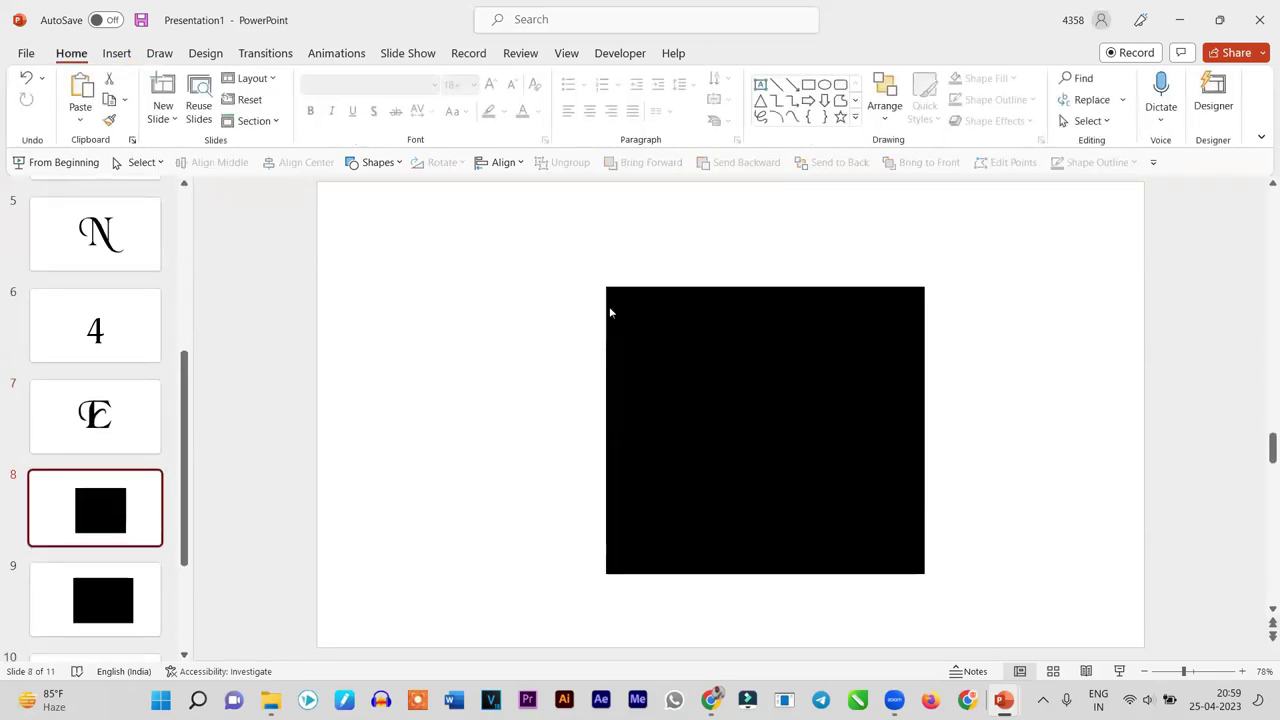
pyautogui.hotkey('ctrl', 'a')
pyautogui.click(722, 56)
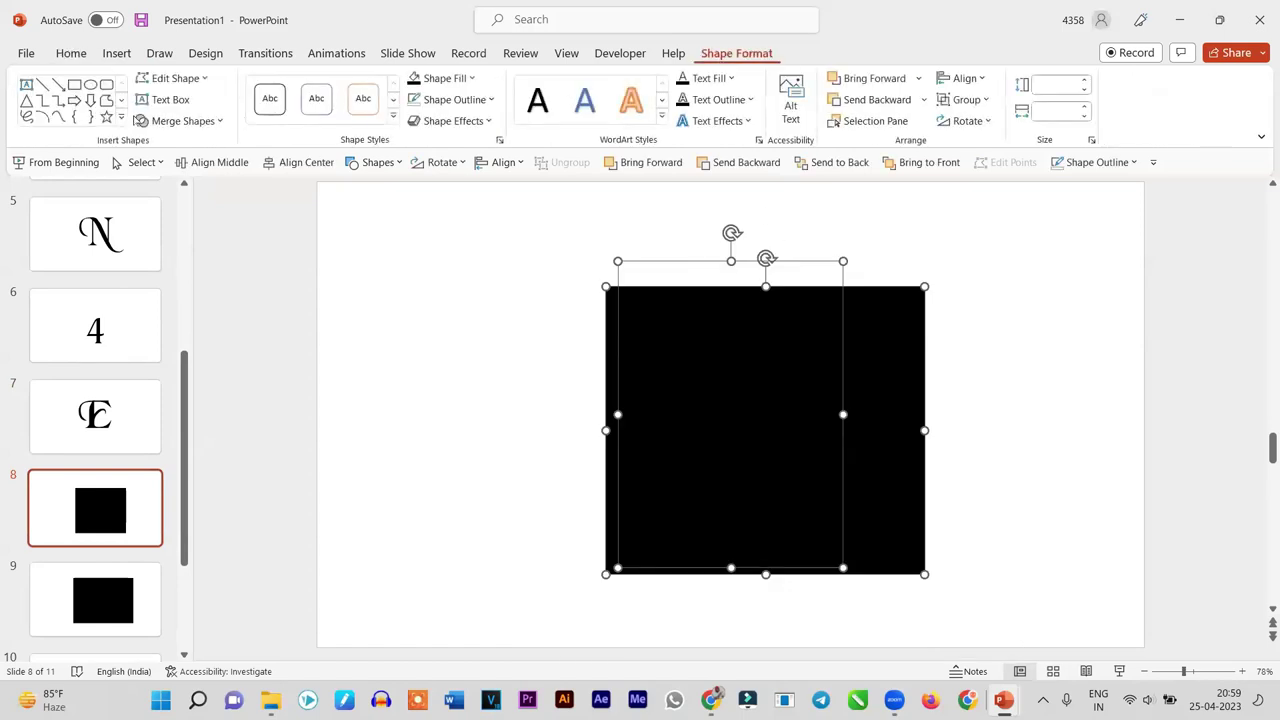
pyautogui.click(183, 121)
pyautogui.click(181, 190)
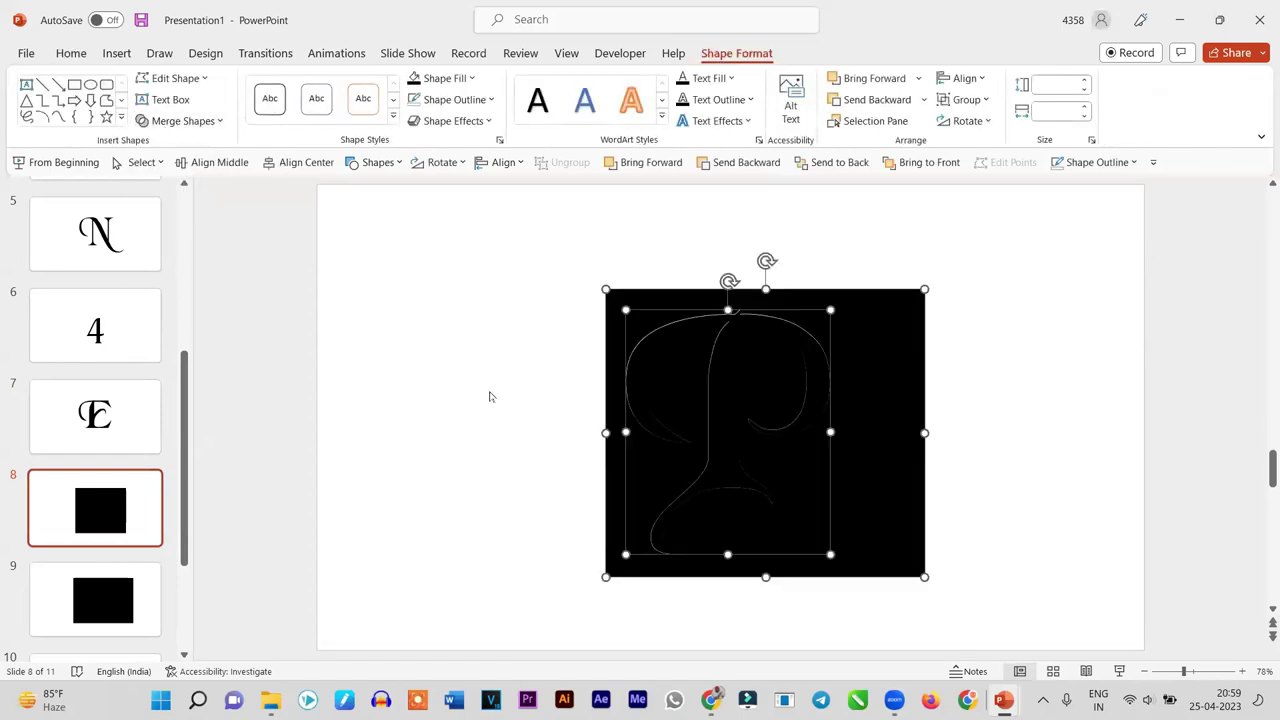
pyautogui.click(489, 394)
pyautogui.click(920, 337)
pyautogui.press('Delete')
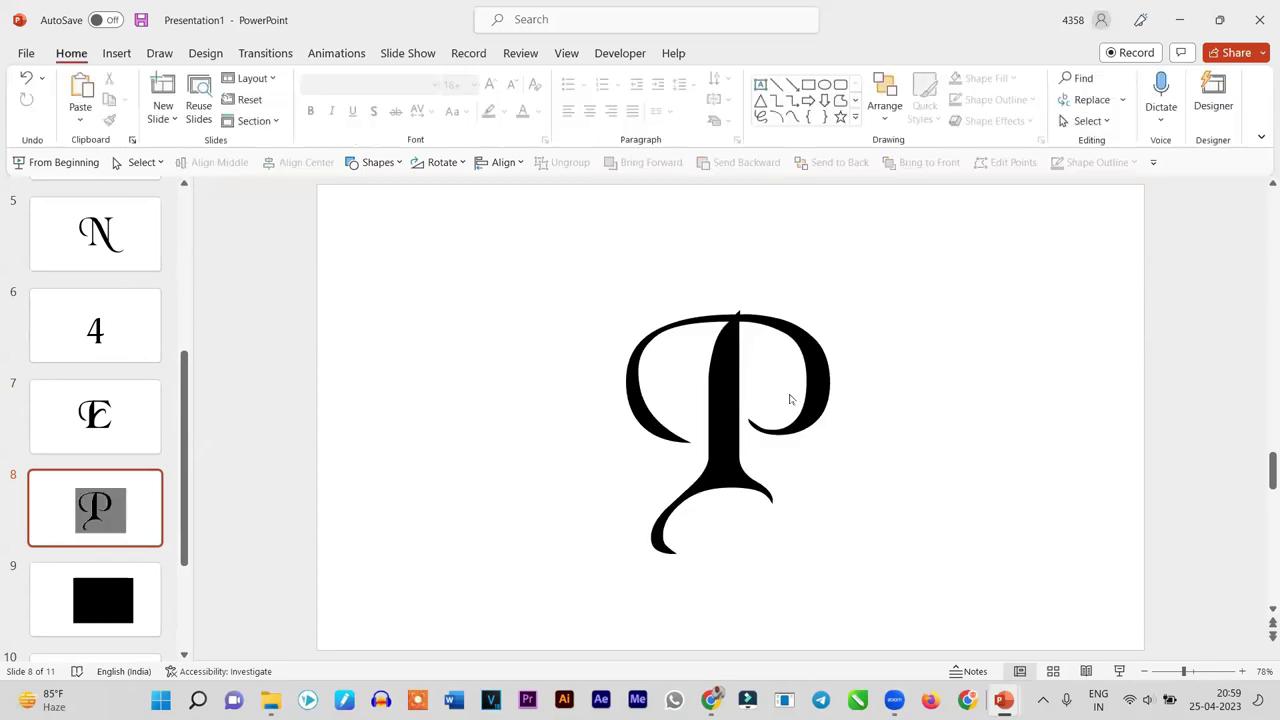
# - Fragment the R with its black square on slide 9 and delete the backdrop piece
pyautogui.click(82, 622)
pyautogui.moveTo(525, 259); pyautogui.dragTo(1123, 645)
pyautogui.click(733, 55)
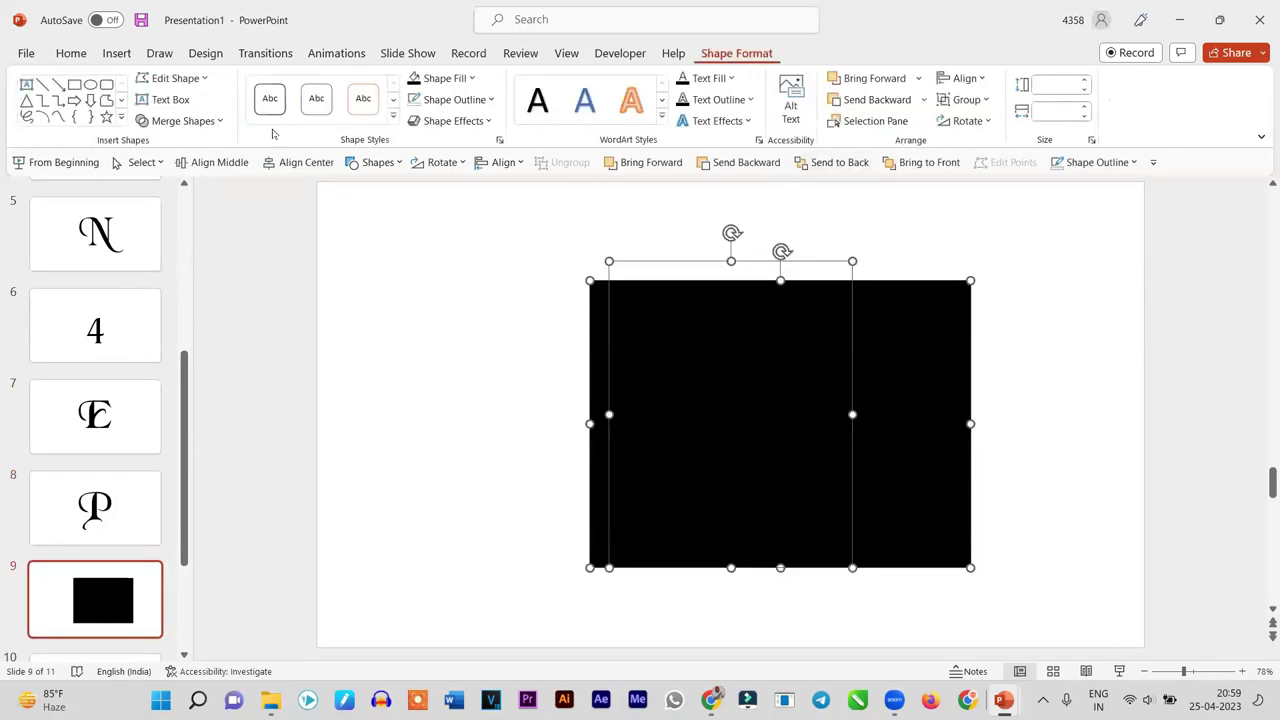
pyautogui.click(183, 120)
pyautogui.click(181, 190)
pyautogui.click(397, 323)
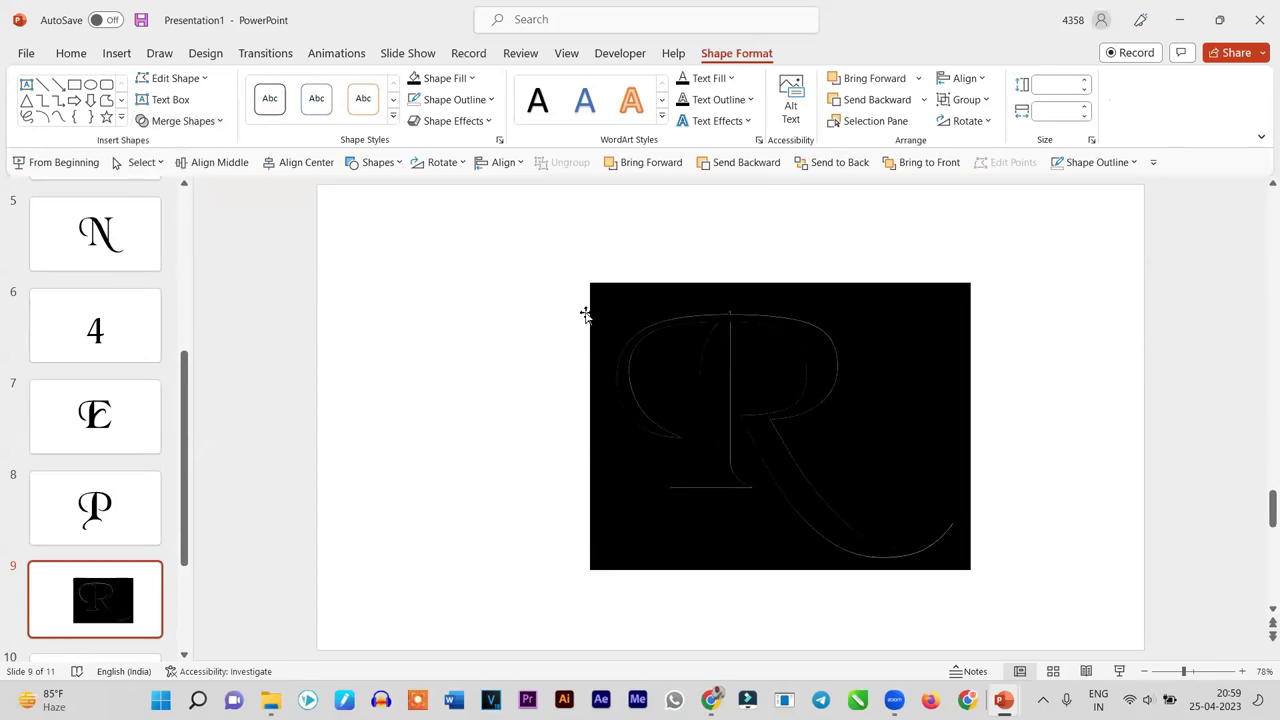
pyautogui.click(594, 296)
pyautogui.press('Delete')
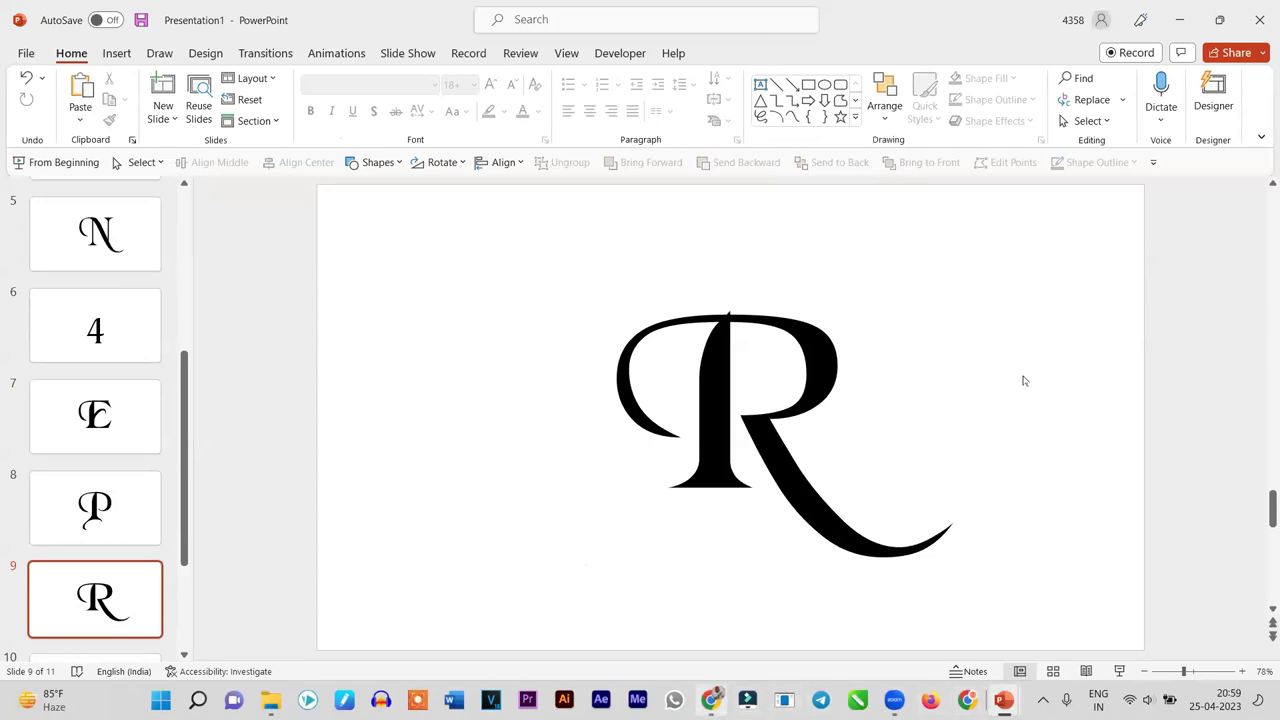
pyautogui.hotkey('alt', 'u')
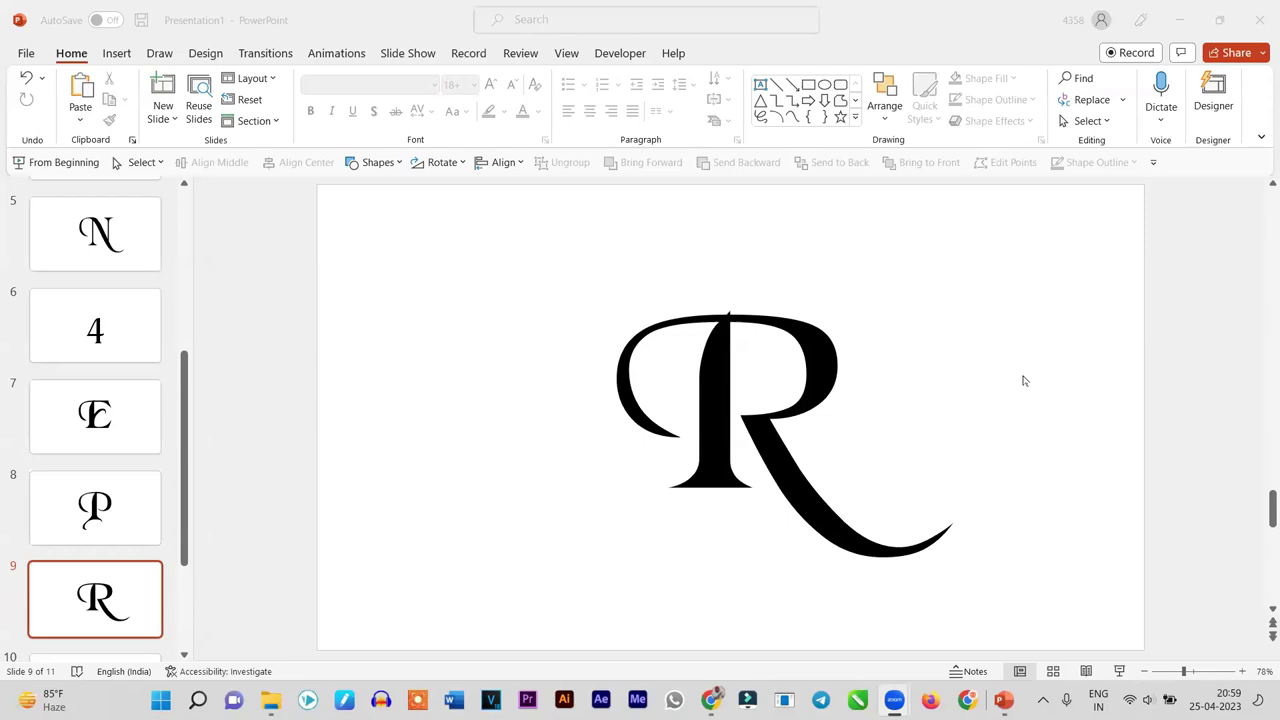
# - Give slide 5 (N) and slide 6 (4) a Morph transition, replaying the I-to-N morph
pyautogui.scroll(5, 109, 459)
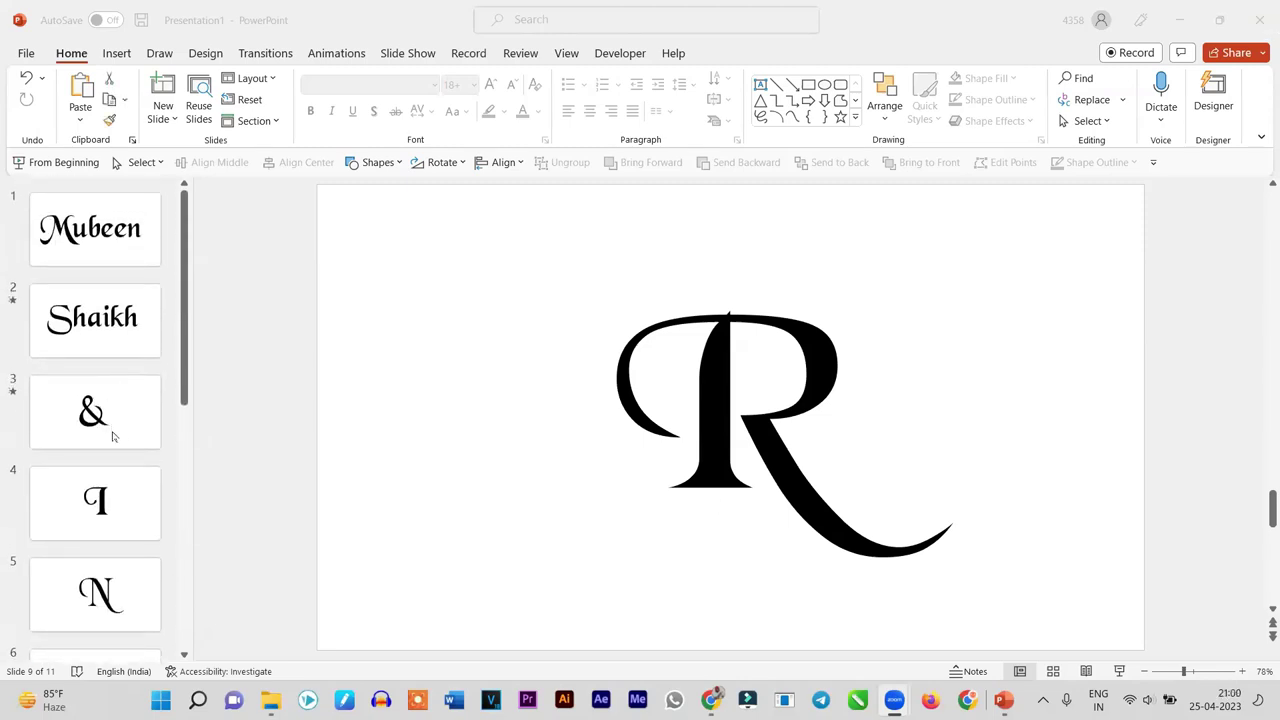
pyautogui.click(116, 588)
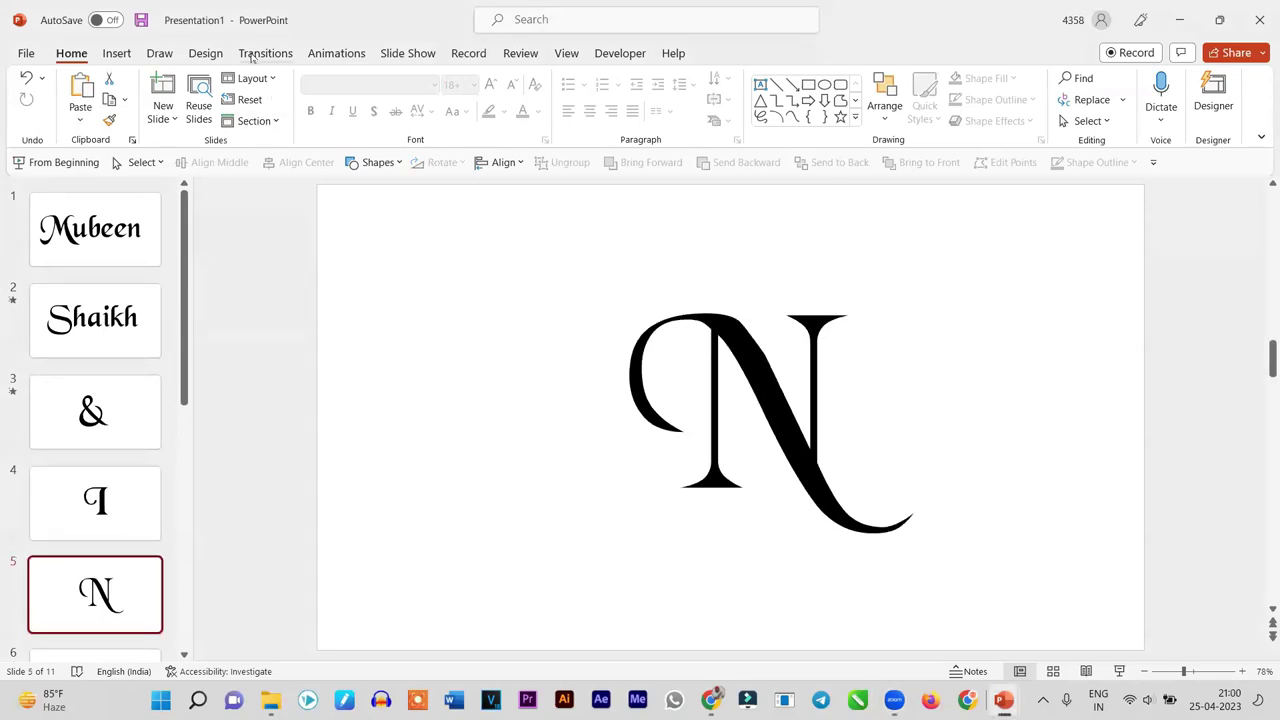
pyautogui.click(251, 55)
pyautogui.click(171, 110)
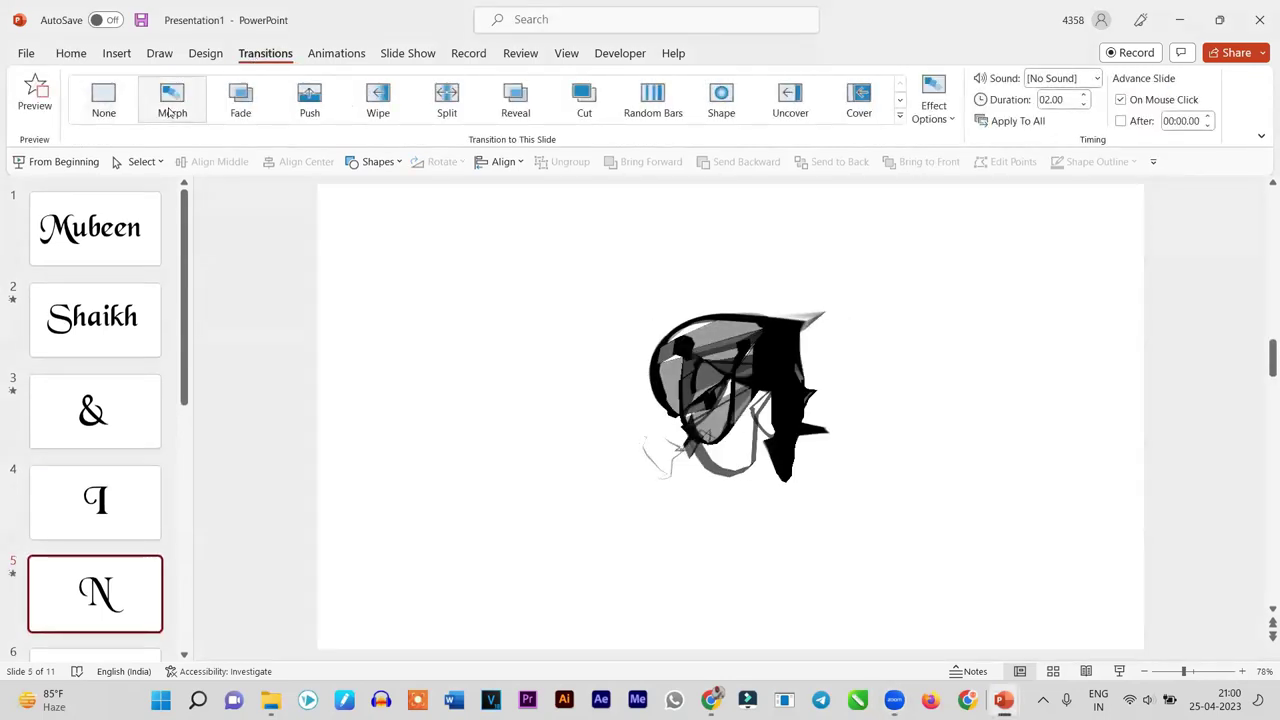
pyautogui.click(171, 111)
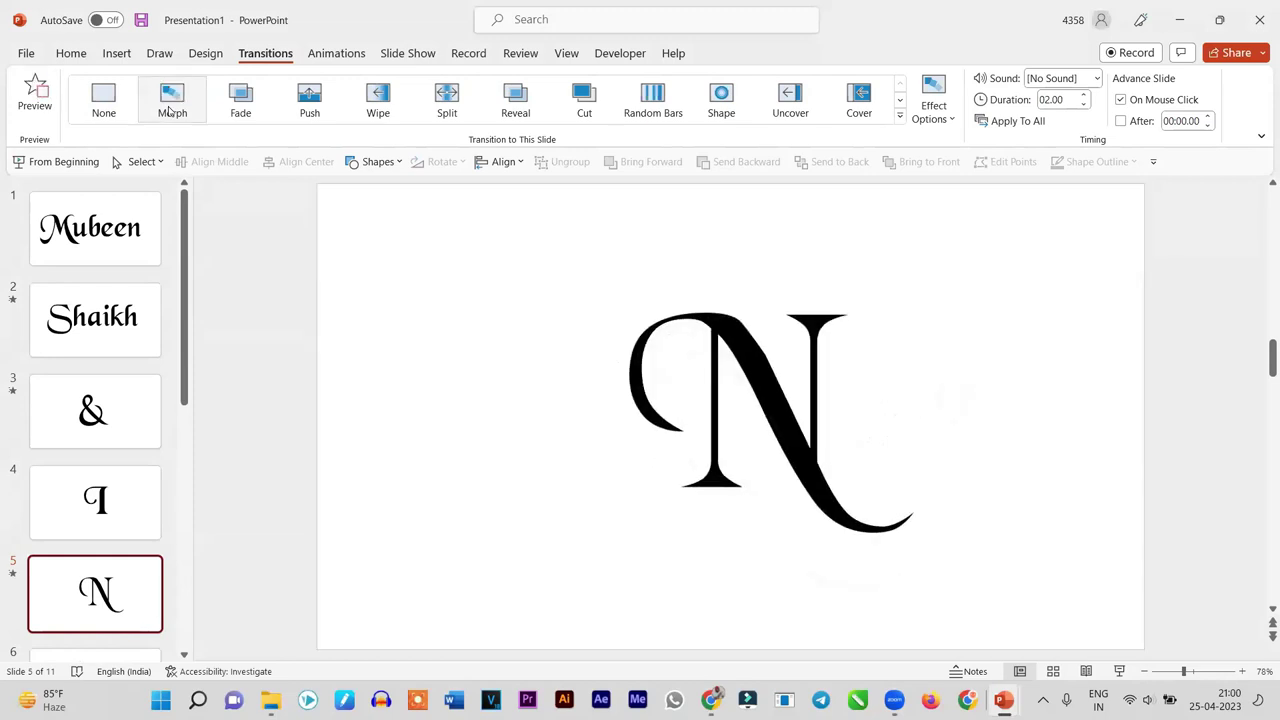
pyautogui.click(336, 53)
pyautogui.scroll(-2, 110, 420)
pyautogui.click(100, 596)
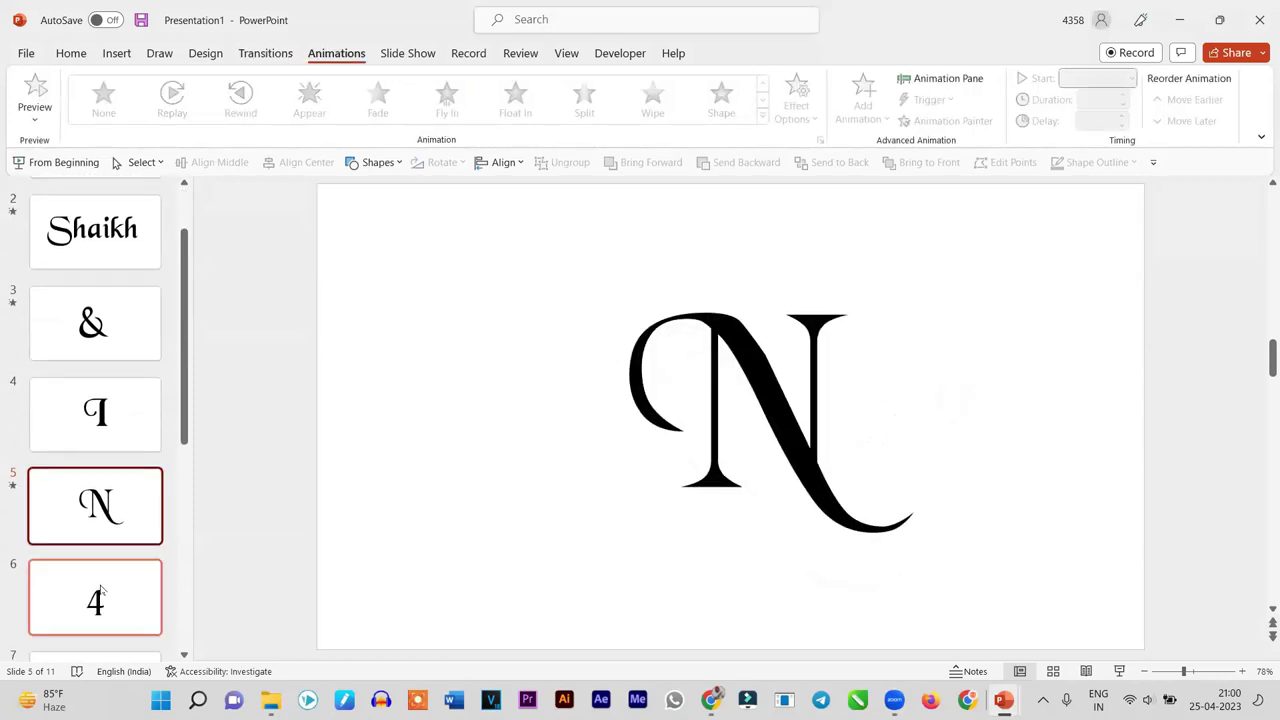
pyautogui.click(265, 53)
pyautogui.click(174, 104)
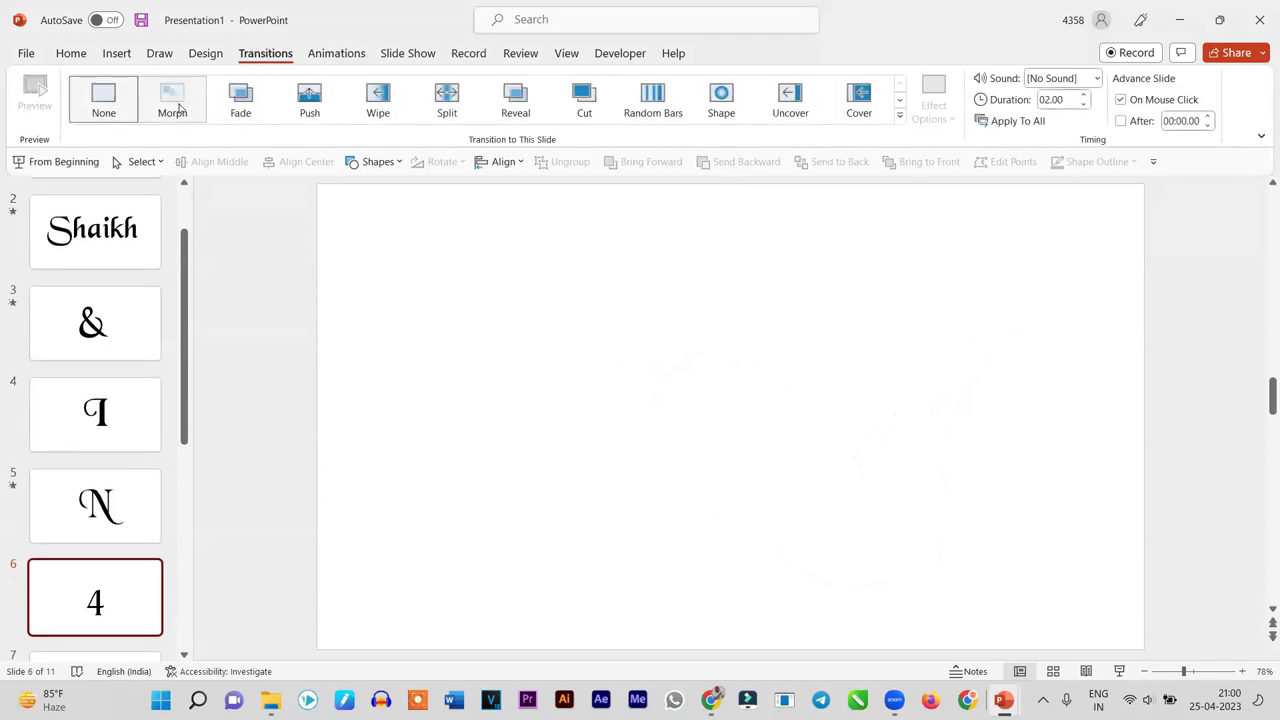
# - Apply Morph to slide 7 (E), slide 8 (P) and slide 9 (R)
pyautogui.moveTo(86, 534); pyautogui.dragTo(86, 544)
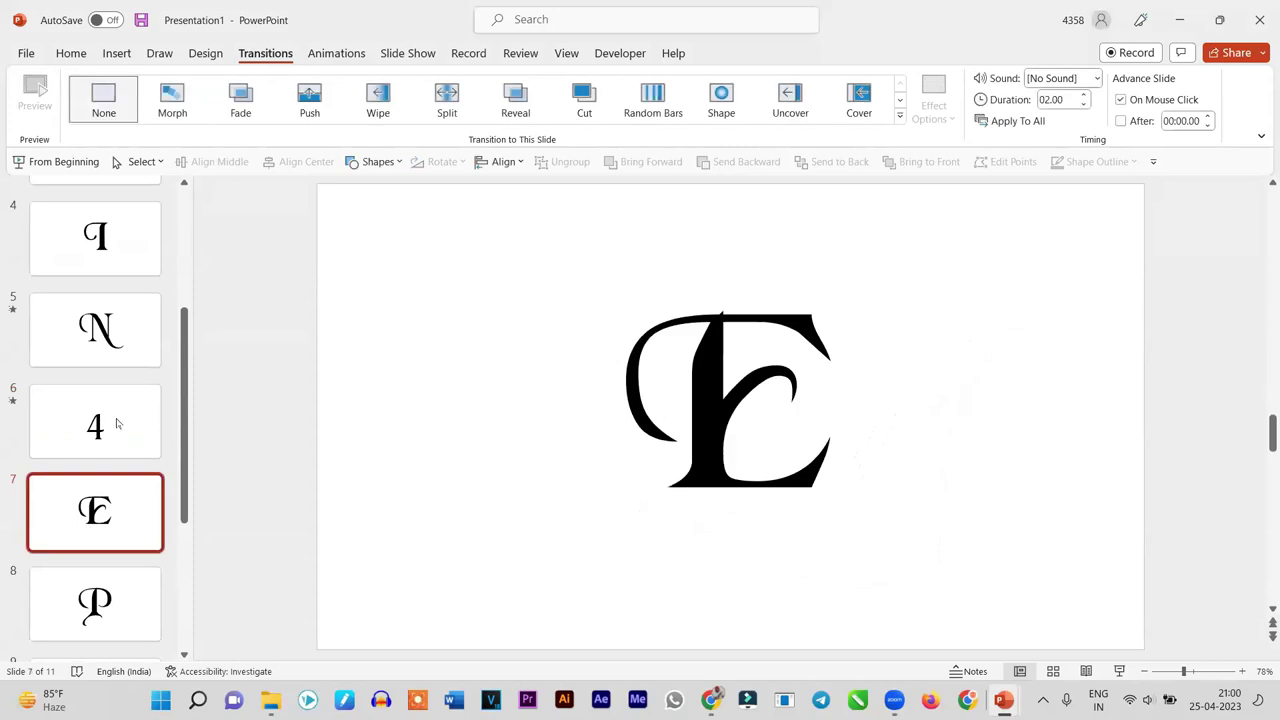
pyautogui.click(175, 104)
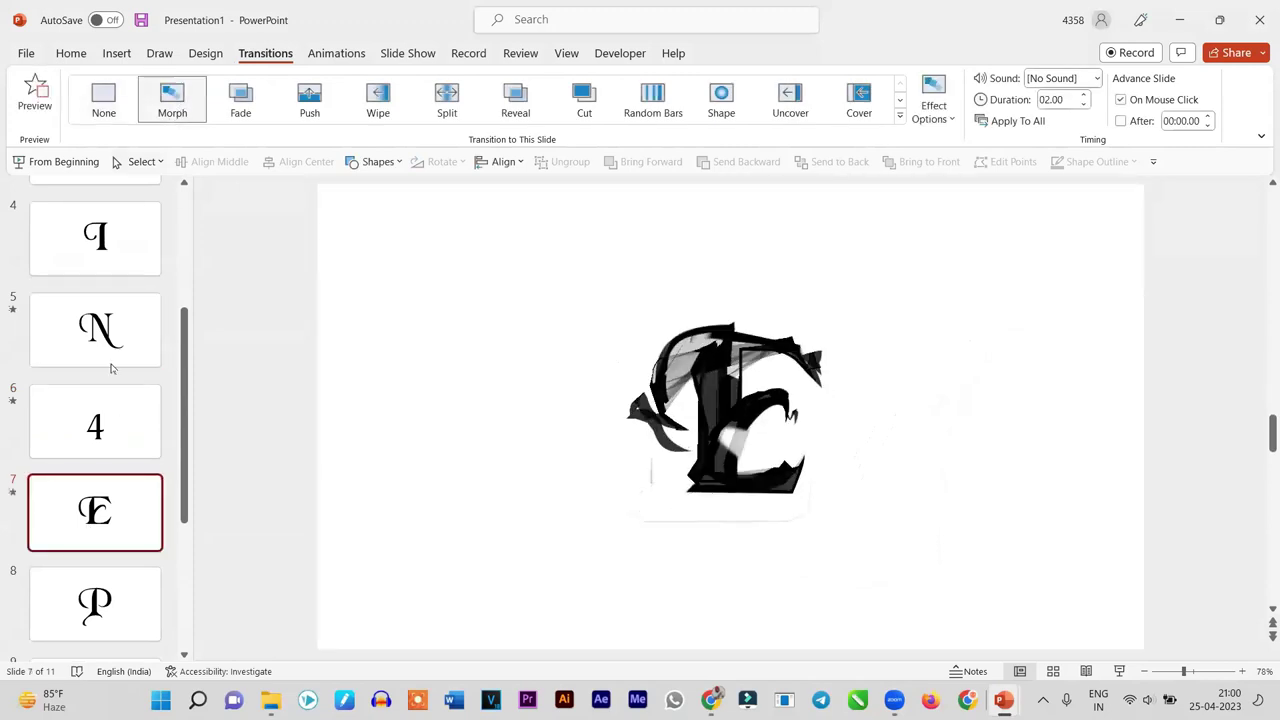
pyautogui.click(88, 583)
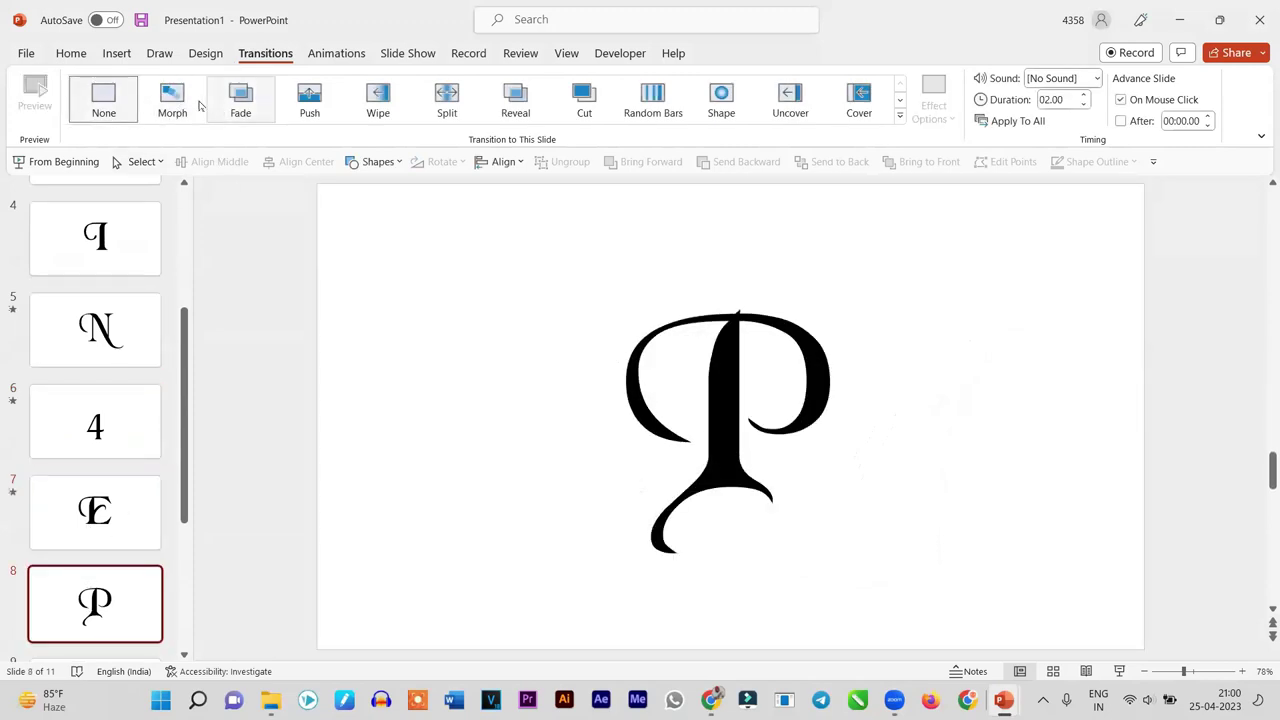
pyautogui.click(172, 100)
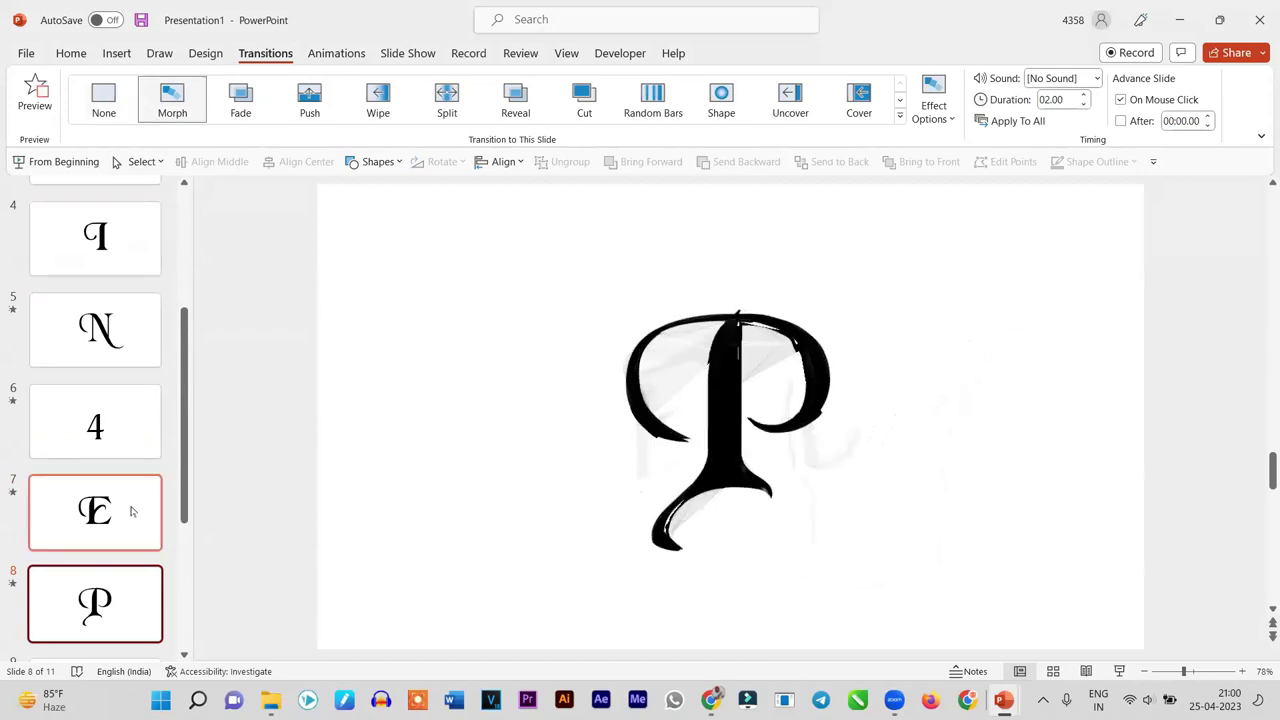
pyautogui.scroll(-2, 131, 511)
pyautogui.press('Down')
pyautogui.click(172, 100)
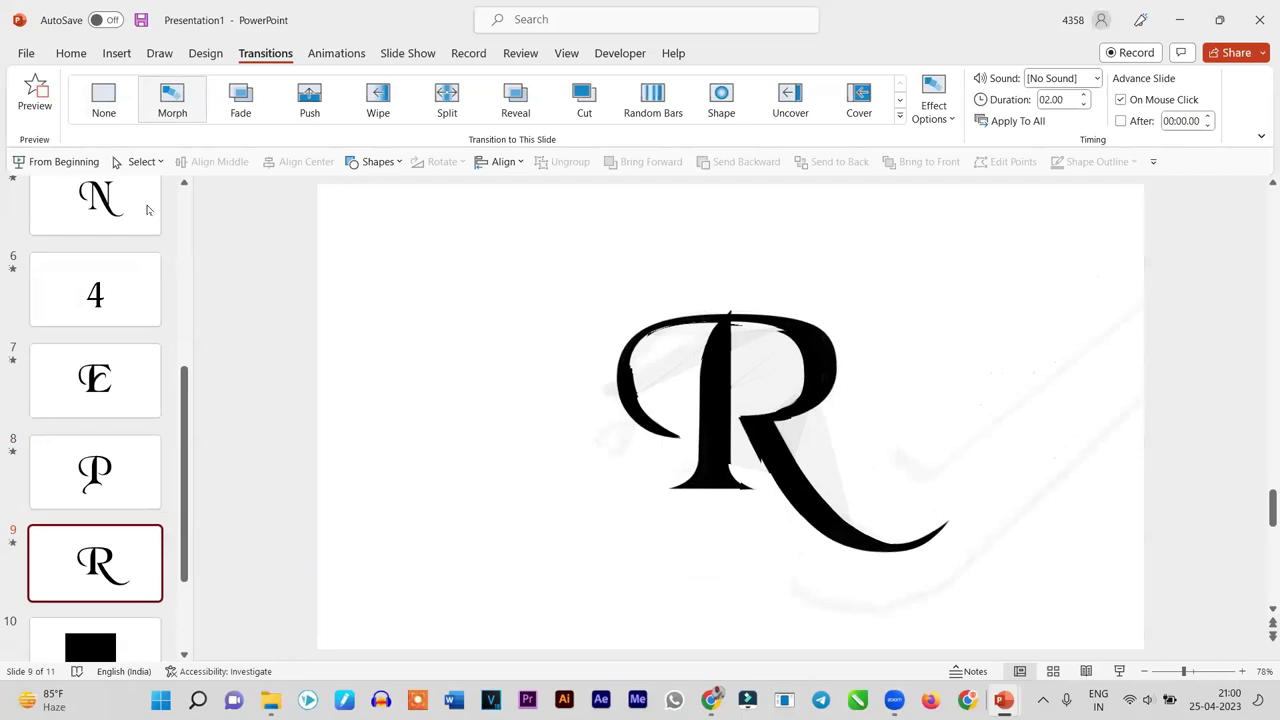
pyautogui.scroll(-2, 113, 500)
pyautogui.click(113, 571)
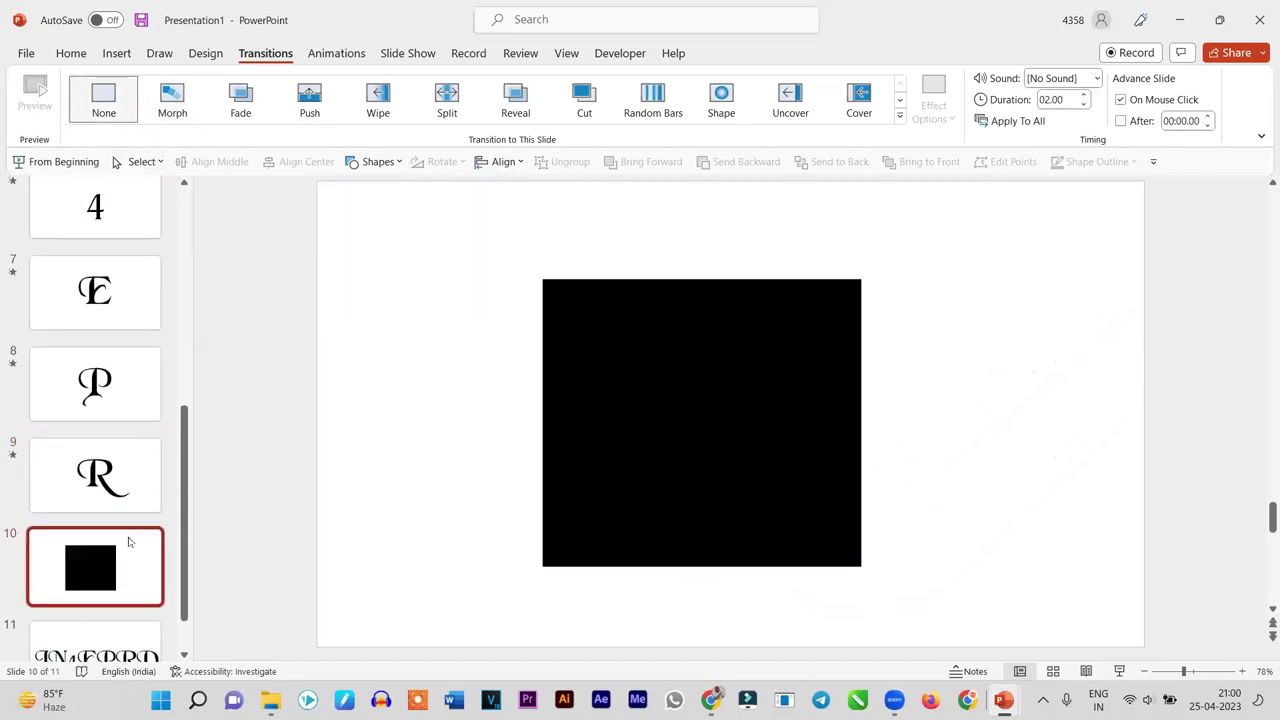
# - Select slide 10's black square together with the D and fragment them
pyautogui.moveTo(574, 357); pyautogui.dragTo(788, 446)
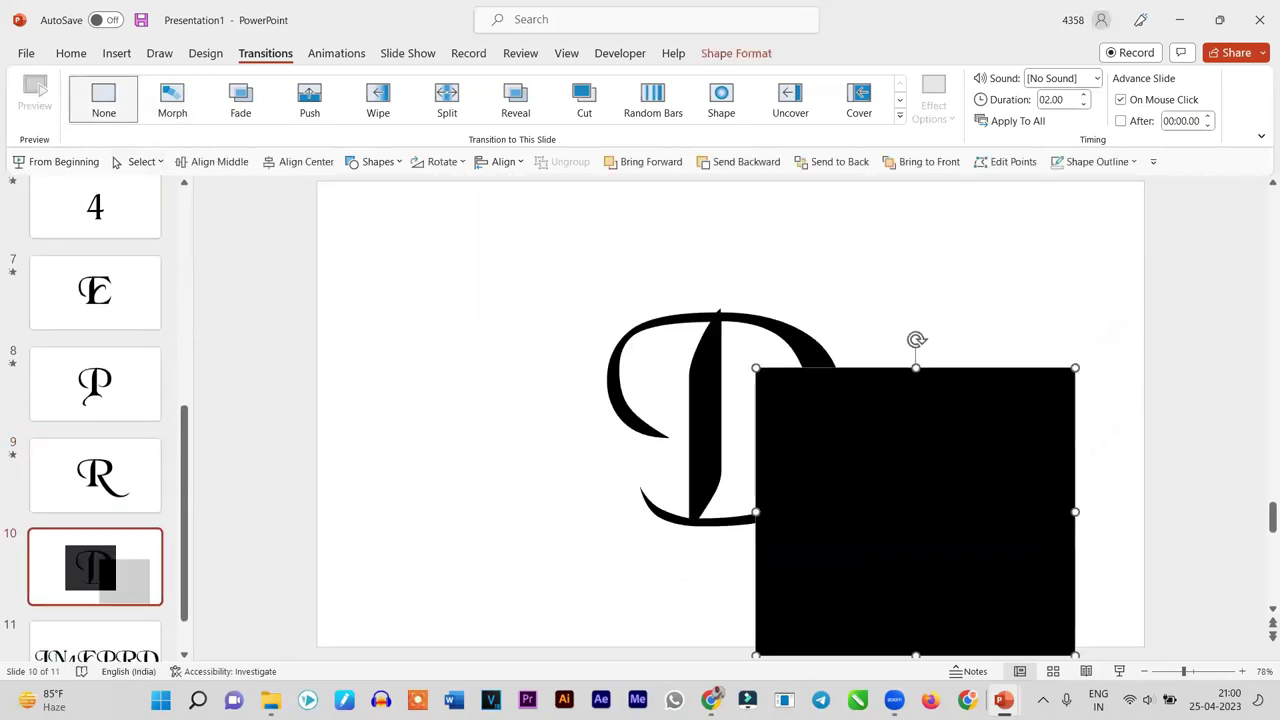
pyautogui.hotkey('ctrl', 'z')
pyautogui.click(492, 257)
pyautogui.moveTo(476, 230); pyautogui.dragTo(951, 609)
pyautogui.click(737, 54)
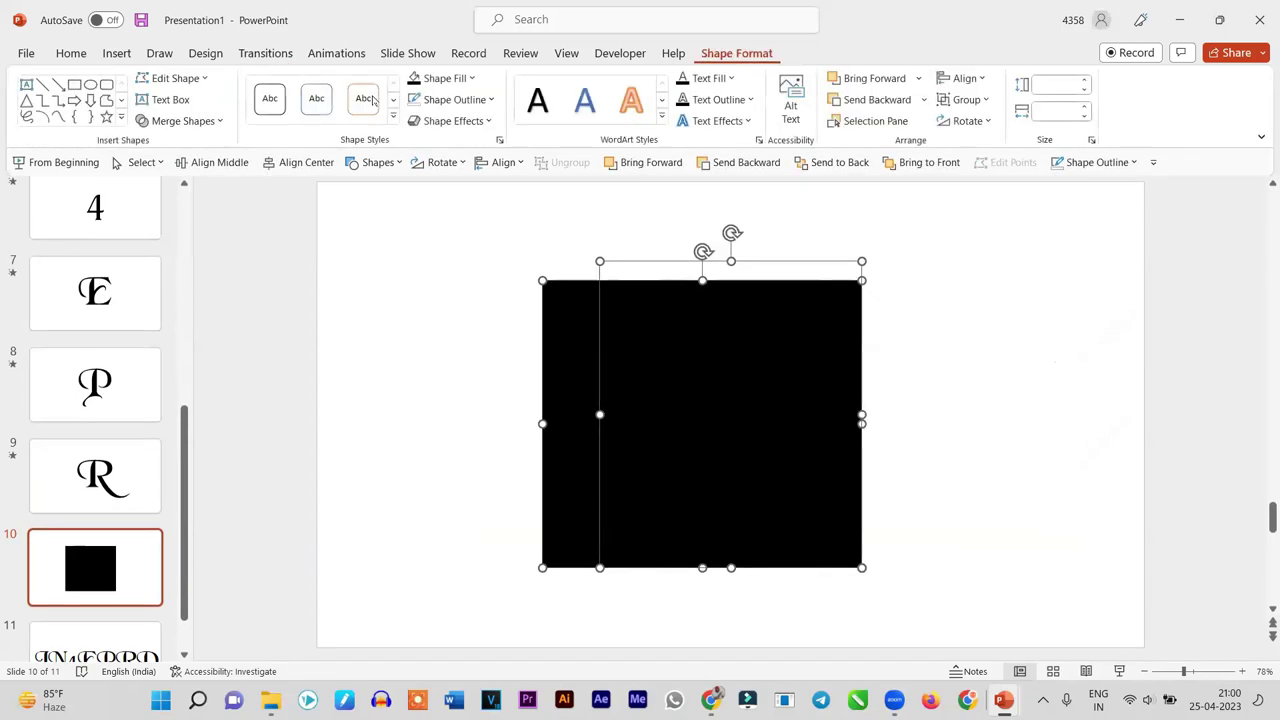
pyautogui.click(185, 120)
pyautogui.click(170, 196)
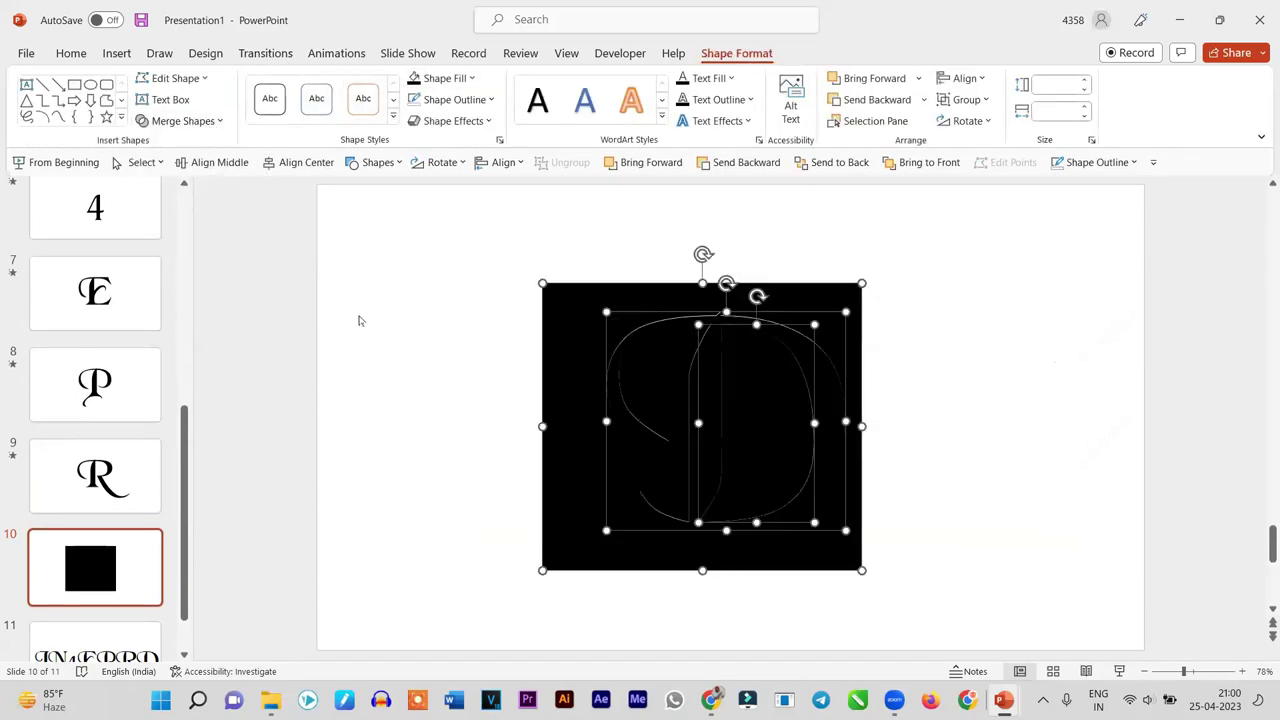
# - Delete the square's outer fragment and the piece inside the D, leaving a solid D
pyautogui.click(530, 346)
pyautogui.click(561, 387)
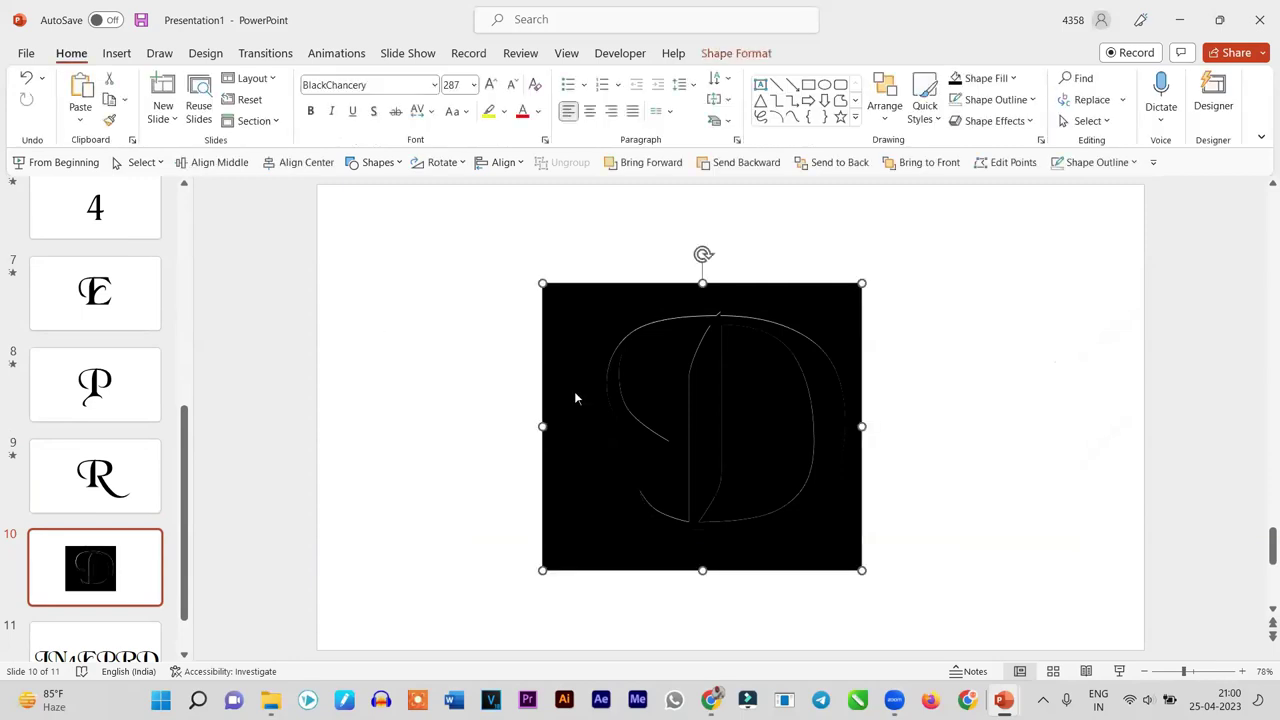
pyautogui.press('Delete')
pyautogui.click(767, 423)
pyautogui.press('Delete')
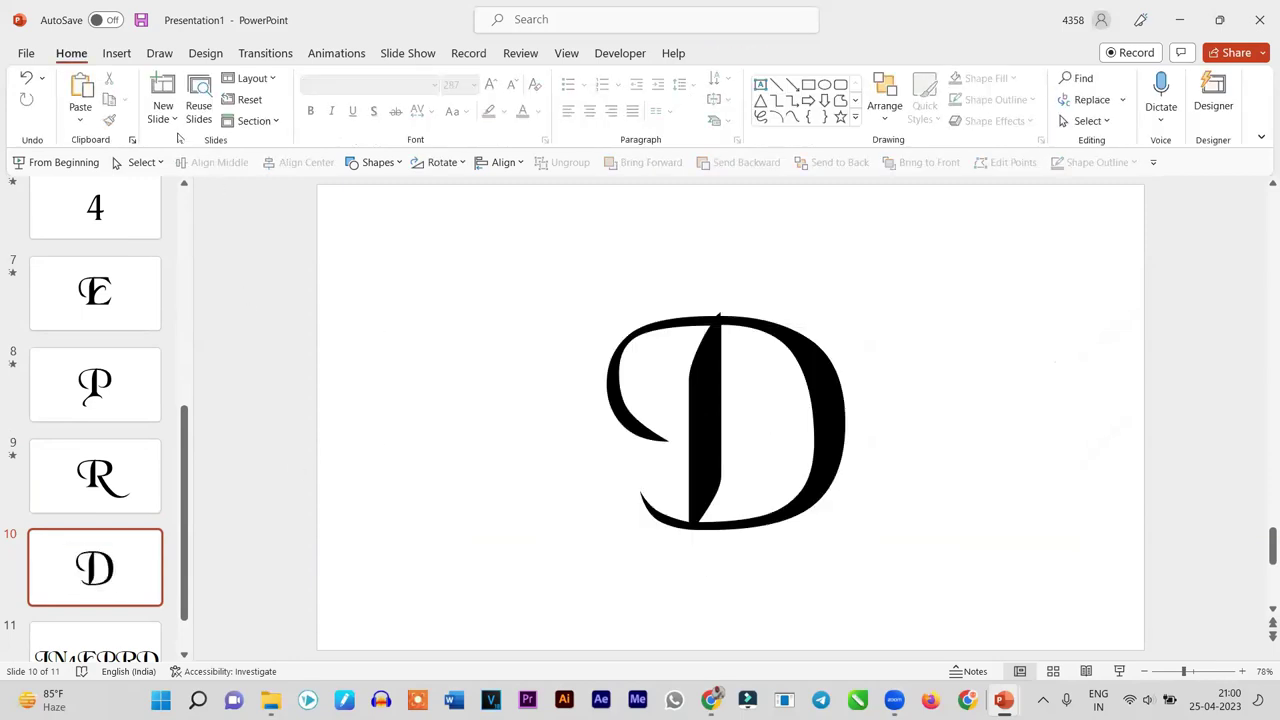
# - Give slide 10 a Morph transition
pyautogui.click(265, 53)
pyautogui.click(174, 104)
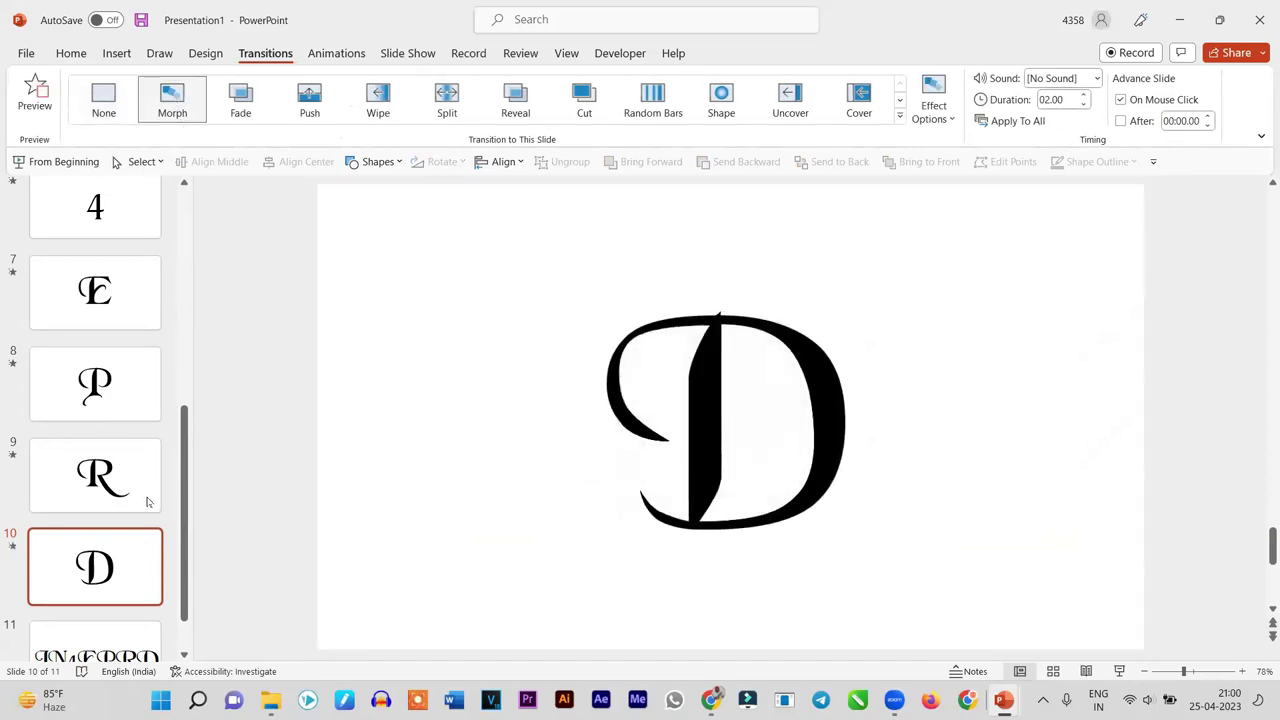
pyautogui.scroll(-2, 141, 524)
# - On slide 11, draw a rectangle covering the IN4EPRD text and send it behind the text
pyautogui.click(110, 590)
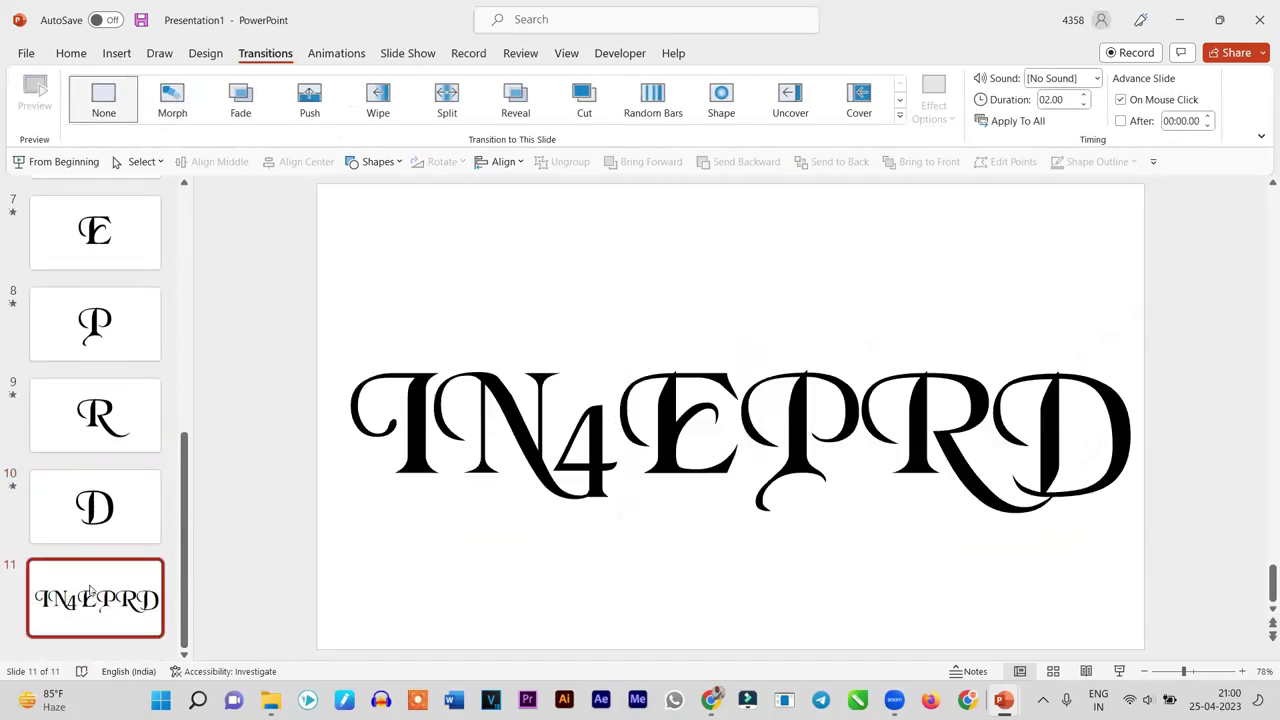
pyautogui.click(116, 53)
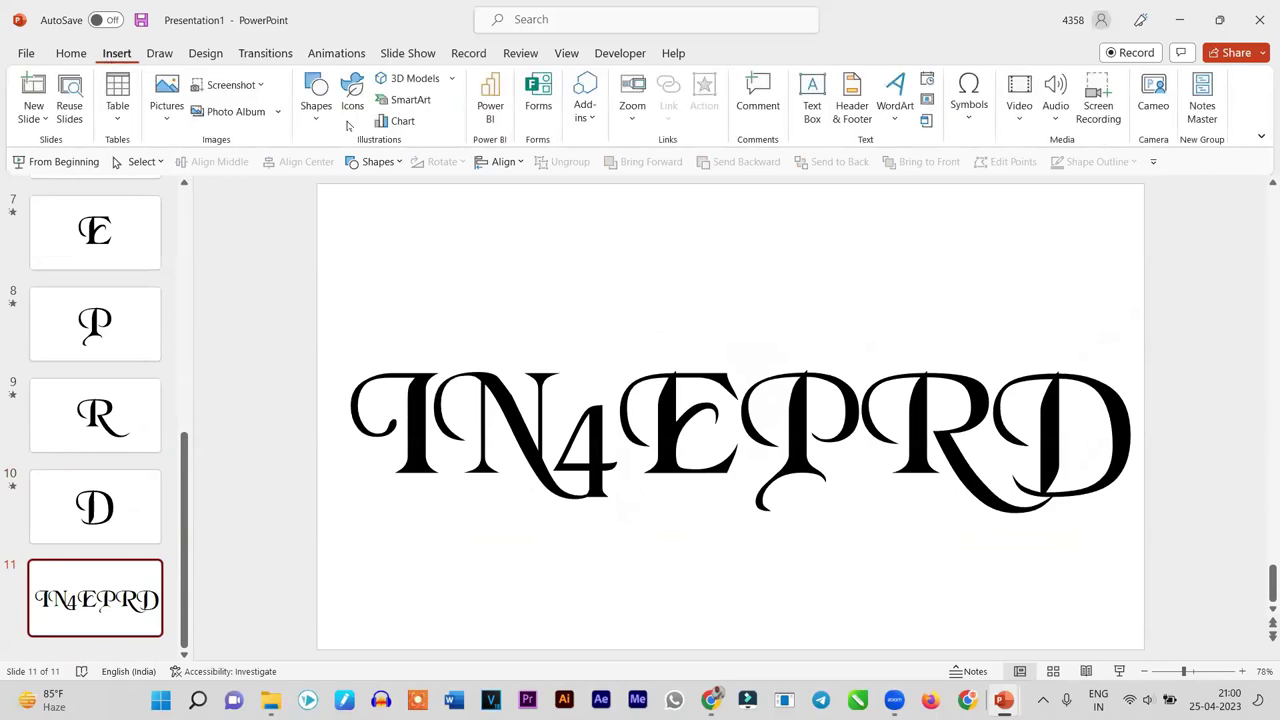
pyautogui.click(315, 100)
pyautogui.click(356, 166)
pyautogui.moveTo(337, 317); pyautogui.dragTo(1131, 527)
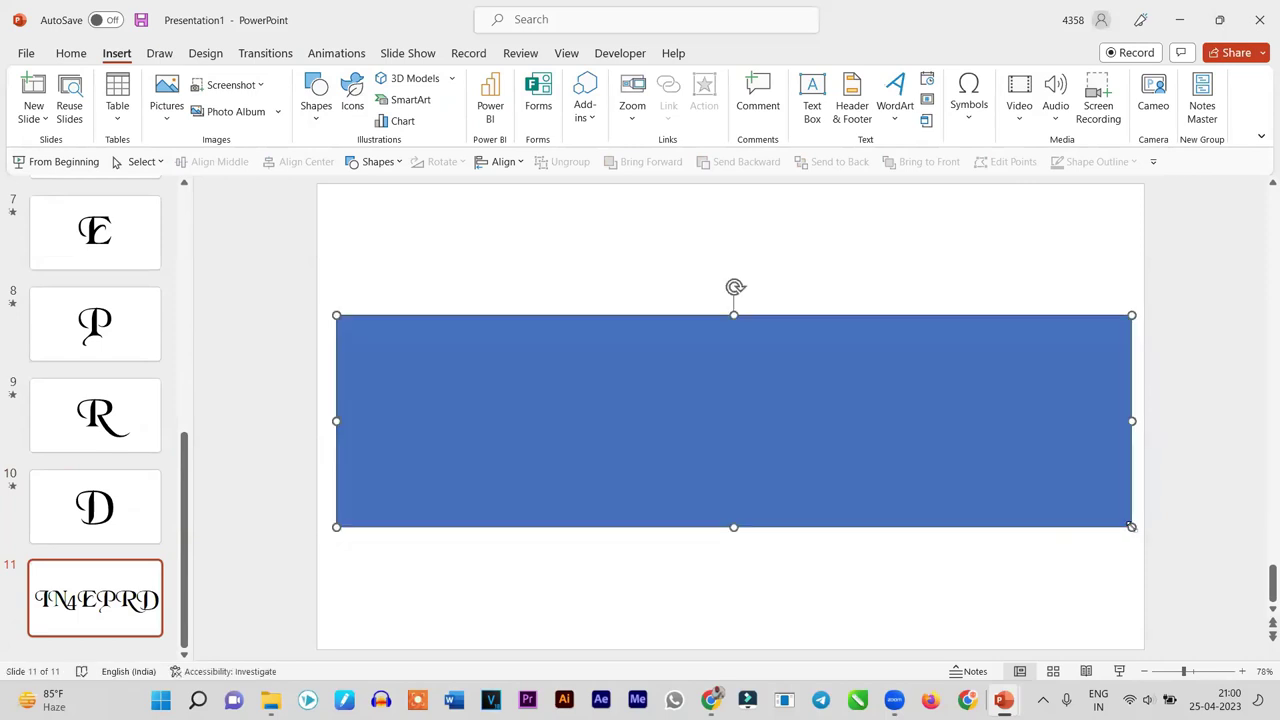
pyautogui.rightClick(469, 347)
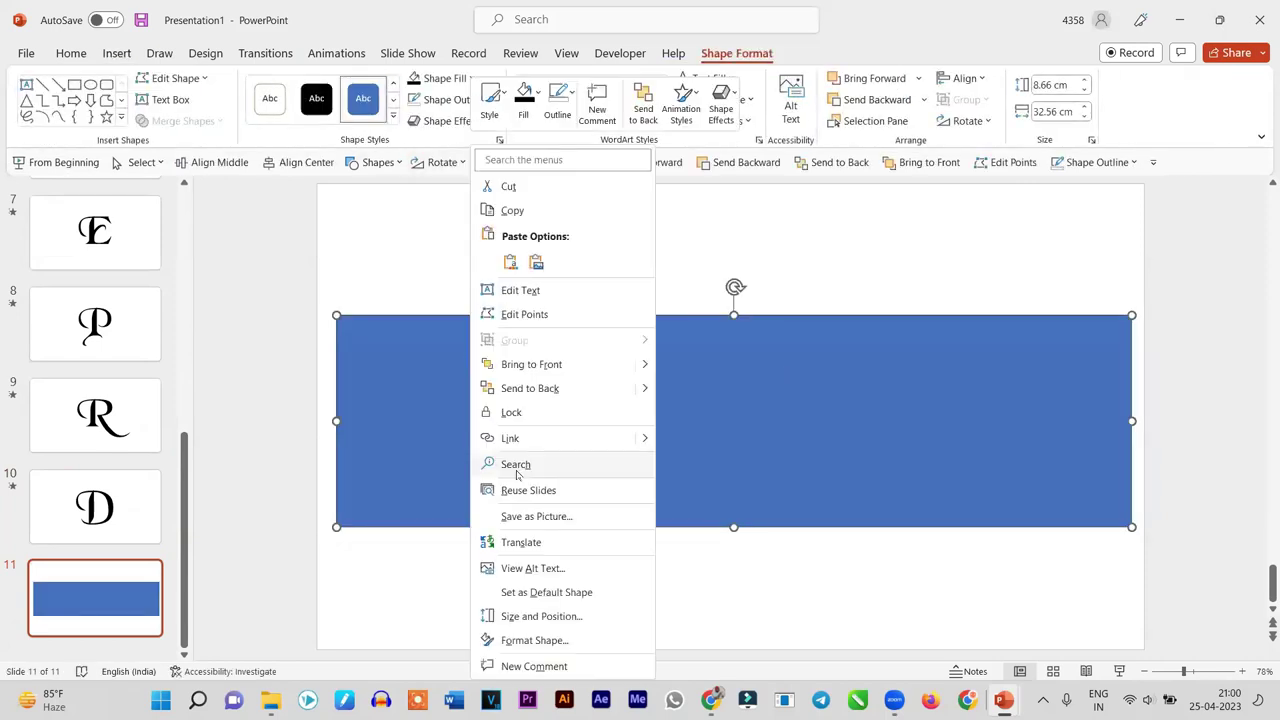
pyautogui.click(543, 390)
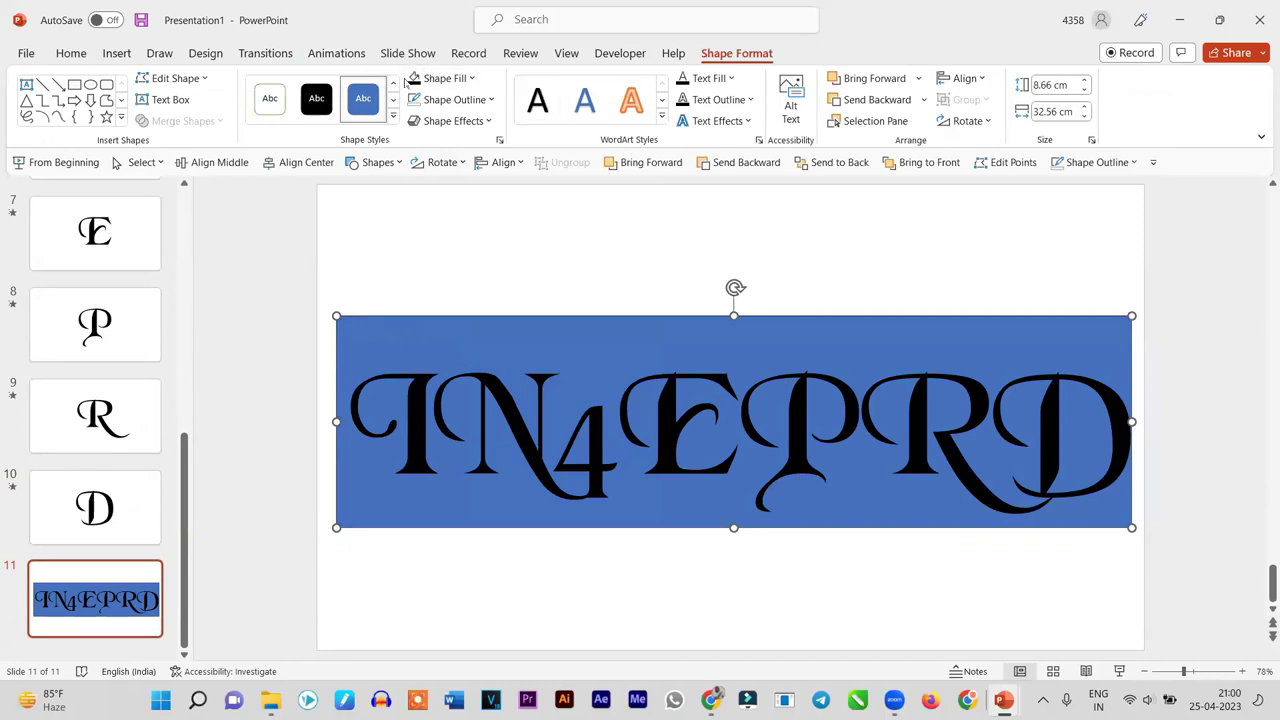
# - Fill the rectangle solid black and remove its outline
pyautogui.click(410, 80)
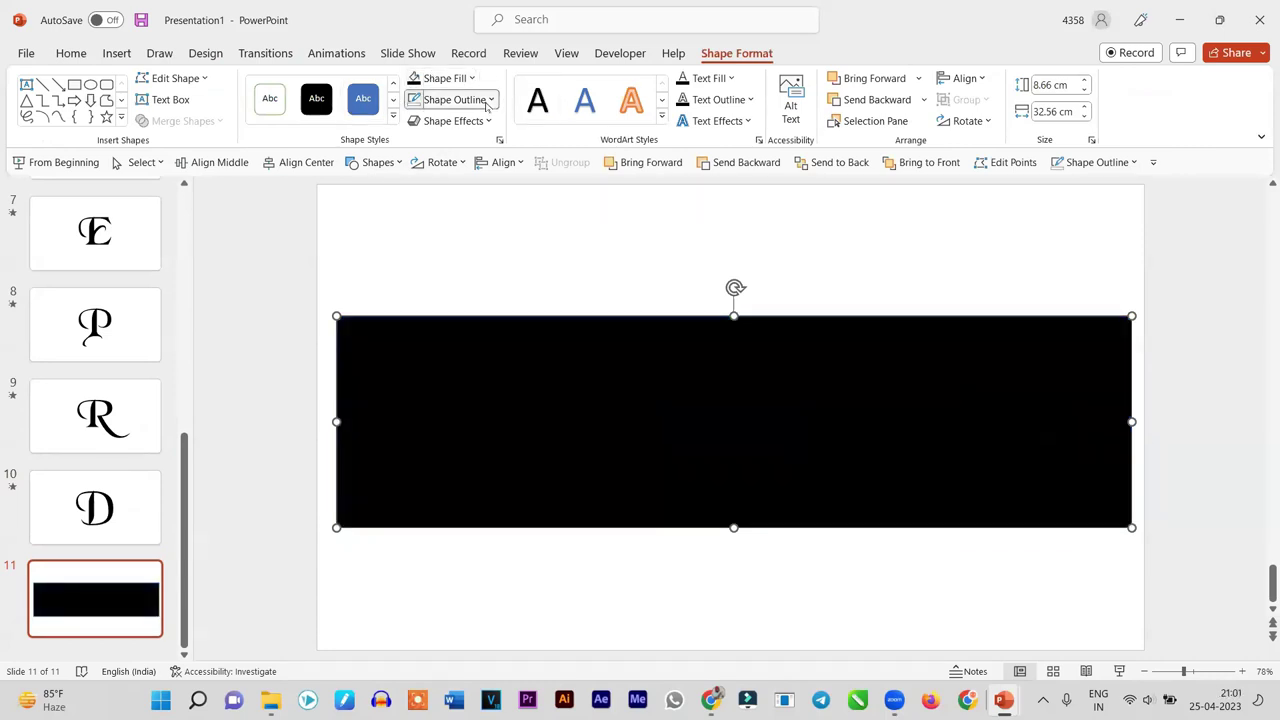
pyautogui.click(491, 99)
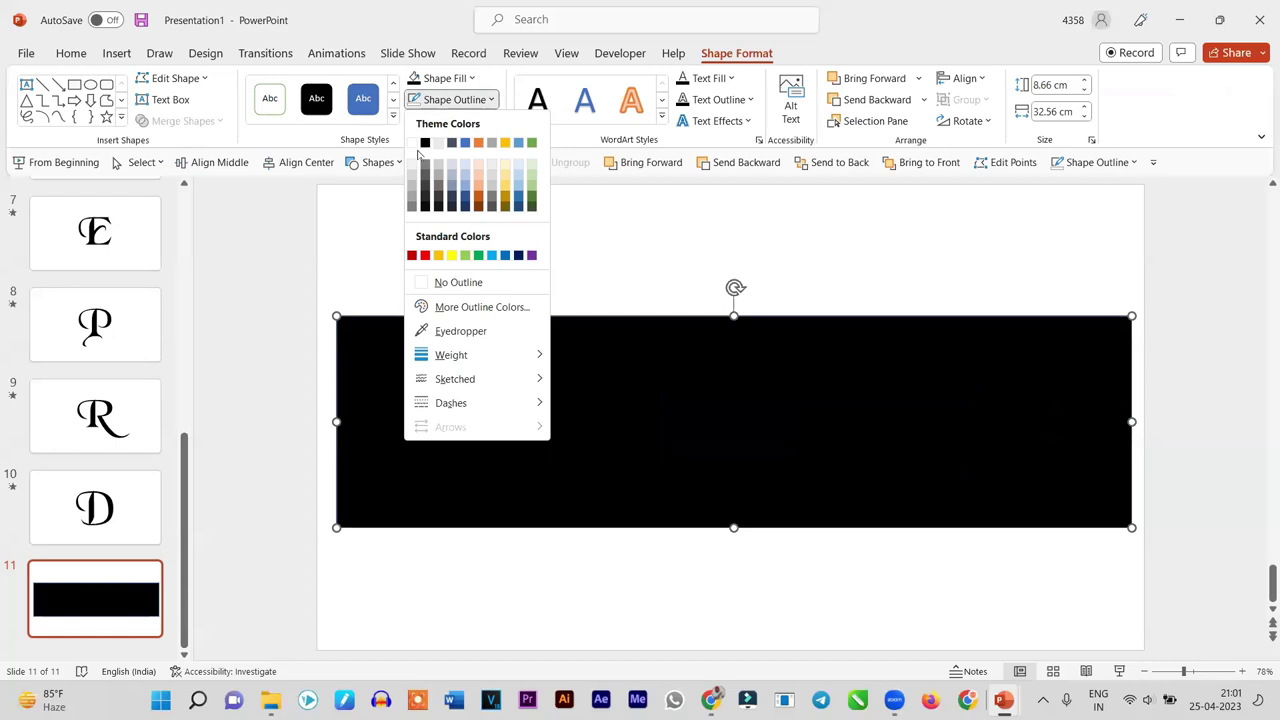
pyautogui.click(440, 282)
pyautogui.click(600, 266)
# - Fragment the IN4EPRD text together with the black rectangle
pyautogui.click(487, 349)
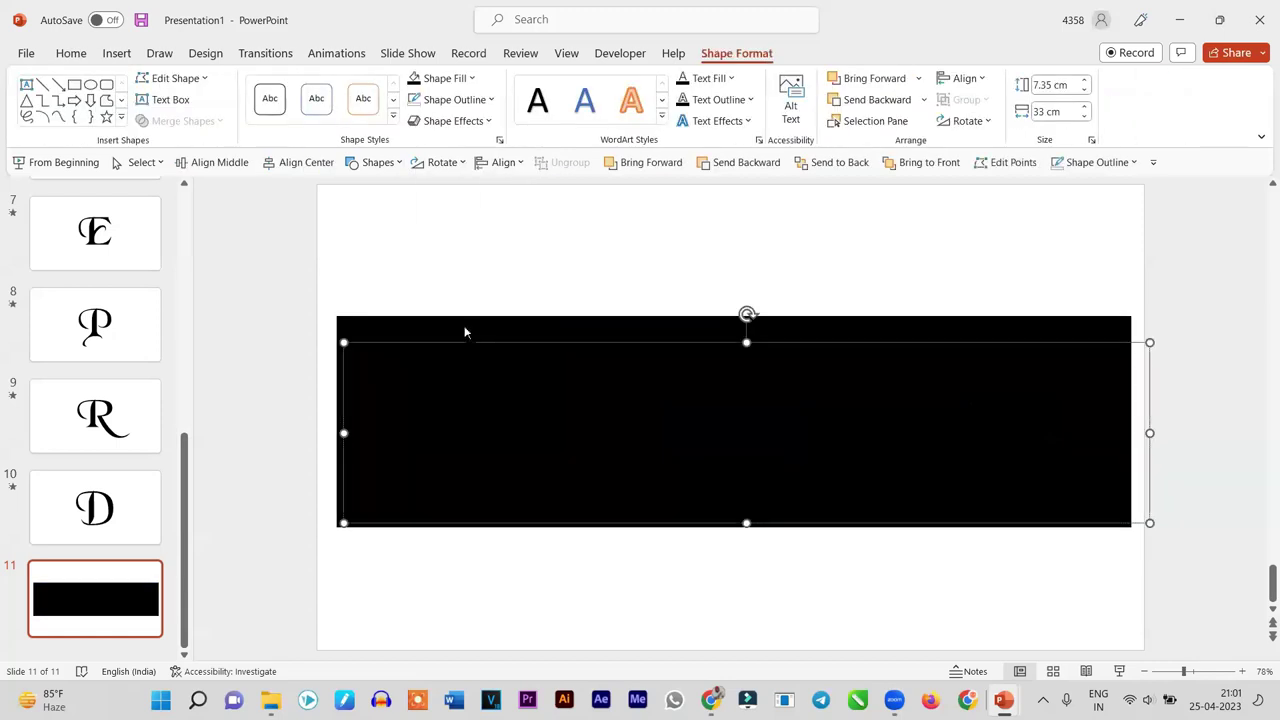
pyautogui.keyDown('shift'); pyautogui.click(466, 332); pyautogui.keyUp('shift')
pyautogui.click(185, 120)
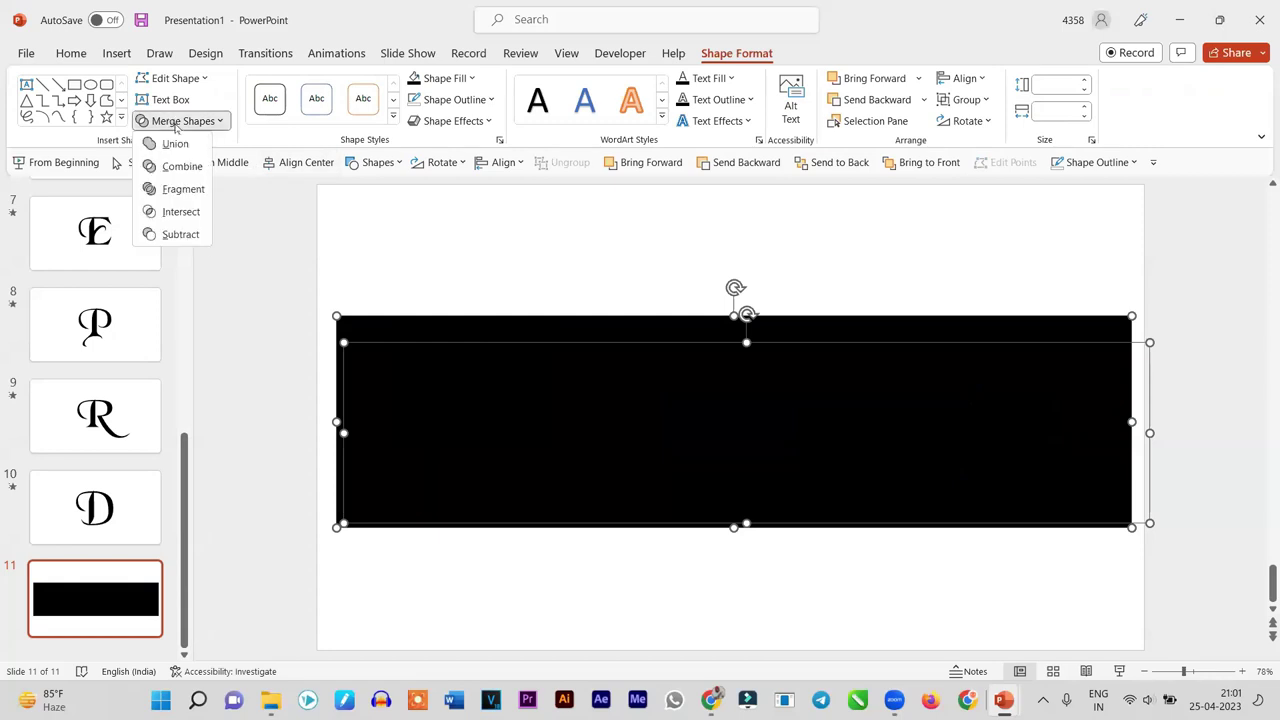
pyautogui.click(188, 189)
# - Delete the background fragment, the piece filling the 4 and the piece inside the D
pyautogui.click(443, 291)
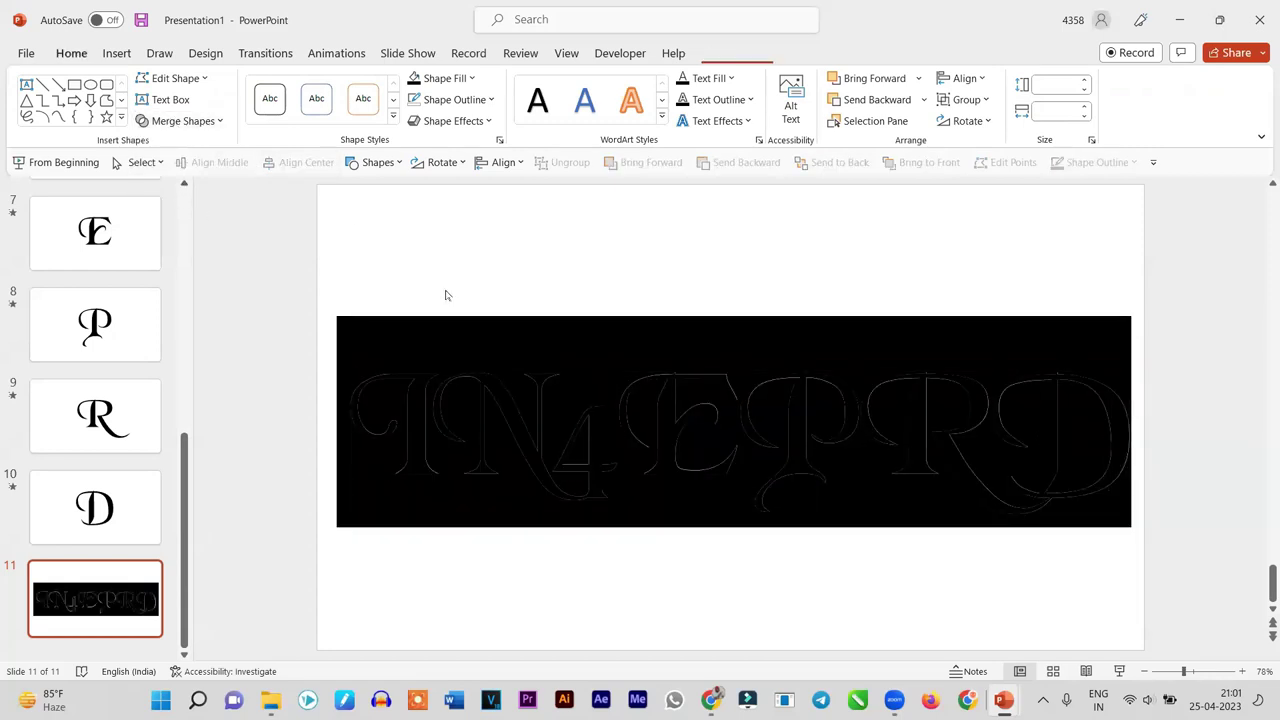
pyautogui.click(409, 324)
pyautogui.press('Delete')
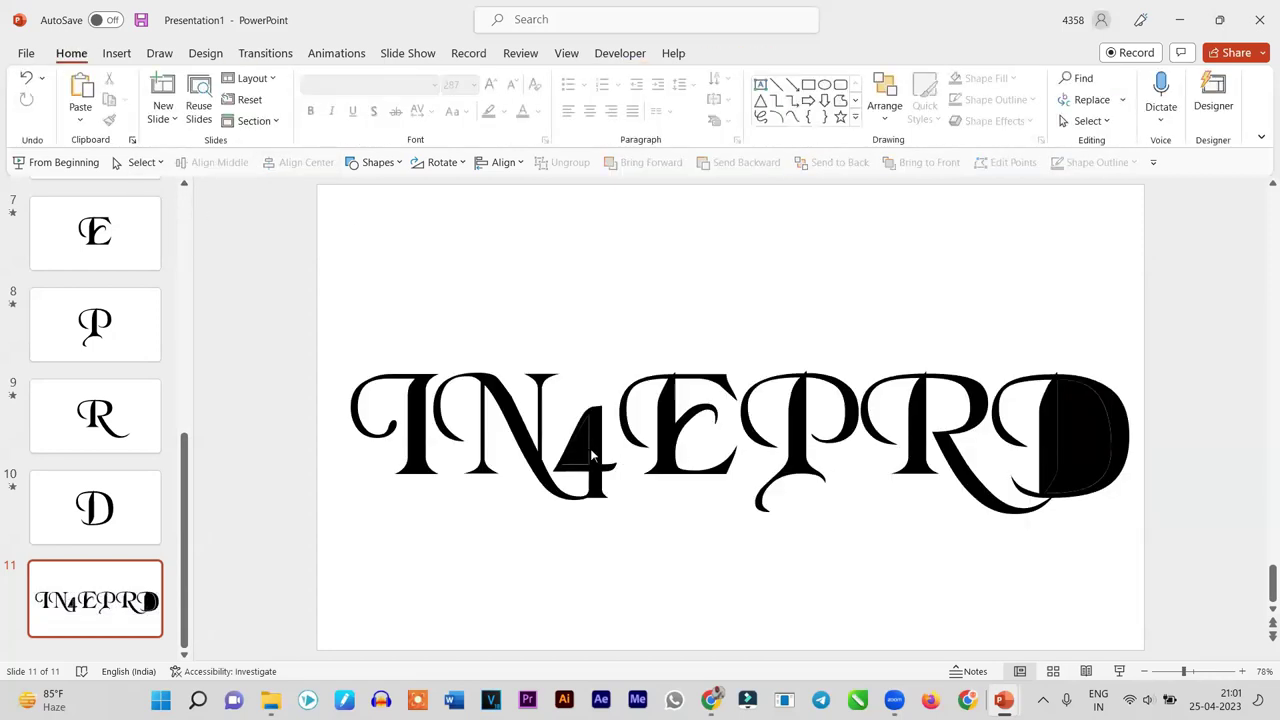
pyautogui.press('Delete')
pyautogui.click(1067, 447)
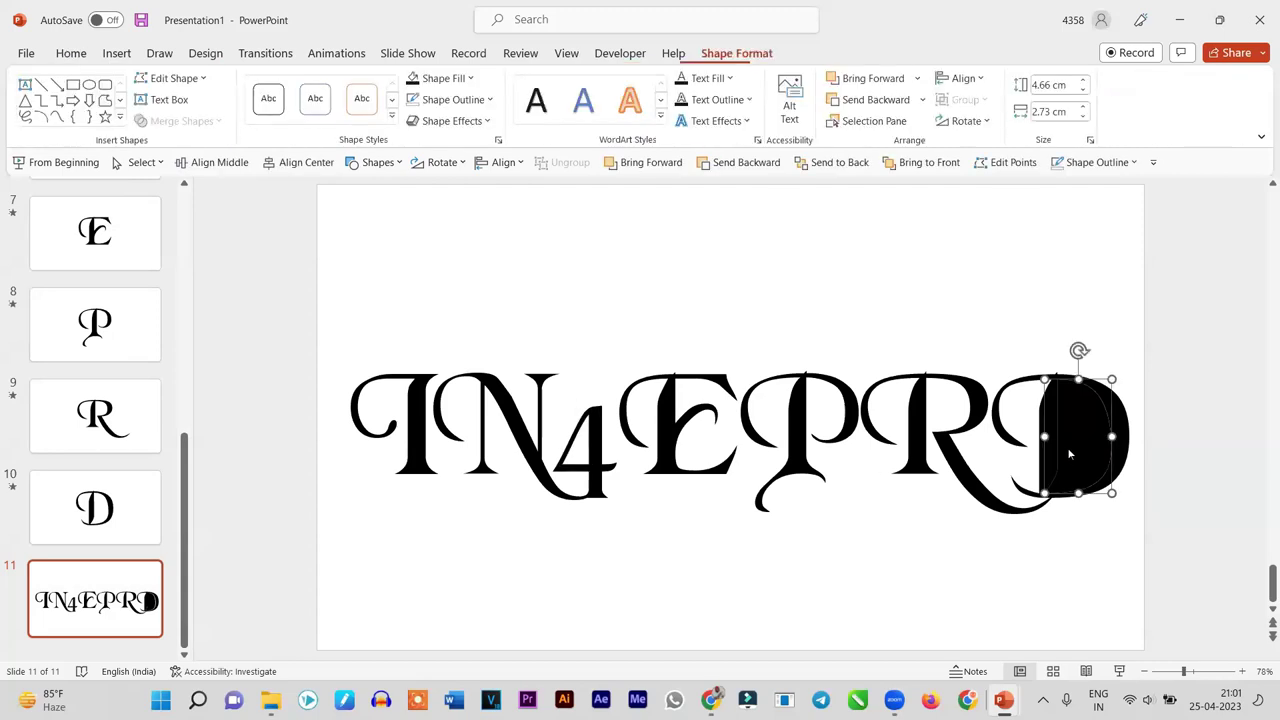
pyautogui.press('Delete')
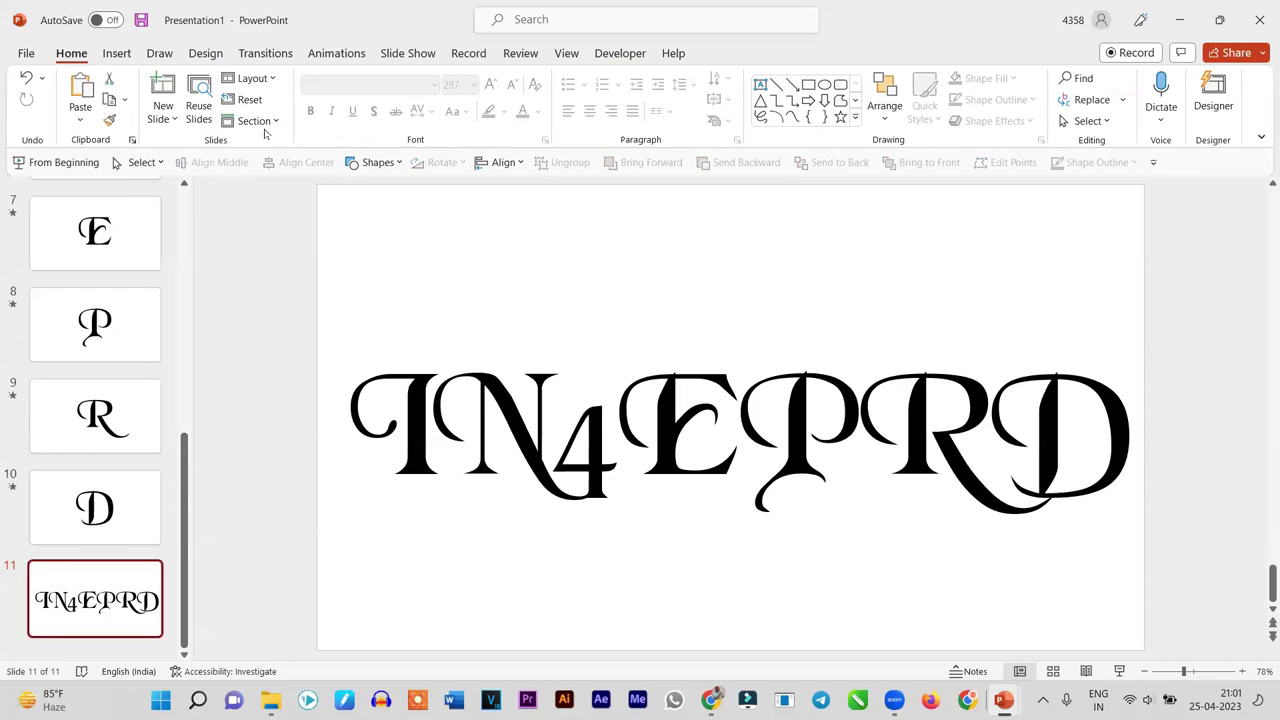
# - Give slide 11 a Morph transition and preview the slide show from slide 1
pyautogui.click(264, 54)
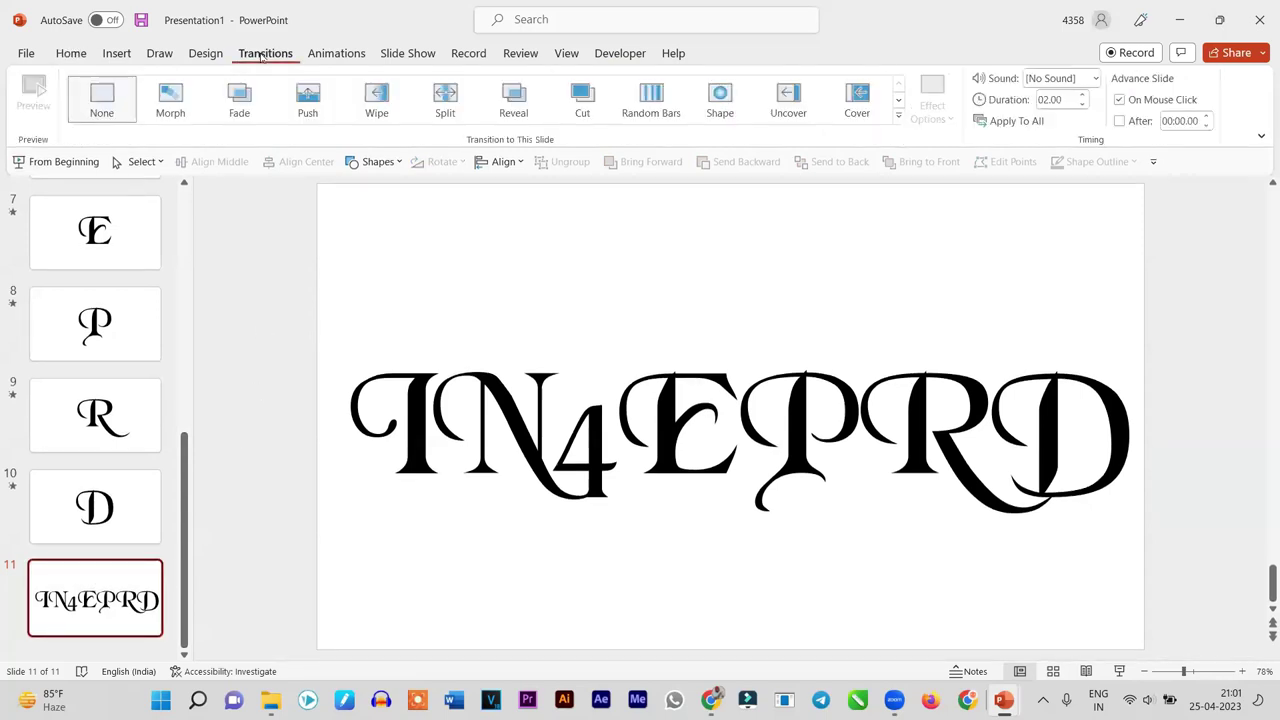
pyautogui.click(173, 100)
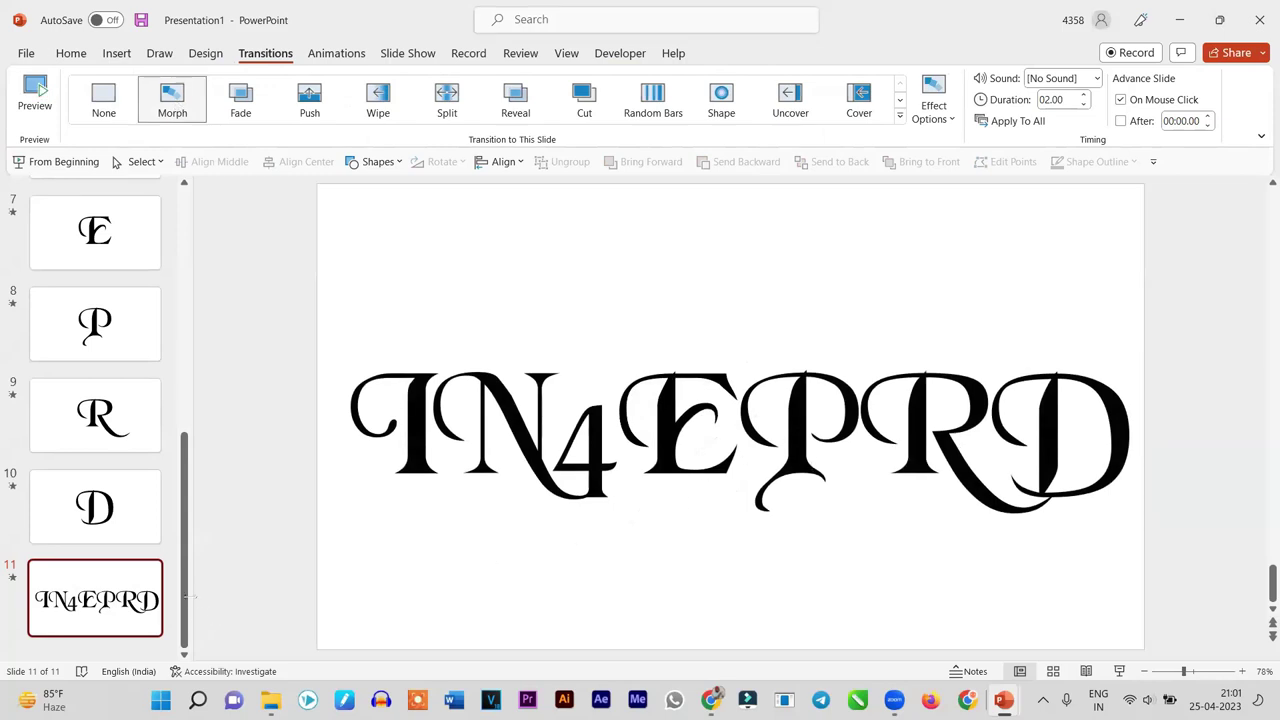
pyautogui.moveTo(190, 597); pyautogui.dragTo(137, 251)
pyautogui.click(103, 238)
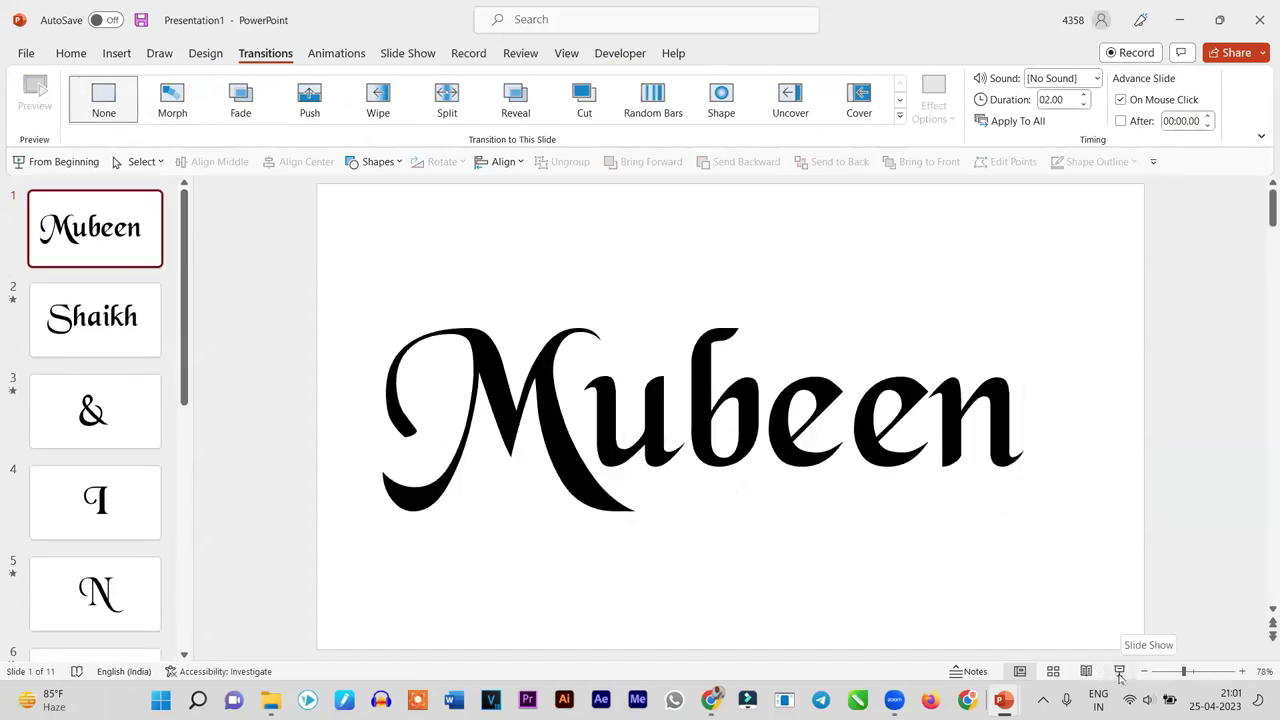
pyautogui.click(95, 161)
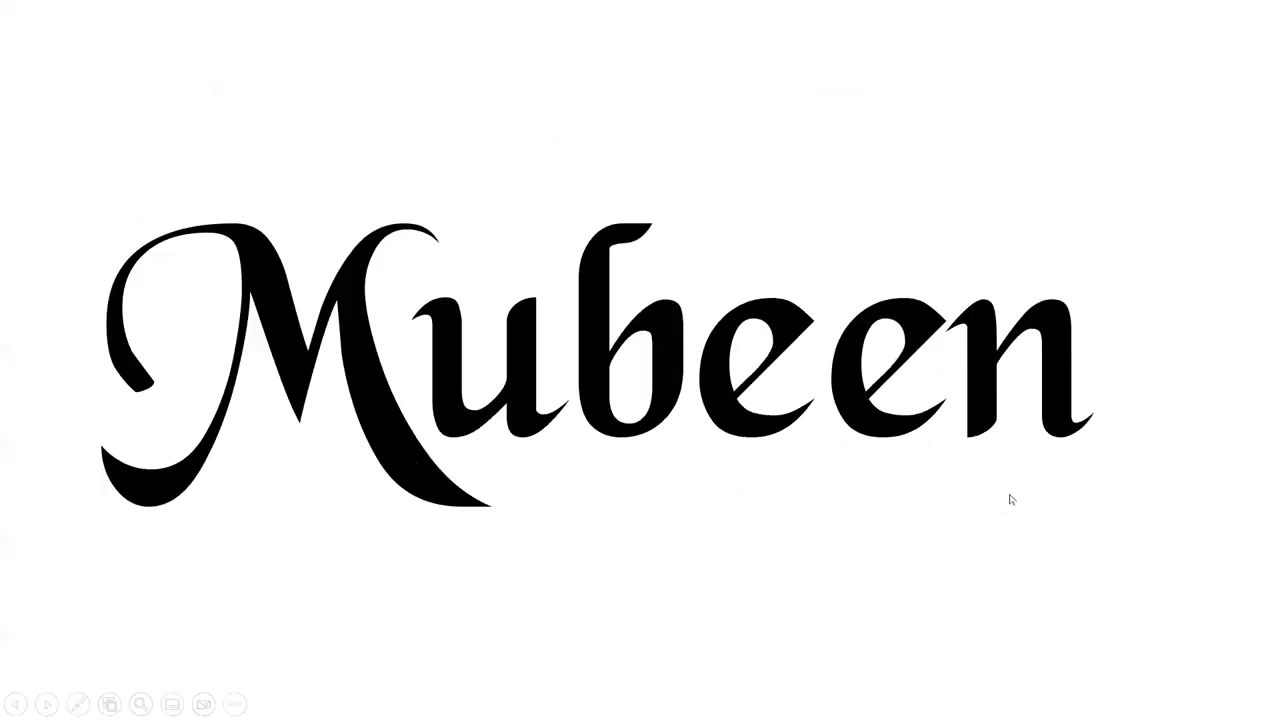
pyautogui.click(1006, 494)
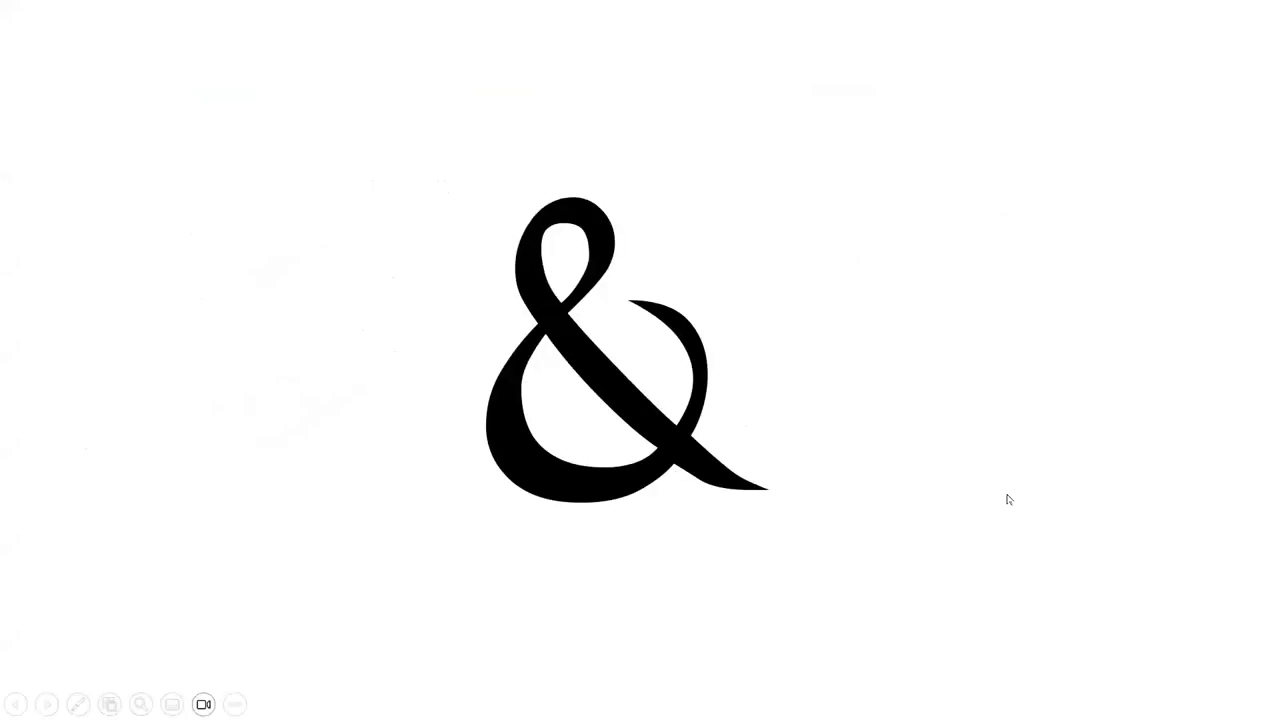
pyautogui.press('Escape')
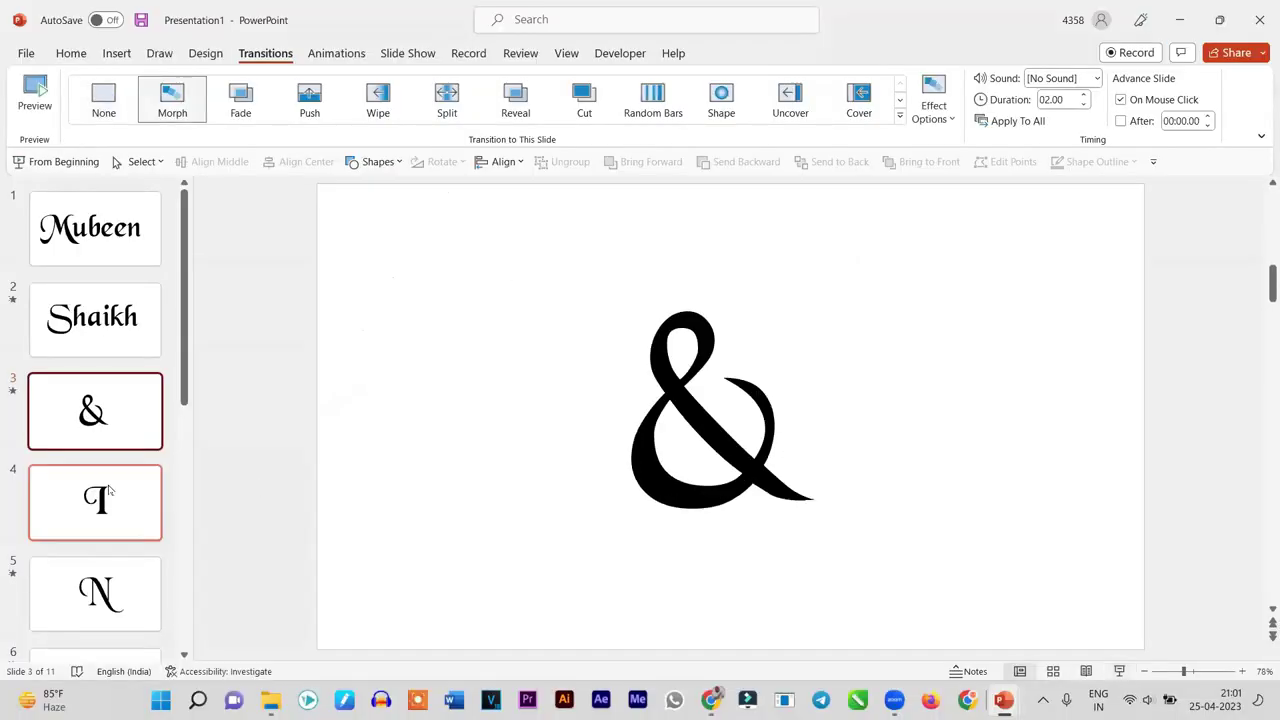
# - Apply Morph to slide 3 and to slide 4 with the letter I
pyautogui.click(103, 493)
pyautogui.click(103, 437)
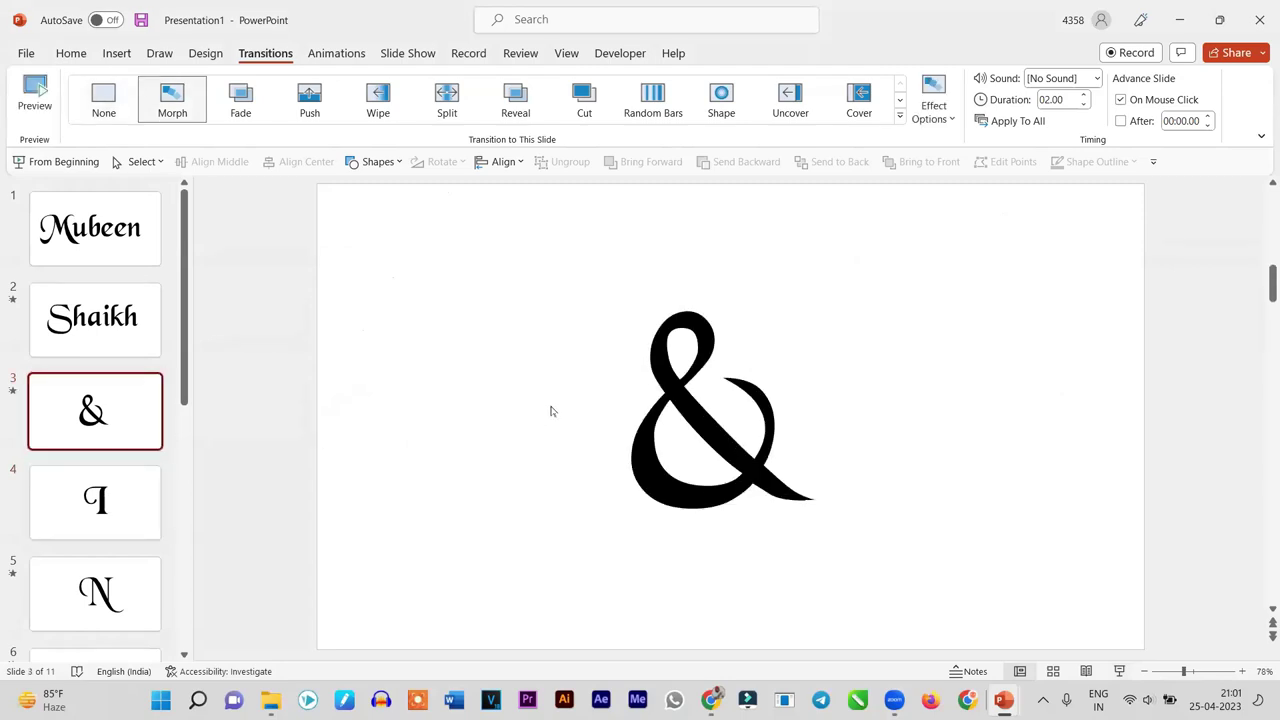
pyautogui.click(185, 97)
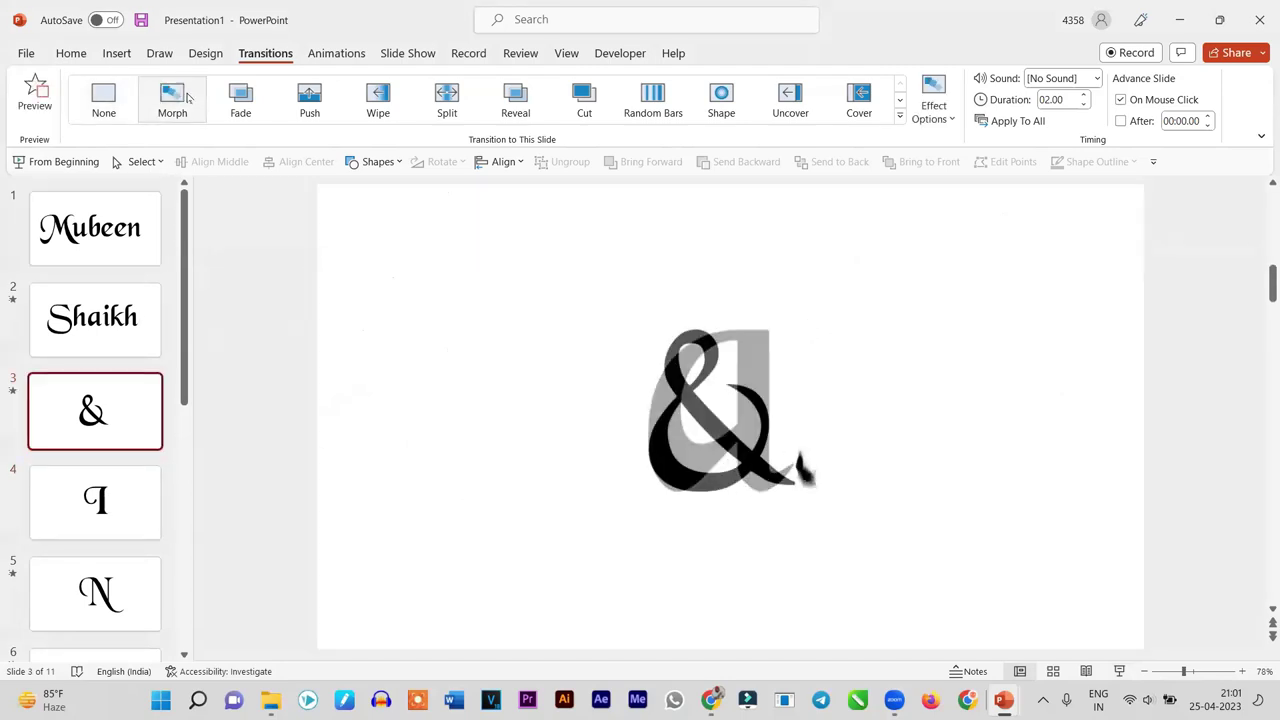
pyautogui.click(82, 526)
pyautogui.click(186, 108)
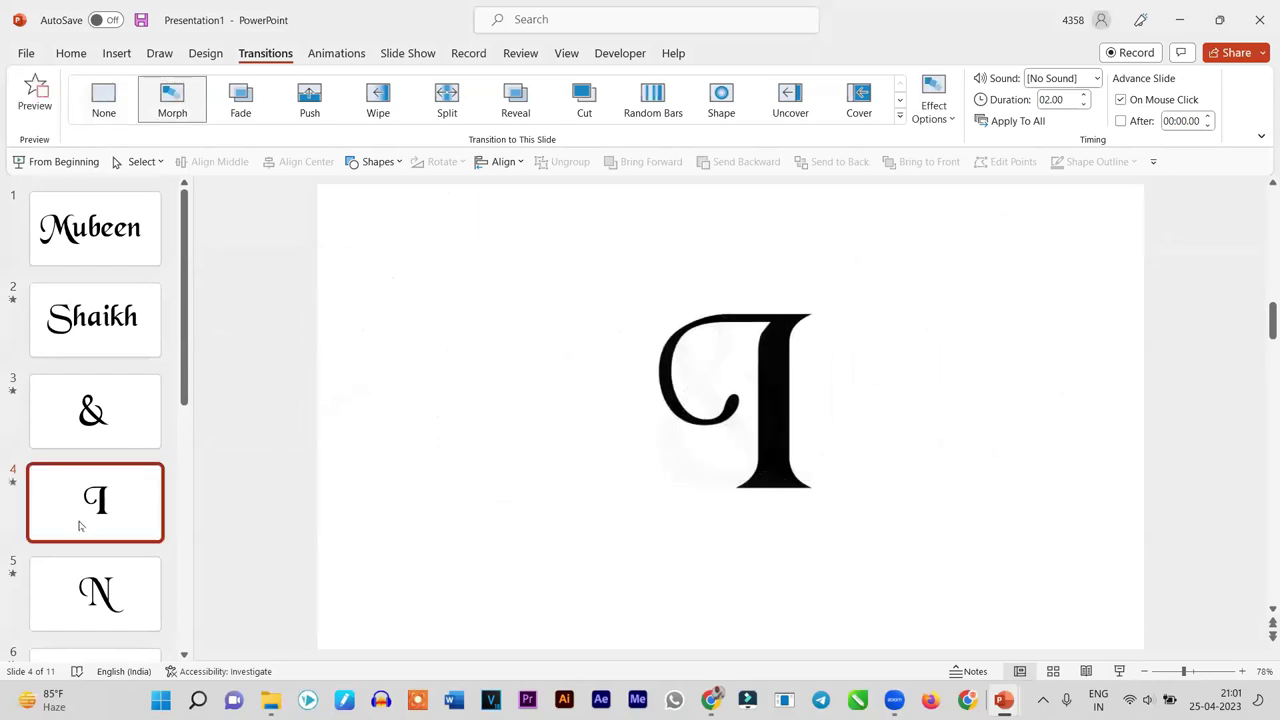
# - Play the show from slide 4 with Shift+F5, advancing through the I, N and 4 morphs, then end it
pyautogui.hotkey('shift', 'F5')
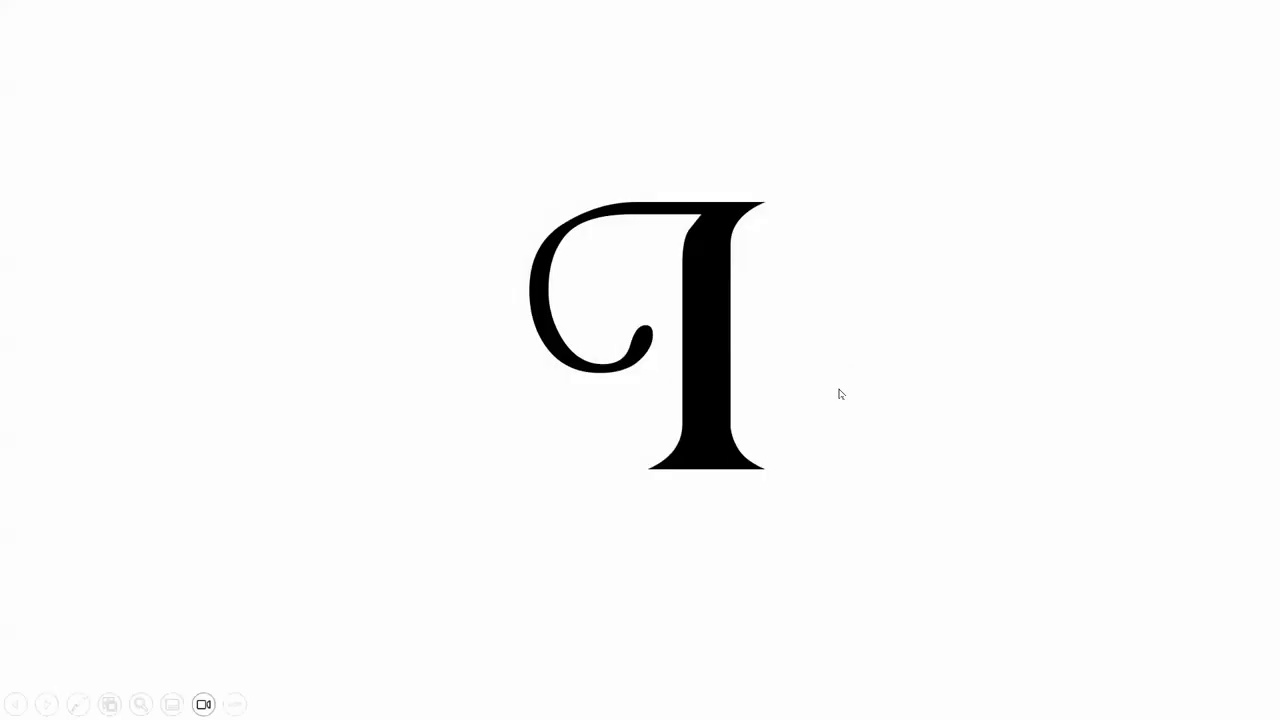
pyautogui.click(840, 394)
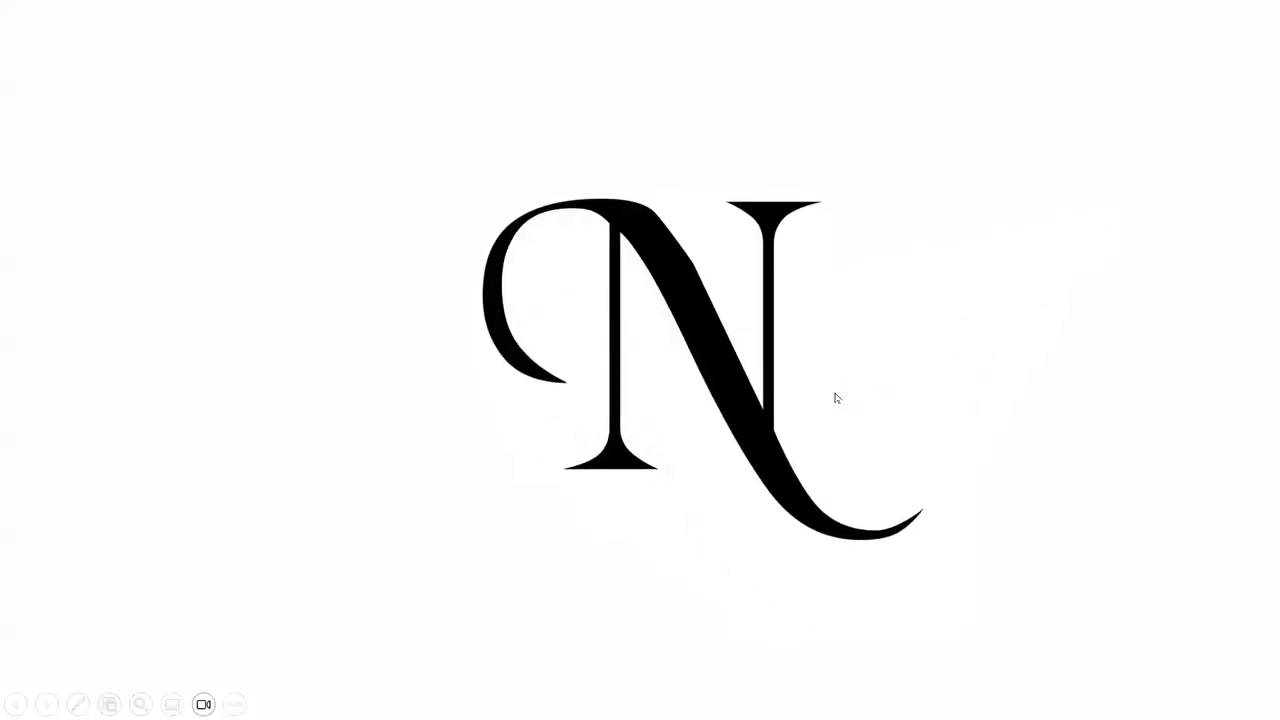
pyautogui.click(836, 398)
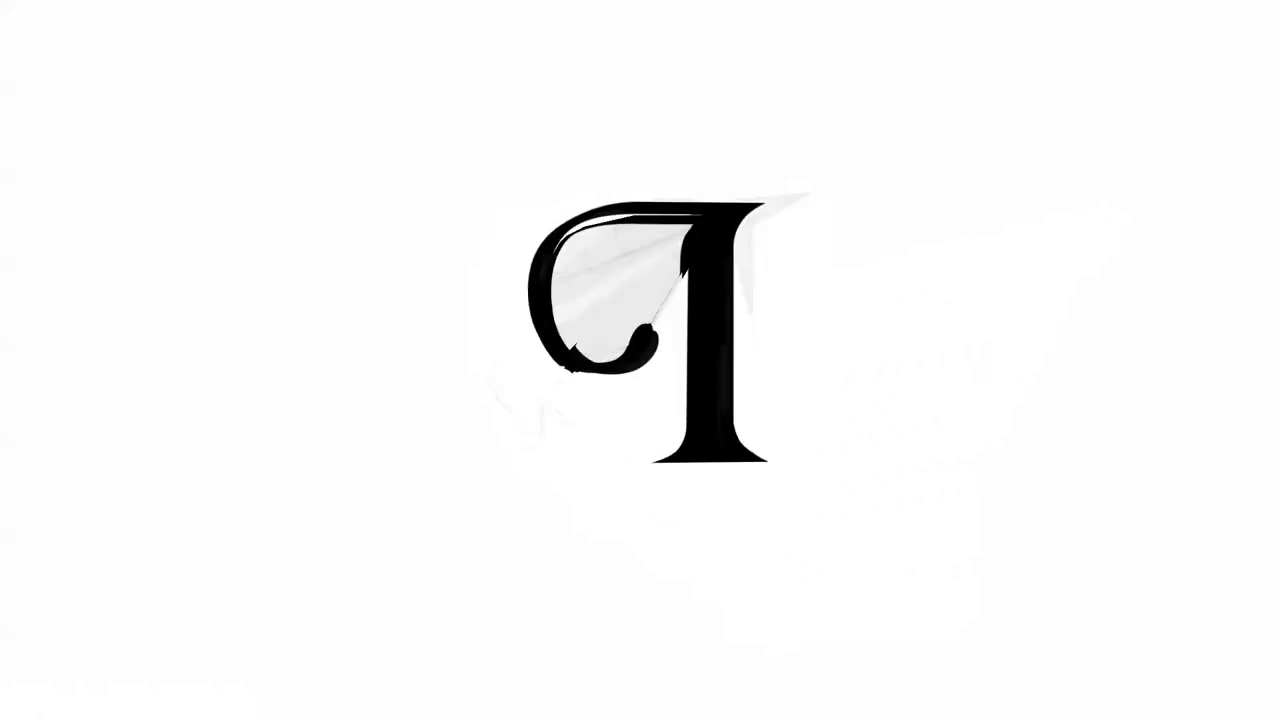
pyautogui.press('Right')
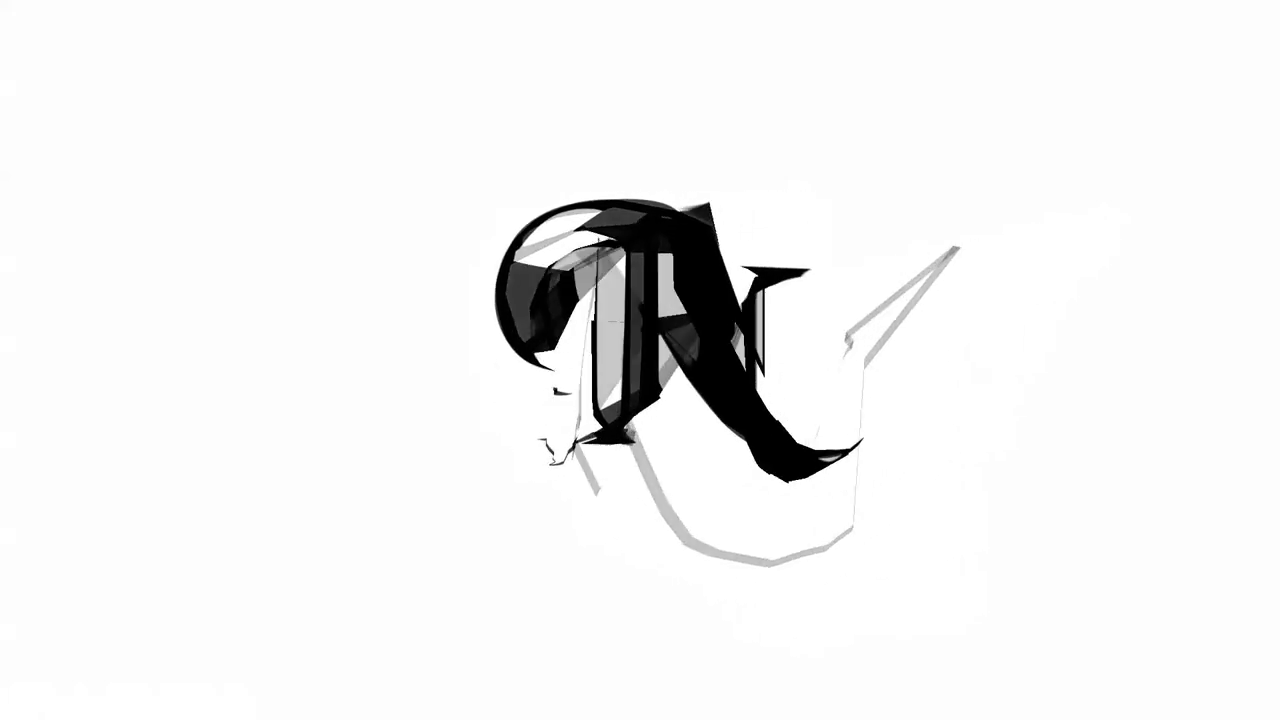
pyautogui.press('Right')
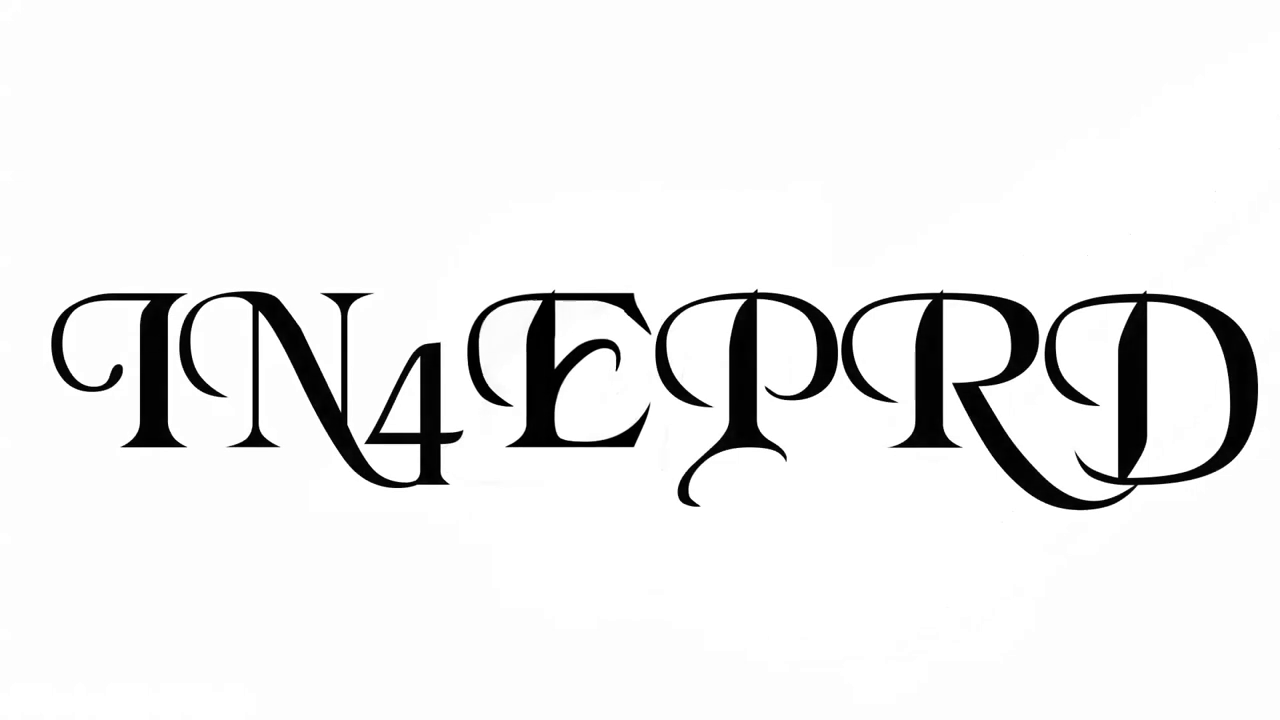
pyautogui.press('Escape')
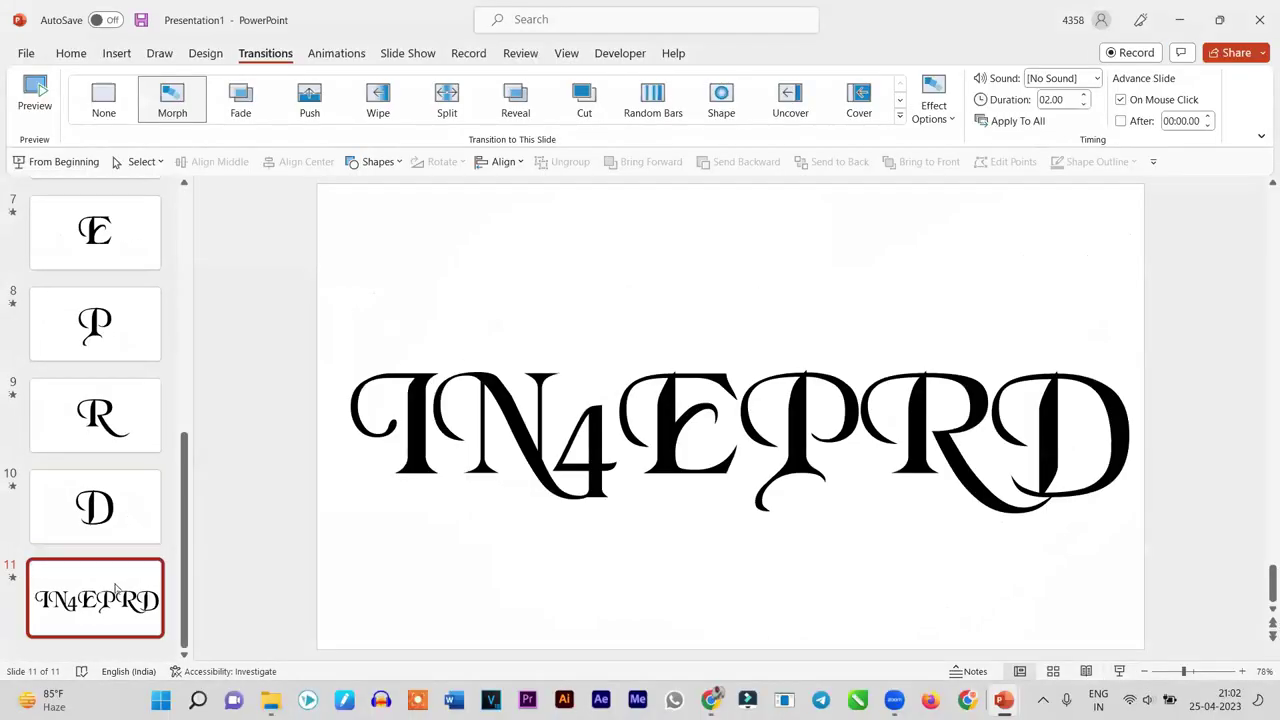
# - Add a new blank slide 12
pyautogui.click(116, 53)
pyautogui.click(316, 120)
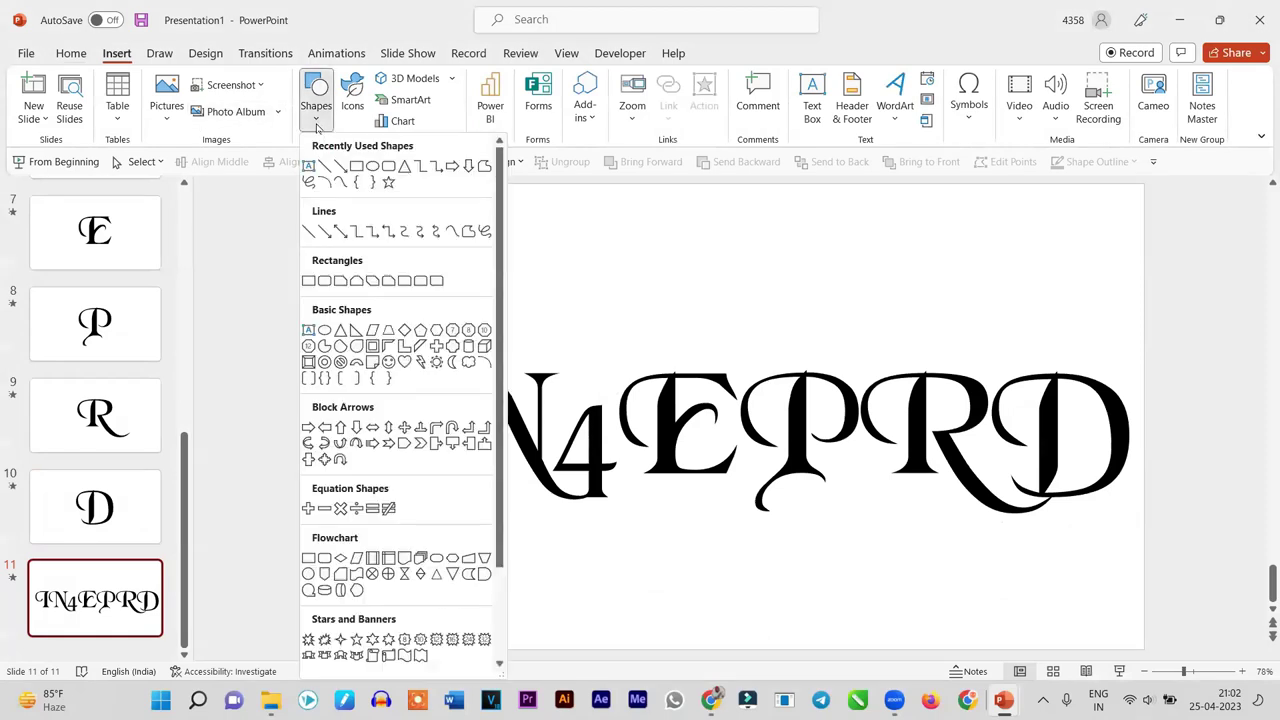
pyautogui.click(70, 53)
pyautogui.click(162, 112)
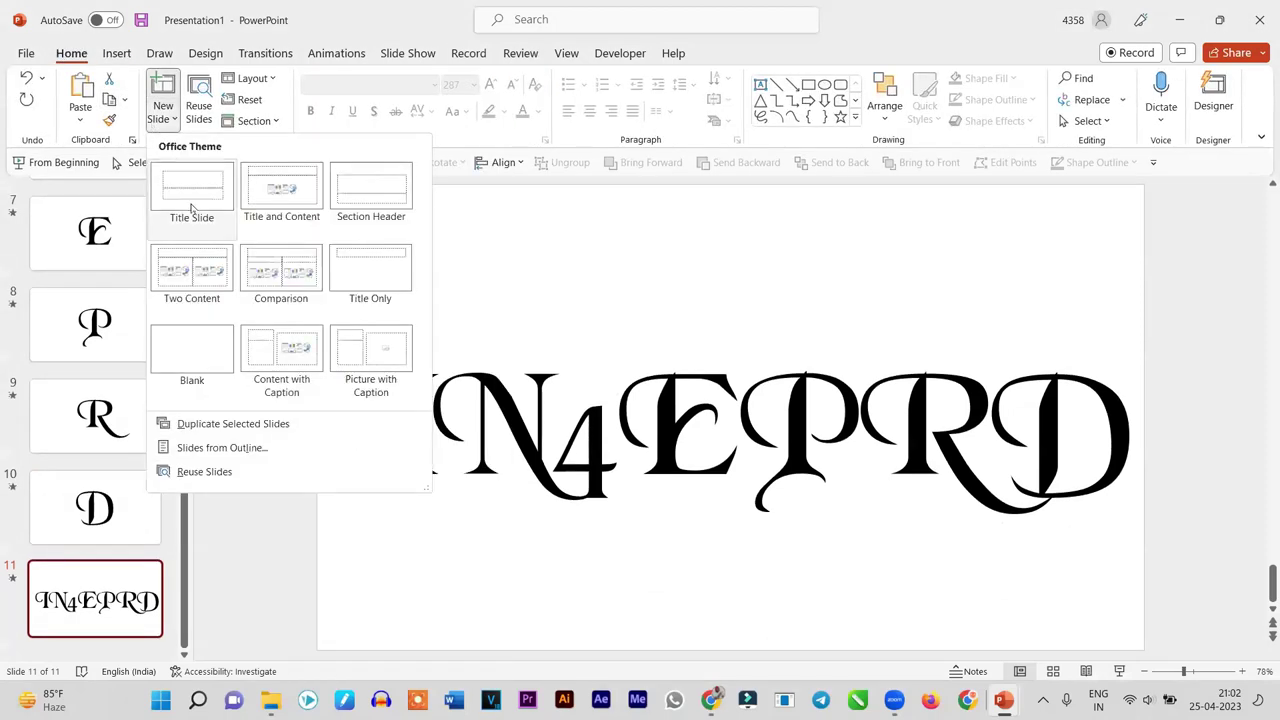
pyautogui.click(184, 346)
# - Insert a text box on the blank slide reading 'Presents'
pyautogui.click(116, 53)
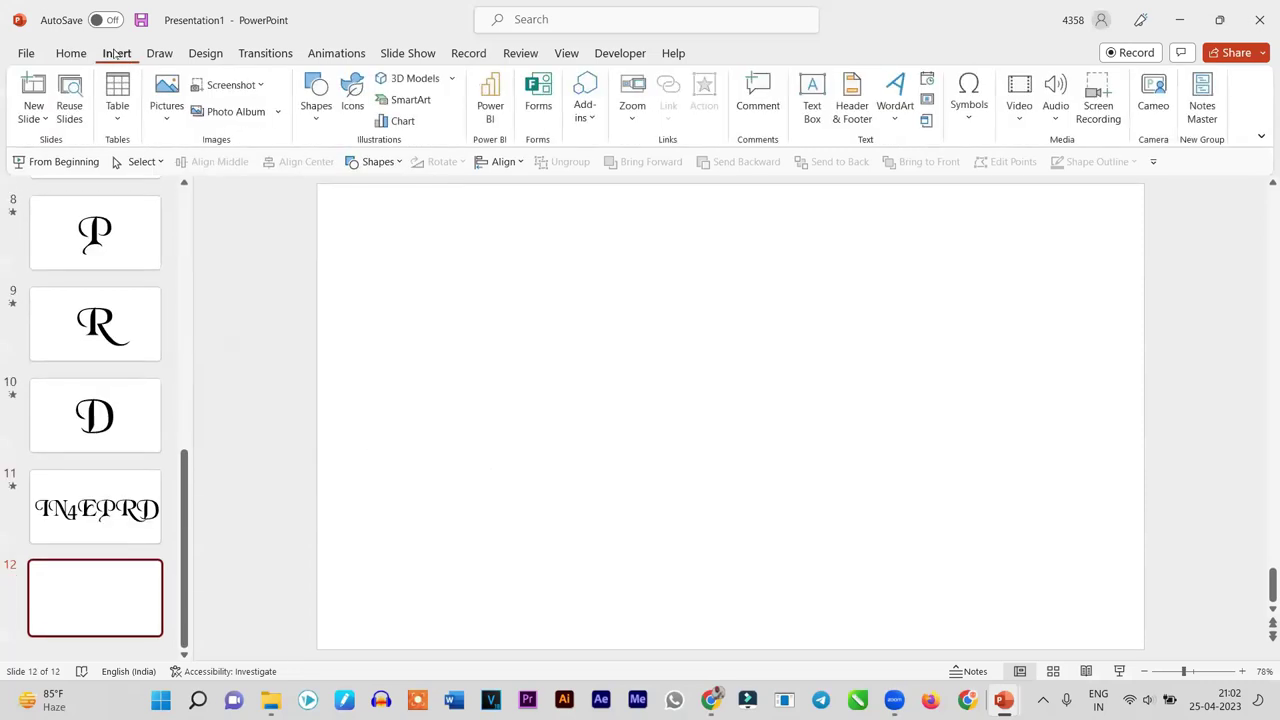
pyautogui.click(811, 100)
pyautogui.click(531, 442)
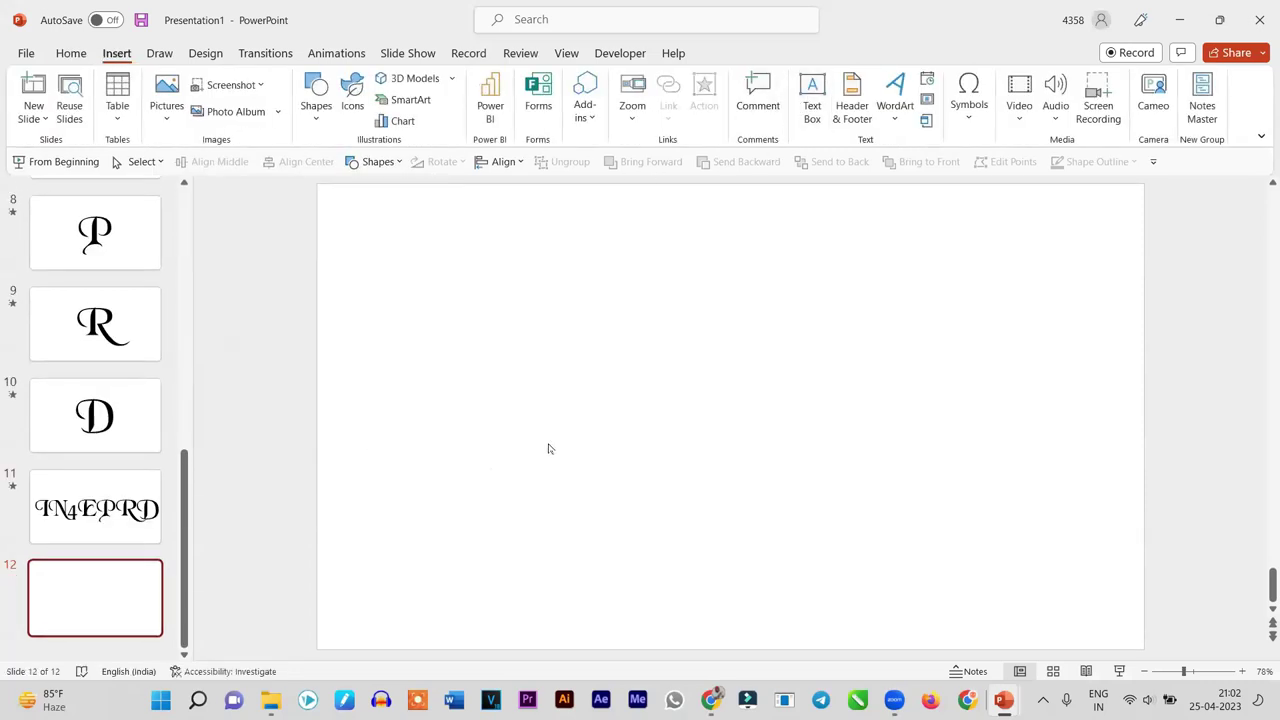
pyautogui.write('PRE')
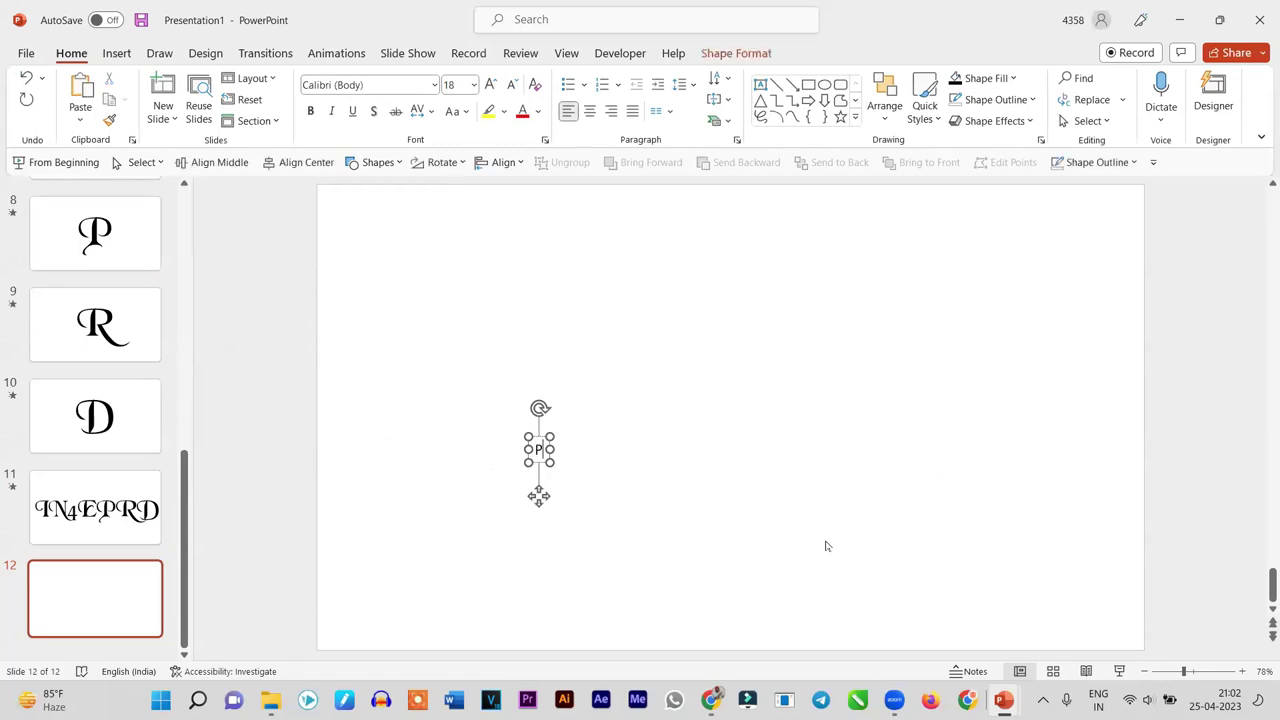
pyautogui.press('BackSpace')
pyautogui.press('BackSpace')
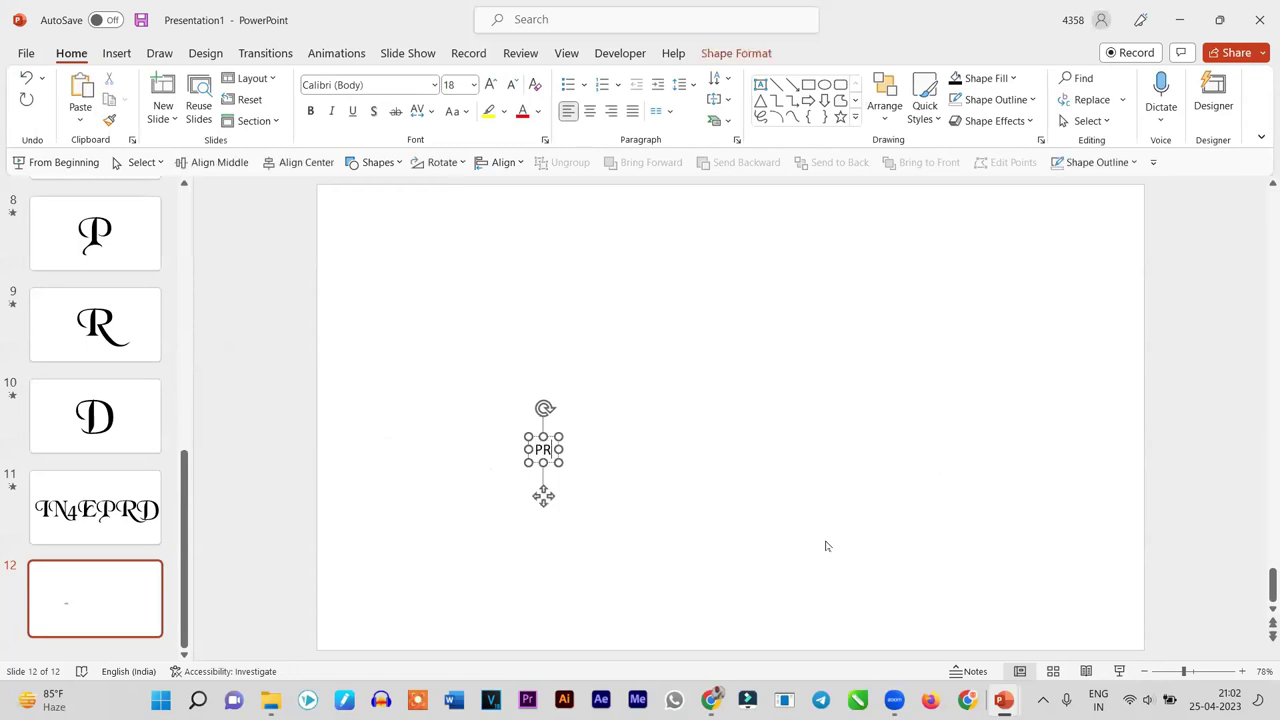
pyautogui.press('capslock')
pyautogui.write('R')
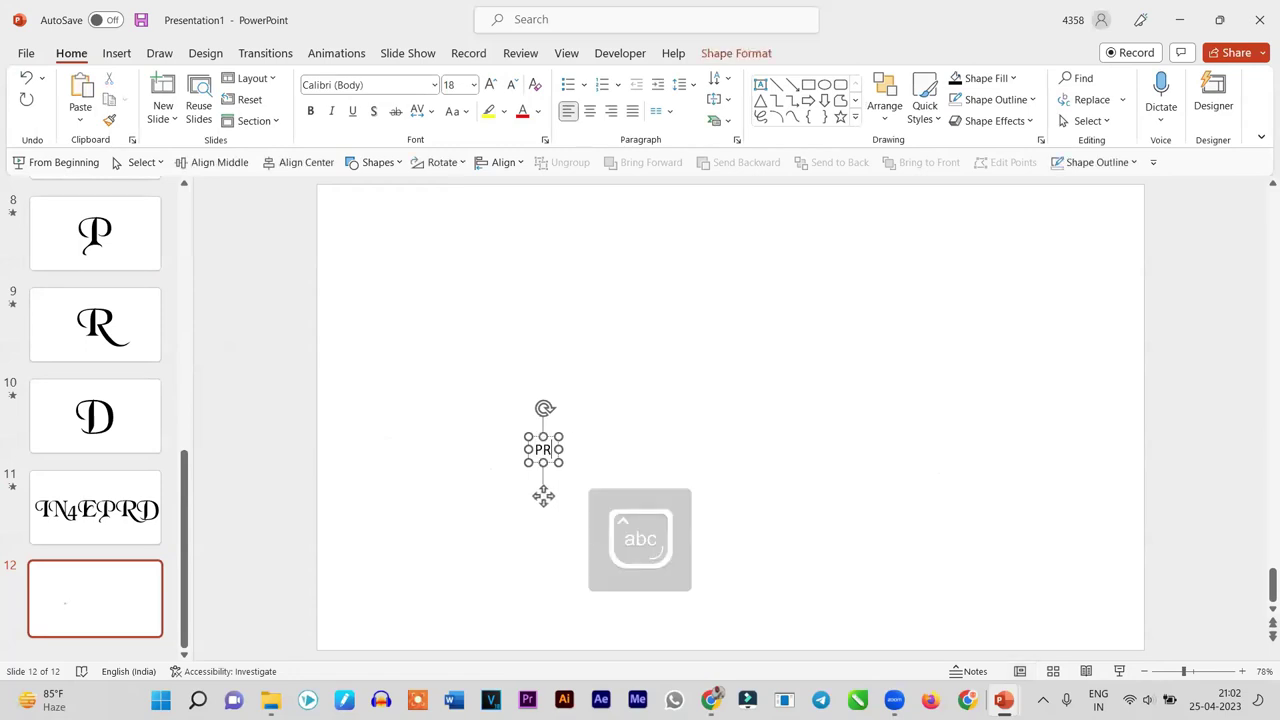
pyautogui.press('BackSpace')
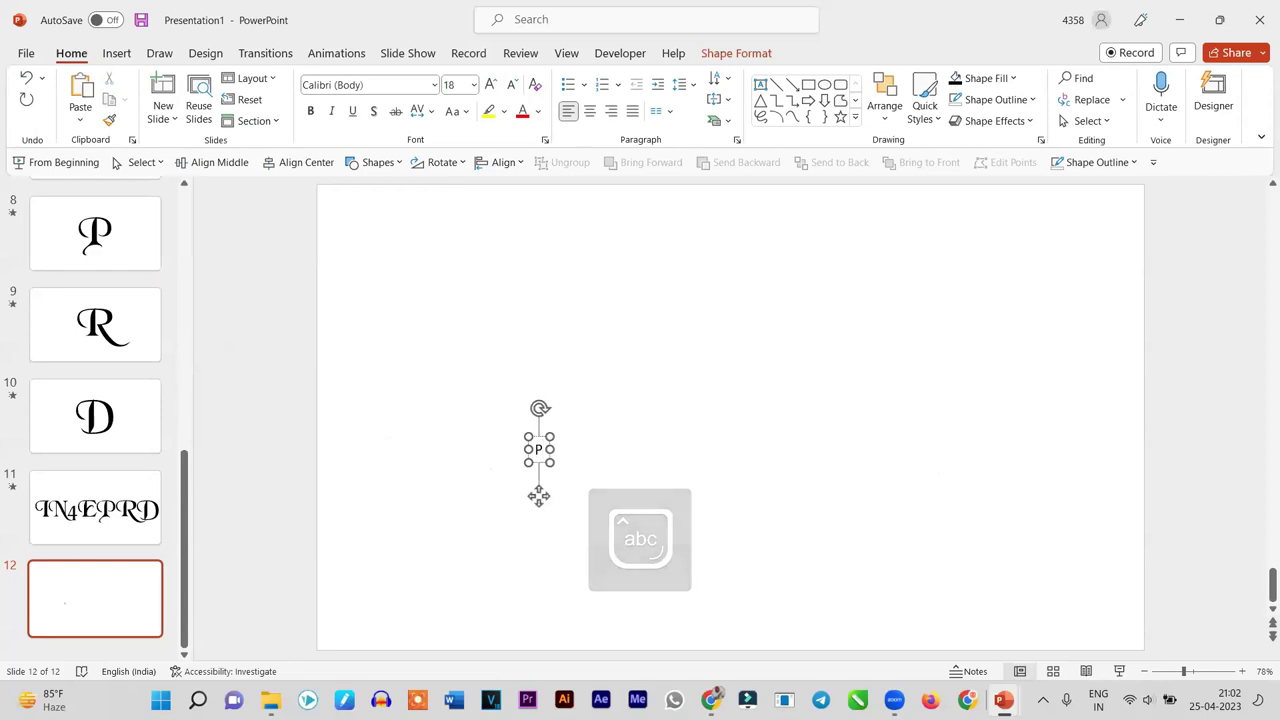
pyautogui.write('resents')
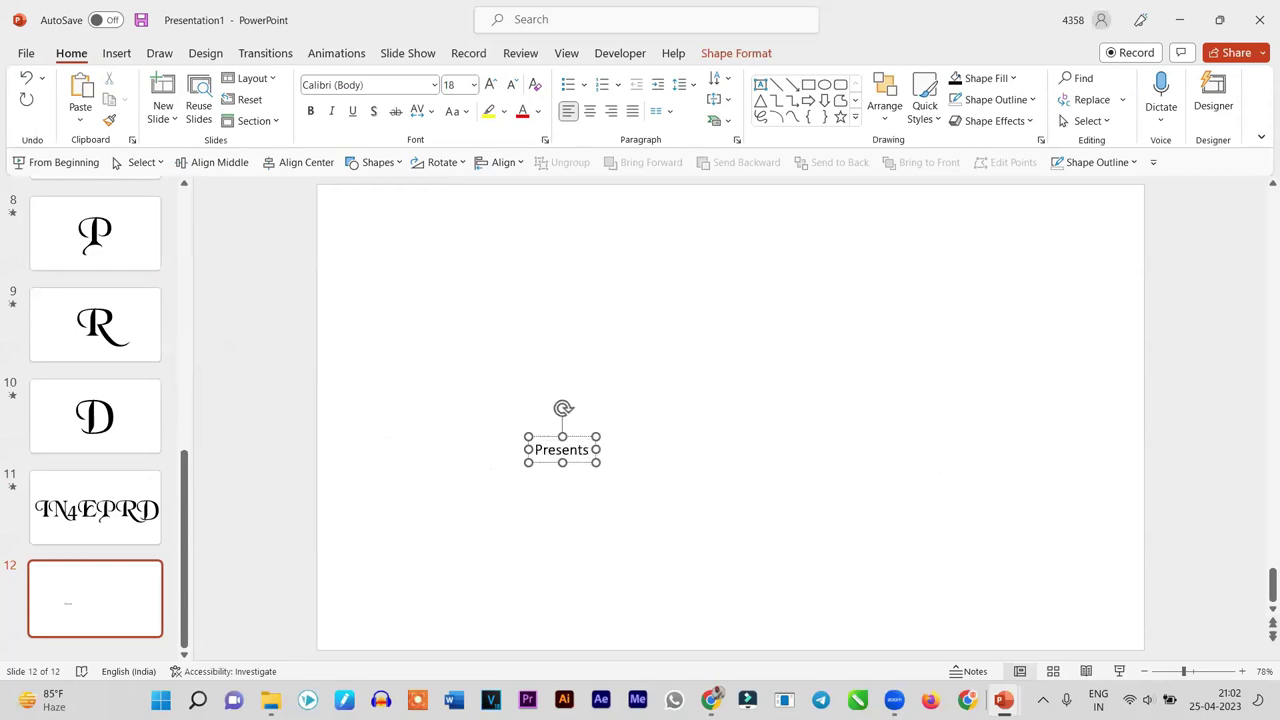
pyautogui.press('Escape')
# - Enlarge the Presents text to 96 point
pyautogui.doubleClick(490, 85)
pyautogui.click(490, 85)
pyautogui.doubleClick(490, 85)
pyautogui.doubleClick(490, 85)
pyautogui.tripleClick(490, 85)
pyautogui.doubleClick(490, 85)
pyautogui.click(490, 85)
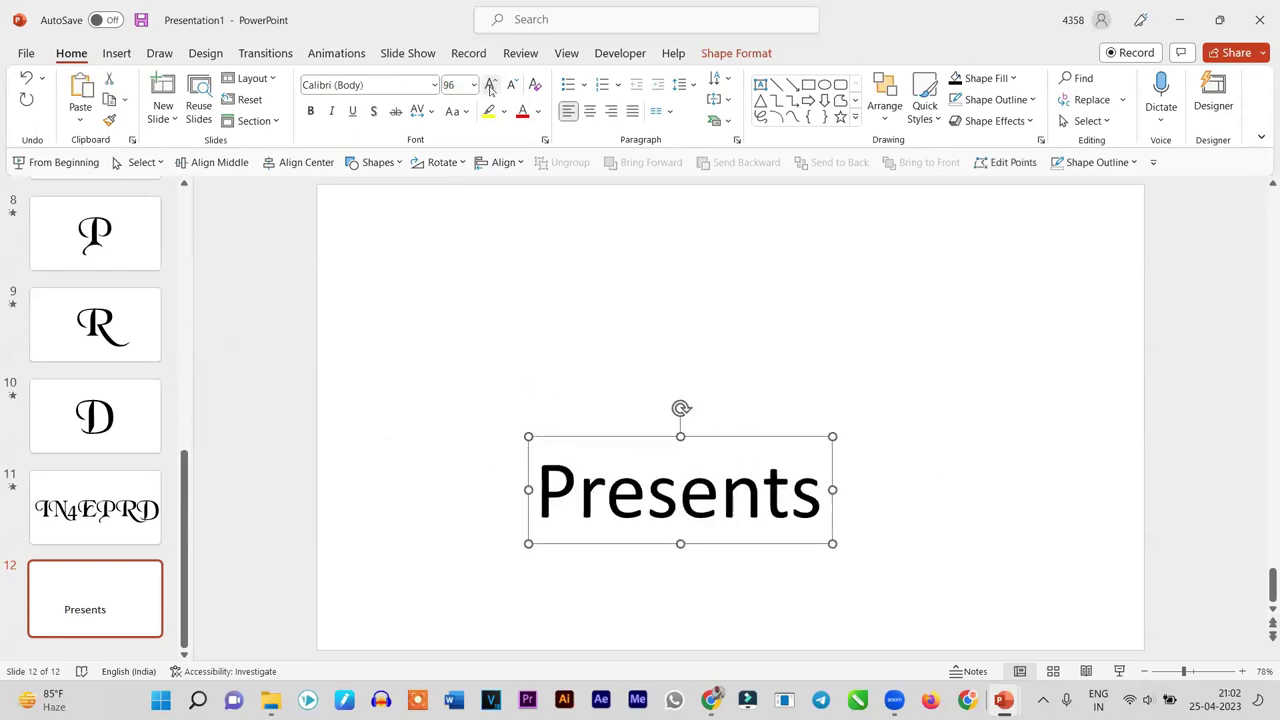
pyautogui.doubleClick(490, 85)
# - Set Presents in Aharoni, move it to the upper middle, and size it to 199 point
pyautogui.click(433, 85)
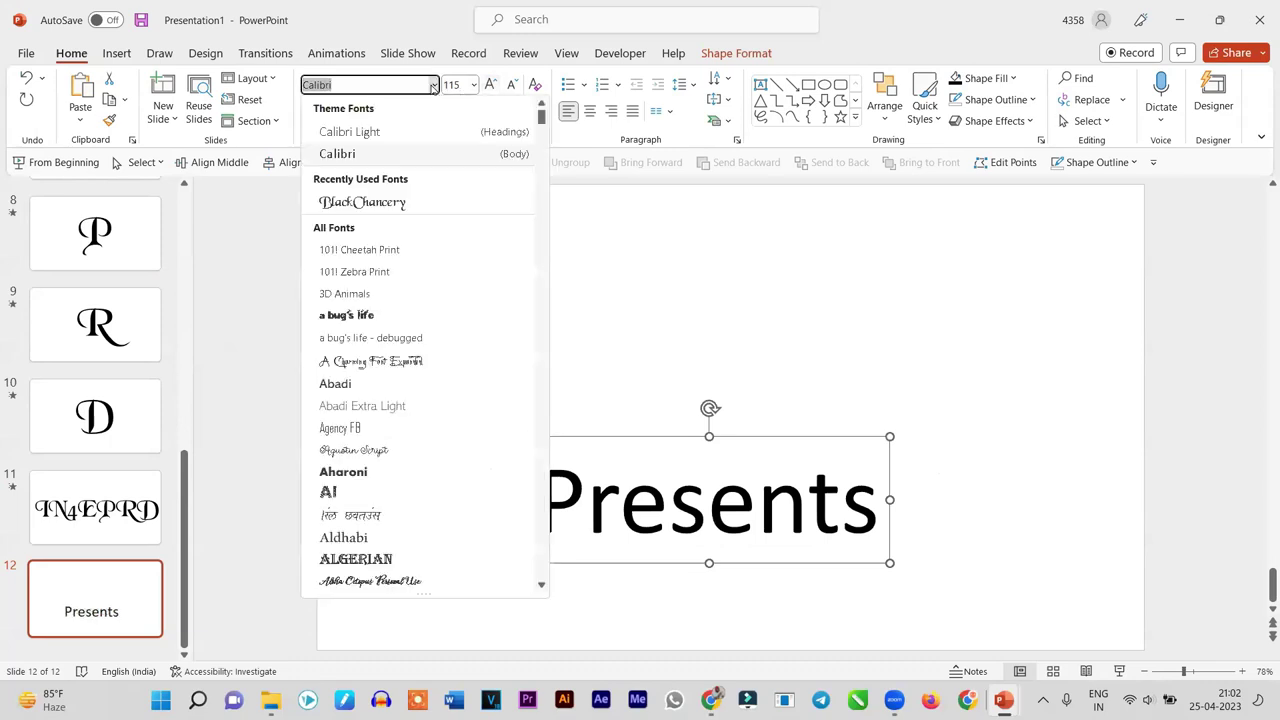
pyautogui.click(360, 472)
pyautogui.moveTo(621, 440); pyautogui.dragTo(517, 312)
pyautogui.click(490, 84)
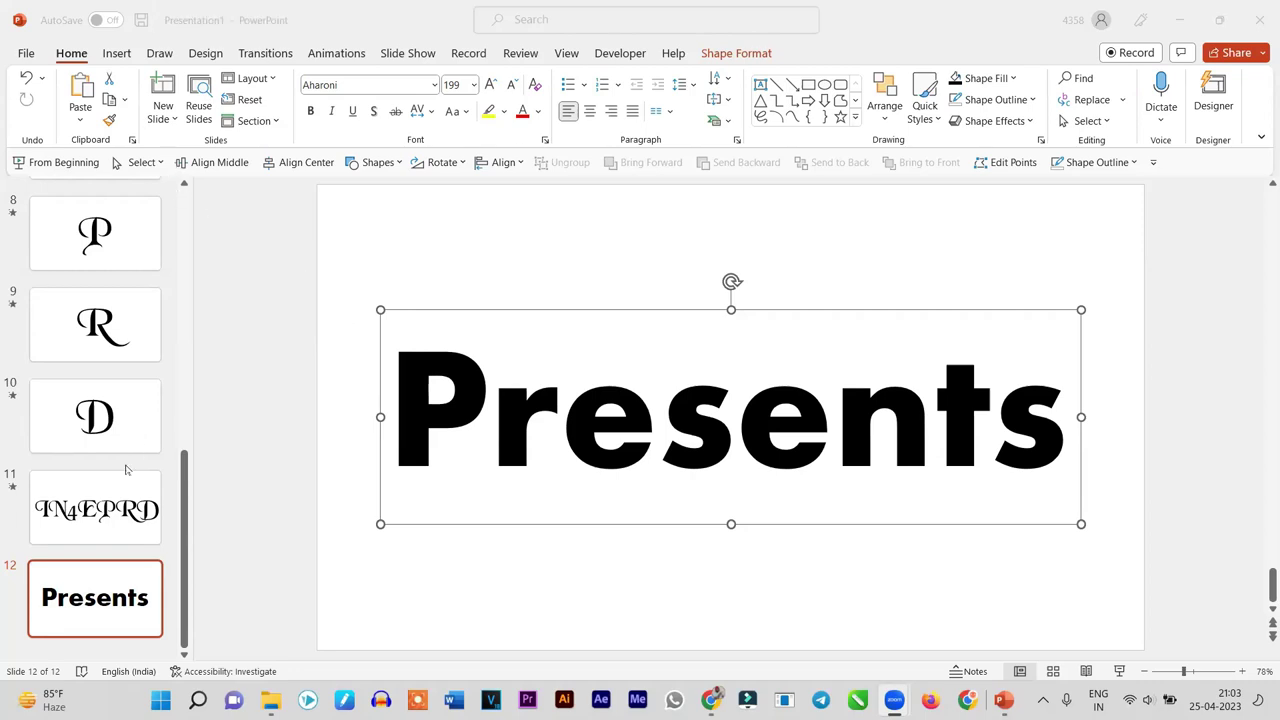
pyautogui.click(116, 53)
pyautogui.click(316, 105)
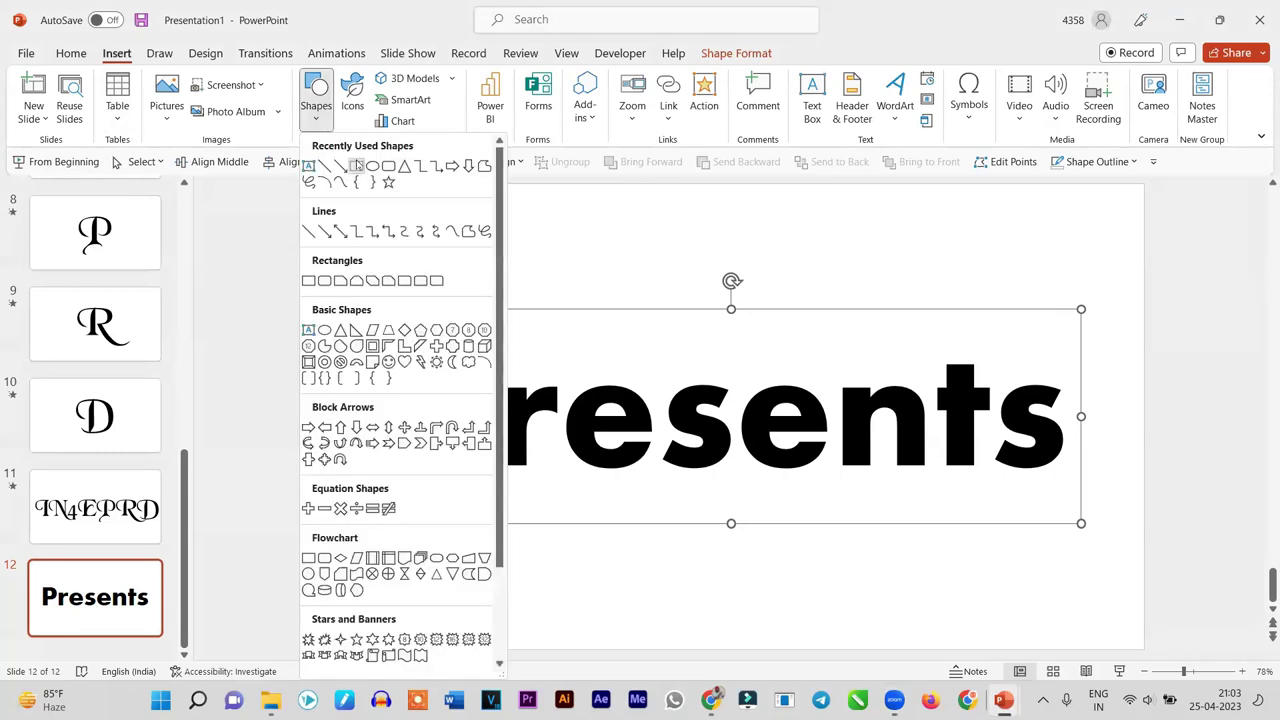
# - Draw a rectangle over Presents, lower its top edge and send it behind the text
pyautogui.click(356, 165)
pyautogui.moveTo(358, 285); pyautogui.dragTo(1096, 505)
pyautogui.moveTo(727, 288); pyautogui.dragTo(720, 324)
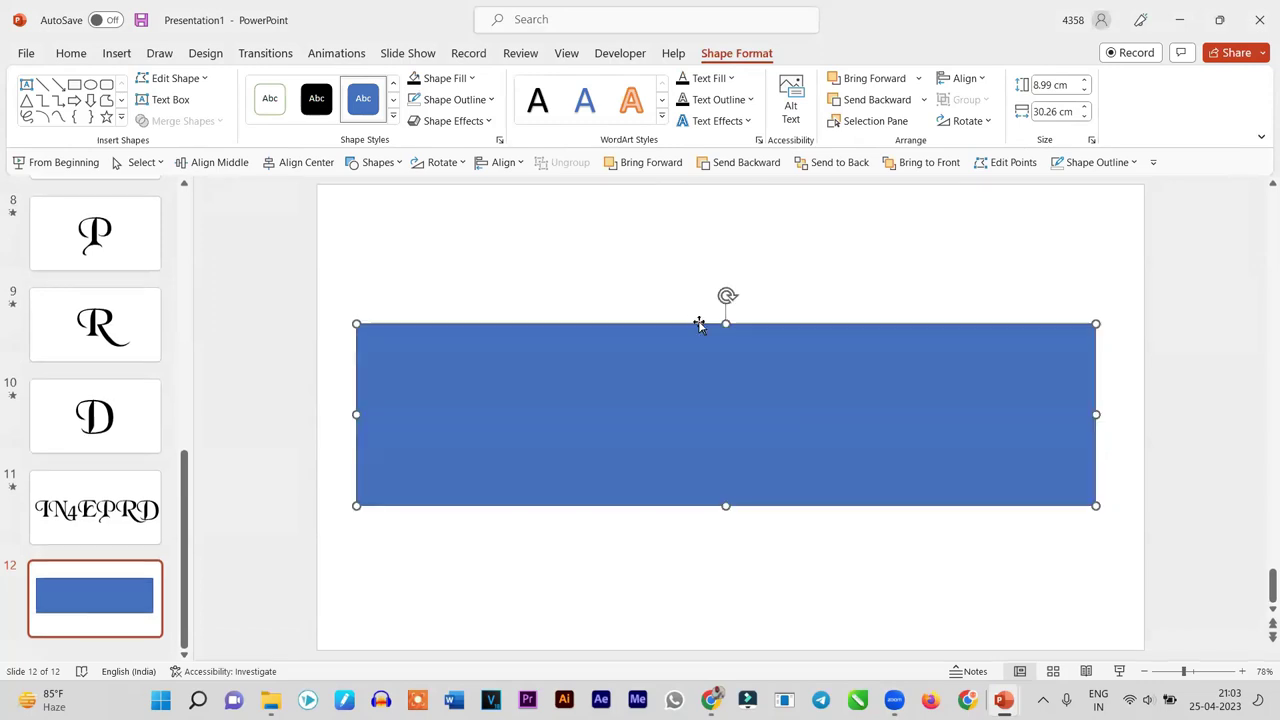
pyautogui.rightClick(483, 377)
pyautogui.click(551, 389)
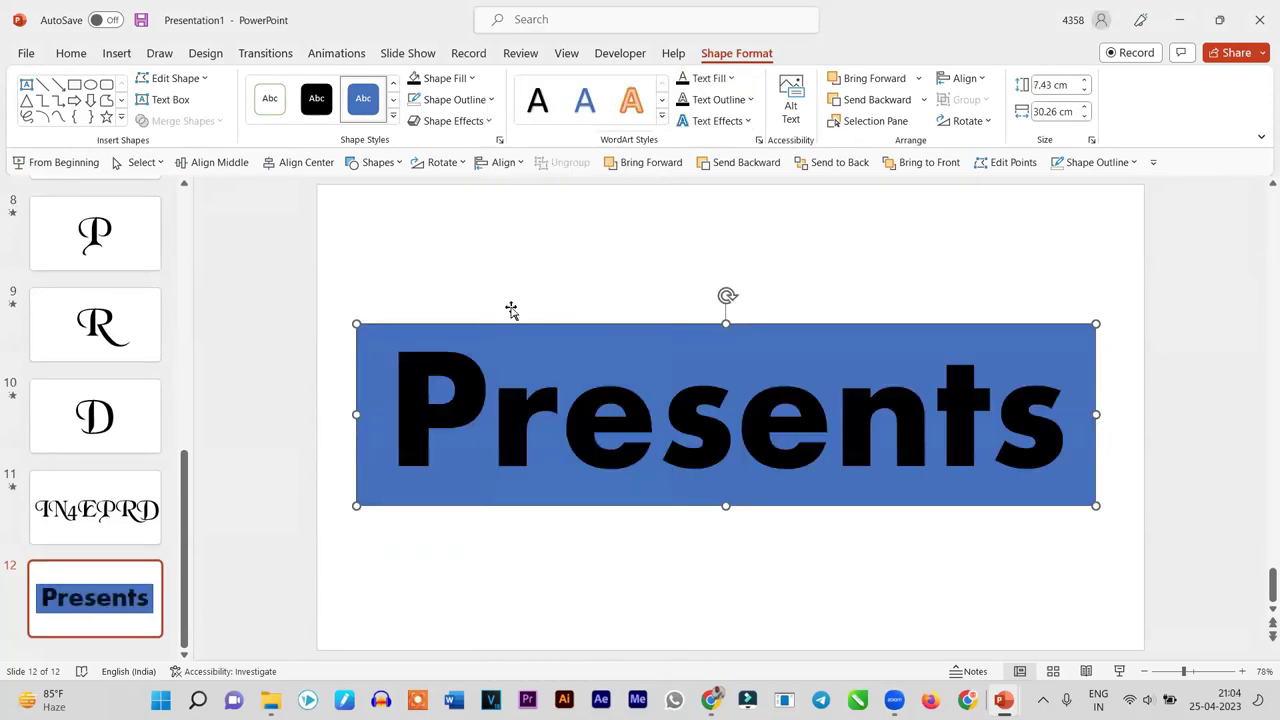
# - Align the rectangle and Presents text to the middle and centre
pyautogui.click(433, 305)
pyautogui.click(363, 371)
pyautogui.keyDown('shift'); pyautogui.click(434, 380); pyautogui.keyUp('shift')
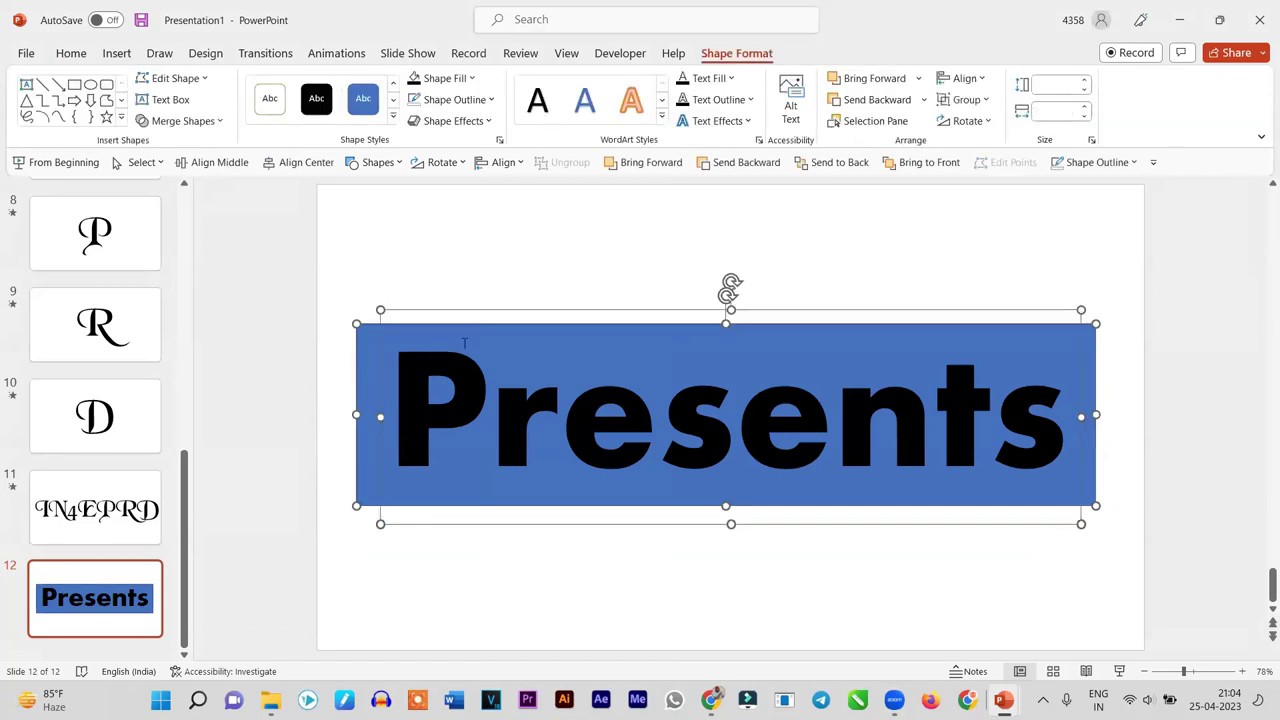
pyautogui.click(214, 162)
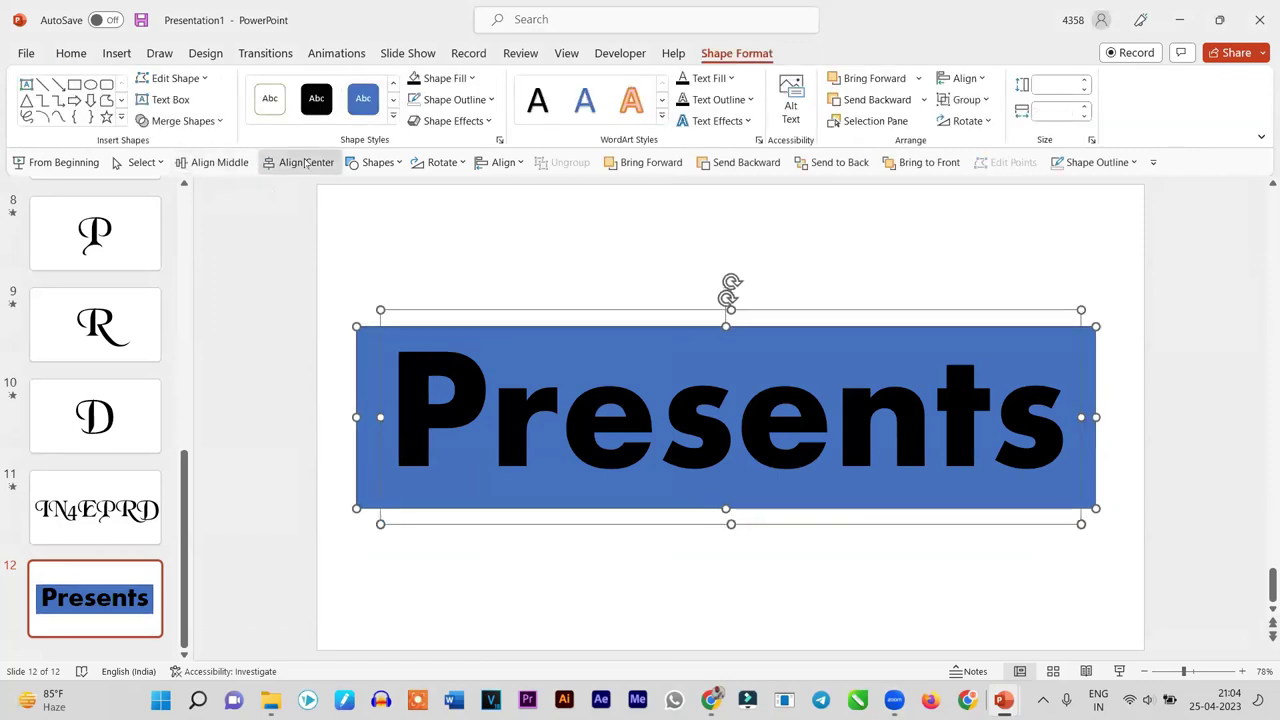
pyautogui.click(305, 163)
# - Give the rectangle a solid black fill
pyautogui.click(420, 240)
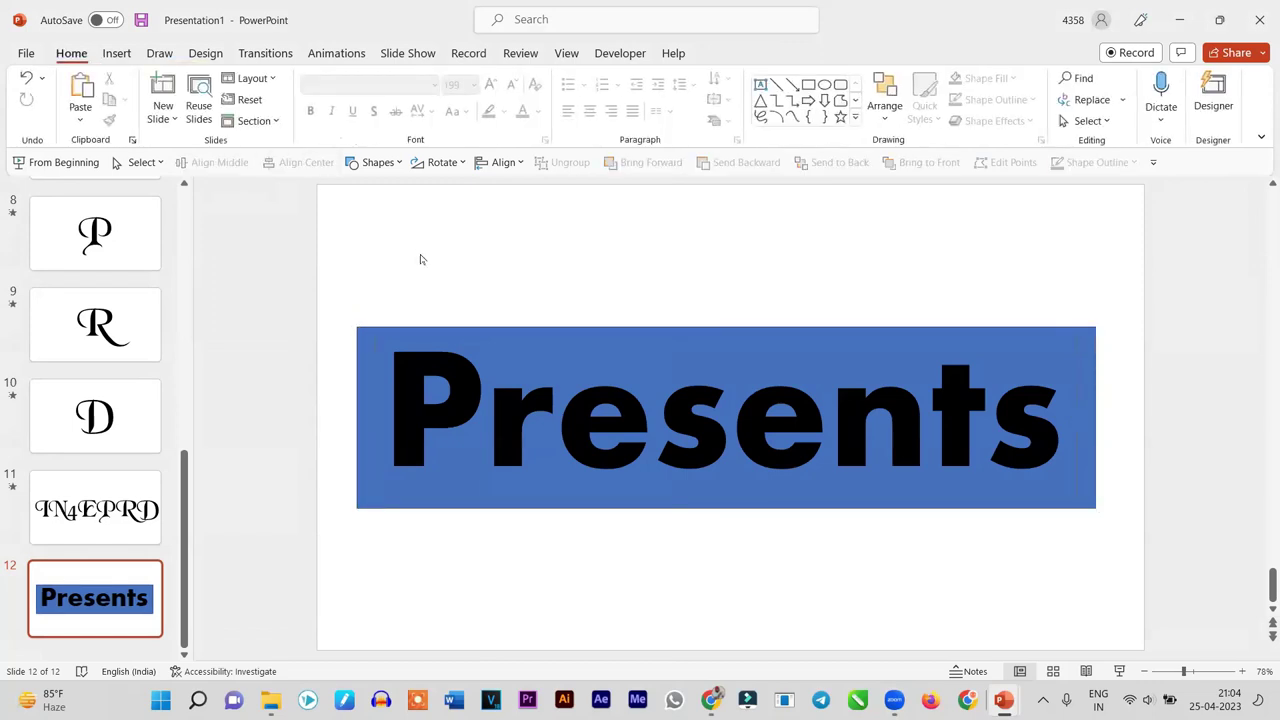
pyautogui.click(366, 337)
pyautogui.click(316, 98)
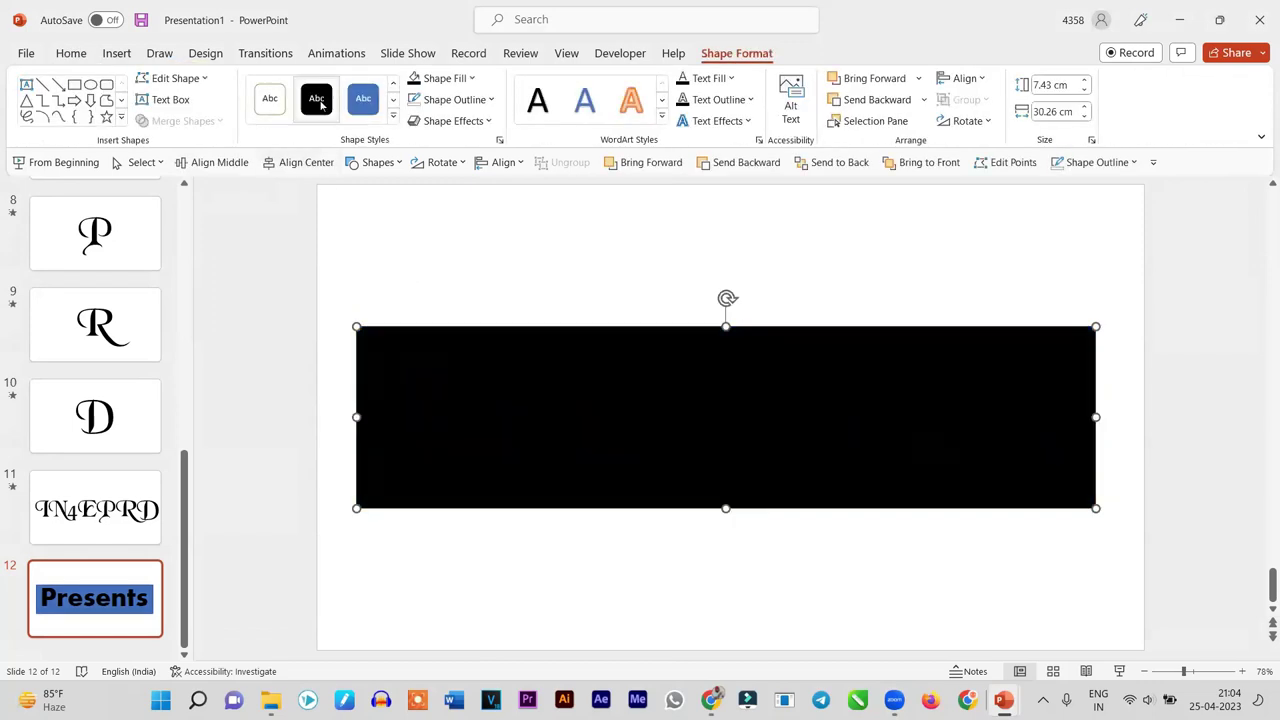
pyautogui.click(406, 366)
pyautogui.rightClick(366, 346)
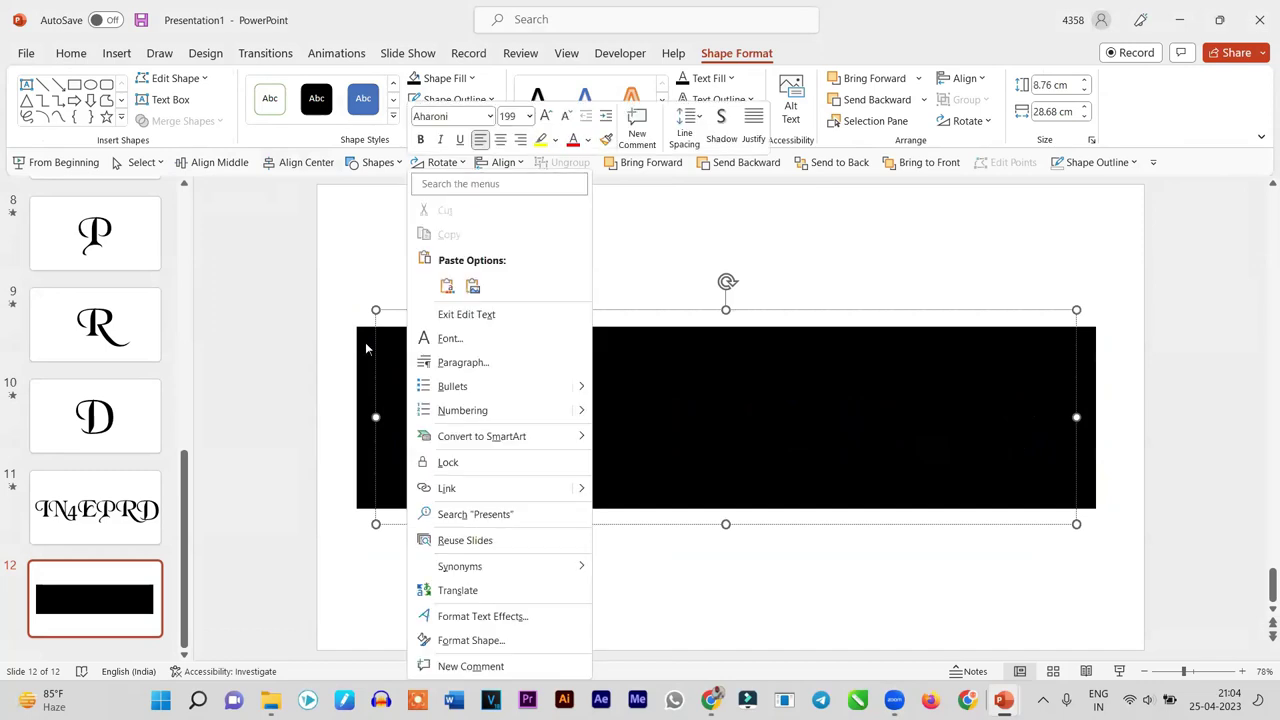
pyautogui.press('Escape')
pyautogui.press('Escape')
pyautogui.rightClick(366, 330)
pyautogui.press('Escape')
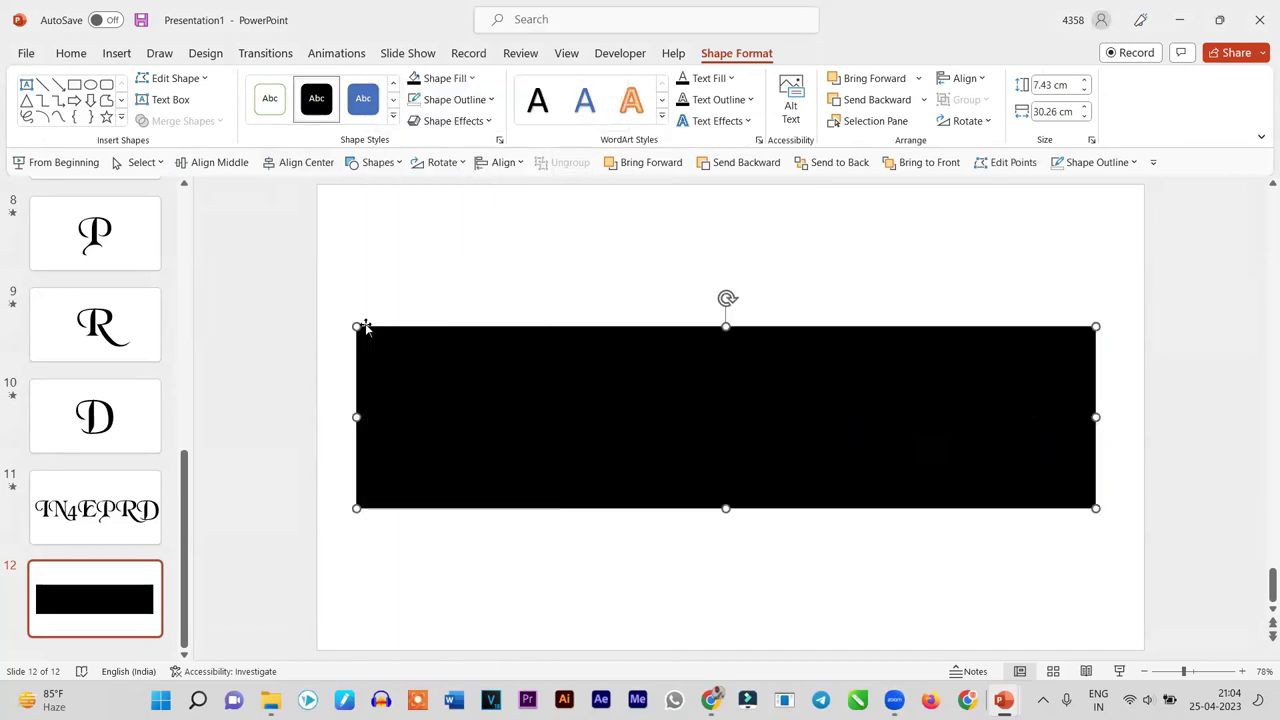
# - Fragment the rectangle with the Presents text and delete the black background piece
pyautogui.hotkey('ctrl', 'a')
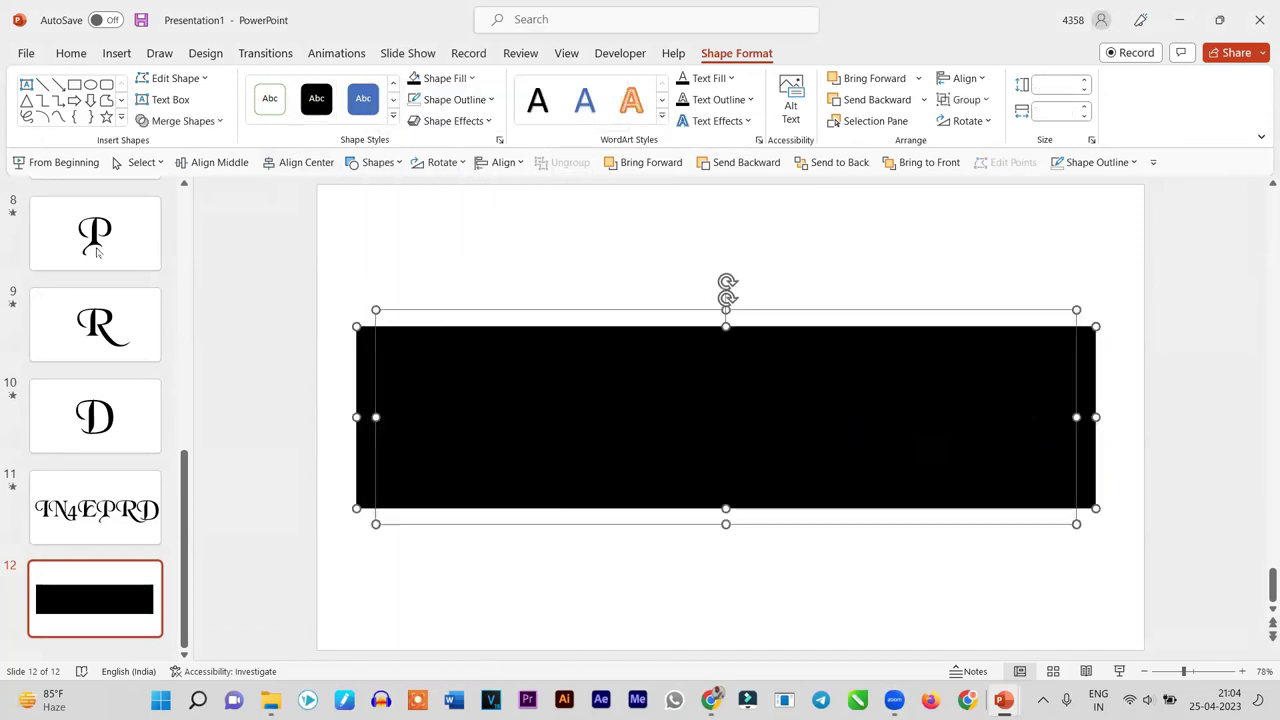
pyautogui.click(215, 121)
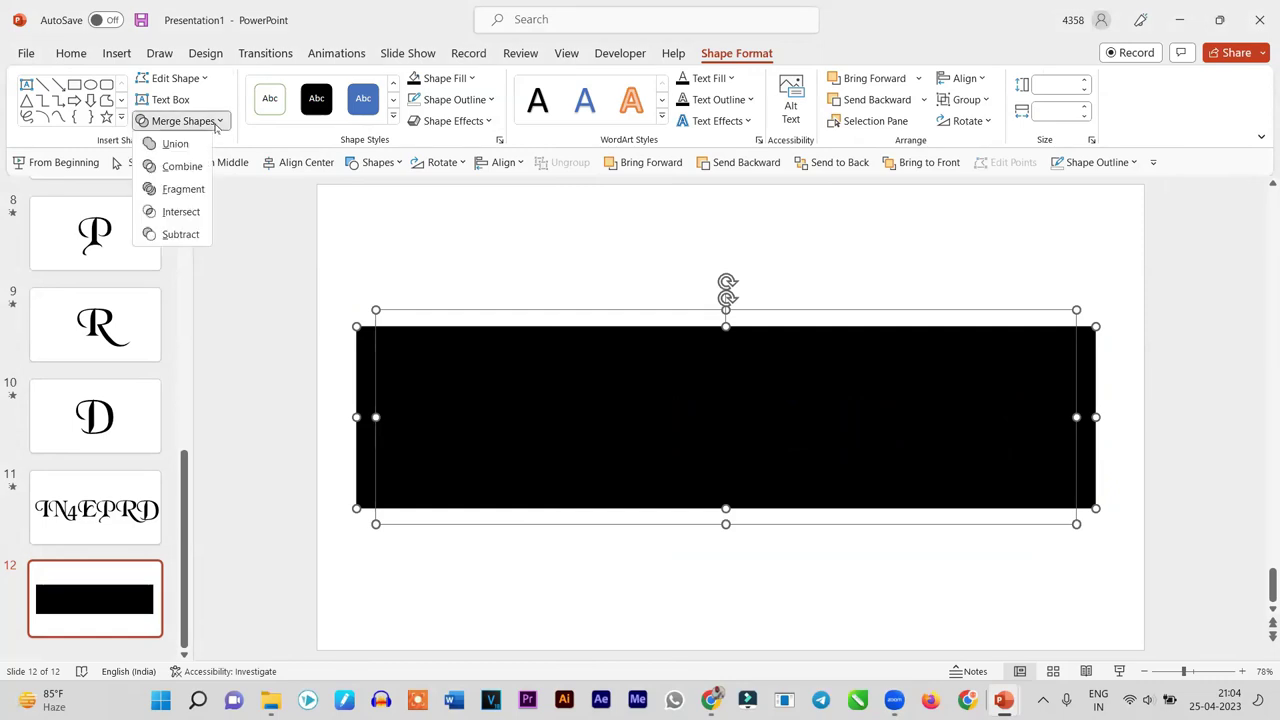
pyautogui.click(183, 189)
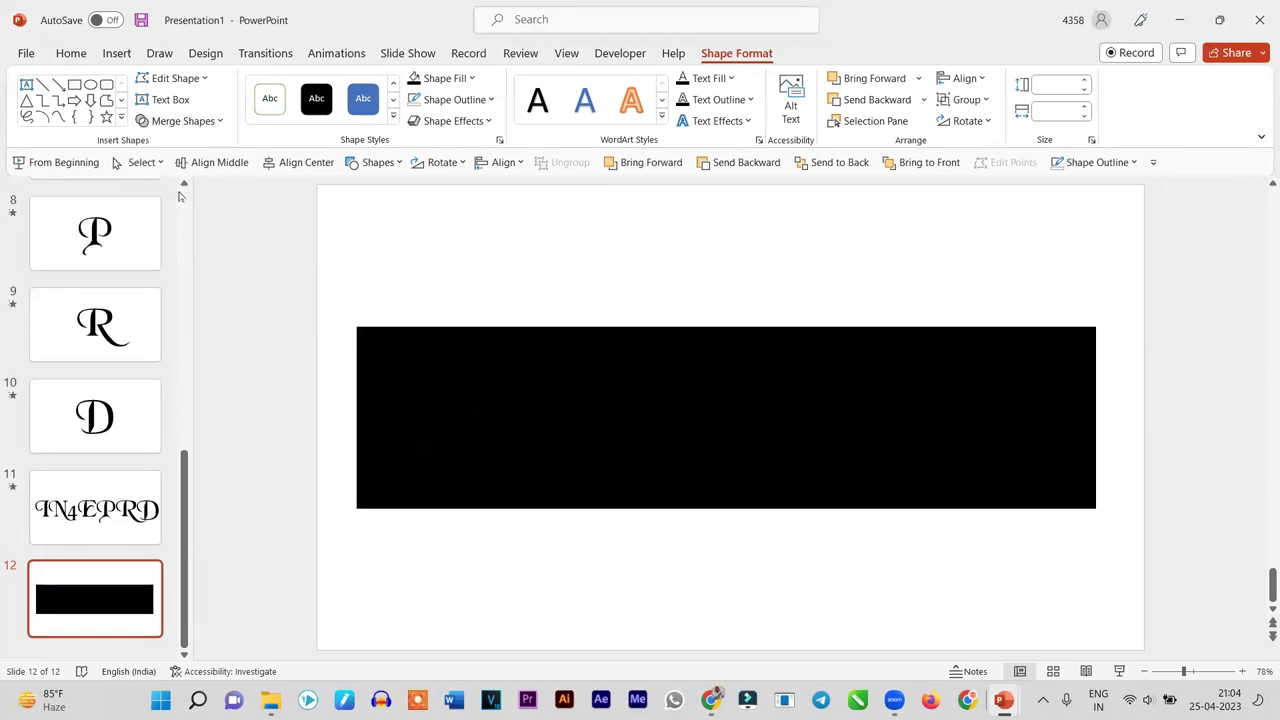
pyautogui.click(506, 273)
pyautogui.click(466, 345)
pyautogui.press('Delete')
# - Delete the second e's outer piece, then undo that deletion
pyautogui.click(445, 397)
pyautogui.click(608, 434)
pyautogui.click(752, 430)
pyautogui.click(786, 420)
pyautogui.click(745, 430)
pyautogui.press('Delete')
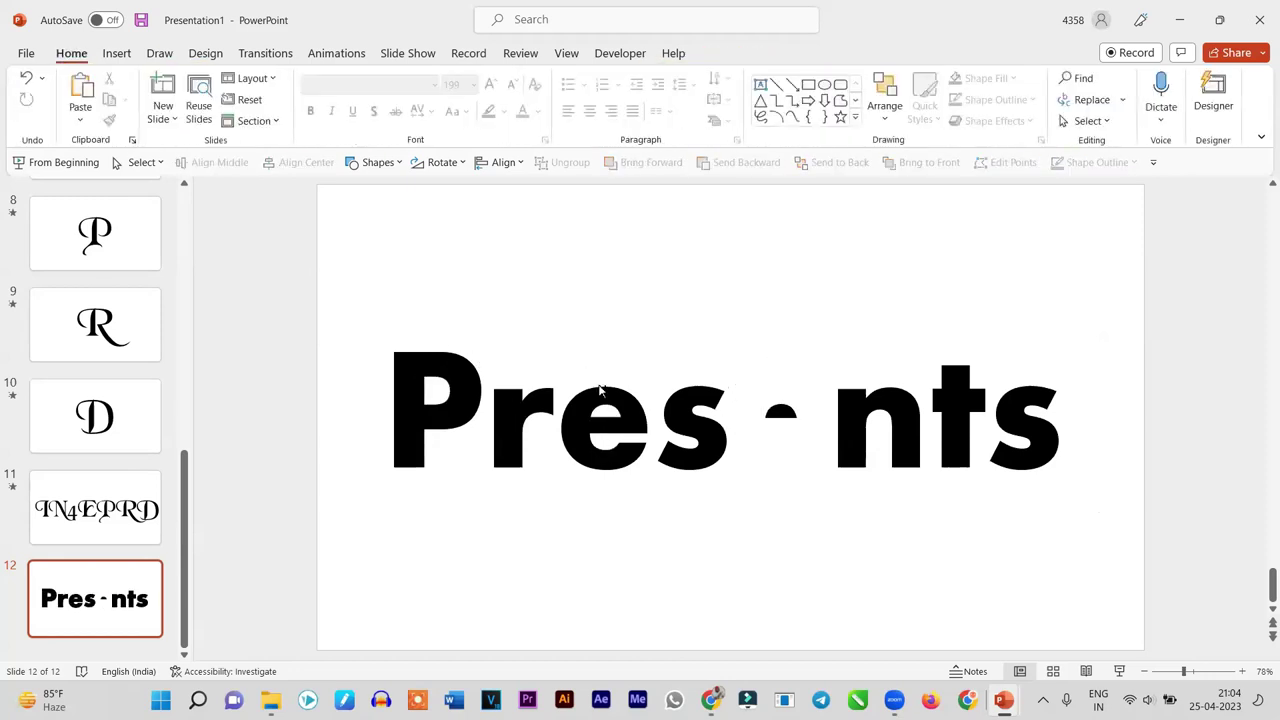
pyautogui.hotkey('ctrl', 'z')
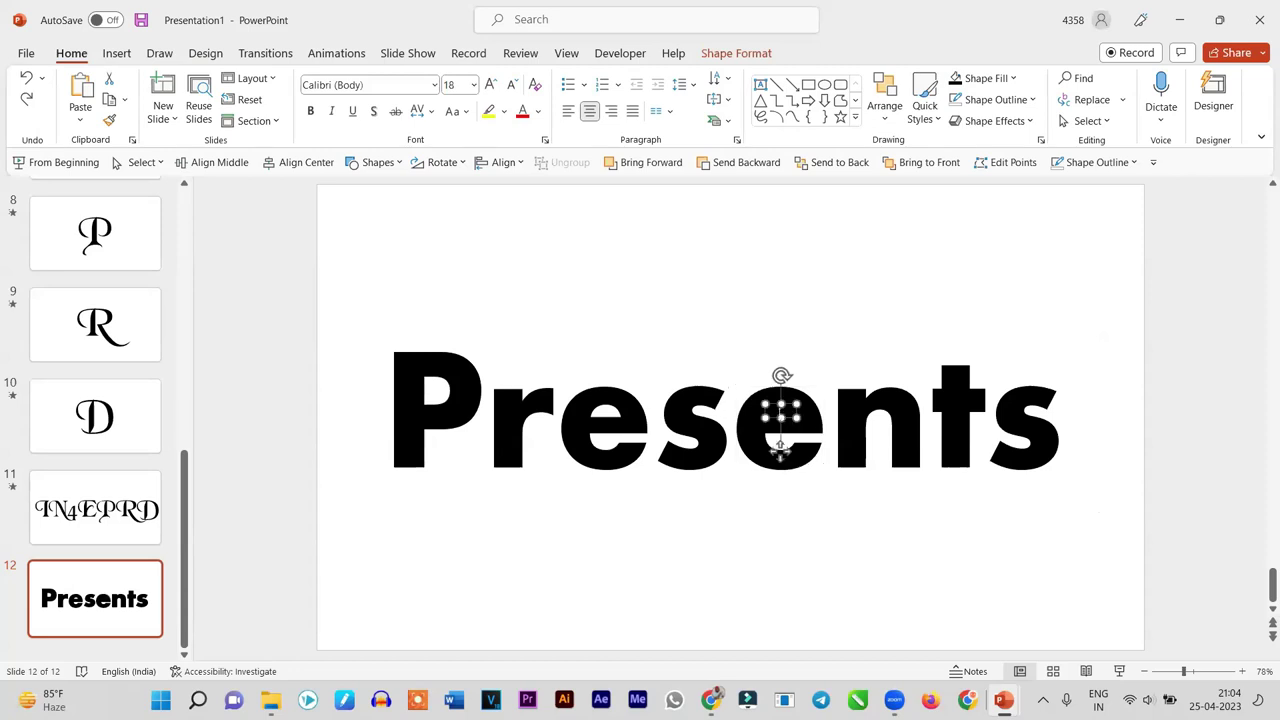
# - Apply Morph to slide 12 and preview IN4EPRD morphing into Presents
pyautogui.click(768, 430)
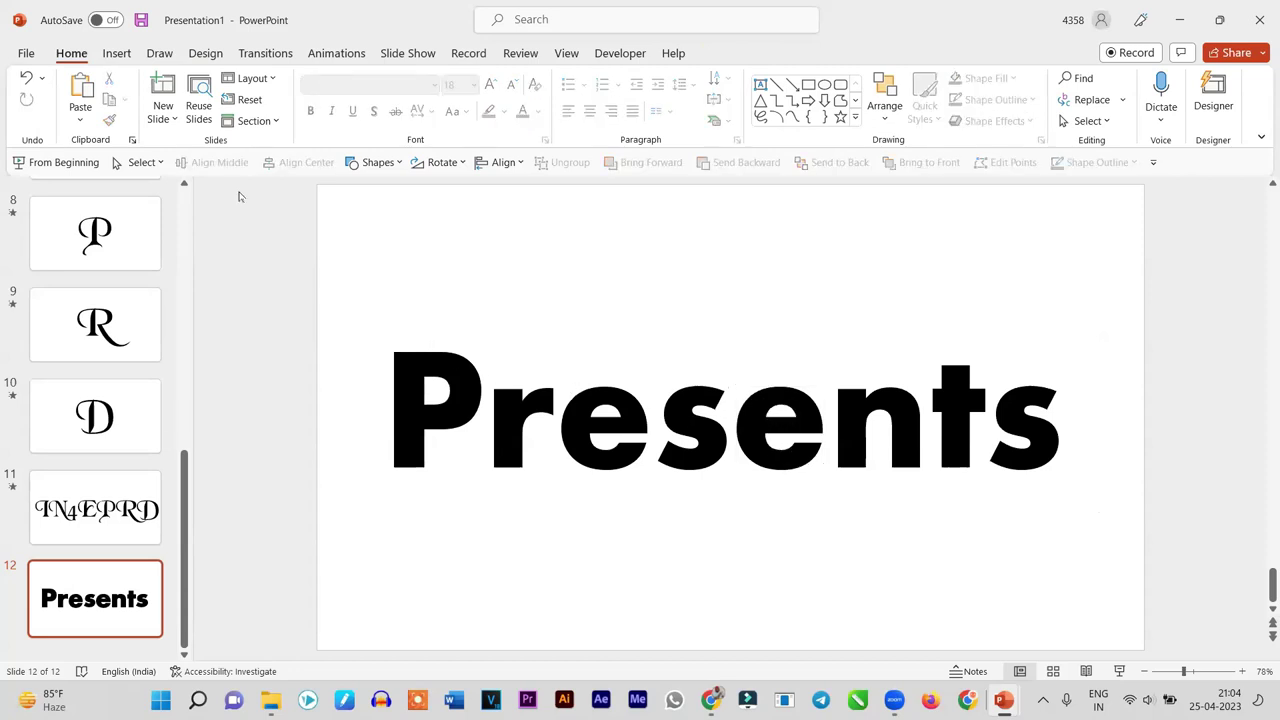
pyautogui.click(258, 58)
pyautogui.click(172, 98)
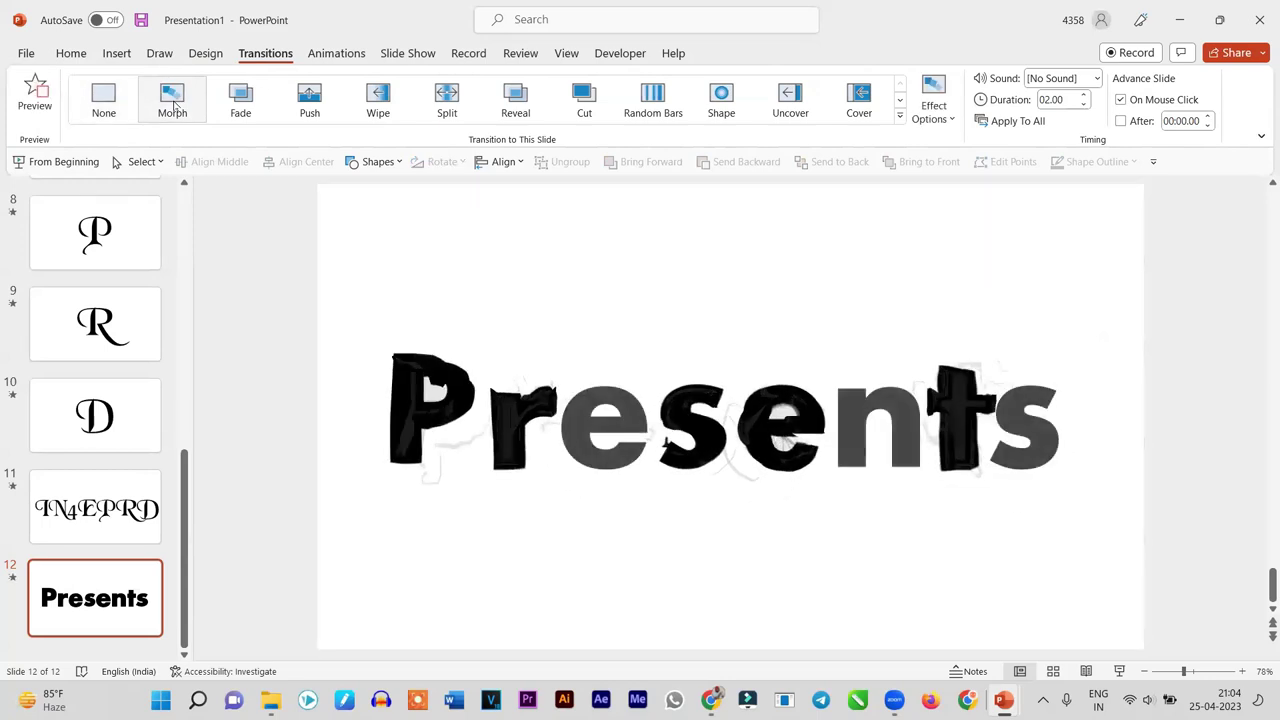
pyautogui.click(172, 104)
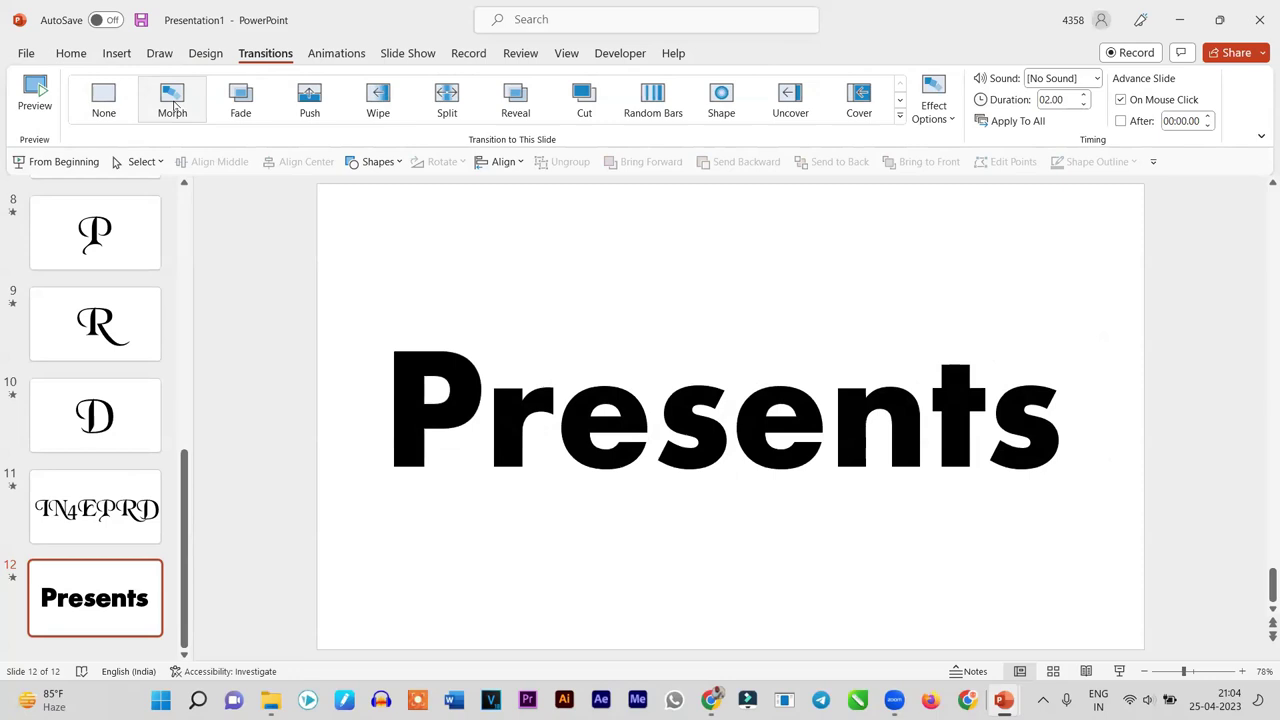
pyautogui.click(102, 522)
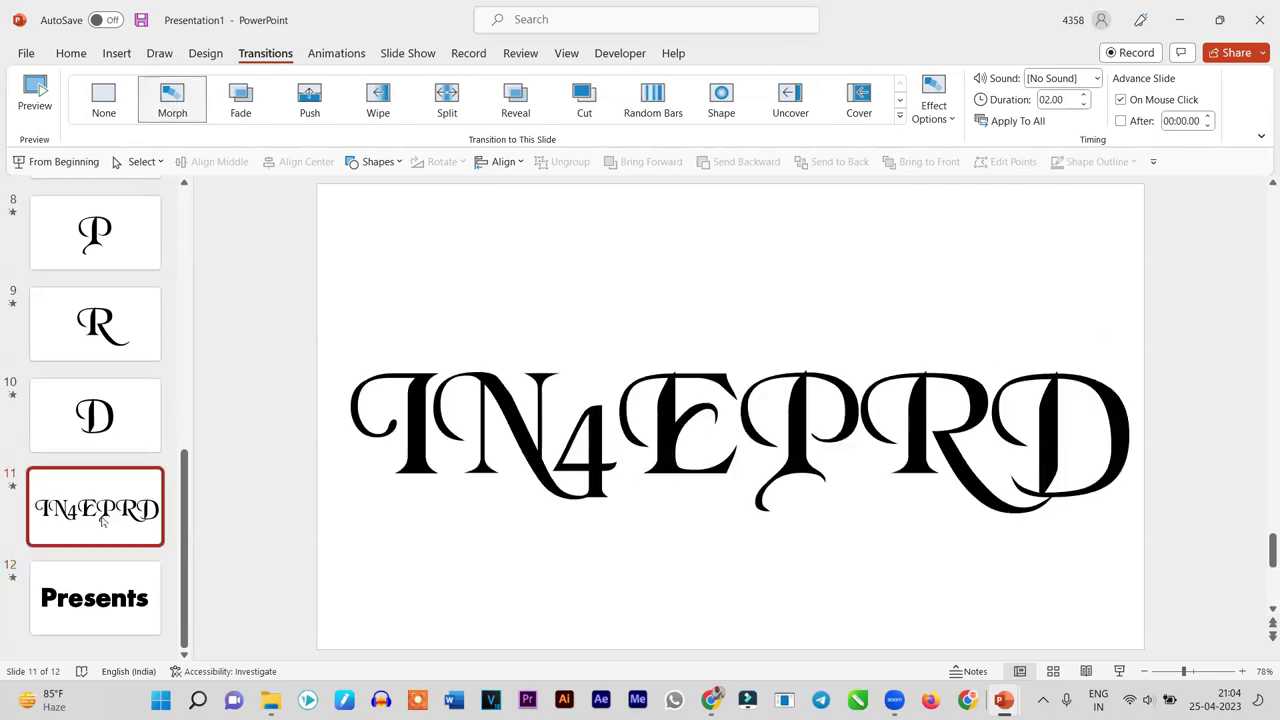
pyautogui.click(928, 387)
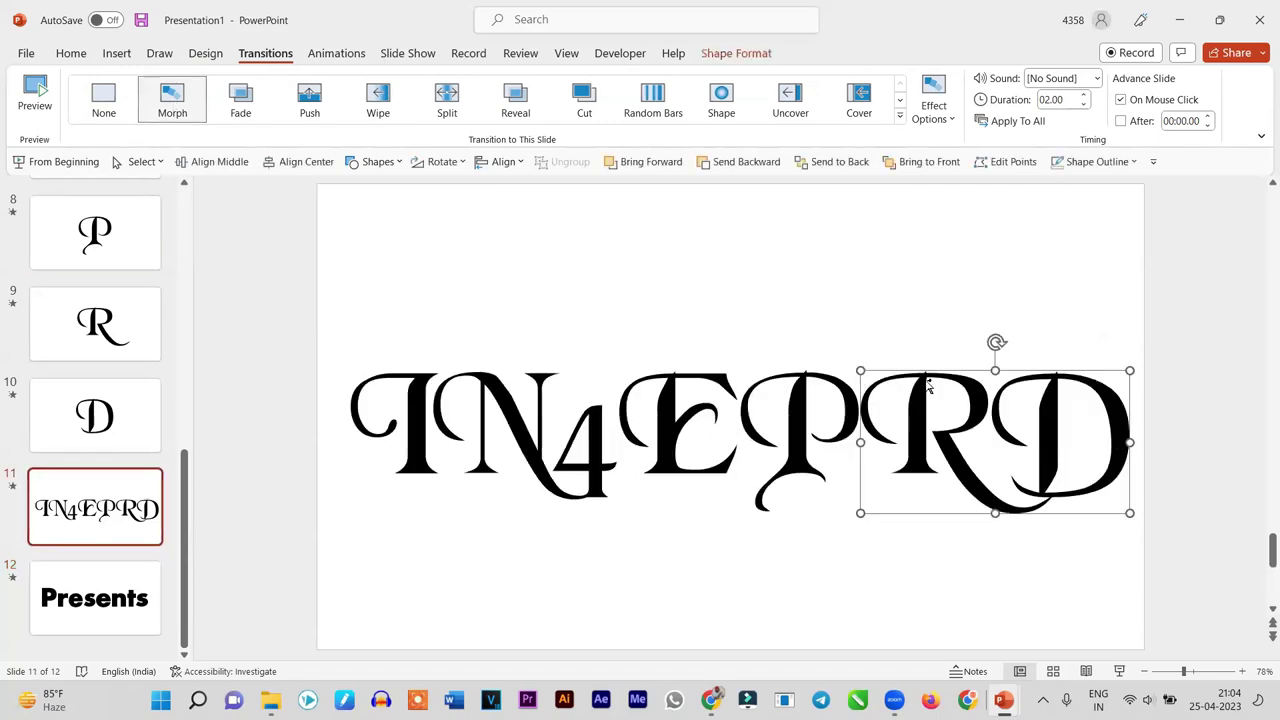
pyautogui.moveTo(928, 381); pyautogui.dragTo(927, 342)
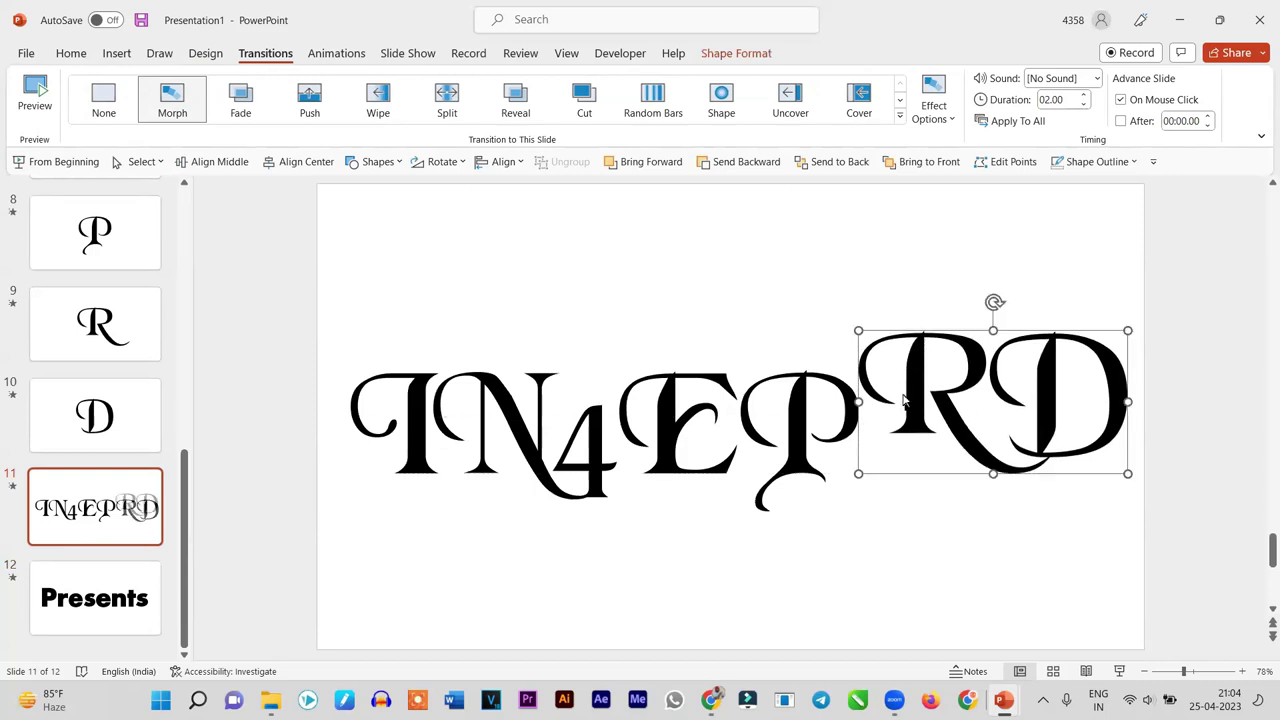
pyautogui.hotkey('ctrl', 'z')
pyautogui.click(790, 425)
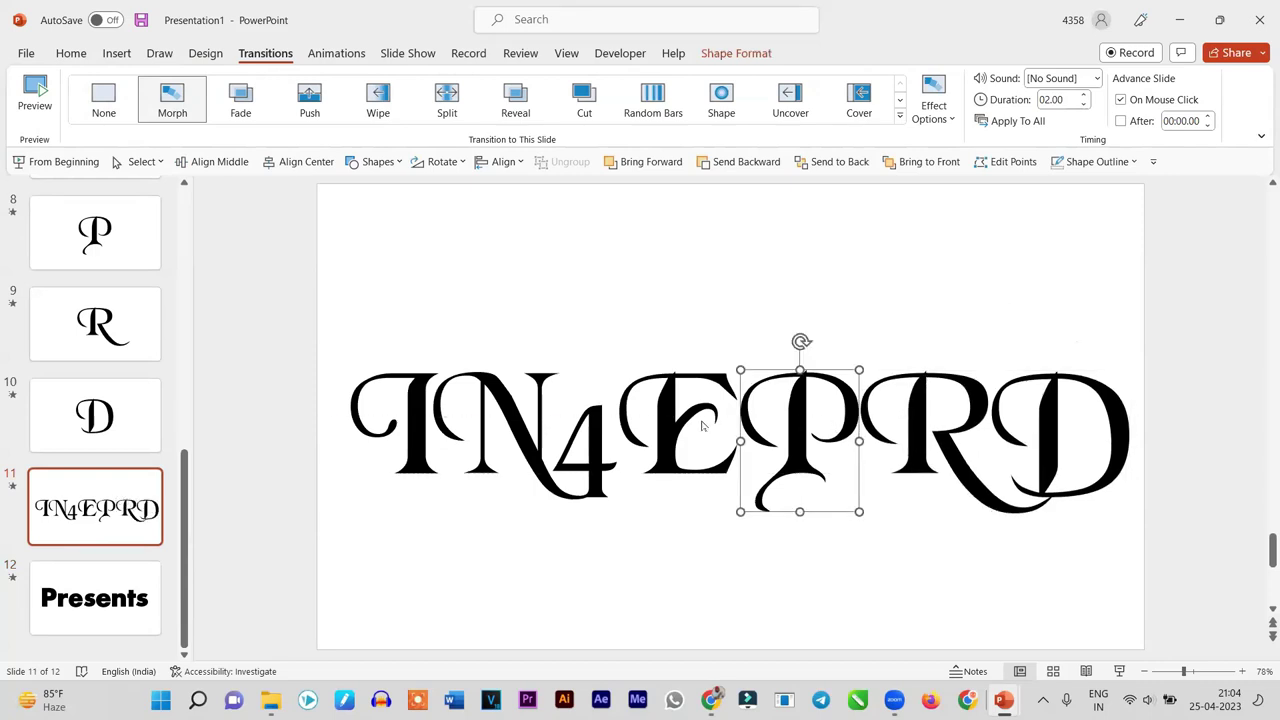
pyautogui.click(645, 428)
pyautogui.click(929, 422)
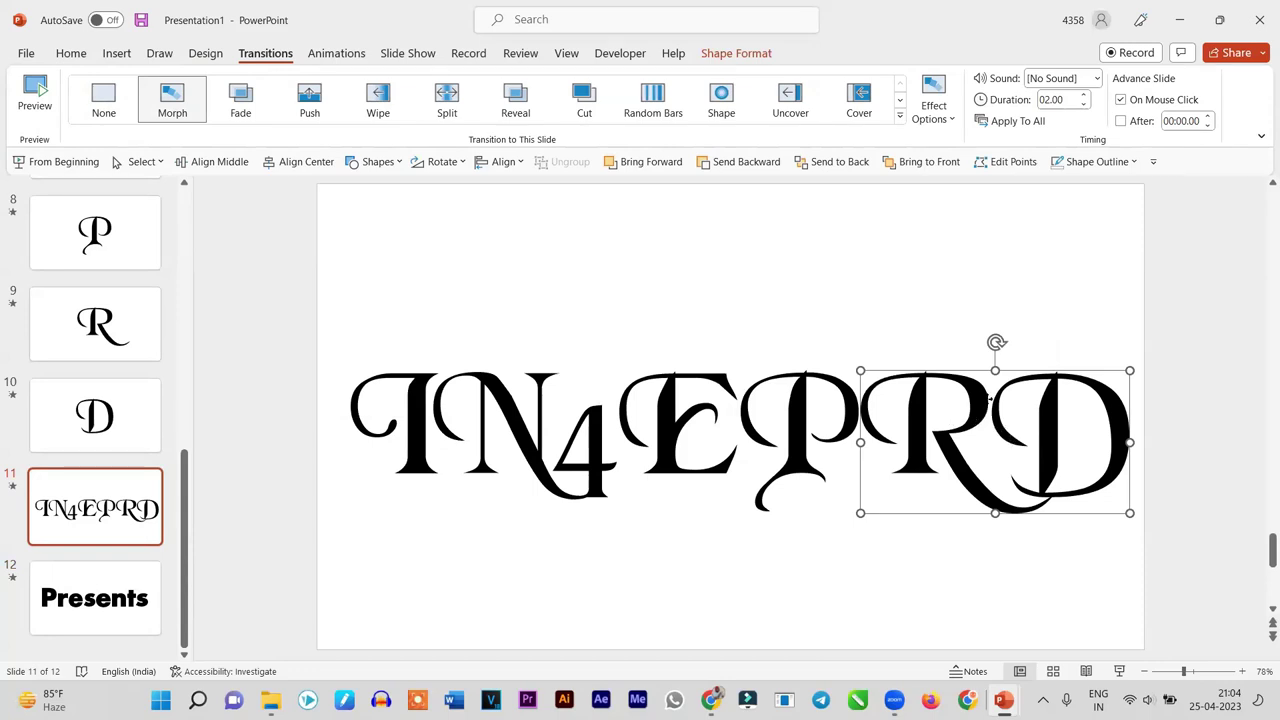
pyautogui.click(605, 231)
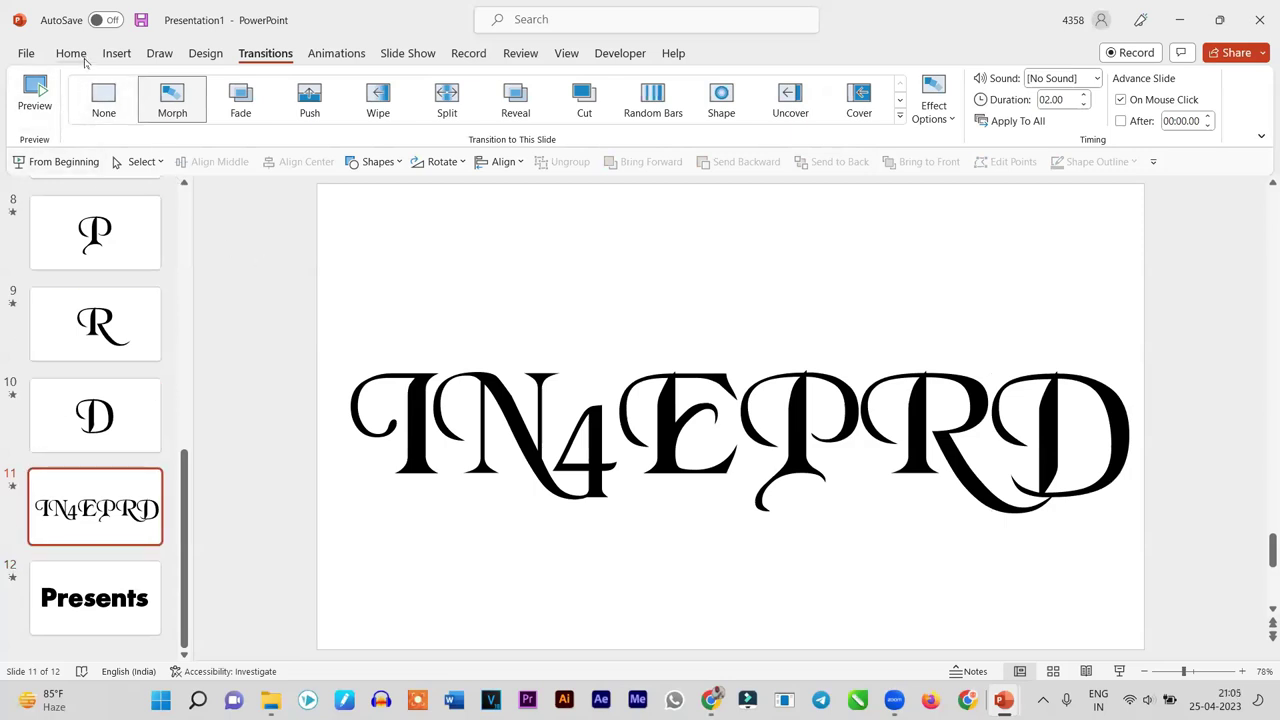
pyautogui.click(117, 55)
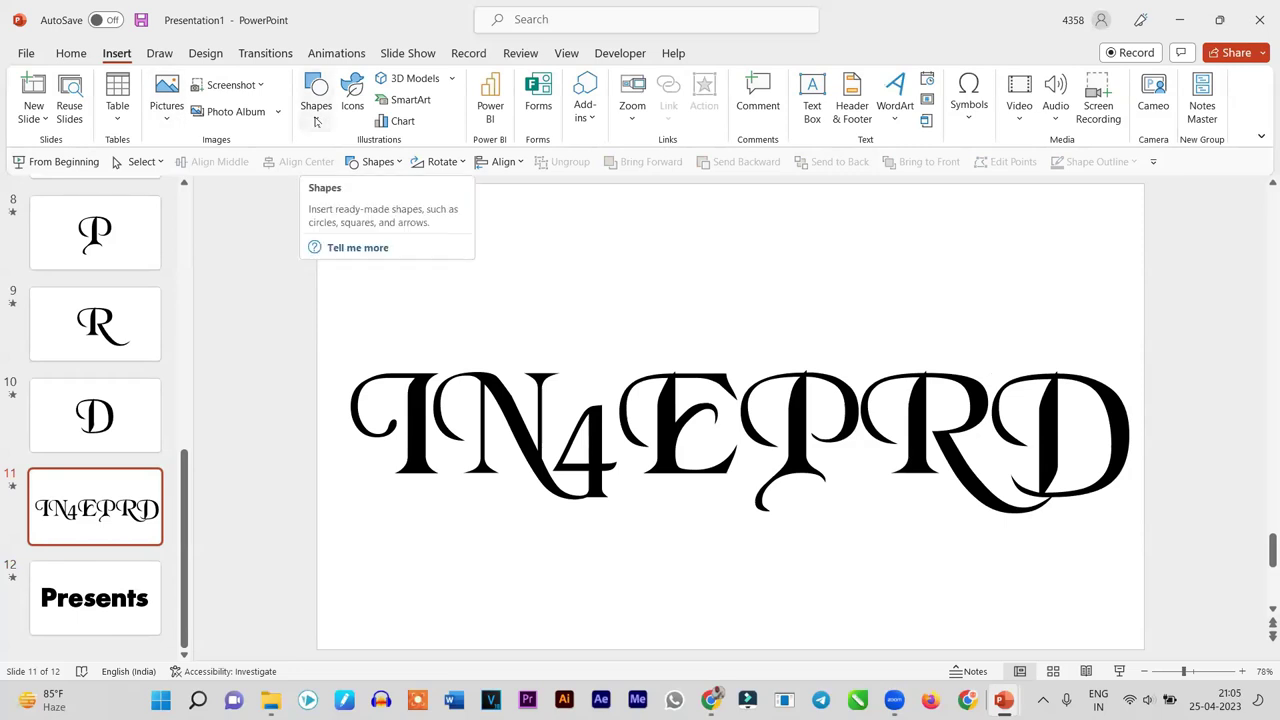
pyautogui.hotkey('alt', 'h')
# - Add a blank slide and move it after the Presents slide
pyautogui.click(176, 121)
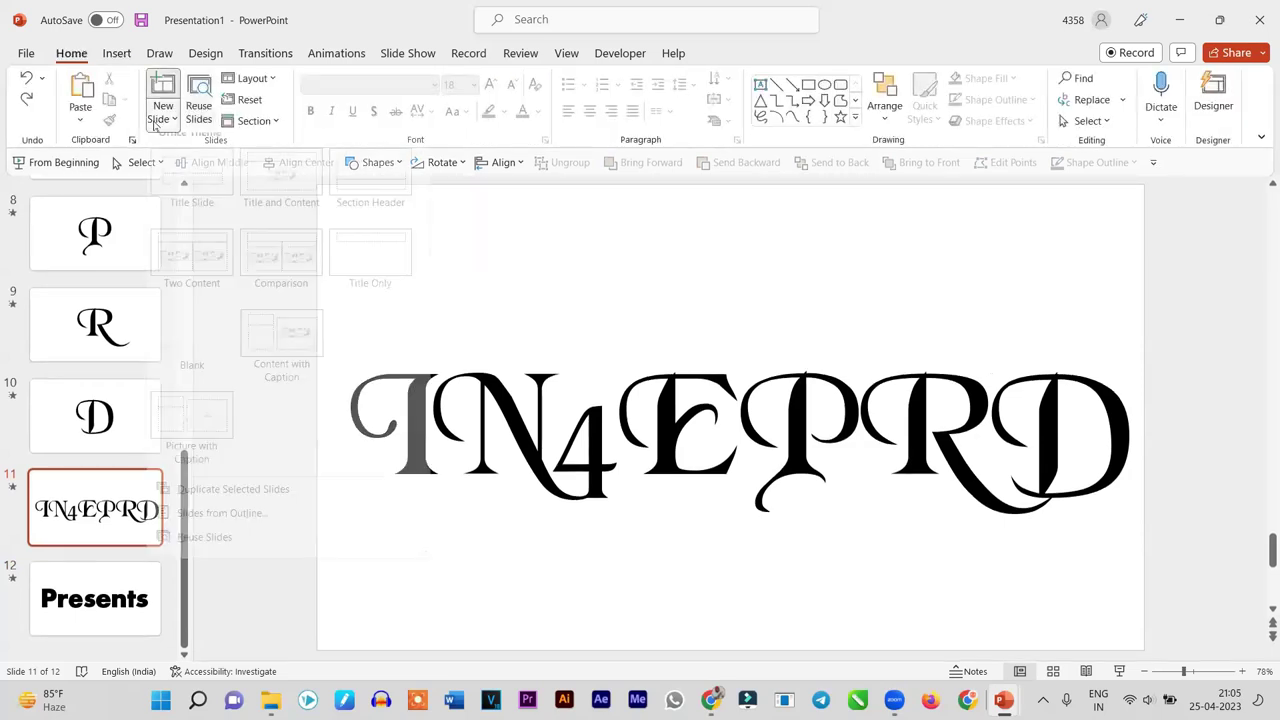
pyautogui.click(189, 364)
pyautogui.moveTo(130, 590); pyautogui.dragTo(98, 590)
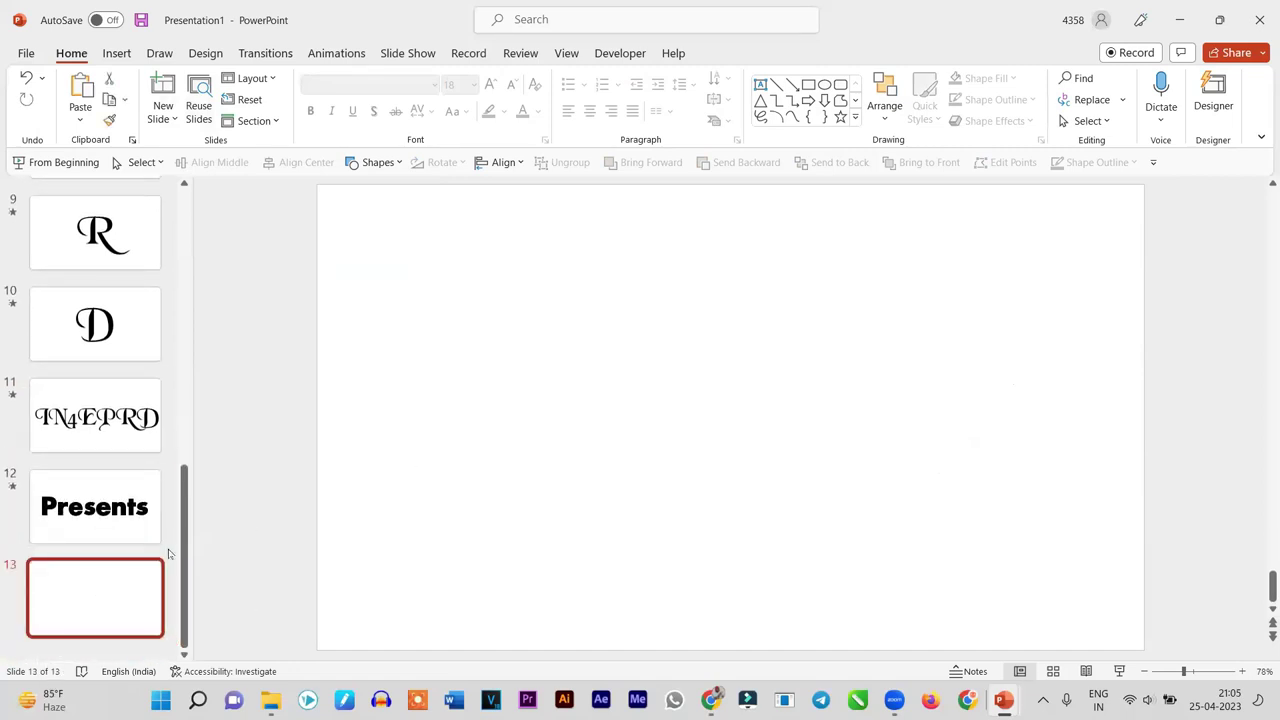
# - Insert a text box on the blank slide reading POWERPOINT in capitals
pyautogui.click(116, 53)
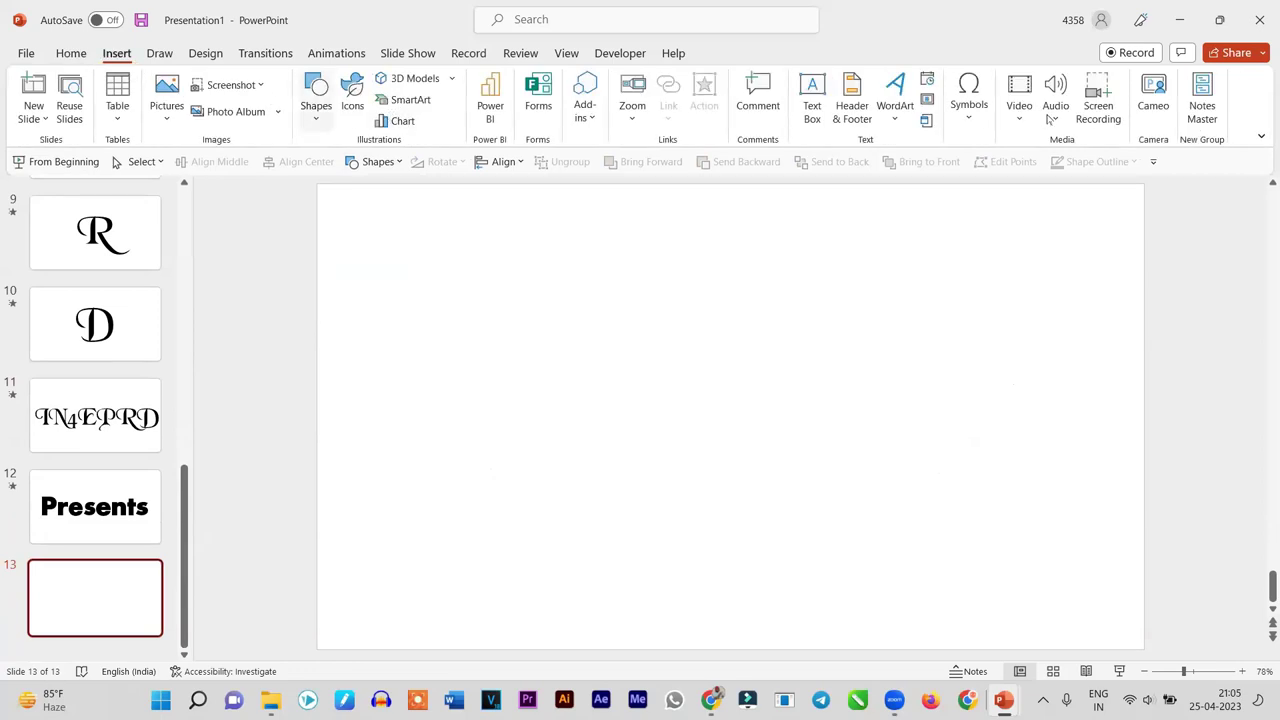
pyautogui.click(812, 105)
pyautogui.click(576, 436)
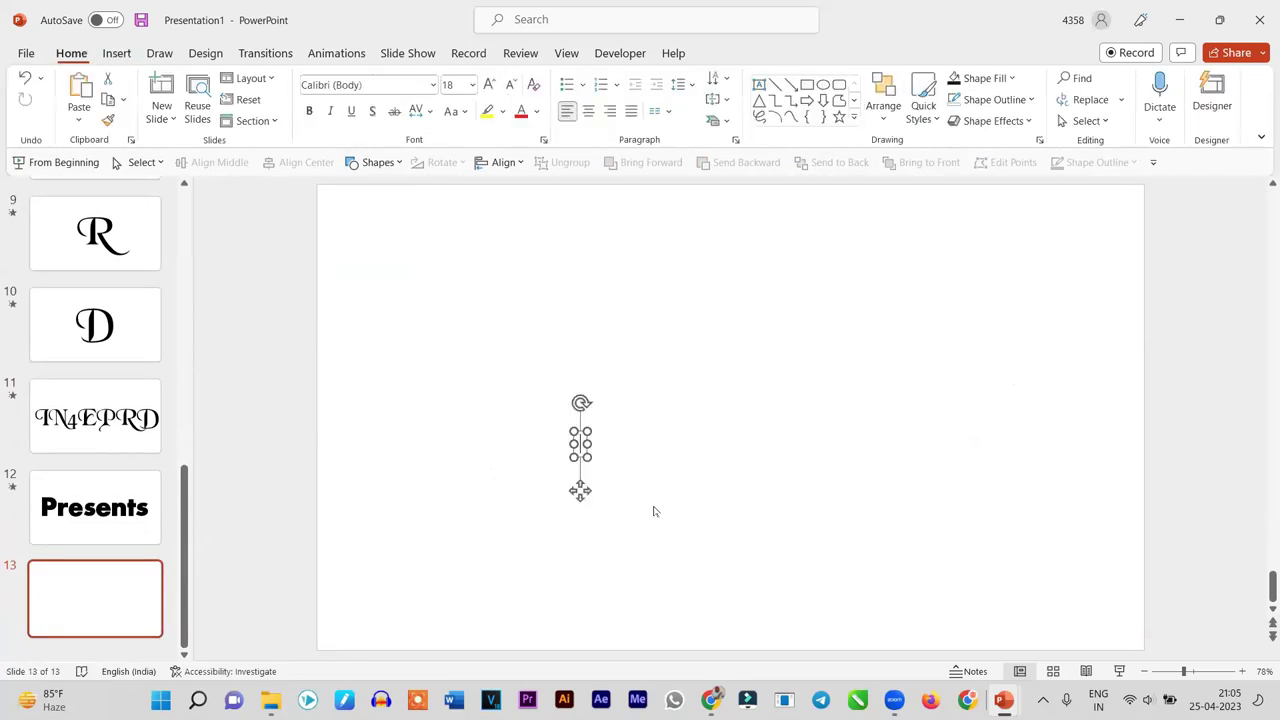
pyautogui.write('power')
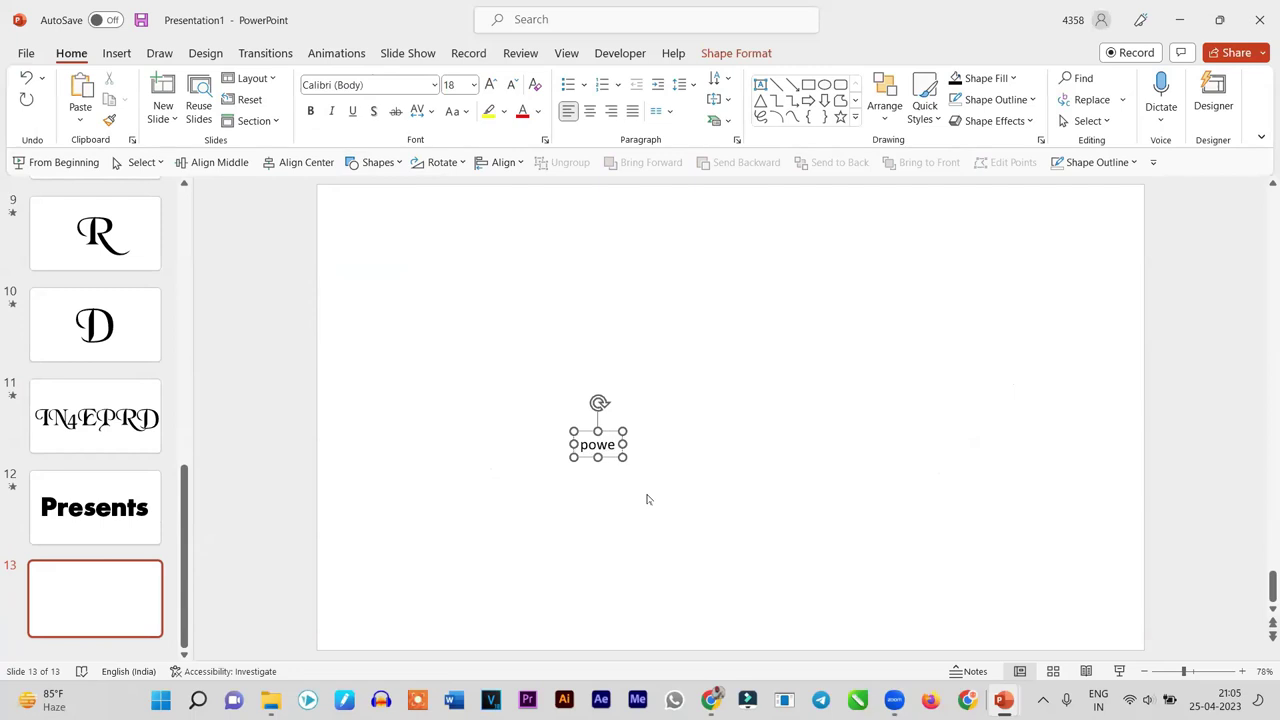
pyautogui.press('BackSpace')
pyautogui.press('BackSpace')
pyautogui.press('BackSpace')
pyautogui.press('BackSpace')
pyautogui.press('BackSpace')
pyautogui.press('capslock')
pyautogui.write('POWERP')
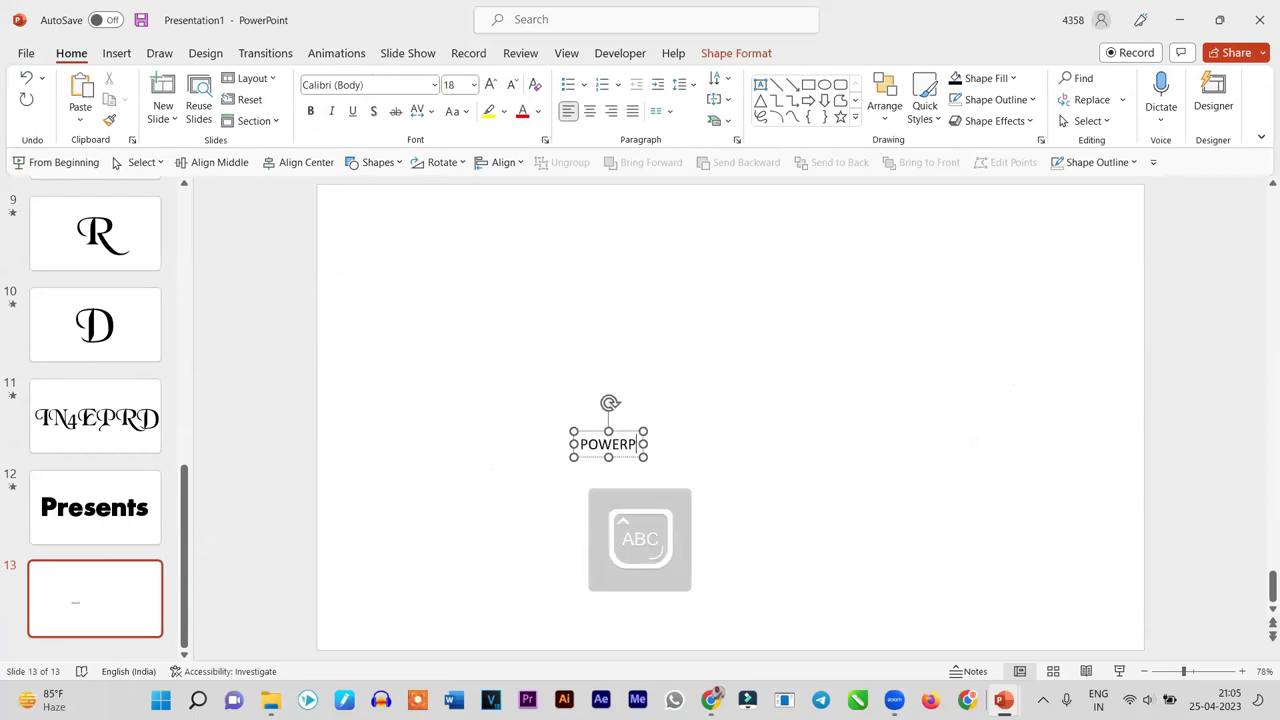
pyautogui.write('O')
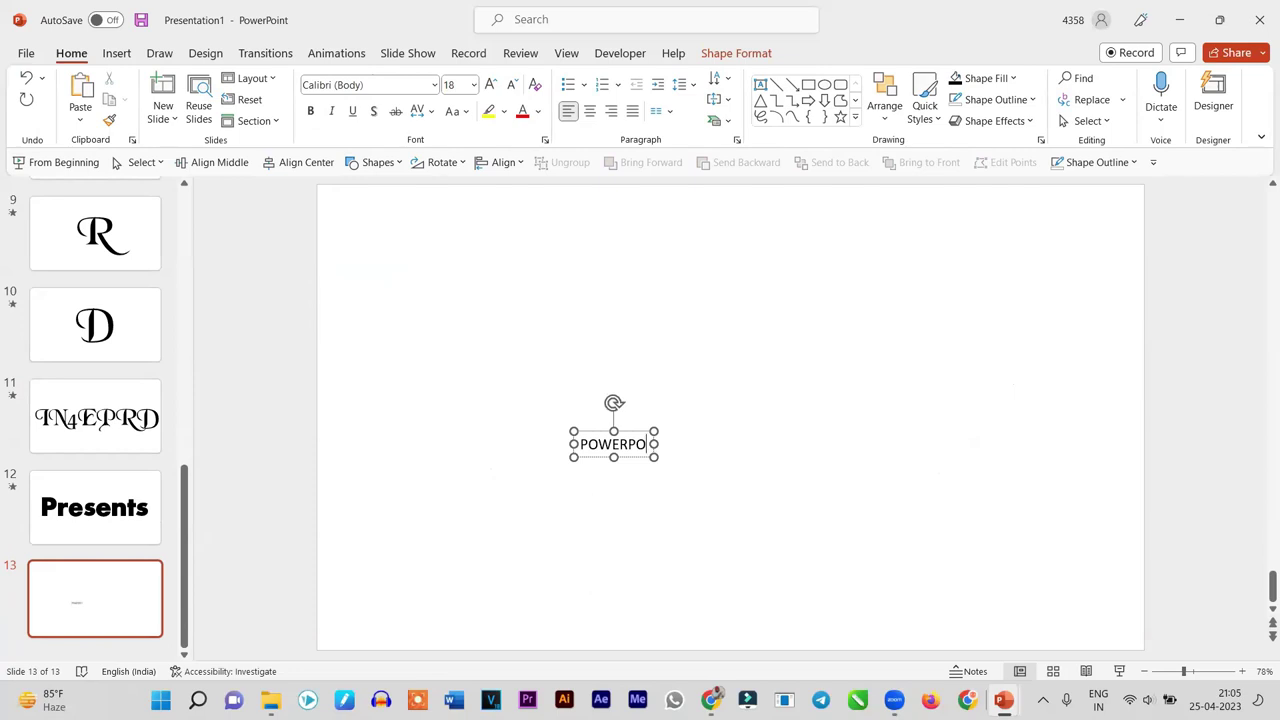
pyautogui.write('NT')
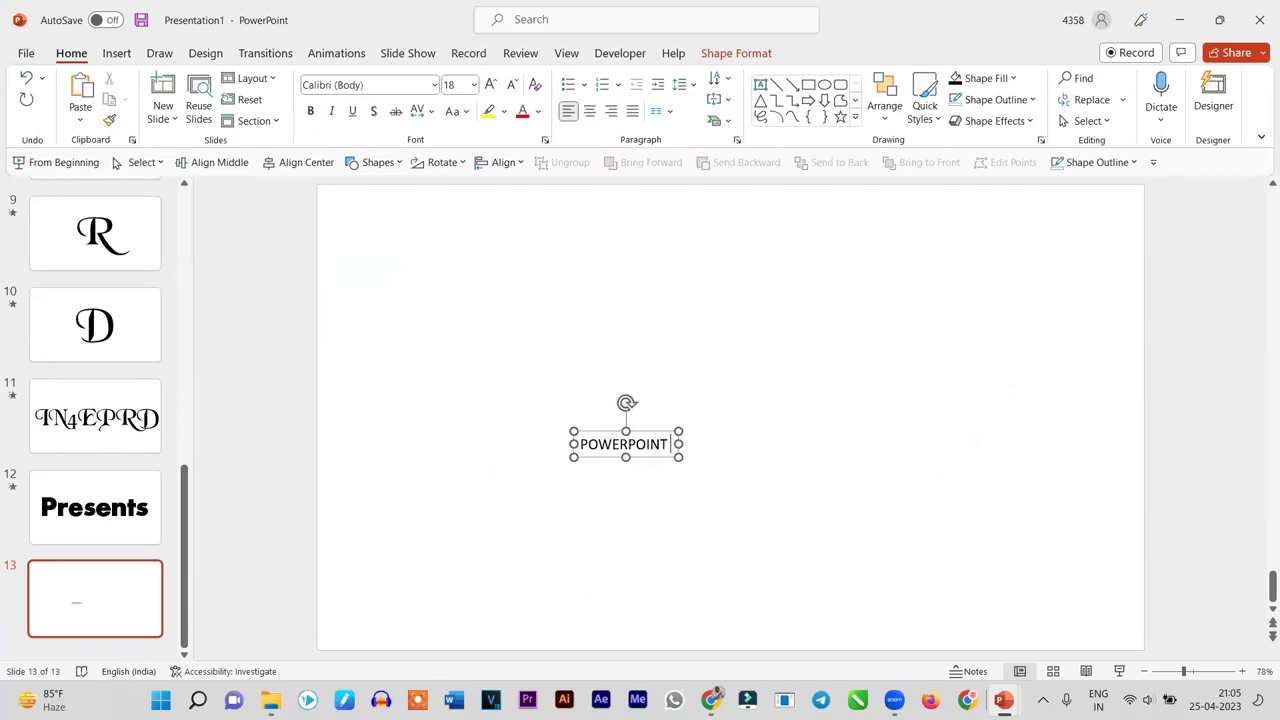
# - Enlarge the POWERPOINT text to 96 pt and move it up toward the slide centre
pyautogui.click(608, 431)
pyautogui.click(489, 85)
pyautogui.click(489, 85)
pyautogui.click(489, 85)
pyautogui.click(489, 85)
pyautogui.click(489, 85)
pyautogui.click(489, 85)
pyautogui.click(489, 85)
pyautogui.click(489, 85)
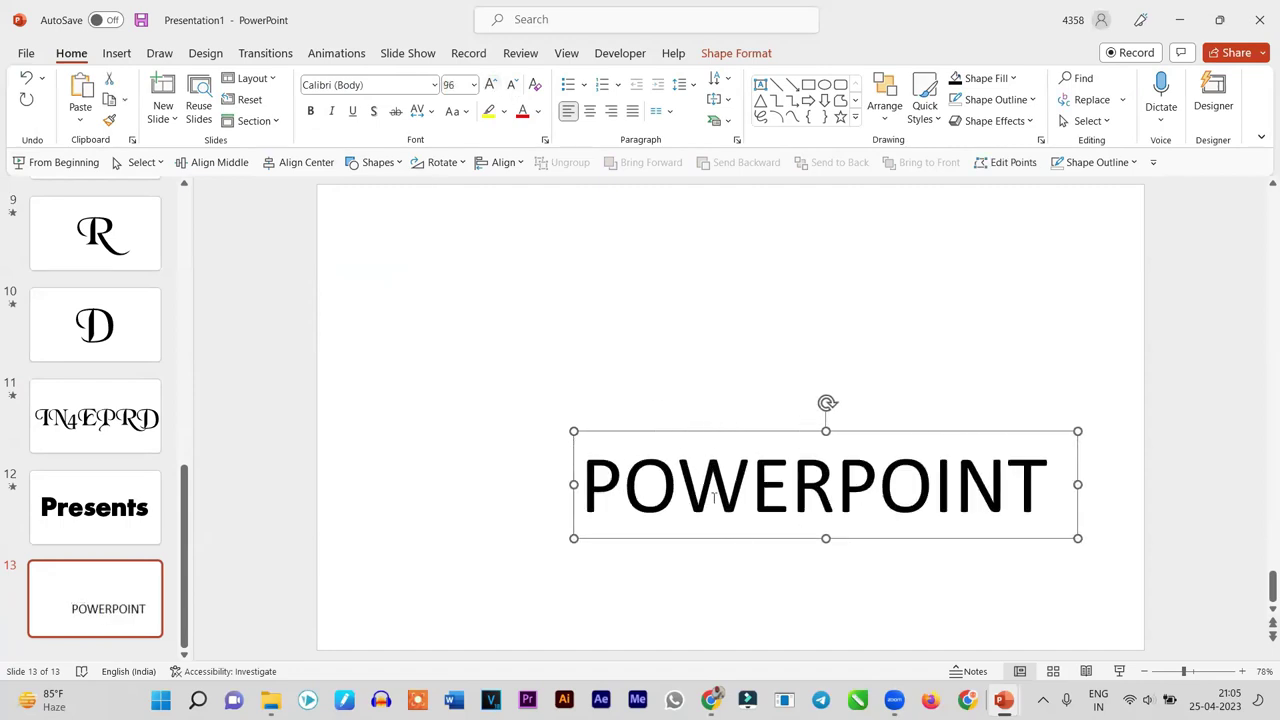
pyautogui.moveTo(666, 420); pyautogui.dragTo(557, 340)
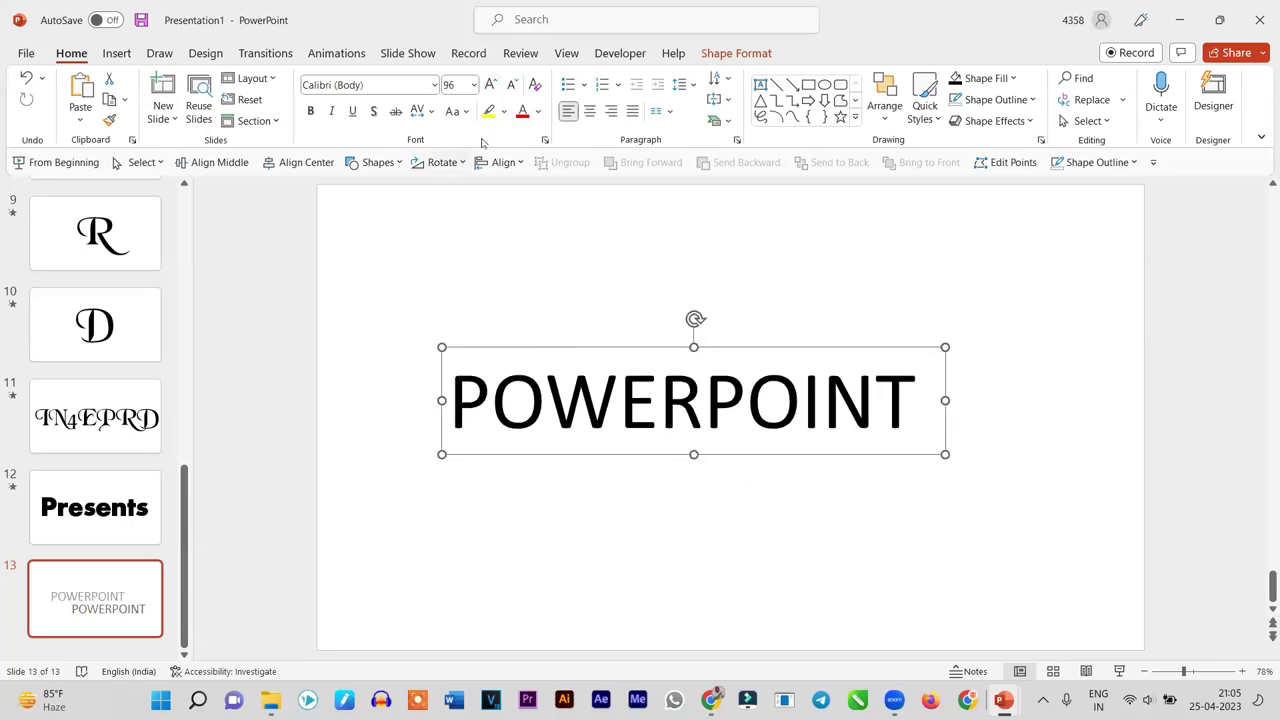
# - Bring the POWERPOINT text down to 80 pt and place it at the top left
pyautogui.click(490, 85)
pyautogui.click(490, 85)
pyautogui.click(490, 85)
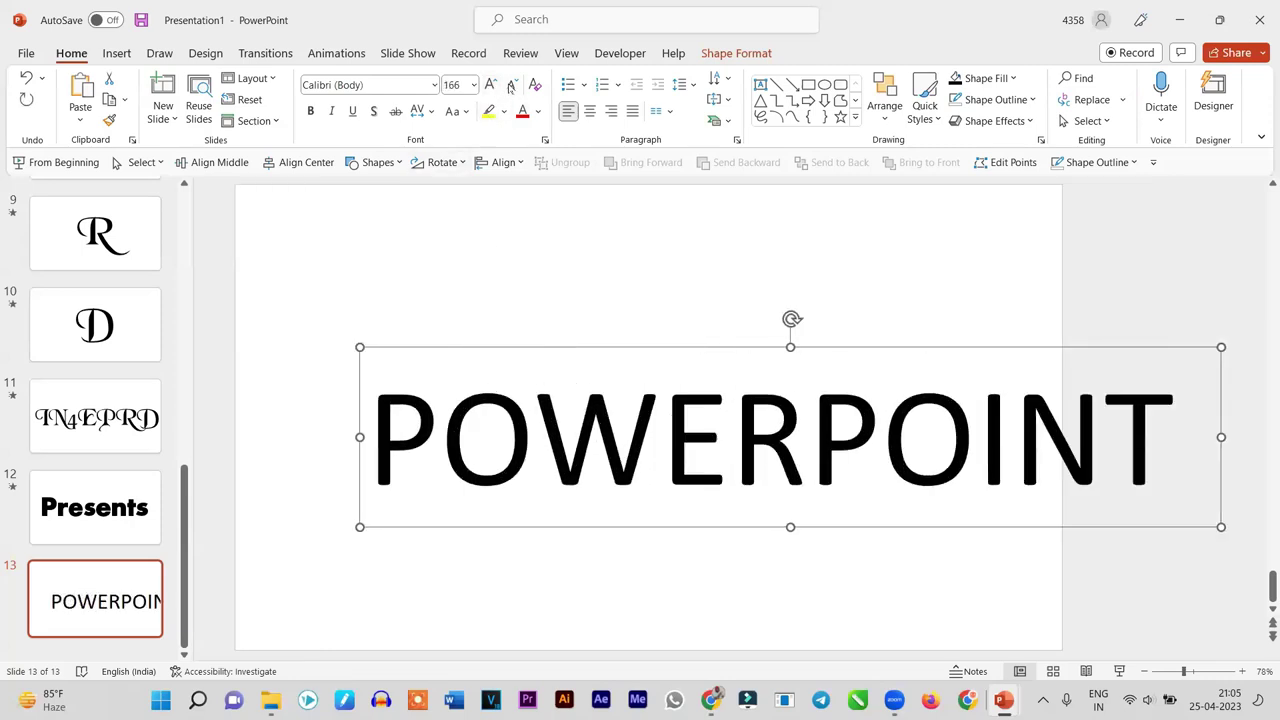
pyautogui.click(511, 85)
pyautogui.click(511, 85)
pyautogui.moveTo(580, 351); pyautogui.dragTo(470, 221)
pyautogui.click(511, 86)
pyautogui.click(511, 86)
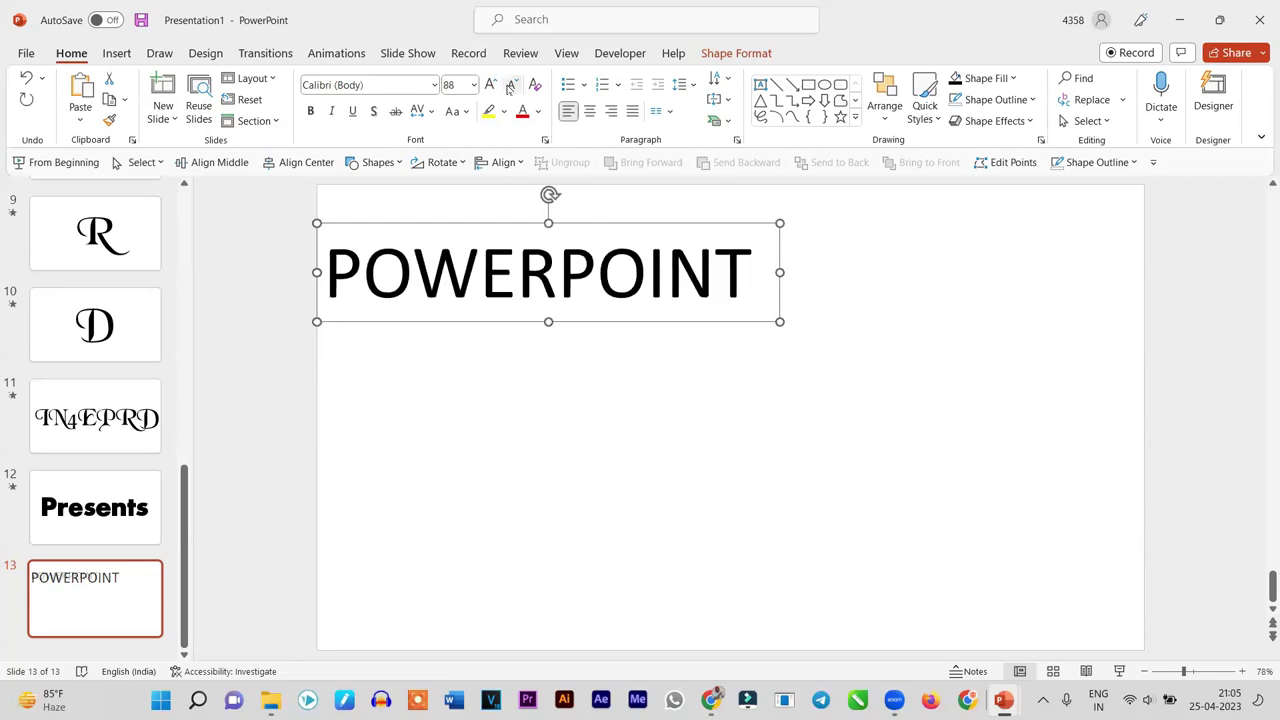
pyautogui.click(511, 86)
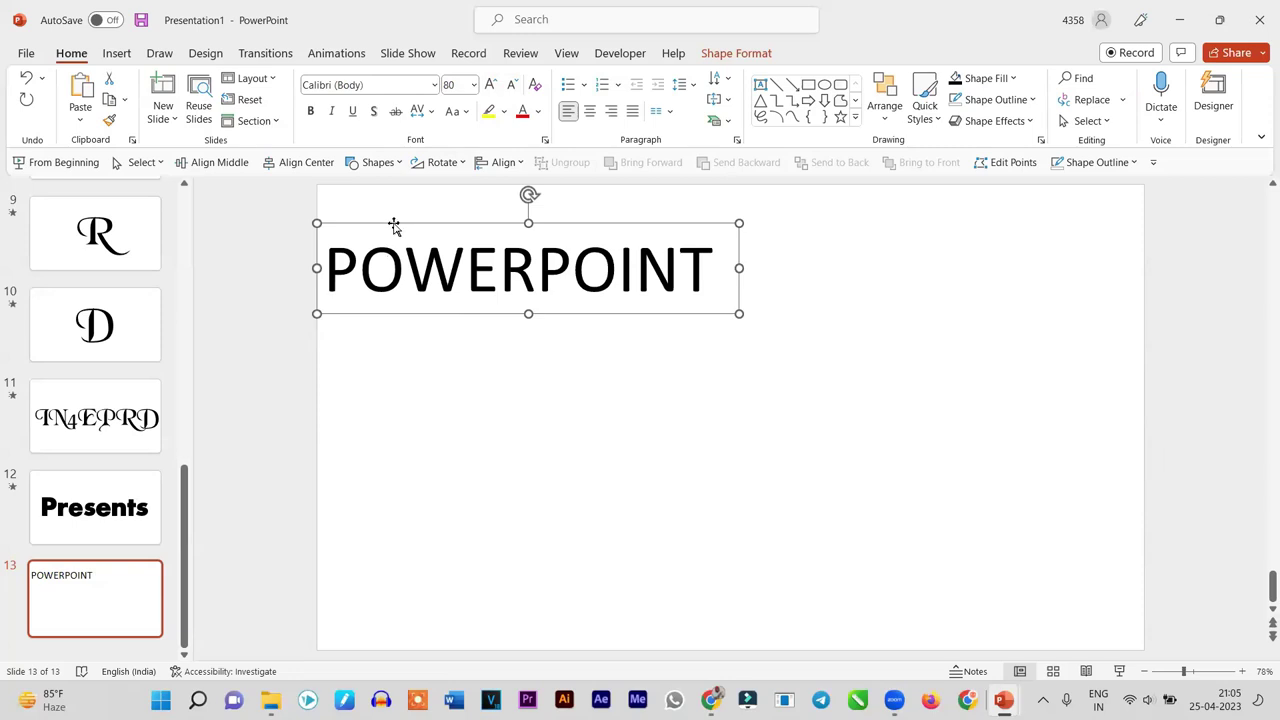
# - Copy the POWERPOINT box to its right and retype the copy as PRESENTATION
pyautogui.moveTo(394, 226); pyautogui.dragTo(815, 229)
pyautogui.press('F2')
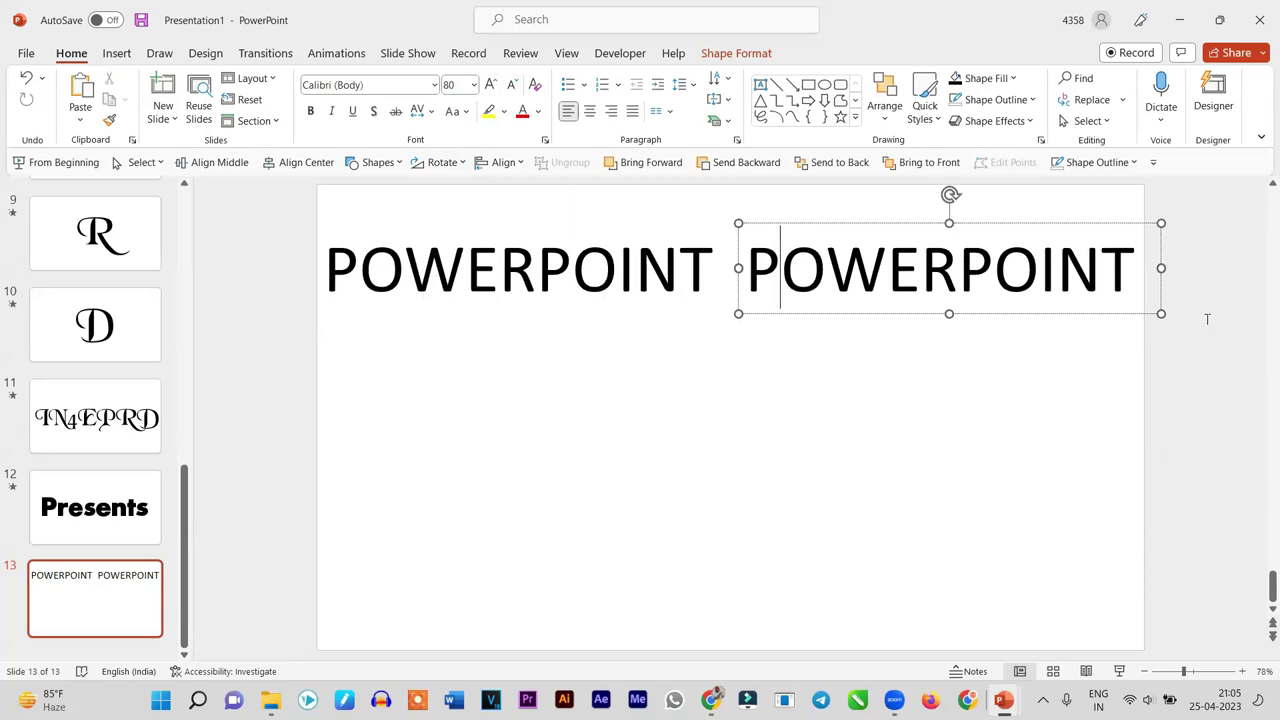
pyautogui.write('PRESE')
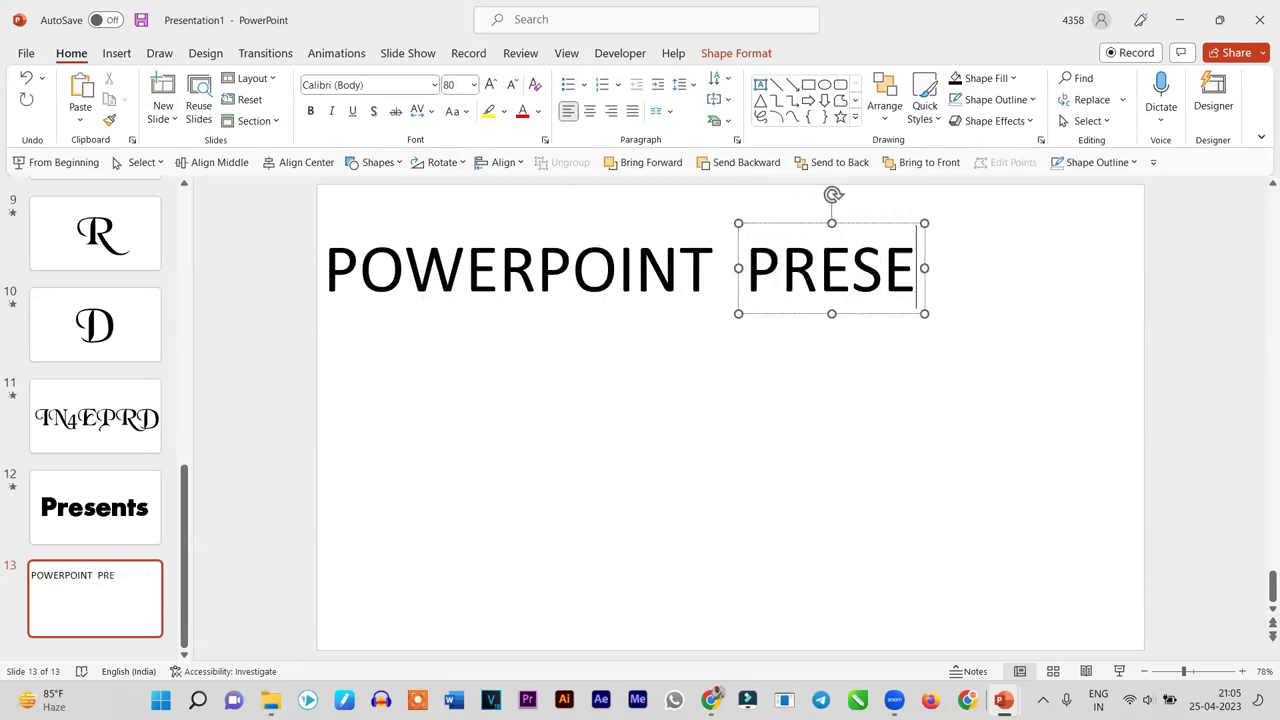
pyautogui.write('NTATION')
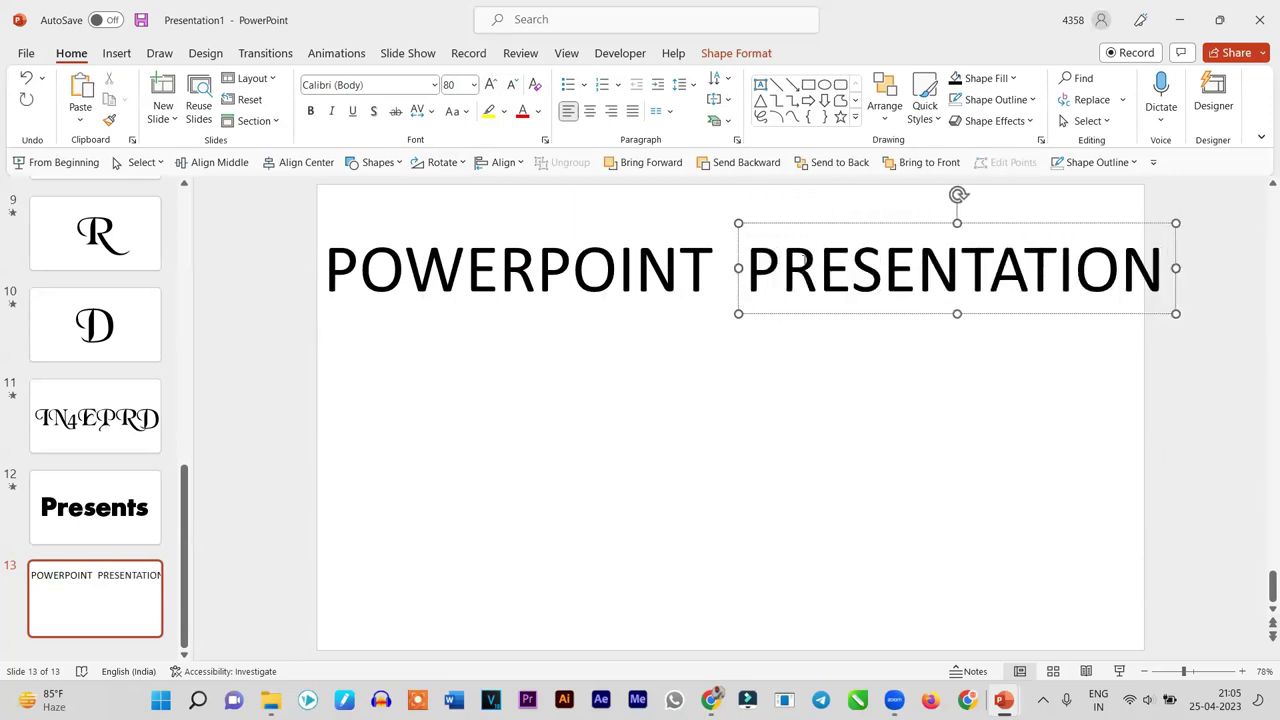
pyautogui.click(484, 226)
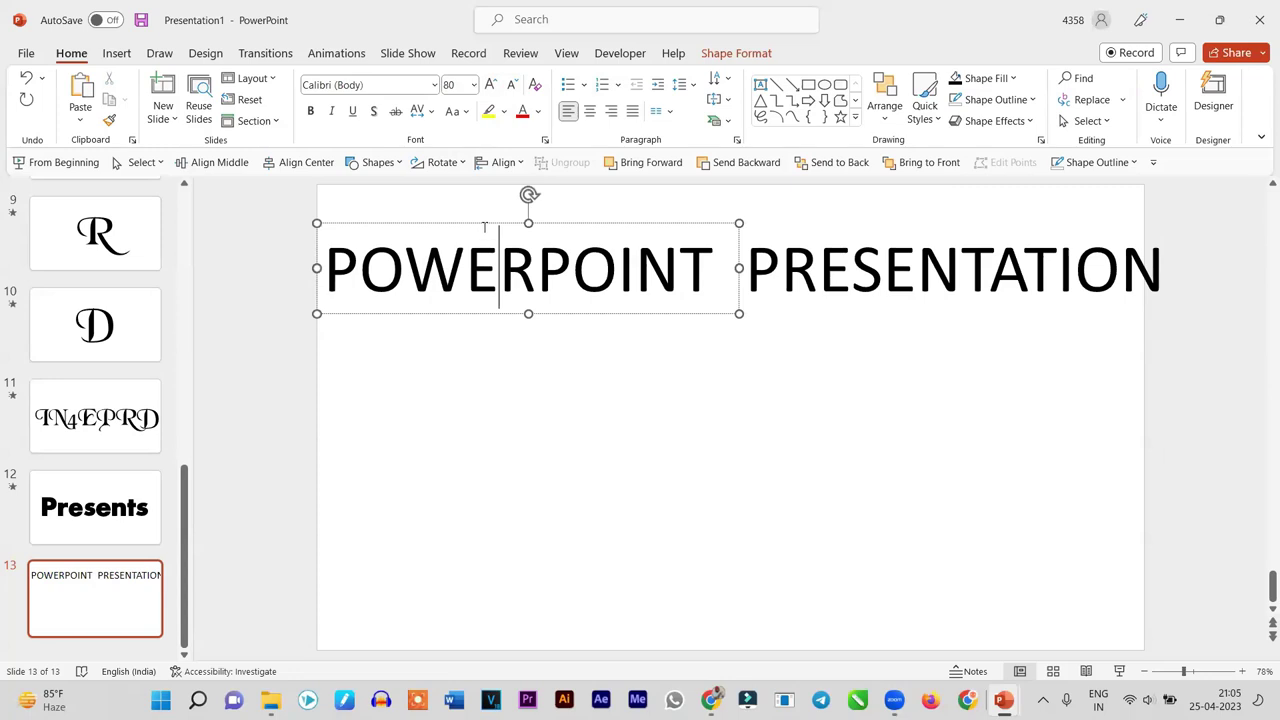
pyautogui.click(427, 87)
# - Set POWERPOINT in the Amiko font and shrink it to 66 pt
pyautogui.click(432, 87)
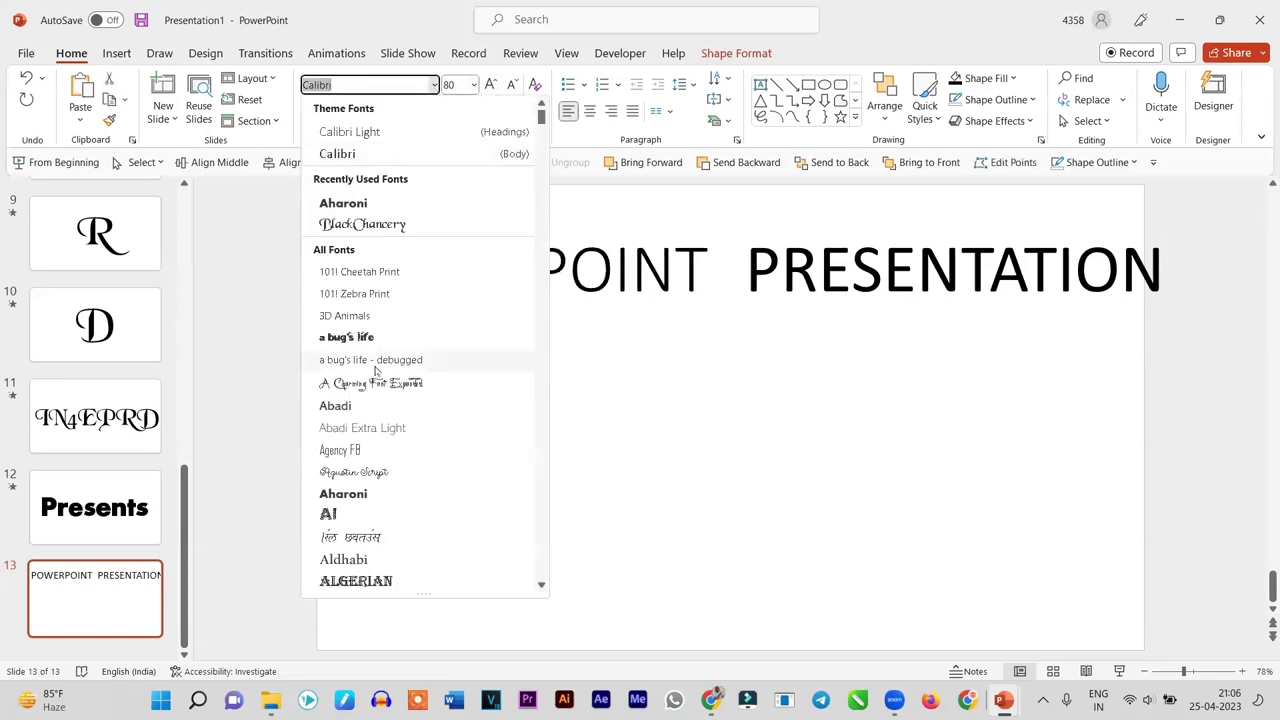
pyautogui.scroll(-5, 372, 371)
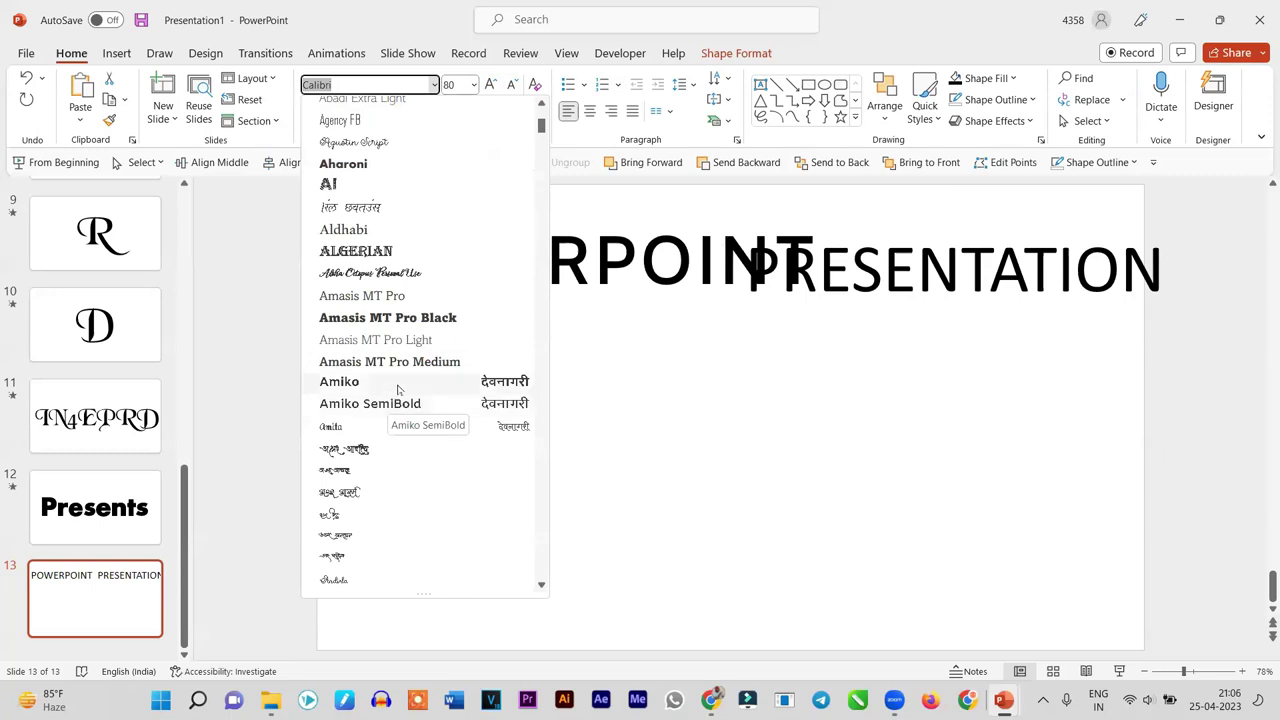
pyautogui.press('Escape')
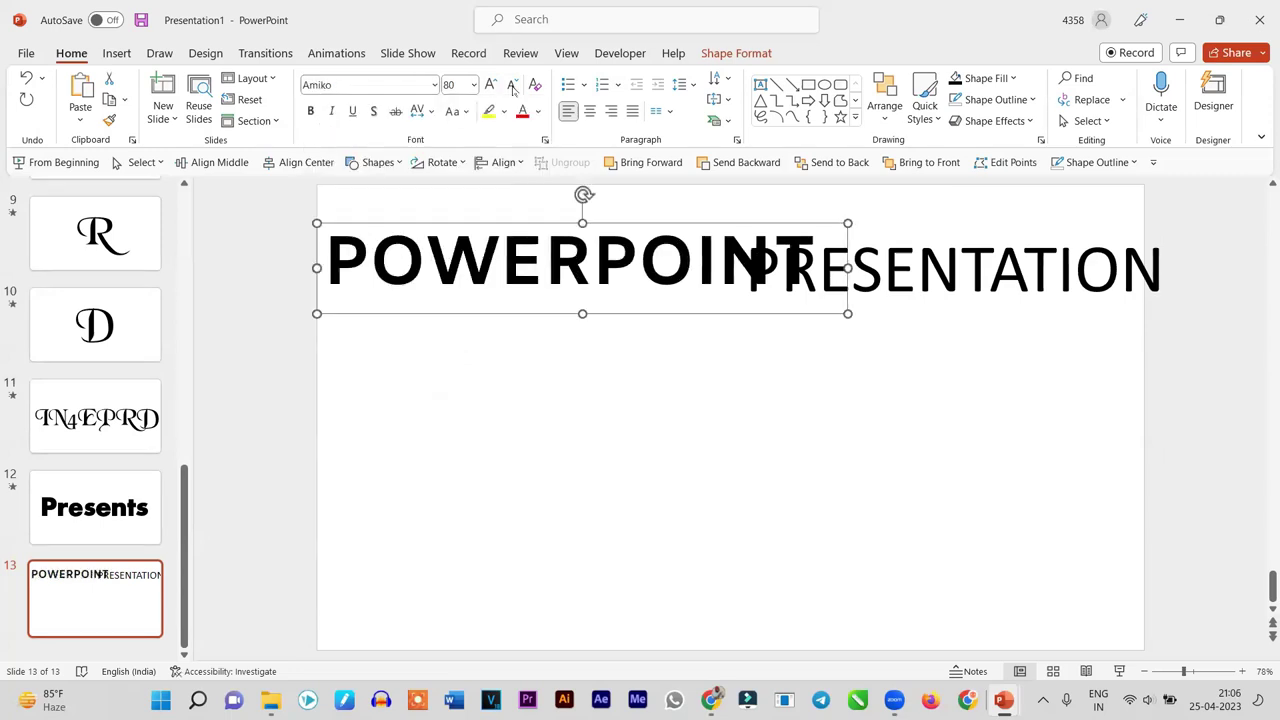
pyautogui.click(512, 84)
pyautogui.click(512, 84)
# - Make POWERPOINT bold and copy its bold Amiko formatting onto PRESENTATION with Format Painter
pyautogui.click(835, 275)
pyautogui.click(510, 228)
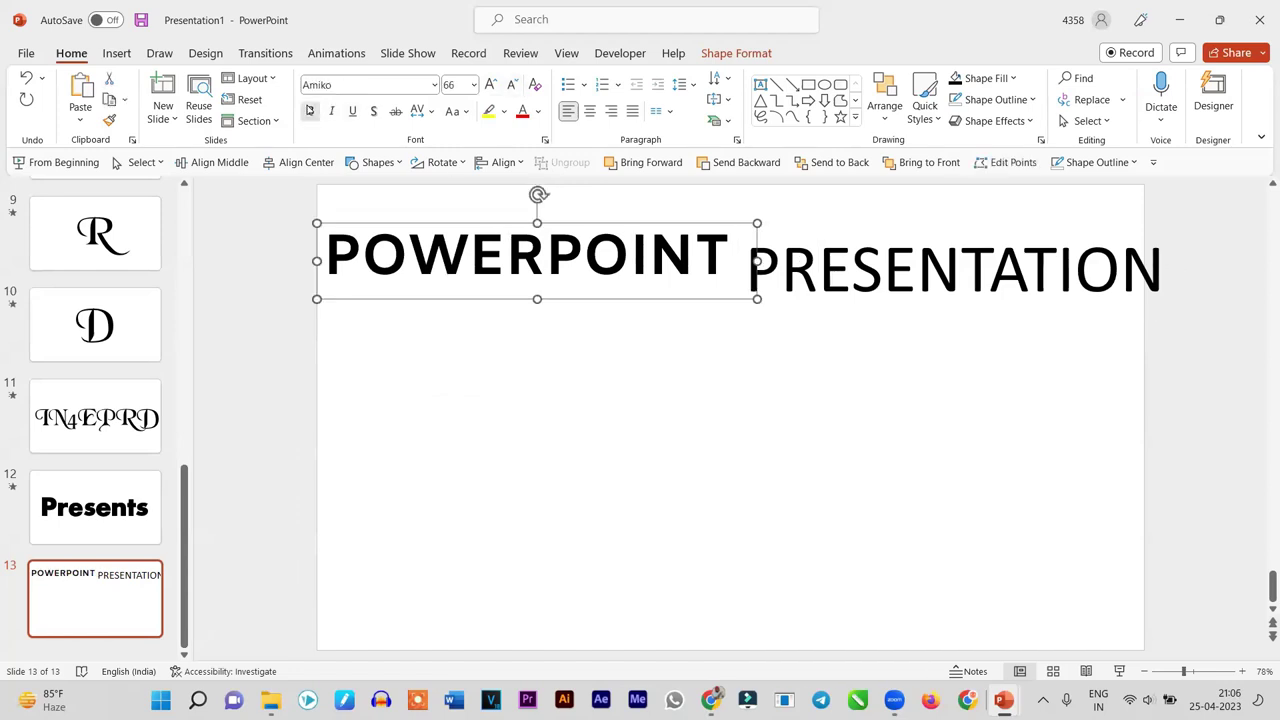
pyautogui.click(820, 253)
pyautogui.click(468, 226)
pyautogui.click(109, 119)
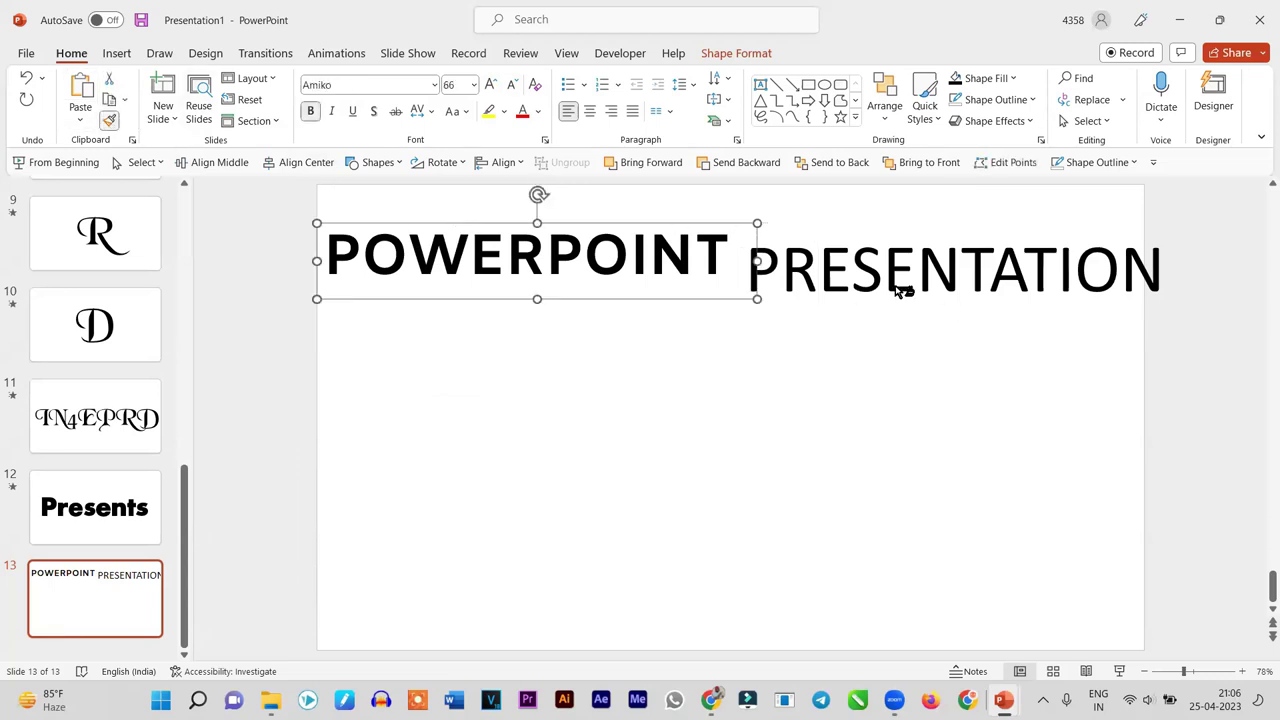
pyautogui.click(817, 265)
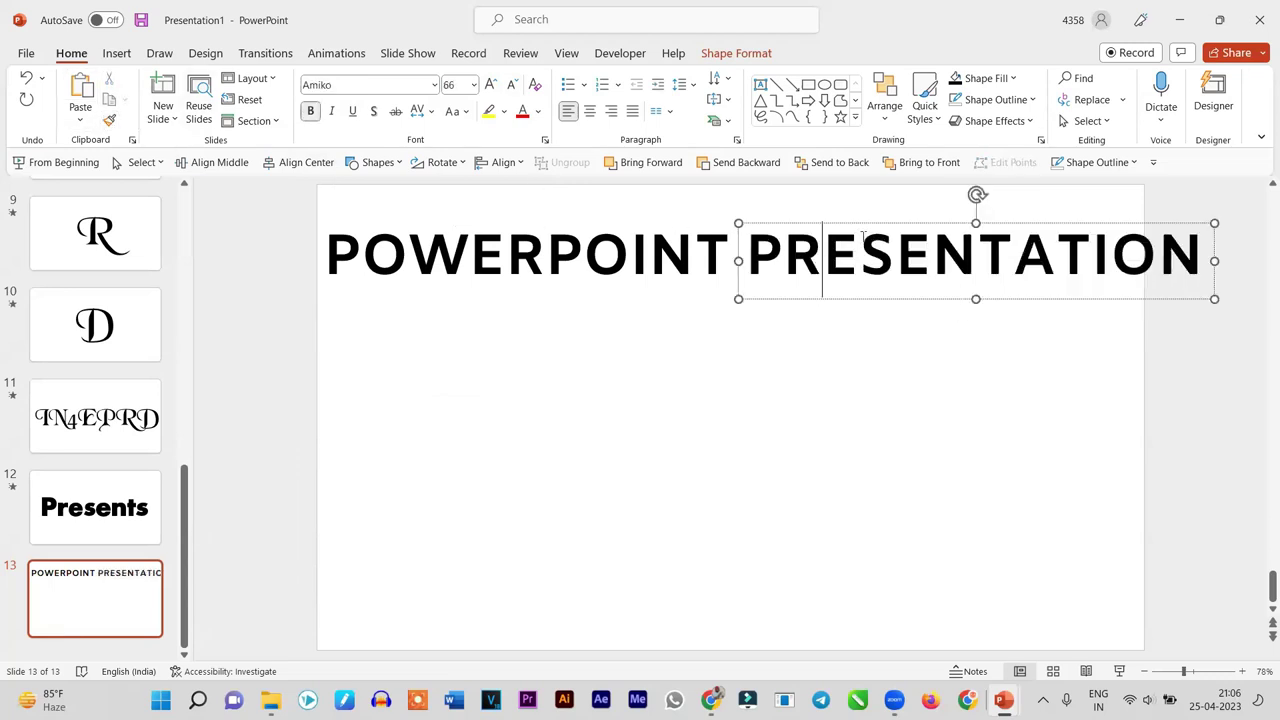
# - Reduce both PRESENTATION and POWERPOINT to 54 pt
pyautogui.click(511, 84)
pyautogui.click(511, 84)
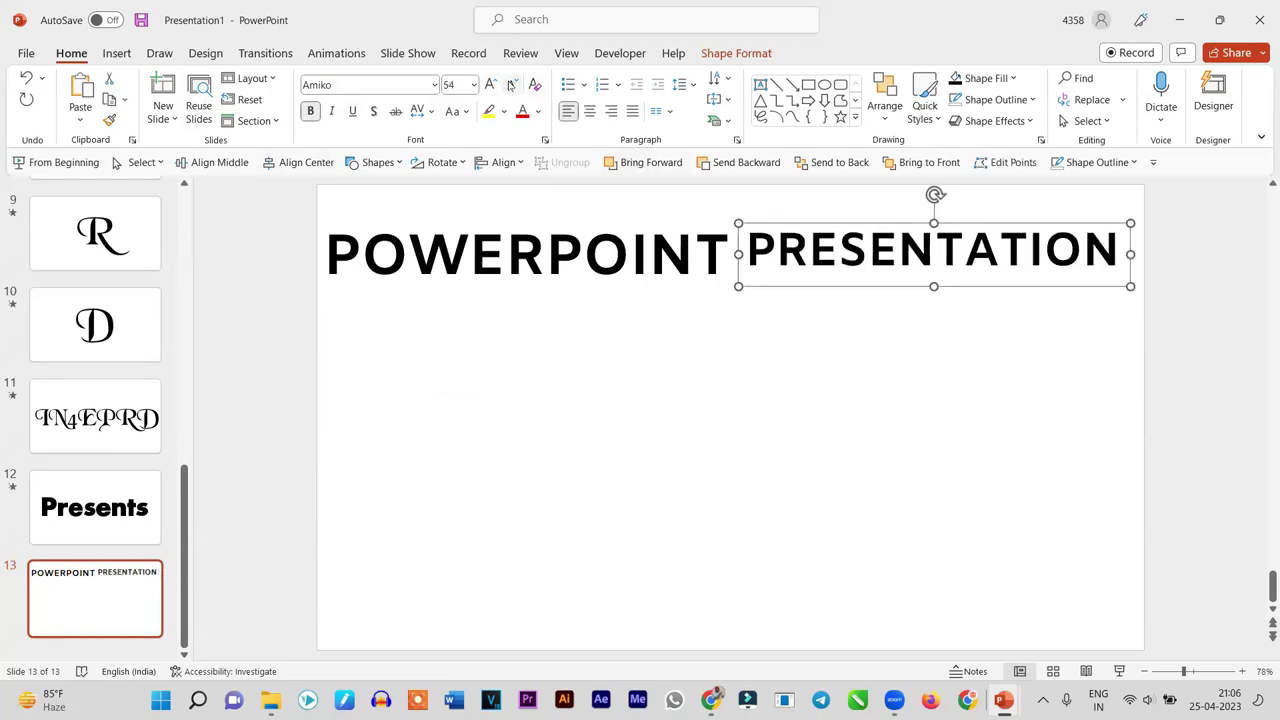
pyautogui.click(450, 226)
pyautogui.click(450, 224)
pyautogui.click(511, 84)
pyautogui.click(511, 84)
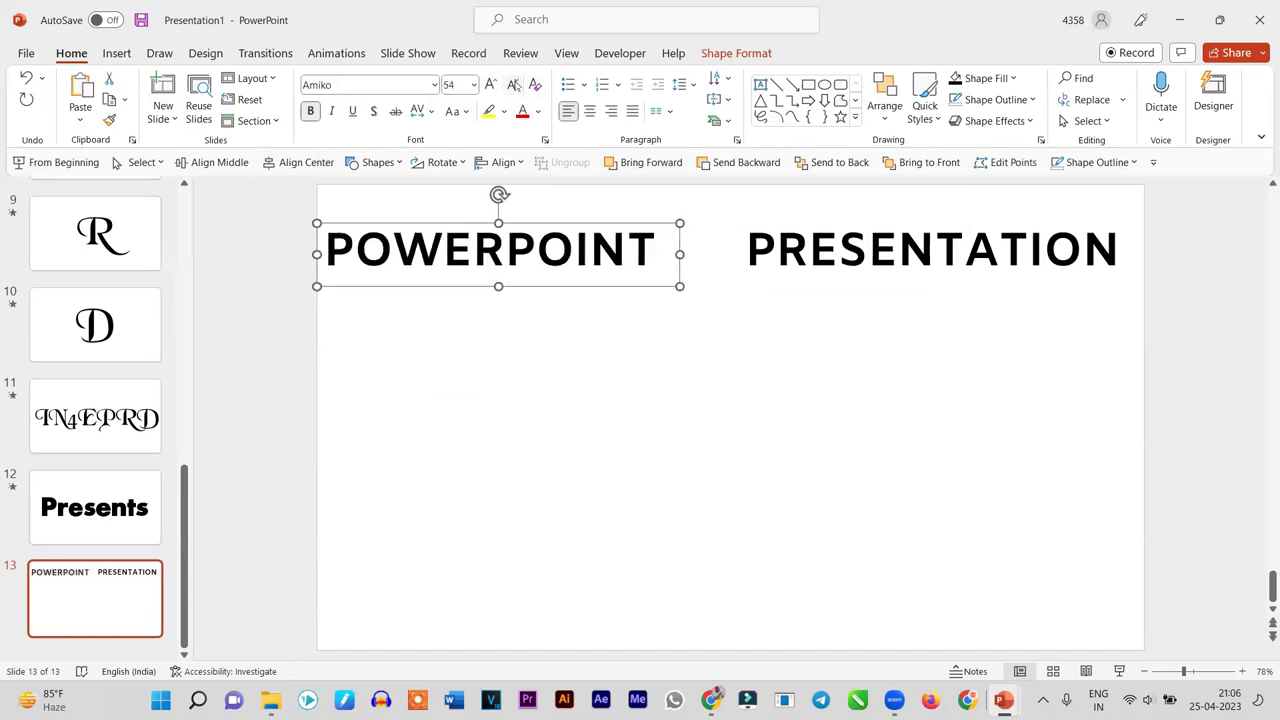
# - Move POWERPOINT and PRESENTATION together so they sit side by side
pyautogui.click(867, 262)
pyautogui.moveTo(820, 226)
pyautogui.mouseDown()
pyautogui.moveTo(800, 226)
pyautogui.moveTo(817, 231)
pyautogui.mouseUp()
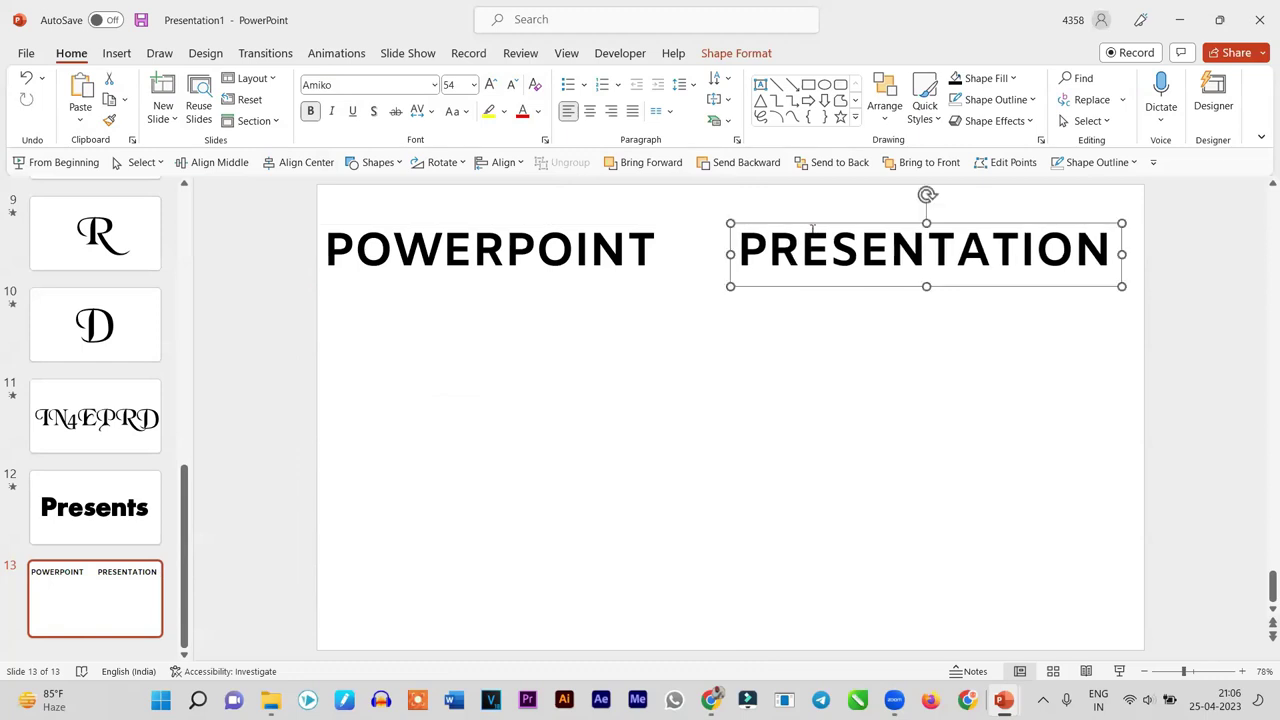
pyautogui.click(603, 232)
pyautogui.moveTo(603, 223); pyautogui.dragTo(653, 220)
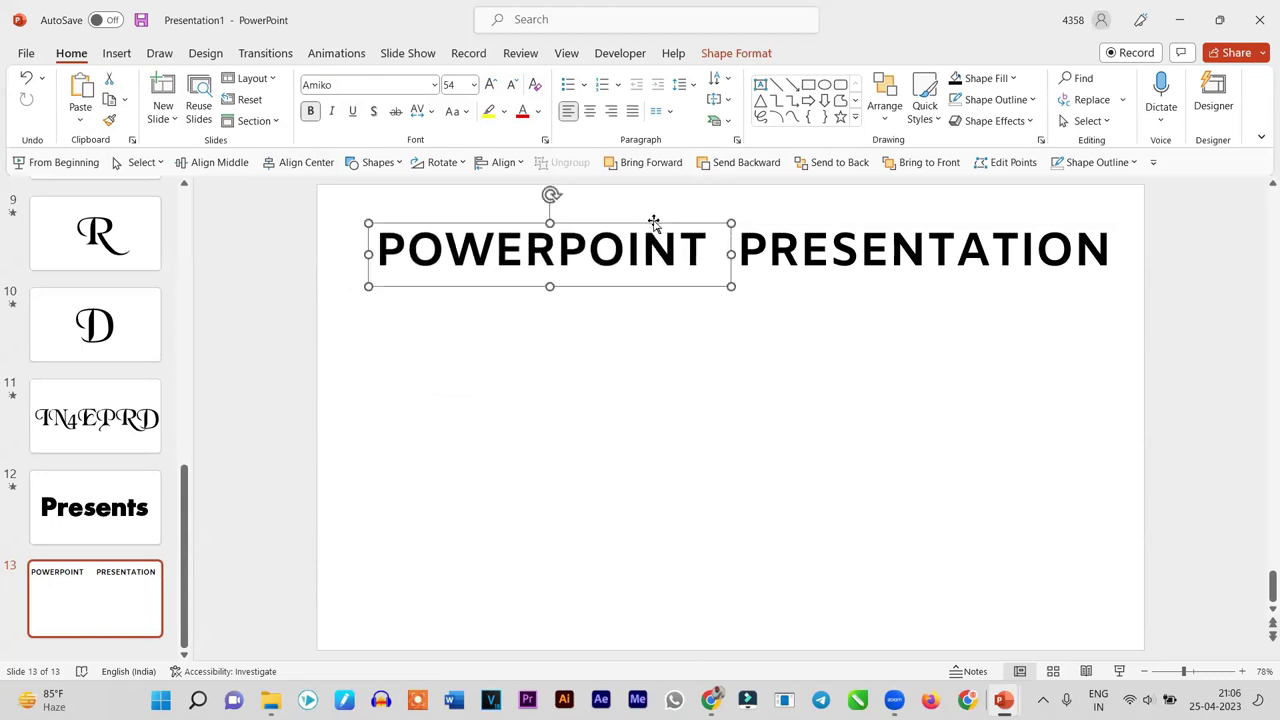
pyautogui.click(831, 256)
# - Copy the PRESENTATION box below the title and retype it as COMPETITION
pyautogui.moveTo(808, 288); pyautogui.dragTo(650, 390)
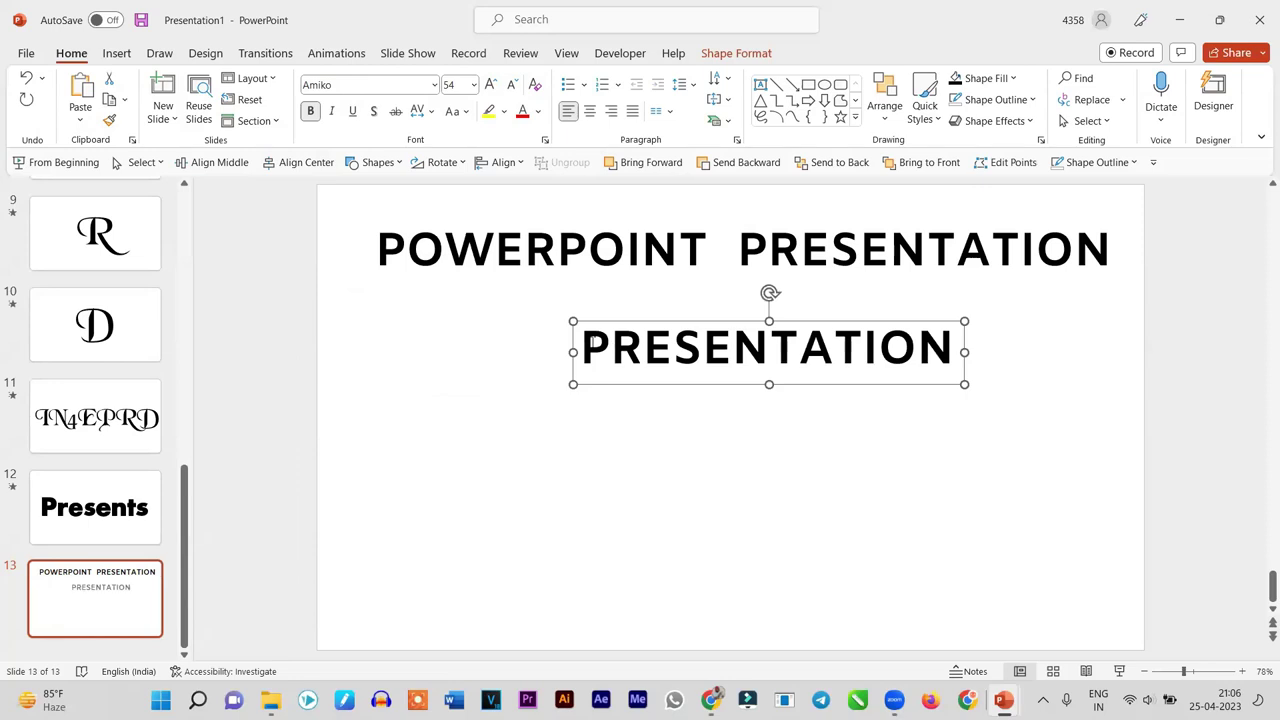
pyautogui.hotkey('ctrl', 'a')
pyautogui.write('COMPETITION')
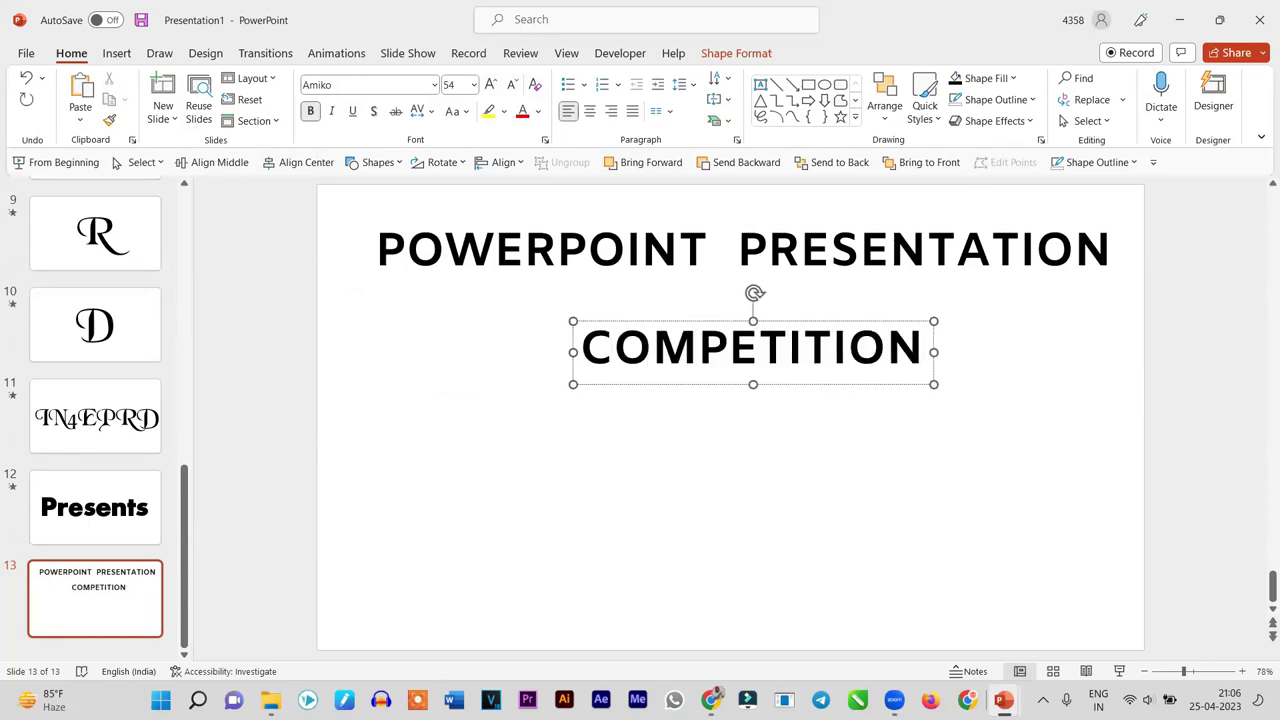
# - Move all three words to the slide centre, then tuck COMPETITION up under the first line
pyautogui.click(588, 250)
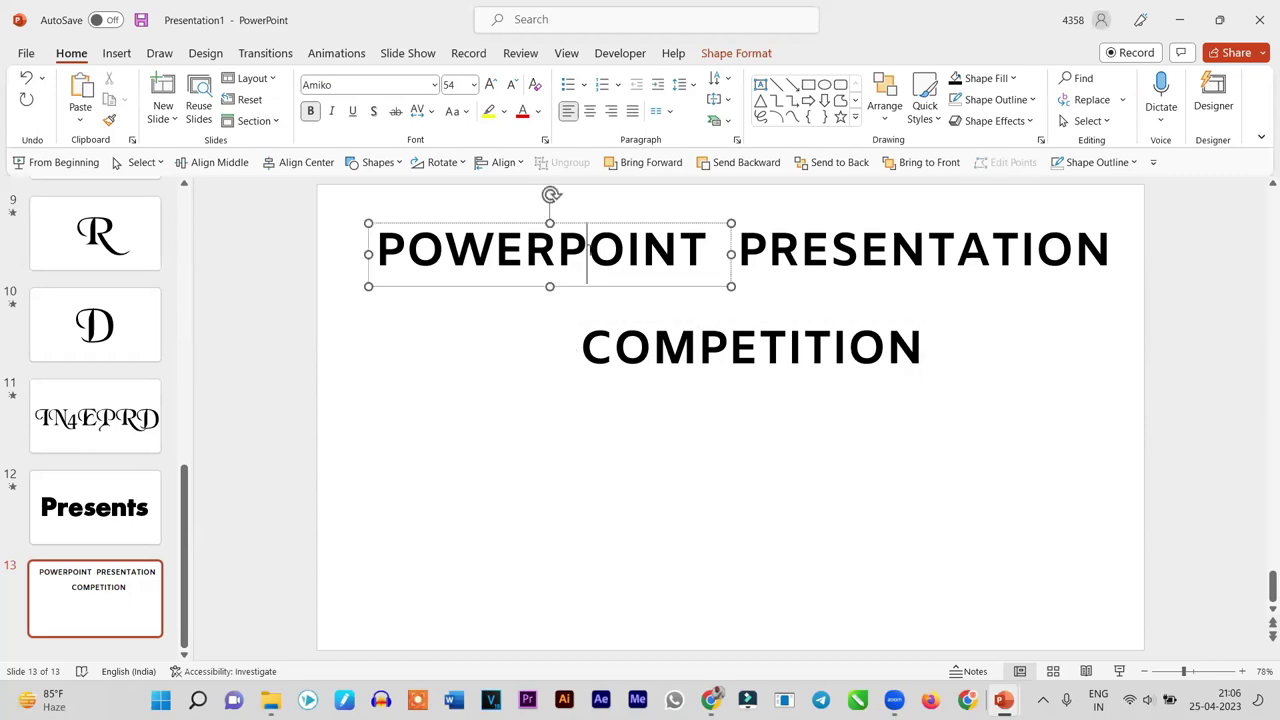
pyautogui.keyDown('shift'); pyautogui.click(823, 248); pyautogui.keyUp('shift')
pyautogui.keyDown('shift'); pyautogui.click(744, 352); pyautogui.keyUp('shift')
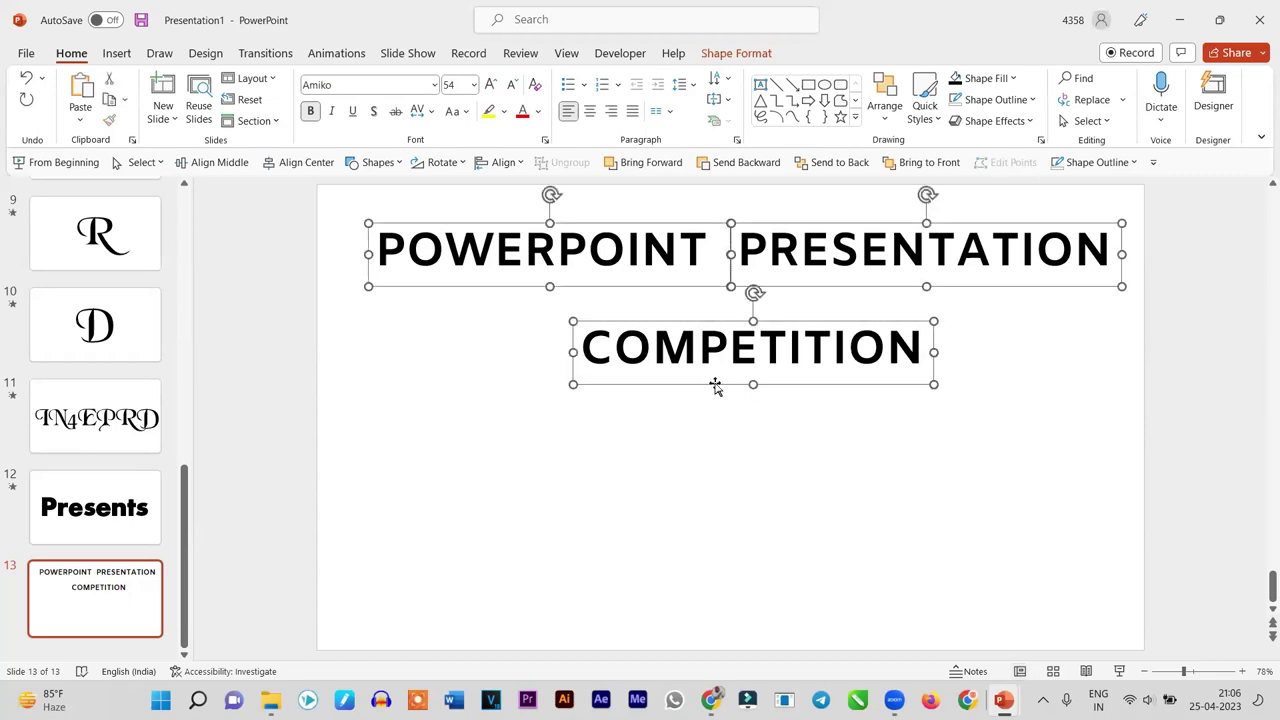
pyautogui.moveTo(714, 388); pyautogui.dragTo(701, 501)
pyautogui.click(465, 472)
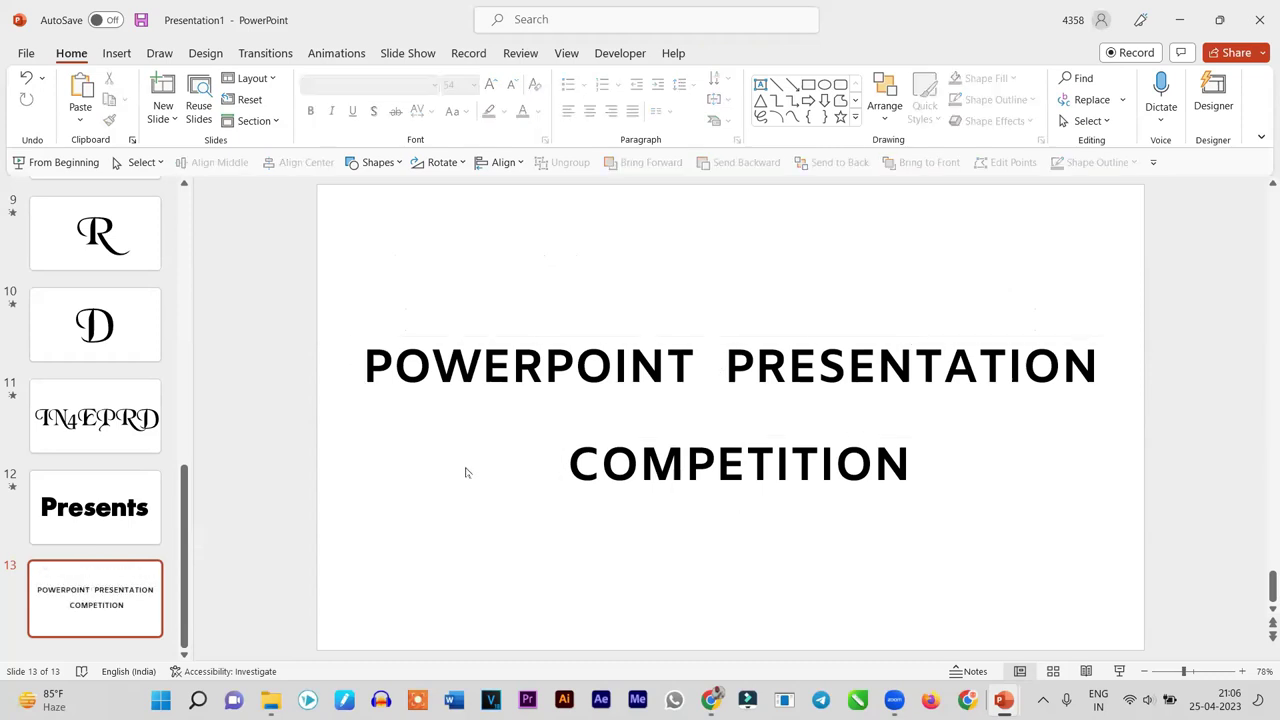
pyautogui.click(621, 461)
pyautogui.moveTo(632, 447); pyautogui.dragTo(611, 408)
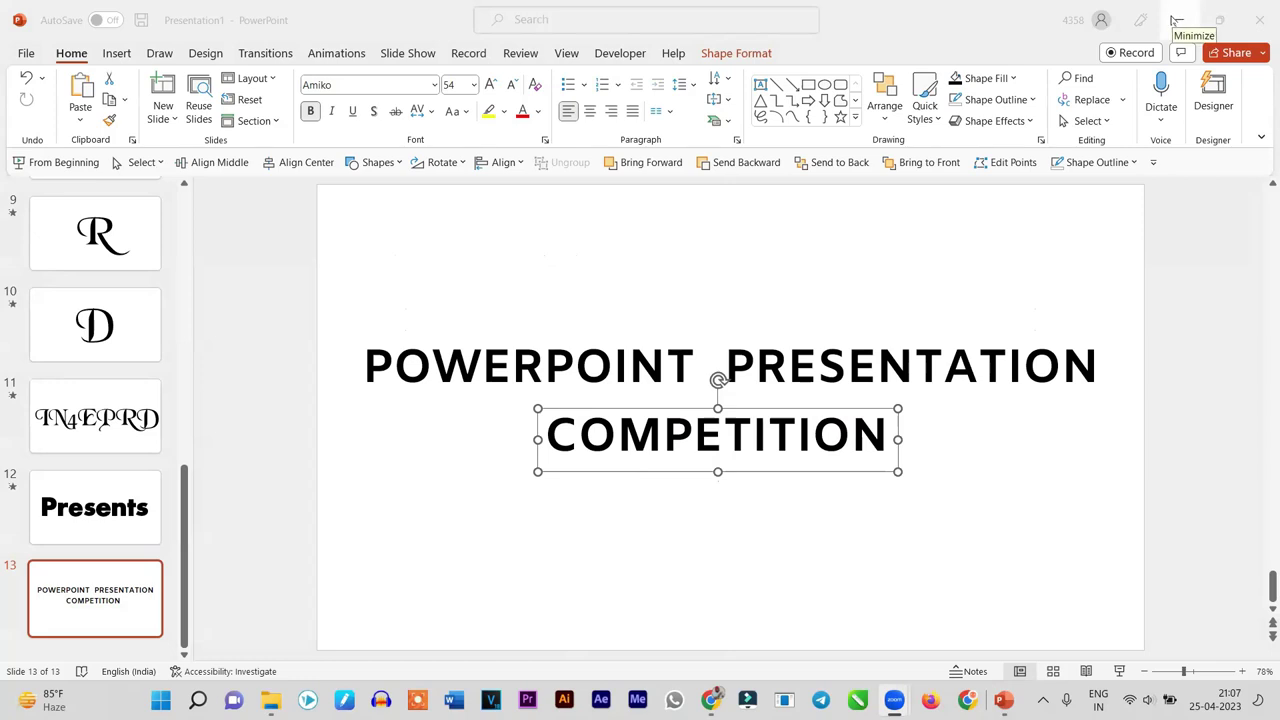
# - Duplicate the title slide three times to create slides 14, 15 and 16, then return to slide 13
pyautogui.click(585, 291)
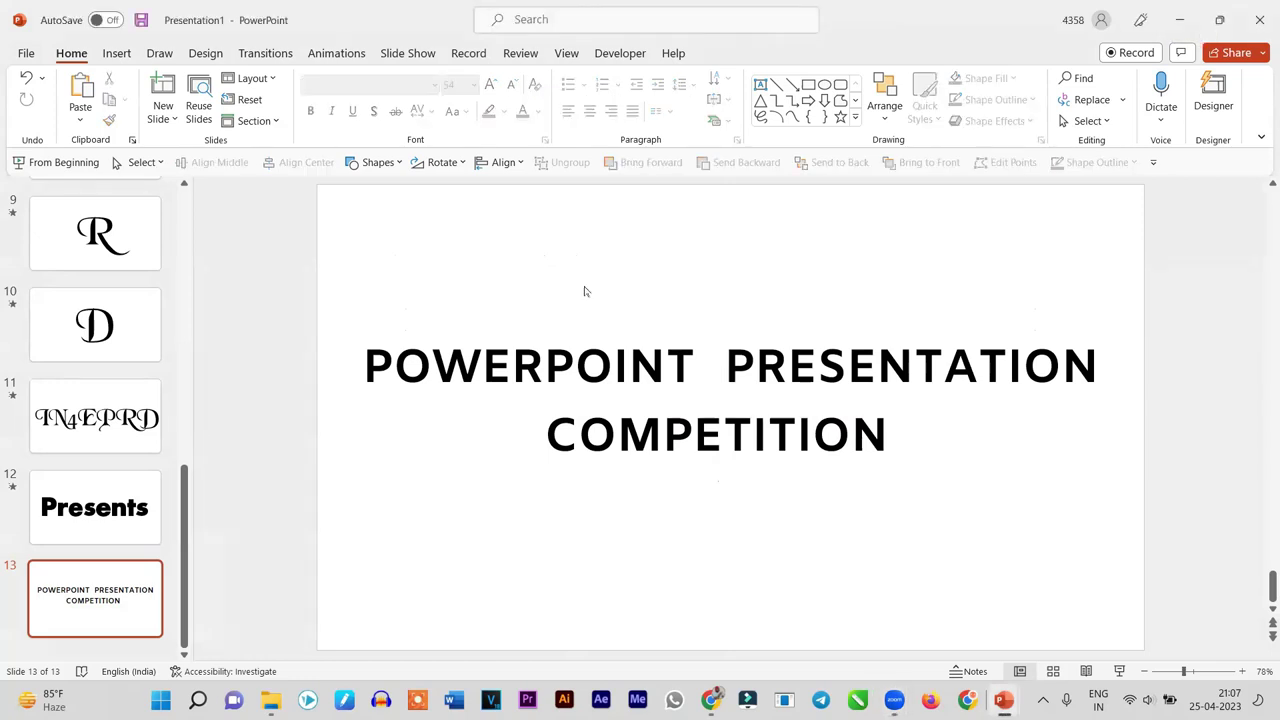
pyautogui.rightClick(92, 597)
pyautogui.click(82, 605)
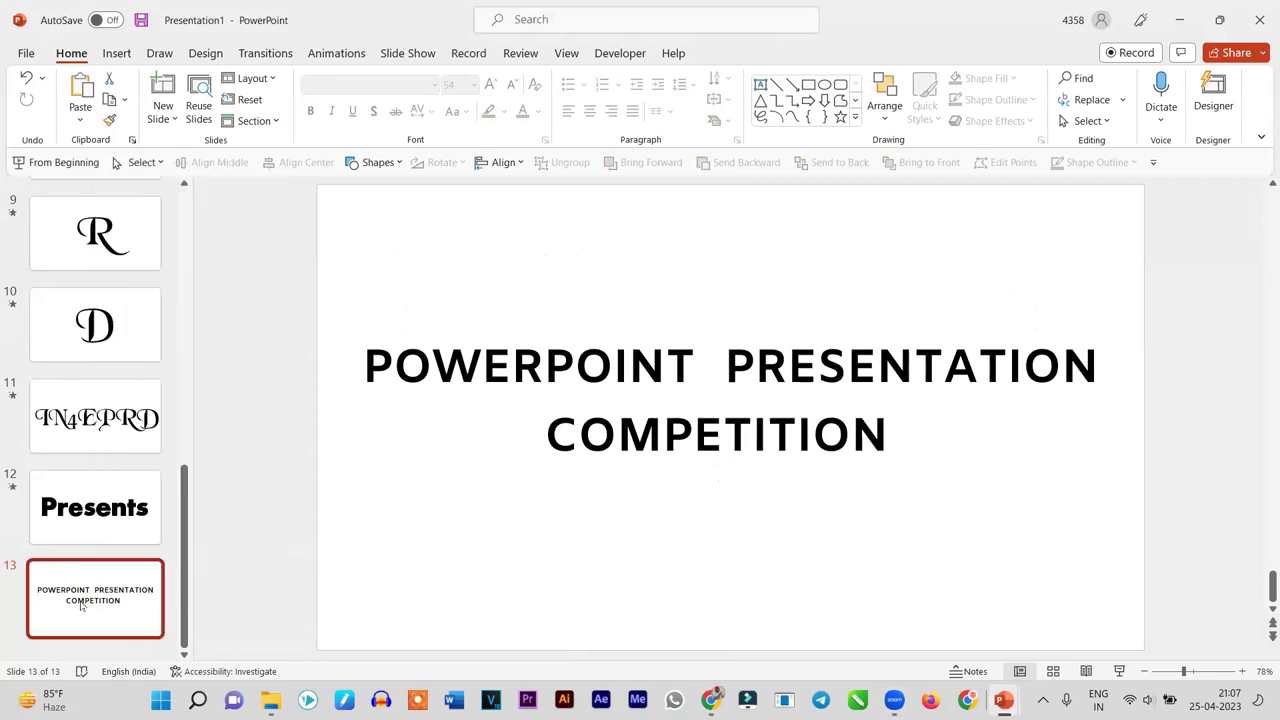
pyautogui.rightClick(92, 600)
pyautogui.press('Escape')
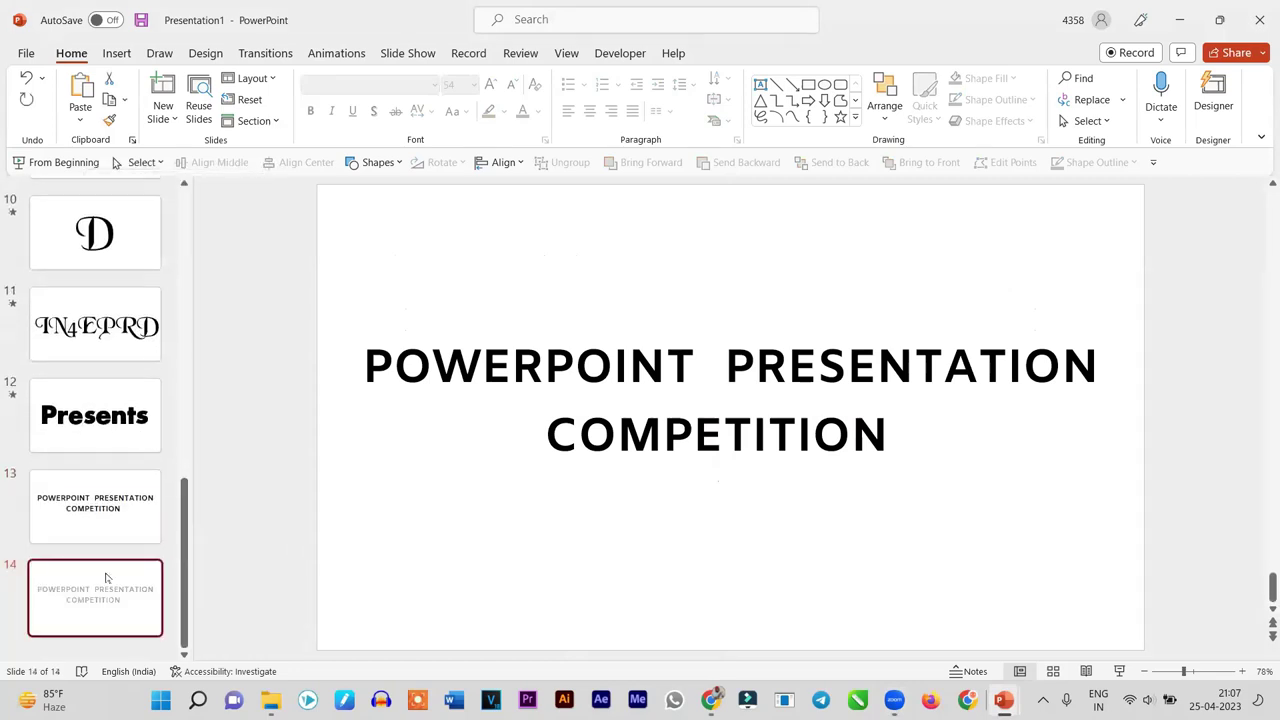
pyautogui.rightClick(94, 594)
pyautogui.click(156, 368)
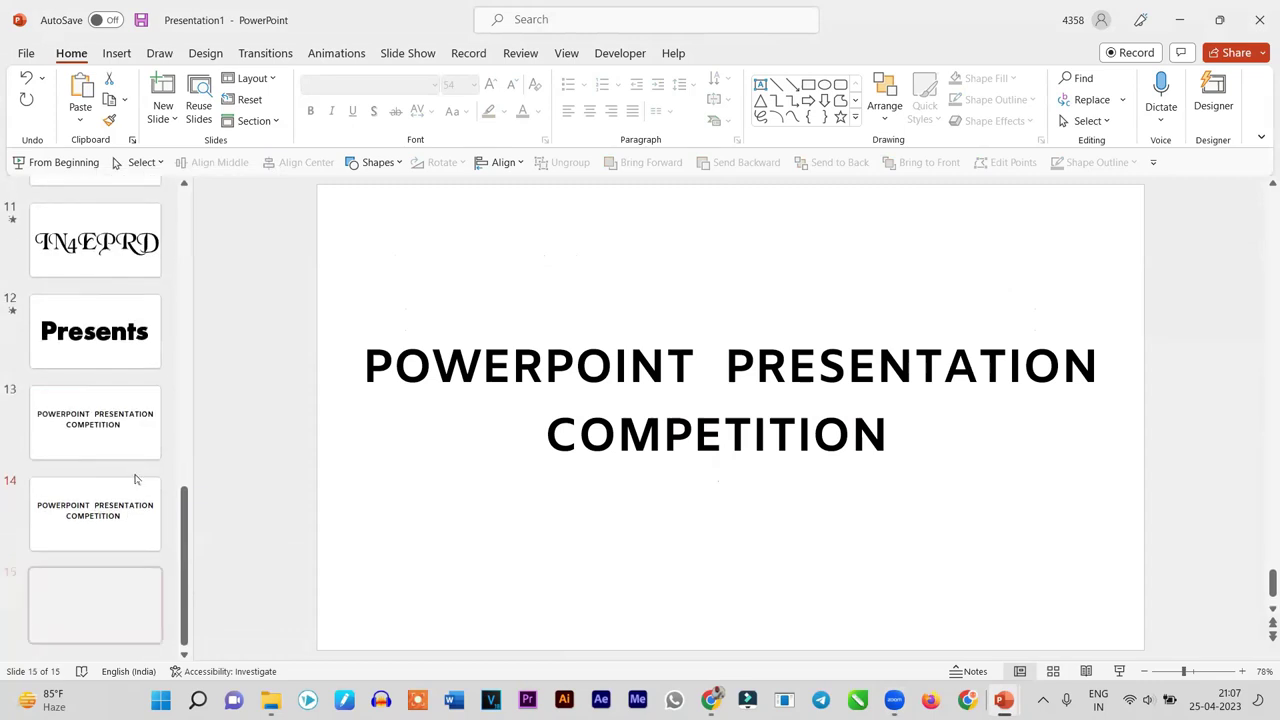
pyautogui.rightClick(100, 606)
pyautogui.click(165, 370)
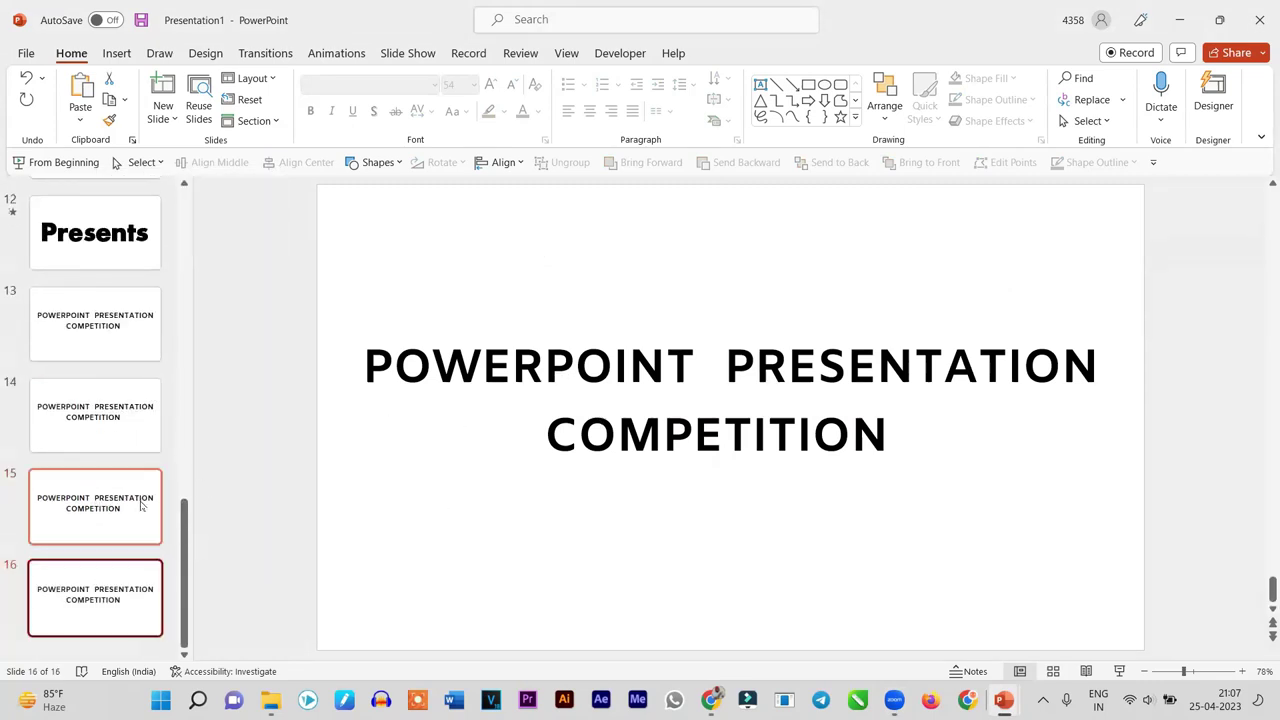
pyautogui.click(98, 505)
pyautogui.click(87, 428)
pyautogui.click(95, 322)
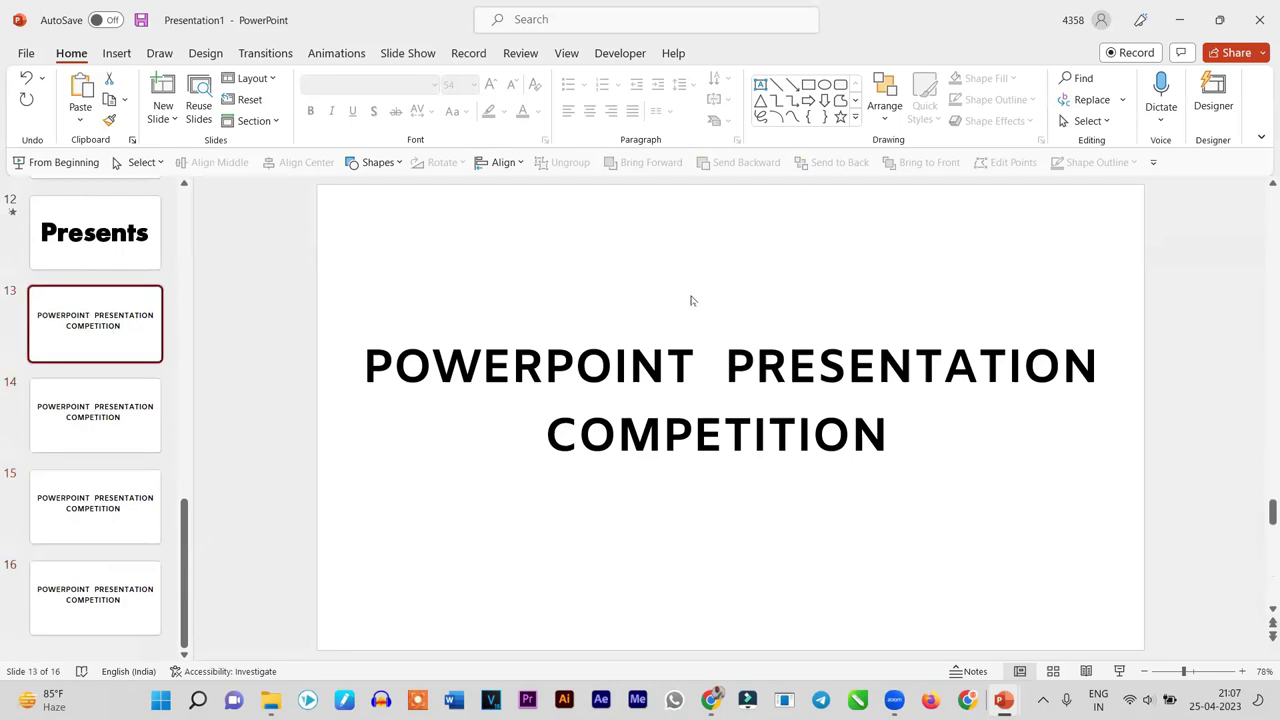
# - Delete PRESENTATION and COMPETITION from slide 13, leaving only POWERPOINT
pyautogui.click(748, 346)
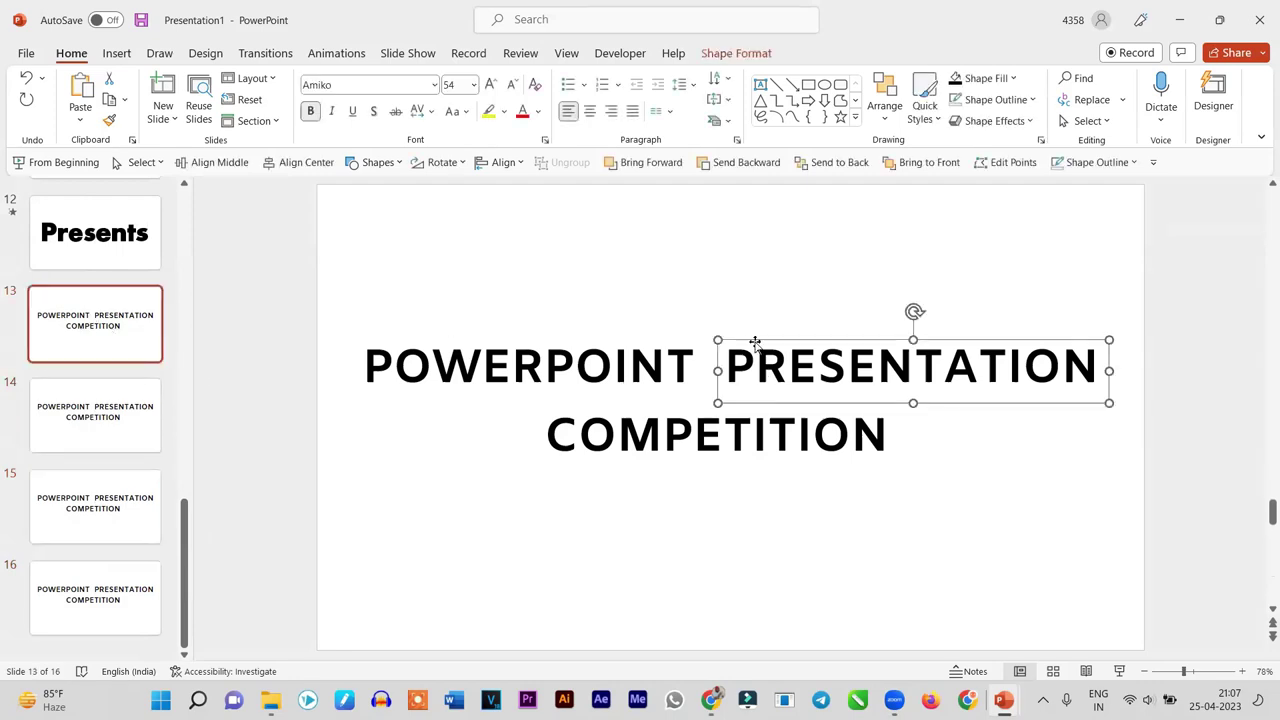
pyautogui.press('Delete')
pyautogui.click(89, 434)
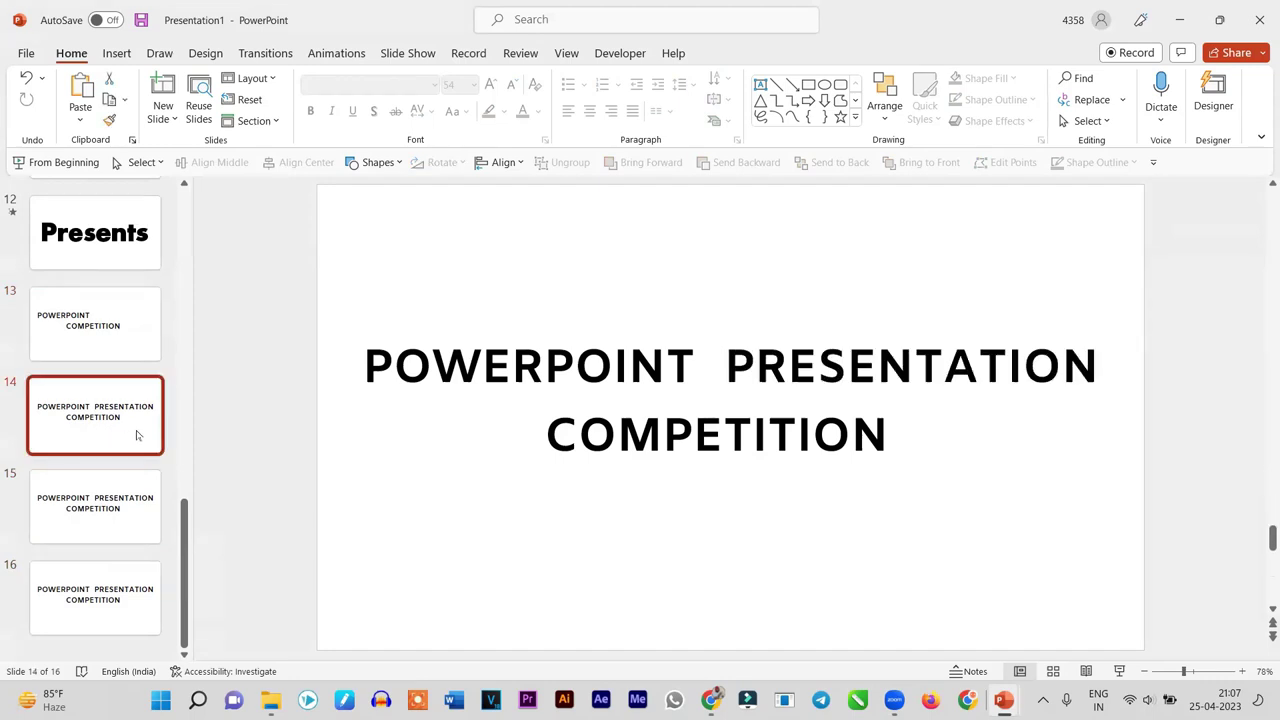
pyautogui.click(146, 328)
pyautogui.click(733, 415)
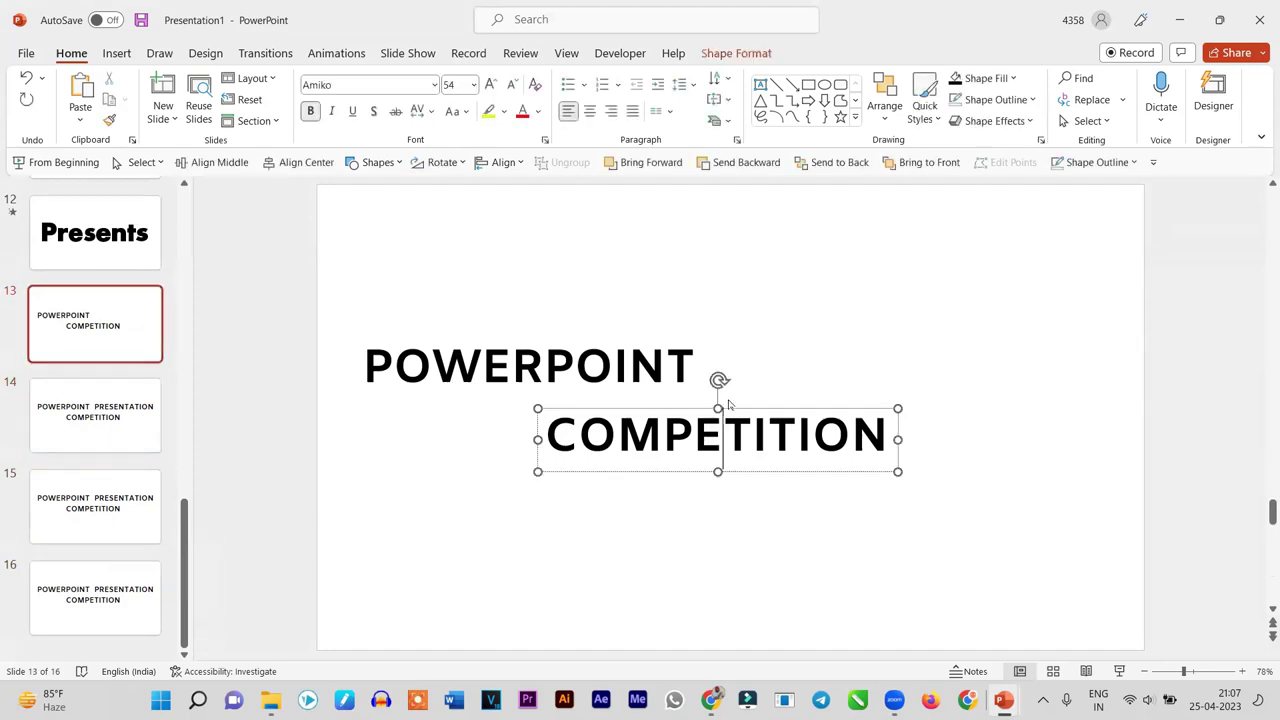
pyautogui.press('Delete')
# - Delete POWERPOINT and COMPETITION from slide 14, leaving only PRESENTATION
pyautogui.click(86, 431)
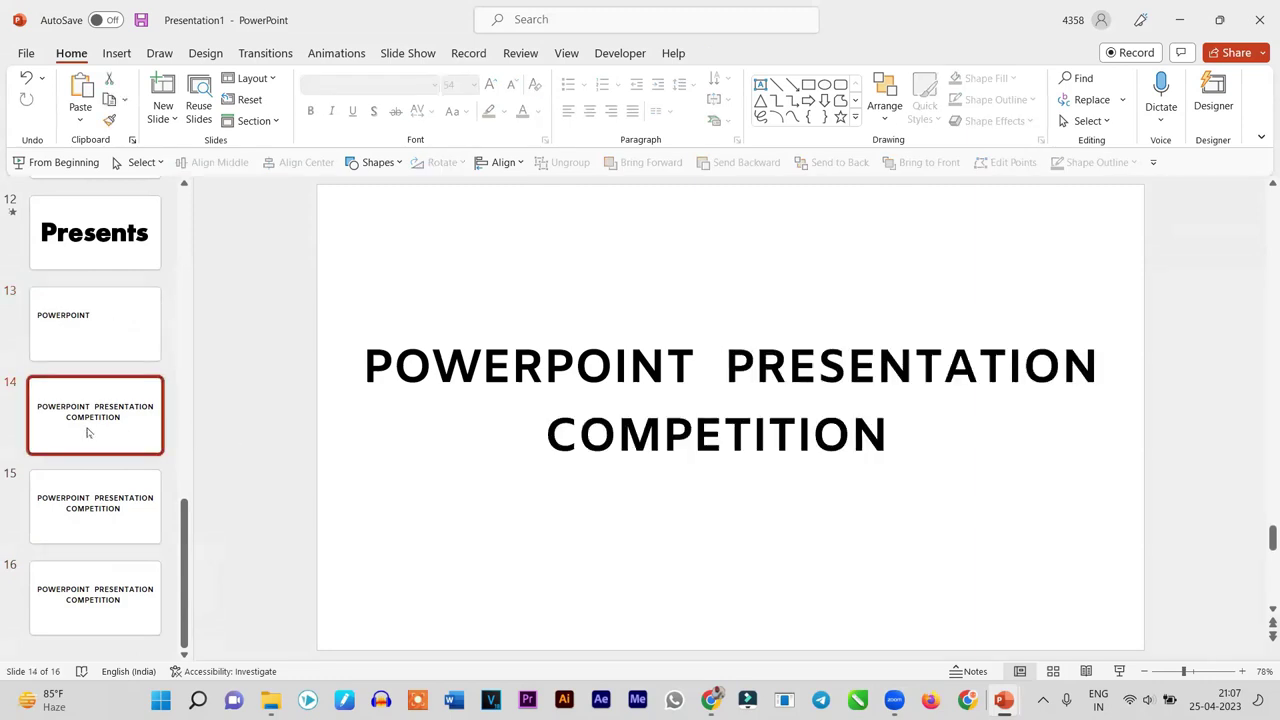
pyautogui.click(497, 342)
pyautogui.press('Delete')
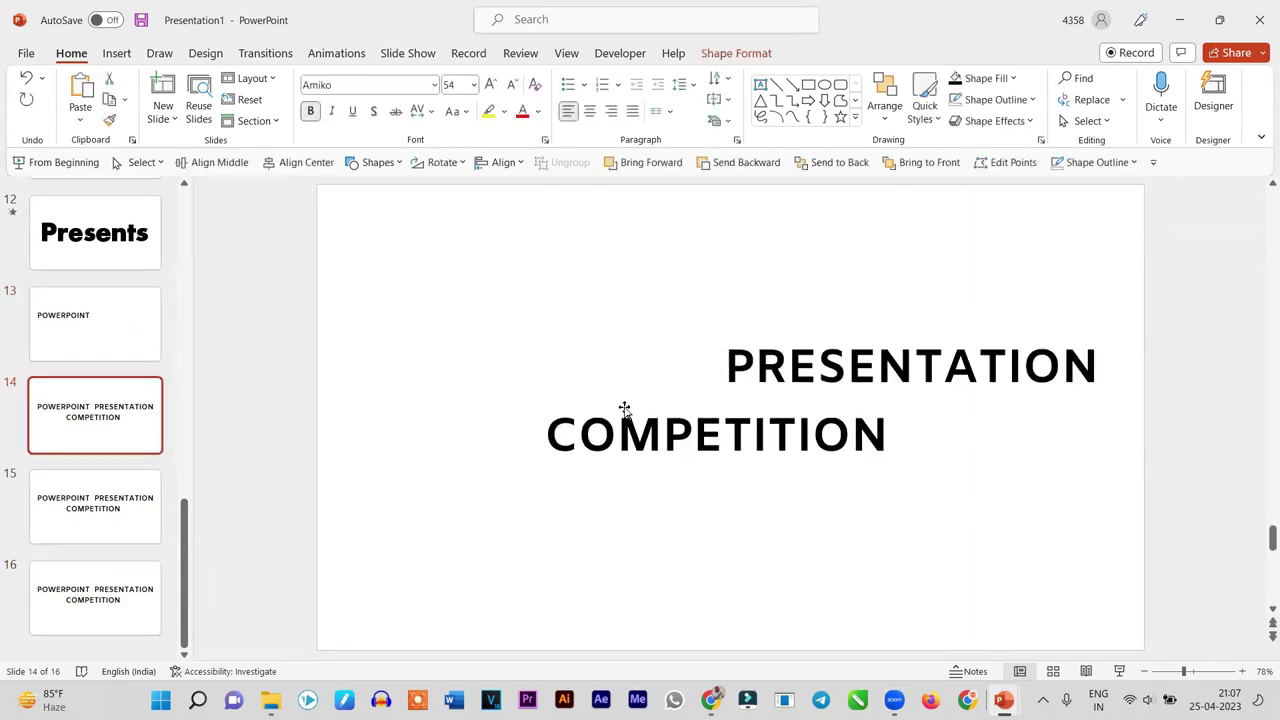
pyautogui.click(643, 412)
pyautogui.press('Delete')
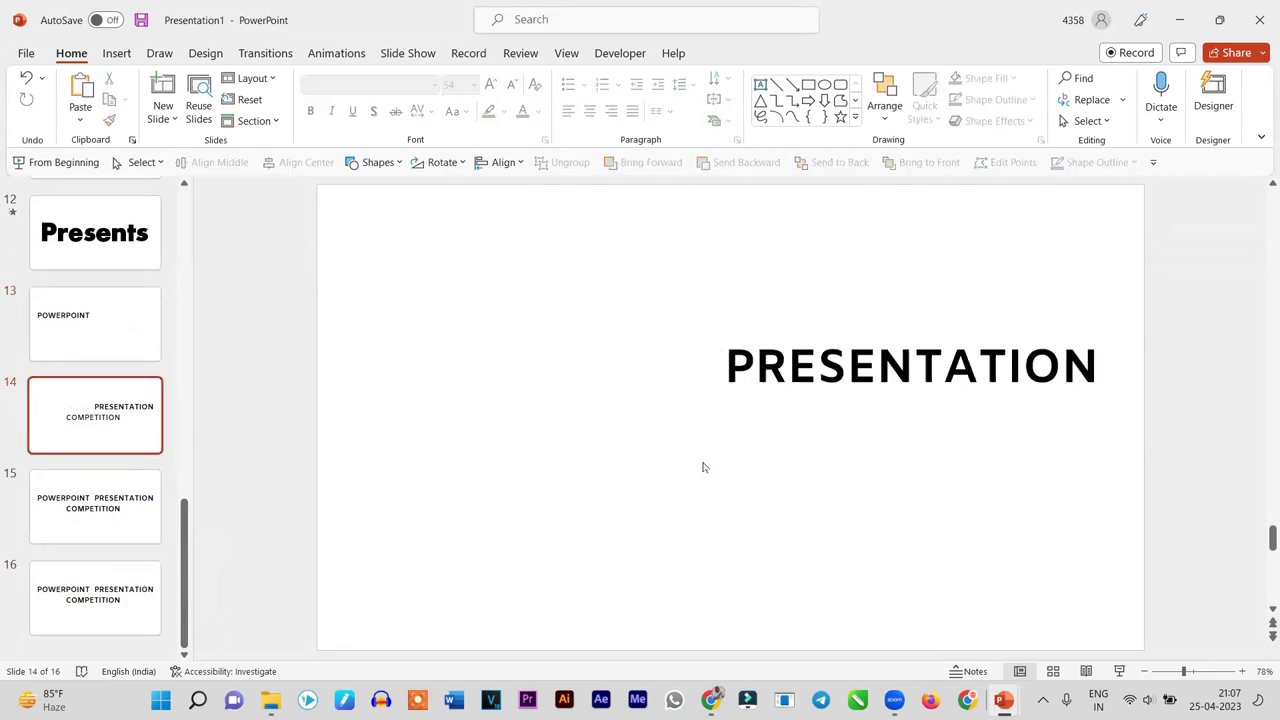
# - Delete POWERPOINT and PRESENTATION from slide 15, leaving only COMPETITION
pyautogui.click(72, 518)
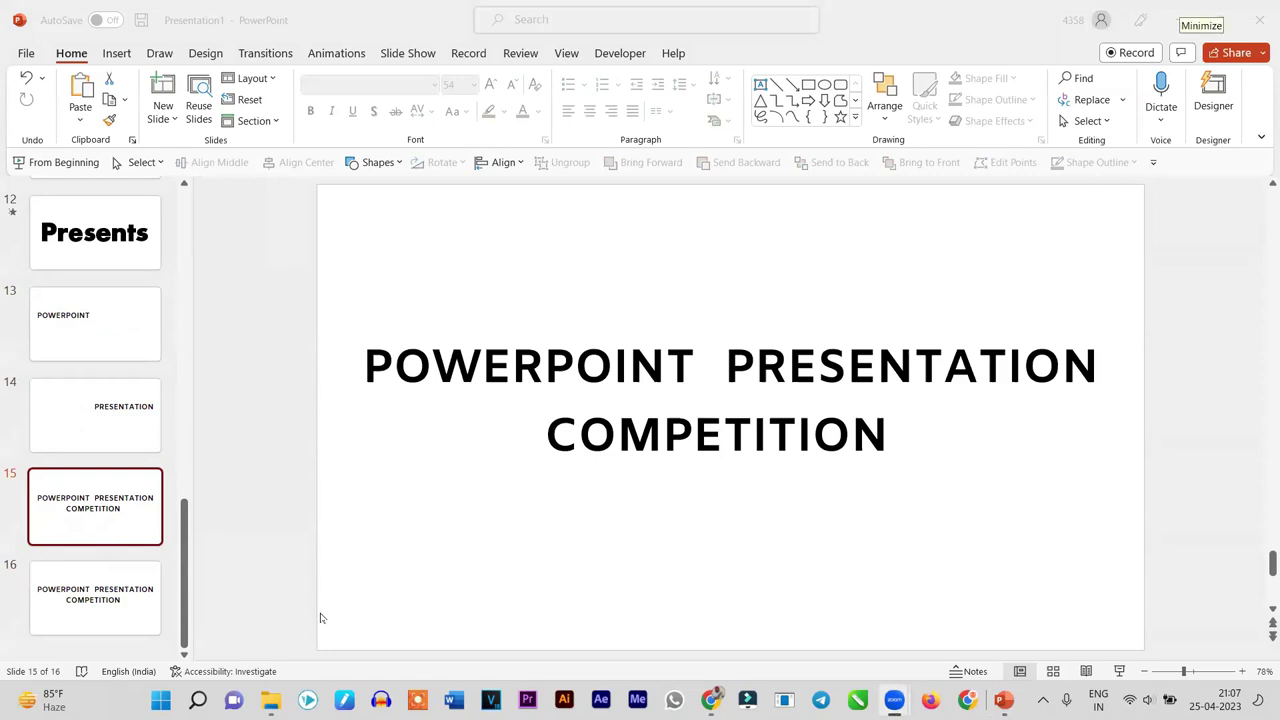
pyautogui.click(677, 428)
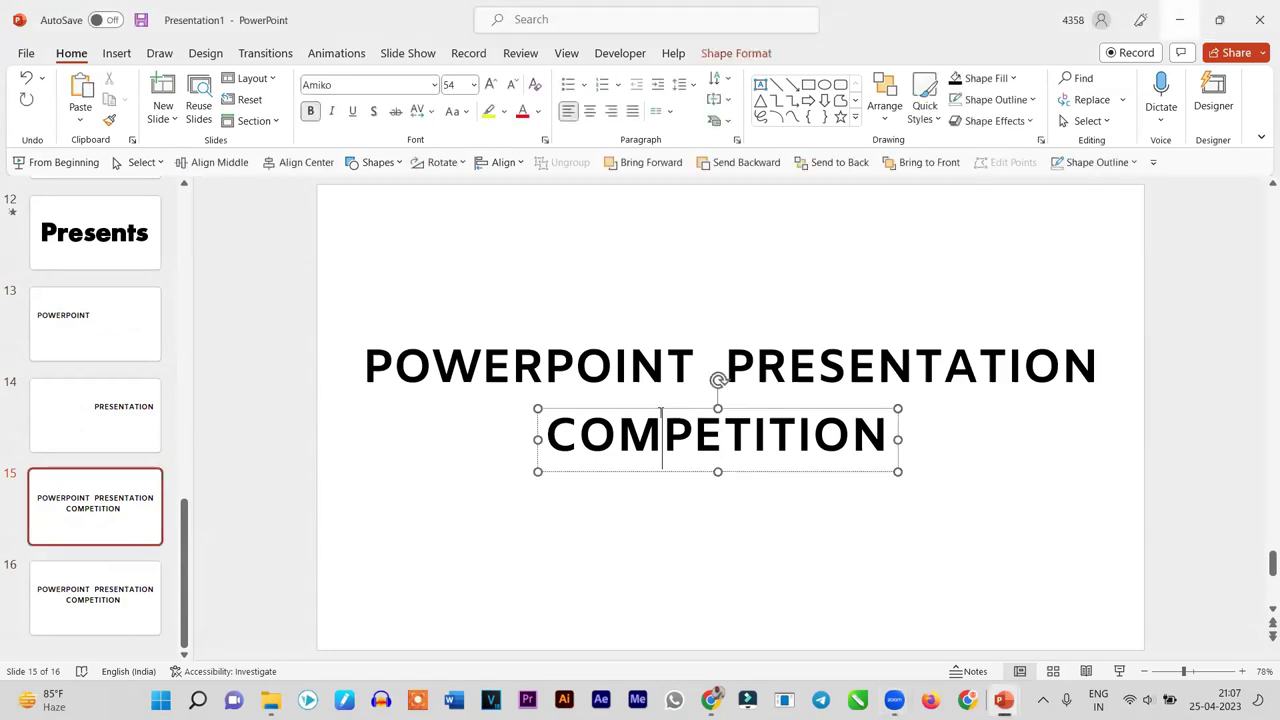
pyautogui.click(591, 338)
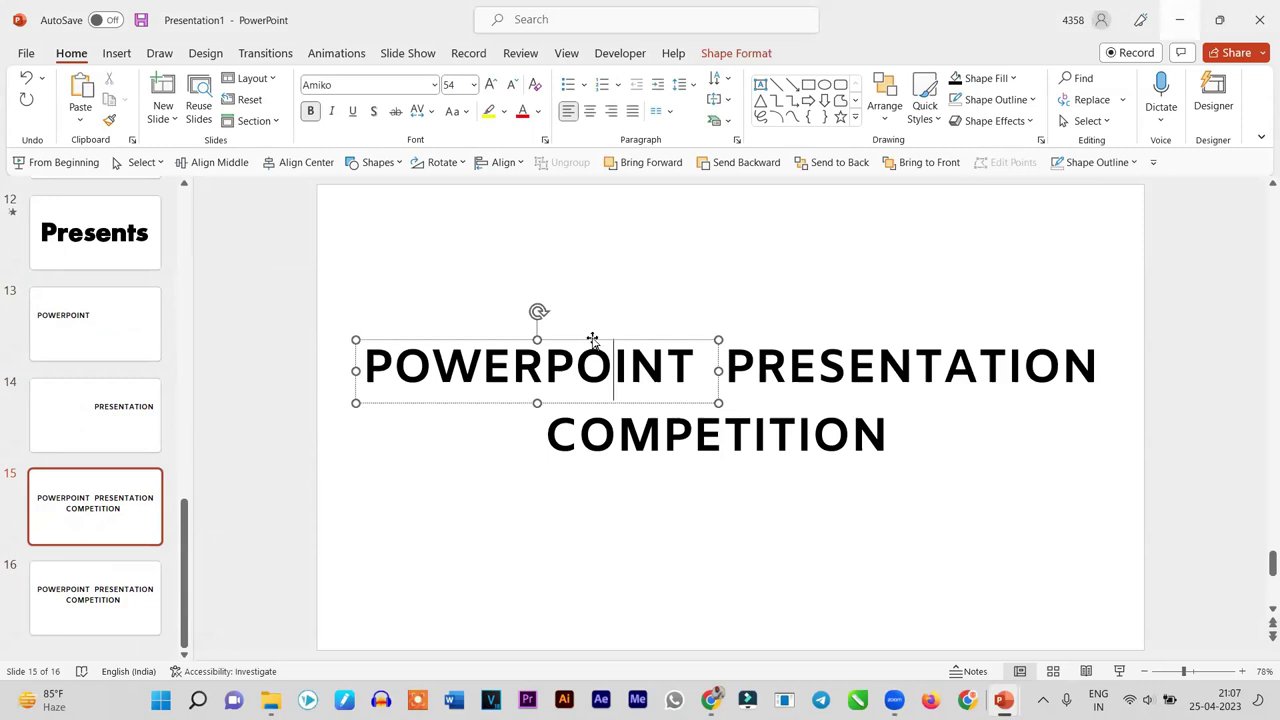
pyautogui.press('Delete')
pyautogui.click(722, 354)
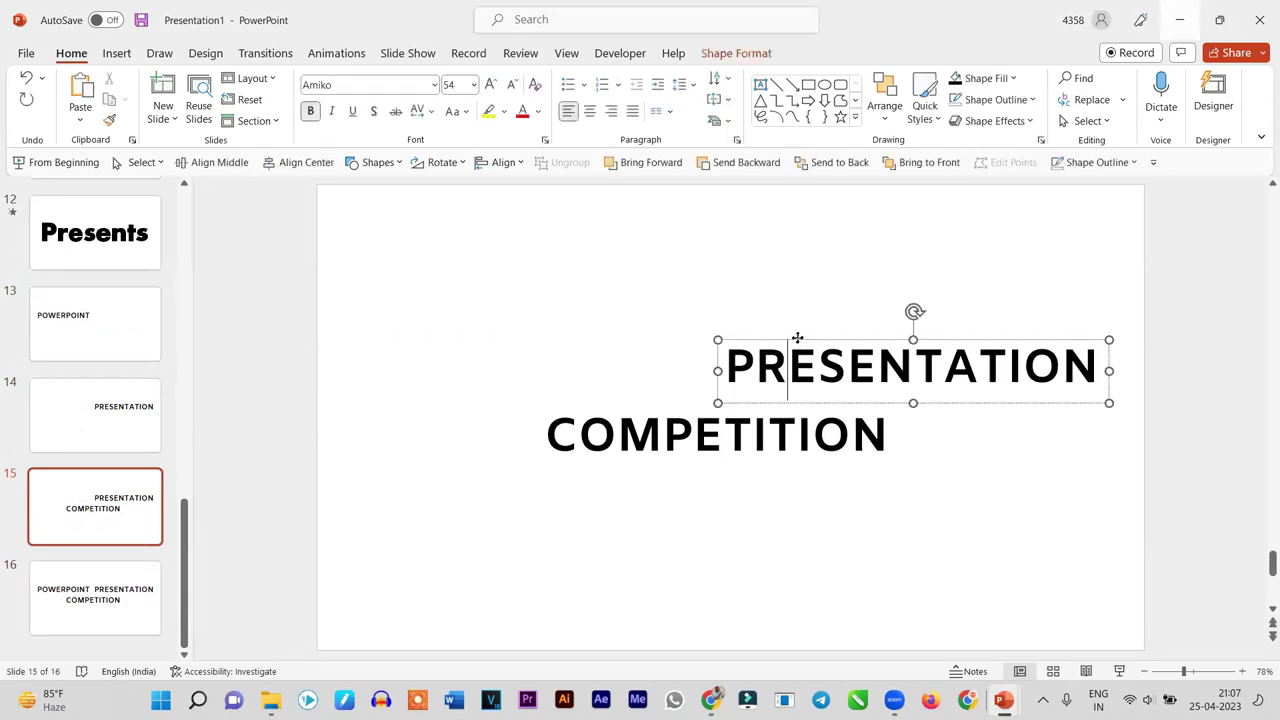
pyautogui.press('Delete')
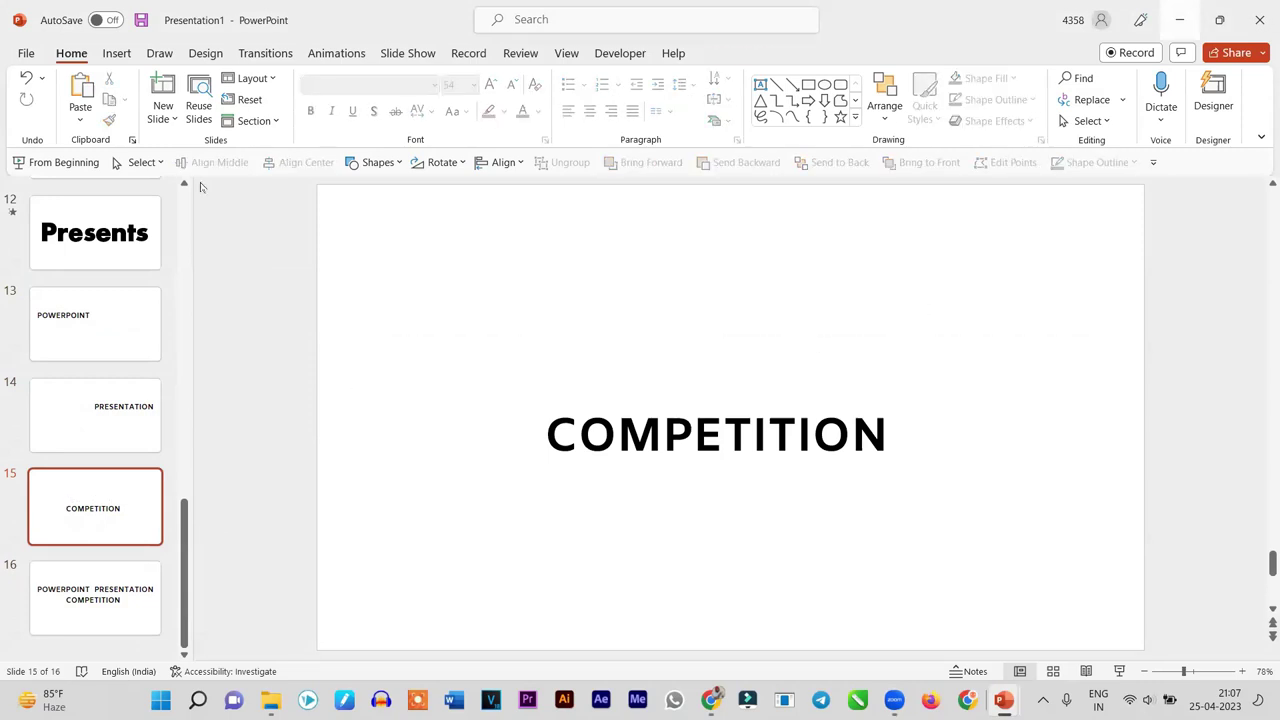
# - Compare slide 13 with the full-title slide 16, ending back on slide 13
pyautogui.click(94, 326)
pyautogui.click(110, 603)
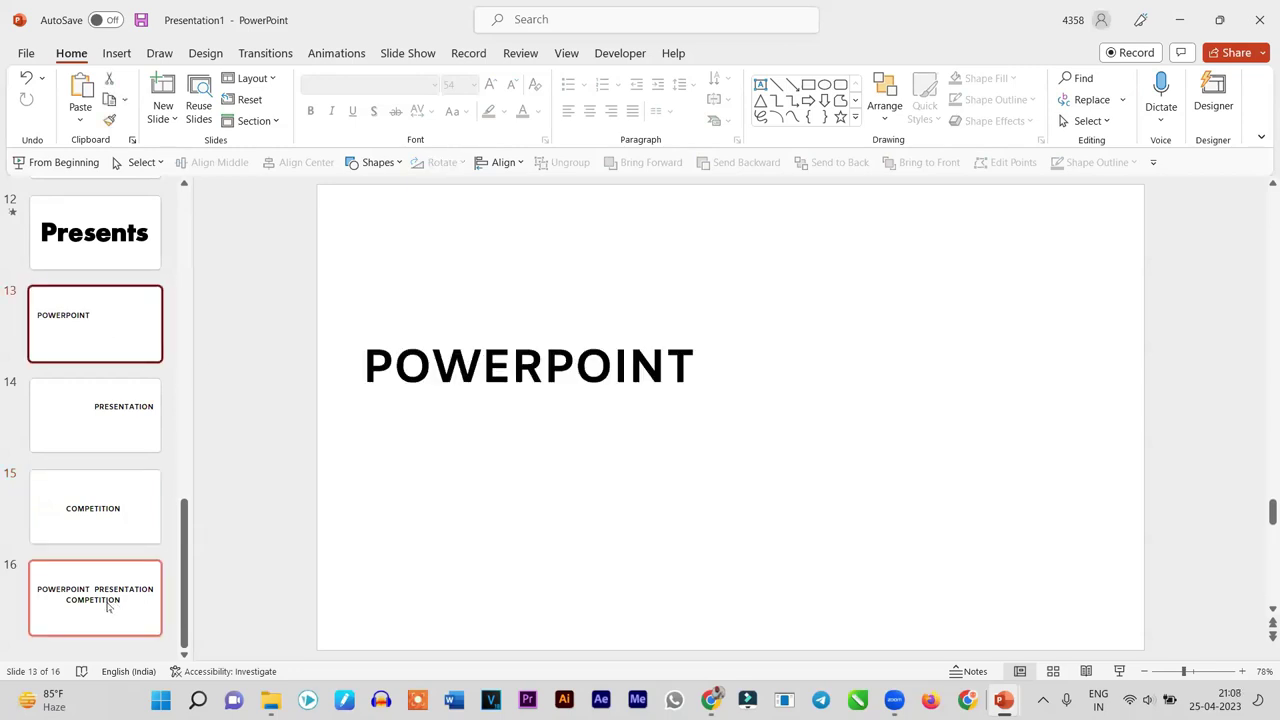
pyautogui.click(96, 318)
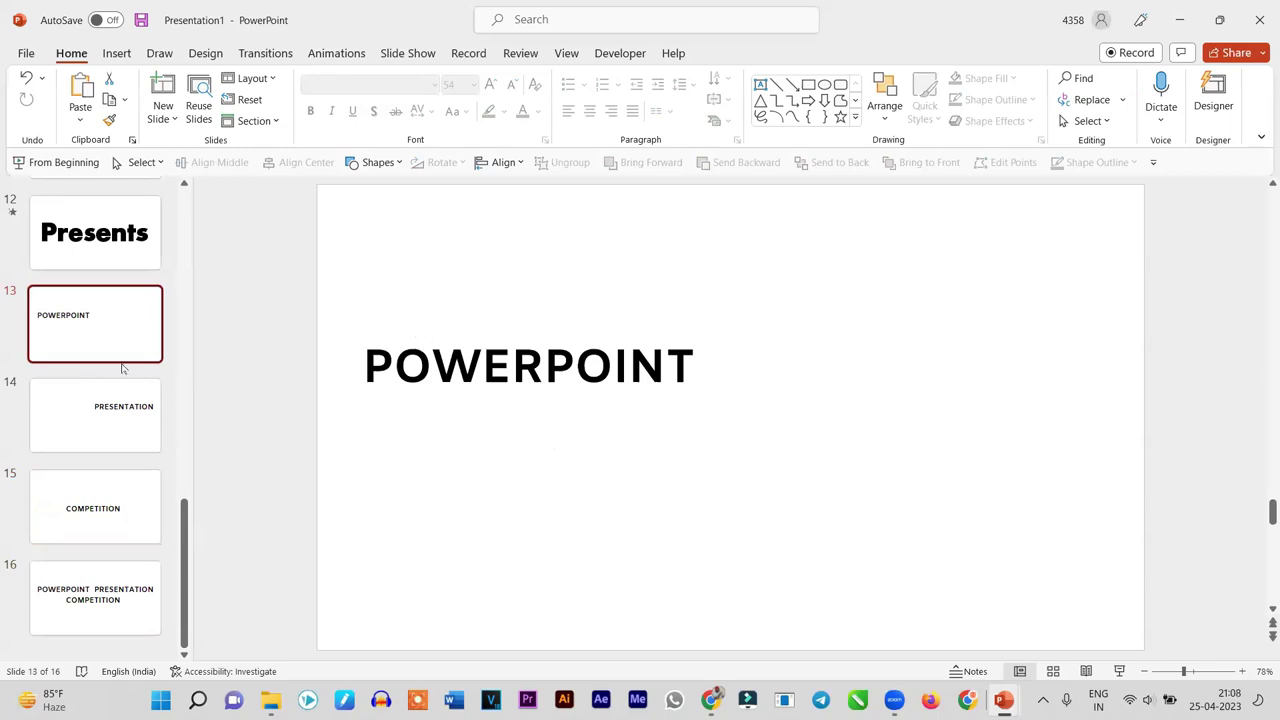
pyautogui.click(105, 600)
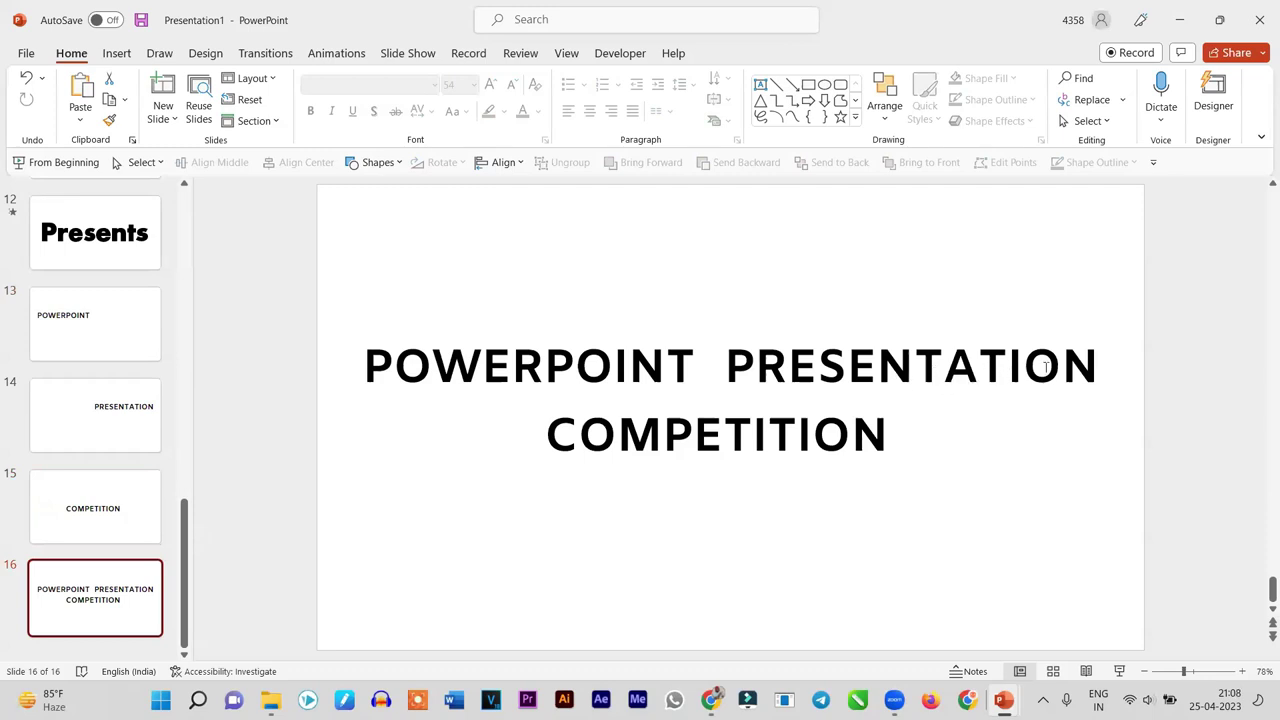
pyautogui.click(99, 346)
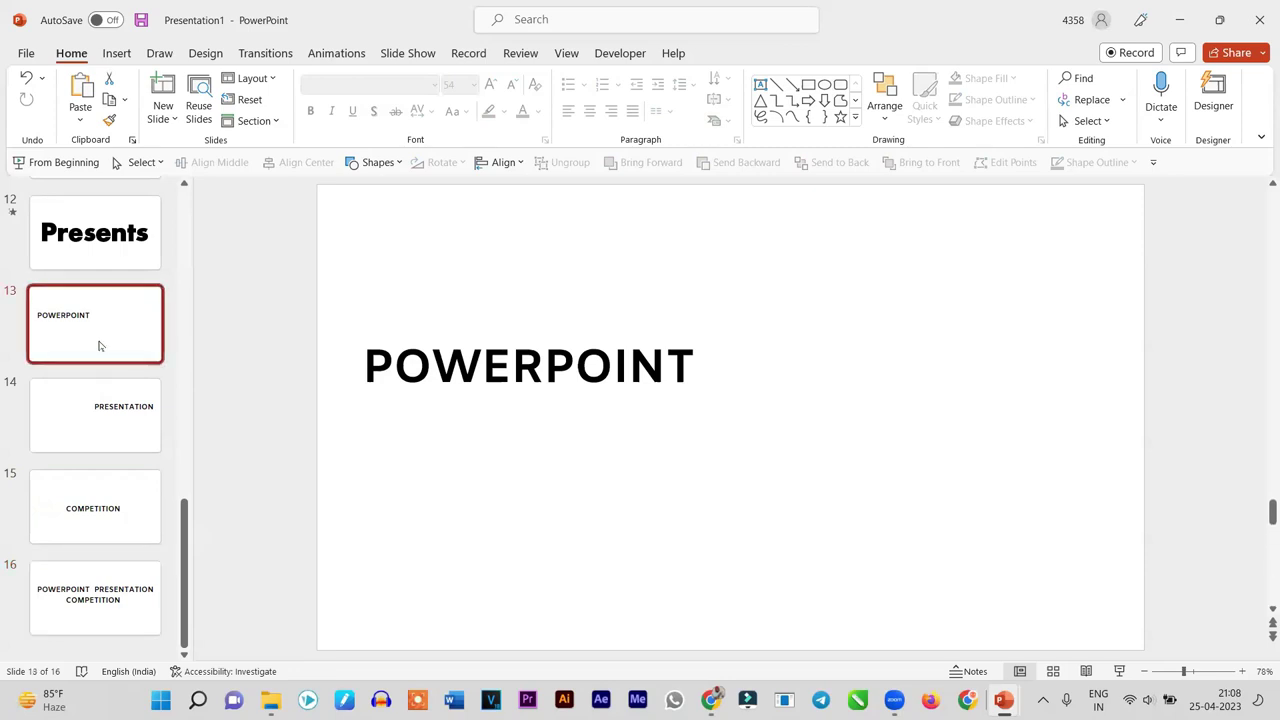
# - Draw a rectangle over POWERPOINT at text height and send it behind the text
pyautogui.click(116, 53)
pyautogui.click(316, 100)
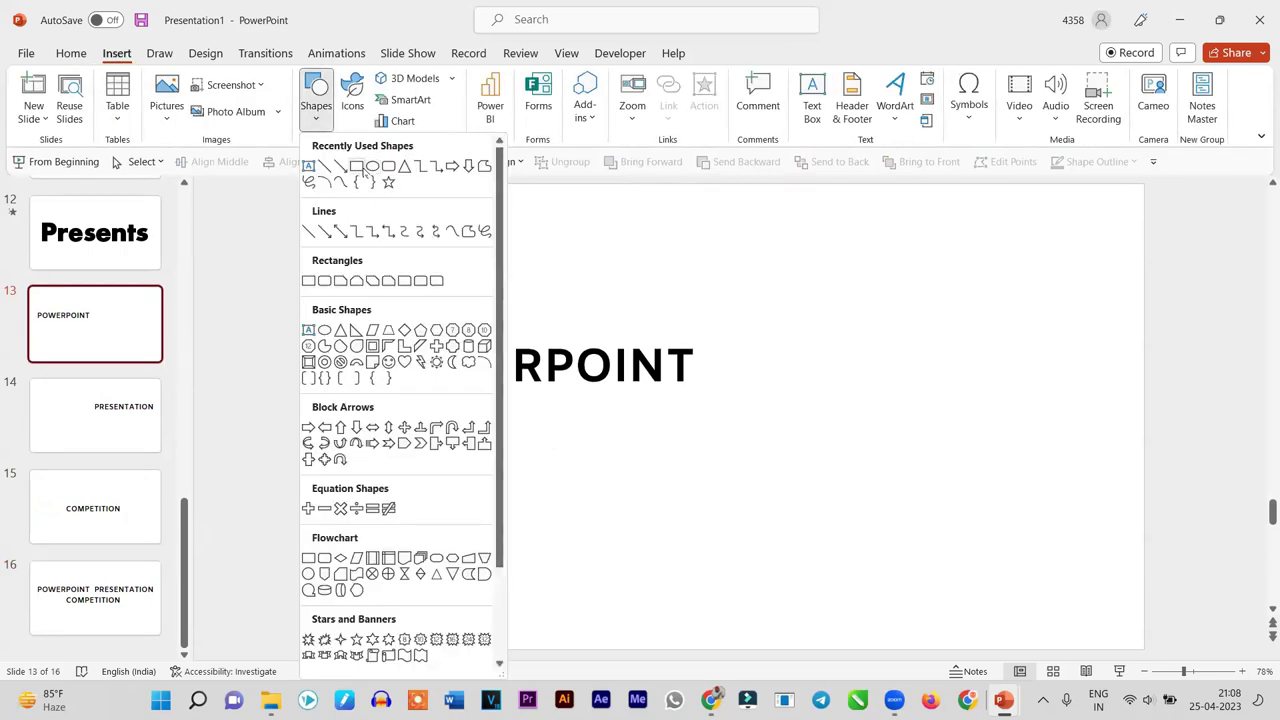
pyautogui.click(357, 166)
pyautogui.moveTo(344, 319); pyautogui.dragTo(699, 391)
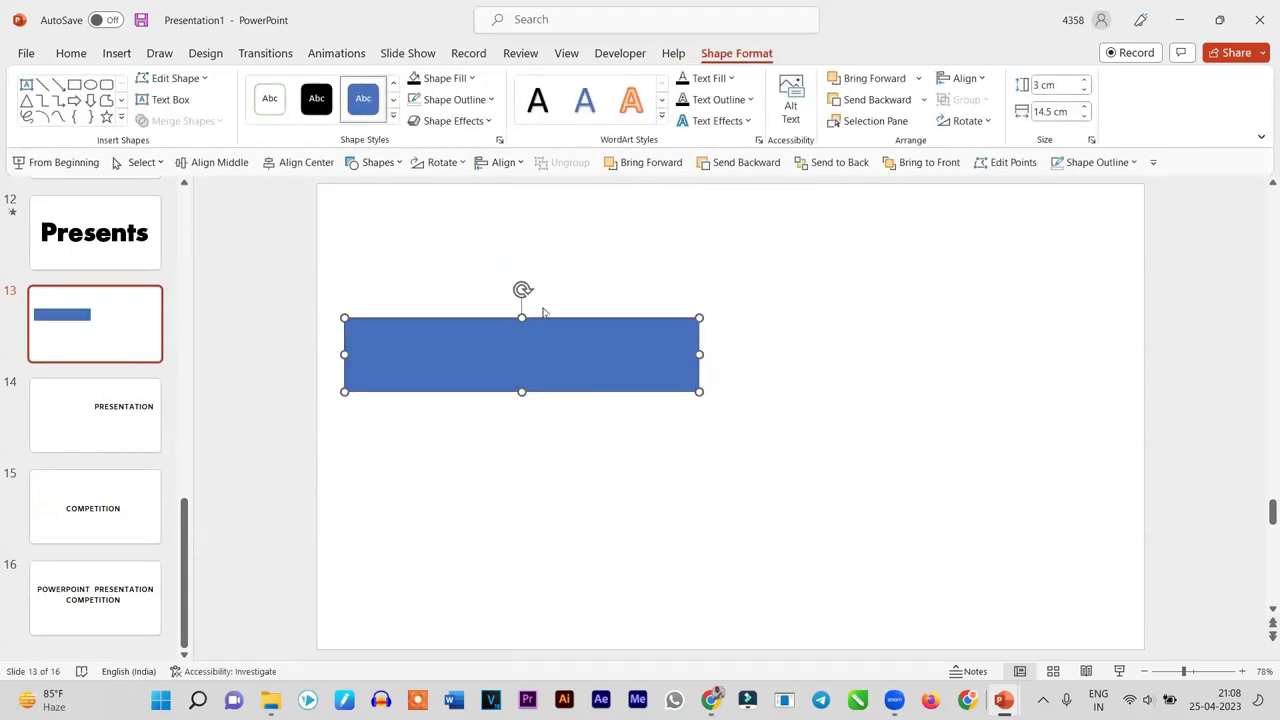
pyautogui.moveTo(522, 318); pyautogui.dragTo(480, 343)
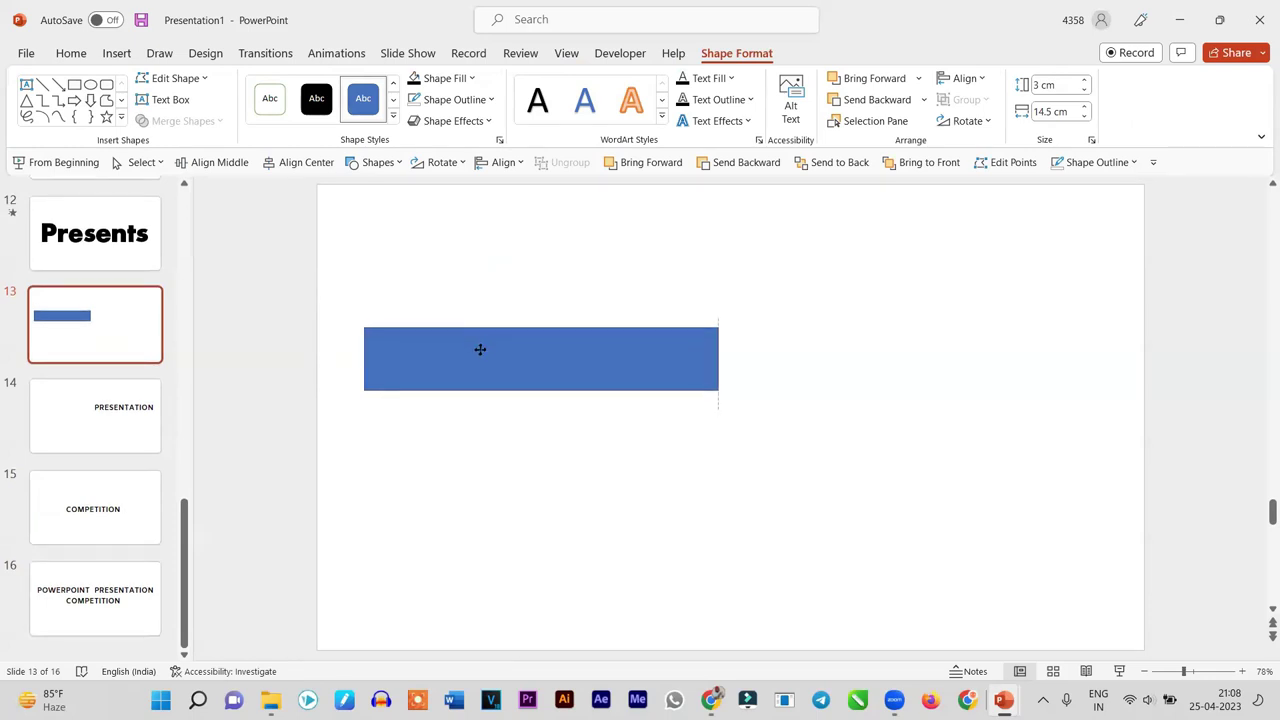
pyautogui.rightClick(449, 364)
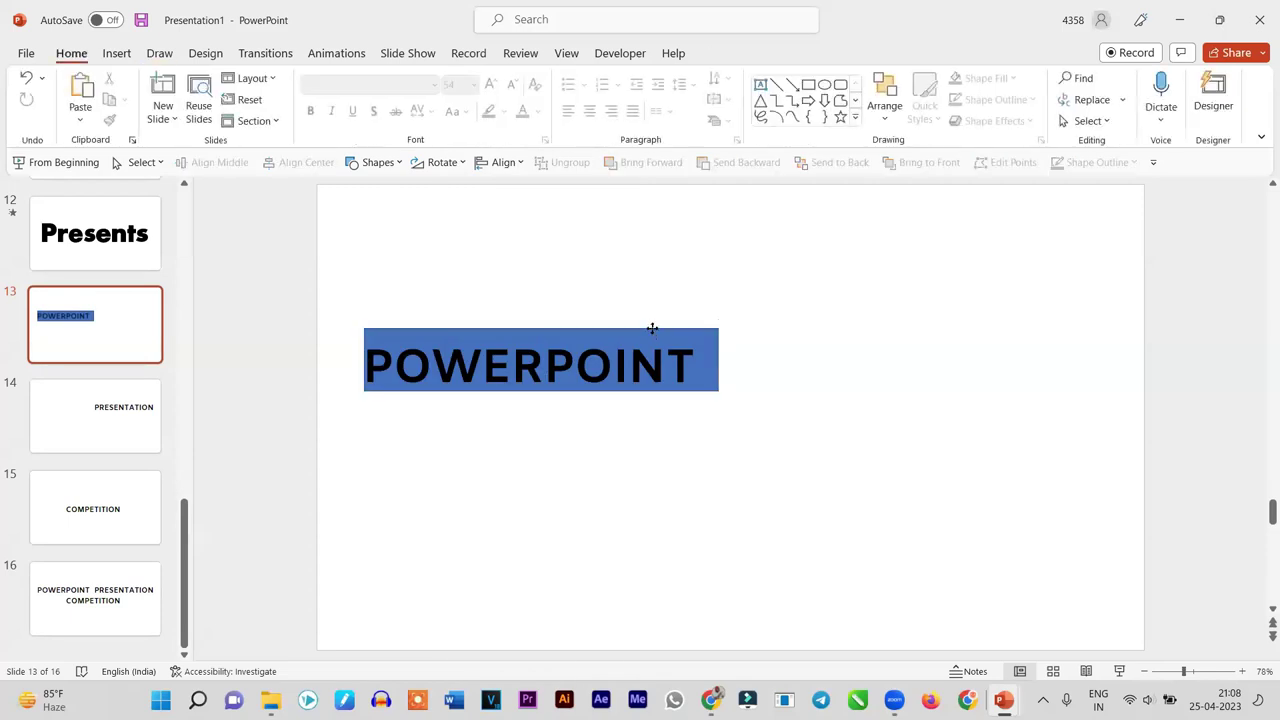
pyautogui.click(651, 331)
pyautogui.moveTo(652, 332); pyautogui.dragTo(640, 331)
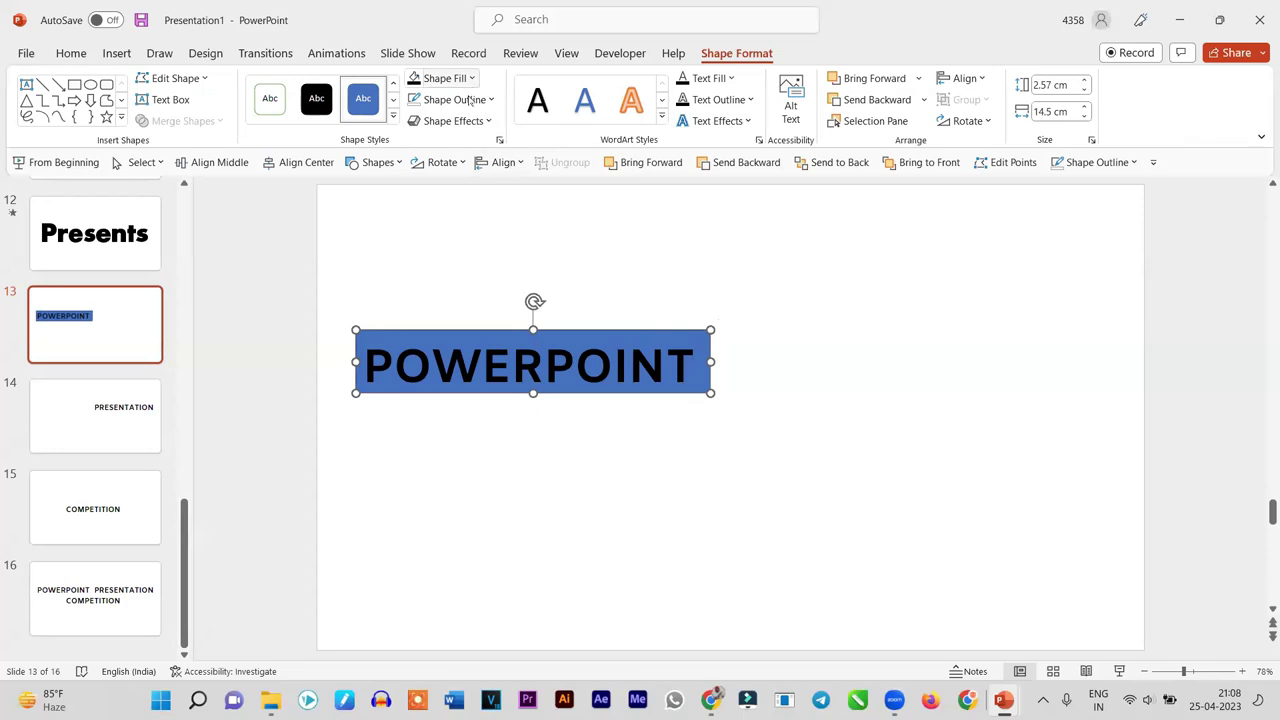
# - Give the rectangle no outline and a black fill
pyautogui.click(452, 99)
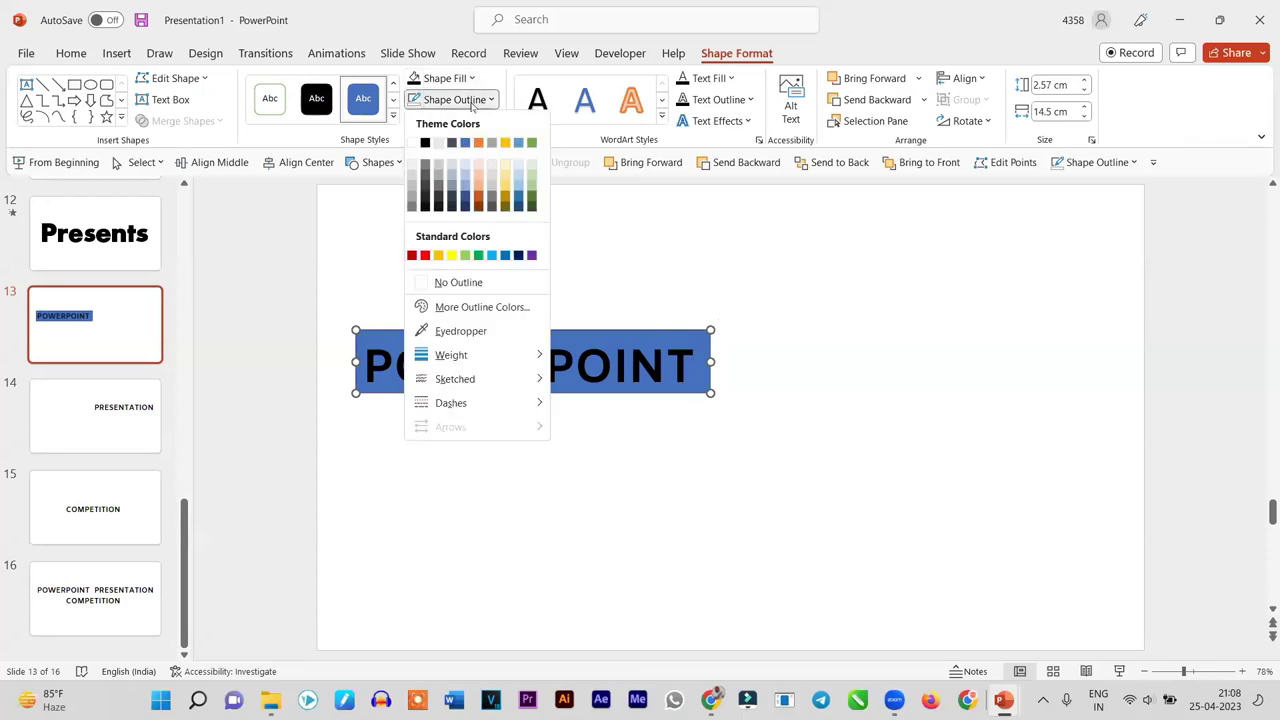
pyautogui.click(448, 283)
pyautogui.click(525, 262)
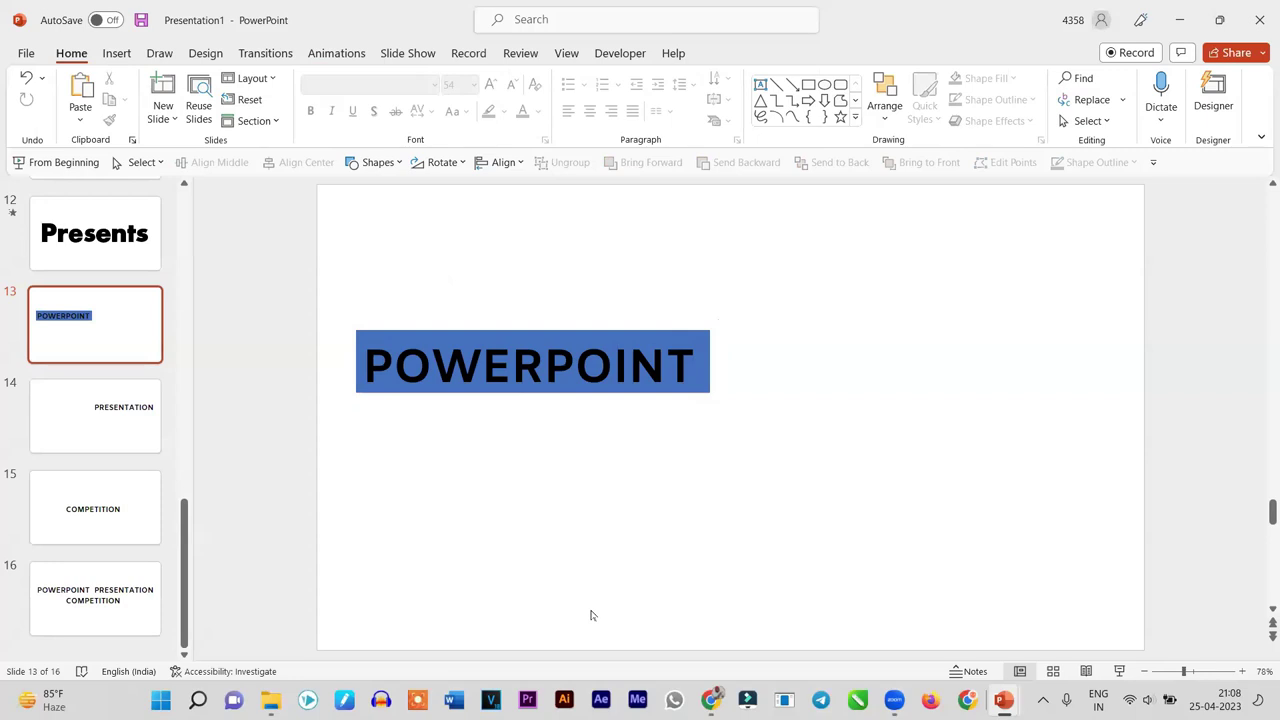
pyautogui.click(393, 385)
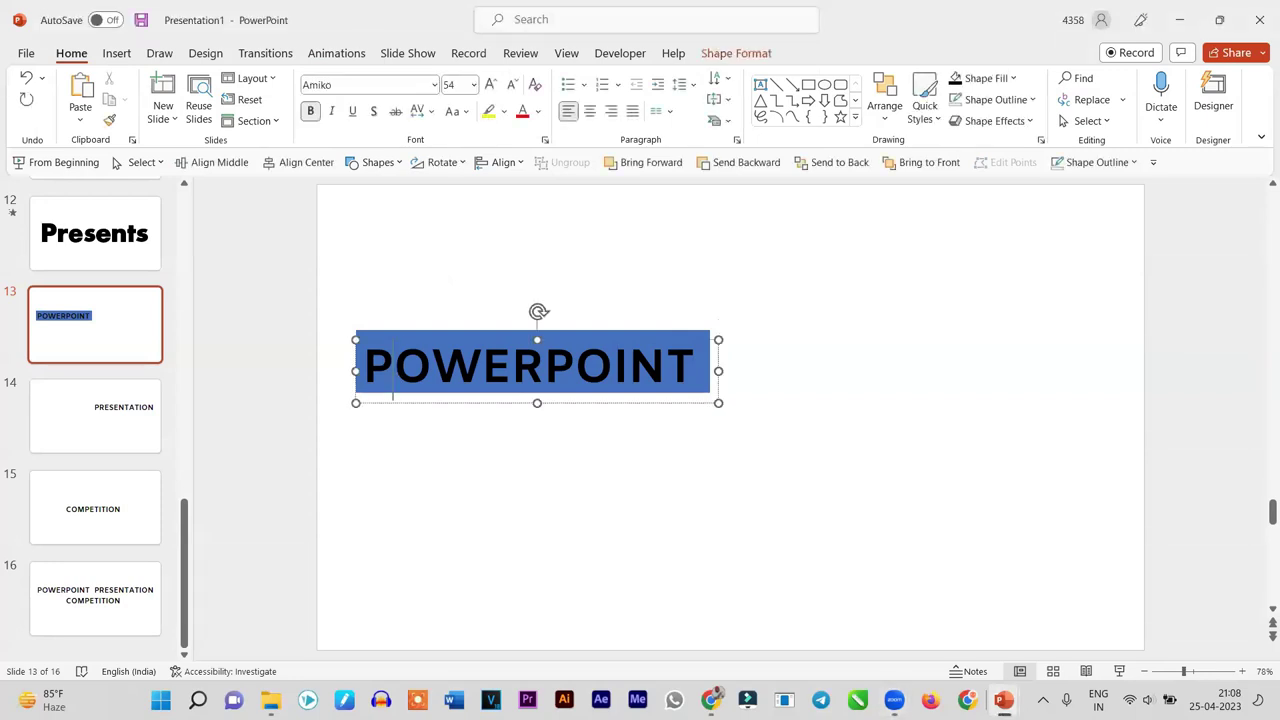
pyautogui.keyDown('shift'); pyautogui.click(401, 336); pyautogui.keyUp('shift')
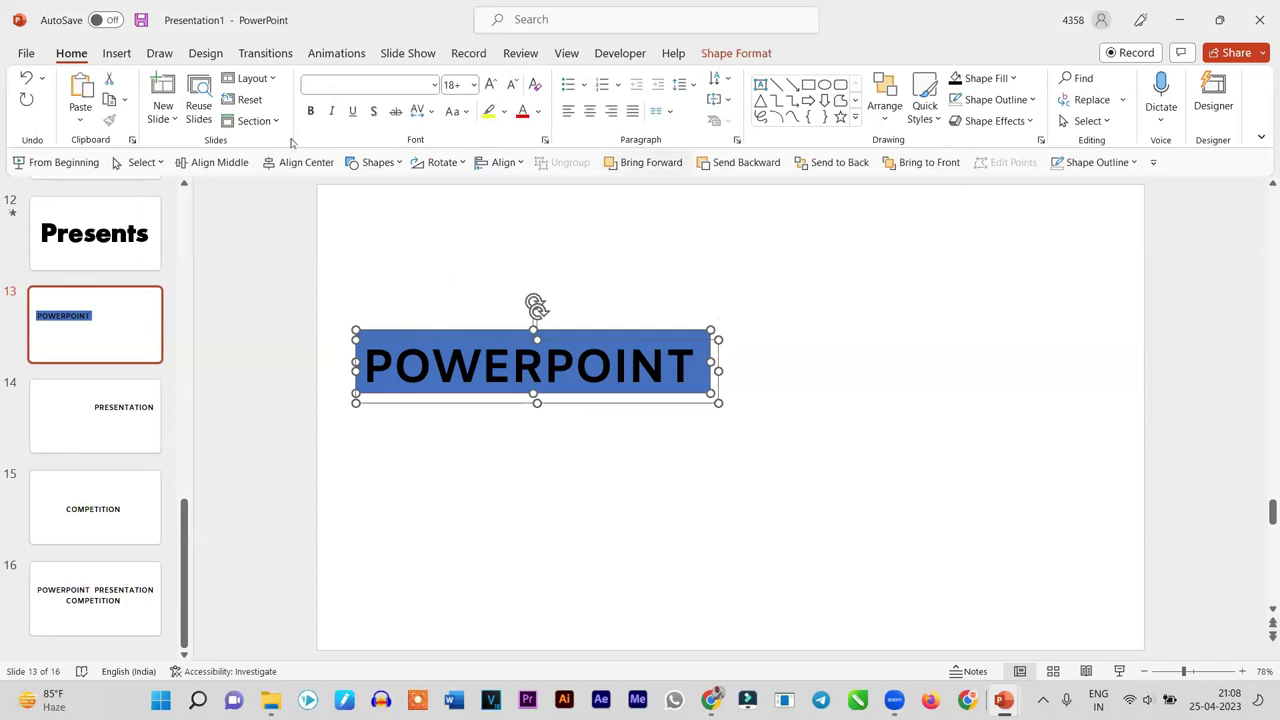
pyautogui.click(694, 219)
pyautogui.click(601, 333)
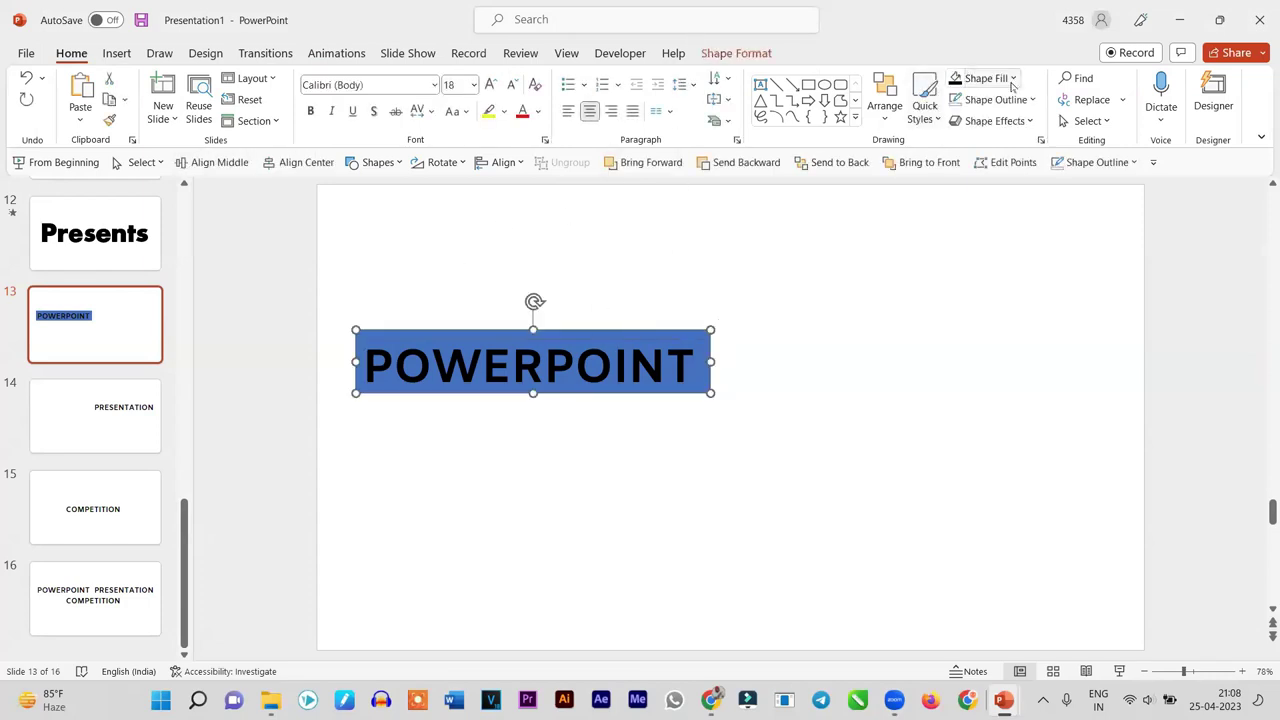
pyautogui.click(956, 78)
pyautogui.click(909, 229)
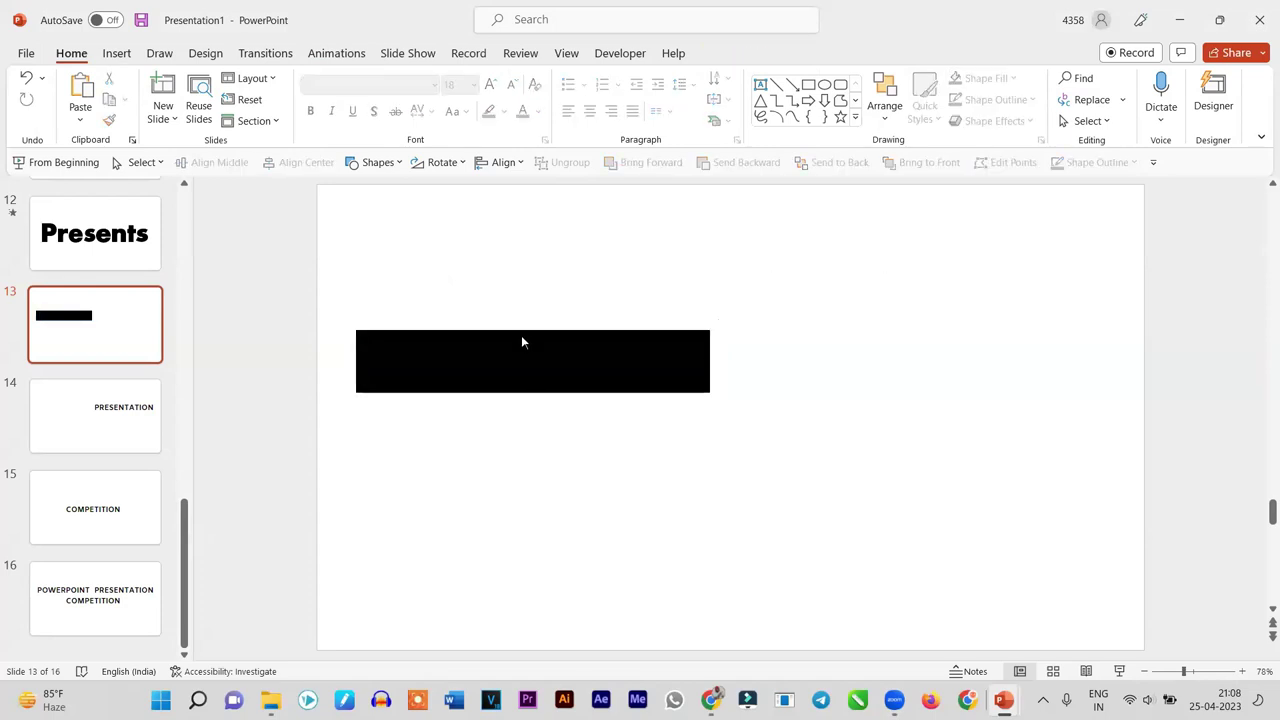
# - Fragment the POWERPOINT text out of the black rectangle with Merge Shapes
pyautogui.hotkey('ctrl', 'a')
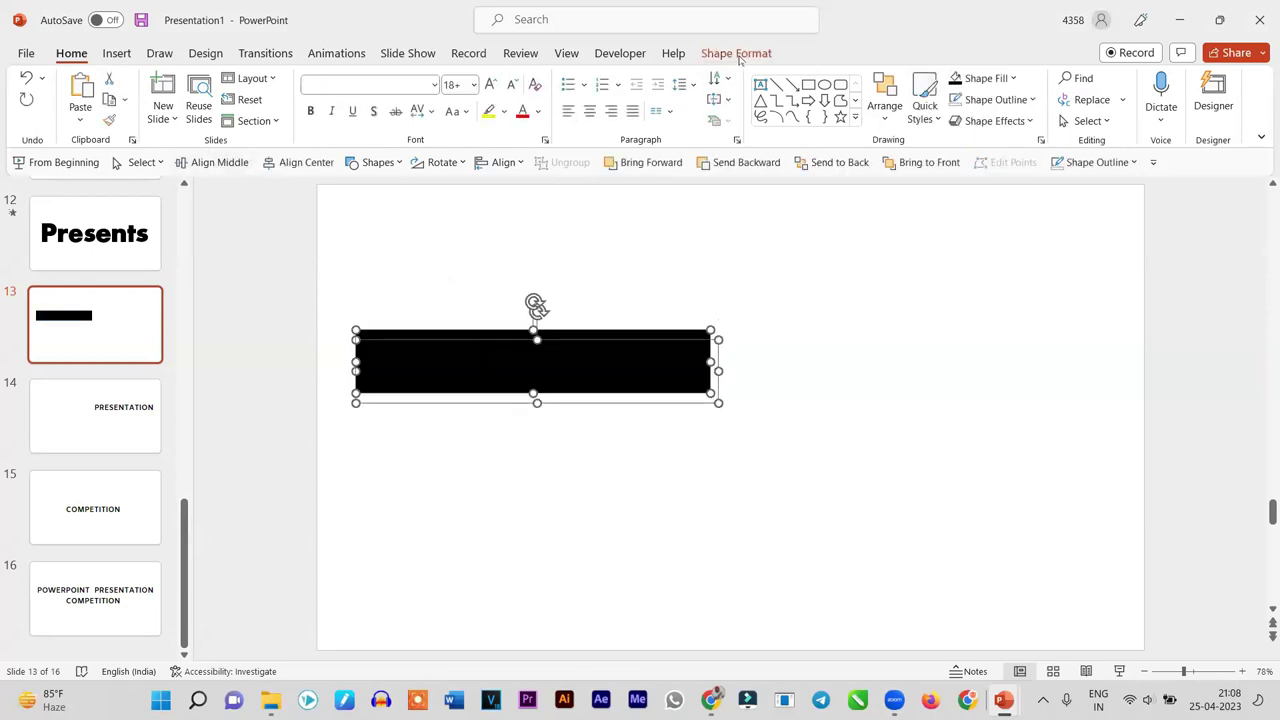
pyautogui.click(737, 54)
pyautogui.click(172, 121)
pyautogui.click(188, 197)
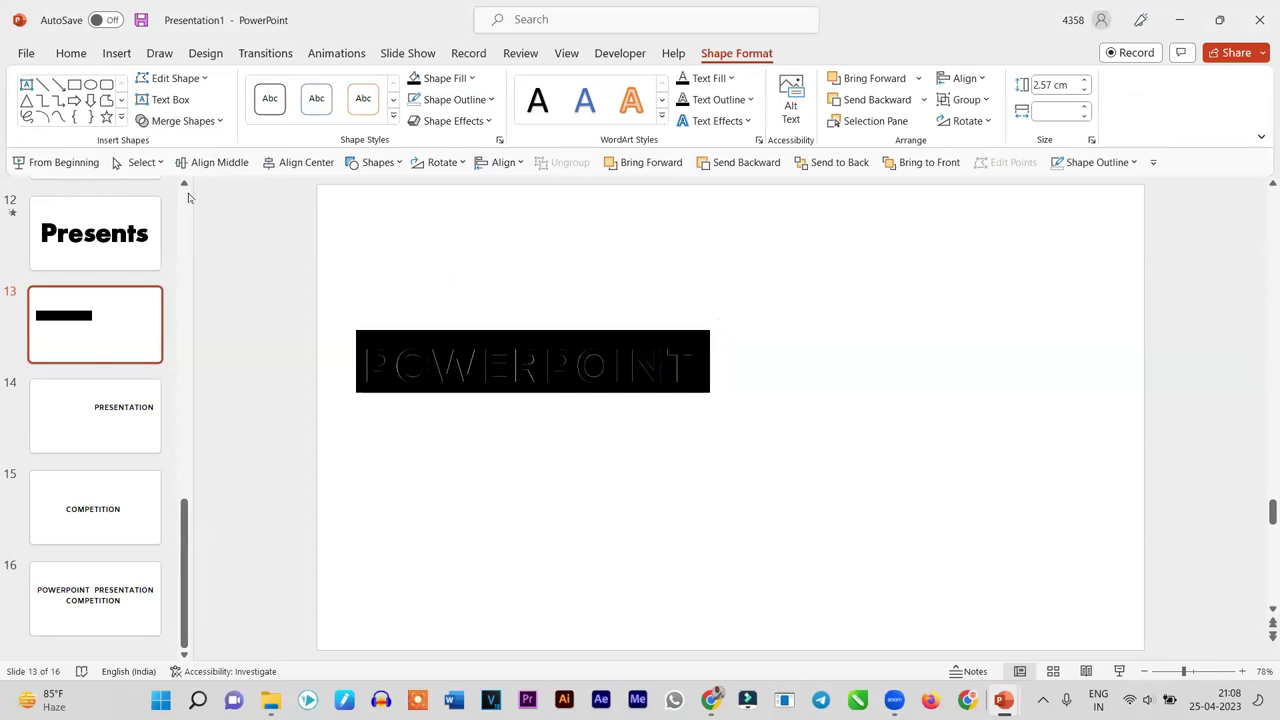
pyautogui.click(408, 251)
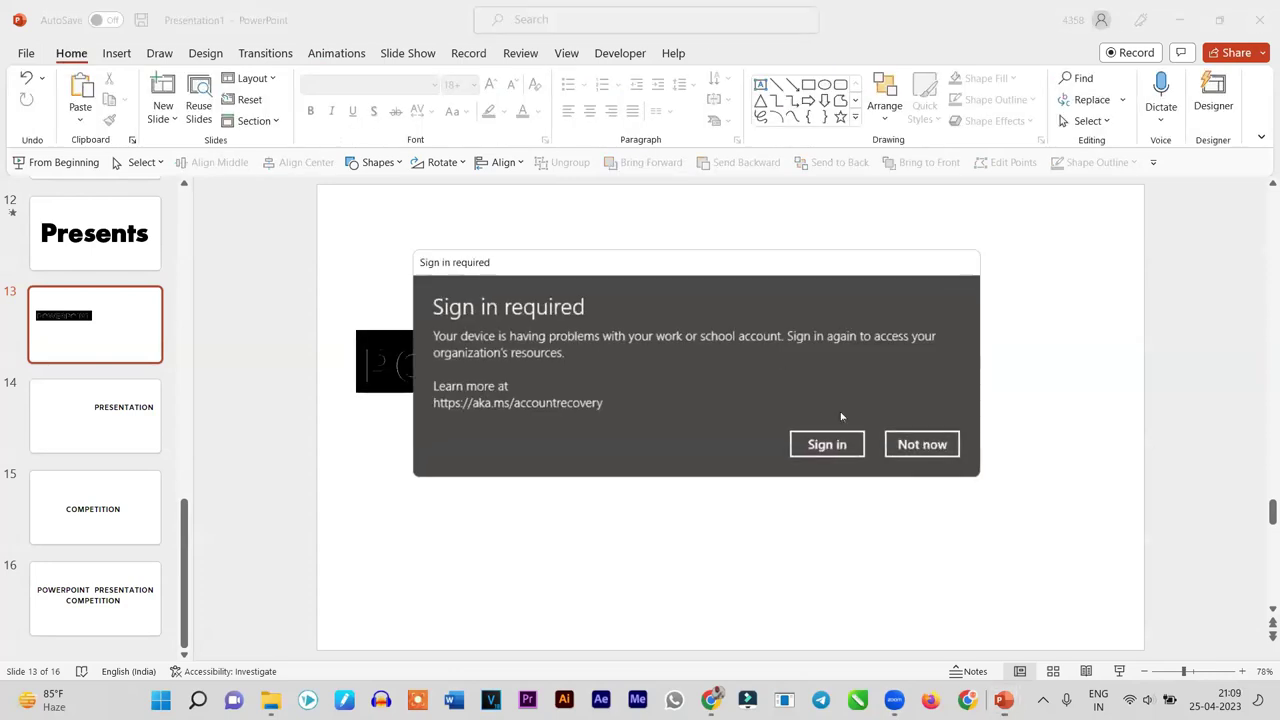
pyautogui.press('Escape')
# - Delete the leftover rectangle piece and the O-centre fragment, then move to slide 14
pyautogui.click(614, 343)
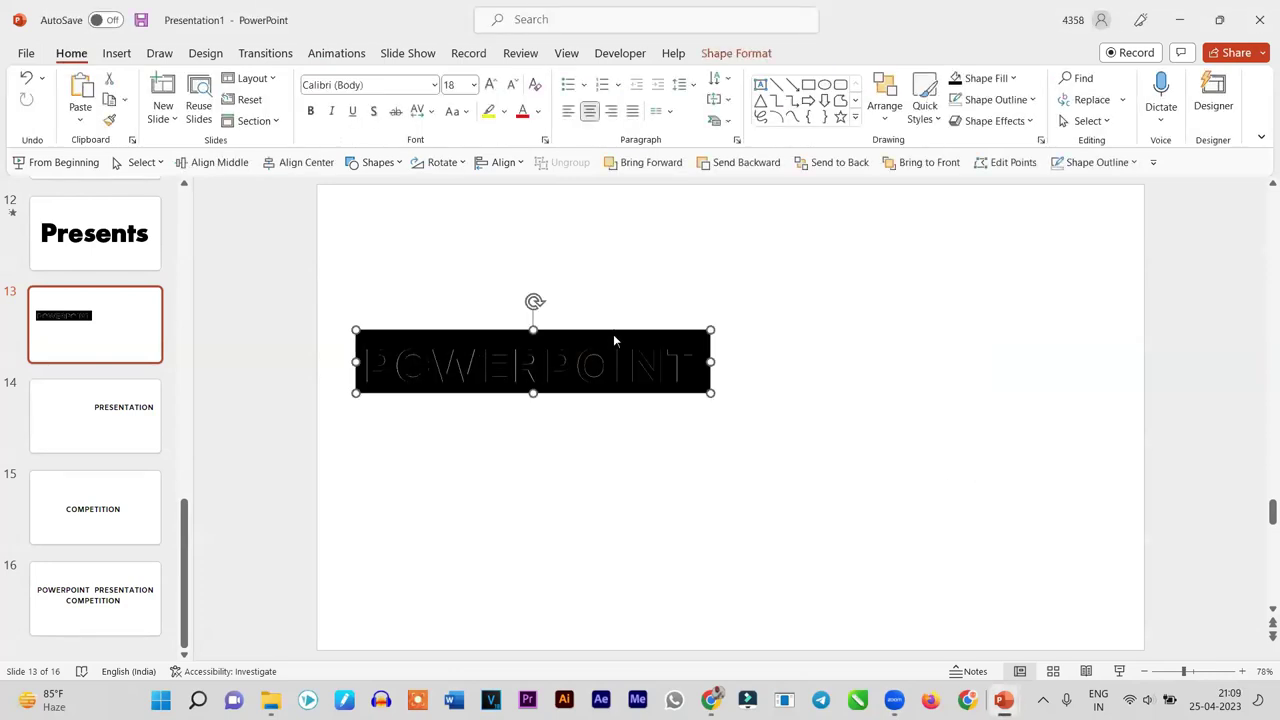
pyautogui.press('Delete')
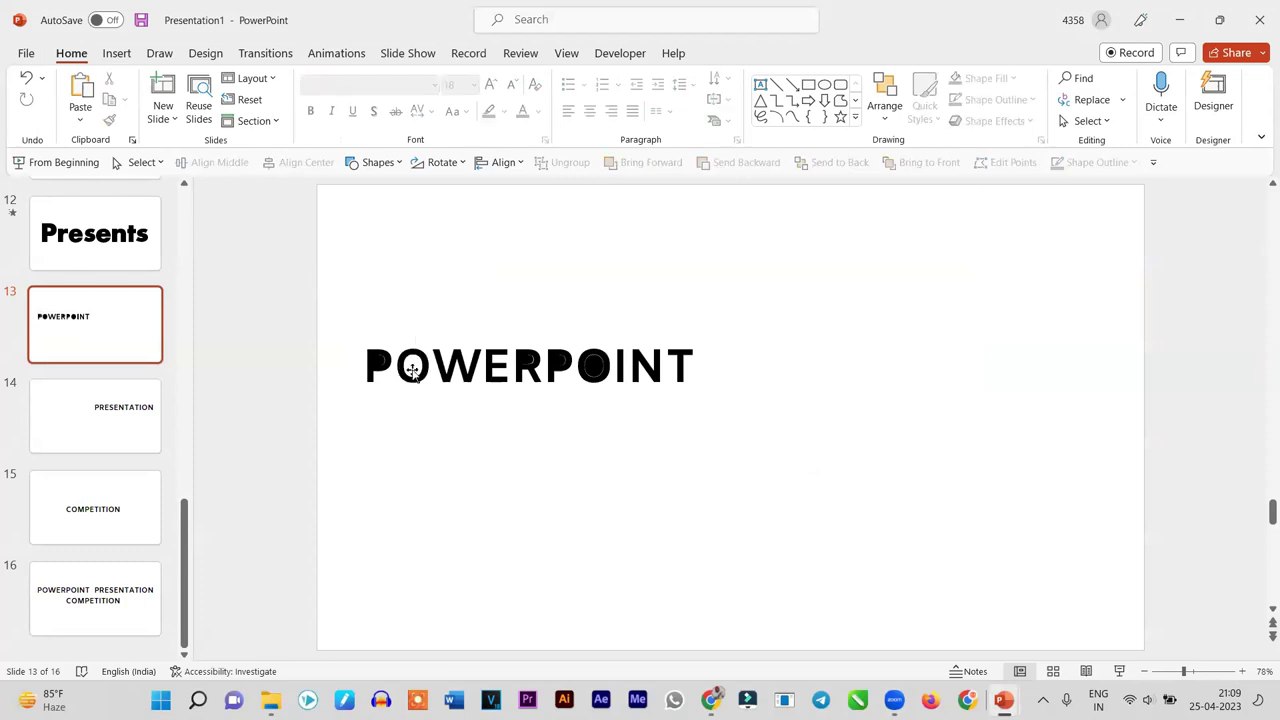
pyautogui.click(376, 368)
pyautogui.press('Escape')
pyautogui.click(595, 368)
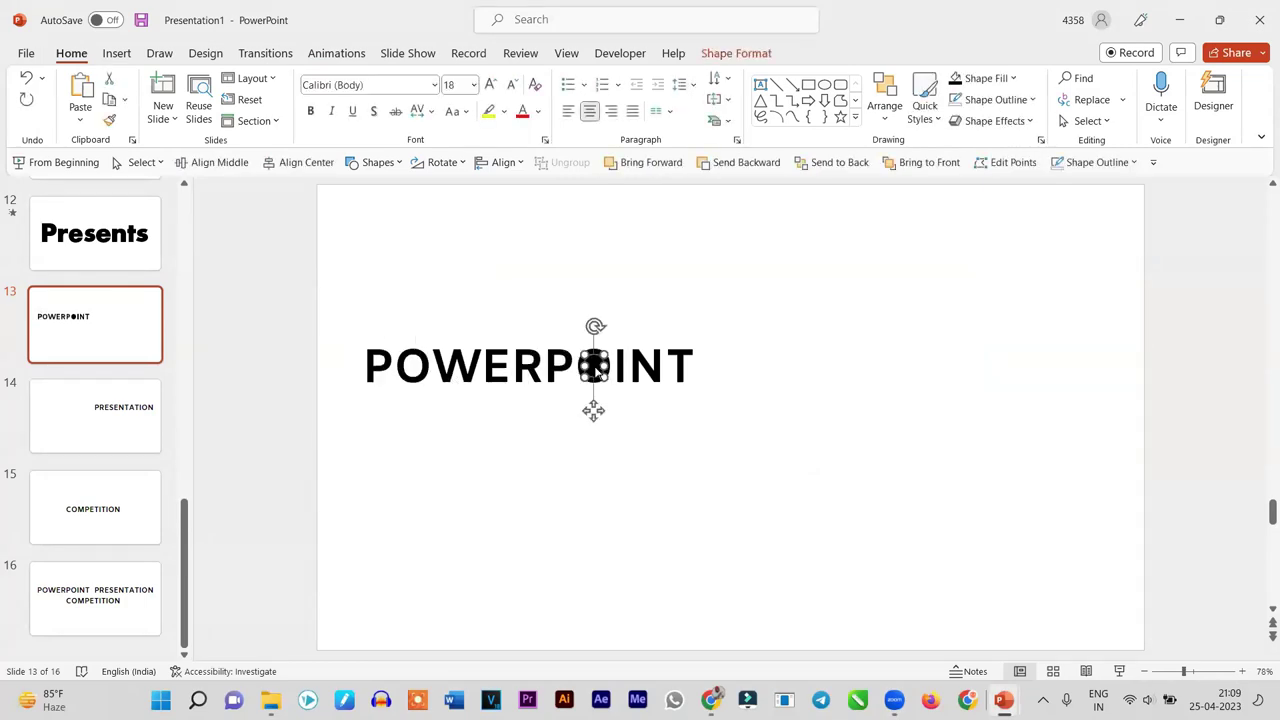
pyautogui.click(661, 438)
pyautogui.click(595, 370)
pyautogui.press('Delete')
pyautogui.click(130, 418)
pyautogui.moveTo(696, 328); pyautogui.dragTo(1110, 403)
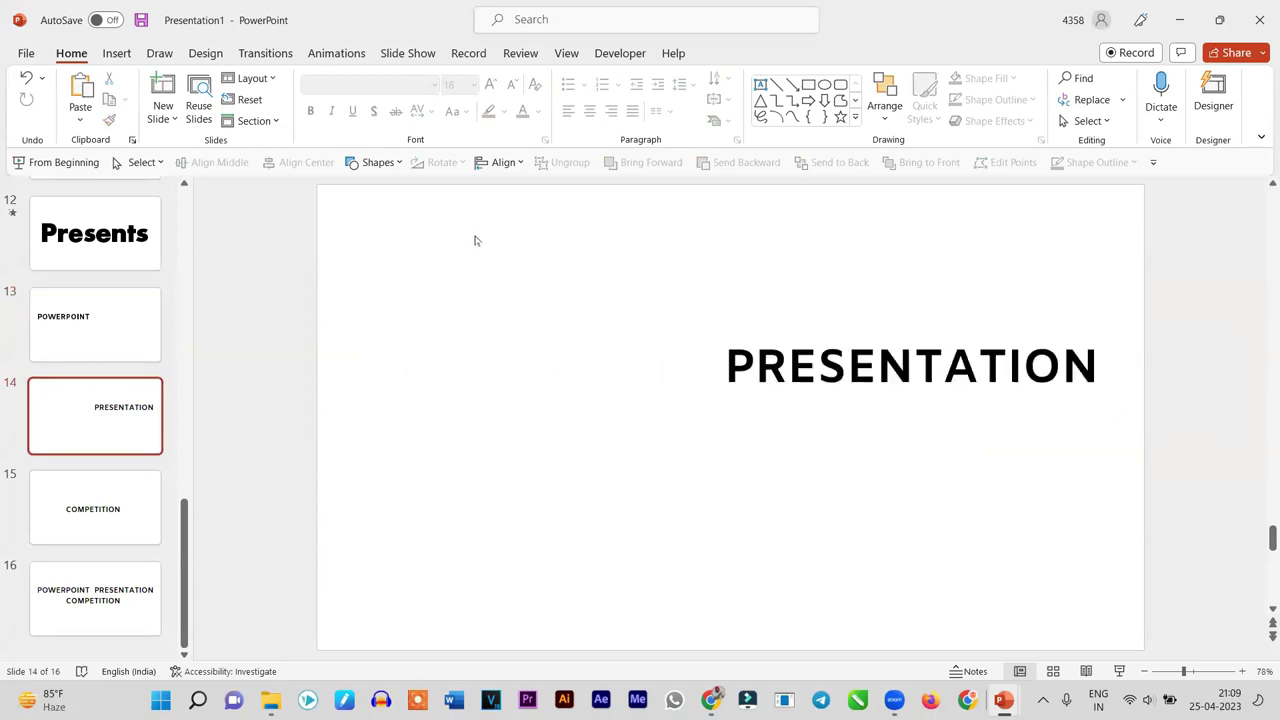
# - Draw a rectangle covering the PRESENTATION text on slide 14
pyautogui.click(113, 55)
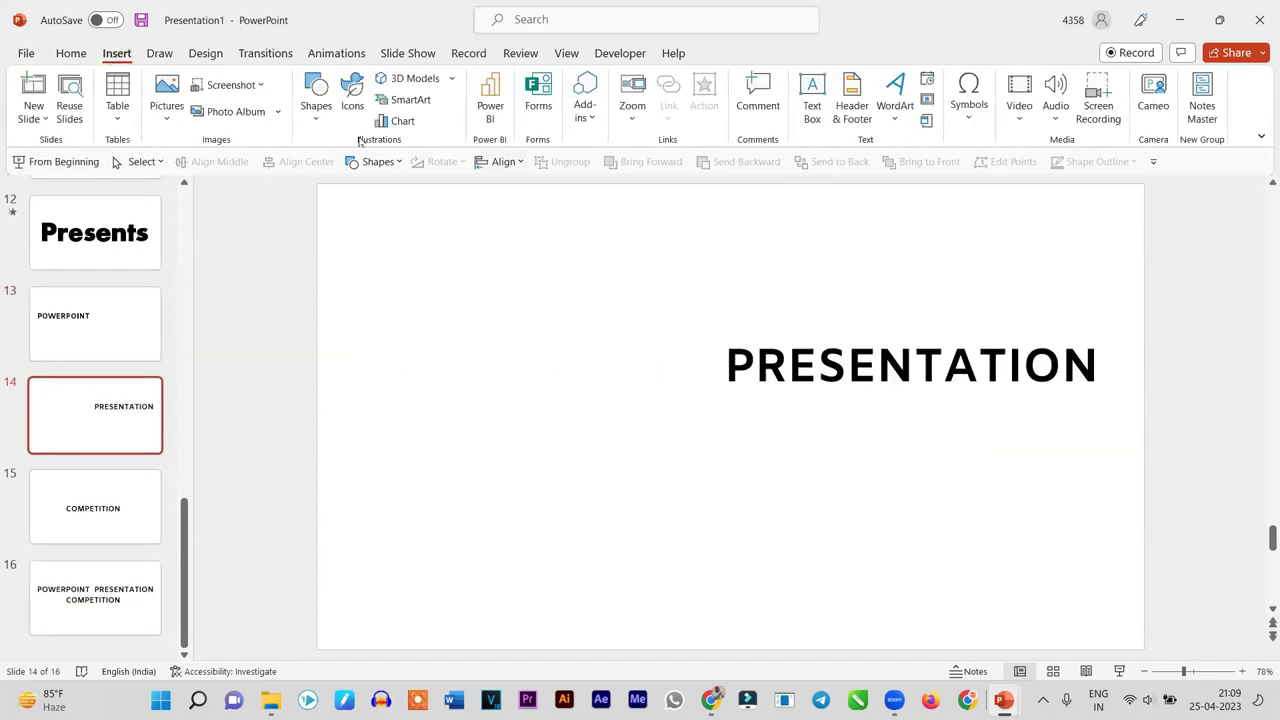
pyautogui.click(316, 100)
pyautogui.click(357, 165)
pyautogui.moveTo(718, 330)
pyautogui.mouseDown()
pyautogui.moveTo(991, 406)
pyautogui.moveTo(1108, 393)
pyautogui.mouseUp()
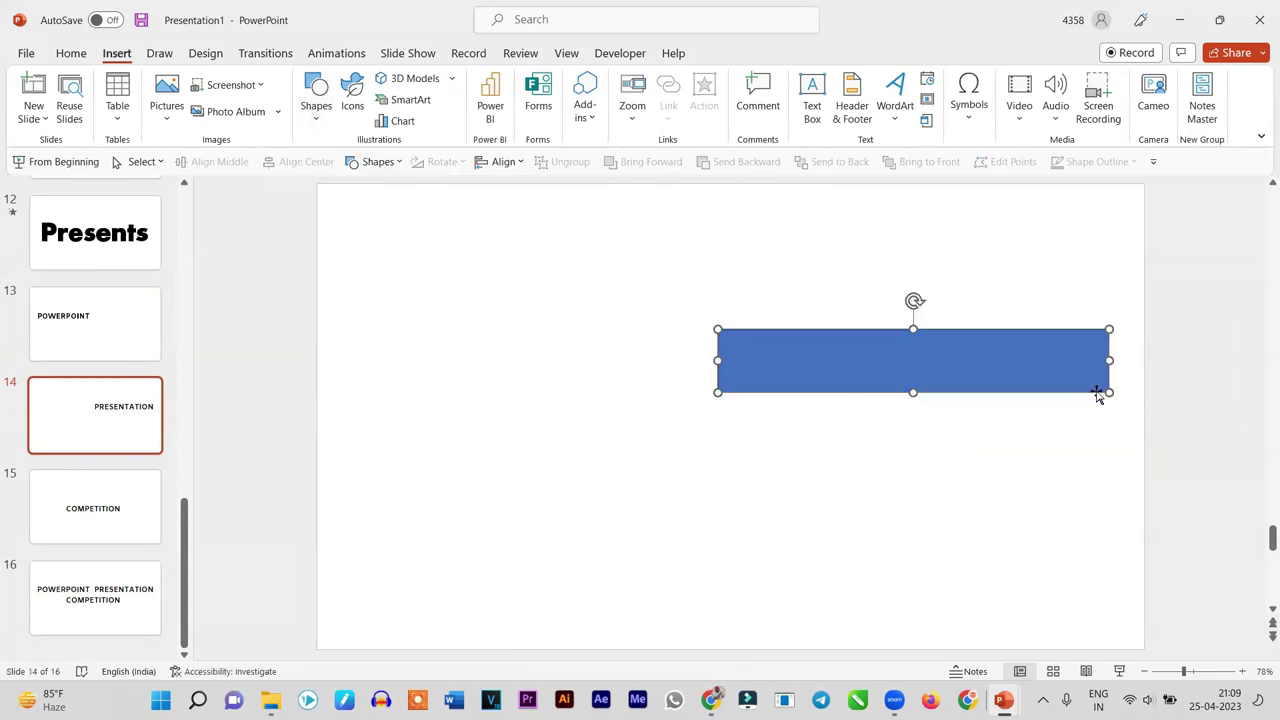
# - Send the rectangle behind the text, make it solid black with no outline
pyautogui.rightClick(801, 372)
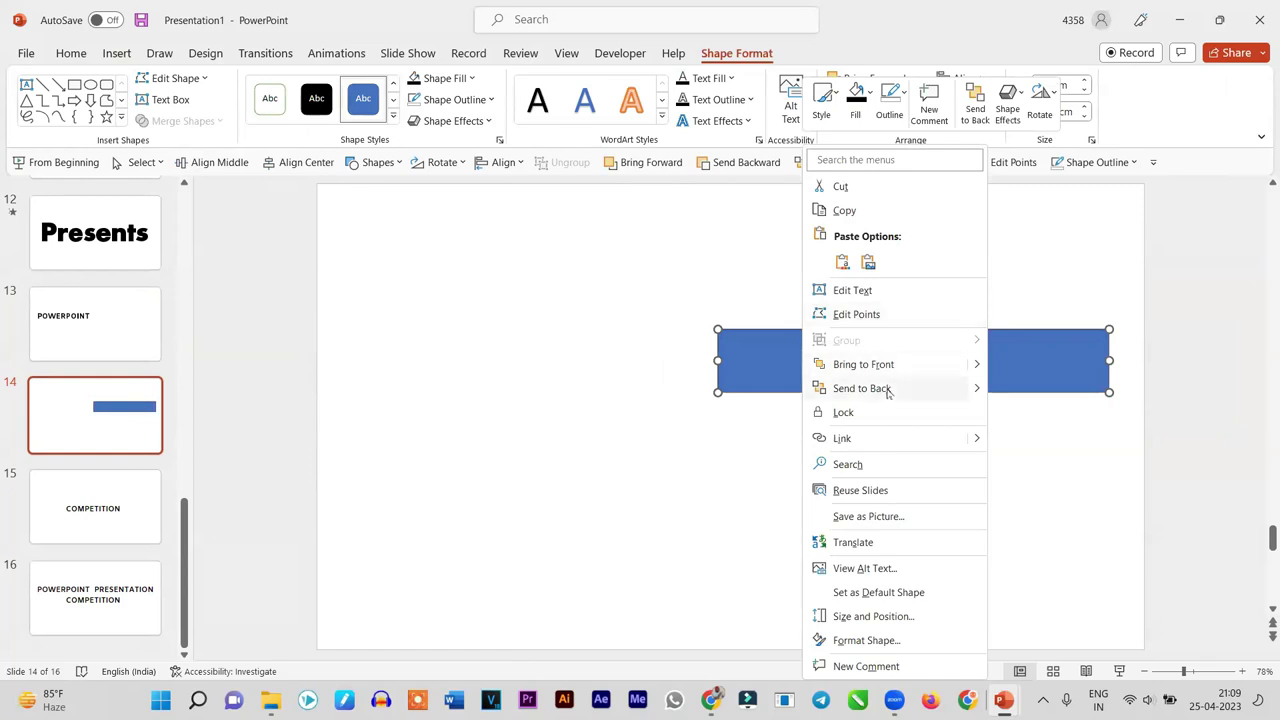
pyautogui.click(862, 388)
pyautogui.click(316, 98)
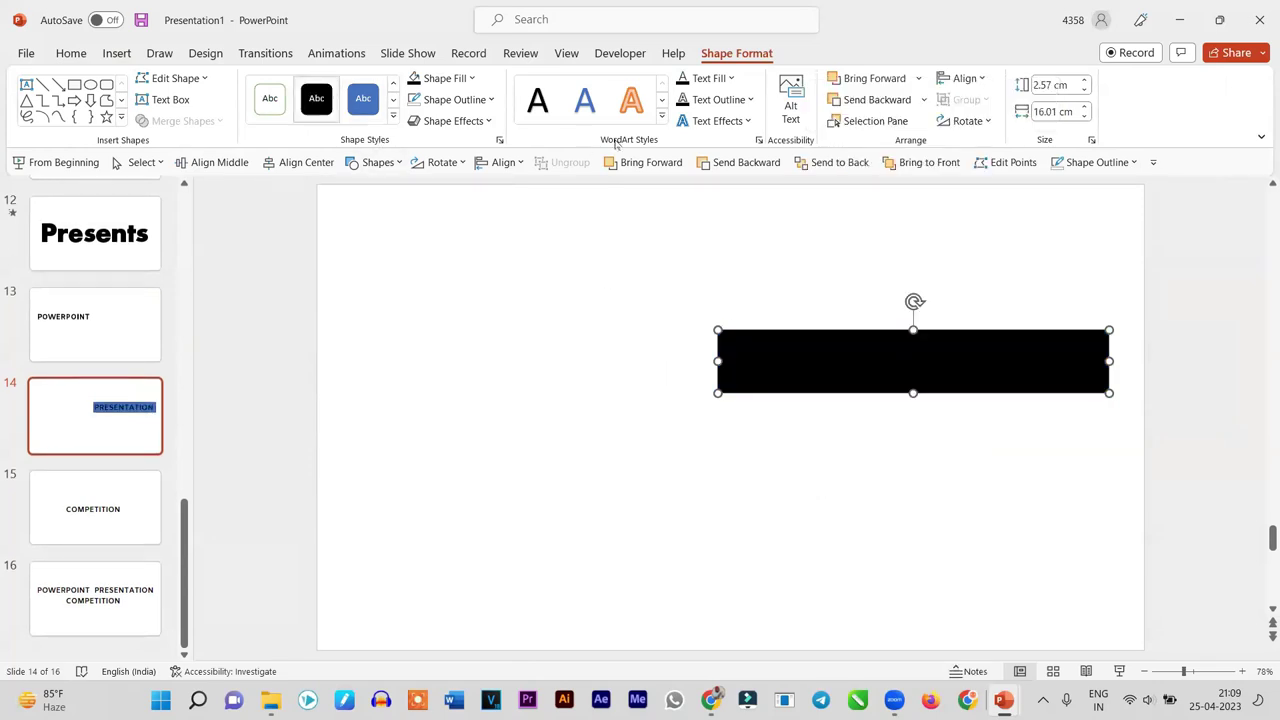
pyautogui.click(481, 101)
pyautogui.click(457, 283)
pyautogui.click(546, 334)
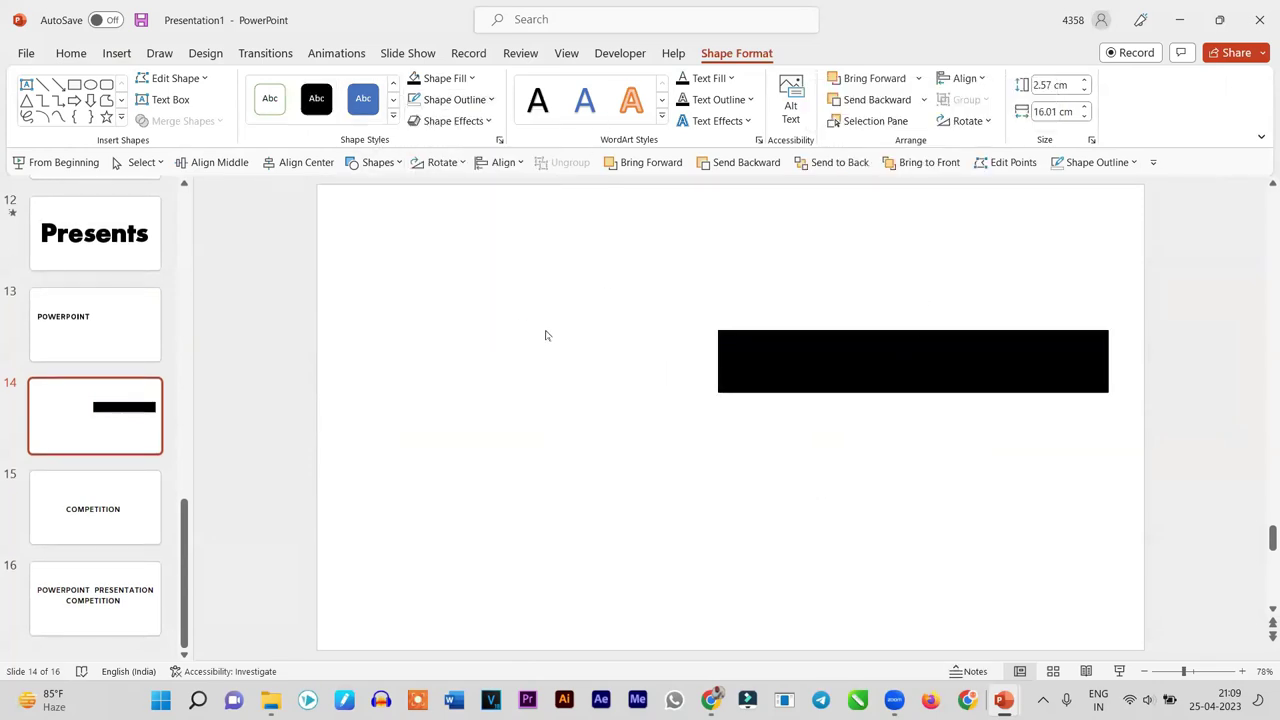
pyautogui.click(760, 345)
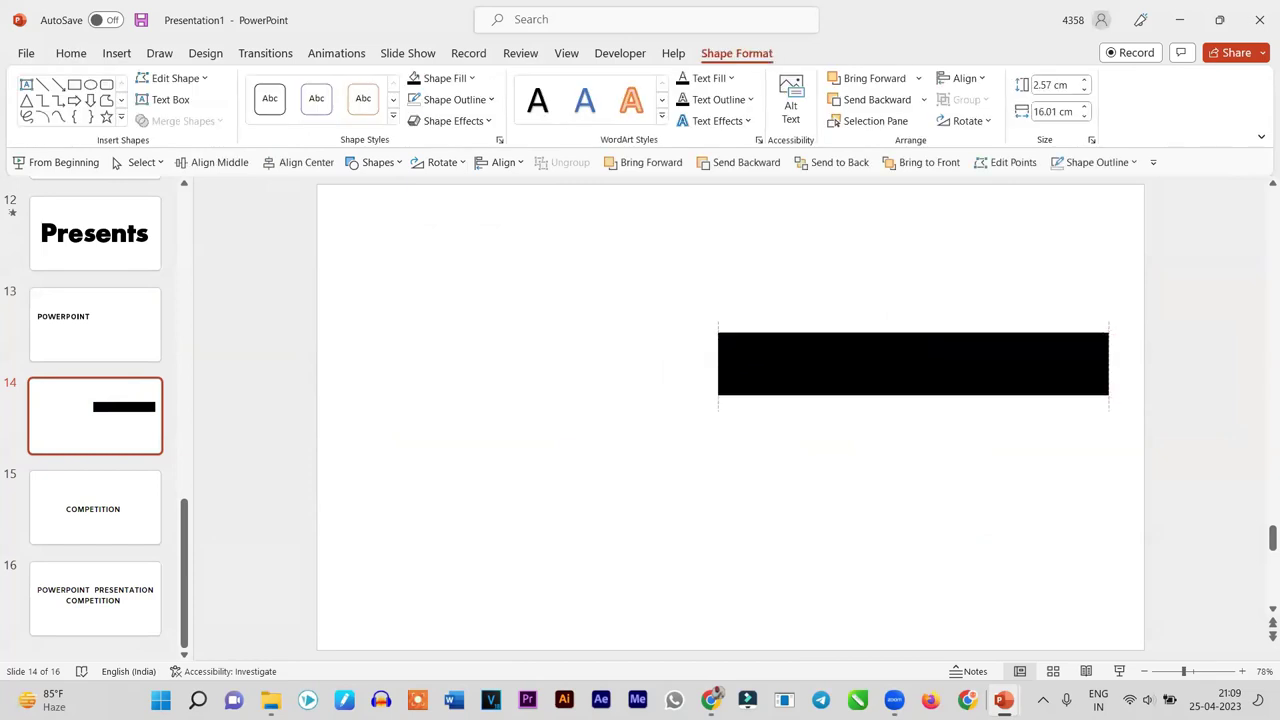
pyautogui.moveTo(760, 344); pyautogui.dragTo(758, 338)
# - Select the rectangle with the PRESENTATION text and apply Merge Shapes > Fragment
pyautogui.hotkey('ctrl', 'a')
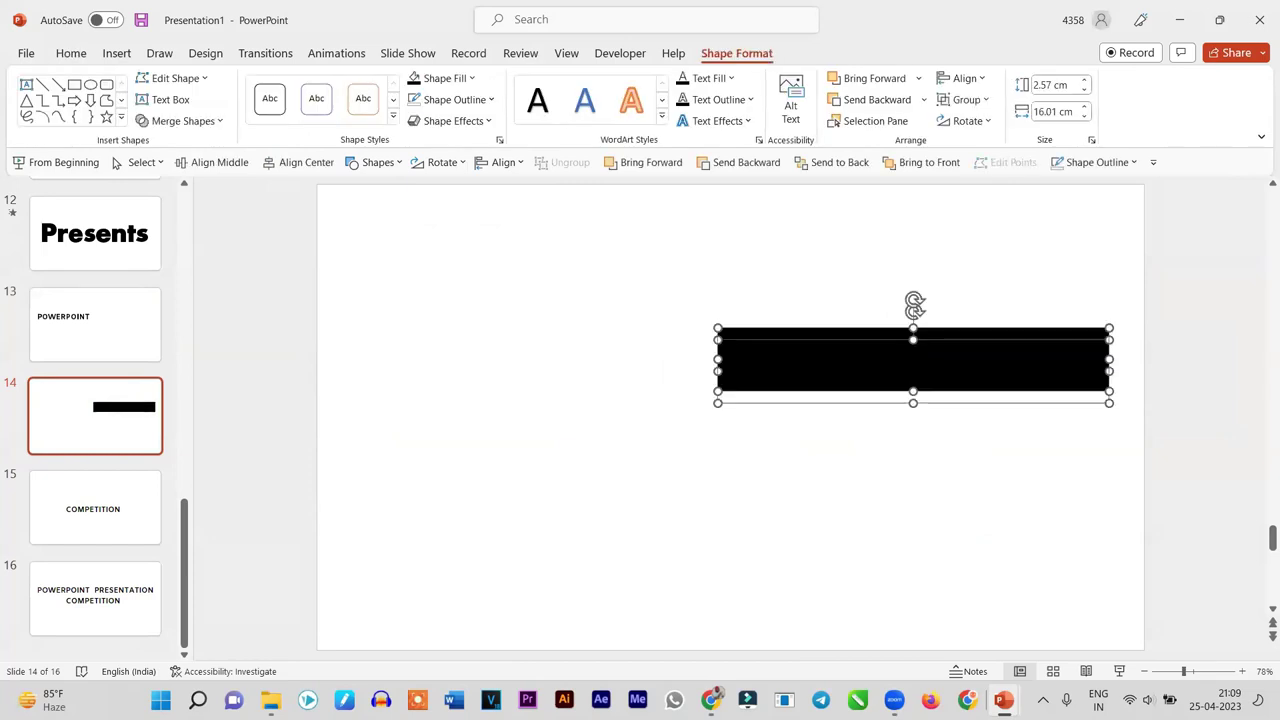
pyautogui.click(758, 341)
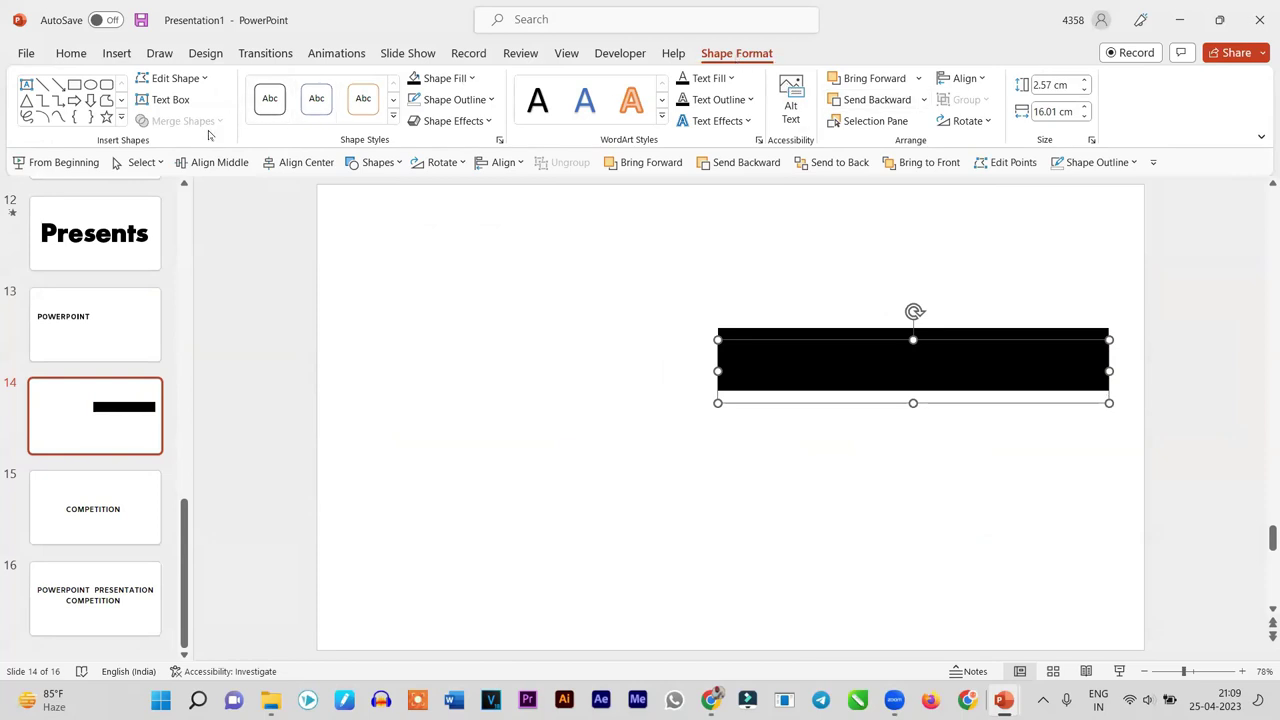
pyautogui.click(566, 360)
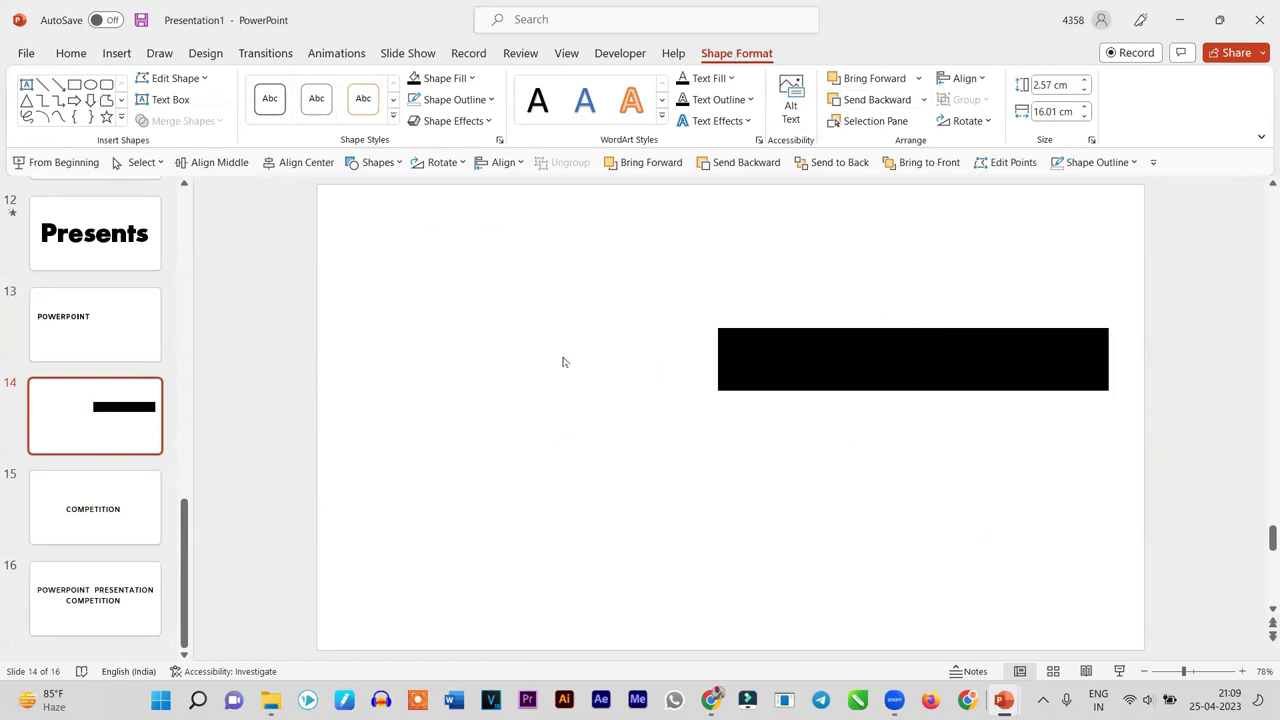
pyautogui.click(797, 329)
pyautogui.click(185, 120)
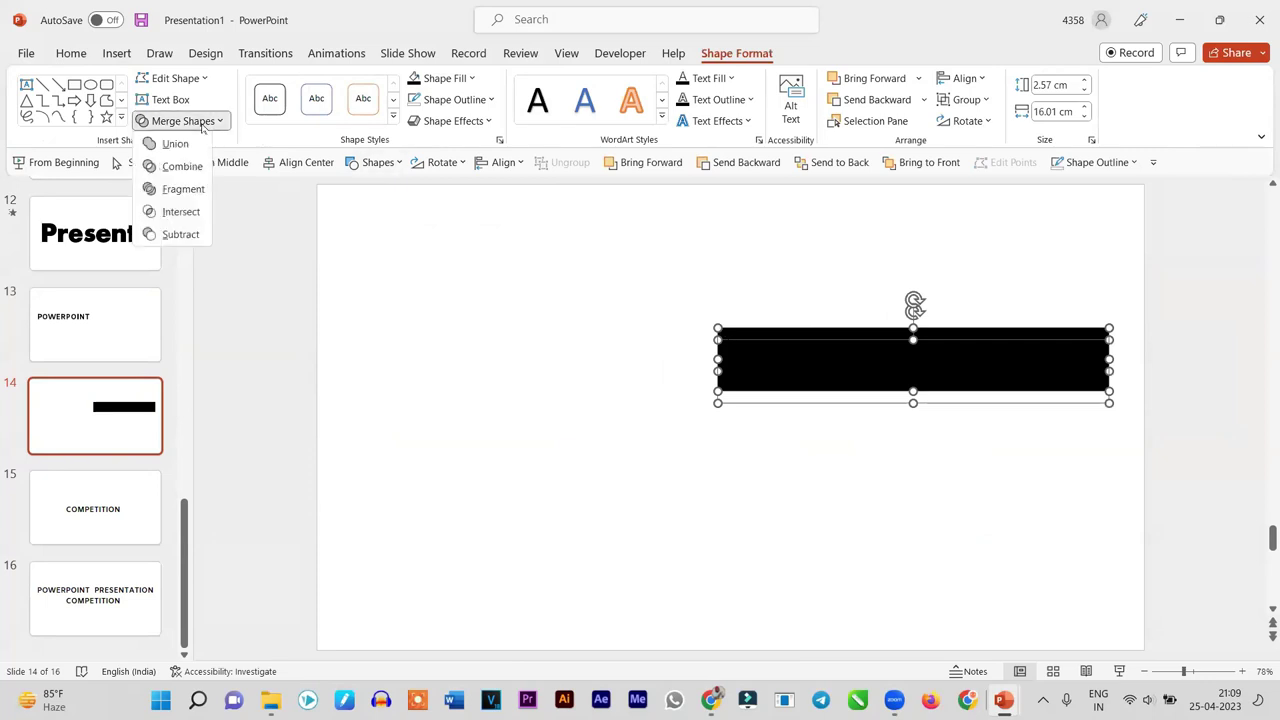
pyautogui.click(180, 189)
# - Delete the black background piece, the O's filled centre and the stray piece in the A
pyautogui.click(462, 321)
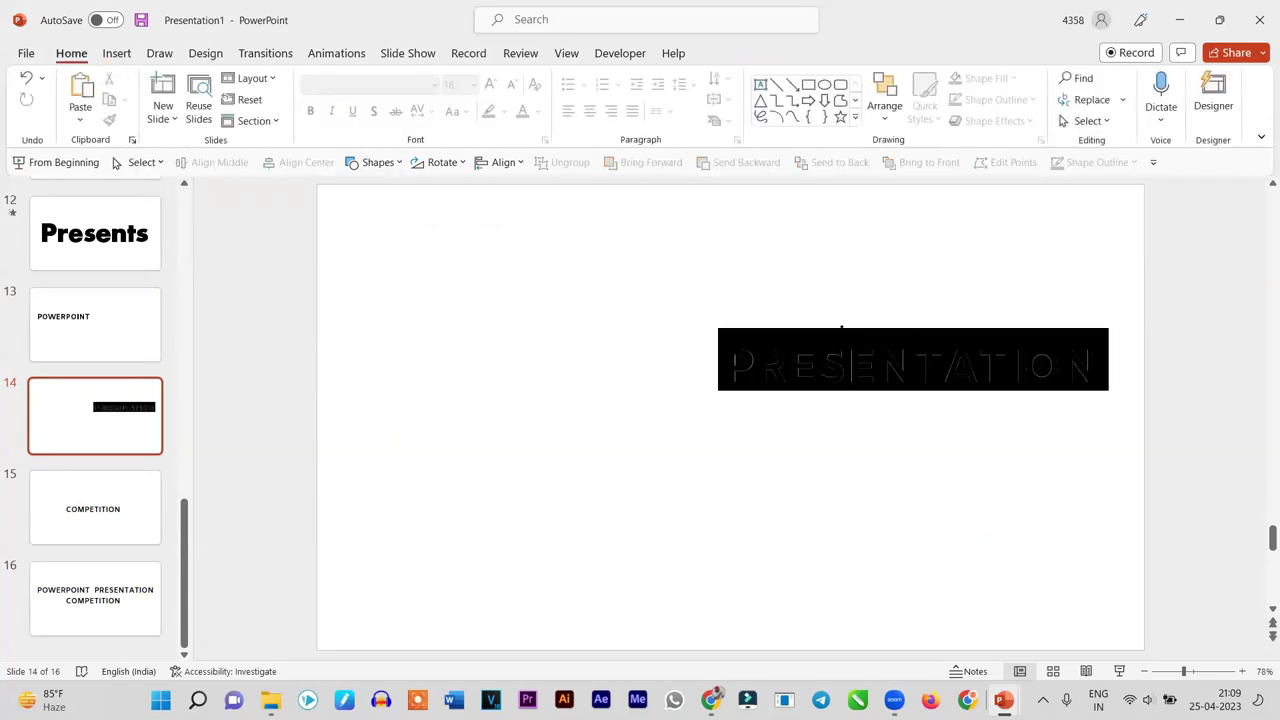
pyautogui.click(841, 330)
pyautogui.press('Delete')
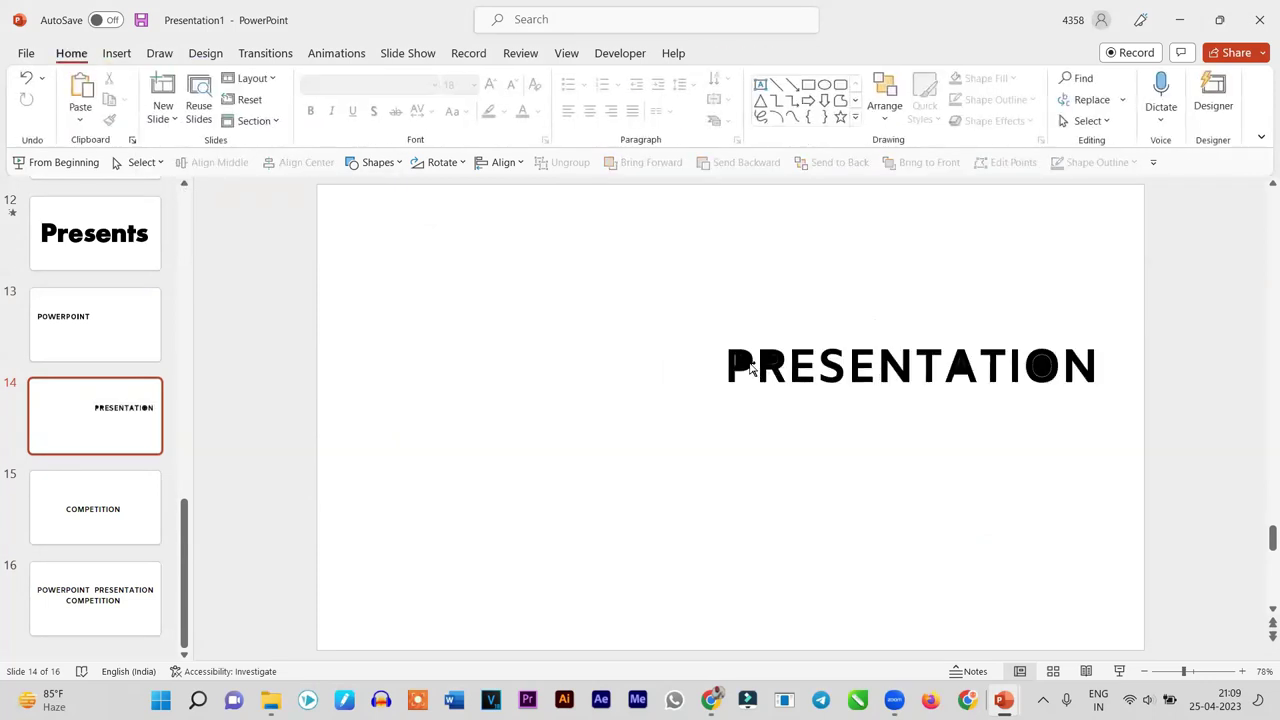
pyautogui.click(736, 365)
pyautogui.click(766, 360)
pyautogui.click(771, 385)
pyautogui.click(898, 380)
pyautogui.click(1042, 366)
pyautogui.press('Delete')
pyautogui.click(965, 362)
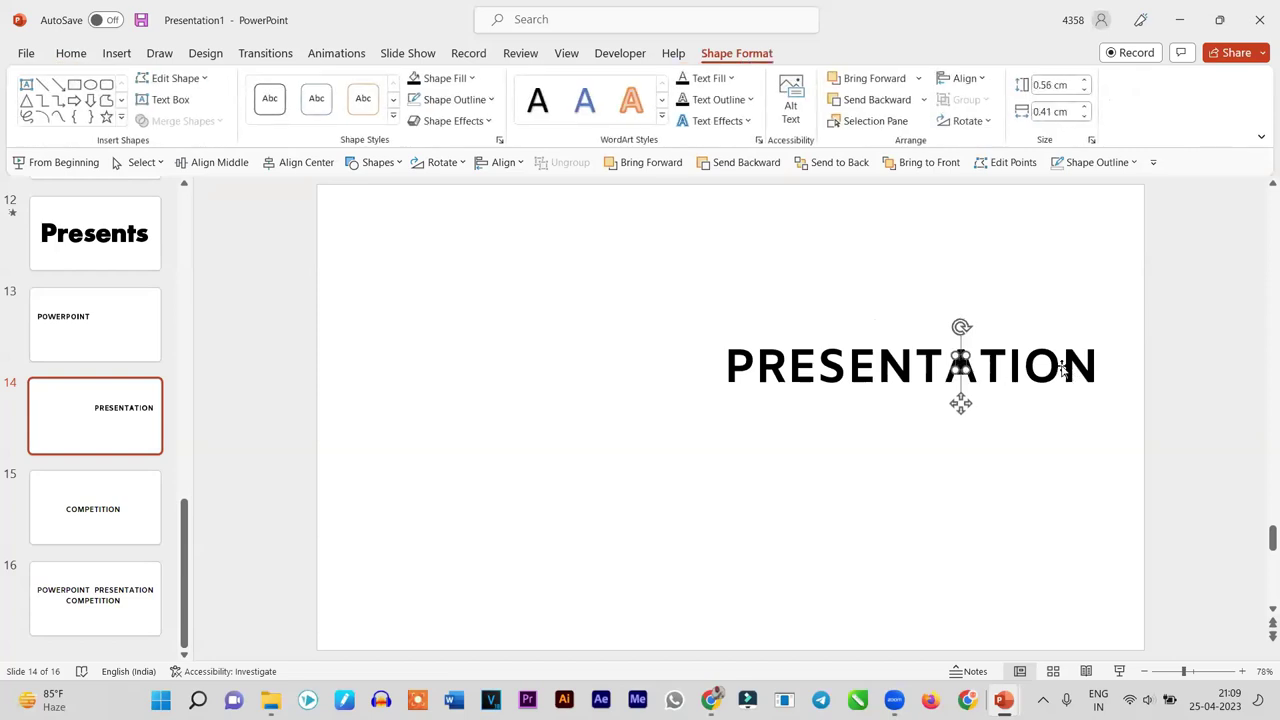
pyautogui.press('Delete')
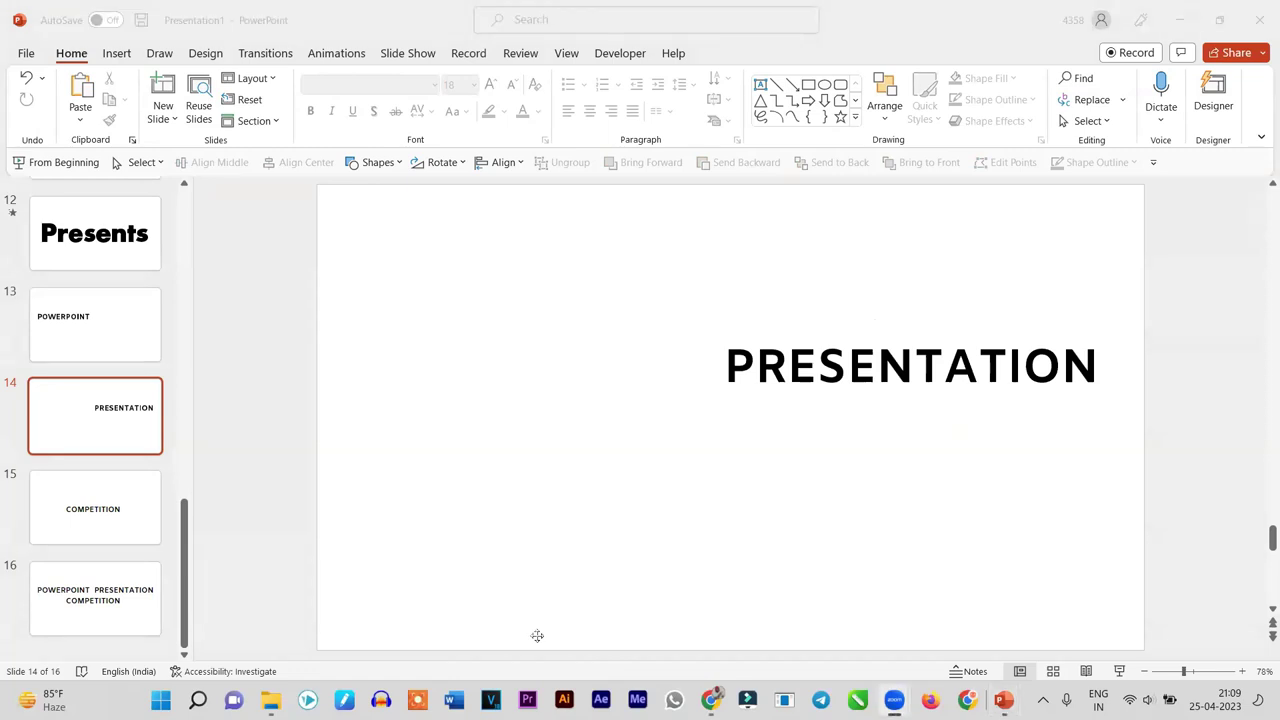
# - Apply the Morph transition to slide 14 and replay its preview several times
pyautogui.click(260, 54)
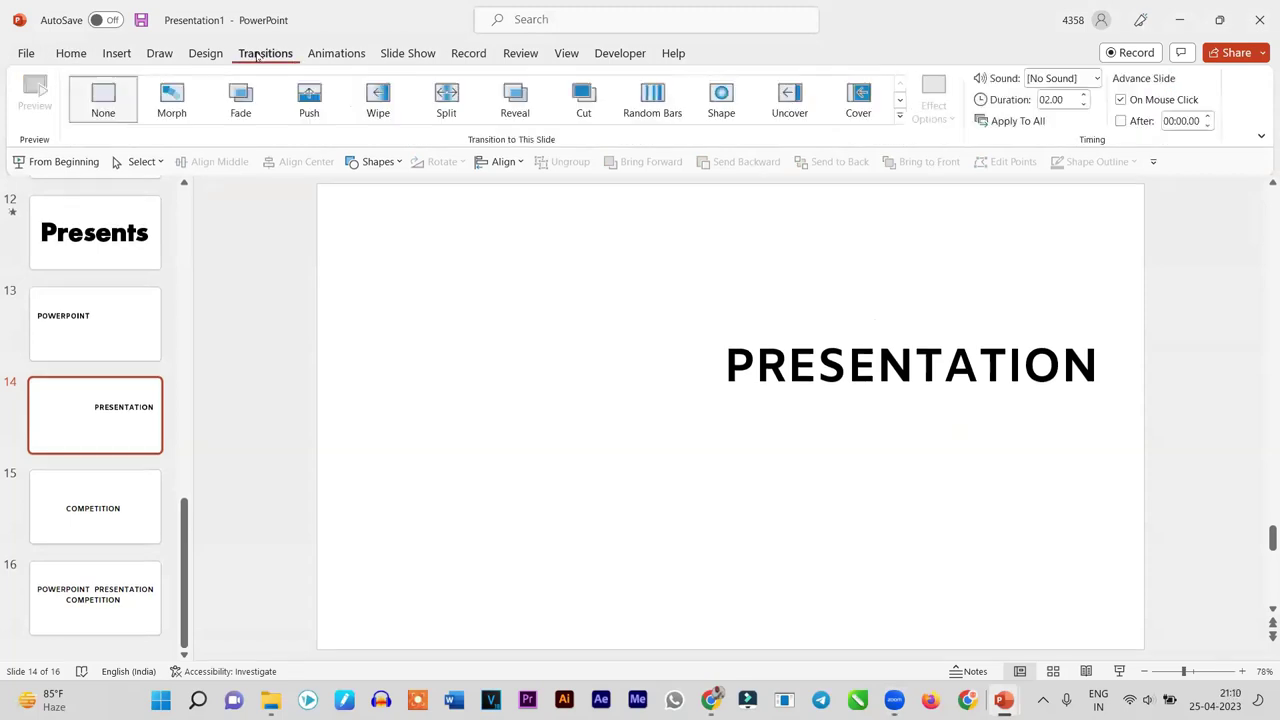
pyautogui.click(173, 106)
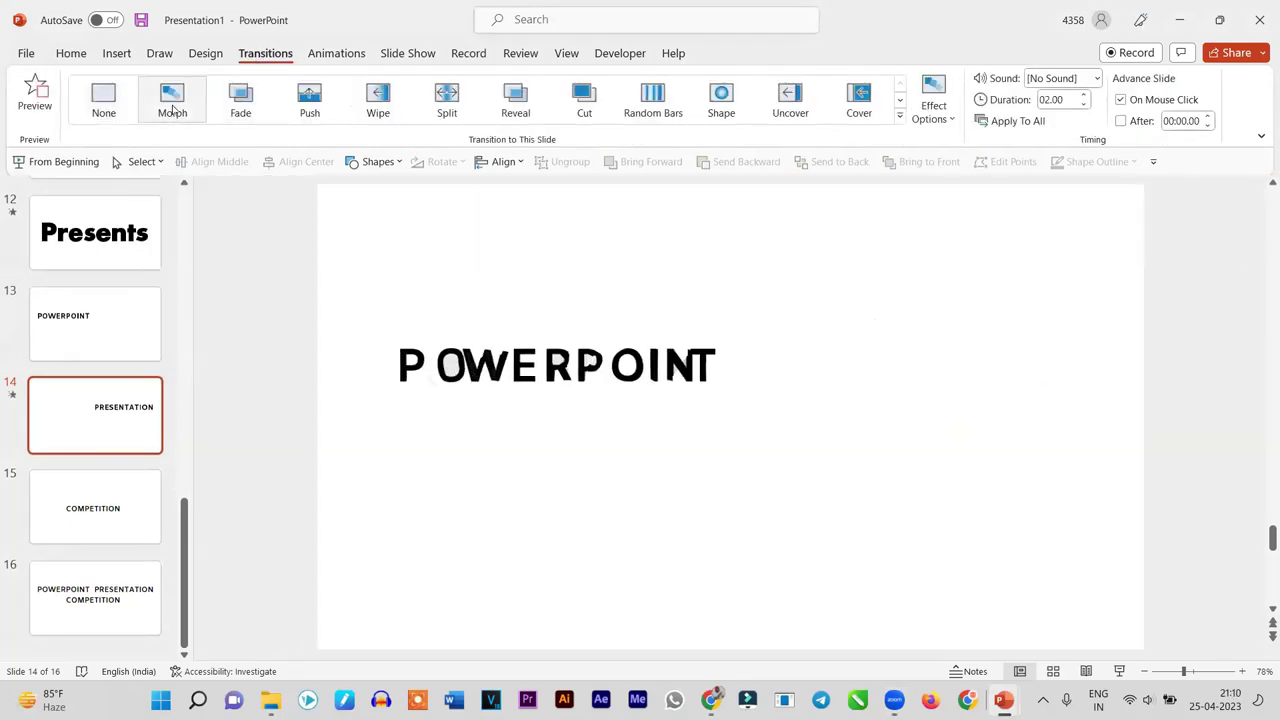
pyautogui.click(172, 104)
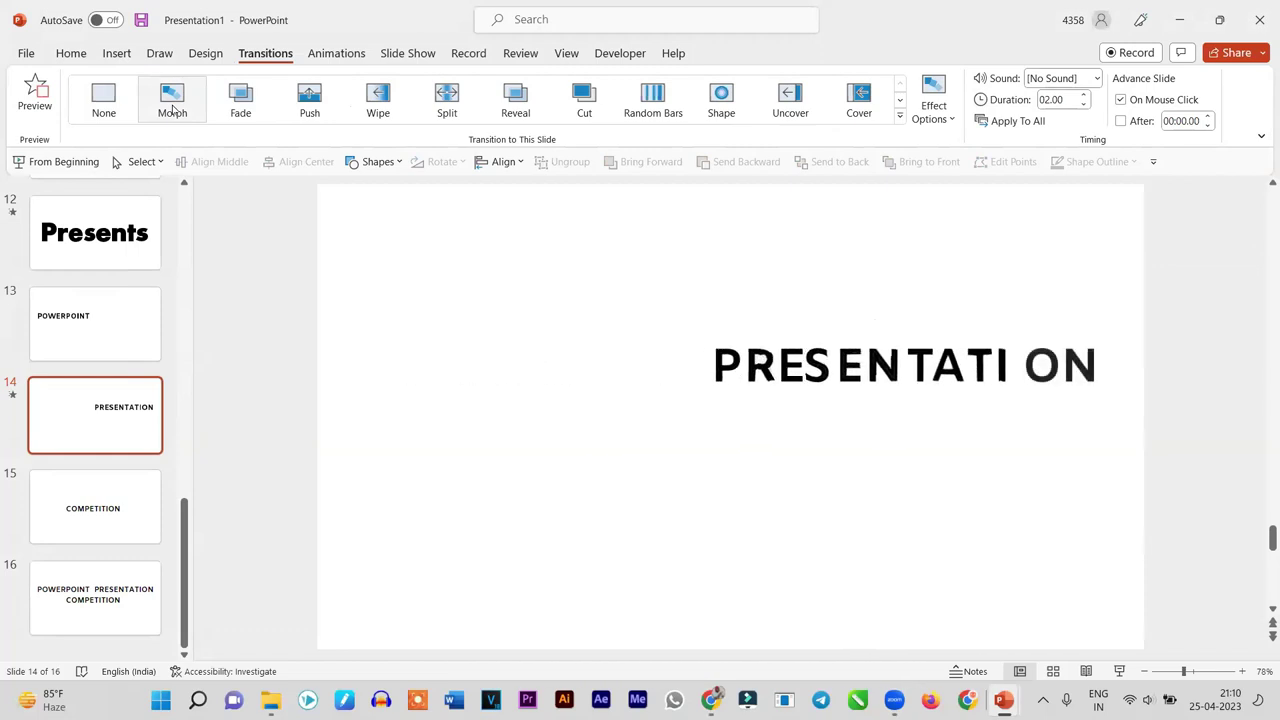
pyautogui.click(172, 106)
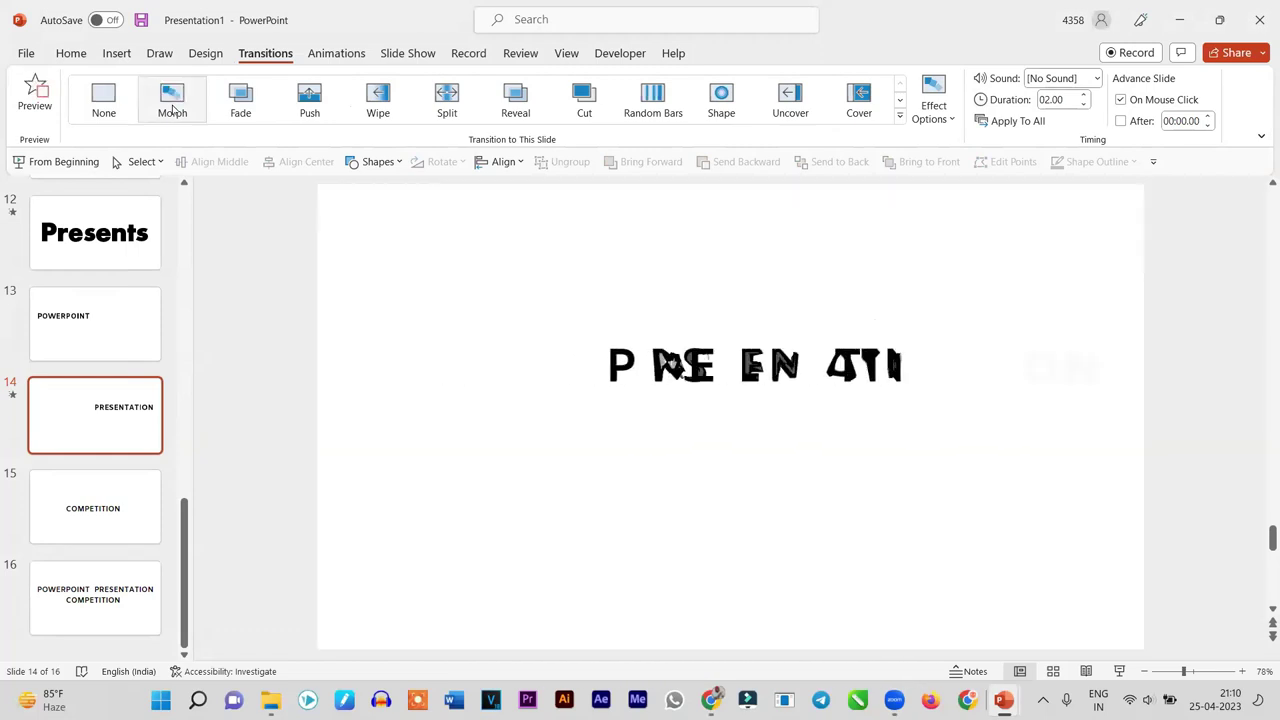
pyautogui.click(172, 106)
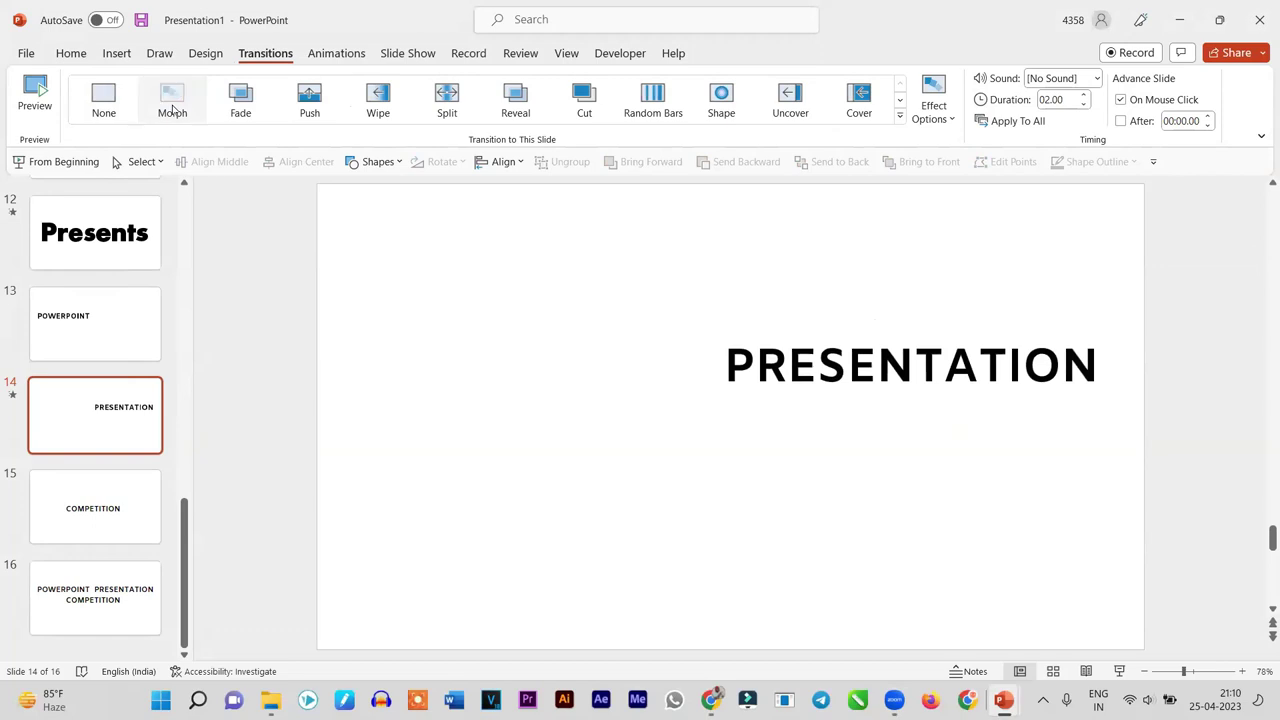
pyautogui.click(172, 106)
# - Combine the O and N letter shapes on slide 14 into one shape and preview the Morph
pyautogui.click(1046, 363)
pyautogui.keyDown('shift'); pyautogui.click(1086, 377); pyautogui.keyUp('shift')
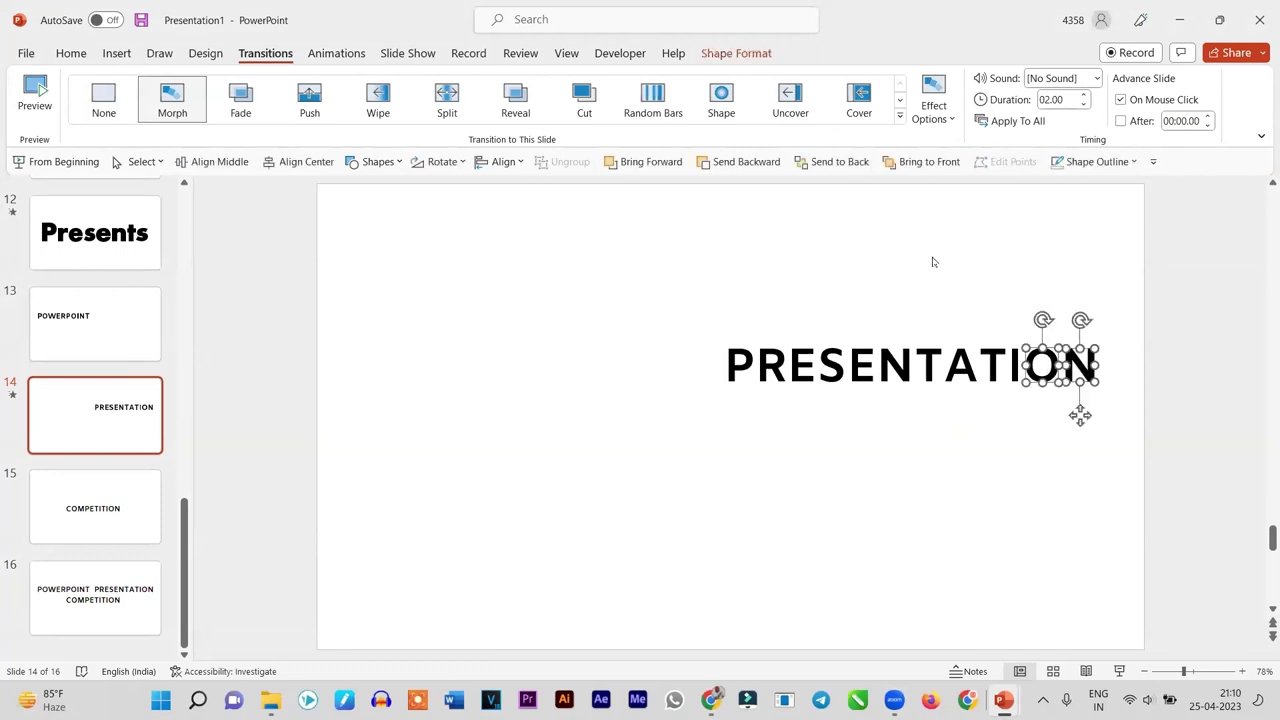
pyautogui.click(733, 54)
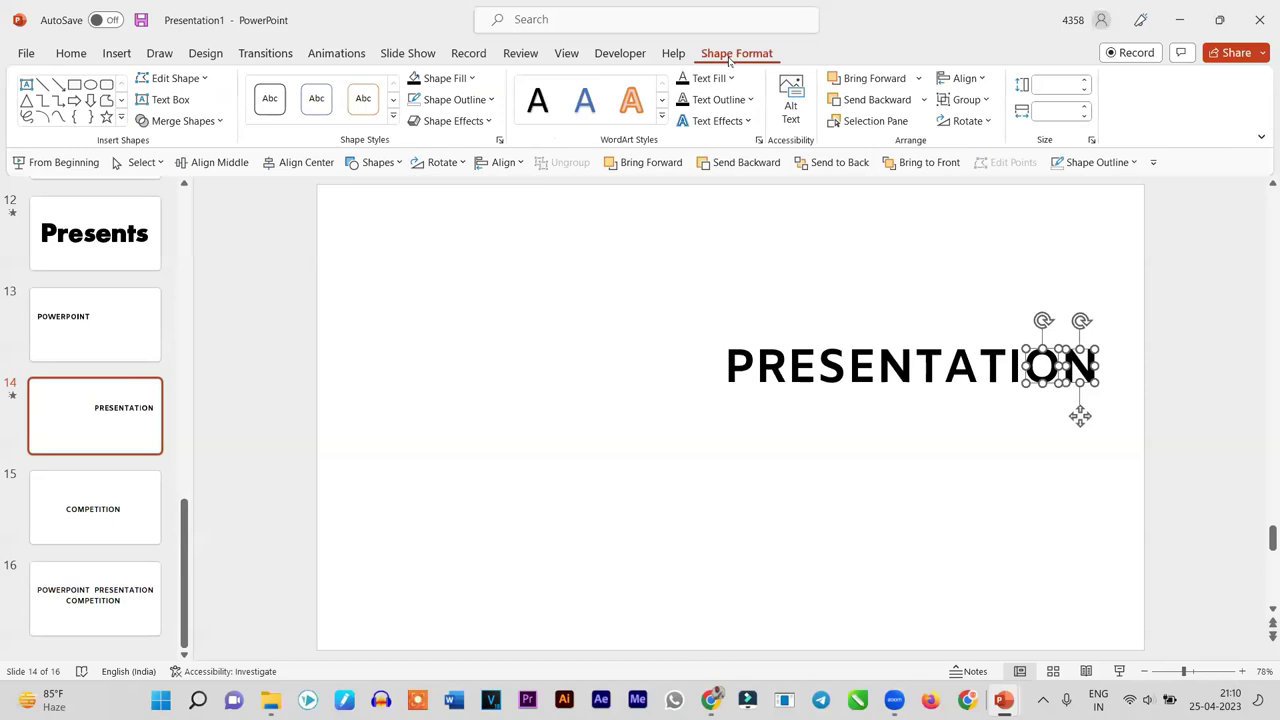
pyautogui.click(185, 121)
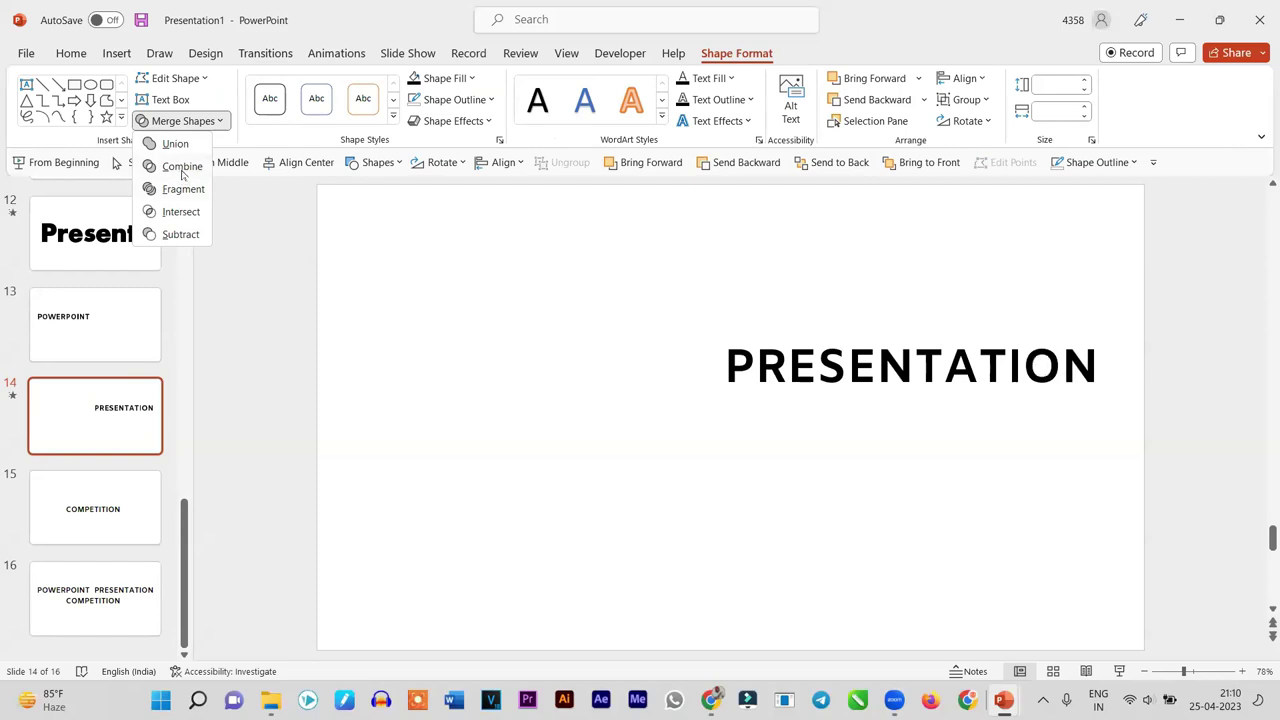
pyautogui.click(183, 170)
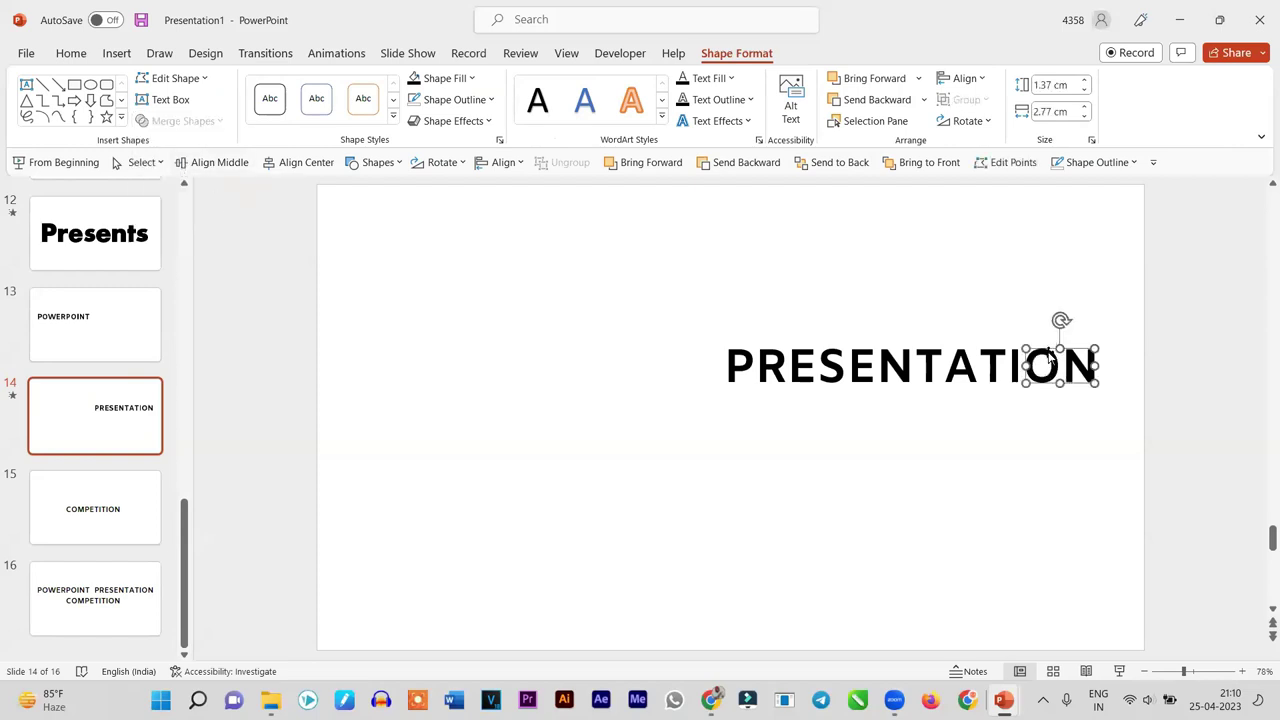
pyautogui.moveTo(1046, 342); pyautogui.dragTo(1046, 278)
pyautogui.hotkey('ctrl', 'z')
pyautogui.click(275, 58)
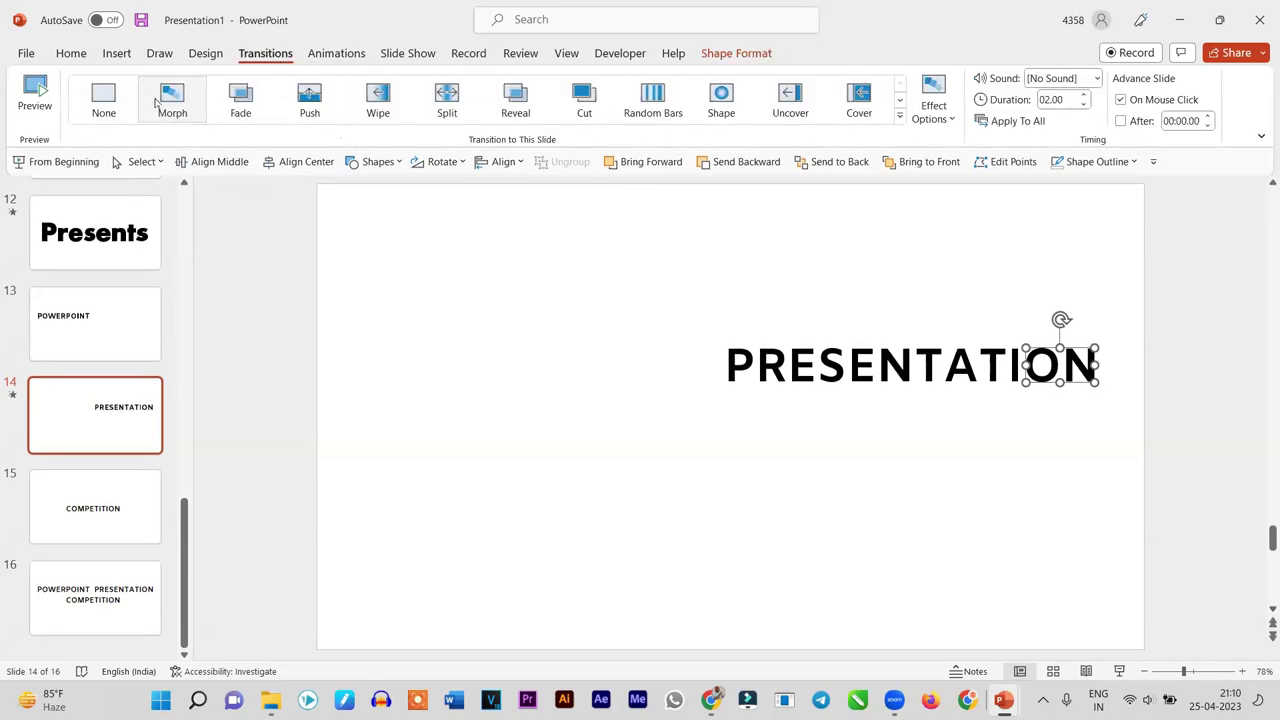
pyautogui.click(157, 103)
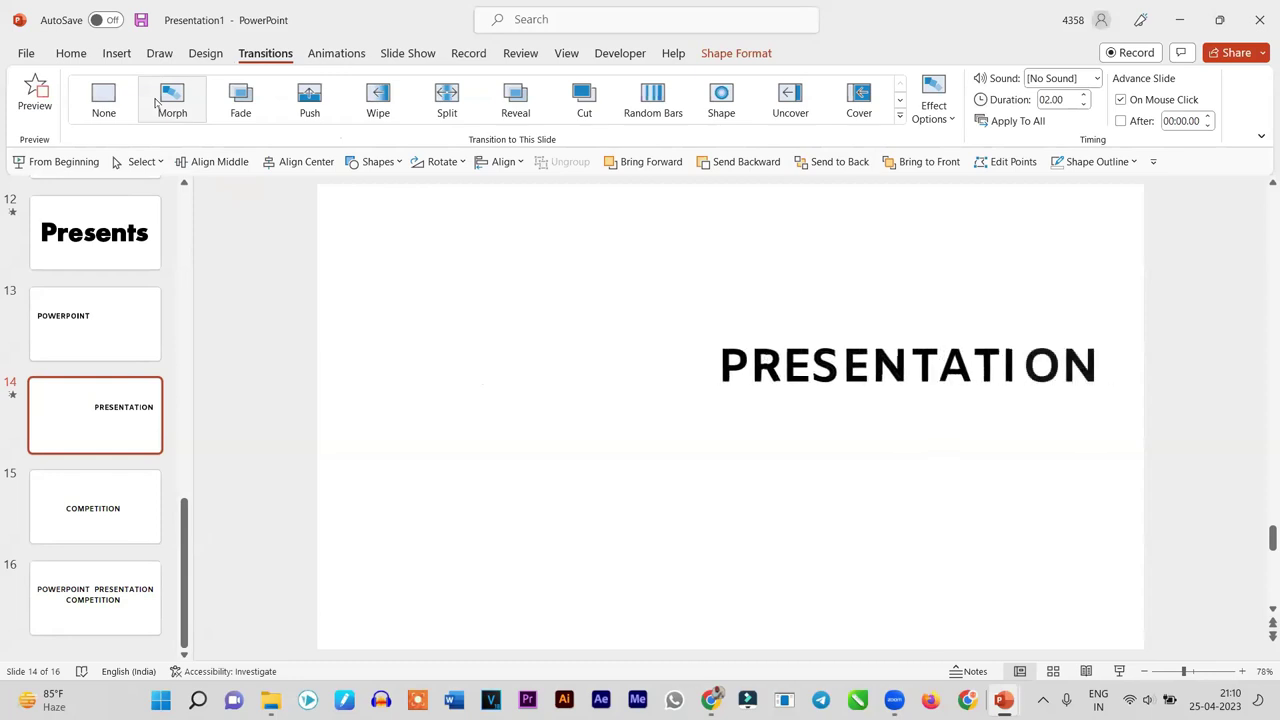
# - On slide 13, combine the N and T letter shapes into one shape
pyautogui.click(94, 320)
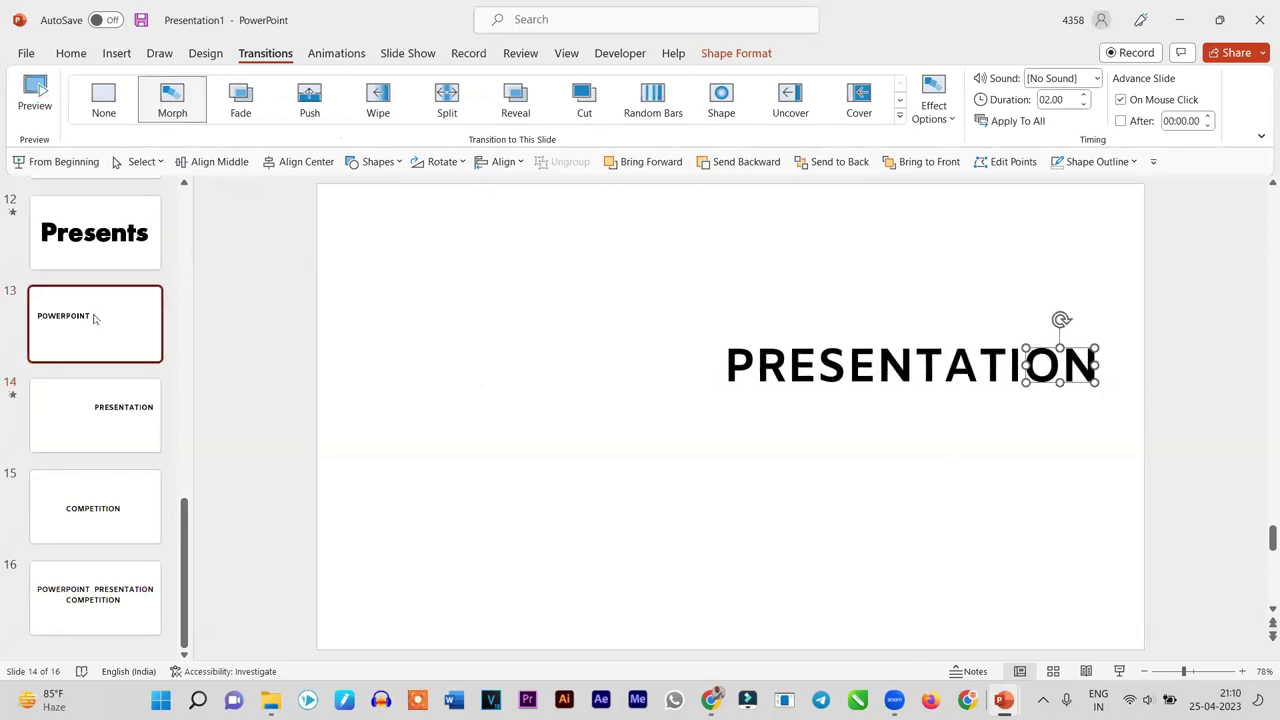
pyautogui.click(650, 366)
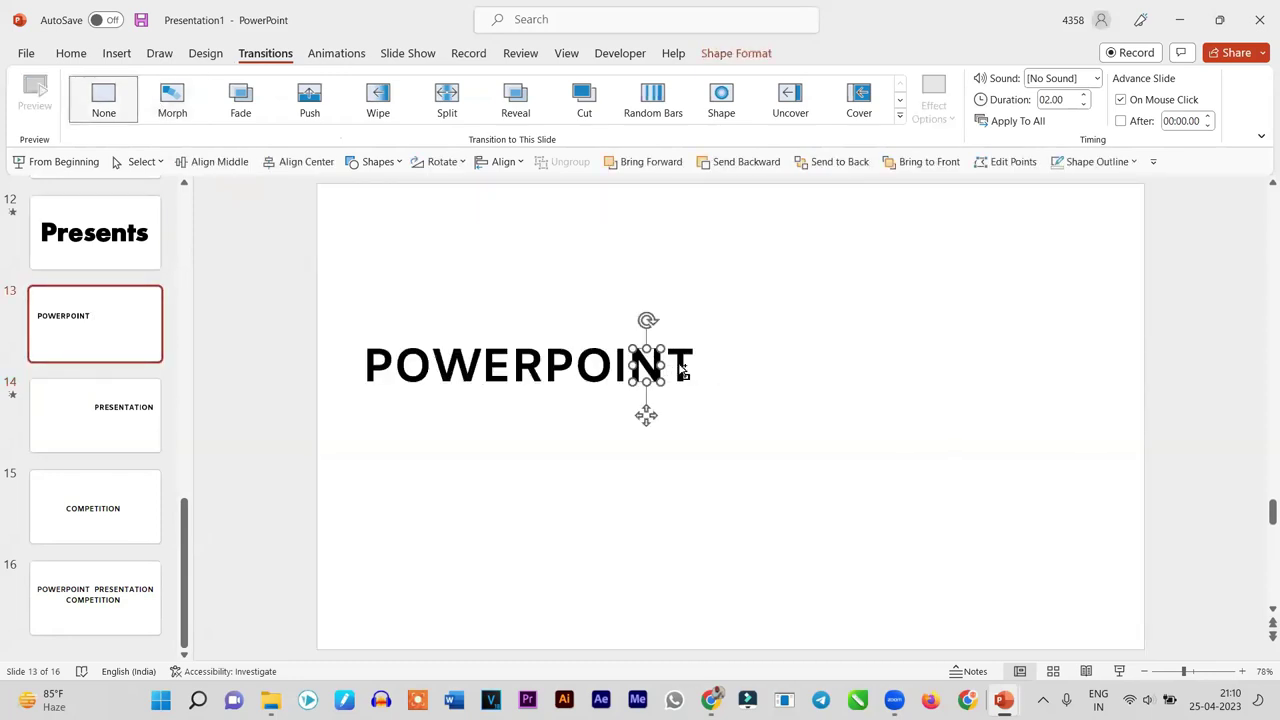
pyautogui.keyDown('shift'); pyautogui.click(681, 369); pyautogui.keyUp('shift')
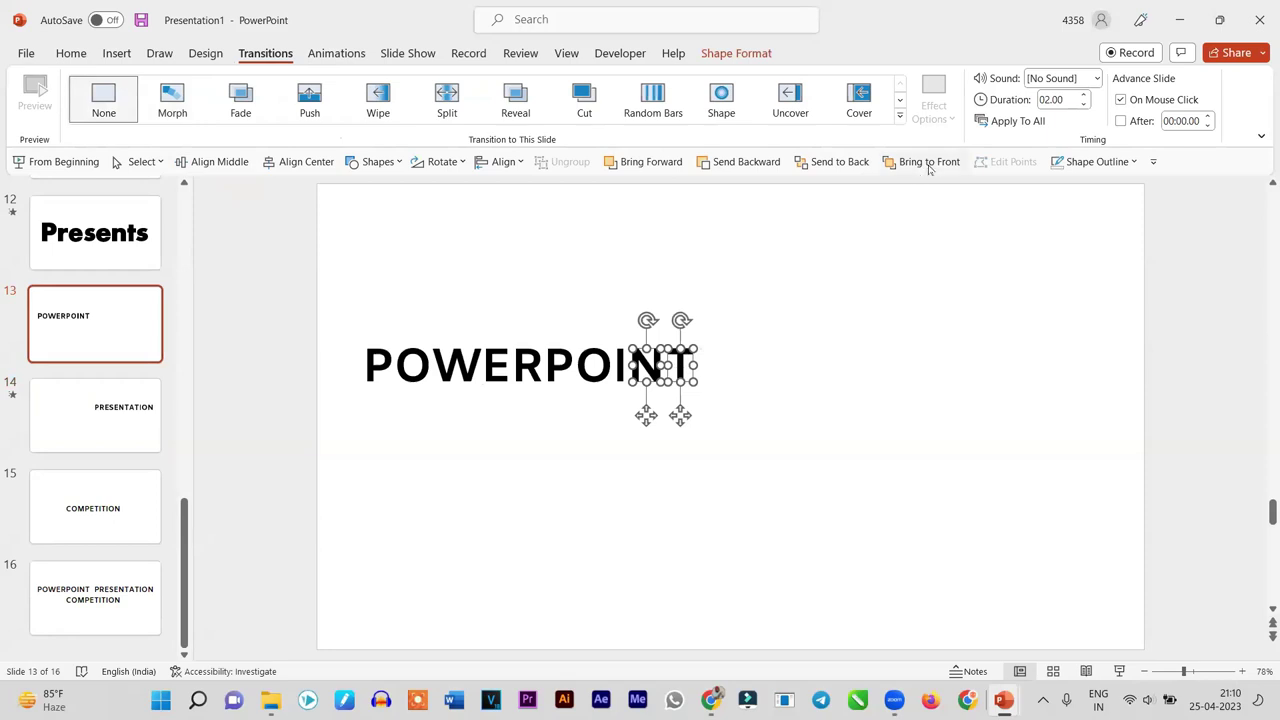
pyautogui.click(736, 53)
pyautogui.click(170, 121)
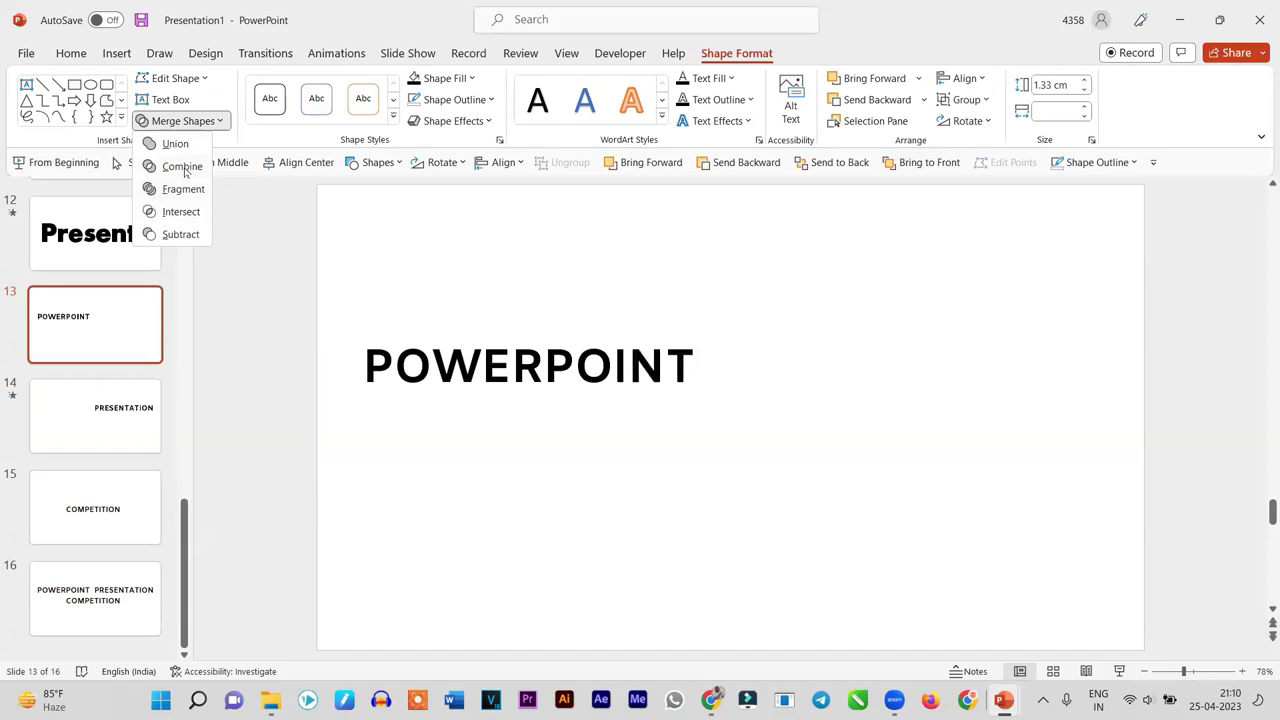
pyautogui.click(182, 167)
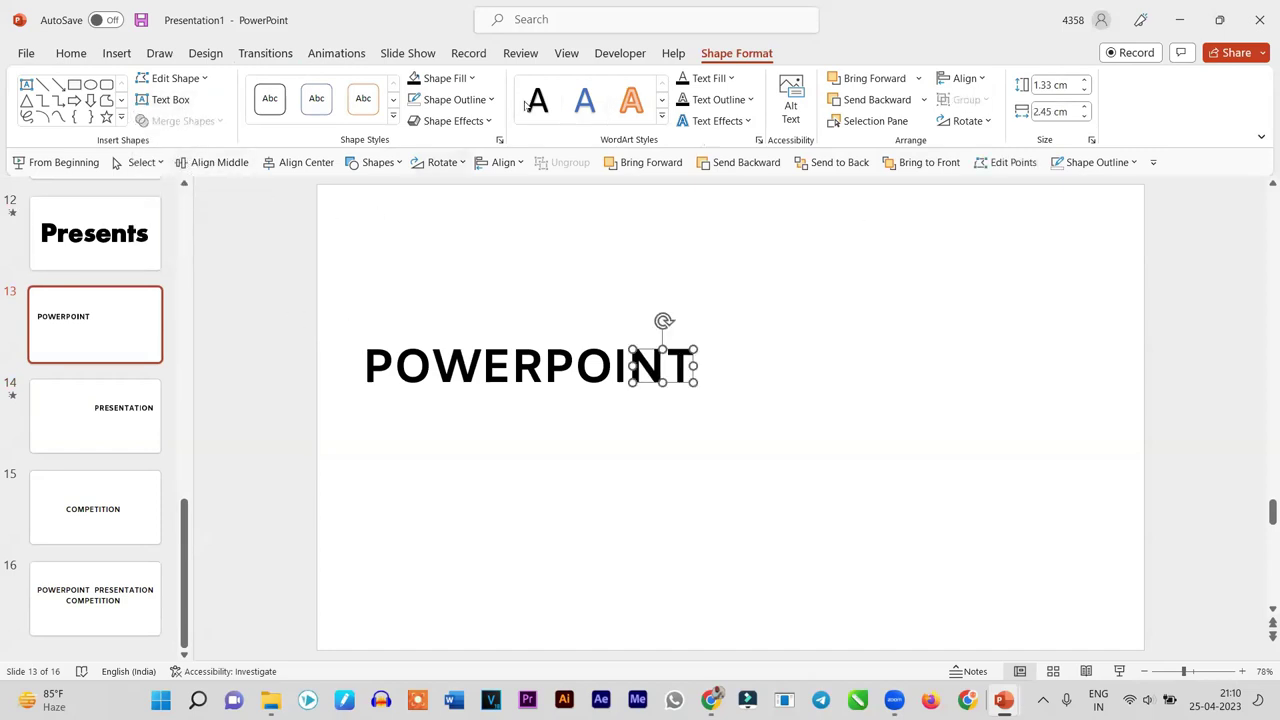
pyautogui.click(751, 334)
# - Apply Morph to slide 14, replay the preview, then return to slide 13
pyautogui.click(109, 412)
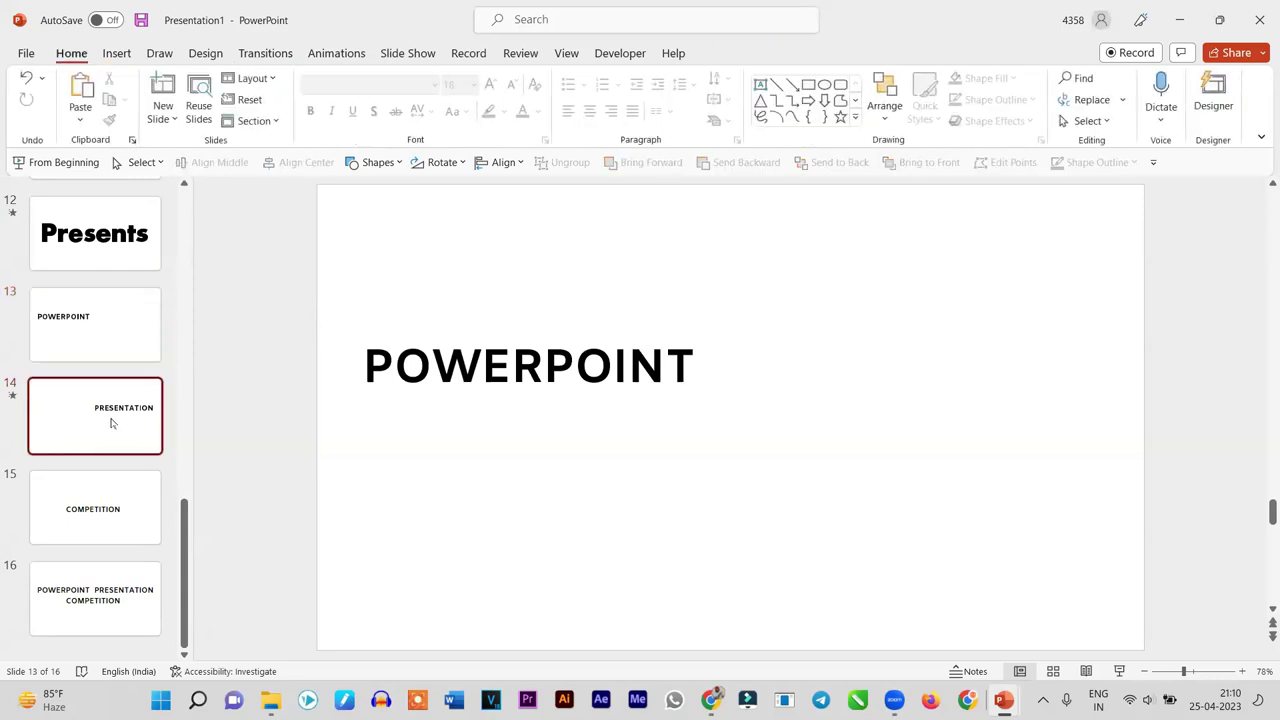
pyautogui.click(733, 625)
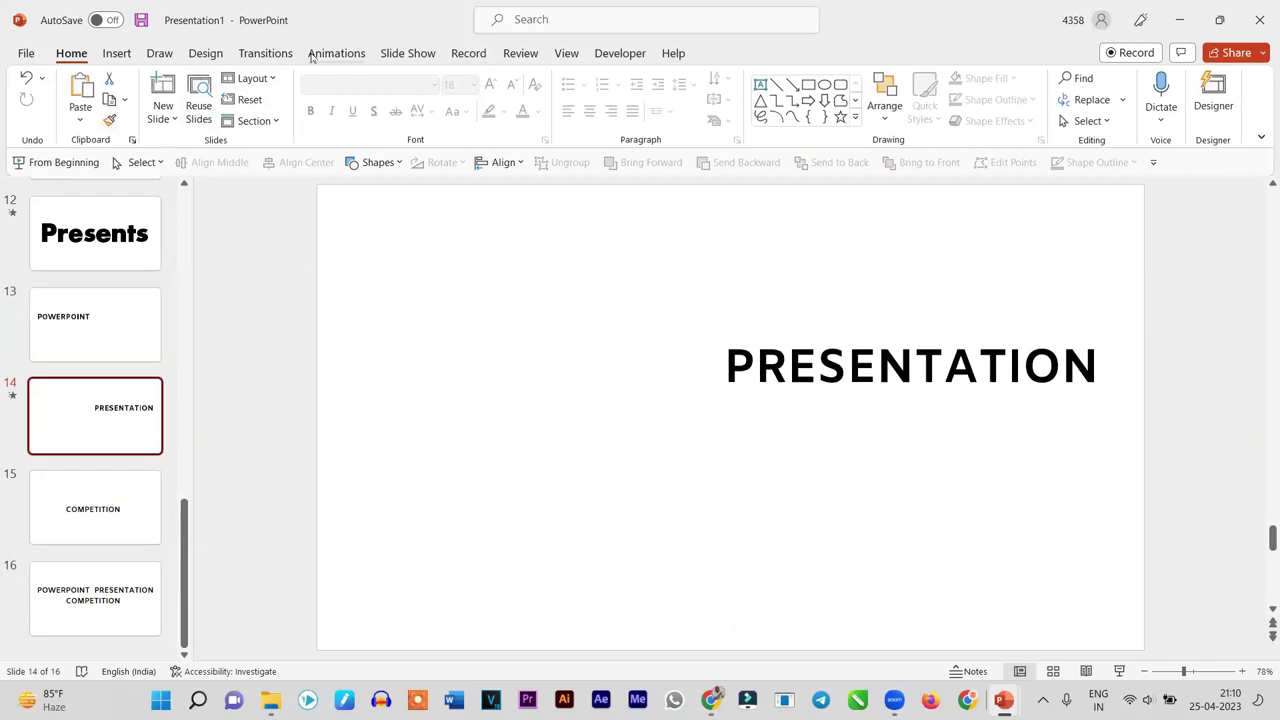
pyautogui.click(266, 55)
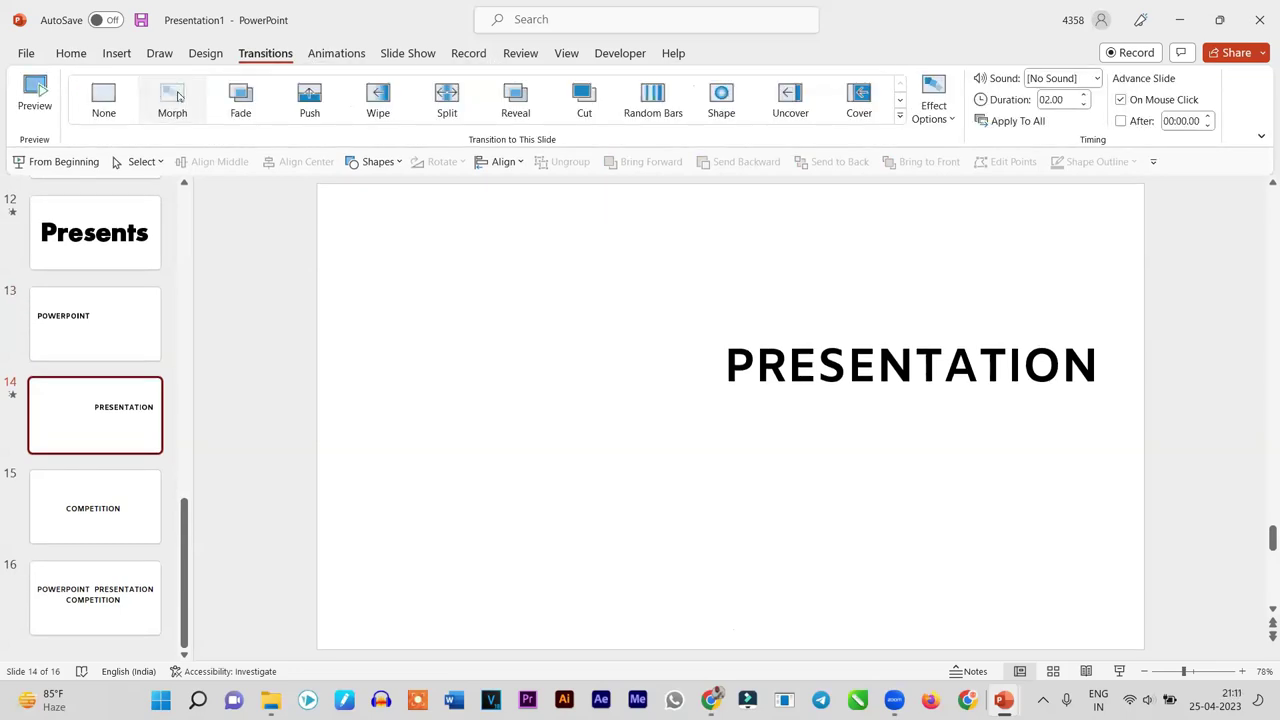
pyautogui.click(174, 95)
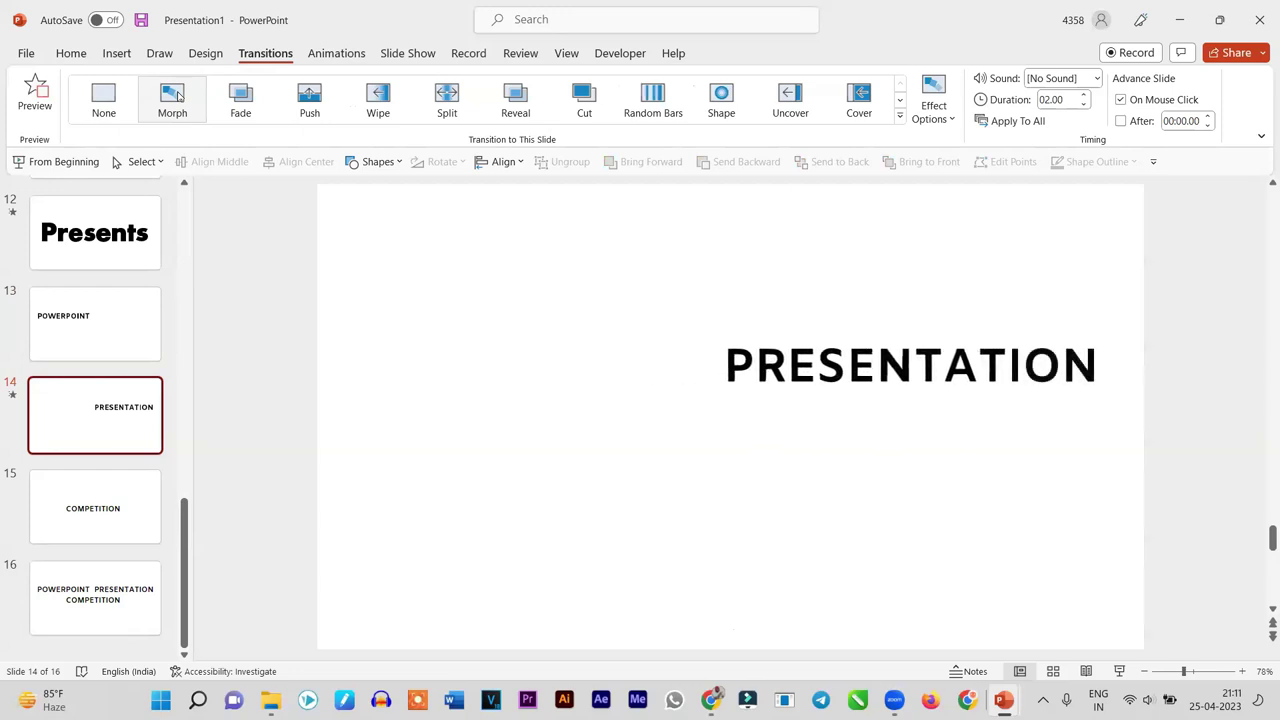
pyautogui.click(160, 101)
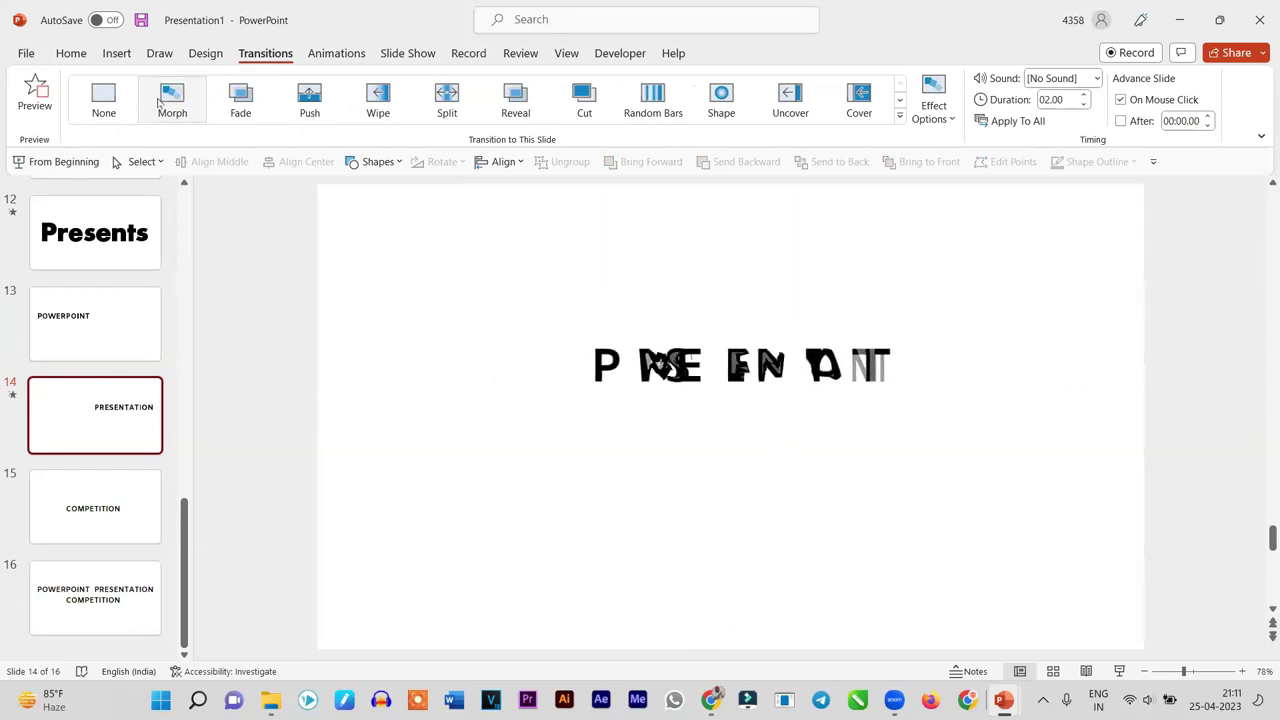
pyautogui.click(87, 311)
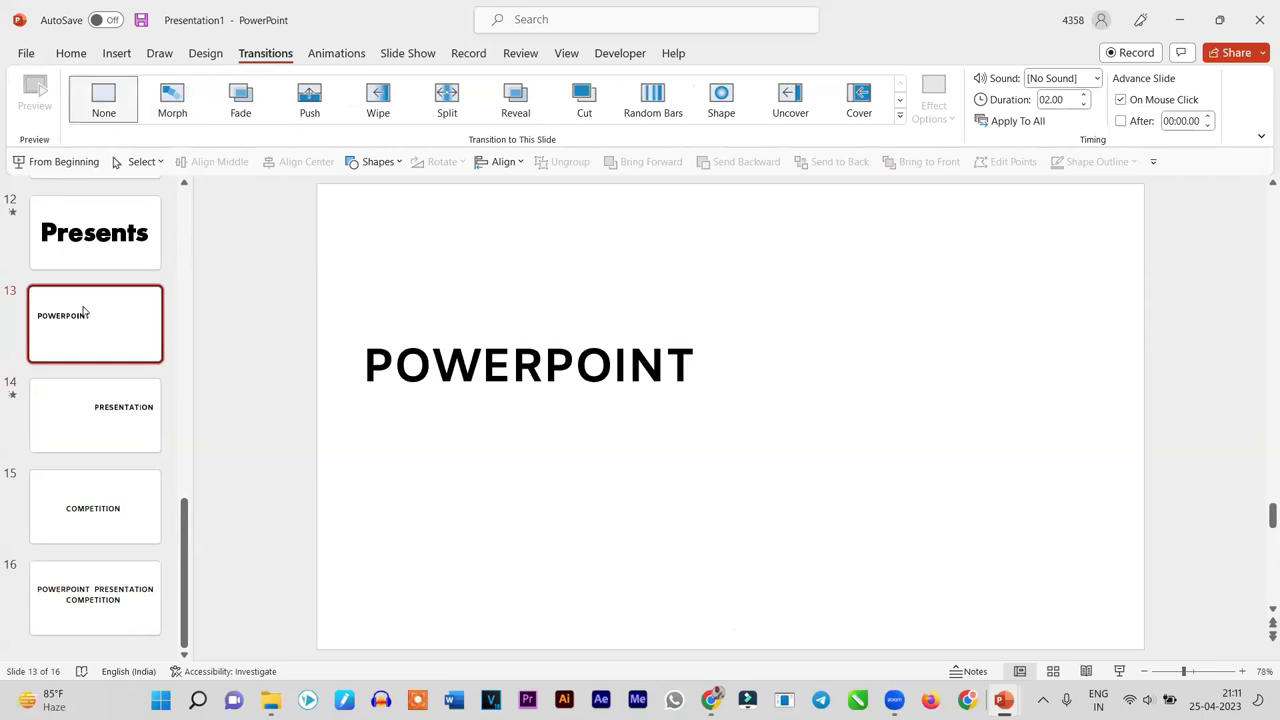
# - Select the overlapping pieces on slide 13 and check the Merge Shapes options without merging
pyautogui.click(674, 369)
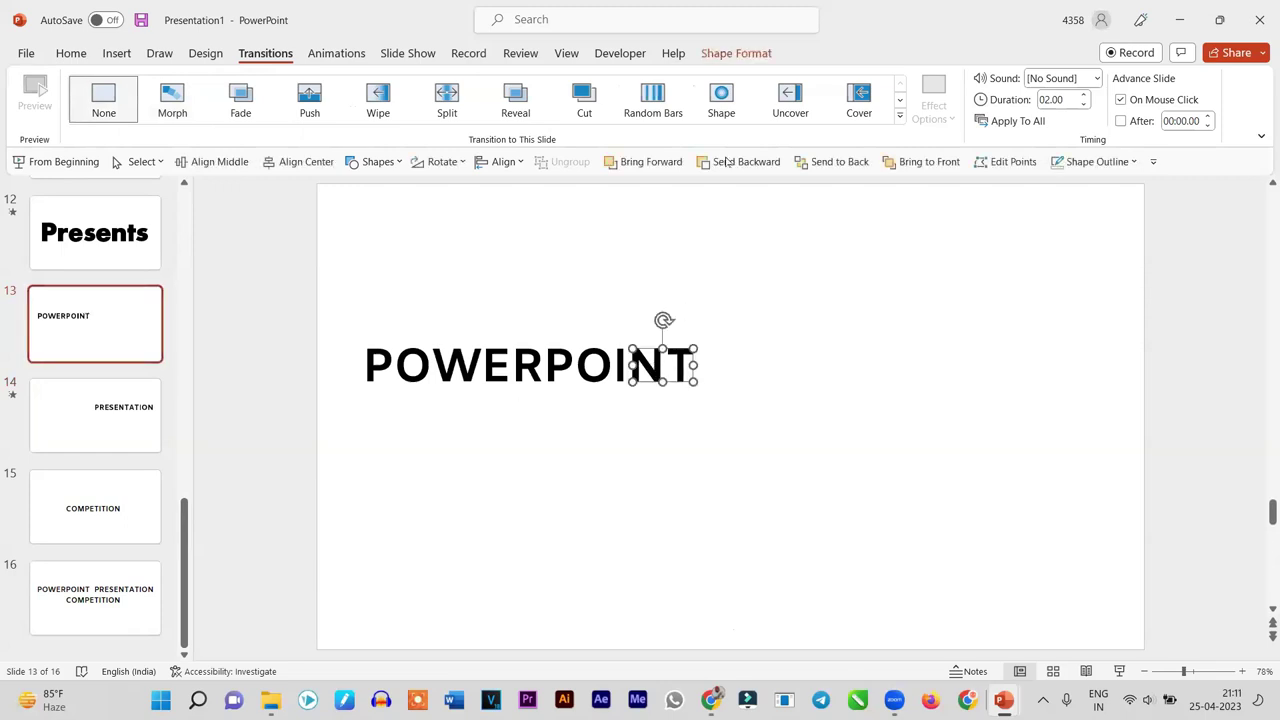
pyautogui.click(734, 55)
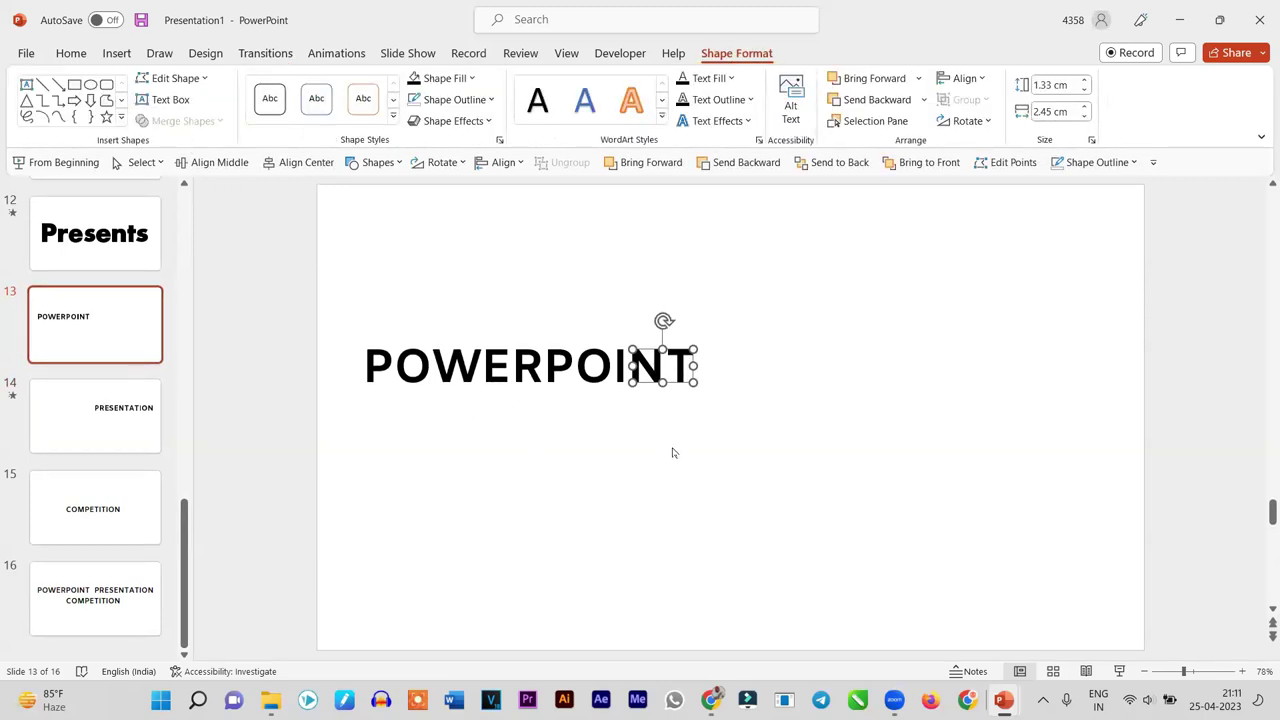
pyautogui.hotkey('ctrl', 'a')
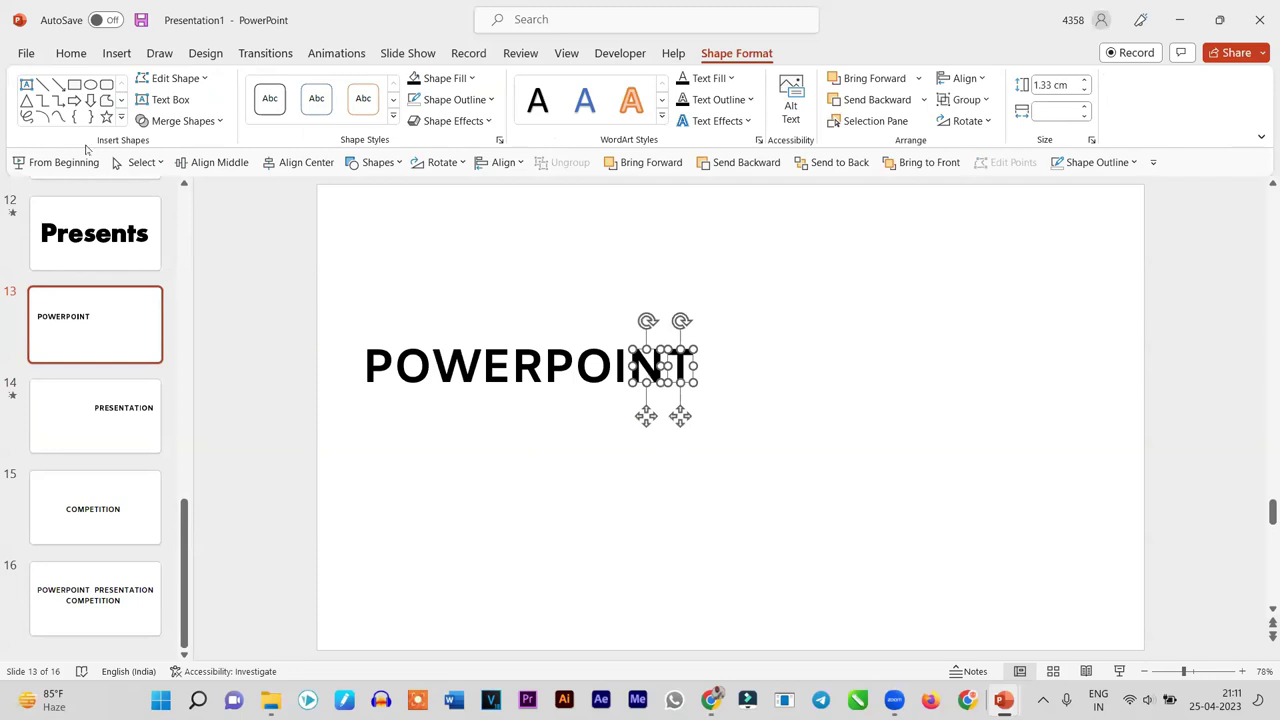
pyautogui.click(183, 120)
pyautogui.click(184, 398)
# - On the PRESENTATION slide, union the O and N pieces into one shape
pyautogui.click(139, 414)
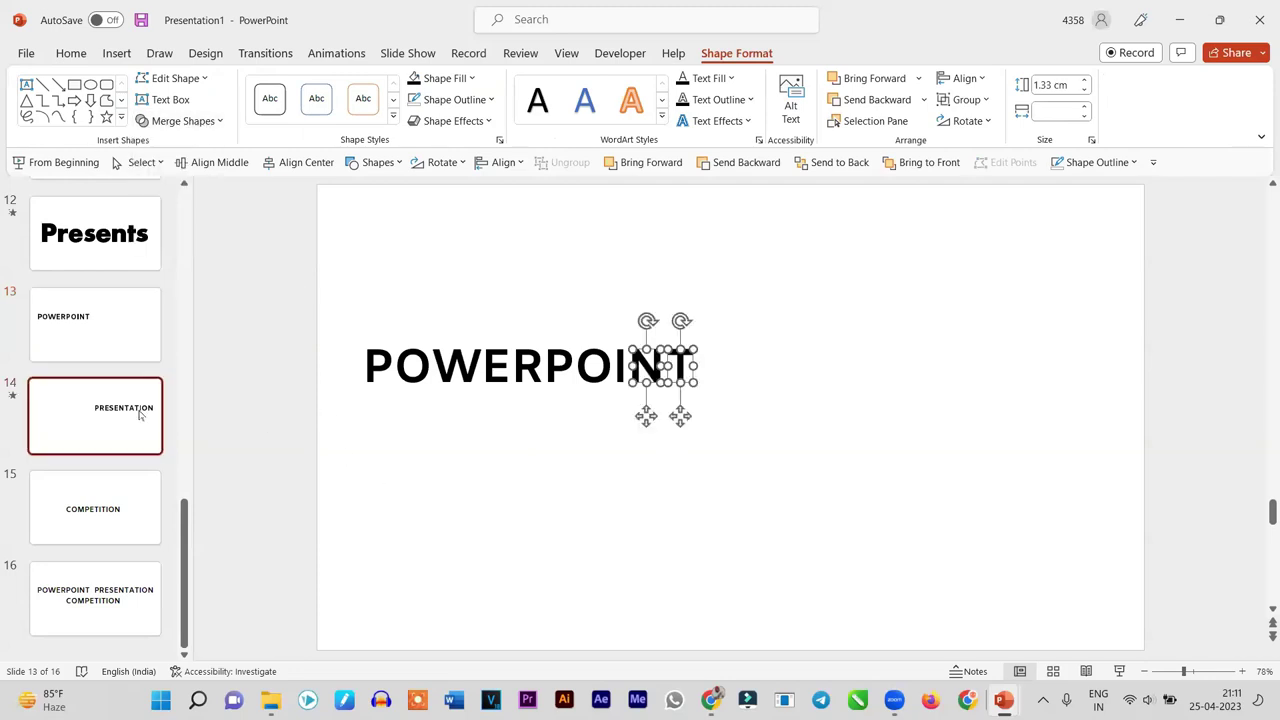
pyautogui.click(1048, 366)
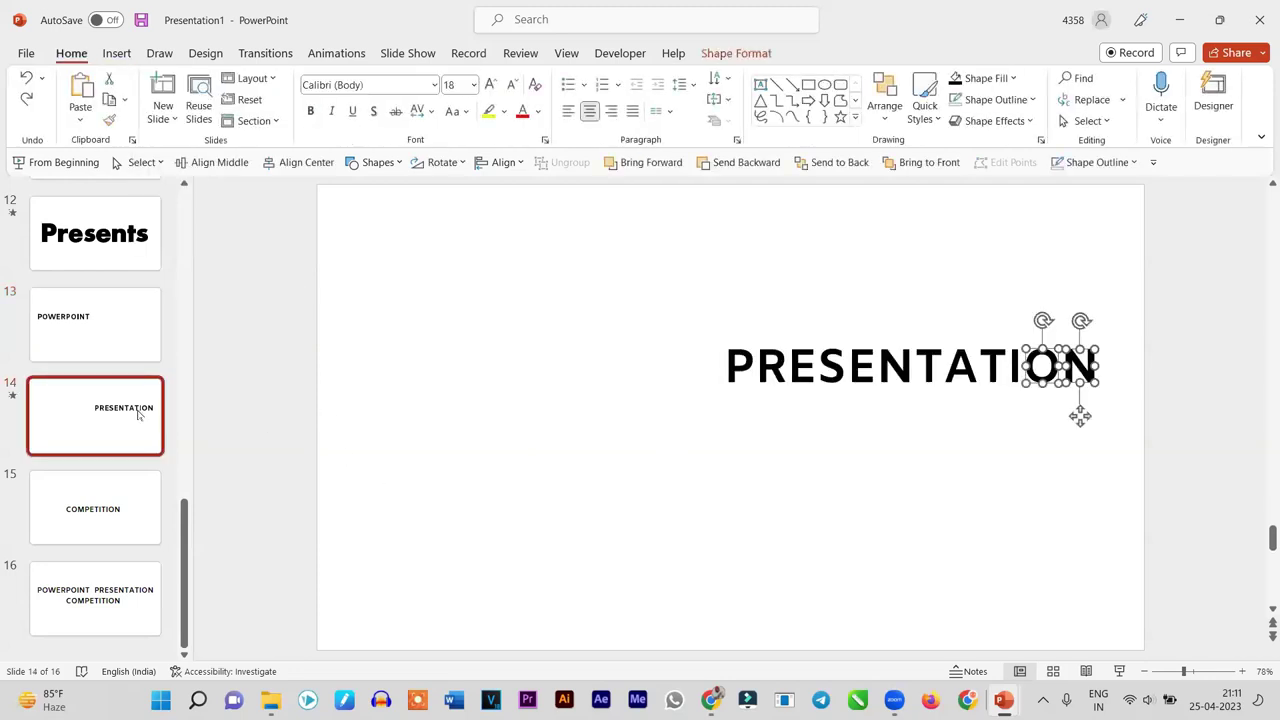
pyautogui.click(938, 532)
pyautogui.click(1048, 364)
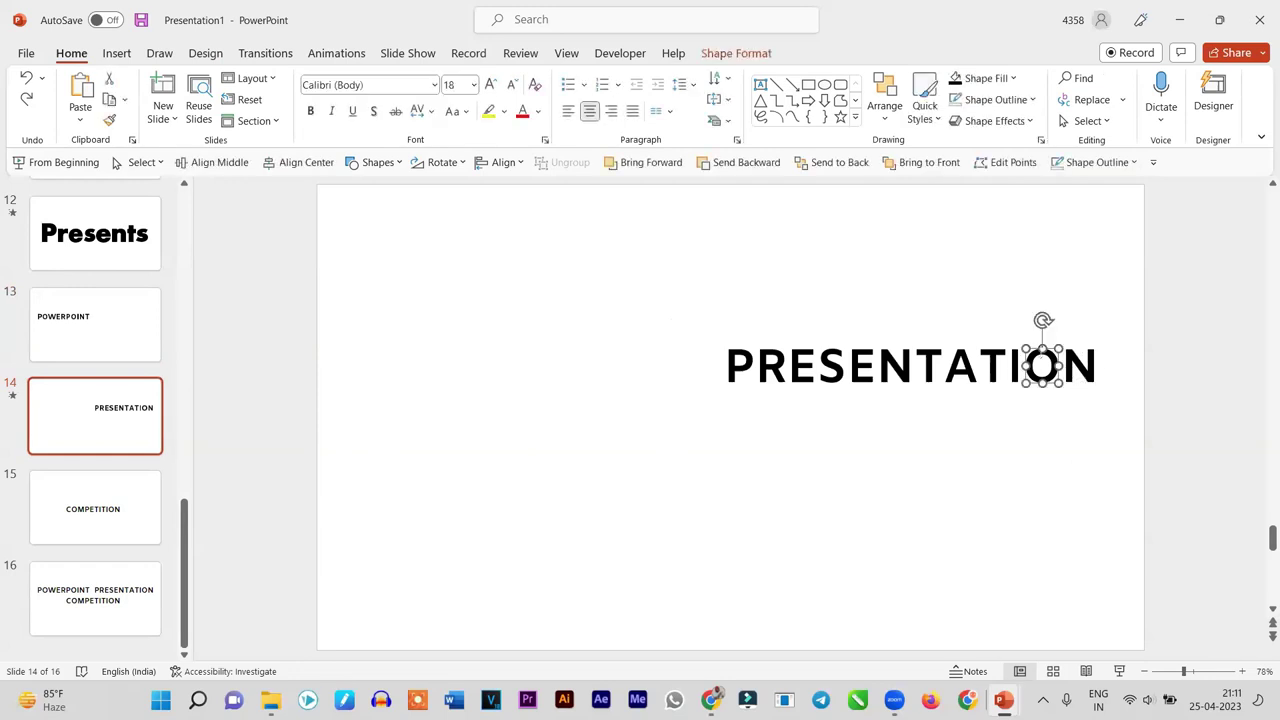
pyautogui.keyDown('shift'); pyautogui.click(1082, 370); pyautogui.keyUp('shift')
pyautogui.click(705, 57)
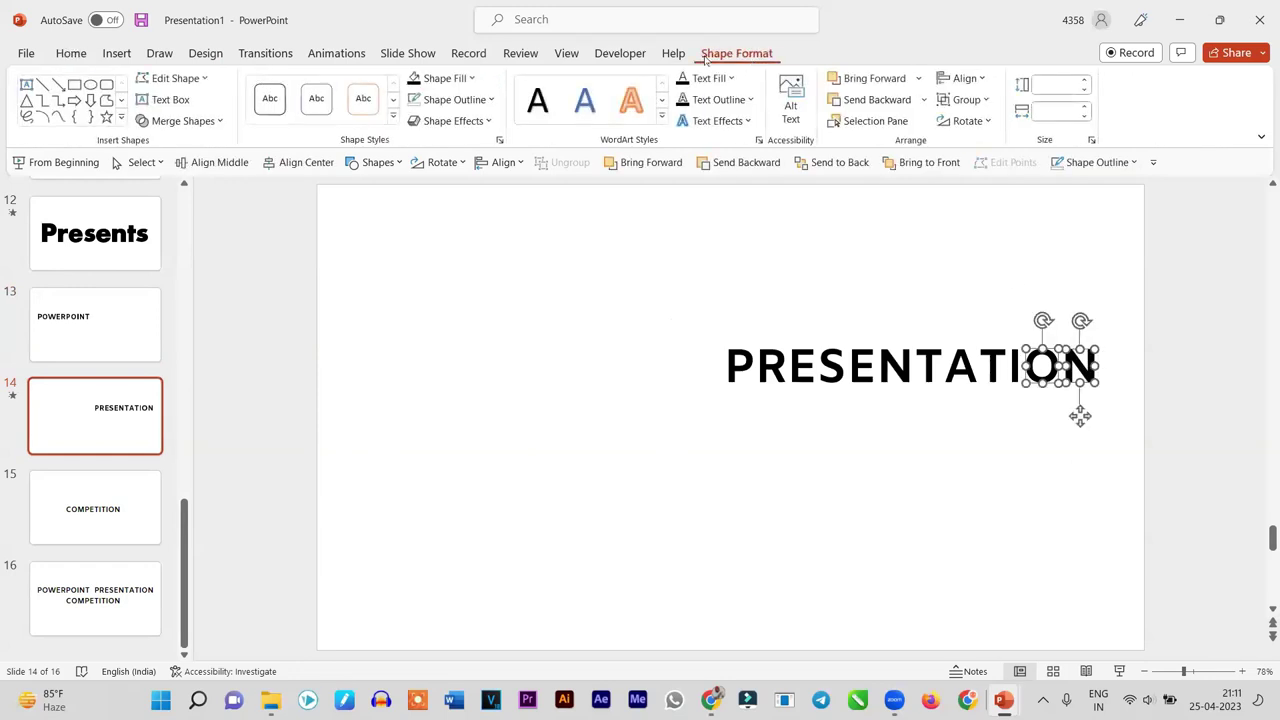
pyautogui.click(182, 121)
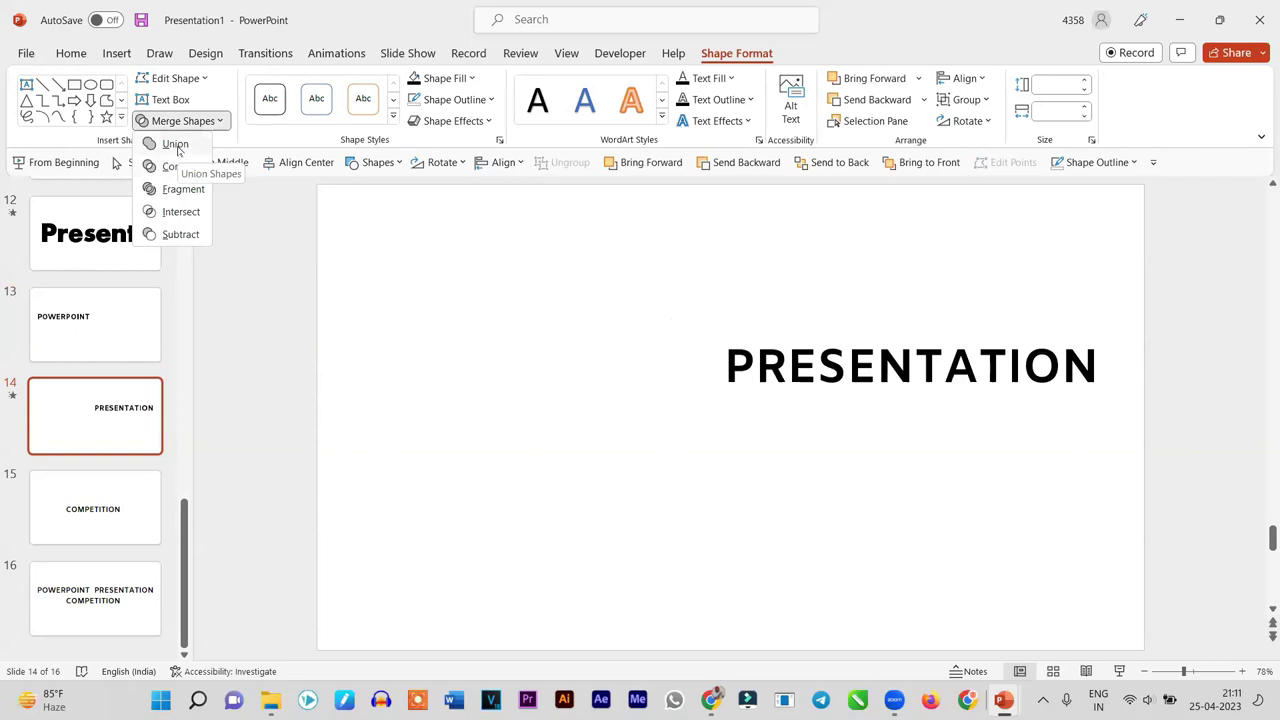
pyautogui.click(177, 146)
# - Union the N and T pieces on the POWERPOINT slide, then return to the PRESENTATION slide
pyautogui.click(65, 316)
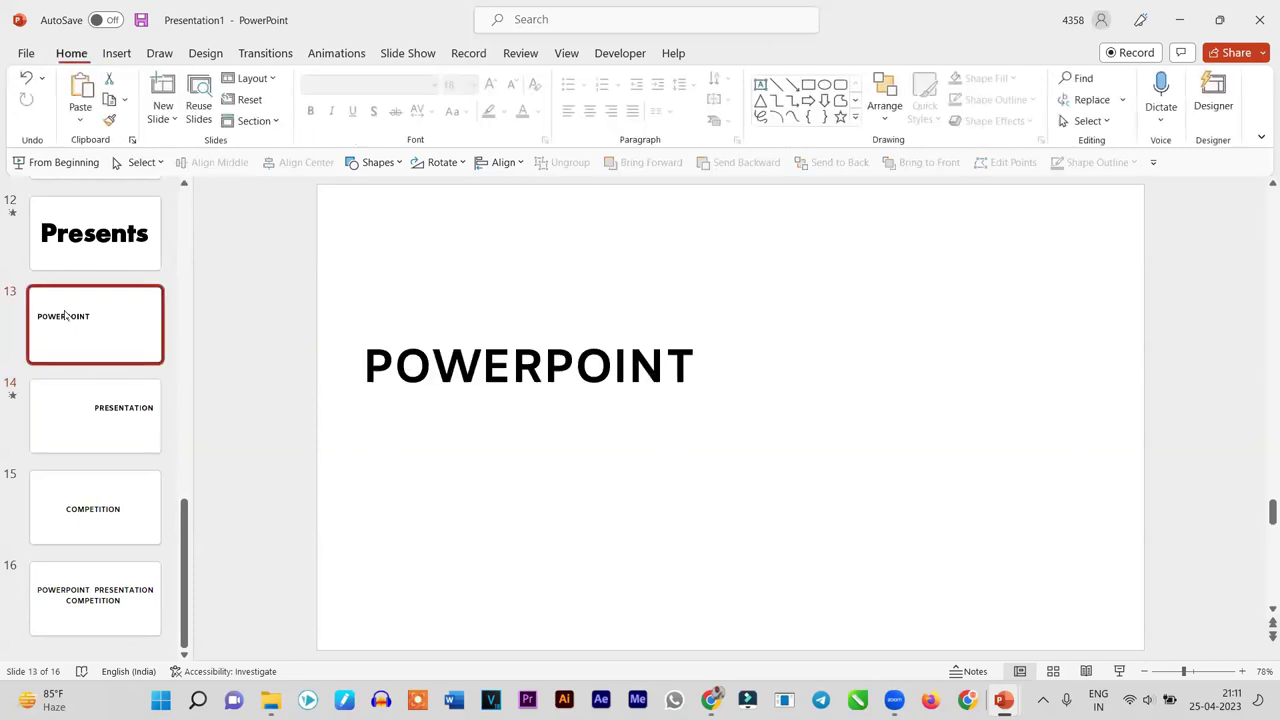
pyautogui.click(645, 367)
pyautogui.keyDown('shift'); pyautogui.click(685, 376); pyautogui.keyUp('shift')
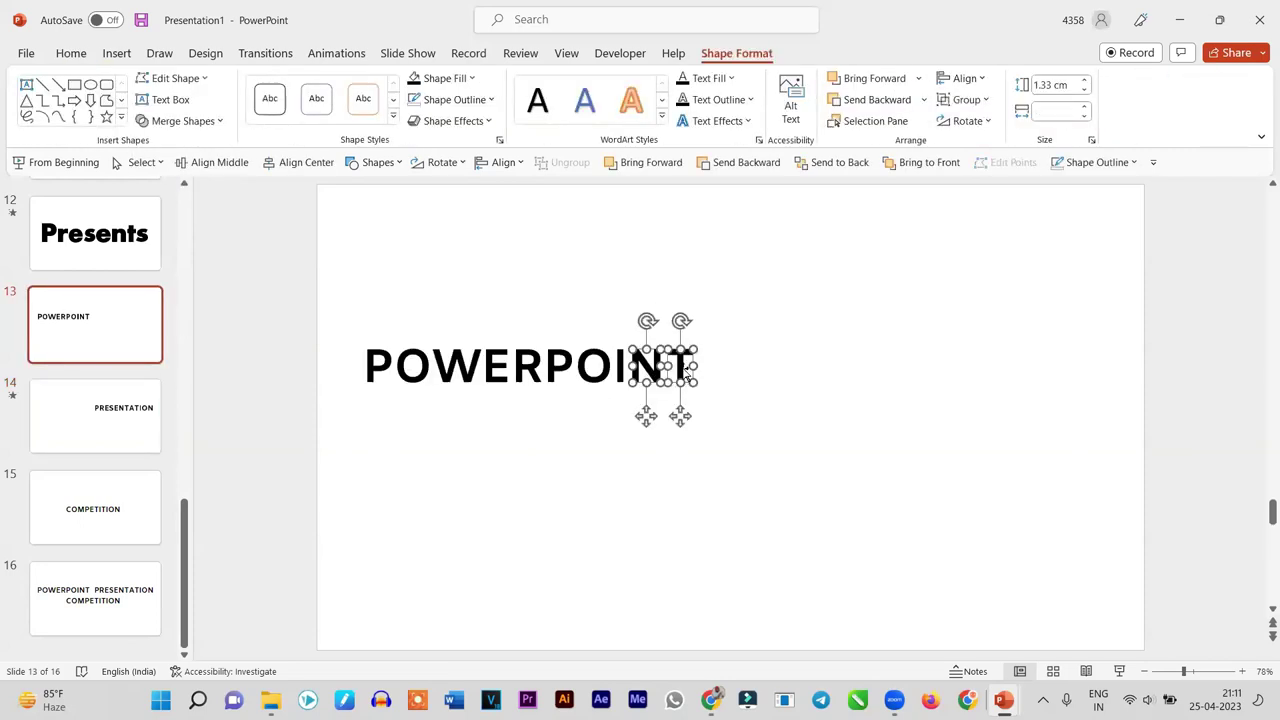
pyautogui.click(170, 121)
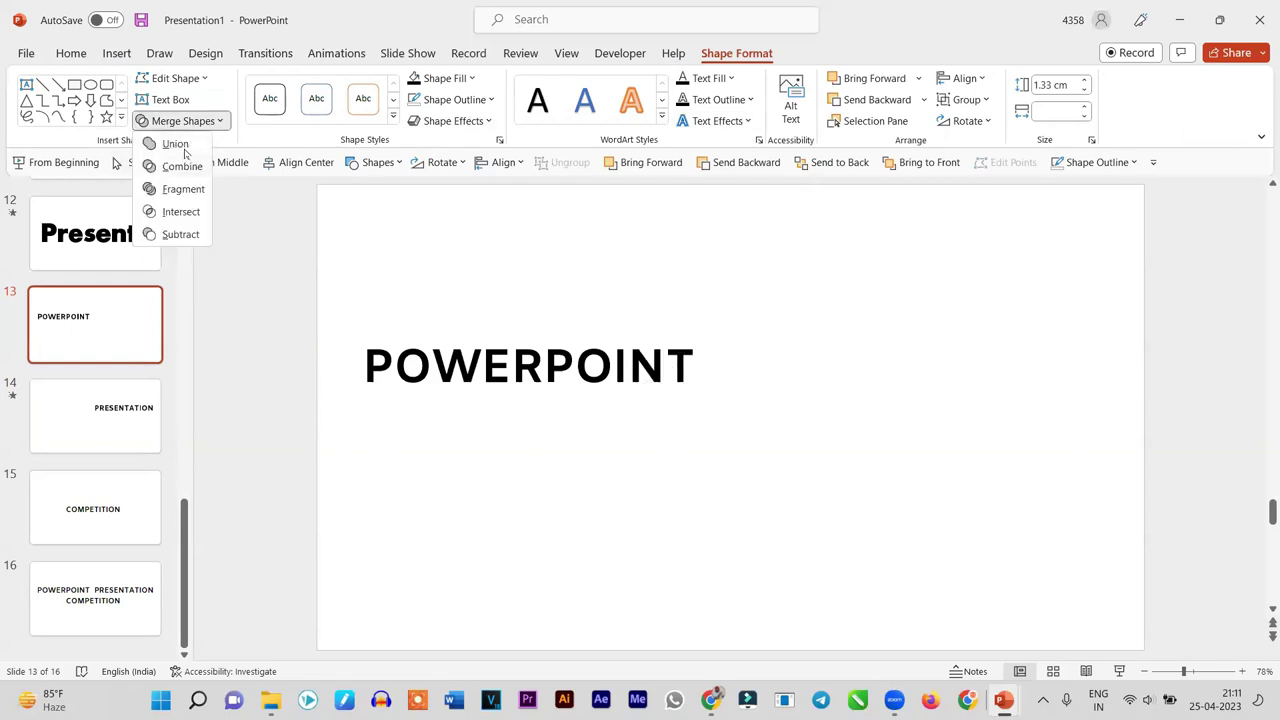
pyautogui.click(184, 148)
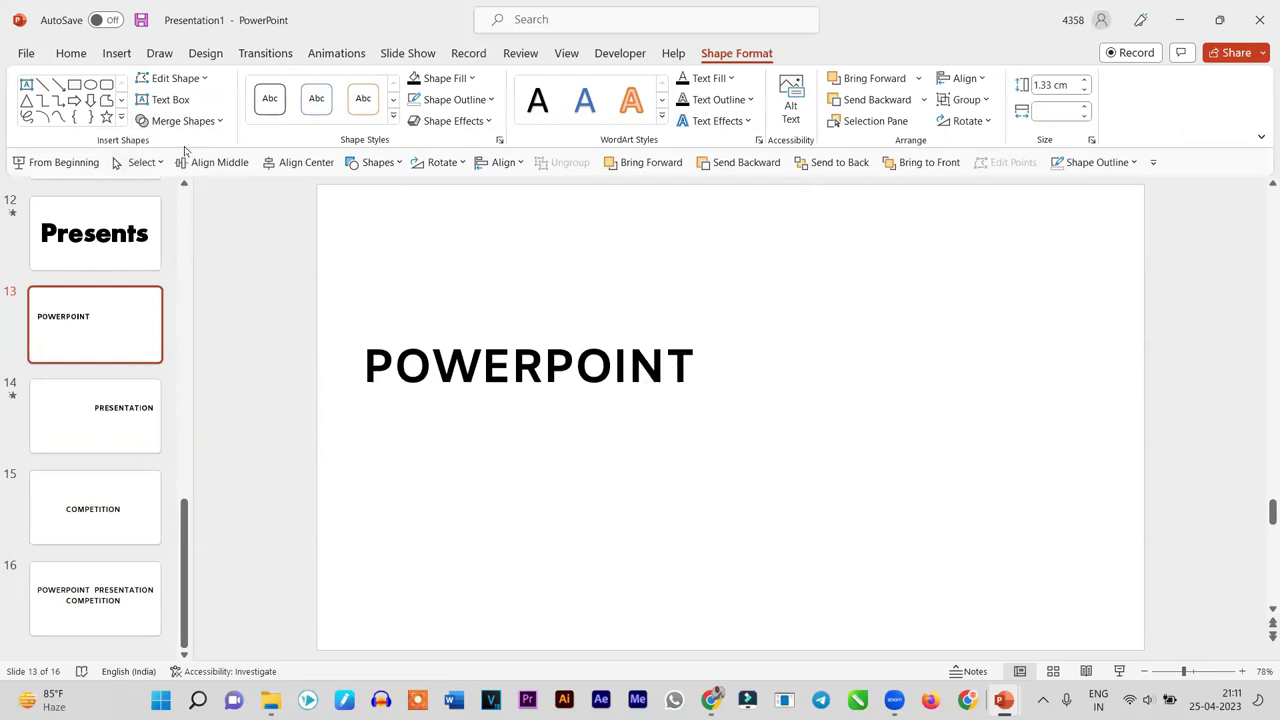
pyautogui.click(115, 403)
pyautogui.click(109, 119)
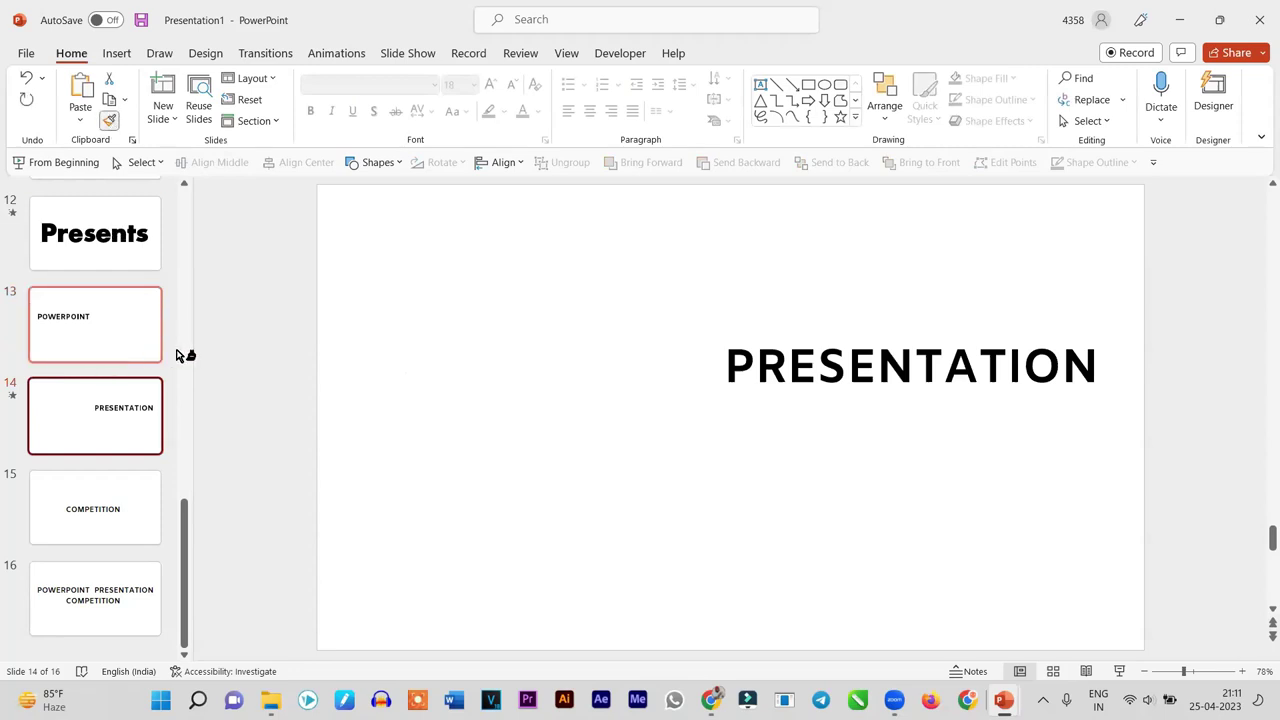
pyautogui.click(236, 270)
pyautogui.click(118, 432)
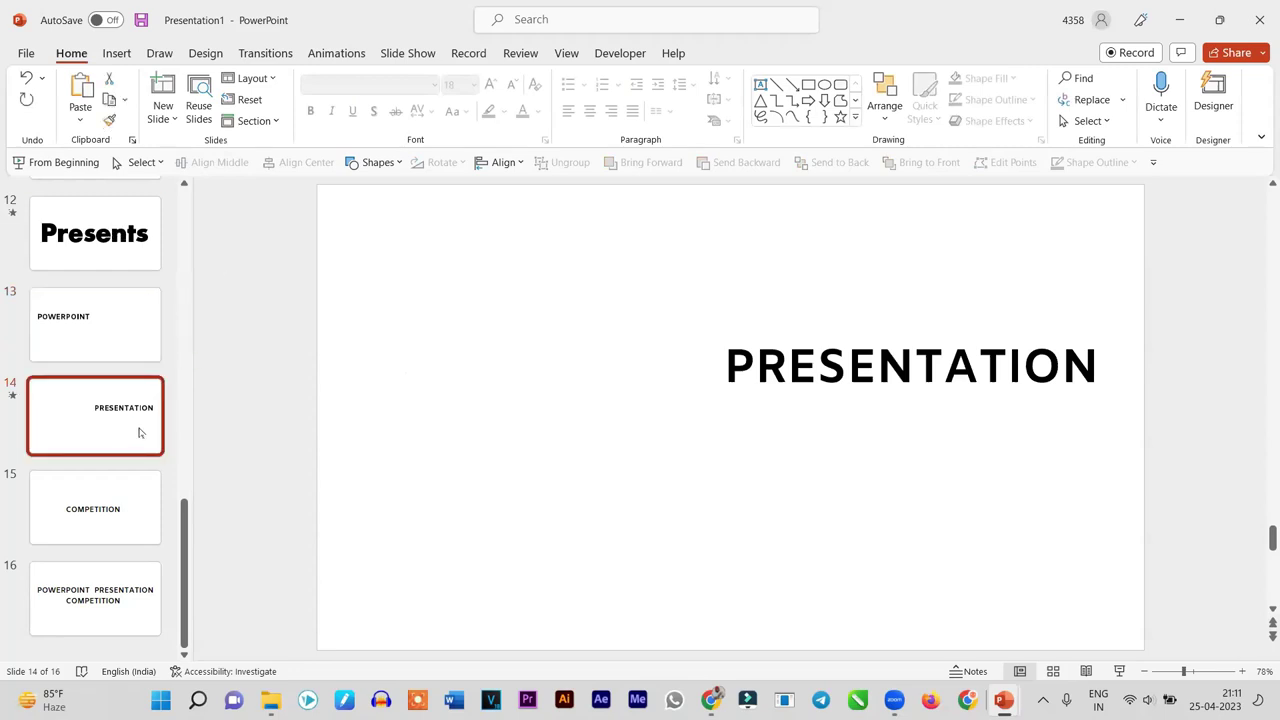
# - Apply the Morph transition to the PRESENTATION slide and replay the preview twice
pyautogui.click(265, 53)
pyautogui.click(168, 106)
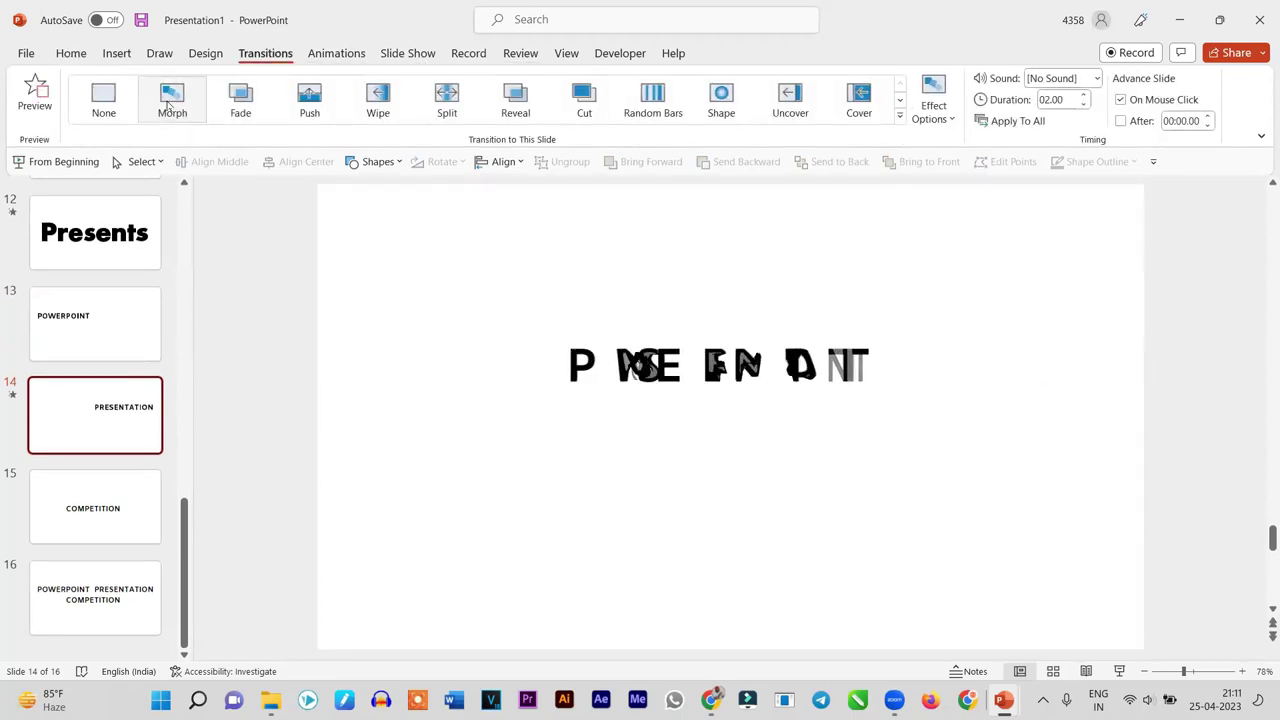
pyautogui.click(168, 106)
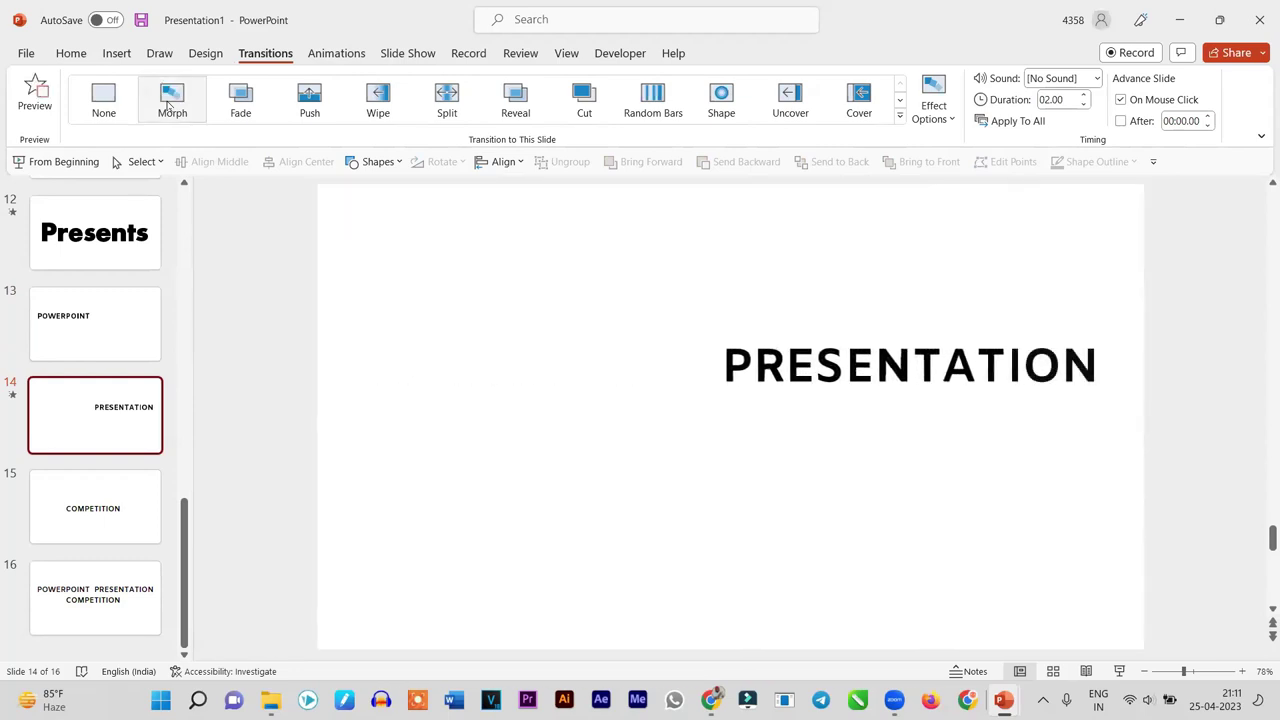
pyautogui.click(168, 106)
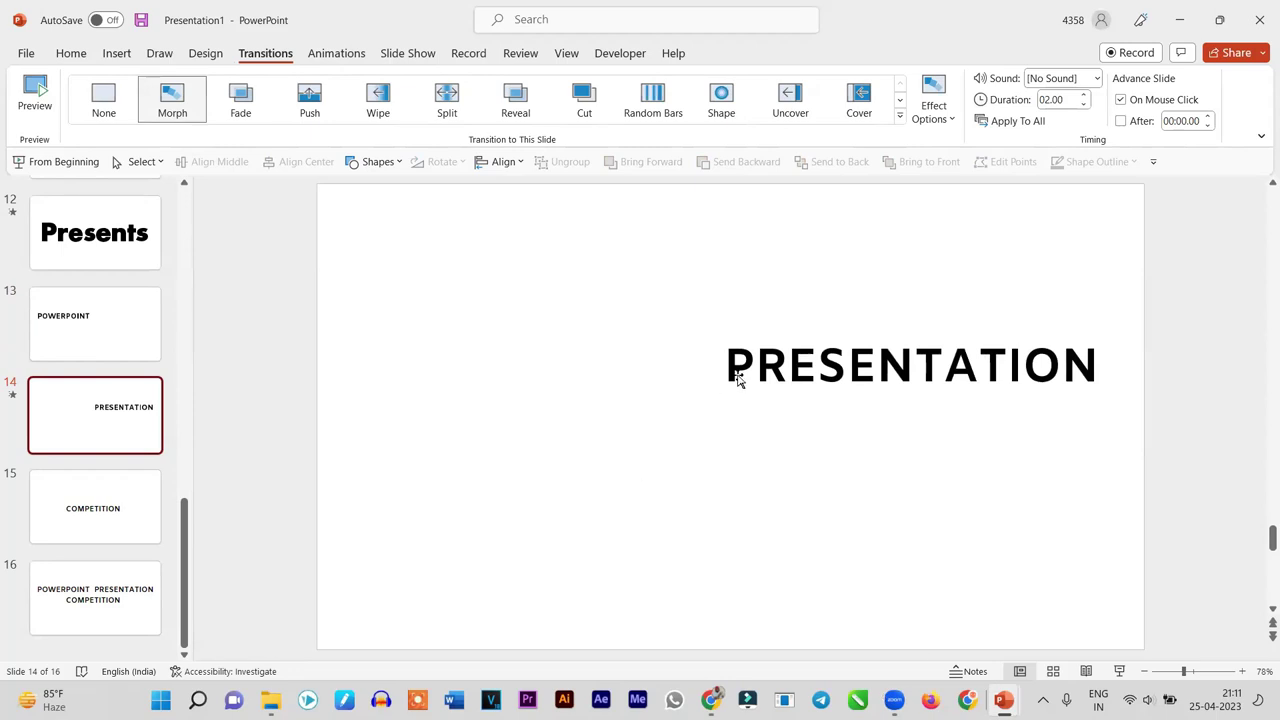
# - Check the P, R, S, E, N, T, A and O letter pieces, then open slide 15
pyautogui.click(737, 378)
pyautogui.click(771, 376)
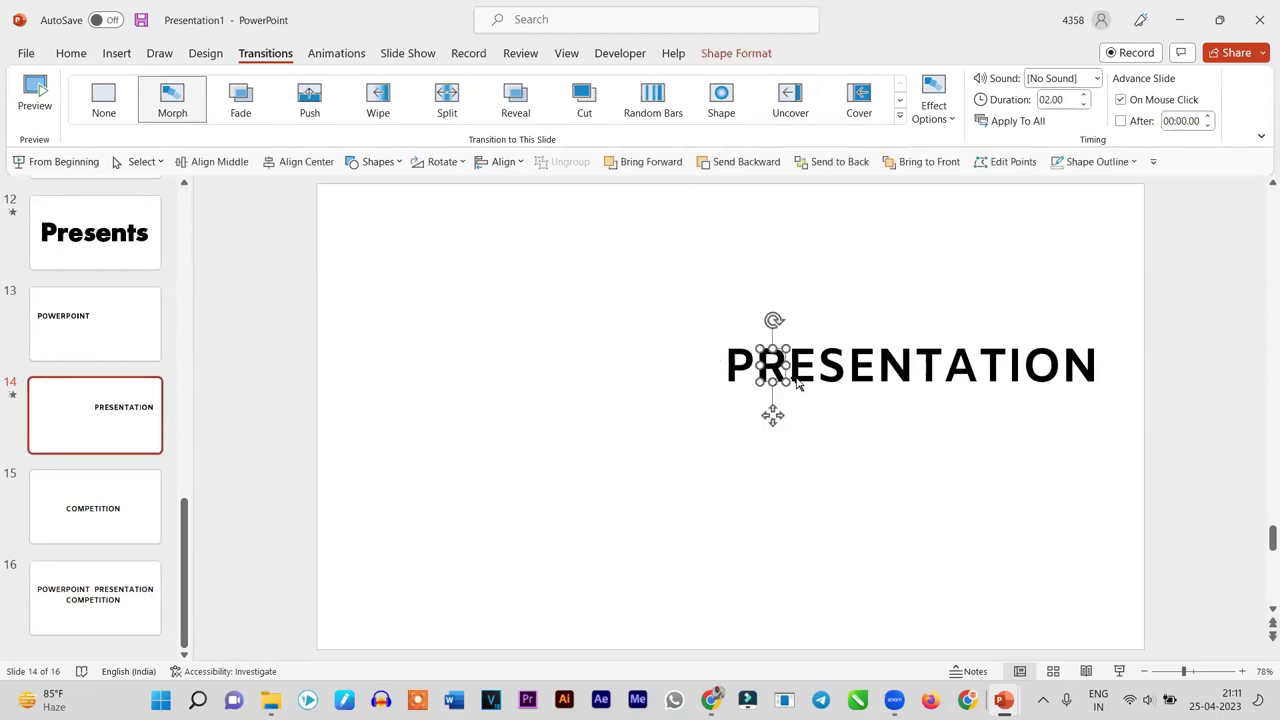
pyautogui.click(833, 377)
pyautogui.click(867, 372)
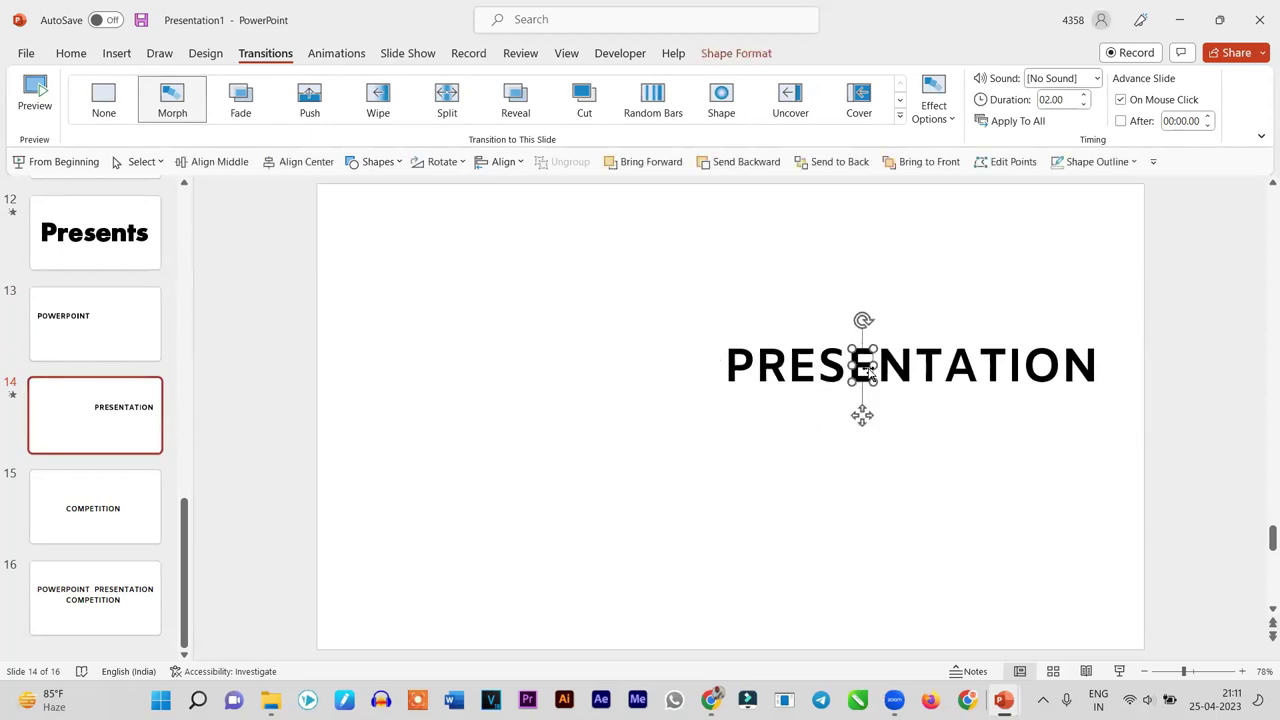
pyautogui.click(901, 365)
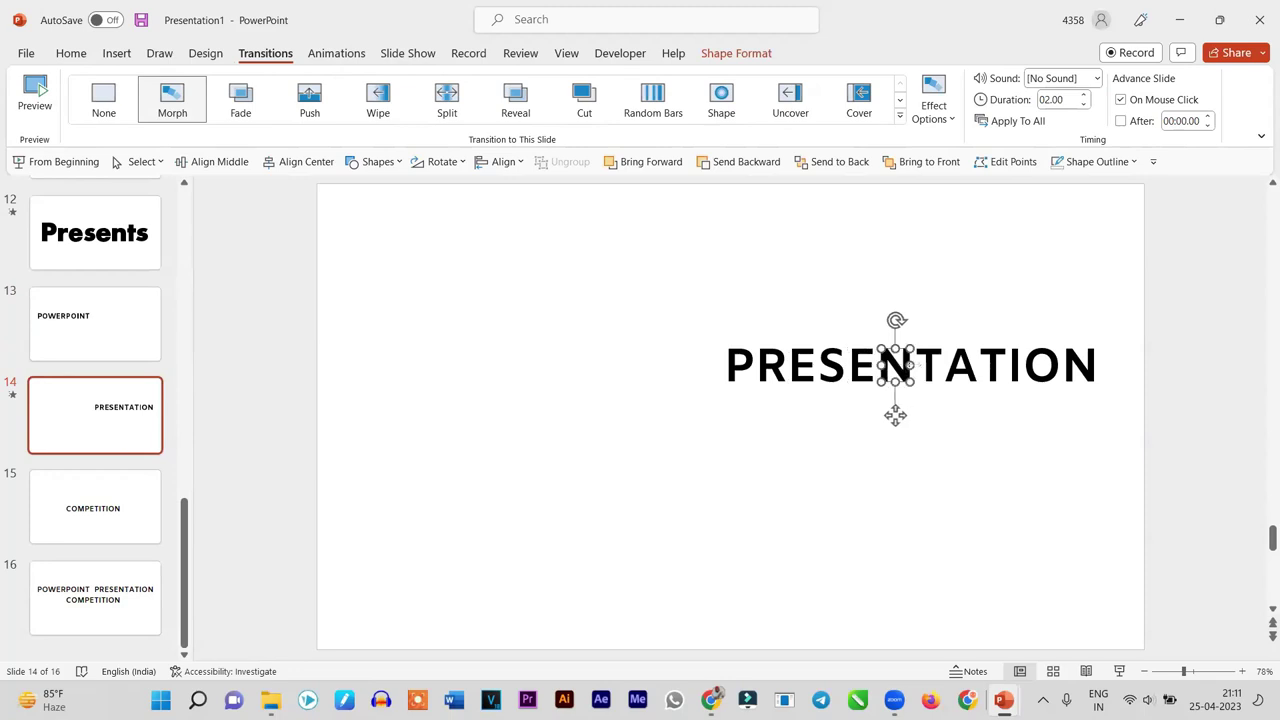
pyautogui.click(934, 369)
pyautogui.click(965, 372)
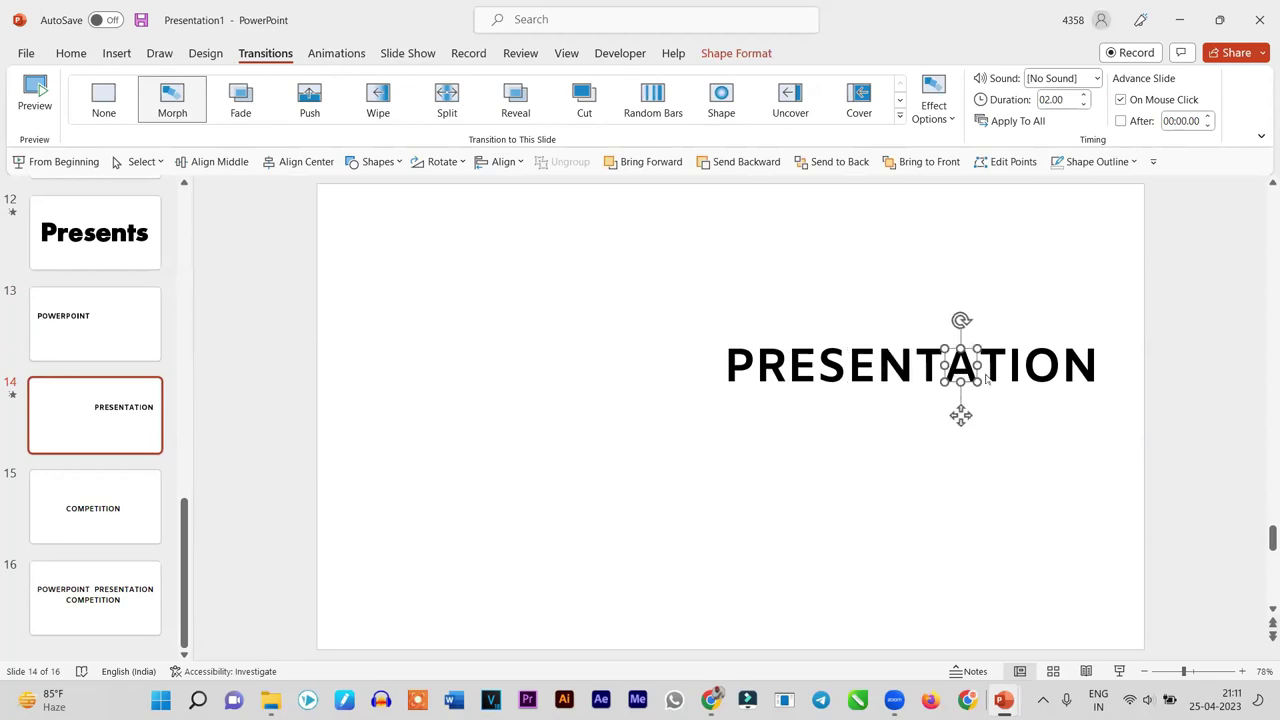
pyautogui.click(1054, 385)
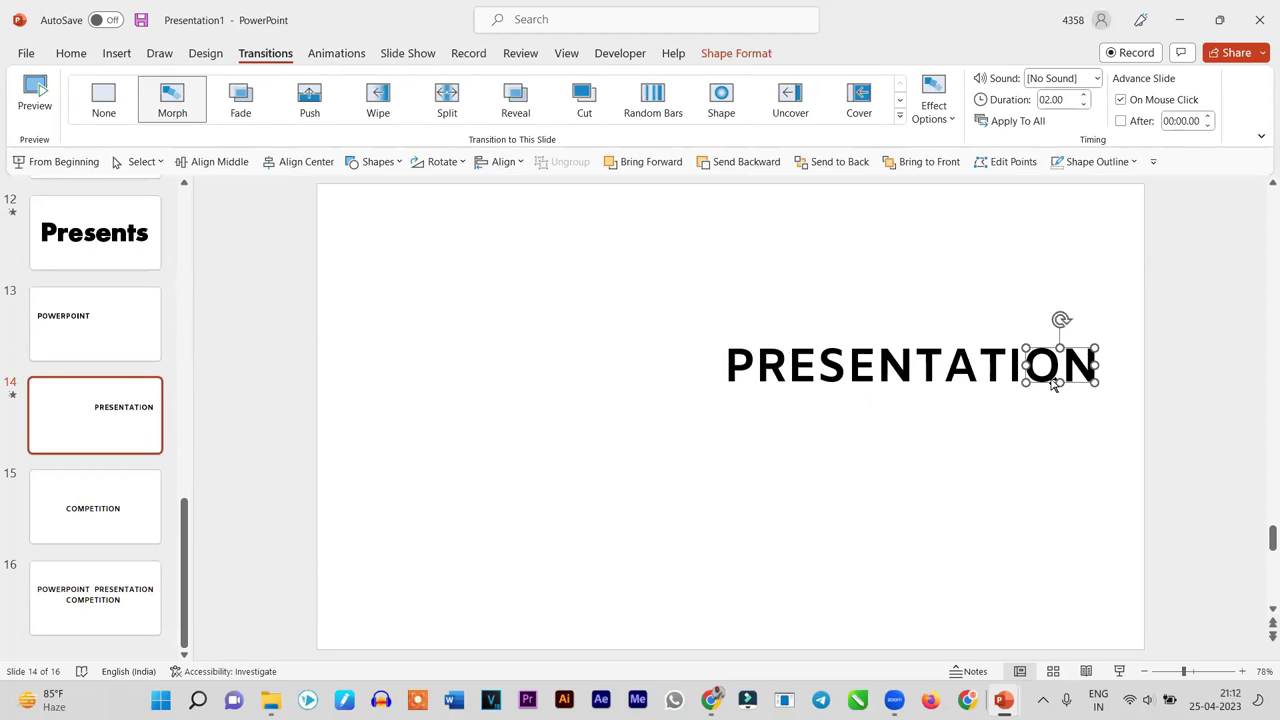
pyautogui.click(92, 538)
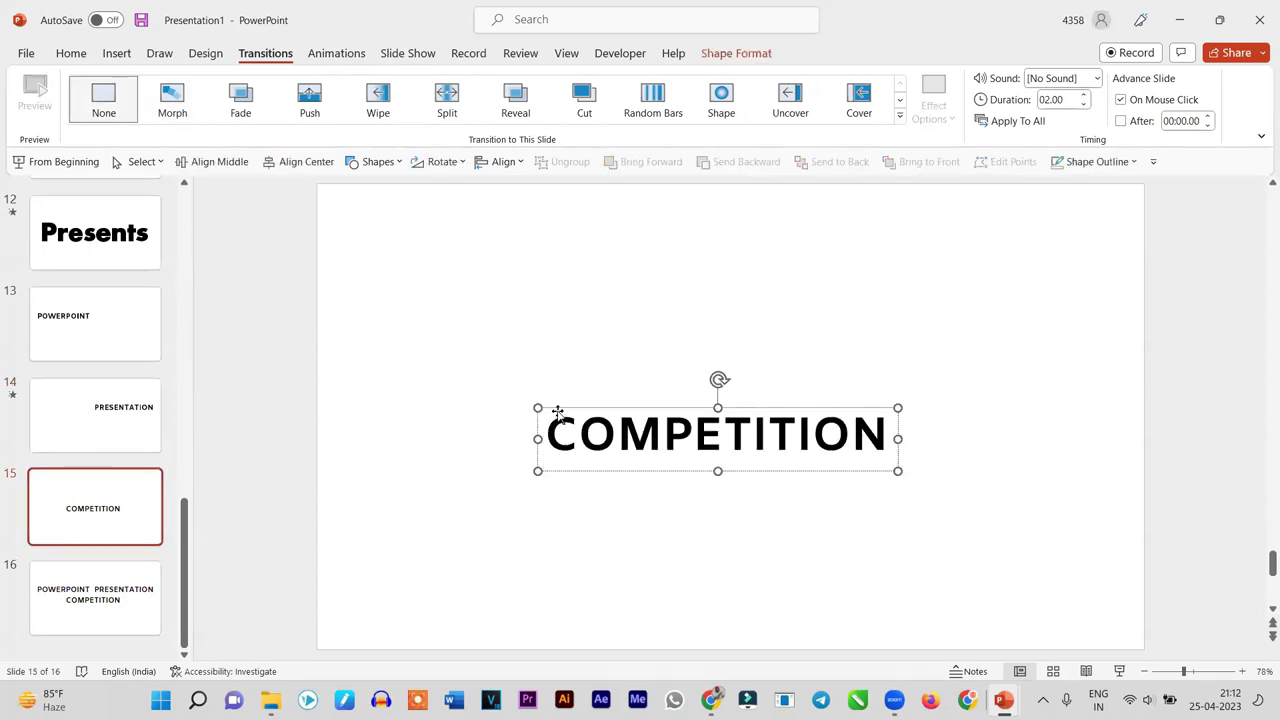
# - Draw a rectangle covering the word COMPETITION on slide 15
pyautogui.click(389, 358)
pyautogui.click(112, 52)
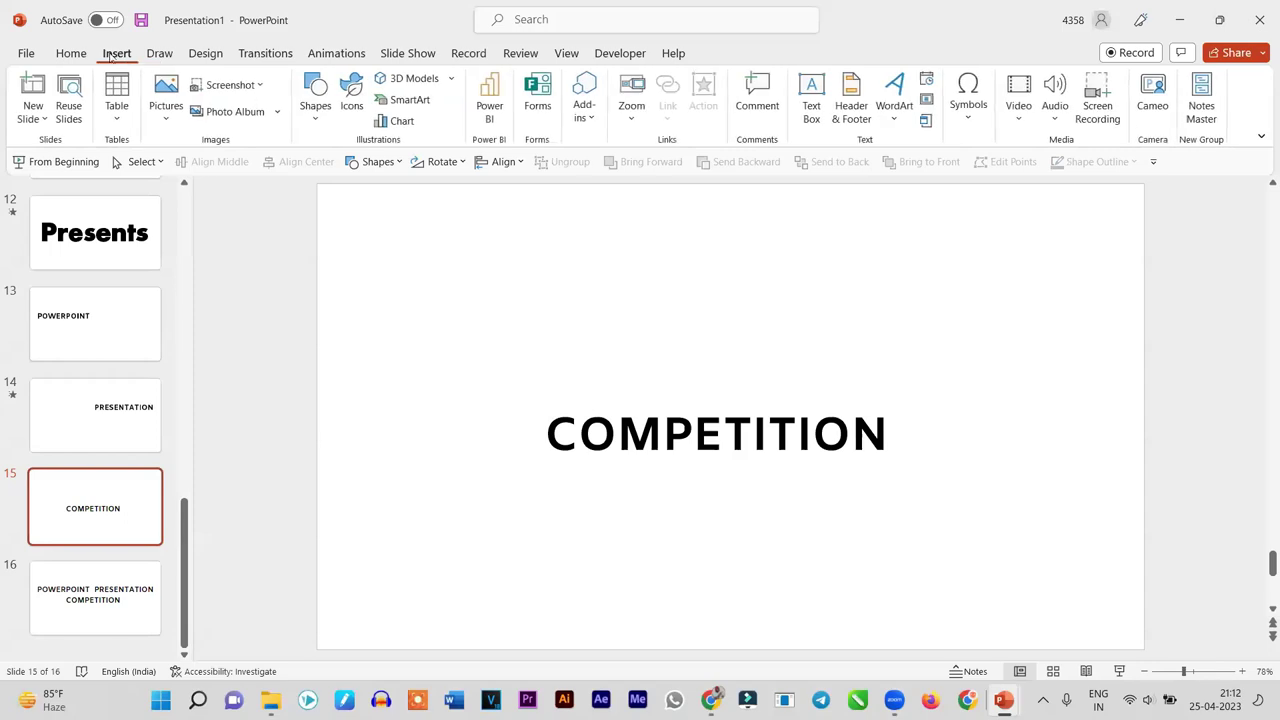
pyautogui.click(316, 108)
pyautogui.moveTo(528, 397); pyautogui.dragTo(889, 464)
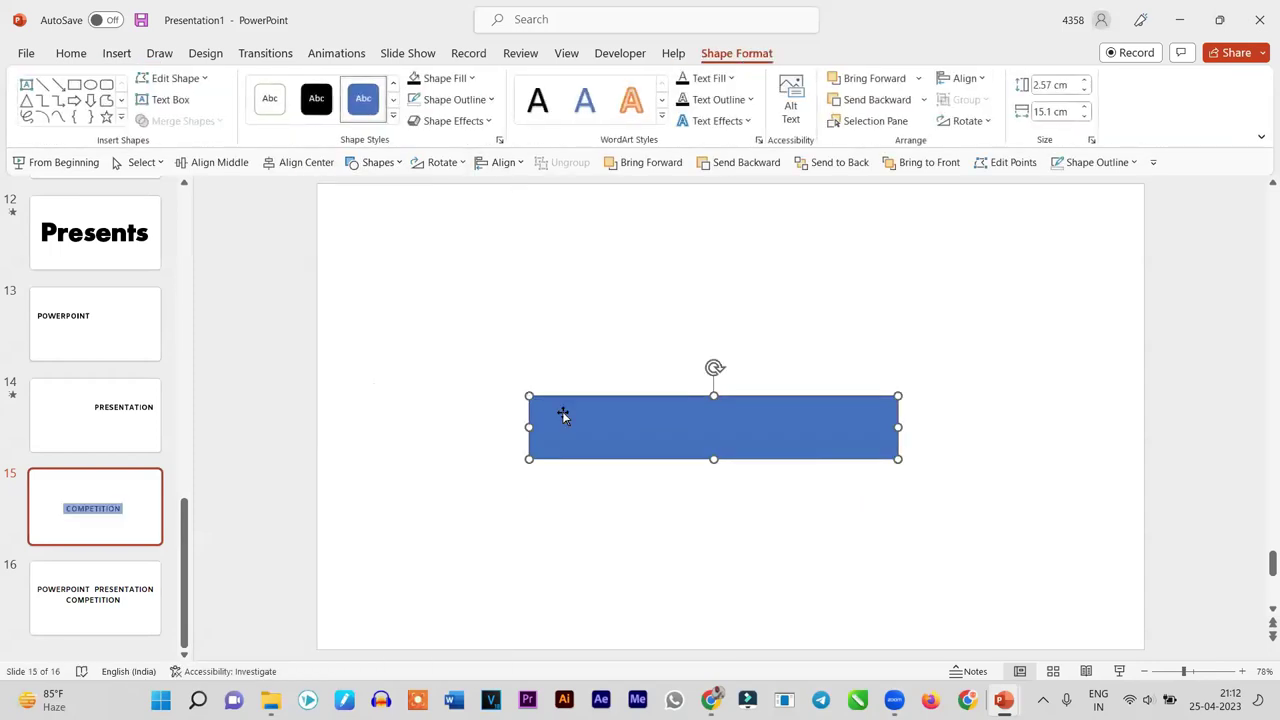
# - Fill the rectangle black and send it behind the COMPETITION text
pyautogui.rightClick(598, 411)
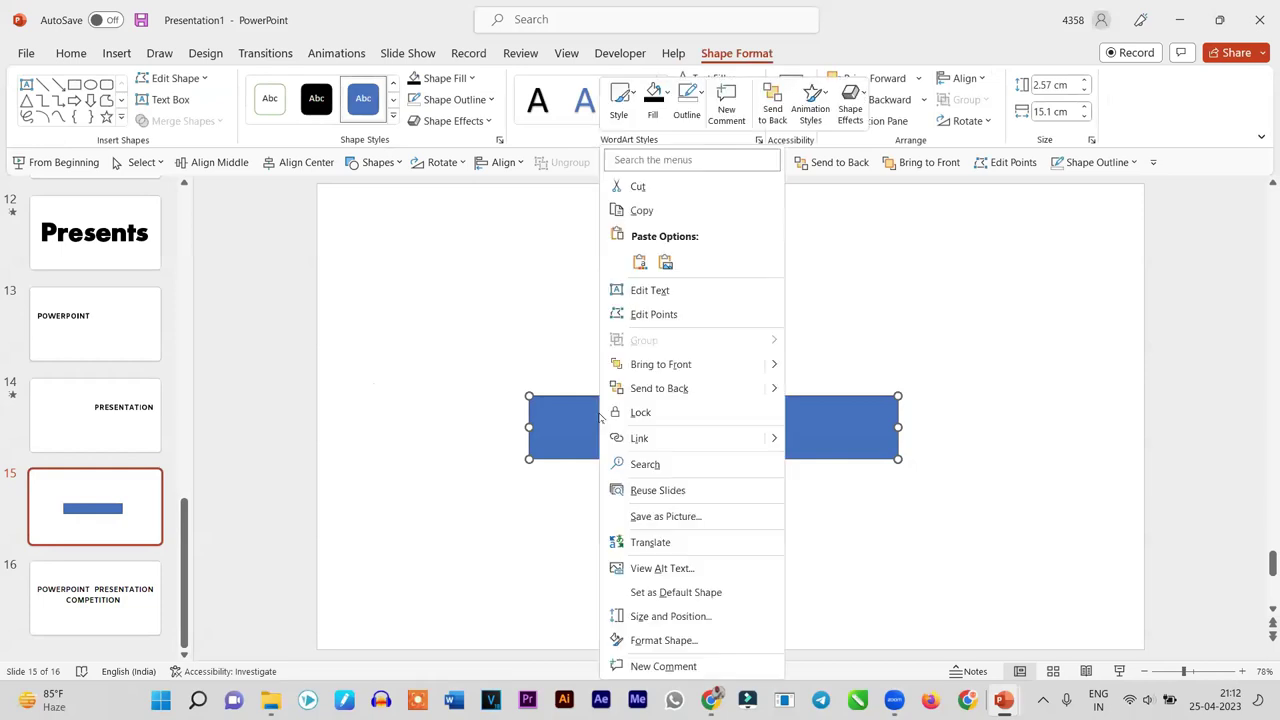
pyautogui.click(660, 388)
pyautogui.click(567, 405)
pyautogui.moveTo(569, 408); pyautogui.dragTo(570, 407)
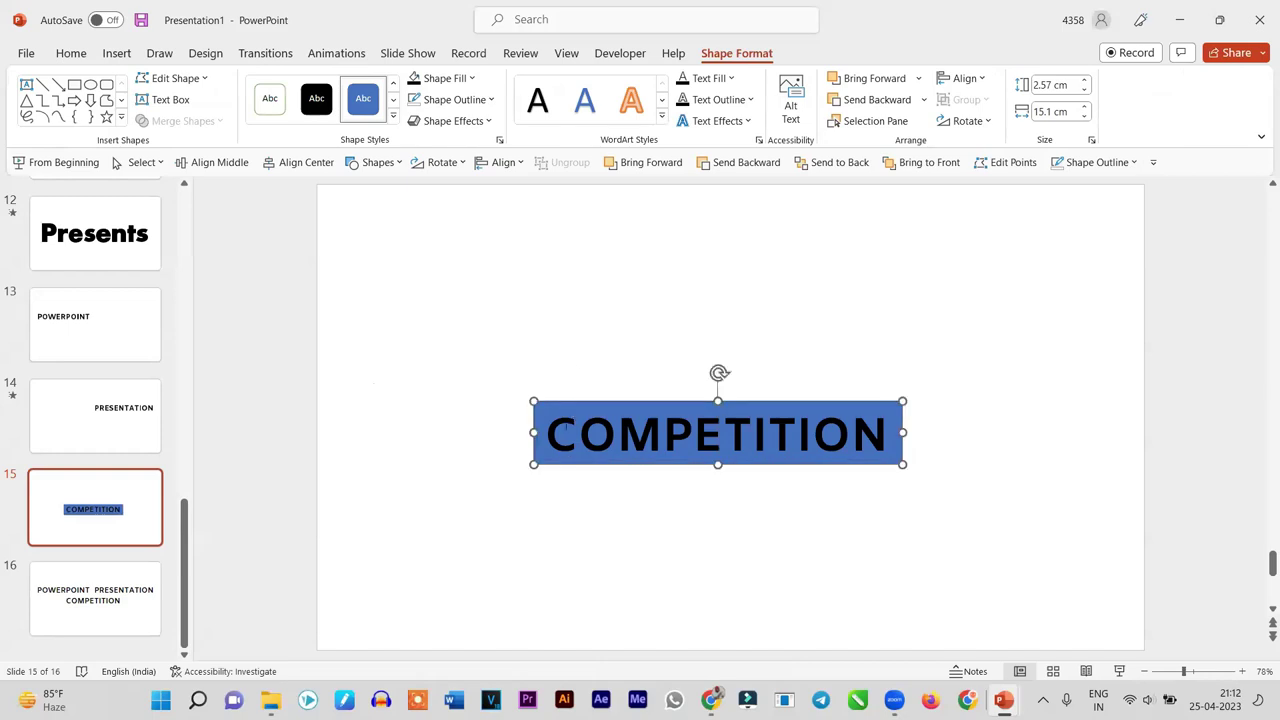
pyautogui.click(461, 84)
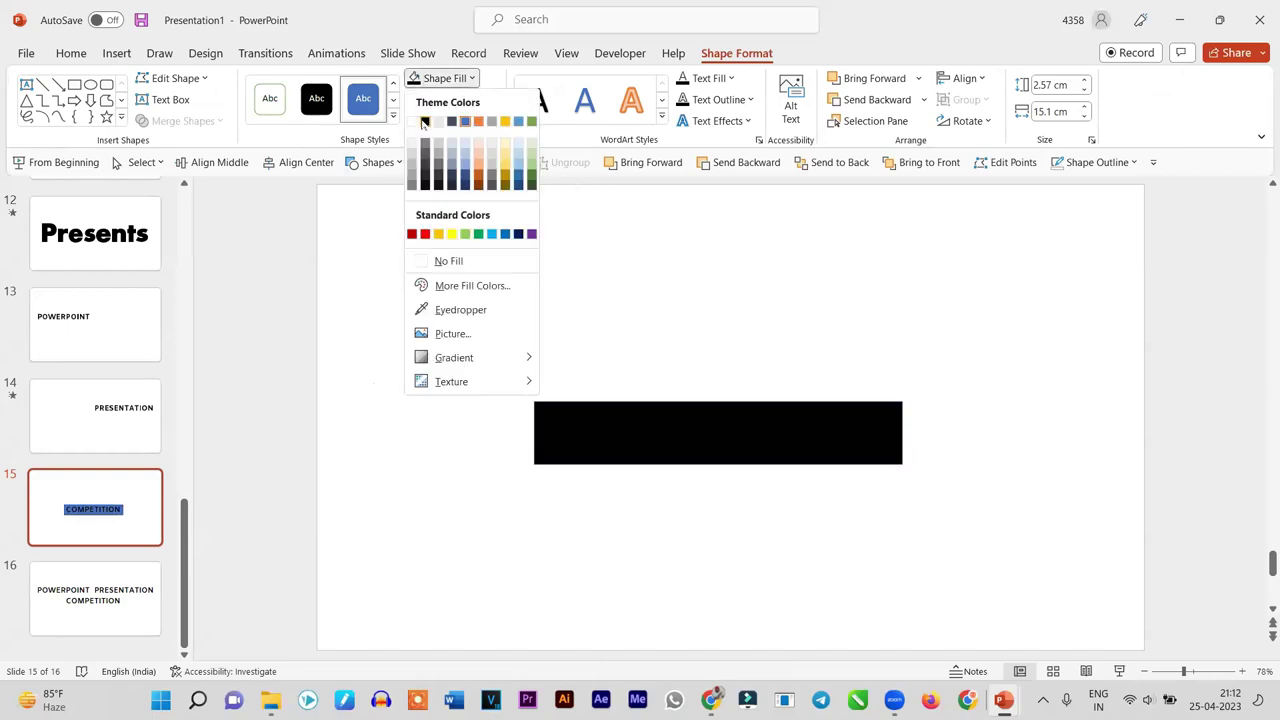
pyautogui.click(433, 121)
pyautogui.rightClick(607, 419)
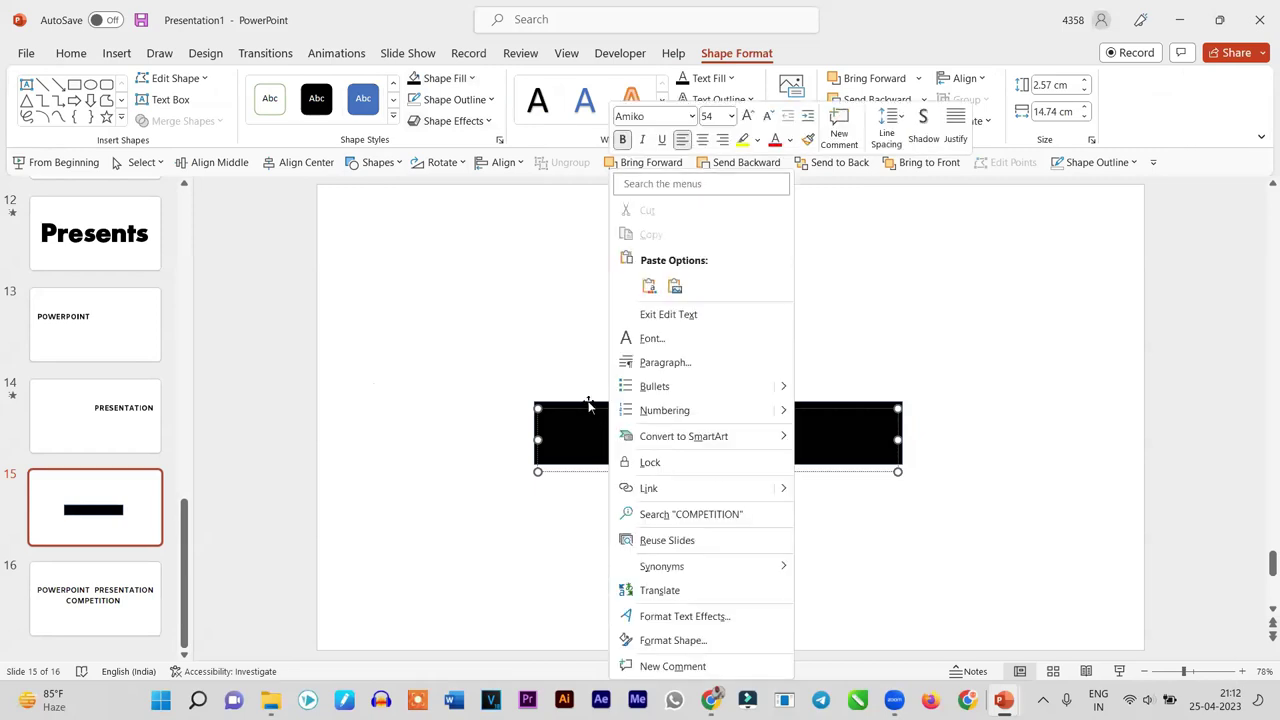
pyautogui.click(588, 404)
pyautogui.rightClick(588, 407)
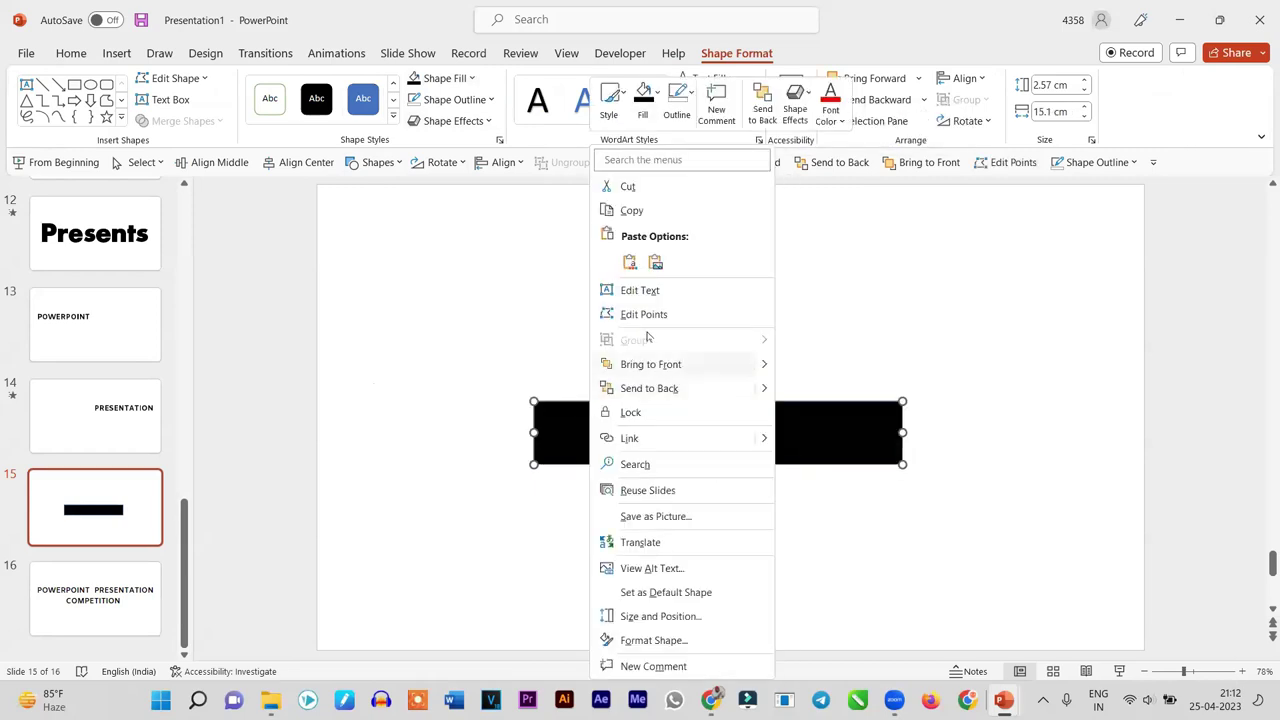
pyautogui.click(673, 388)
# - Select the text box and black rectangle together and apply Merge Shapes > Fragment
pyautogui.click(551, 369)
pyautogui.click(617, 437)
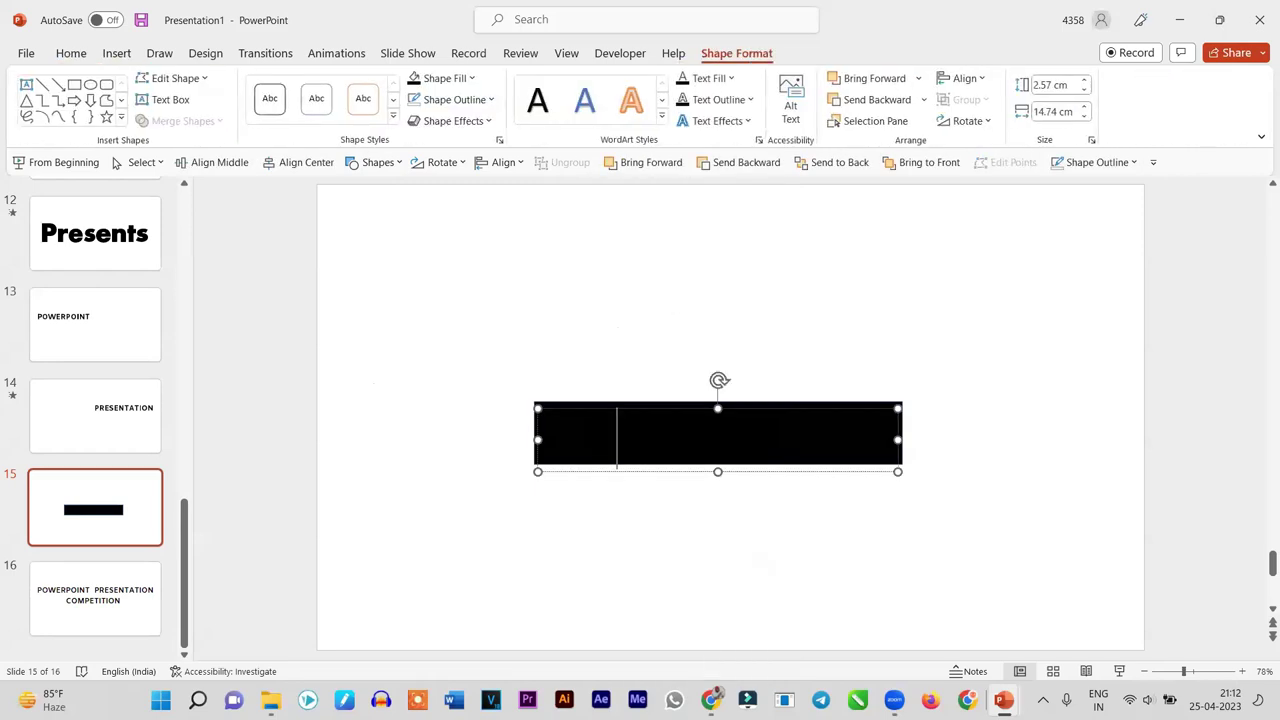
pyautogui.press('Escape')
pyautogui.keyDown('shift'); pyautogui.click(575, 400); pyautogui.keyUp('shift')
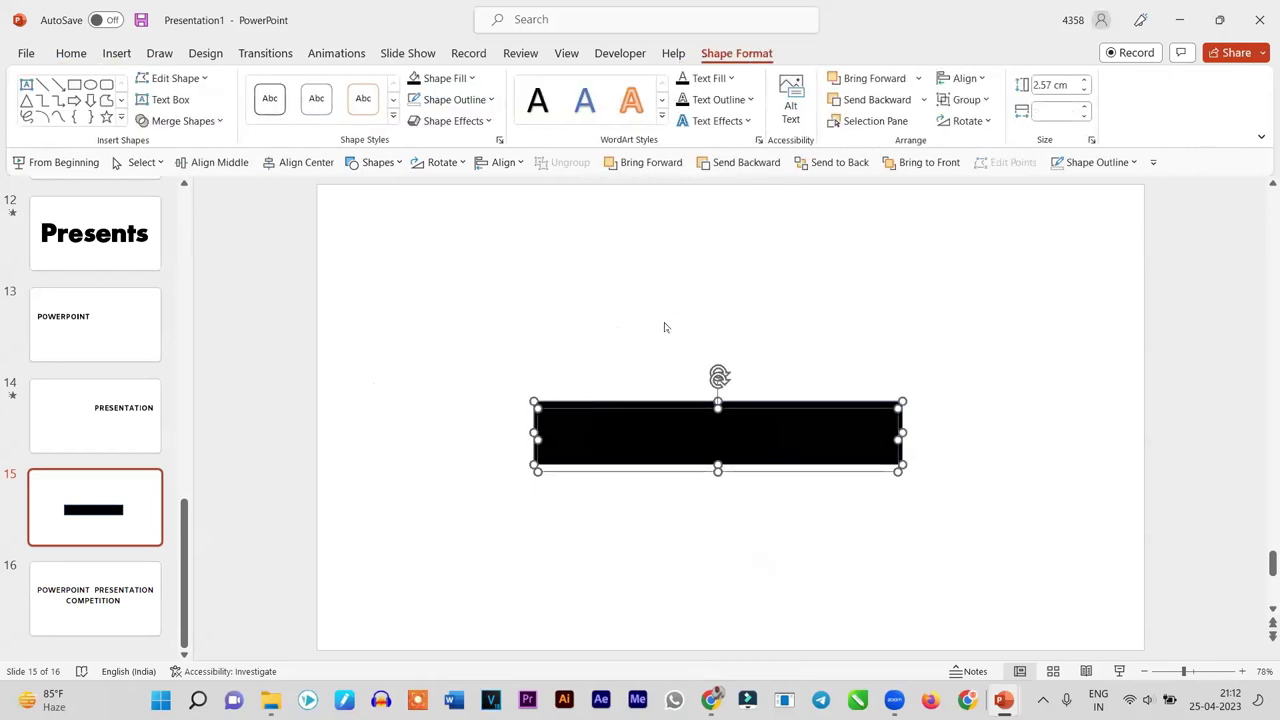
pyautogui.click(188, 121)
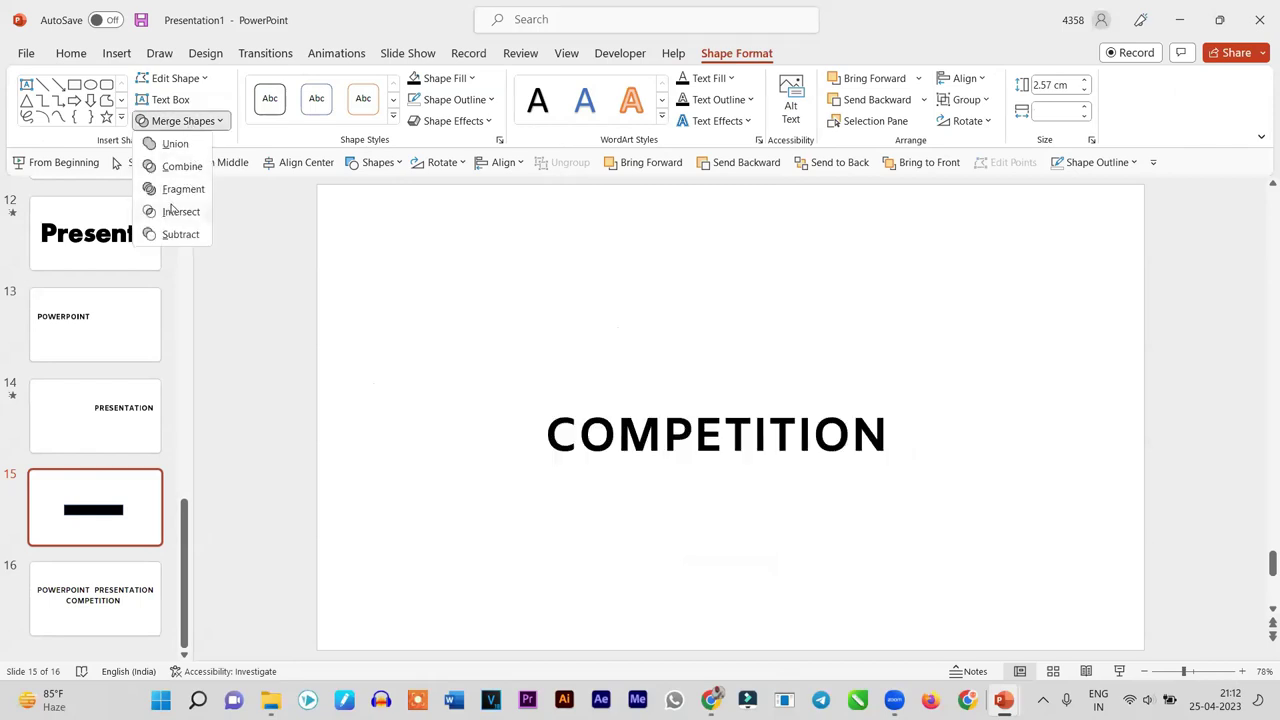
pyautogui.click(181, 189)
# - Delete the leftover rectangle piece and the inner pieces of both O's and the P
pyautogui.click(573, 399)
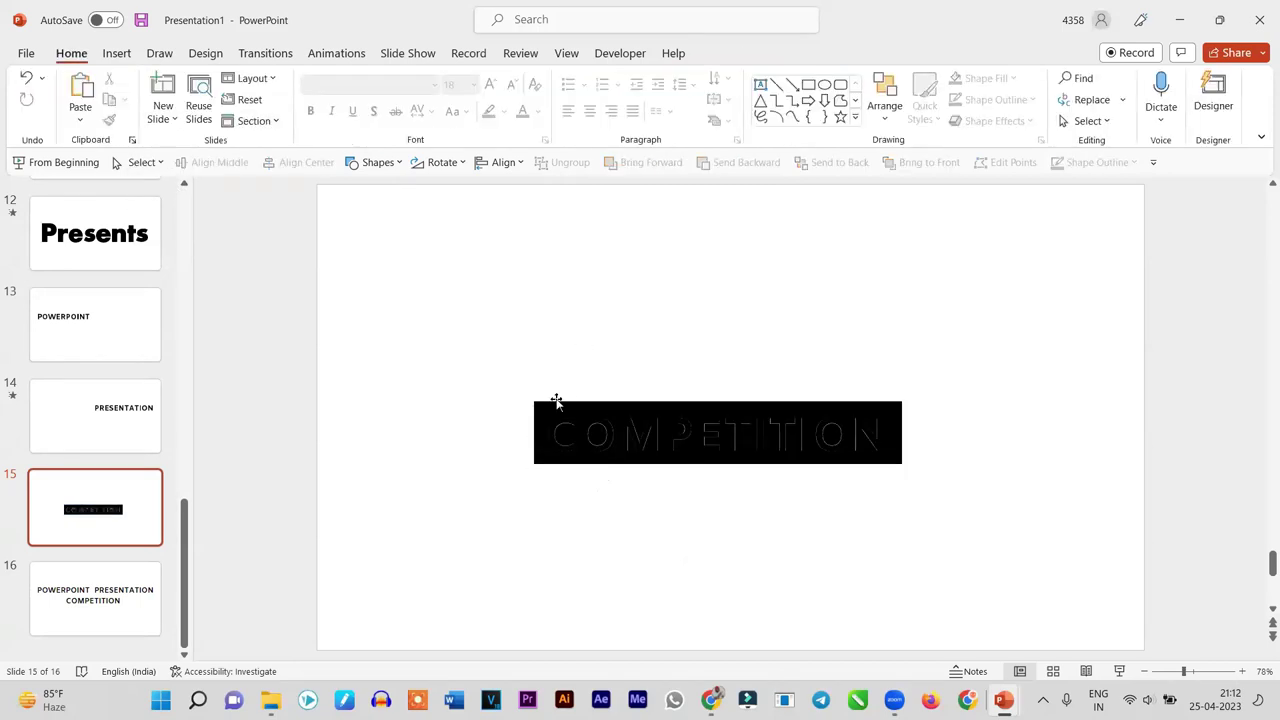
pyautogui.click(556, 401)
pyautogui.press('Delete')
pyautogui.click(600, 430)
pyautogui.press('Delete')
pyautogui.click(680, 432)
pyautogui.press('Delete')
pyautogui.click(835, 440)
pyautogui.press('Delete')
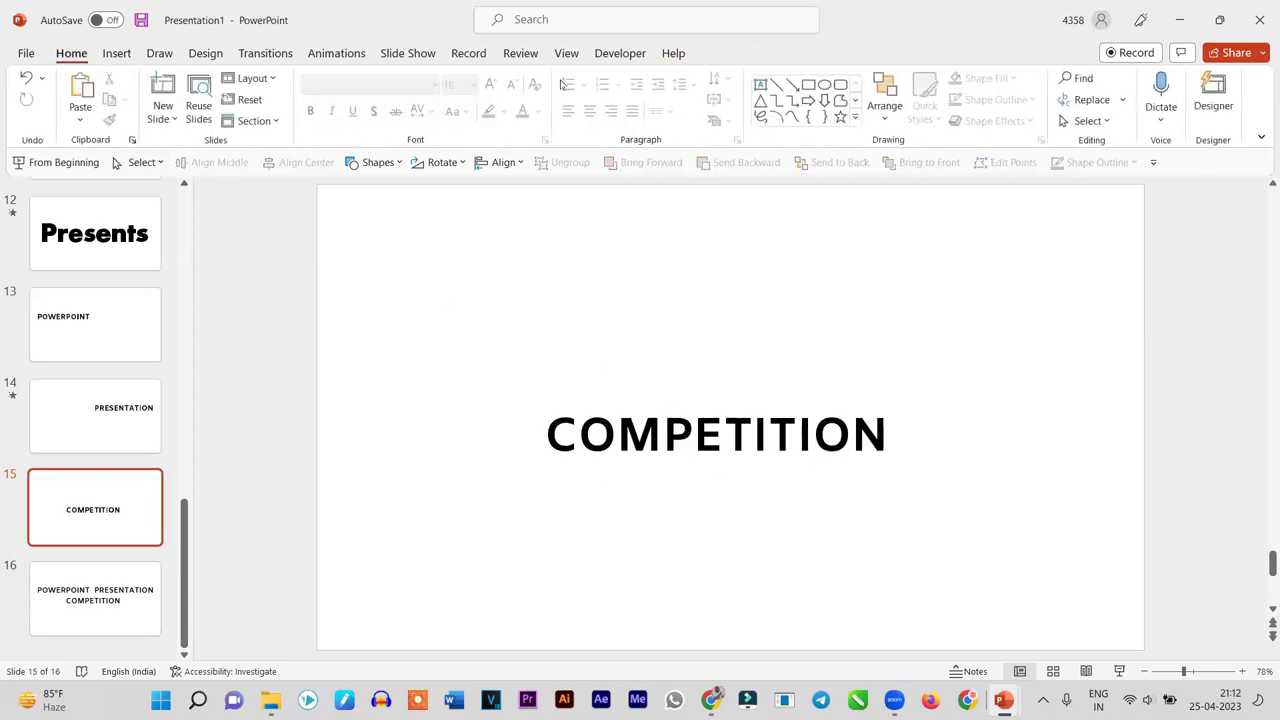
# - Apply the Morph transition to slide 15 and replay its preview
pyautogui.click(266, 53)
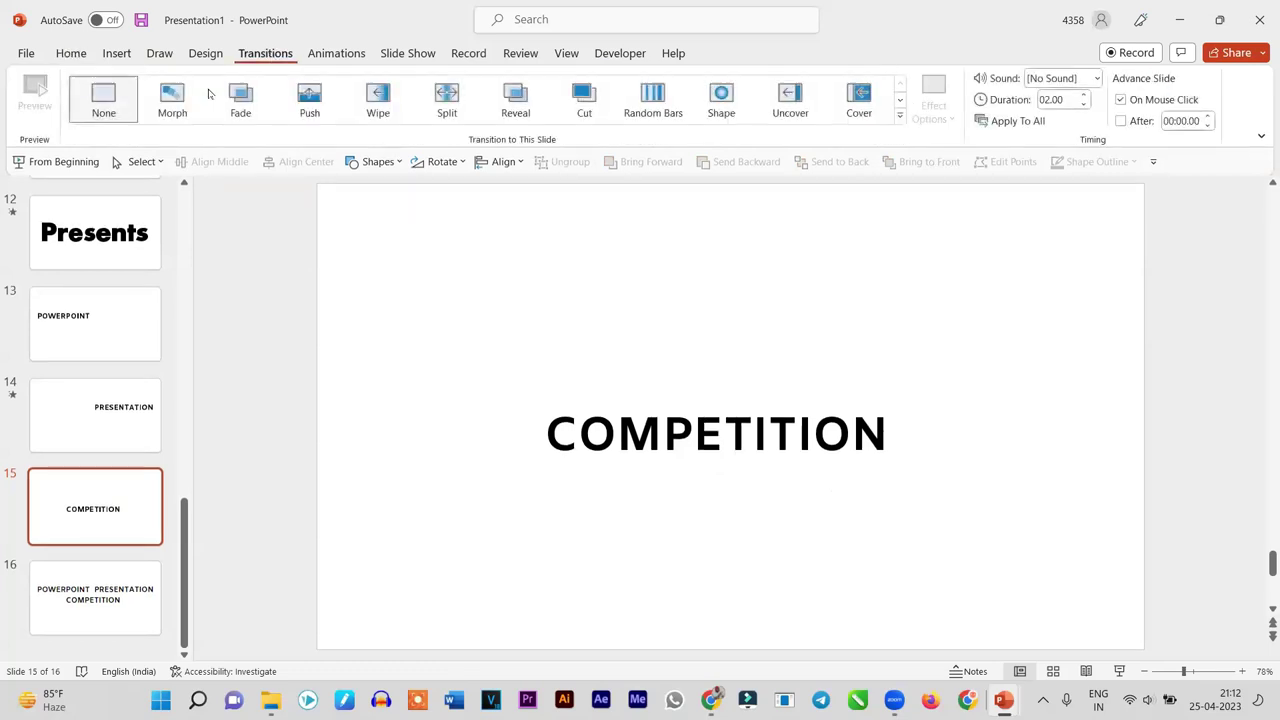
pyautogui.click(172, 100)
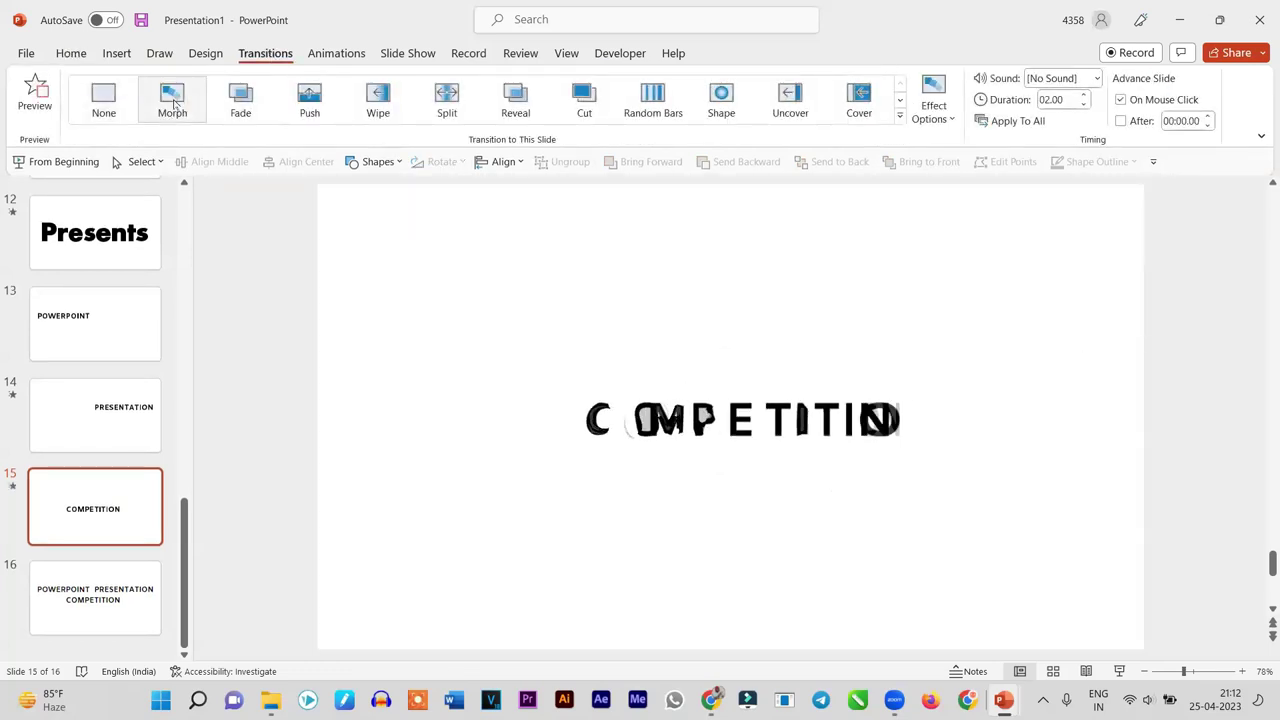
pyautogui.click(172, 100)
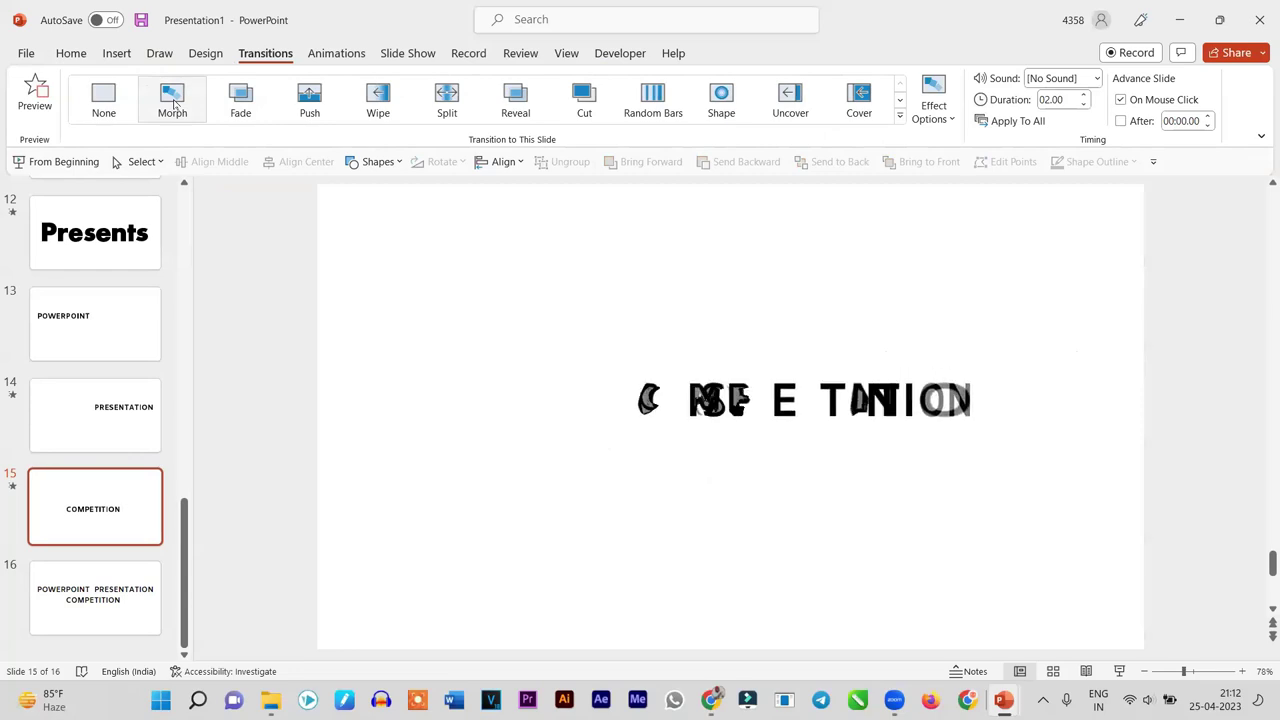
# - Go to slide 16 and pick the rectangle shape to draw over its title
pyautogui.click(111, 606)
pyautogui.click(486, 337)
pyautogui.click(391, 270)
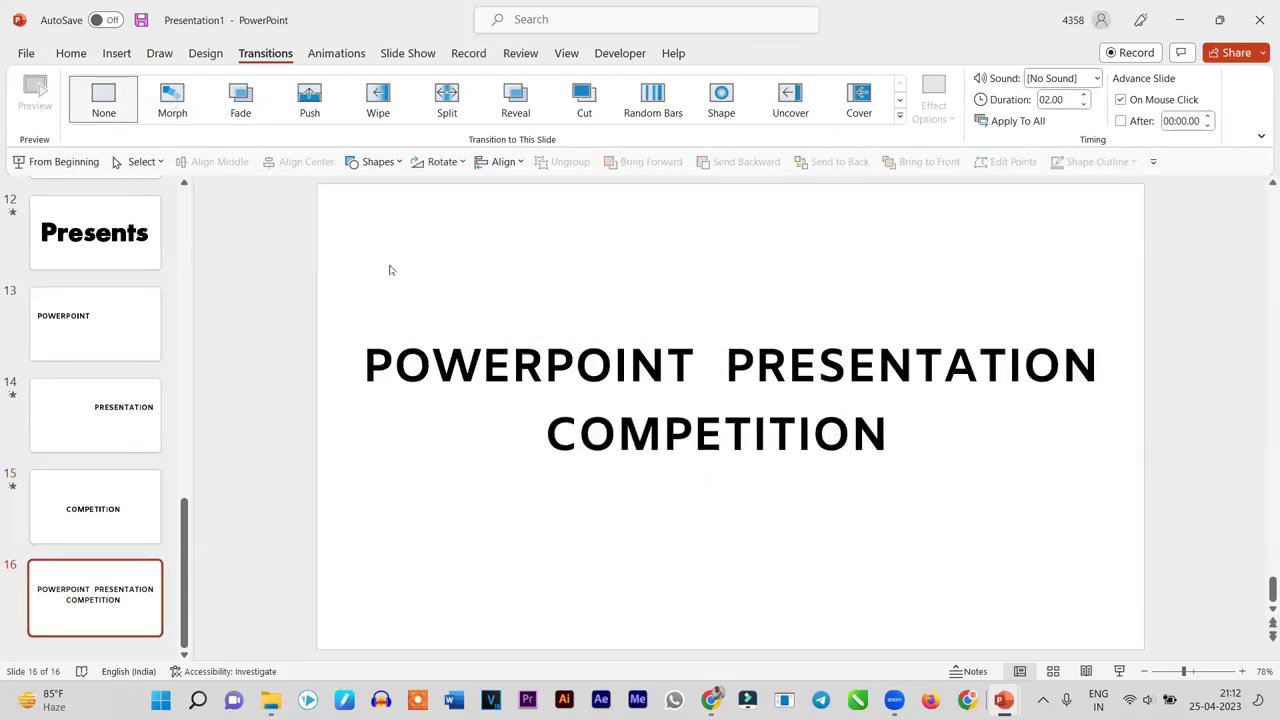
pyautogui.click(116, 53)
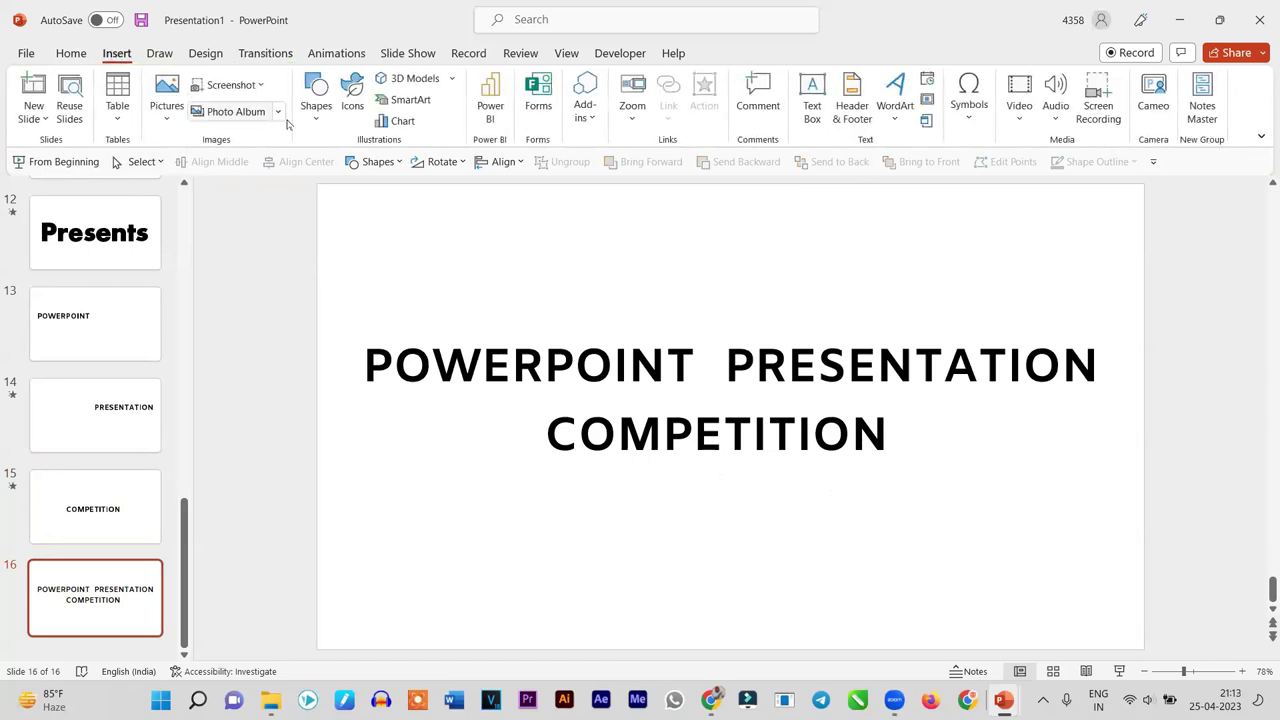
pyautogui.click(320, 120)
pyautogui.click(355, 169)
# - Draw a black, outline-free rectangle over the slide 16 title and send it behind the text
pyautogui.moveTo(347, 310); pyautogui.dragTo(1126, 462)
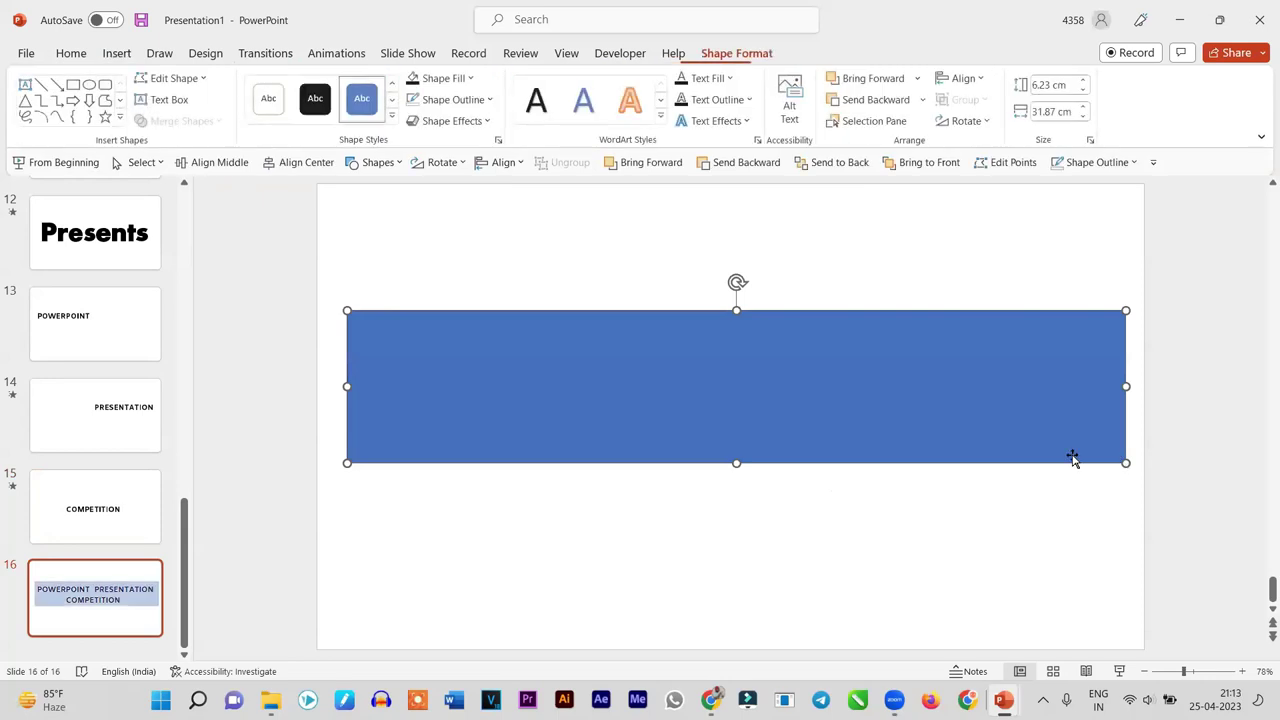
pyautogui.rightClick(480, 343)
pyautogui.click(538, 386)
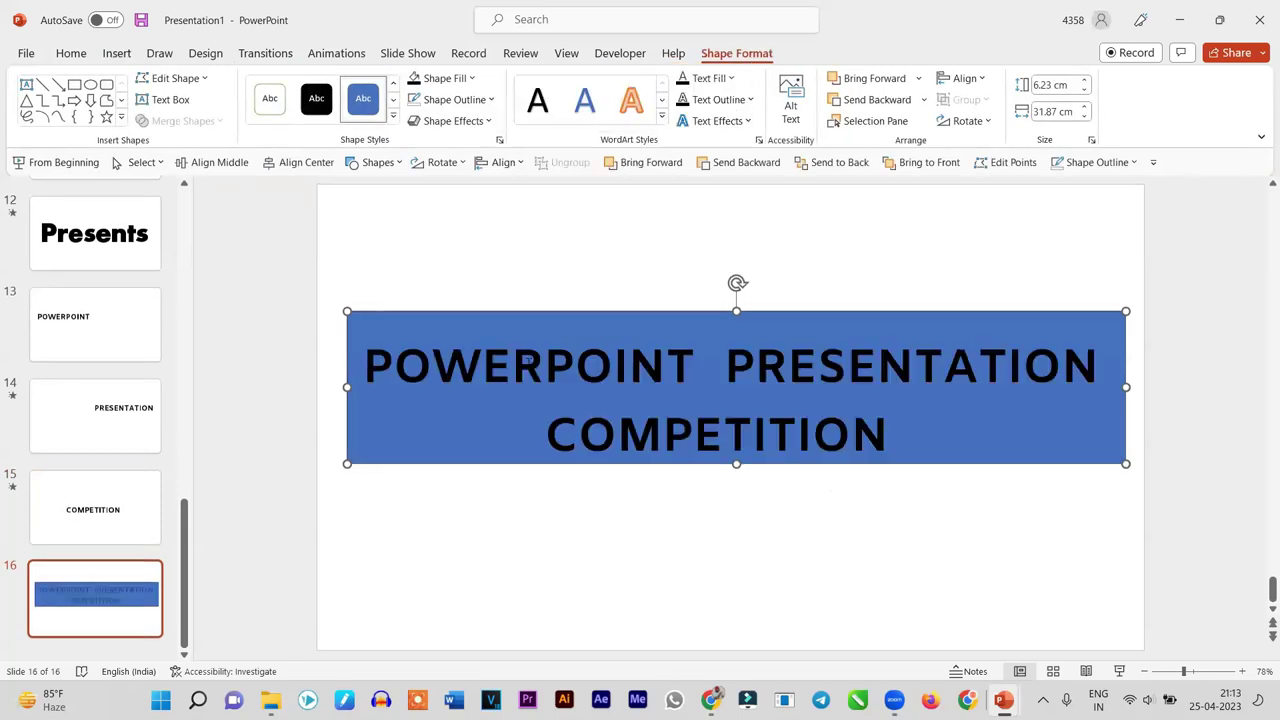
pyautogui.click(456, 100)
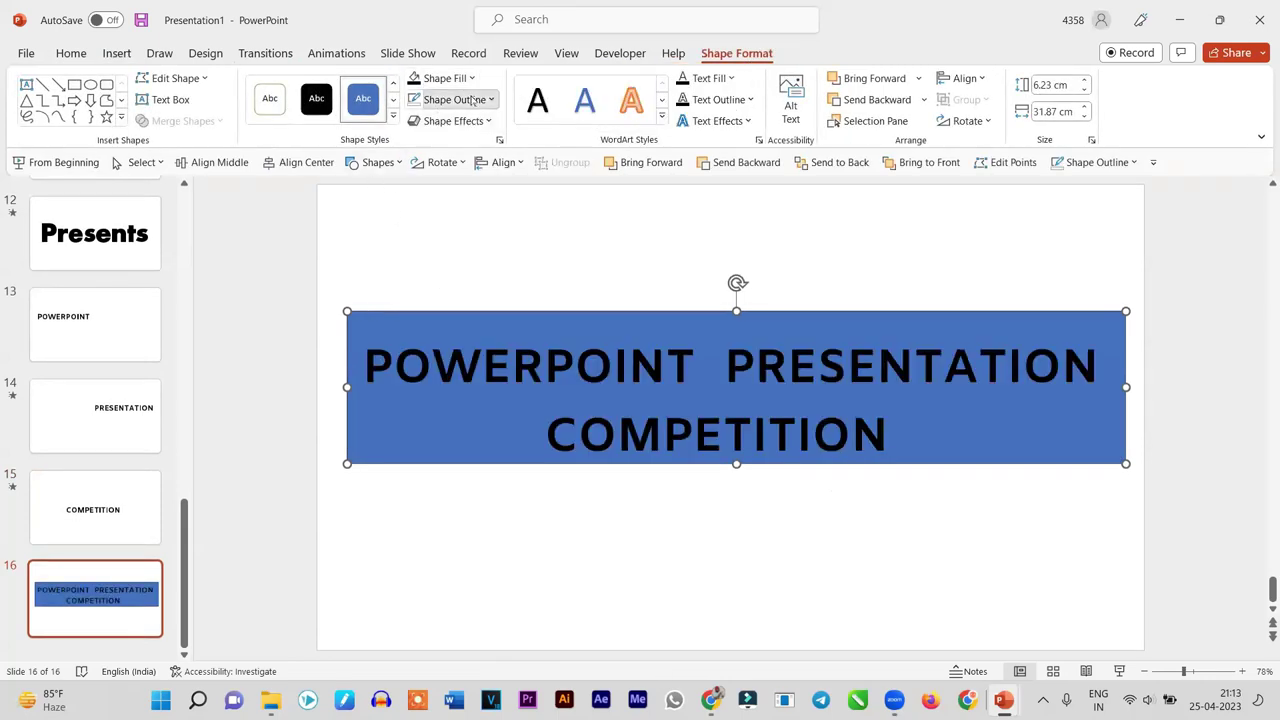
pyautogui.click(455, 281)
pyautogui.click(448, 292)
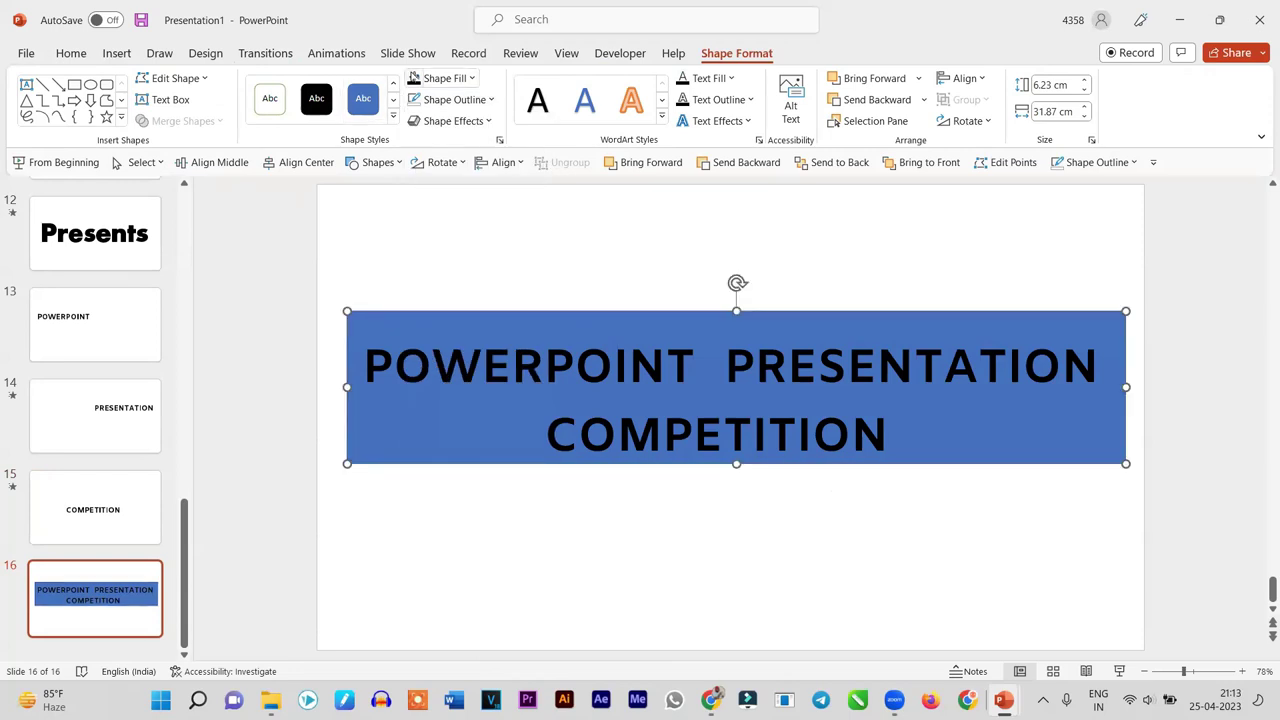
pyautogui.click(413, 78)
pyautogui.click(398, 330)
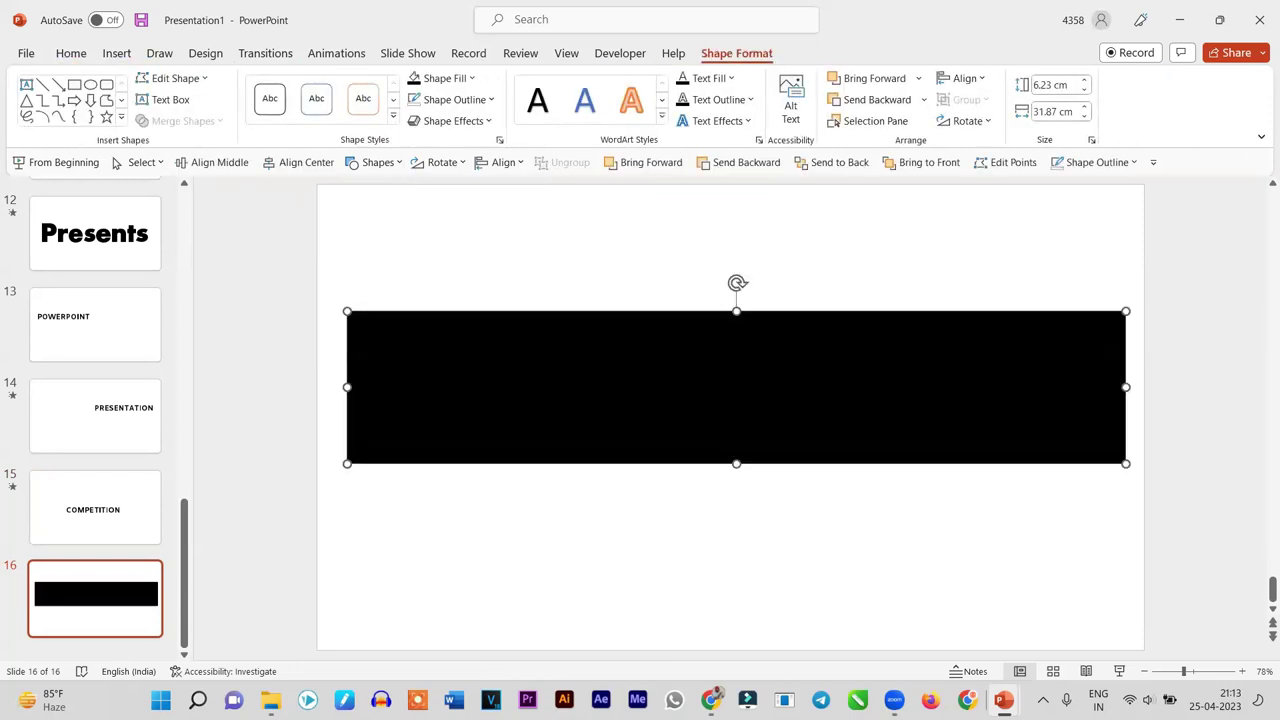
pyautogui.rightClick(400, 330)
pyautogui.click(460, 388)
# - Fragment the three title text boxes together with the black rectangle
pyautogui.click(481, 388)
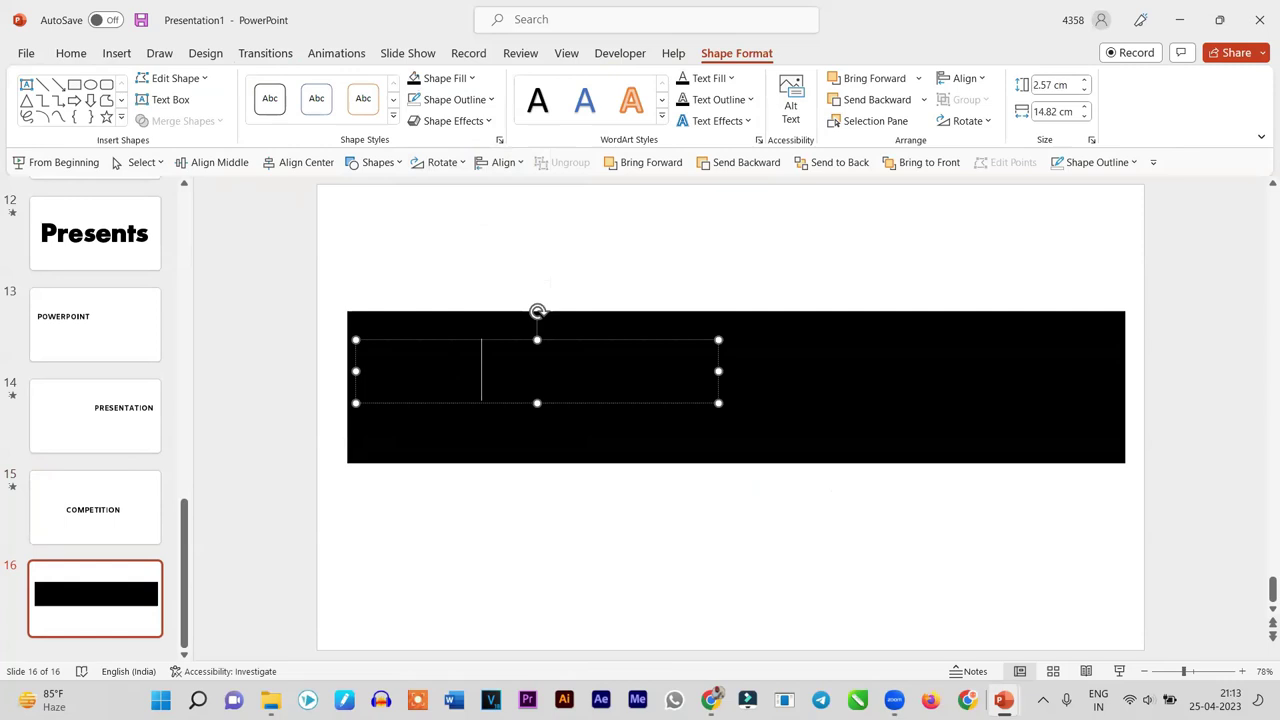
pyautogui.keyDown('shift'); pyautogui.click(783, 395); pyautogui.keyUp('shift')
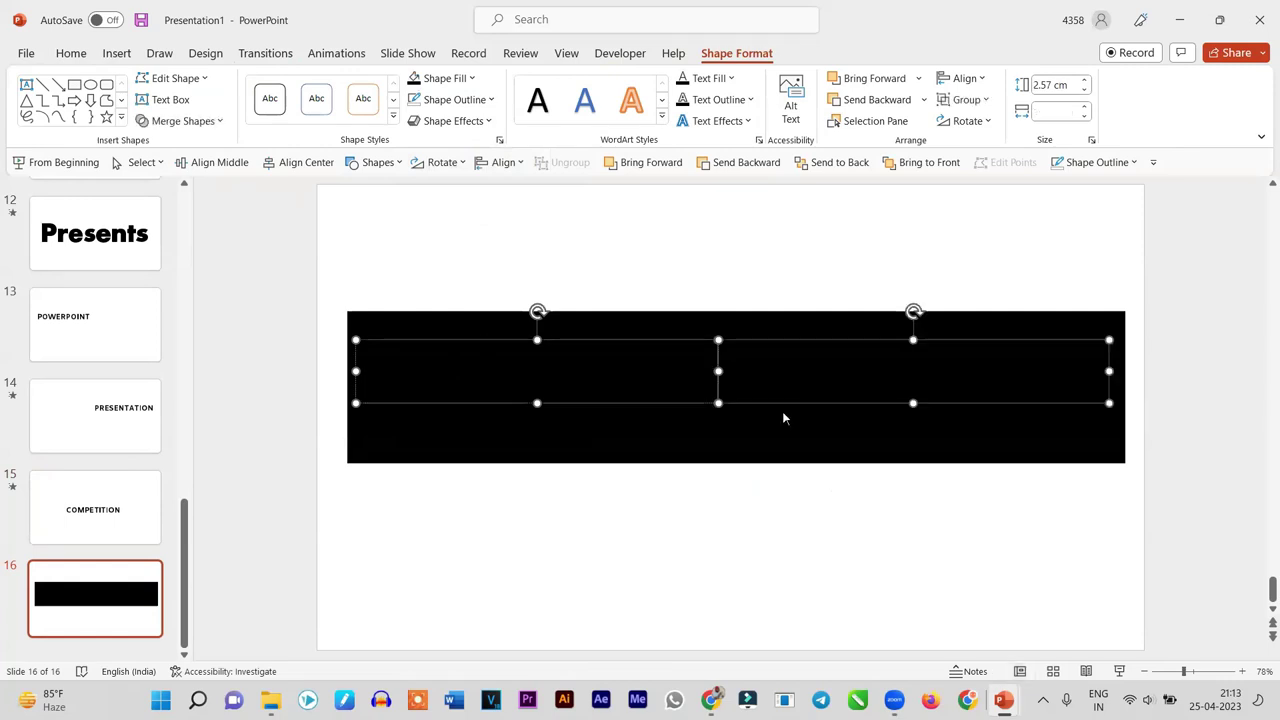
pyautogui.keyDown('shift'); pyautogui.click(580, 430); pyautogui.keyUp('shift')
pyautogui.keyDown('shift'); pyautogui.click(497, 331); pyautogui.keyUp('shift')
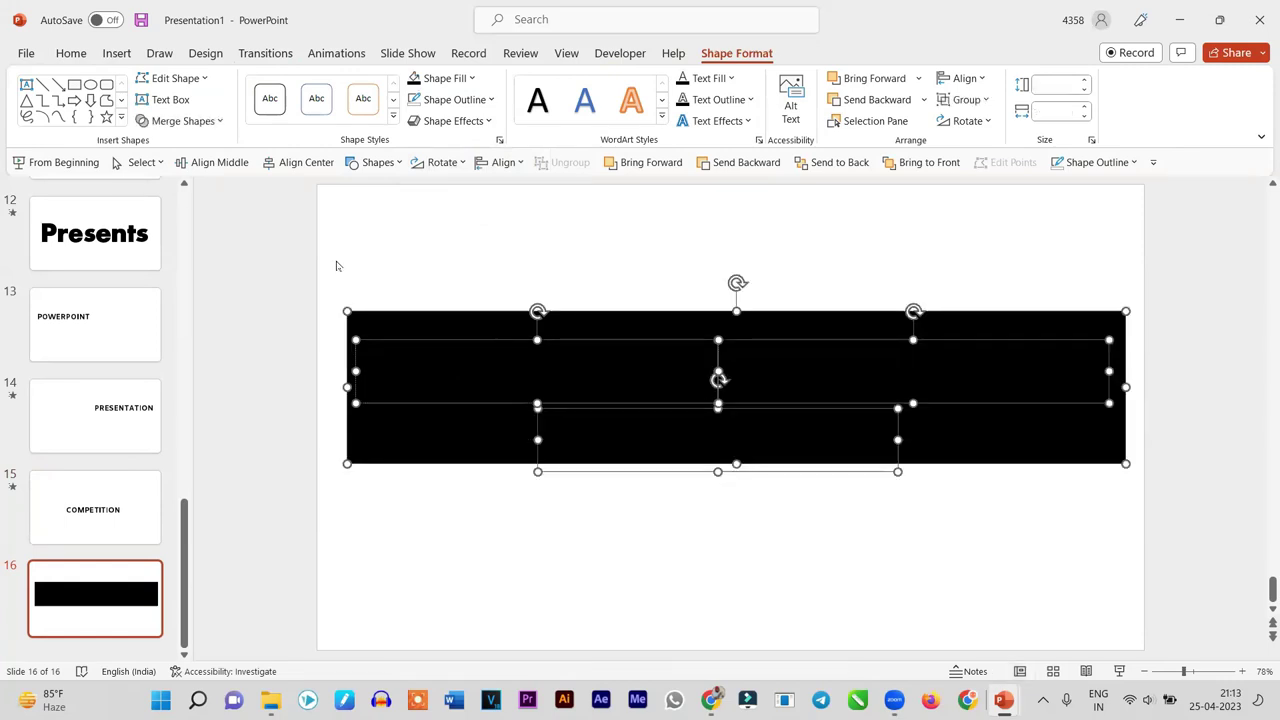
pyautogui.click(185, 121)
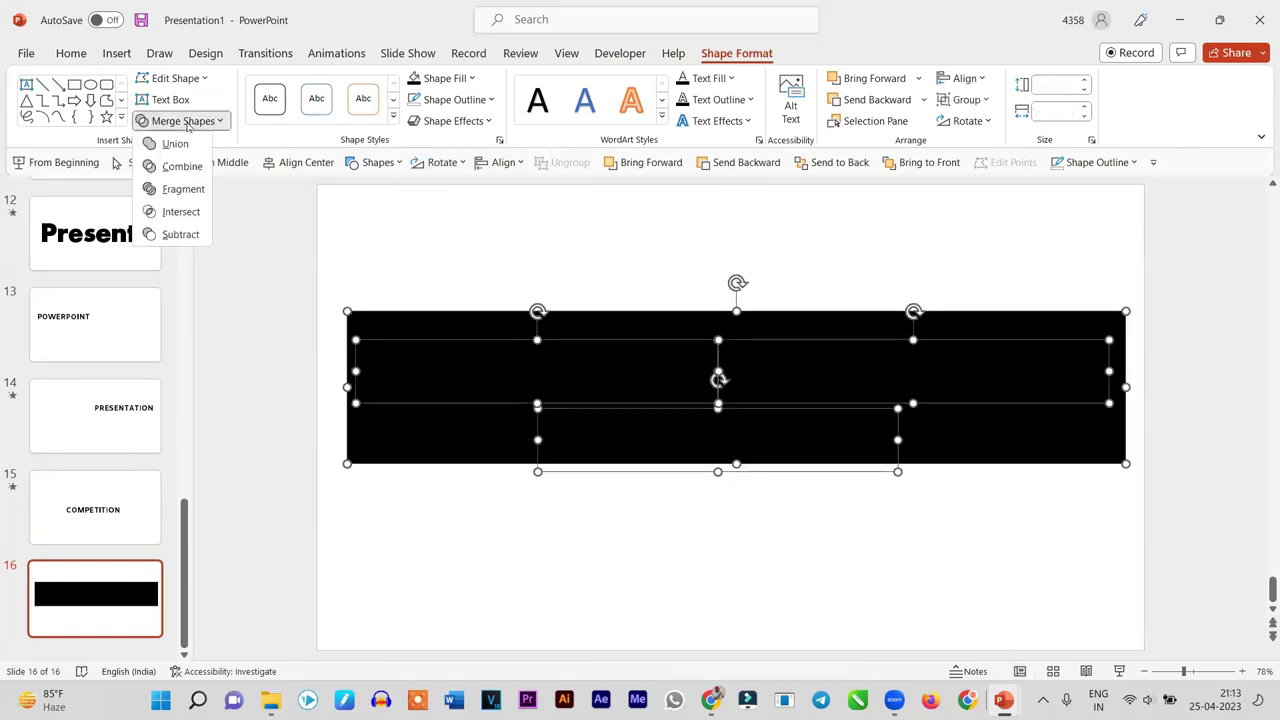
pyautogui.click(184, 190)
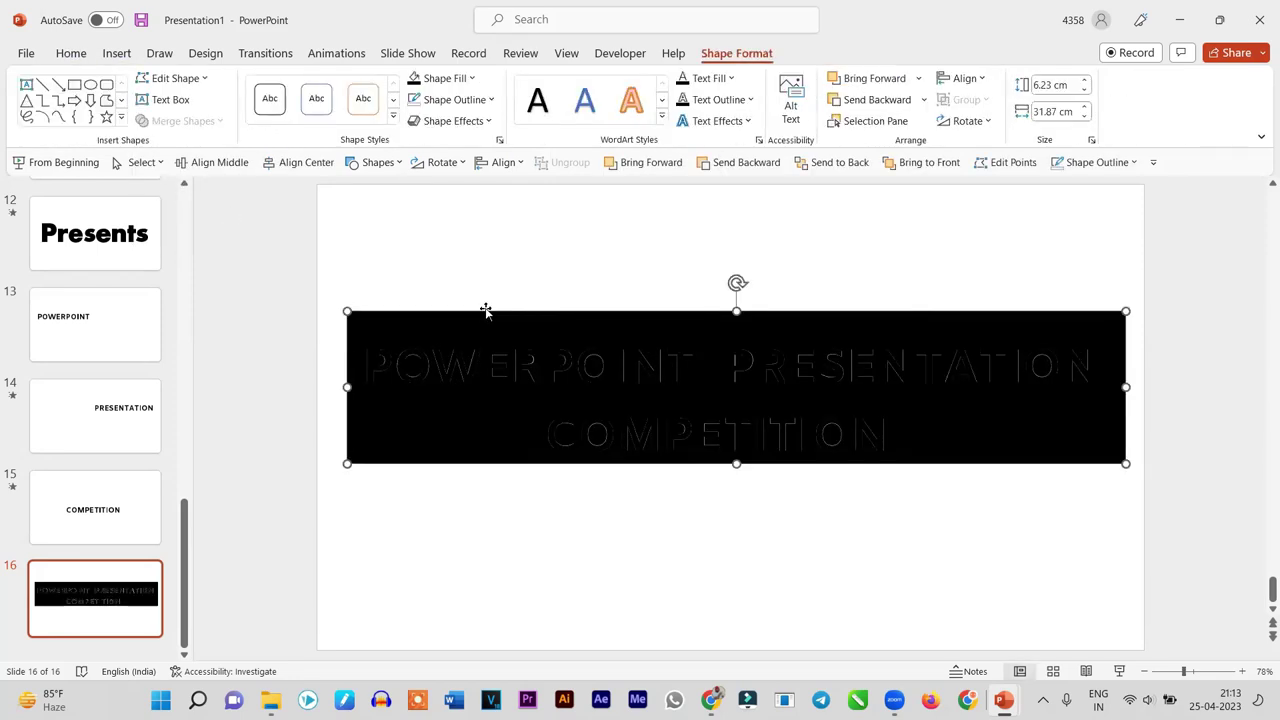
# - Delete the black background fragment and the small stray pieces near the P and R
pyautogui.press('Delete')
pyautogui.click(395, 365)
pyautogui.press('Delete')
pyautogui.click(376, 364)
pyautogui.press('Delete')
pyautogui.click(529, 365)
pyautogui.press('Delete')
pyautogui.click(553, 365)
pyautogui.press('Delete')
# - Delete the inner pieces of the O in POINT and the P, R and O in PRESENTATION
pyautogui.click(553, 365)
pyautogui.press('Delete')
pyautogui.click(740, 364)
pyautogui.press('Delete')
pyautogui.click(773, 366)
pyautogui.press('Delete')
pyautogui.click(1042, 366)
pyautogui.press('Delete')
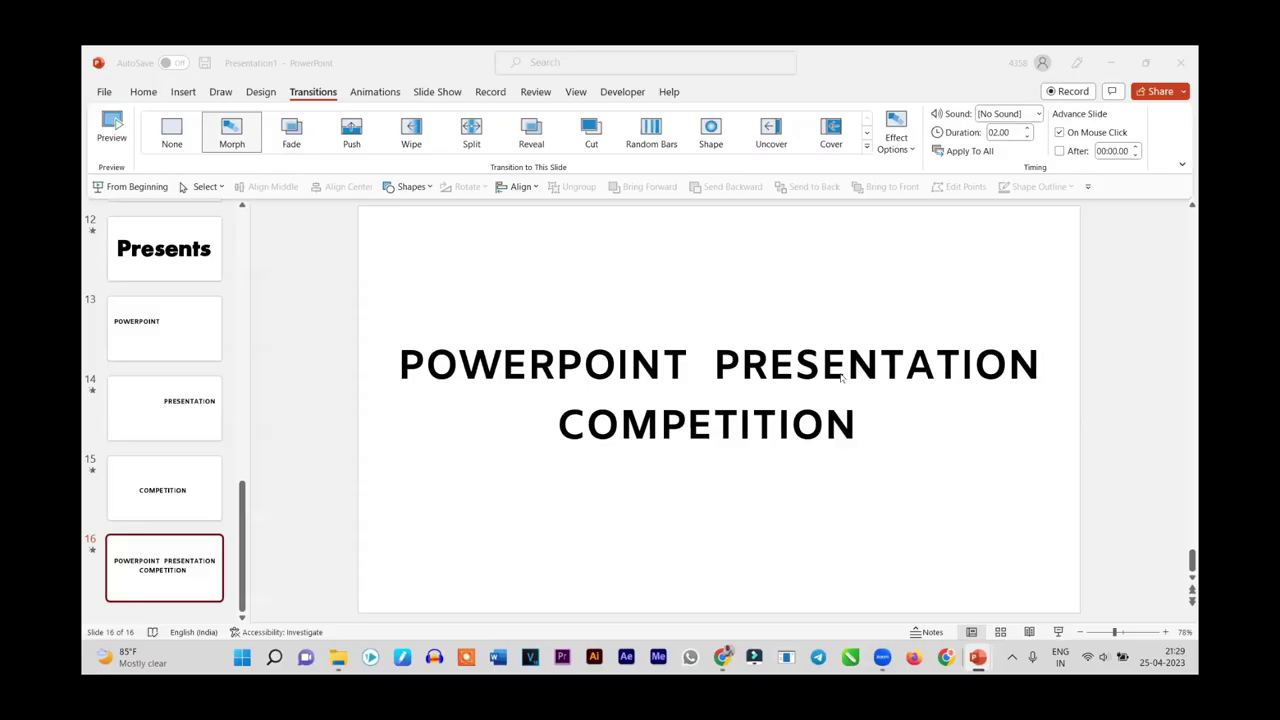
# - Remove the last stray fragment near the E and add a blank slide 17
pyautogui.click(840, 374)
pyautogui.press('Delete')
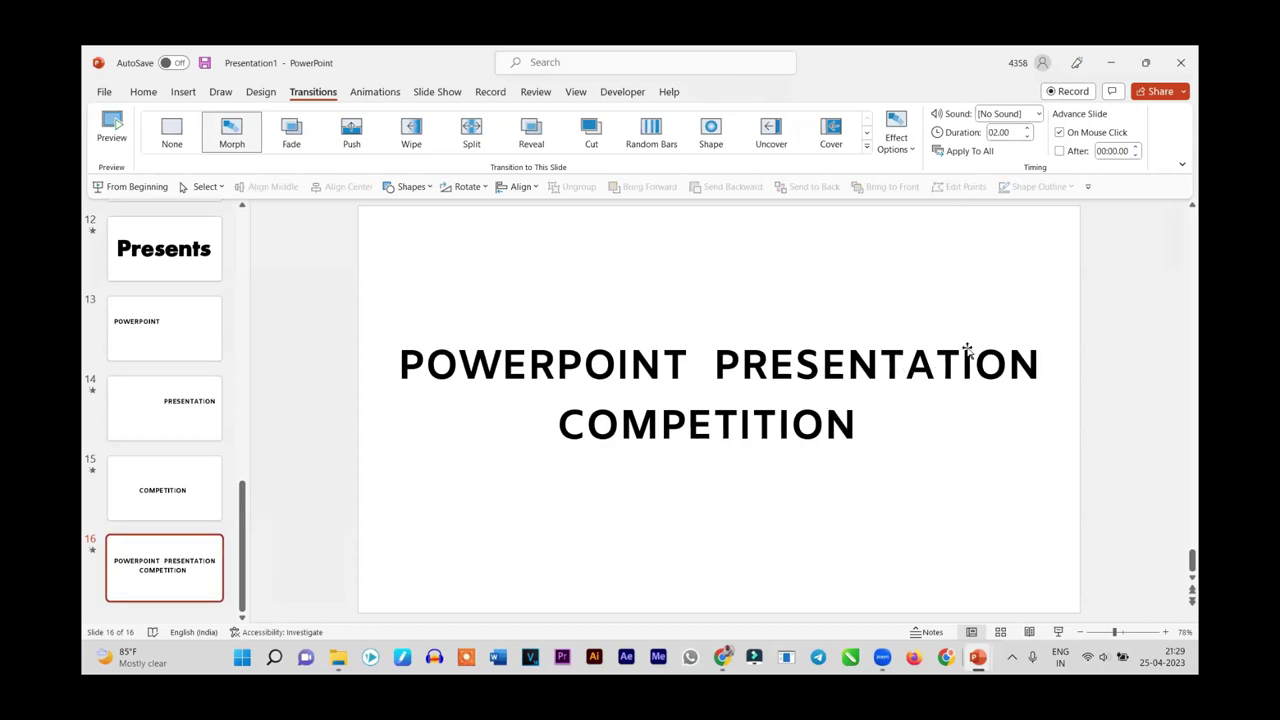
pyautogui.click(143, 91)
pyautogui.click(224, 148)
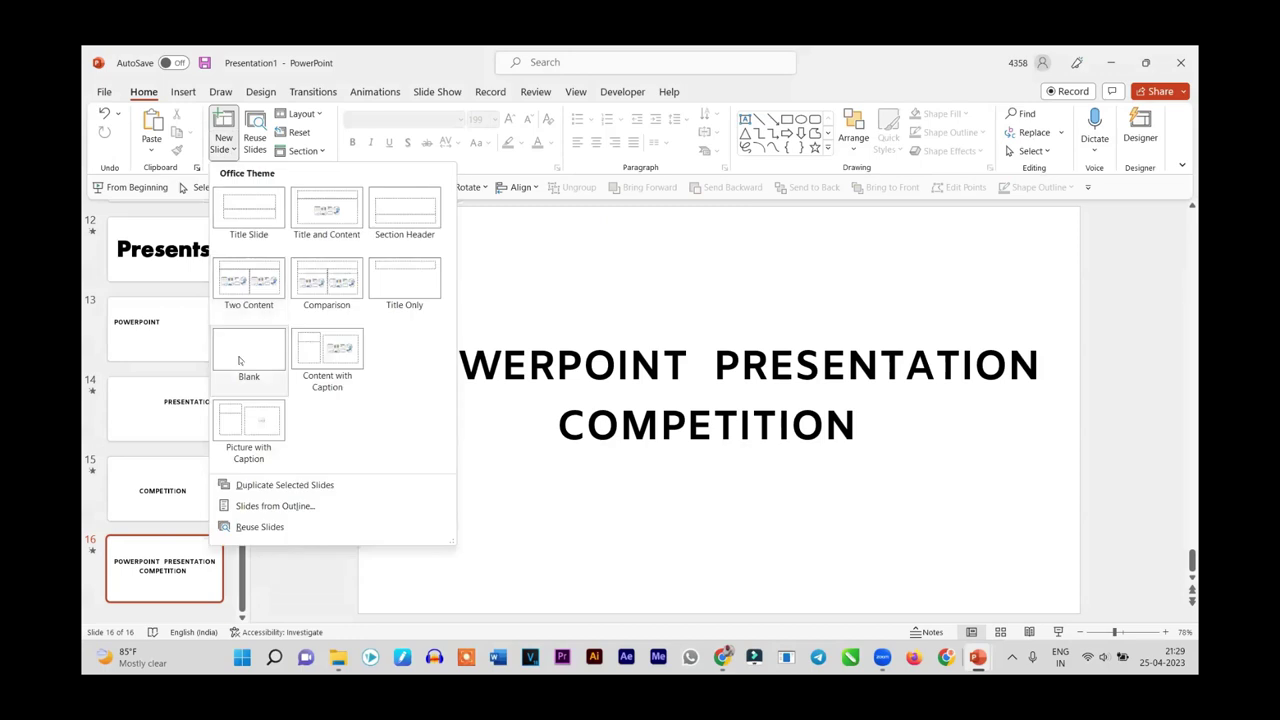
pyautogui.click(239, 360)
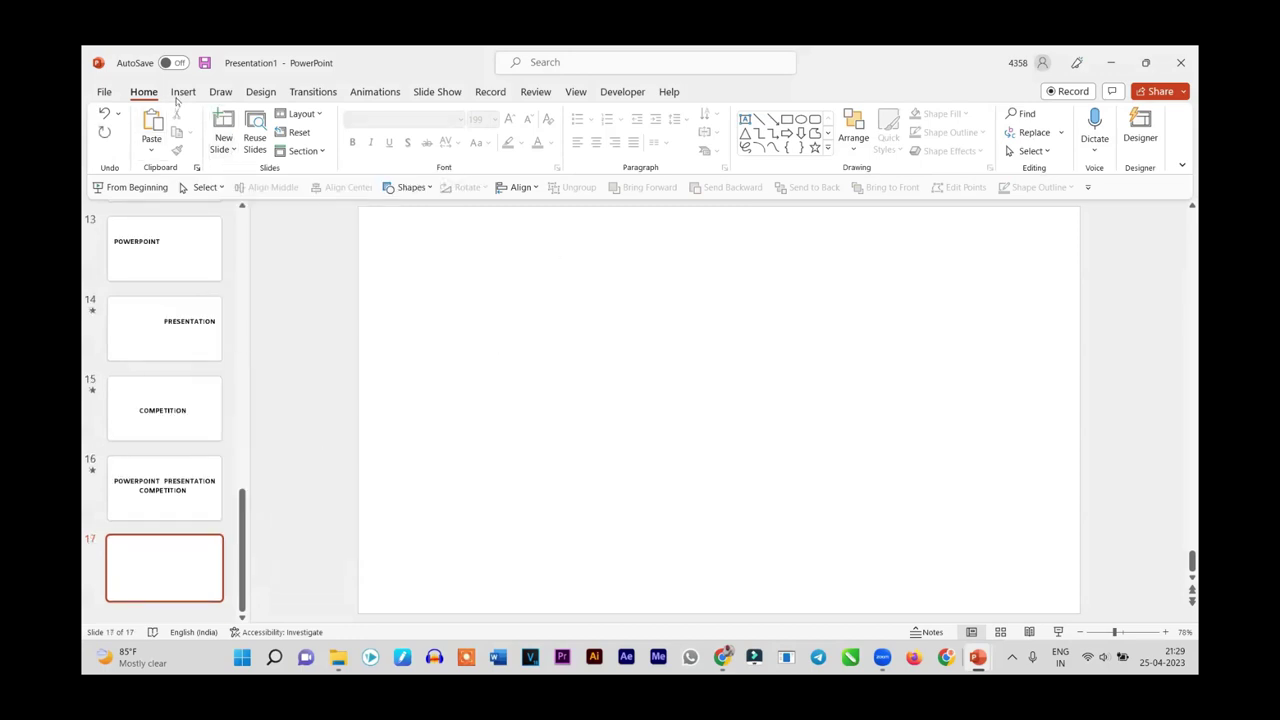
# - Add a text box with the letter A on slide 17 and enlarge its font
pyautogui.click(705, 331)
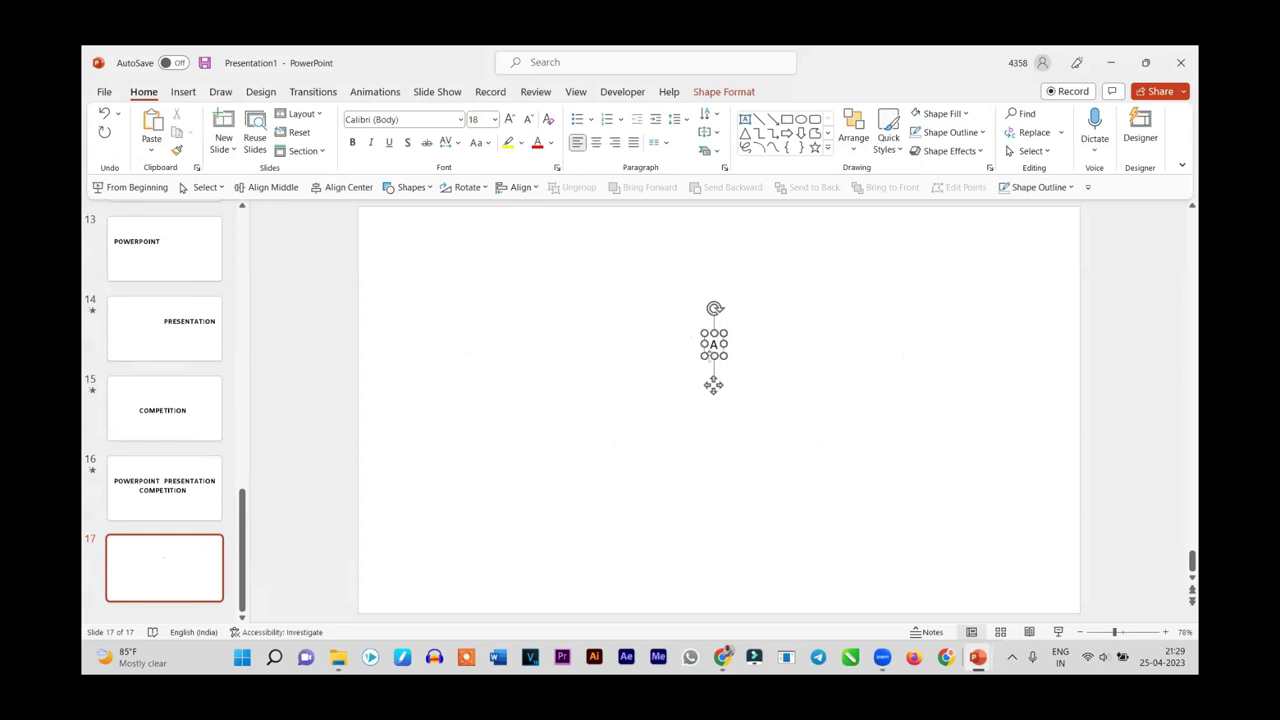
pyautogui.click(714, 386)
pyautogui.click(509, 119)
pyautogui.click(509, 119)
pyautogui.click(509, 119)
pyautogui.click(509, 119)
pyautogui.click(509, 119)
pyautogui.click(509, 119)
pyautogui.click(509, 119)
pyautogui.click(509, 119)
pyautogui.click(509, 119)
pyautogui.click(509, 119)
pyautogui.click(509, 119)
pyautogui.click(509, 119)
pyautogui.click(509, 119)
pyautogui.click(509, 119)
pyautogui.click(509, 119)
pyautogui.click(509, 119)
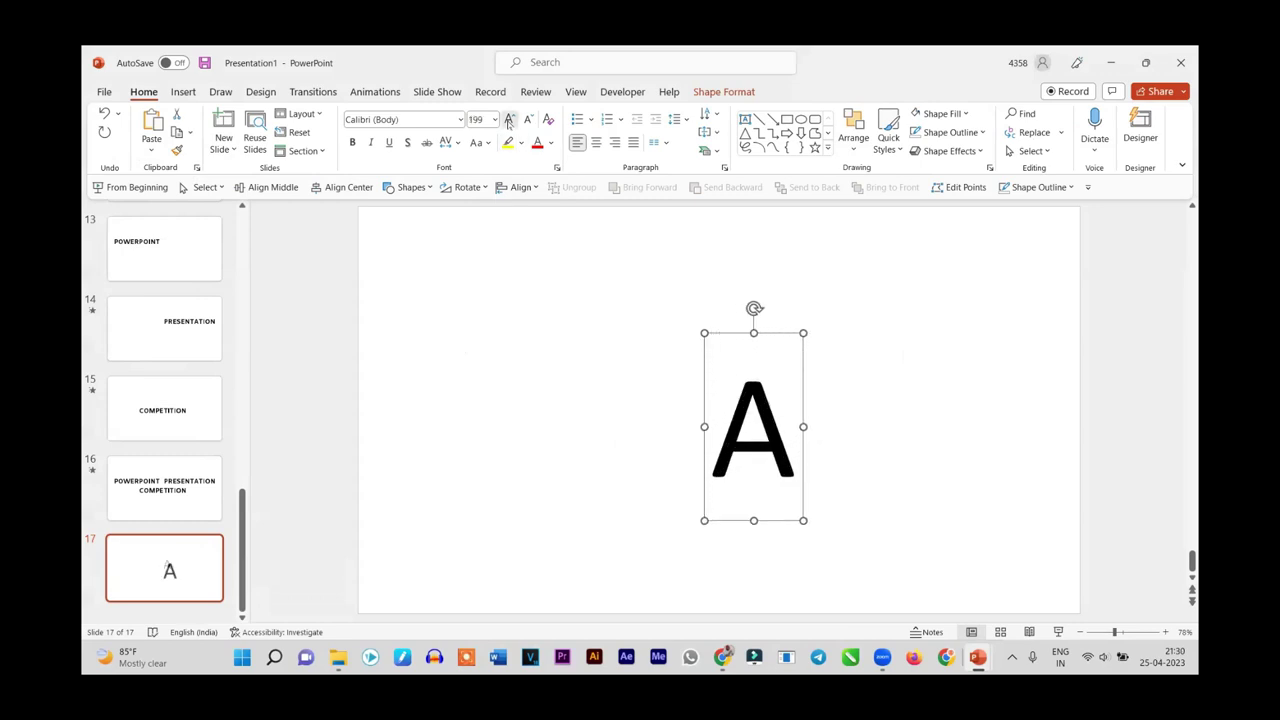
pyautogui.click(509, 119)
# - Set the A to BlackChancery at 344 pt, centre it, and add a blank slide after it
pyautogui.moveTo(677, 369); pyautogui.dragTo(655, 349)
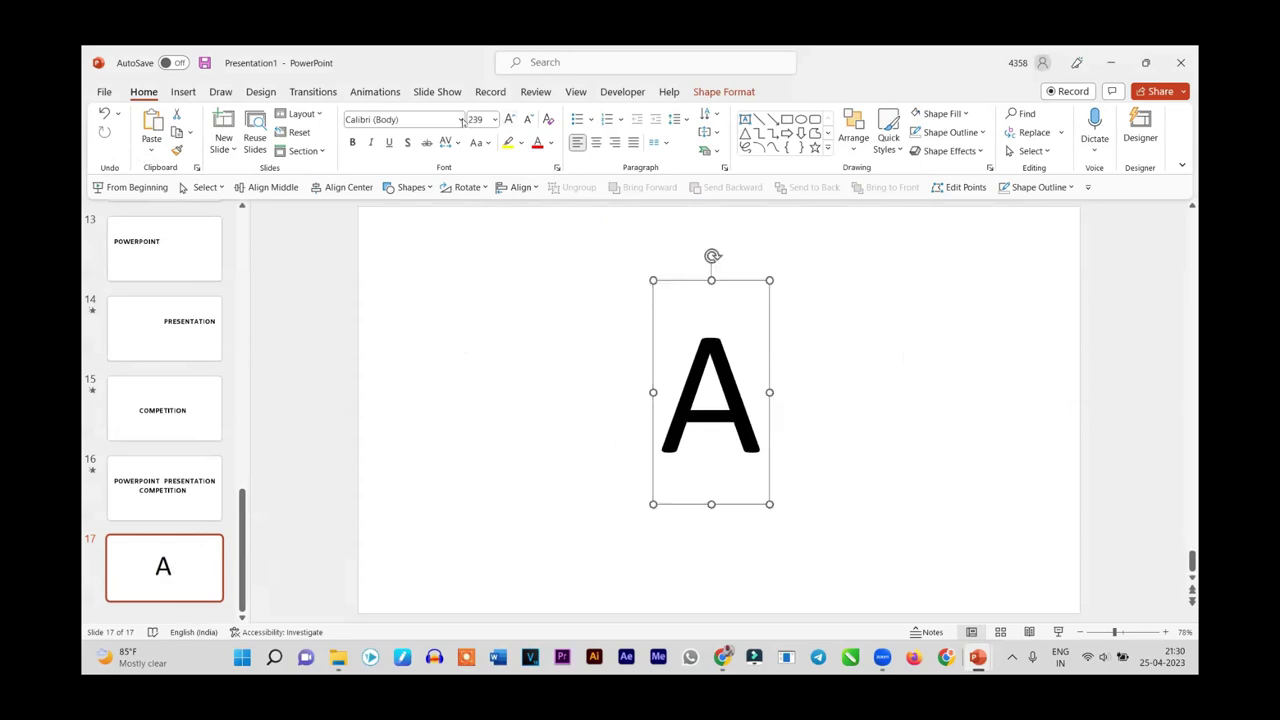
pyautogui.click(461, 119)
pyautogui.click(415, 220)
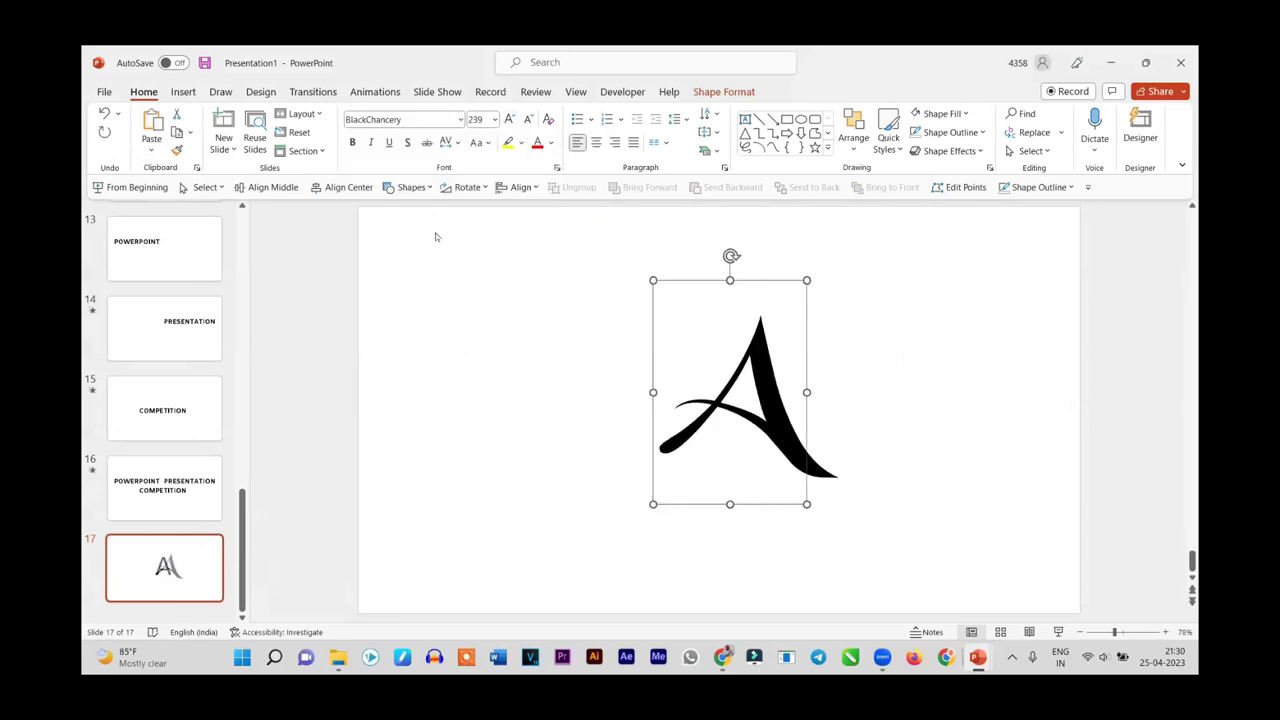
pyautogui.moveTo(651, 345); pyautogui.dragTo(620, 352)
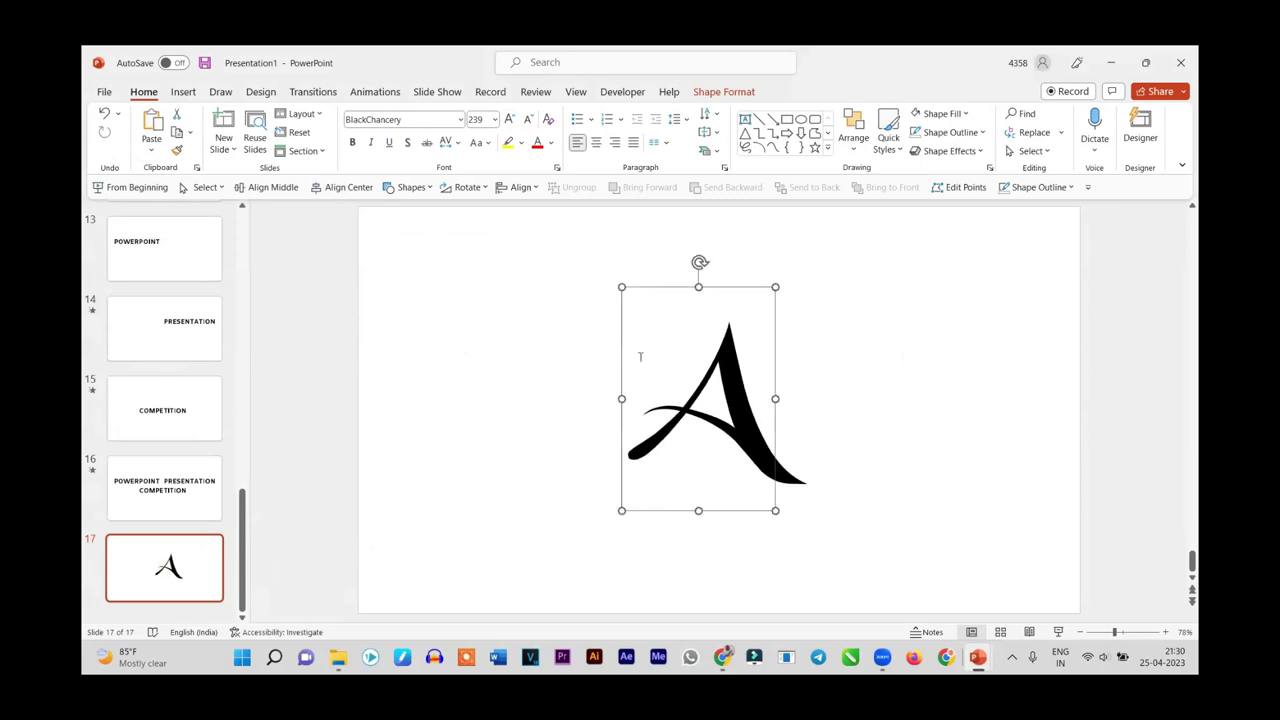
pyautogui.click(508, 118)
pyautogui.click(508, 118)
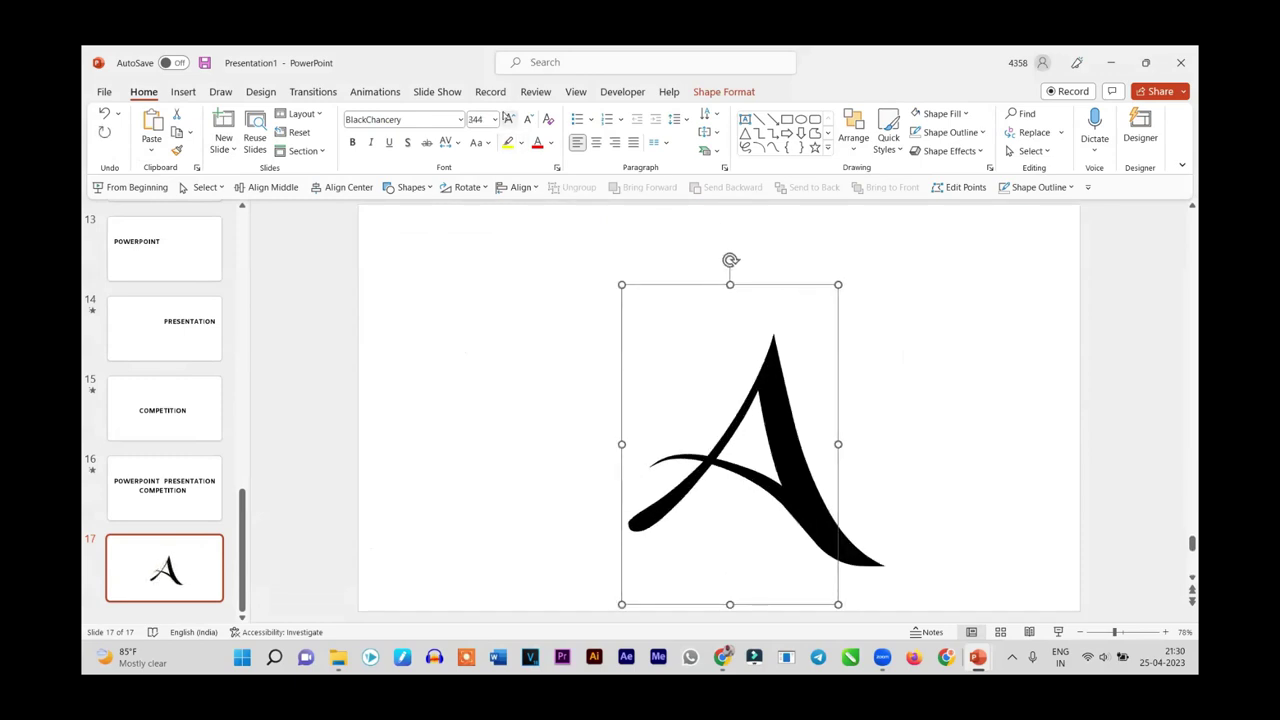
pyautogui.moveTo(620, 373); pyautogui.dragTo(604, 315)
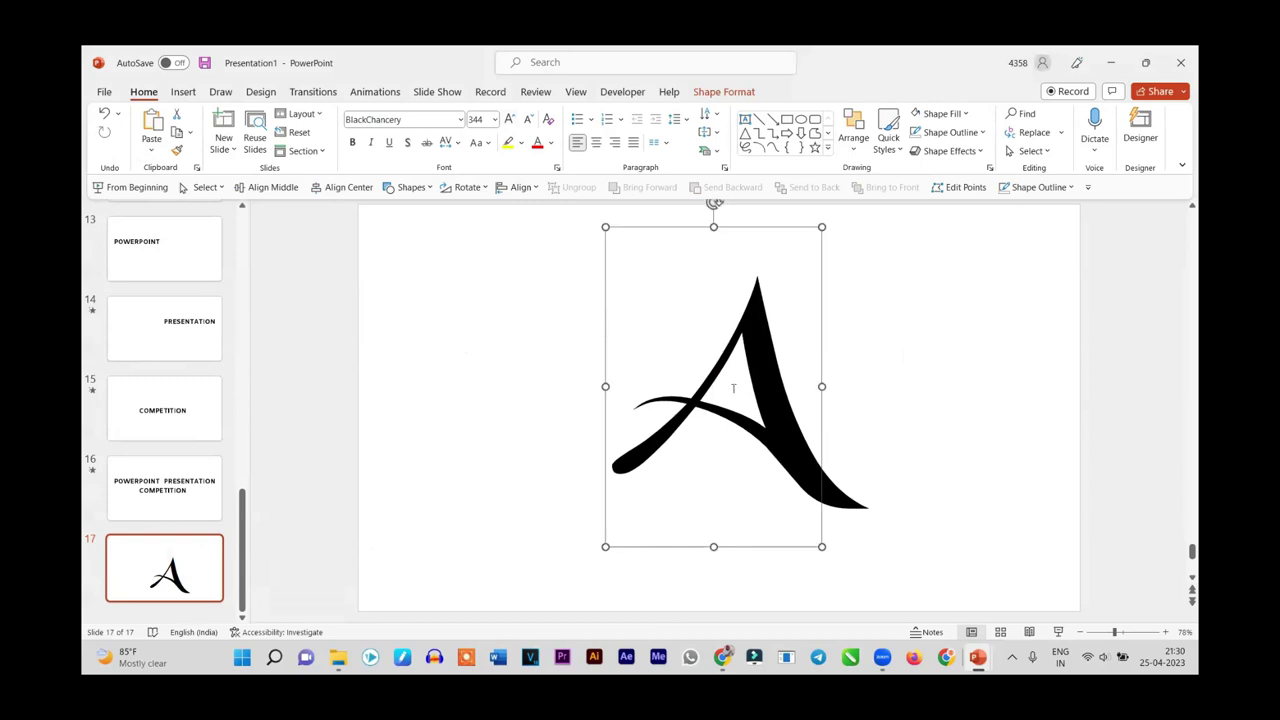
pyautogui.click(225, 148)
pyautogui.click(254, 360)
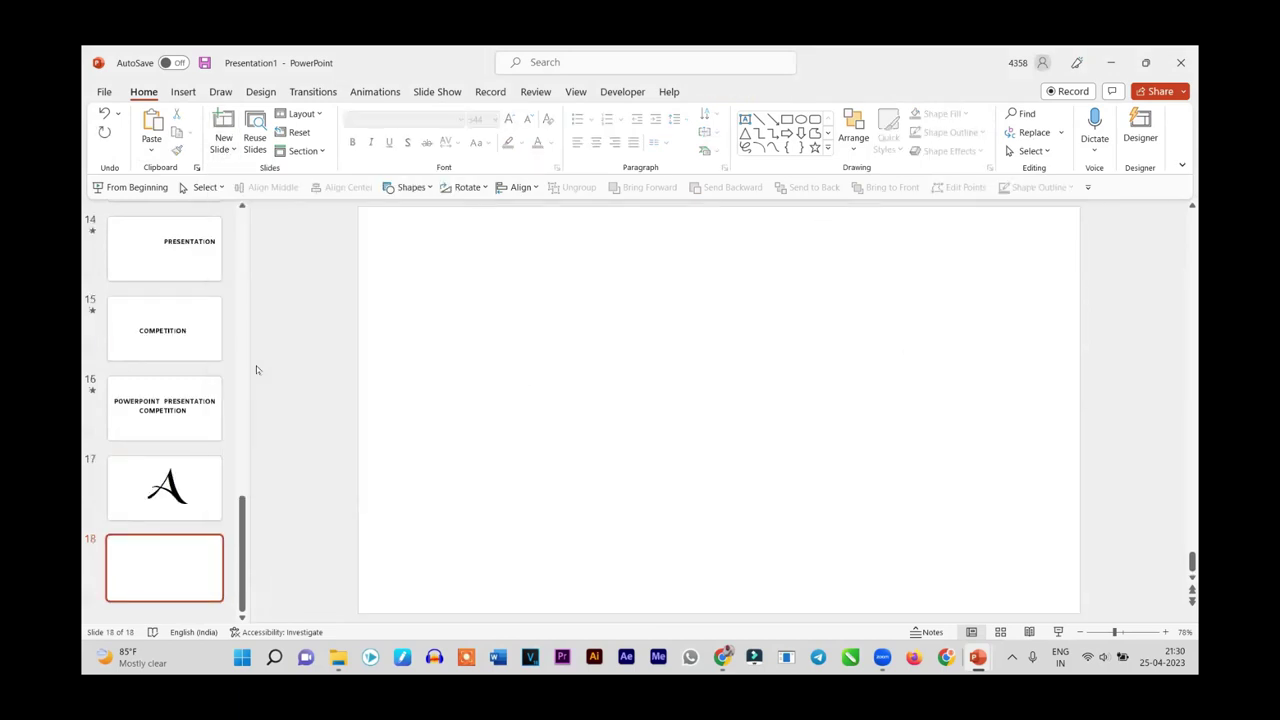
# - Duplicate the A slide, replace the copy's letter with 'bc', and move it toward the centre
pyautogui.click(178, 476)
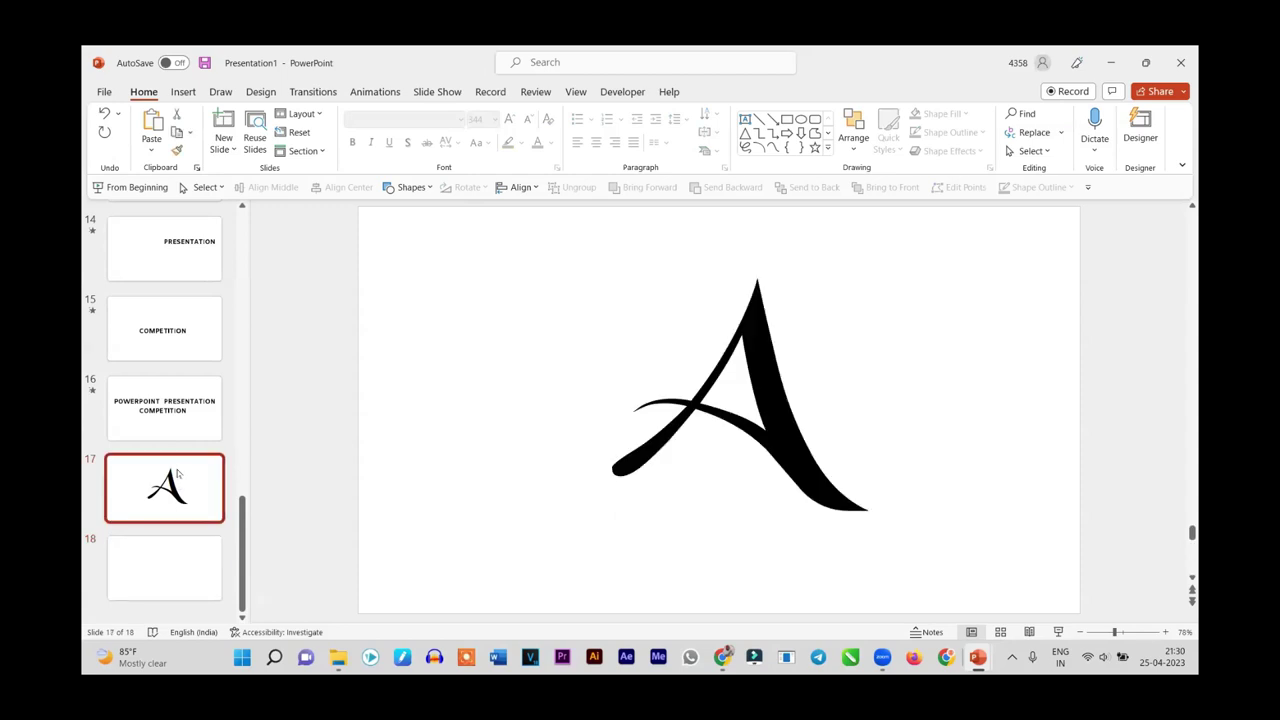
pyautogui.rightClick(177, 469)
pyautogui.click(230, 262)
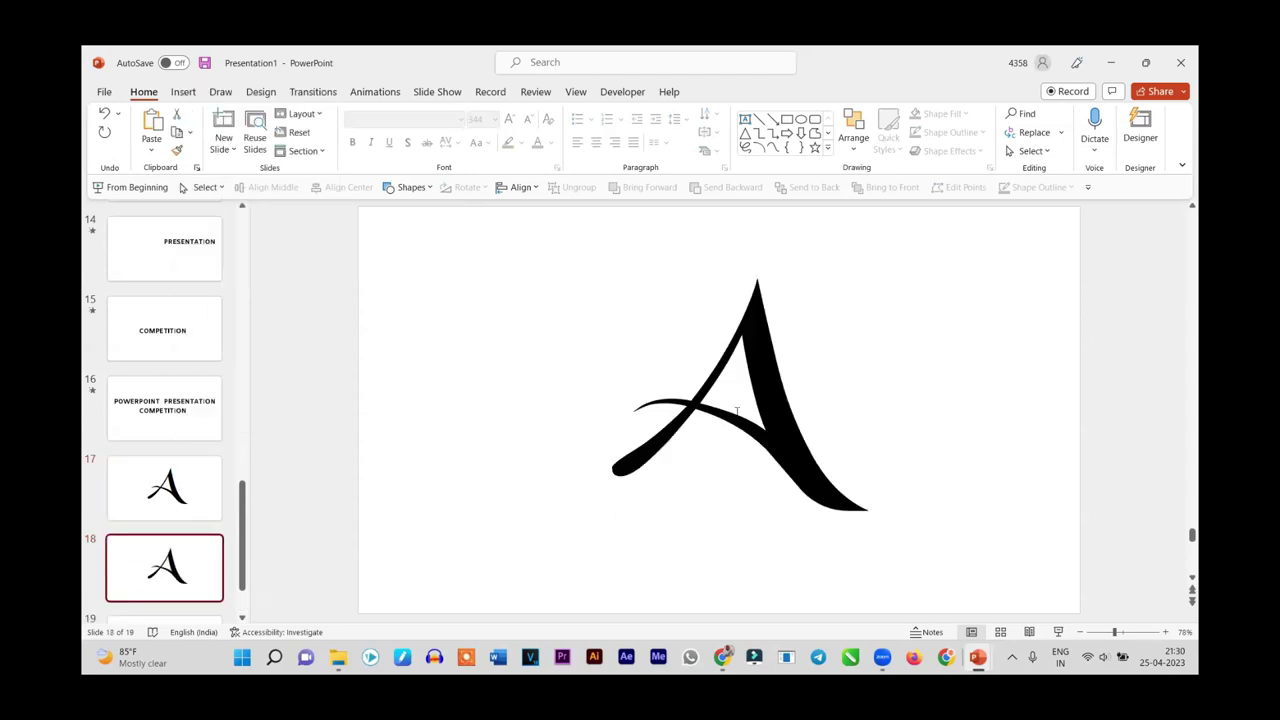
pyautogui.doubleClick(736, 411)
pyautogui.write('bc')
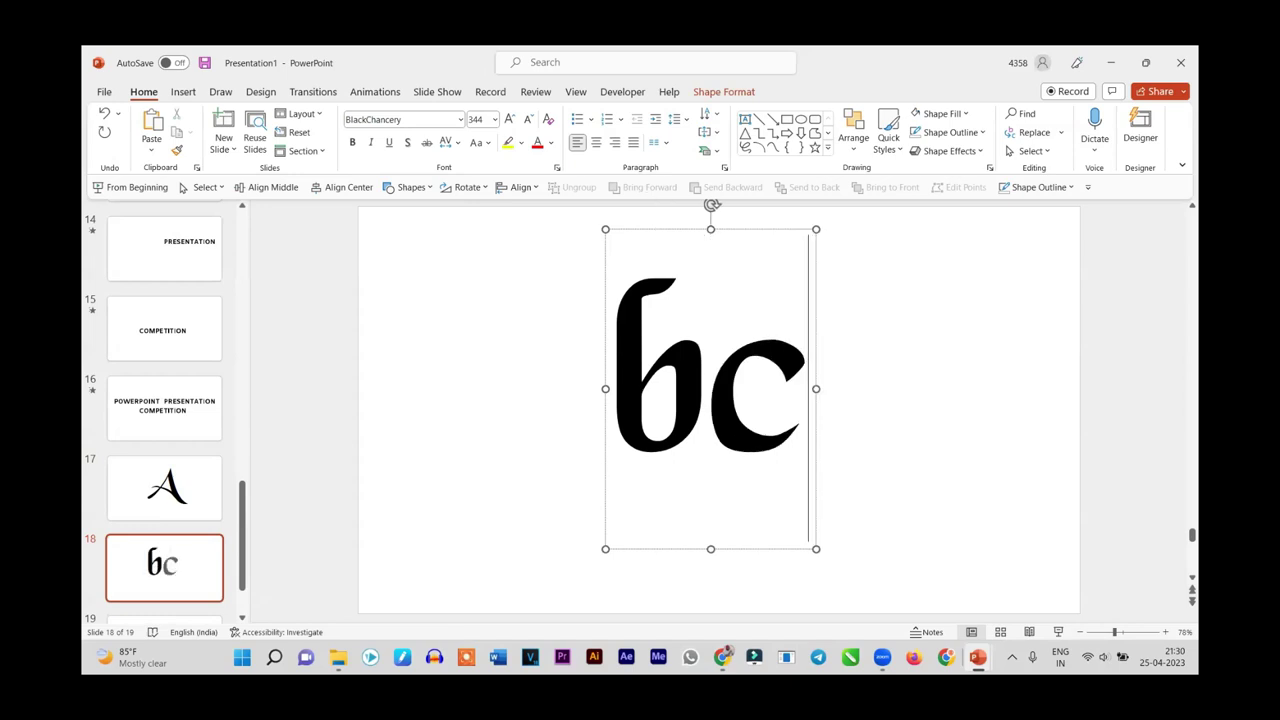
pyautogui.moveTo(813, 321); pyautogui.dragTo(828, 349)
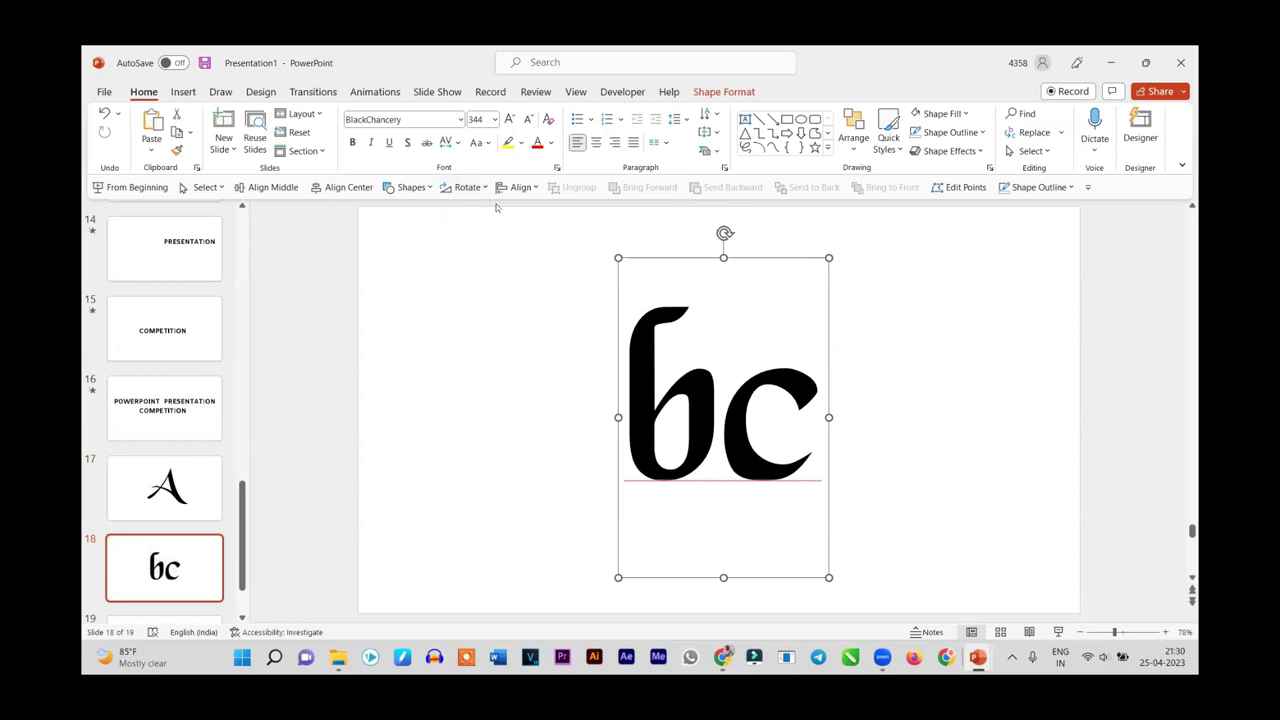
# - Draw a black, outline-free rectangle over the A on slide 17 and send it behind the letter
pyautogui.click(177, 464)
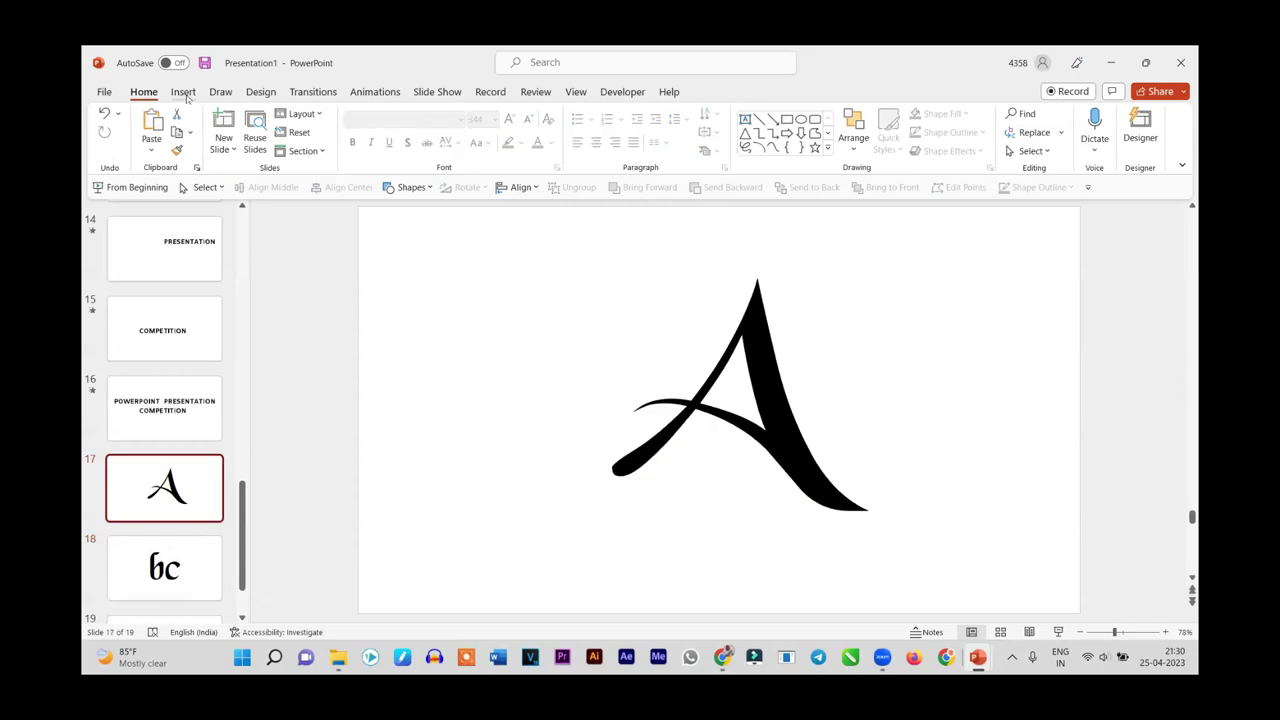
pyautogui.click(185, 93)
pyautogui.click(357, 137)
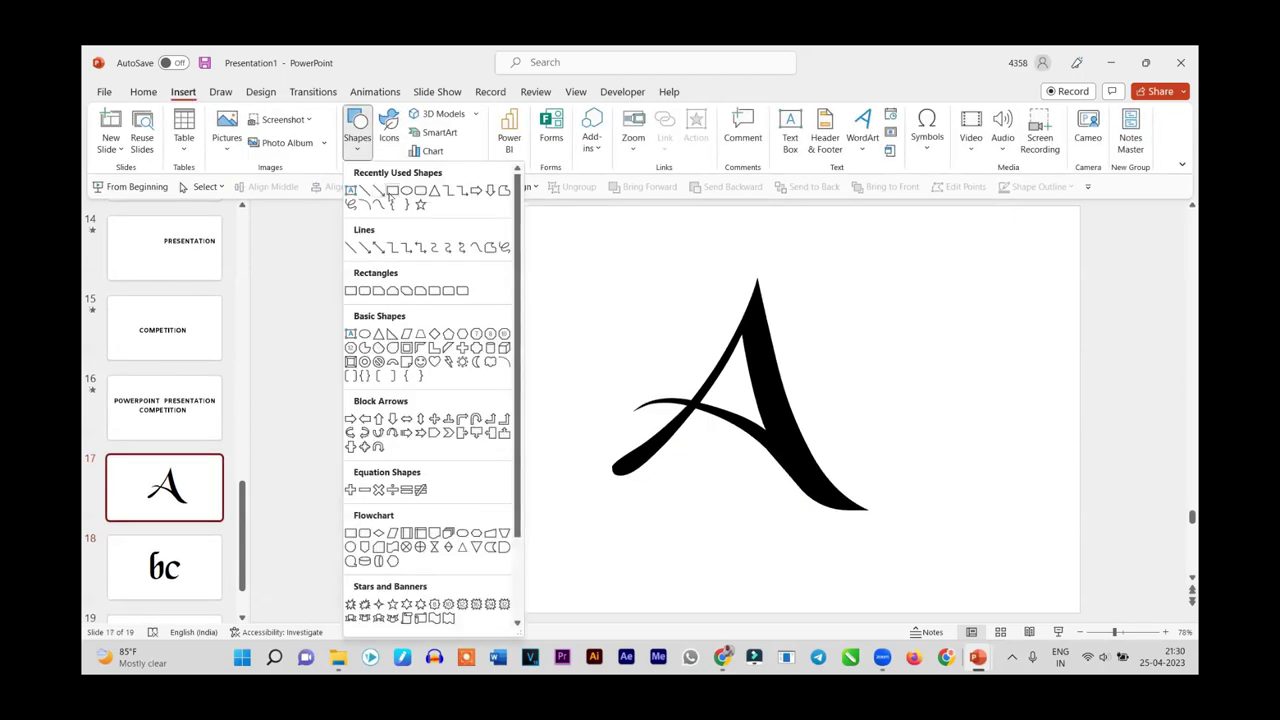
pyautogui.click(352, 318)
pyautogui.moveTo(595, 255); pyautogui.dragTo(905, 536)
pyautogui.rightClick(677, 353)
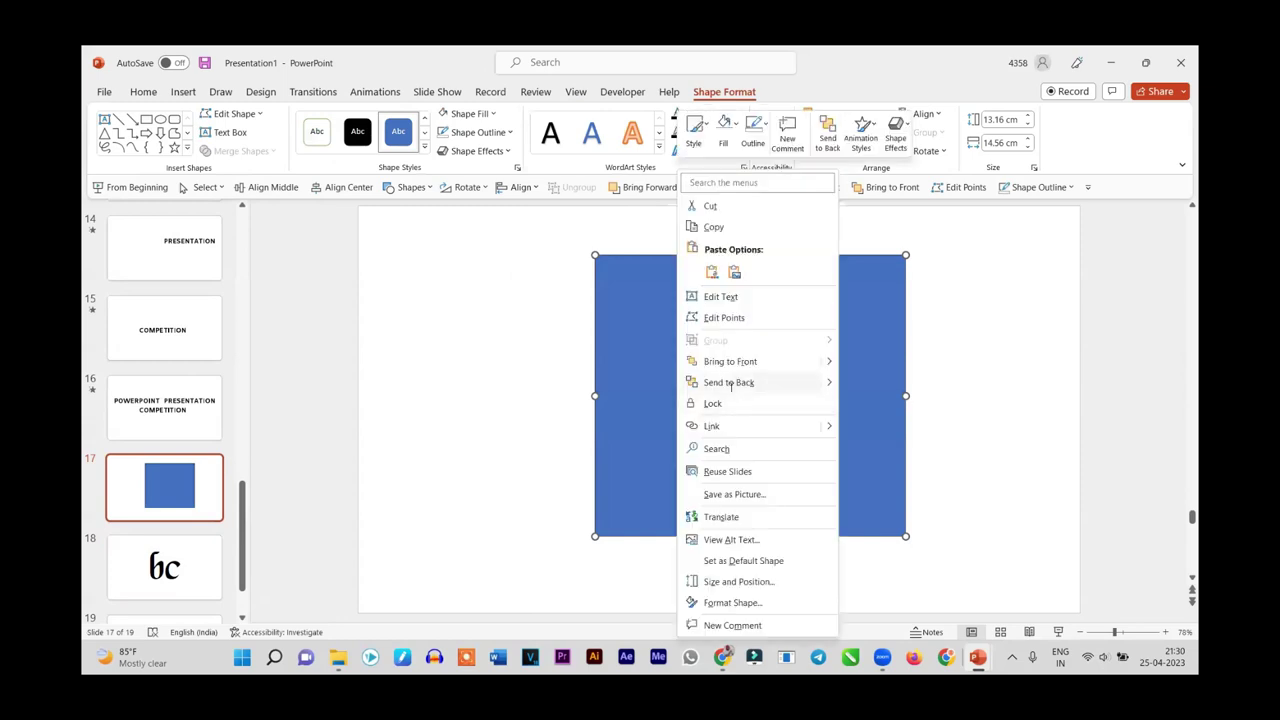
pyautogui.click(843, 372)
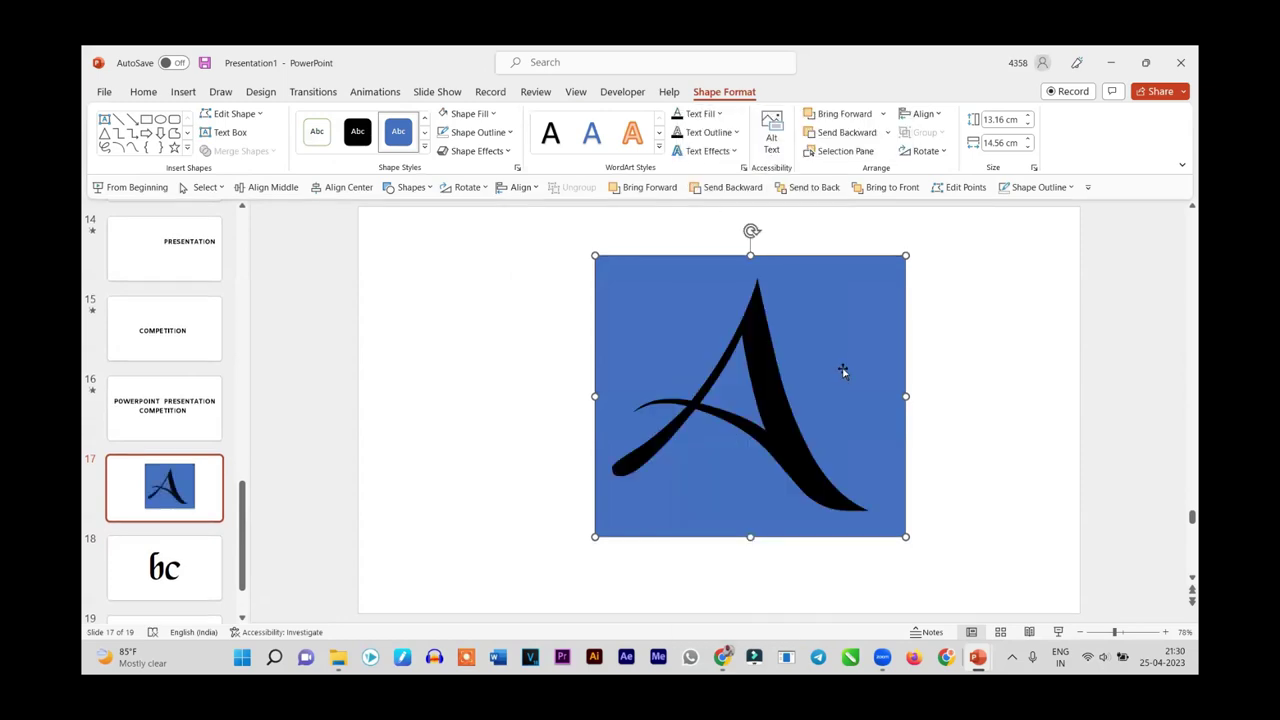
pyautogui.click(478, 132)
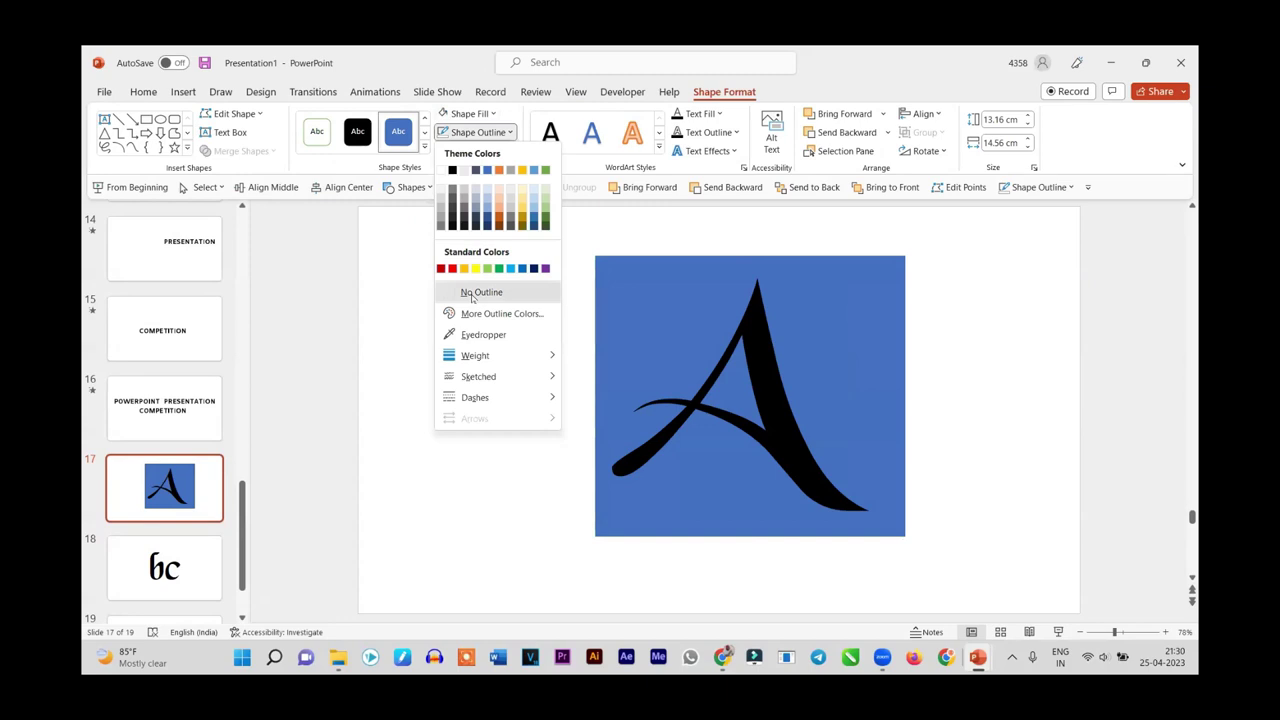
pyautogui.click(480, 292)
pyautogui.click(357, 131)
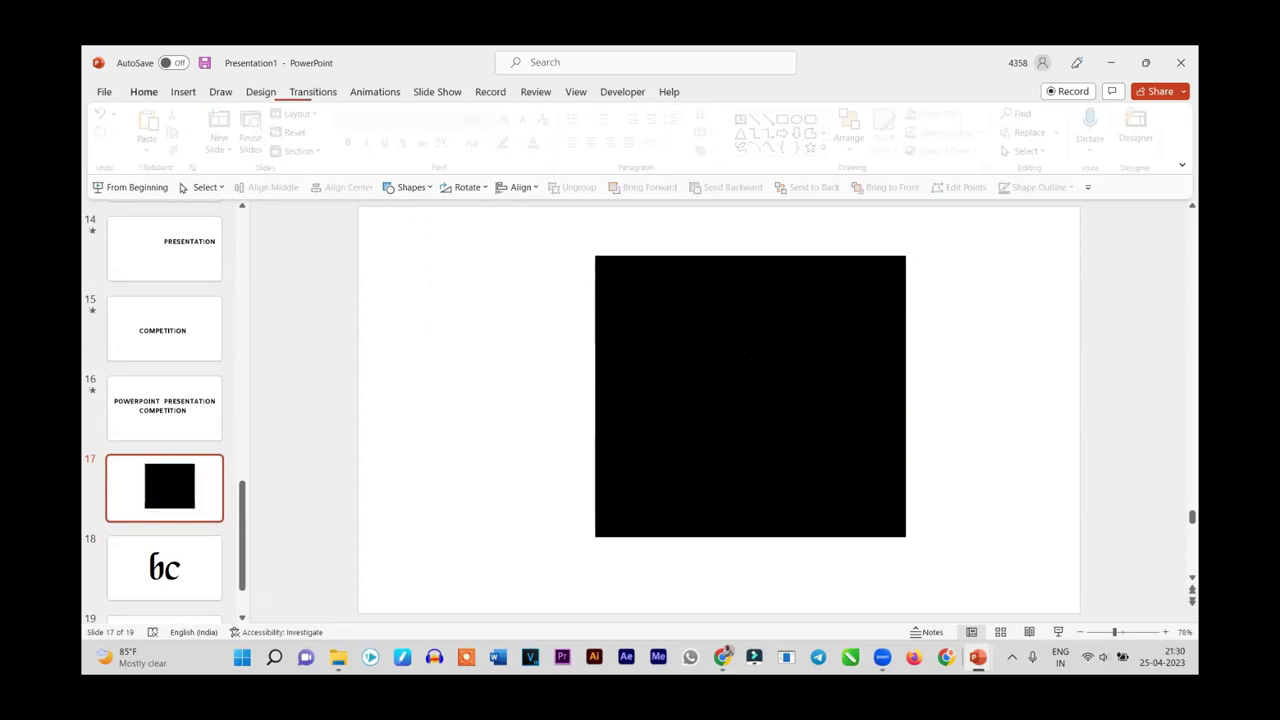
# - Fragment the A against the square, delete the leftover black square, and check the pieces
pyautogui.hotkey('ctrl', 'a')
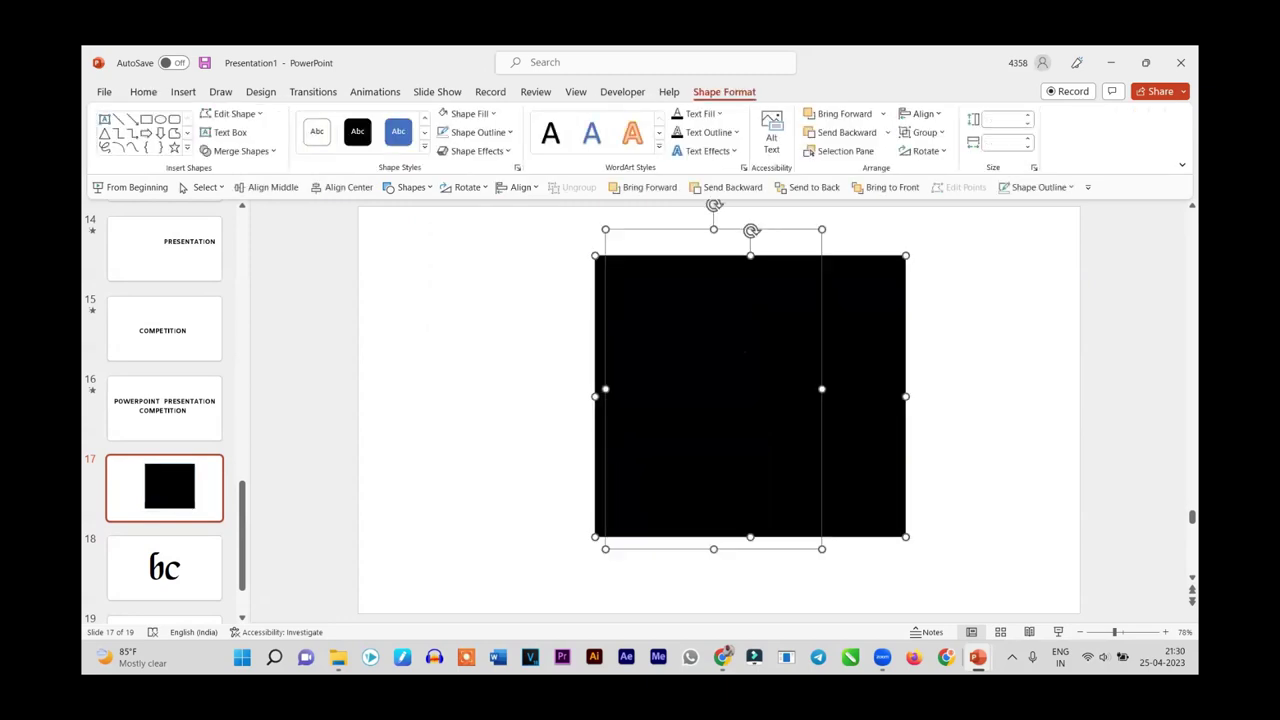
pyautogui.click(243, 151)
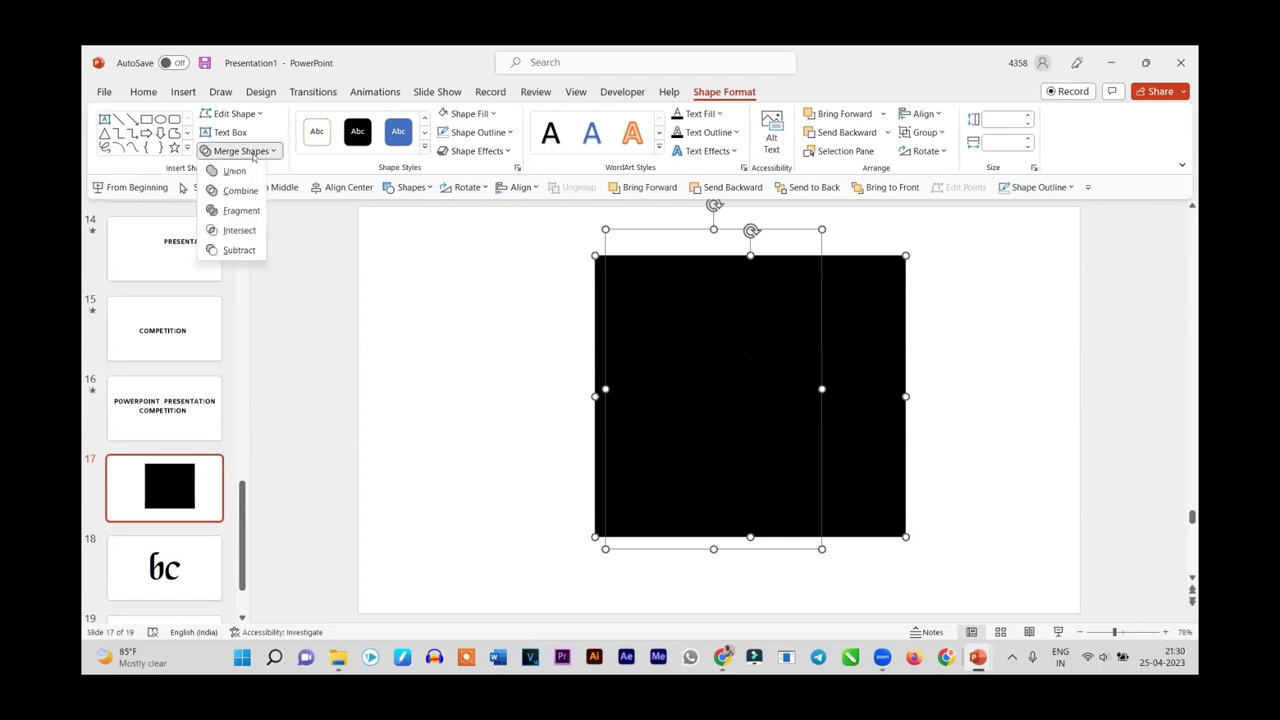
pyautogui.click(241, 212)
pyautogui.click(460, 364)
pyautogui.click(603, 284)
pyautogui.press('Delete')
pyautogui.click(748, 373)
pyautogui.moveTo(735, 380); pyautogui.dragTo(857, 386)
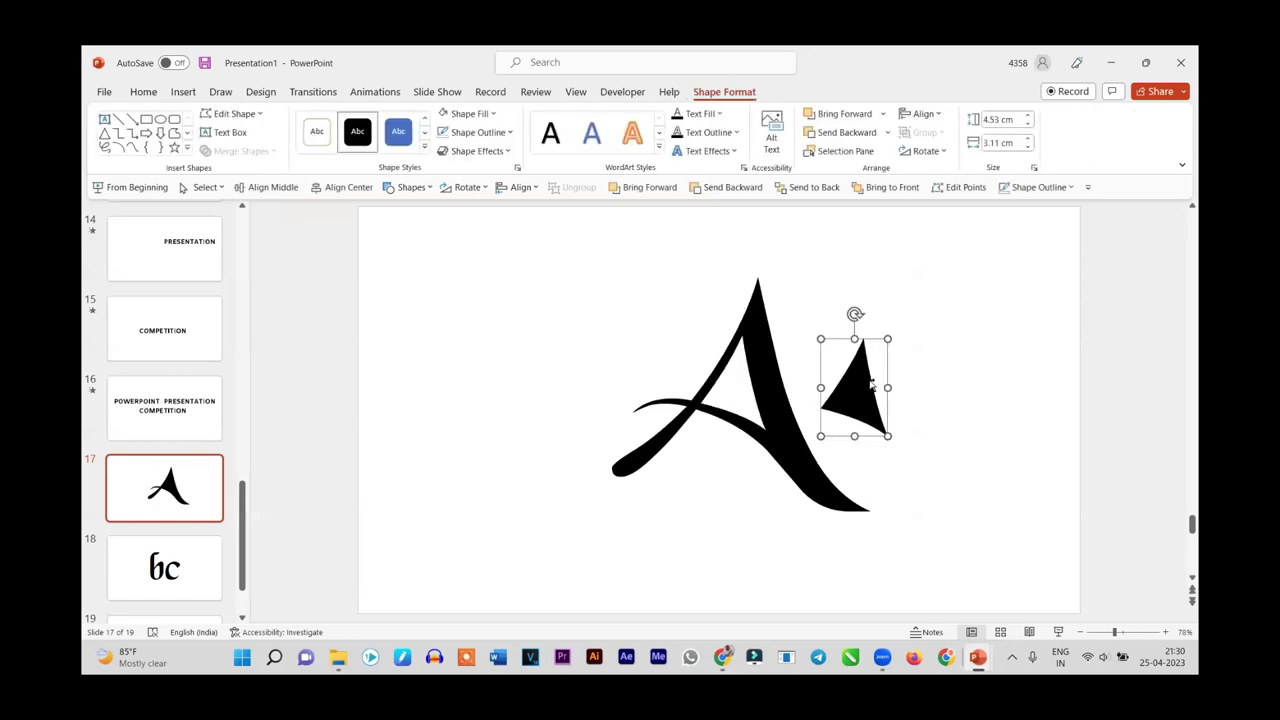
pyautogui.hotkey('ctrl', 'z')
pyautogui.click(165, 583)
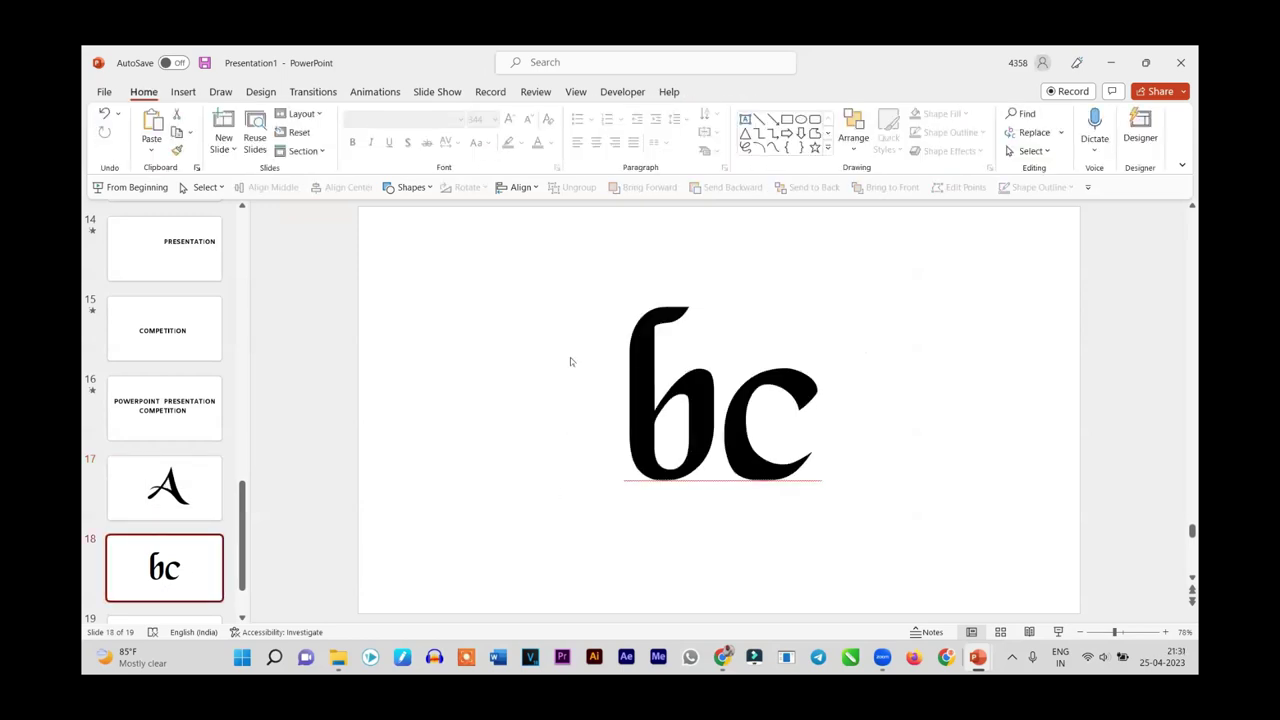
# - Draw a black, outline-free rectangle over the bc letters and send it behind them
pyautogui.click(183, 91)
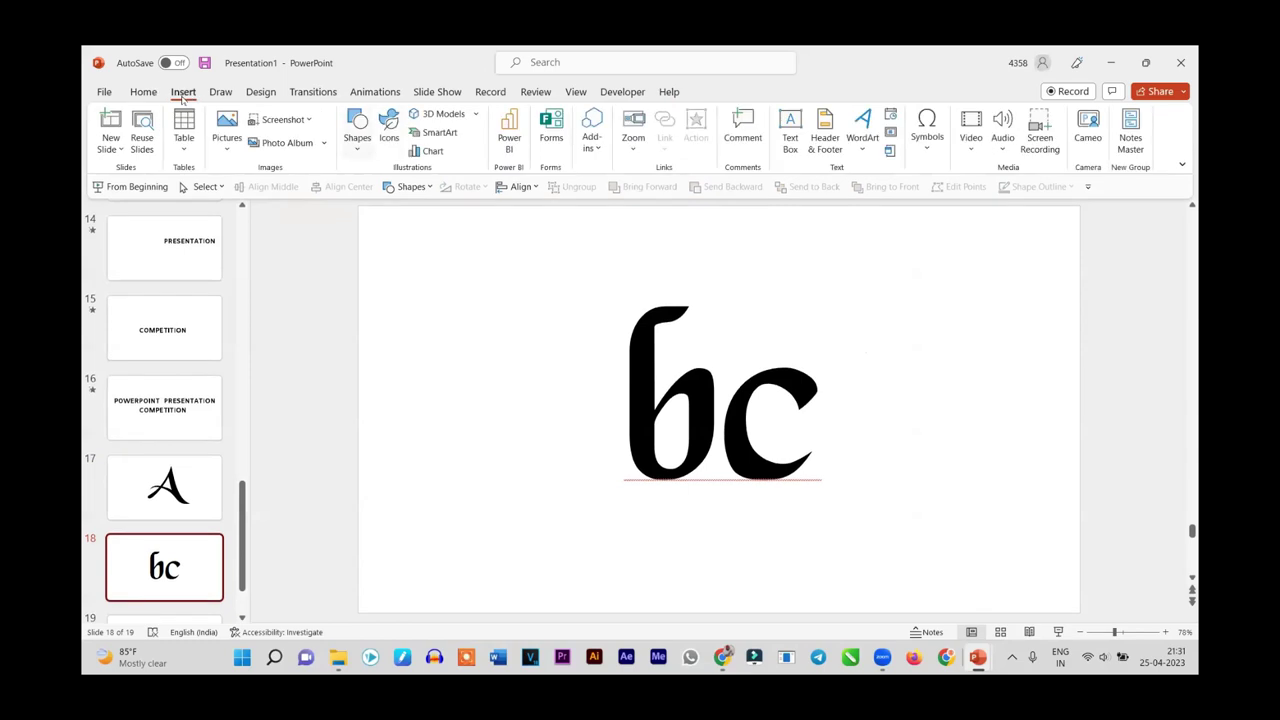
pyautogui.click(357, 130)
pyautogui.click(393, 190)
pyautogui.moveTo(600, 277); pyautogui.dragTo(849, 509)
pyautogui.rightClick(649, 381)
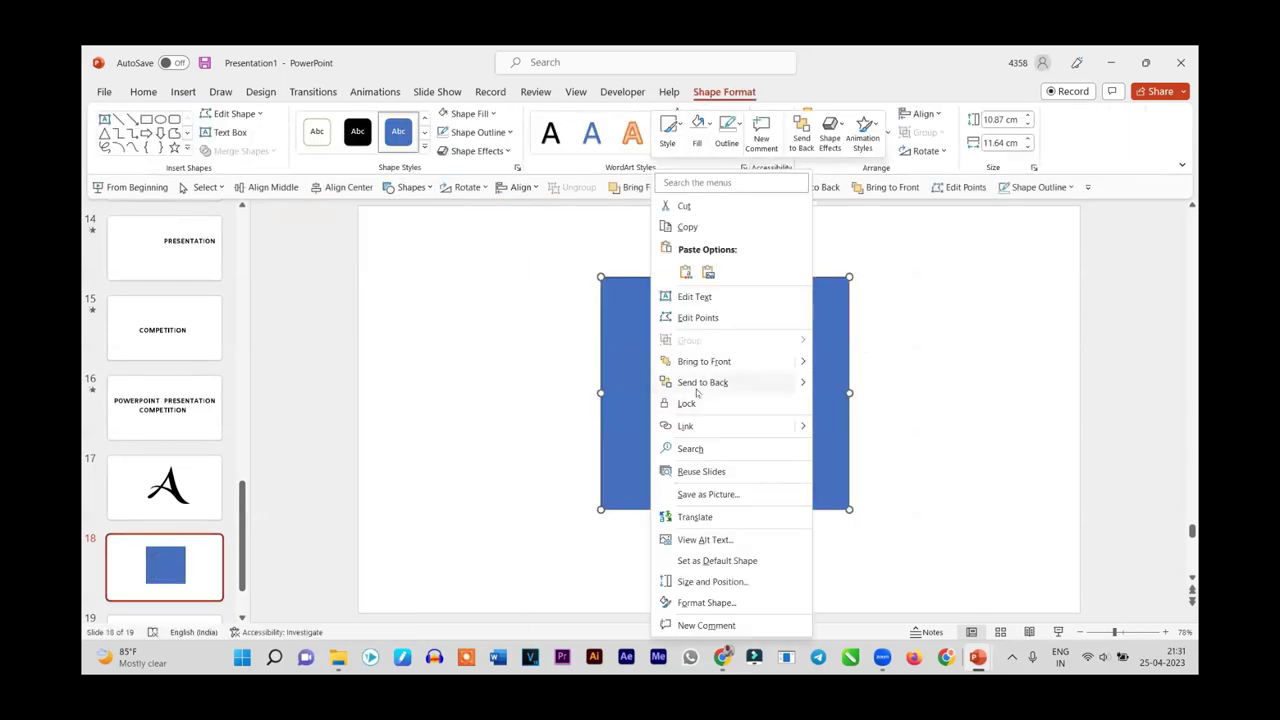
pyautogui.click(700, 388)
pyautogui.click(357, 131)
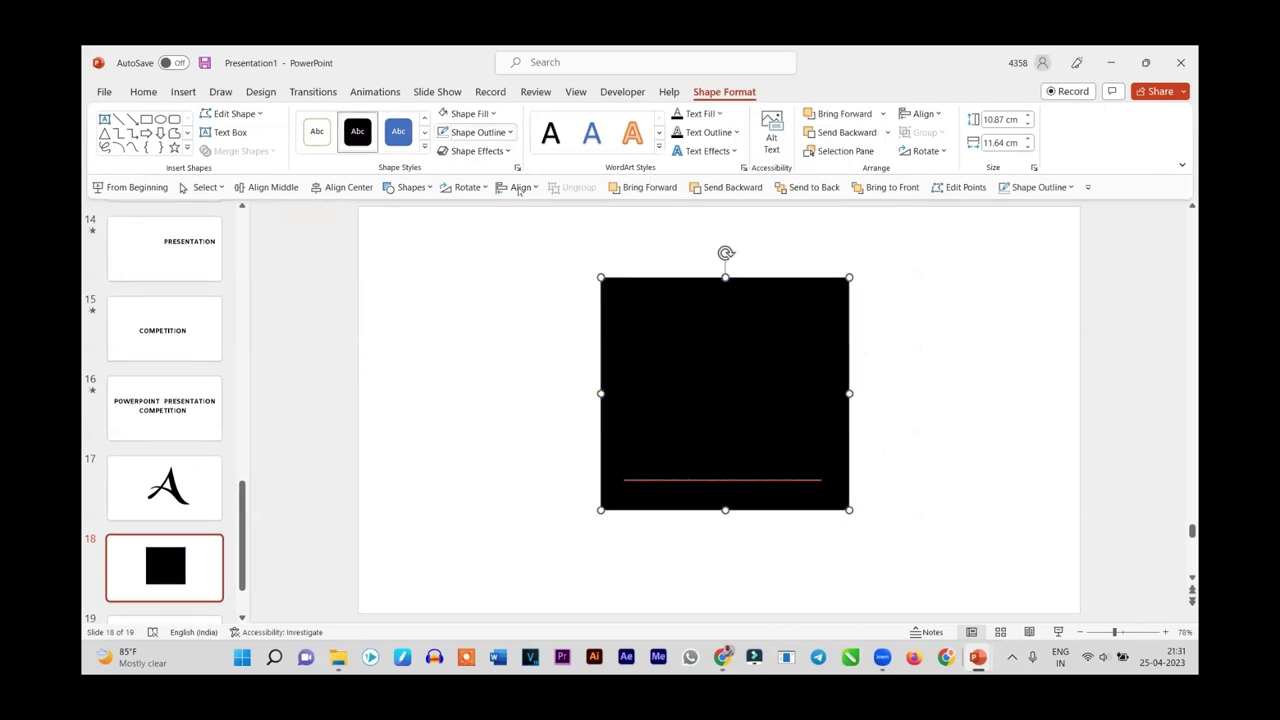
pyautogui.click(478, 132)
pyautogui.click(470, 290)
# - Fragment the bc text against the square and delete the black square piece
pyautogui.moveTo(548, 252); pyautogui.dragTo(940, 600)
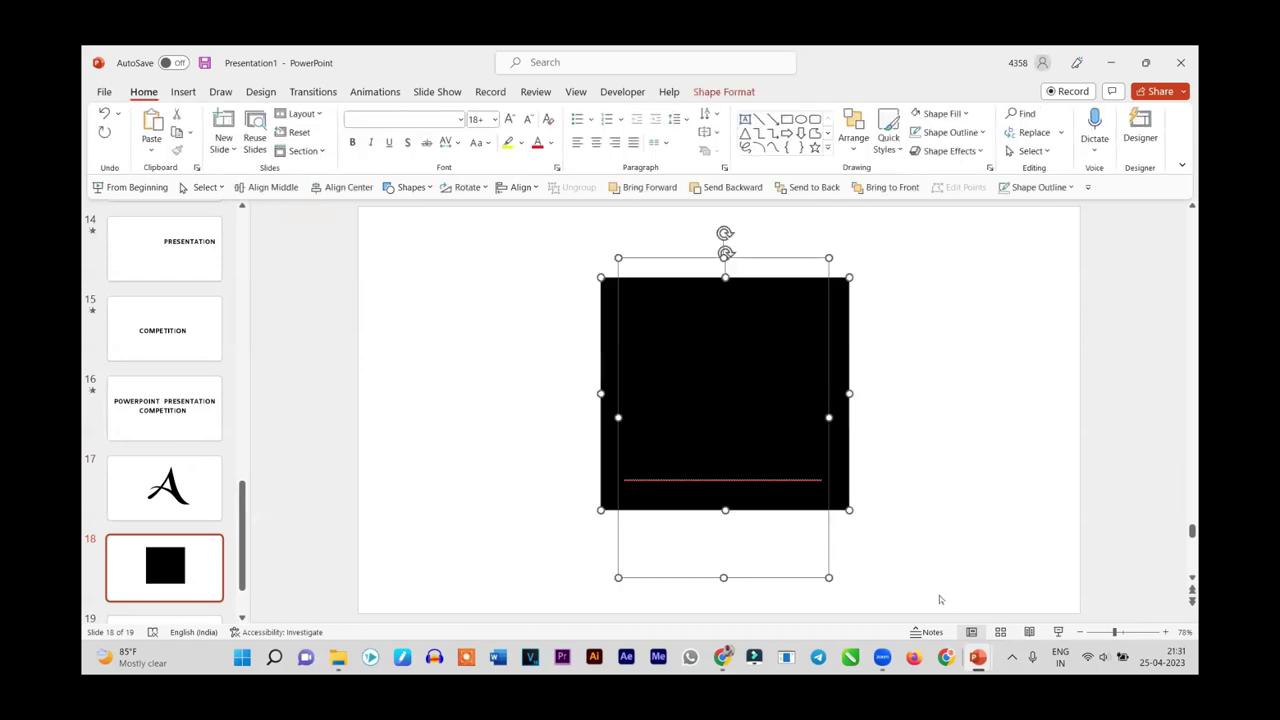
pyautogui.click(722, 92)
pyautogui.click(243, 155)
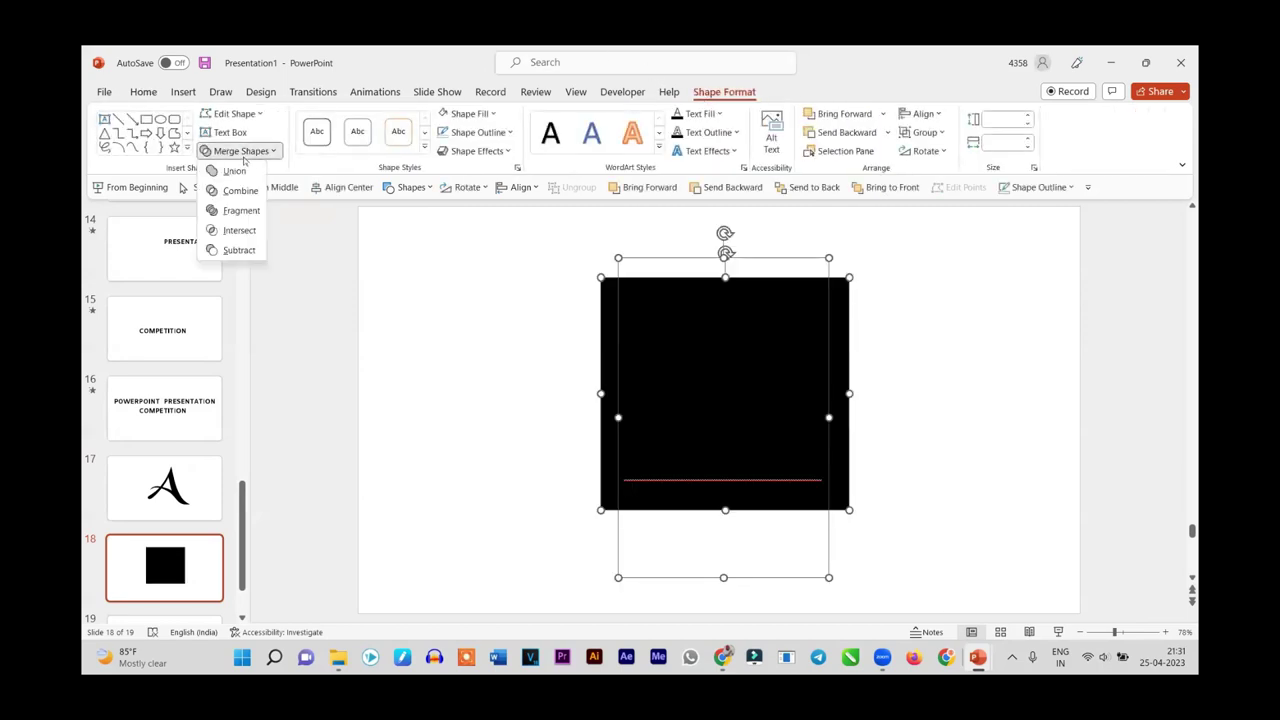
pyautogui.click(238, 211)
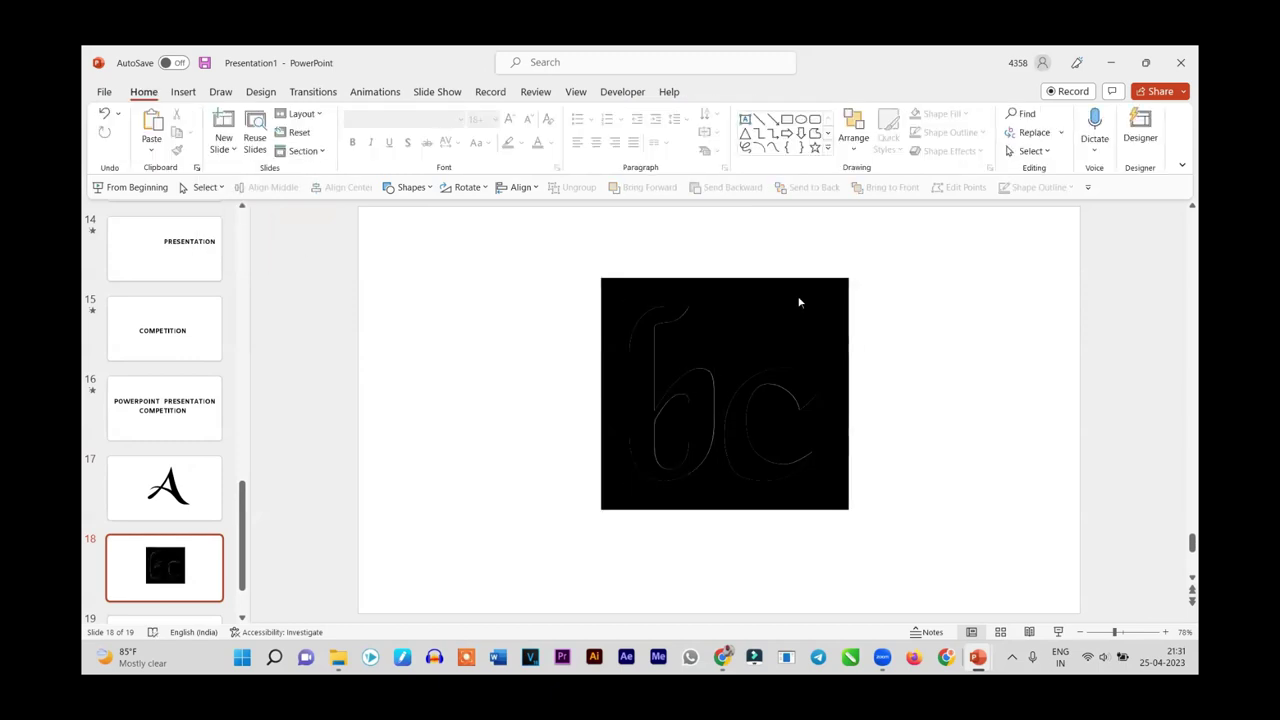
pyautogui.press('Delete')
pyautogui.click(662, 425)
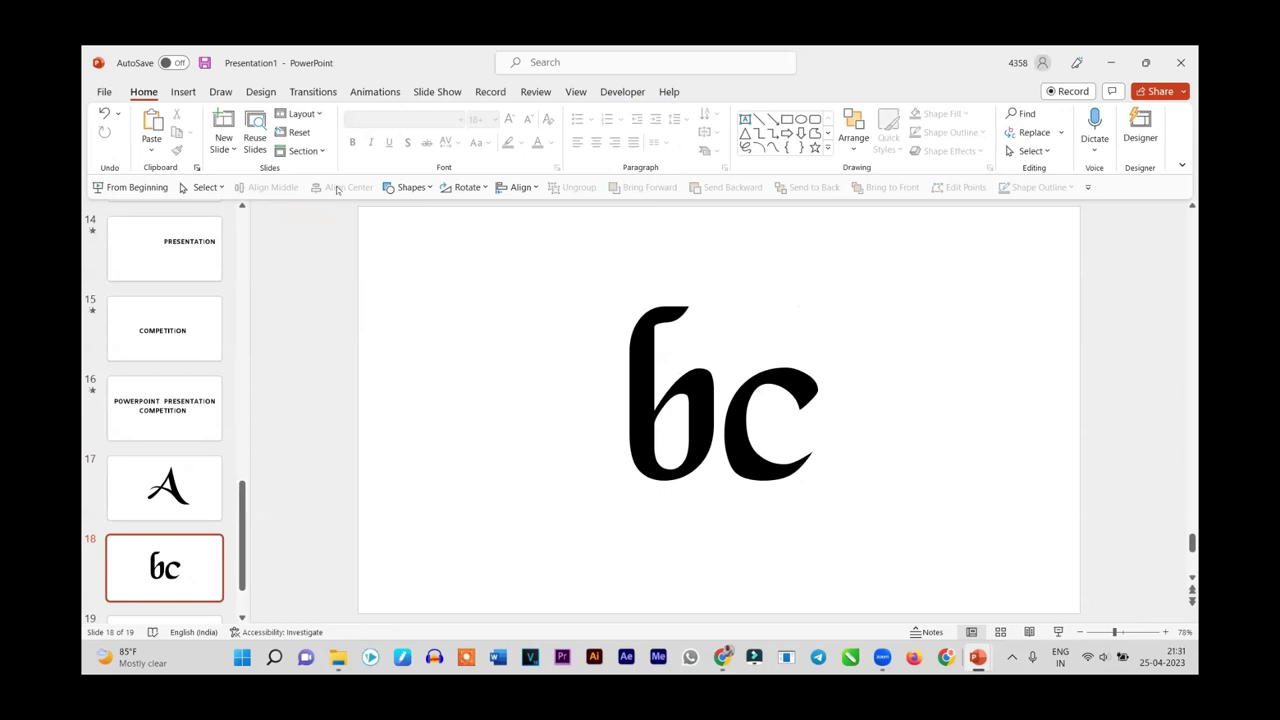
# - Apply the Morph transition to slide 18 and preview the A morphing into bc
pyautogui.click(302, 94)
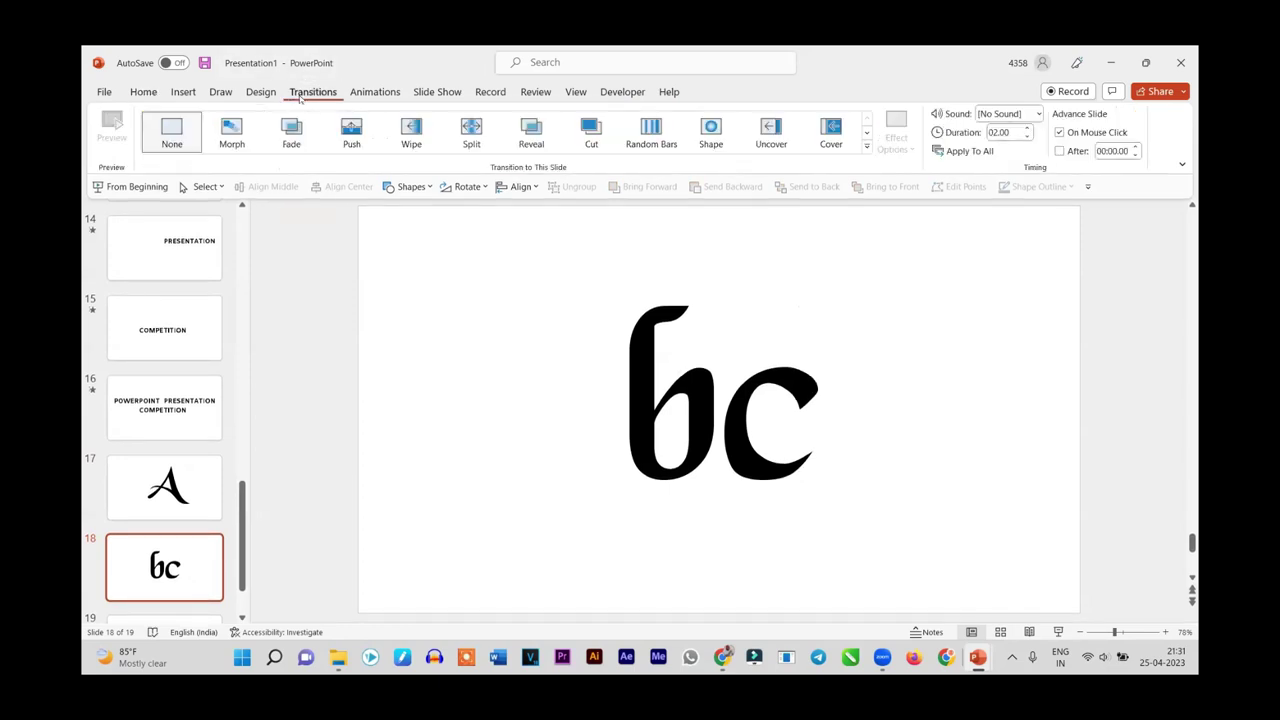
pyautogui.click(231, 132)
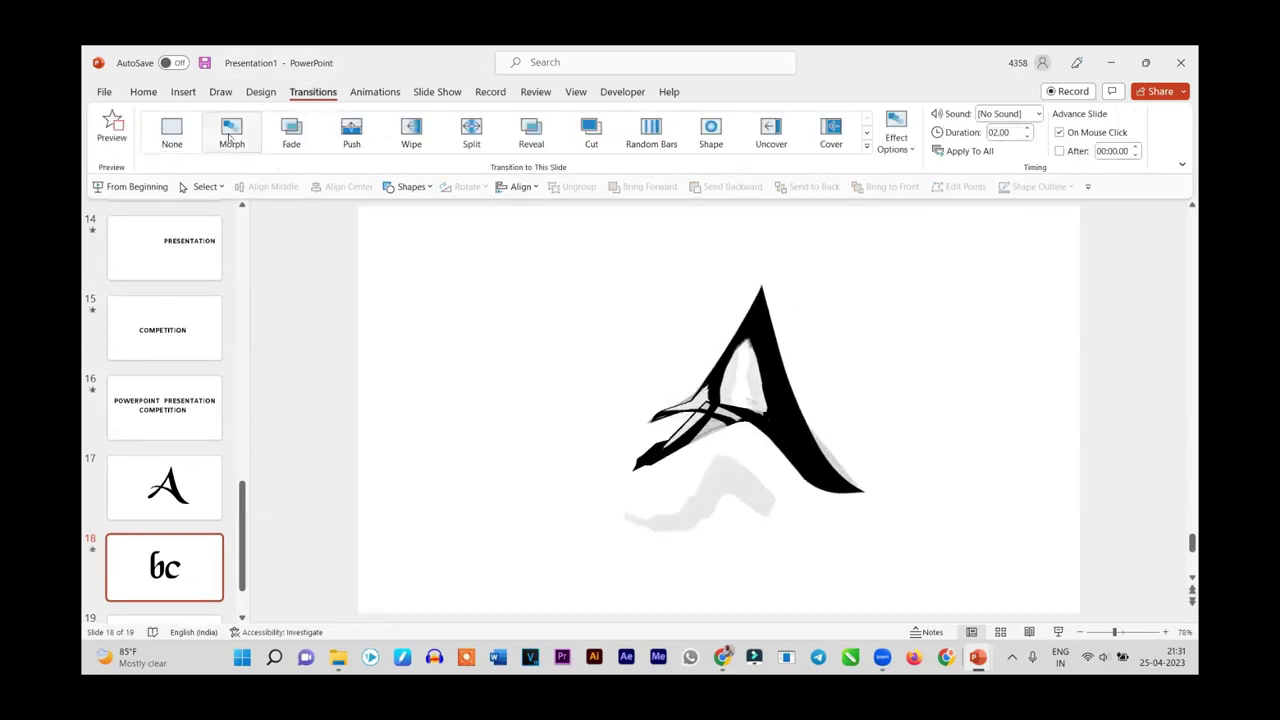
pyautogui.click(231, 137)
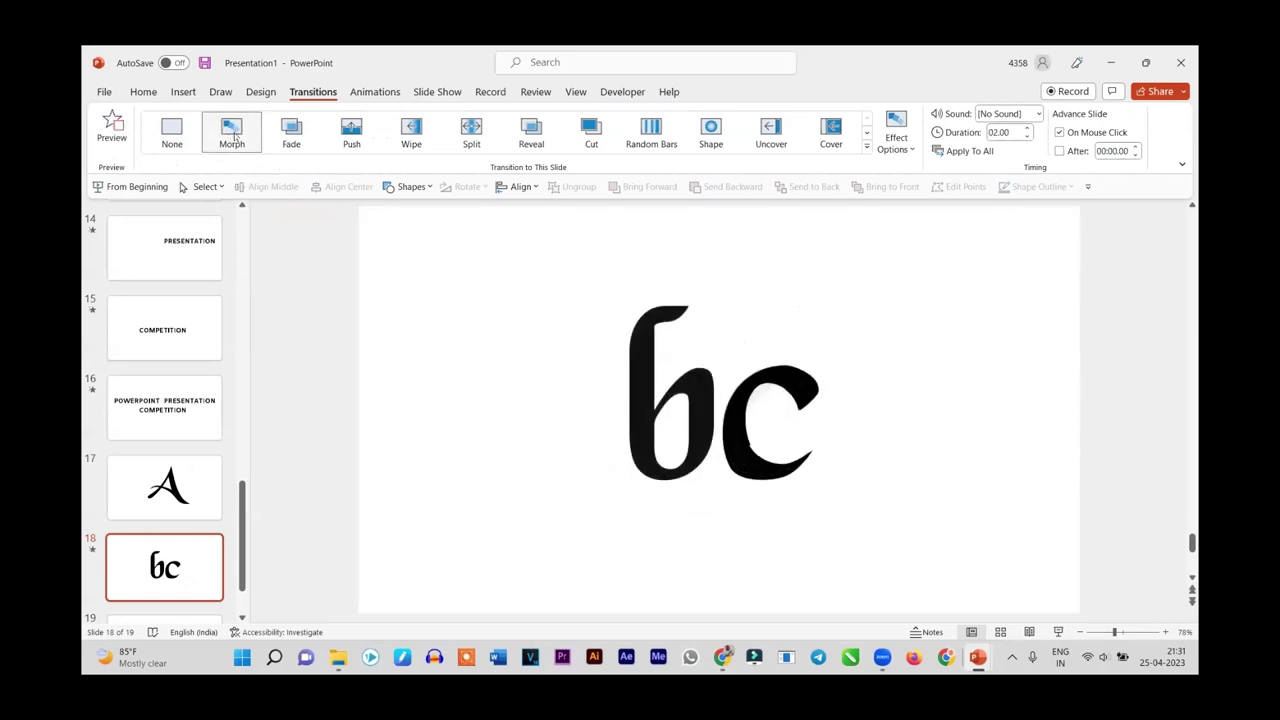
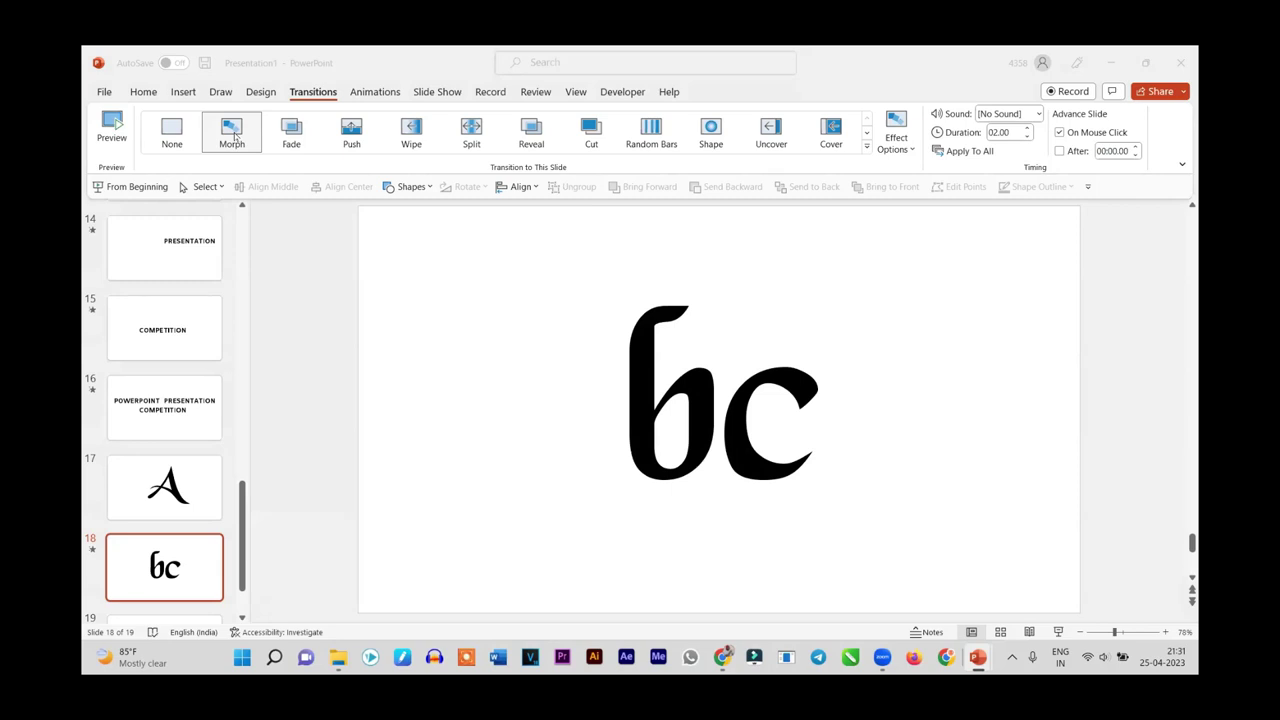
# - On slide 17, draw a blue rectangle and drag it to the upper left beside the calligraphic A
pyautogui.click(634, 400)
pyautogui.click(144, 472)
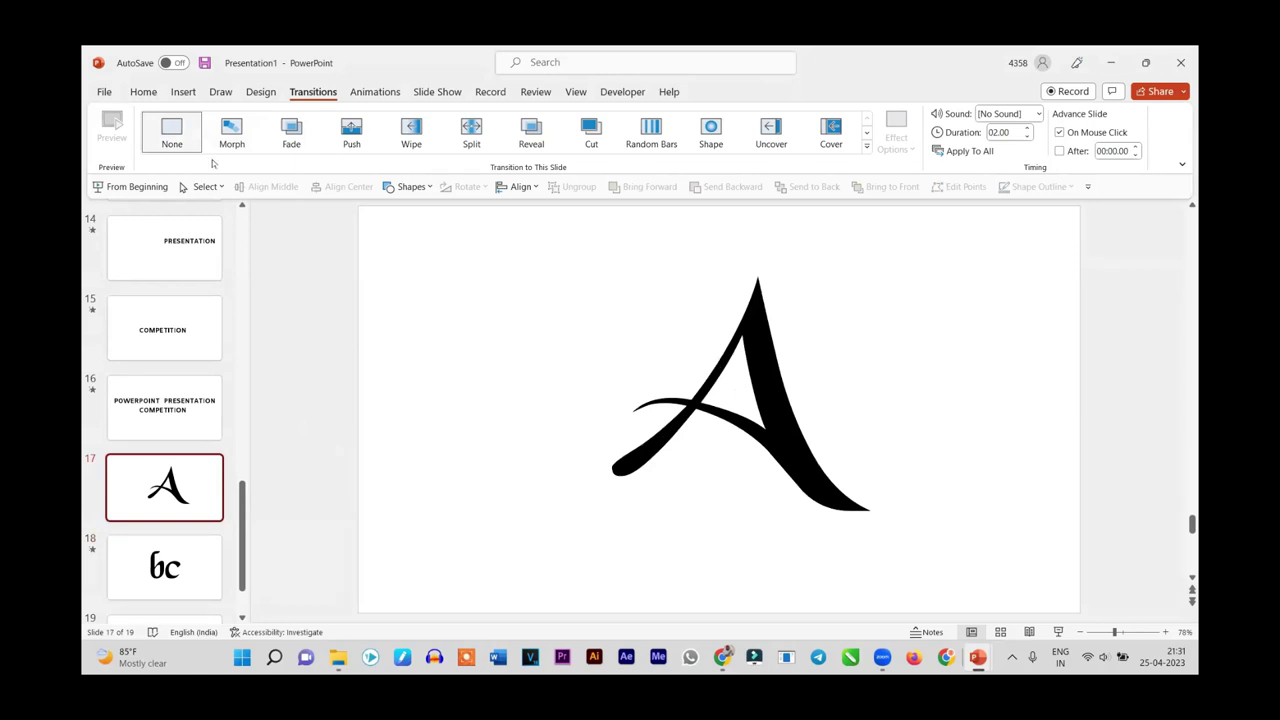
pyautogui.click(183, 92)
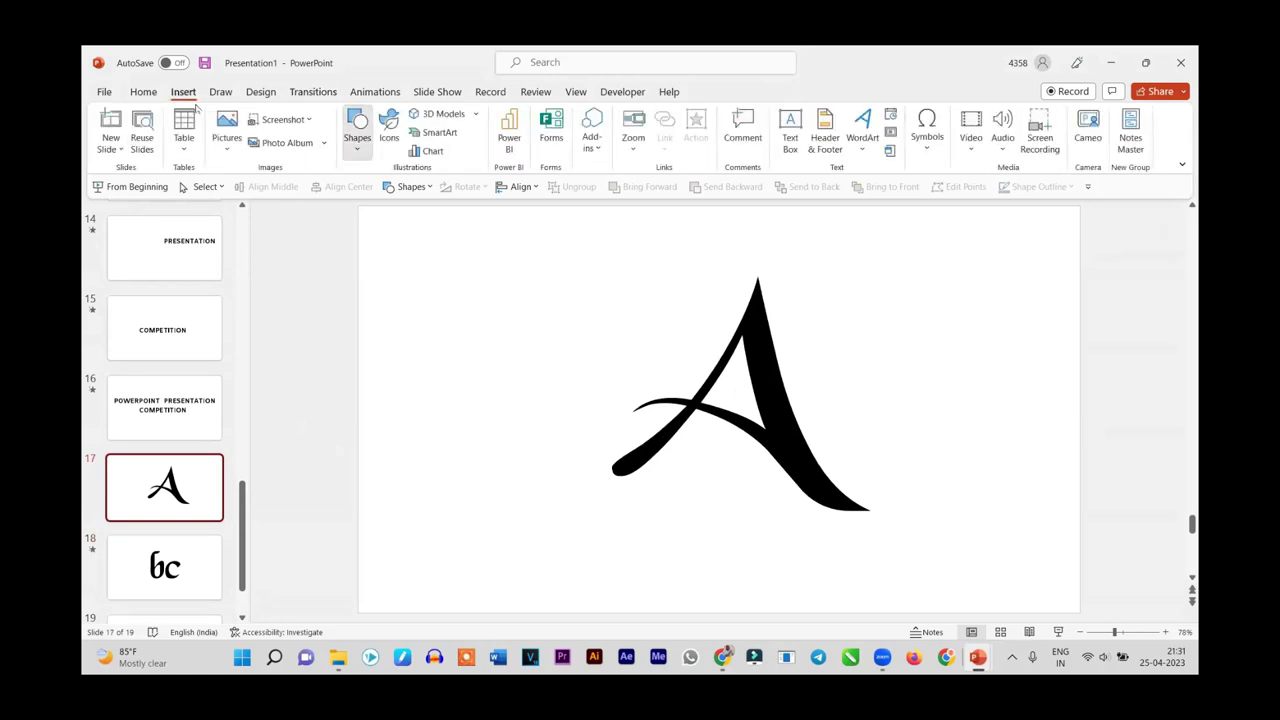
pyautogui.click(357, 135)
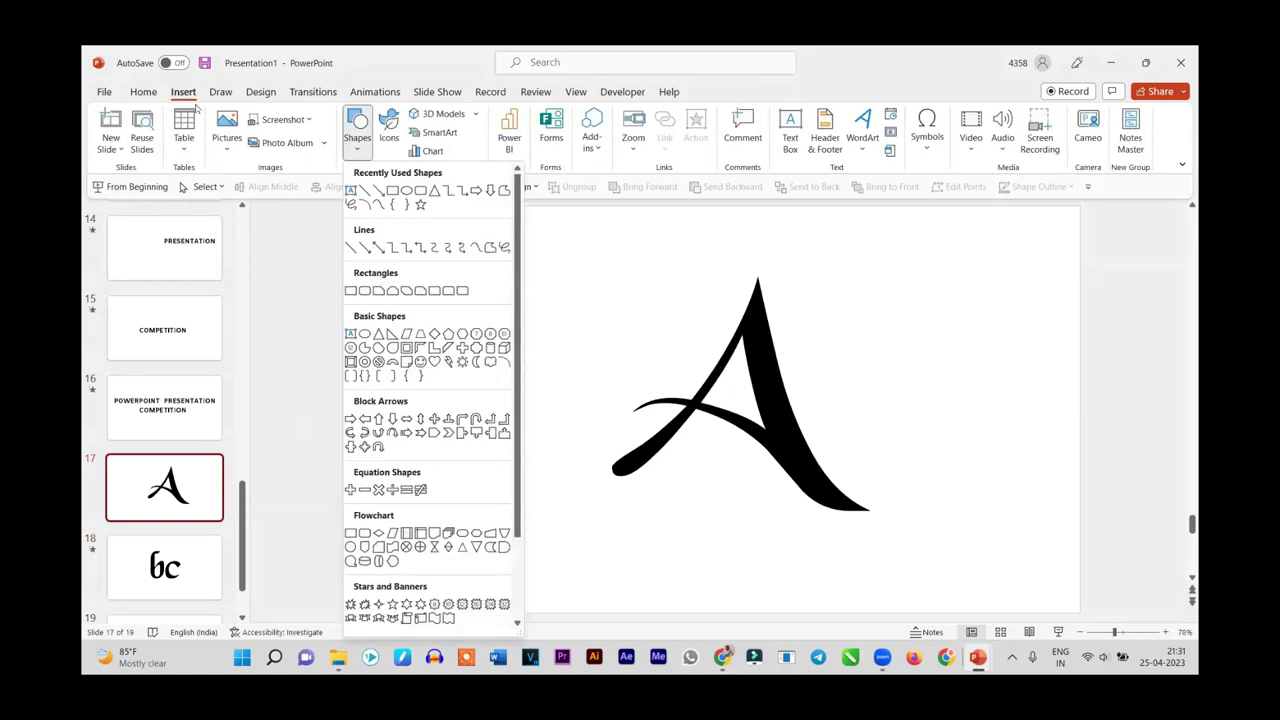
pyautogui.click(394, 192)
pyautogui.moveTo(376, 249); pyautogui.dragTo(517, 423)
pyautogui.moveTo(432, 388); pyautogui.dragTo(372, 381)
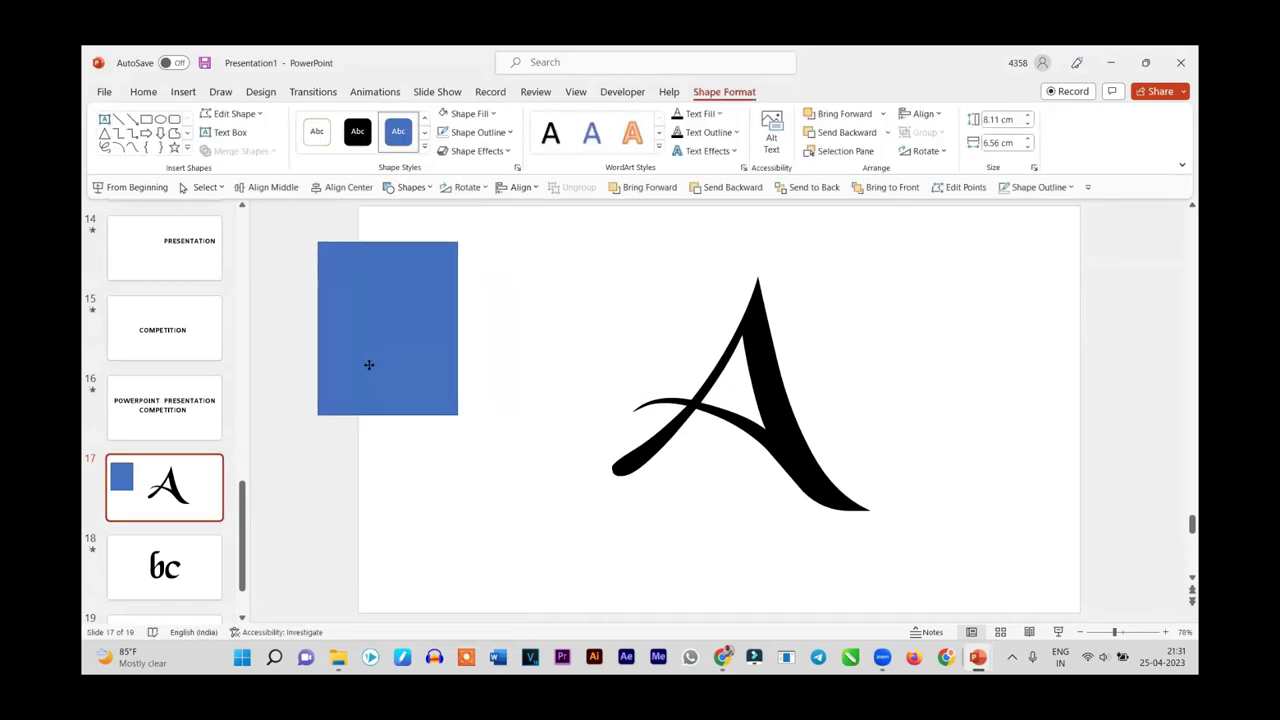
pyautogui.click(725, 410)
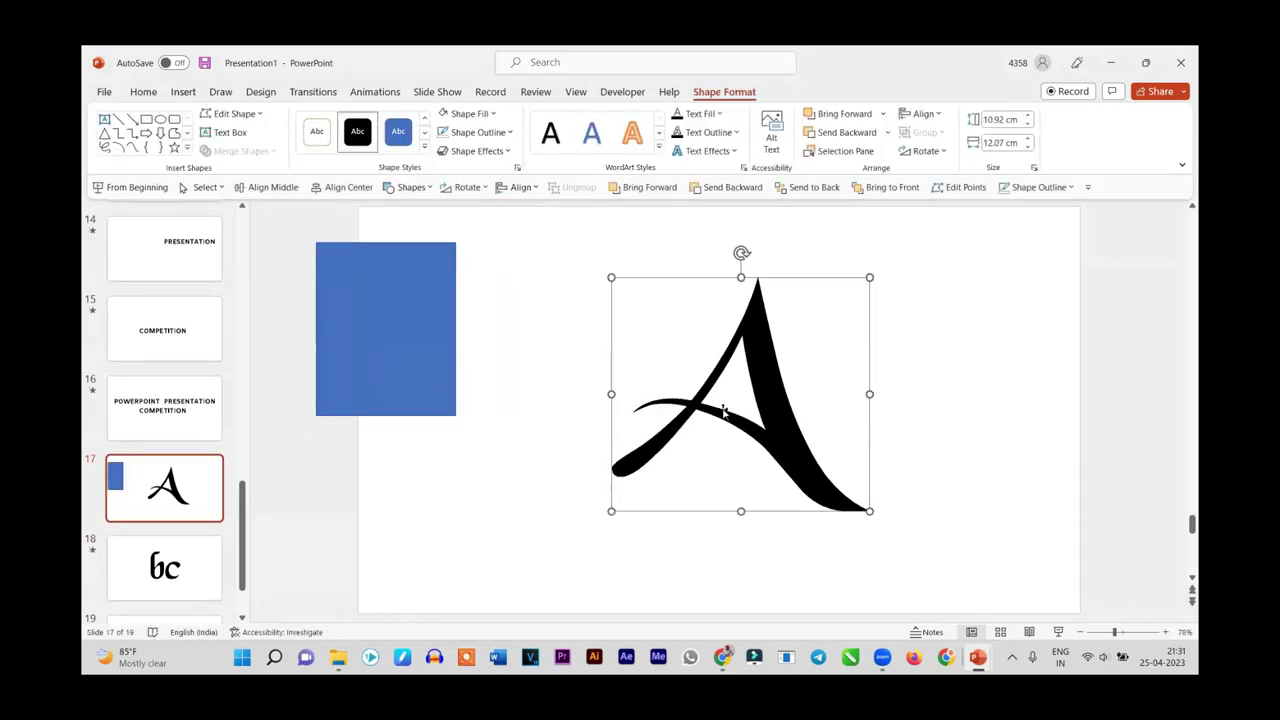
pyautogui.click(183, 93)
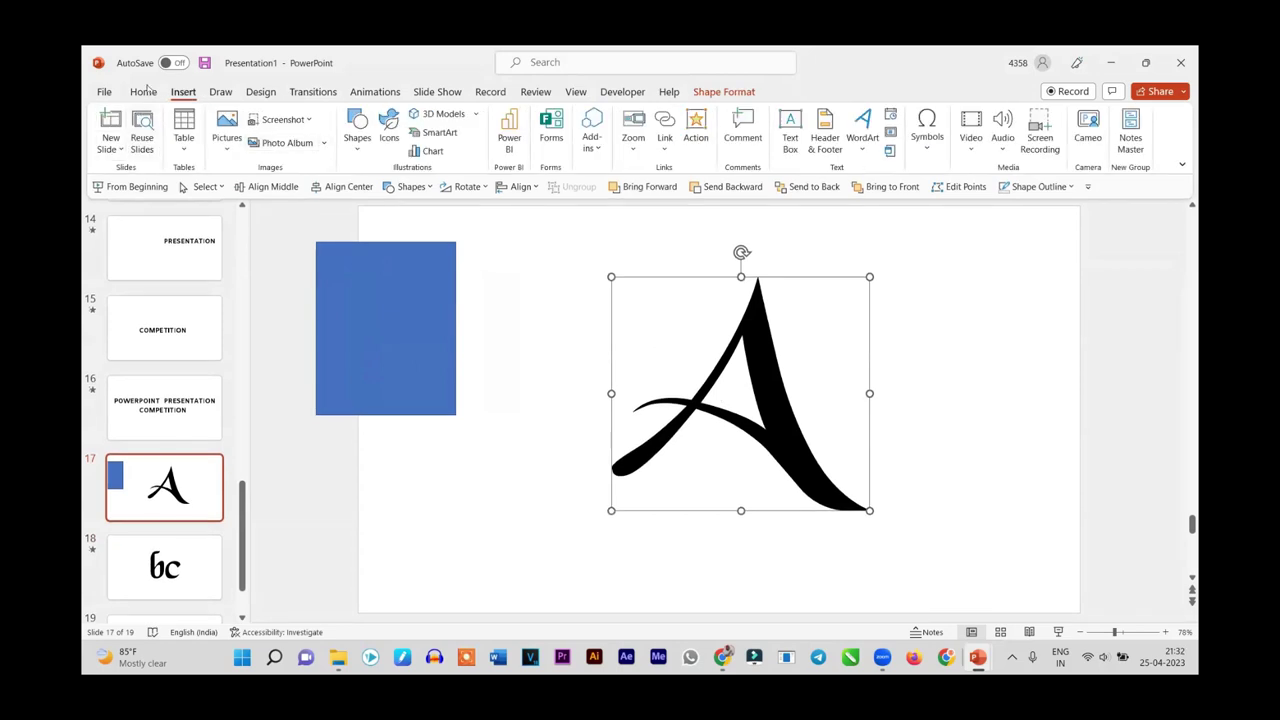
pyautogui.click(148, 89)
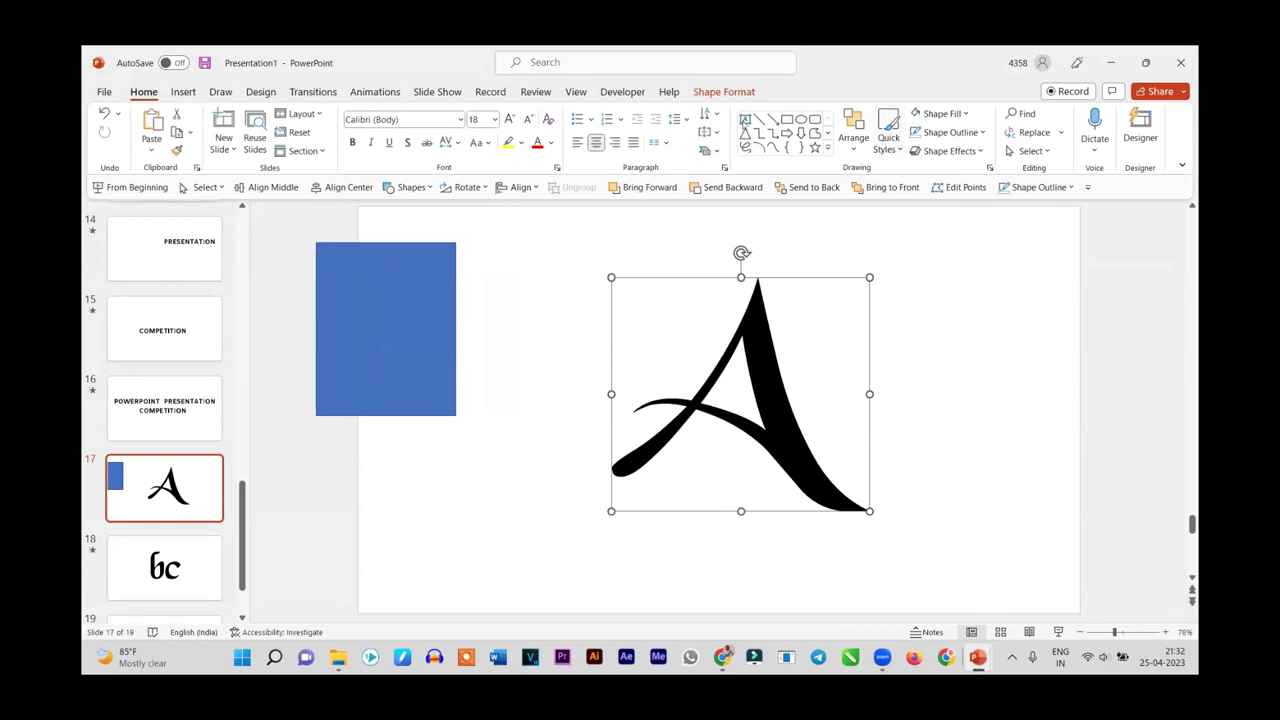
# - Add a text box containing a capital A to slide 17
pyautogui.click(496, 450)
pyautogui.write('a')
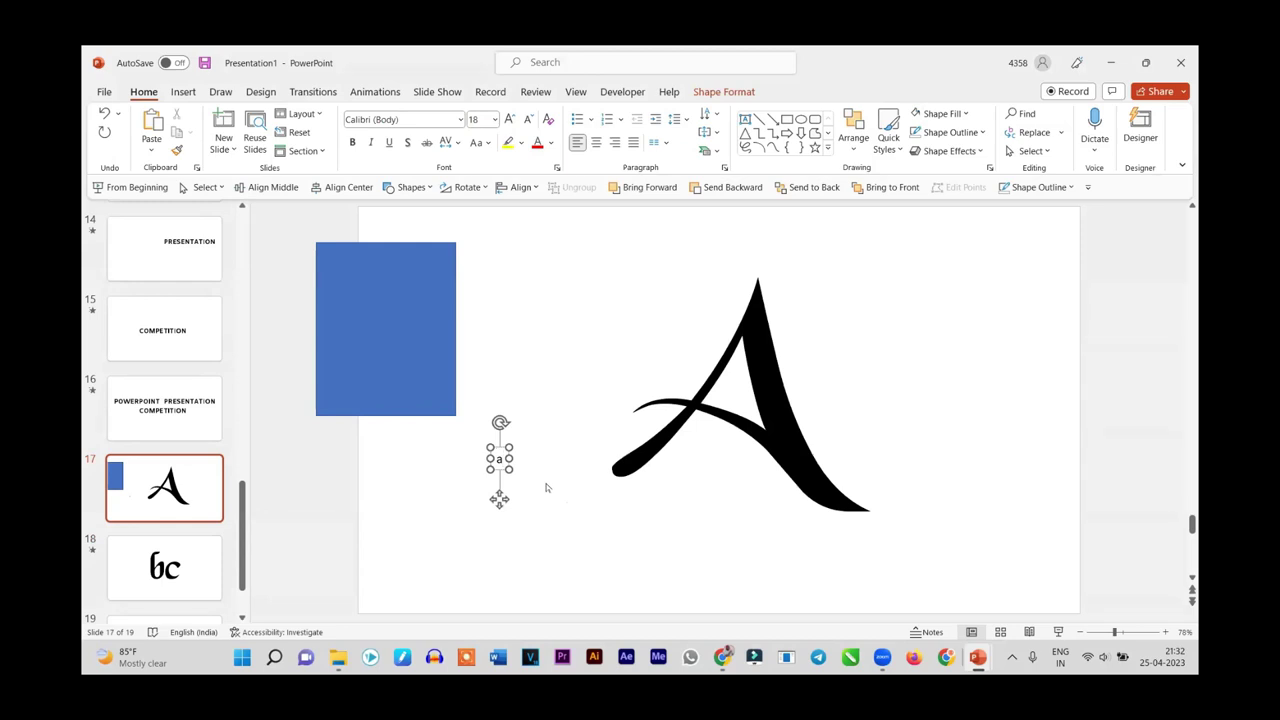
pyautogui.press('BackSpace')
pyautogui.write('A')
pyautogui.click(500, 499)
# - Enlarge the A to font size 287 and position it beside the calligraphic A
pyautogui.click(509, 119)
pyautogui.click(509, 119)
pyautogui.click(509, 119)
pyautogui.click(509, 119)
pyautogui.click(509, 119)
pyautogui.click(509, 119)
pyautogui.click(509, 119)
pyautogui.click(509, 119)
pyautogui.click(509, 119)
pyautogui.click(509, 119)
pyautogui.click(509, 119)
pyautogui.click(509, 119)
pyautogui.click(509, 119)
pyautogui.click(509, 119)
pyautogui.click(509, 119)
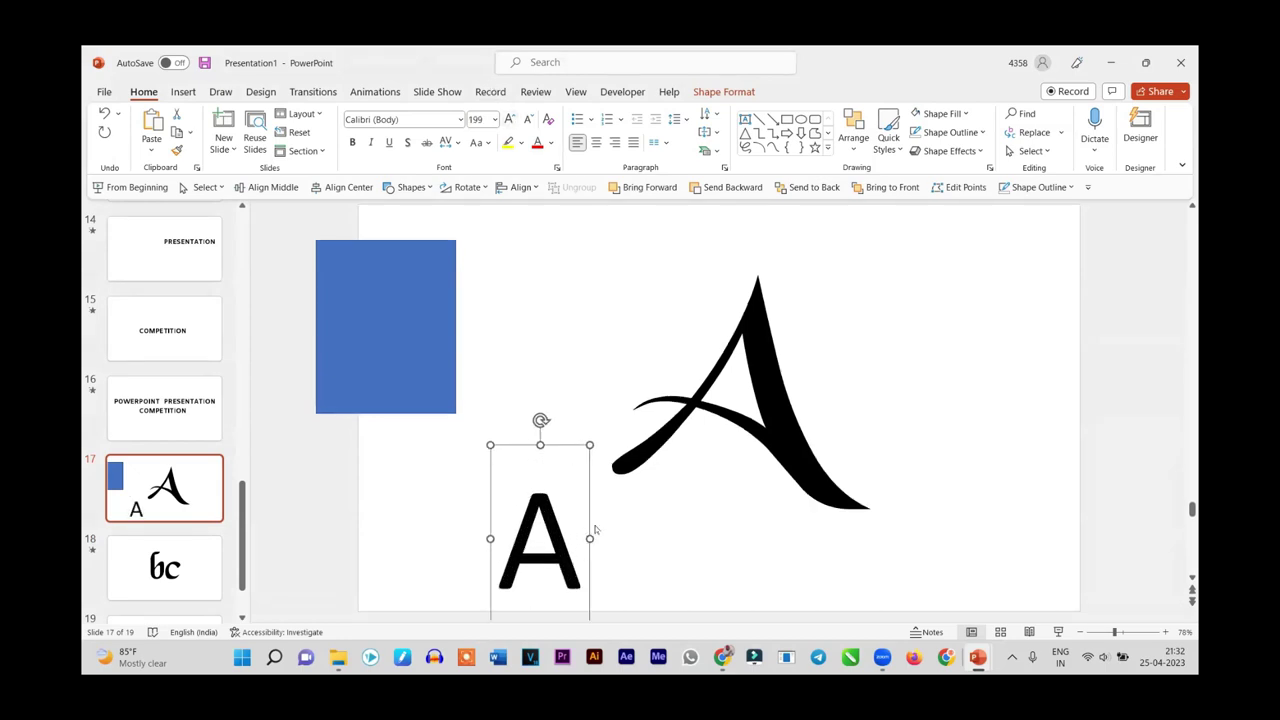
pyautogui.moveTo(586, 526); pyautogui.dragTo(620, 337)
pyautogui.click(509, 119)
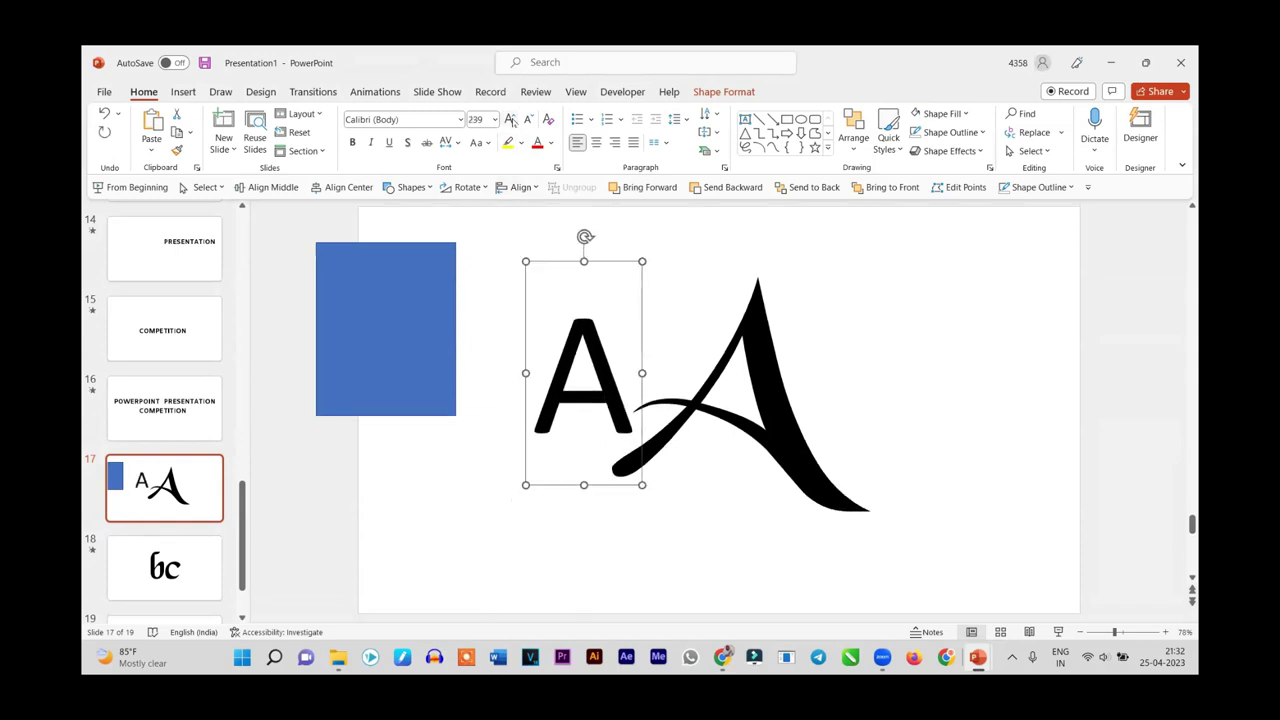
pyautogui.click(509, 119)
pyautogui.press('Escape')
pyautogui.moveTo(644, 325); pyautogui.dragTo(646, 312)
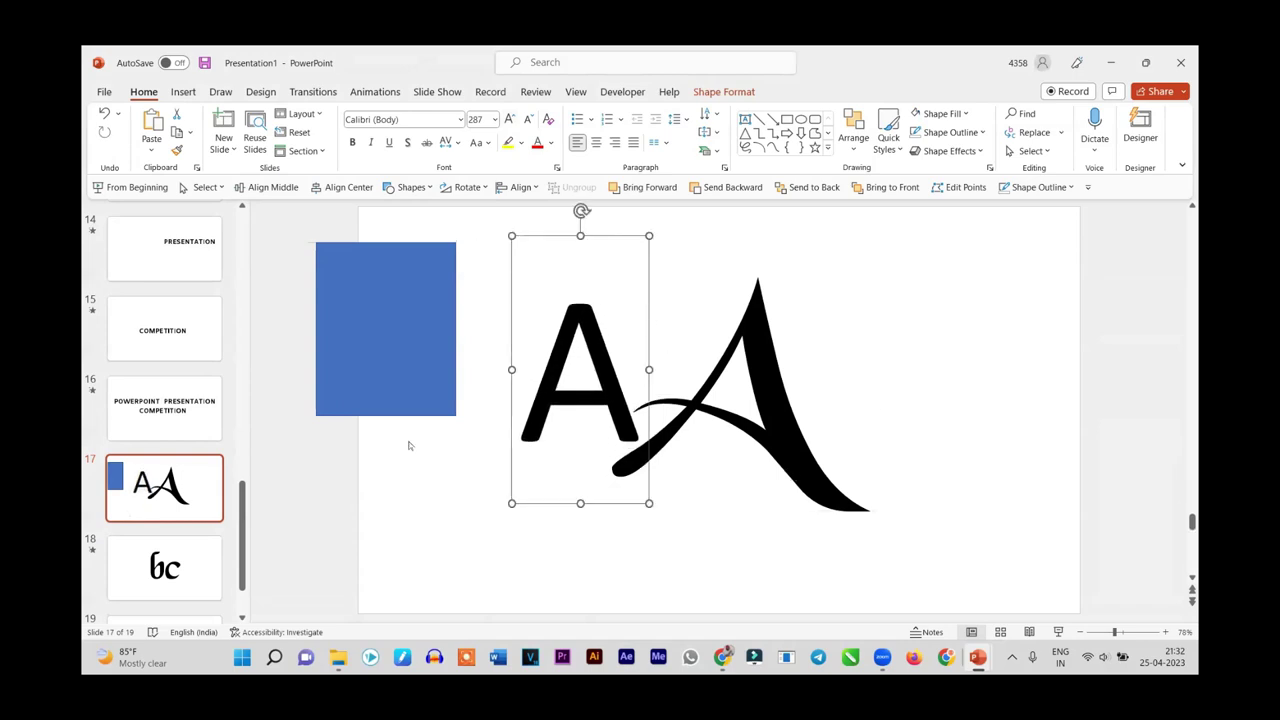
pyautogui.click(367, 356)
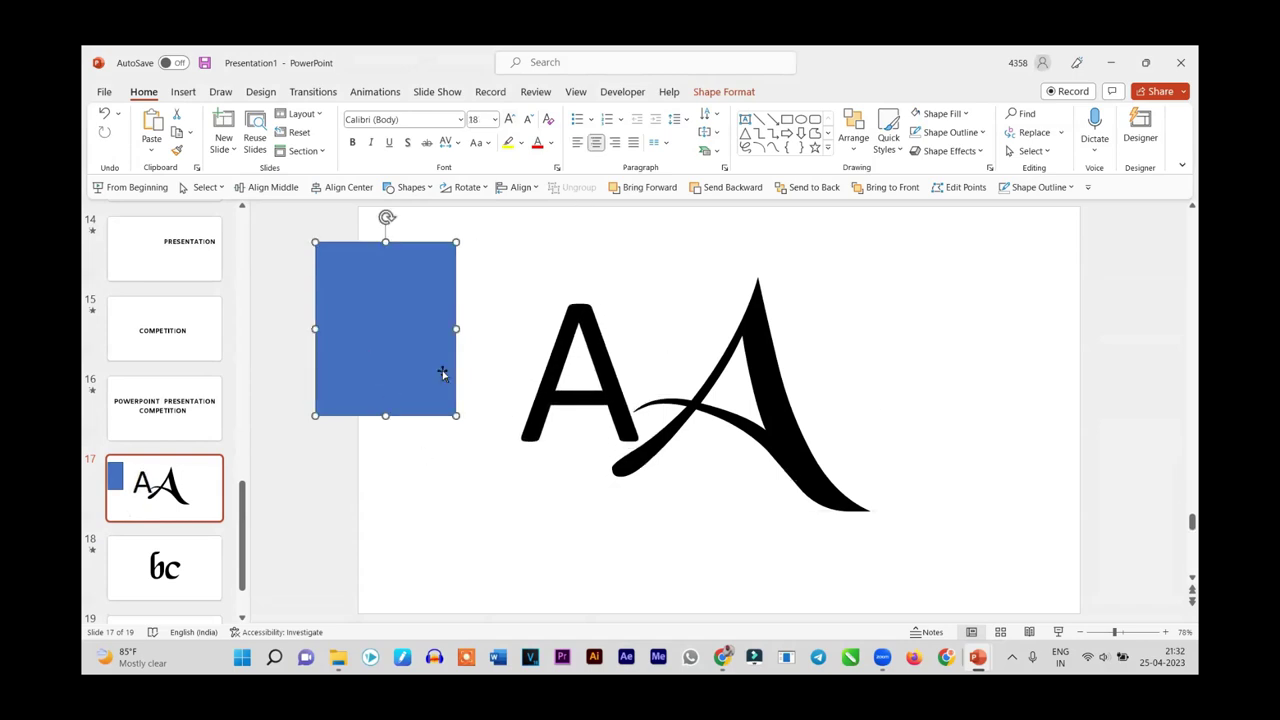
# - Set the blue rectangle to No Outline
pyautogui.moveTo(383, 346); pyautogui.dragTo(408, 363)
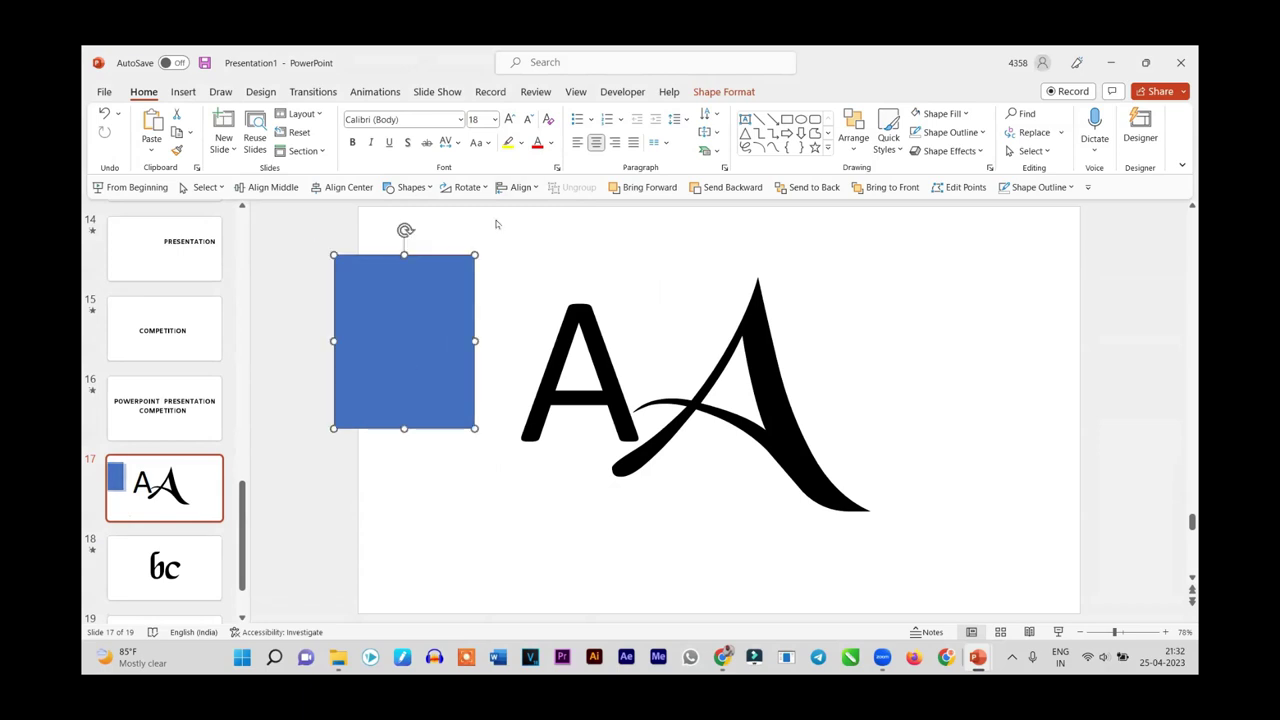
pyautogui.click(720, 92)
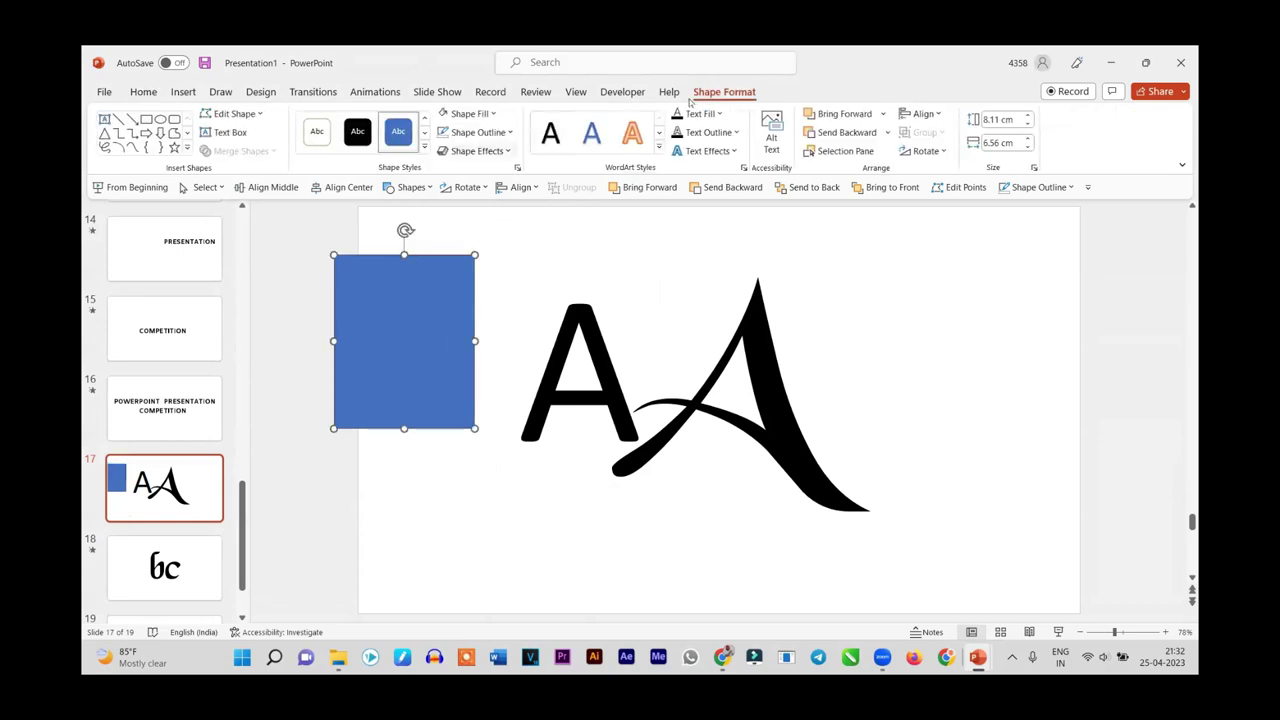
pyautogui.click(480, 132)
pyautogui.click(472, 293)
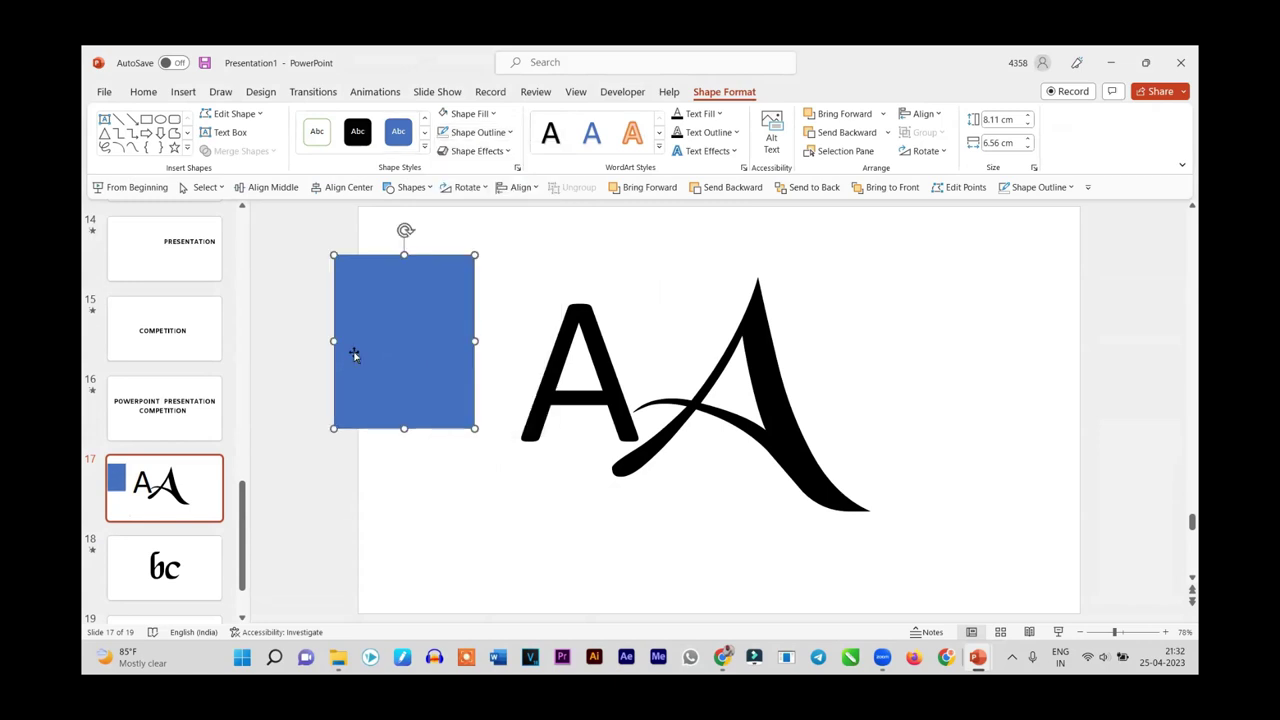
# - Position the blue rectangle directly behind the plain A
pyautogui.moveTo(354, 347); pyautogui.dragTo(524, 384)
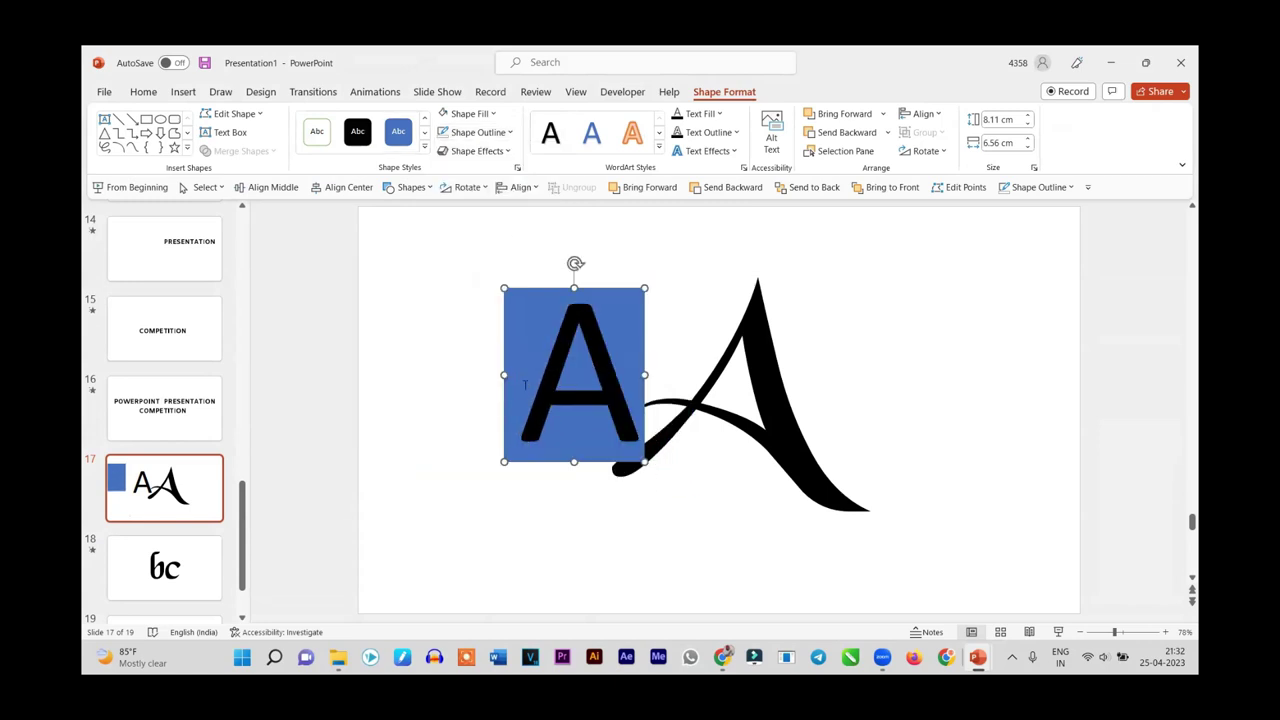
pyautogui.click(595, 435)
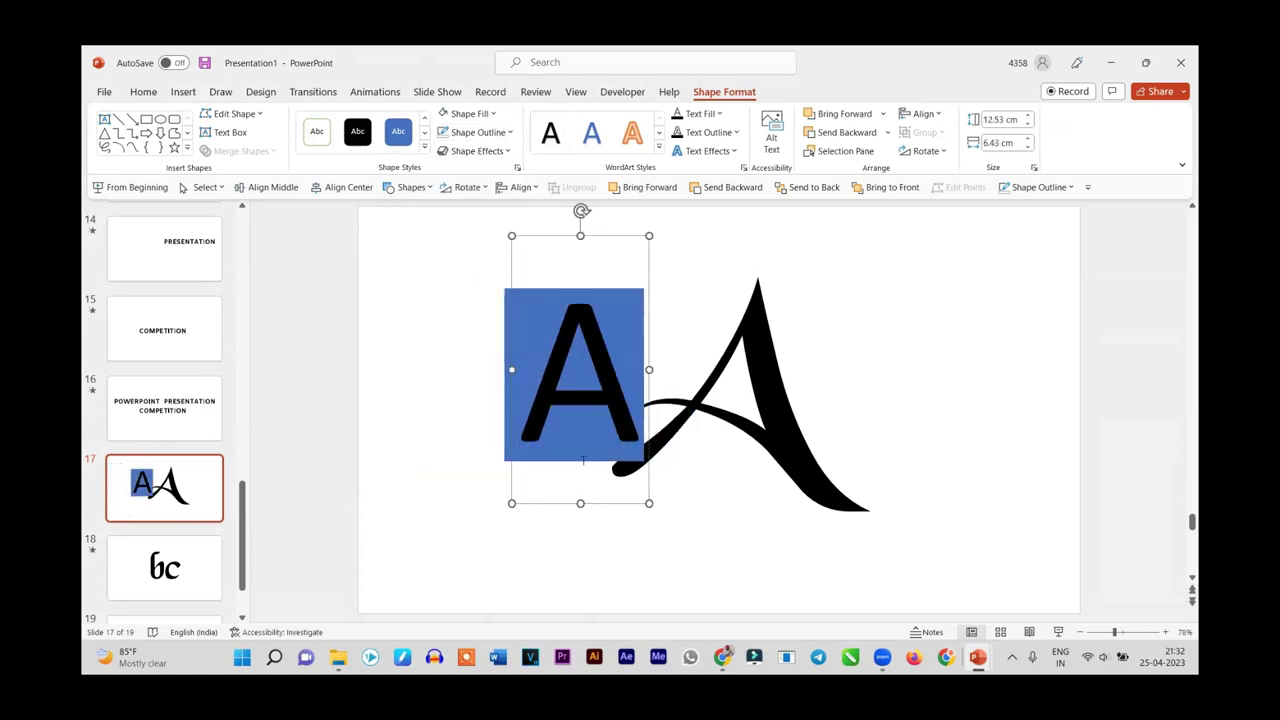
pyautogui.click(488, 343)
pyautogui.moveTo(506, 323); pyautogui.dragTo(310, 367)
pyautogui.click(530, 342)
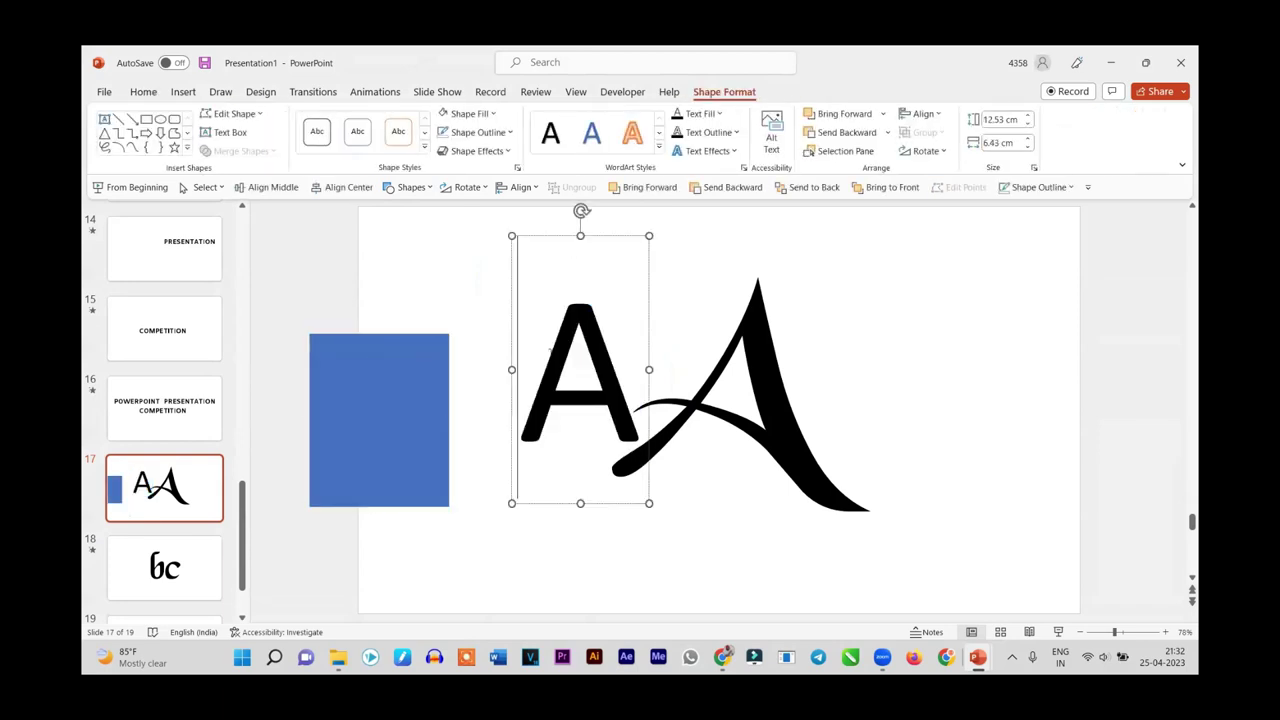
pyautogui.click(474, 334)
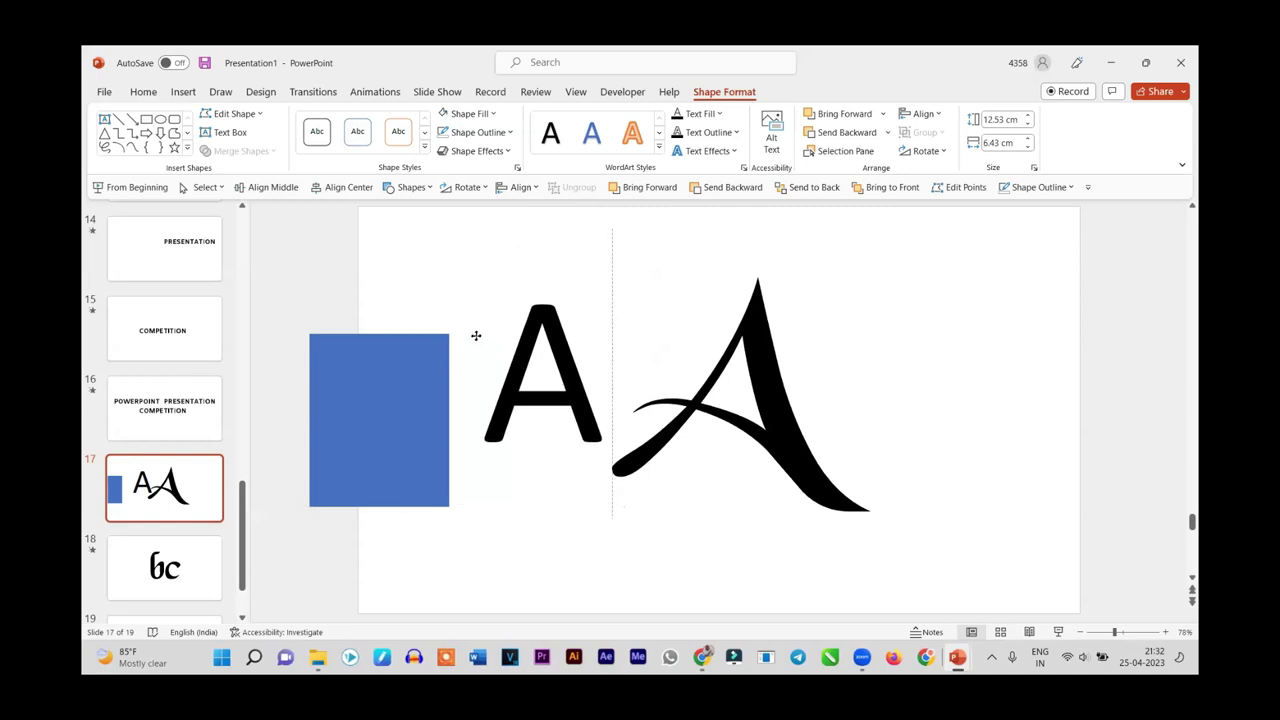
pyautogui.moveTo(323, 420); pyautogui.dragTo(504, 358)
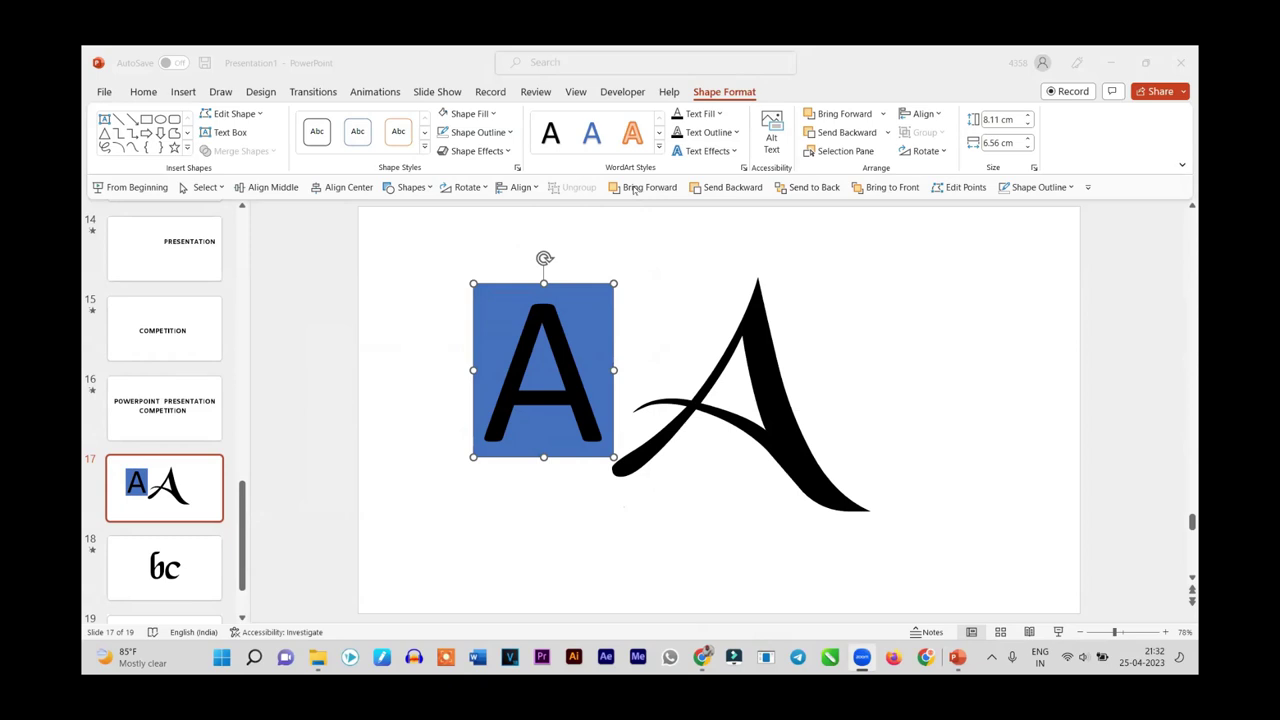
# - Select the rectangle and the A text box together
pyautogui.click(543, 369)
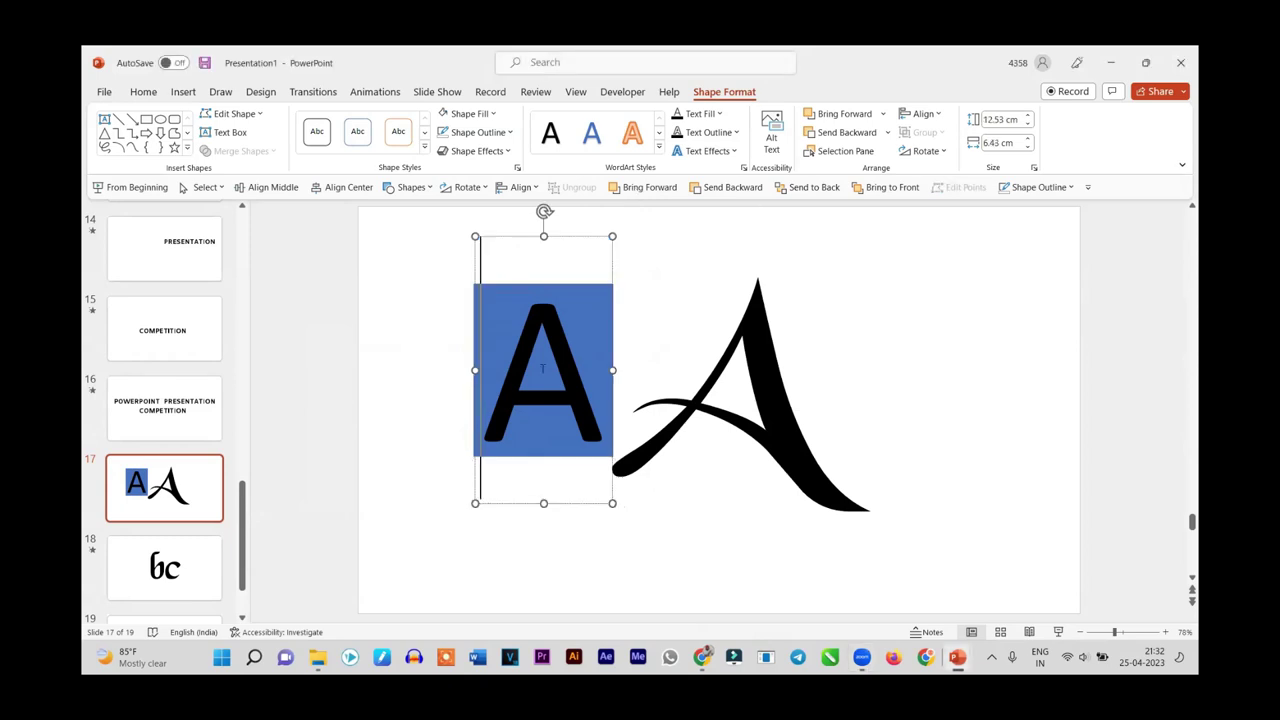
pyautogui.moveTo(428, 242); pyautogui.dragTo(620, 512)
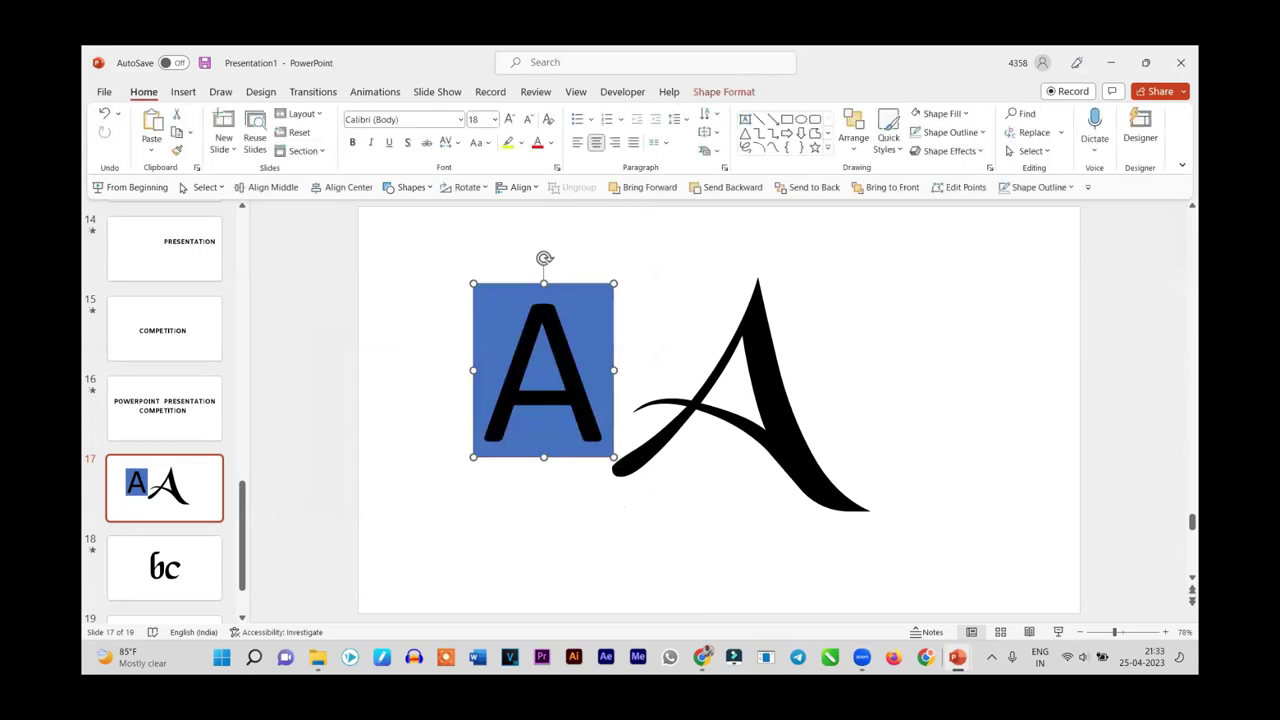
pyautogui.keyDown('shift'); pyautogui.click(543, 490); pyautogui.keyUp('shift')
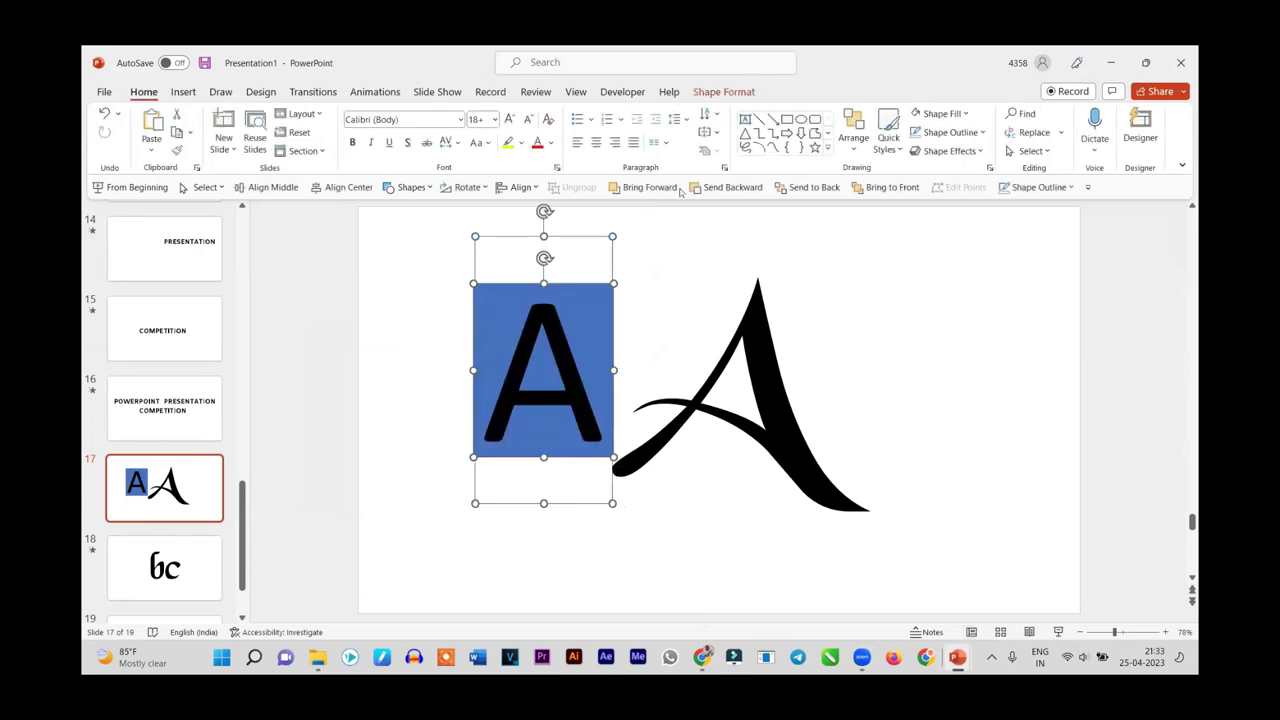
pyautogui.click(724, 92)
# - Try fragmenting the rectangle and A, delete the box piece, then undo it
pyautogui.click(232, 151)
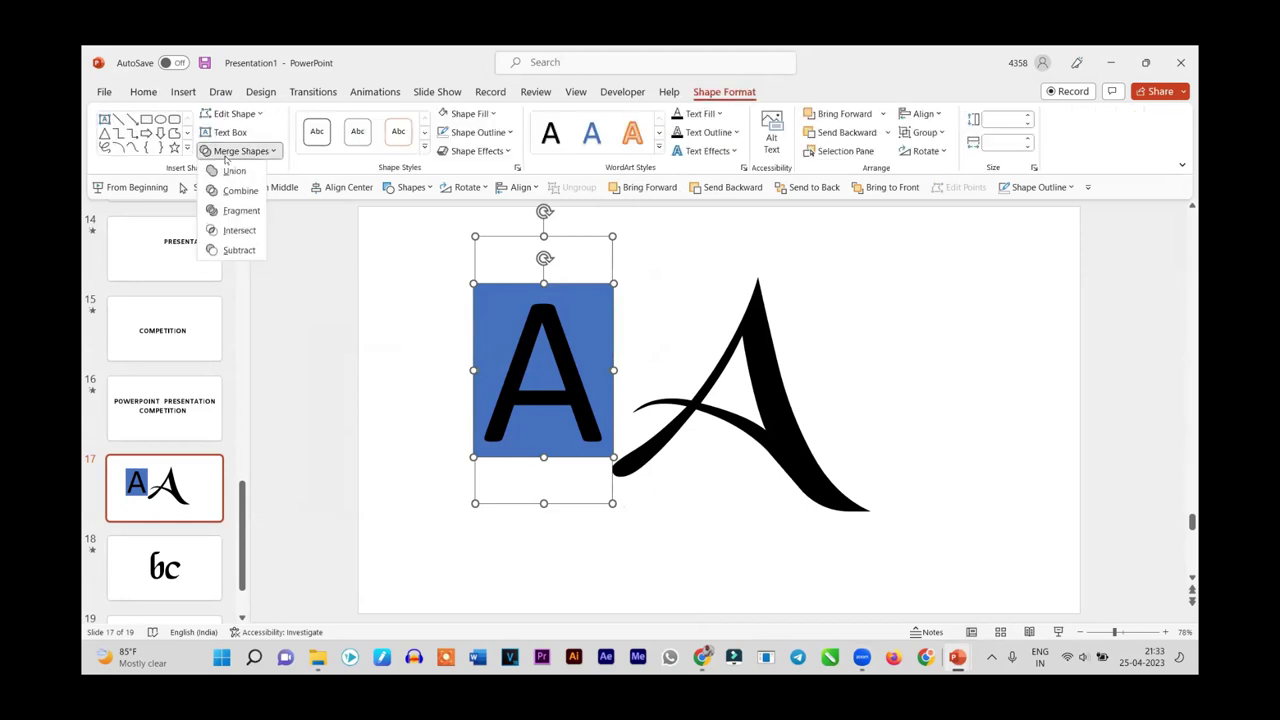
pyautogui.click(241, 211)
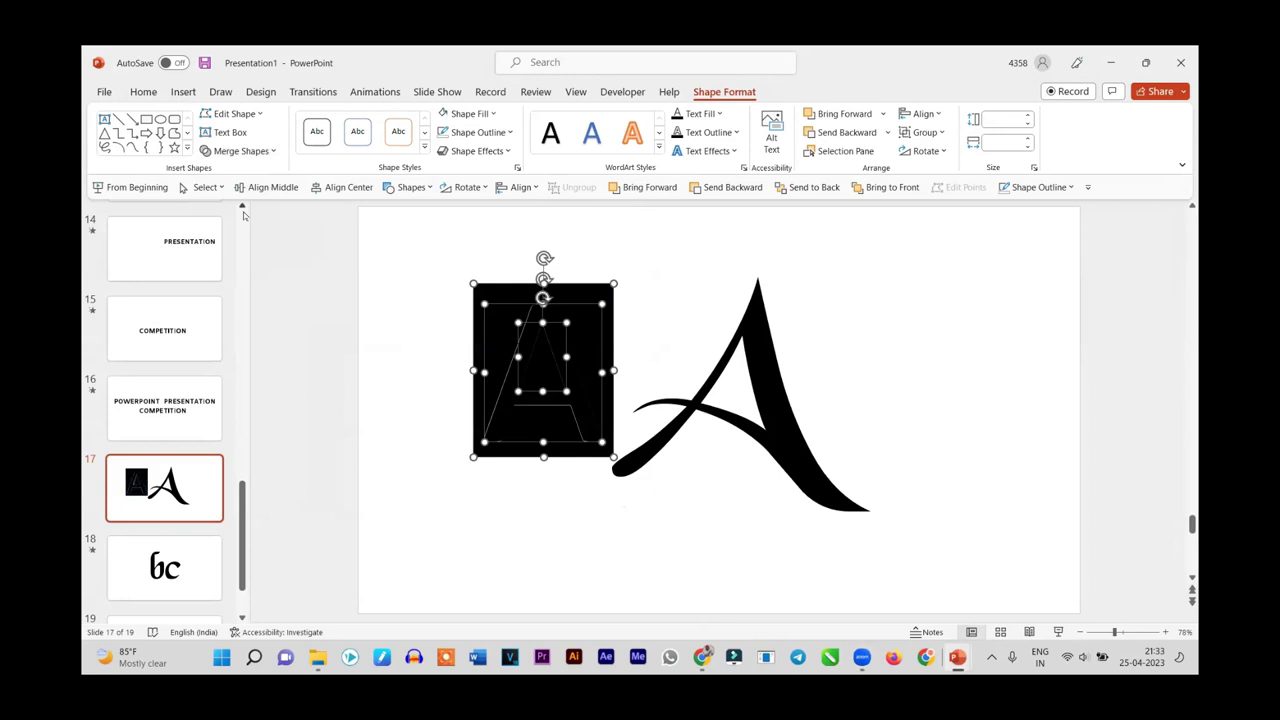
pyautogui.click(412, 340)
pyautogui.click(543, 363)
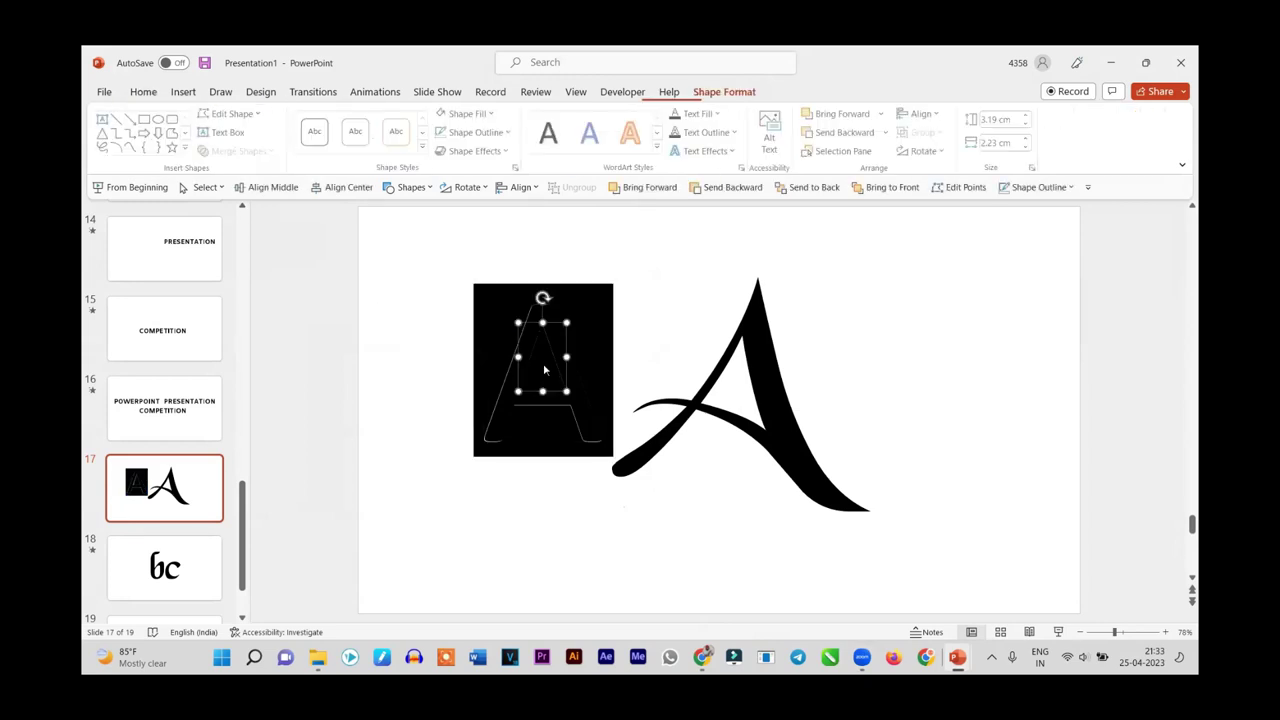
pyautogui.click(495, 340)
pyautogui.press('Delete')
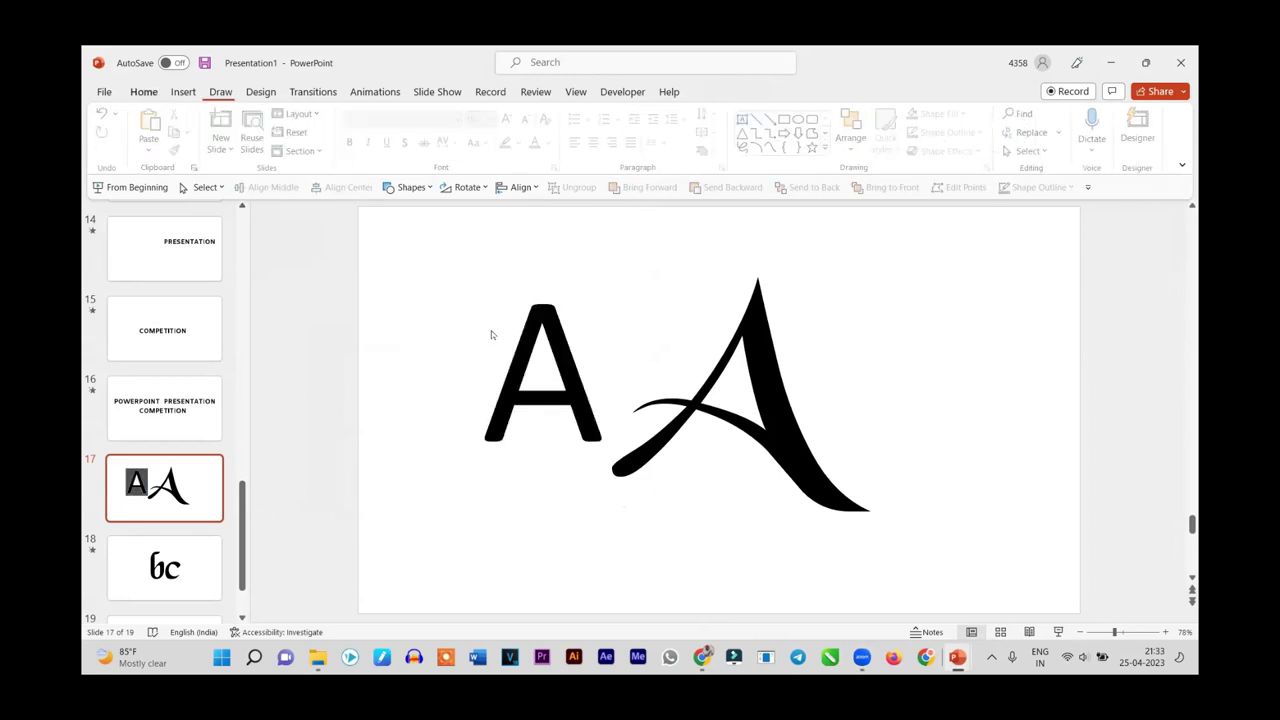
pyautogui.hotkey('ctrl', 'z')
pyautogui.hotkey('ctrl', 'z')
pyautogui.hotkey('ctrl', 'z')
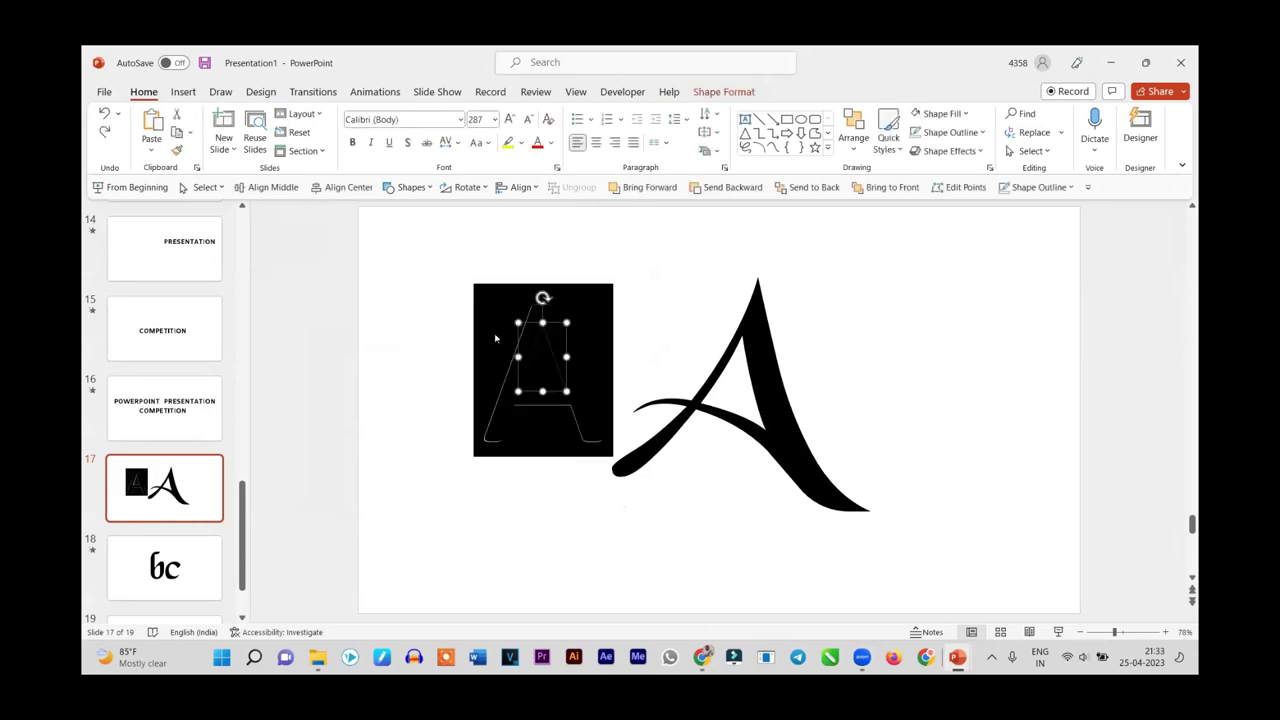
# - Try removing the blue fill from the A text box, then undo it
pyautogui.click(445, 352)
pyautogui.click(486, 285)
pyautogui.click(470, 295)
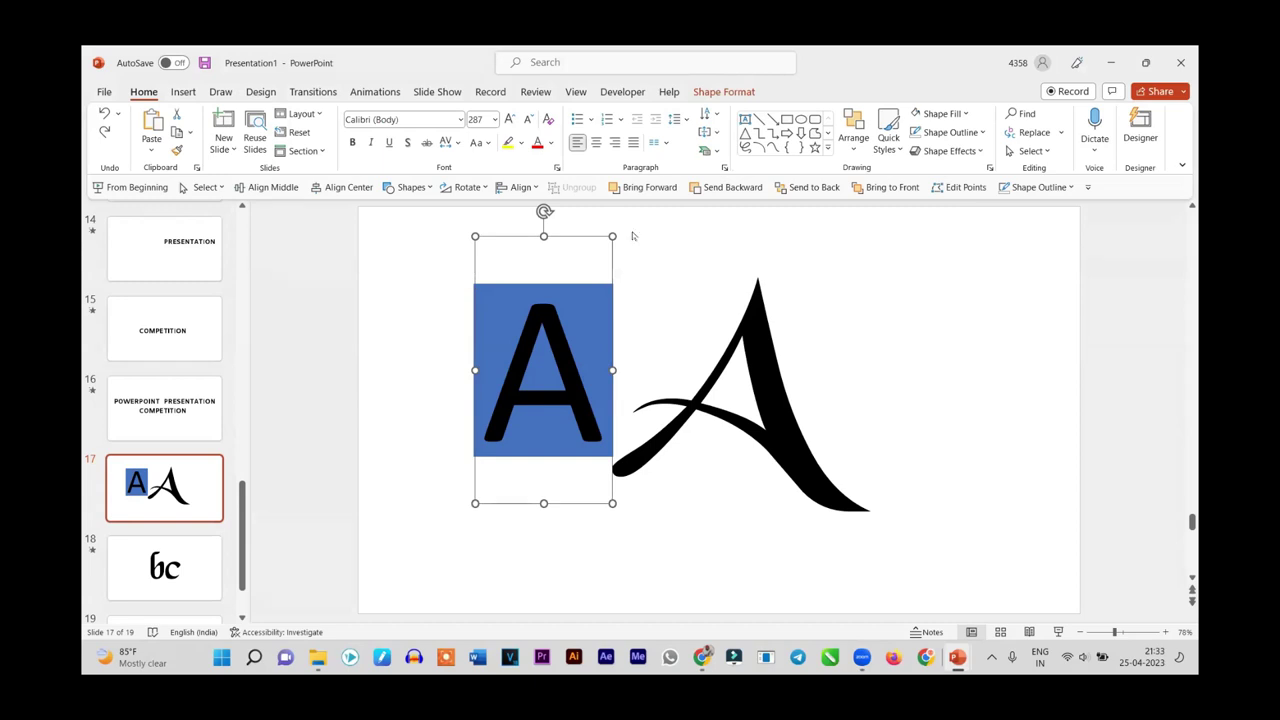
pyautogui.click(724, 91)
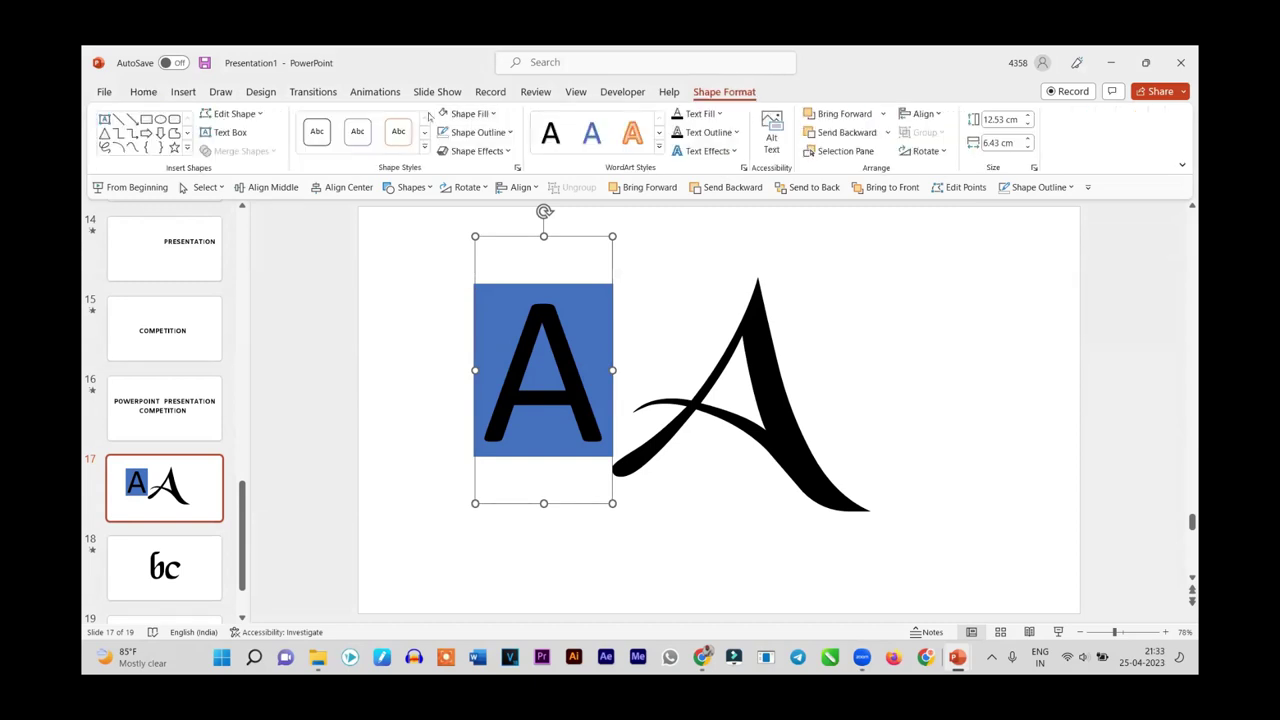
pyautogui.click(441, 116)
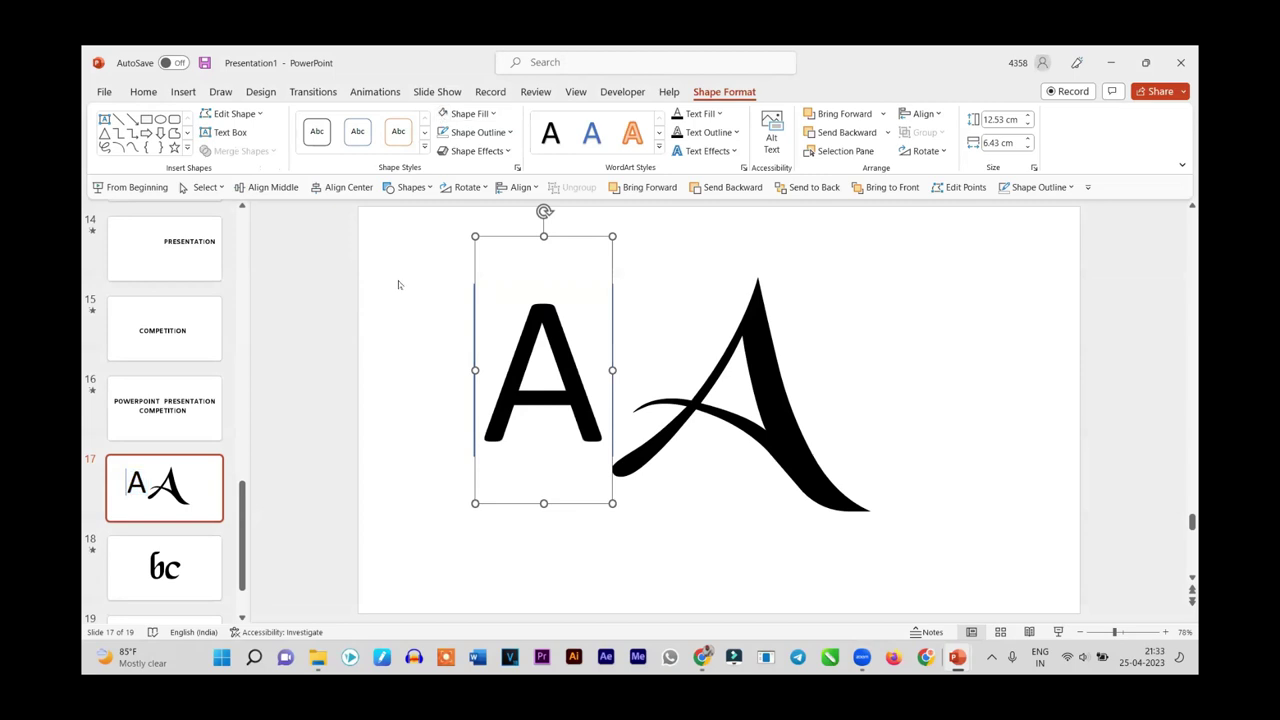
pyautogui.hotkey('ctrl', 'z')
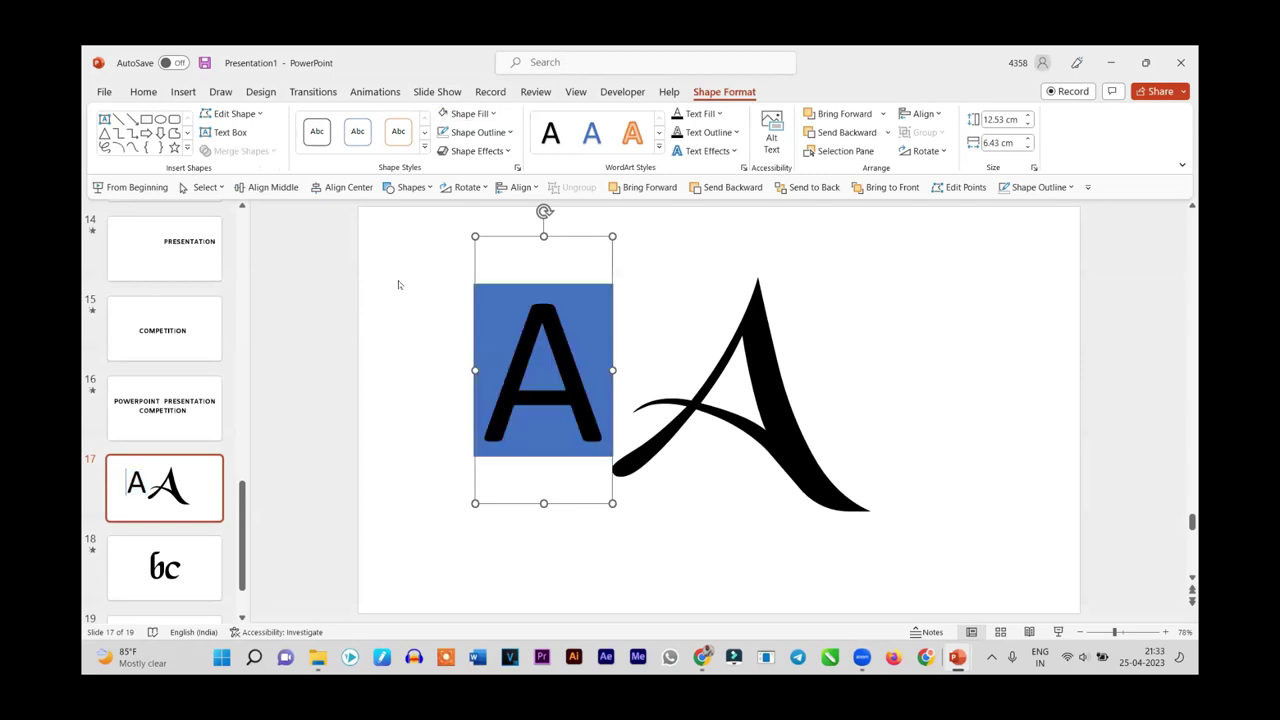
pyautogui.click(438, 350)
# - Shrink the A to font size 239 and centre it inside the blue square
pyautogui.click(490, 294)
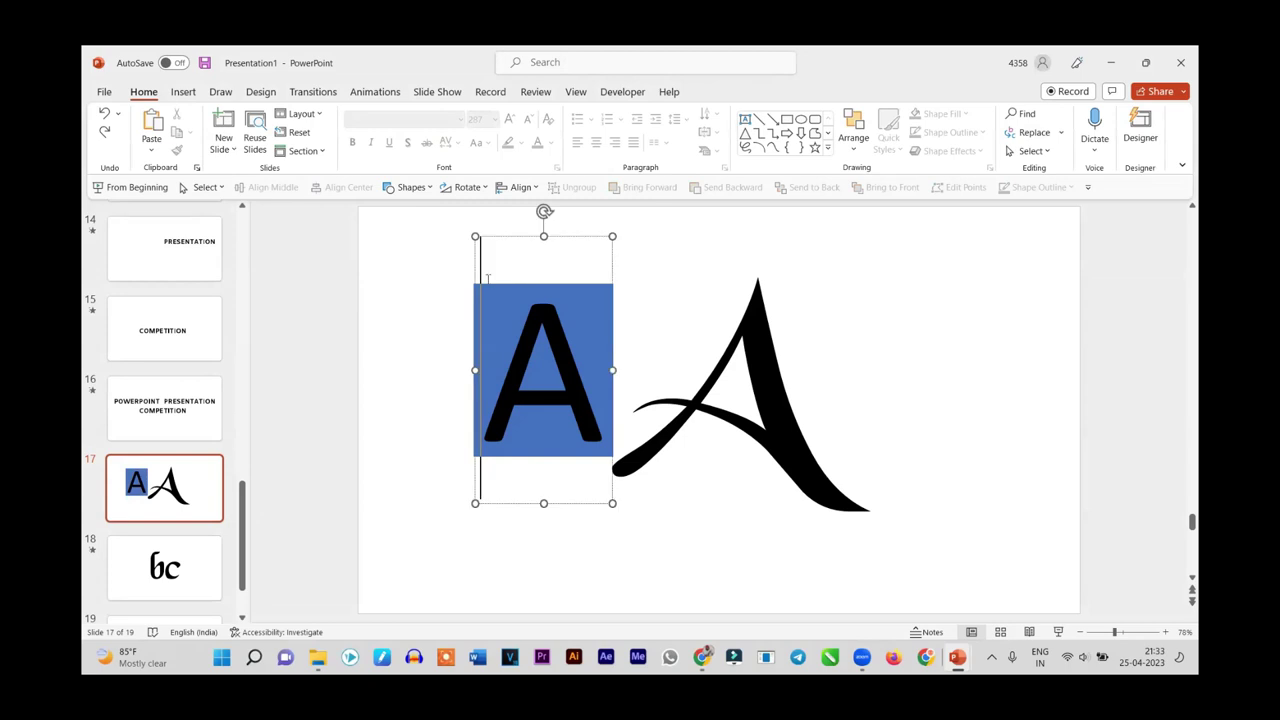
pyautogui.click(467, 262)
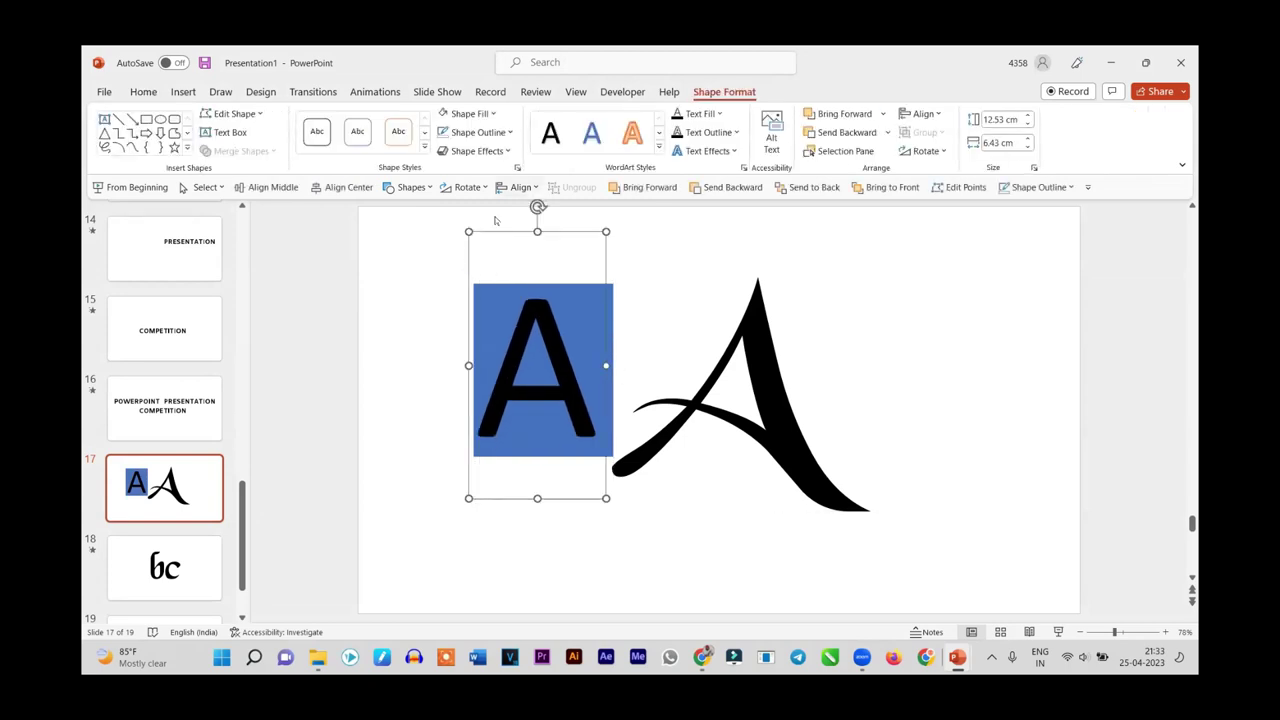
pyautogui.click(148, 96)
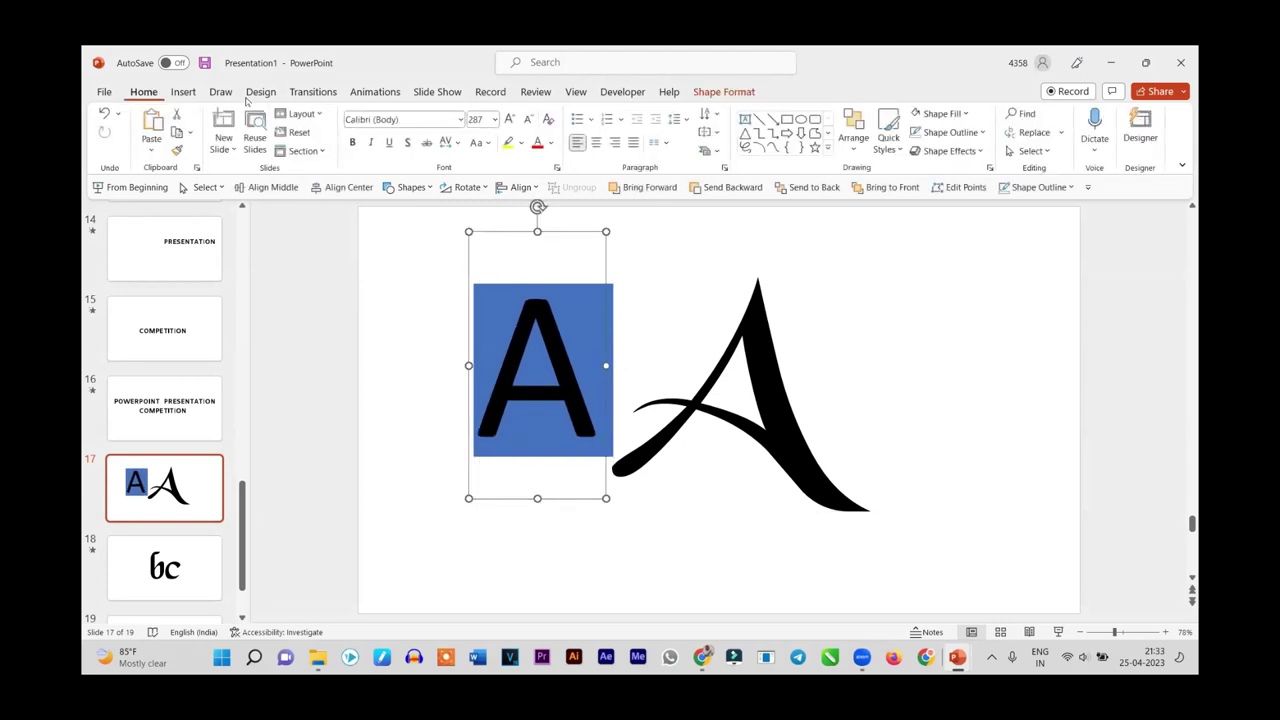
pyautogui.click(528, 120)
pyautogui.moveTo(555, 234); pyautogui.dragTo(572, 253)
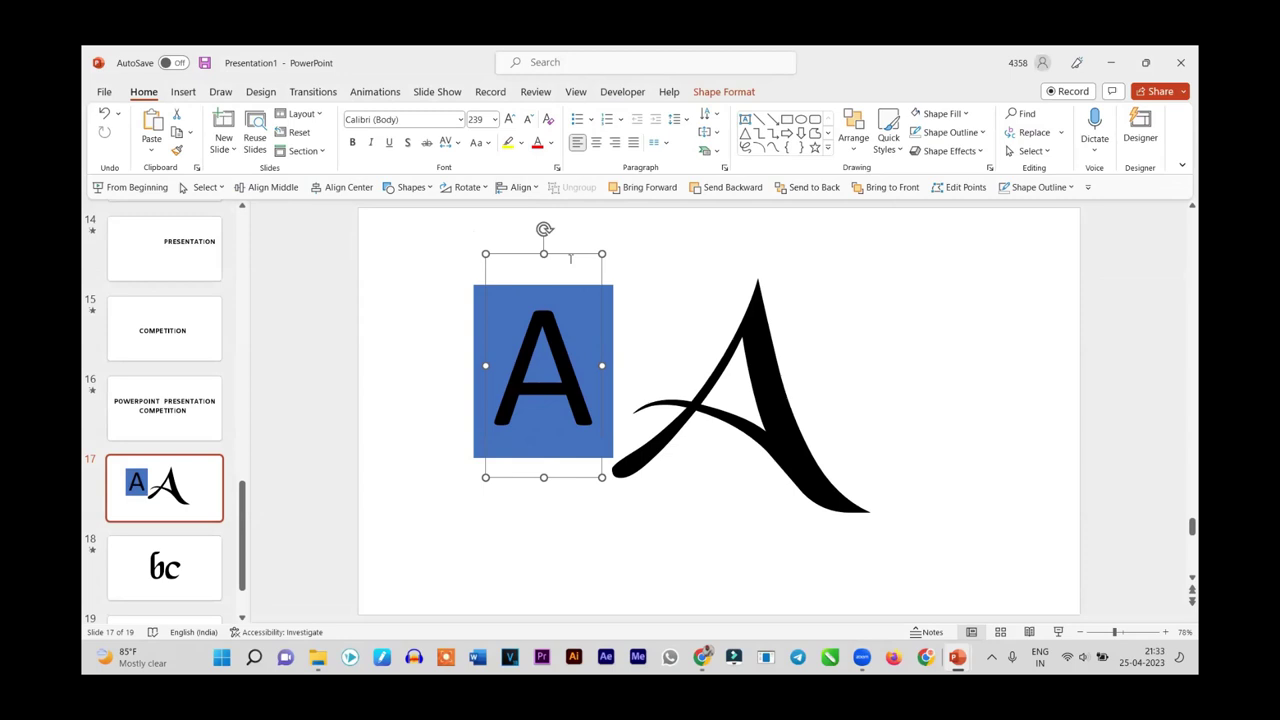
pyautogui.click(668, 325)
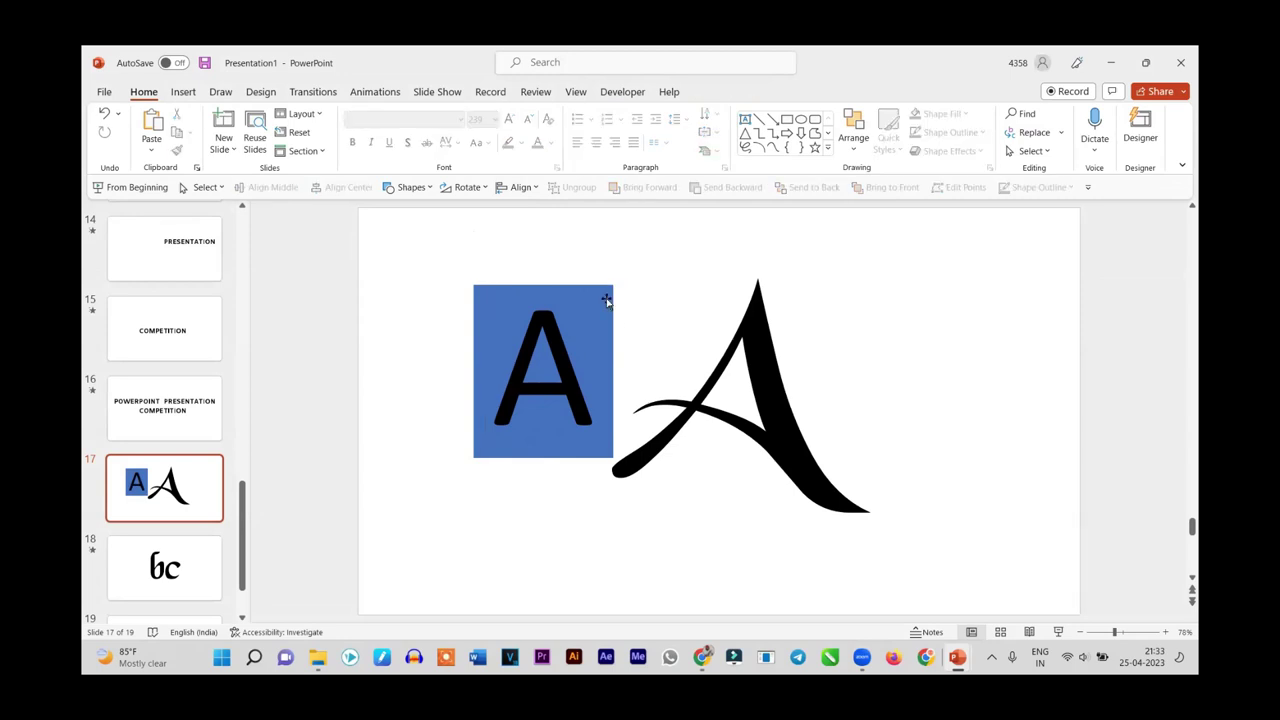
# - Set the square behind the A to No Fill
pyautogui.click(606, 298)
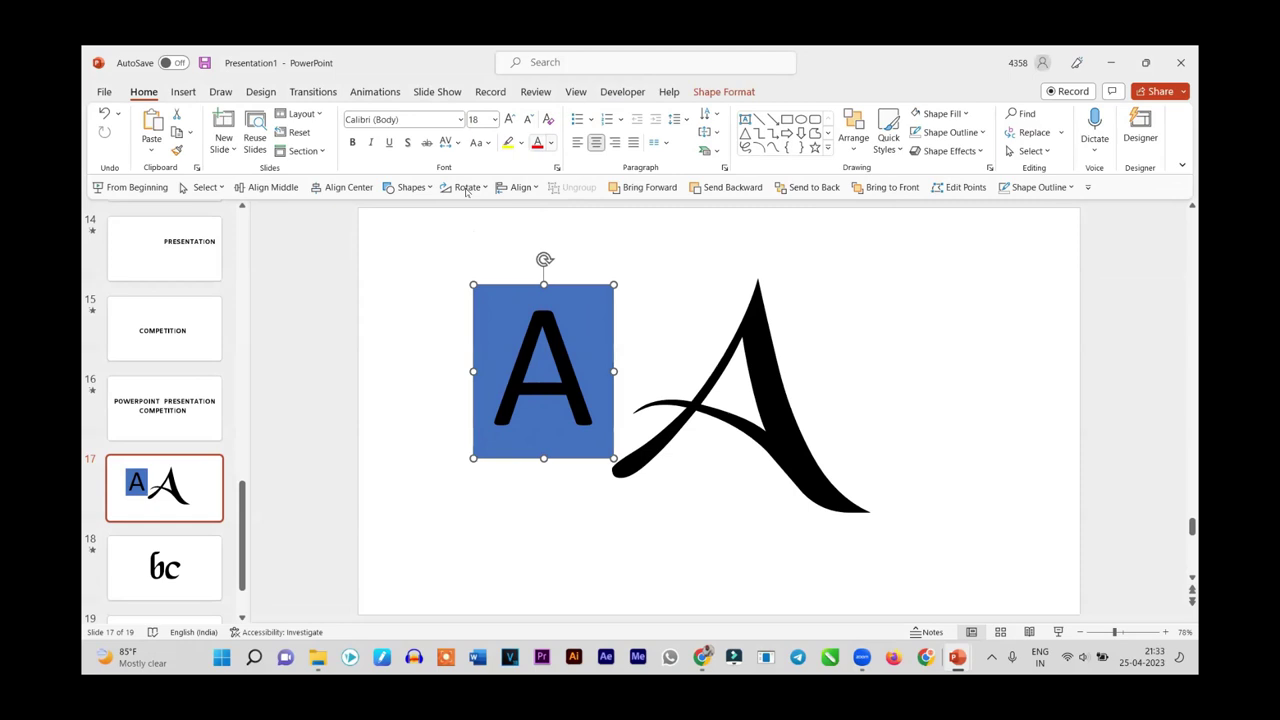
pyautogui.hotkey('alt', 'h')
pyautogui.press('f')
pyautogui.press('c')
pyautogui.press('Escape')
pyautogui.hotkey('alt', 'j')
pyautogui.press('d')
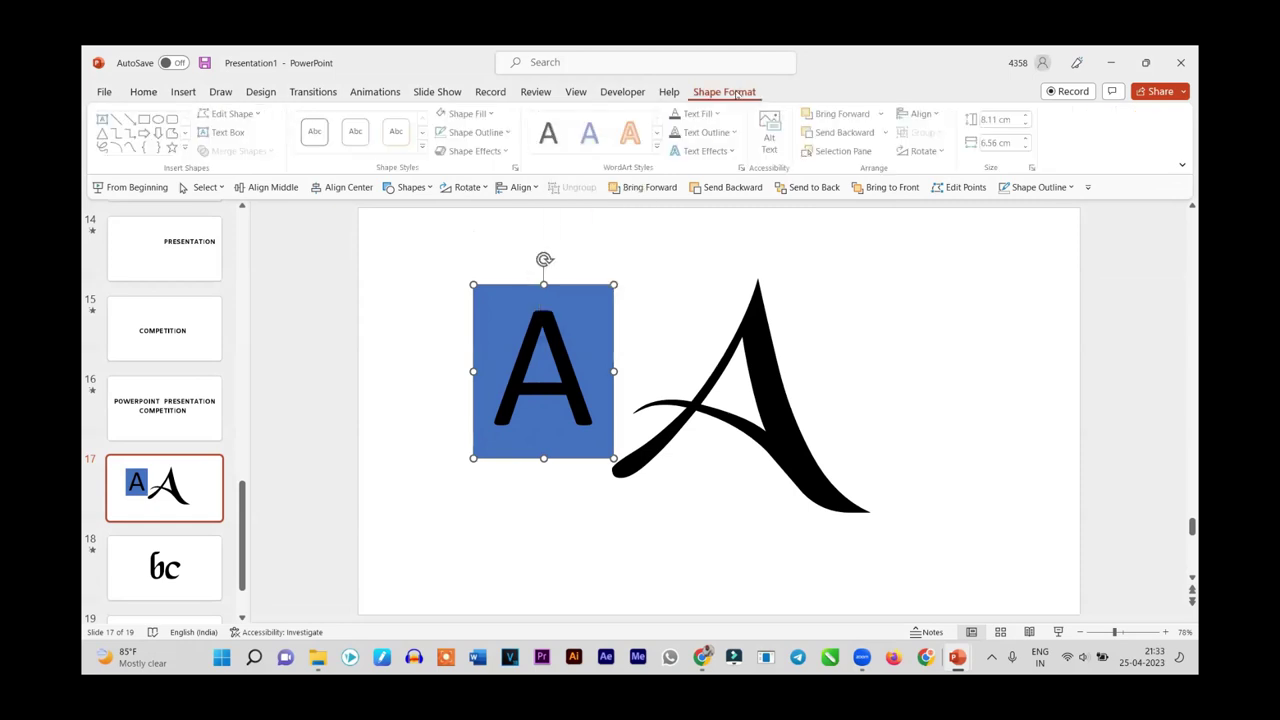
pyautogui.click(443, 118)
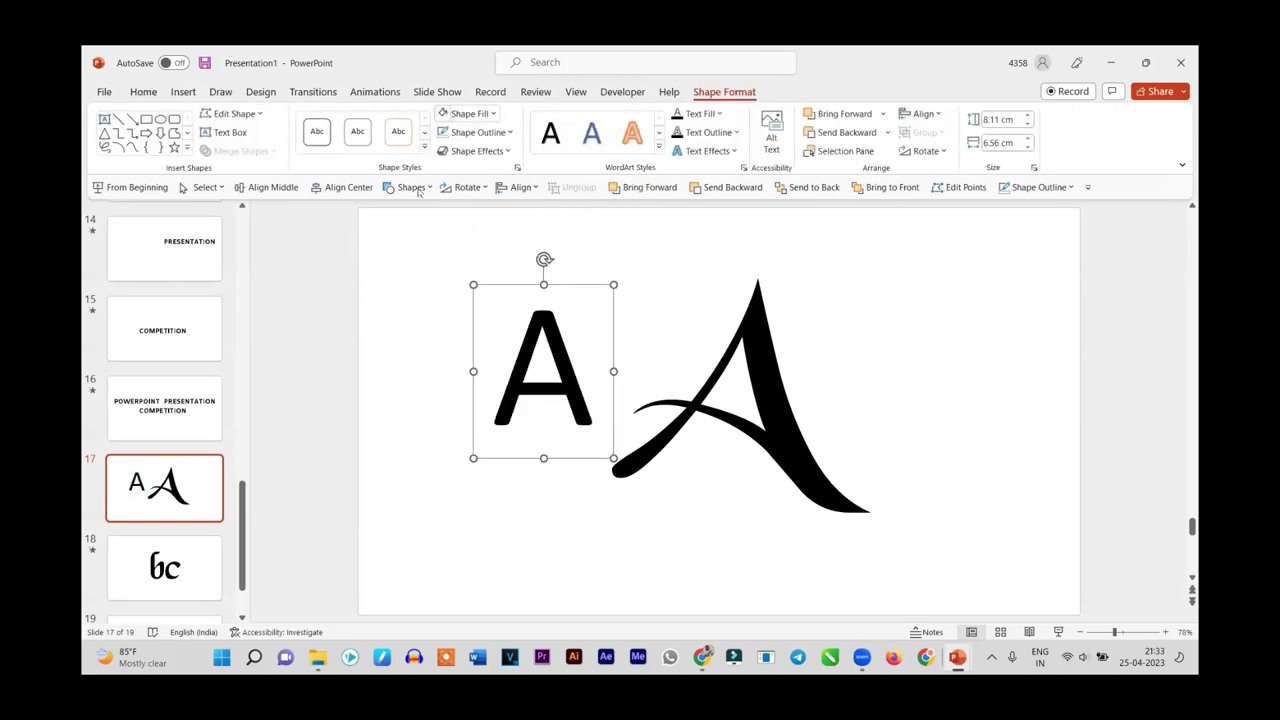
# - Select the A and the square together and fragment them with Merge Shapes
pyautogui.click(431, 334)
pyautogui.click(483, 318)
pyautogui.keyDown('shift'); pyautogui.click(543, 400); pyautogui.keyUp('shift')
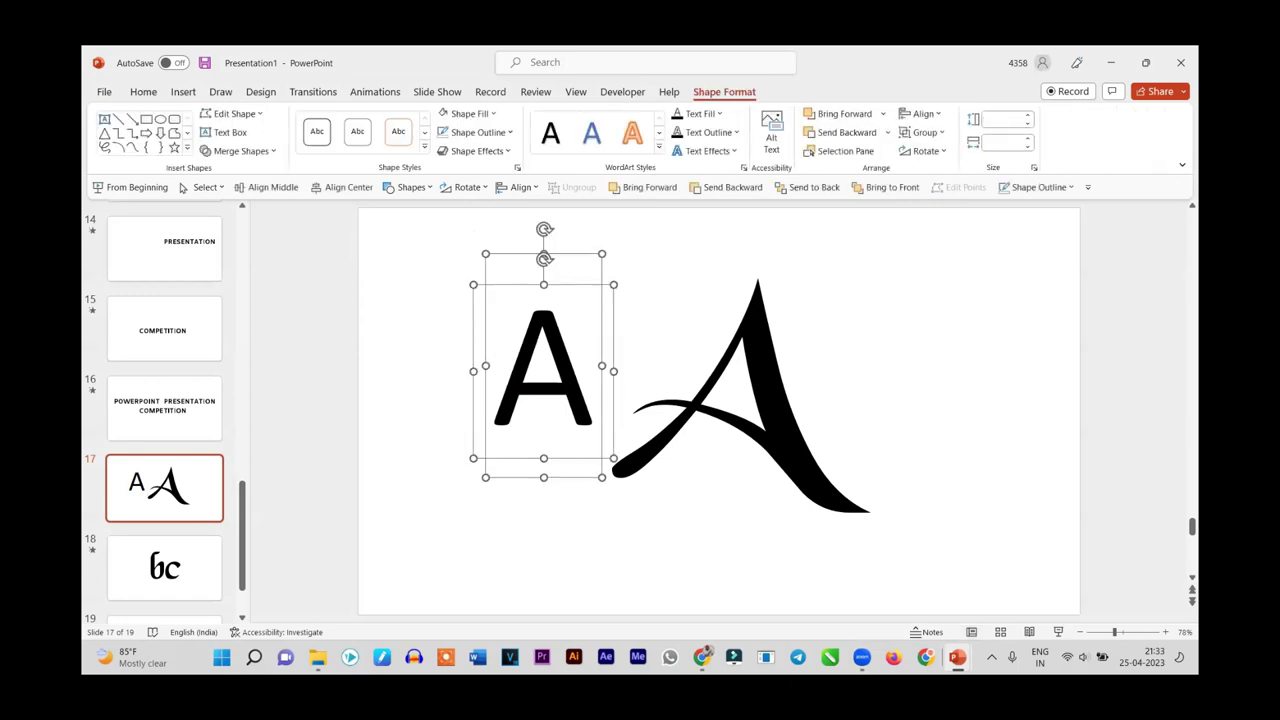
pyautogui.click(241, 151)
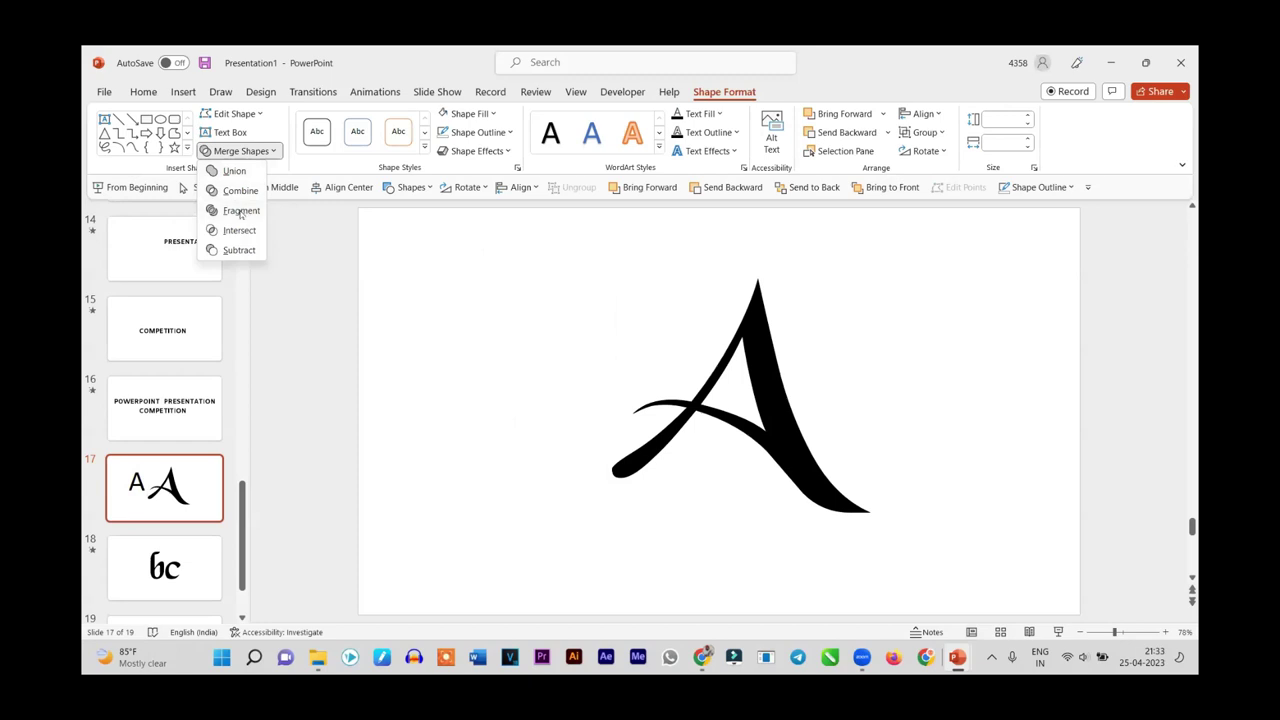
pyautogui.click(241, 210)
# - Check the resulting fragment pieces, then go to slide 18 with bc
pyautogui.click(470, 345)
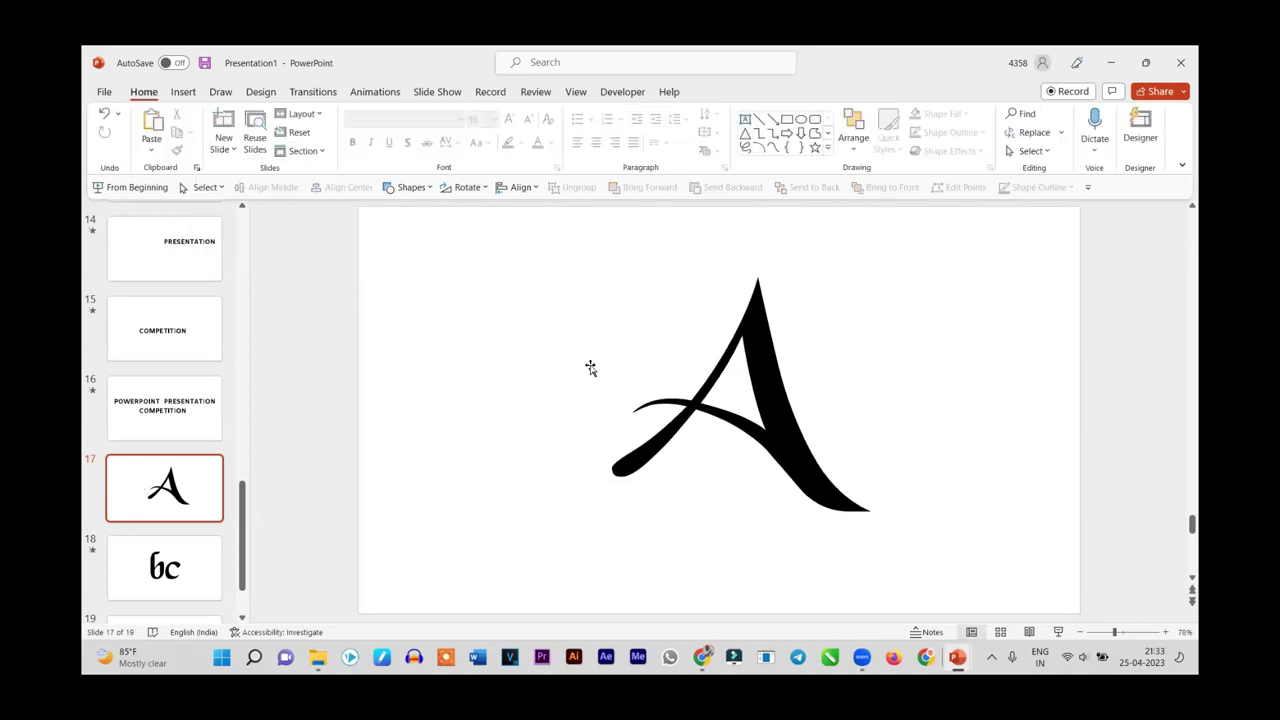
pyautogui.click(540, 350)
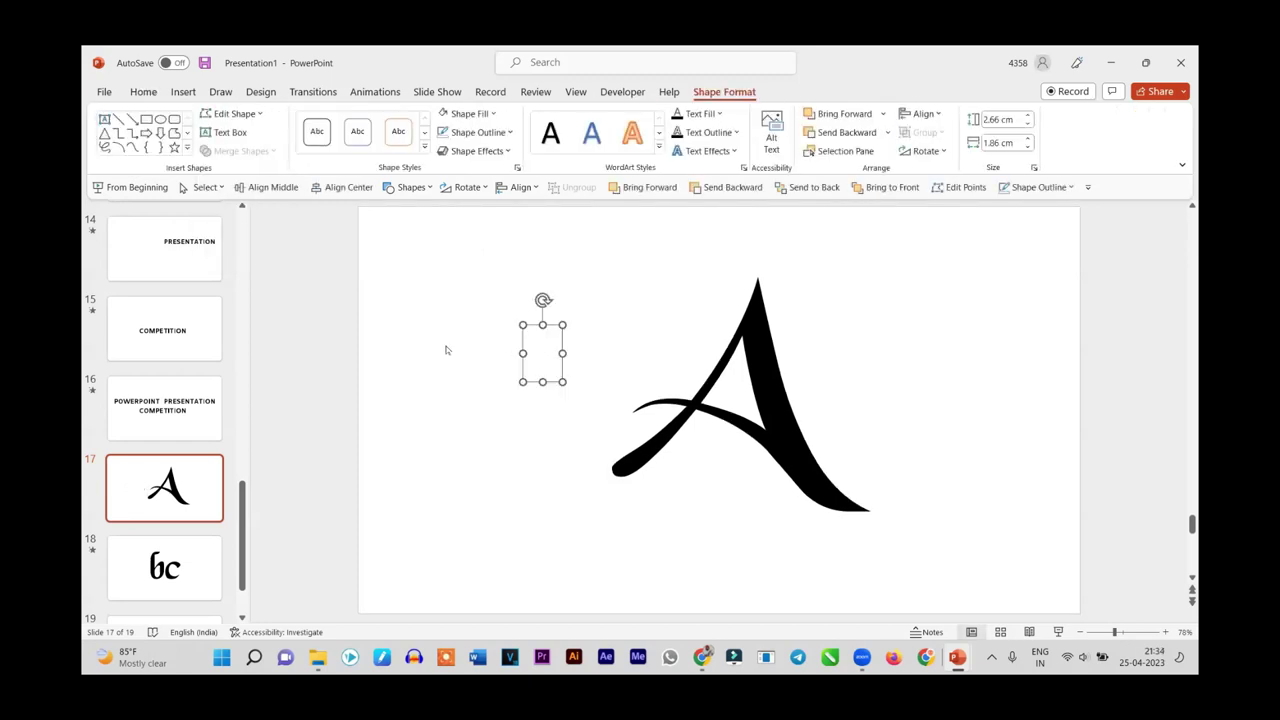
pyautogui.click(502, 335)
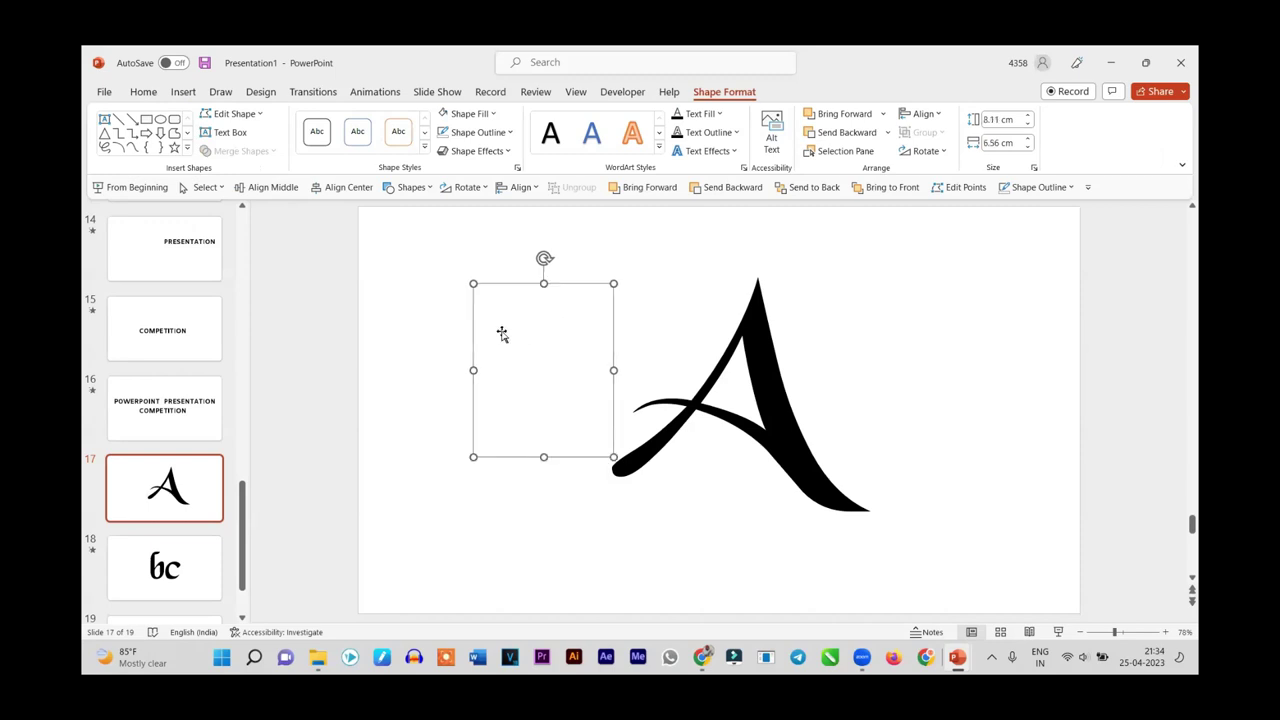
pyautogui.moveTo(506, 340); pyautogui.dragTo(258, 323)
pyautogui.press('Escape')
pyautogui.click(537, 346)
pyautogui.moveTo(537, 346); pyautogui.dragTo(292, 321)
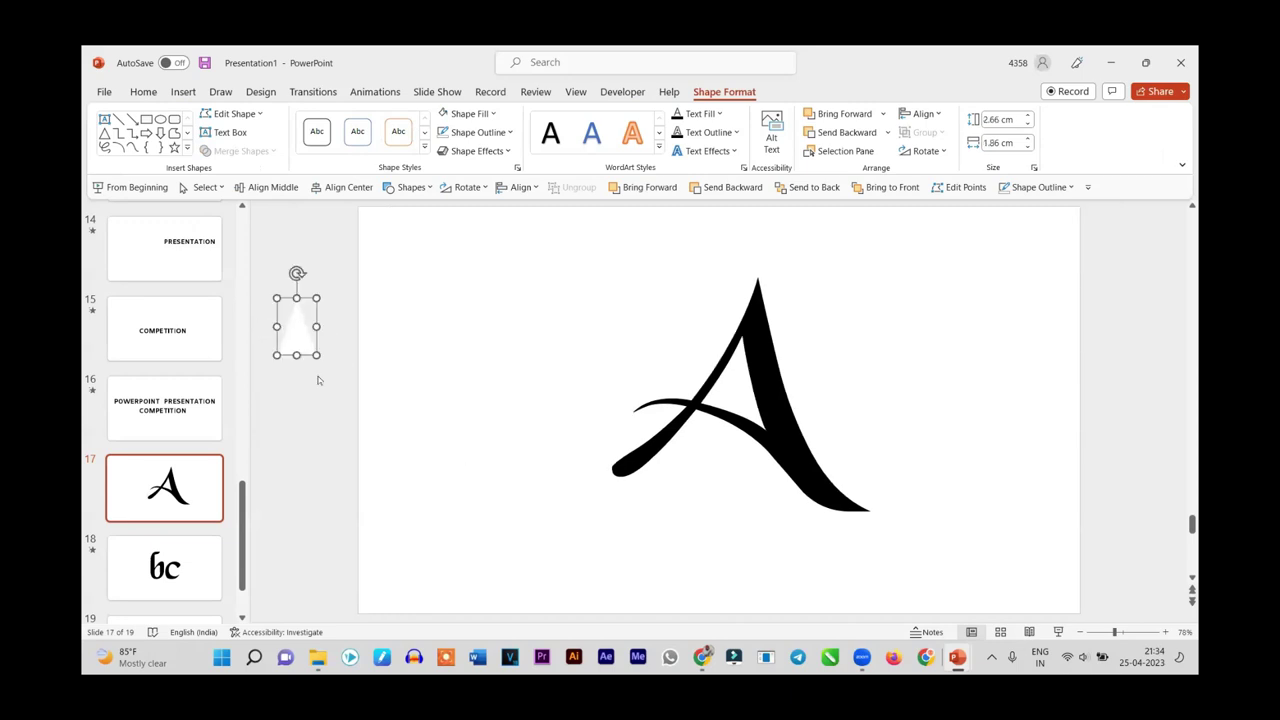
pyautogui.press('Delete')
pyautogui.click(523, 323)
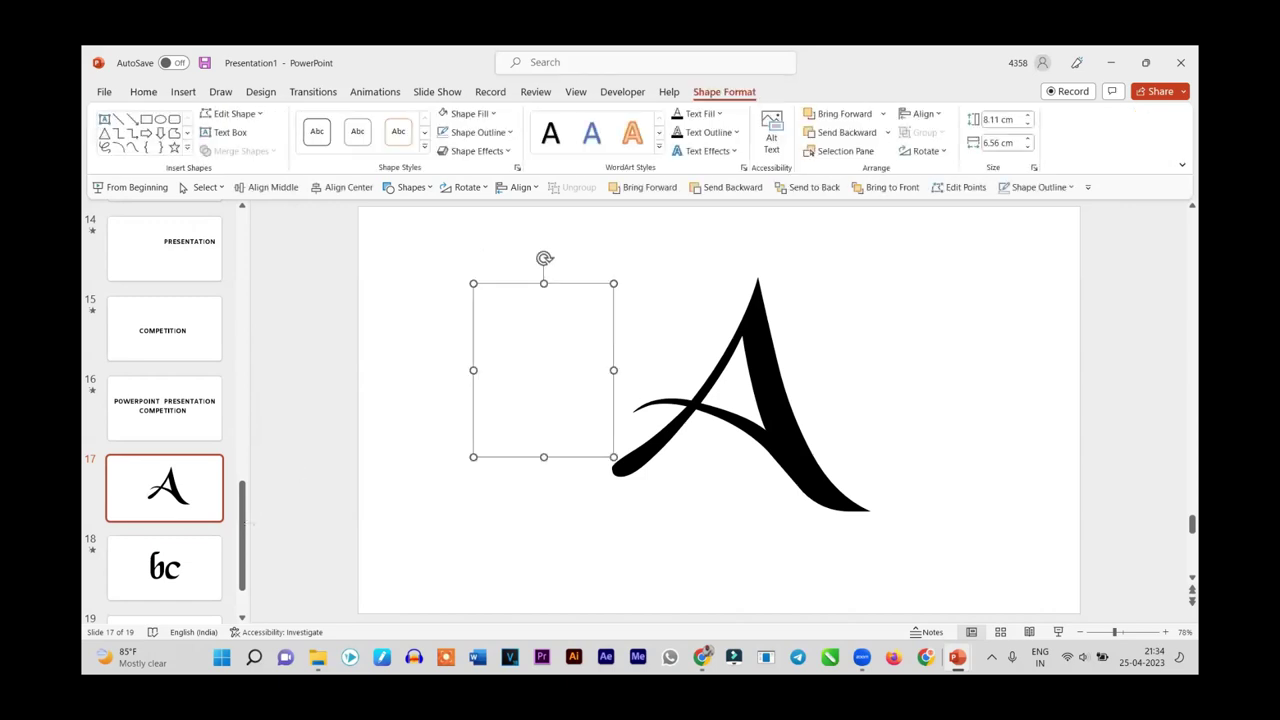
pyautogui.click(180, 573)
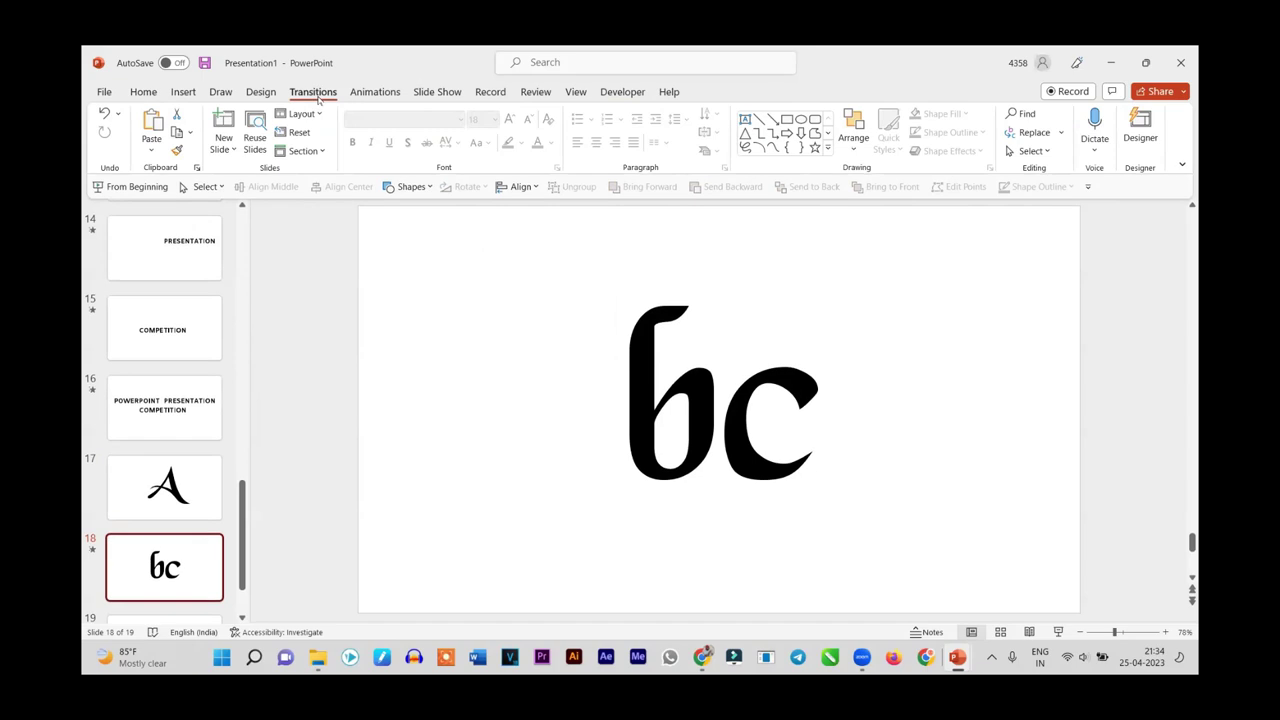
# - Apply Morph to slide 18 and replay the A-to-bc preview several times
pyautogui.click(314, 92)
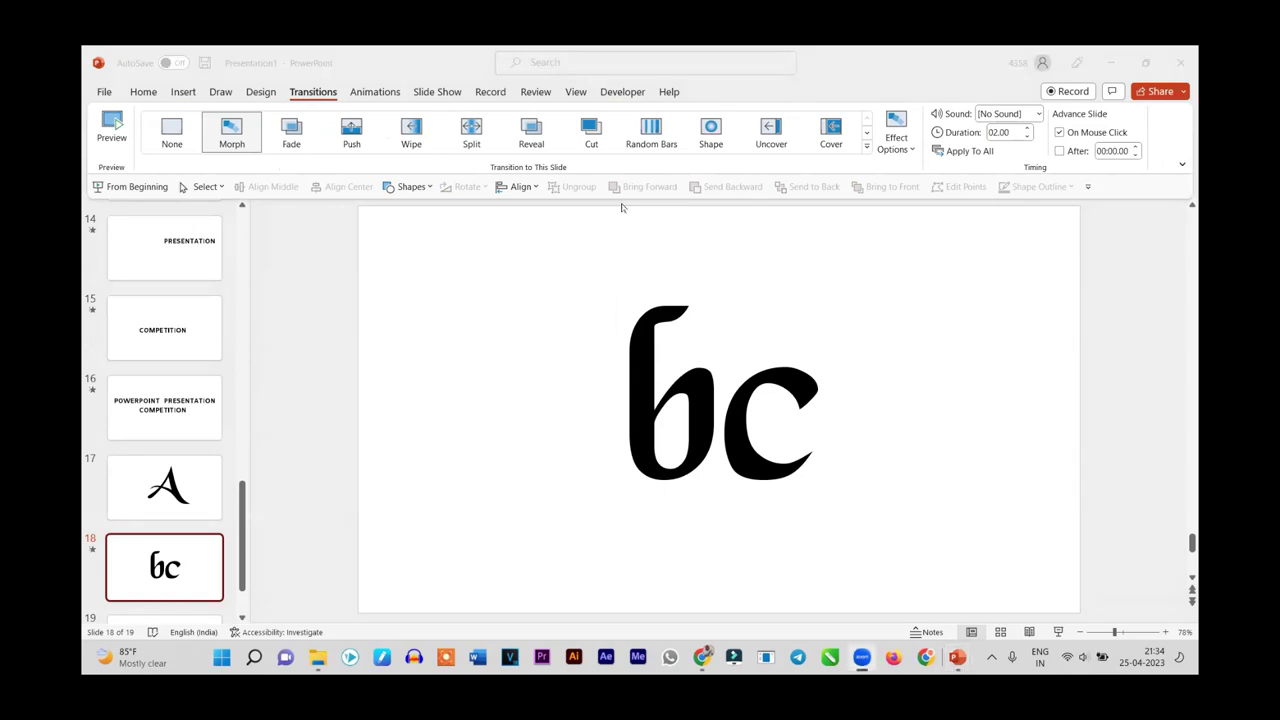
pyautogui.click(231, 128)
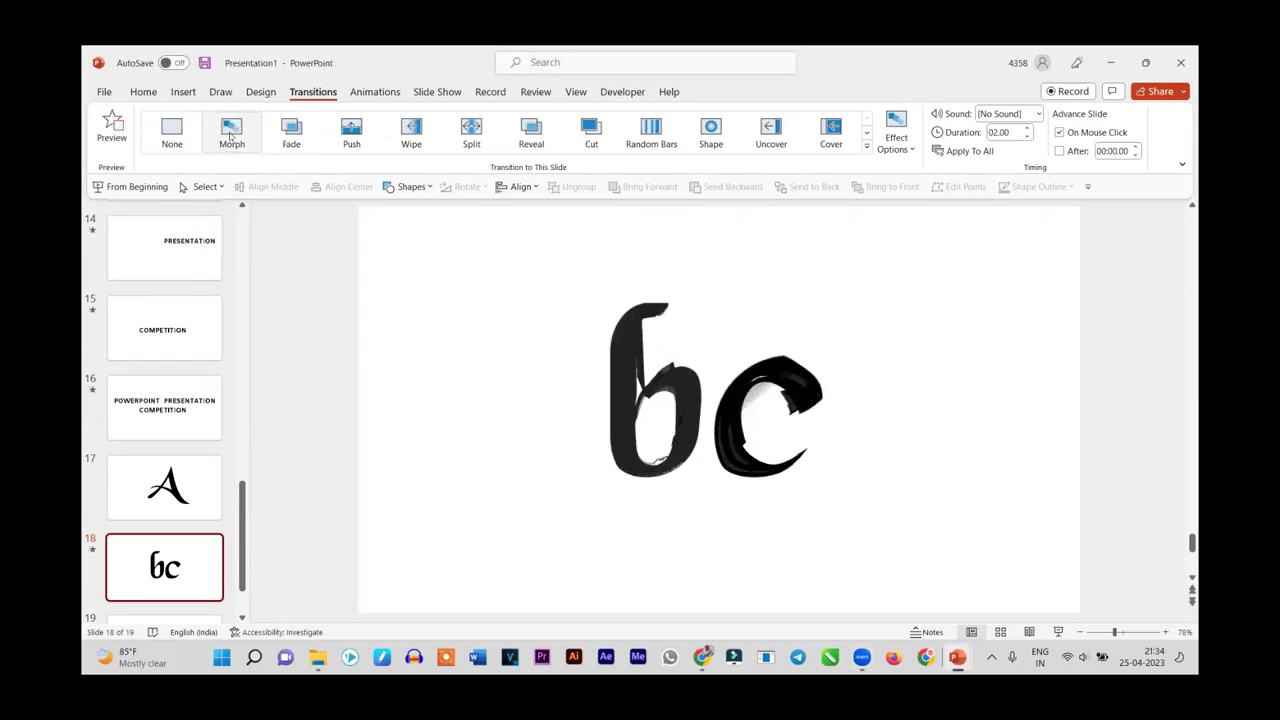
pyautogui.click(231, 134)
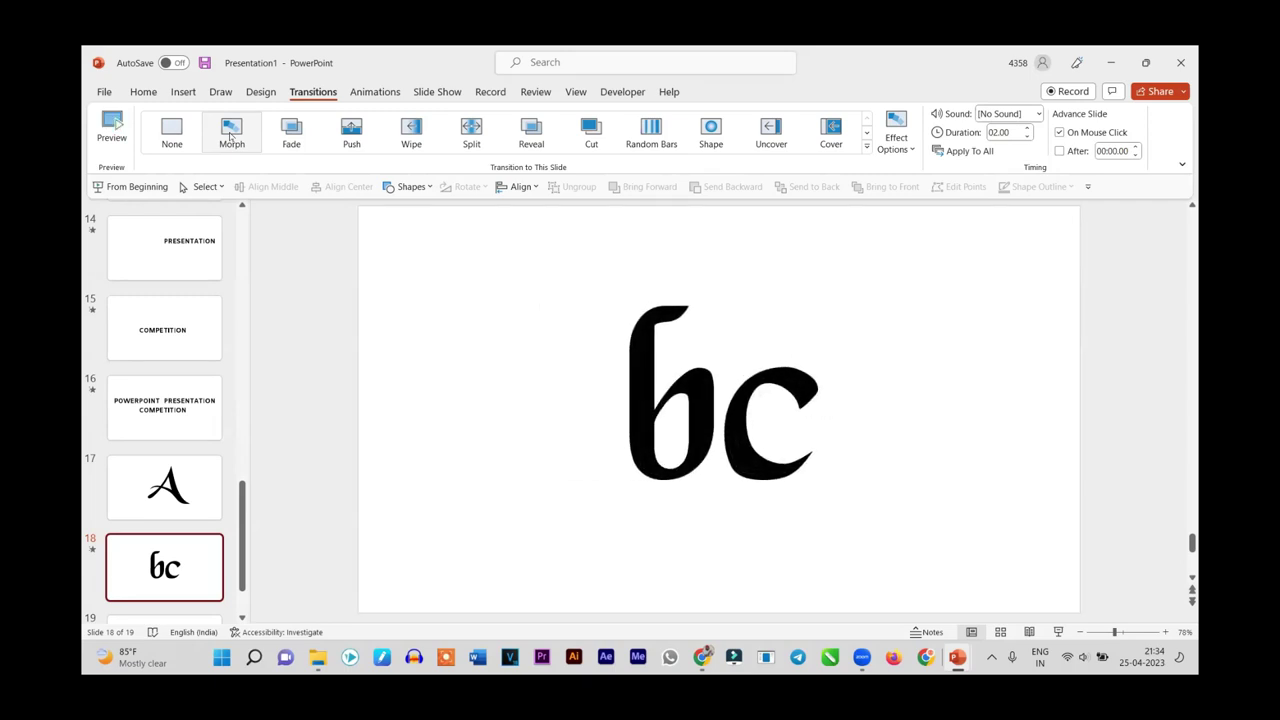
pyautogui.click(230, 135)
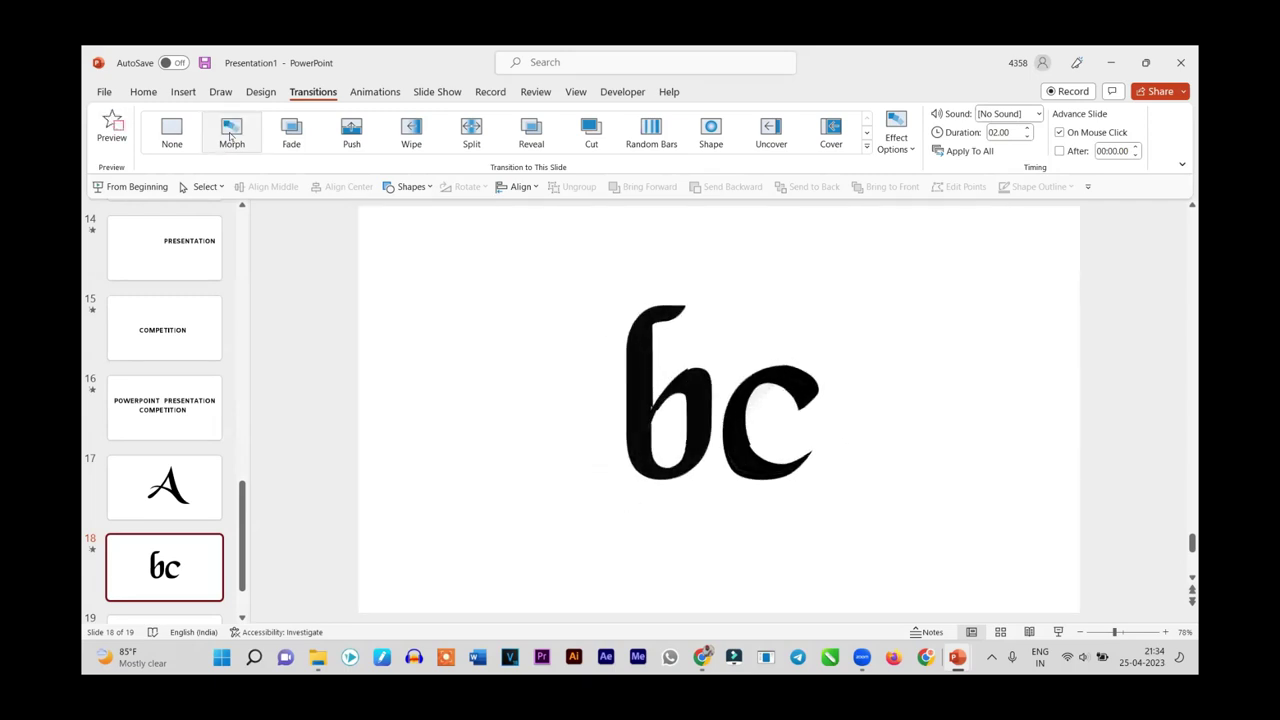
pyautogui.click(231, 134)
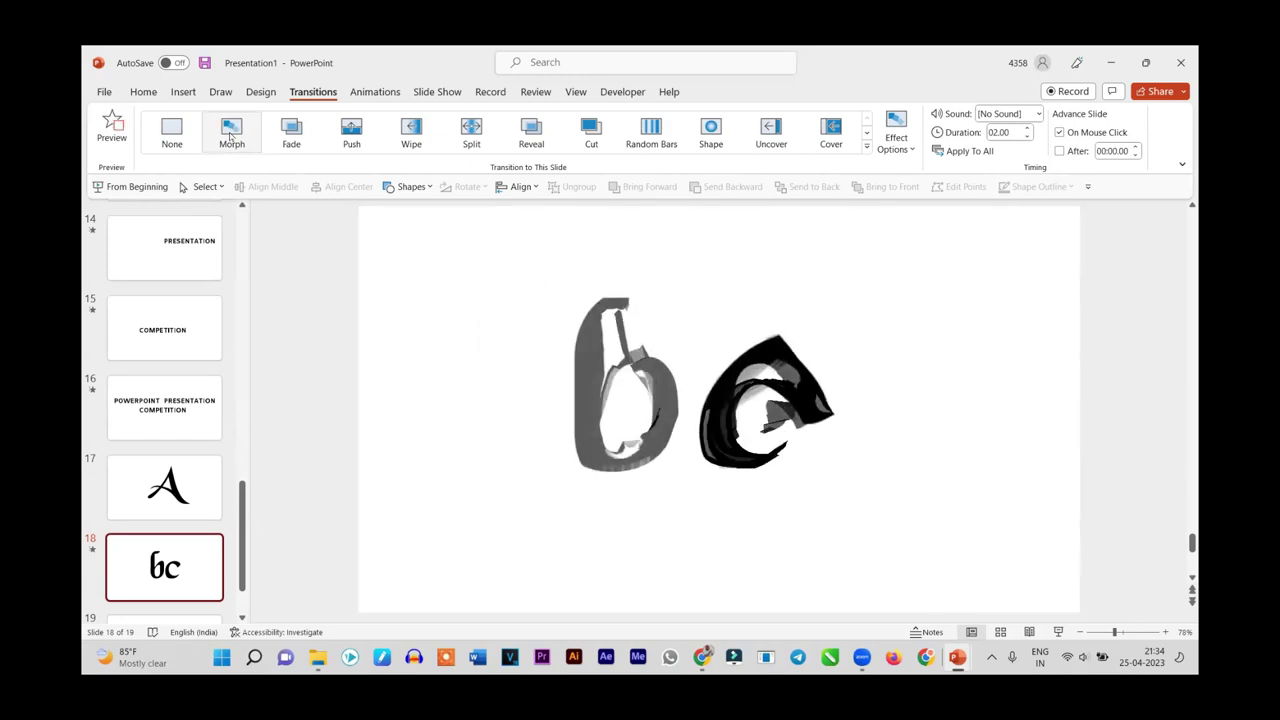
pyautogui.click(231, 134)
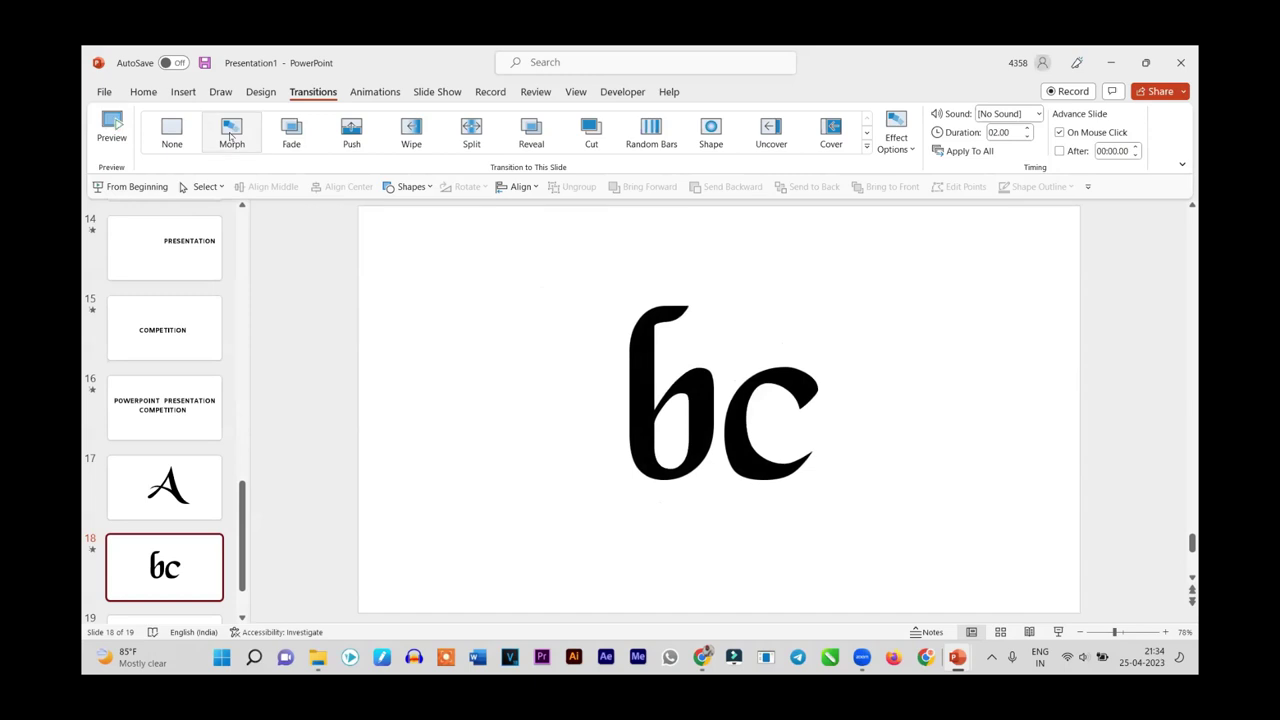
pyautogui.click(231, 134)
# - Insert a new slide with the Blank layout
pyautogui.click(183, 92)
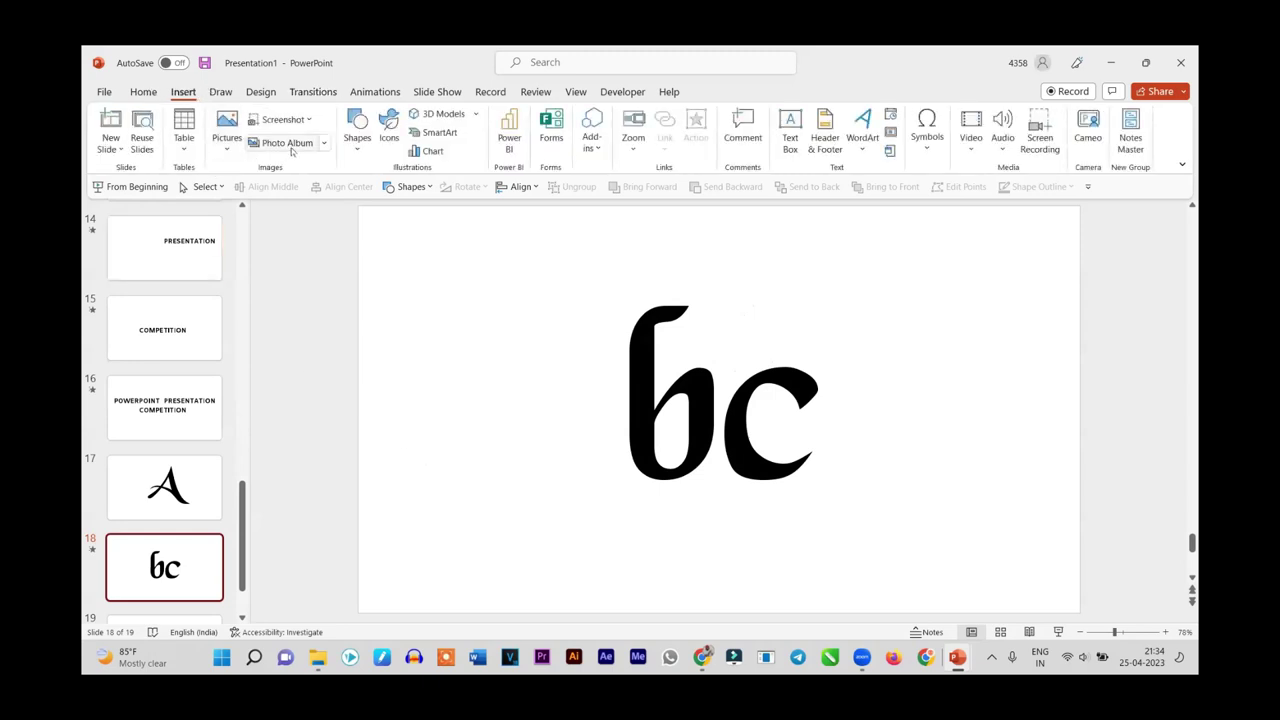
pyautogui.click(357, 140)
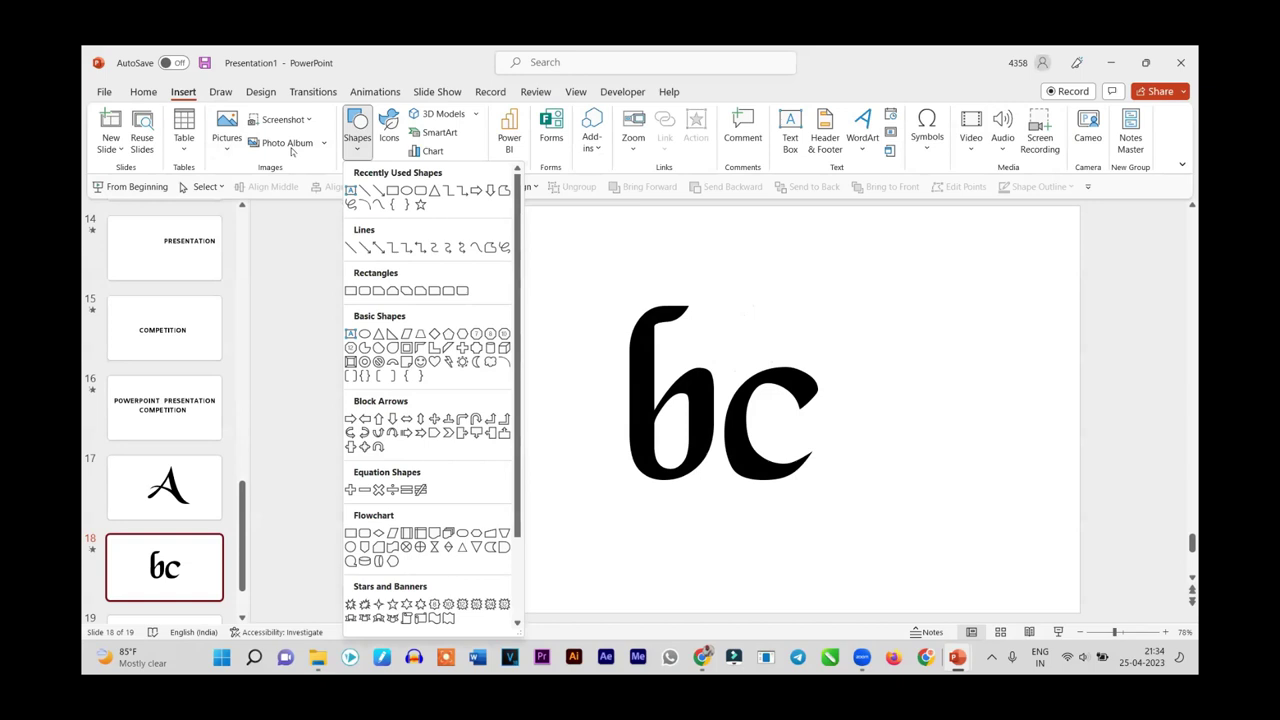
pyautogui.click(143, 92)
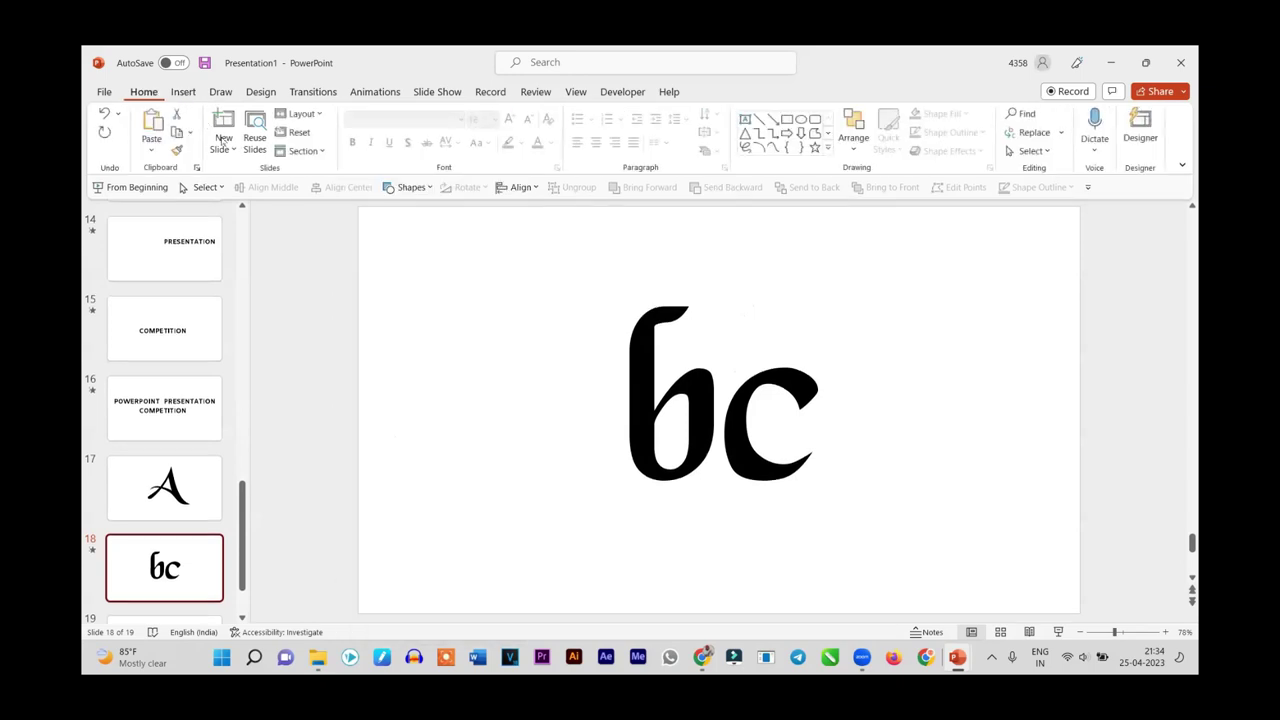
pyautogui.click(223, 143)
pyautogui.click(248, 355)
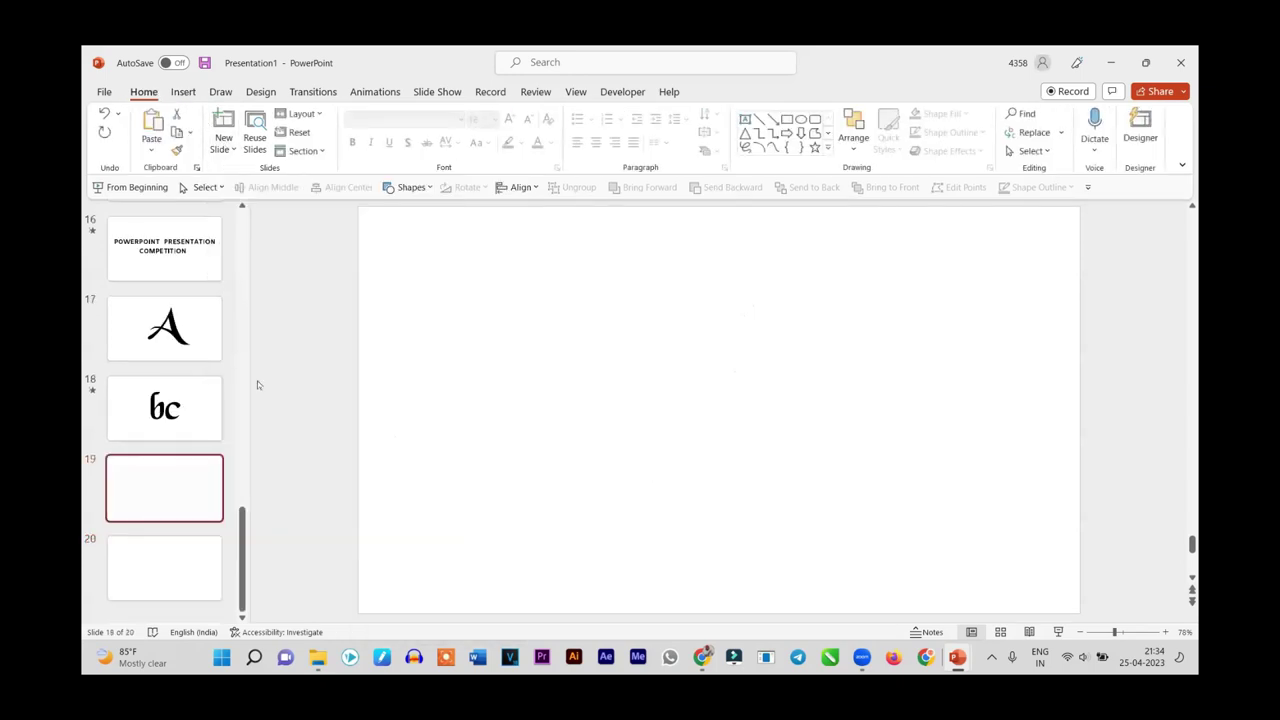
# - Review slides 1, 2, 4 and 5, then open blank slide 20
pyautogui.moveTo(246, 578); pyautogui.dragTo(244, 215)
pyautogui.click(176, 254)
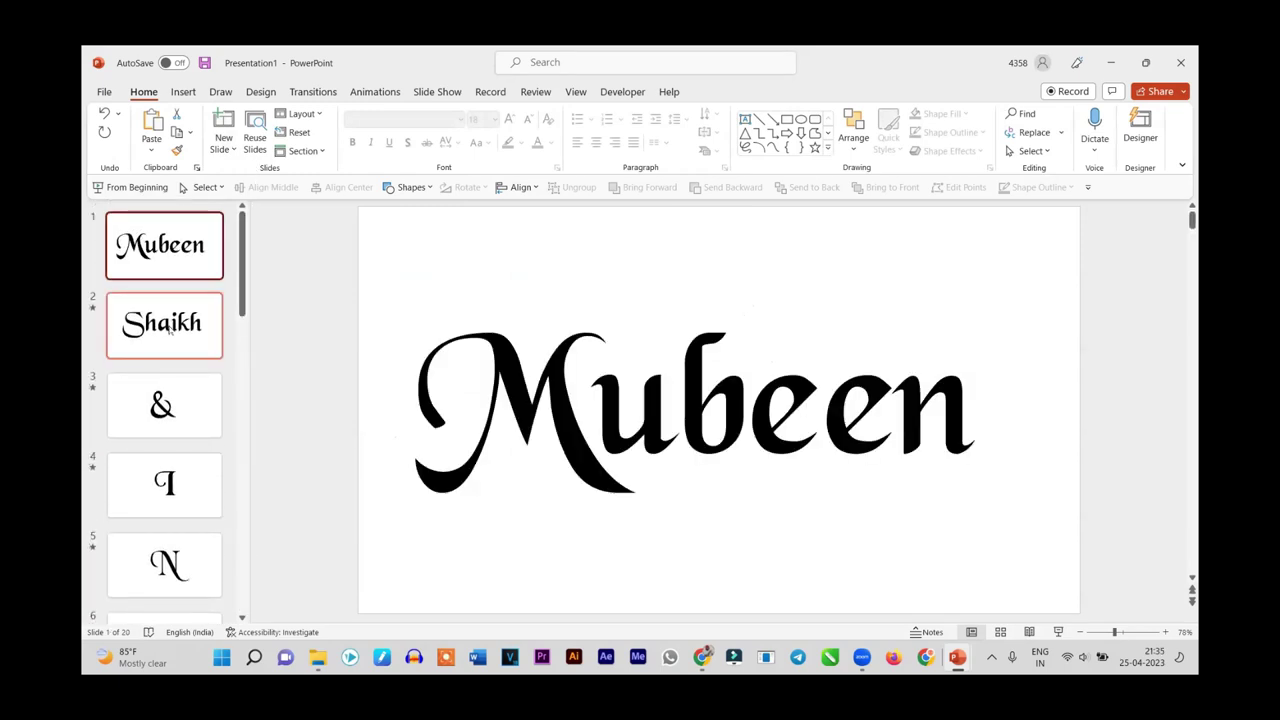
pyautogui.click(172, 308)
pyautogui.click(148, 476)
pyautogui.click(163, 560)
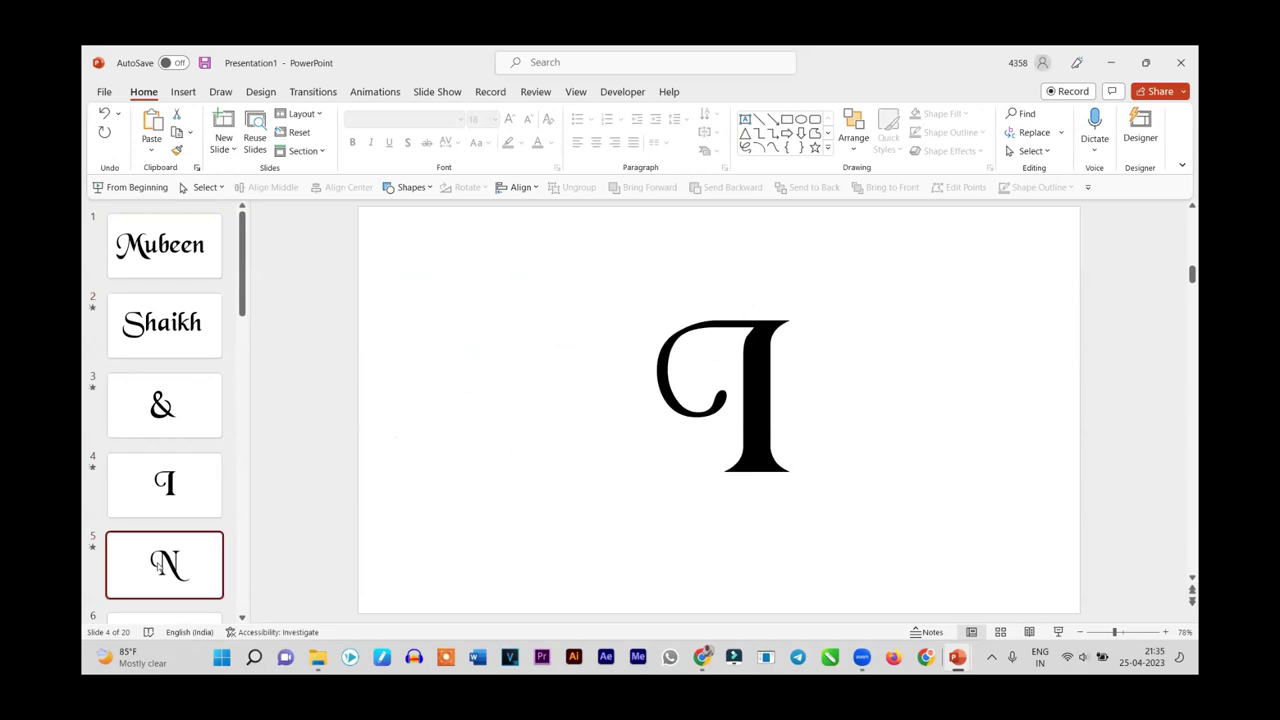
pyautogui.press('Up')
pyautogui.press('Down')
pyautogui.press('Up')
pyautogui.press('Down')
pyautogui.press('Up')
pyautogui.press('Down')
pyautogui.press('Up')
pyautogui.press('Down')
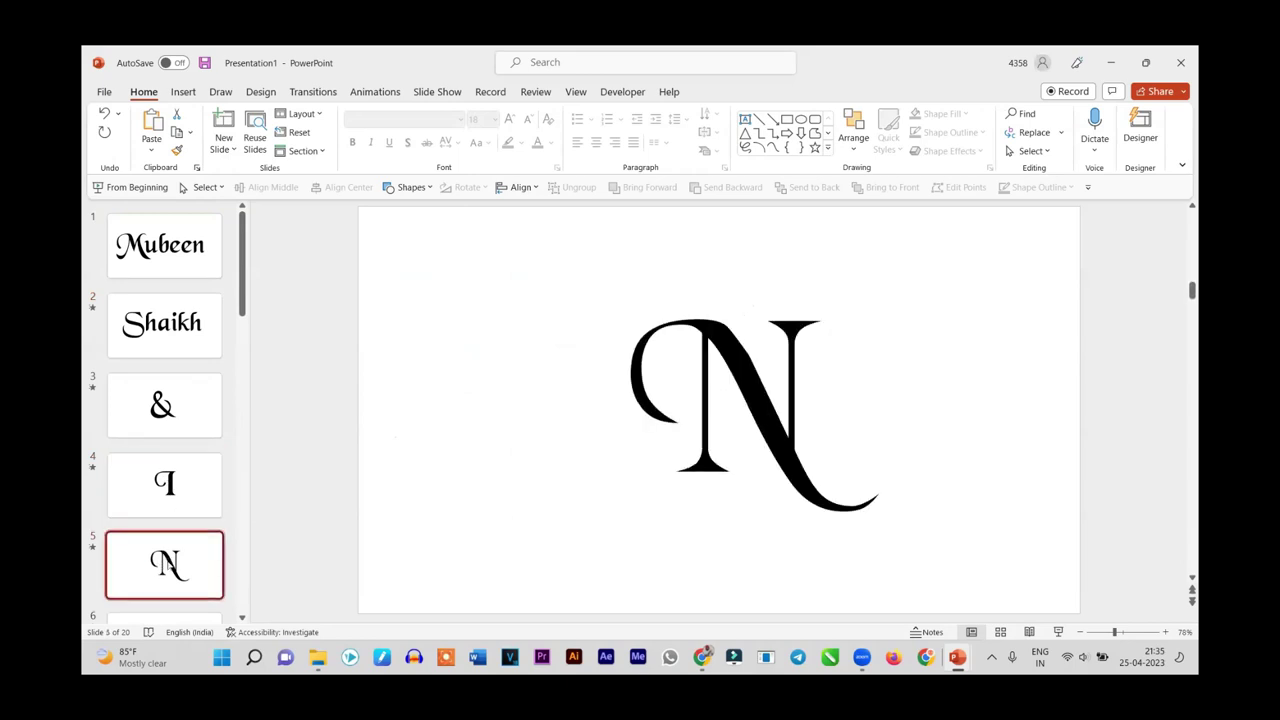
pyautogui.moveTo(243, 295); pyautogui.dragTo(243, 605)
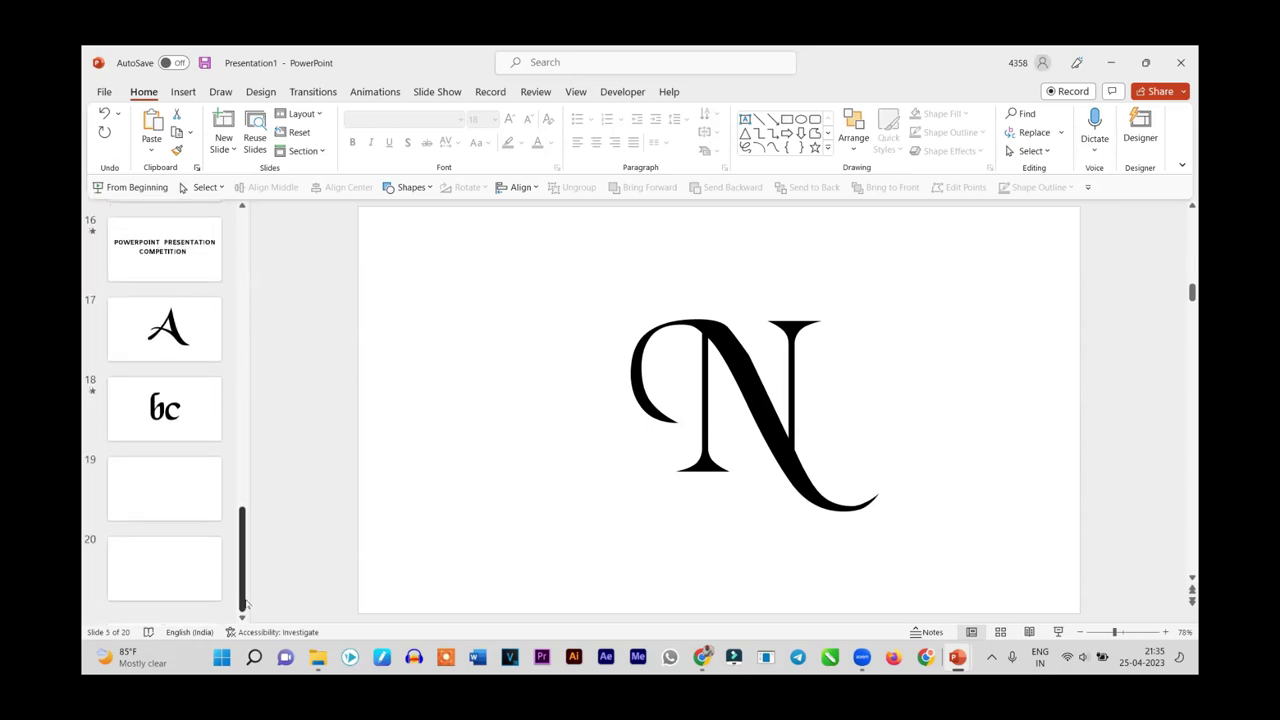
pyautogui.click(158, 553)
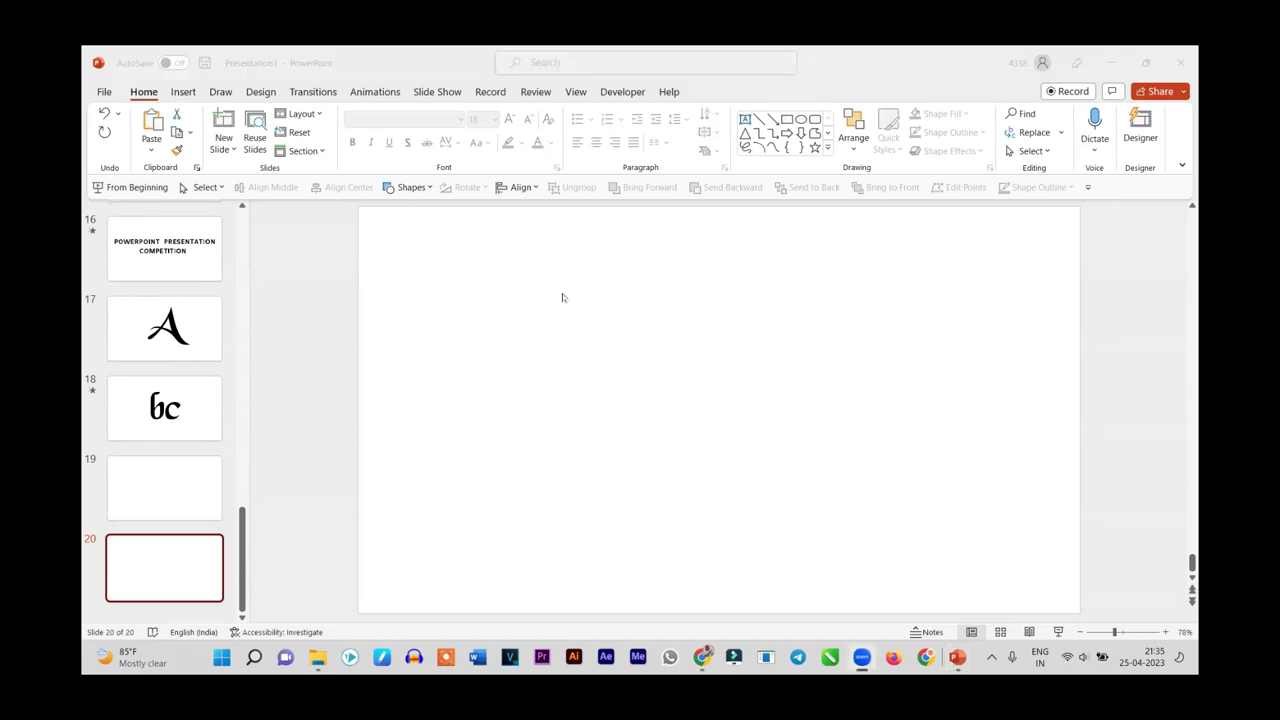
# - Add a text box with the word 'Are' to slide 20
pyautogui.click(426, 397)
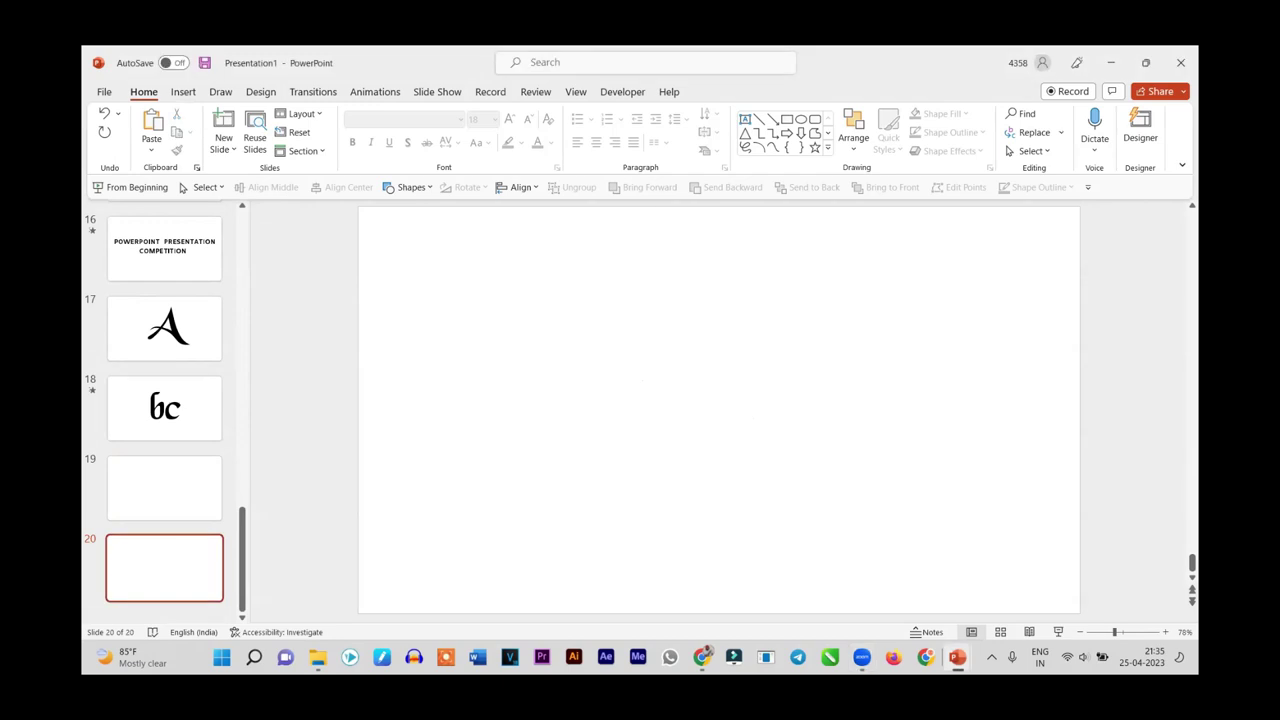
pyautogui.hotkey('ctrl', 'v')
pyautogui.write('Do')
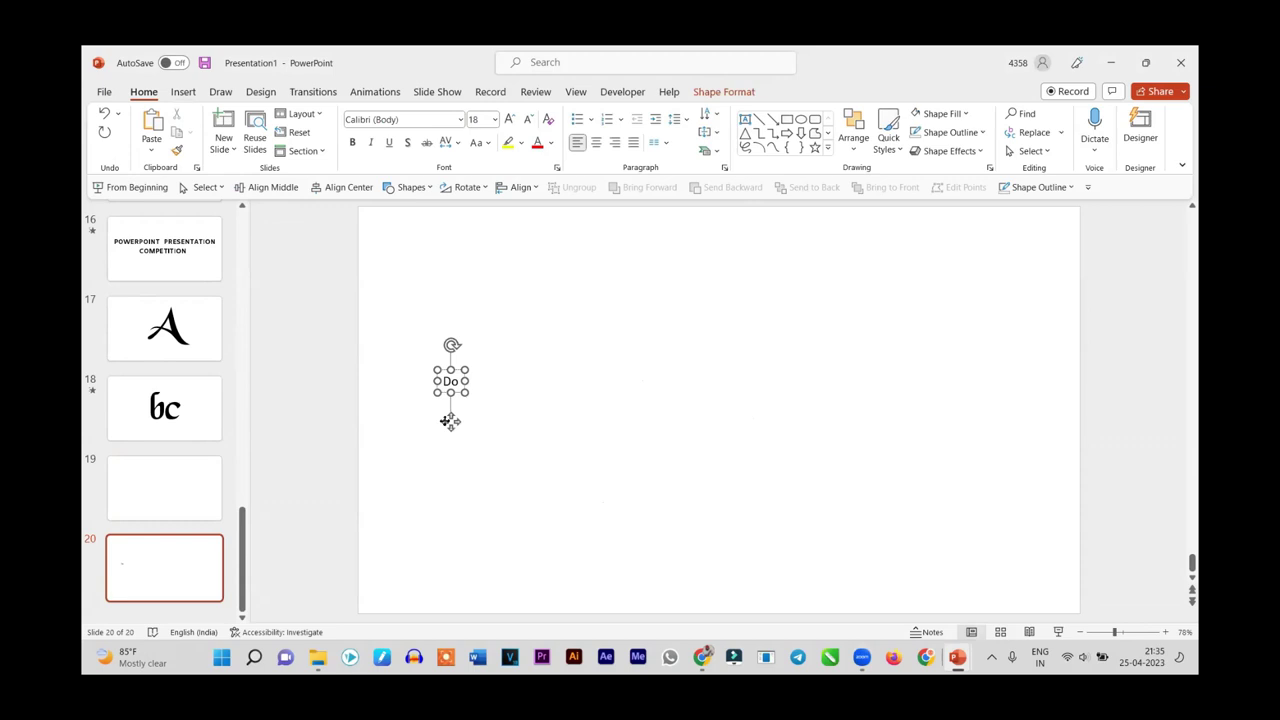
pyautogui.press('Escape')
pyautogui.write('Are')
pyautogui.click(447, 394)
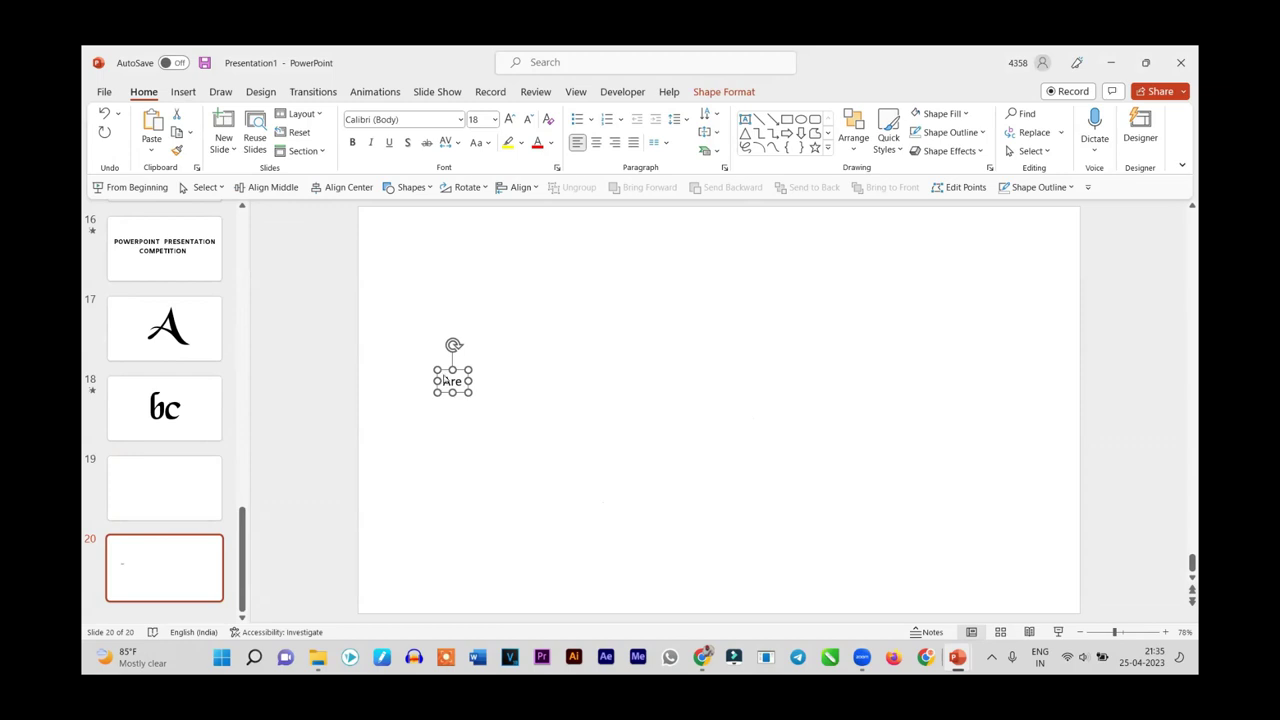
# - Enlarge 'Are' to size 166, set it in BlackChancery, and move it upper left
pyautogui.click(510, 119)
pyautogui.click(510, 119)
pyautogui.click(510, 119)
pyautogui.click(510, 119)
pyautogui.click(510, 119)
pyautogui.click(510, 119)
pyautogui.click(510, 119)
pyautogui.click(510, 119)
pyautogui.click(510, 119)
pyautogui.click(510, 119)
pyautogui.click(510, 119)
pyautogui.click(510, 119)
pyautogui.click(510, 119)
pyautogui.click(510, 119)
pyautogui.click(510, 119)
pyautogui.click(510, 119)
pyautogui.click(459, 120)
pyautogui.click(407, 223)
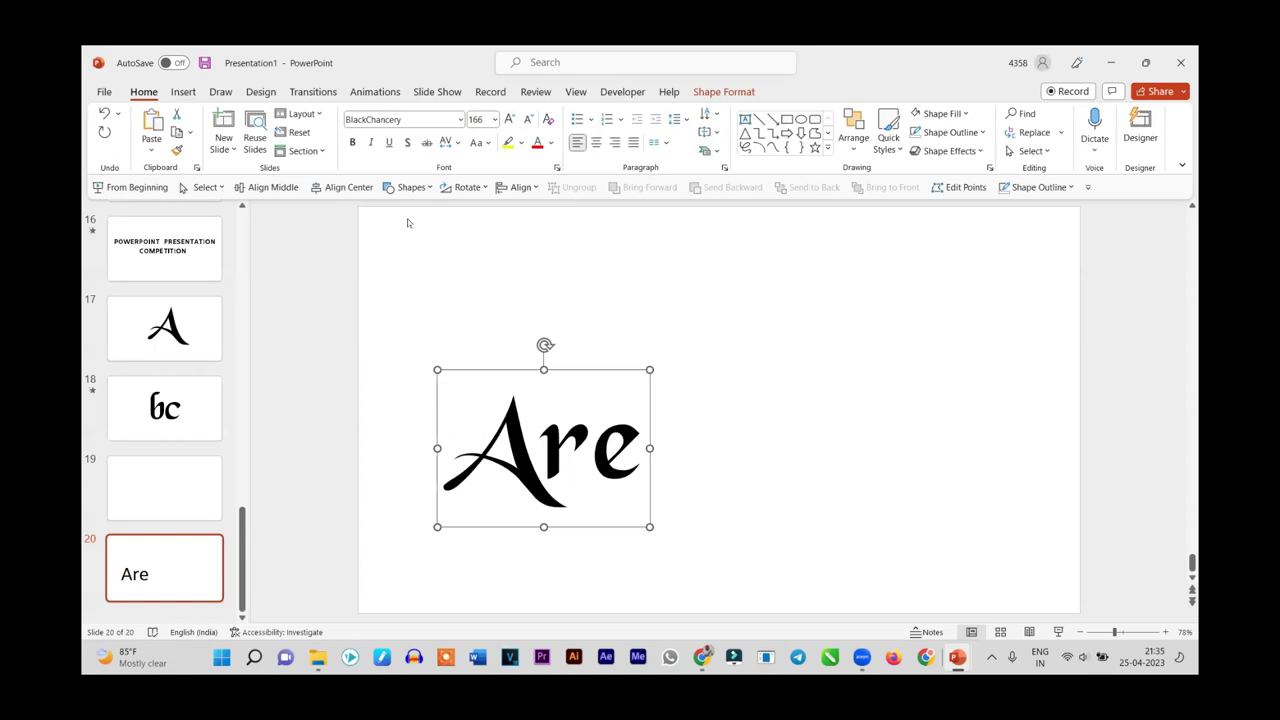
pyautogui.moveTo(515, 368); pyautogui.dragTo(455, 219)
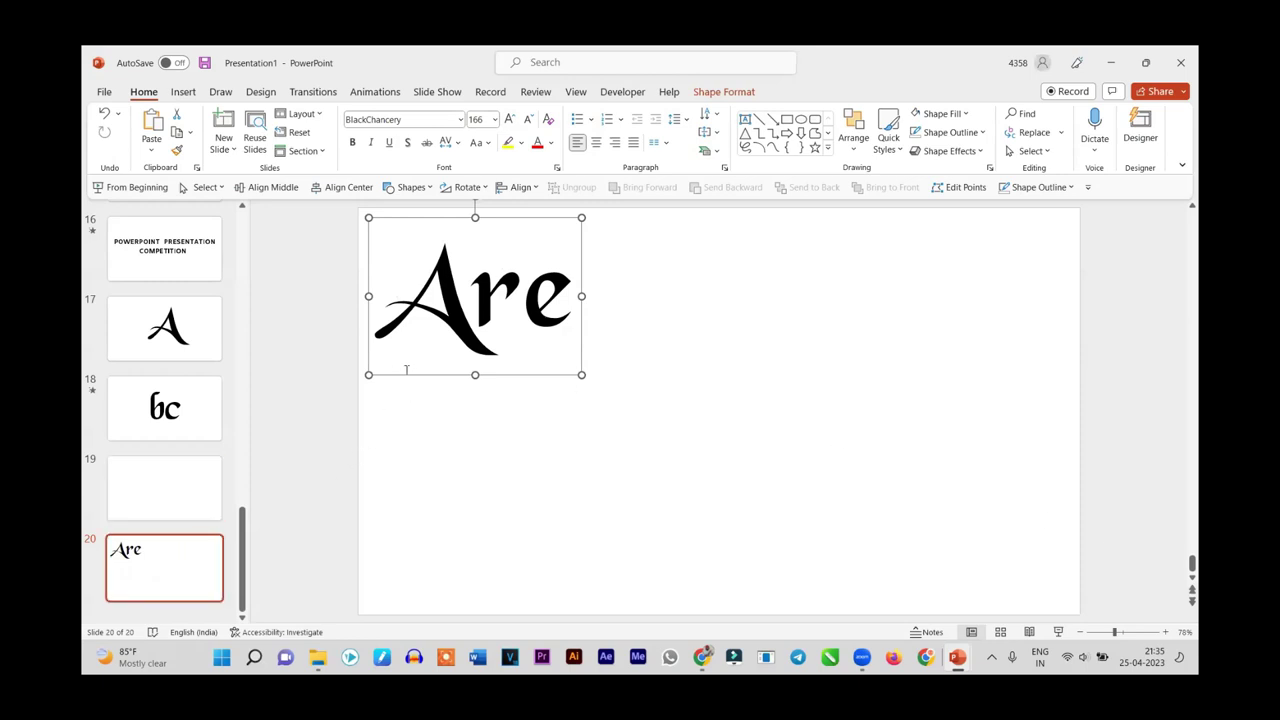
# - Copy the Are box down and to the right and retype it as 'You'
pyautogui.moveTo(404, 380); pyautogui.dragTo(657, 503)
pyautogui.doubleClick(804, 453)
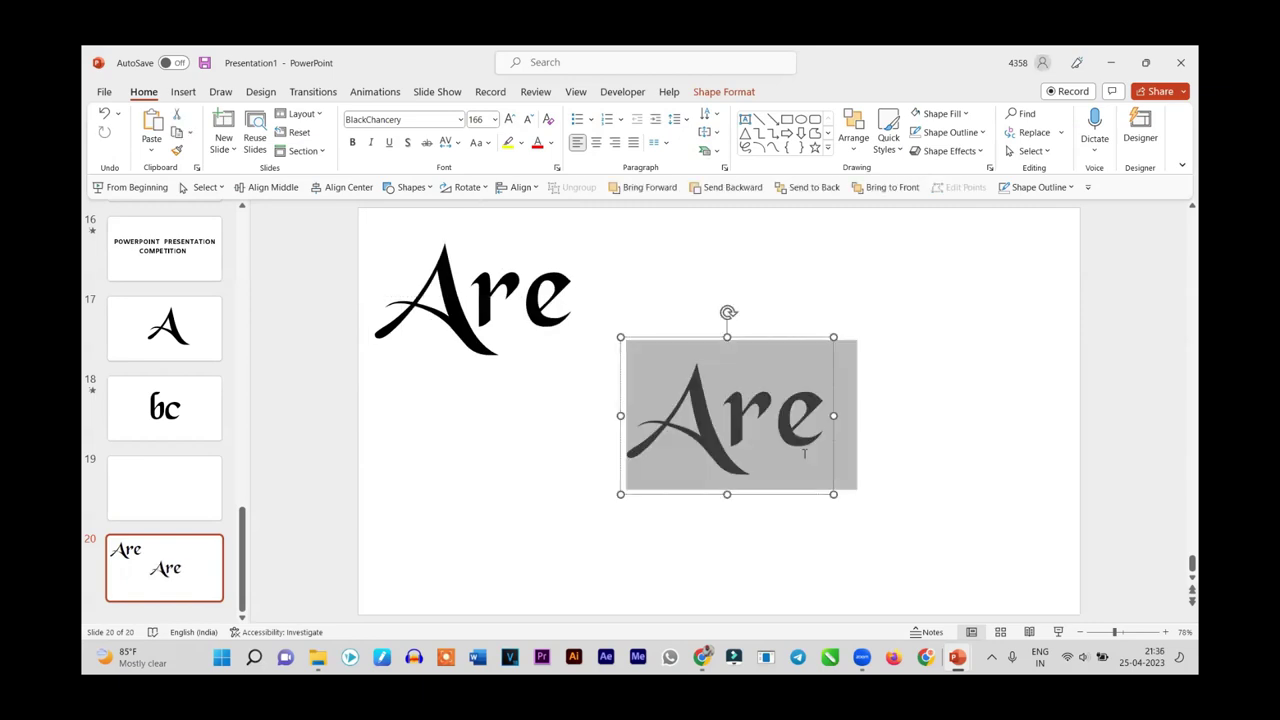
pyautogui.write('T')
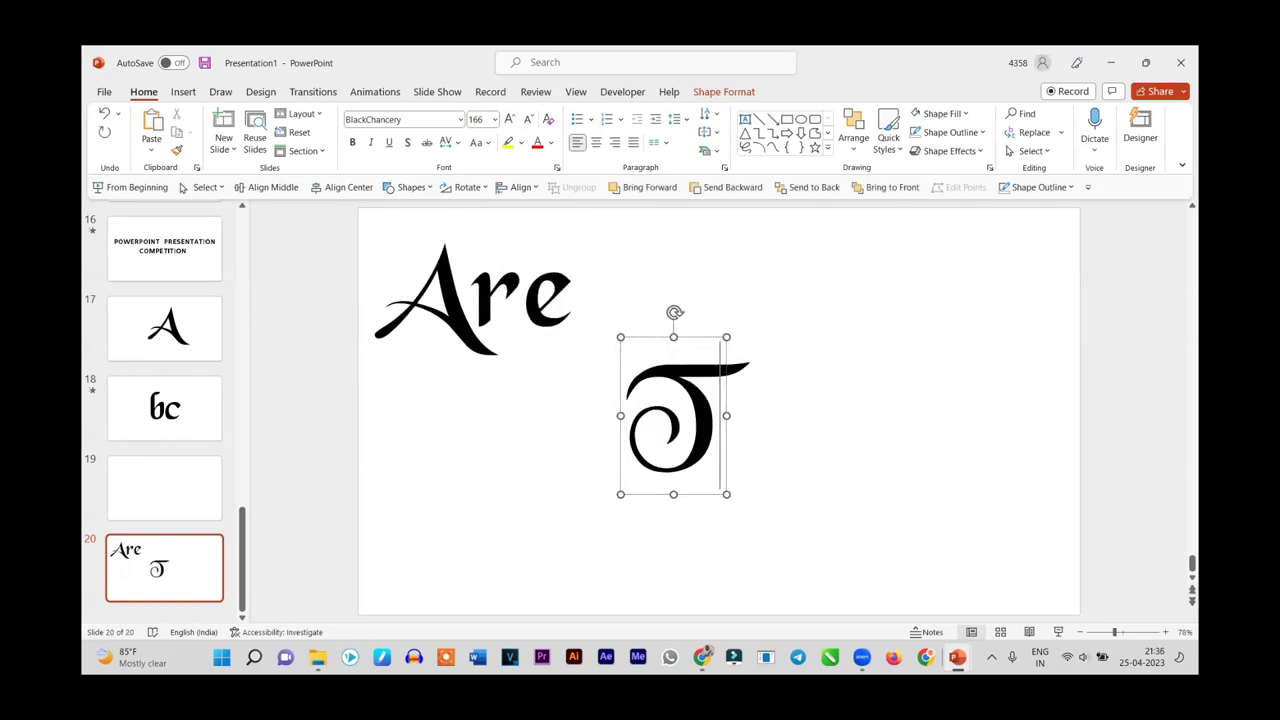
pyautogui.press('BackSpace')
pyautogui.write('Y')
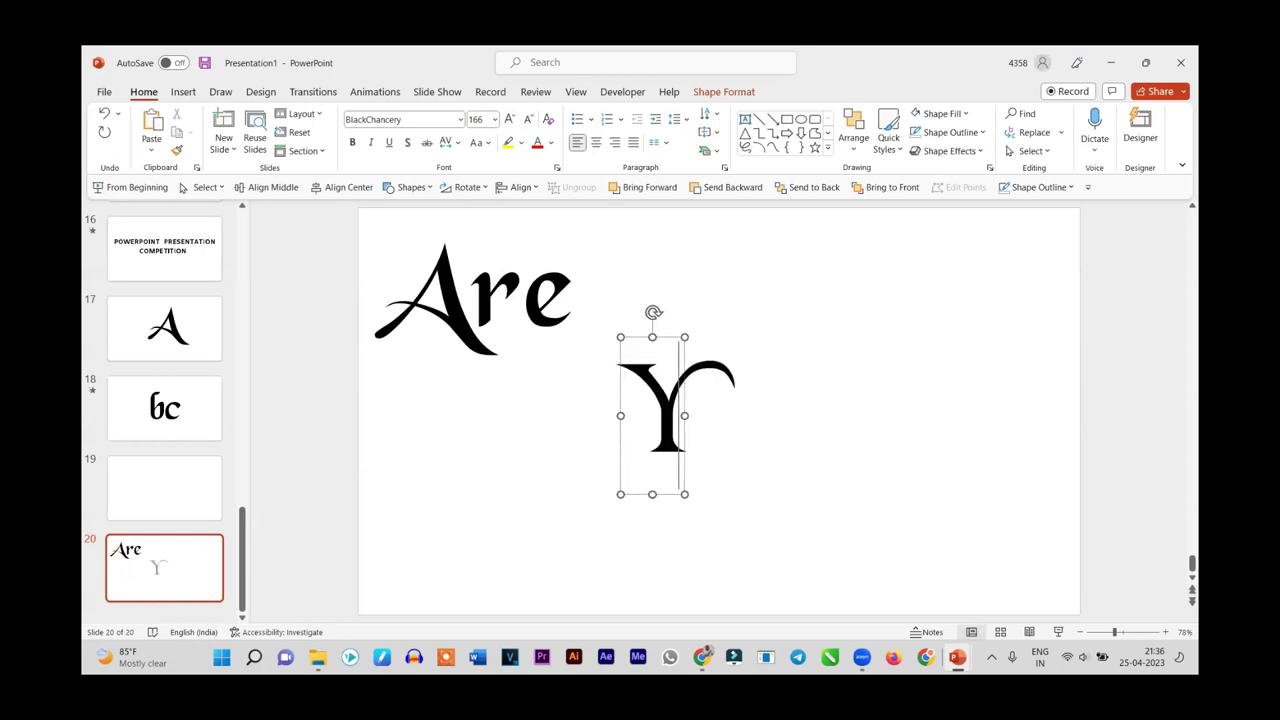
pyautogui.write('ou')
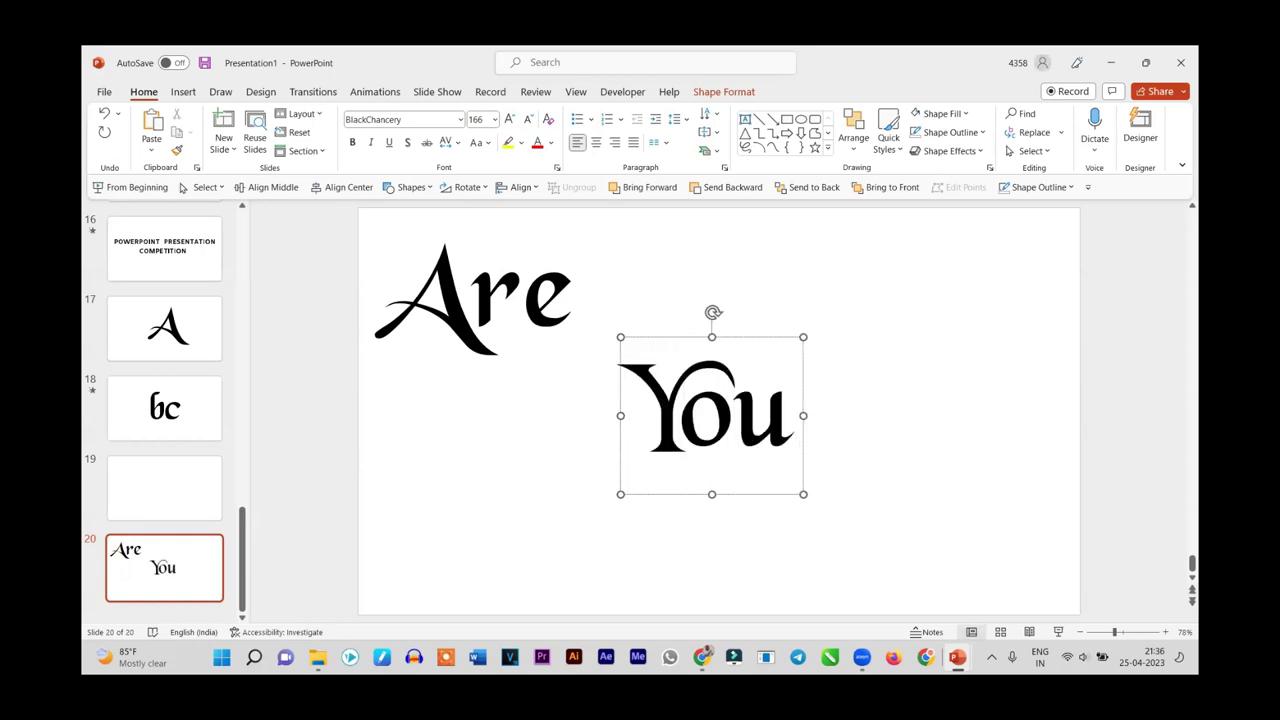
pyautogui.click(668, 337)
pyautogui.moveTo(668, 337); pyautogui.dragTo(639, 332)
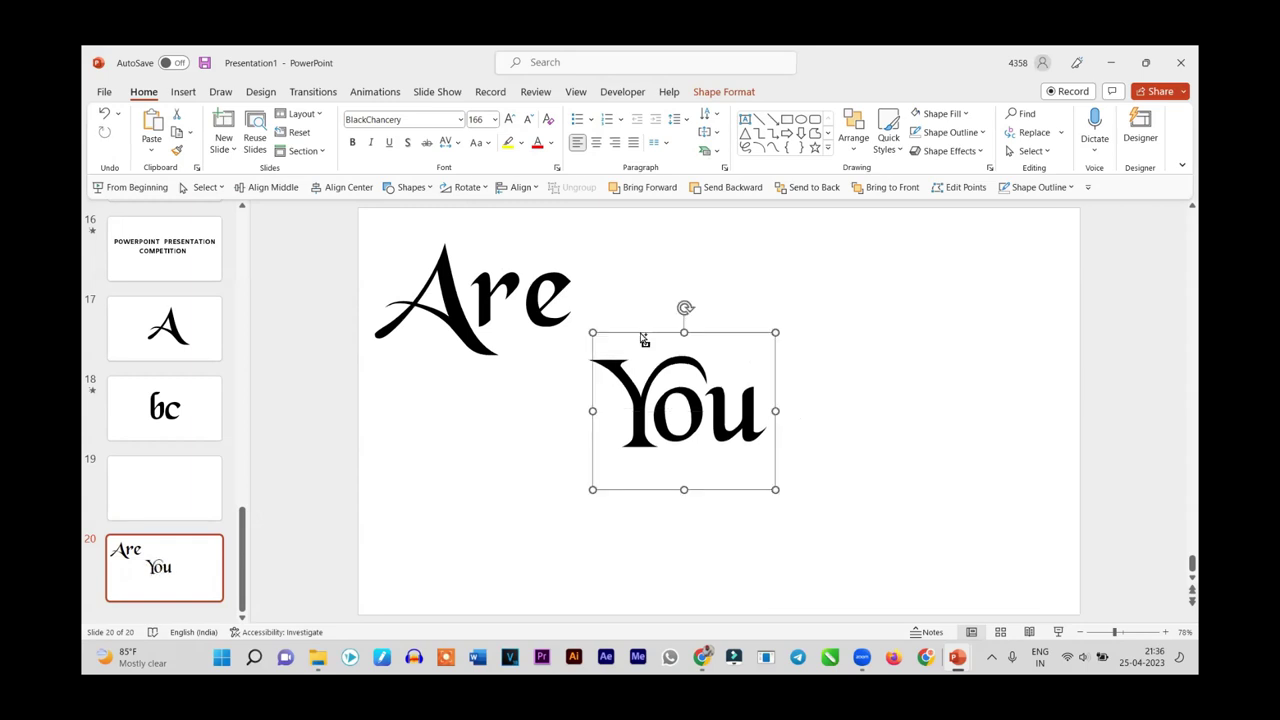
pyautogui.press('Escape')
# - Copy 'You' further down-right, retype it as 'Ready', and place it under You
pyautogui.moveTo(708, 382); pyautogui.dragTo(985, 508)
pyautogui.doubleClick(985, 508)
pyautogui.write('Re')
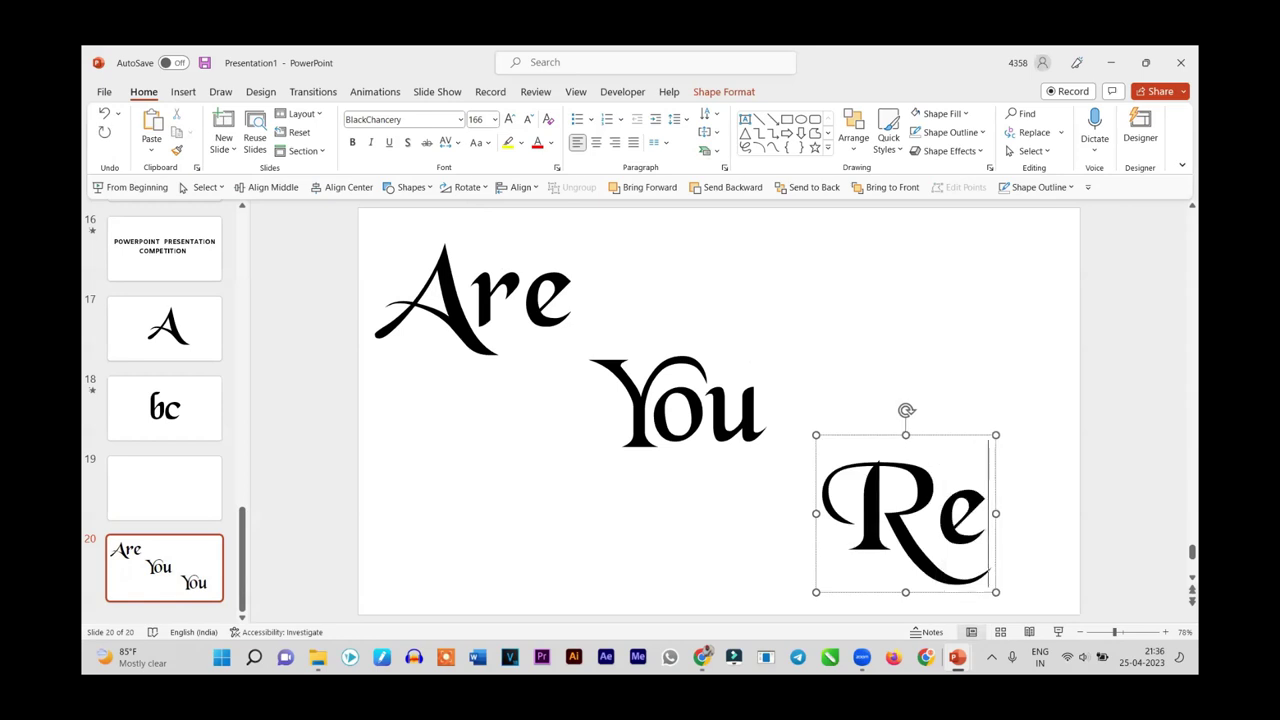
pyautogui.write('ady')
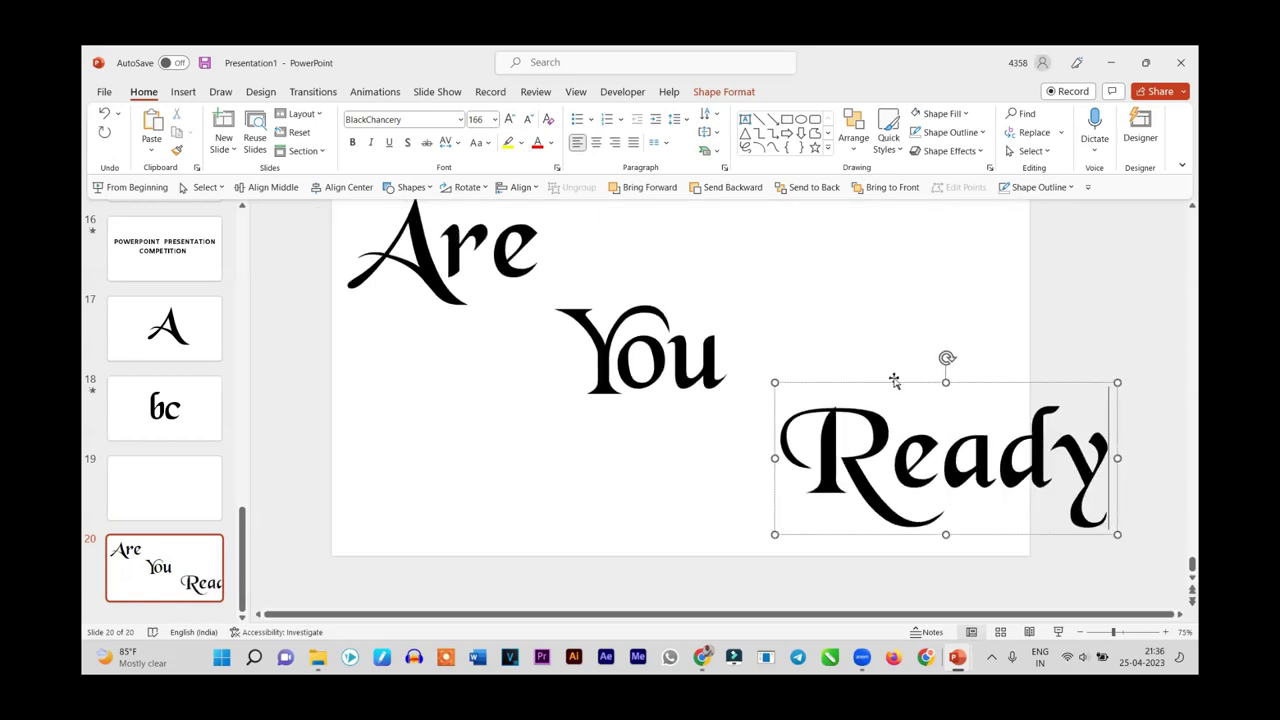
pyautogui.moveTo(891, 380); pyautogui.dragTo(799, 376)
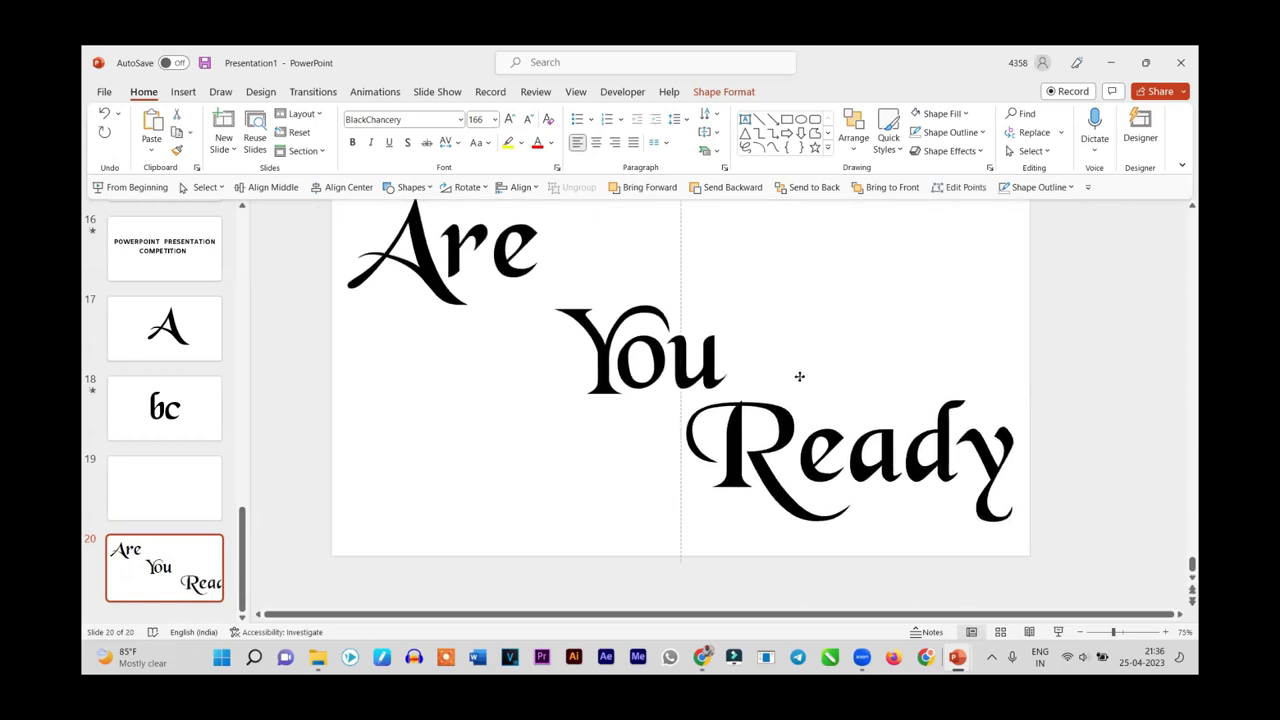
# - Nudge Are, You and Ready into an even diagonal cascade
pyautogui.click(510, 250)
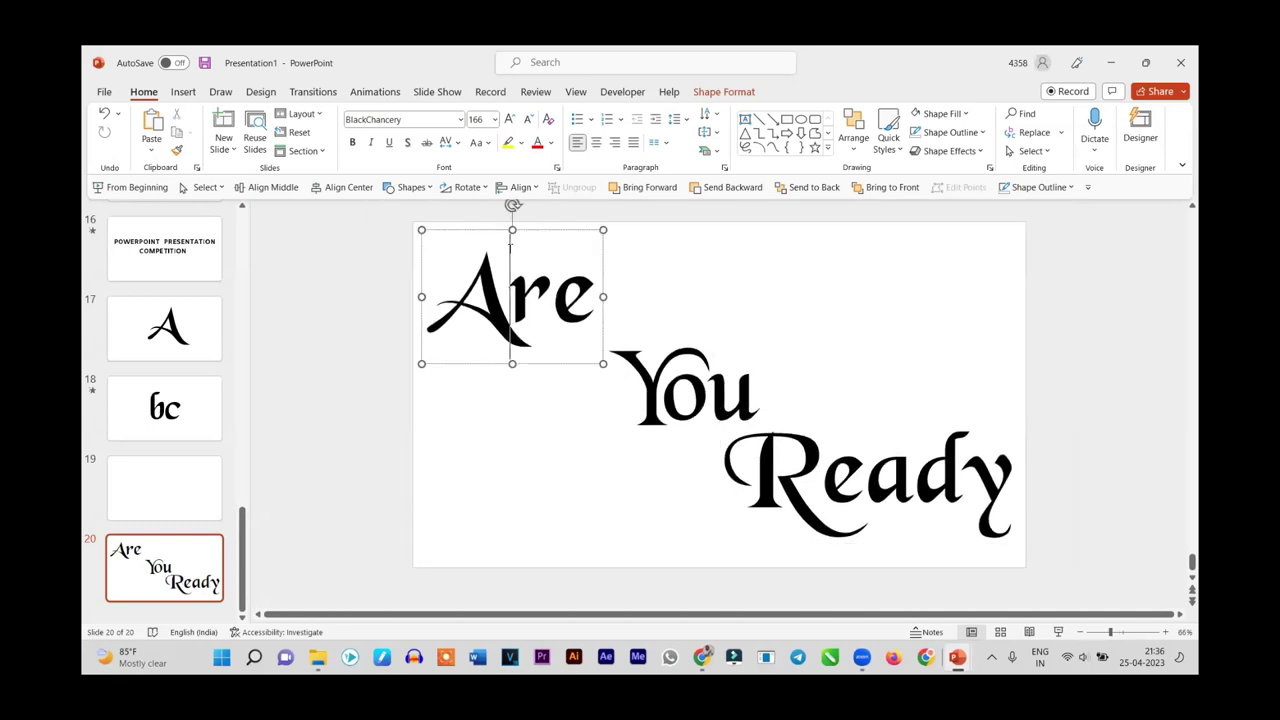
pyautogui.moveTo(507, 233); pyautogui.dragTo(499, 220)
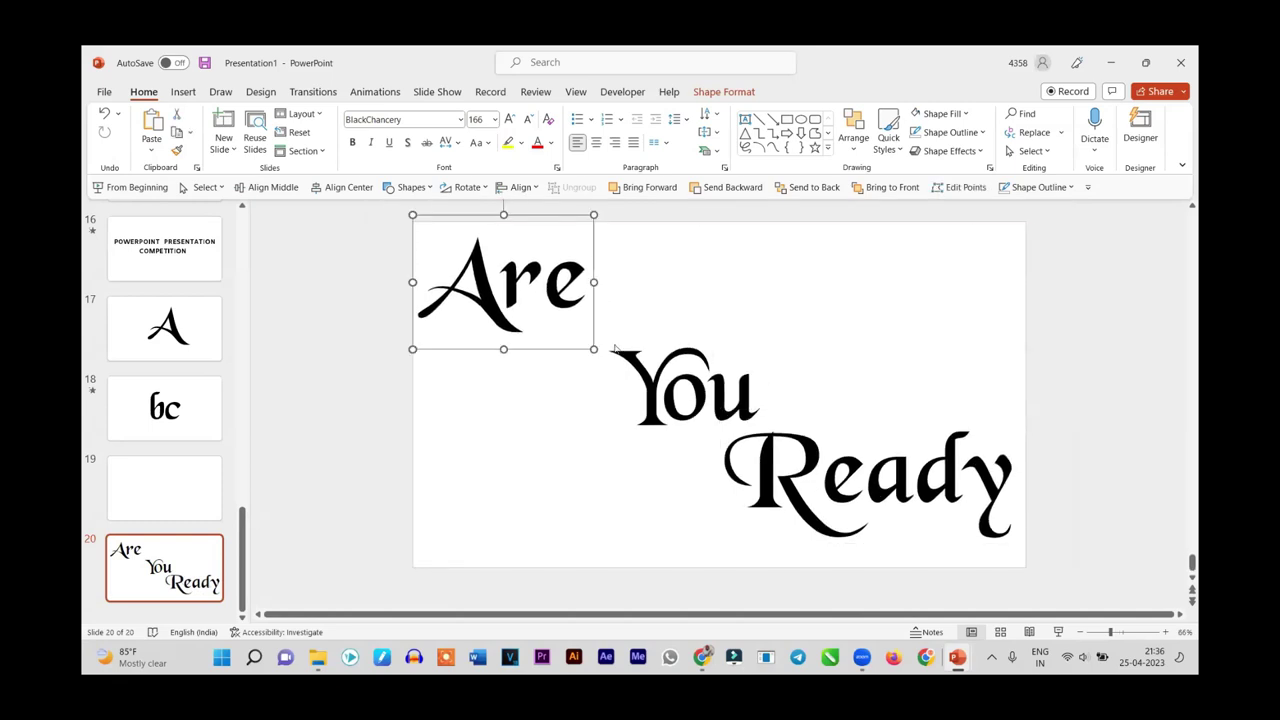
pyautogui.click(652, 360)
pyautogui.moveTo(654, 332); pyautogui.dragTo(621, 317)
pyautogui.click(777, 426)
pyautogui.moveTo(779, 408); pyautogui.dragTo(770, 409)
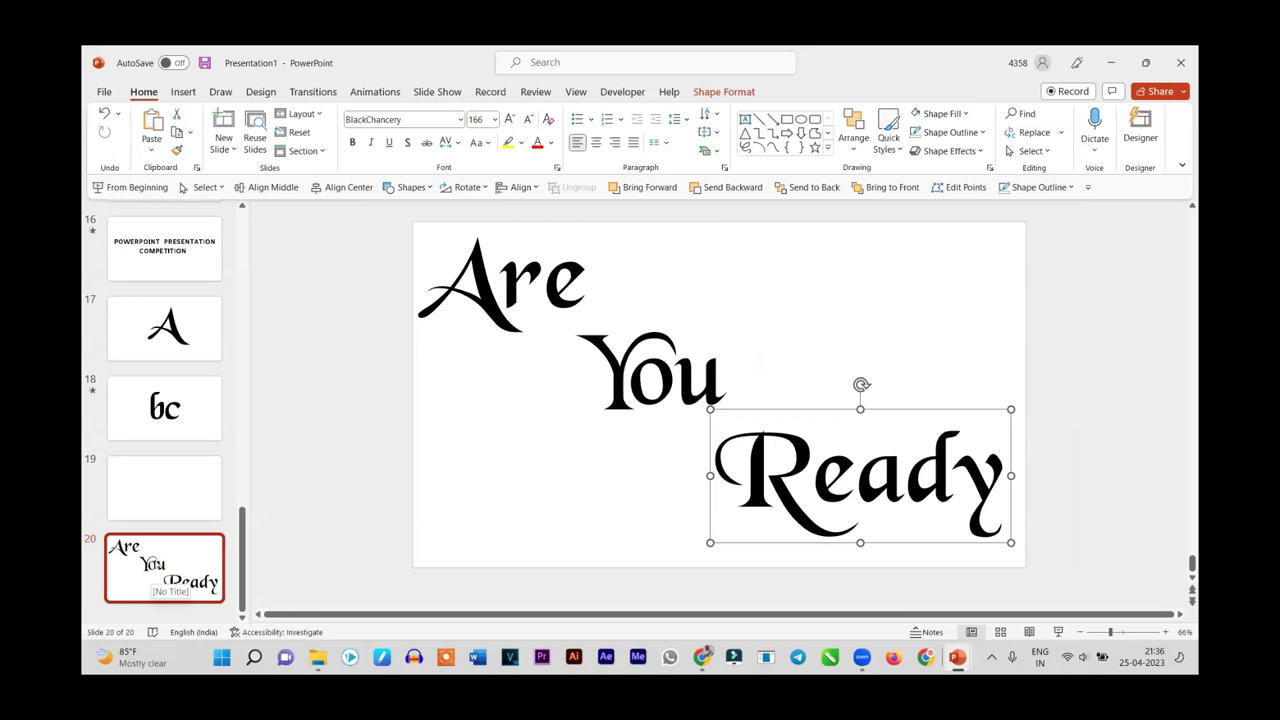
# - Duplicate the slide three times to create slides 21, 22 and 23
pyautogui.rightClick(158, 566)
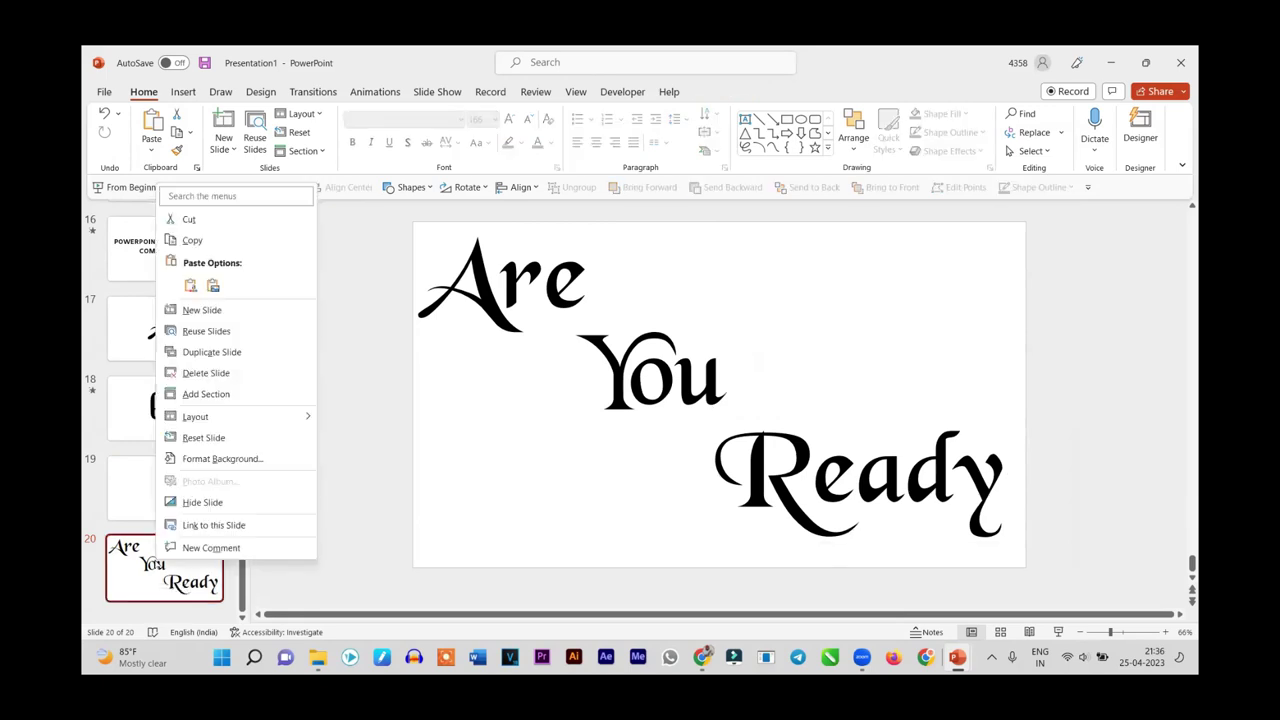
pyautogui.click(214, 354)
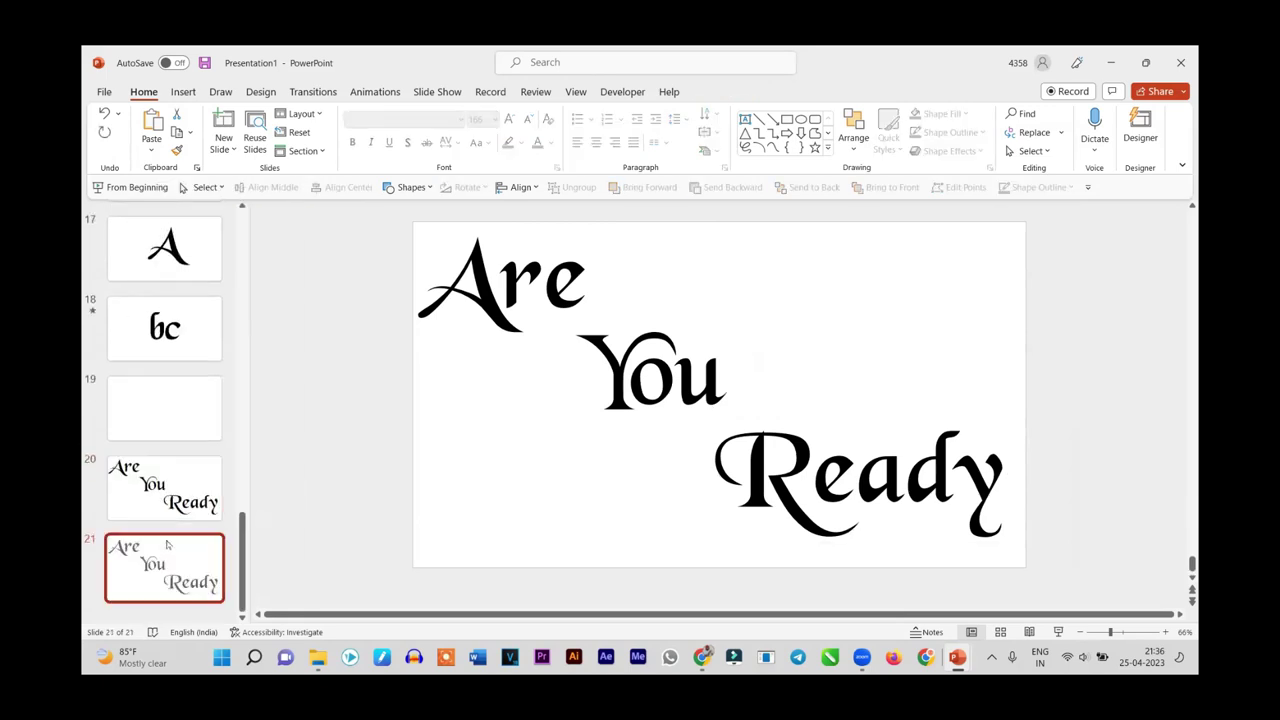
pyautogui.rightClick(150, 573)
pyautogui.click(214, 360)
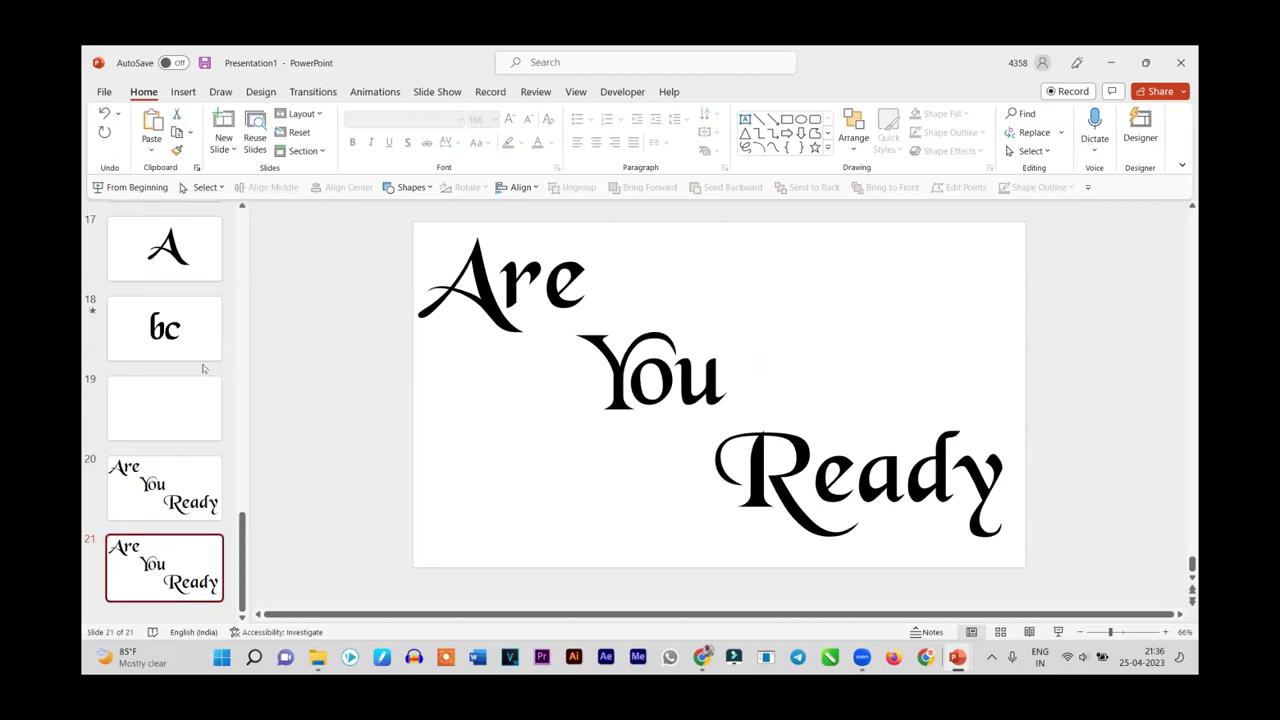
pyautogui.rightClick(170, 574)
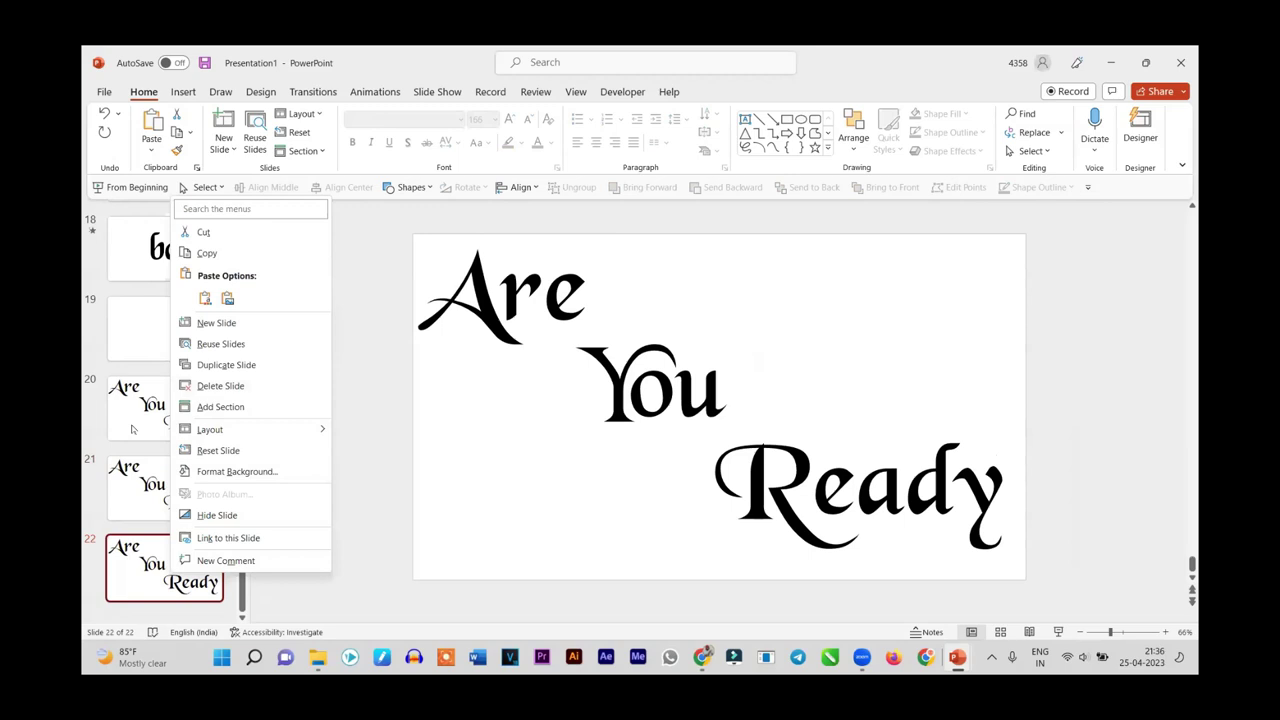
pyautogui.click(230, 364)
# - Step through slides 20–23 to check the duplicates
pyautogui.click(140, 420)
pyautogui.click(133, 497)
pyautogui.click(160, 328)
pyautogui.click(160, 408)
pyautogui.click(160, 488)
pyautogui.click(160, 568)
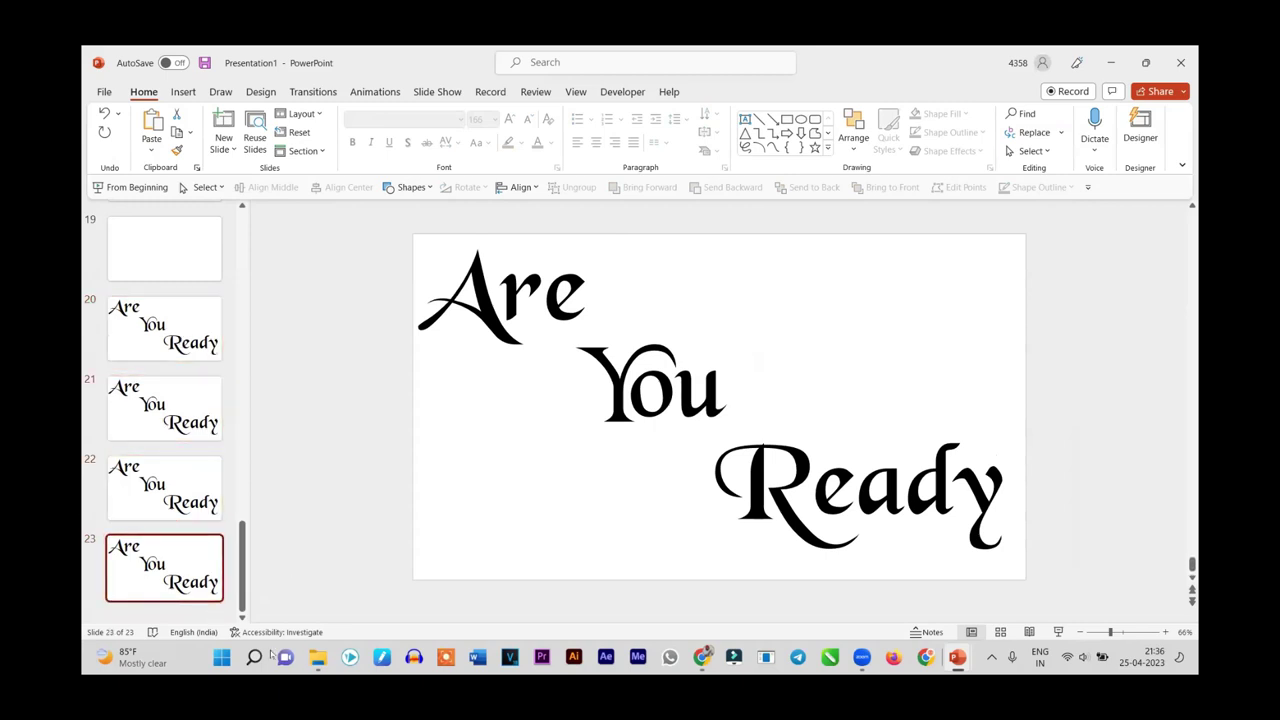
# - On slide 20, delete You and Ready, leaving only Are
pyautogui.click(178, 333)
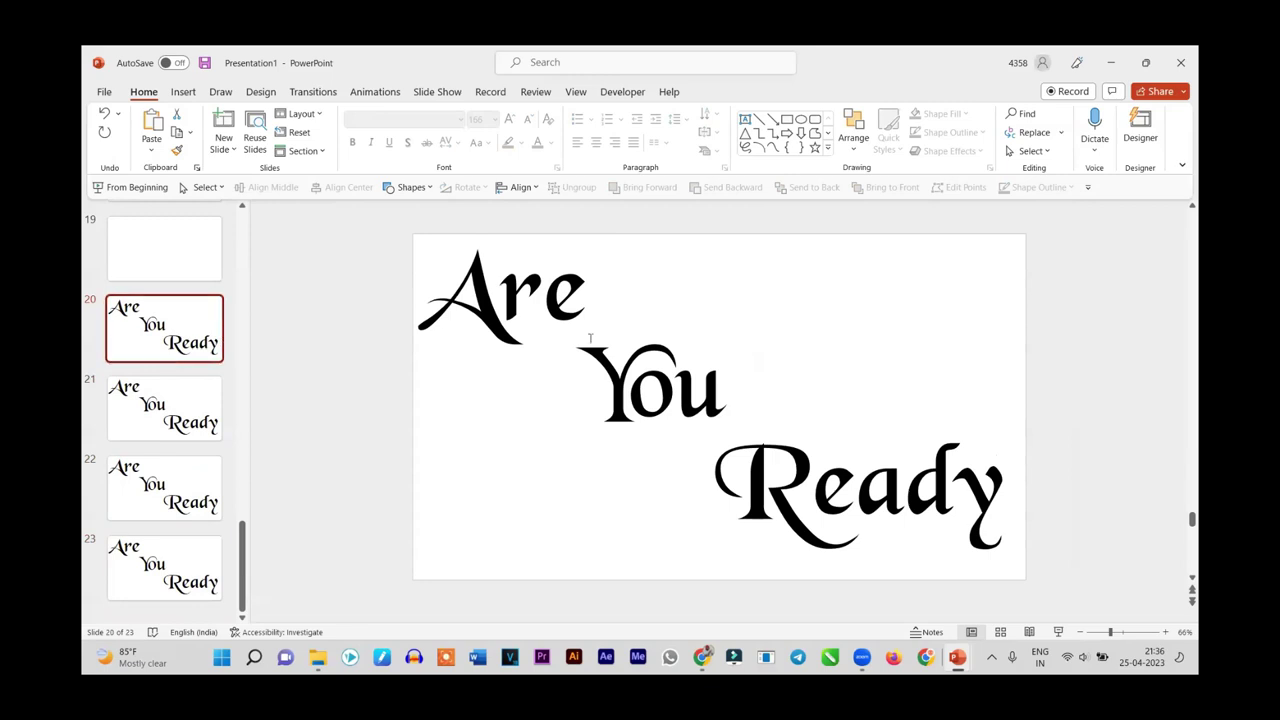
pyautogui.click(468, 300)
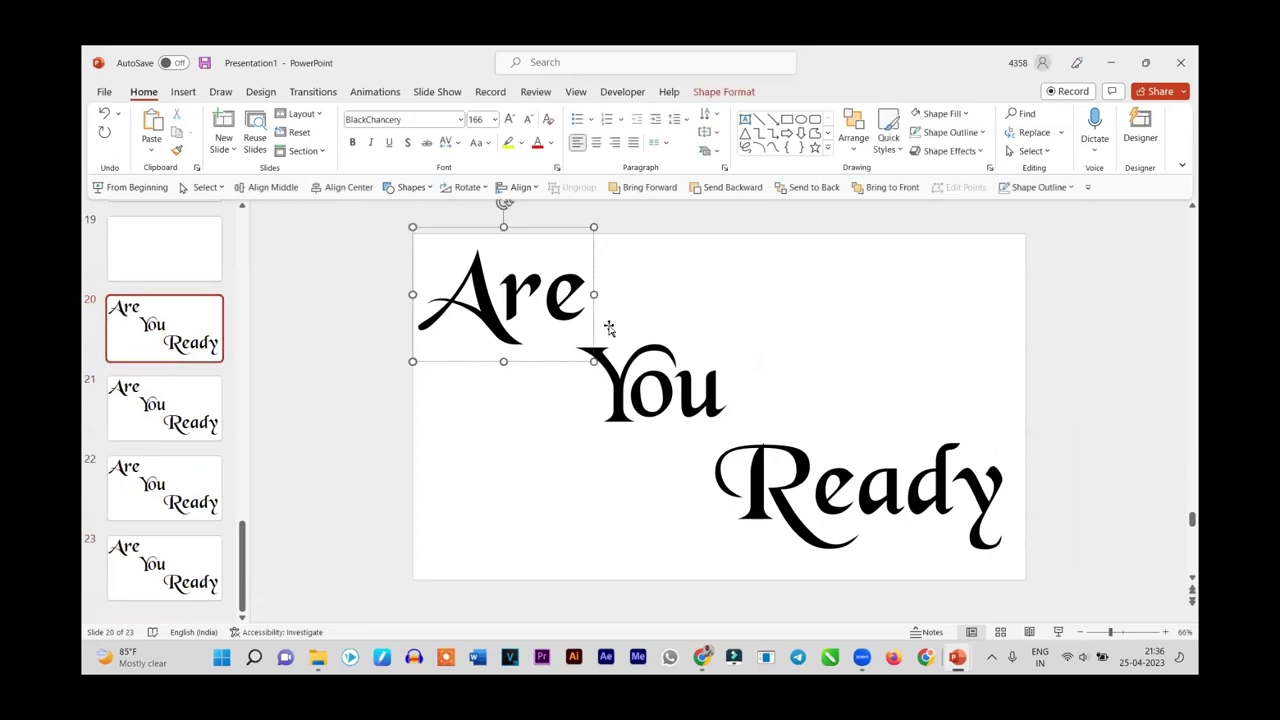
pyautogui.click(647, 333)
pyautogui.click(690, 325)
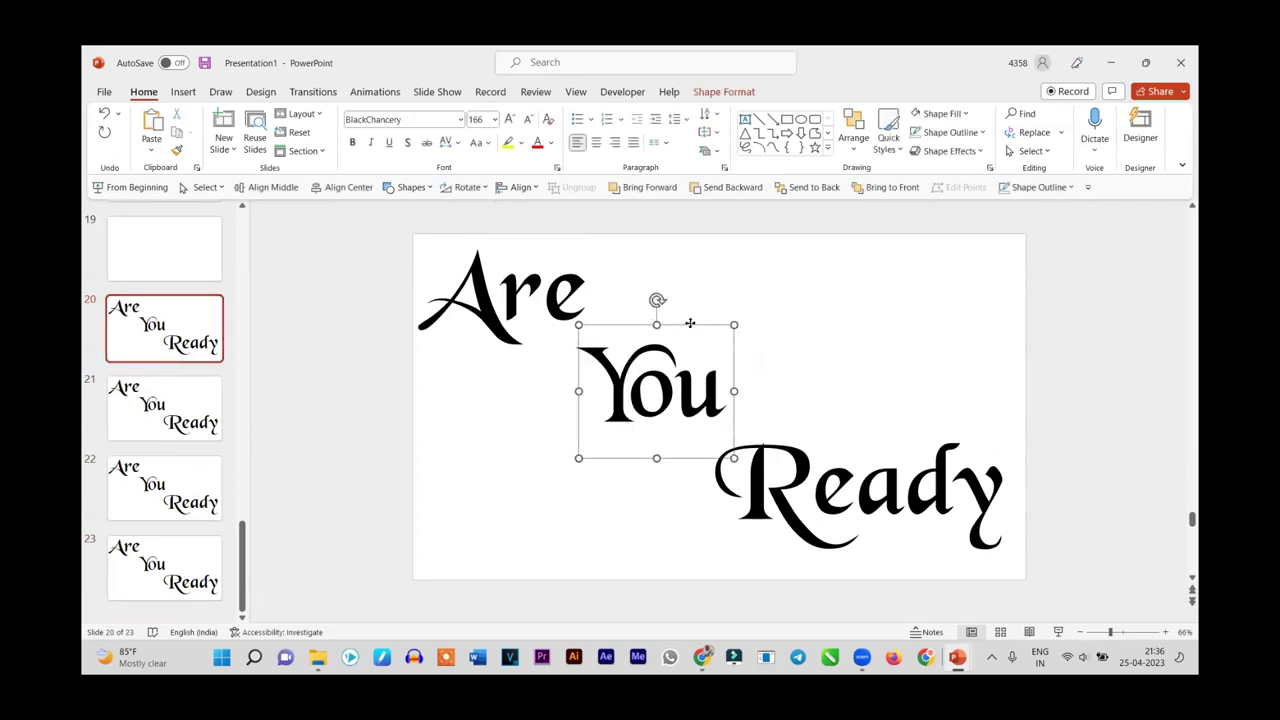
pyautogui.press('Delete')
pyautogui.click(794, 424)
pyautogui.click(794, 419)
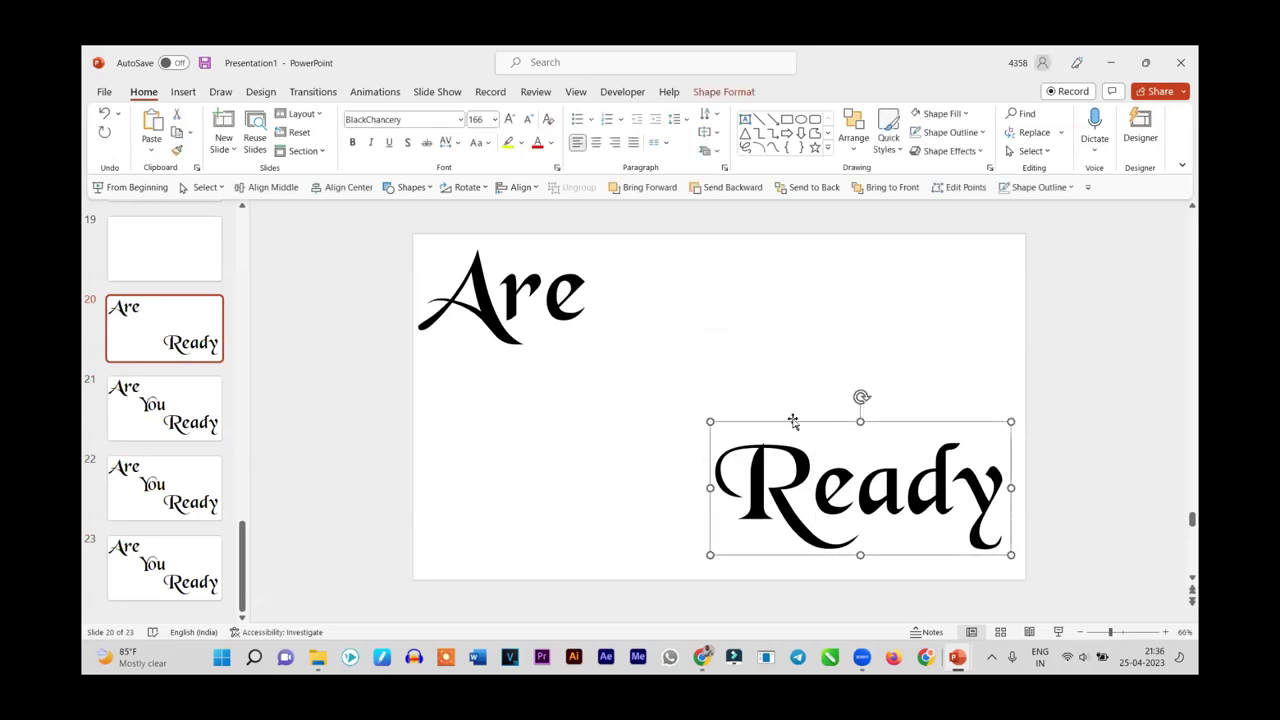
pyautogui.press('Delete')
# - On slide 21, delete Ready and Are, leaving only You
pyautogui.click(172, 440)
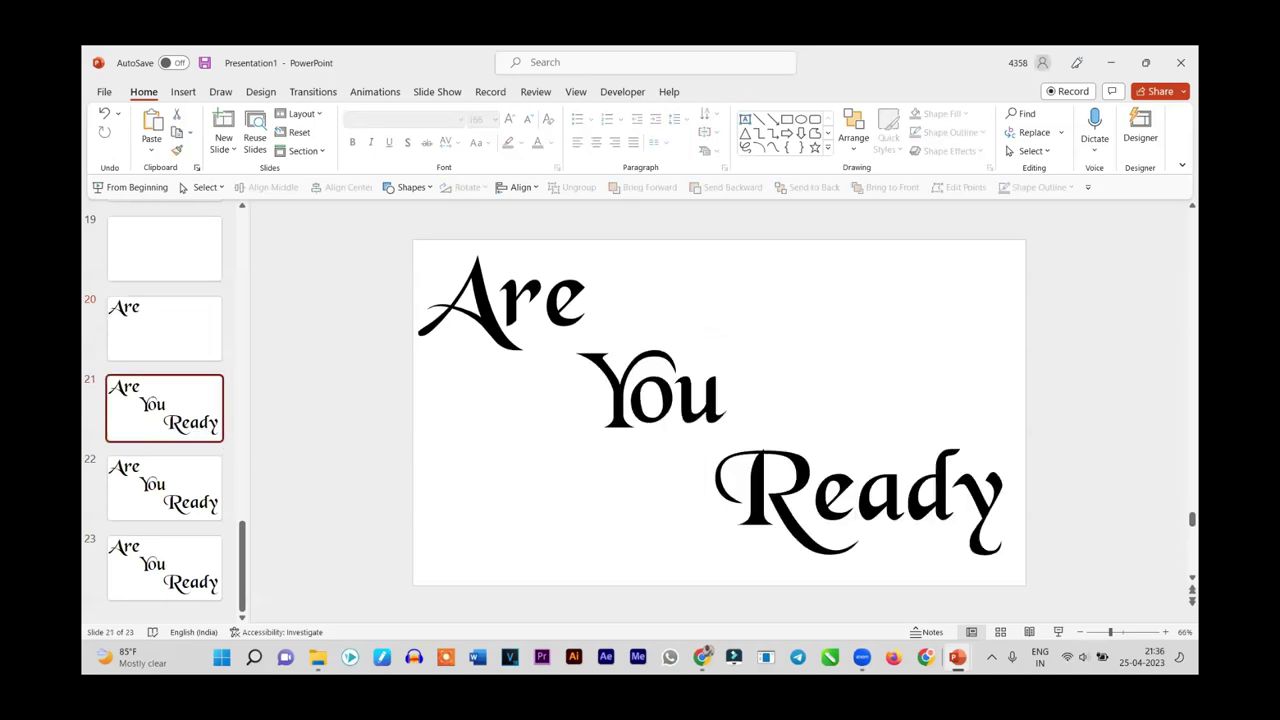
pyautogui.click(820, 458)
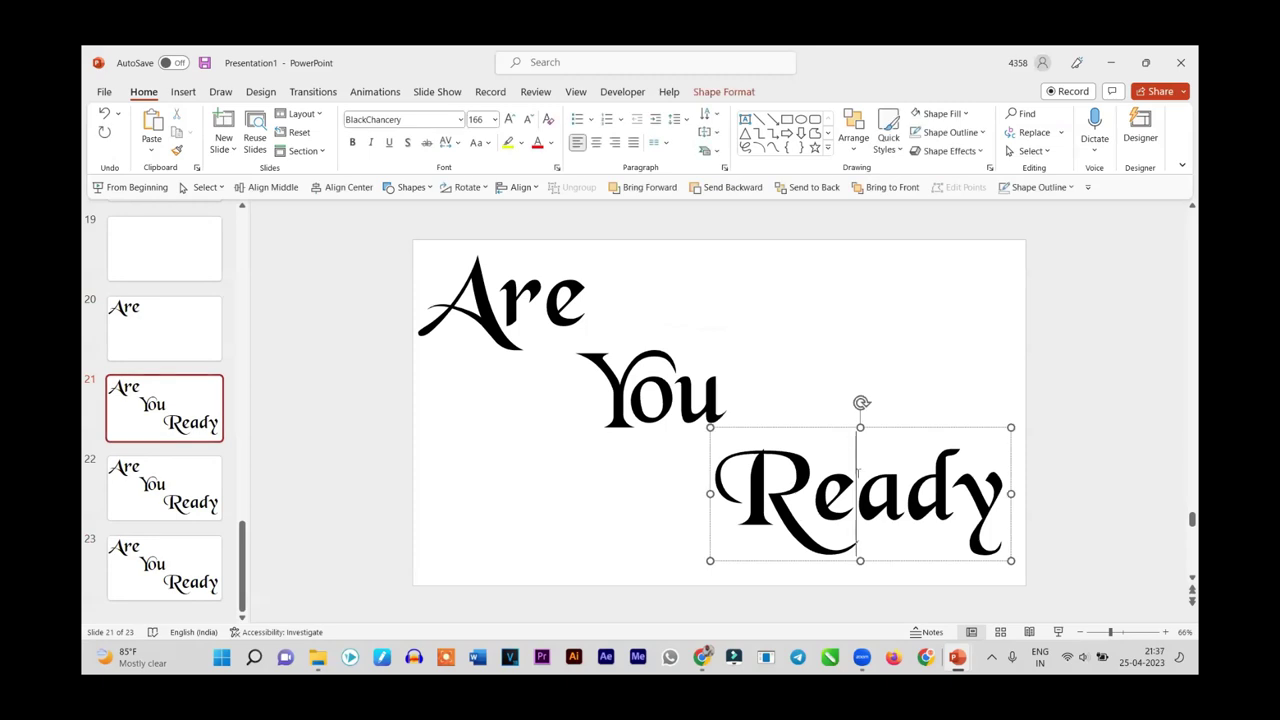
pyautogui.click(837, 427)
pyautogui.press('Delete')
pyautogui.click(487, 278)
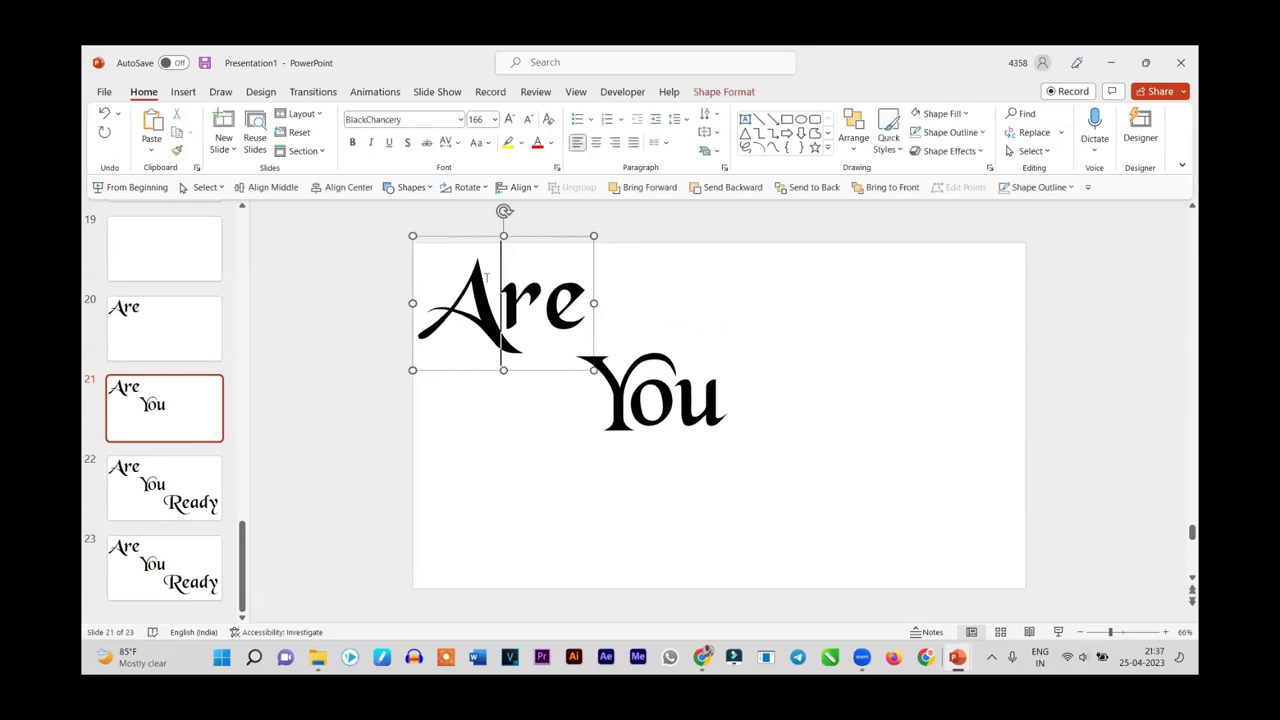
pyautogui.click(482, 237)
pyautogui.press('Delete')
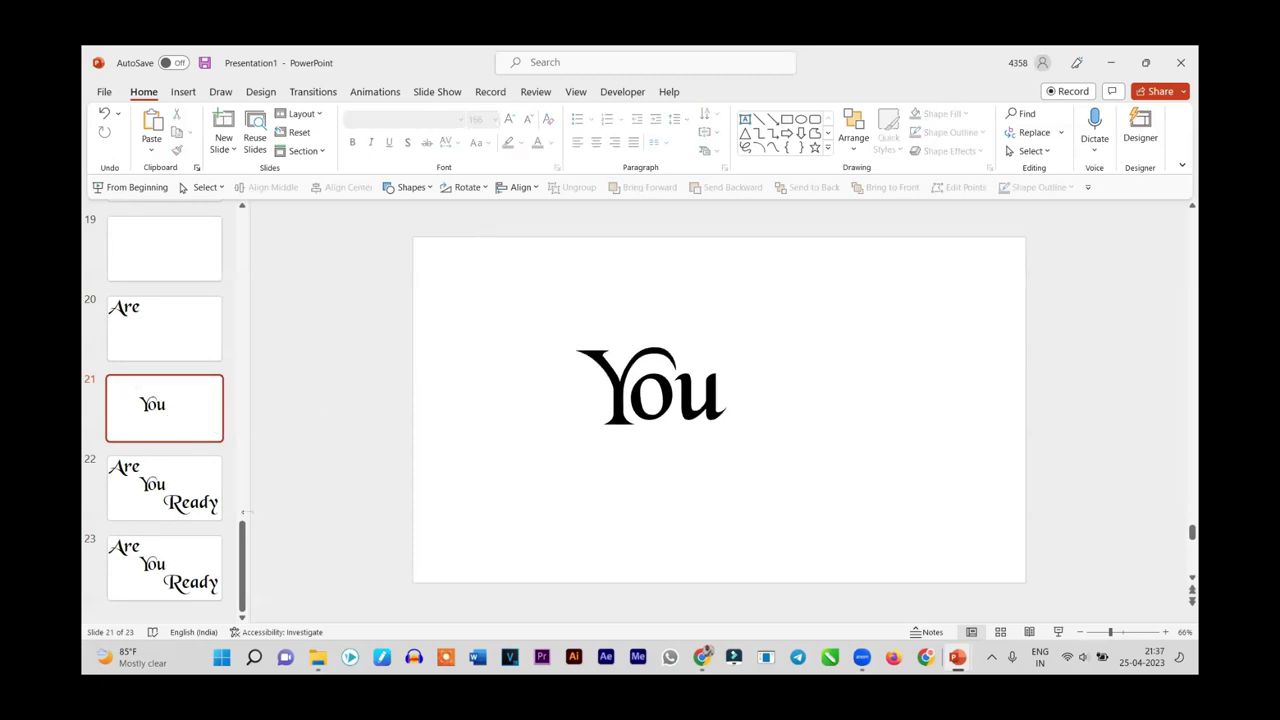
# - On slide 22, delete Are and You, leaving only Ready
pyautogui.click(158, 500)
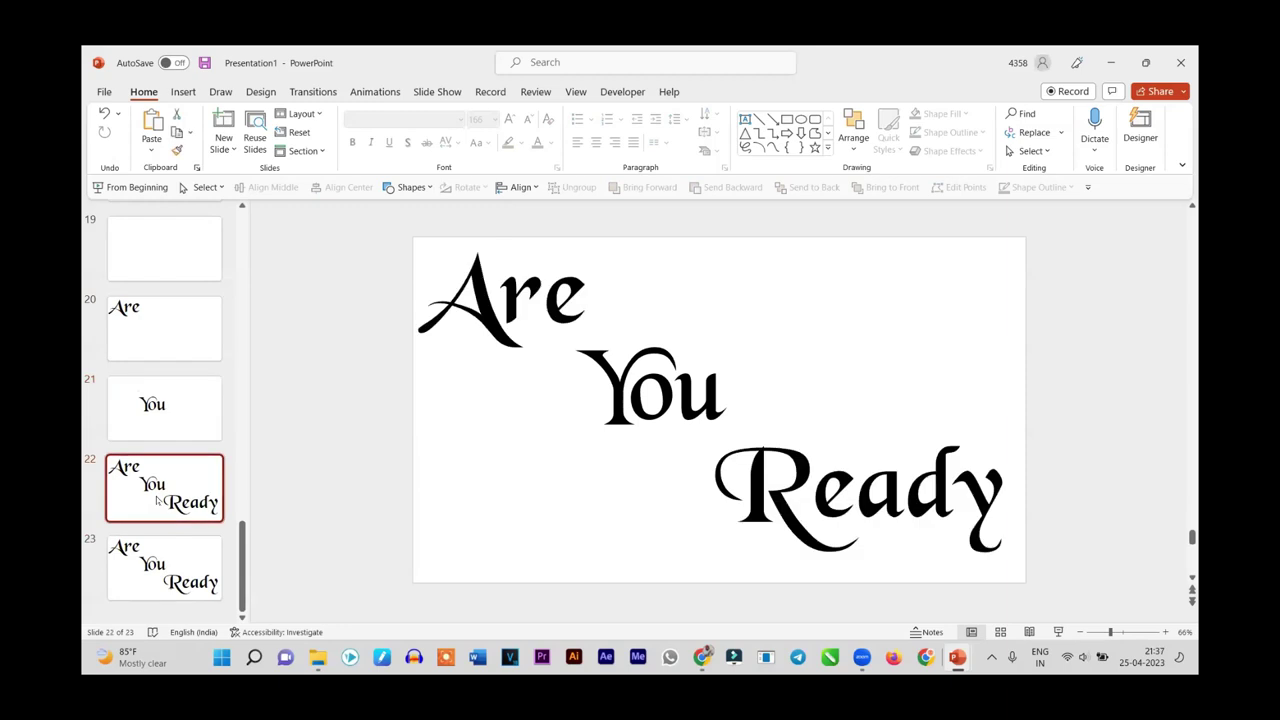
pyautogui.click(517, 313)
pyautogui.click(484, 238)
pyautogui.press('Delete')
pyautogui.click(617, 320)
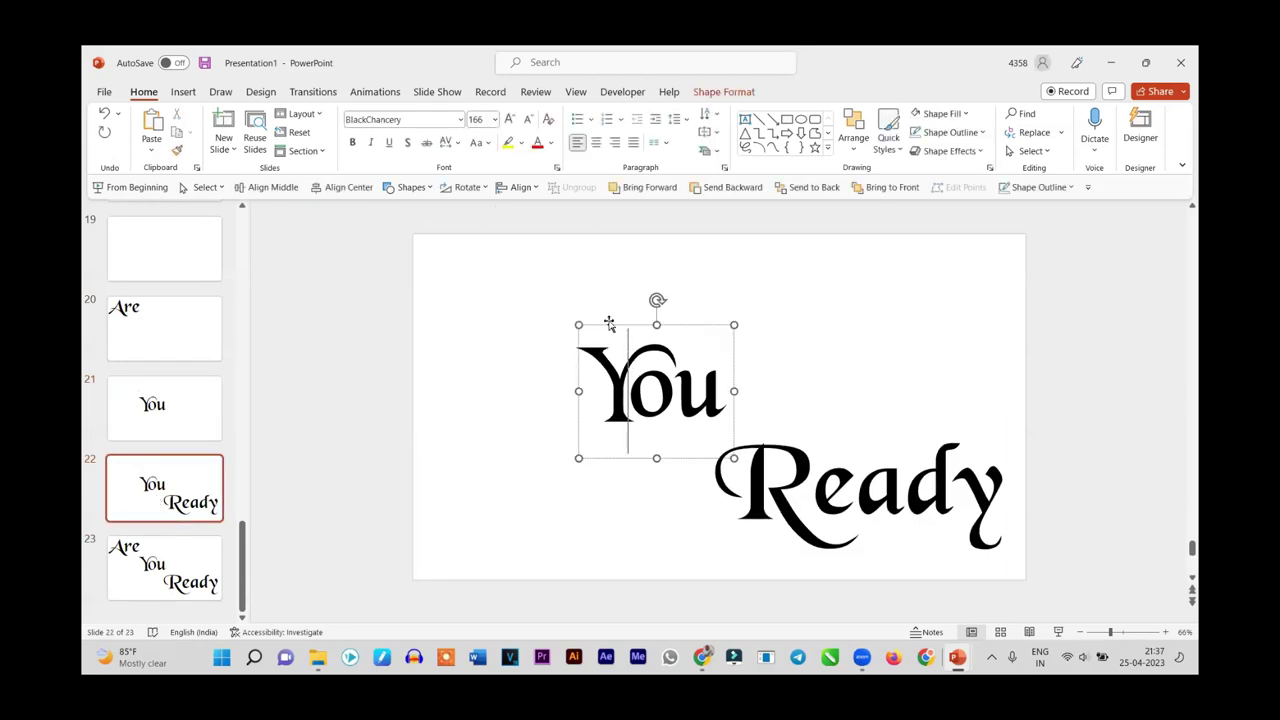
pyautogui.click(608, 322)
pyautogui.press('Delete')
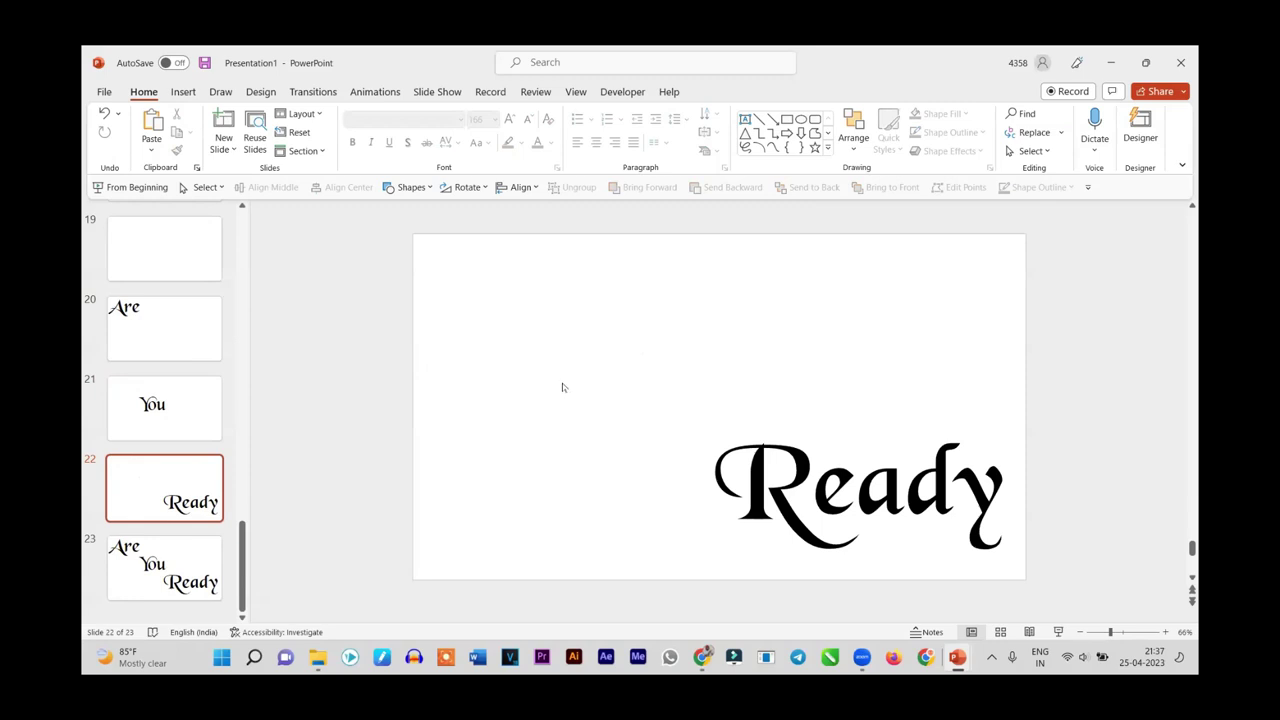
# - Review slides 21 and 22 to confirm each keeps its single word
pyautogui.click(207, 435)
pyautogui.click(211, 497)
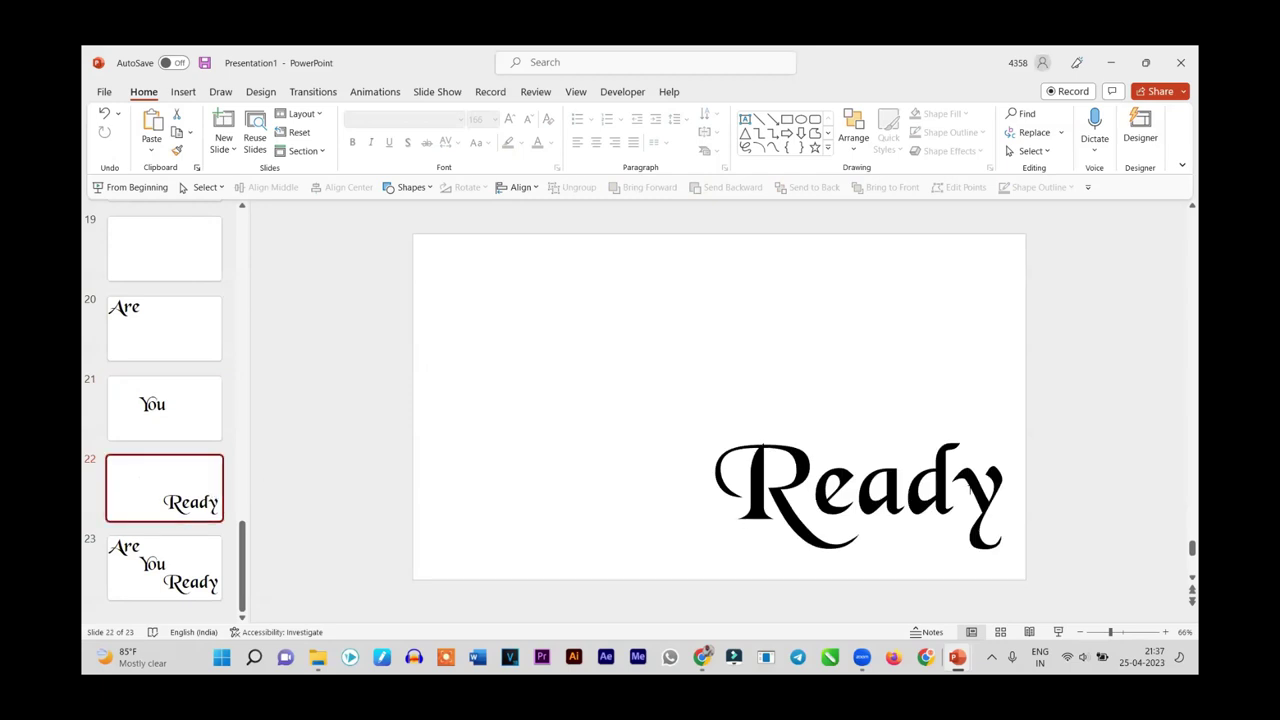
pyautogui.click(926, 489)
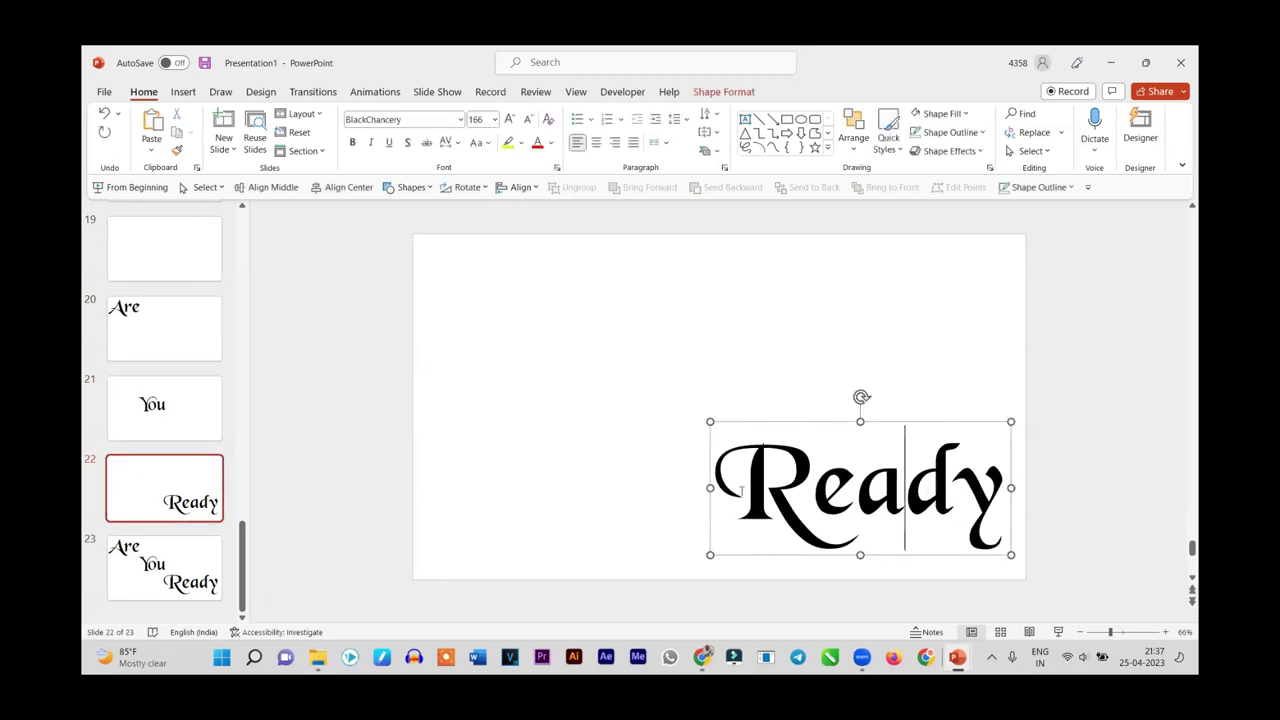
pyautogui.click(183, 421)
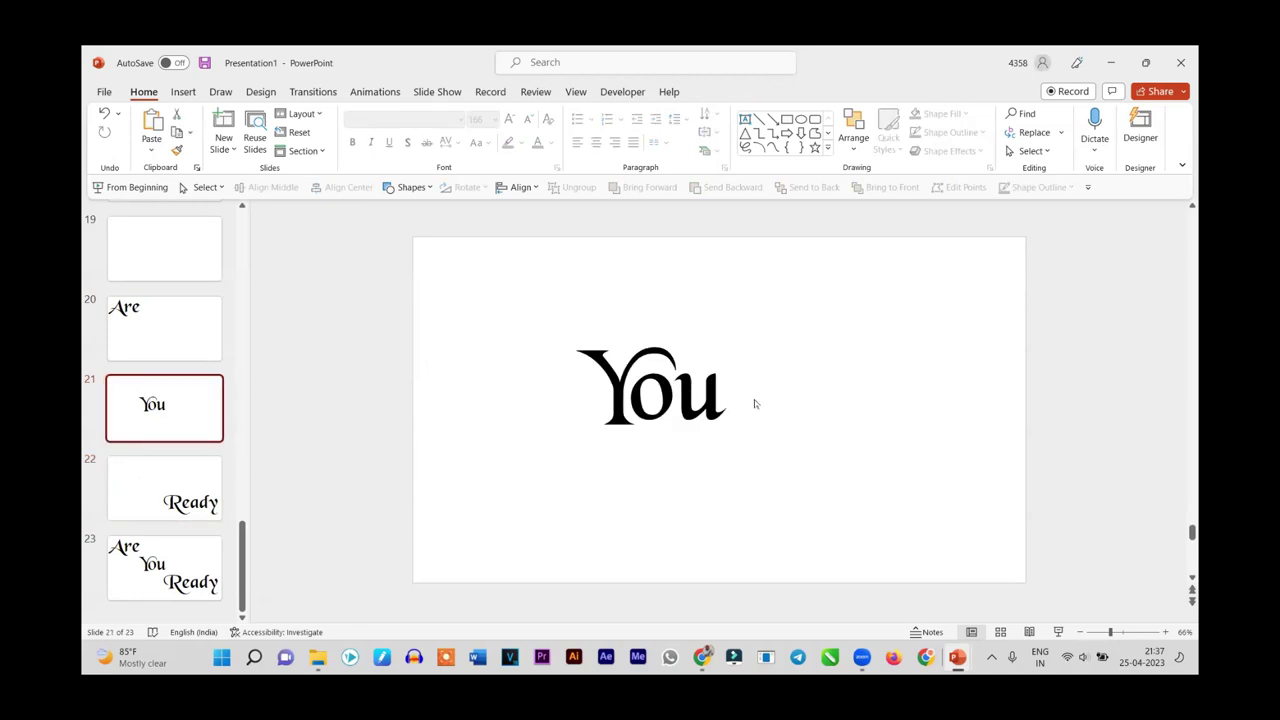
# - Add a copy of You retyped as 'am' right against You on slide 21
pyautogui.click(577, 372)
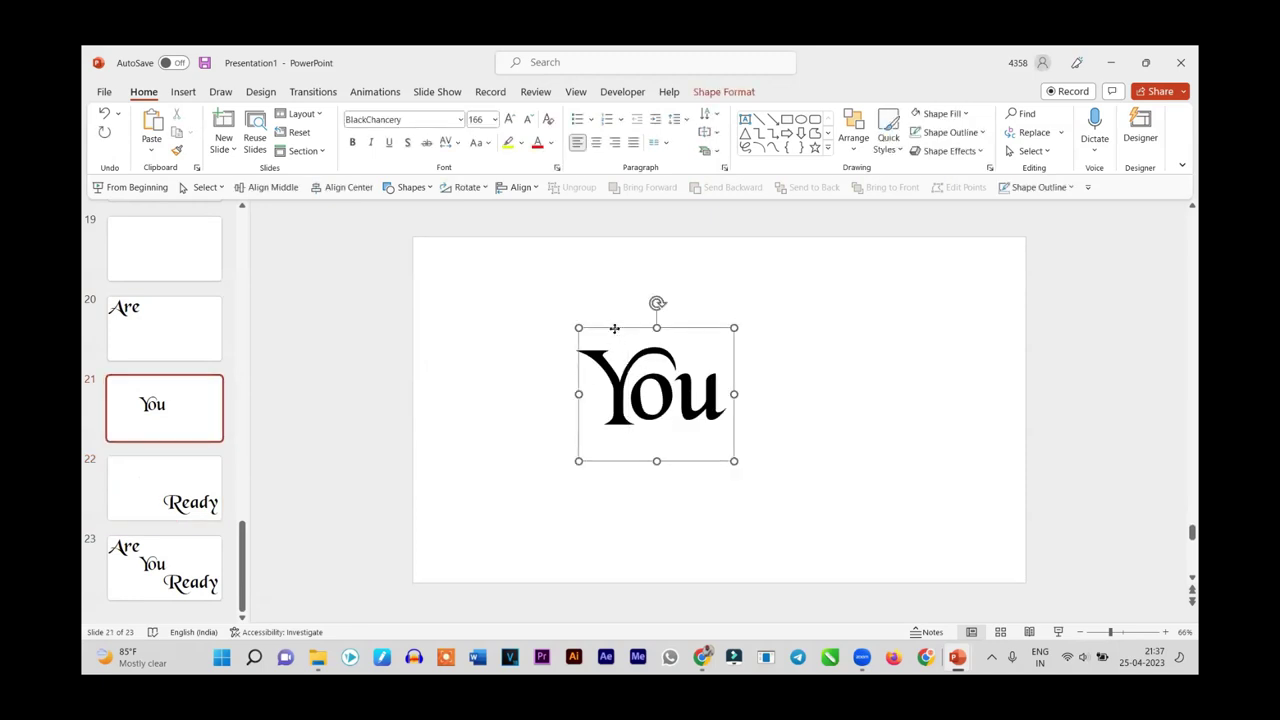
pyautogui.moveTo(616, 328); pyautogui.dragTo(790, 348)
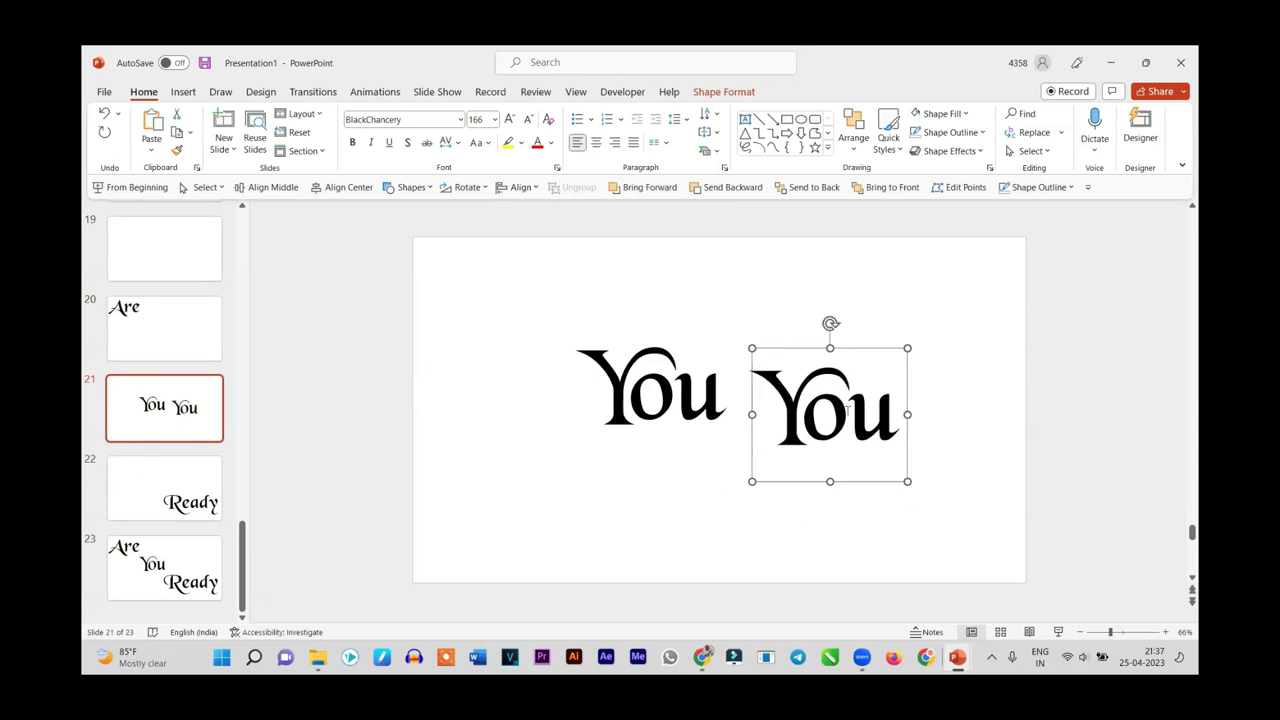
pyautogui.moveTo(756, 405); pyautogui.dragTo(932, 426)
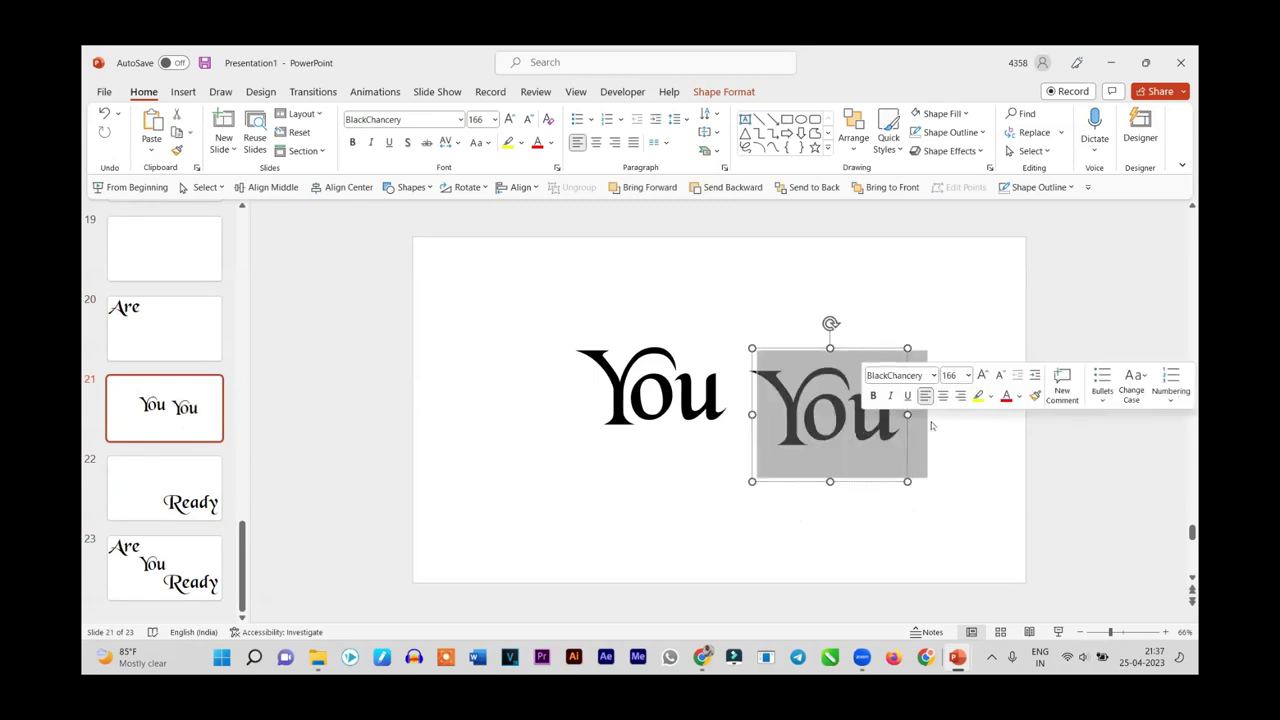
pyautogui.write('am')
pyautogui.moveTo(772, 346); pyautogui.dragTo(748, 320)
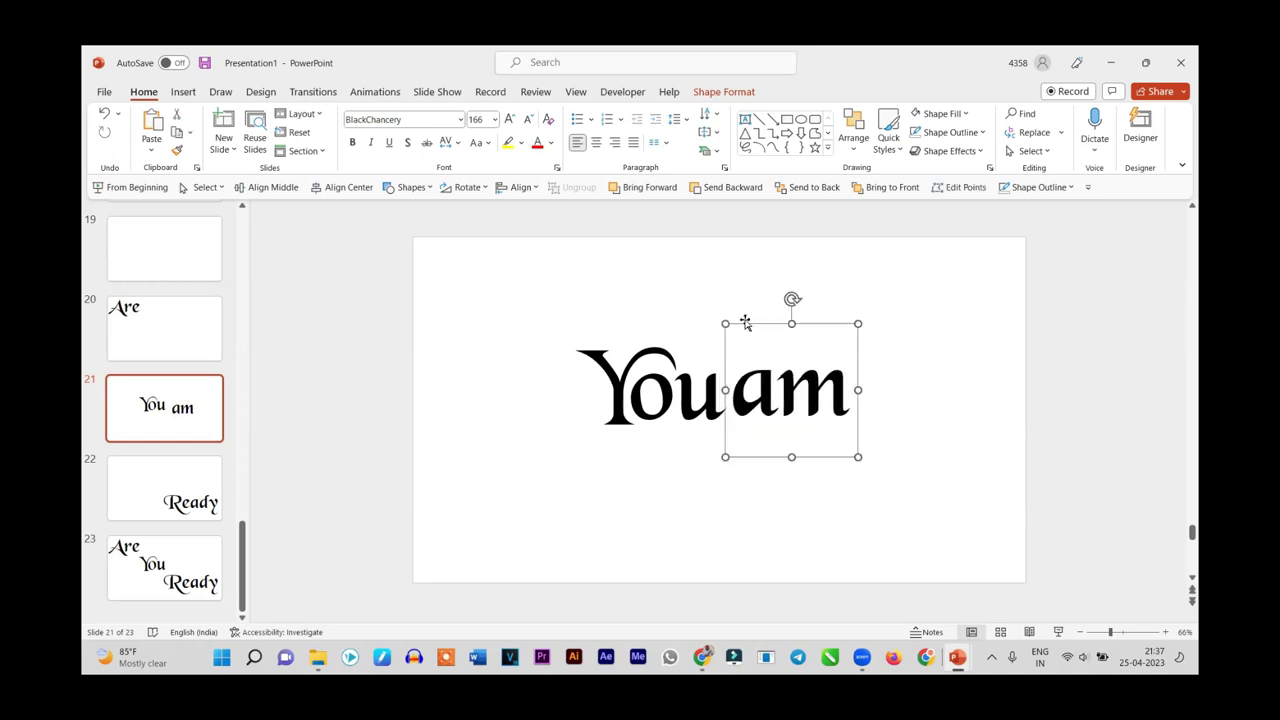
# - Draw an outline-free rectangle over 'am' and send it behind the word
pyautogui.click(183, 92)
pyautogui.click(357, 132)
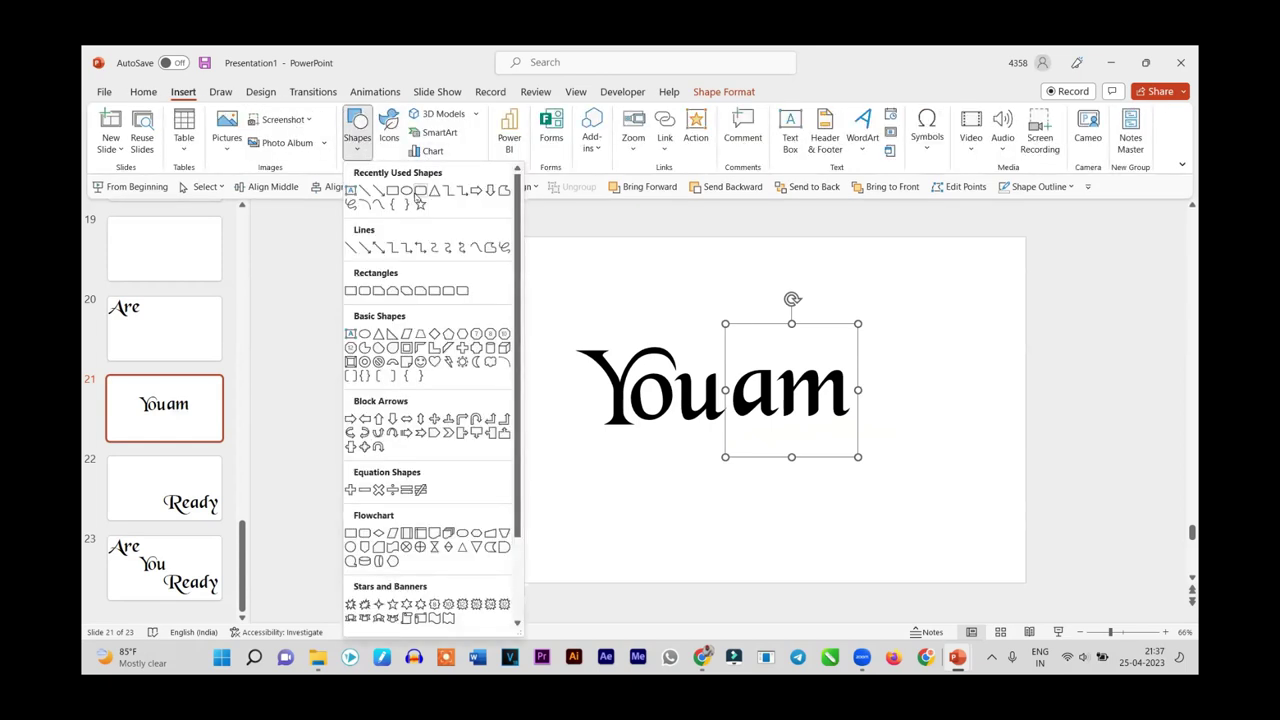
pyautogui.click(392, 191)
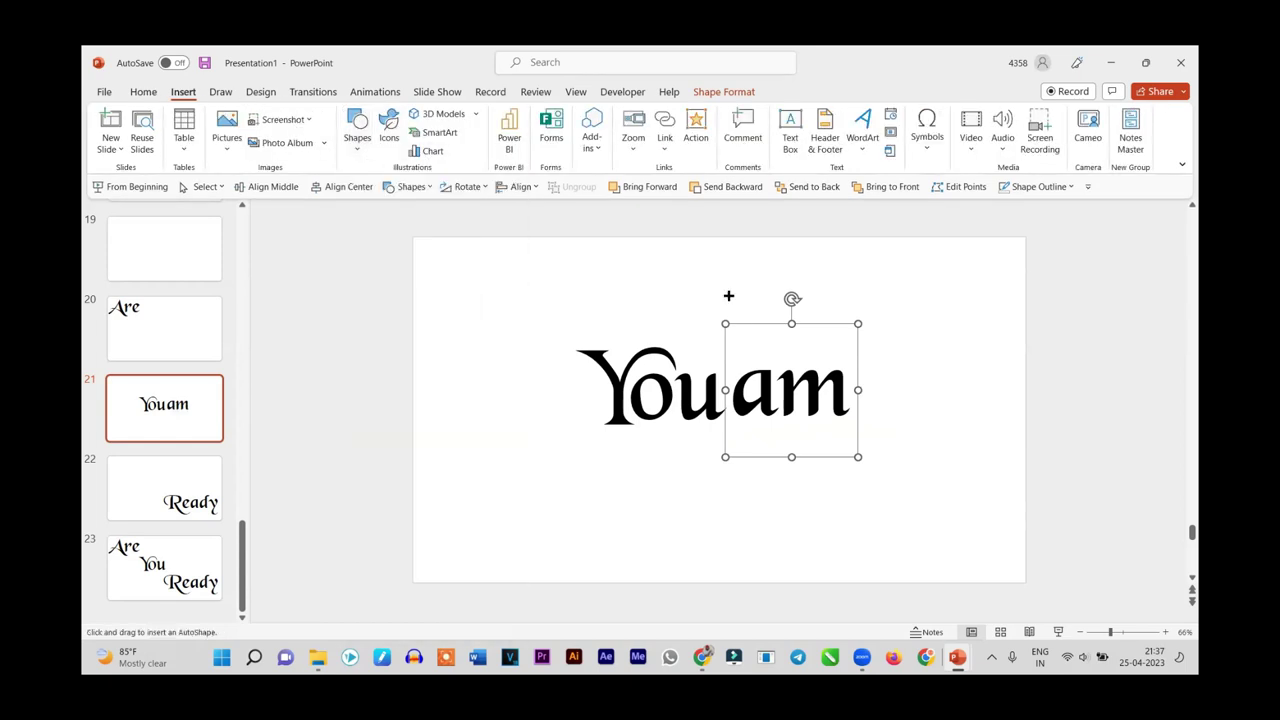
pyautogui.moveTo(887, 288); pyautogui.dragTo(1009, 409)
pyautogui.click(480, 133)
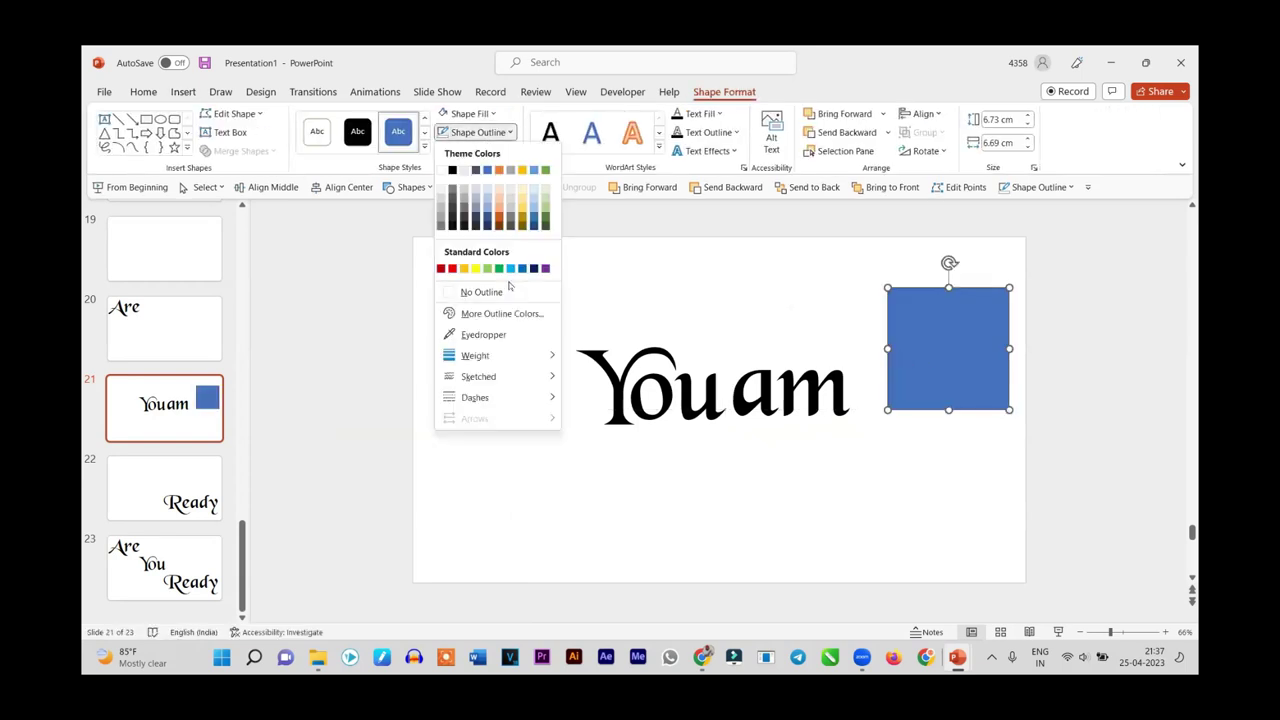
pyautogui.click(470, 290)
pyautogui.moveTo(940, 345); pyautogui.dragTo(779, 378)
pyautogui.rightClick(779, 378)
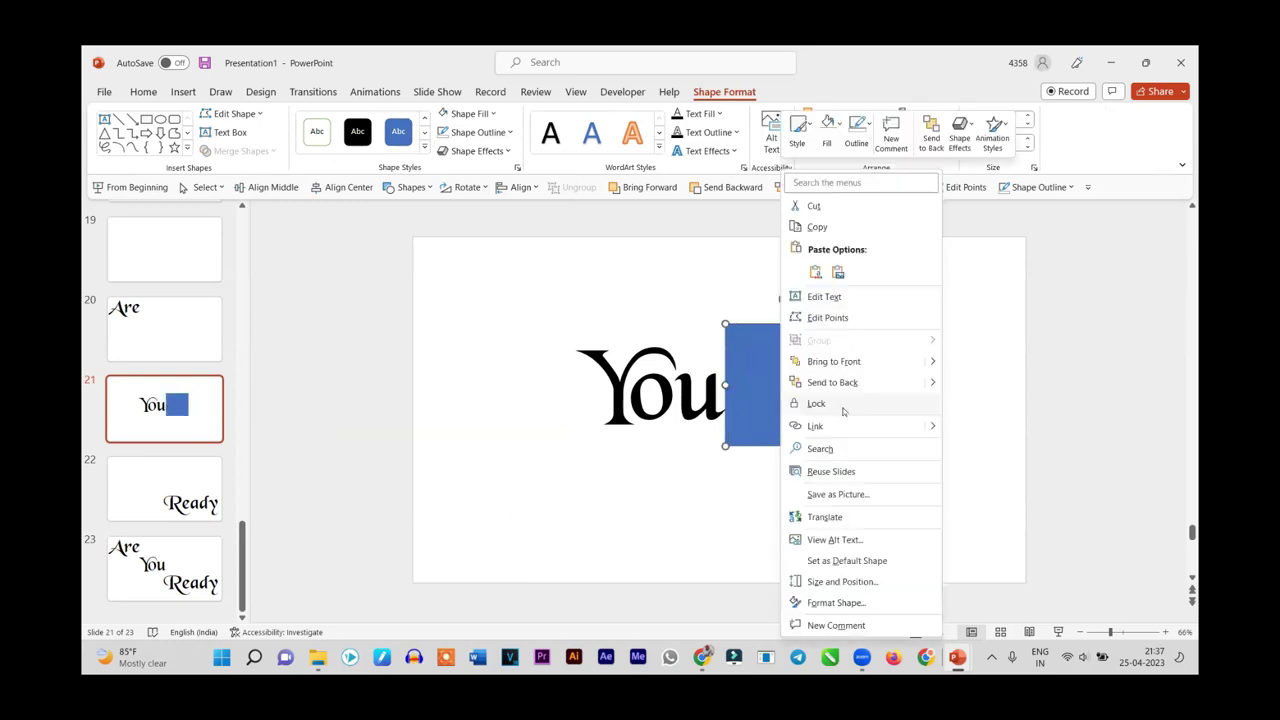
pyautogui.click(810, 381)
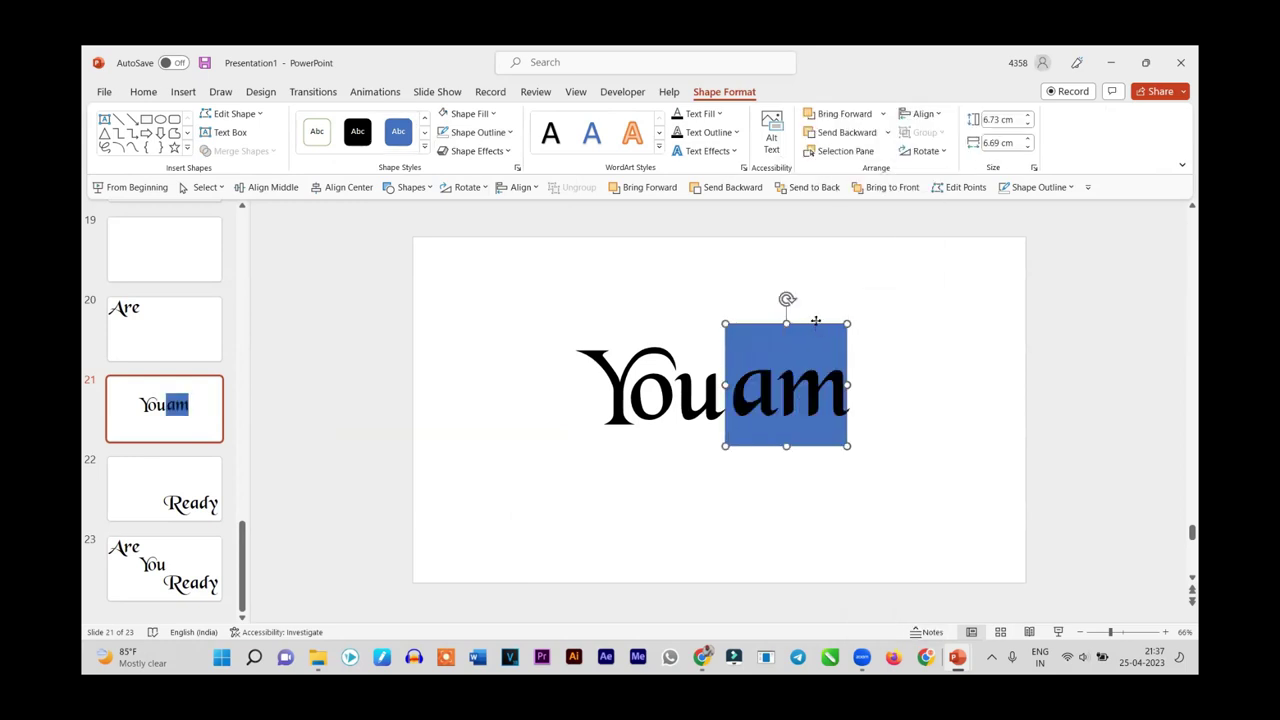
pyautogui.moveTo(820, 322); pyautogui.dragTo(818, 321)
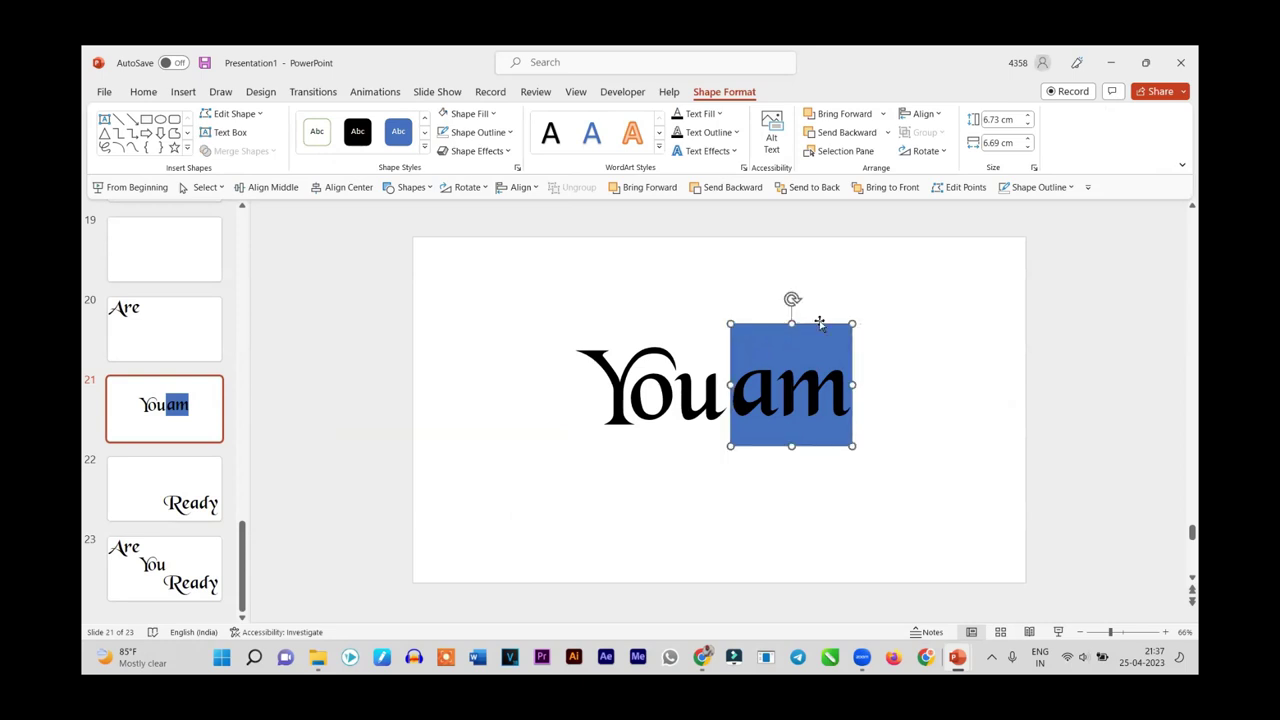
# - Remove the rectangle's fill, fragment 'am' with it, and delete a small leftover piece
pyautogui.click(442, 114)
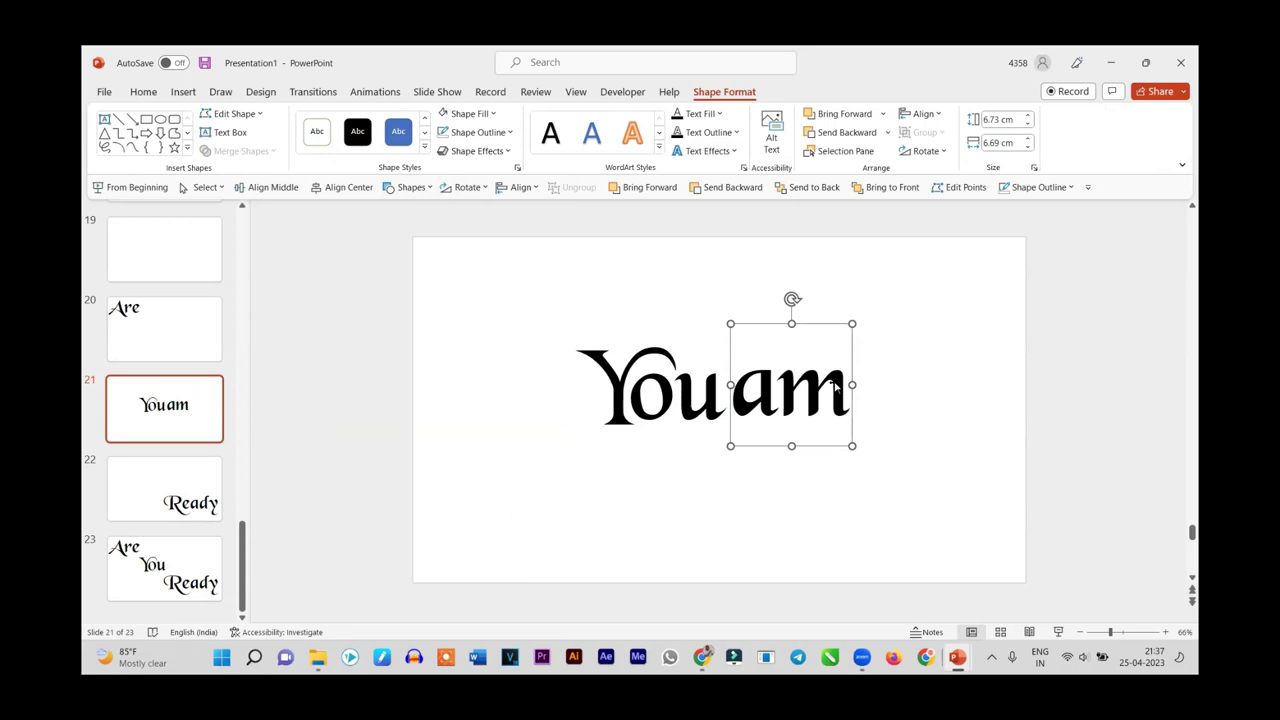
pyautogui.keyDown('shift'); pyautogui.click(780, 384); pyautogui.keyUp('shift')
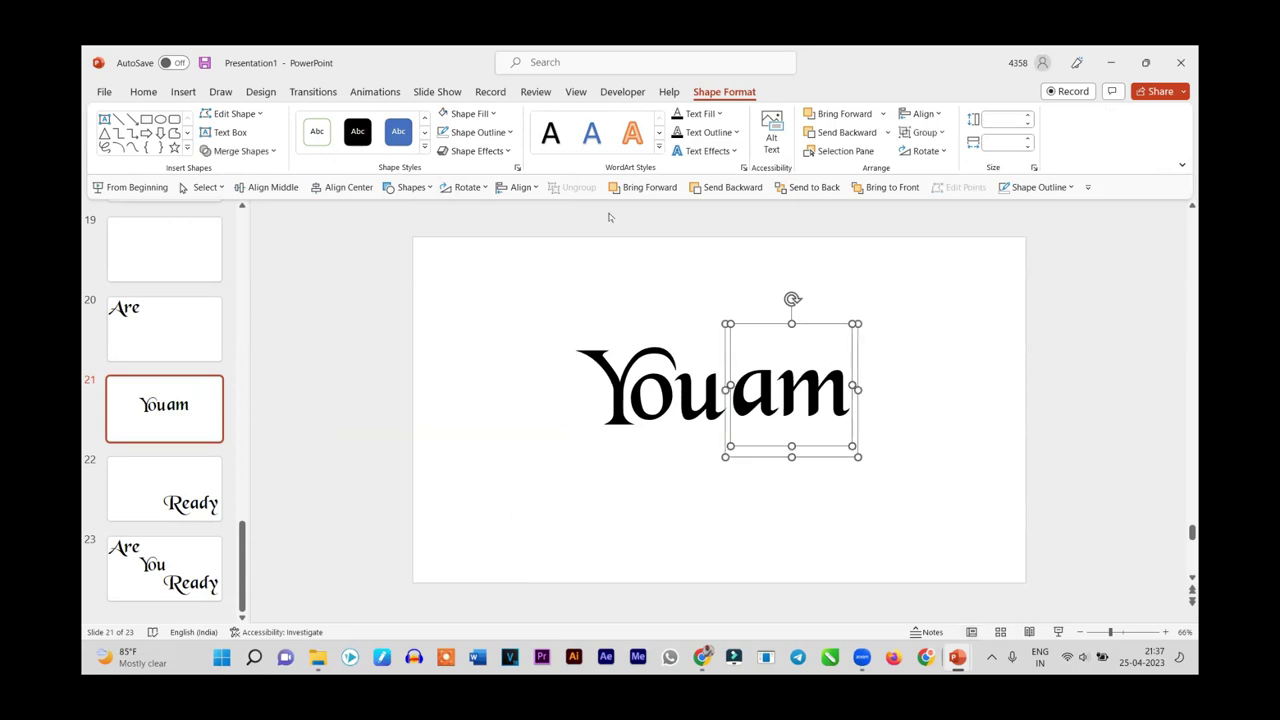
pyautogui.click(240, 151)
pyautogui.click(232, 209)
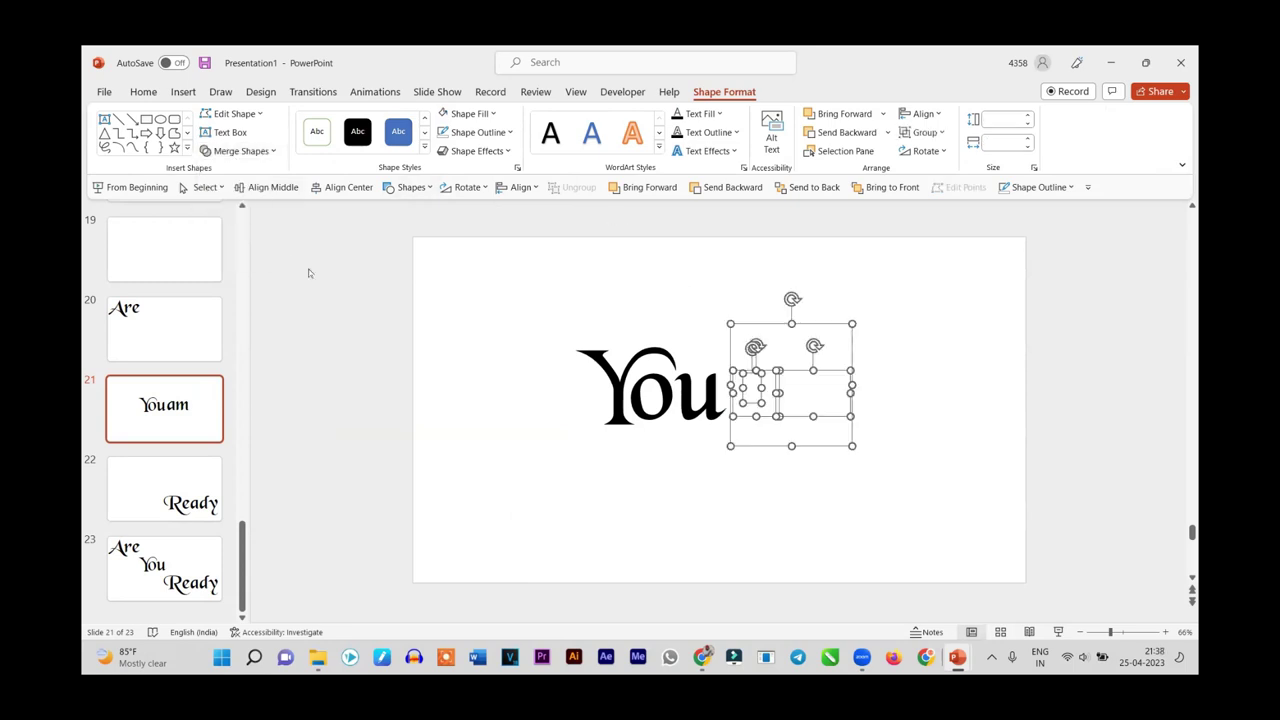
pyautogui.click(710, 487)
pyautogui.click(754, 390)
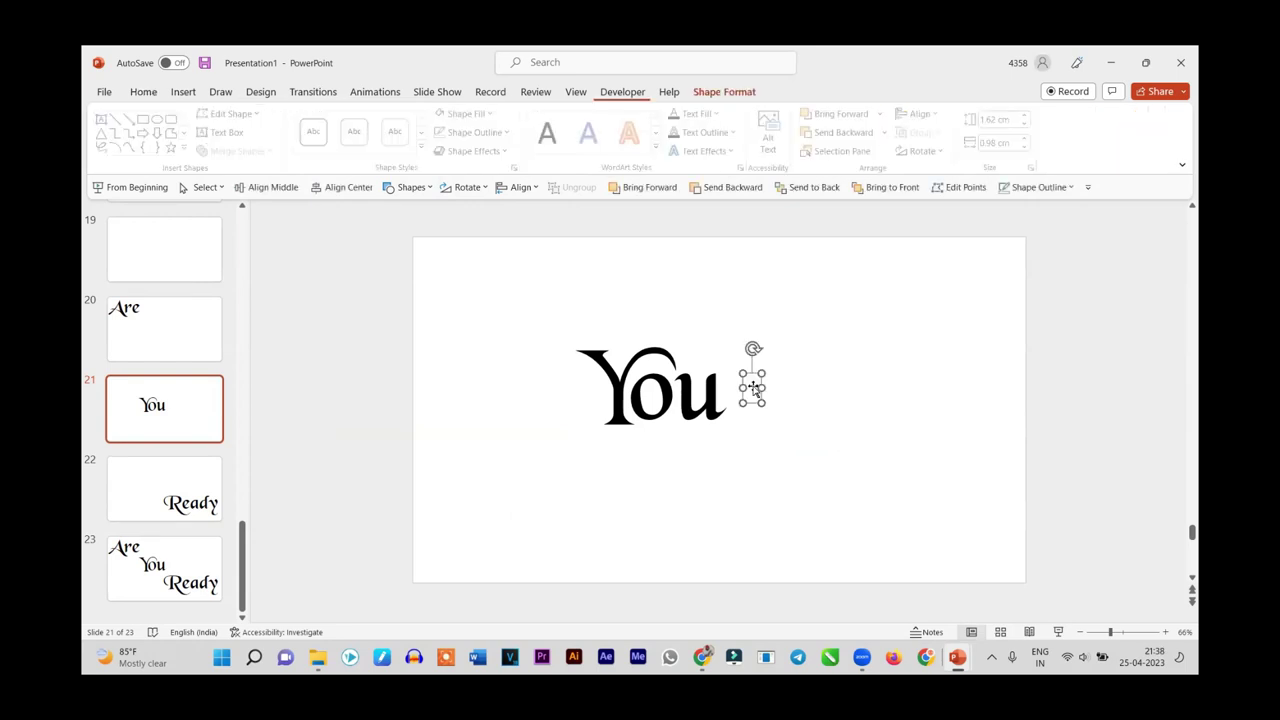
pyautogui.press('Delete')
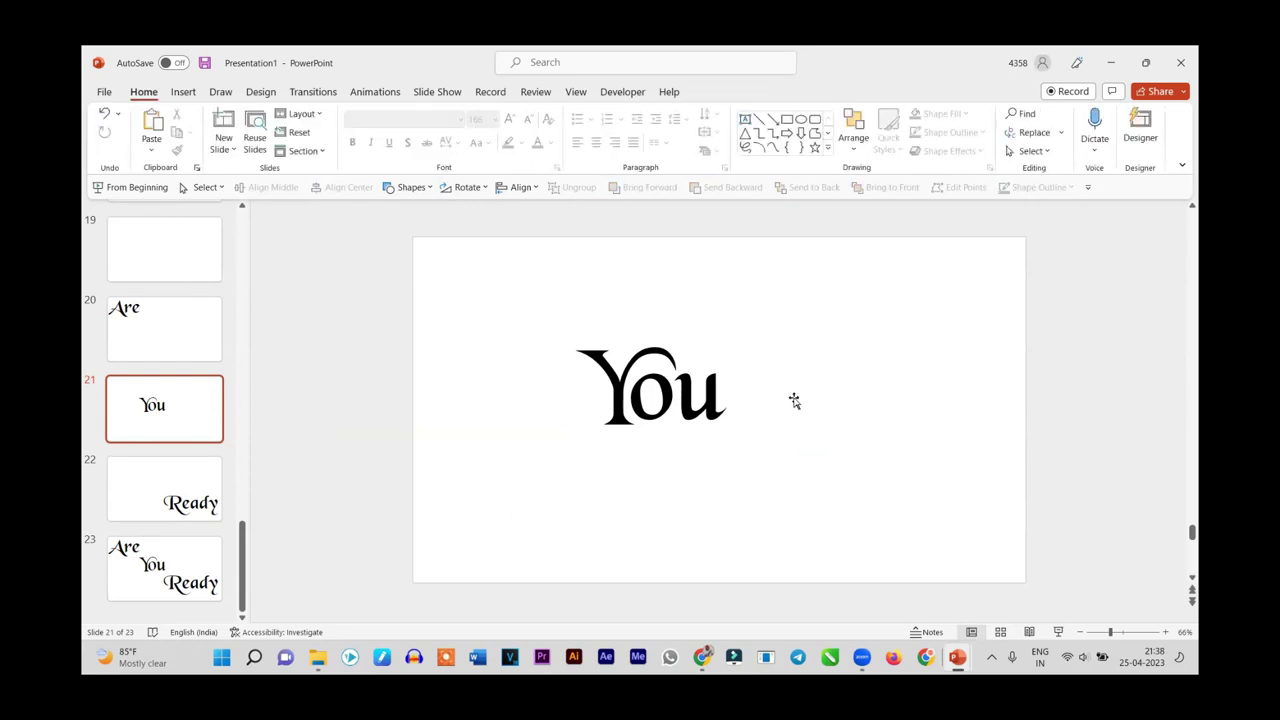
# - Move a fragment piece off the slide's right edge, then undo to restore it beside You
pyautogui.click(811, 391)
pyautogui.moveTo(811, 391); pyautogui.dragTo(1098, 397)
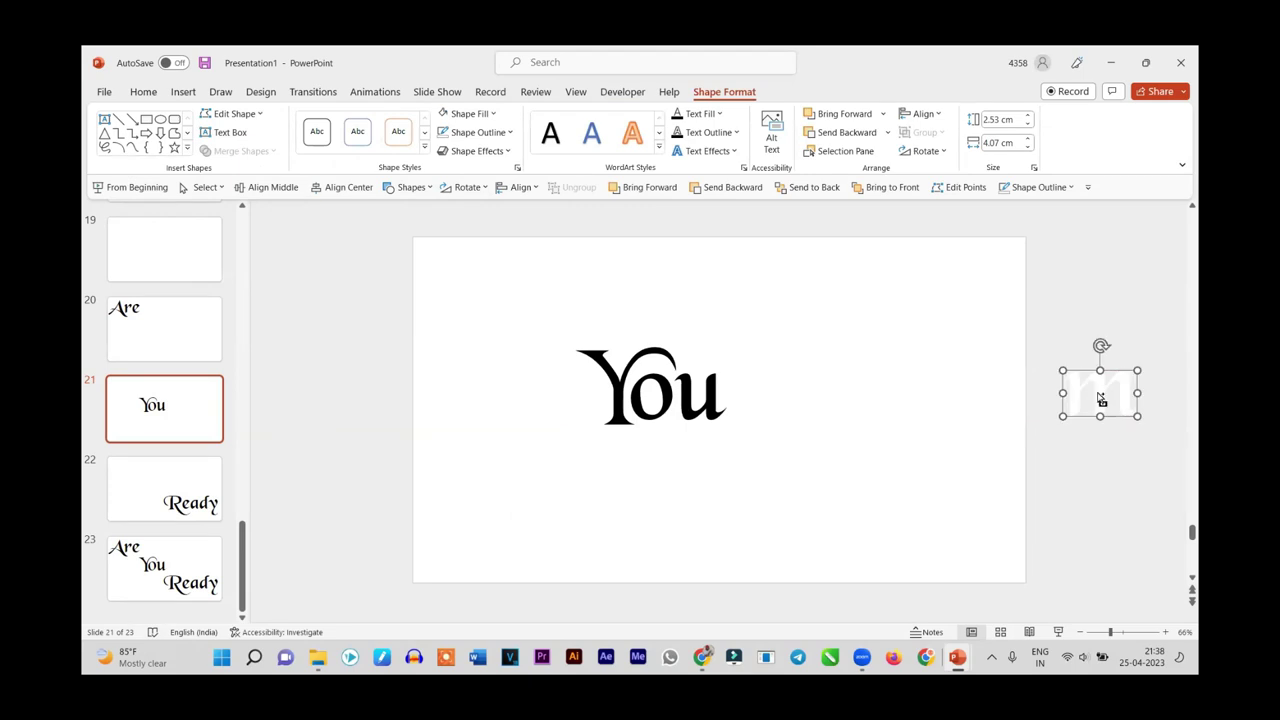
pyautogui.hotkey('ctrl', 'z')
pyautogui.click(741, 517)
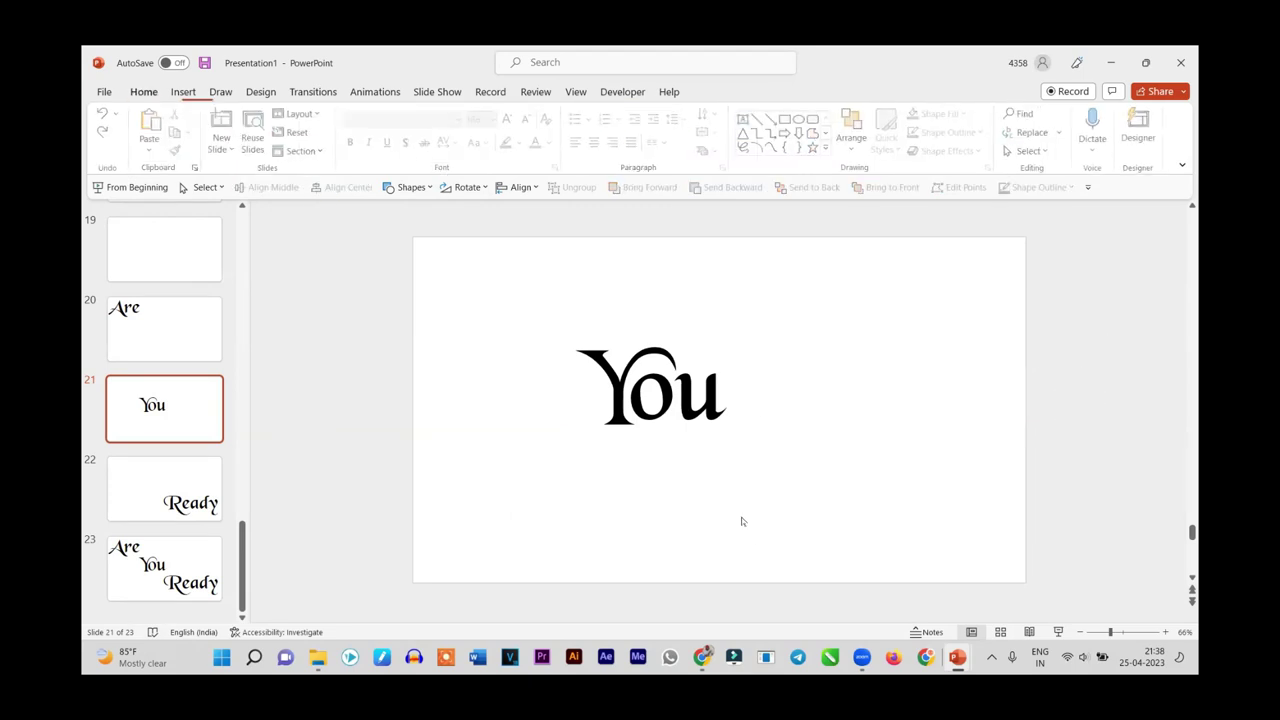
pyautogui.click(731, 368)
pyautogui.click(770, 400)
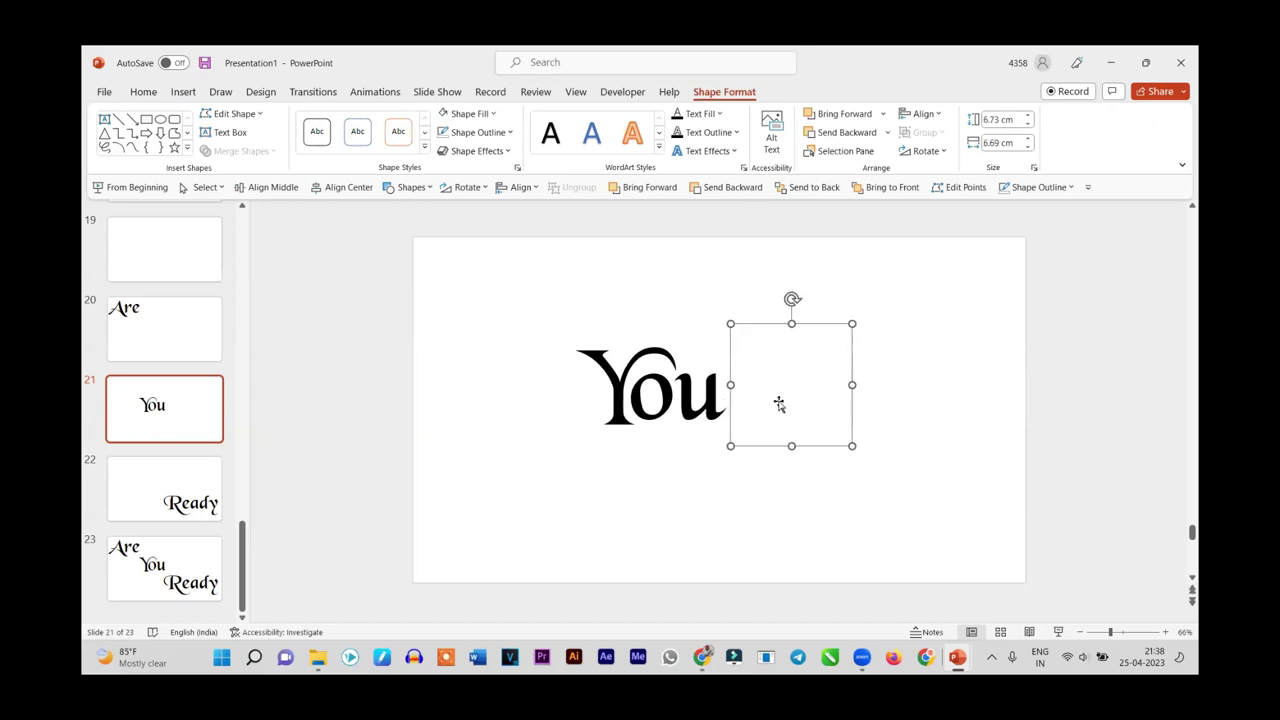
# - Flip through slides 22 and 21 back to the Are slide 20
pyautogui.click(178, 500)
pyautogui.click(173, 420)
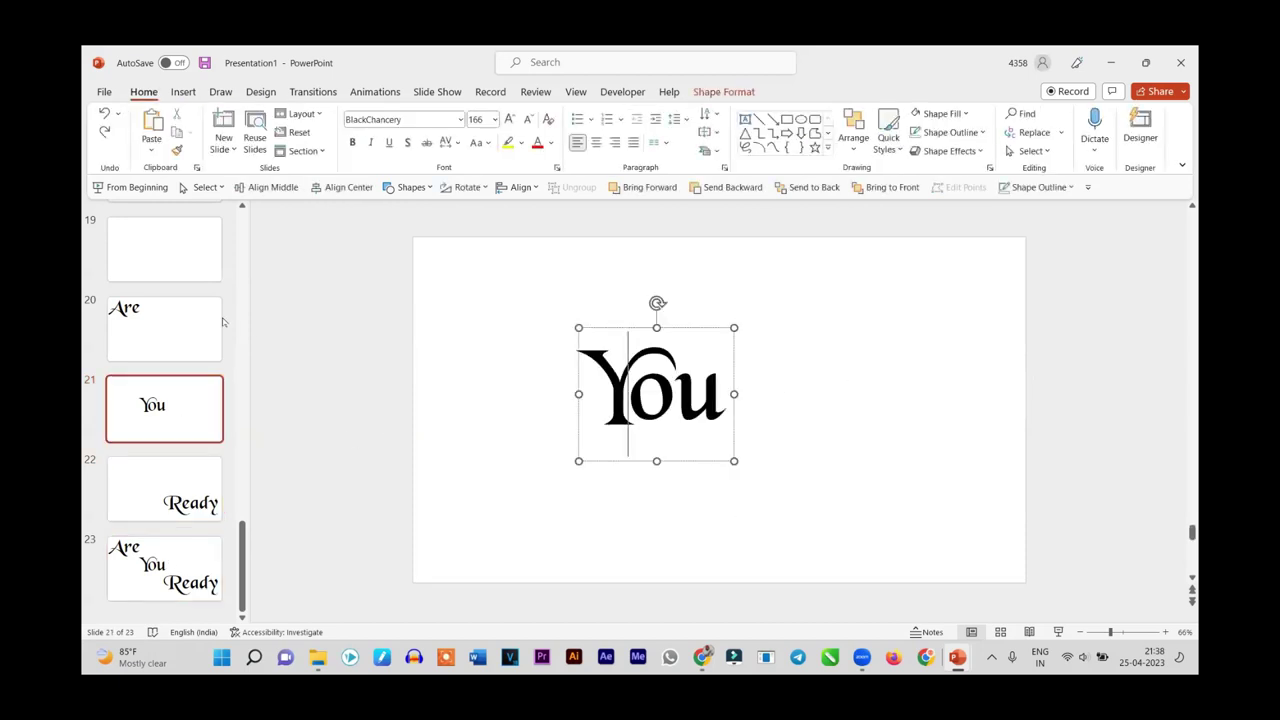
pyautogui.click(169, 317)
# - Draw a rectangle over Are, send it behind the text, and remove its outline
pyautogui.click(182, 92)
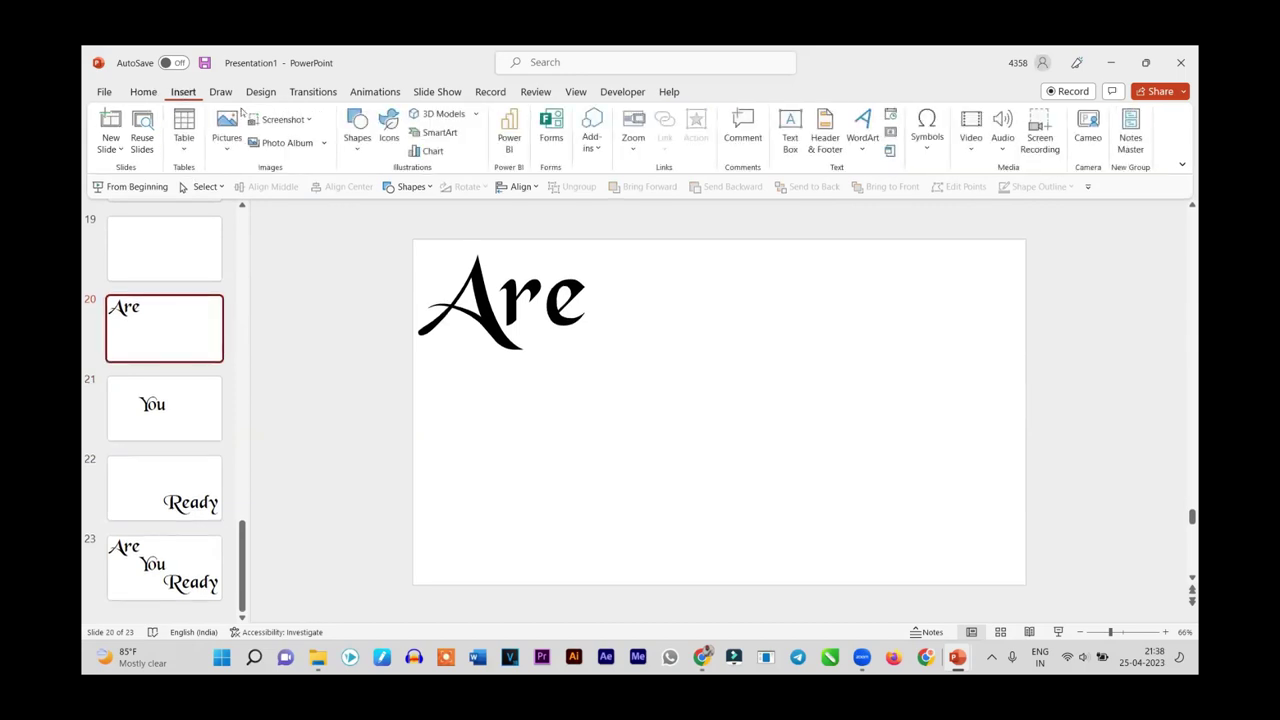
pyautogui.click(358, 150)
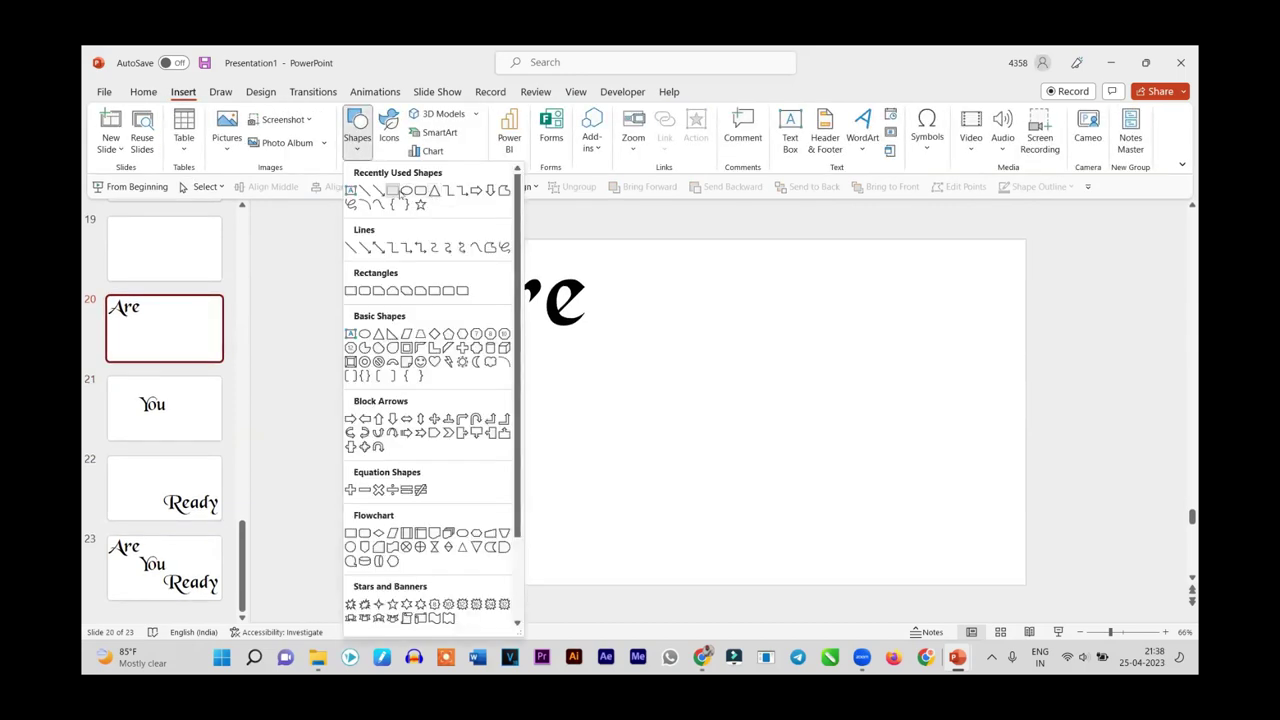
pyautogui.click(397, 192)
pyautogui.moveTo(407, 245); pyautogui.dragTo(600, 357)
pyautogui.moveTo(407, 301); pyautogui.dragTo(412, 301)
pyautogui.rightClick(442, 268)
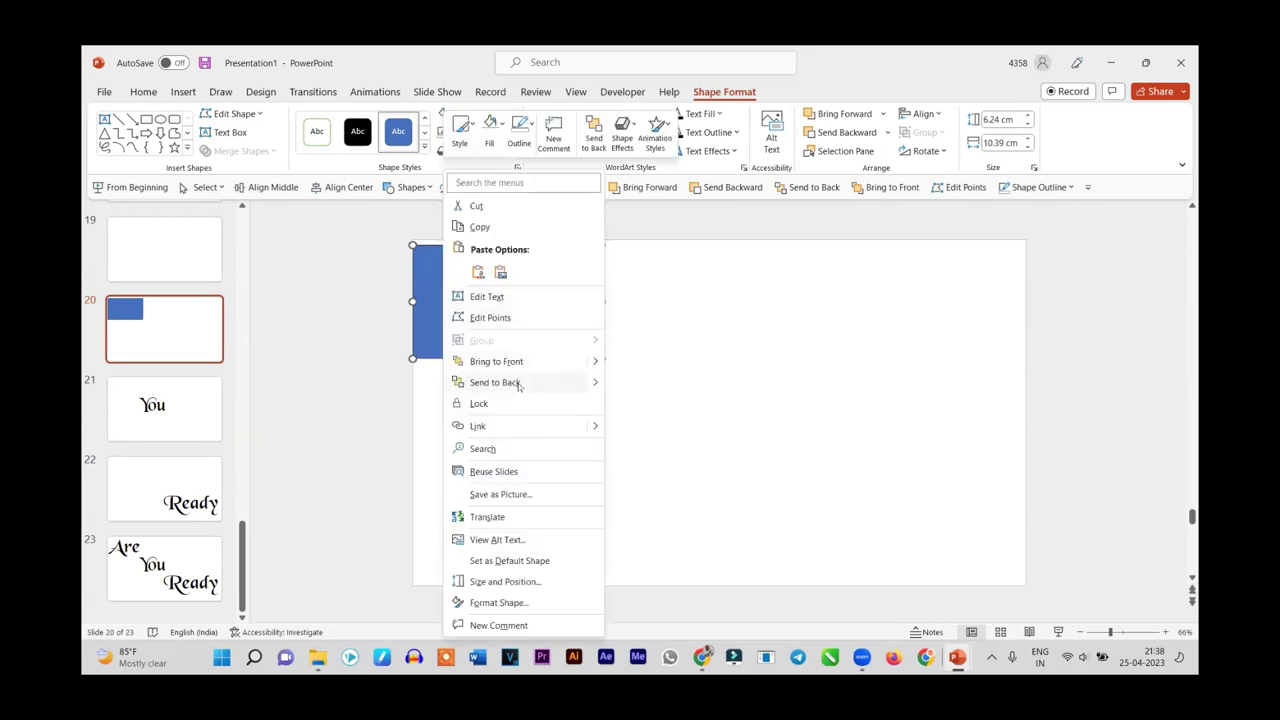
pyautogui.click(525, 382)
pyautogui.click(491, 133)
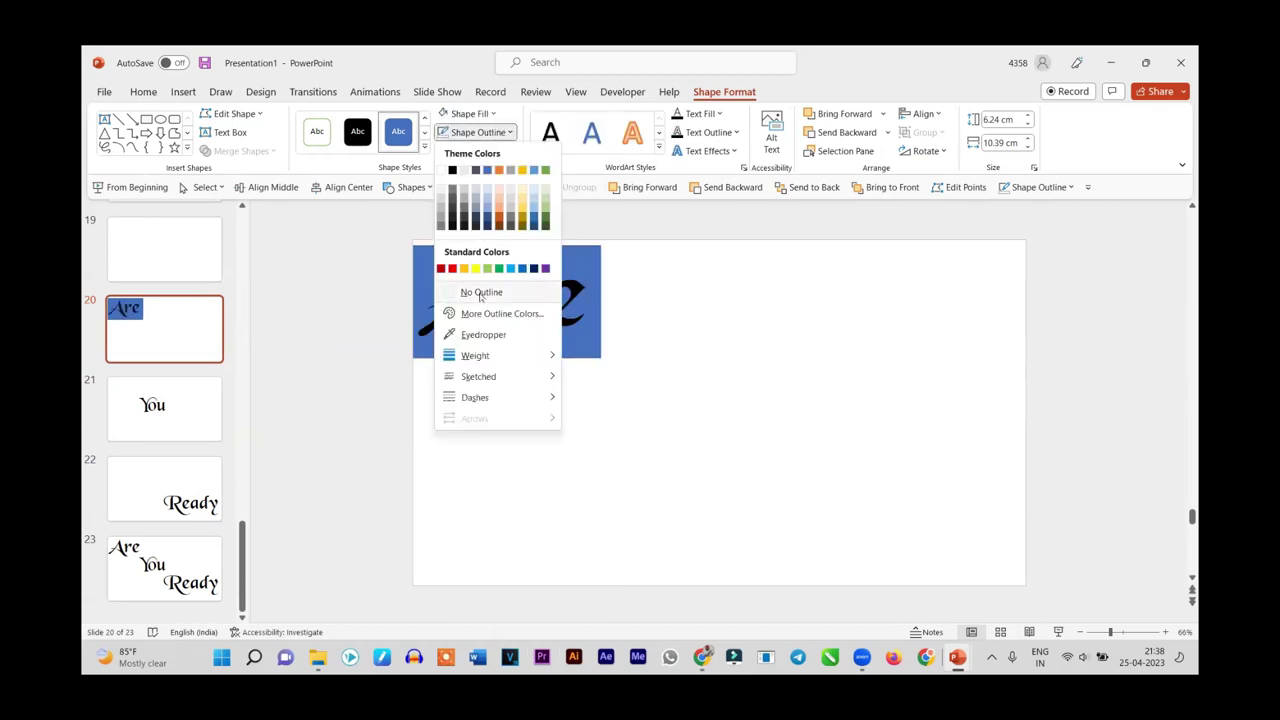
pyautogui.click(480, 294)
# - Select the Are text box together with the rectangle
pyautogui.click(462, 274)
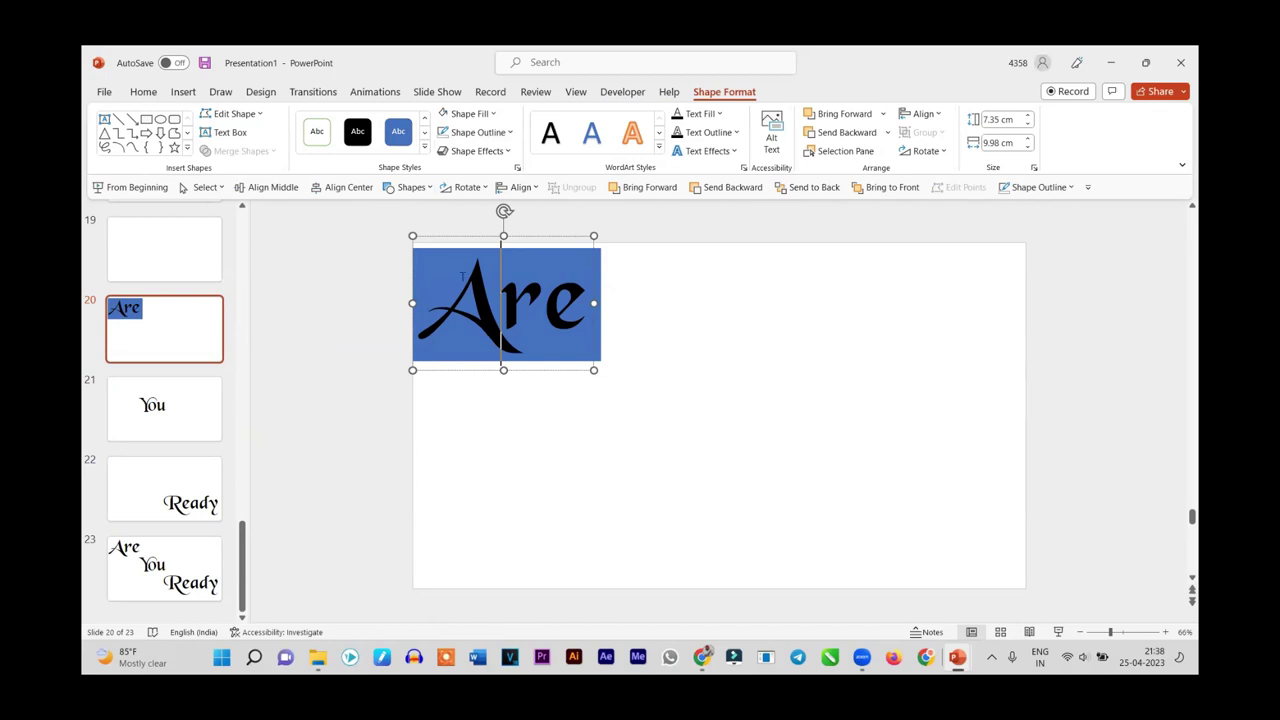
pyautogui.click(690, 425)
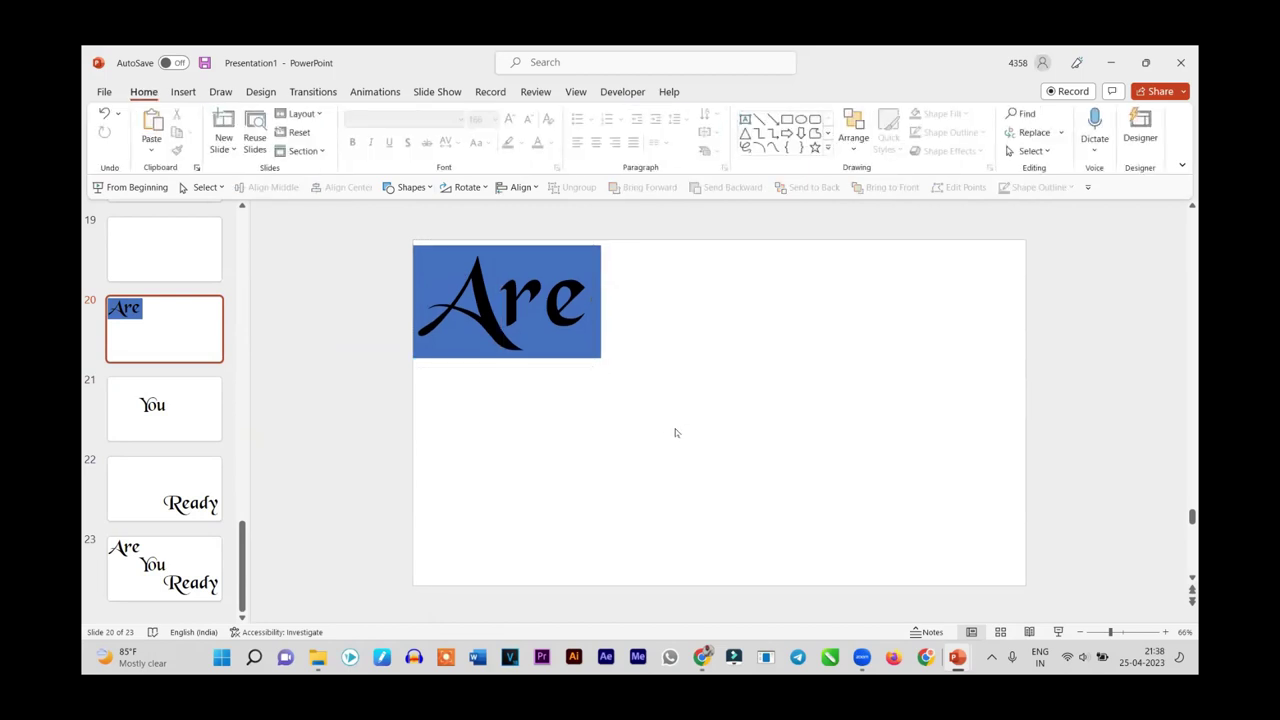
pyautogui.moveTo(675, 428); pyautogui.dragTo(327, 214)
pyautogui.click(421, 252)
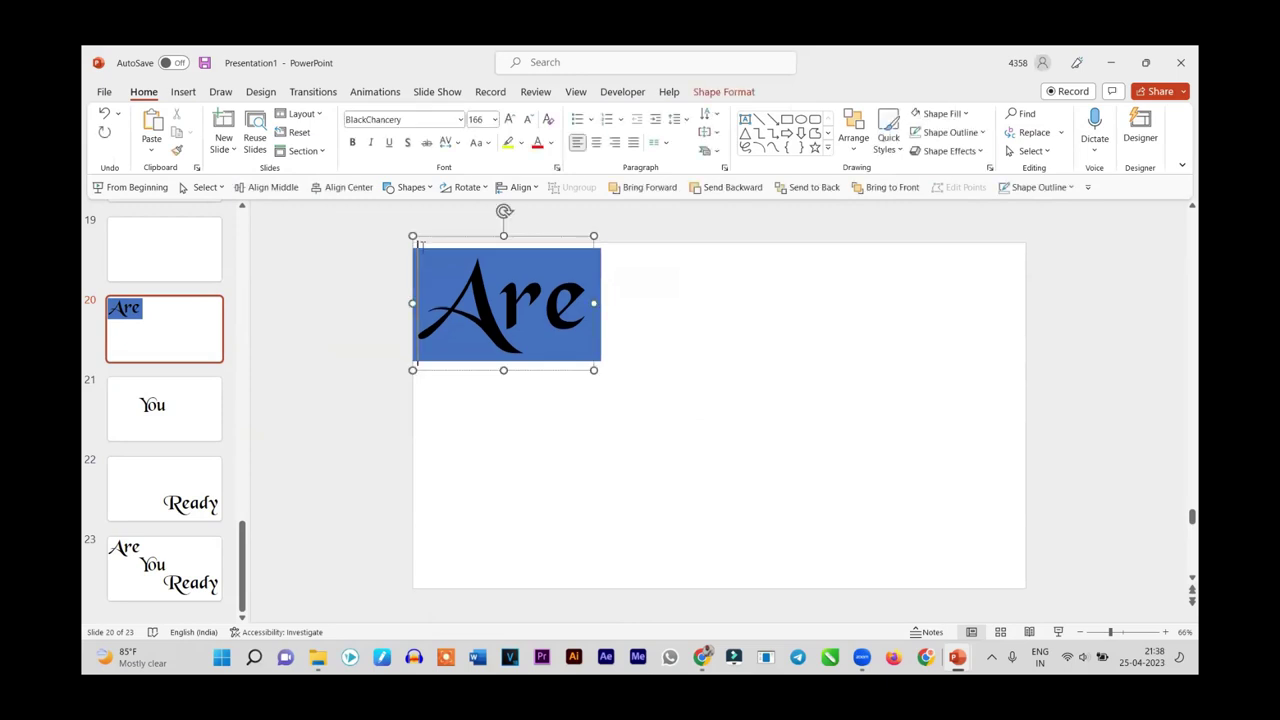
pyautogui.click(424, 237)
pyautogui.hotkey('ctrl', 'a')
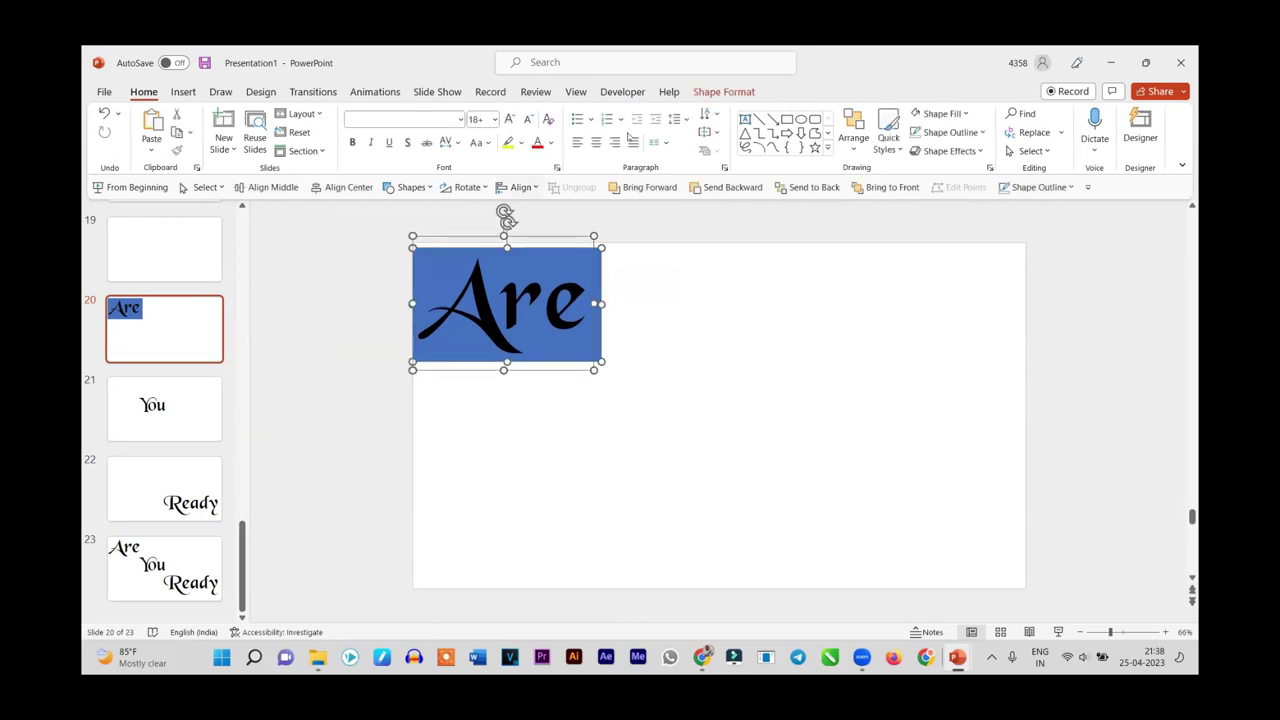
# - Fill the rectangle black, redoing the fill after an undo, and reselect Are
pyautogui.click(715, 92)
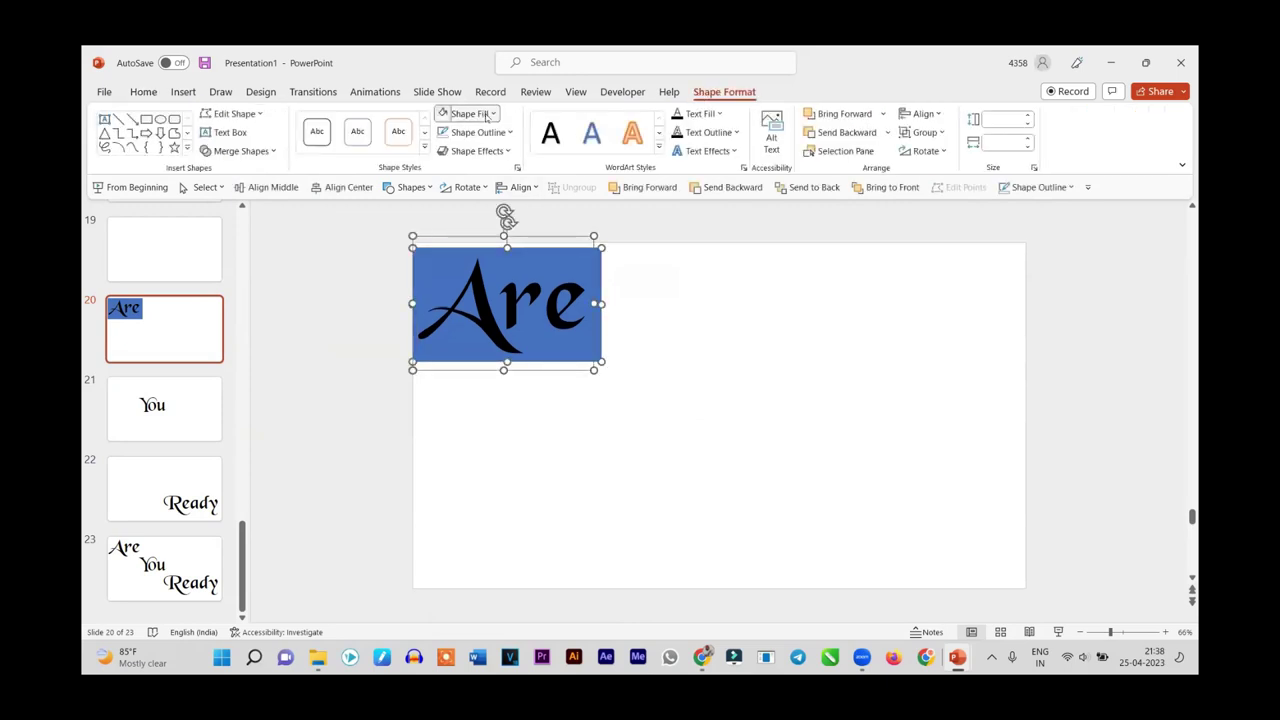
pyautogui.click(488, 114)
pyautogui.click(463, 150)
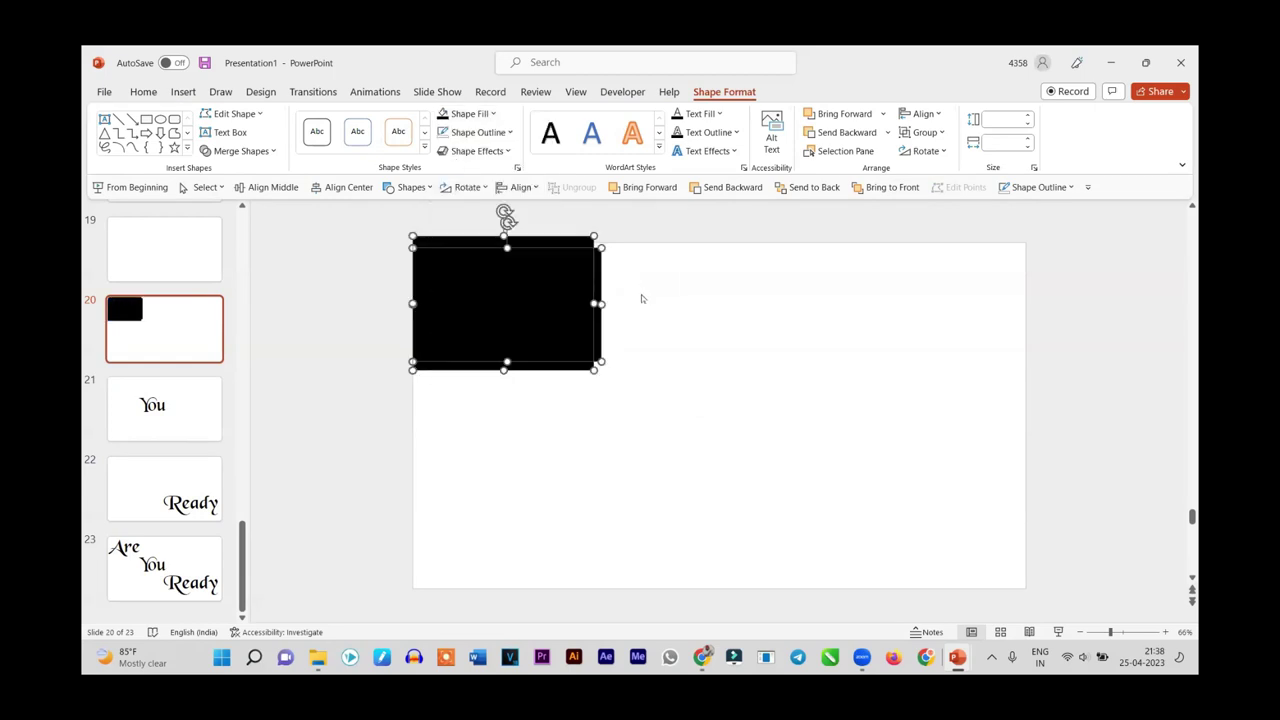
pyautogui.hotkey('ctrl', 'z')
pyautogui.click(641, 298)
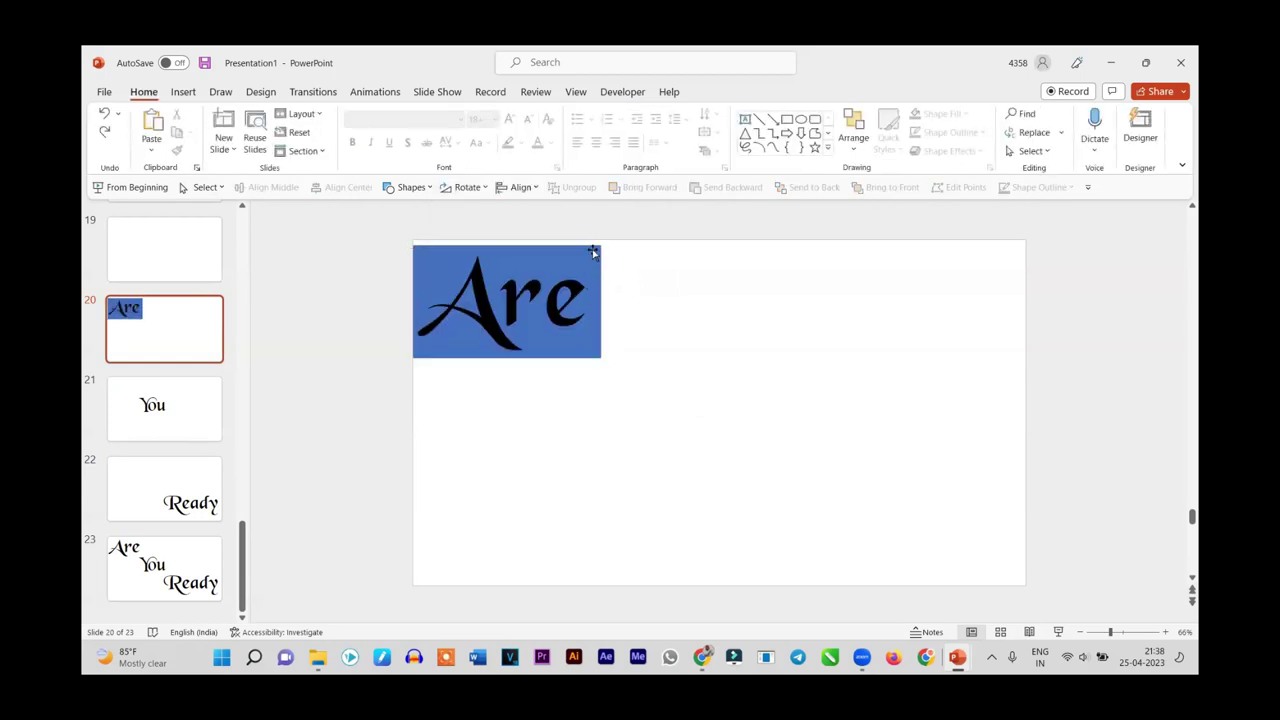
pyautogui.click(595, 245)
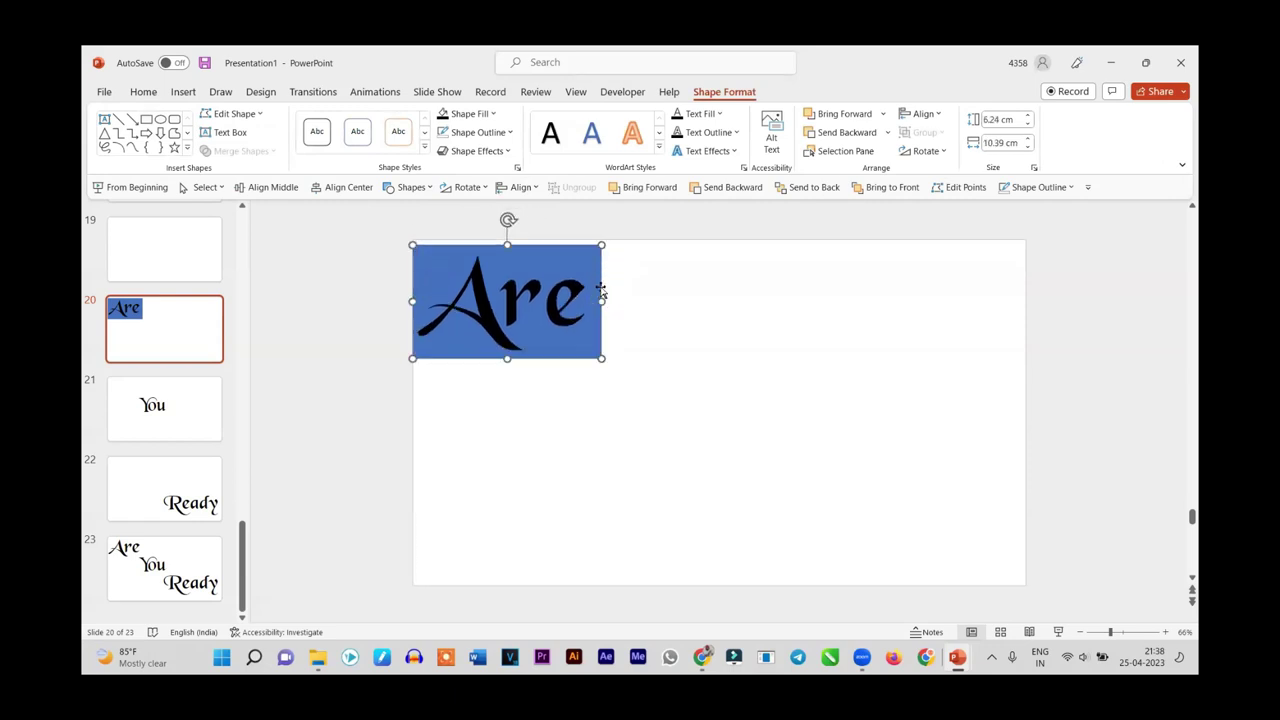
pyautogui.click(443, 113)
pyautogui.click(682, 323)
pyautogui.click(441, 238)
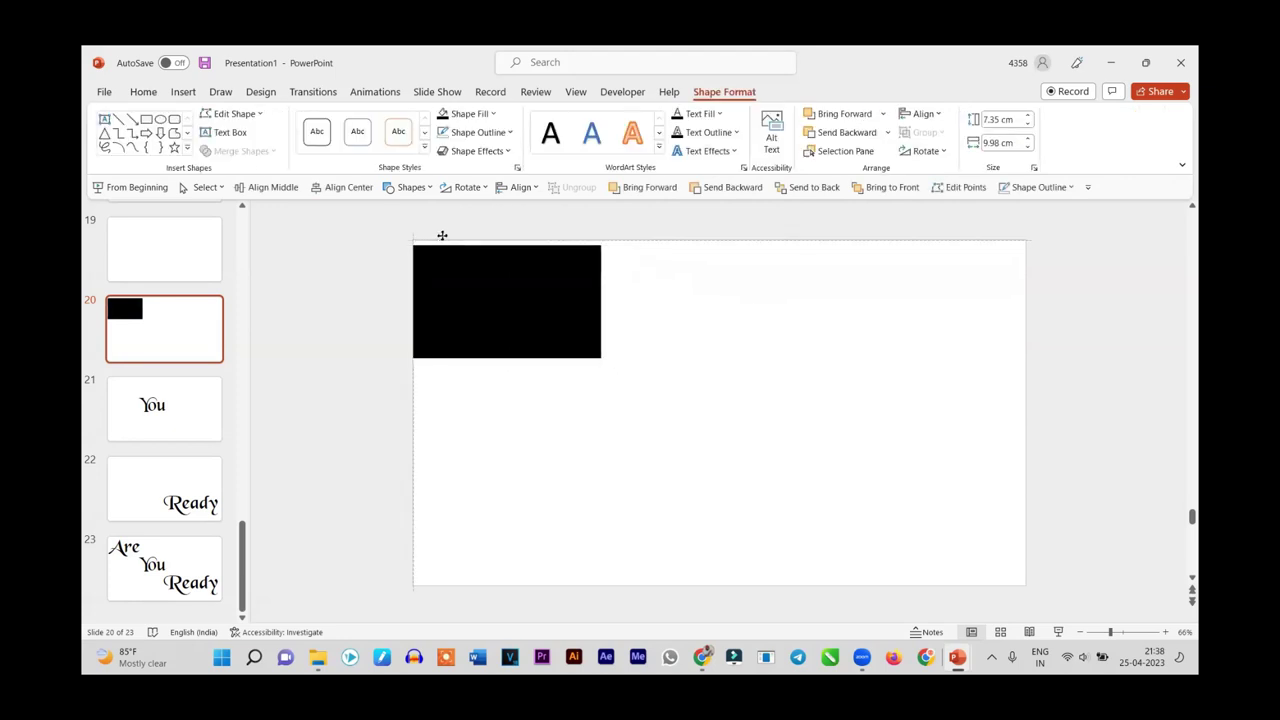
# - Fragment Are with the black rectangle and delete the leftover rectangle
pyautogui.hotkey('ctrl', 'a')
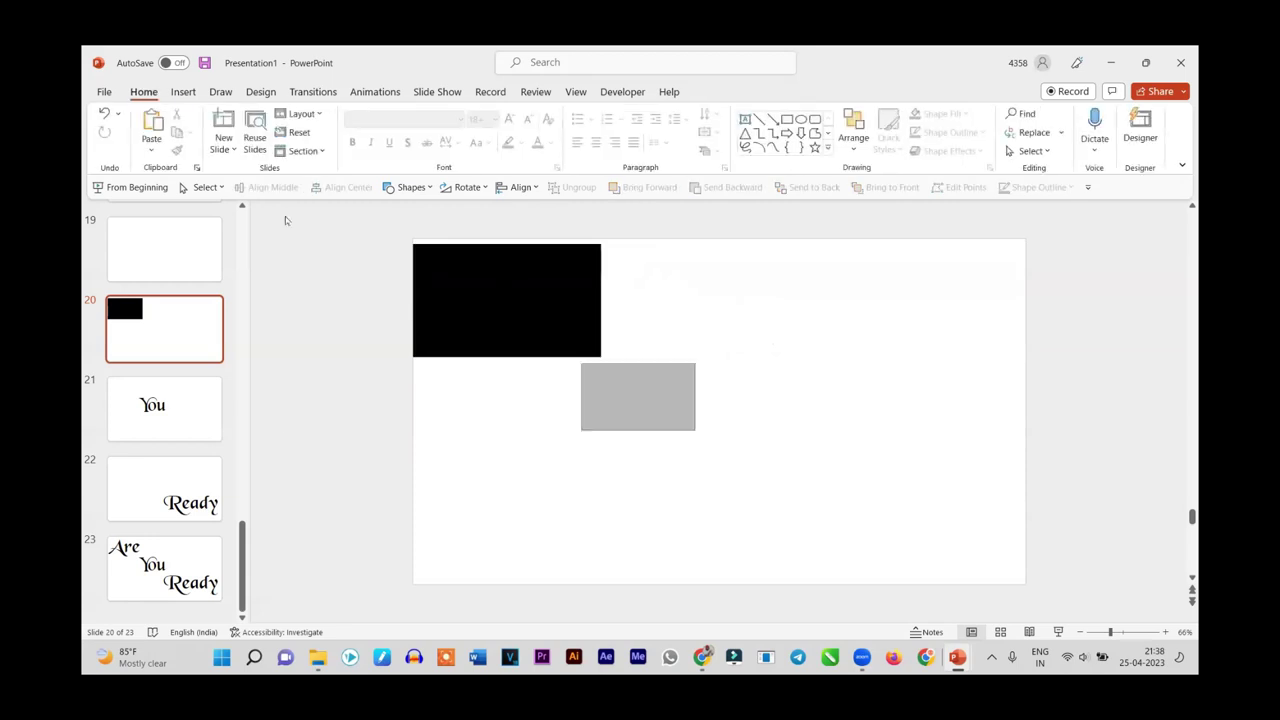
pyautogui.click(728, 94)
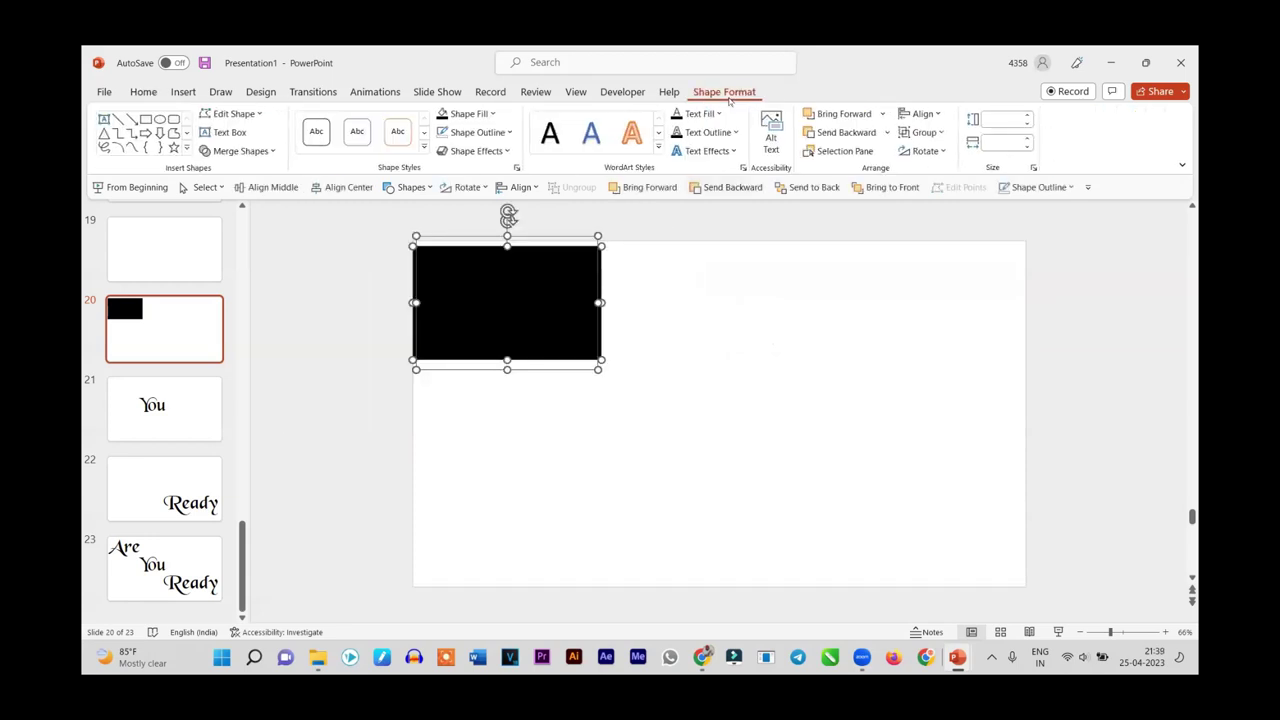
pyautogui.click(245, 151)
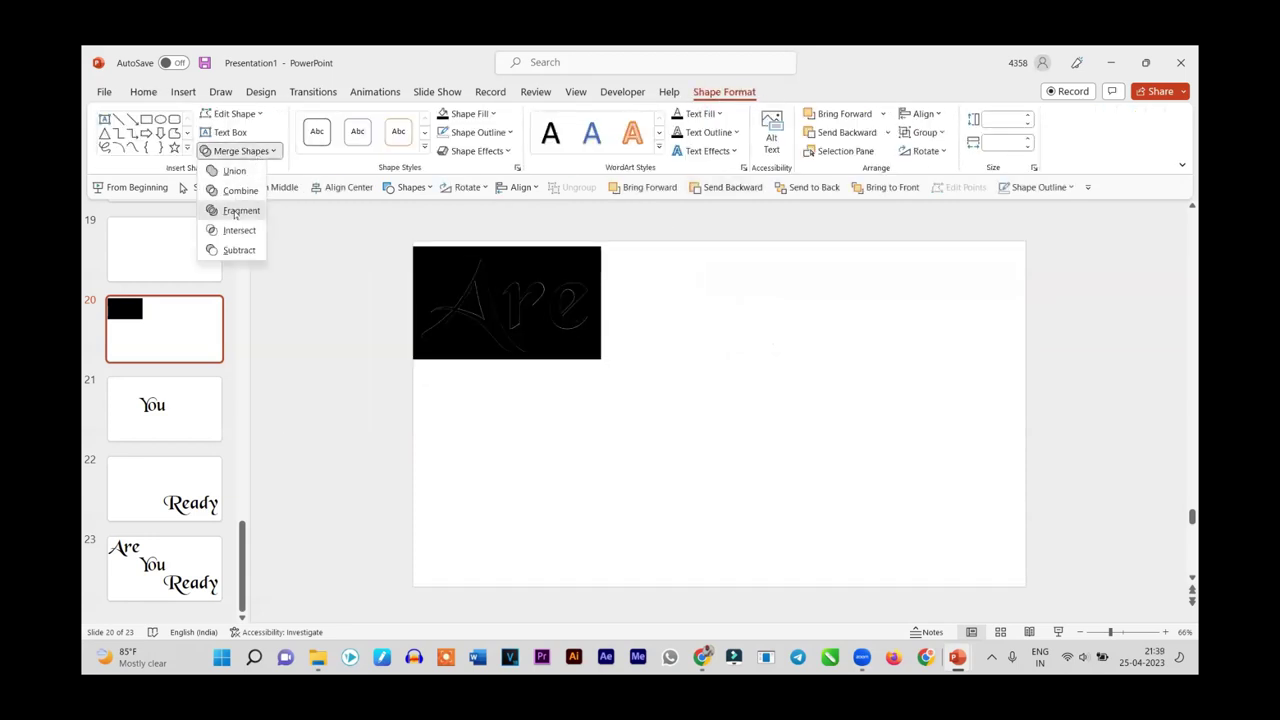
pyautogui.click(241, 210)
pyautogui.click(577, 480)
pyautogui.click(424, 250)
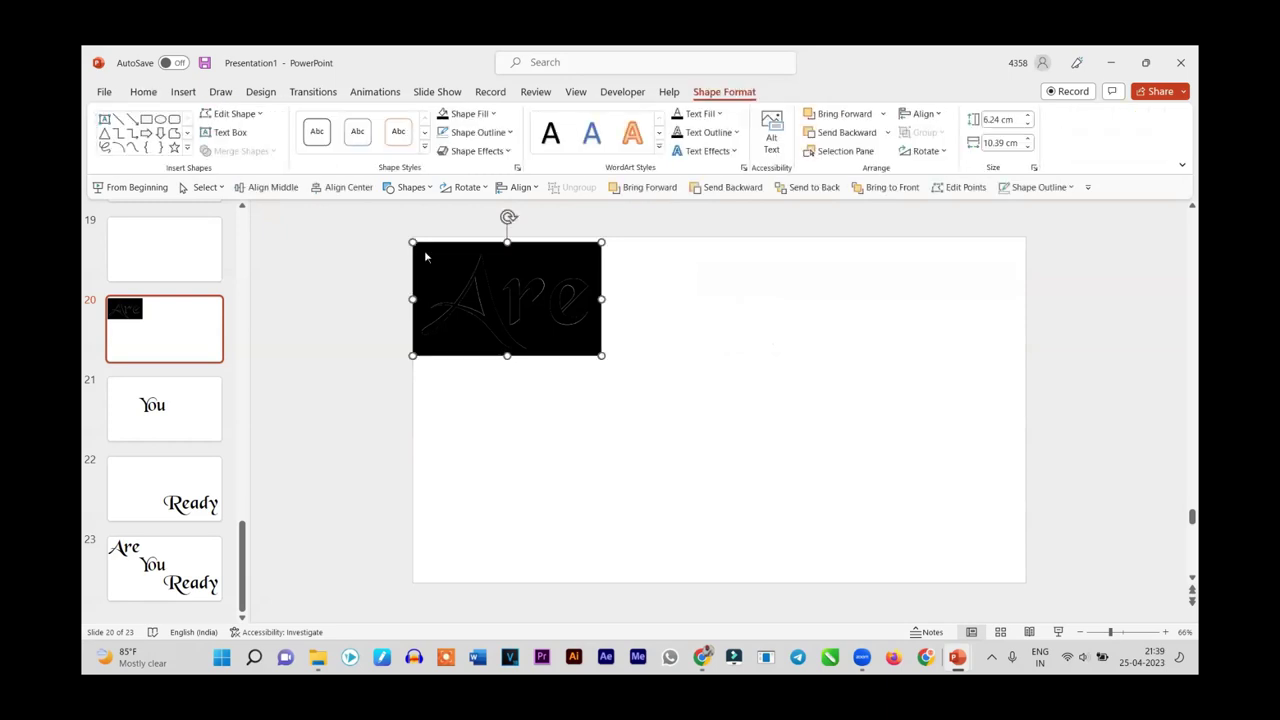
pyautogui.press('Delete')
# - Inspect the Are letter pieces, then move to slide 21 with You
pyautogui.click(566, 308)
pyautogui.click(569, 350)
pyautogui.click(566, 308)
pyautogui.click(569, 350)
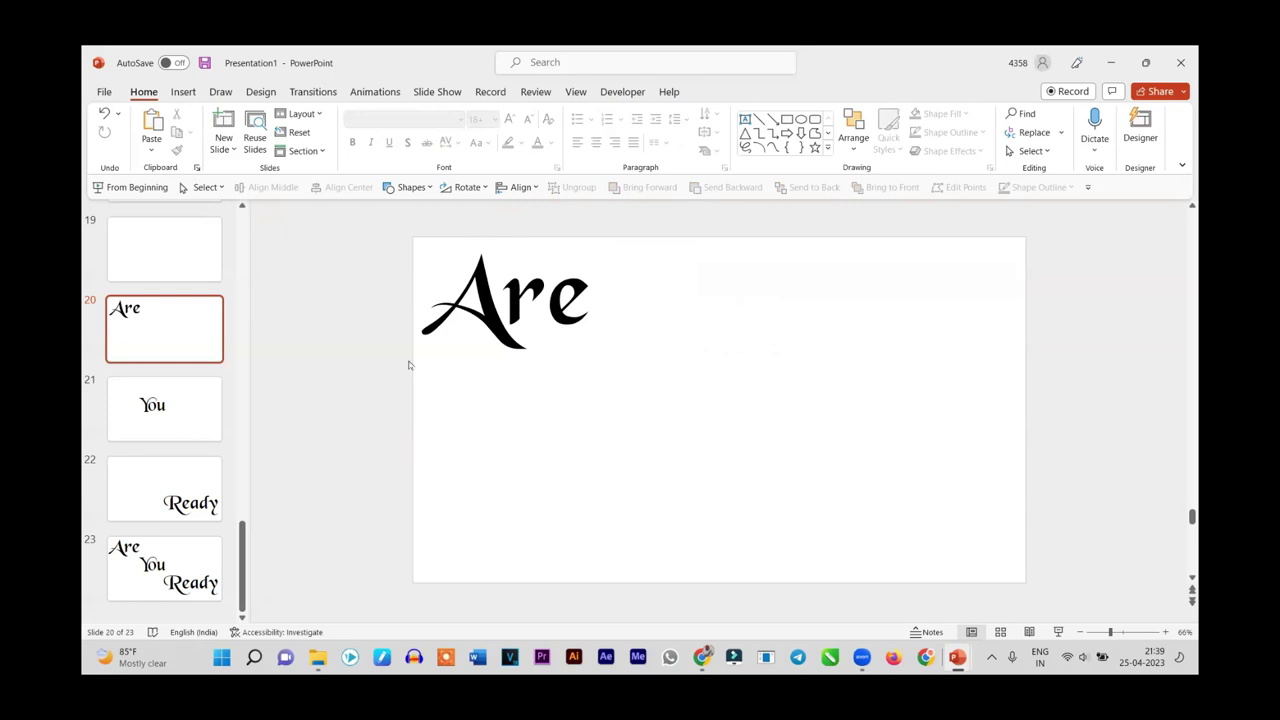
pyautogui.click(188, 414)
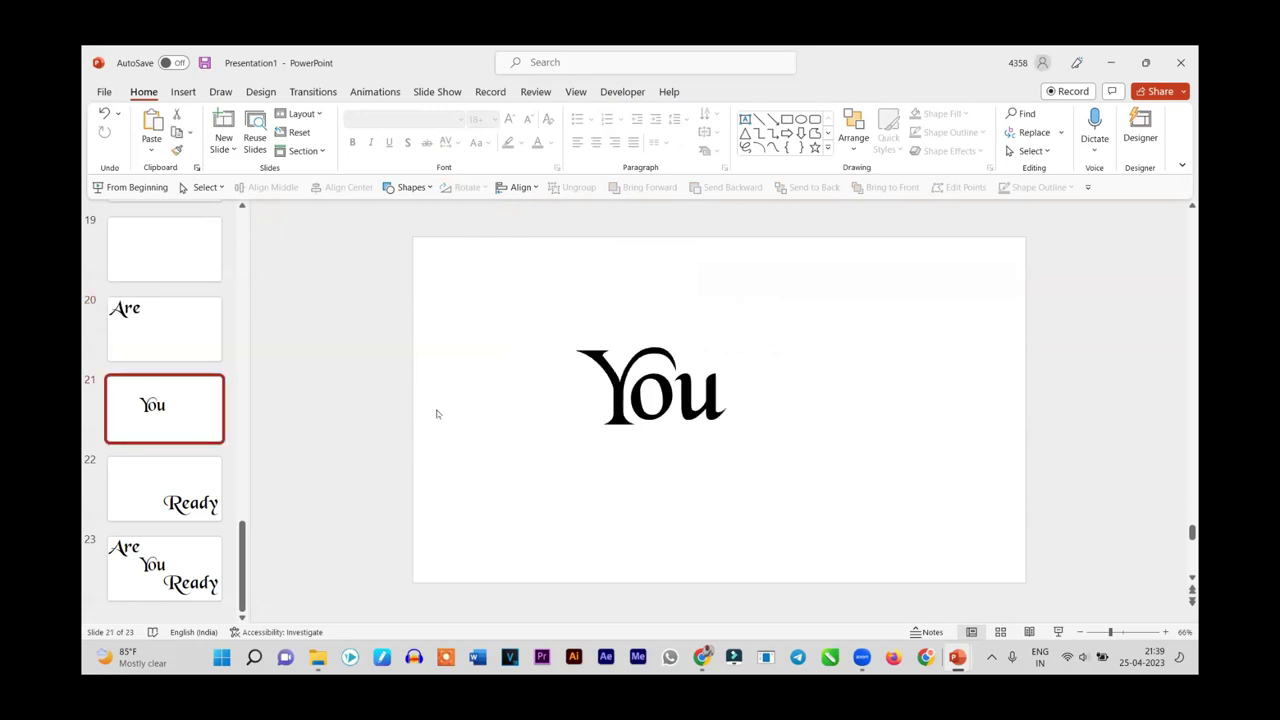
pyautogui.click(181, 93)
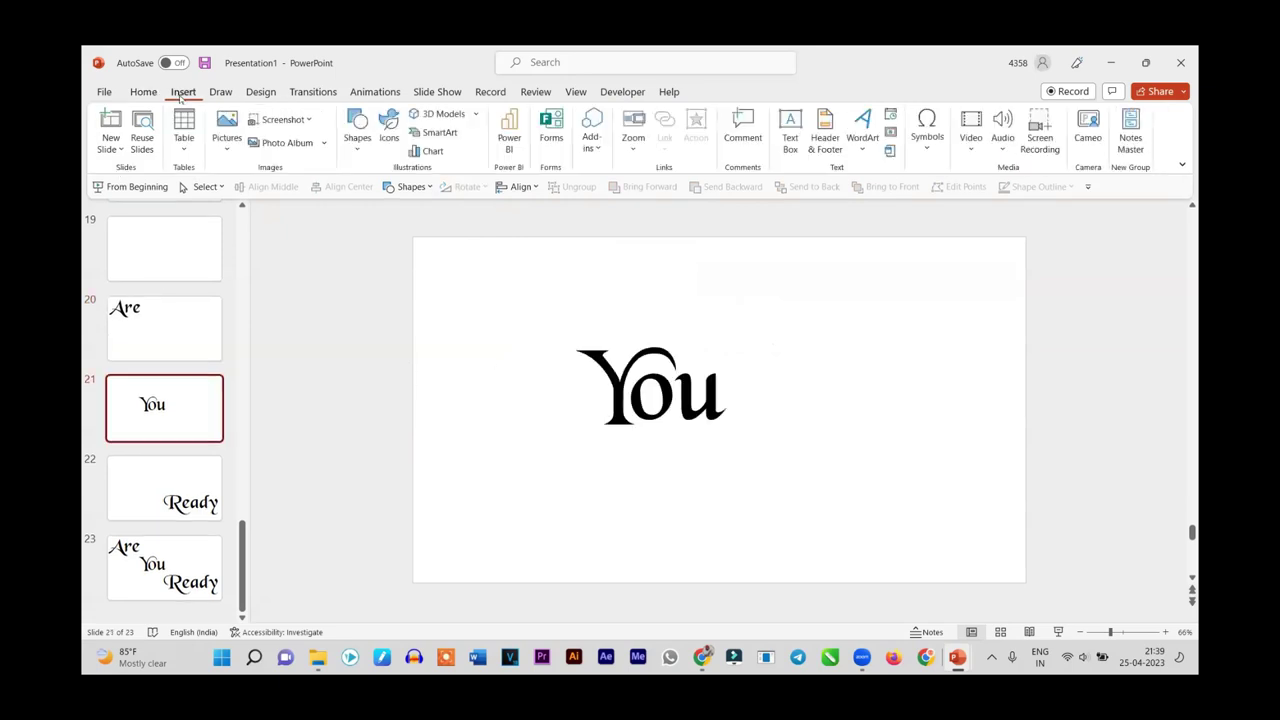
# - Draw a rectangle over the word You, send it to the back and resize it to fit
pyautogui.click(358, 150)
pyautogui.click(392, 190)
pyautogui.moveTo(565, 329); pyautogui.dragTo(729, 449)
pyautogui.scroll(4, 791, 471)
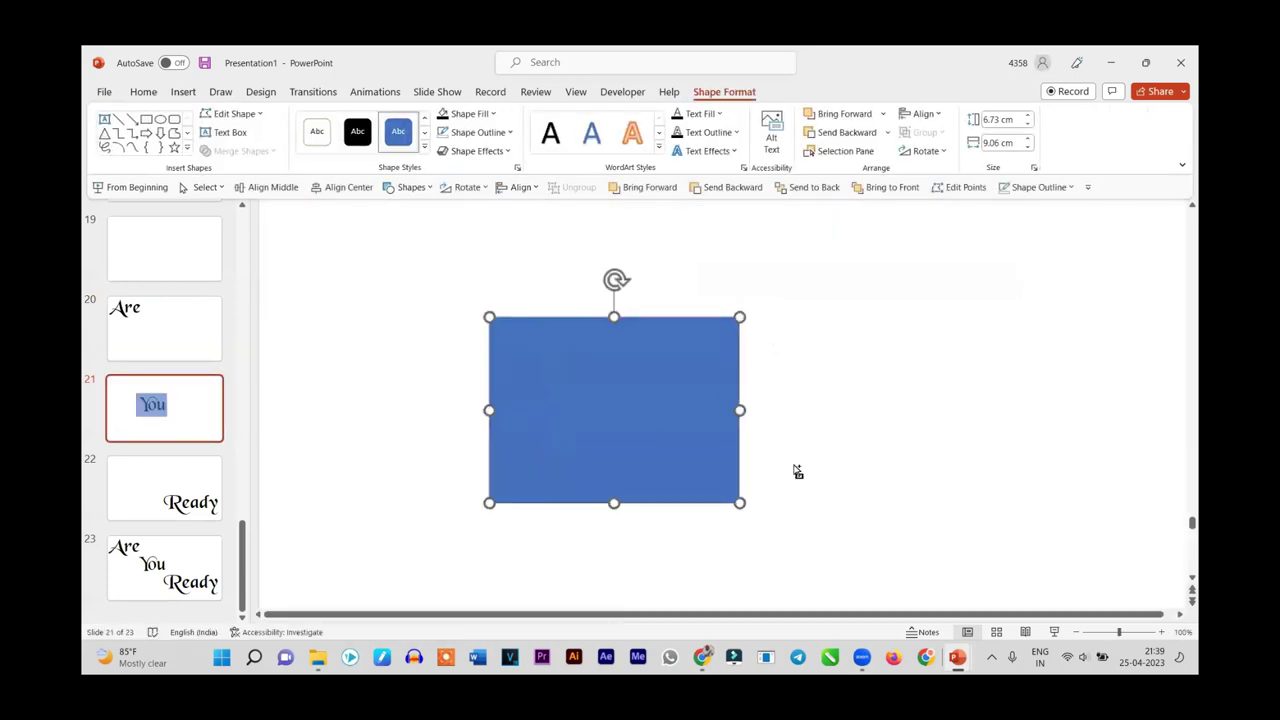
pyautogui.rightClick(563, 391)
pyautogui.click(613, 384)
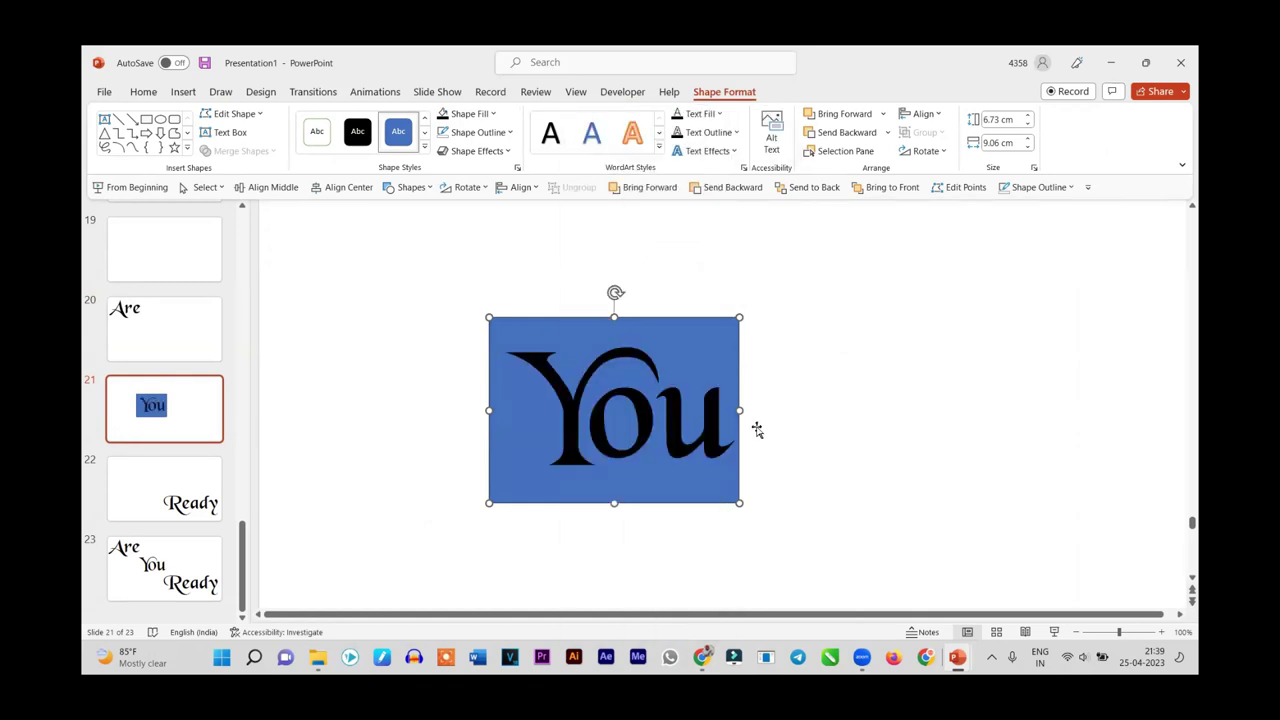
pyautogui.moveTo(735, 410); pyautogui.dragTo(734, 411)
# - Remove the rectangle's outline and nudge You slightly up and left inside it
pyautogui.click(660, 540)
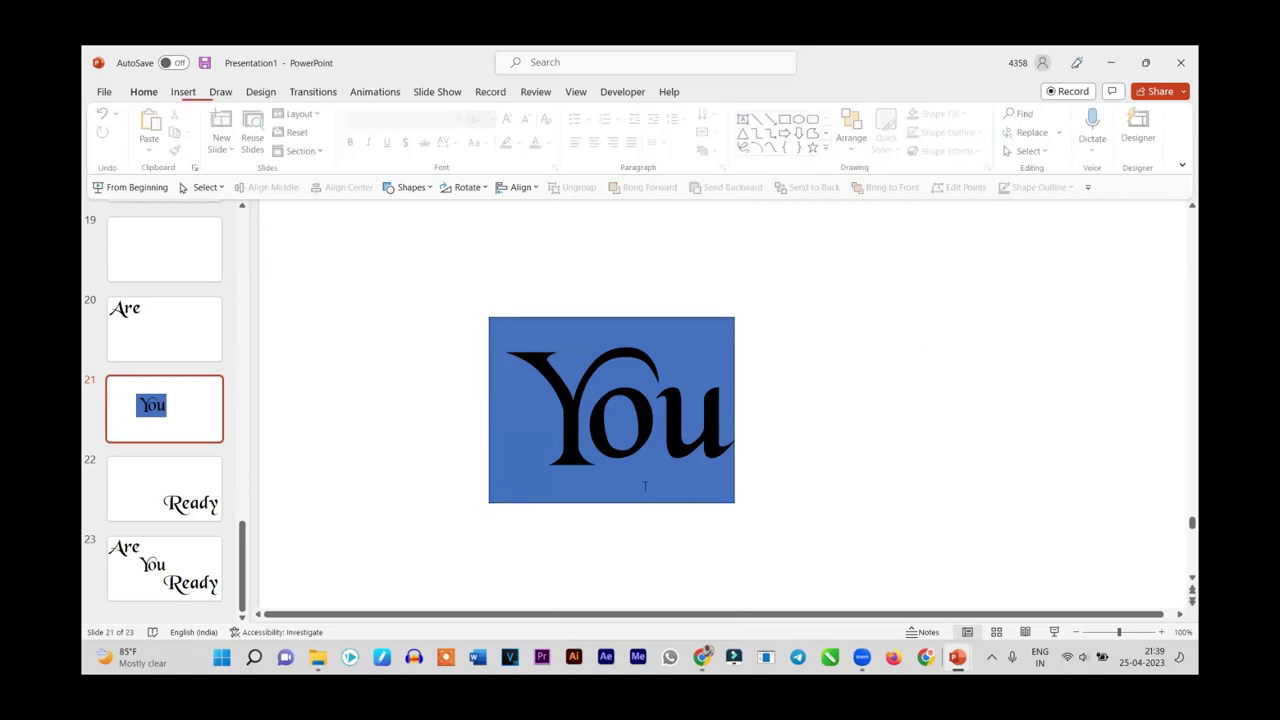
pyautogui.click(514, 321)
pyautogui.click(493, 318)
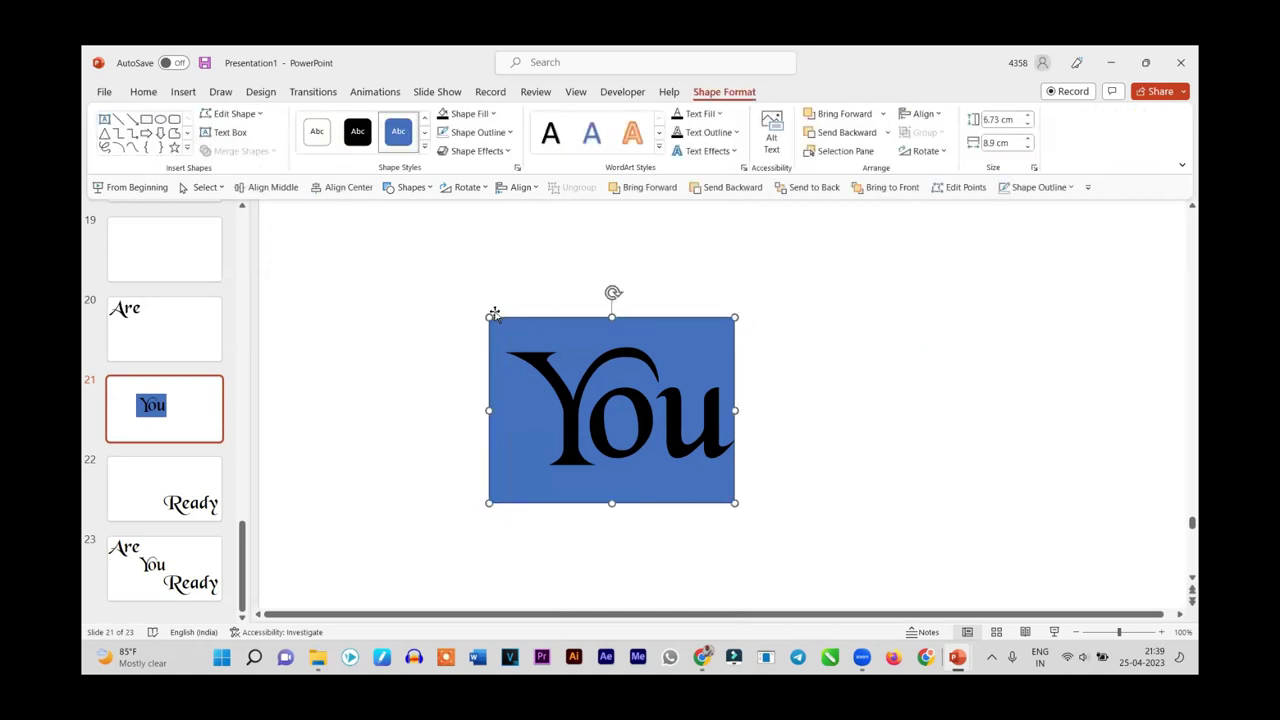
pyautogui.click(485, 133)
pyautogui.click(470, 292)
pyautogui.click(451, 369)
pyautogui.click(521, 314)
pyautogui.moveTo(524, 316); pyautogui.dragTo(518, 311)
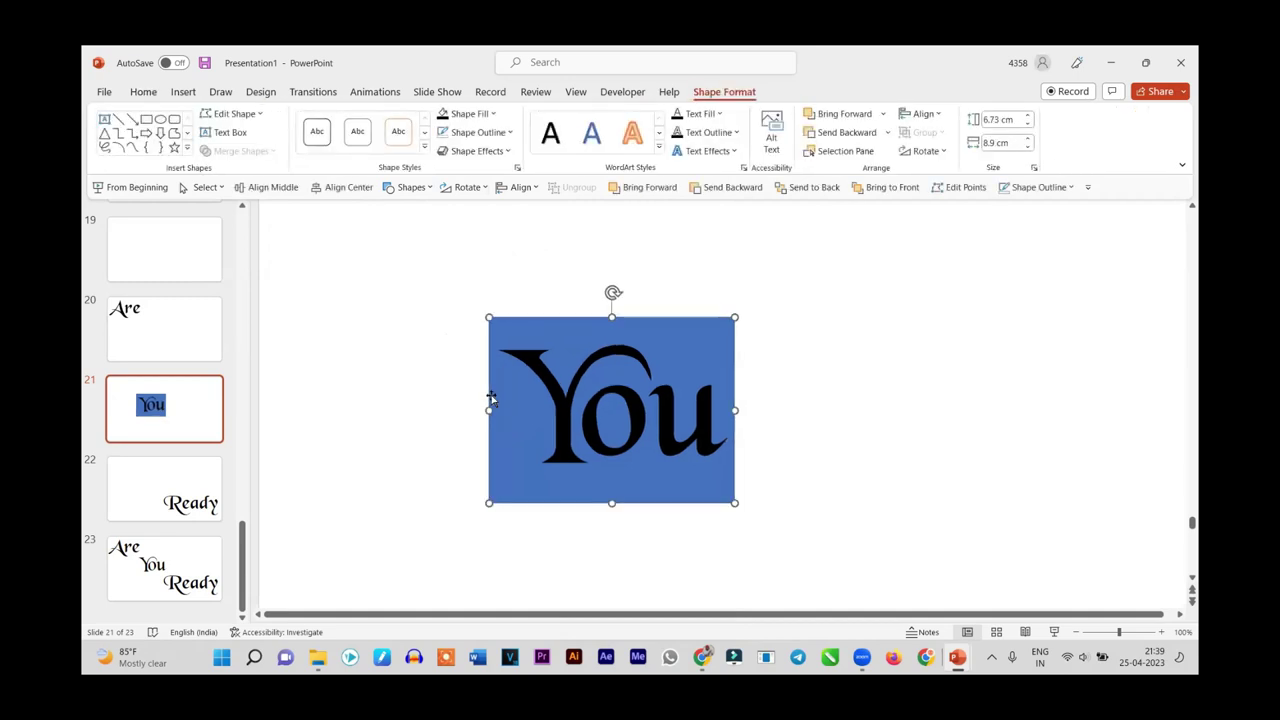
# - Try fragmenting the blue rectangle with the You text, then undo it
pyautogui.hotkey('ctrl', 'a')
pyautogui.click(256, 153)
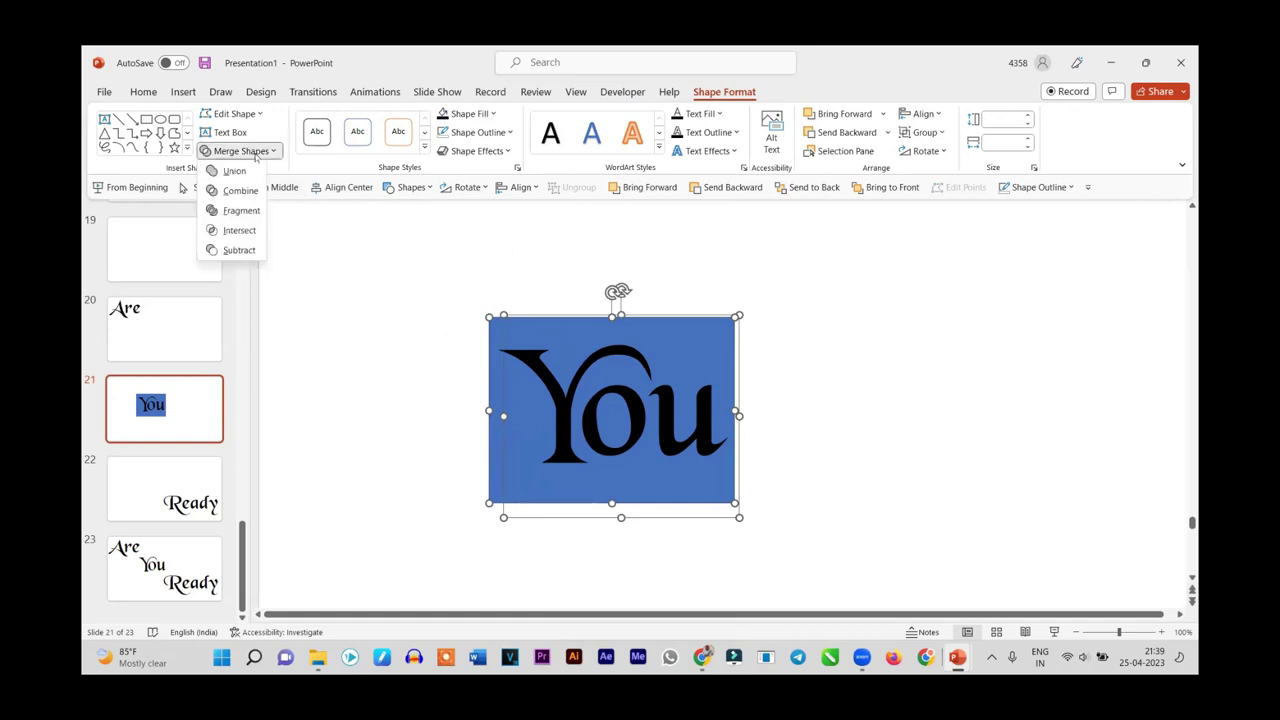
pyautogui.click(234, 208)
pyautogui.click(460, 355)
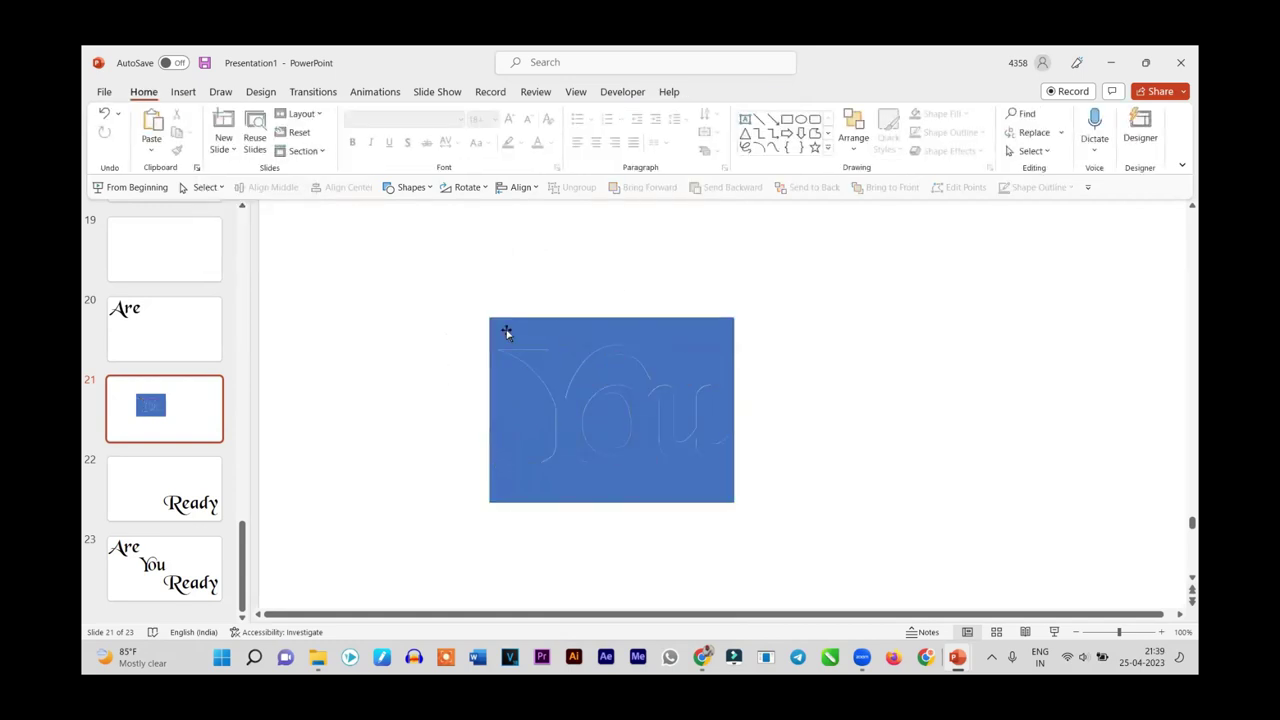
pyautogui.hotkey('ctrl', 'z')
pyautogui.hotkey('ctrl', 'z')
# - Fill the rectangle solid black, then fragment it together with the You text
pyautogui.click(491, 355)
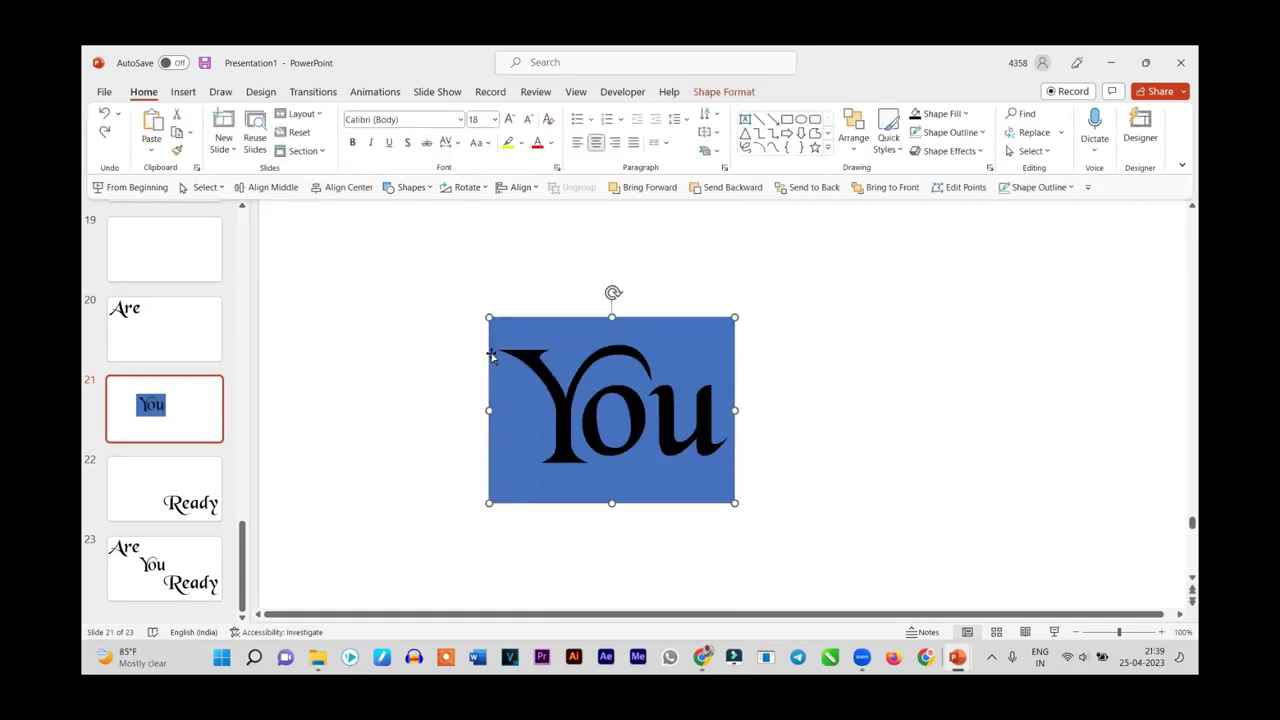
pyautogui.click(914, 115)
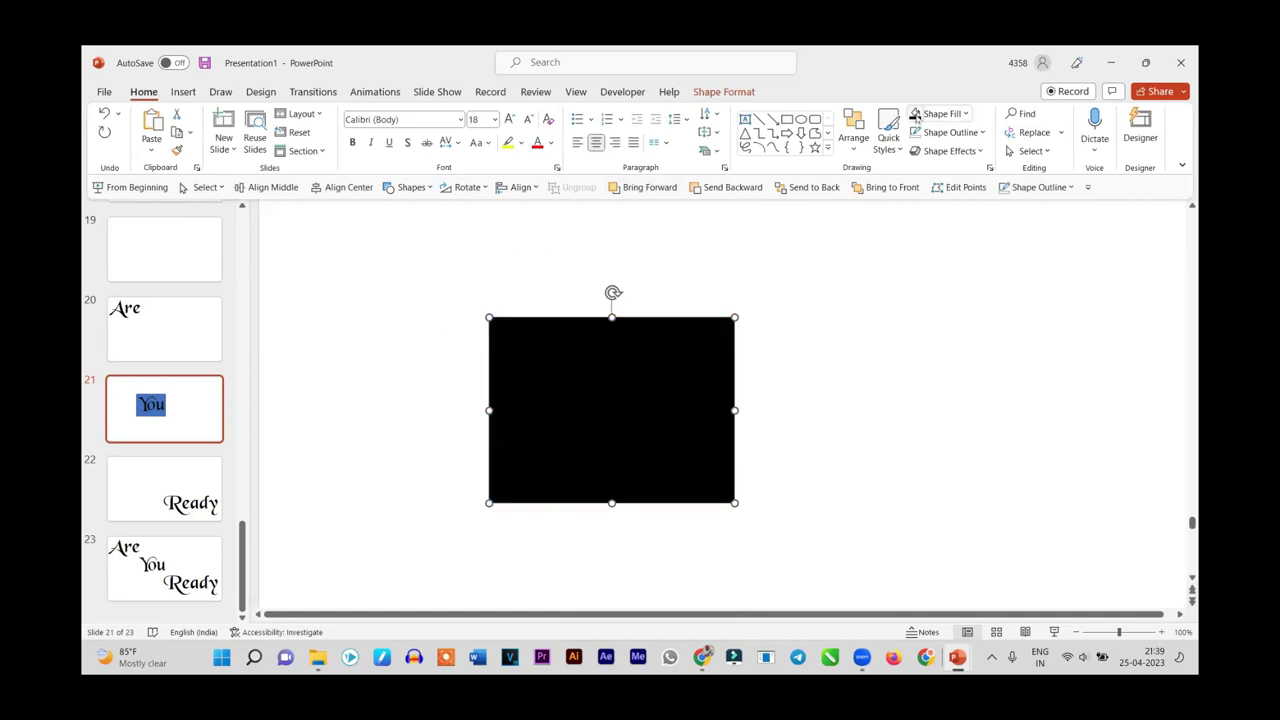
pyautogui.click(400, 337)
pyautogui.click(500, 340)
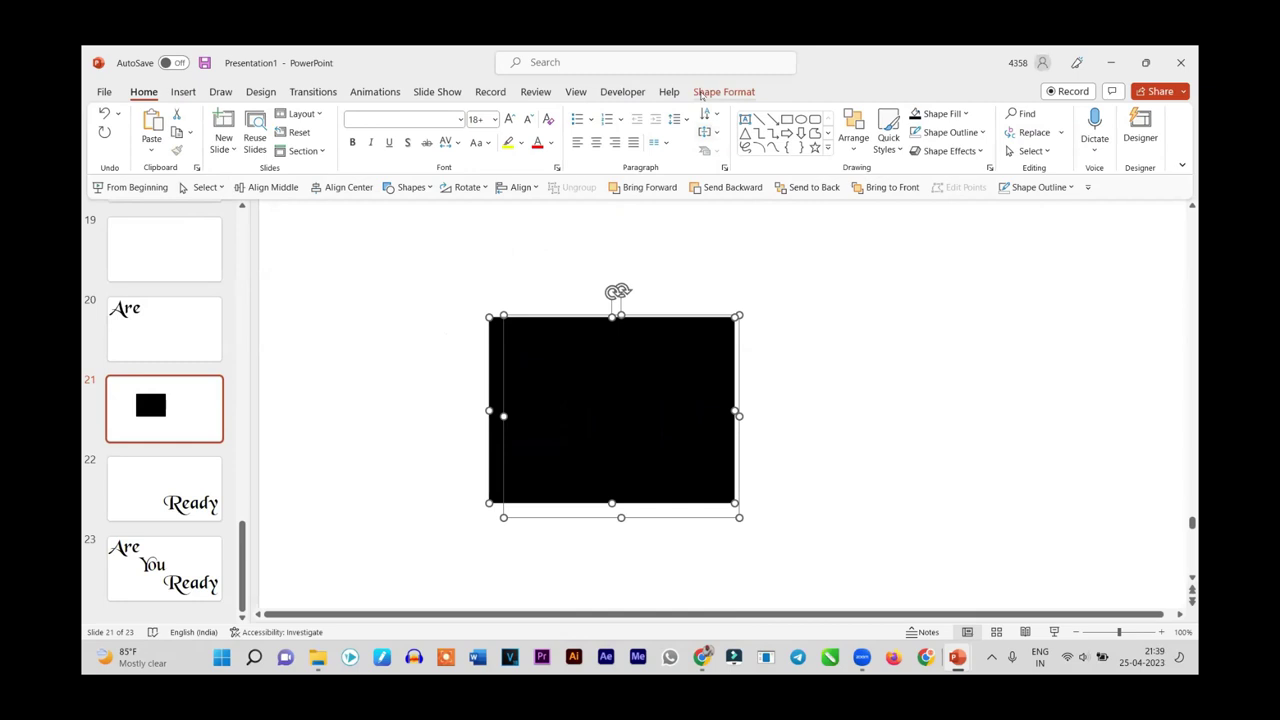
pyautogui.click(722, 92)
pyautogui.click(252, 155)
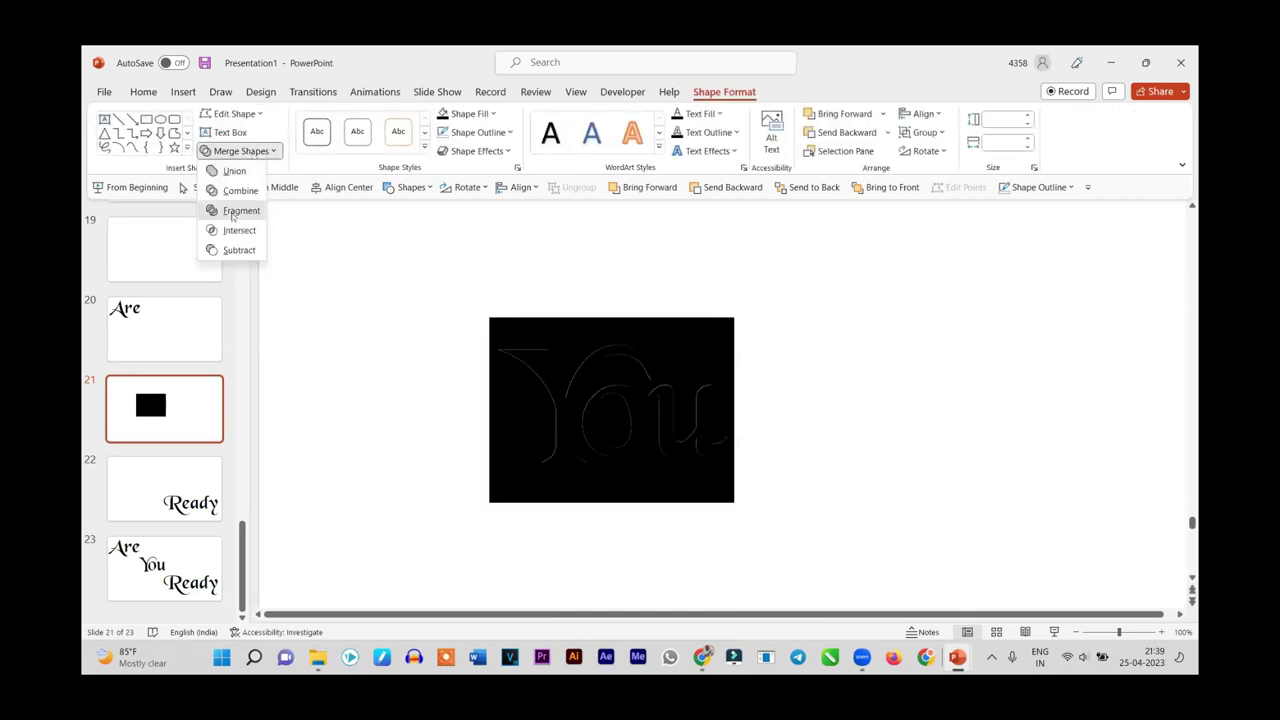
pyautogui.click(243, 209)
# - Delete the black background fragment and the piece inside the letter o
pyautogui.click(440, 354)
pyautogui.click(517, 323)
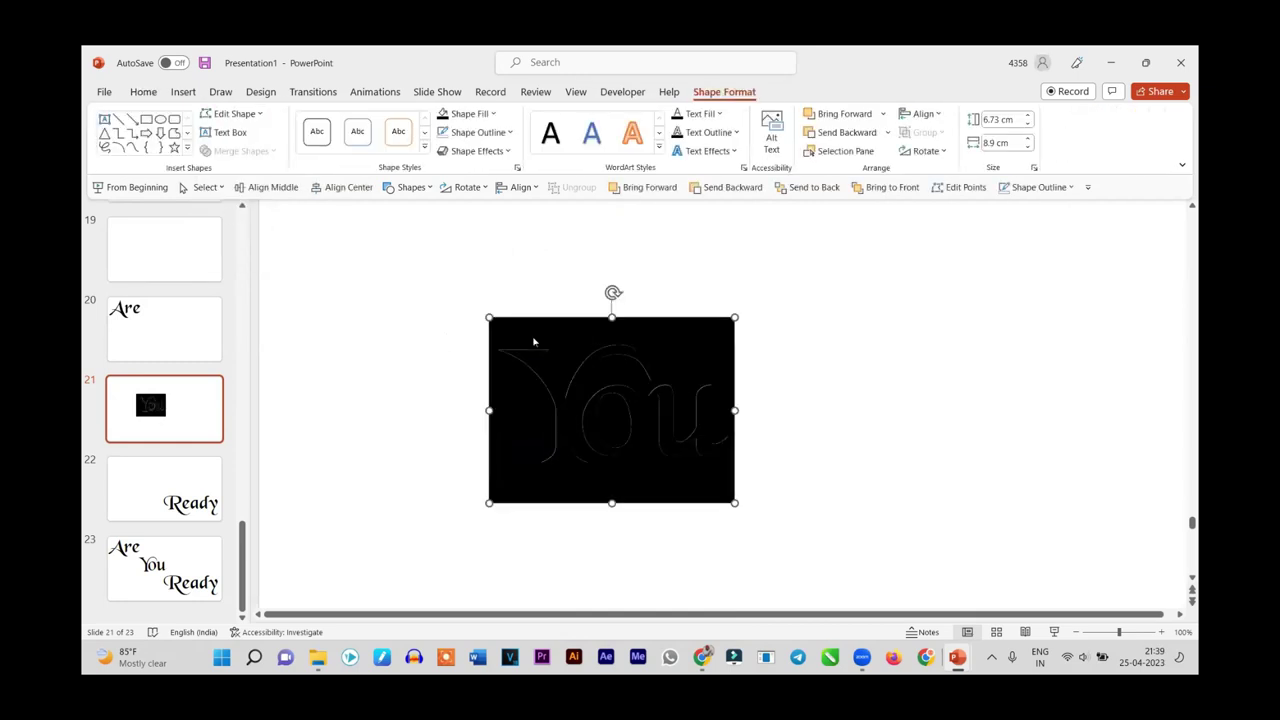
pyautogui.press('Delete')
pyautogui.click(613, 422)
pyautogui.press('Delete')
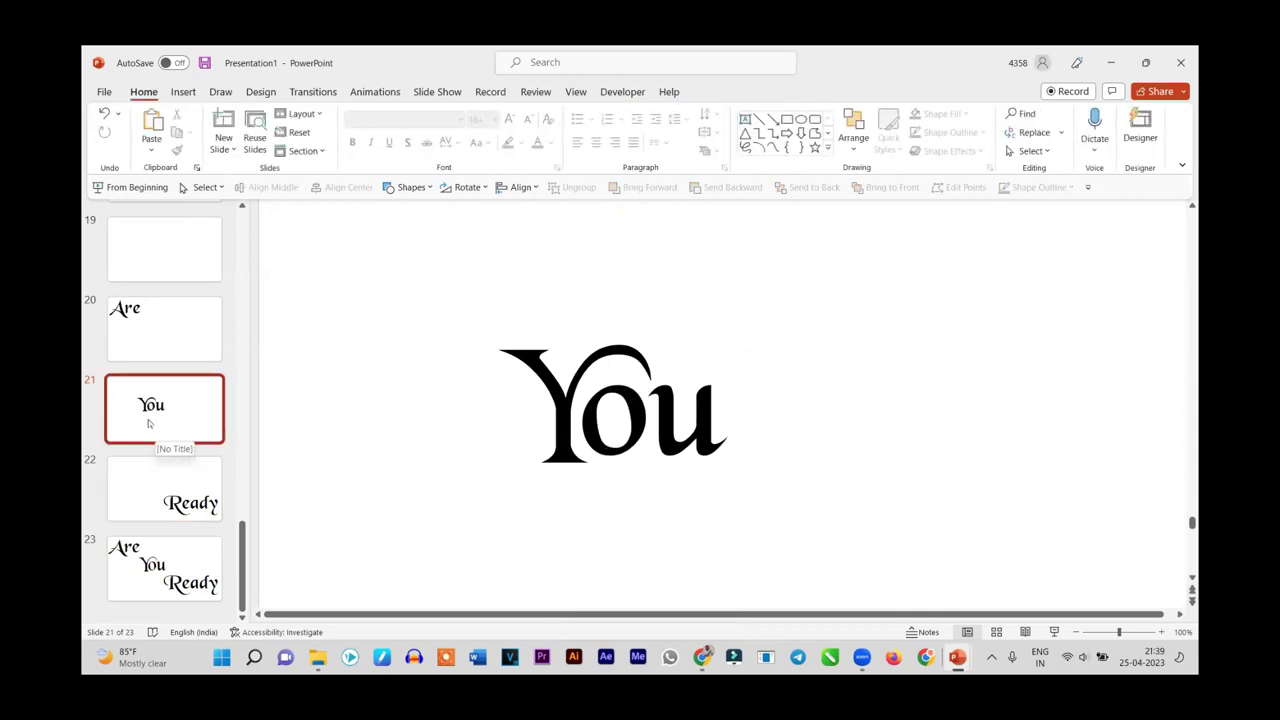
# - Apply Morph to slide 21, preview Are reshaping into You several times, then go to slide 22
pyautogui.click(313, 92)
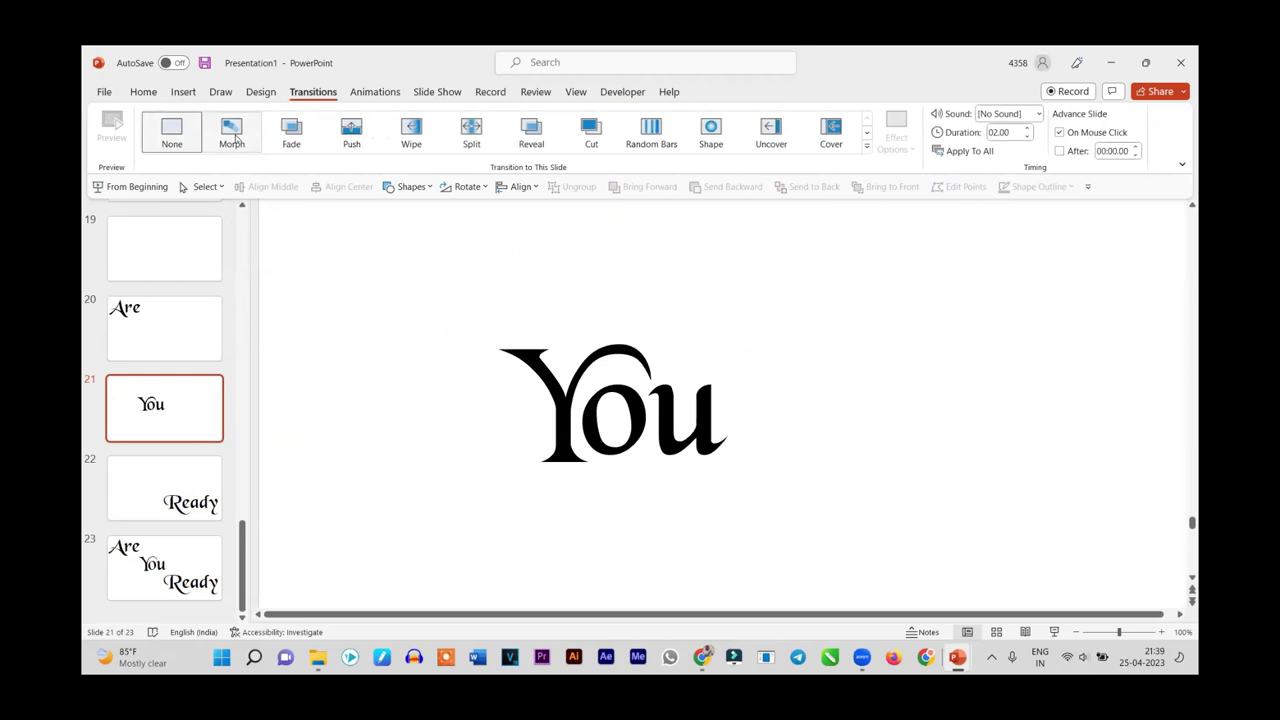
pyautogui.click(232, 133)
pyautogui.click(236, 138)
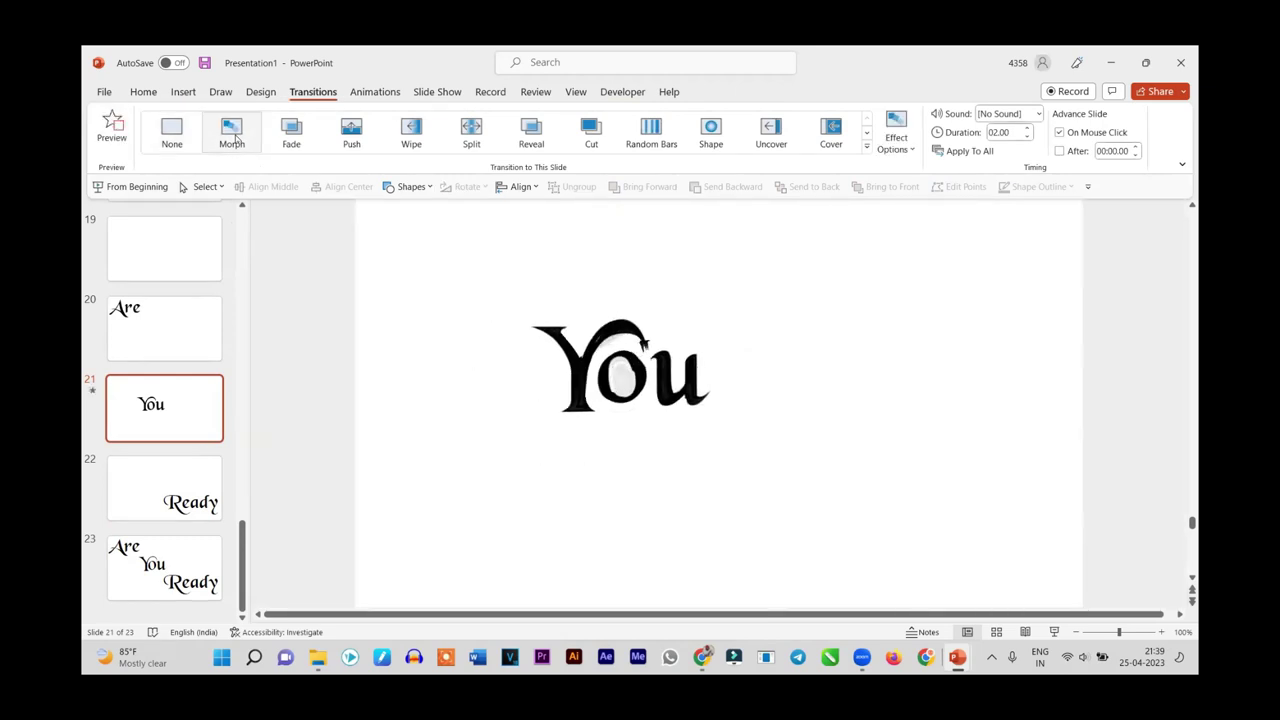
pyautogui.click(236, 138)
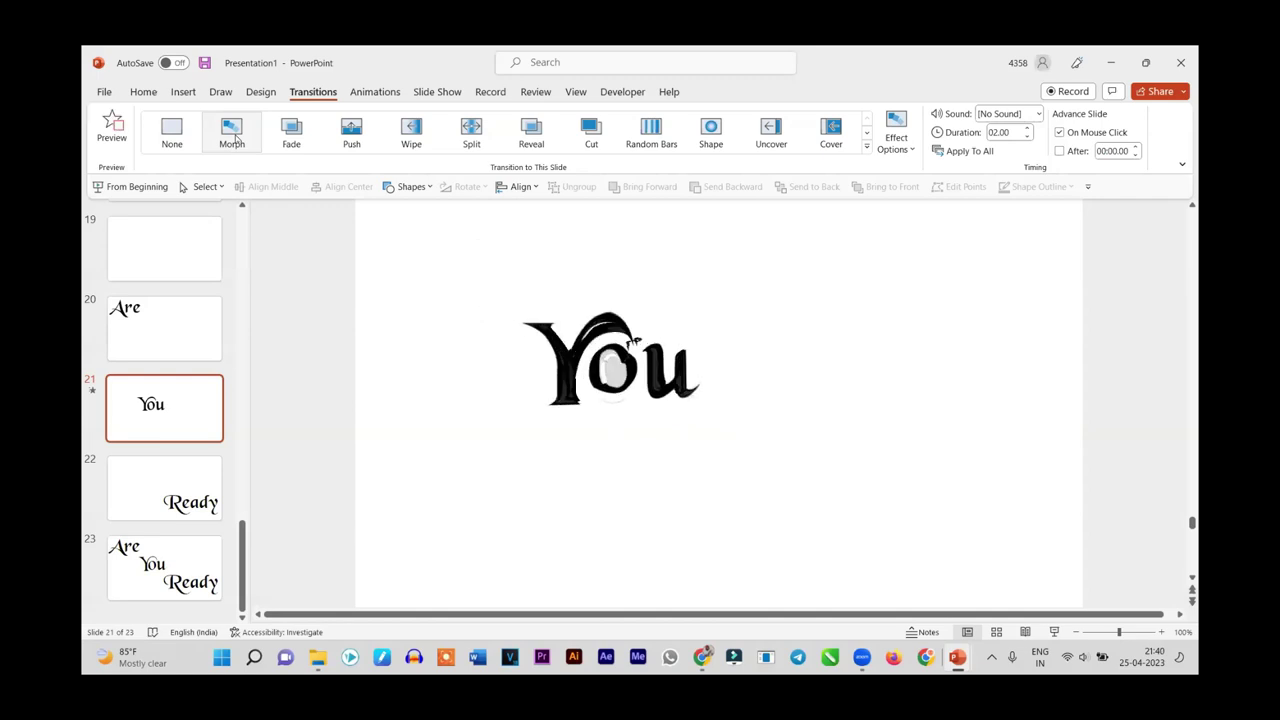
pyautogui.click(236, 138)
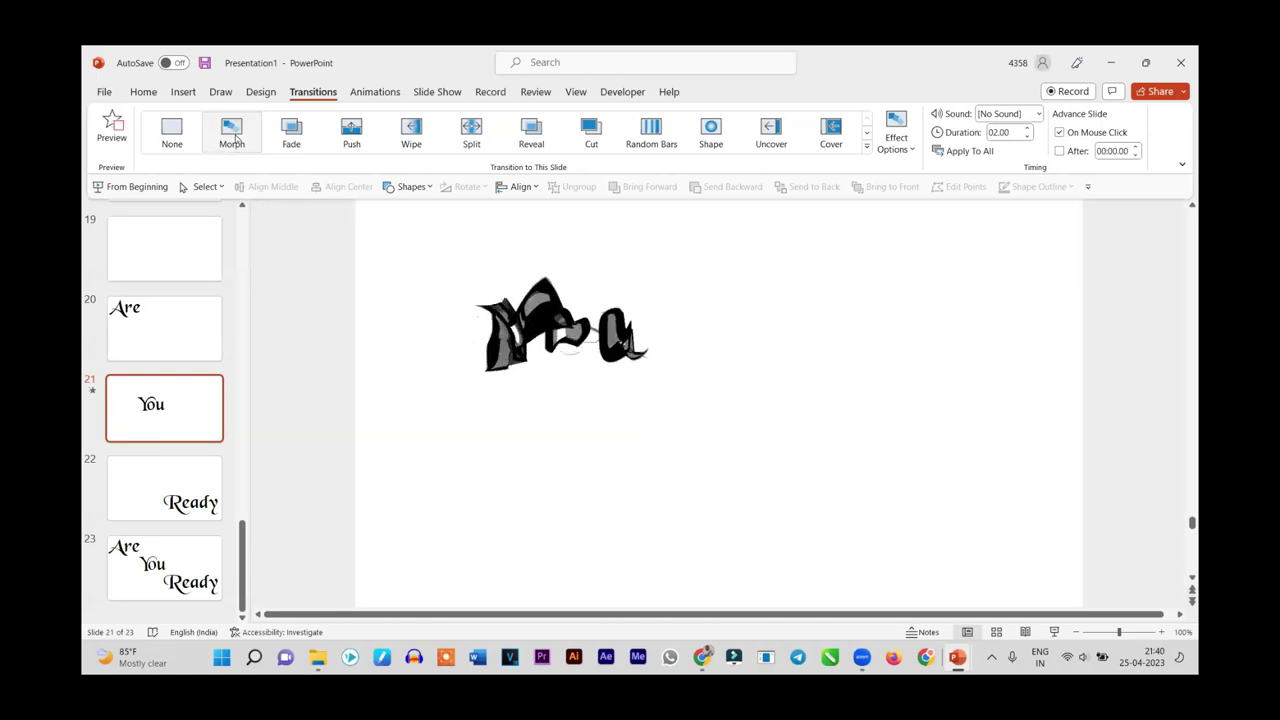
pyautogui.click(236, 138)
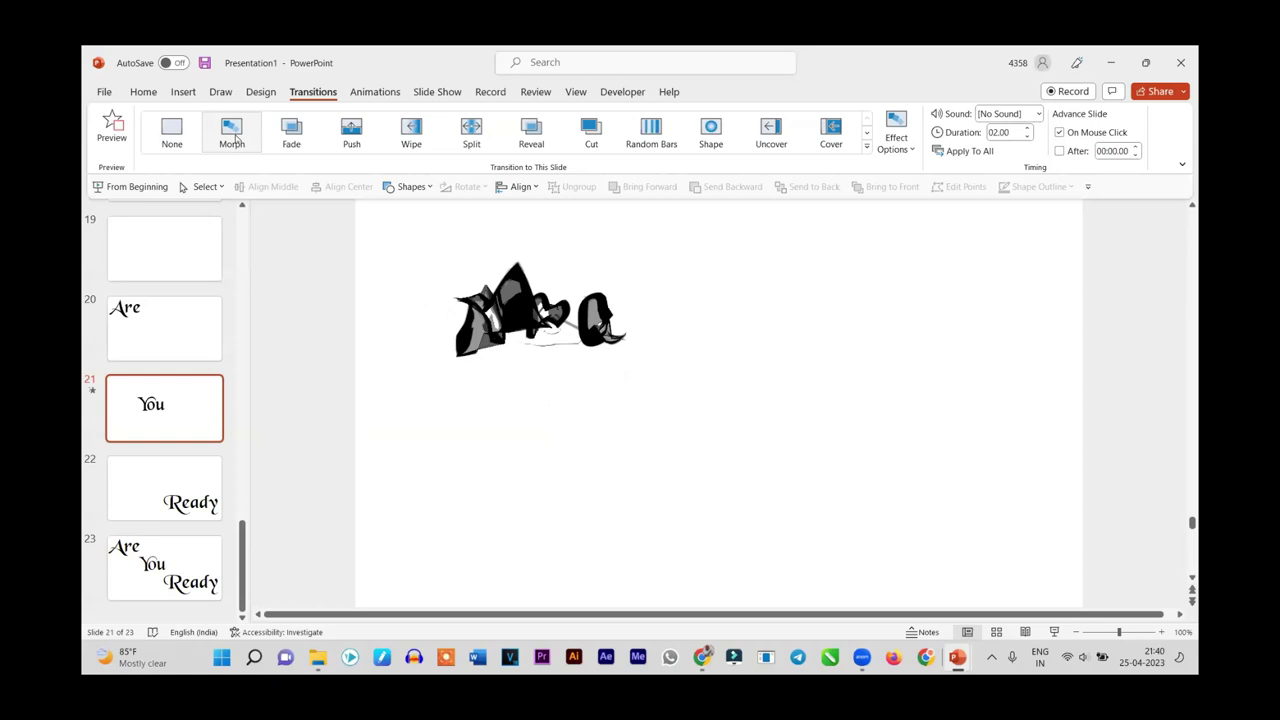
pyautogui.click(236, 138)
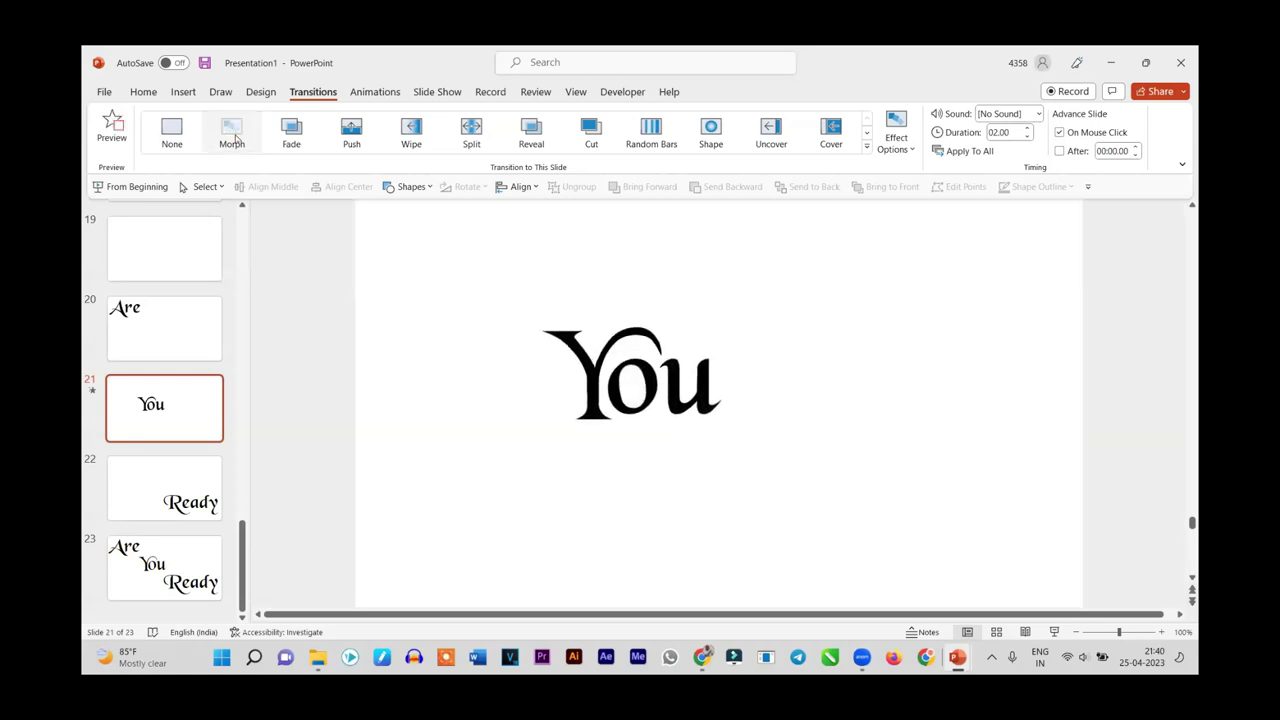
pyautogui.click(236, 138)
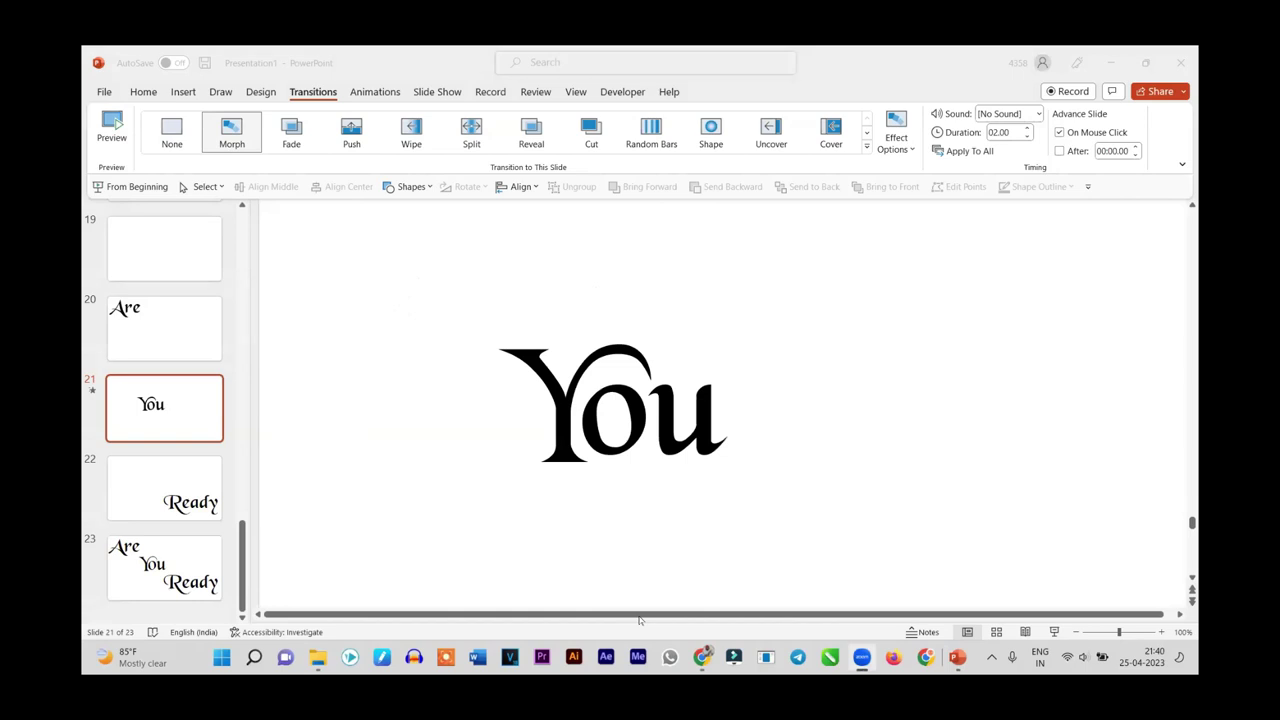
pyautogui.click(164, 488)
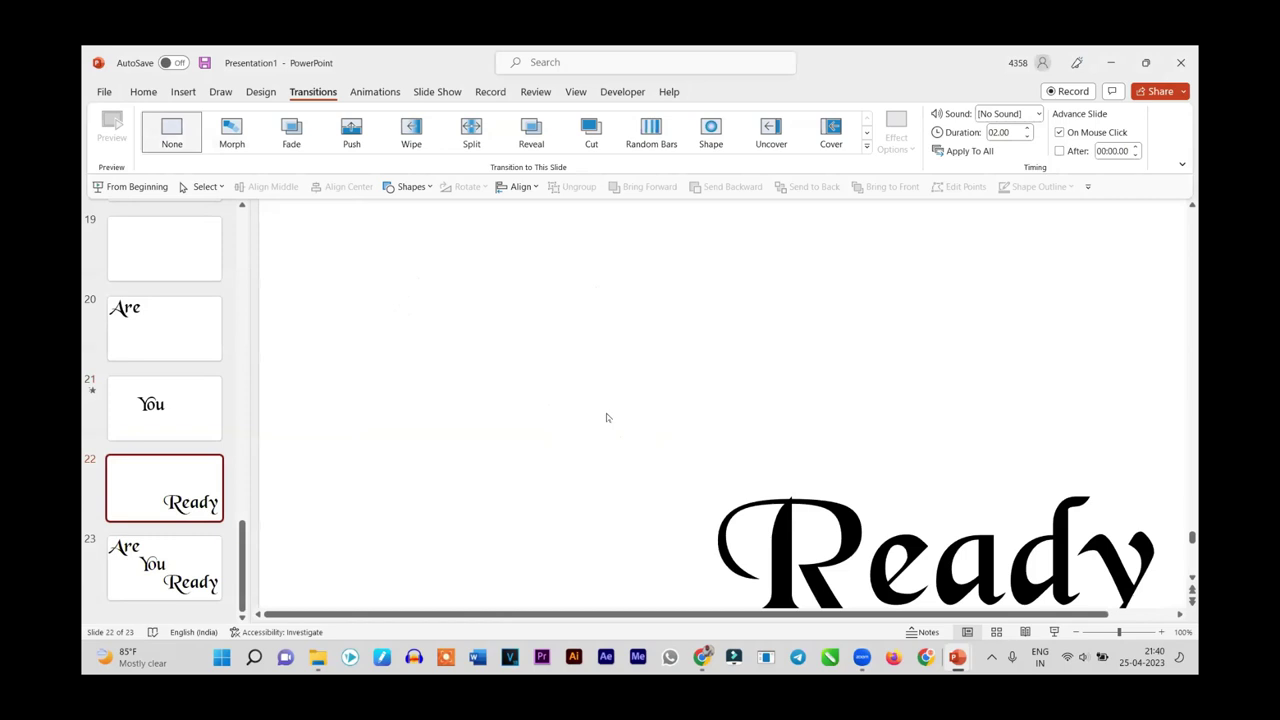
# - On slide 22, draw a rectangle covering Ready and send it behind the text
pyautogui.click(165, 330)
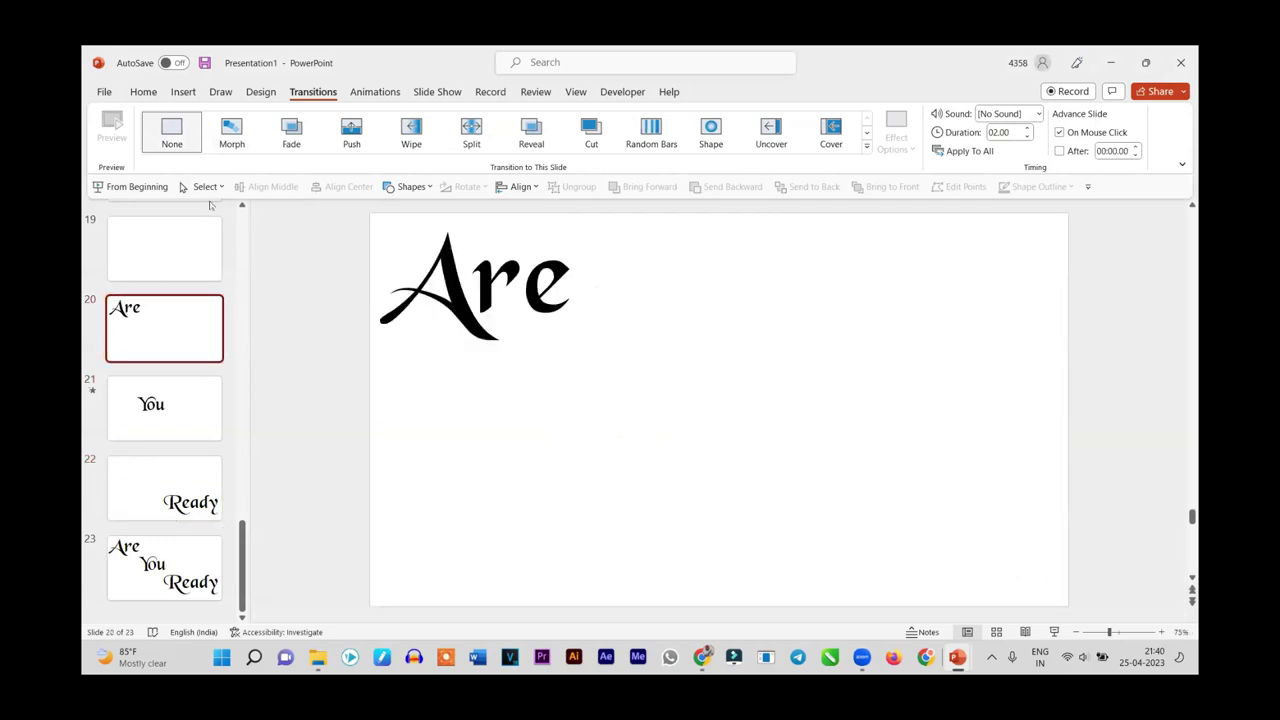
pyautogui.click(166, 500)
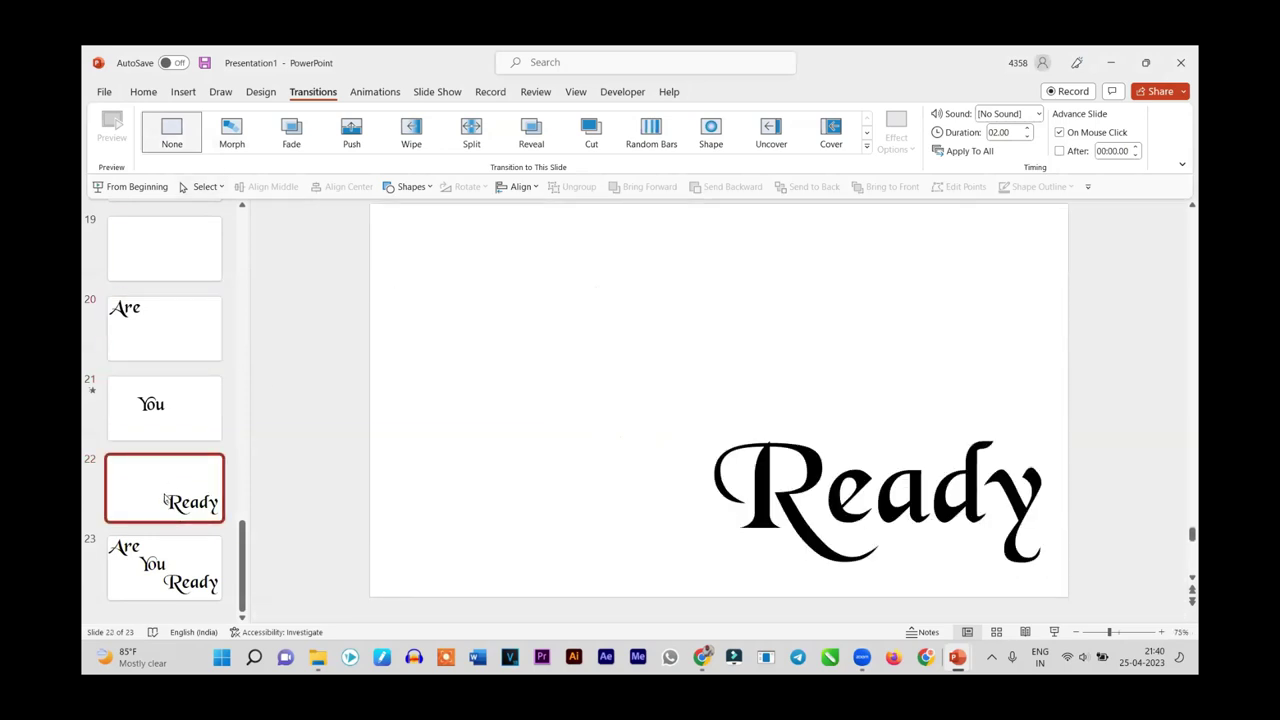
pyautogui.click(186, 93)
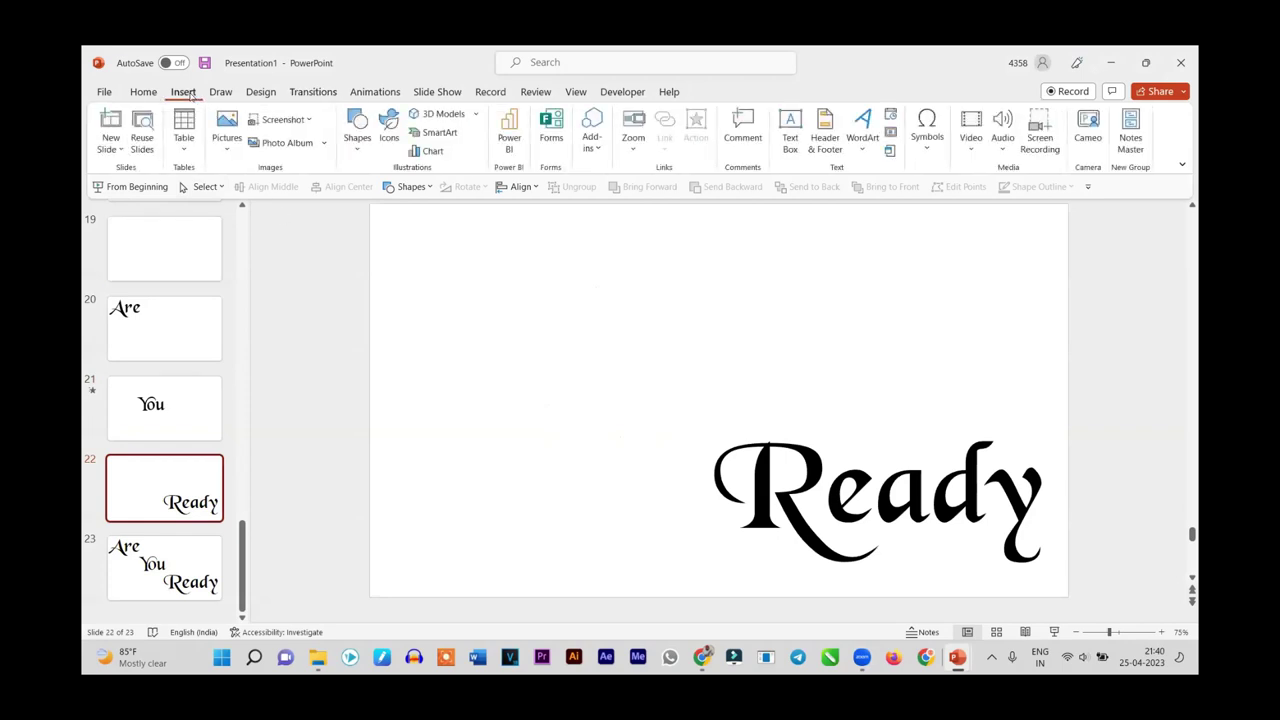
pyautogui.click(357, 132)
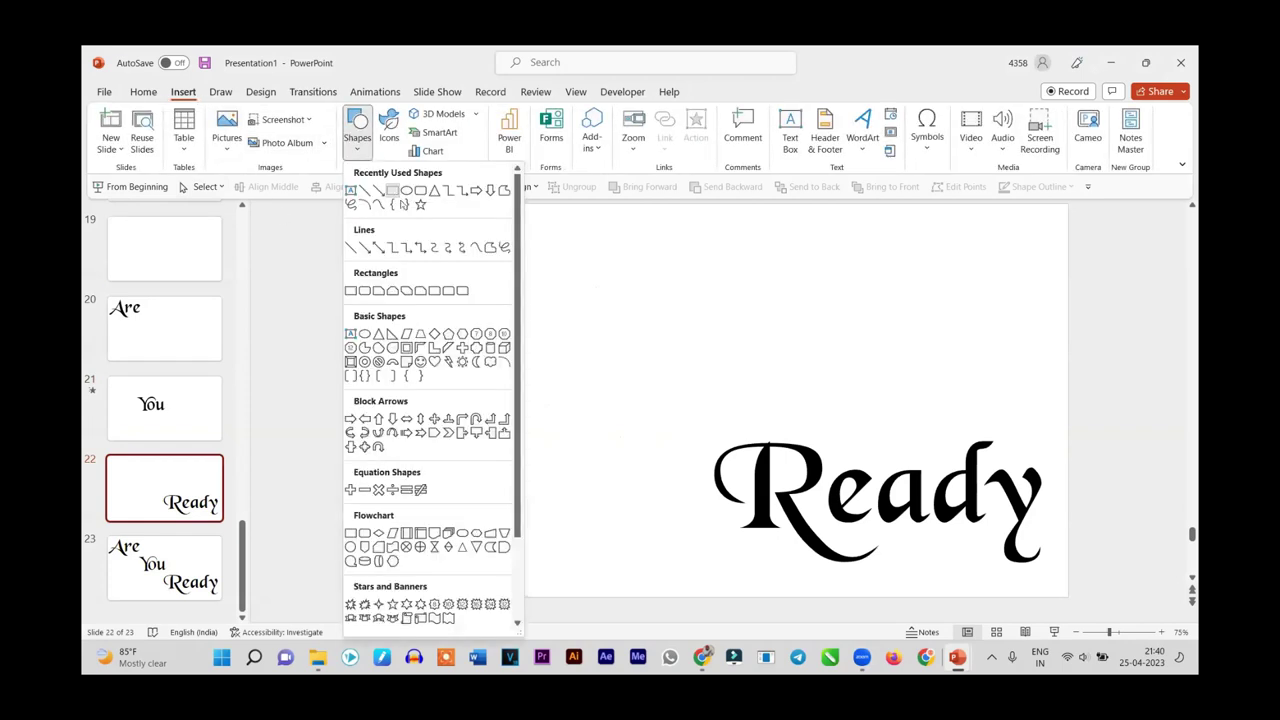
pyautogui.click(392, 190)
pyautogui.moveTo(704, 427)
pyautogui.mouseDown()
pyautogui.moveTo(974, 574)
pyautogui.moveTo(1066, 586)
pyautogui.moveTo(1056, 569)
pyautogui.mouseUp()
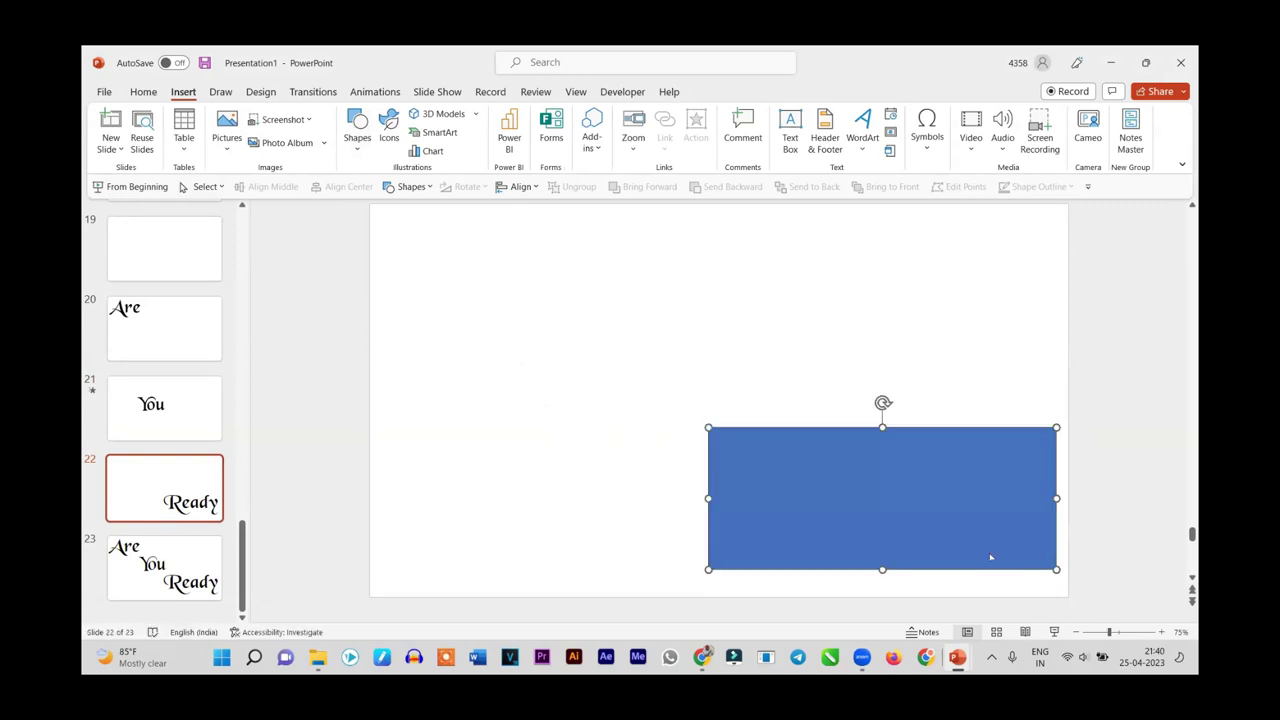
pyautogui.rightClick(765, 463)
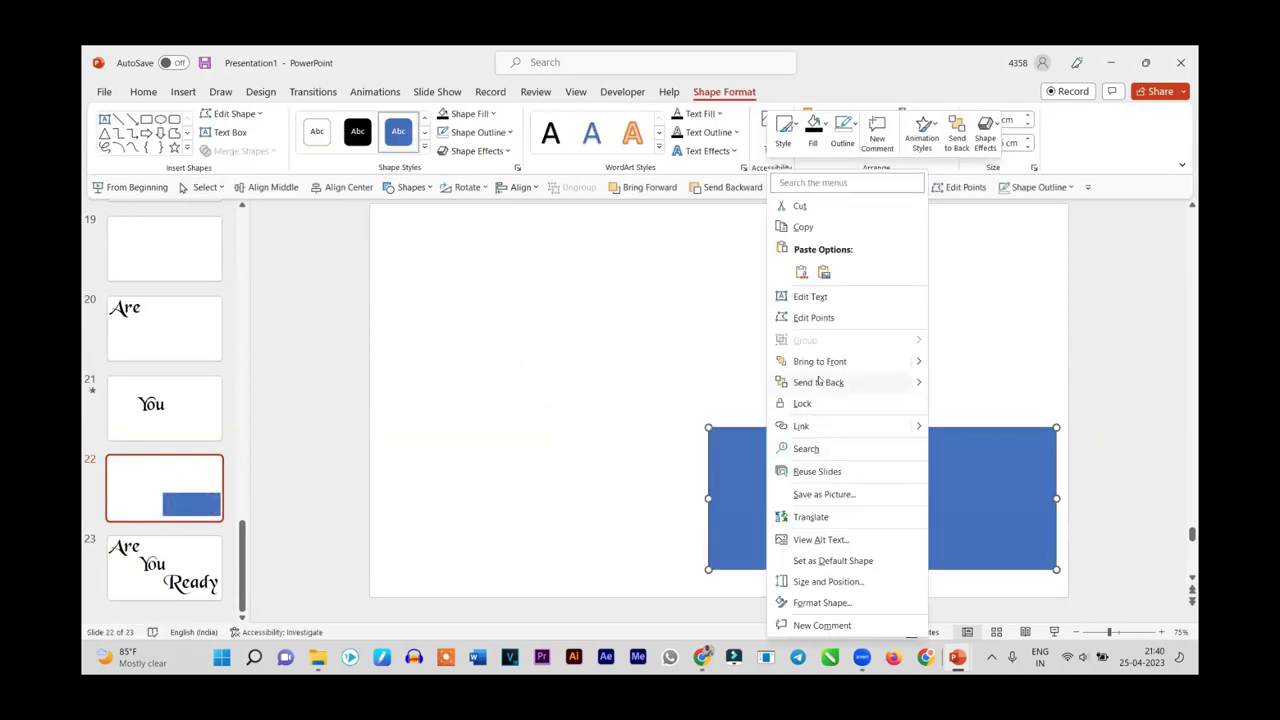
pyautogui.click(818, 382)
# - Shift Ready slightly right and give the rectangle a solid black style with no outline
pyautogui.click(600, 449)
pyautogui.click(742, 538)
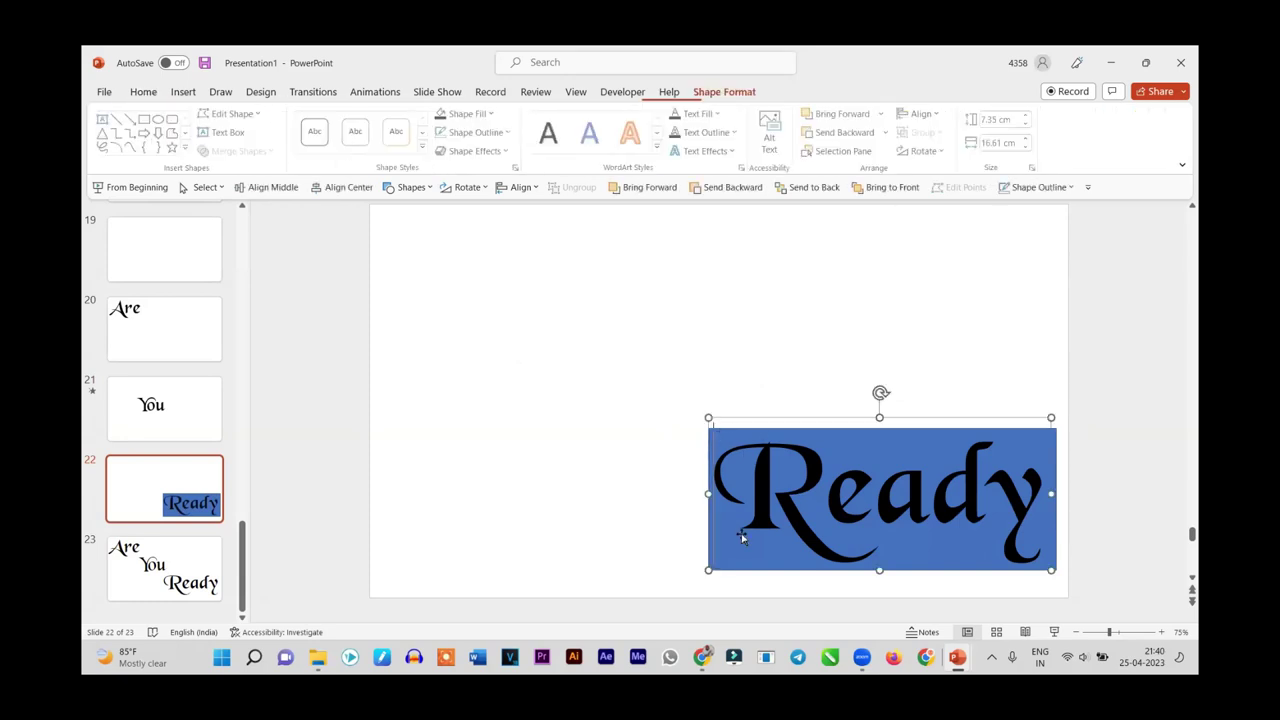
pyautogui.moveTo(706, 553)
pyautogui.mouseDown()
pyautogui.moveTo(677, 549)
pyautogui.moveTo(713, 552)
pyautogui.mouseUp()
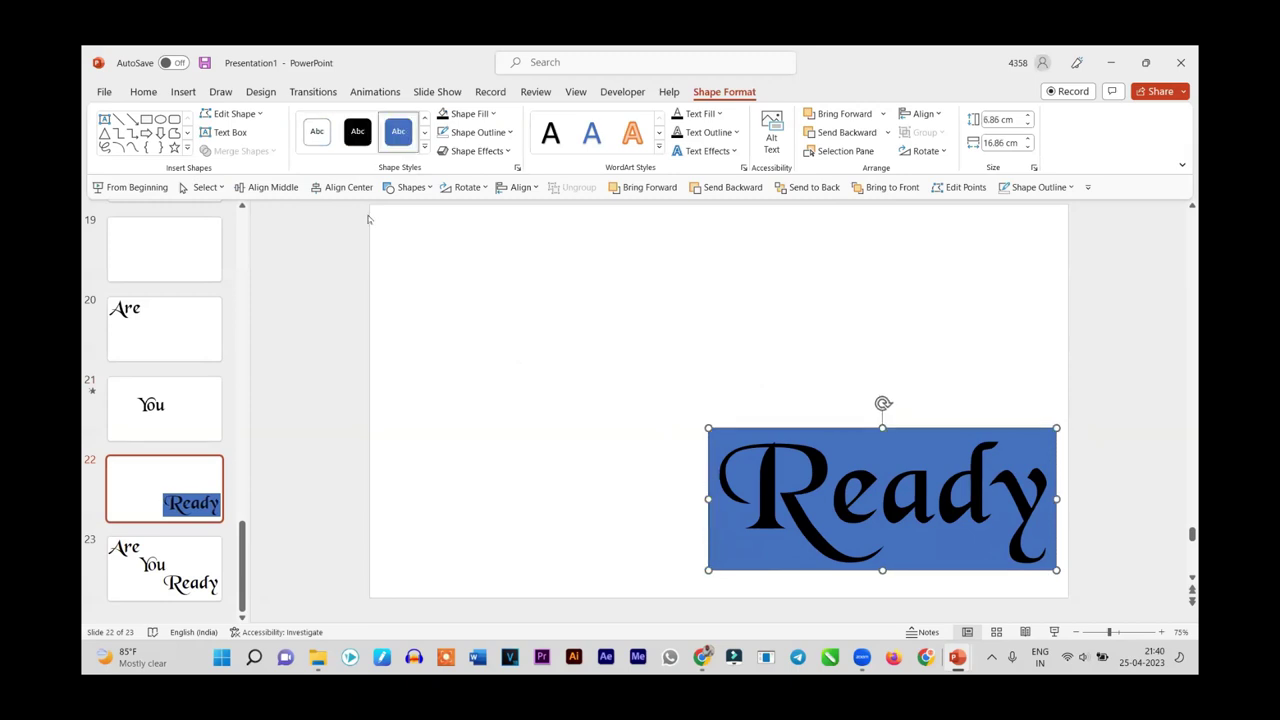
pyautogui.click(357, 131)
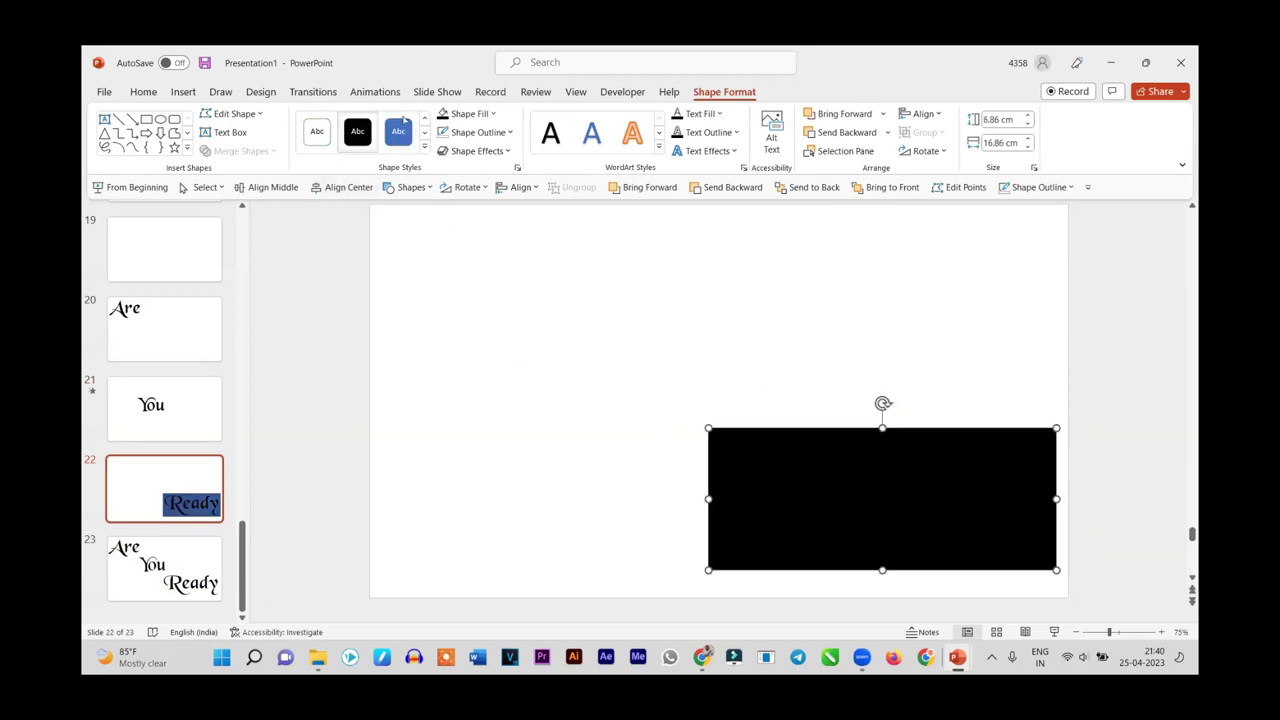
pyautogui.click(496, 132)
pyautogui.click(470, 290)
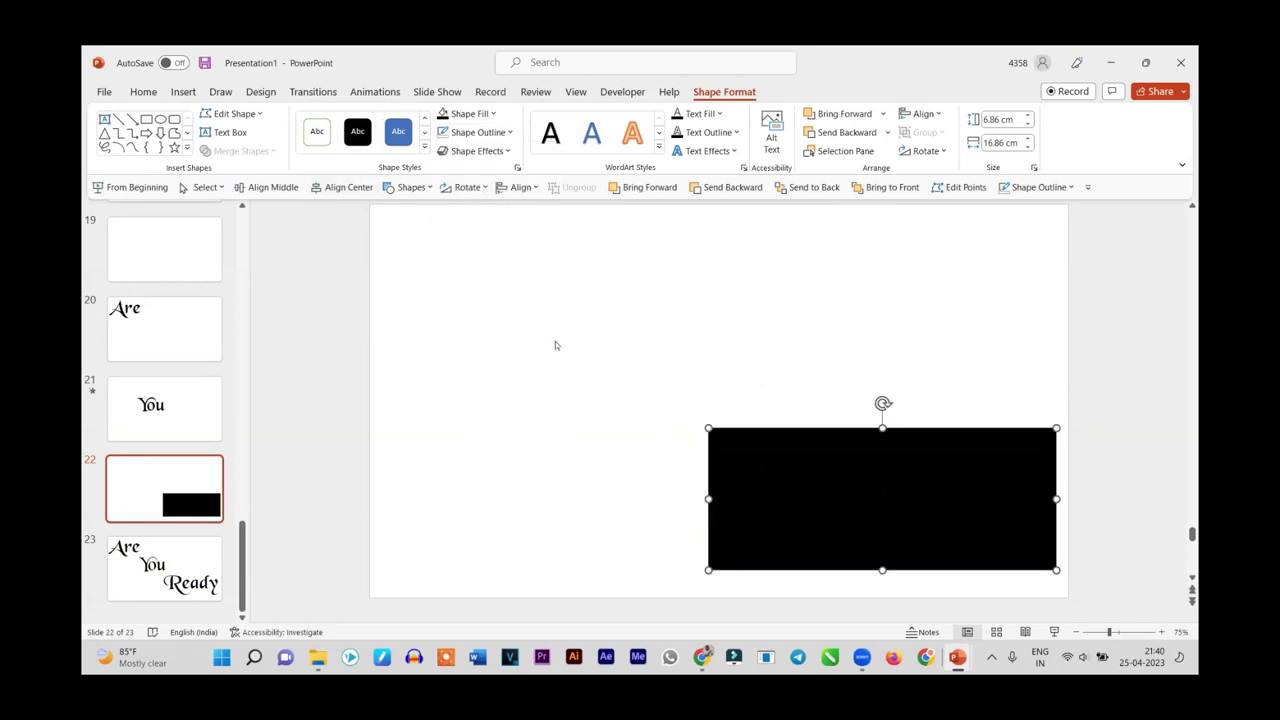
pyautogui.click(639, 386)
# - Fragment the black rectangle along the Ready letters and select the background piece
pyautogui.moveTo(1128, 600); pyautogui.dragTo(690, 416)
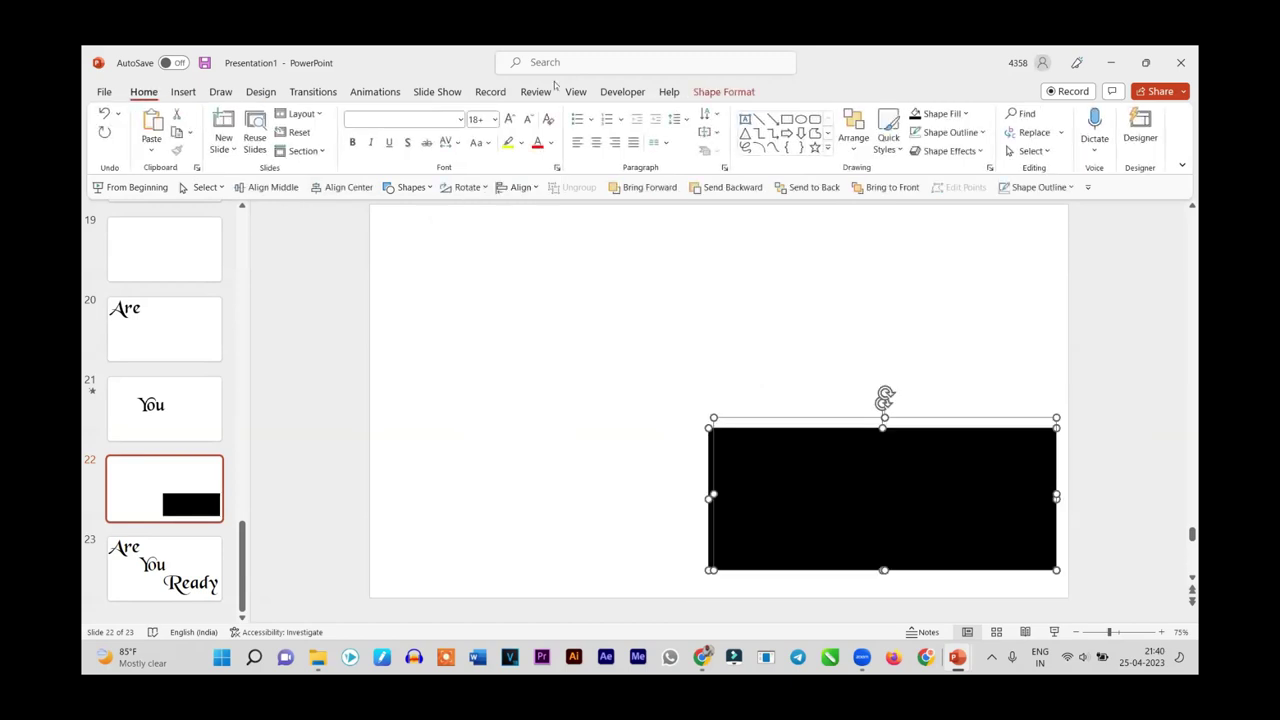
pyautogui.click(729, 92)
pyautogui.click(232, 151)
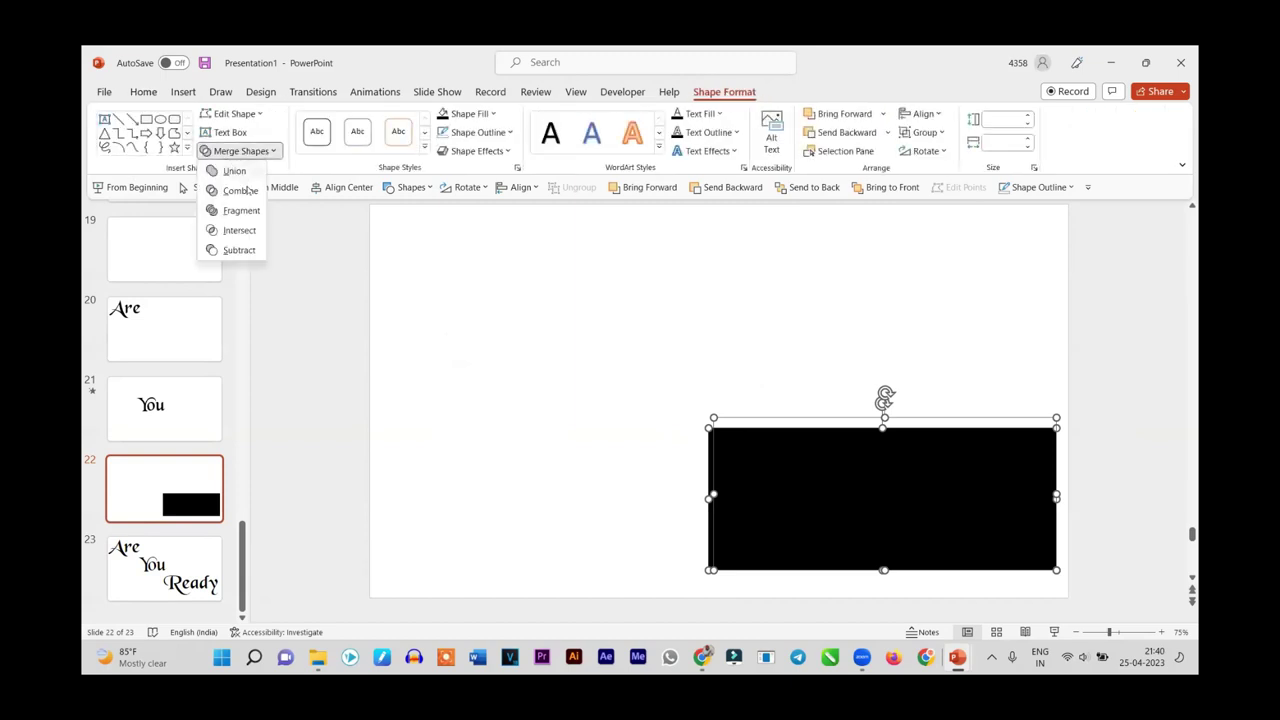
pyautogui.click(240, 210)
pyautogui.click(497, 446)
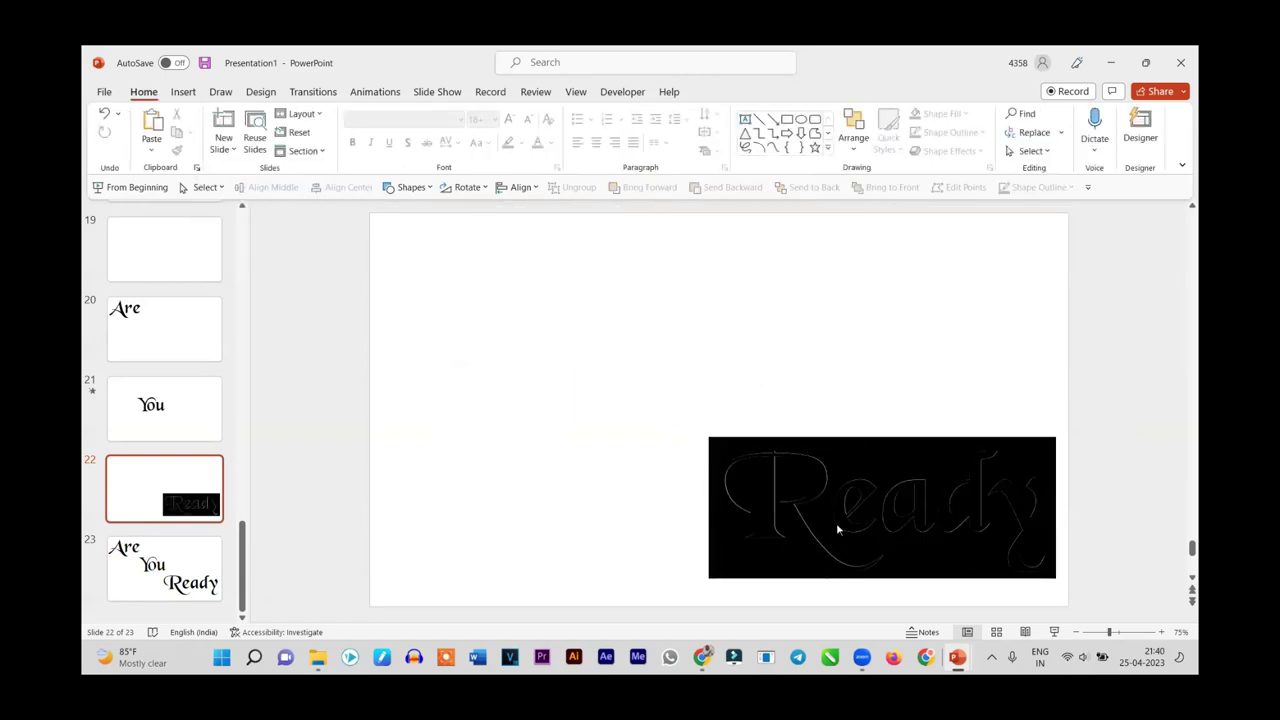
pyautogui.click(794, 481)
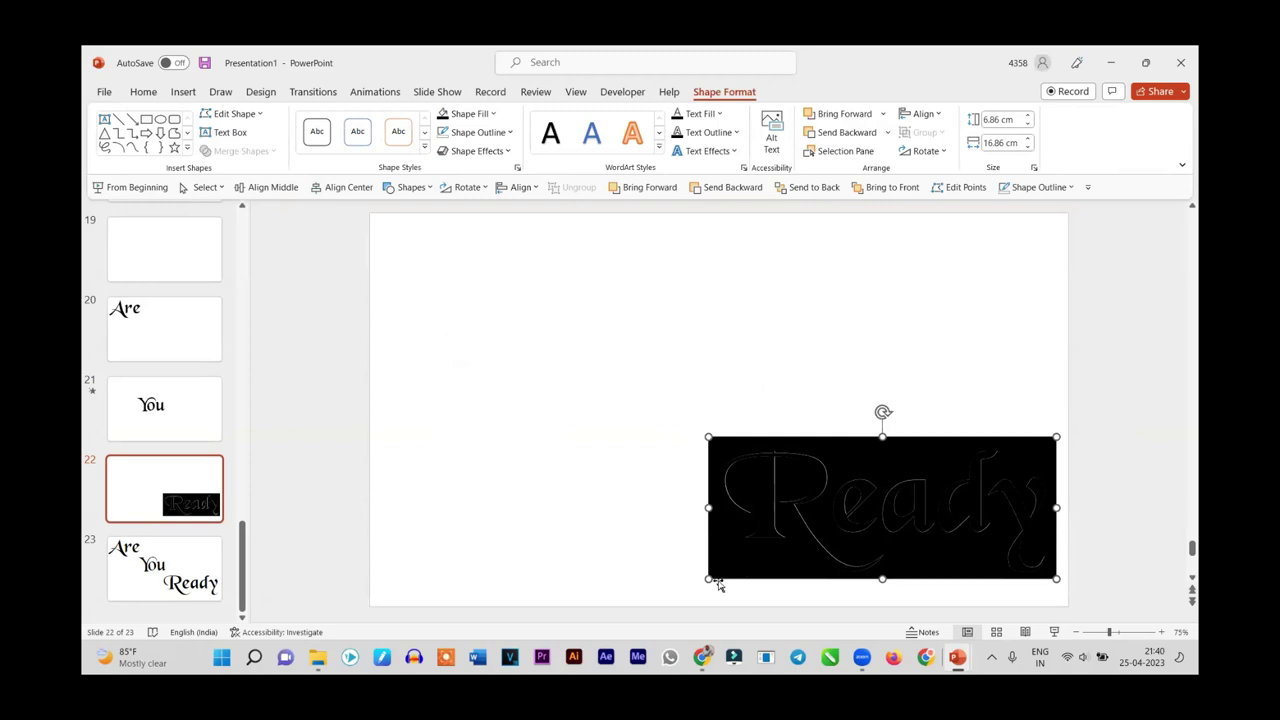
# - Delete the leftover black background fragment and check the individual Ready letter pieces
pyautogui.press('Delete')
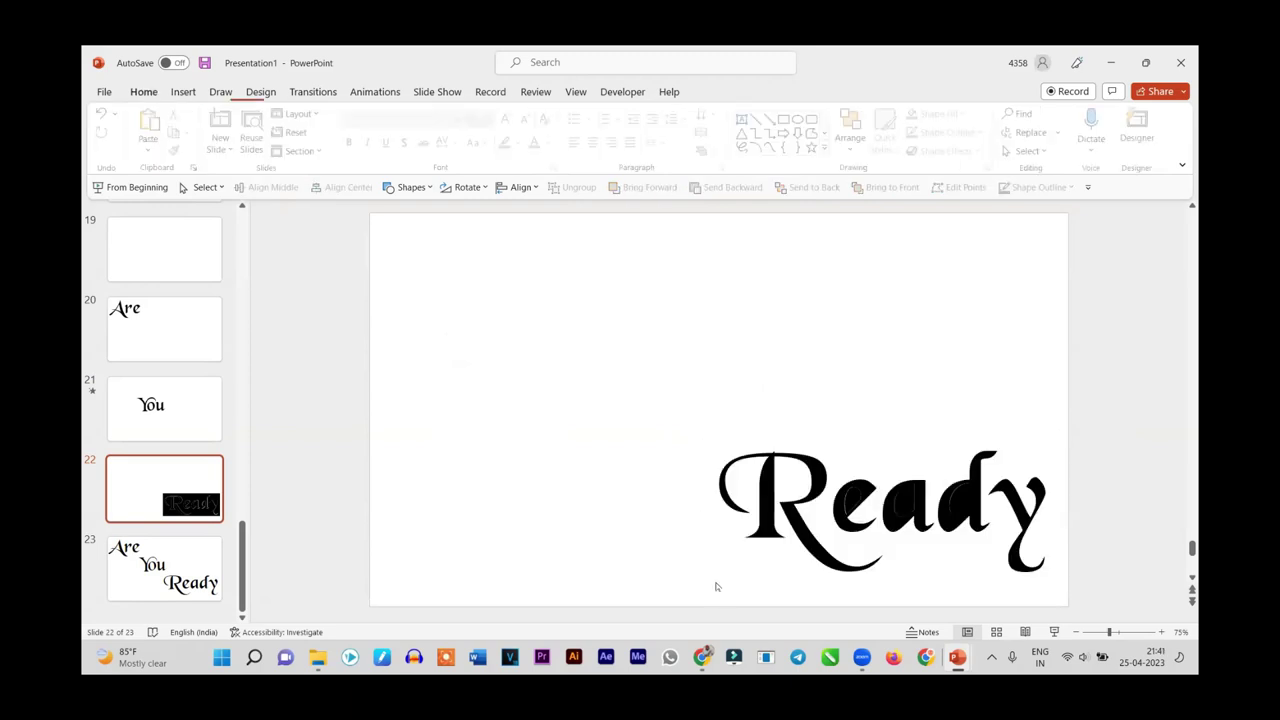
pyautogui.click(851, 500)
pyautogui.press('Escape')
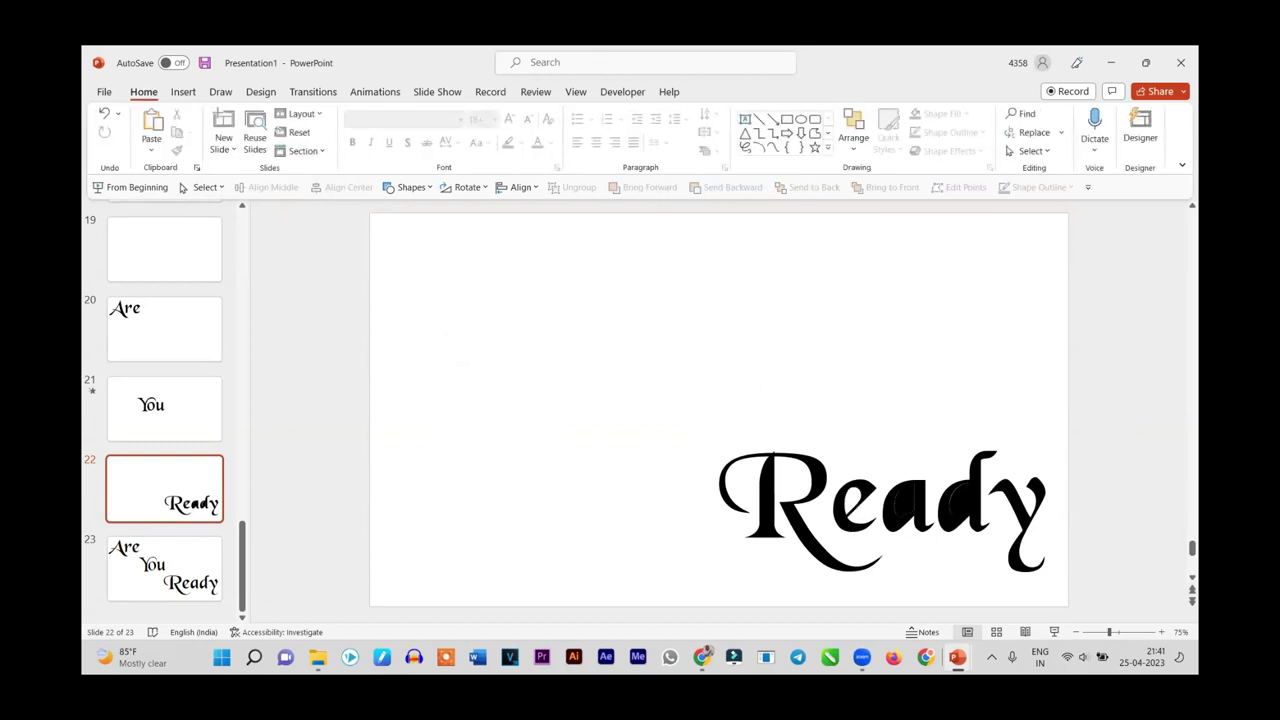
pyautogui.click(905, 490)
pyautogui.press('Escape')
pyautogui.click(882, 530)
pyautogui.click(691, 560)
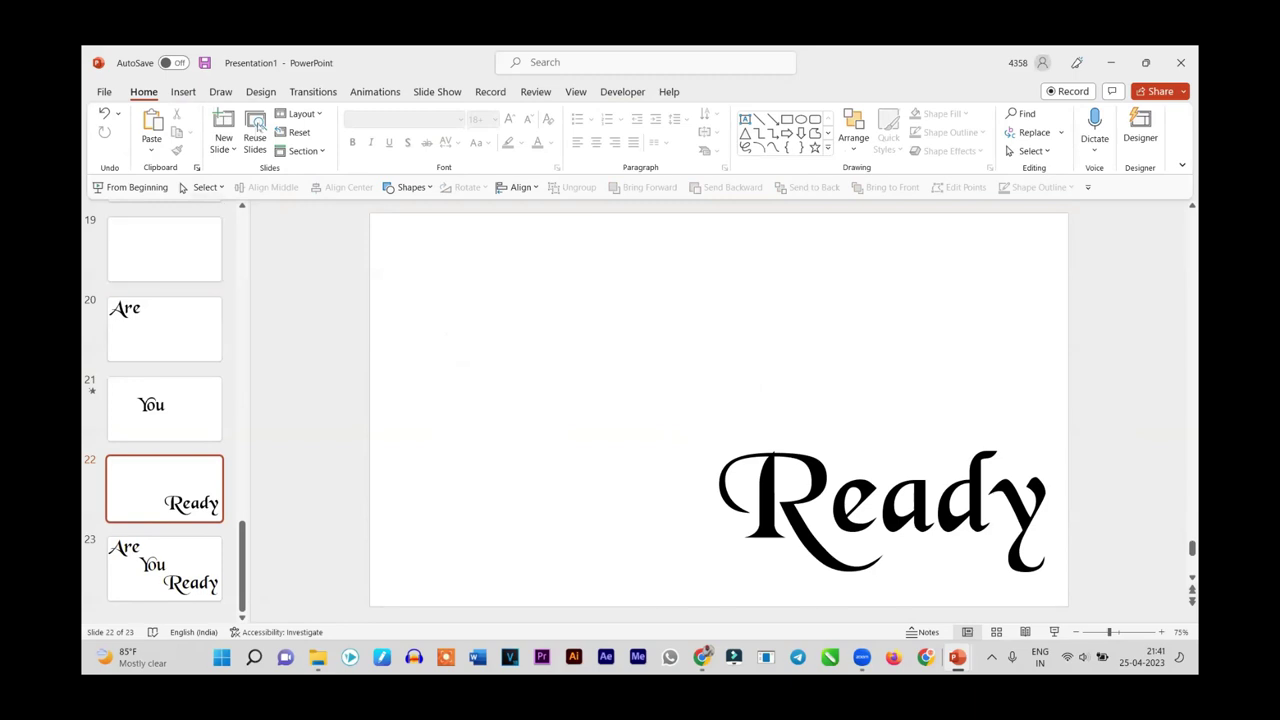
# - Apply a Morph transition to slide 22 and preview it
pyautogui.click(313, 92)
pyautogui.click(231, 135)
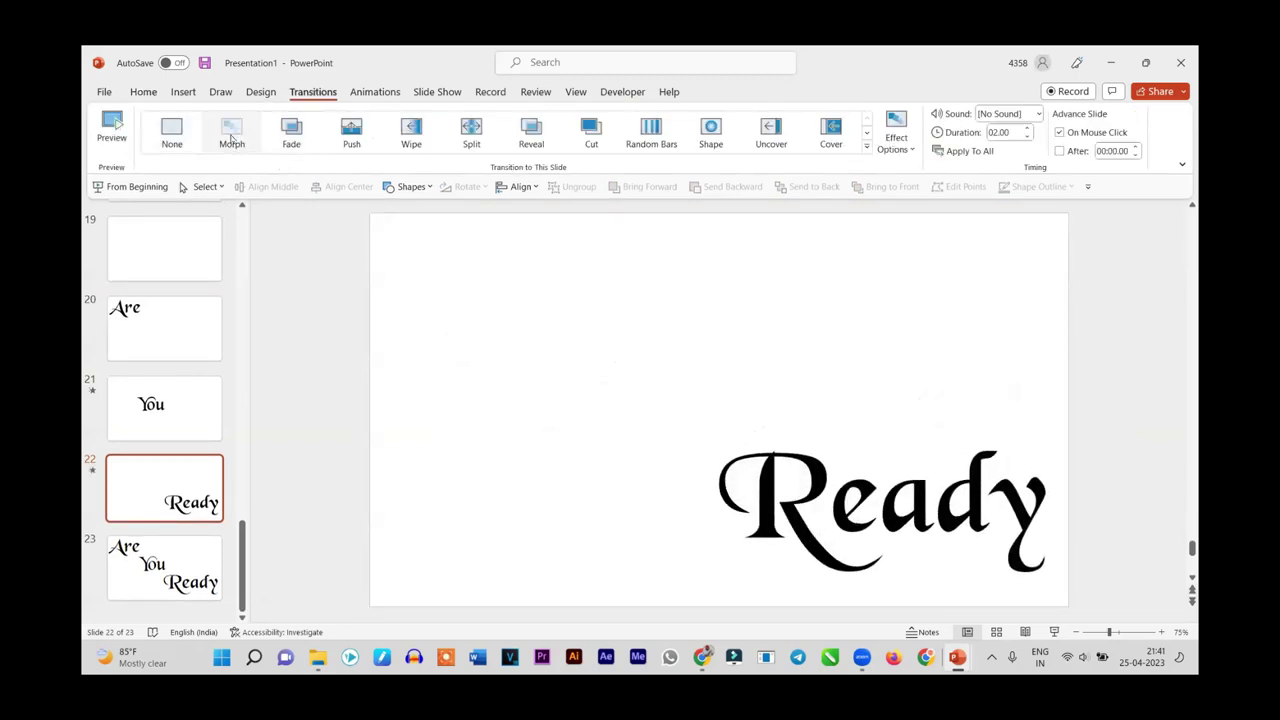
pyautogui.click(231, 135)
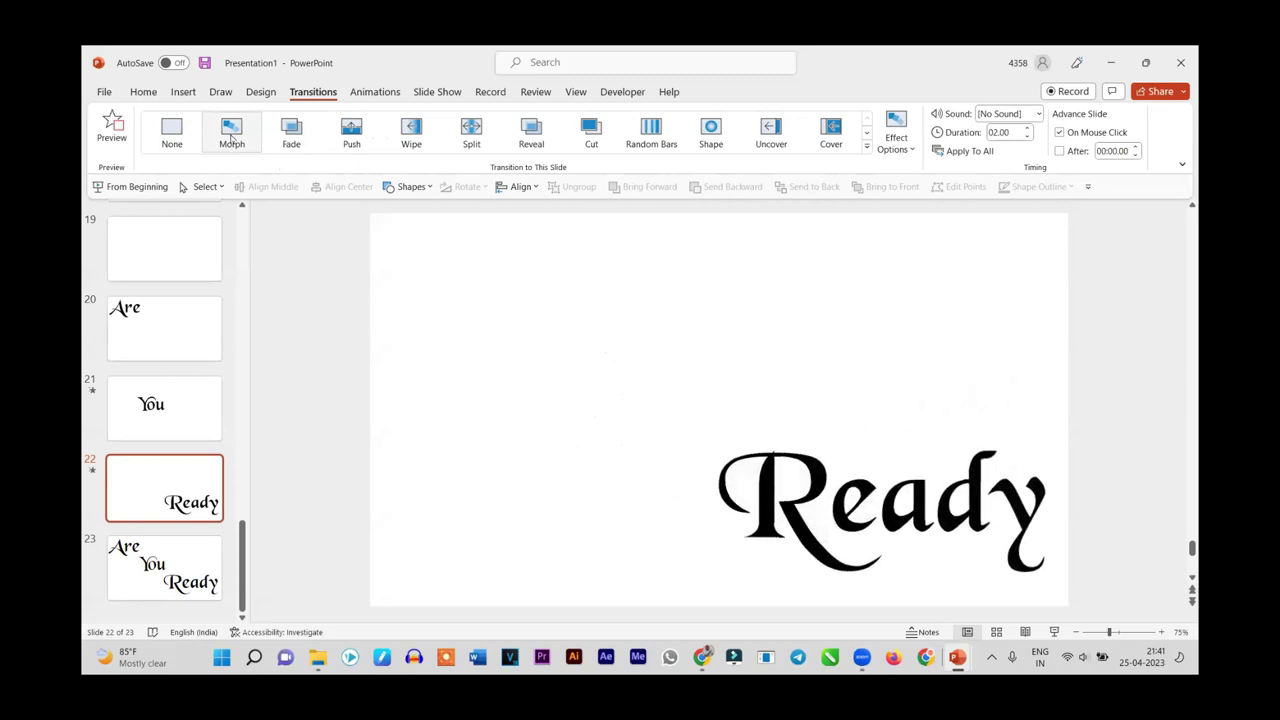
# - Combine the d and y pieces of Ready into one shape
pyautogui.click(962, 512)
pyautogui.keyDown('shift'); pyautogui.click(1023, 510); pyautogui.keyUp('shift')
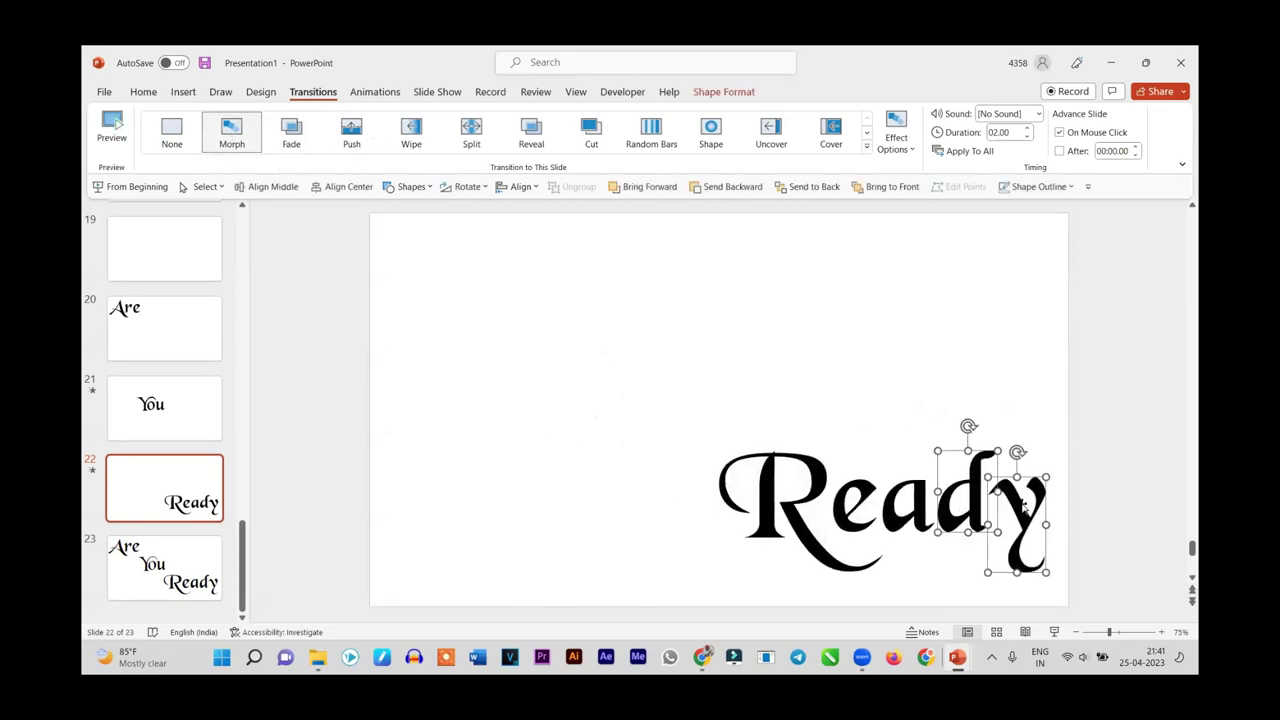
pyautogui.click(718, 93)
pyautogui.click(245, 151)
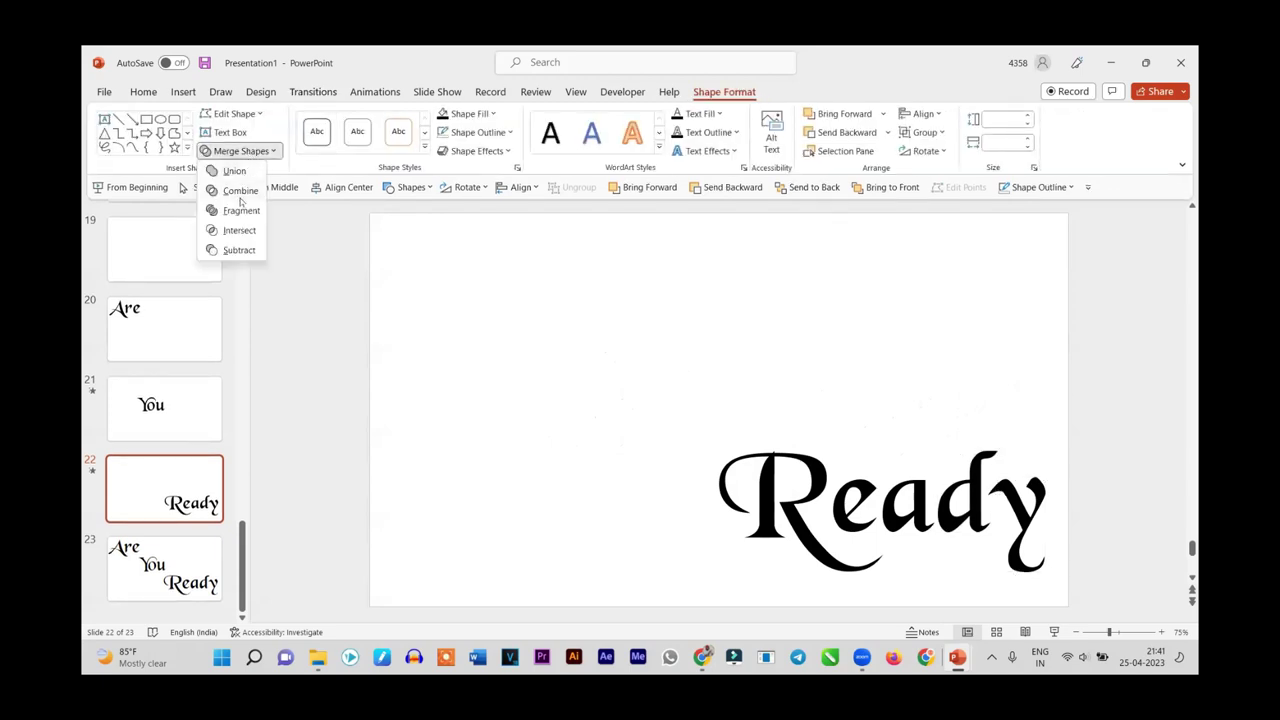
pyautogui.click(240, 191)
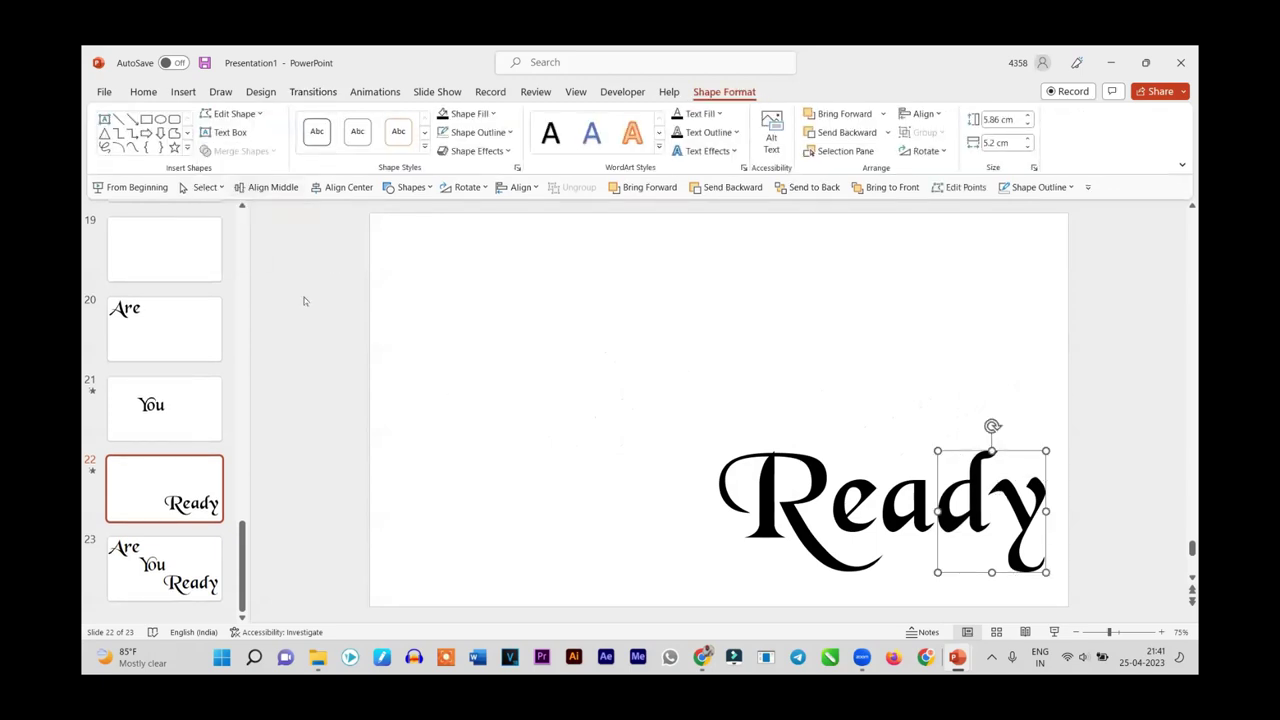
# - Reapply Morph to slide 22 and preview You reshaping into Ready several times
pyautogui.click(313, 92)
pyautogui.click(231, 132)
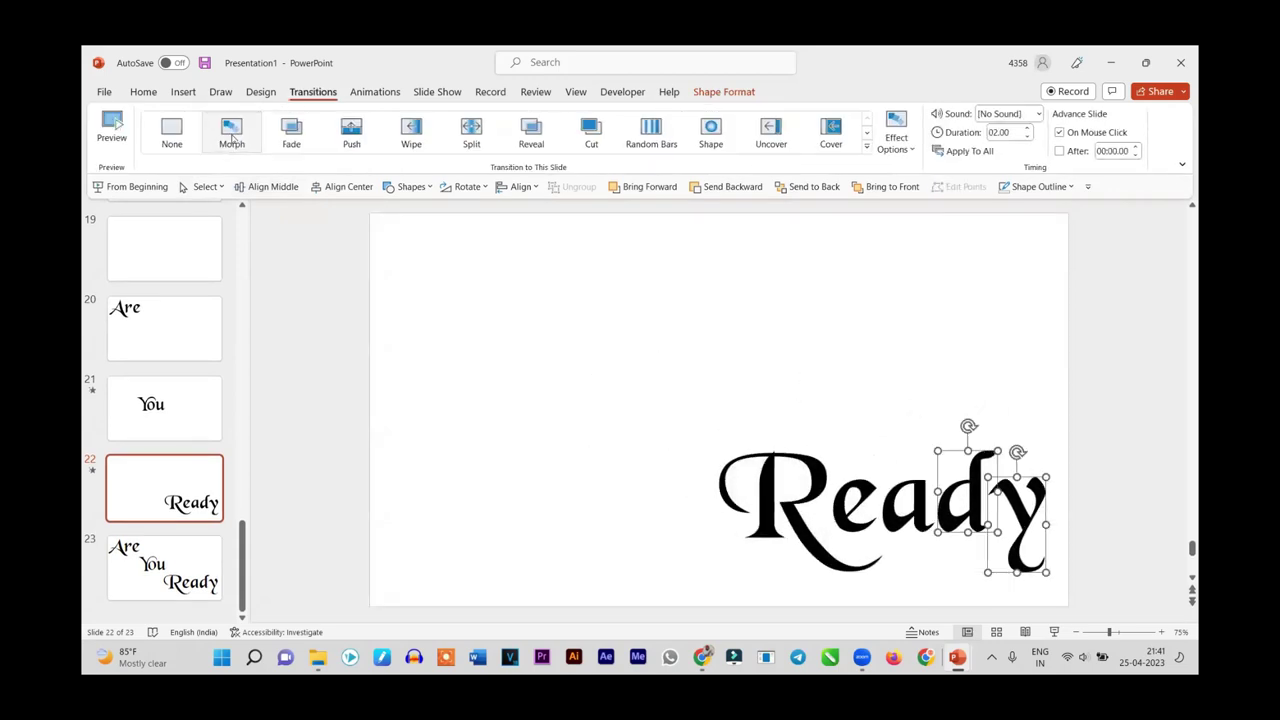
pyautogui.click(231, 132)
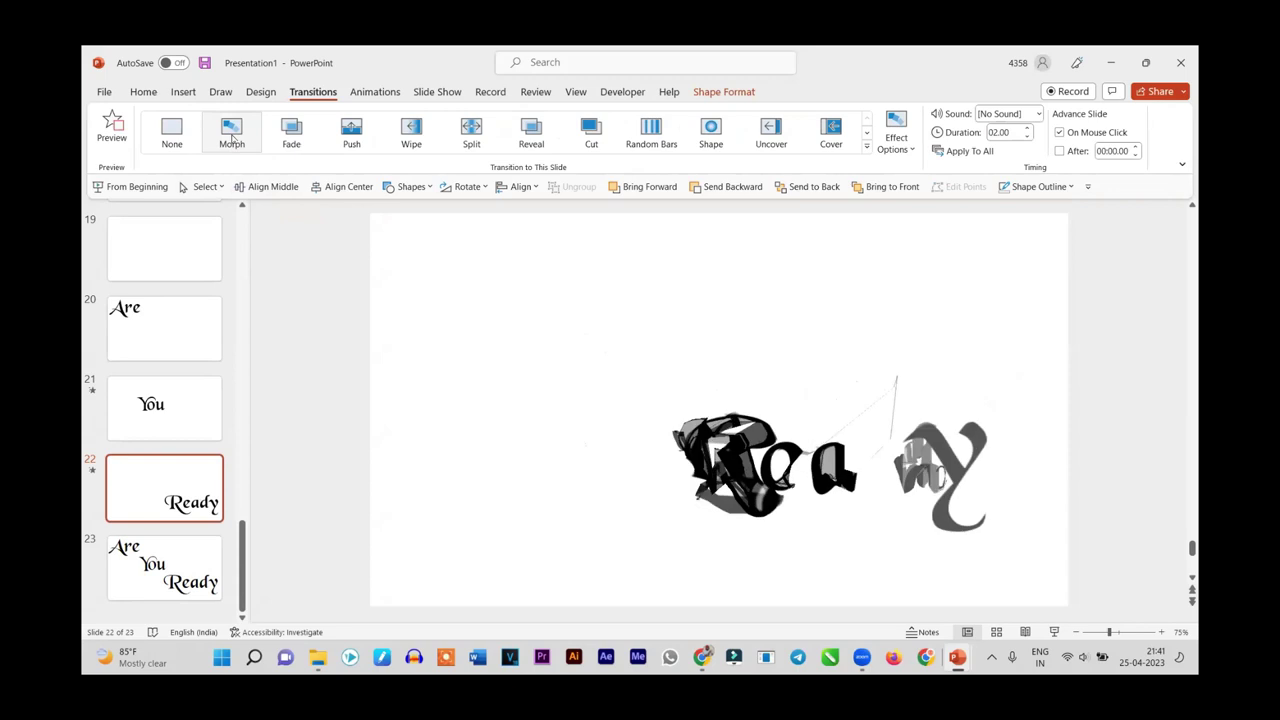
pyautogui.click(231, 136)
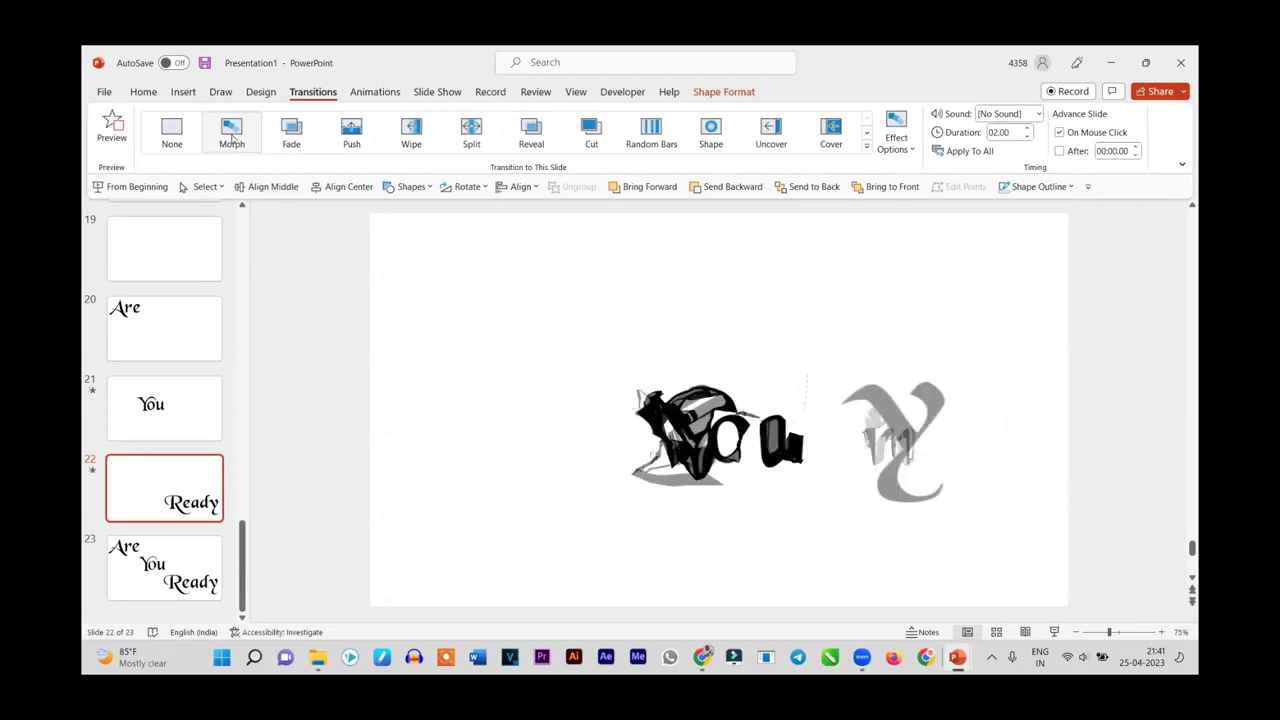
pyautogui.click(231, 136)
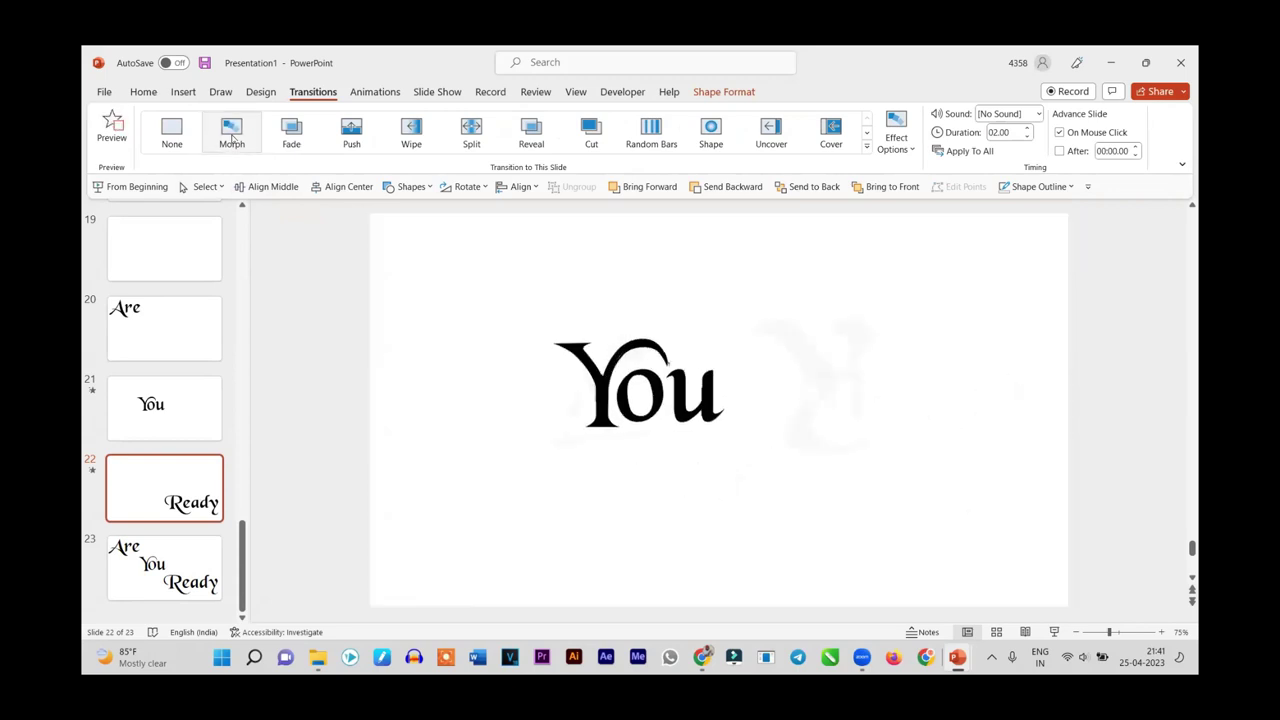
pyautogui.click(231, 136)
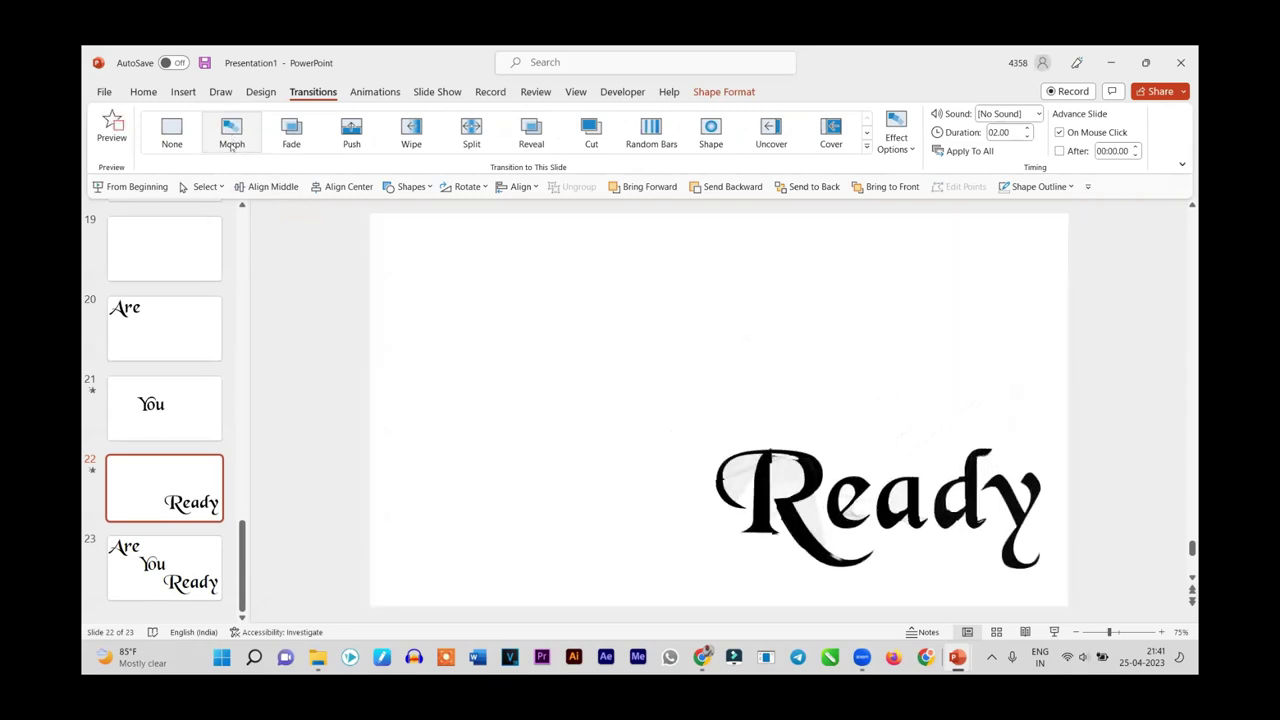
# - Discard the empty text box beside You on slide 21, then move to slide 23
pyautogui.click(145, 430)
pyautogui.click(769, 402)
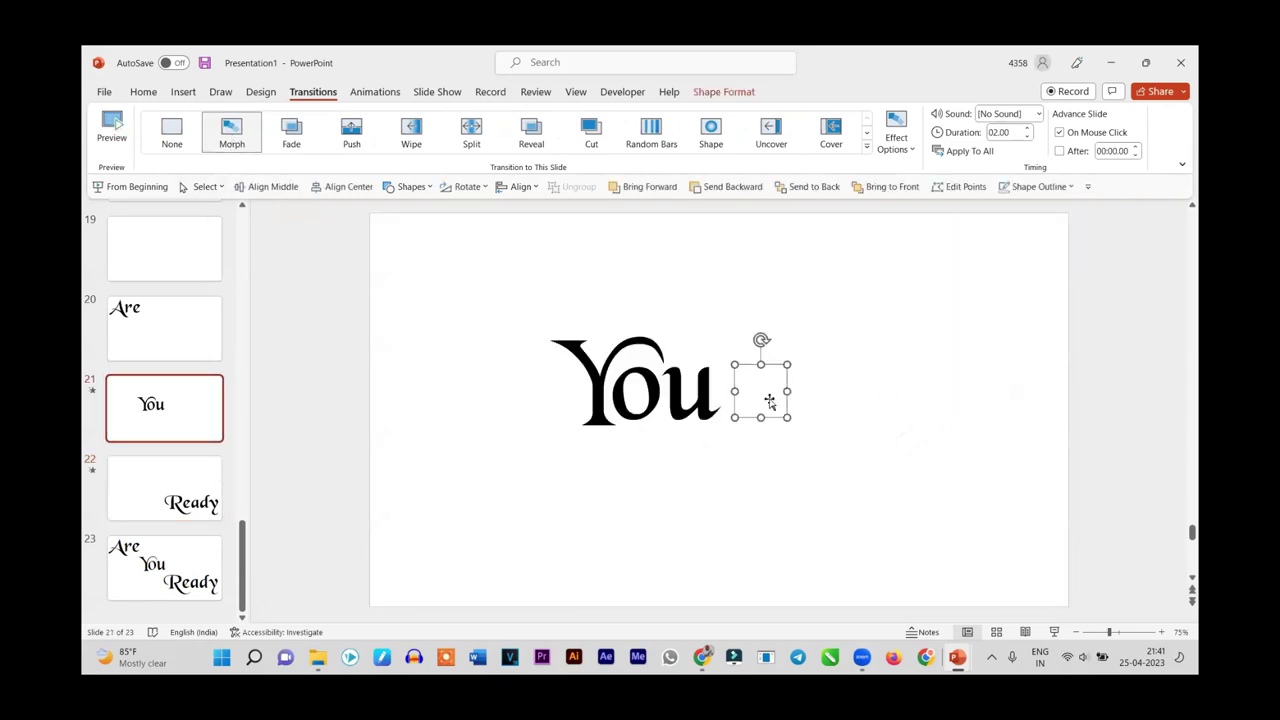
pyautogui.moveTo(796, 393)
pyautogui.mouseDown()
pyautogui.moveTo(845, 393)
pyautogui.moveTo(806, 392)
pyautogui.mouseUp()
pyautogui.click(695, 506)
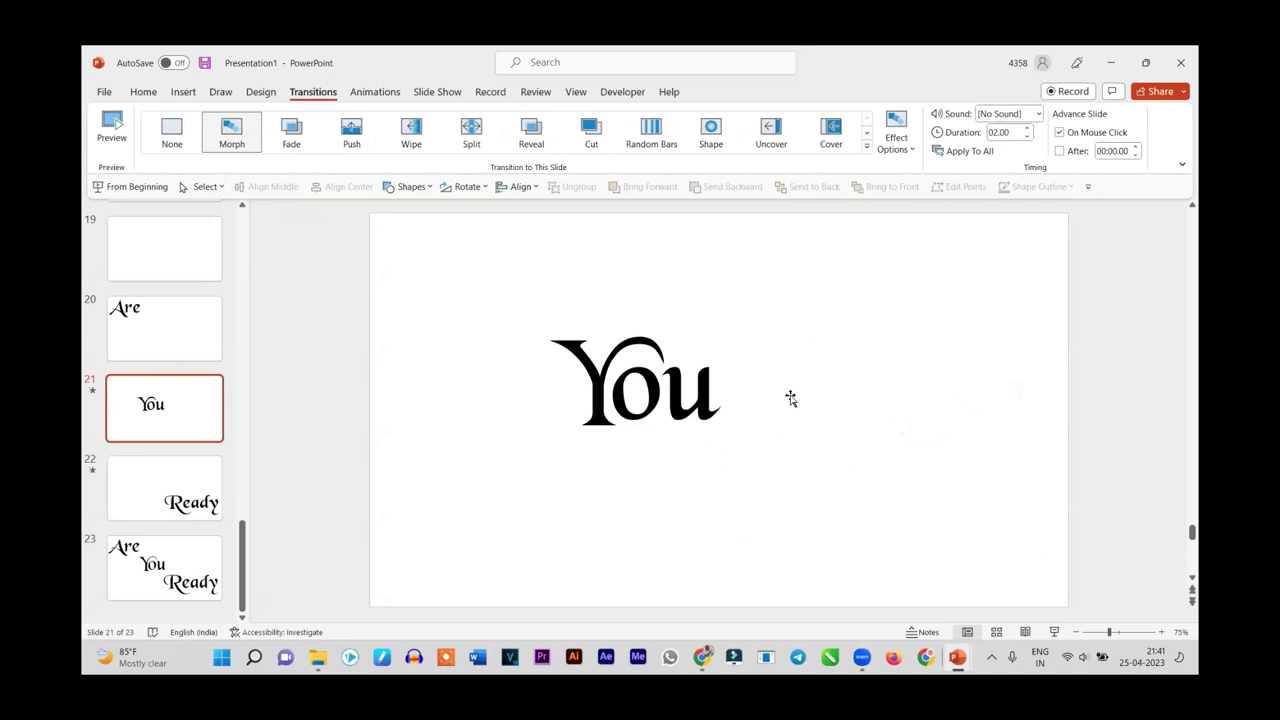
pyautogui.click(198, 512)
pyautogui.click(172, 545)
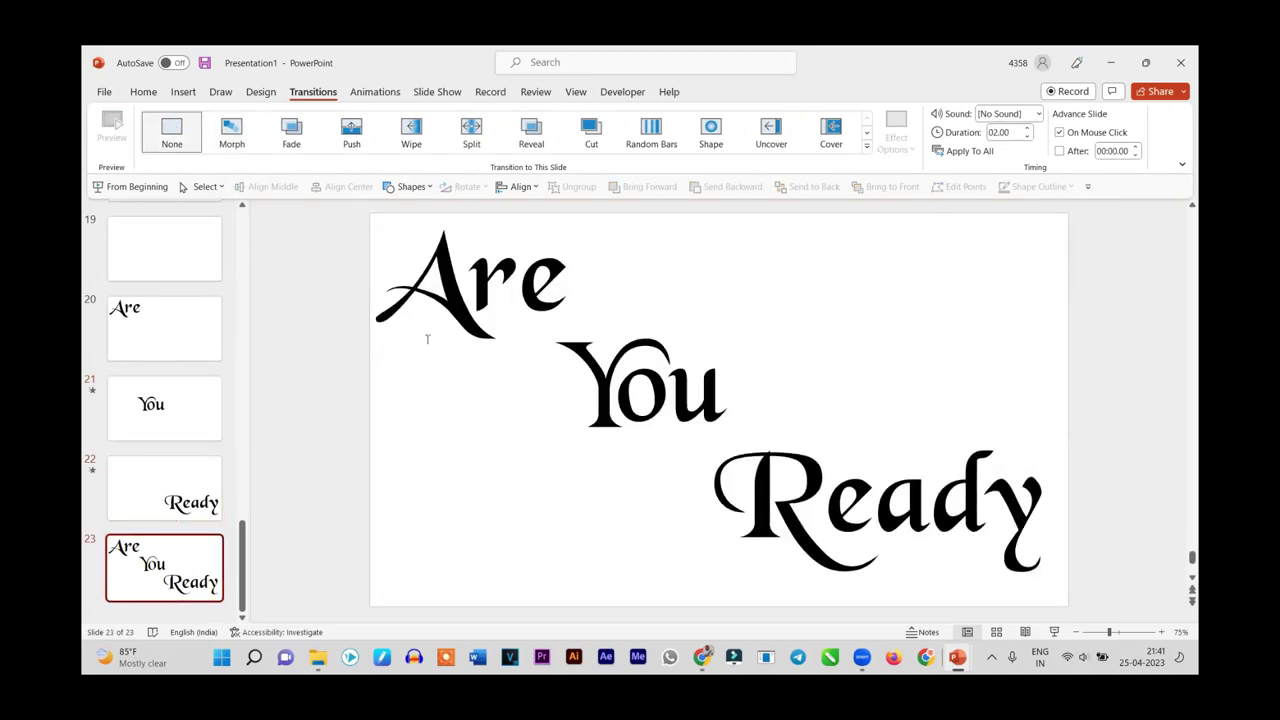
# - On slide 23, draw a rectangle and stretch it to cover the whole slide
pyautogui.click(182, 92)
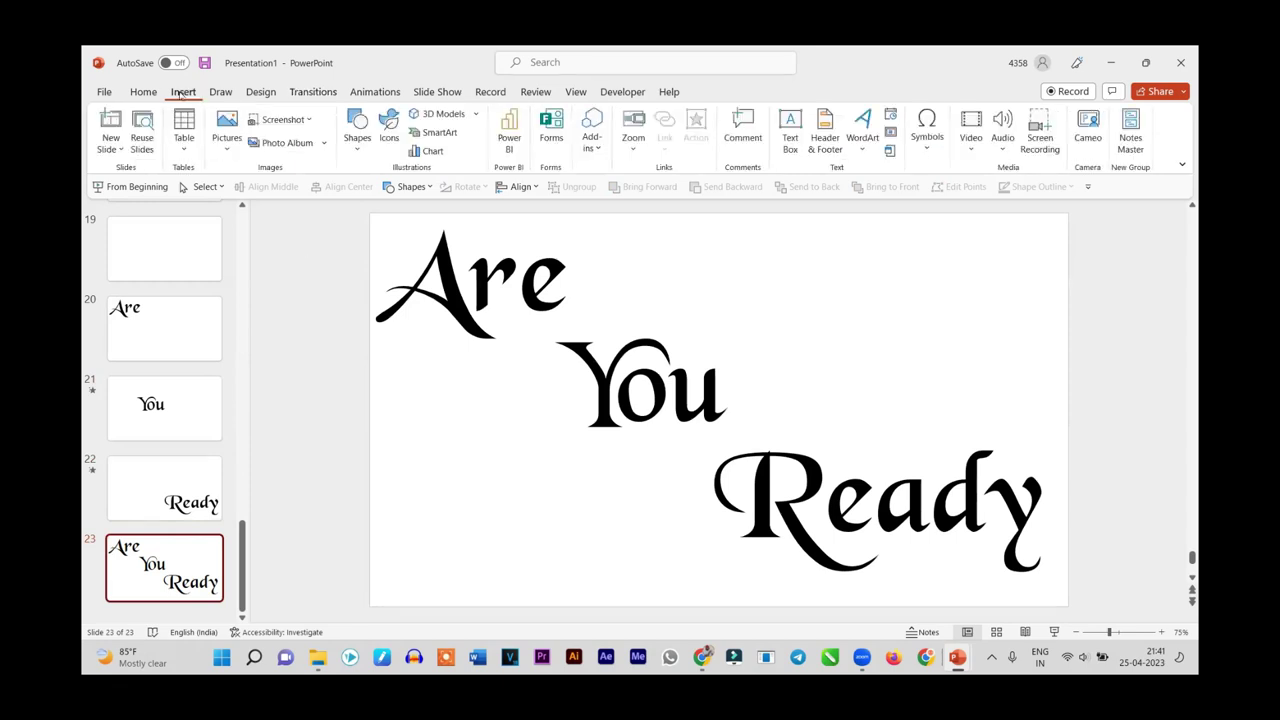
pyautogui.click(359, 145)
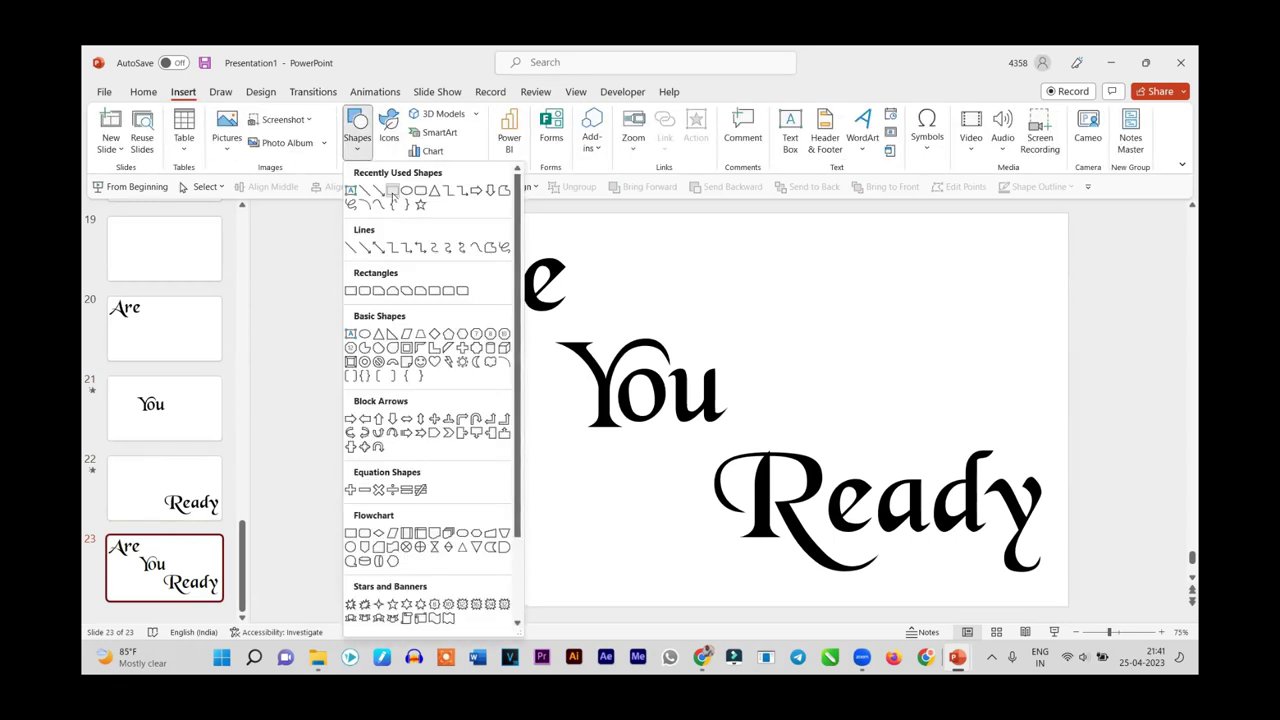
pyautogui.click(380, 229)
pyautogui.moveTo(370, 220); pyautogui.dragTo(576, 344)
pyautogui.rightClick(454, 287)
pyautogui.press('Escape')
pyautogui.moveTo(576, 344); pyautogui.dragTo(1058, 568)
# - Send the rectangle to the back, fill it black, and fragment all slide objects
pyautogui.rightClick(452, 294)
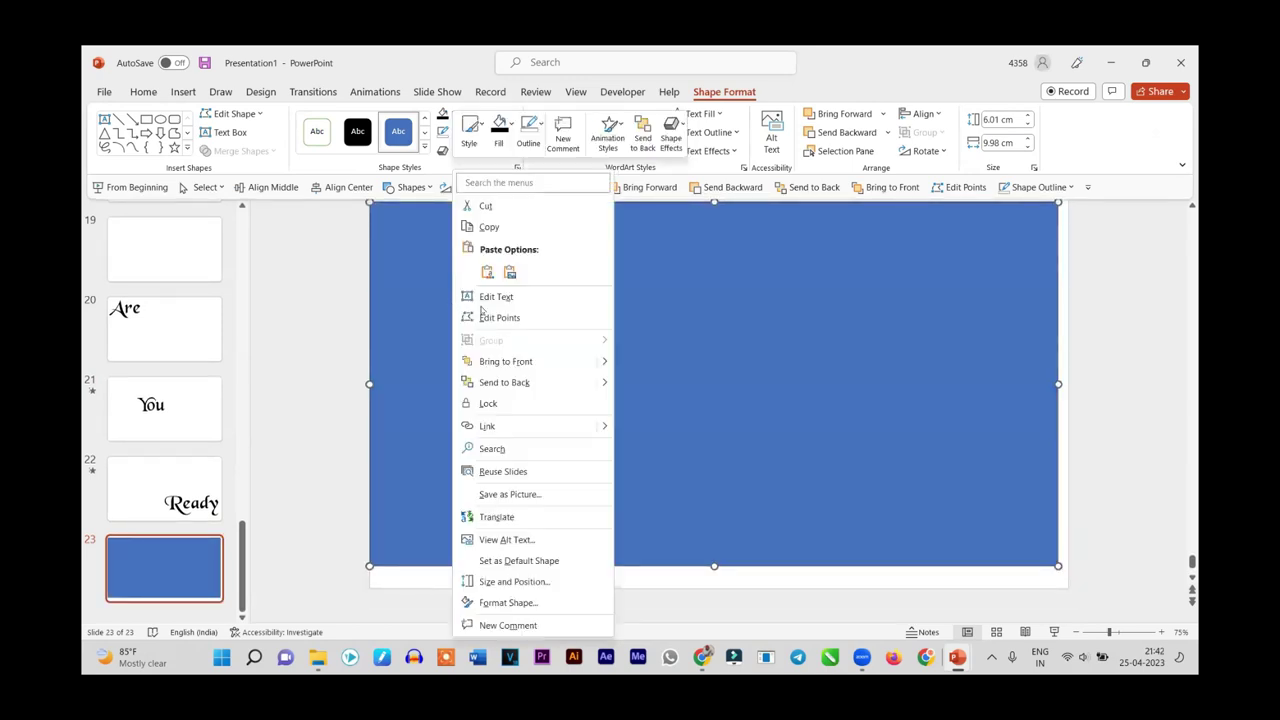
pyautogui.click(506, 382)
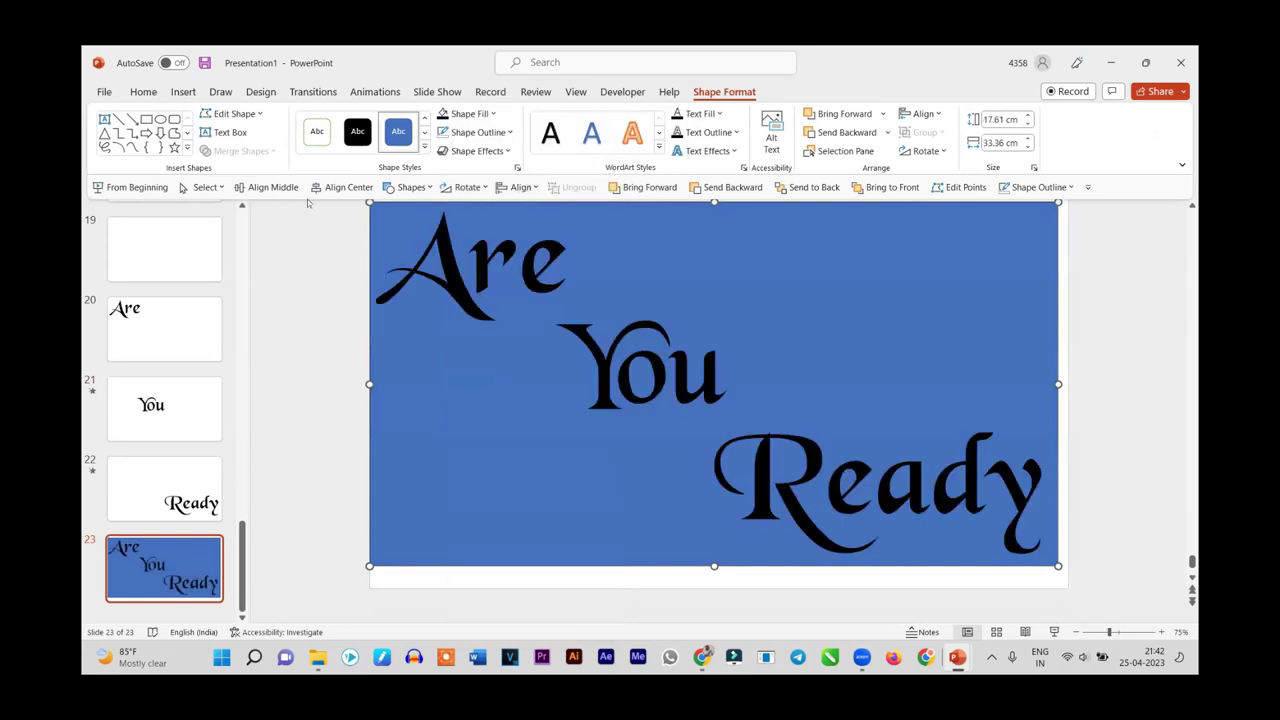
pyautogui.click(443, 114)
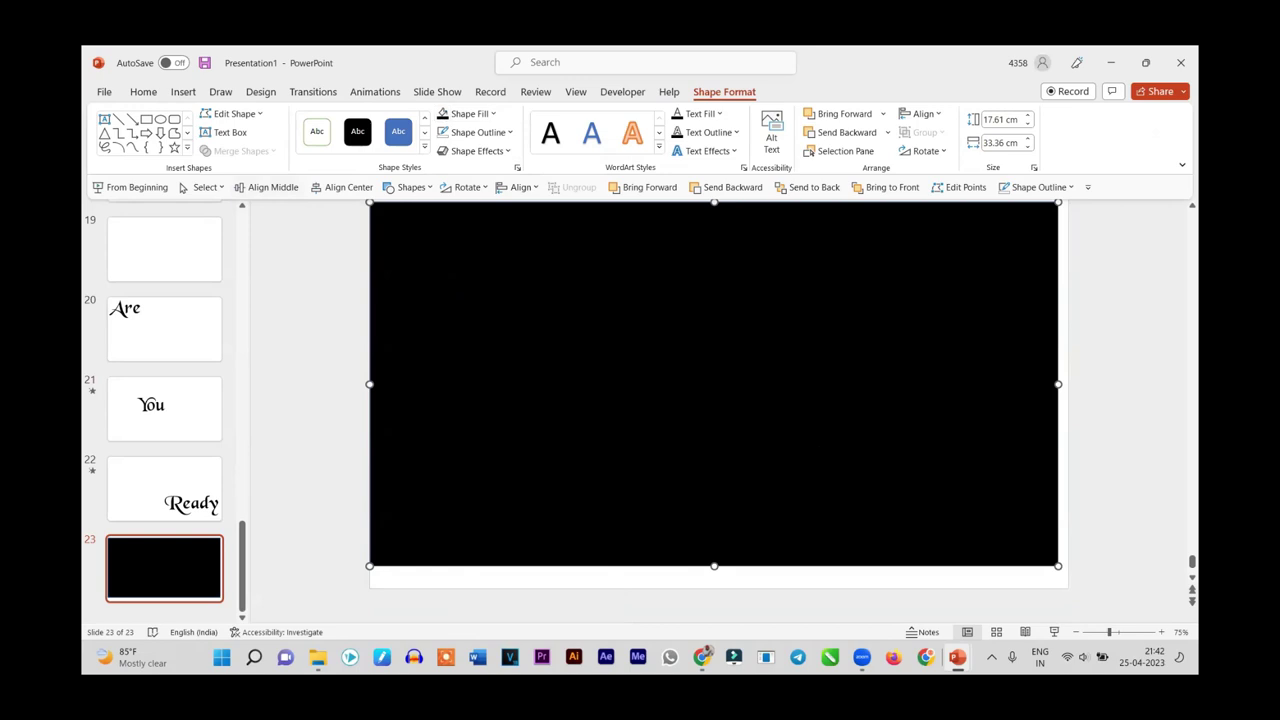
pyautogui.hotkey('ctrl', 'a')
pyautogui.click(245, 151)
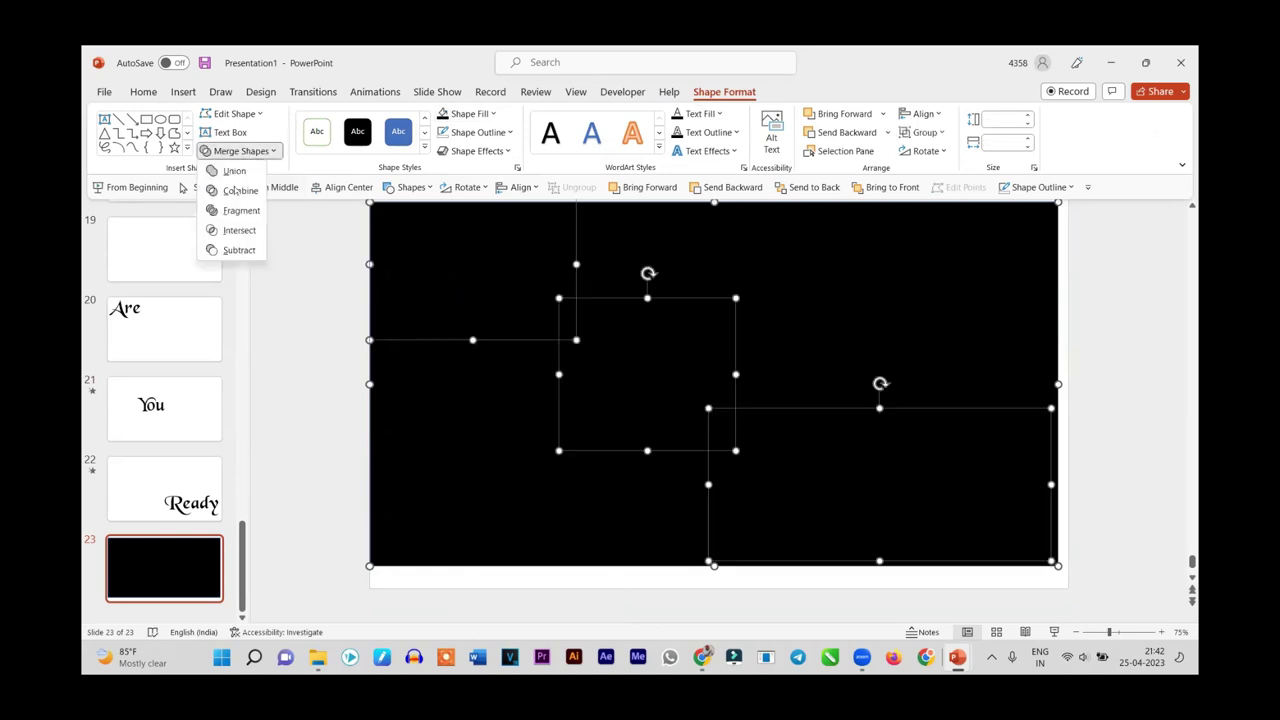
pyautogui.click(235, 210)
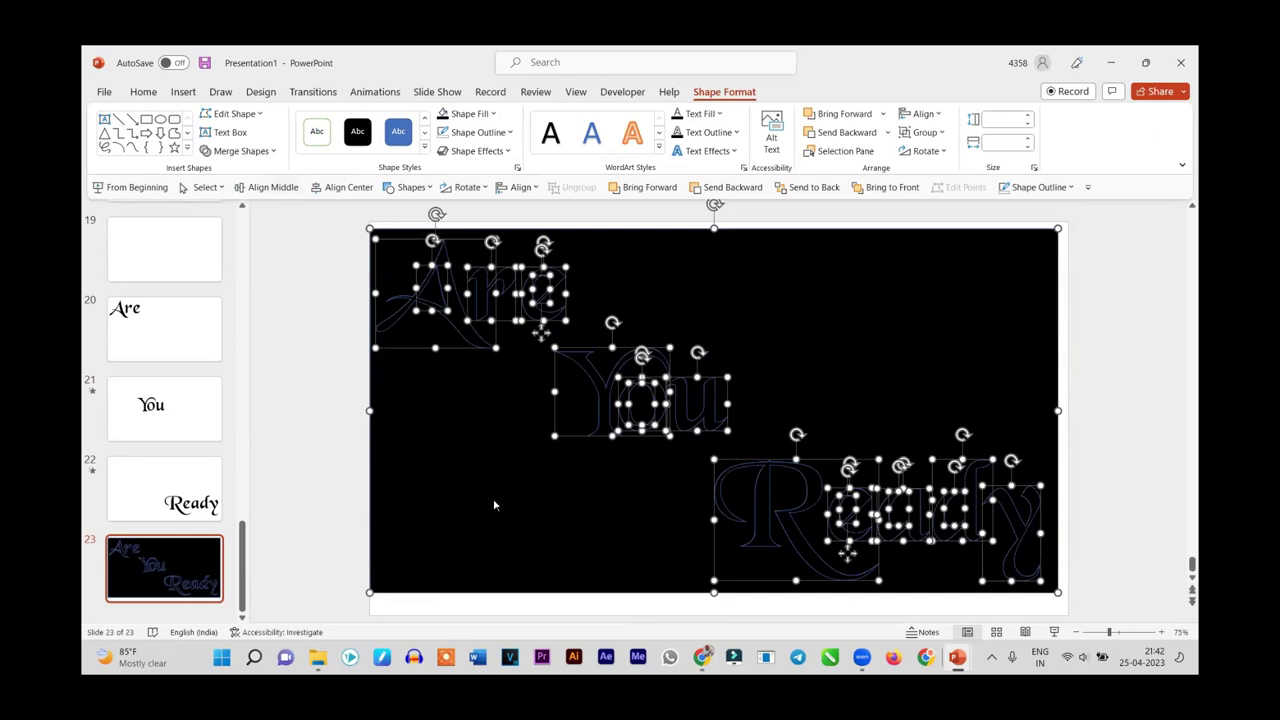
# - Delete the black background piece and check the A, e, o, a and d letter fragments
pyautogui.click(347, 539)
pyautogui.click(424, 506)
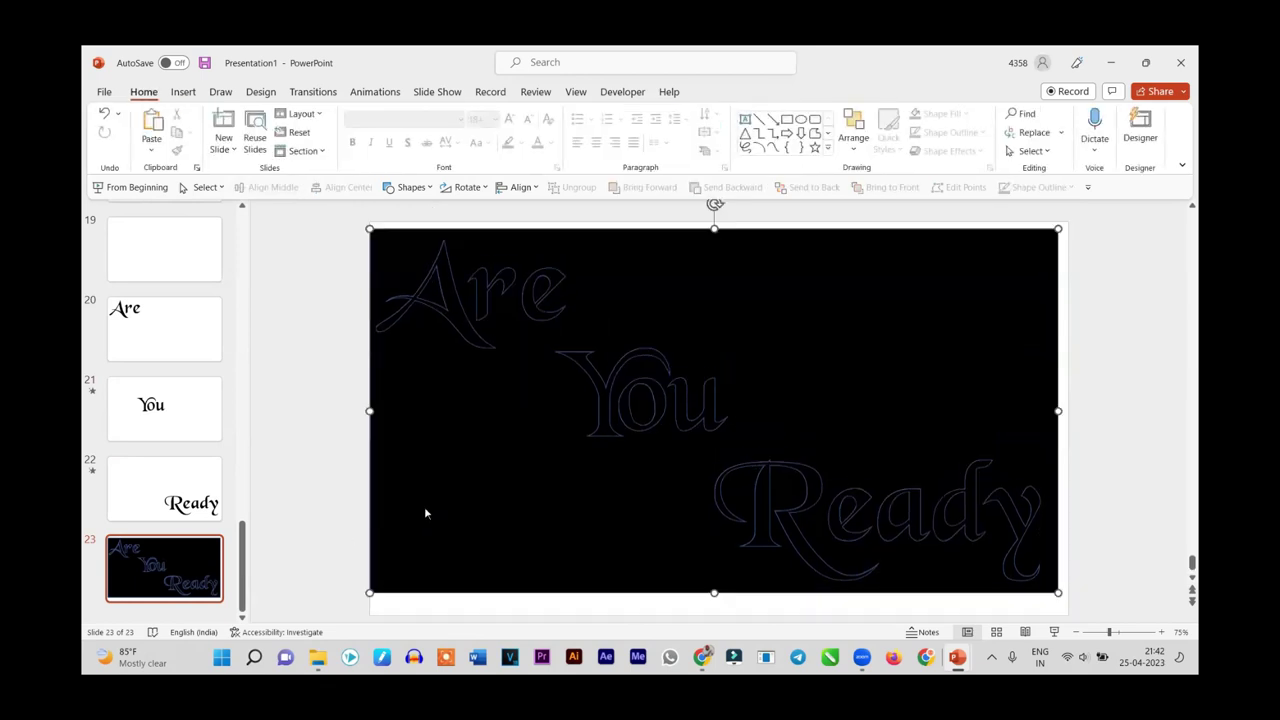
pyautogui.press('Delete')
pyautogui.click(432, 285)
pyautogui.click(493, 277)
pyautogui.click(541, 322)
pyautogui.click(642, 395)
pyautogui.click(800, 495)
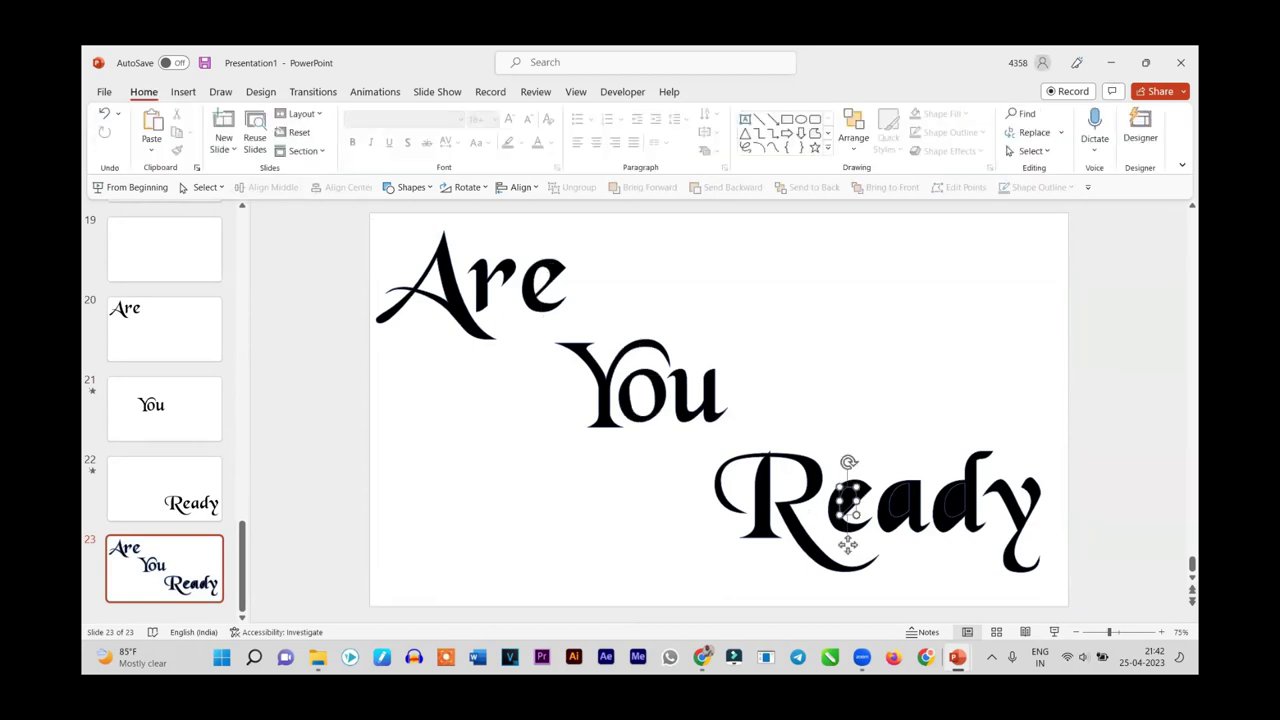
pyautogui.click(898, 495)
pyautogui.click(955, 500)
pyautogui.click(800, 434)
pyautogui.click(381, 92)
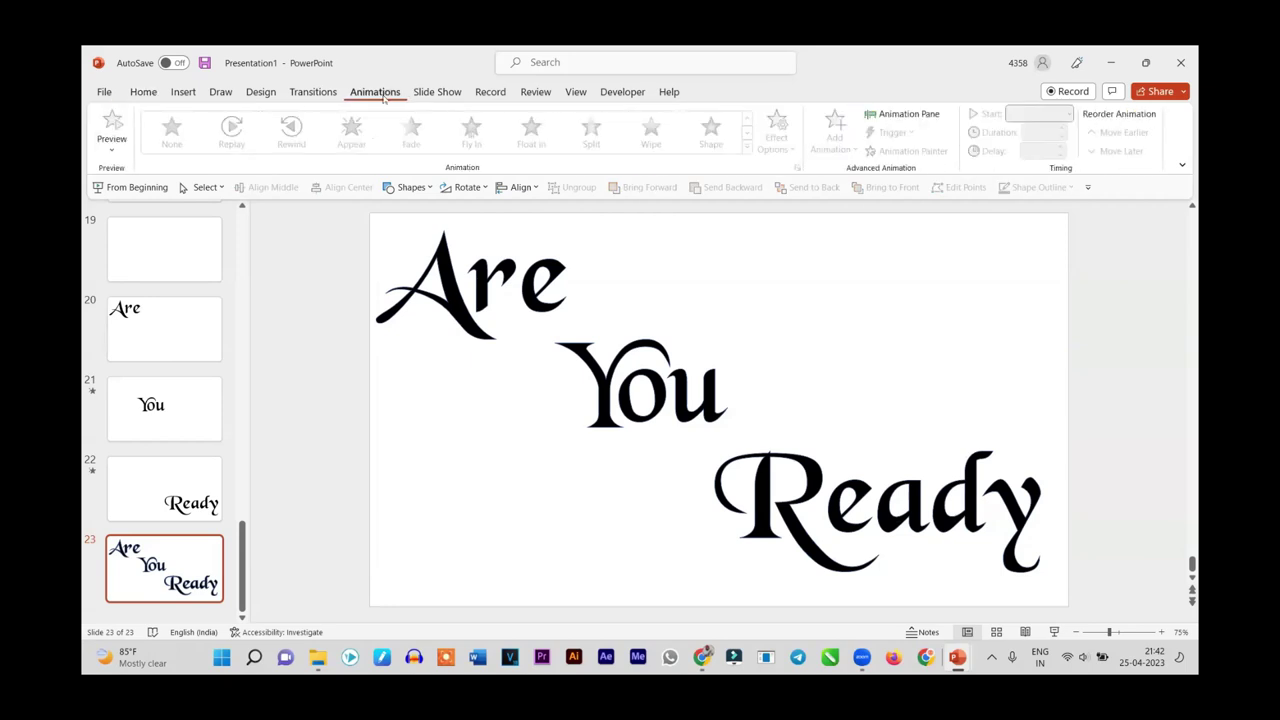
# - Apply a Morph transition to slide 23 and preview it
pyautogui.click(310, 92)
pyautogui.click(231, 130)
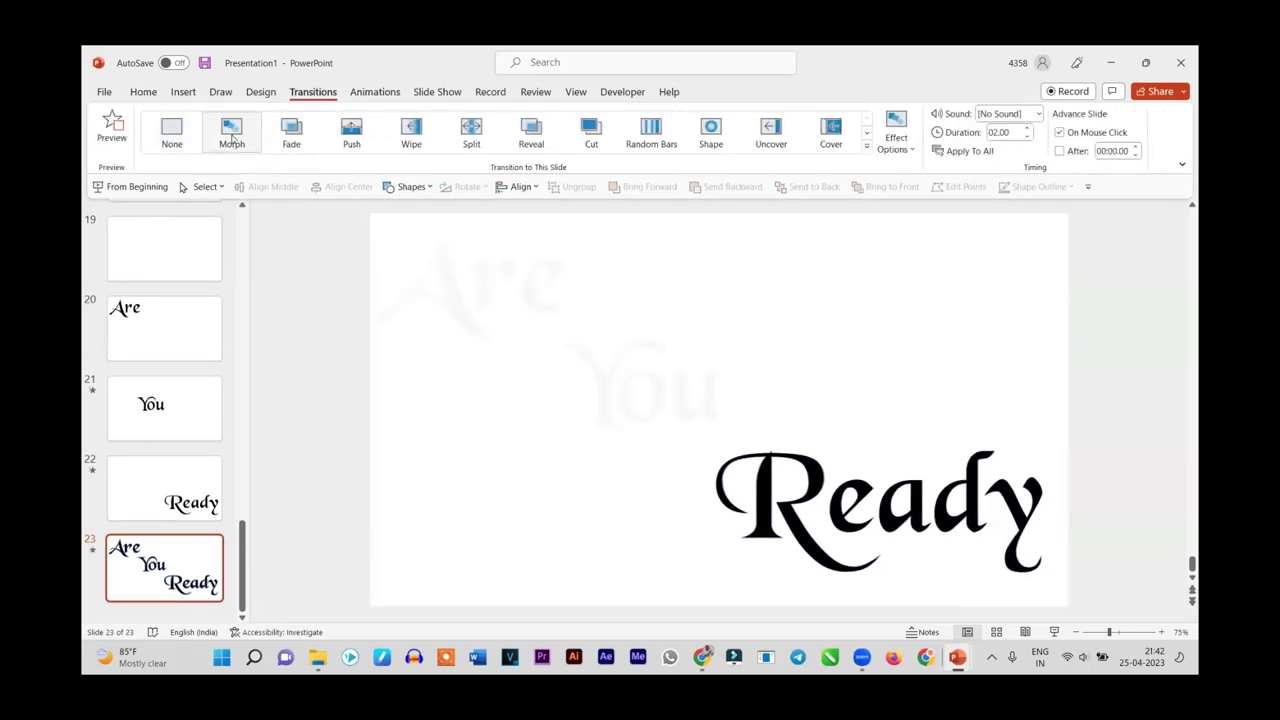
pyautogui.click(232, 132)
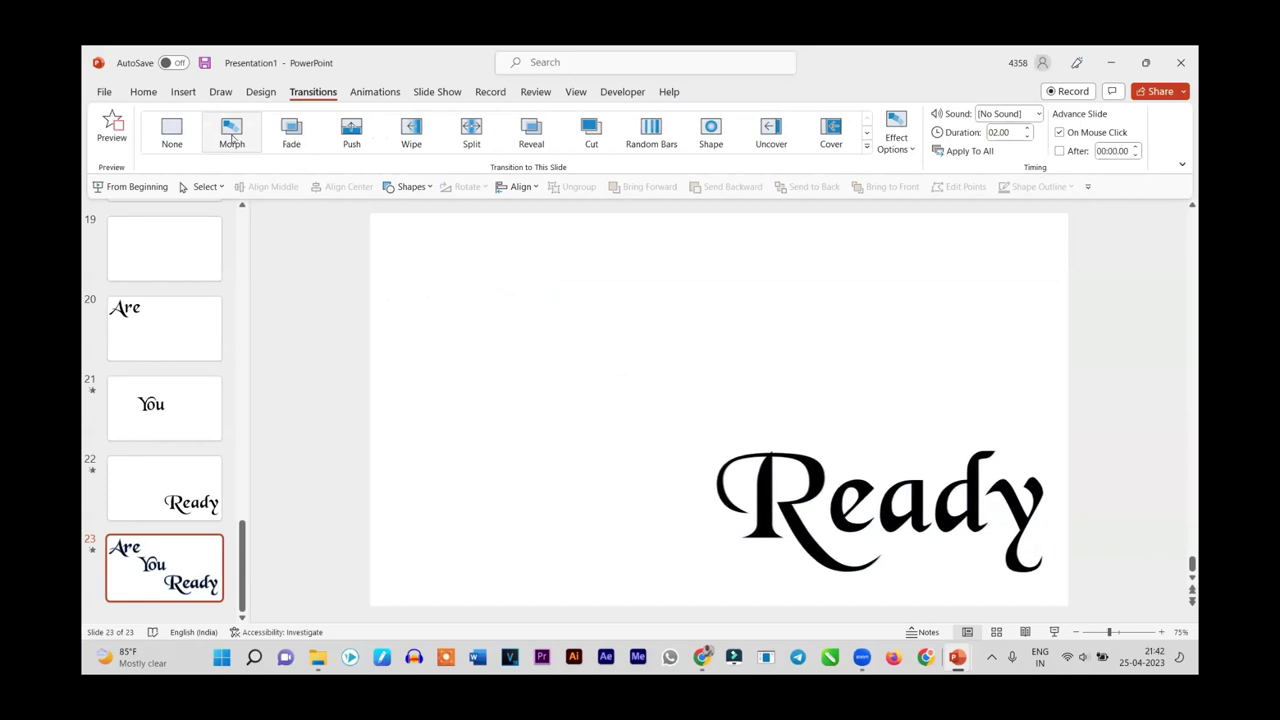
pyautogui.click(232, 135)
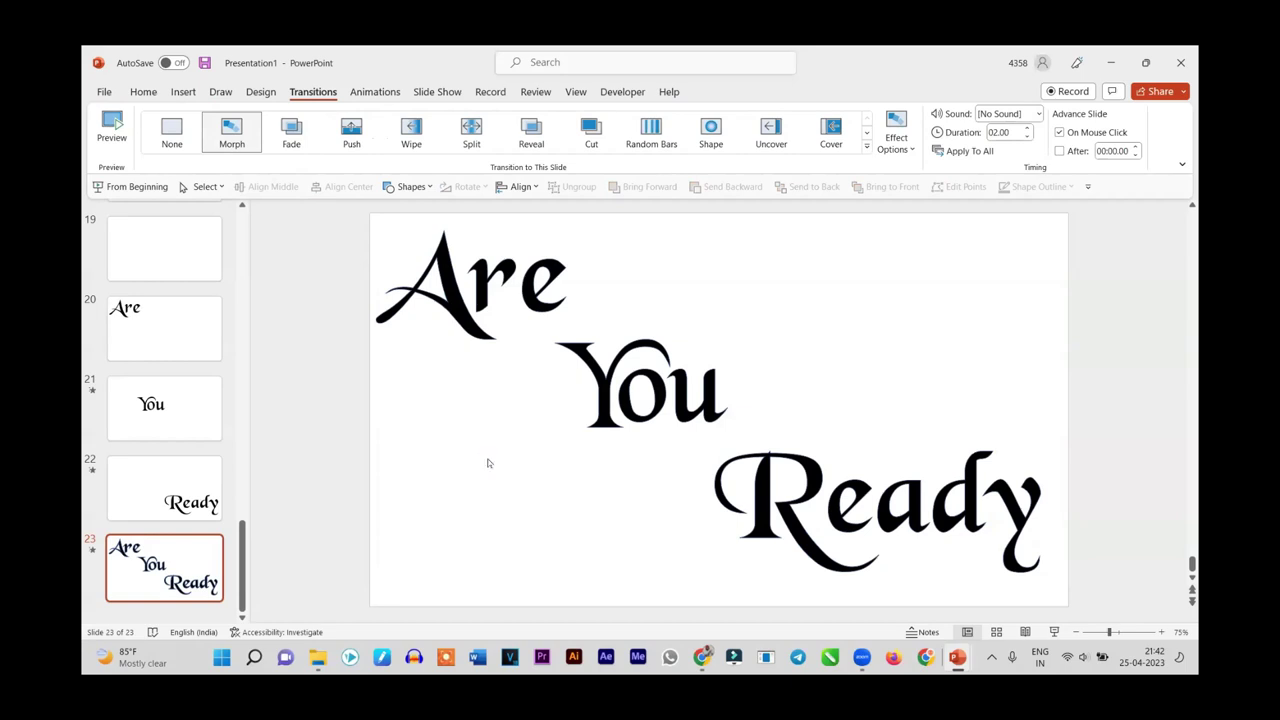
# - Restore the full-slide black rectangle over the Are You Ready letters on slide 23
pyautogui.moveTo(955, 540); pyautogui.dragTo(432, 305)
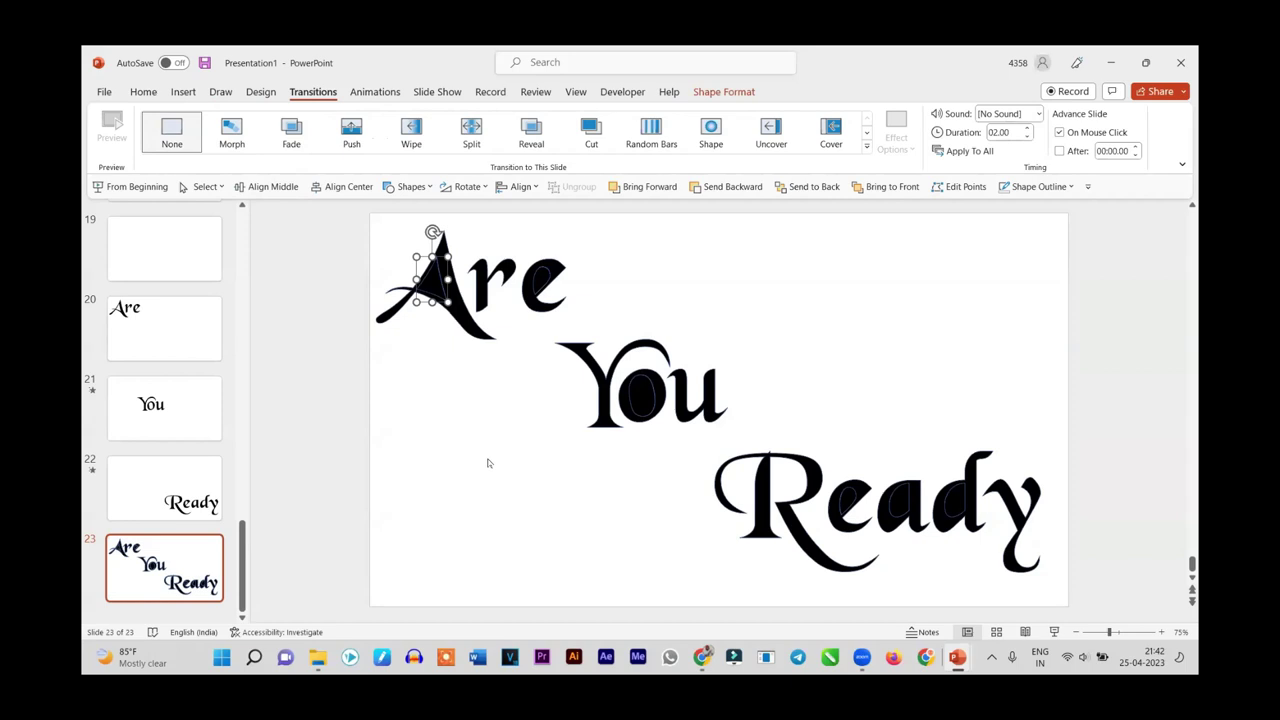
pyautogui.hotkey('ctrl', 'v')
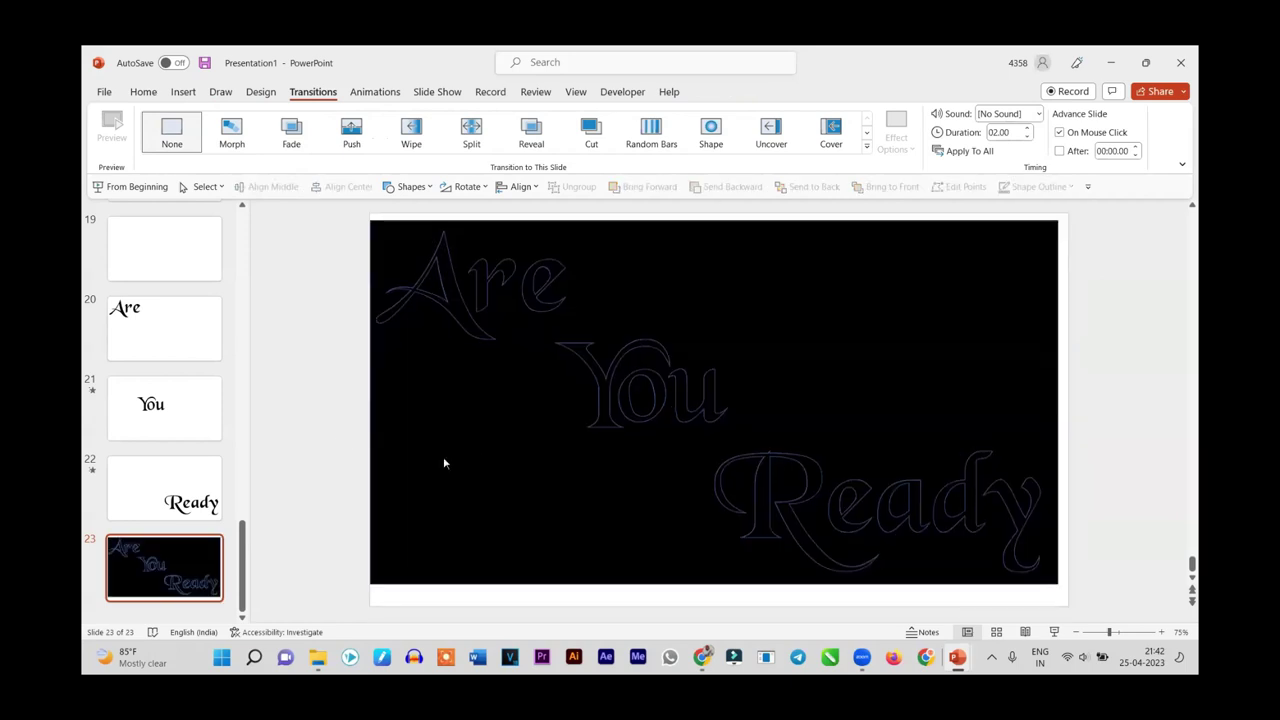
pyautogui.press('Delete')
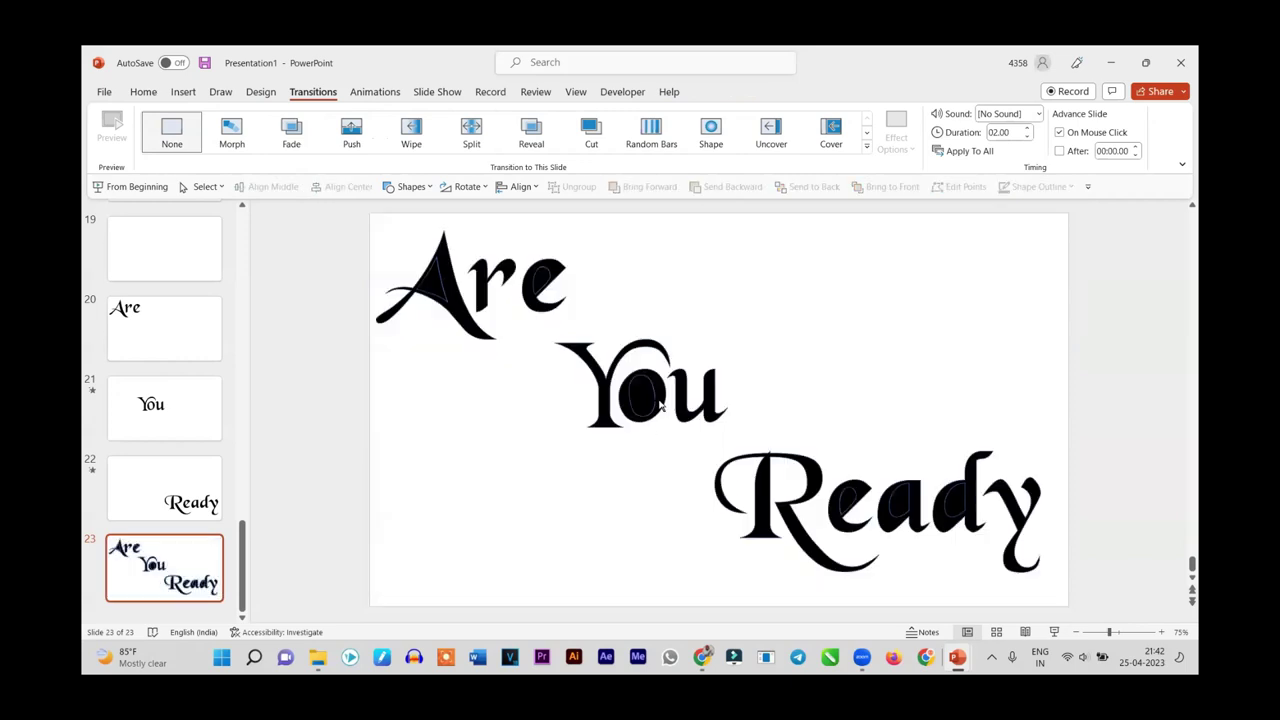
pyautogui.hotkey('ctrl', 'z')
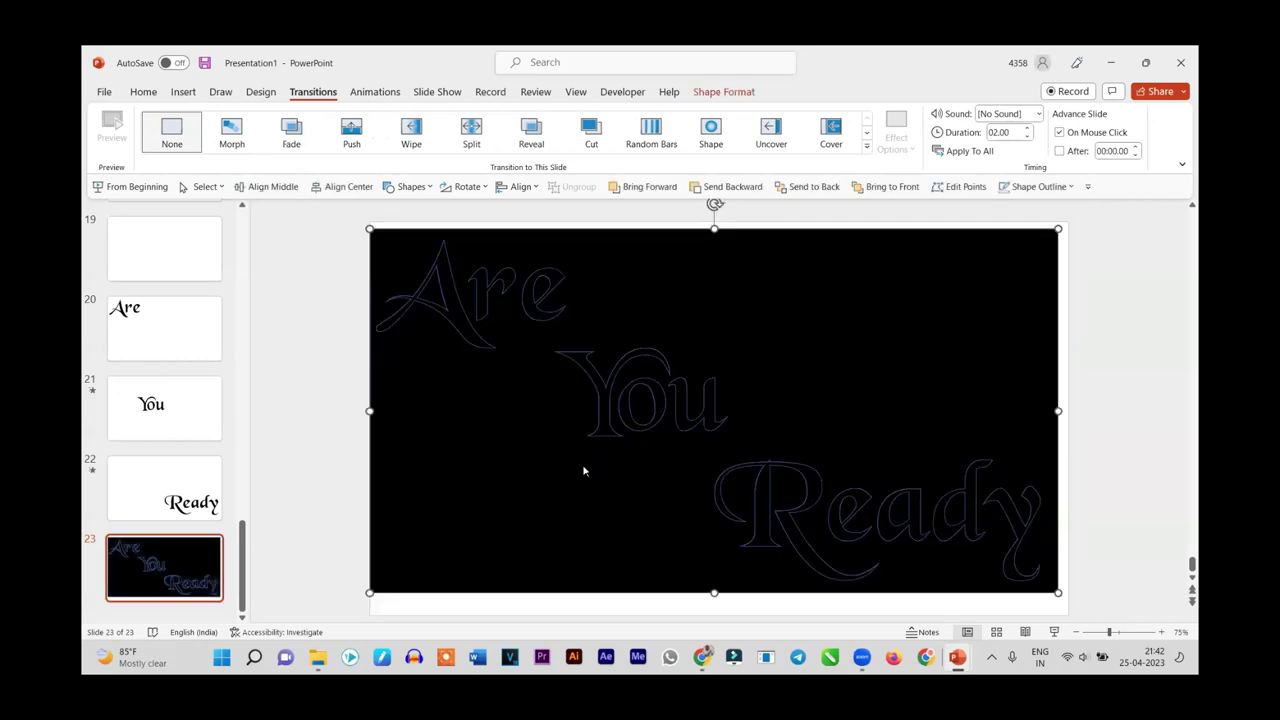
pyautogui.hotkey('ctrl', 'z')
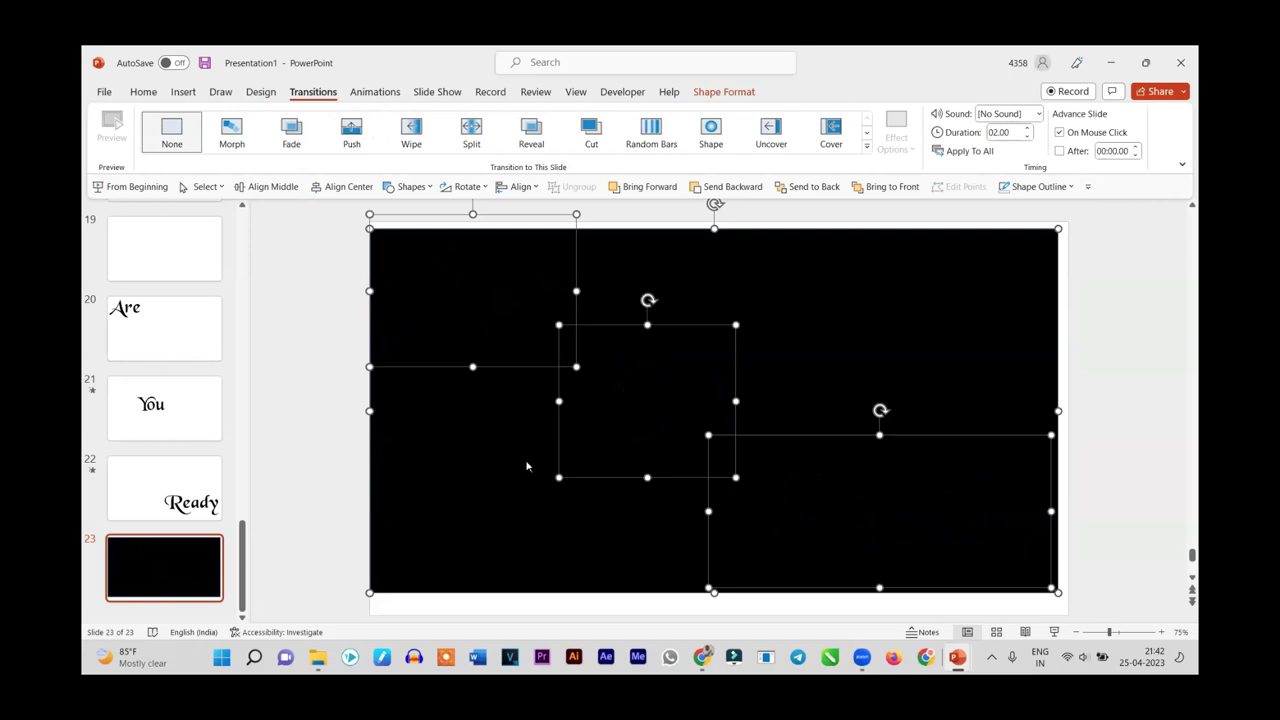
pyautogui.click(355, 418)
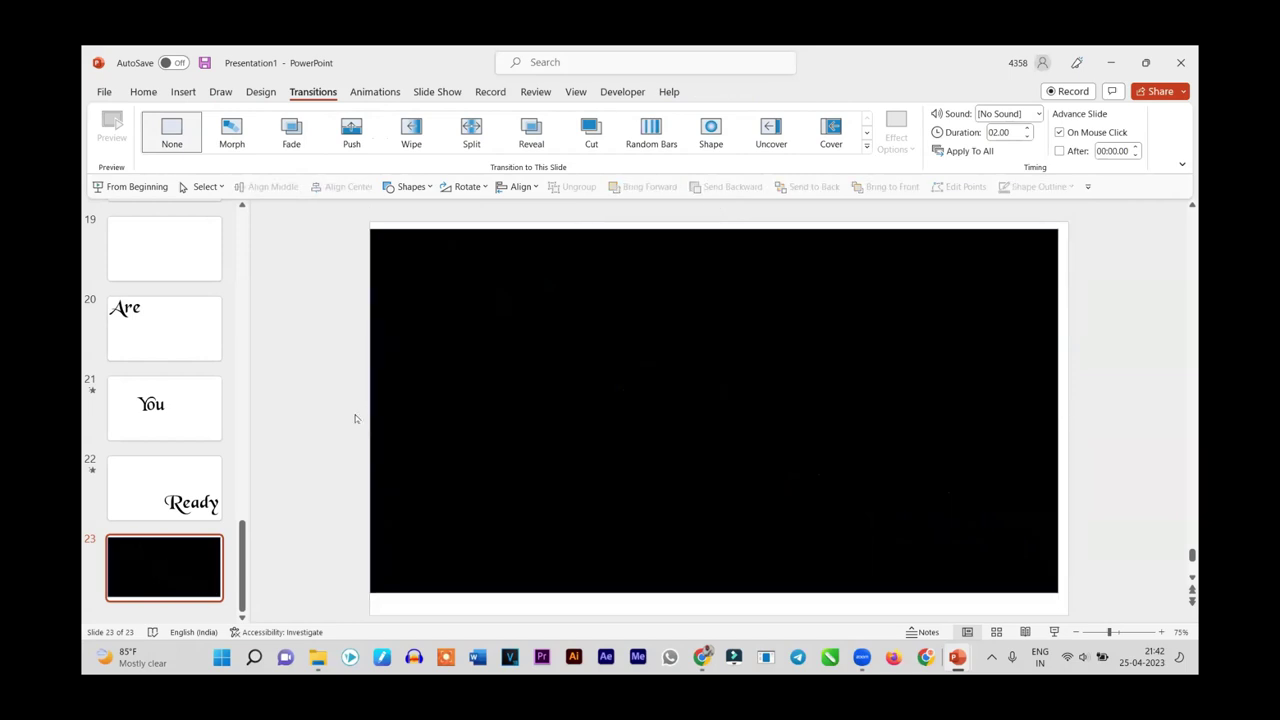
pyautogui.scroll(5, 190, 418)
# - Review slides 4, 5 (N), 6 (4), 8 (P) and 10 (D), then minimise PowerPoint
pyautogui.scroll(8, 192, 417)
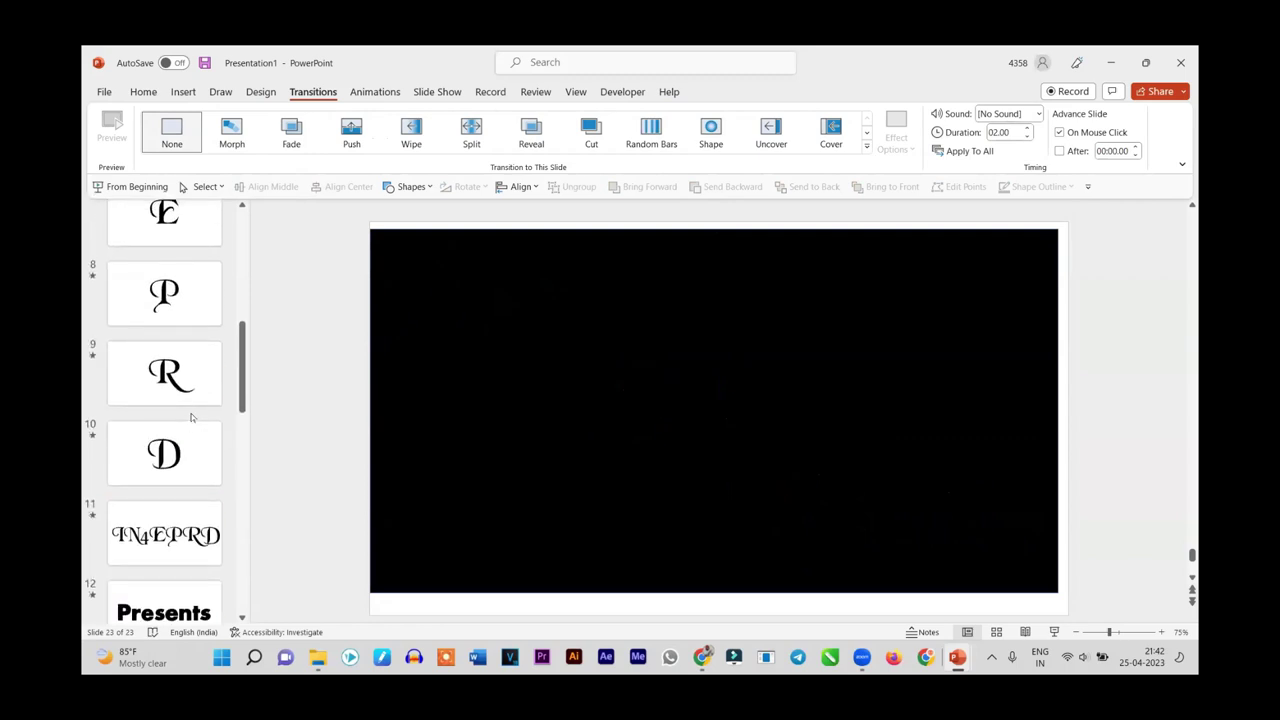
pyautogui.scroll(7, 192, 417)
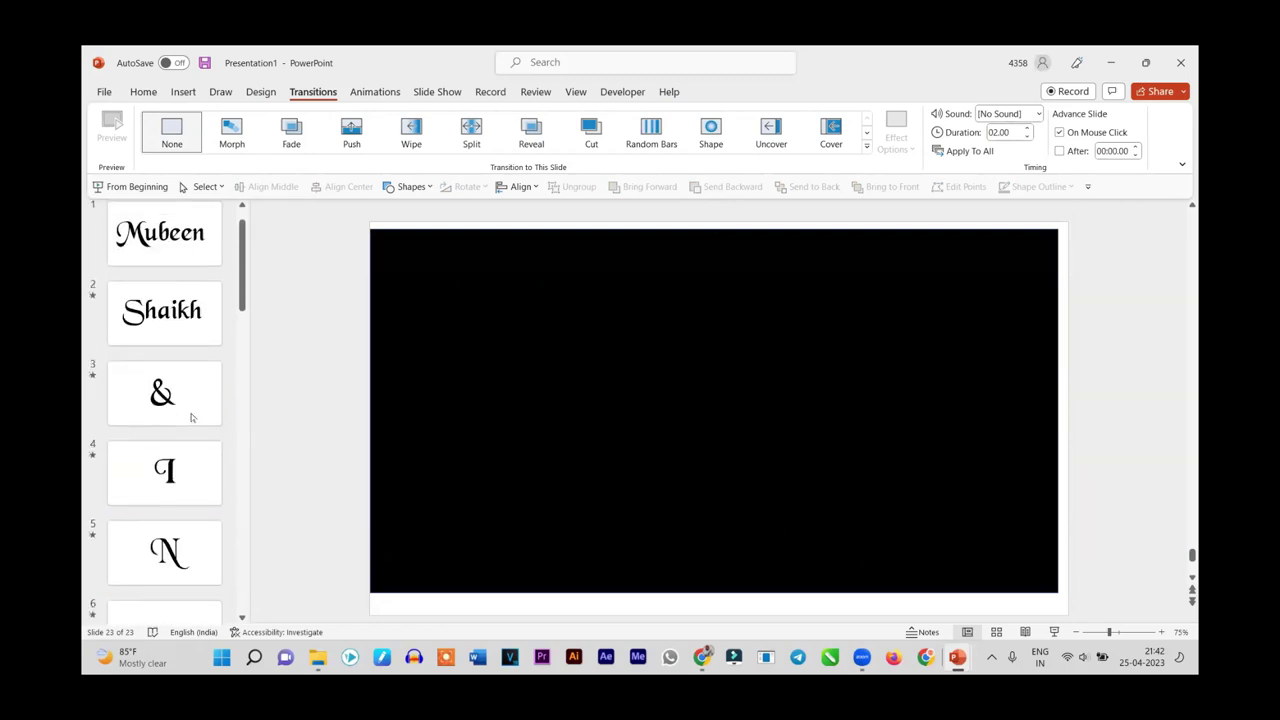
pyautogui.scroll(1, 192, 417)
pyautogui.scroll(-3, 192, 417)
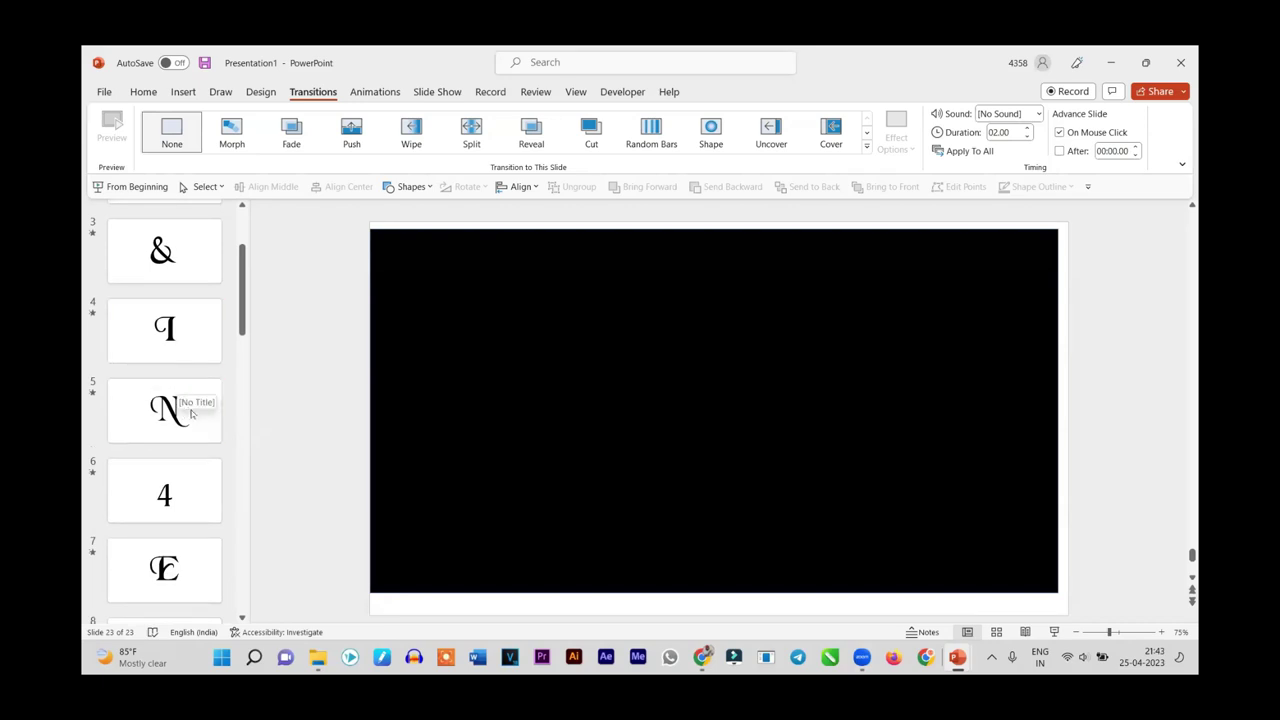
pyautogui.click(165, 352)
pyautogui.click(162, 420)
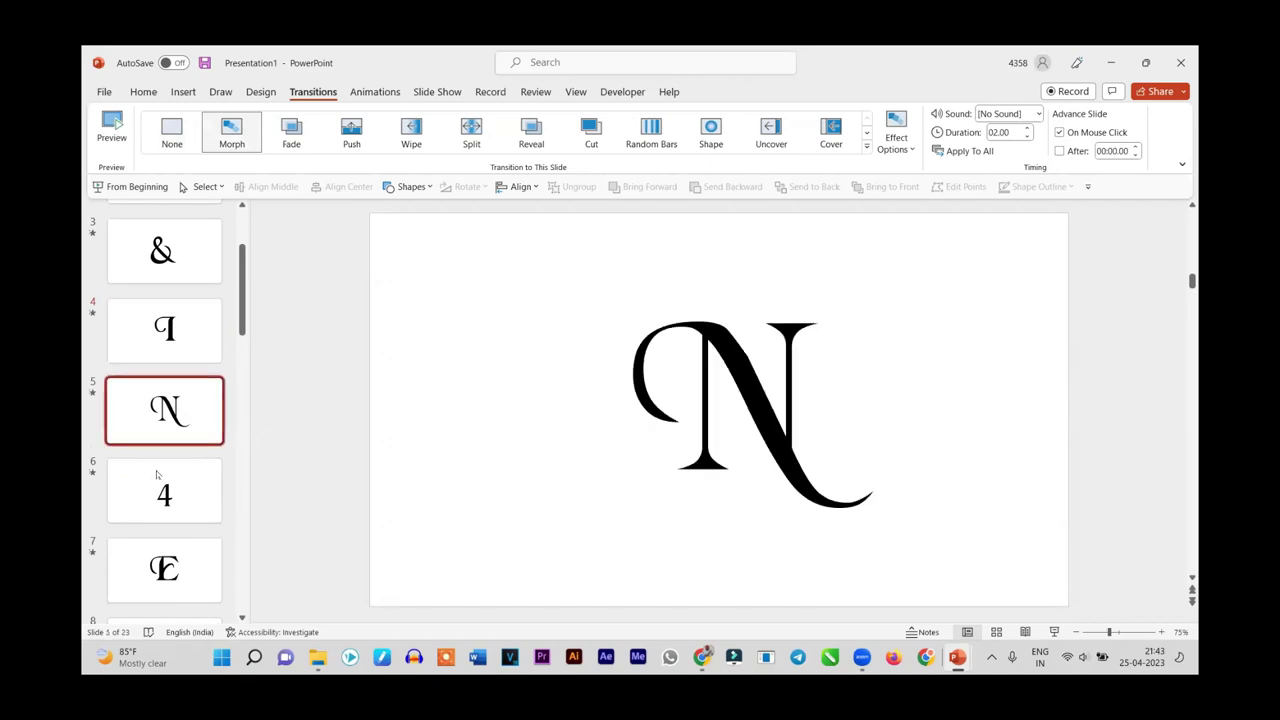
pyautogui.click(158, 478)
pyautogui.scroll(-1, 198, 533)
pyautogui.click(196, 518)
pyautogui.scroll(-2, 188, 522)
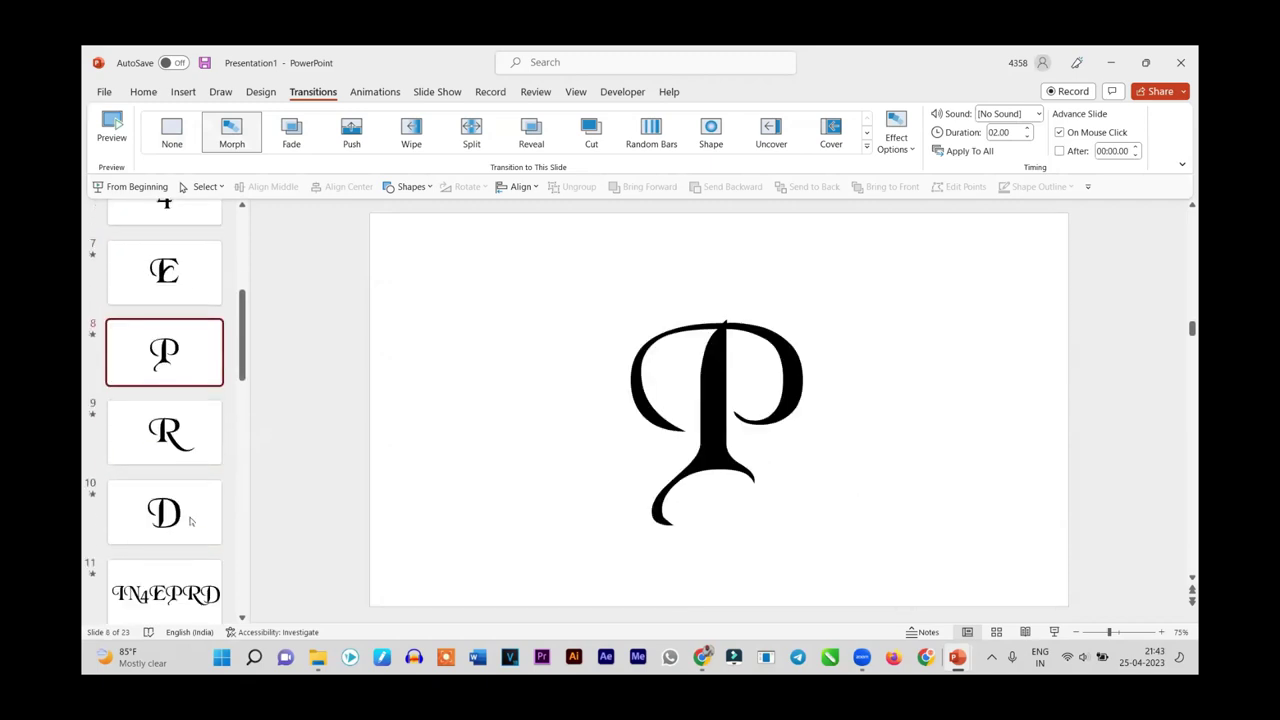
pyautogui.click(190, 520)
pyautogui.scroll(-2, 190, 520)
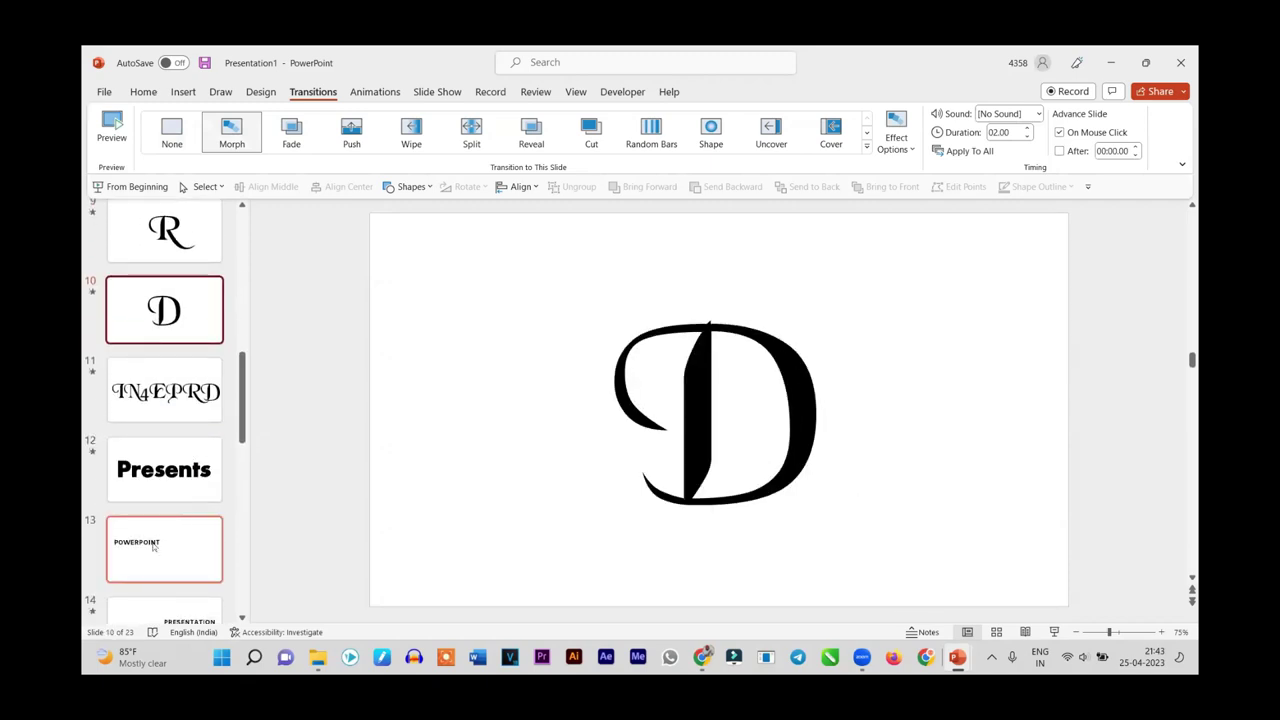
pyautogui.scroll(-2, 154, 546)
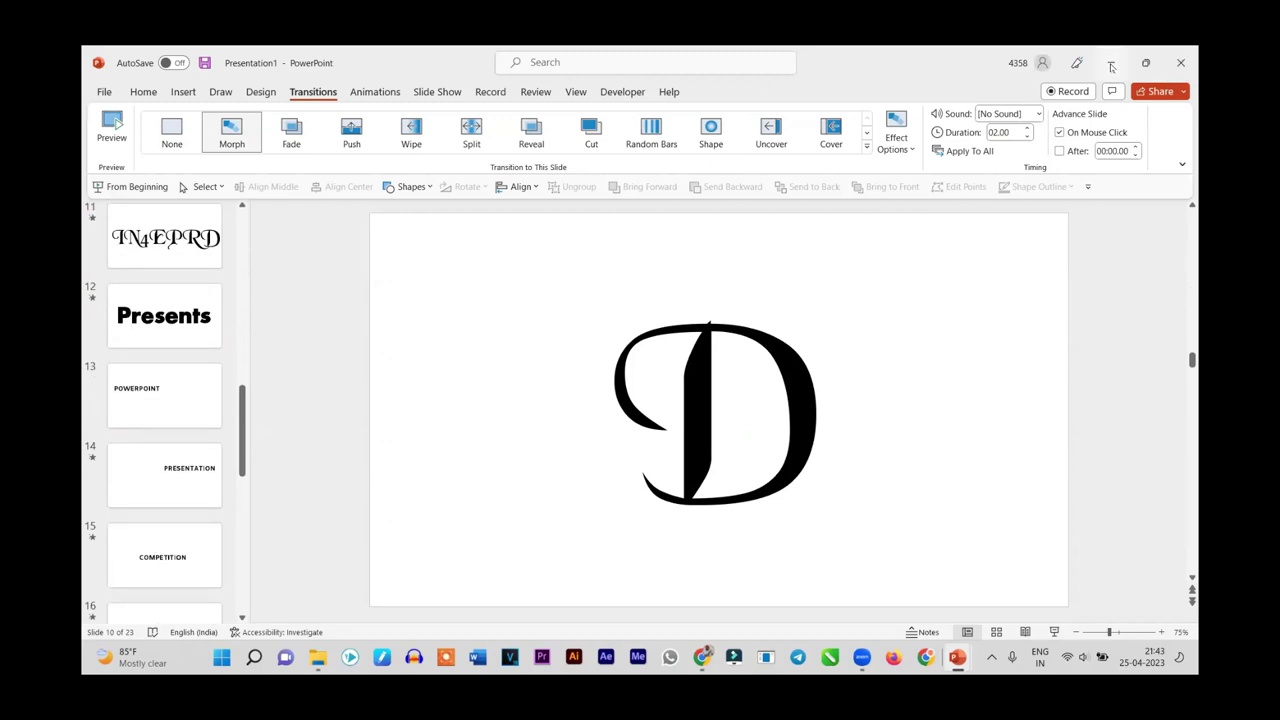
pyautogui.click(1111, 64)
# - Minimize the open windows, then open the Magic presentation from the desktop's New Ideas folder
pyautogui.click(1110, 55)
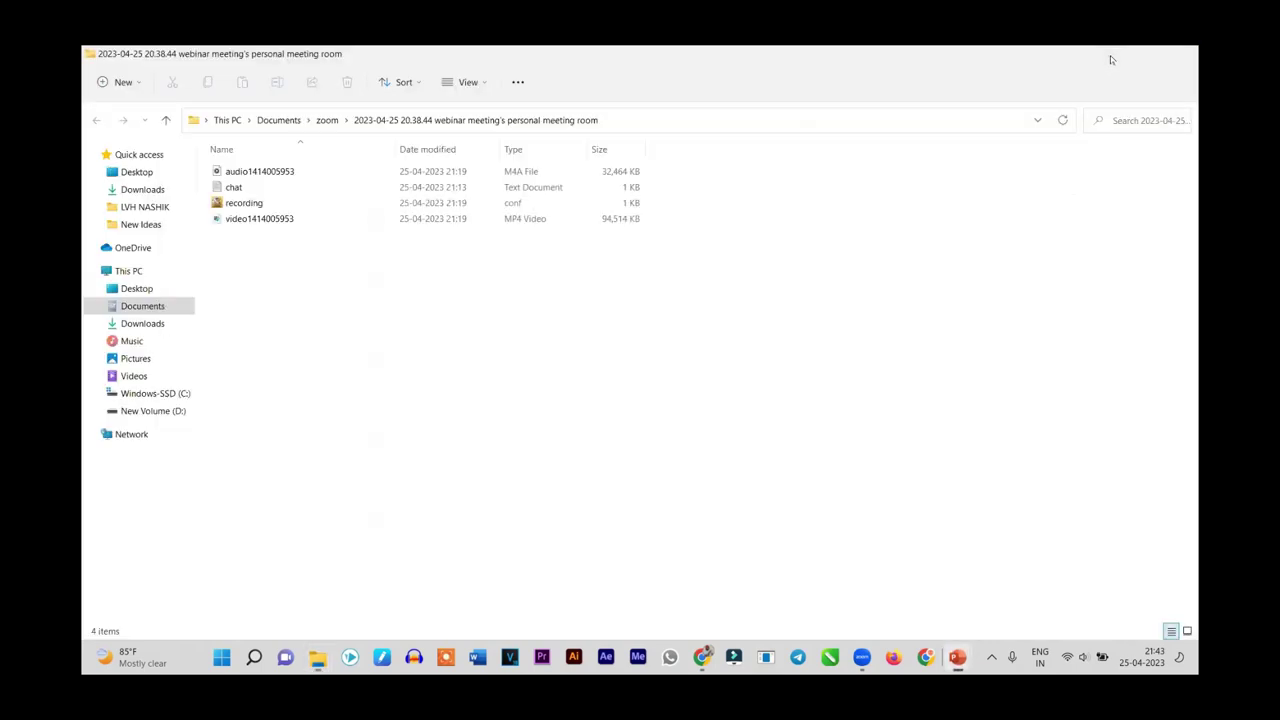
pyautogui.click(1110, 60)
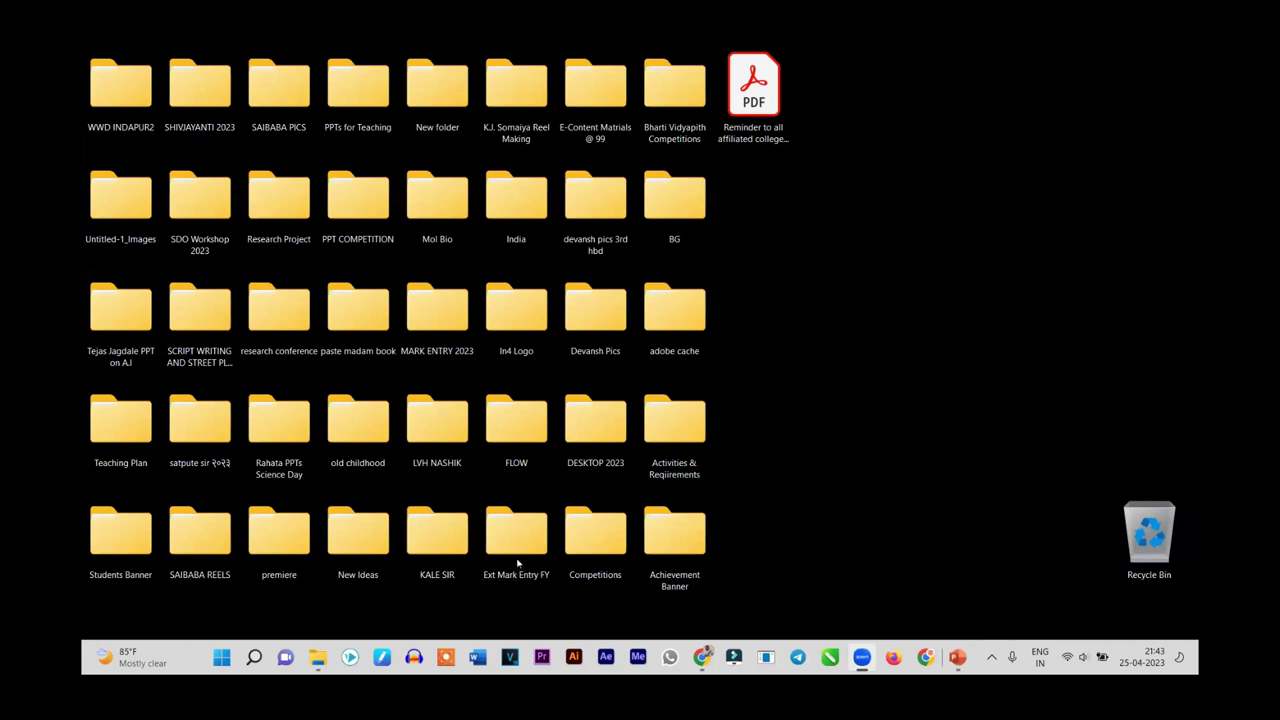
pyautogui.doubleClick(347, 553)
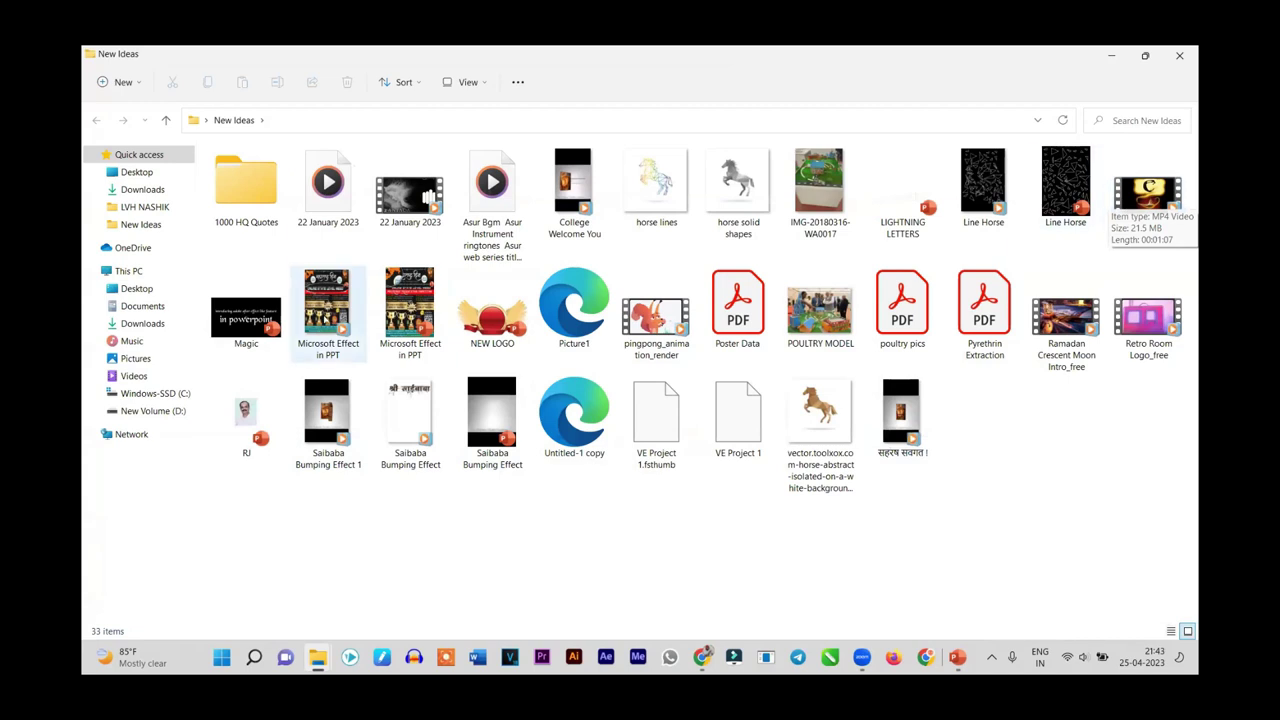
pyautogui.click(250, 318)
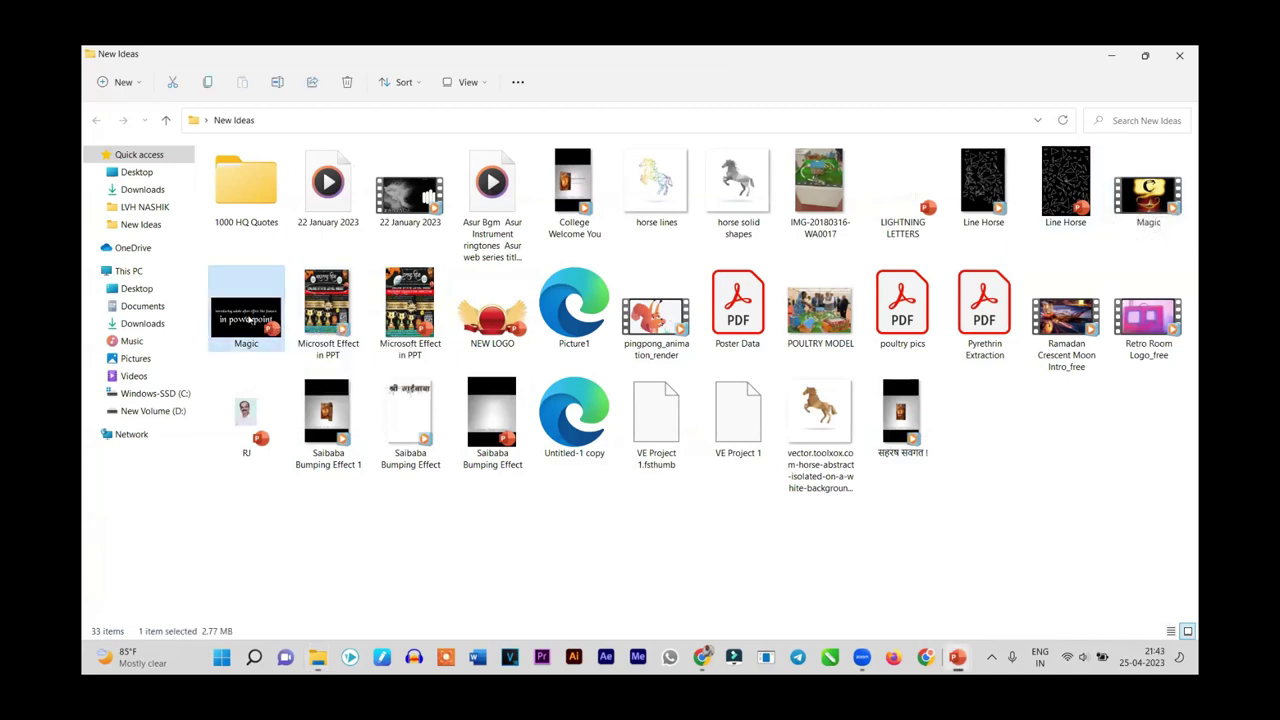
pyautogui.doubleClick(249, 318)
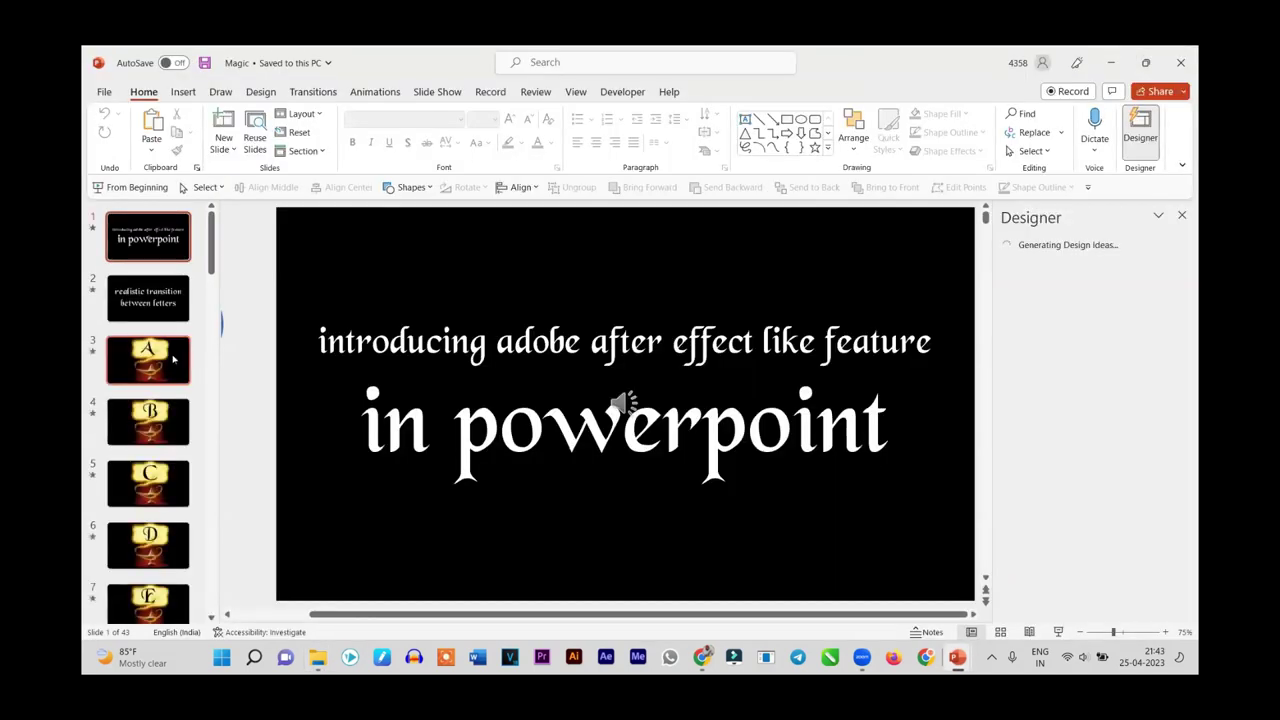
# - Review slides 34–38: Do, You, Like, This, and New Feature In PPT
pyautogui.scroll(-6, 150, 350)
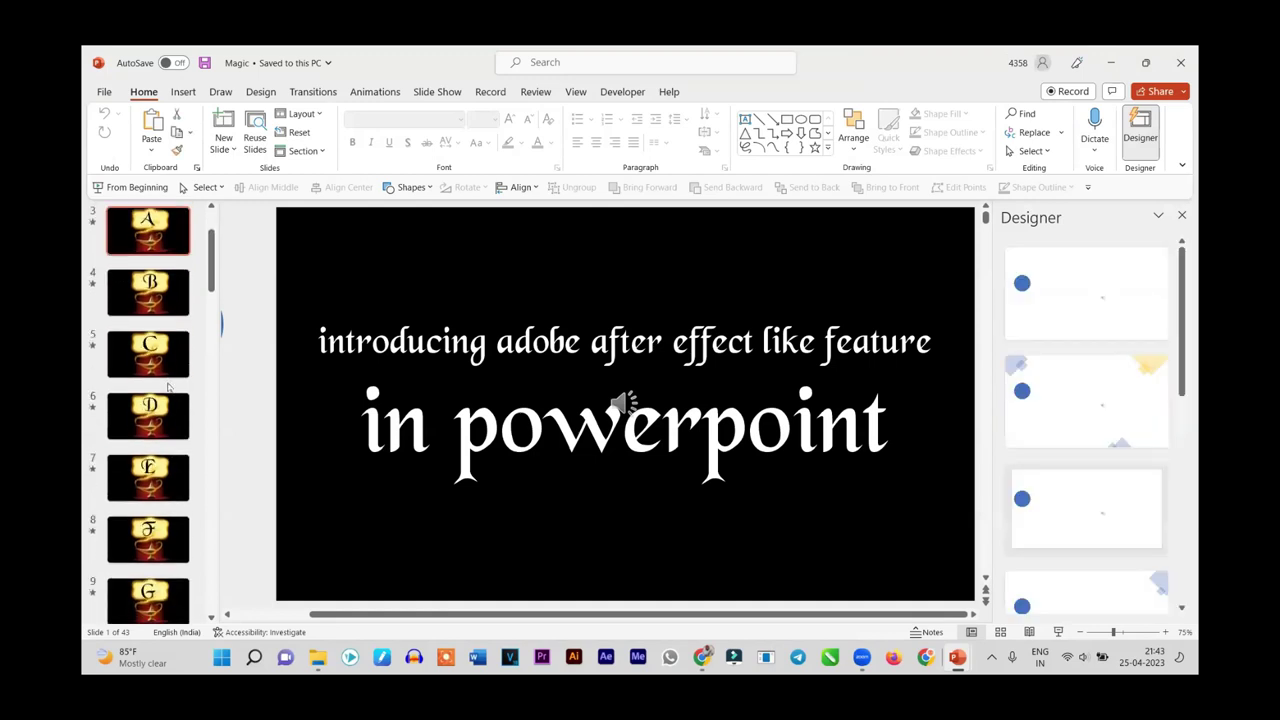
pyautogui.scroll(-12, 168, 386)
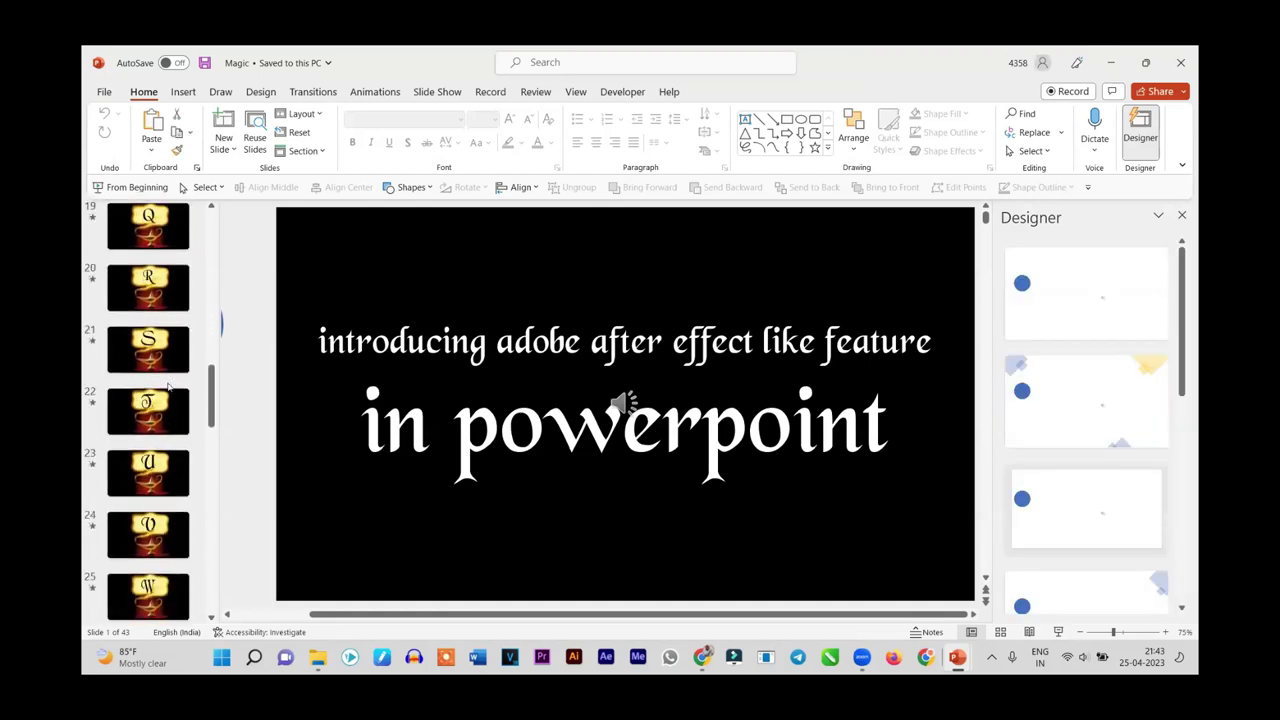
pyautogui.scroll(-2, 168, 386)
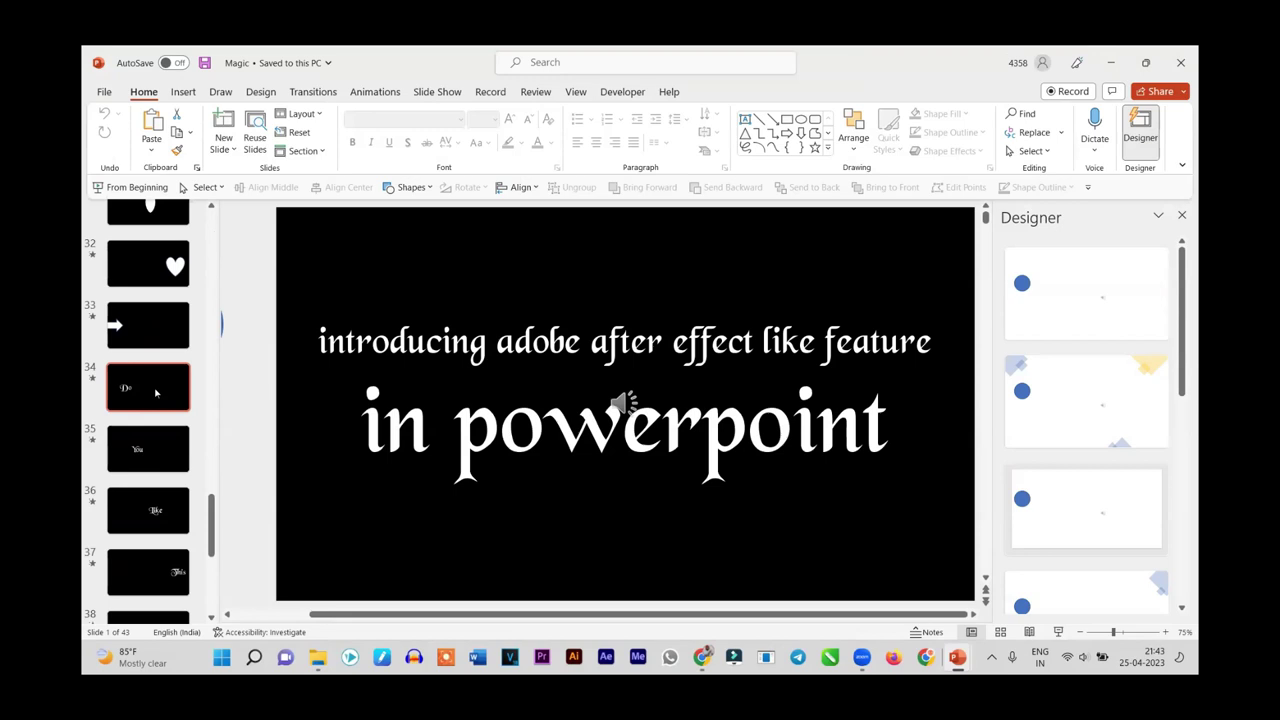
pyautogui.click(155, 393)
pyautogui.click(148, 450)
pyautogui.click(148, 505)
pyautogui.click(151, 553)
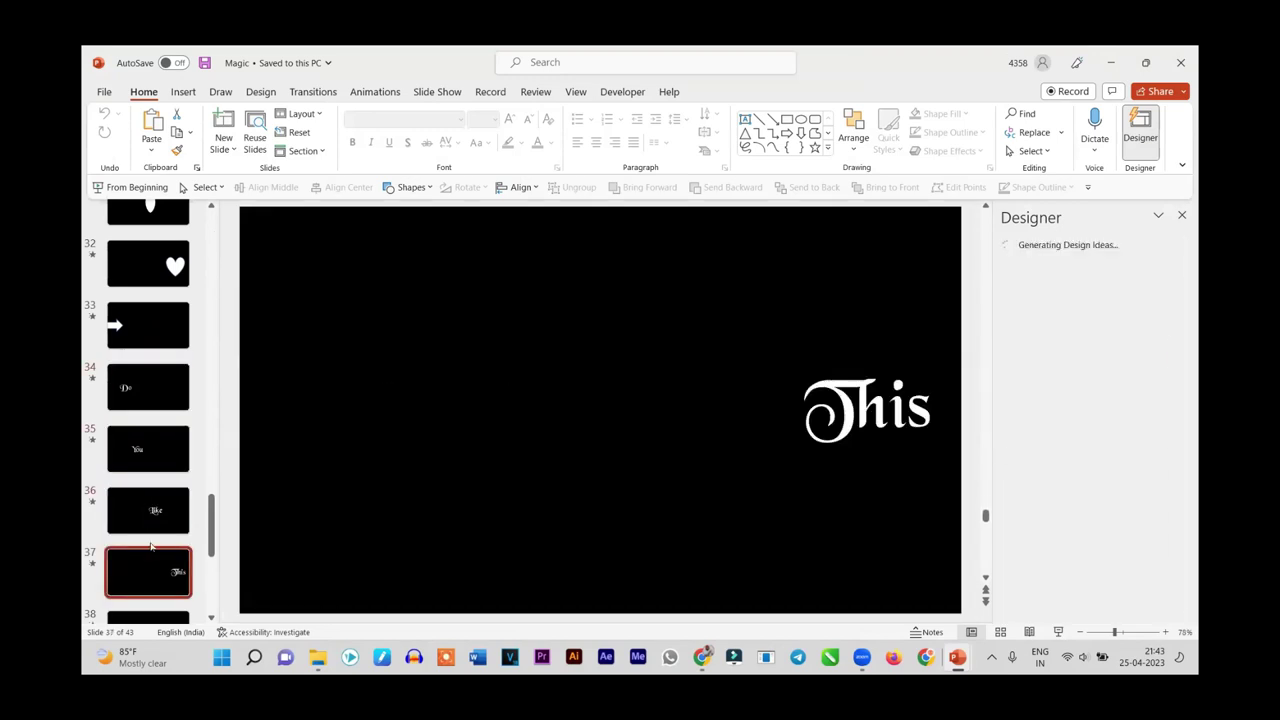
pyautogui.scroll(-1, 151, 546)
pyautogui.click(148, 553)
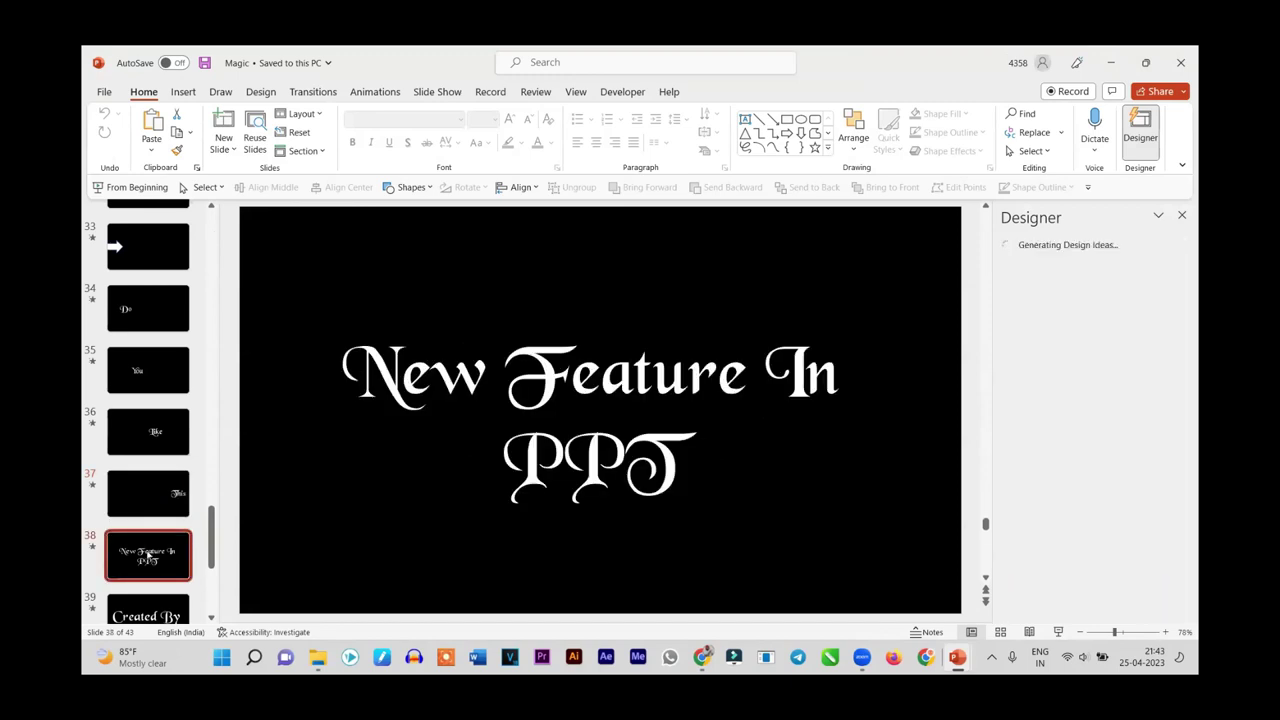
# - Return to slide 34 ('Do') and play the slide show from it
pyautogui.scroll(-1, 149, 560)
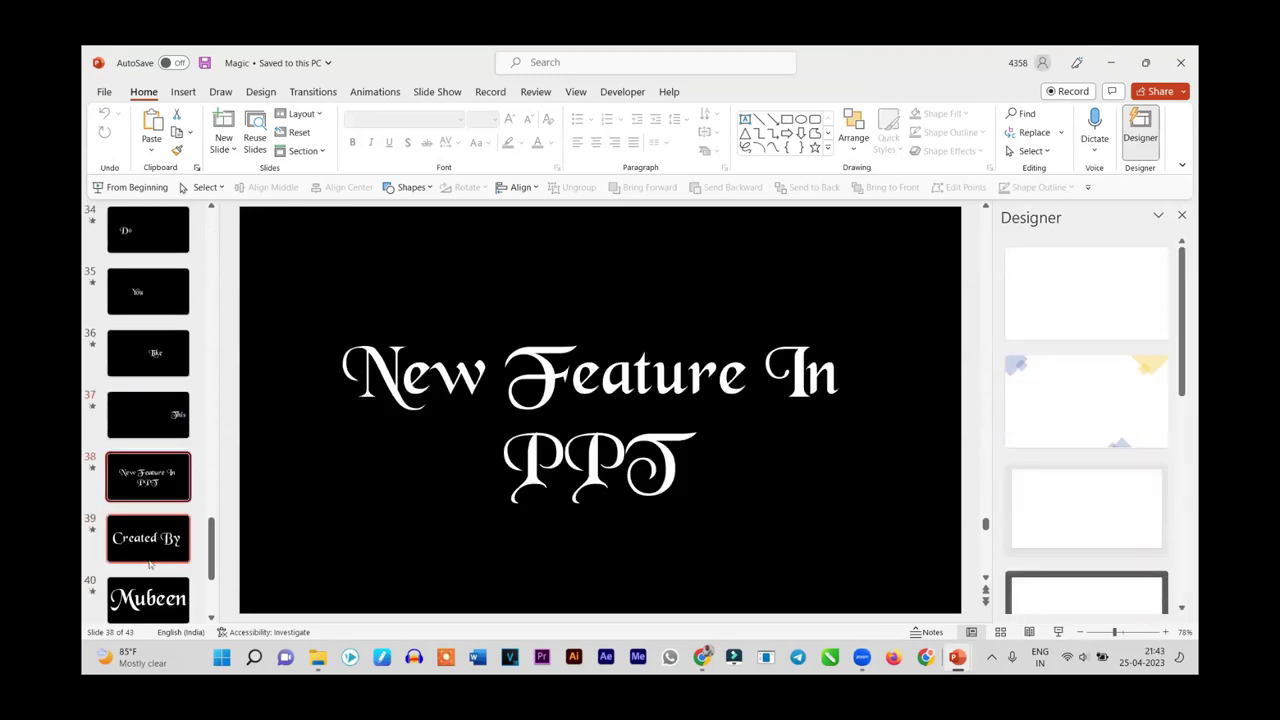
pyautogui.scroll(1, 157, 469)
pyautogui.click(146, 312)
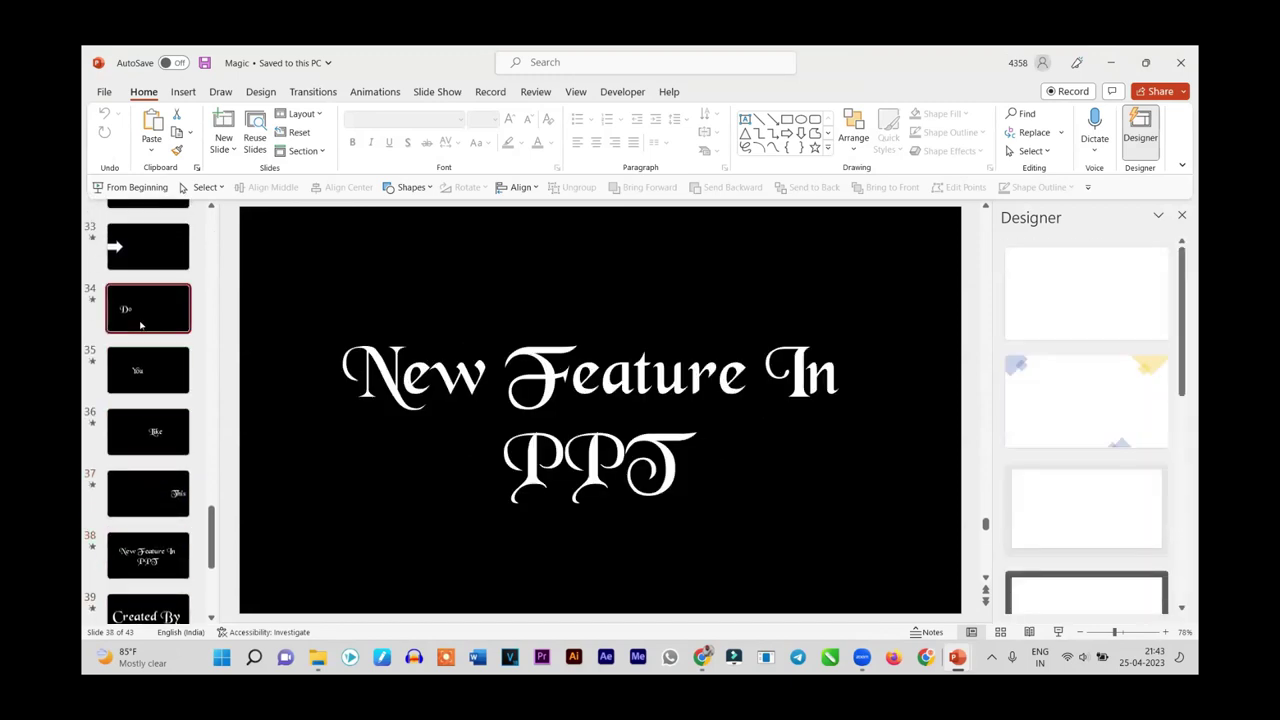
pyautogui.click(1058, 633)
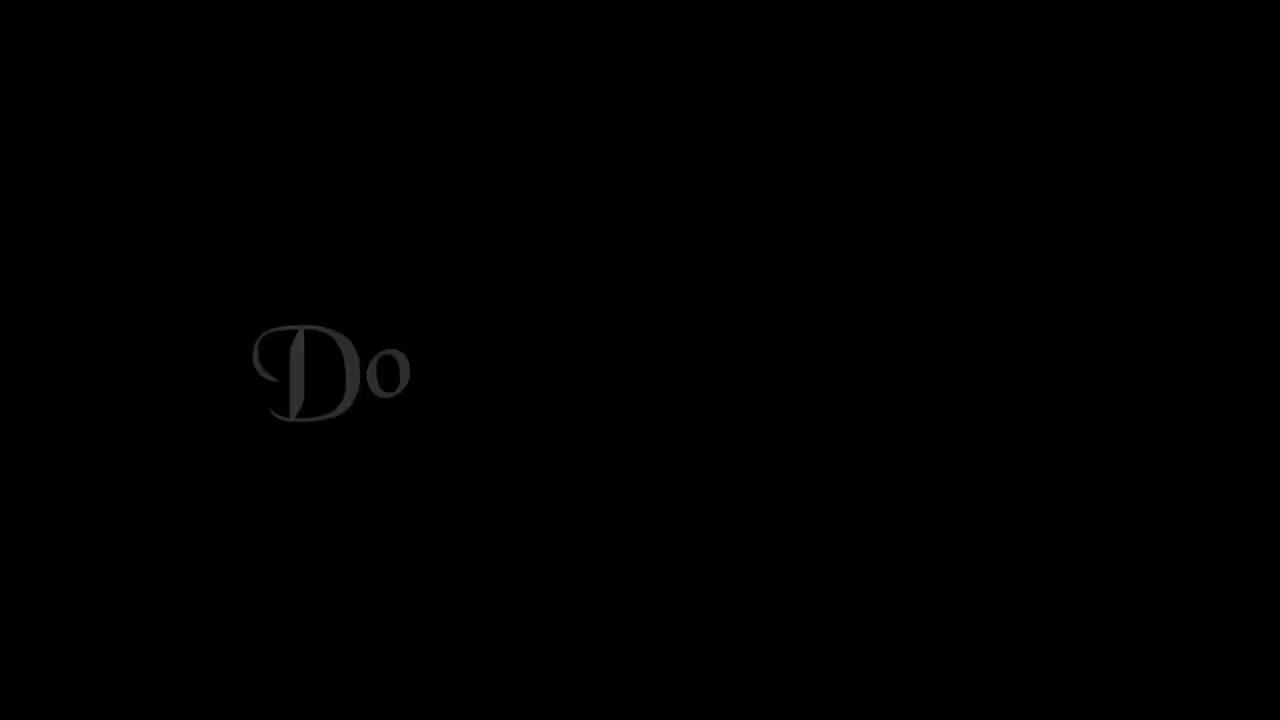
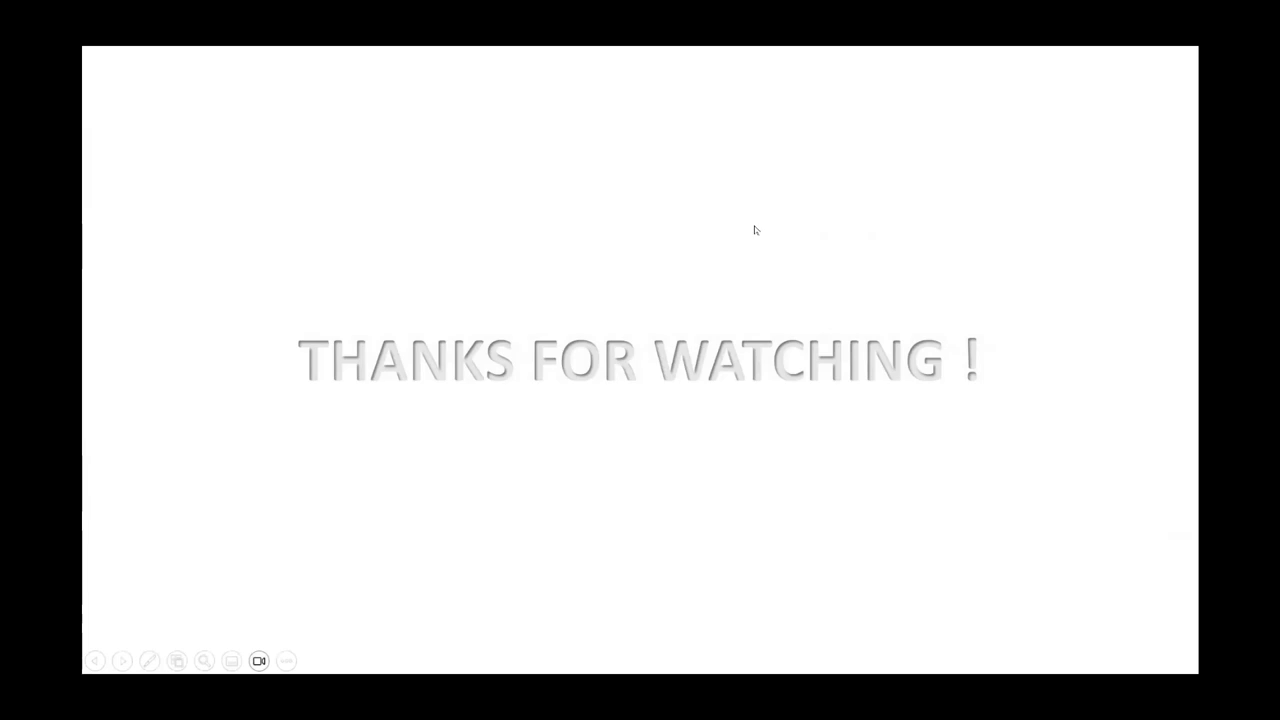
# - End the slide show from the end-of-show screen and return to Normal view
pyautogui.press('super')
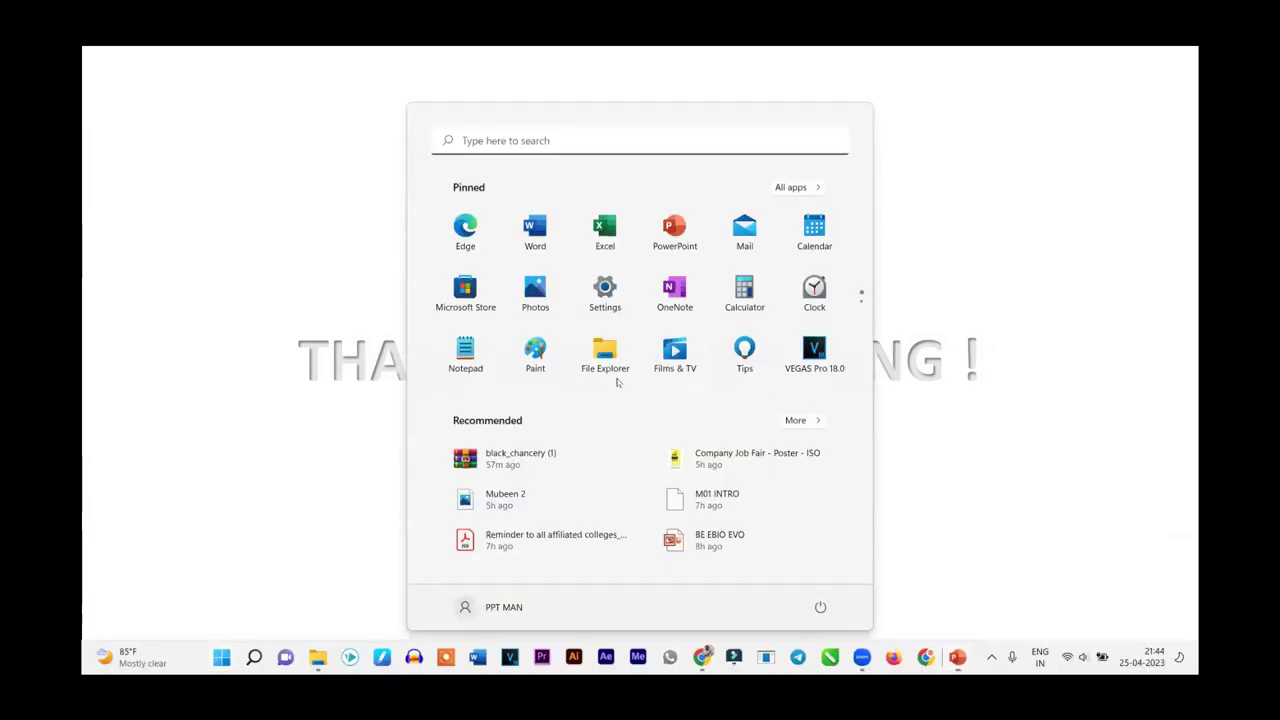
pyautogui.click(268, 245)
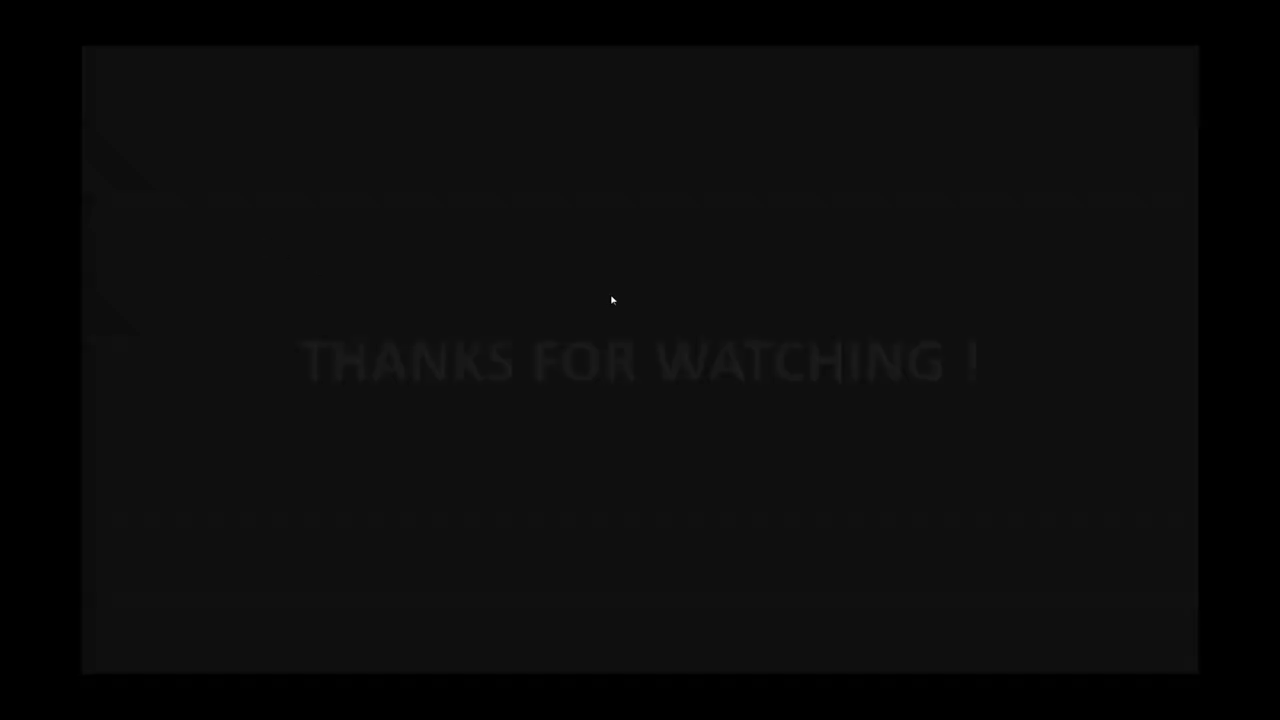
pyautogui.press('super')
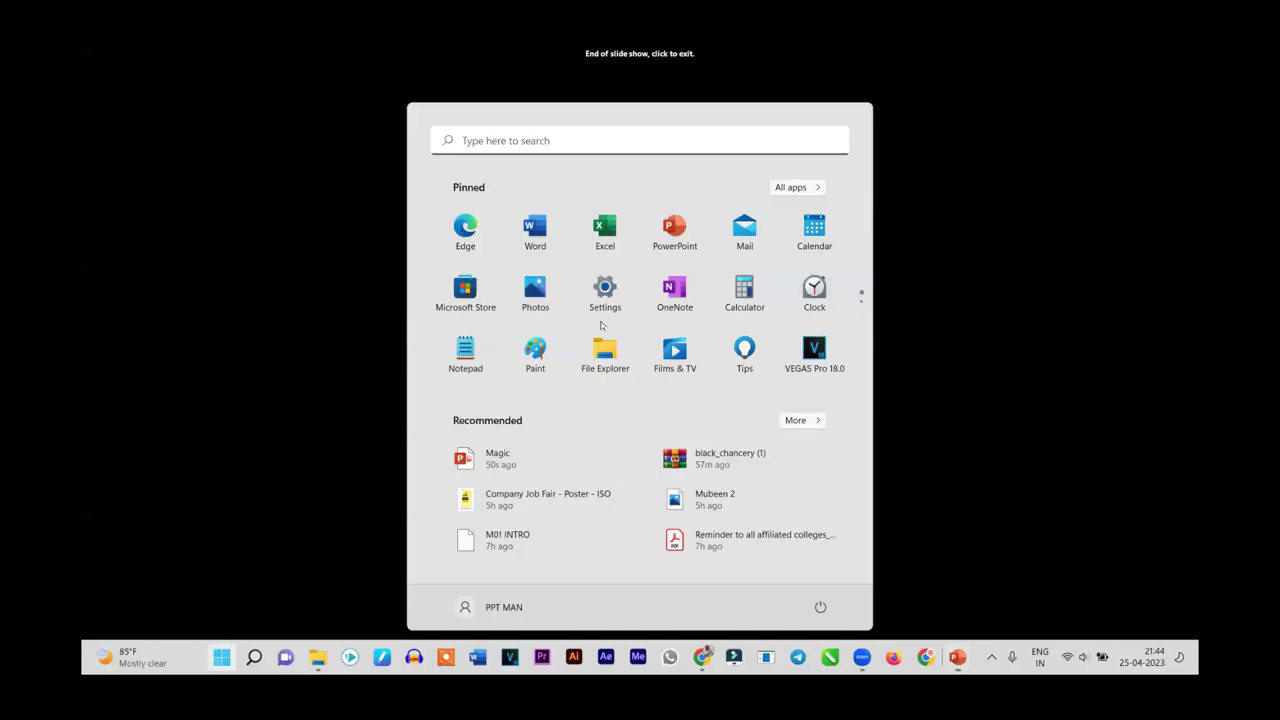
pyautogui.click(317, 368)
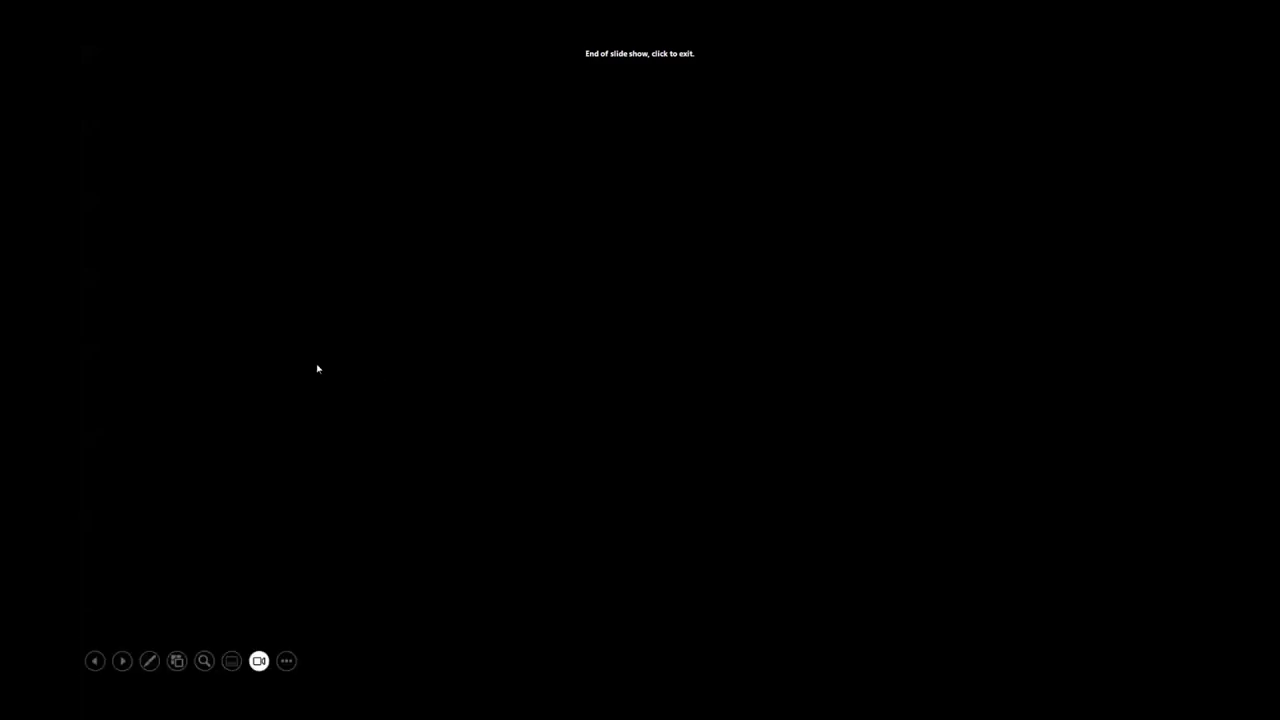
pyautogui.rightClick(584, 380)
pyautogui.click(628, 625)
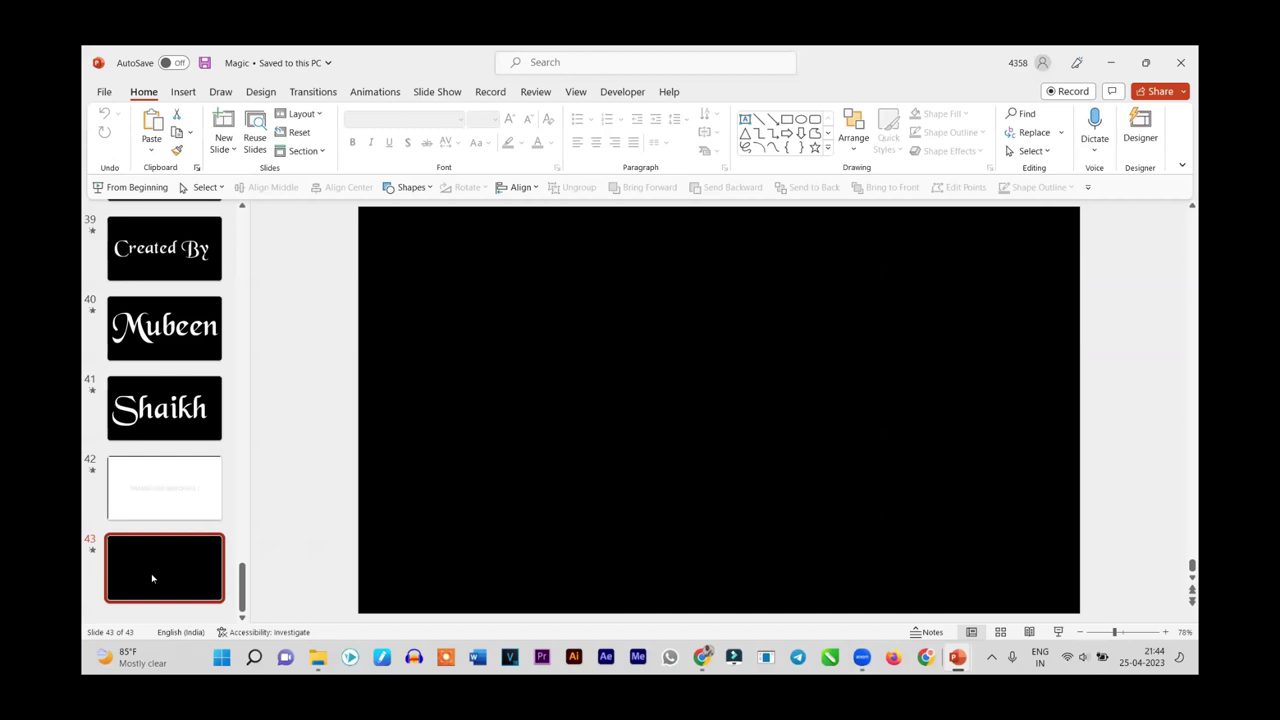
# - Play the show from slide 29, morphing the white rectangle into the triangle and heart
pyautogui.click(224, 148)
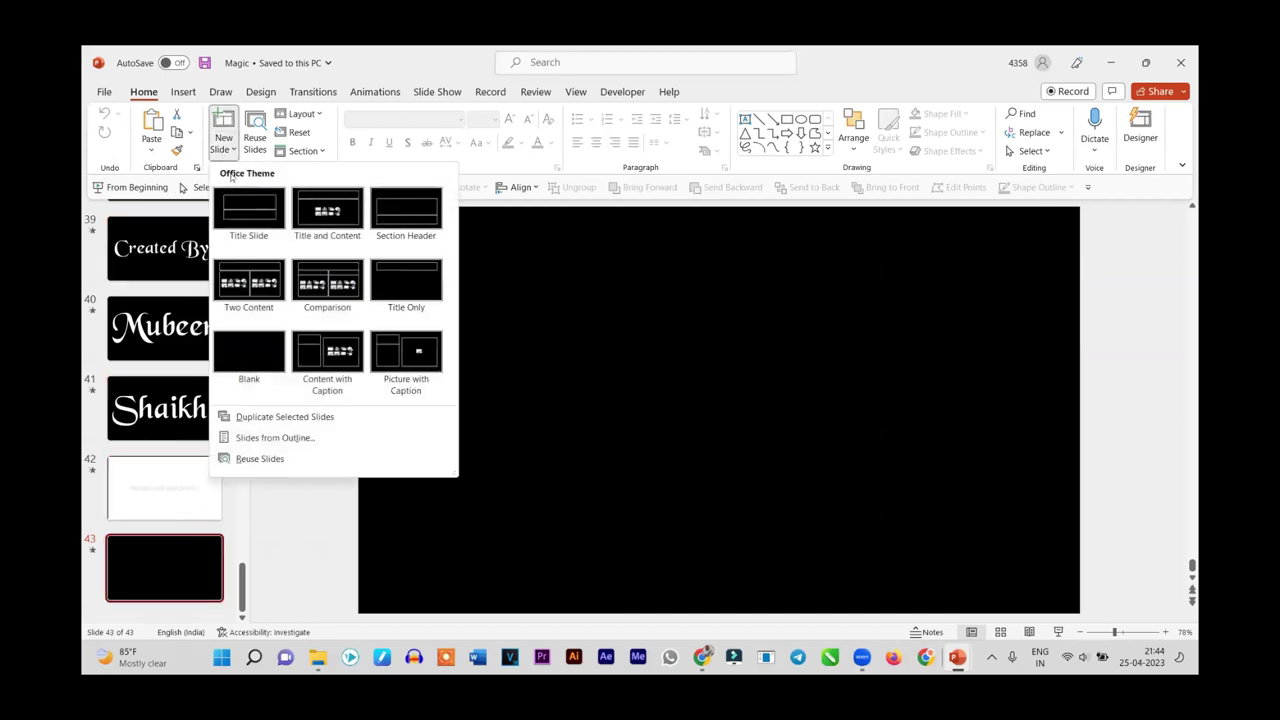
pyautogui.scroll(1, 147, 355)
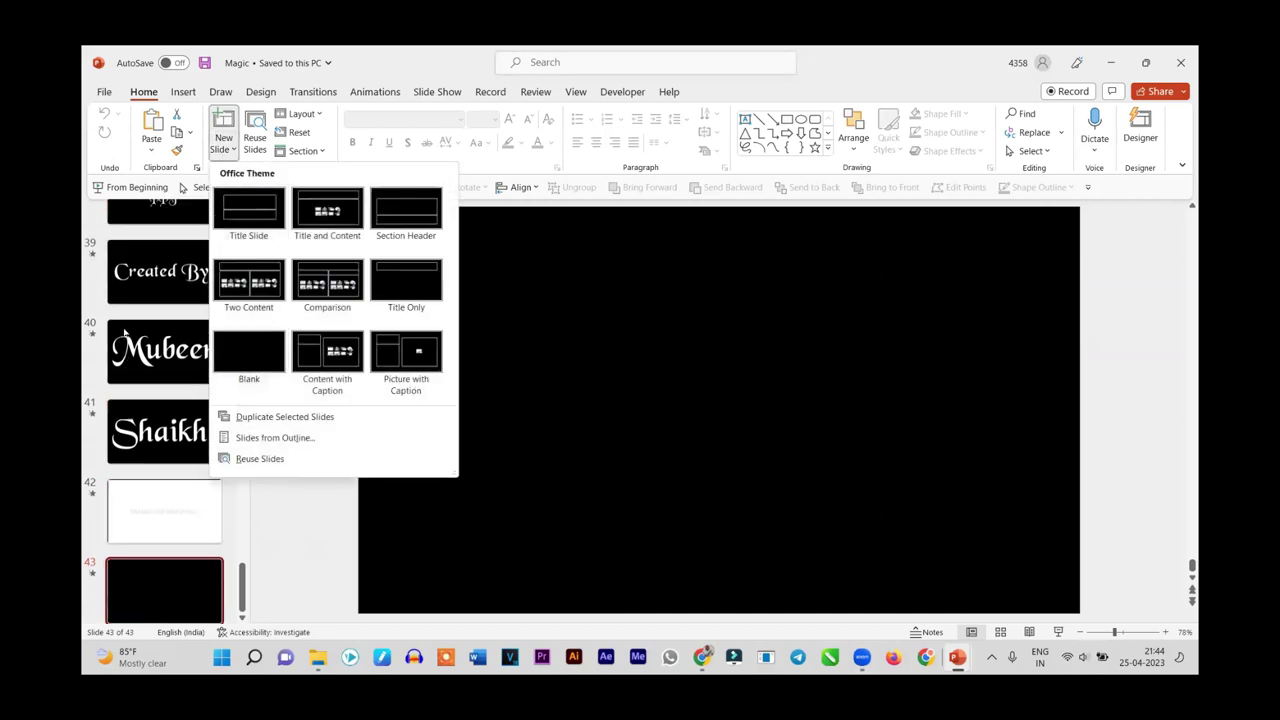
pyautogui.scroll(8, 147, 355)
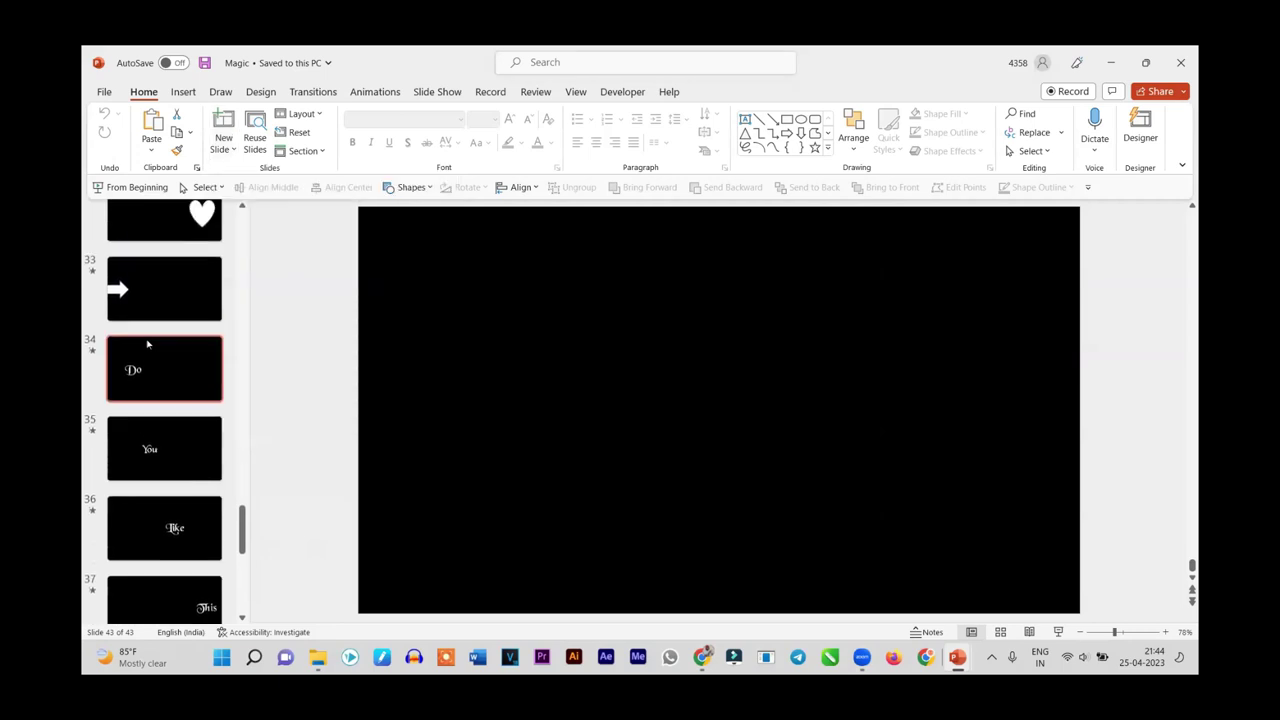
pyautogui.scroll(2, 147, 345)
pyautogui.click(150, 305)
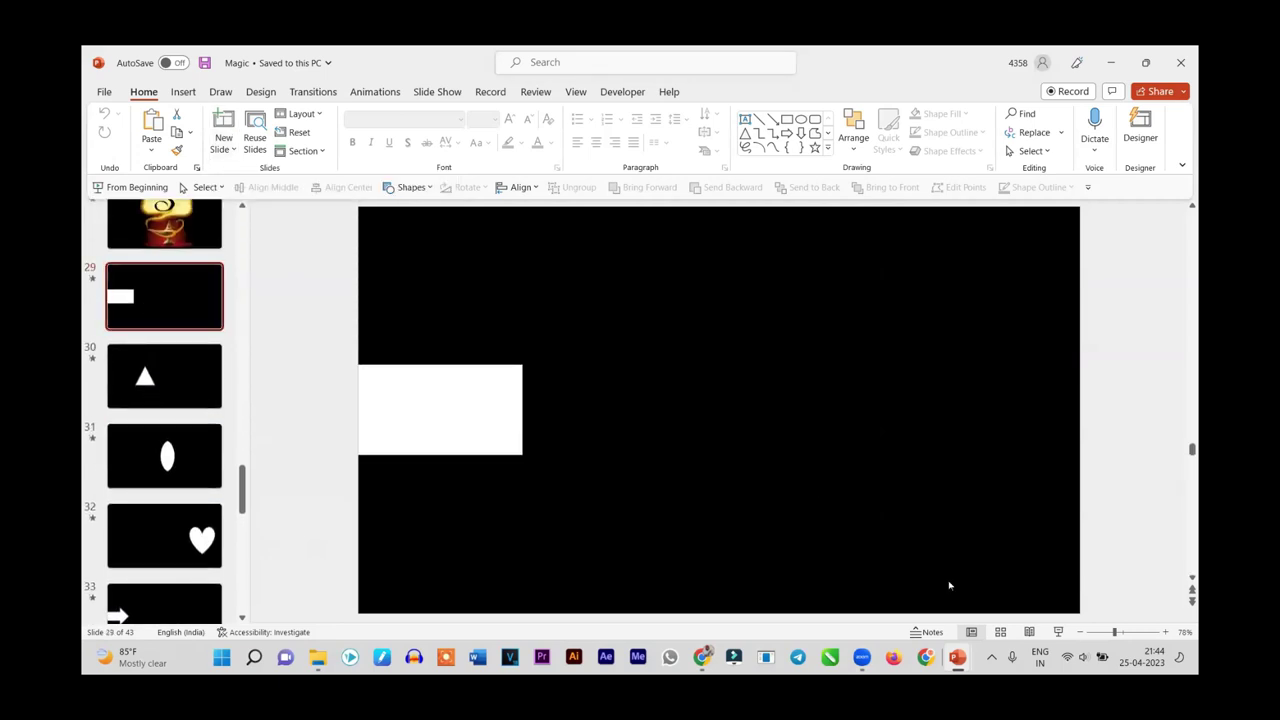
pyautogui.hotkey('shift', 'F5')
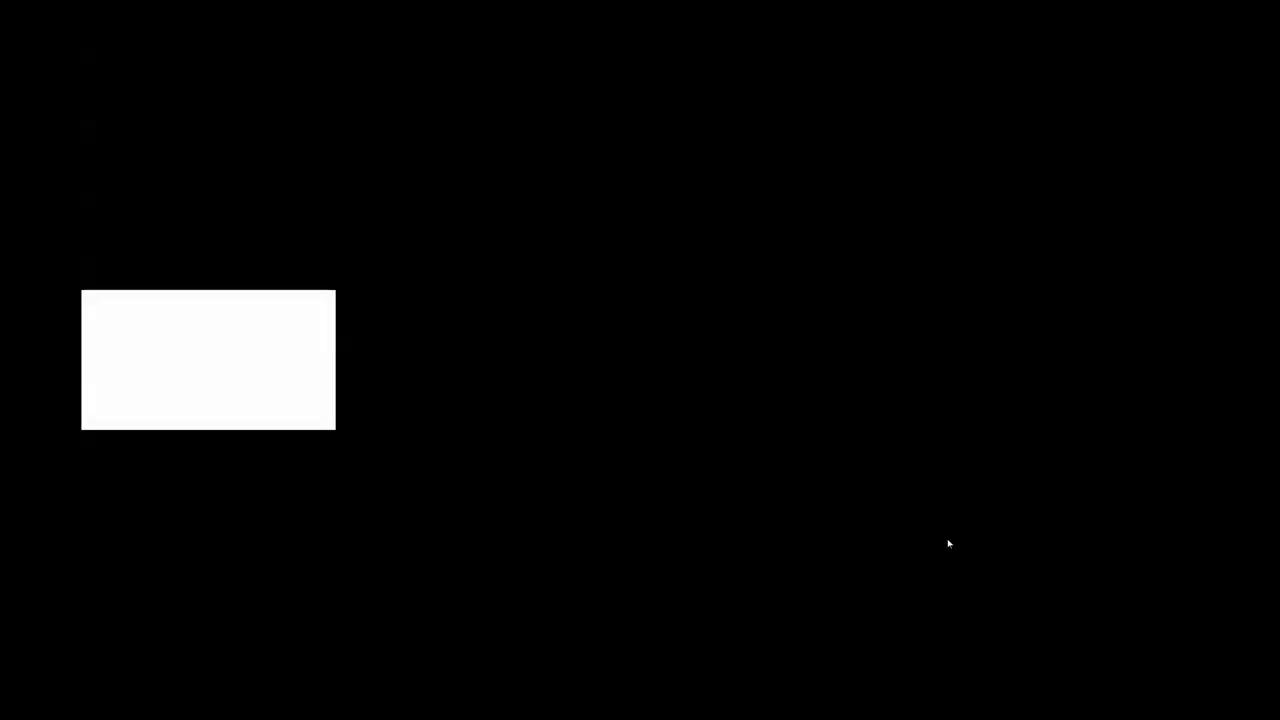
pyautogui.click(949, 543)
pyautogui.click(949, 543)
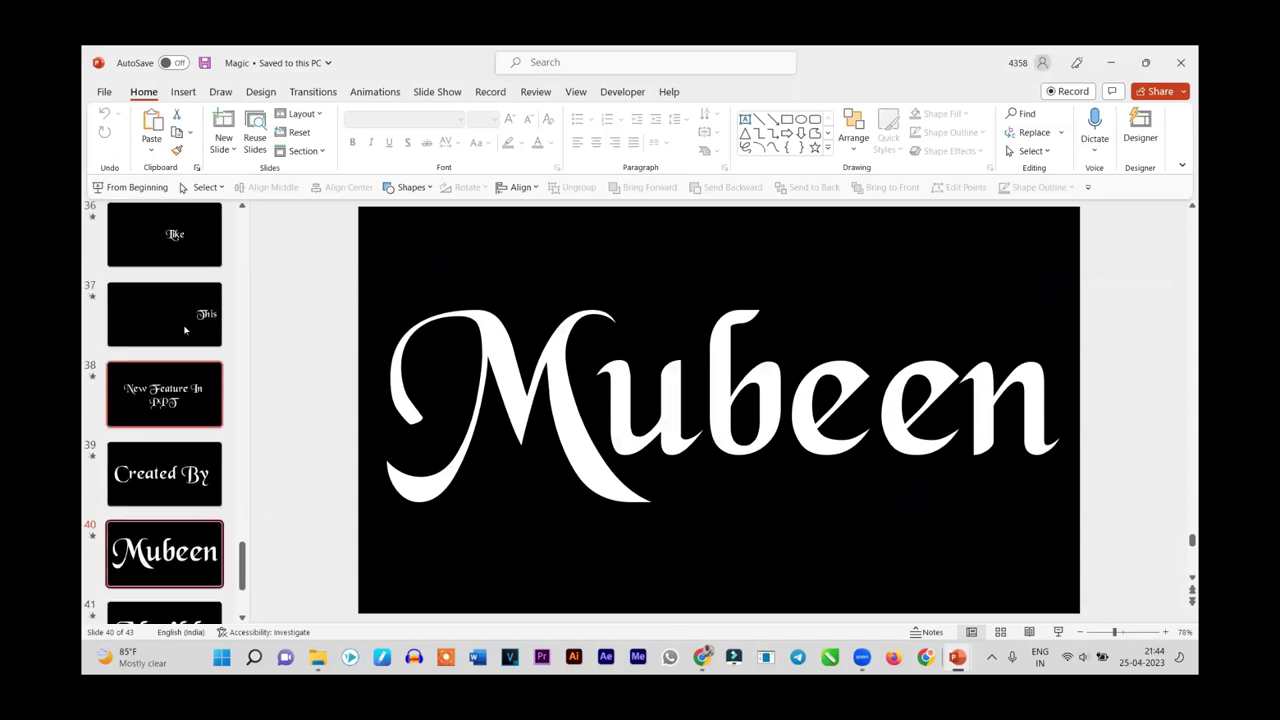
# - Play the show from the arrow slide 33 through the word slides, then exit
pyautogui.scroll(5, 184, 330)
pyautogui.click(137, 229)
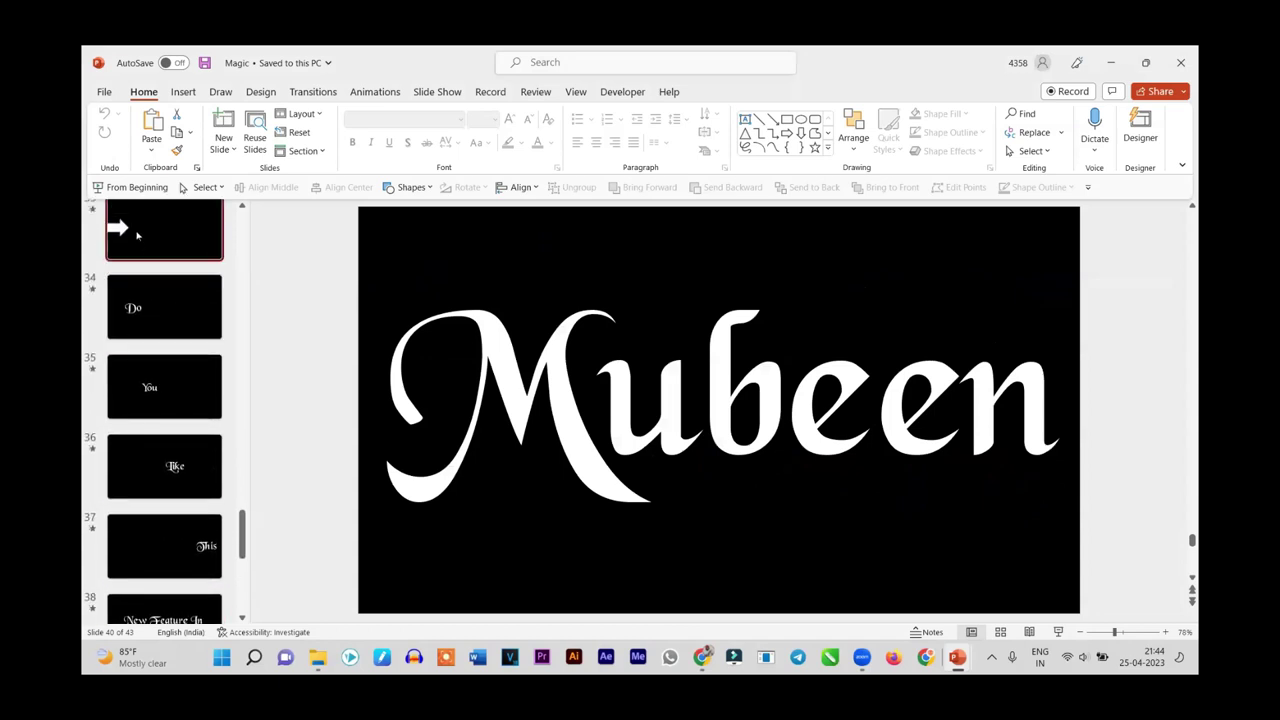
pyautogui.click(1057, 632)
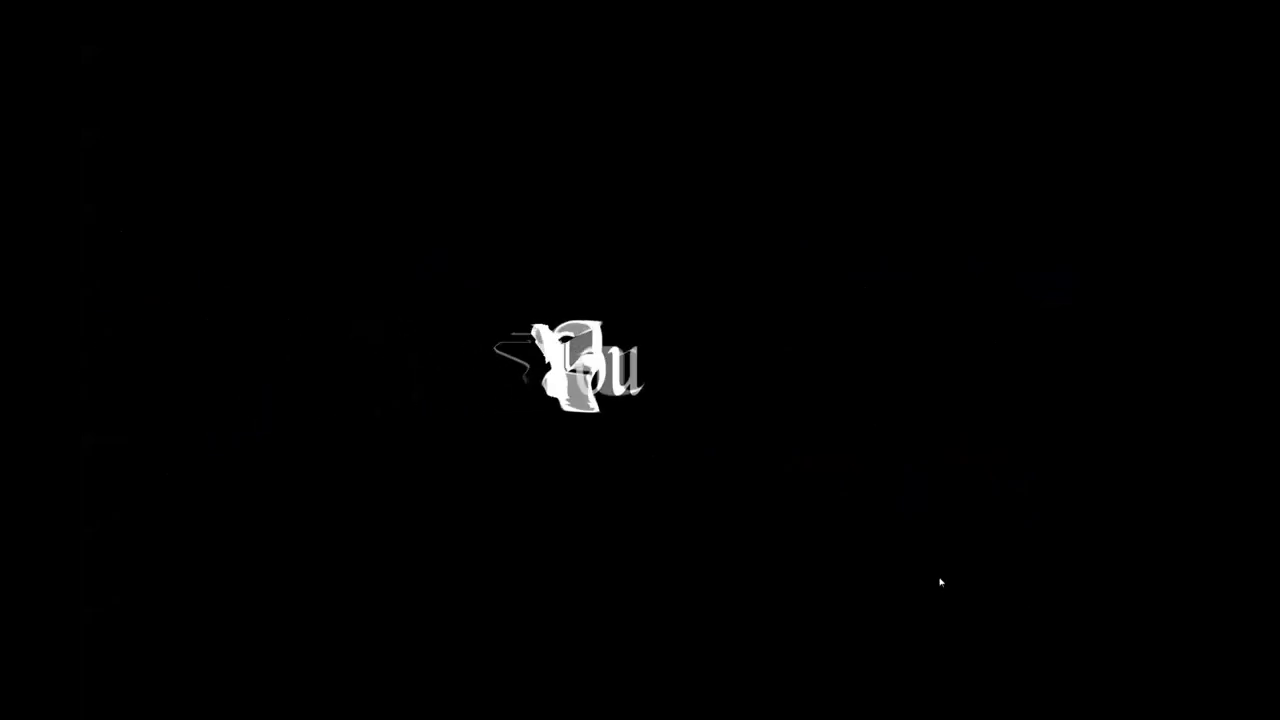
pyautogui.press('Escape')
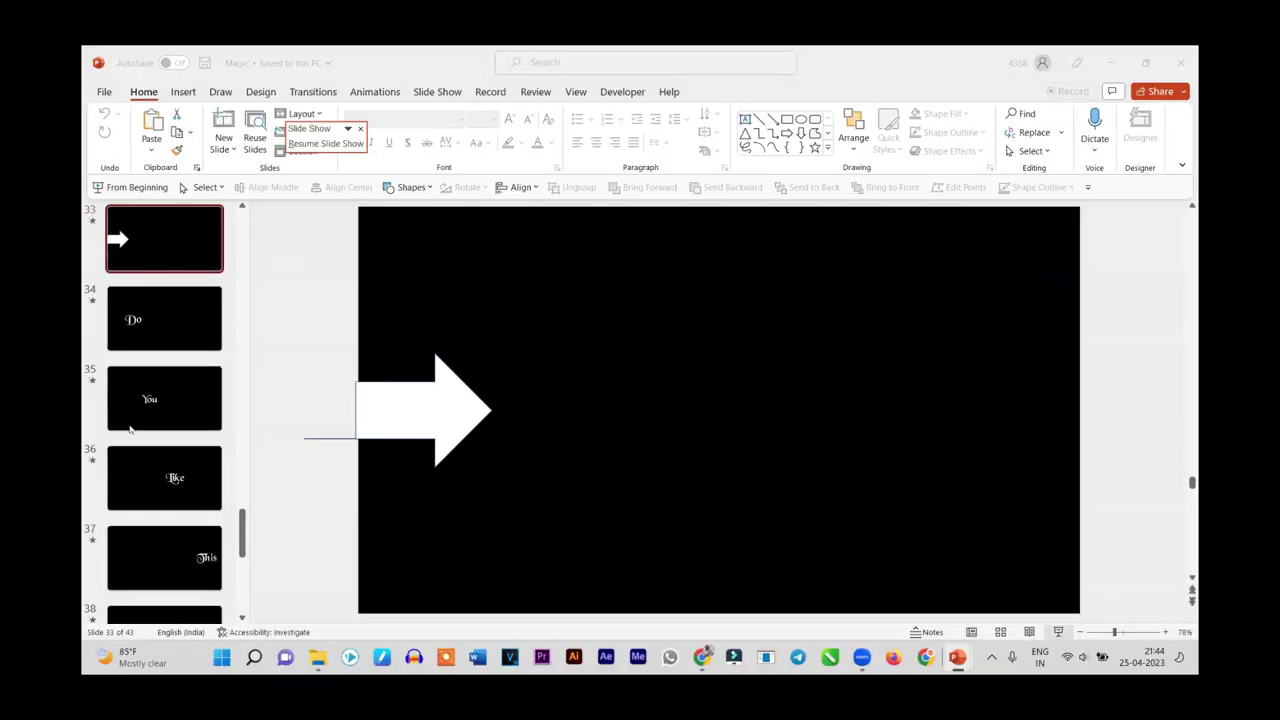
# - Inspect the Like slide's arrow formatting, then move on to the later title slides
pyautogui.click(149, 506)
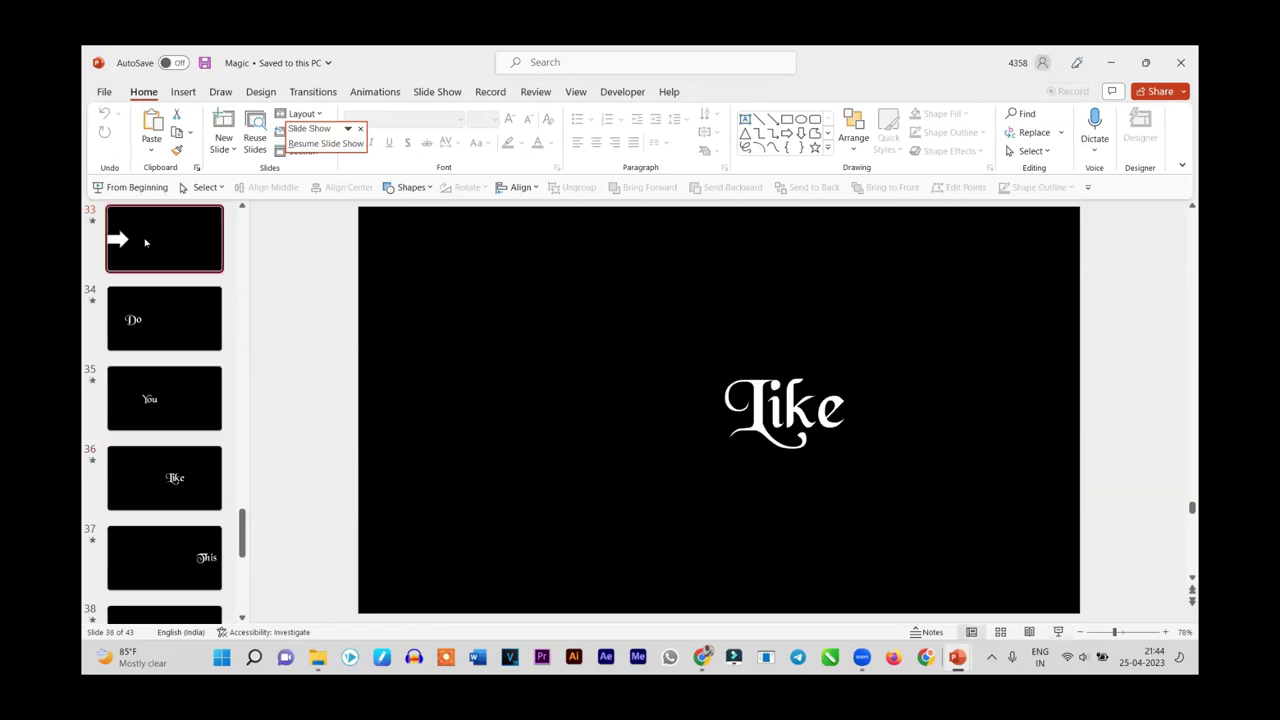
pyautogui.click(398, 401)
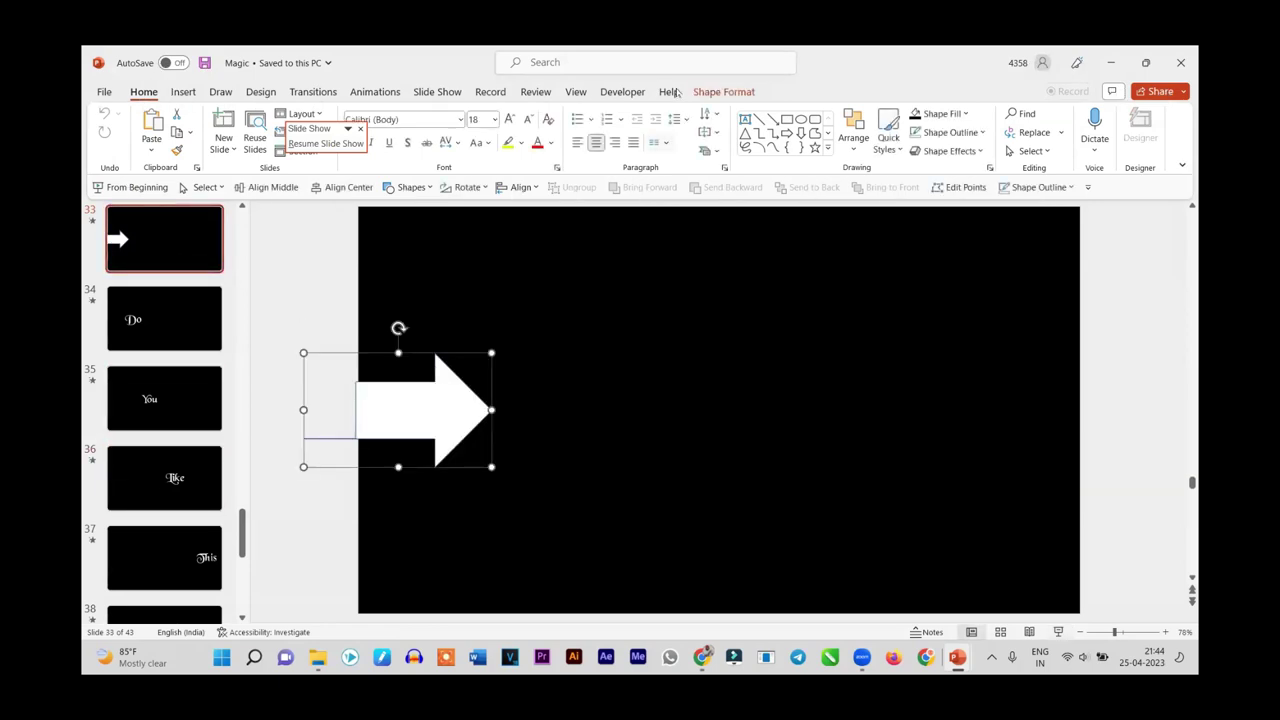
pyautogui.click(724, 92)
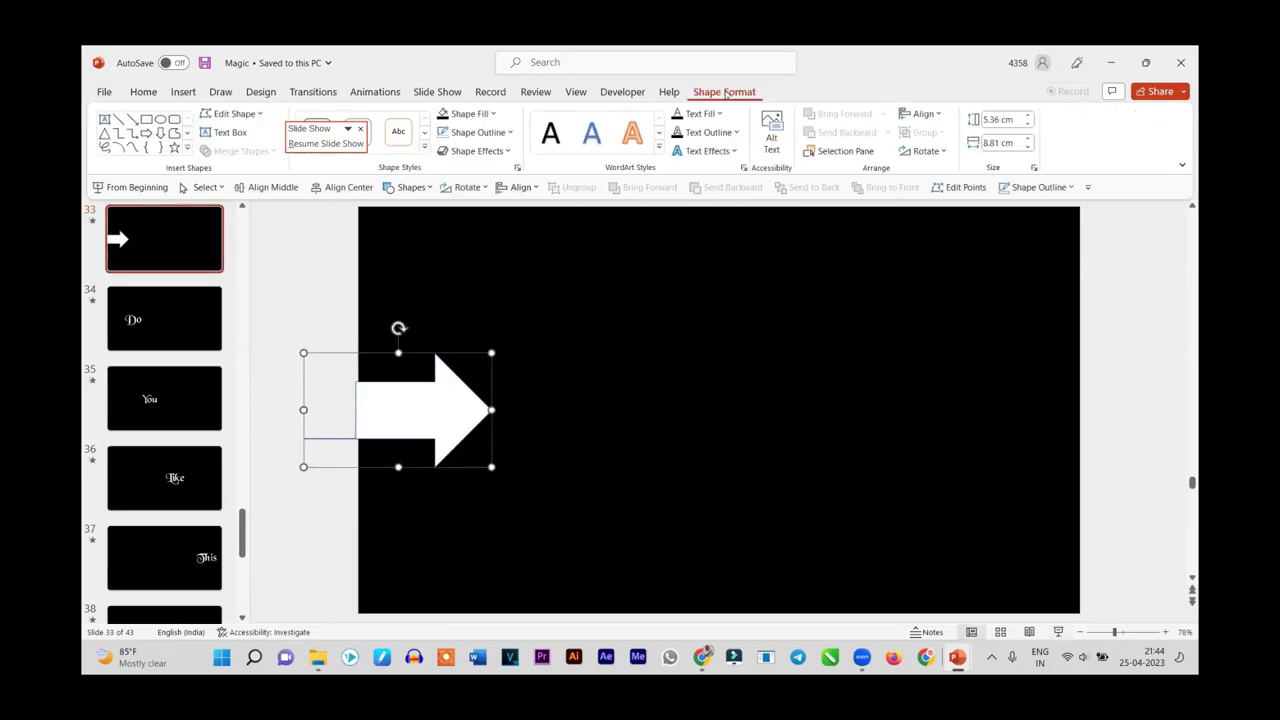
pyautogui.click(320, 462)
pyautogui.press('pagedown')
pyautogui.press('pagedown')
pyautogui.press('pagedown')
pyautogui.press('pagedown')
pyautogui.press('pagedown')
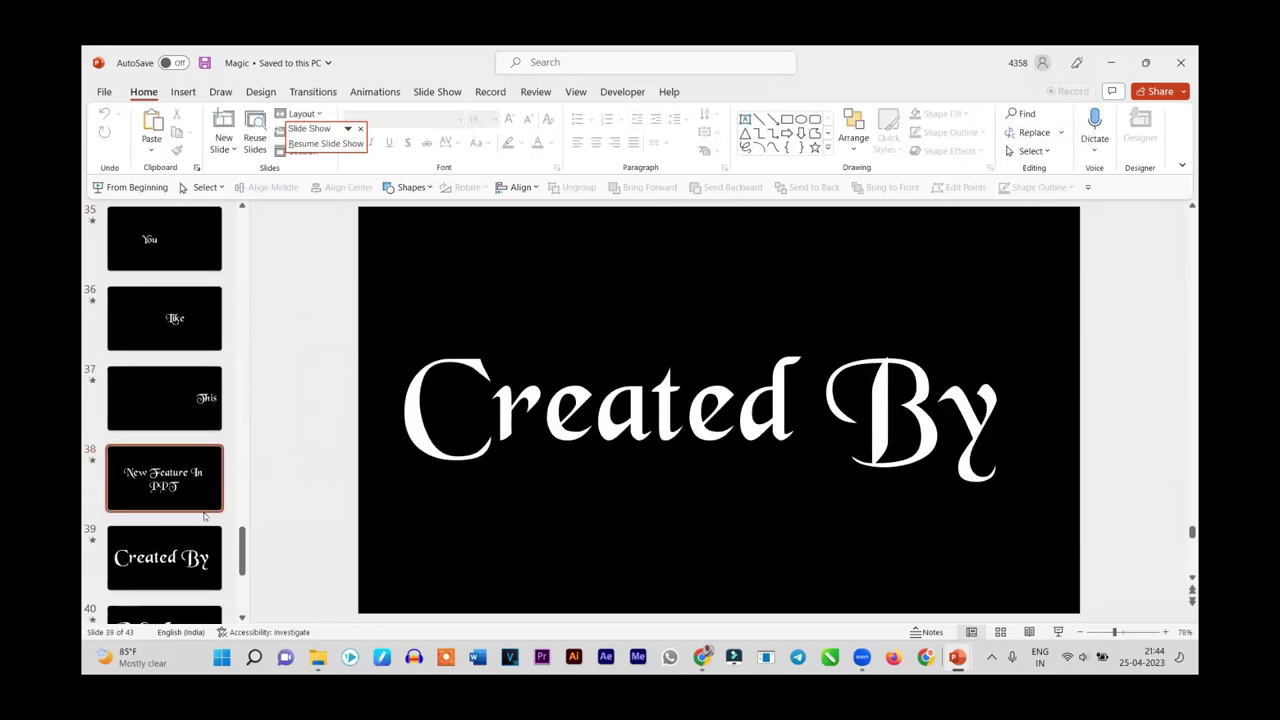
pyautogui.click(183, 92)
pyautogui.click(143, 92)
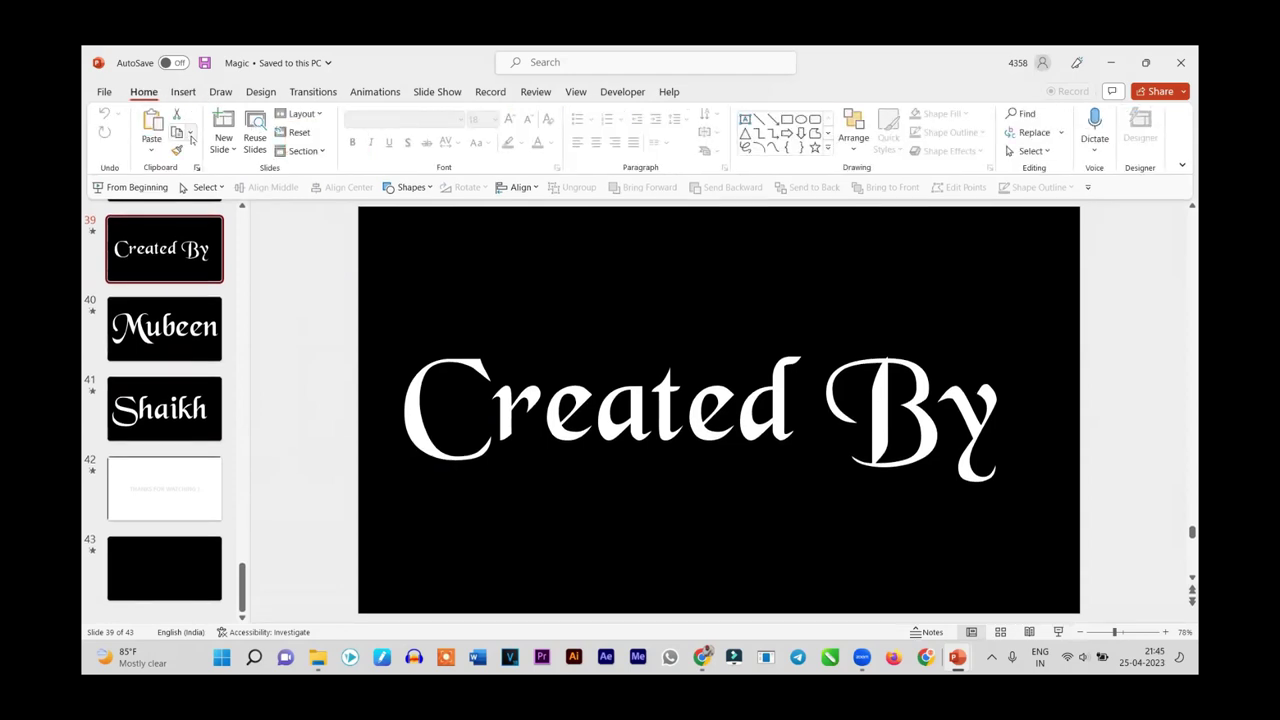
# - Insert a new blank slide and move it to the end of the deck
pyautogui.click(223, 149)
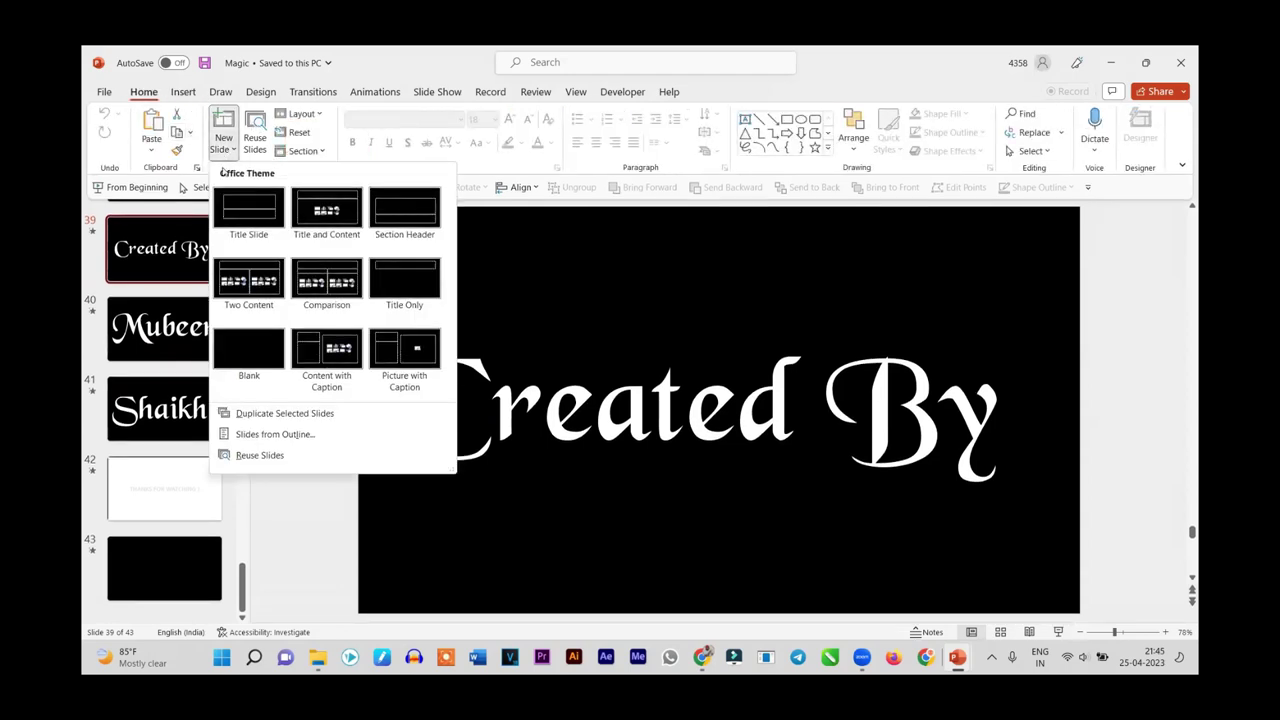
pyautogui.click(249, 355)
pyautogui.moveTo(186, 348); pyautogui.dragTo(173, 497)
pyautogui.click(173, 497)
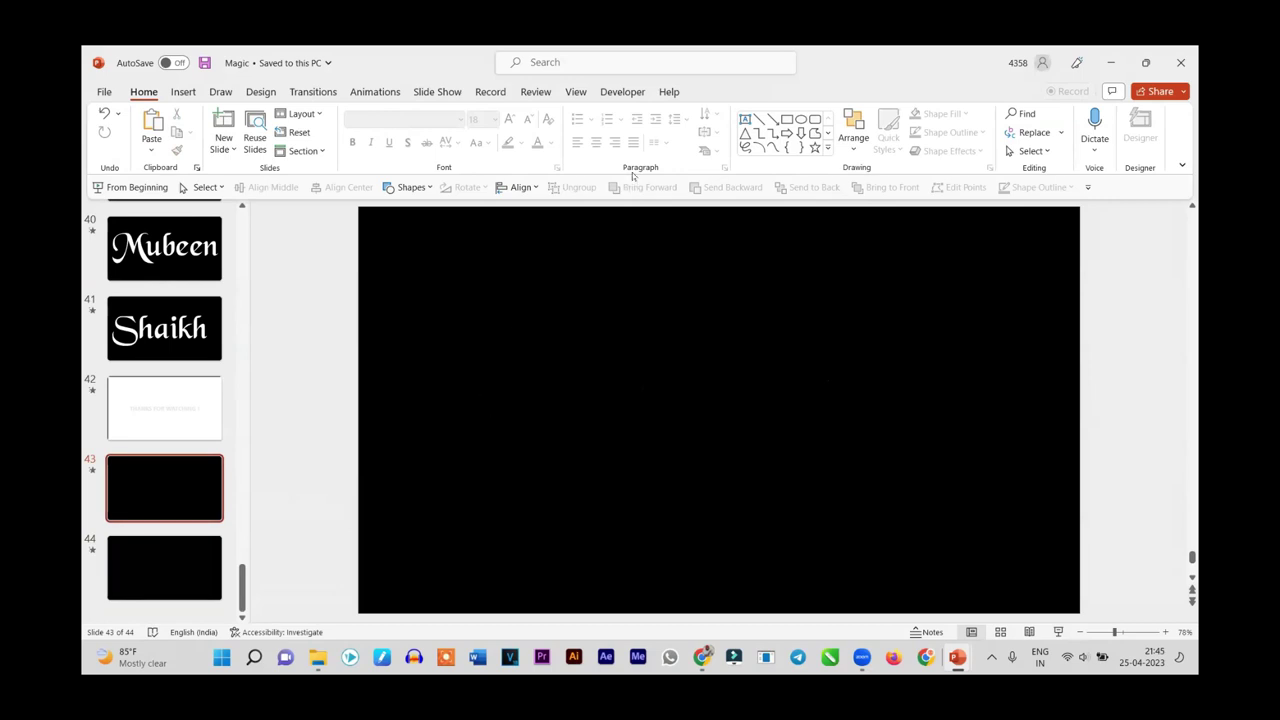
# - Draw a white, outline-free rectangle on slide 43 and place an overlapping copy down-right
pyautogui.click(787, 119)
pyautogui.moveTo(398, 320)
pyautogui.mouseDown()
pyautogui.moveTo(677, 491)
pyautogui.moveTo(669, 471)
pyautogui.moveTo(657, 488)
pyautogui.mouseUp()
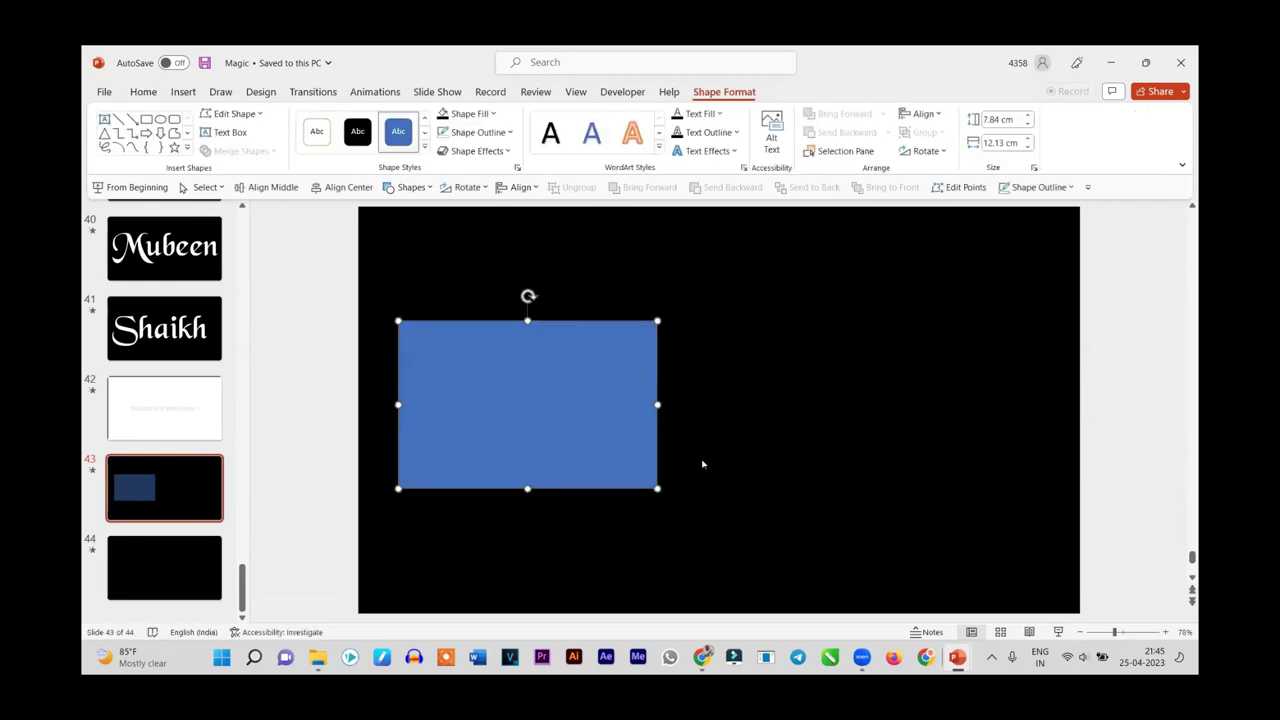
pyautogui.click(256, 115)
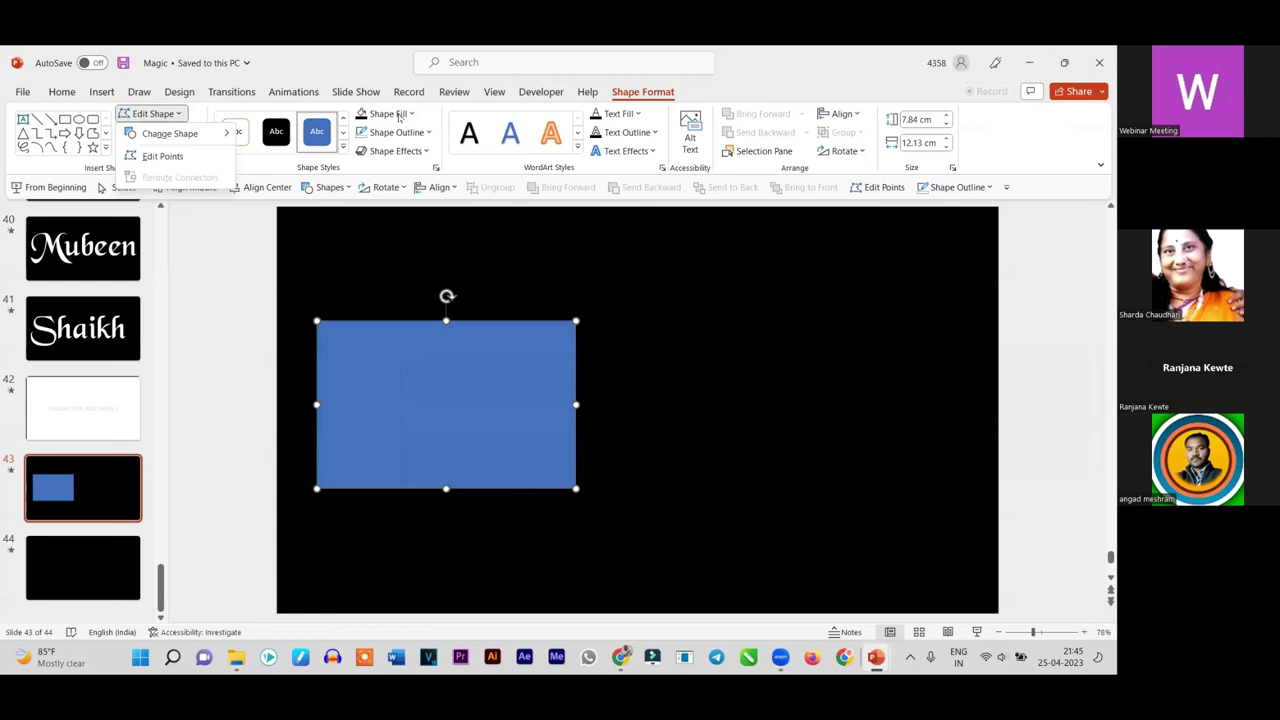
pyautogui.click(399, 116)
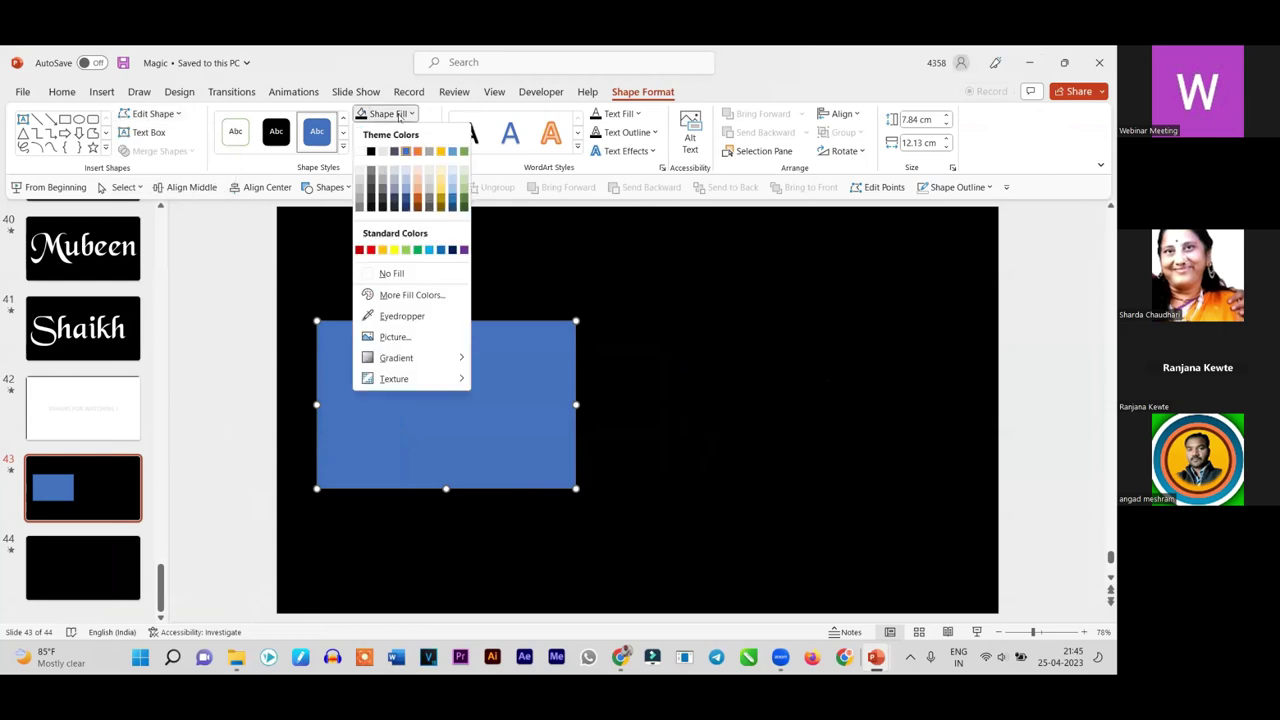
pyautogui.click(360, 151)
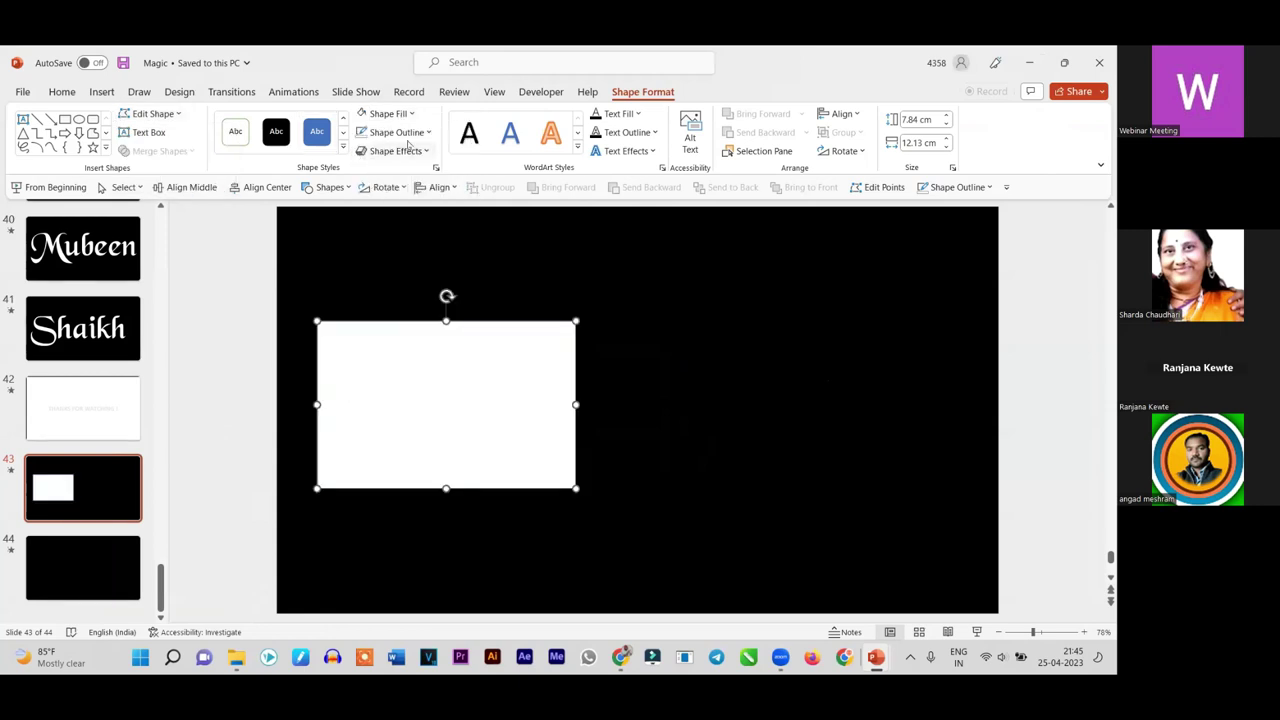
pyautogui.click(400, 133)
pyautogui.click(393, 290)
pyautogui.click(612, 398)
pyautogui.click(375, 420)
pyautogui.moveTo(370, 417); pyautogui.dragTo(521, 465)
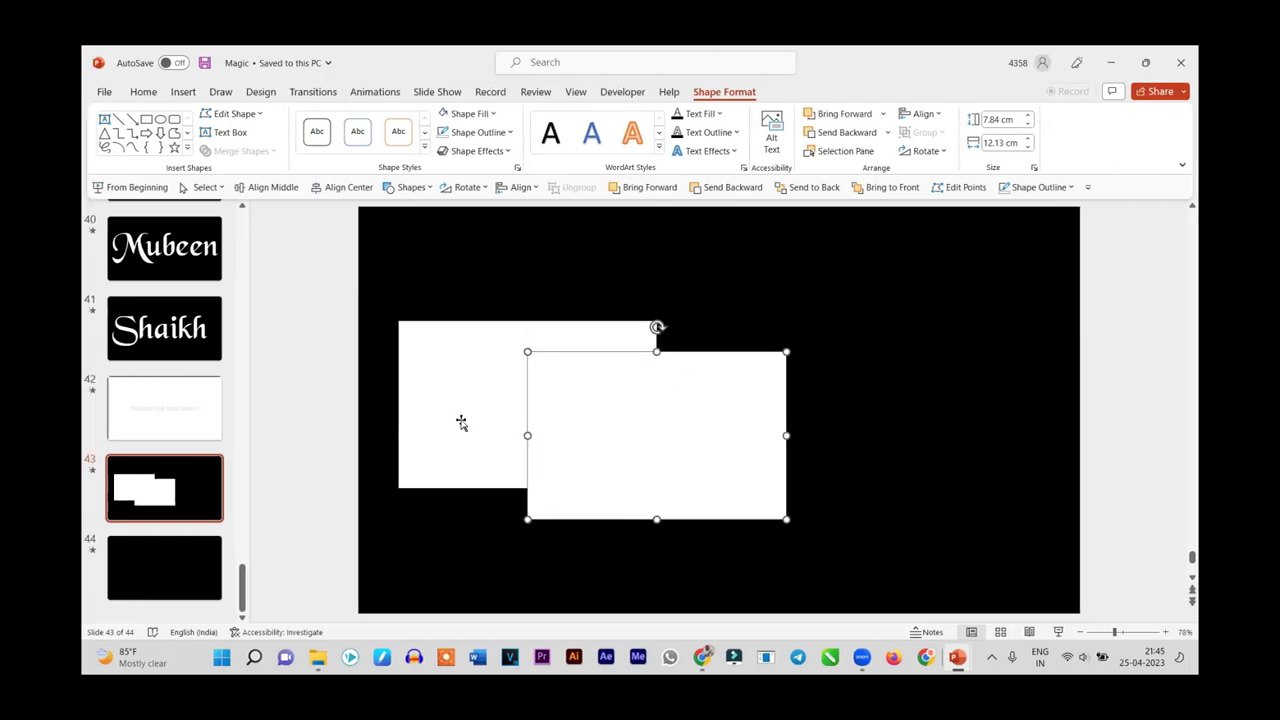
# - Fragment the two overlapping rectangles on slide 43 with Merge Shapes
pyautogui.click(461, 423)
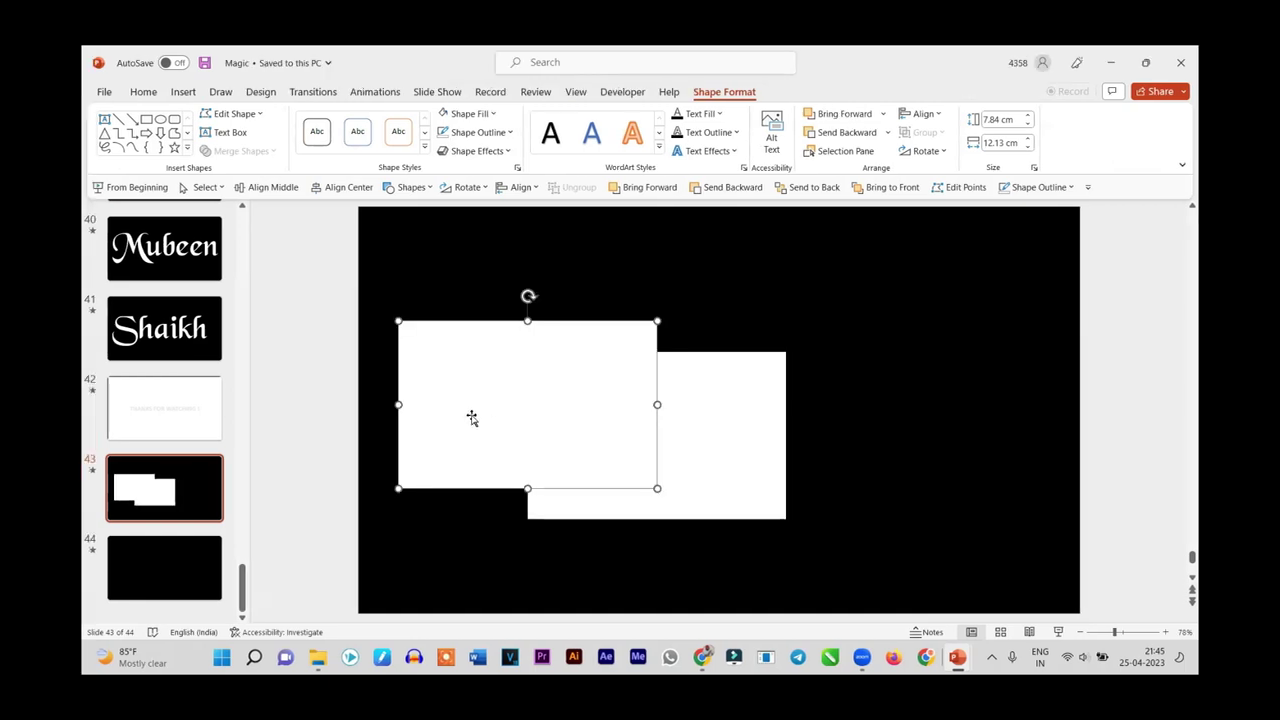
pyautogui.keyDown('shift'); pyautogui.click(718, 455); pyautogui.keyUp('shift')
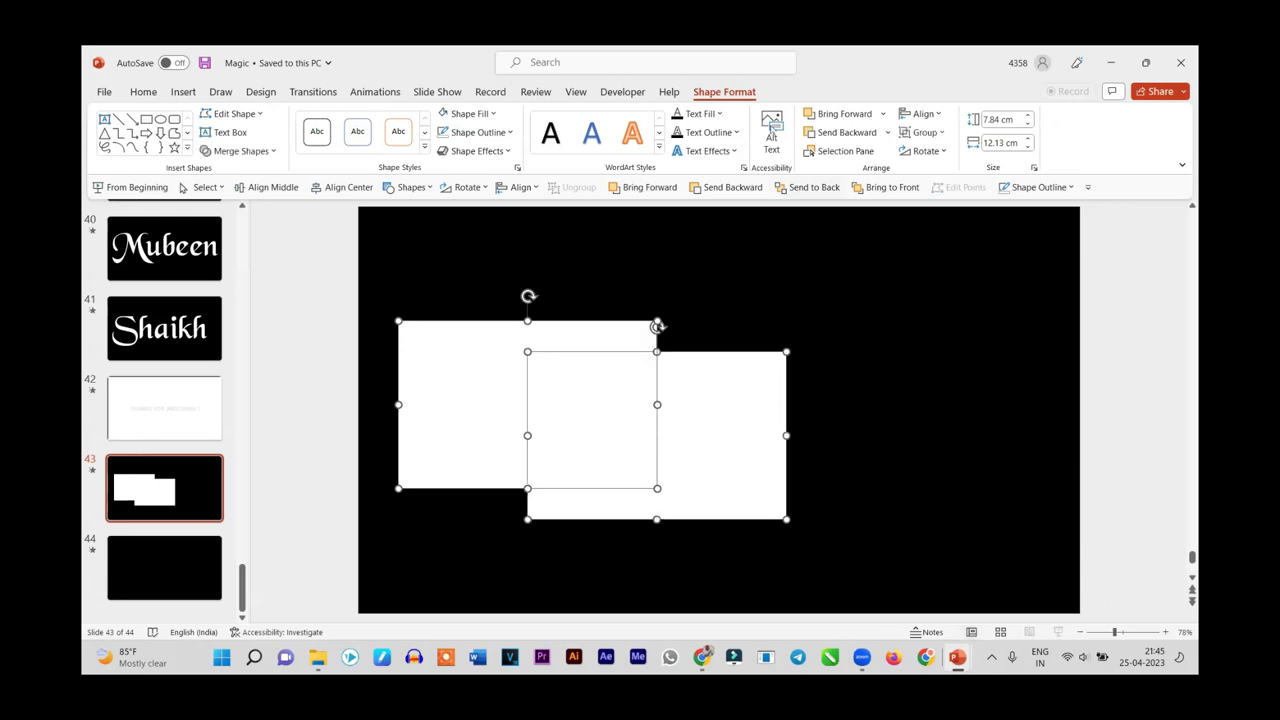
pyautogui.click(245, 151)
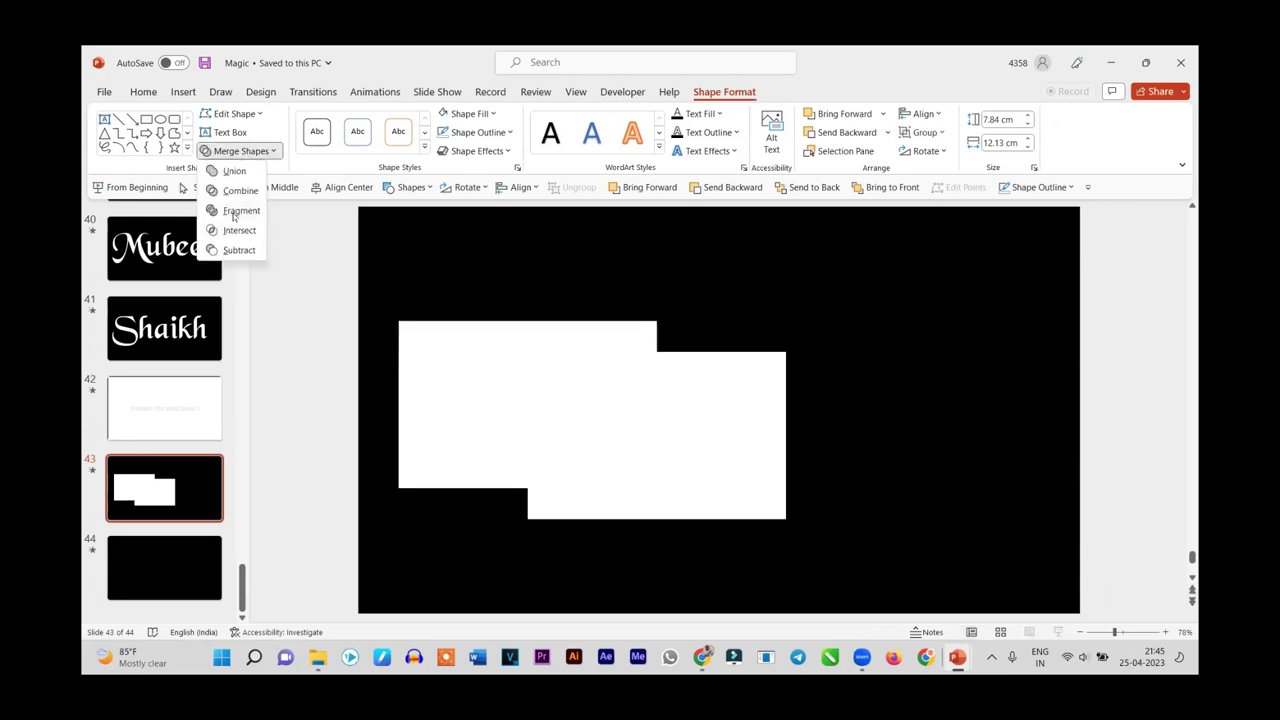
pyautogui.click(234, 211)
# - Delete the outer fragments, keeping the 6.39 × 6.06 cm white square, moved up-left
pyautogui.click(429, 547)
pyautogui.click(454, 435)
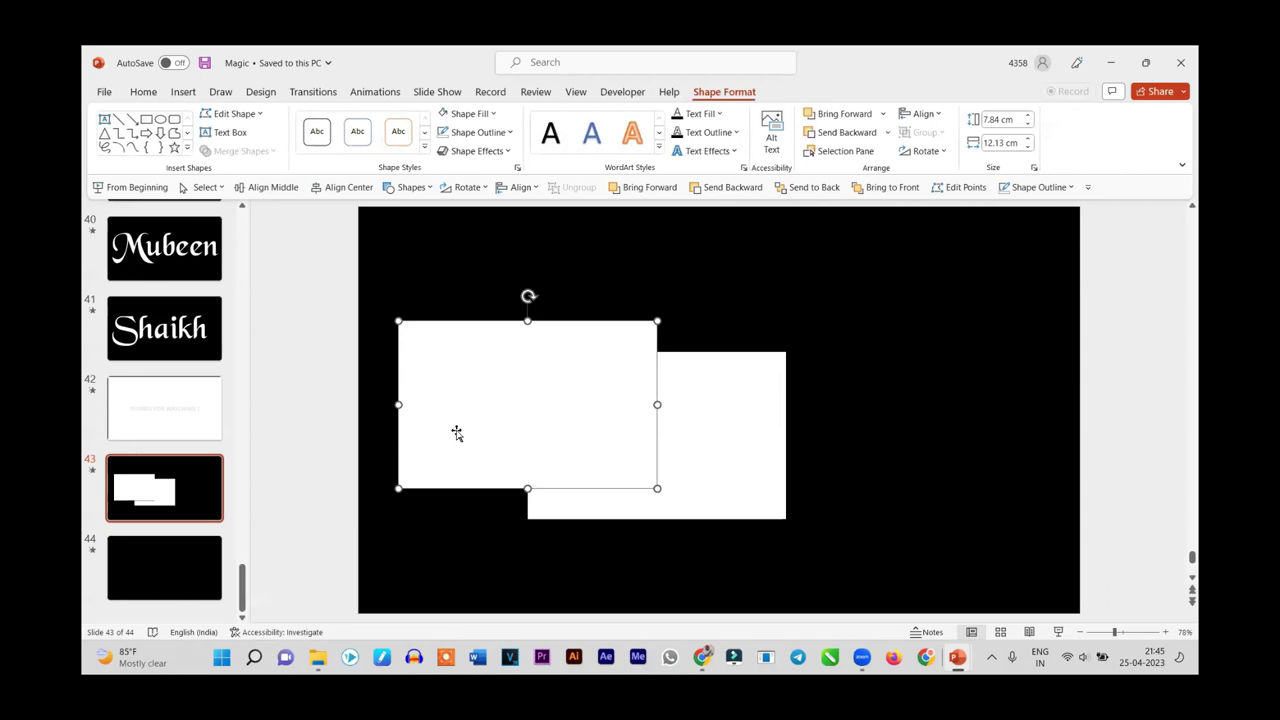
pyautogui.press('Delete')
pyautogui.click(772, 483)
pyautogui.press('Delete')
pyautogui.moveTo(606, 426); pyautogui.dragTo(511, 372)
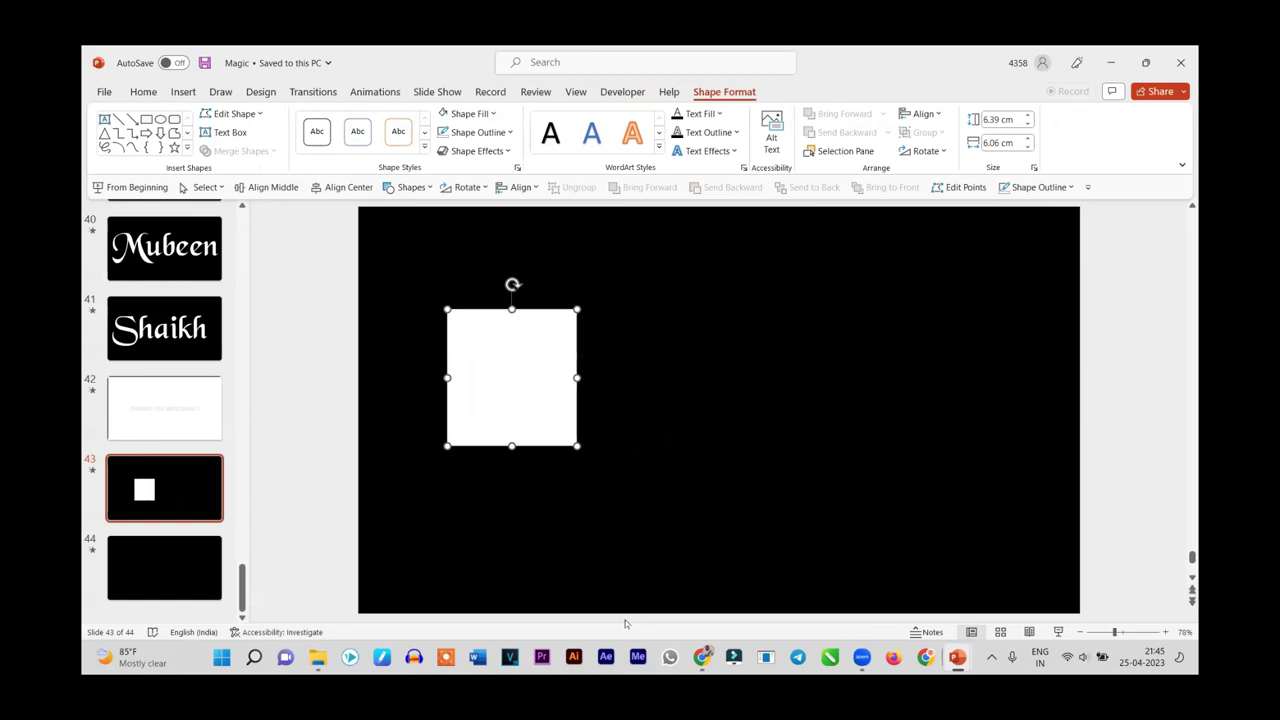
pyautogui.click(493, 353)
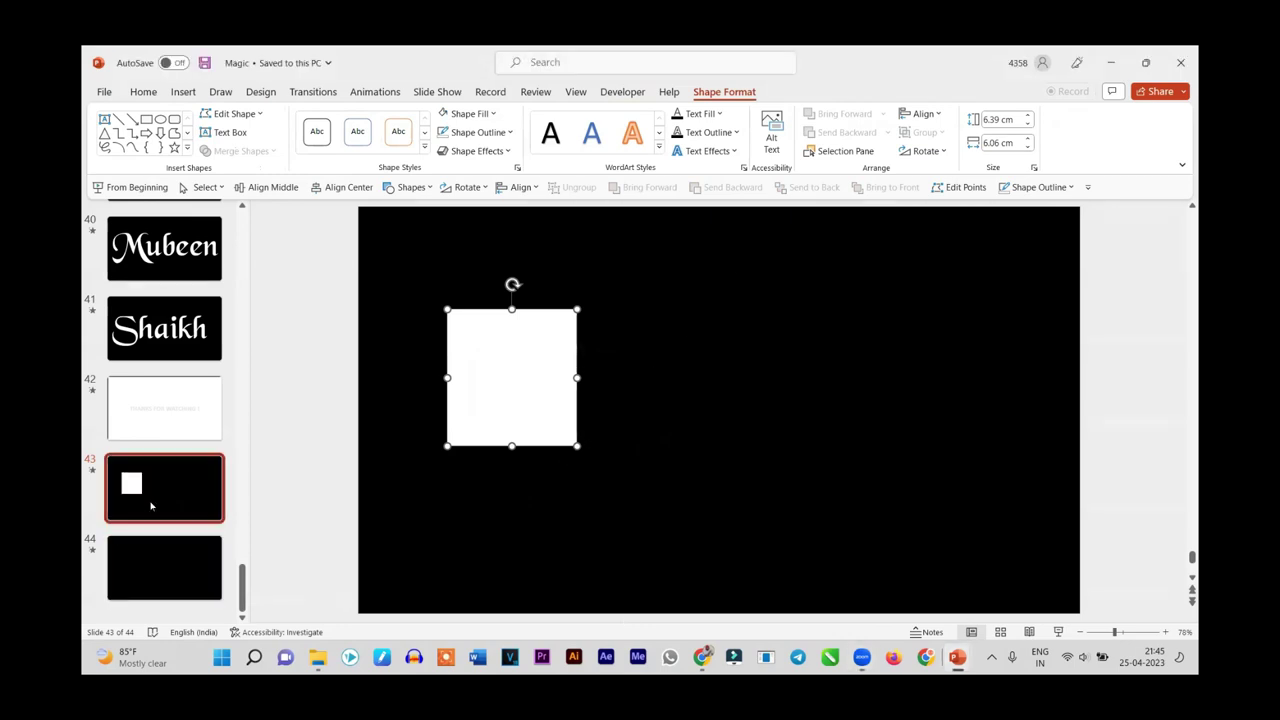
# - Draw an isosceles triangle in the middle of the empty slide 44
pyautogui.click(155, 580)
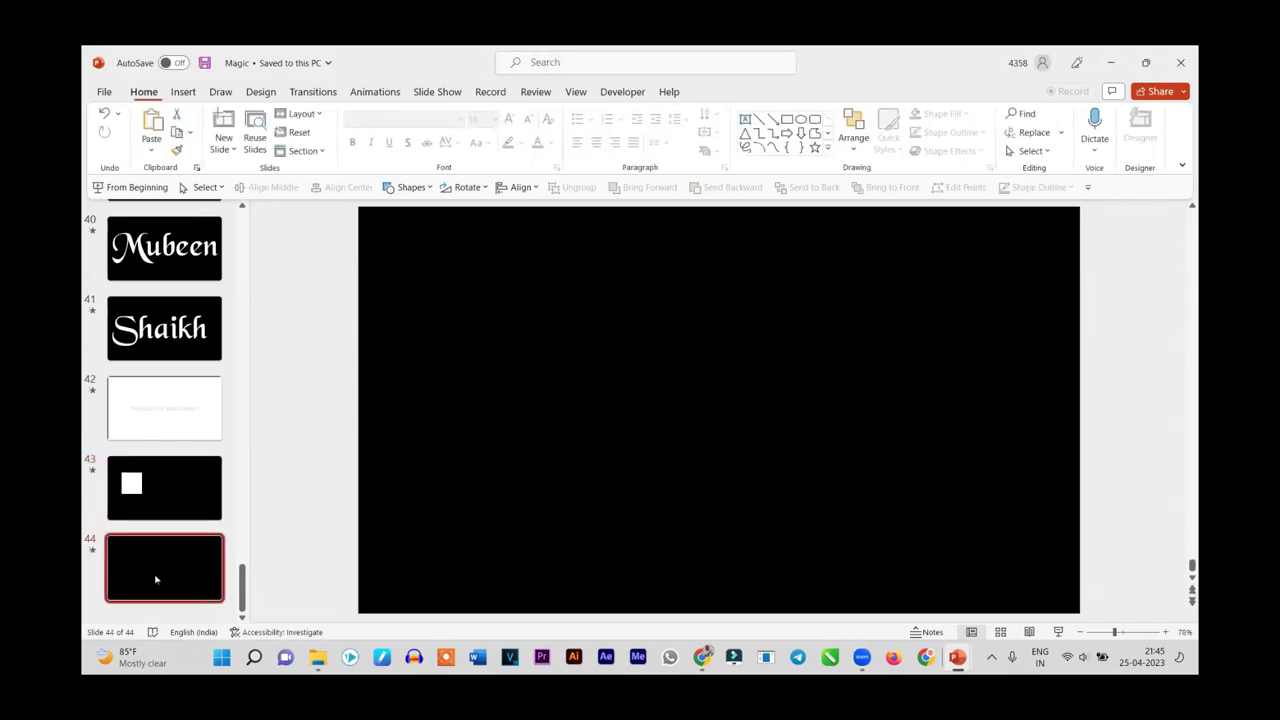
pyautogui.click(182, 92)
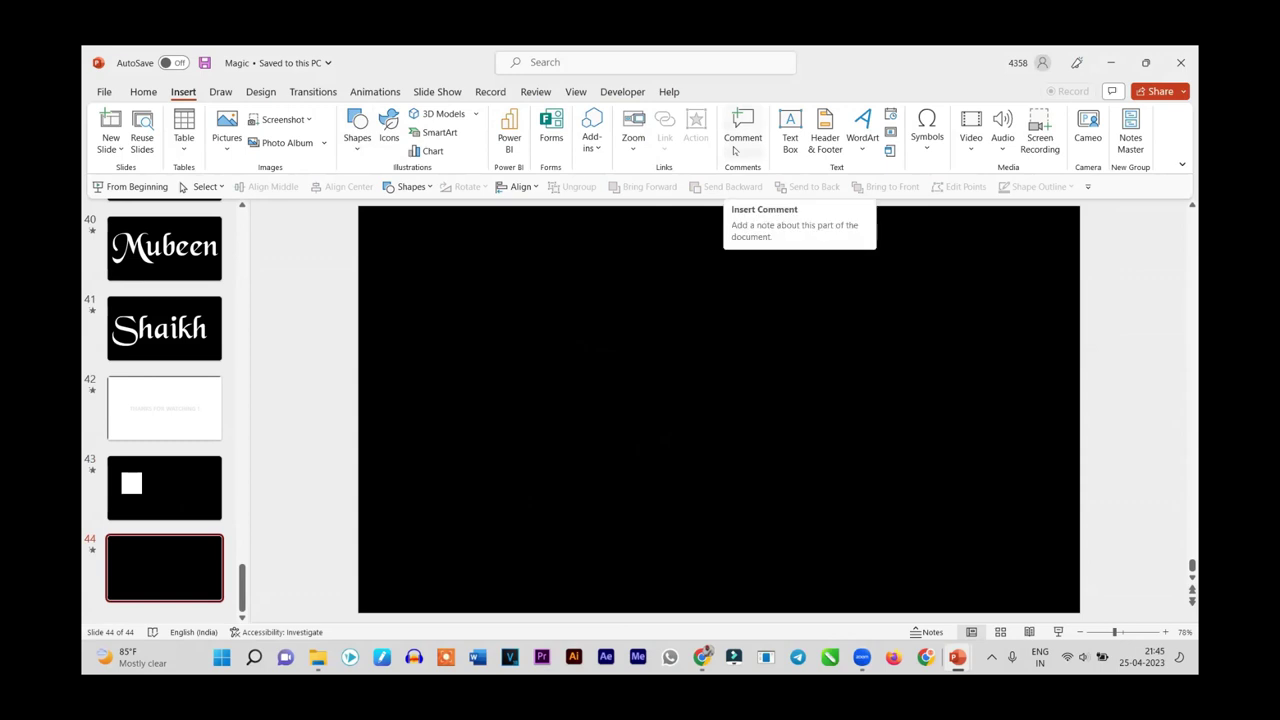
pyautogui.click(357, 138)
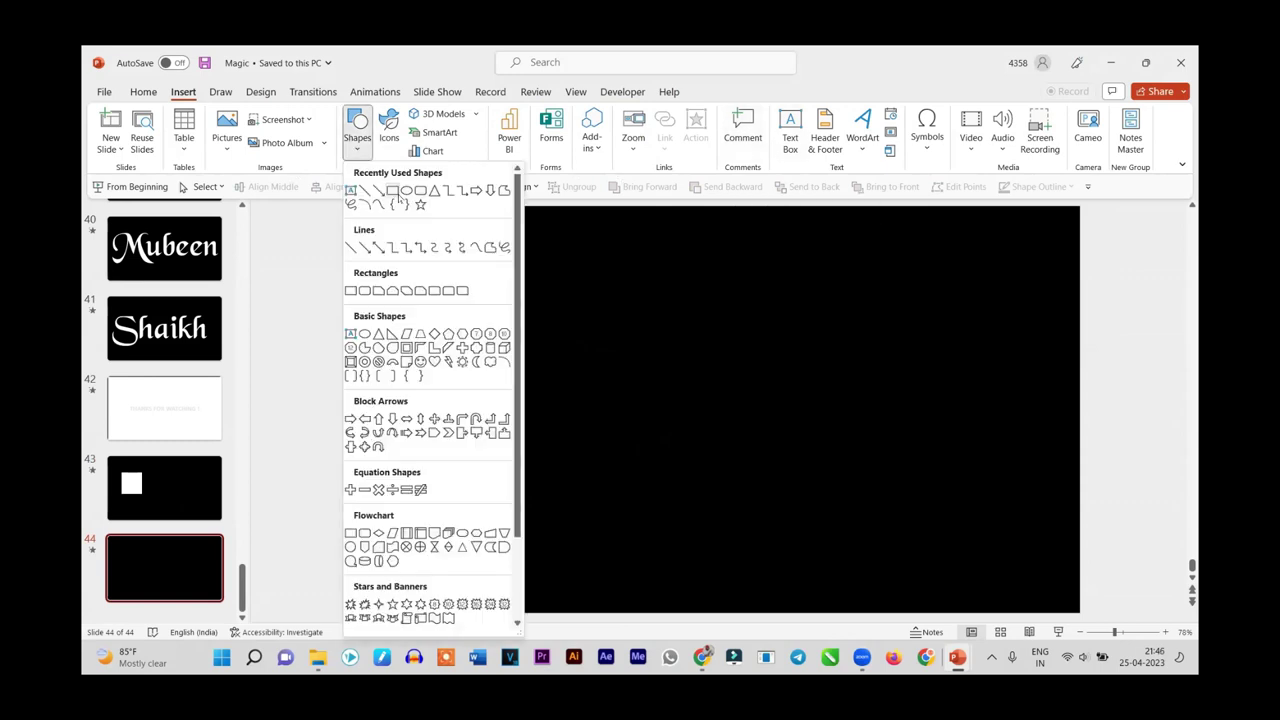
pyautogui.click(392, 191)
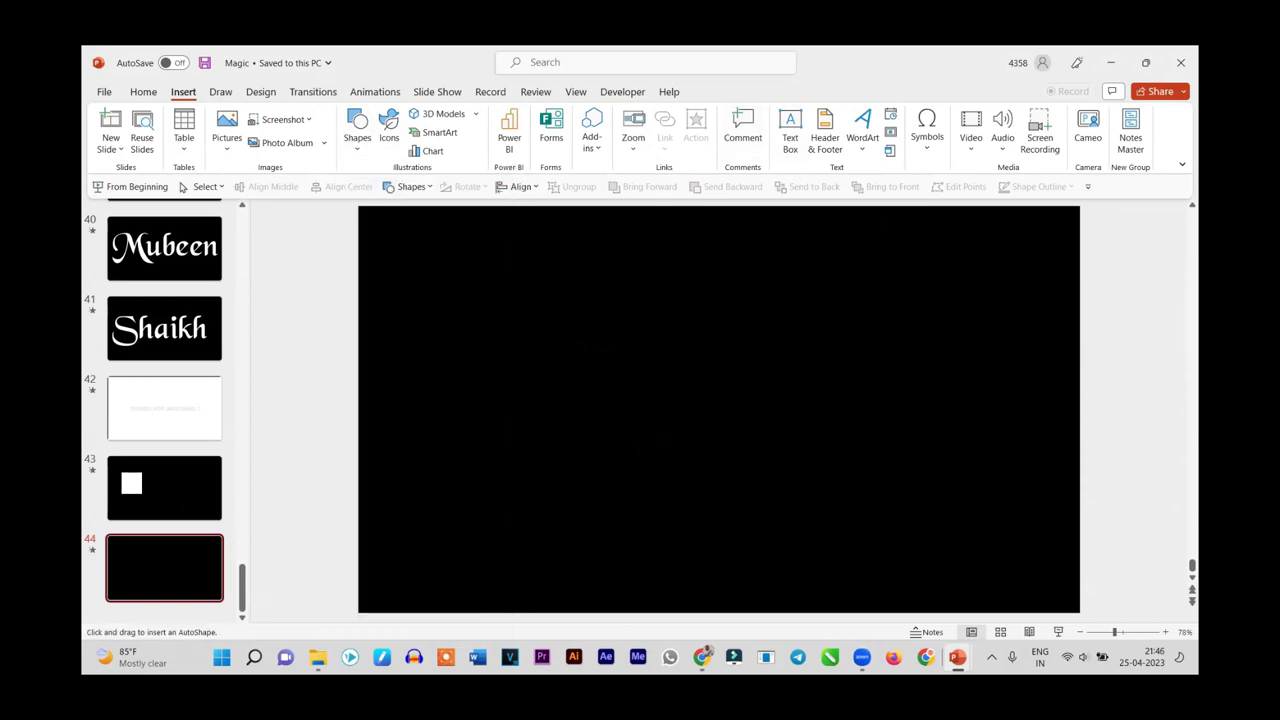
pyautogui.click(357, 132)
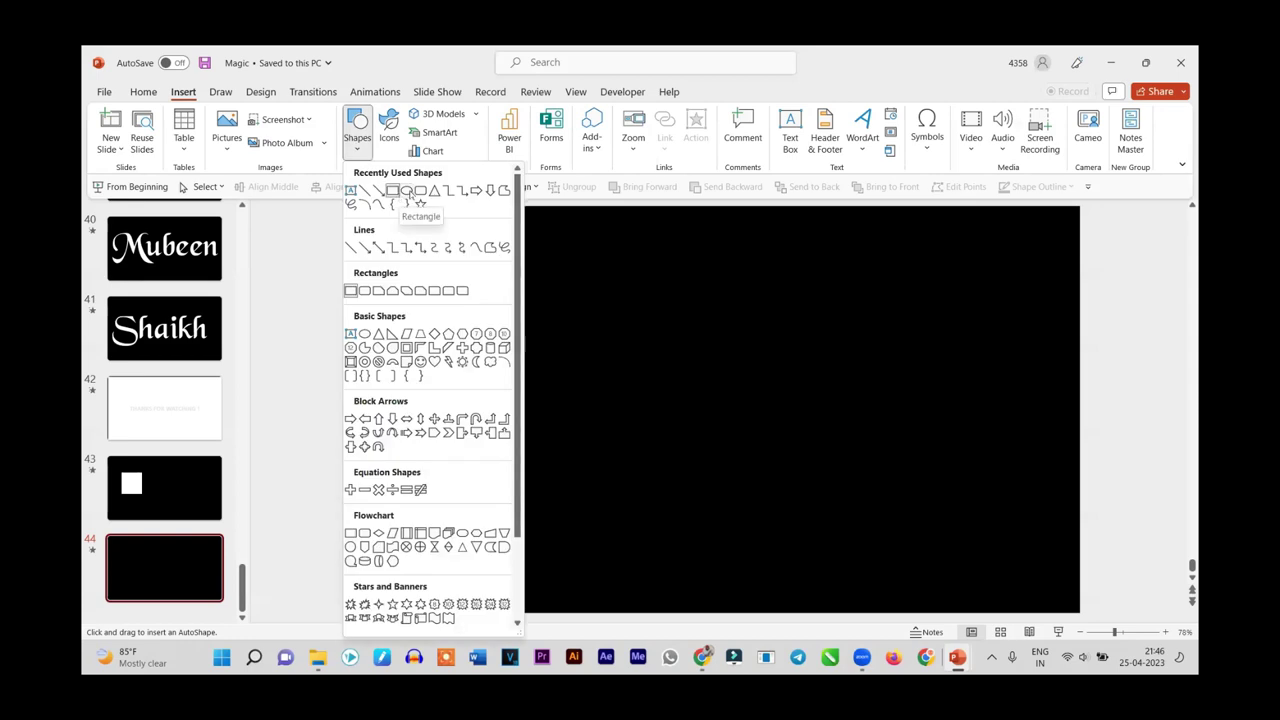
pyautogui.click(434, 193)
pyautogui.moveTo(629, 340); pyautogui.dragTo(773, 501)
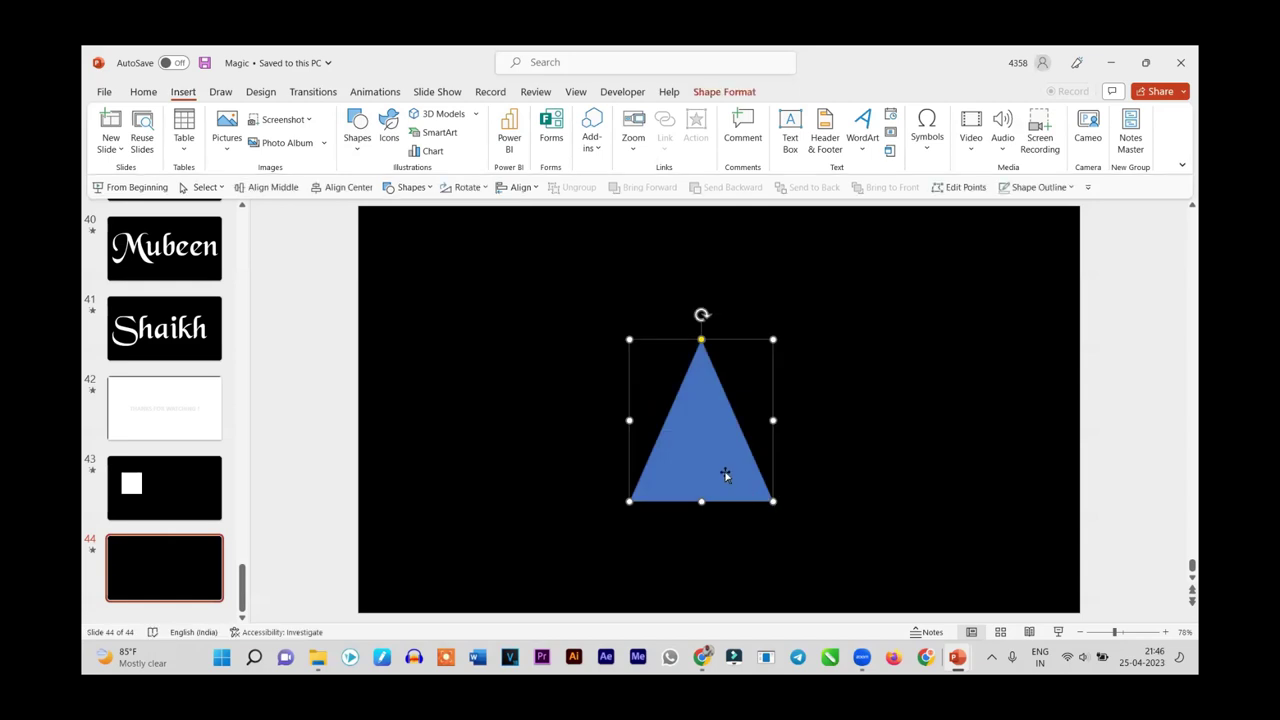
# - Make the triangle white with no outline and place an overlapping copy to its right
pyautogui.click(458, 114)
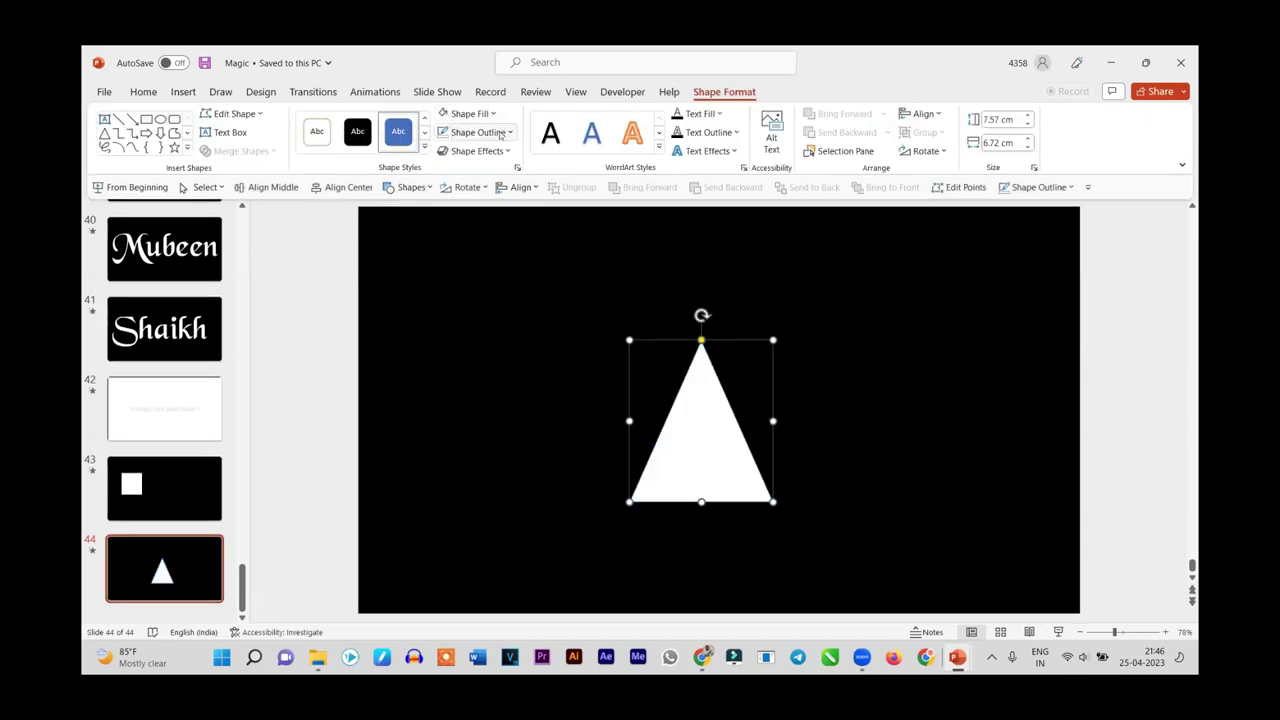
pyautogui.click(500, 136)
pyautogui.click(487, 296)
pyautogui.click(668, 457)
pyautogui.moveTo(668, 457); pyautogui.dragTo(709, 456)
# - Try combining the two triangles into one shape, then undo the combine
pyautogui.click(718, 506)
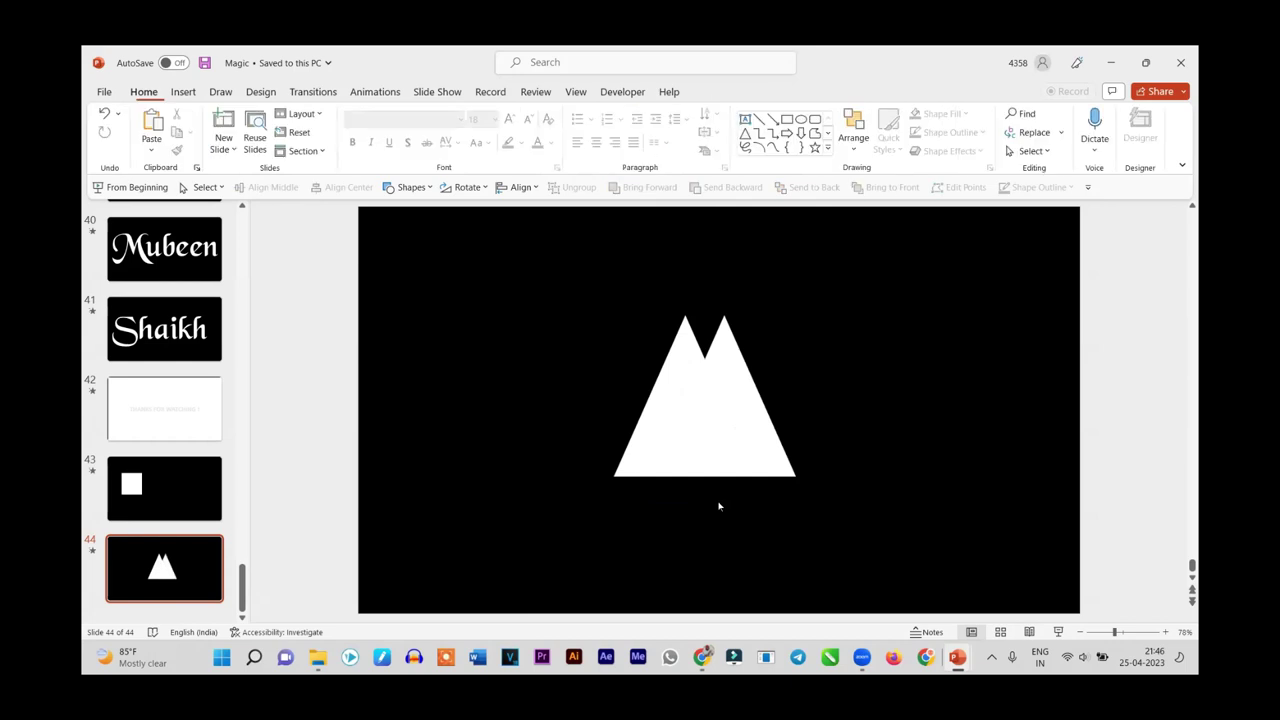
pyautogui.click(661, 397)
pyautogui.keyDown('shift'); pyautogui.click(775, 450); pyautogui.keyUp('shift')
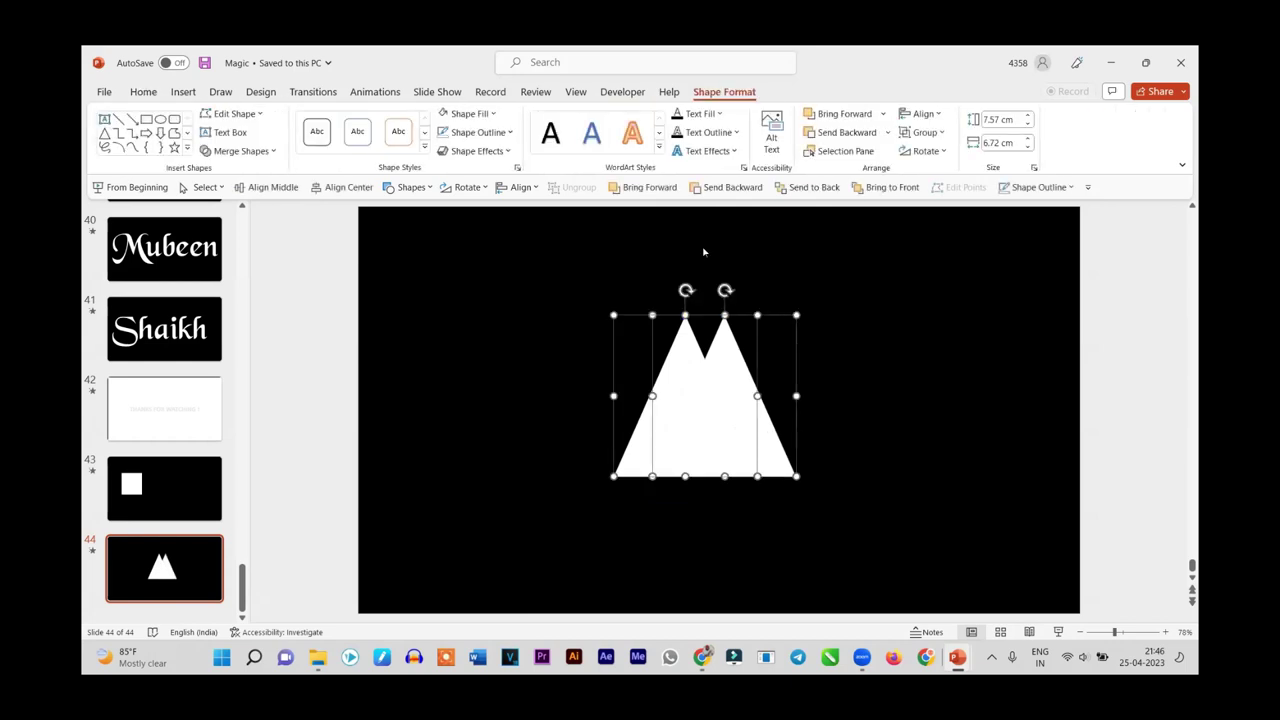
pyautogui.click(241, 150)
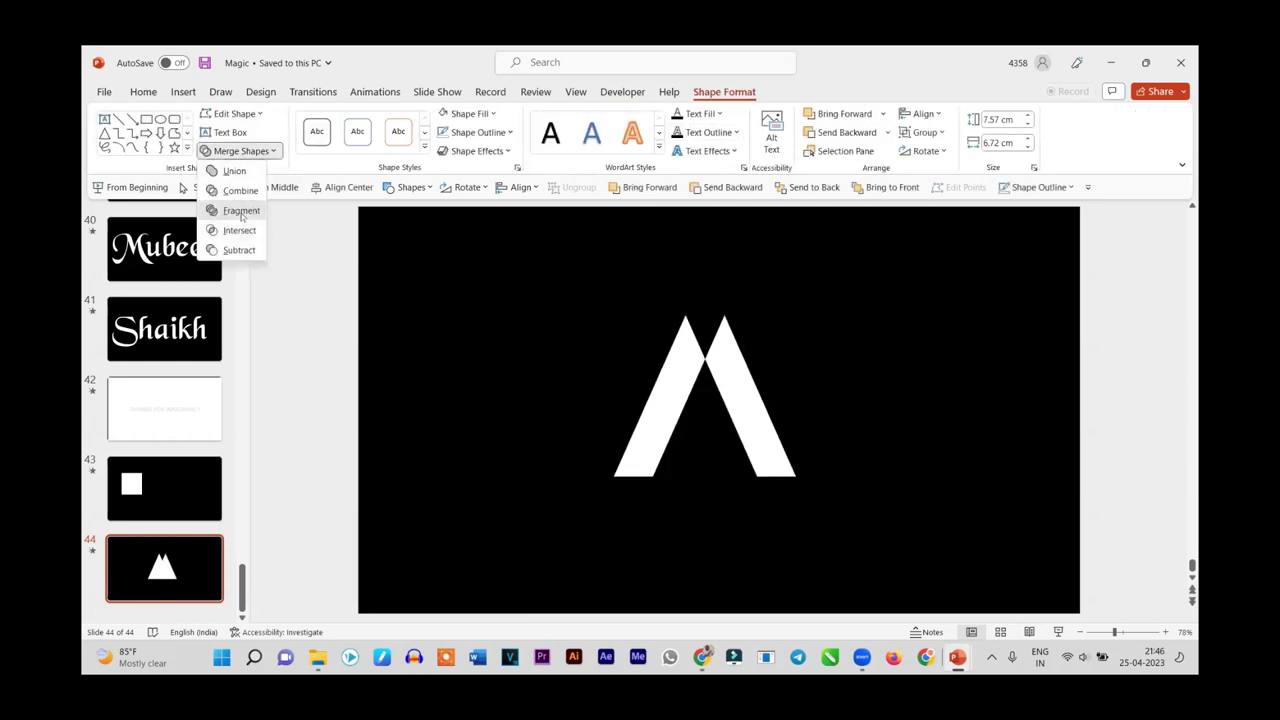
pyautogui.click(232, 199)
pyautogui.click(487, 366)
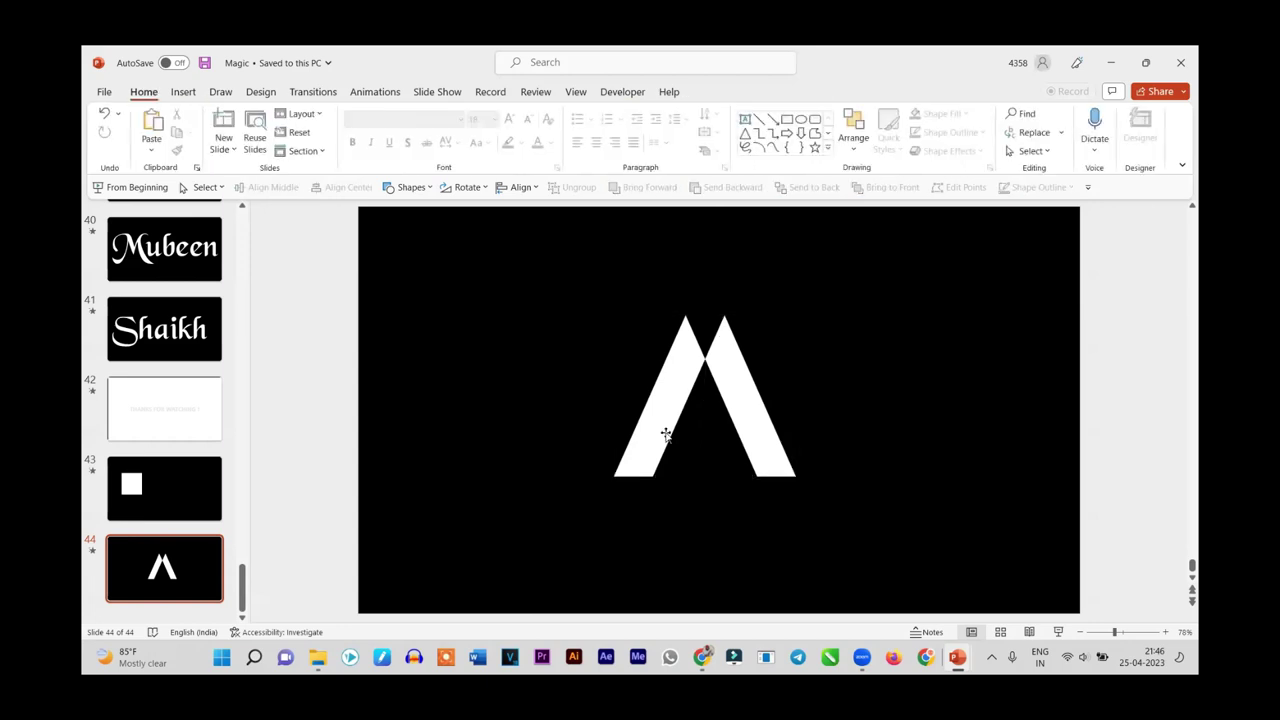
pyautogui.hotkey('ctrl', 'z')
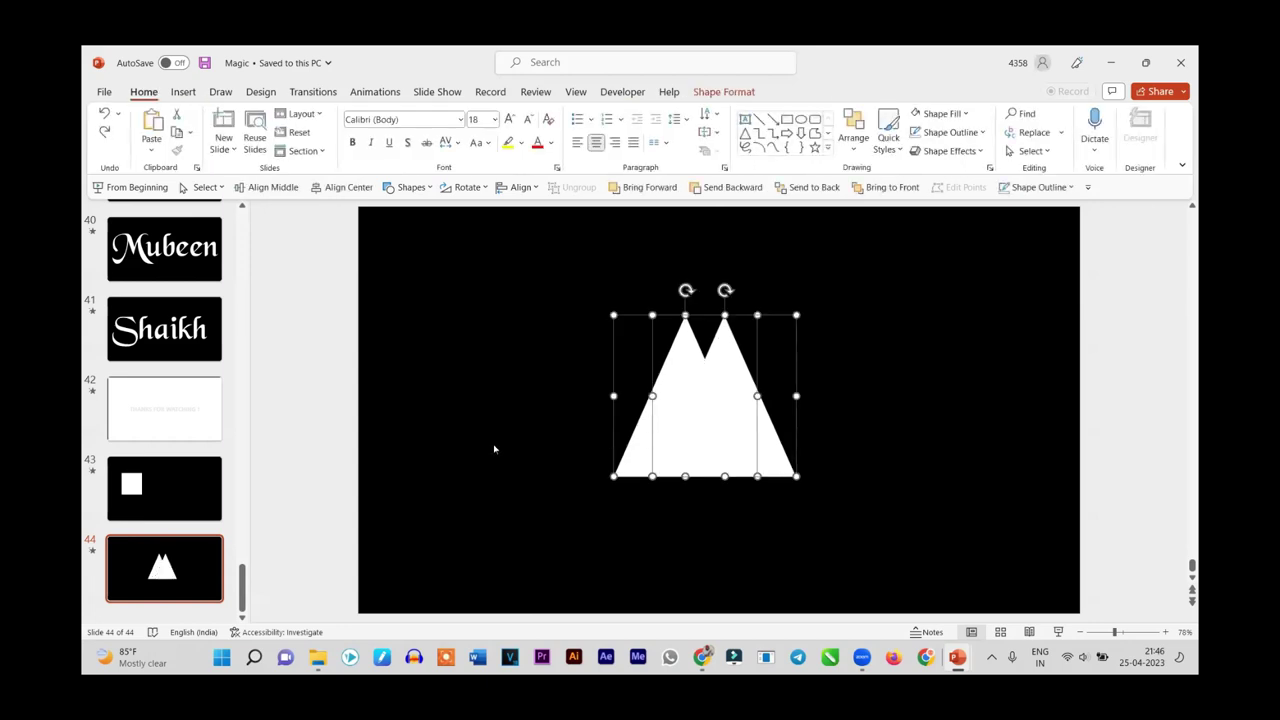
# - Fragment the overlapping triangles, then undo the split
pyautogui.click(891, 543)
pyautogui.moveTo(491, 315); pyautogui.dragTo(486, 304)
pyautogui.click(945, 132)
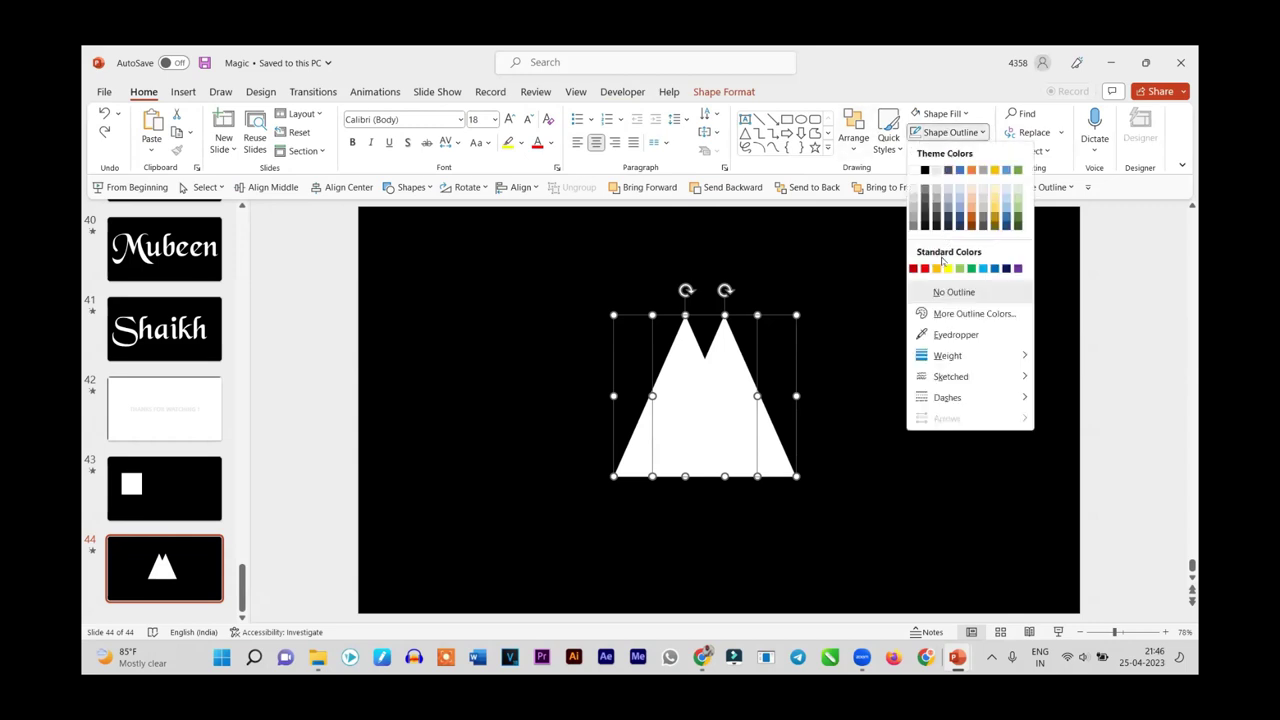
pyautogui.click(880, 287)
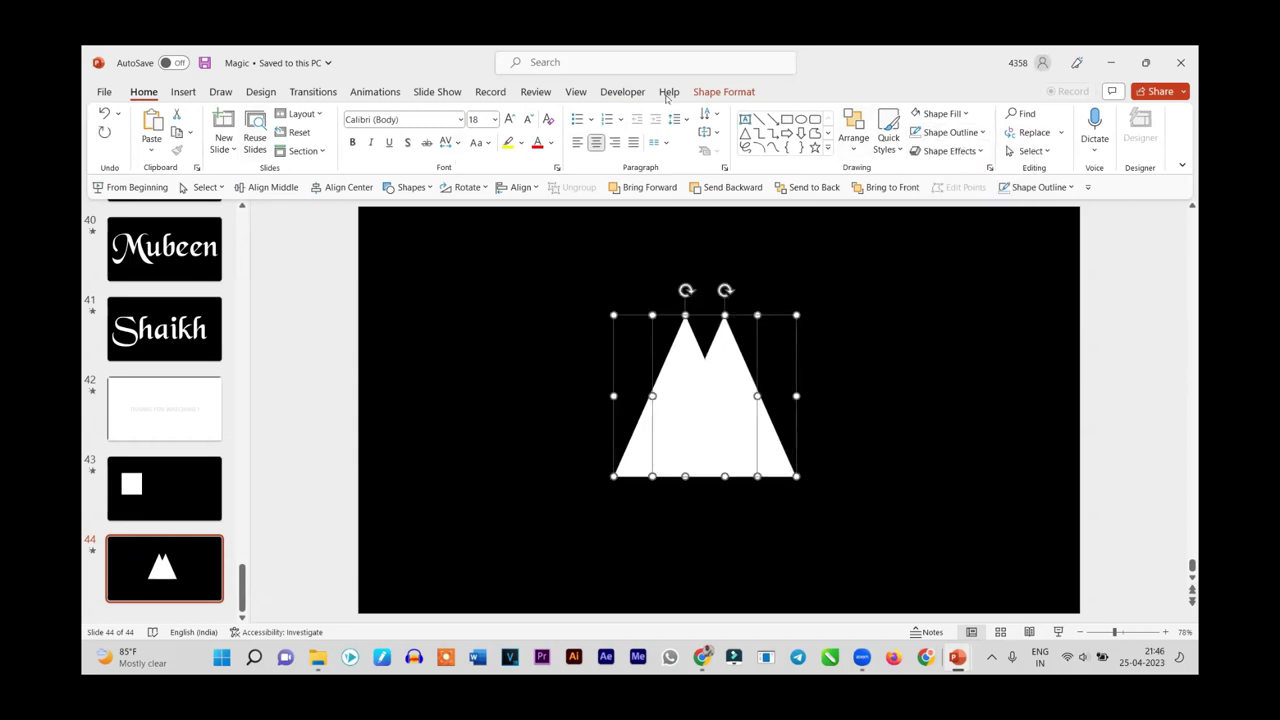
pyautogui.click(726, 93)
pyautogui.click(240, 150)
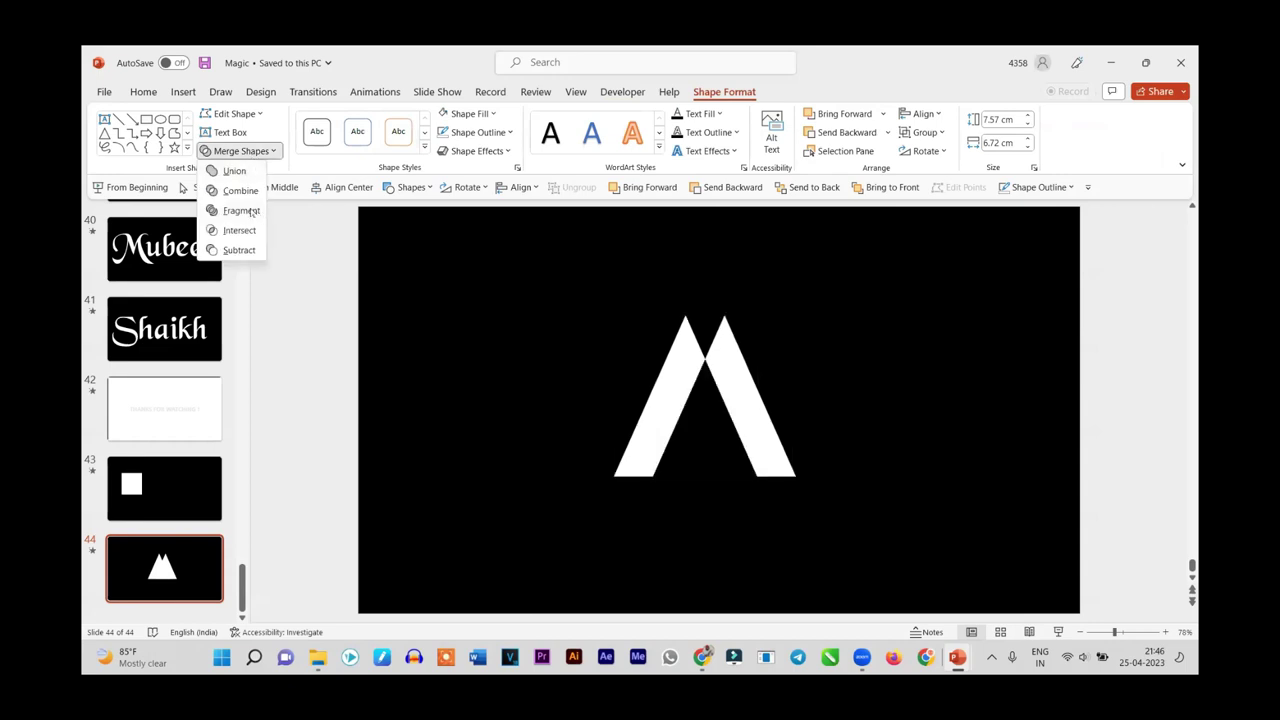
pyautogui.click(241, 210)
pyautogui.click(571, 389)
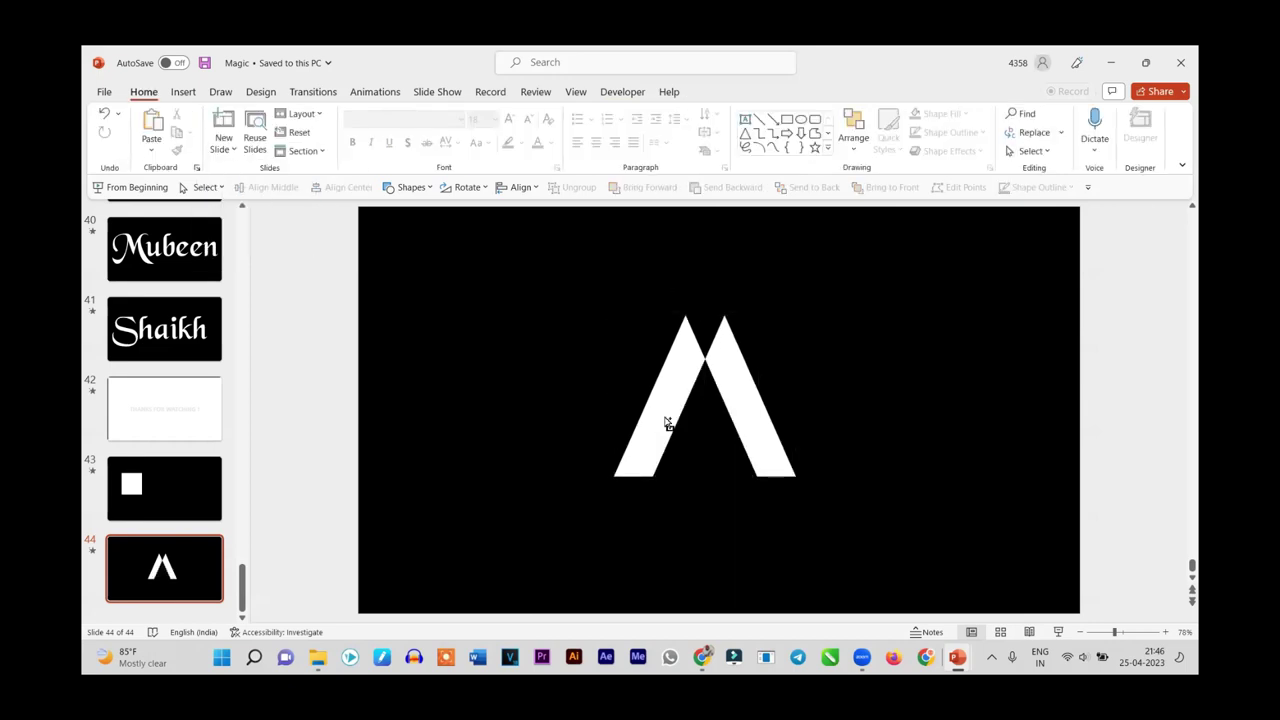
pyautogui.click(722, 378)
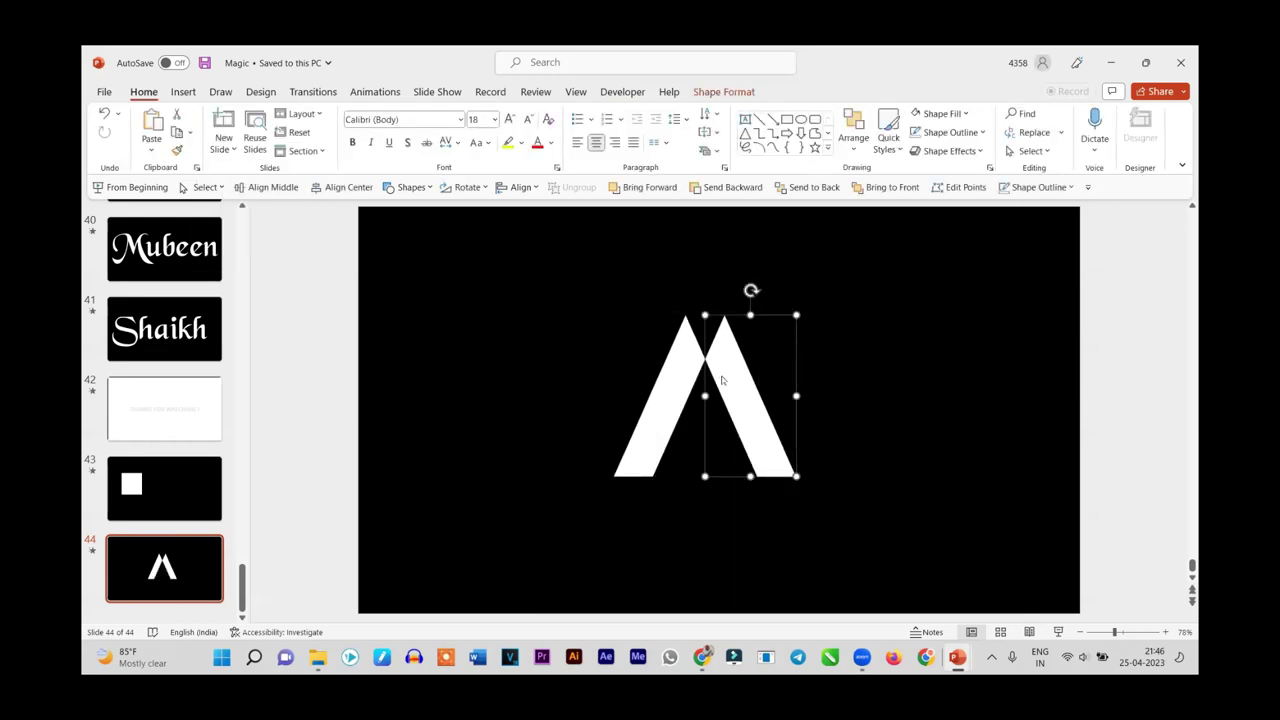
pyautogui.hotkey('ctrl', 'z')
# - Preview the merge options on both triangles without applying, then nudge the right triangle lower-right
pyautogui.click(890, 448)
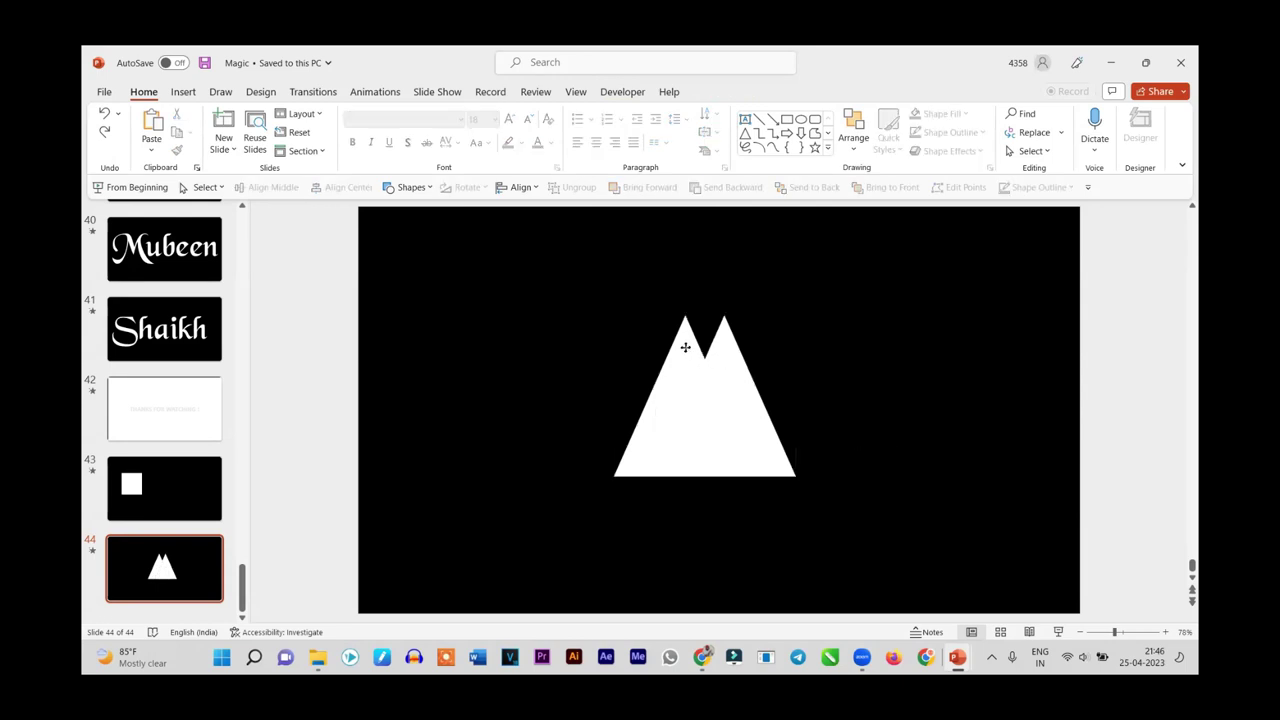
pyautogui.click(685, 347)
pyautogui.keyDown('shift'); pyautogui.click(776, 442); pyautogui.keyUp('shift')
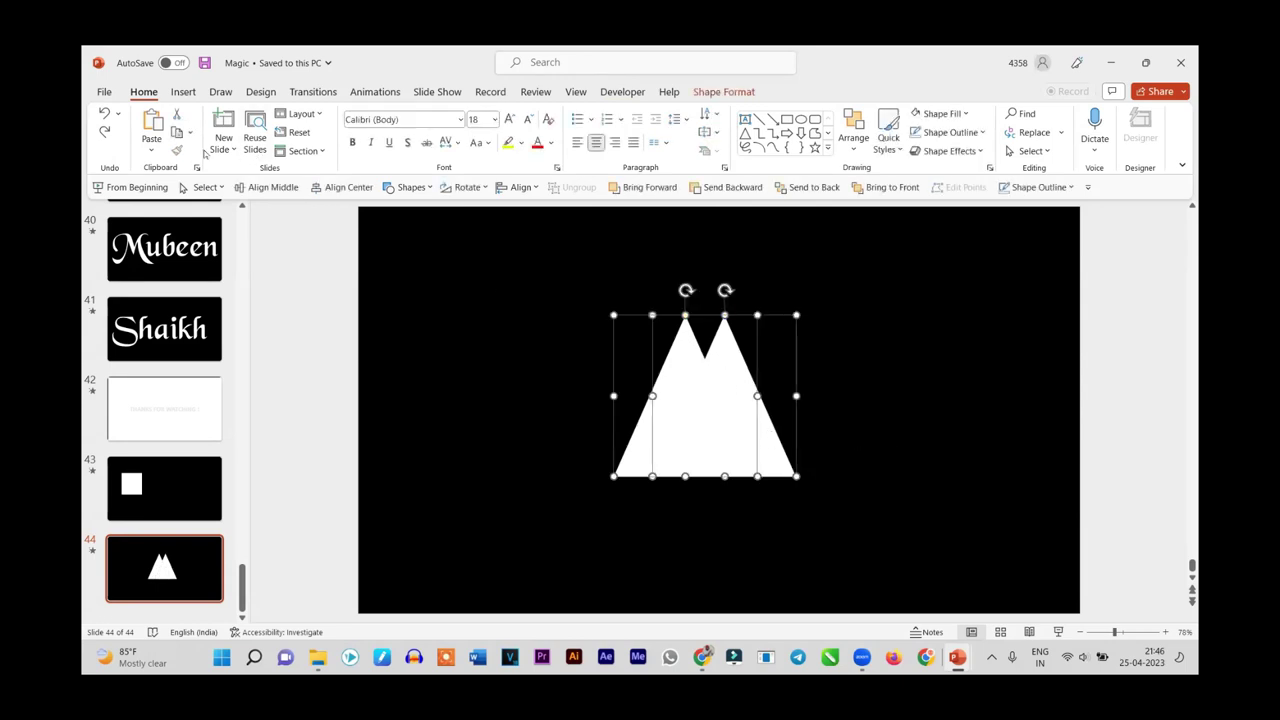
pyautogui.click(724, 92)
pyautogui.click(240, 150)
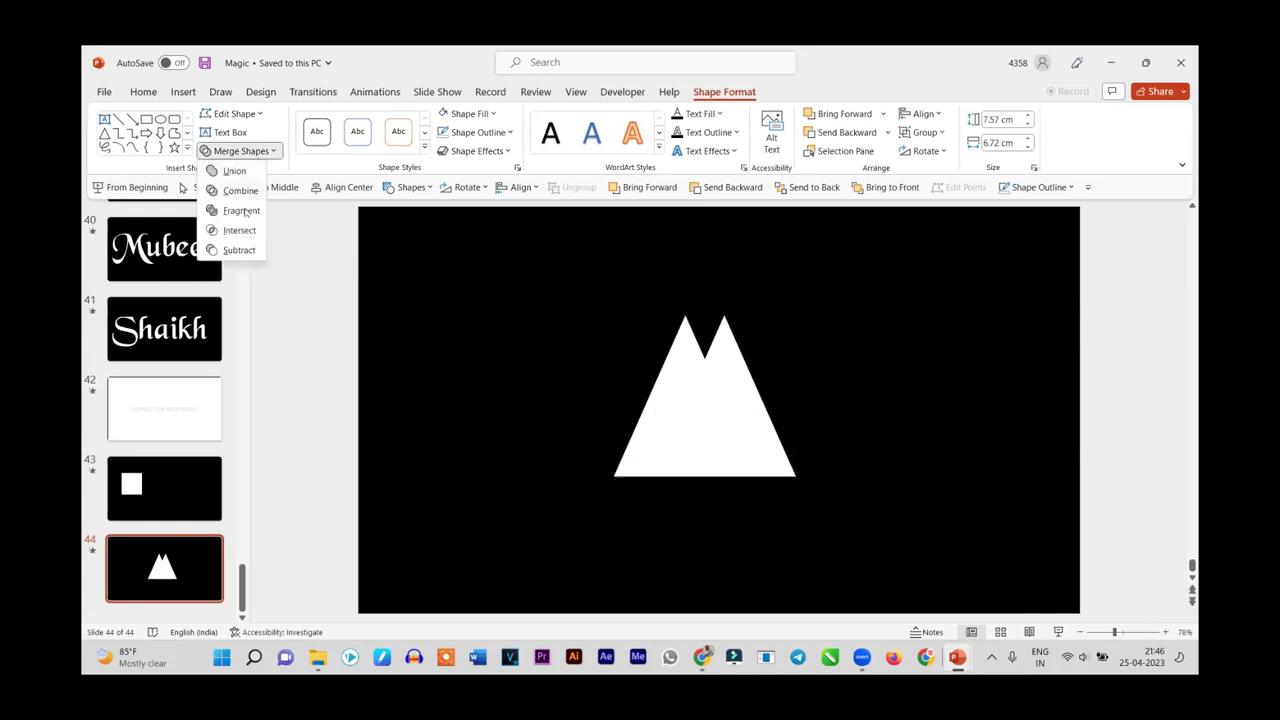
pyautogui.click(460, 346)
pyautogui.click(752, 380)
pyautogui.keyDown('shift'); pyautogui.click(627, 446); pyautogui.keyUp('shift')
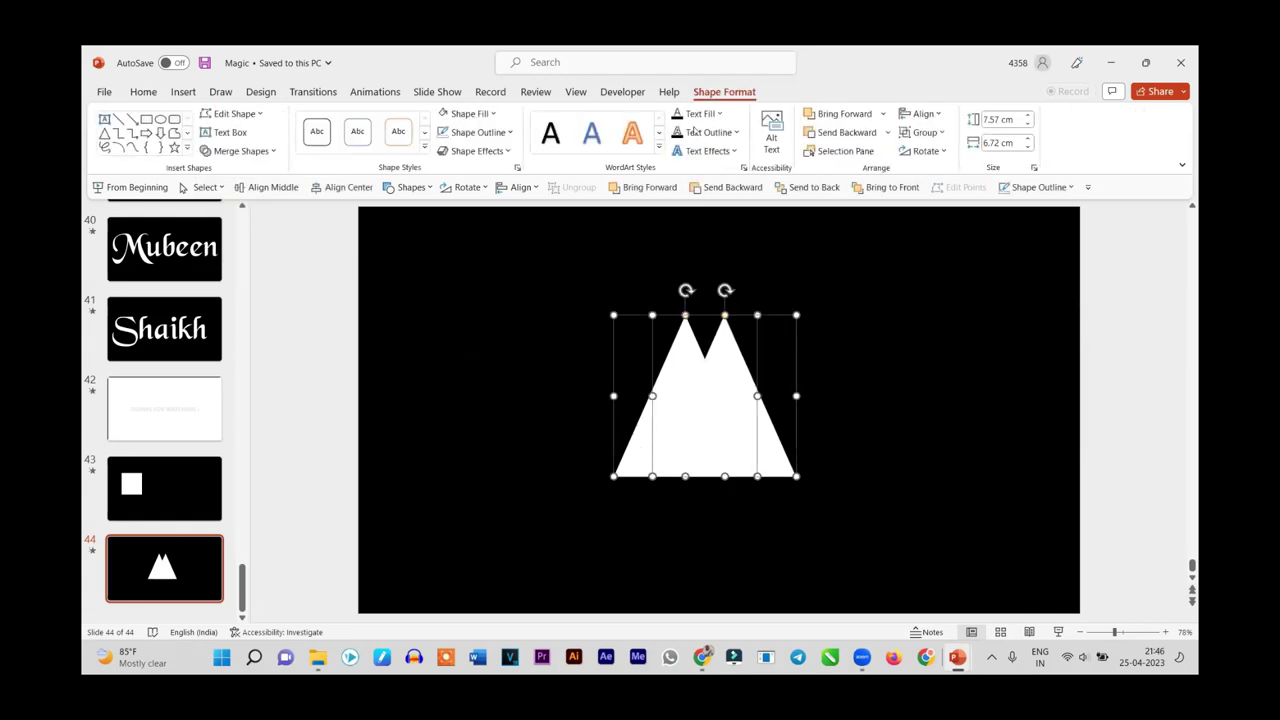
pyautogui.click(240, 150)
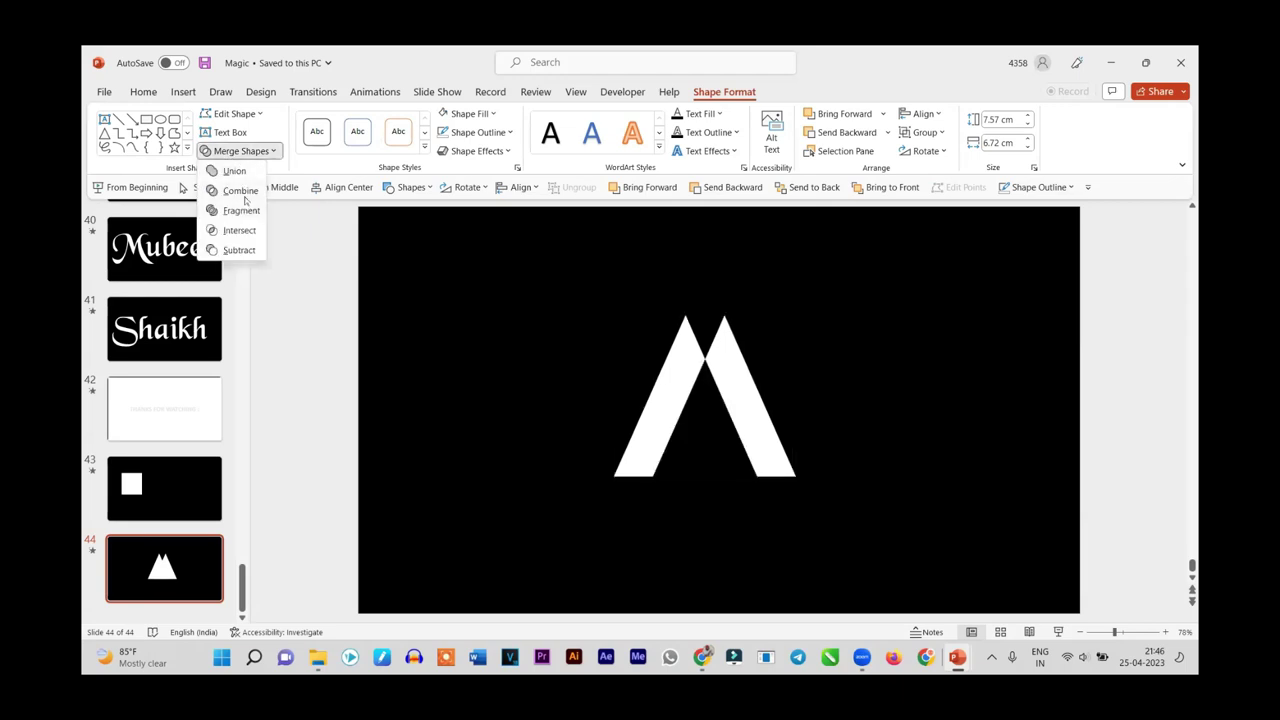
pyautogui.click(508, 394)
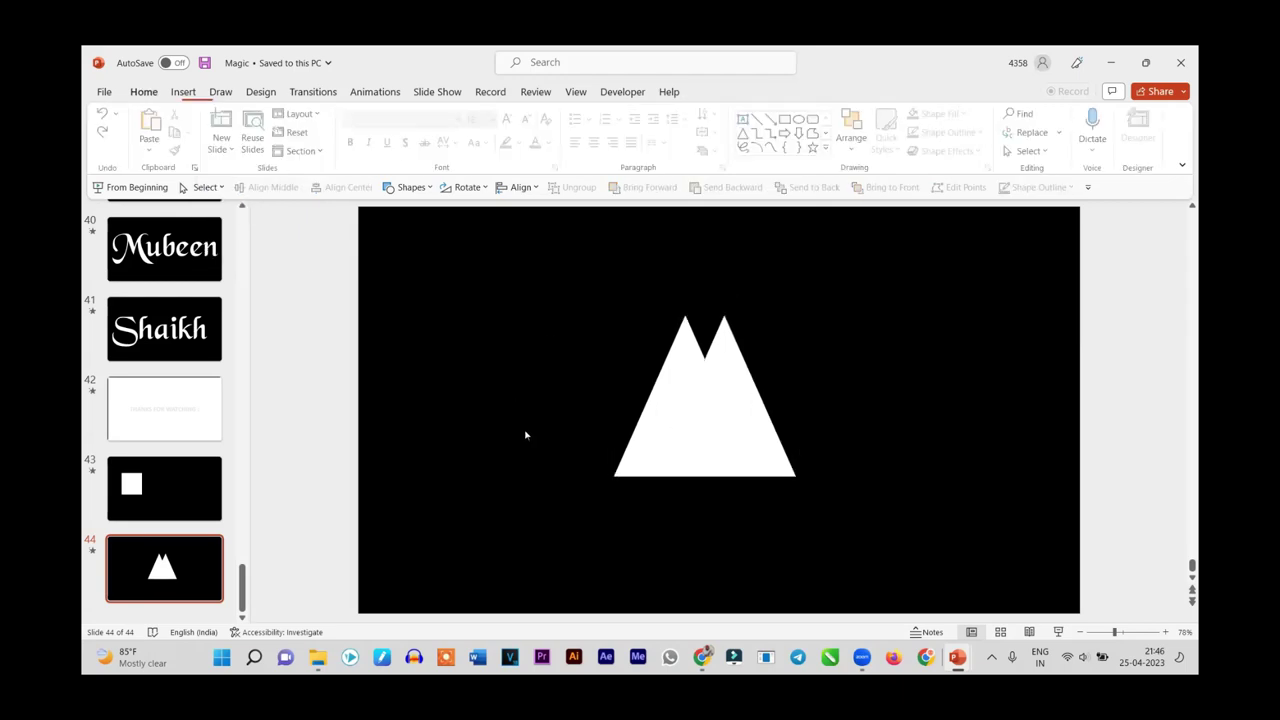
pyautogui.moveTo(755, 442)
pyautogui.mouseDown()
pyautogui.moveTo(814, 435)
pyautogui.moveTo(797, 454)
pyautogui.moveTo(757, 451)
pyautogui.mouseUp()
# - Fragment the triangles, delete the side pieces, and resize the middle triangle to 6.99 × 6.02 cm
pyautogui.click(683, 434)
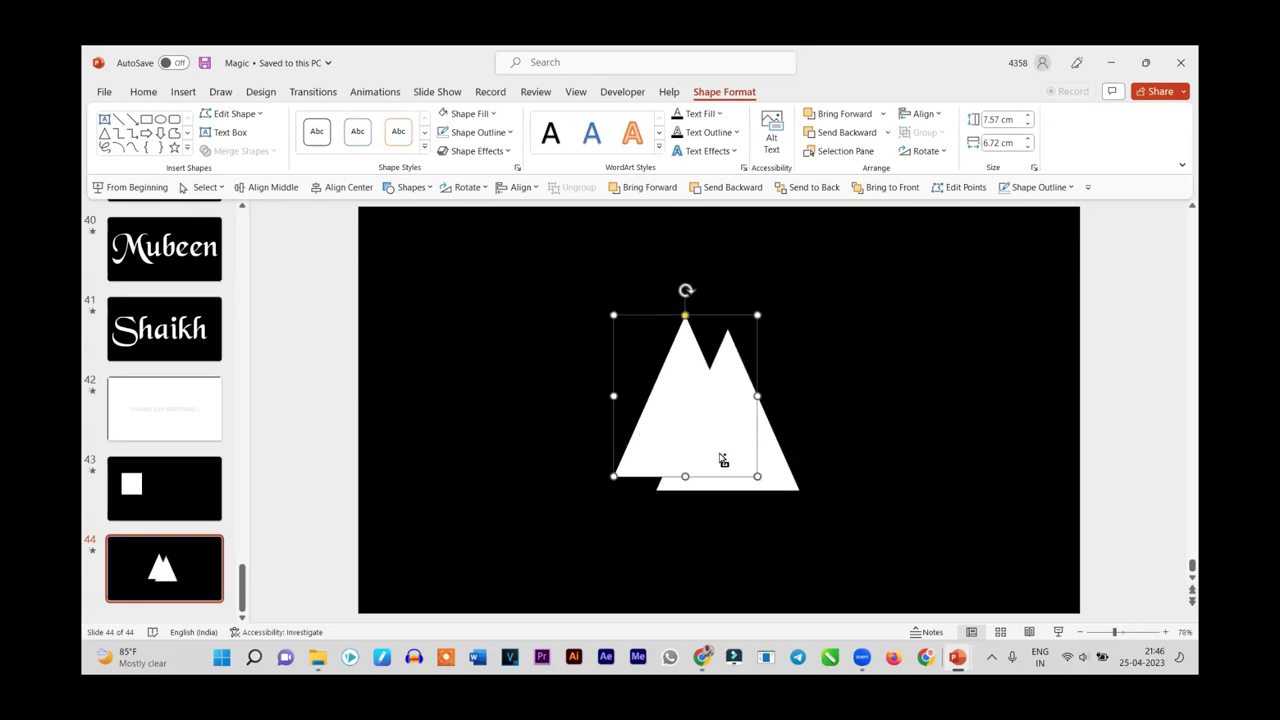
pyautogui.keyDown('shift'); pyautogui.click(766, 456); pyautogui.keyUp('shift')
pyautogui.click(236, 150)
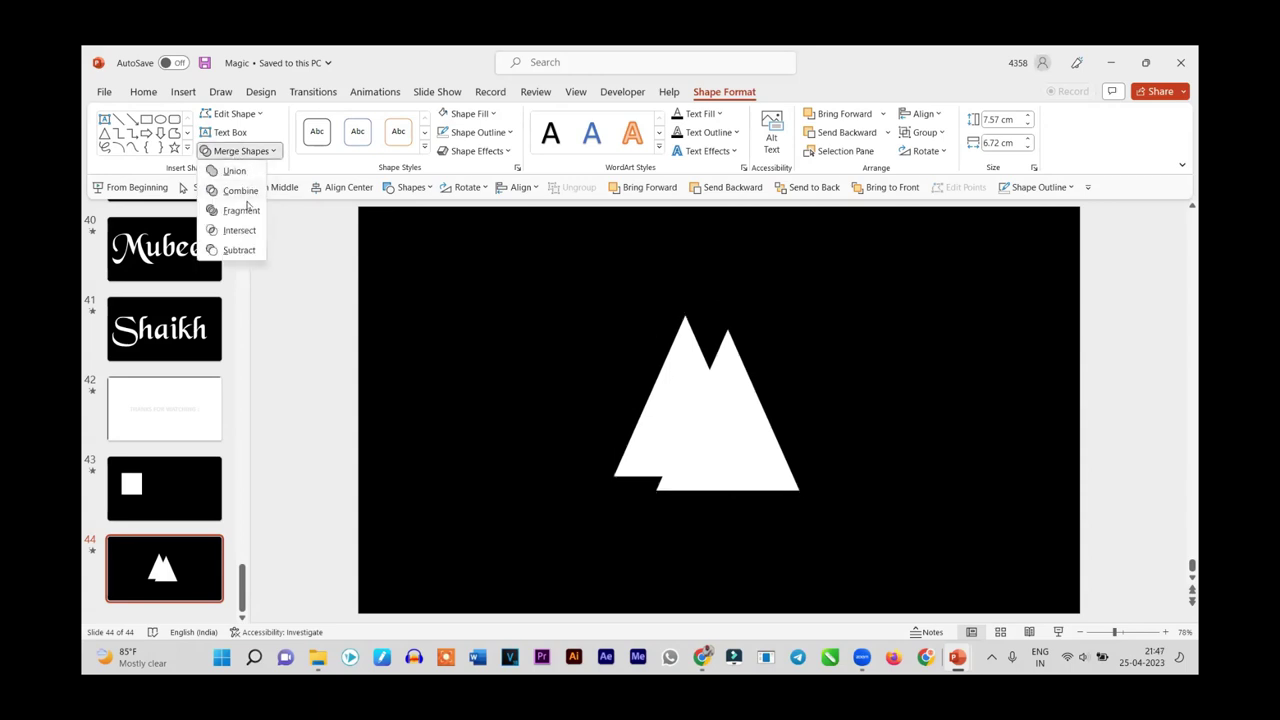
pyautogui.click(242, 211)
pyautogui.click(506, 376)
pyautogui.click(658, 403)
pyautogui.press('Delete')
pyautogui.click(766, 436)
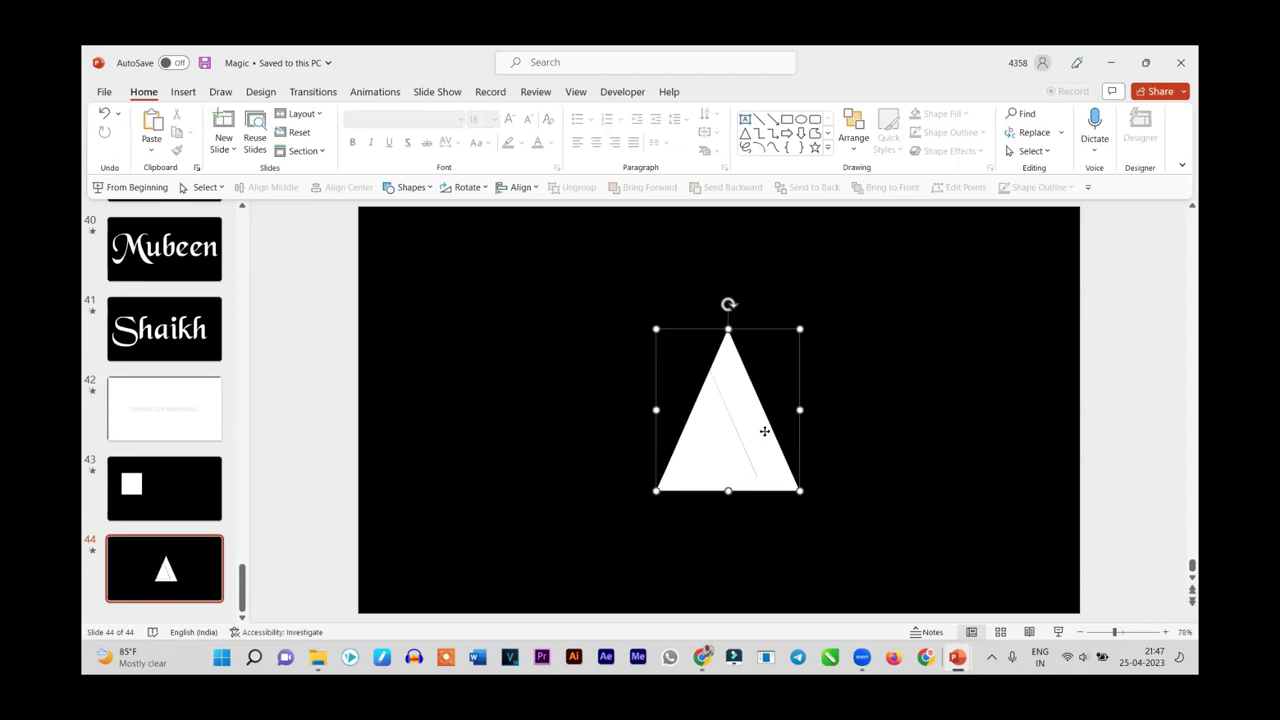
pyautogui.press('Delete')
pyautogui.click(706, 447)
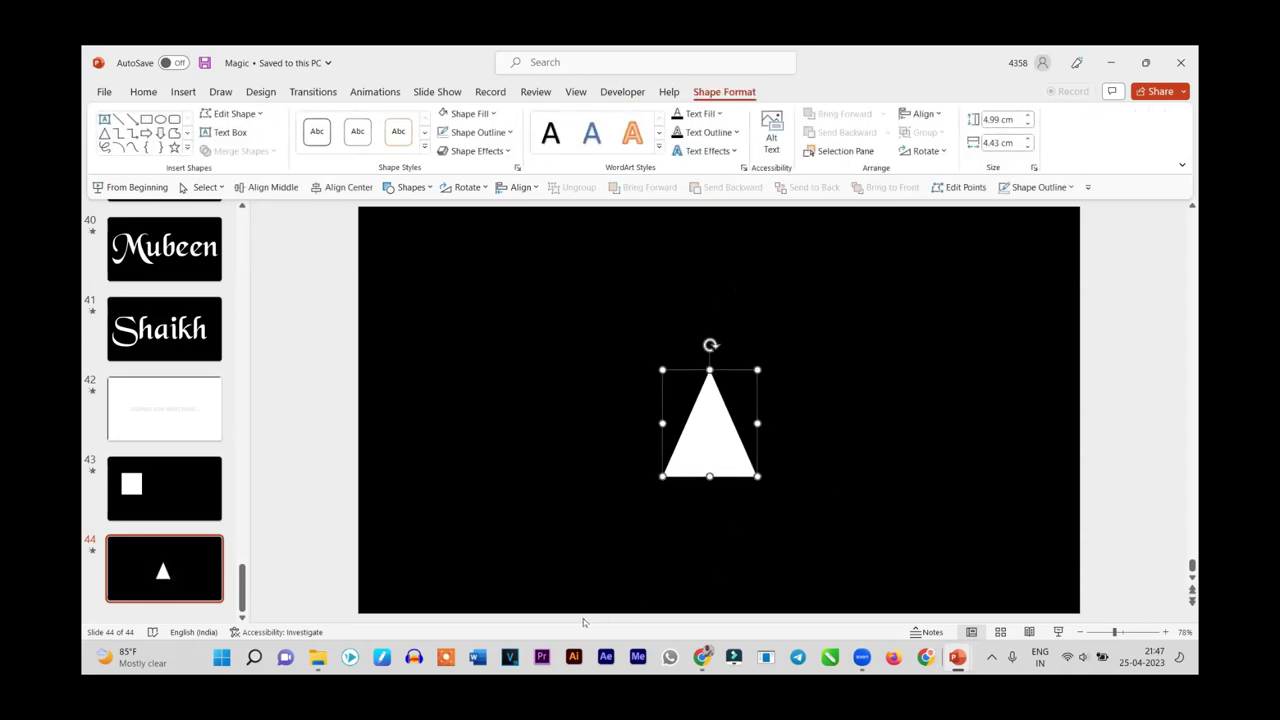
pyautogui.moveTo(757, 370); pyautogui.dragTo(791, 327)
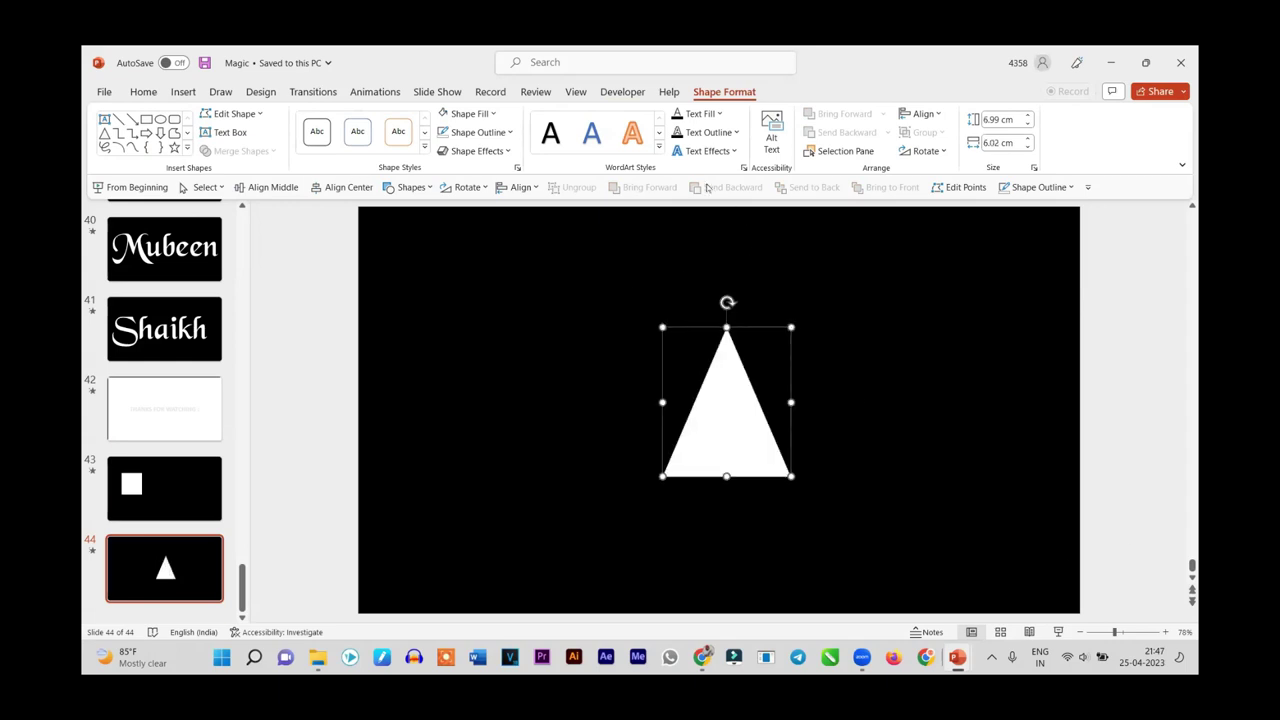
# - Apply the Morph transition to slide 44 and preview it
pyautogui.click(322, 95)
pyautogui.click(232, 138)
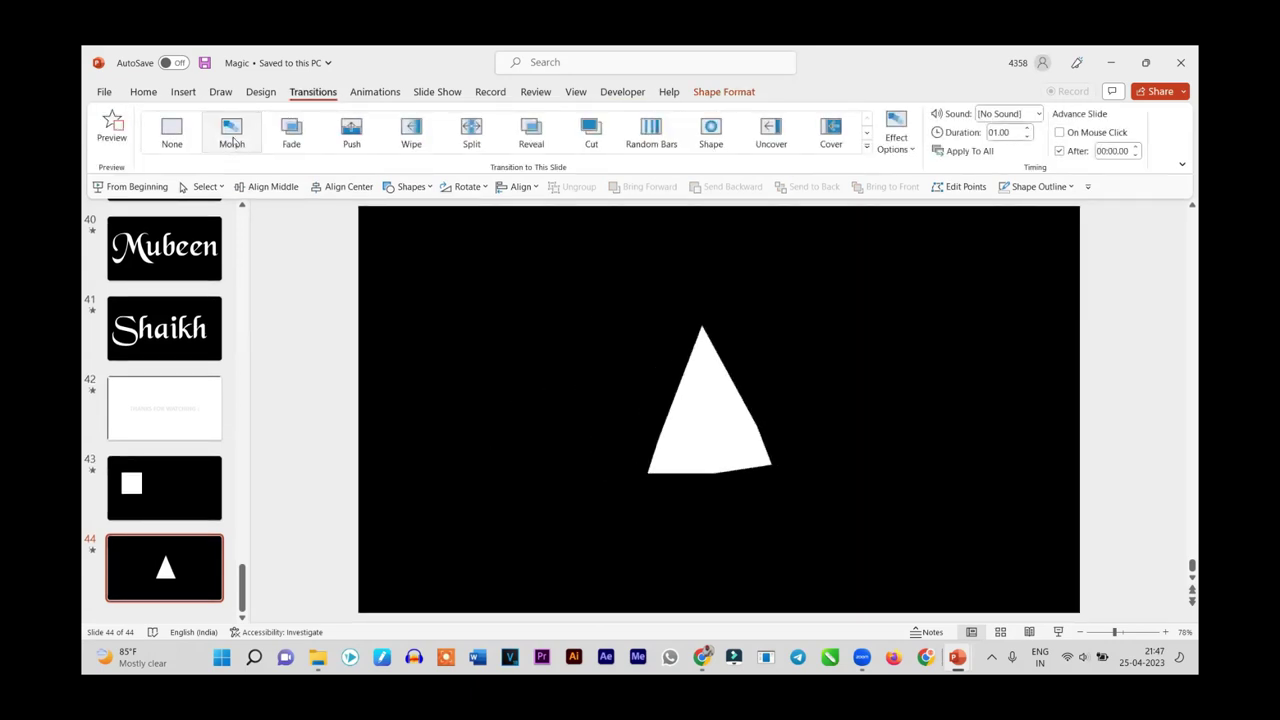
pyautogui.click(232, 138)
pyautogui.click(232, 138)
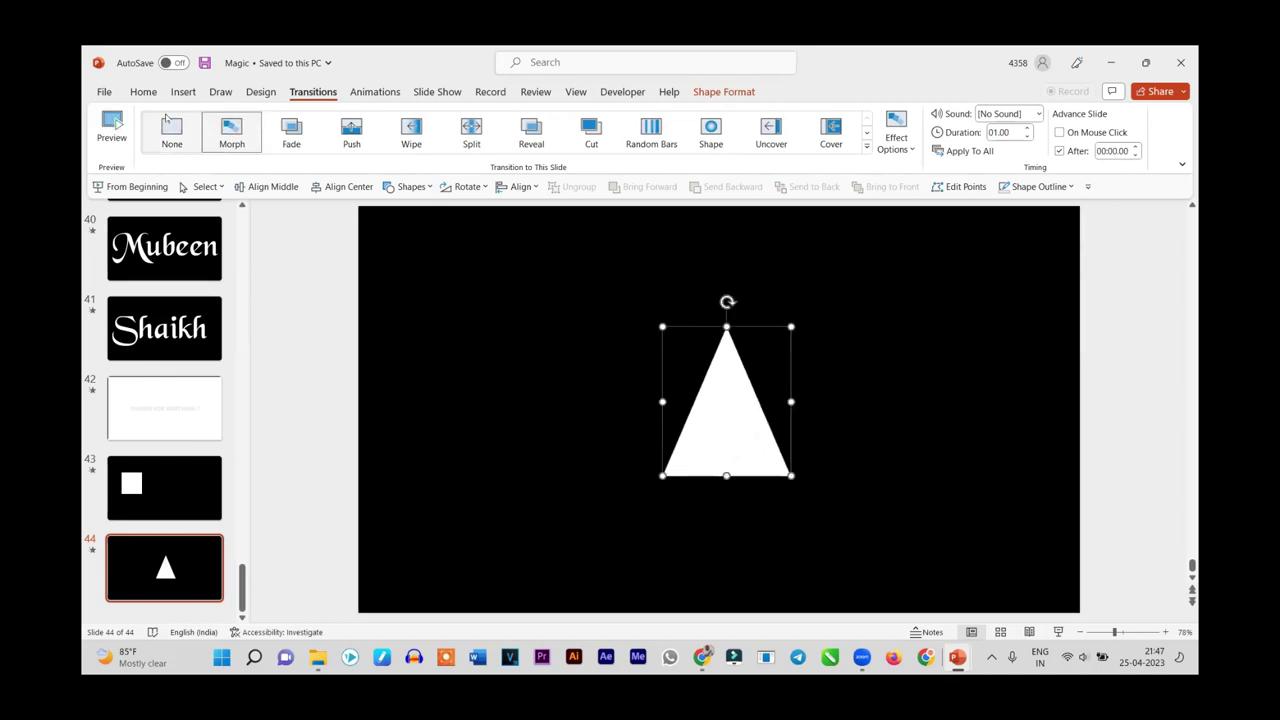
# - Add a new blank slide 45 after the triangle slide
pyautogui.click(143, 92)
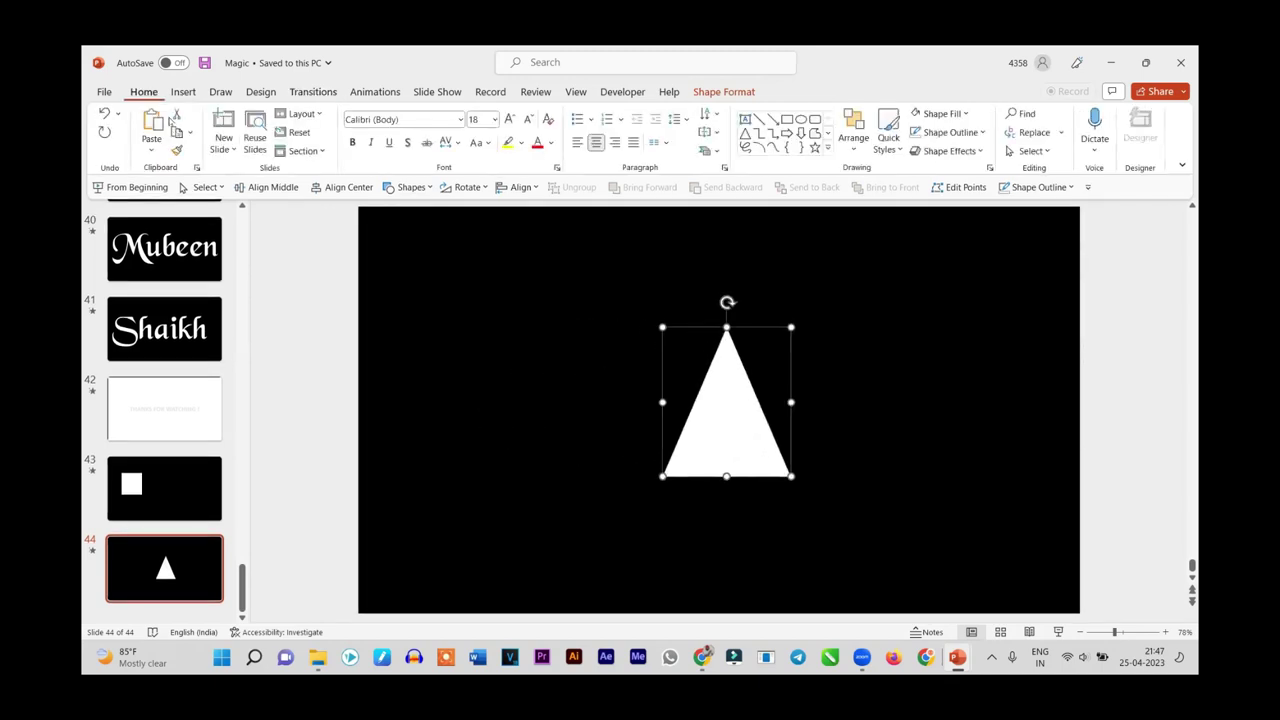
pyautogui.click(223, 146)
pyautogui.click(345, 392)
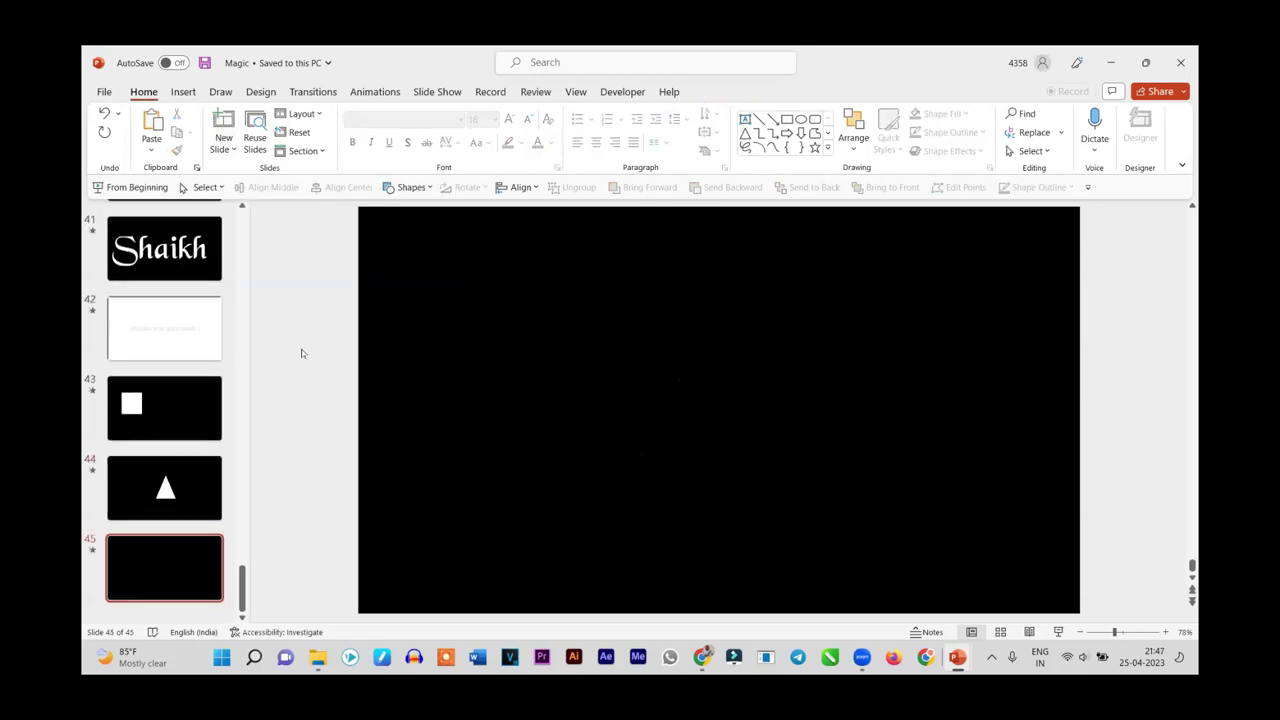
# - Draw a blue square on the new slide 45
pyautogui.click(183, 92)
pyautogui.click(357, 130)
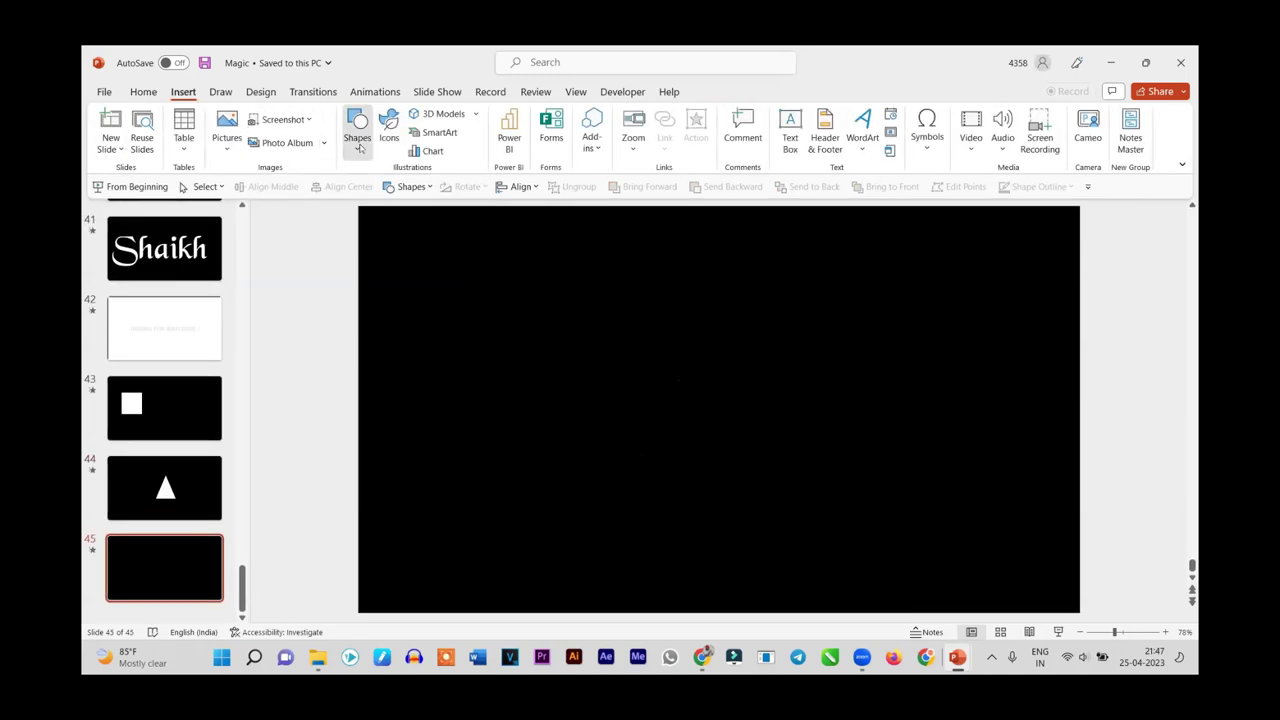
pyautogui.click(393, 192)
pyautogui.moveTo(467, 286); pyautogui.dragTo(686, 474)
# - Duplicate slide 45 and replace the copy's square with a blue isosceles triangle
pyautogui.rightClick(150, 576)
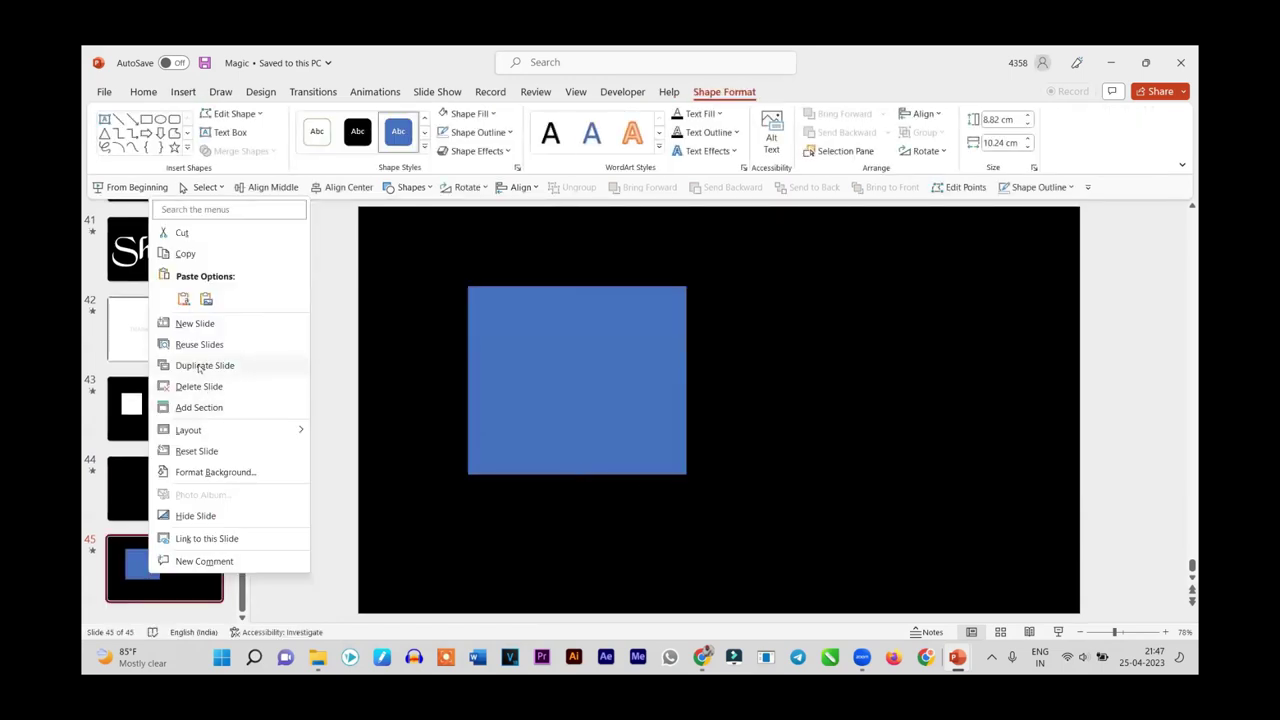
pyautogui.click(200, 366)
pyautogui.click(603, 391)
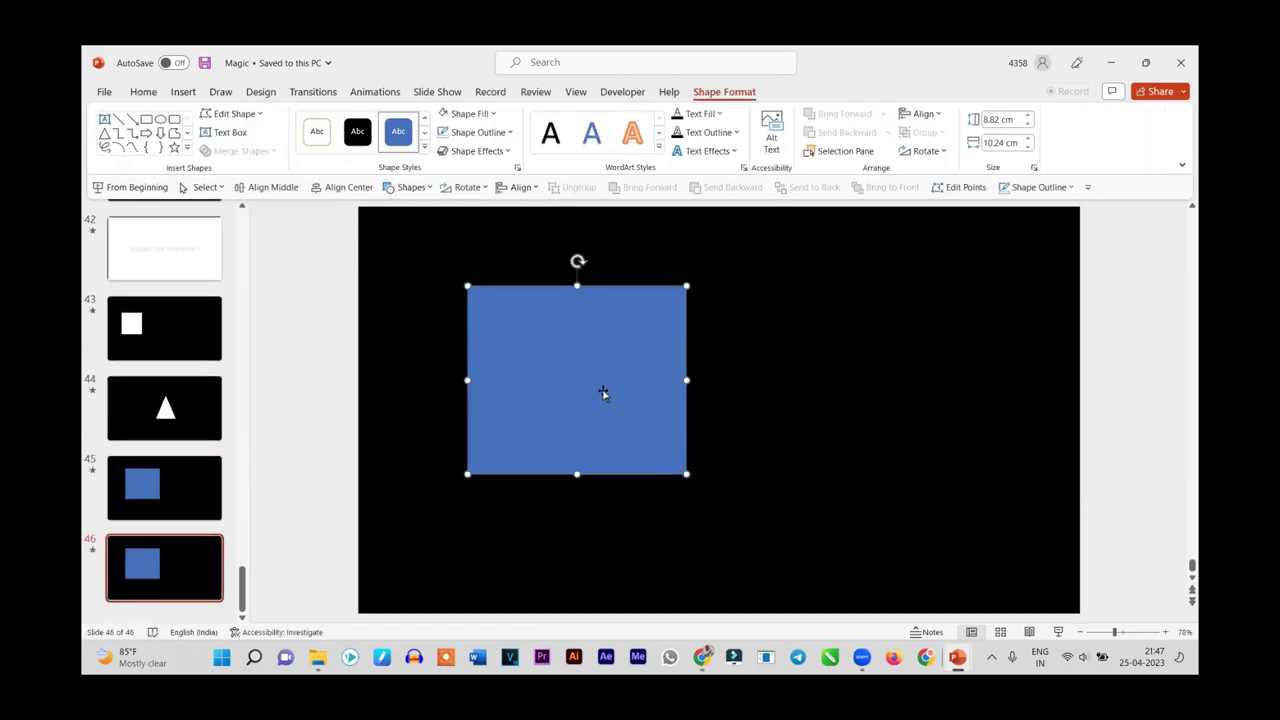
pyautogui.press('Delete')
pyautogui.click(180, 92)
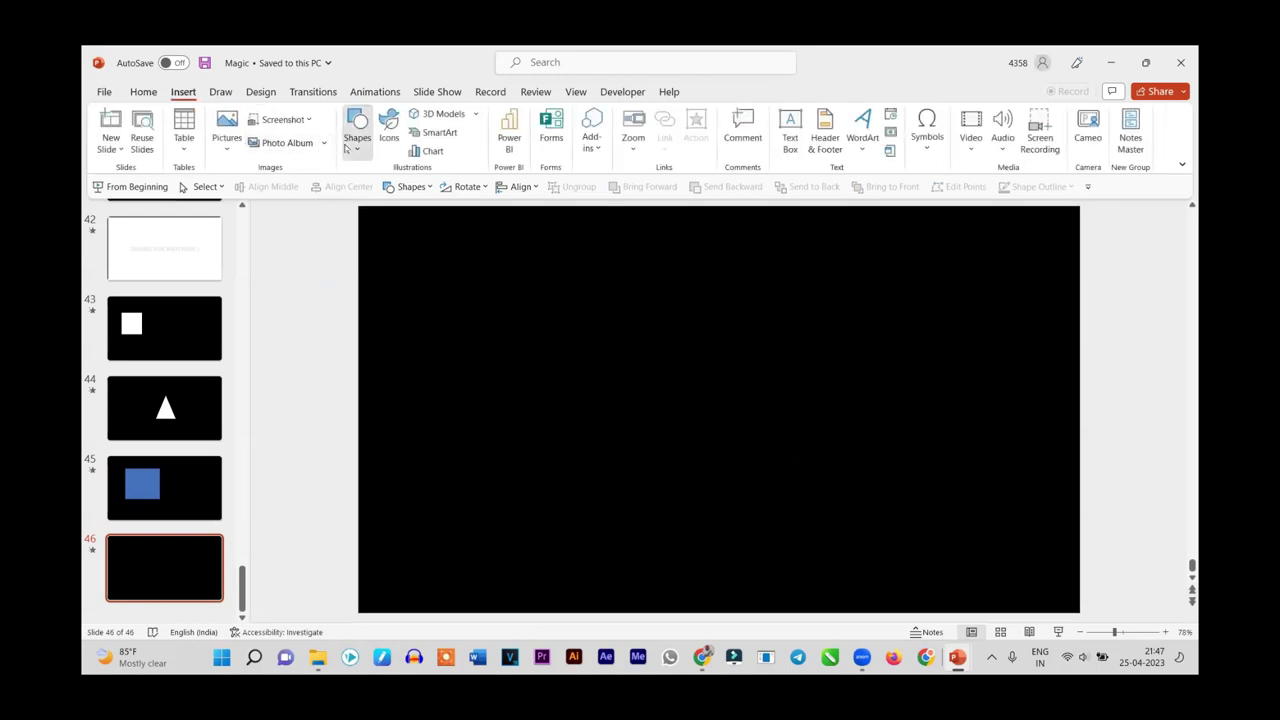
pyautogui.click(357, 130)
pyautogui.click(433, 193)
pyautogui.moveTo(651, 320); pyautogui.dragTo(729, 473)
# - Give slide 46 a Morph transition and replay the preview
pyautogui.click(313, 92)
pyautogui.click(232, 132)
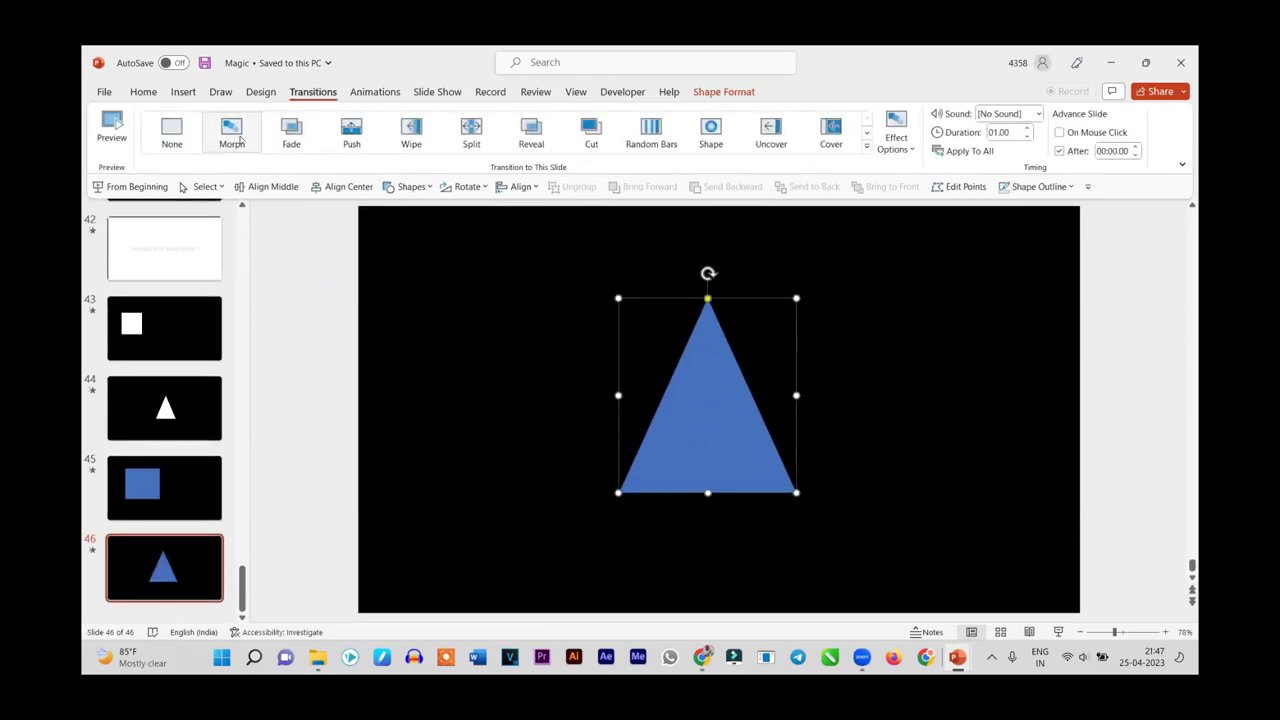
pyautogui.click(240, 140)
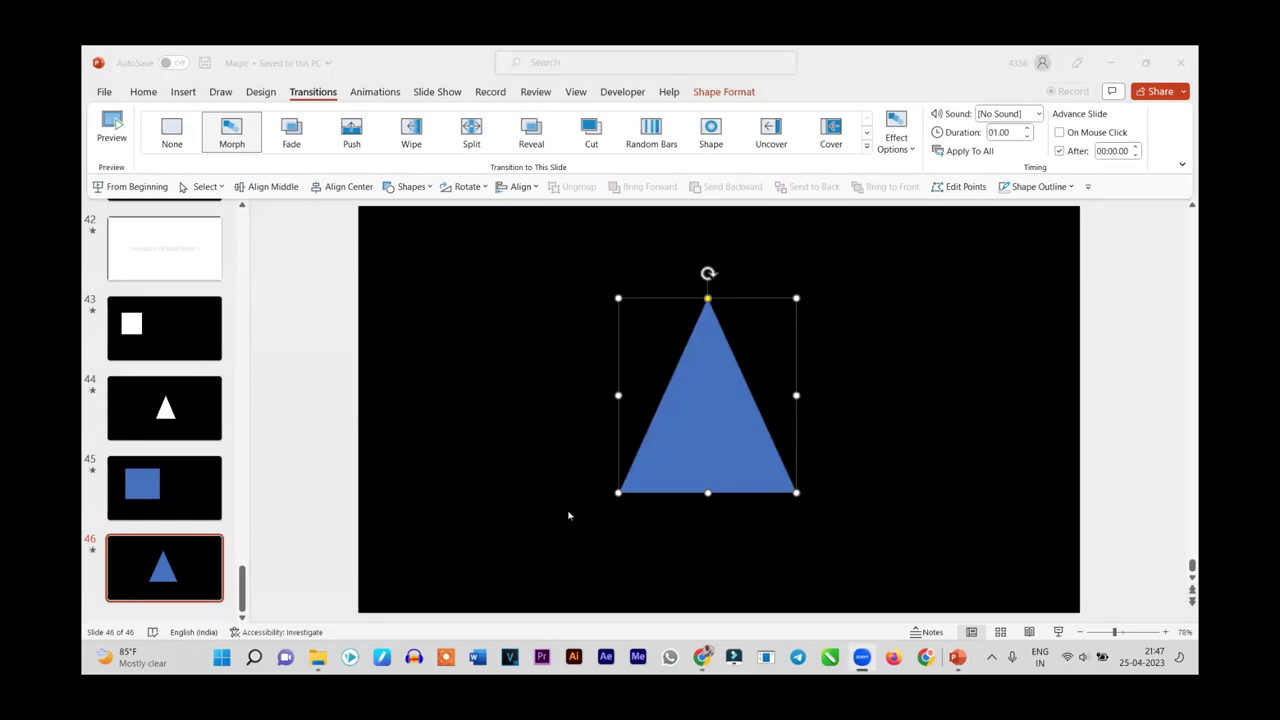
pyautogui.click(145, 355)
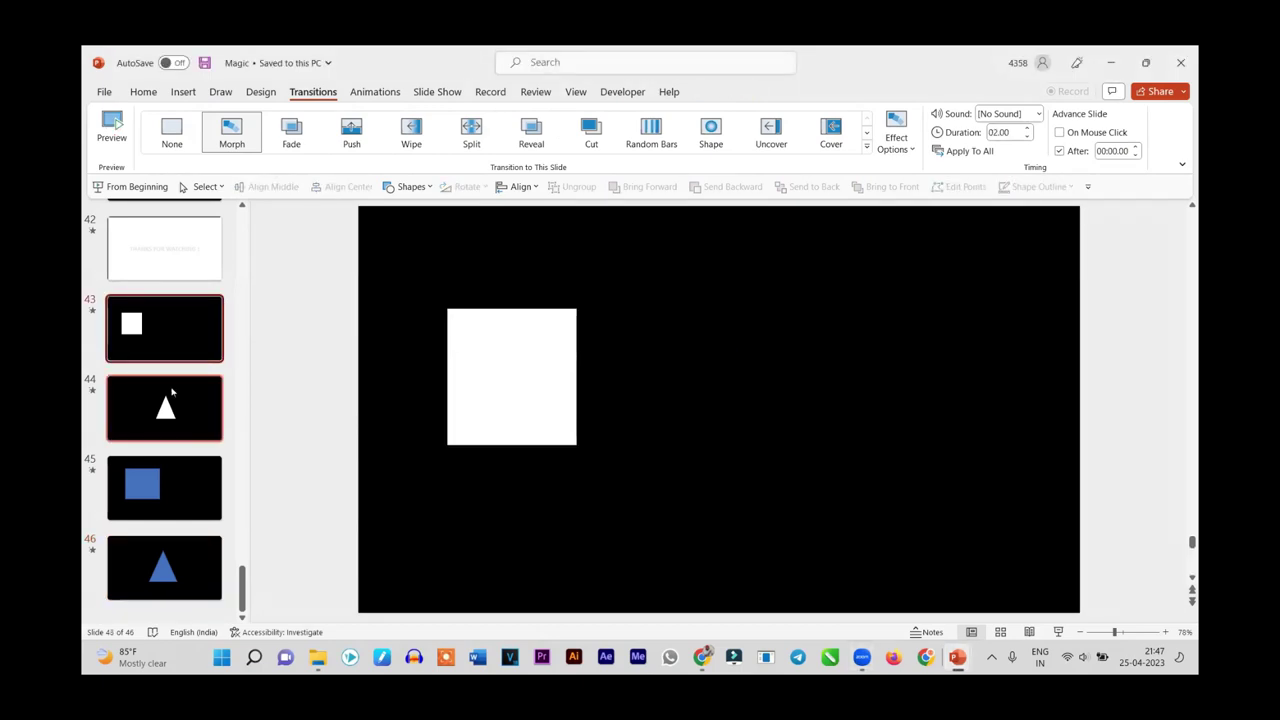
# - Apply Morph to slide 44, then duplicate white-square slide 43 and move the copy after it
pyautogui.click(163, 398)
pyautogui.click(226, 134)
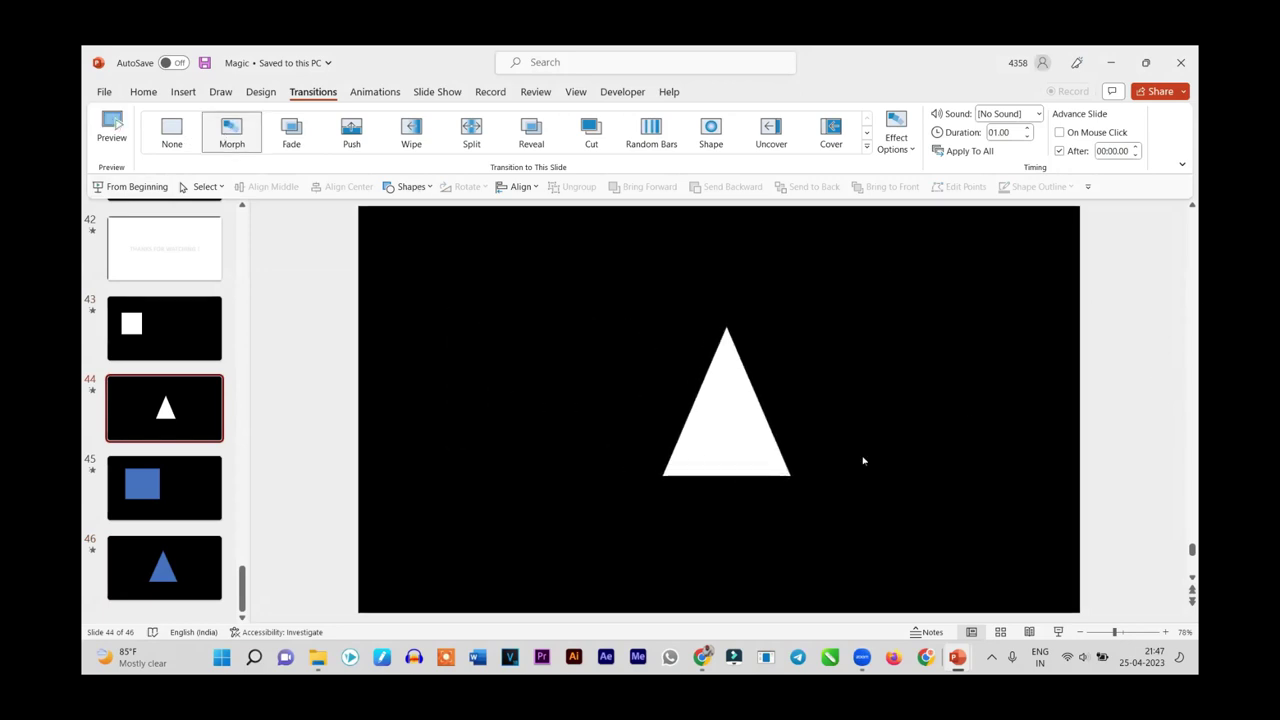
pyautogui.click(155, 334)
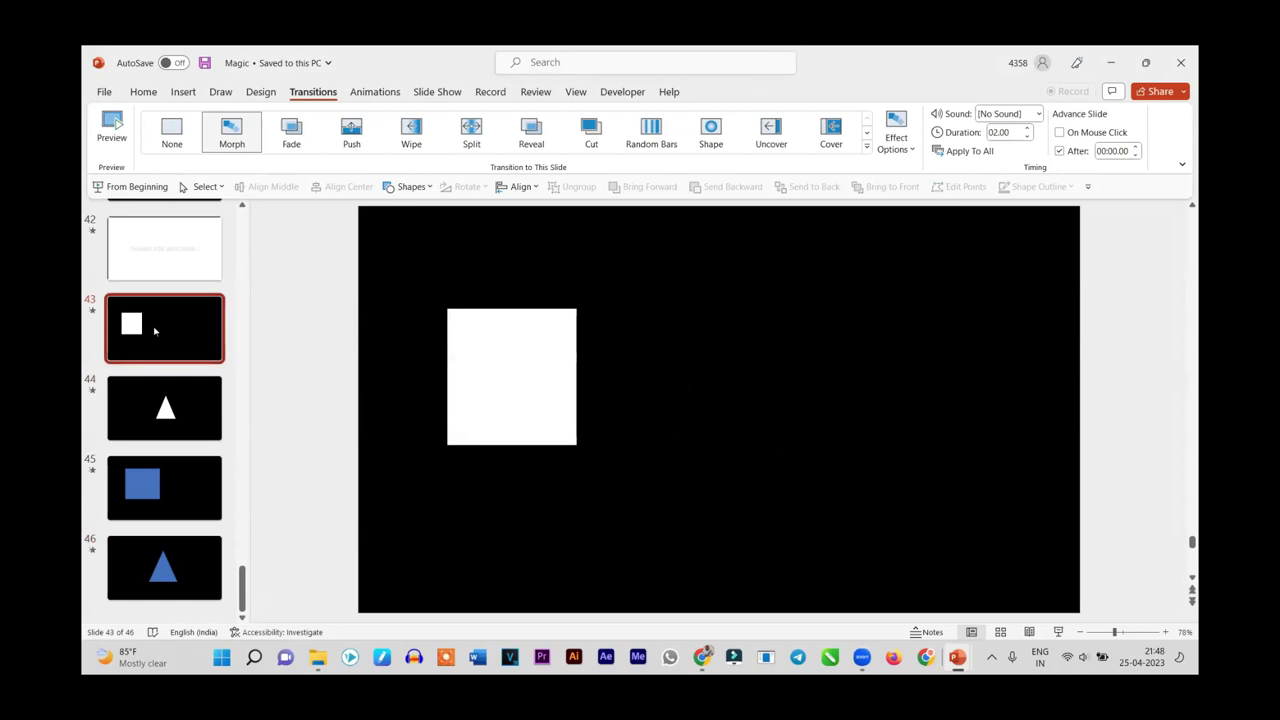
pyautogui.rightClick(155, 332)
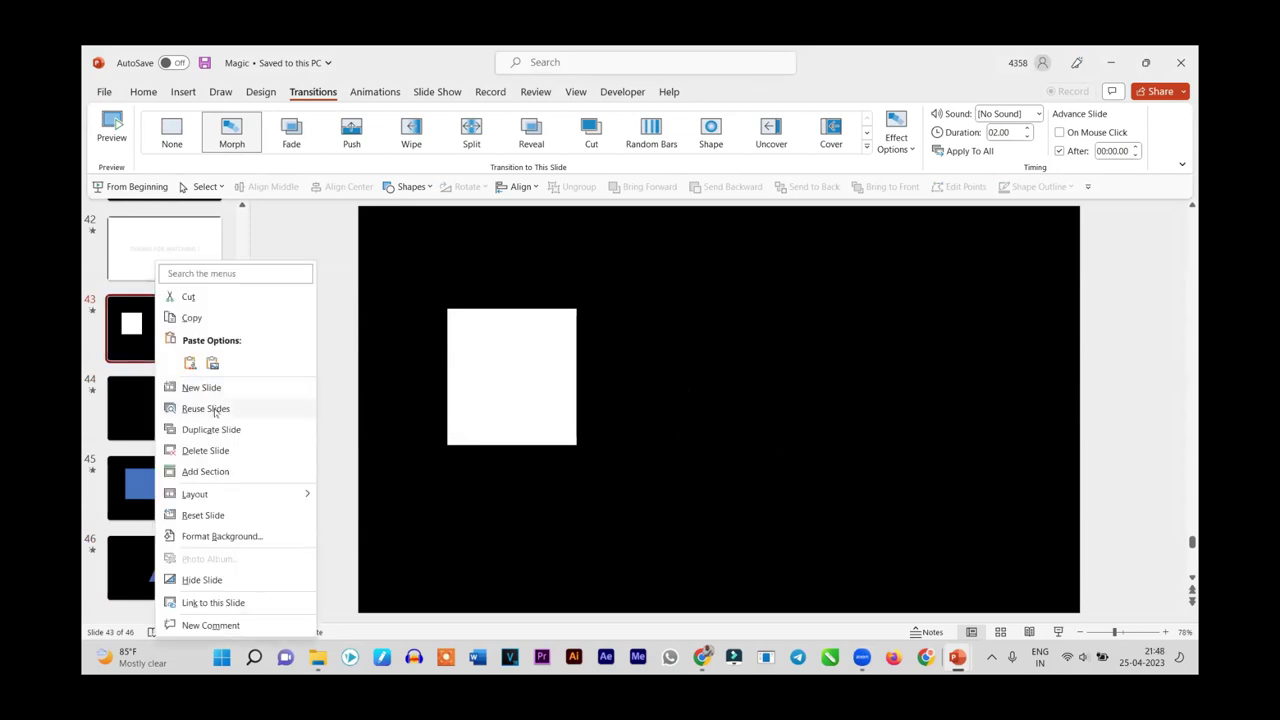
pyautogui.click(214, 432)
pyautogui.moveTo(155, 465); pyautogui.dragTo(158, 500)
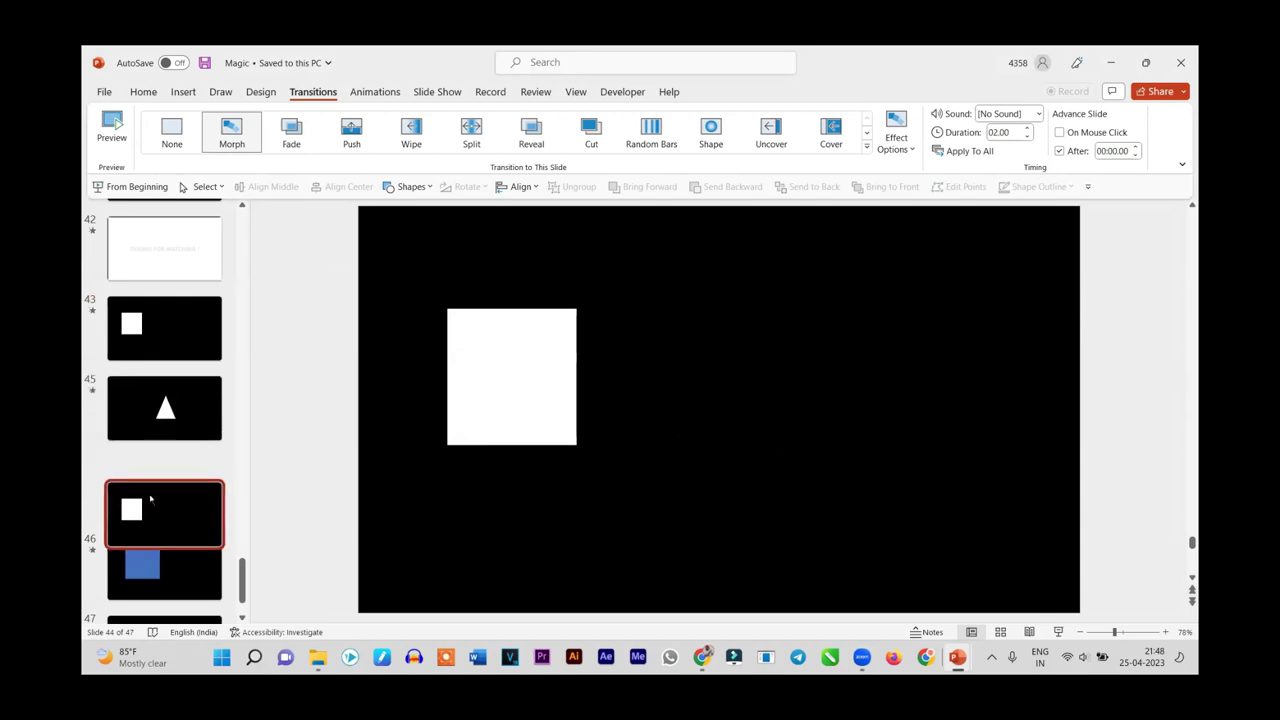
pyautogui.click(235, 140)
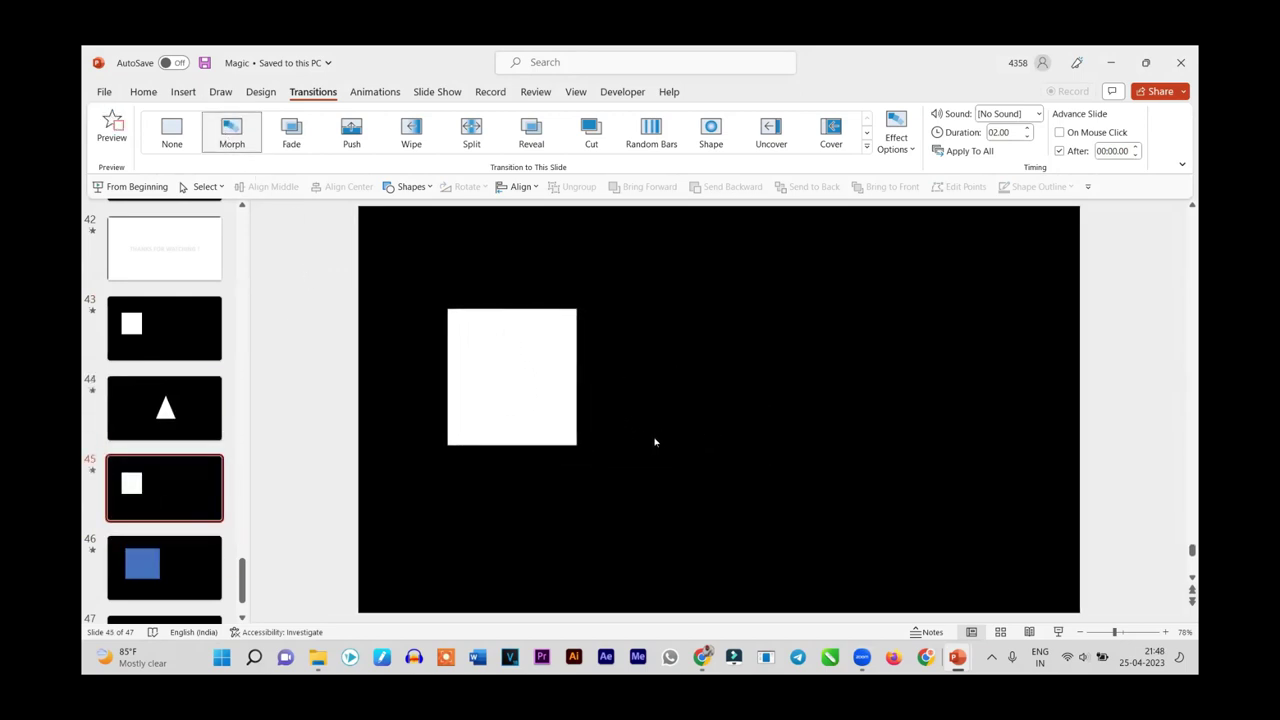
# - Stretch the copied white square to cover the whole slide and preview the Morph
pyautogui.click(560, 432)
pyautogui.moveTo(571, 442); pyautogui.dragTo(1080, 616)
pyautogui.moveTo(447, 306); pyautogui.dragTo(358, 209)
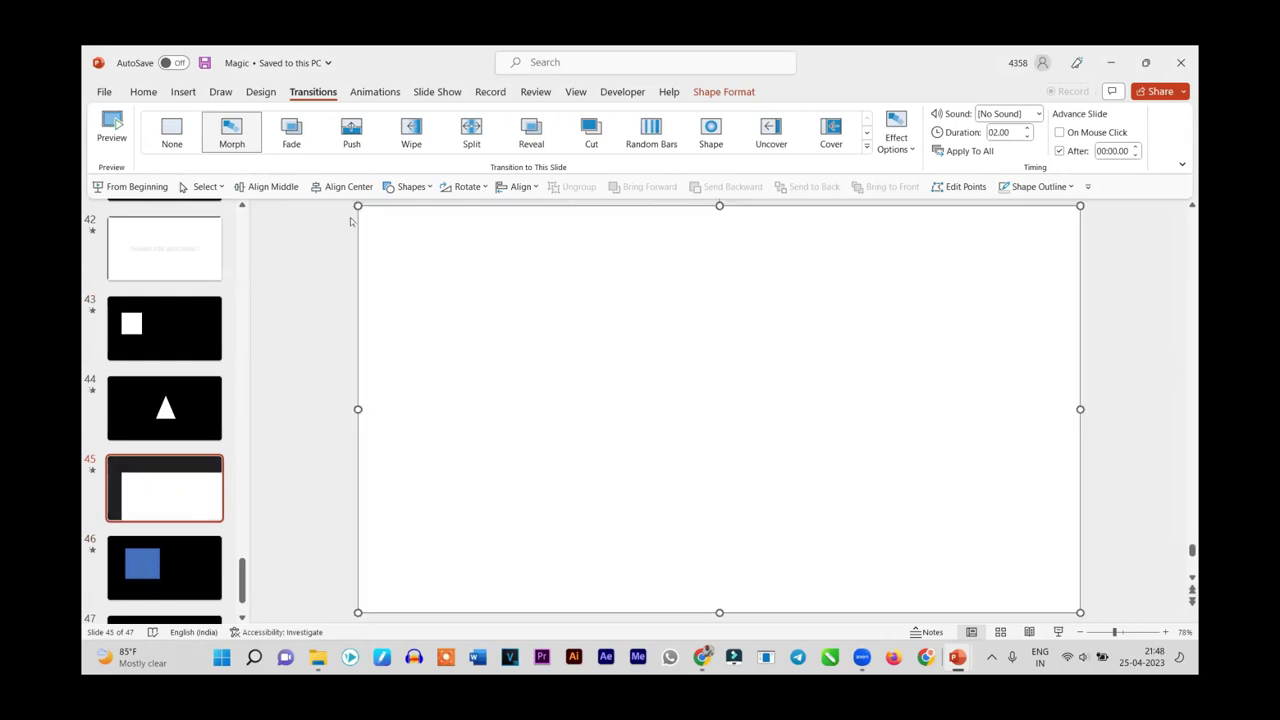
pyautogui.click(234, 131)
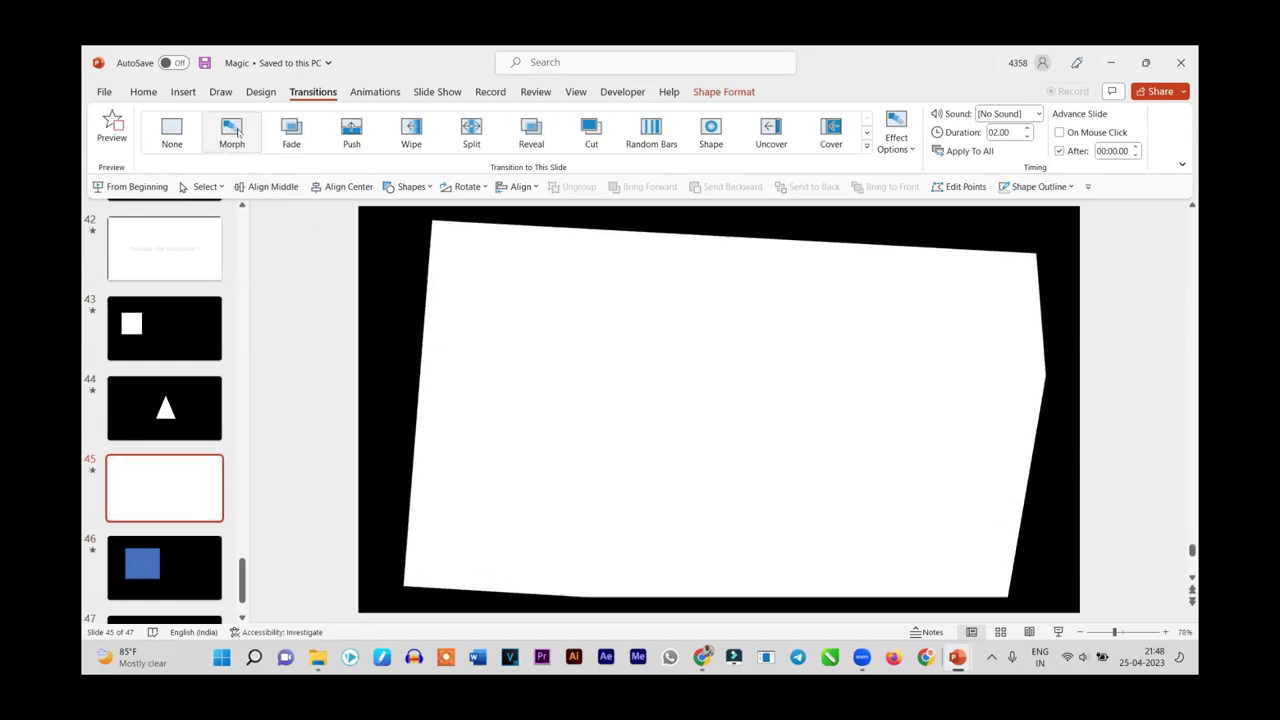
pyautogui.click(236, 131)
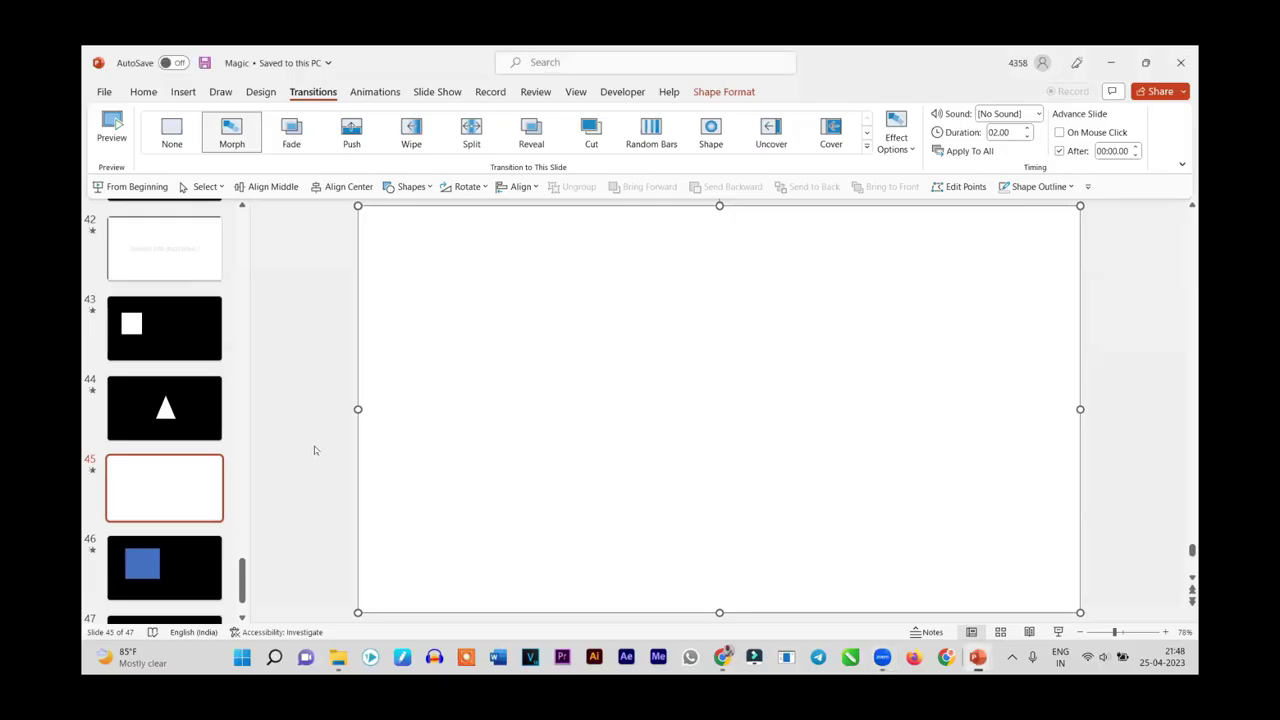
pyautogui.click(417, 465)
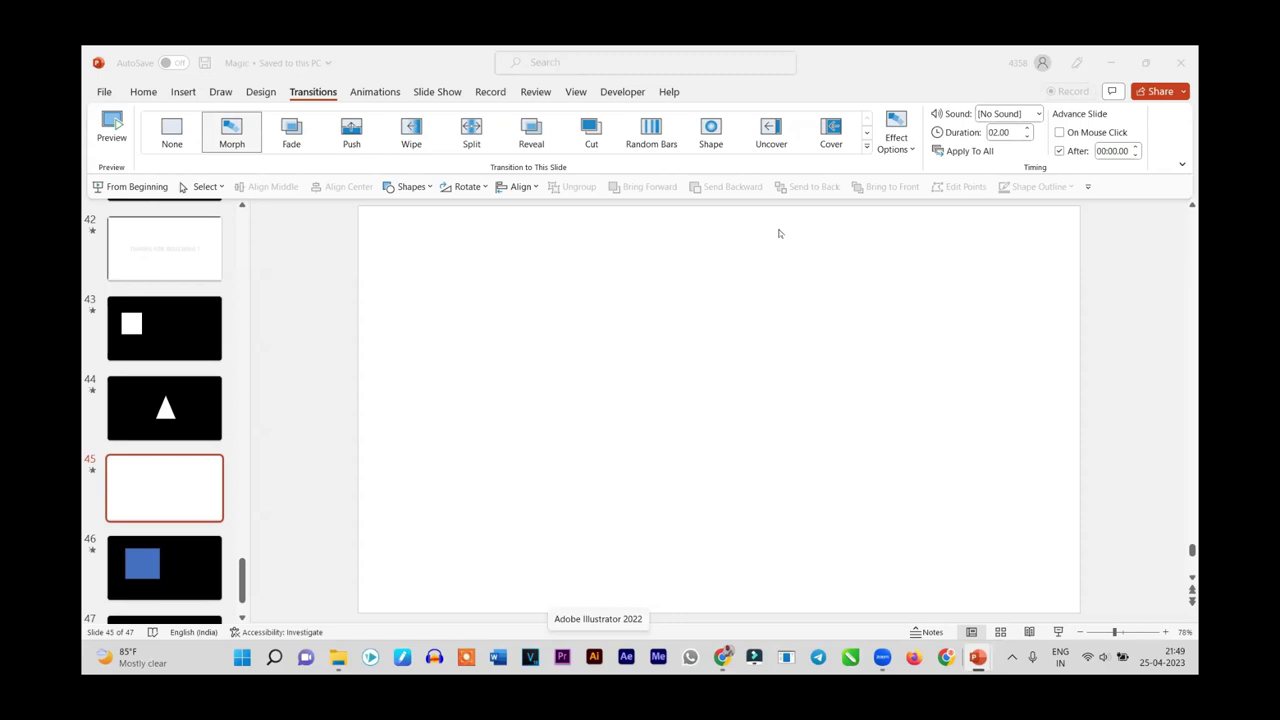
# - Move the Shaikh title slide to directly after white-square slide 42
pyautogui.click(143, 500)
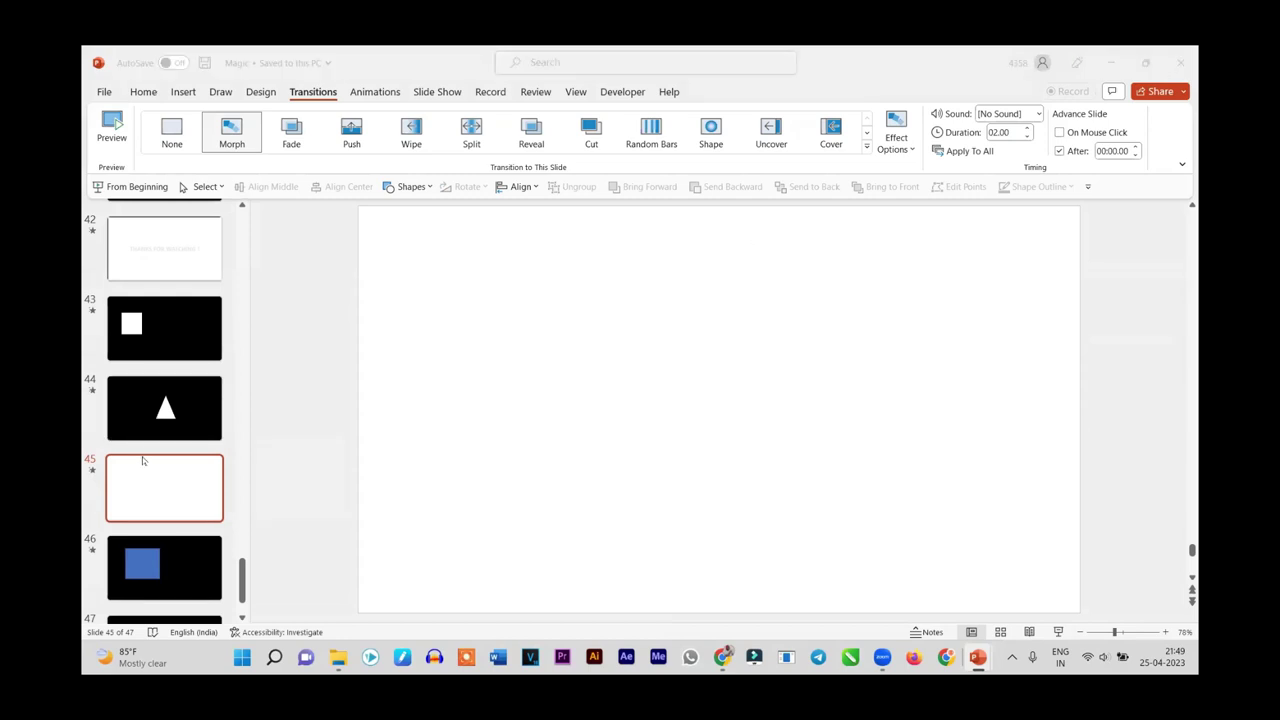
pyautogui.scroll(3, 126, 401)
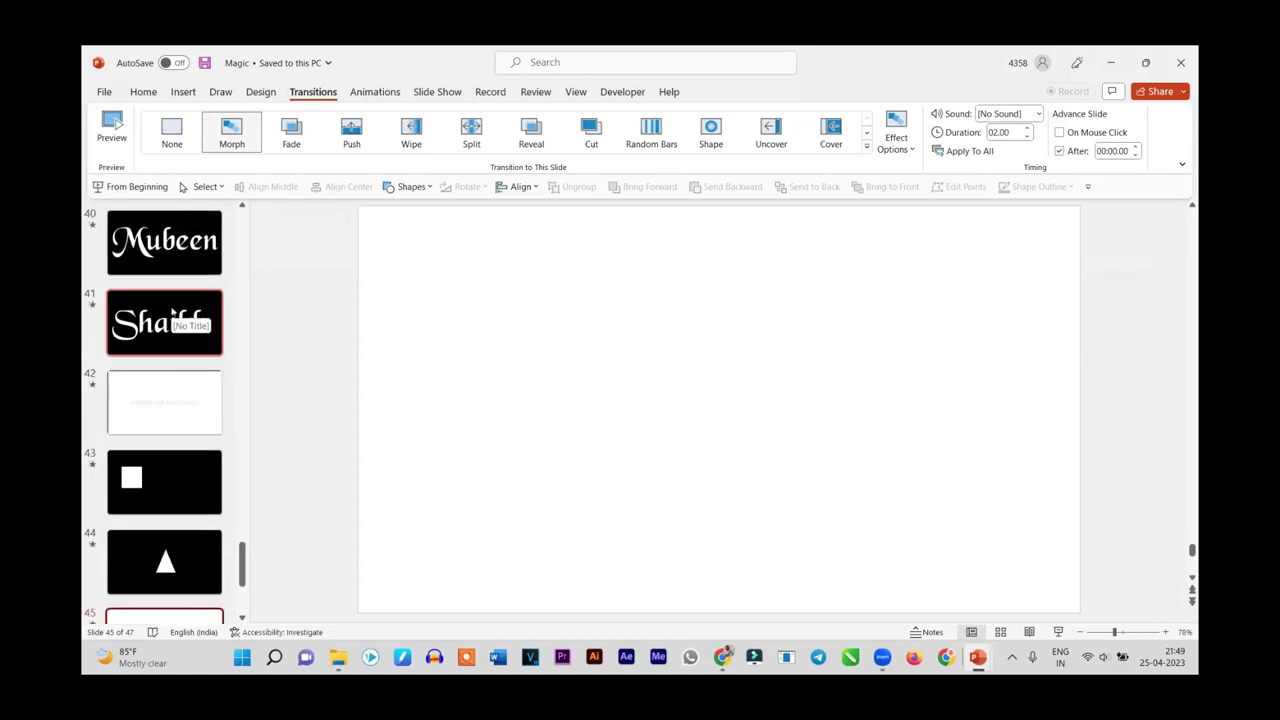
pyautogui.moveTo(167, 314); pyautogui.dragTo(166, 468)
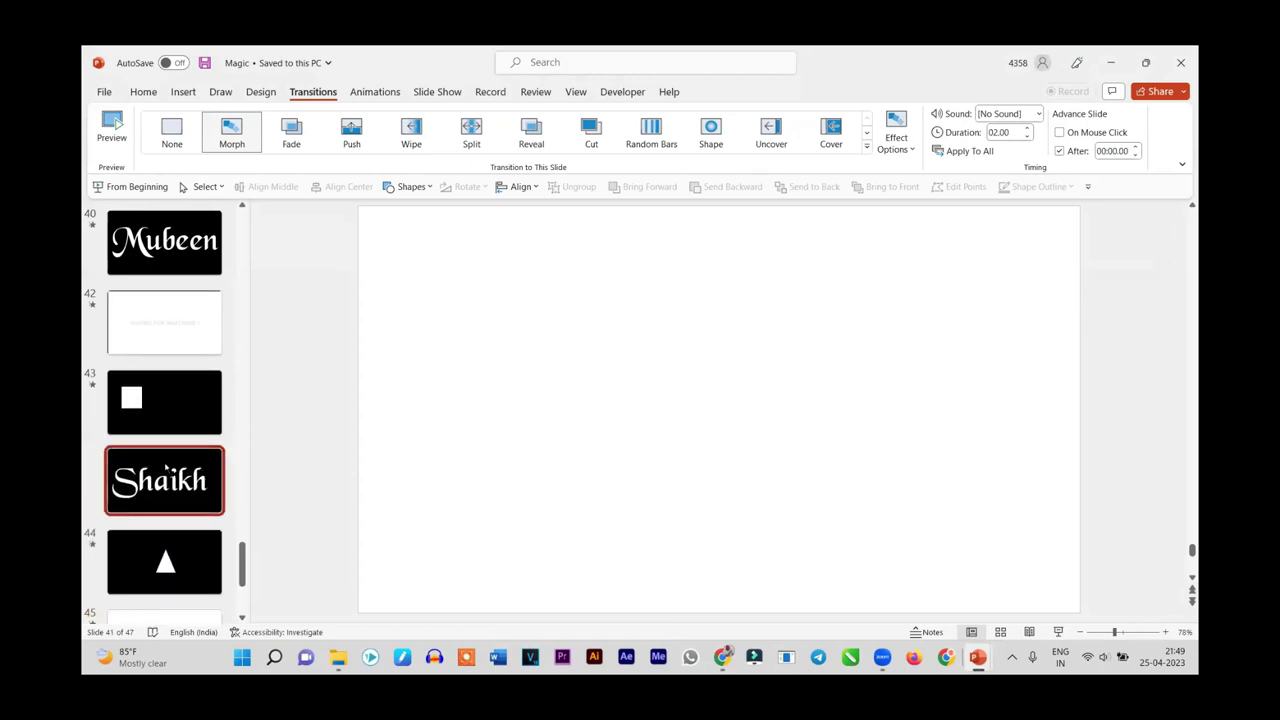
# - Apply the Morph transition to the Shaikh slide and replay its preview
pyautogui.click(235, 135)
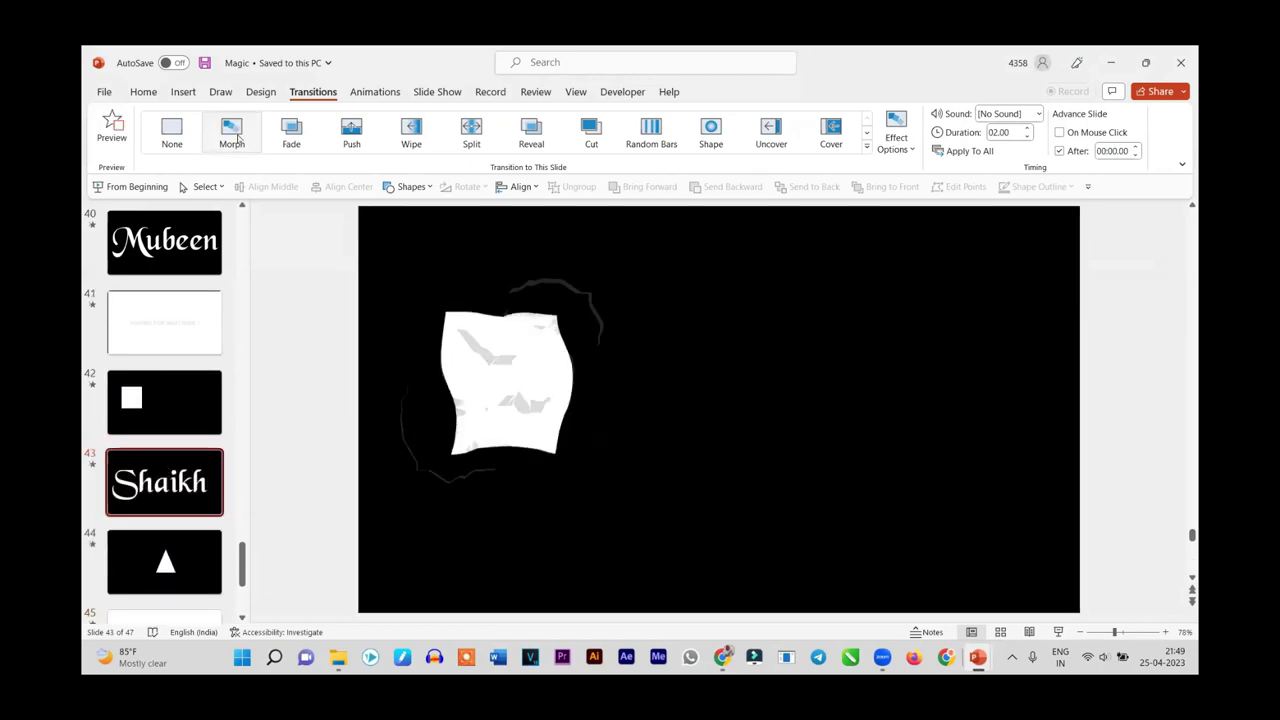
pyautogui.click(235, 135)
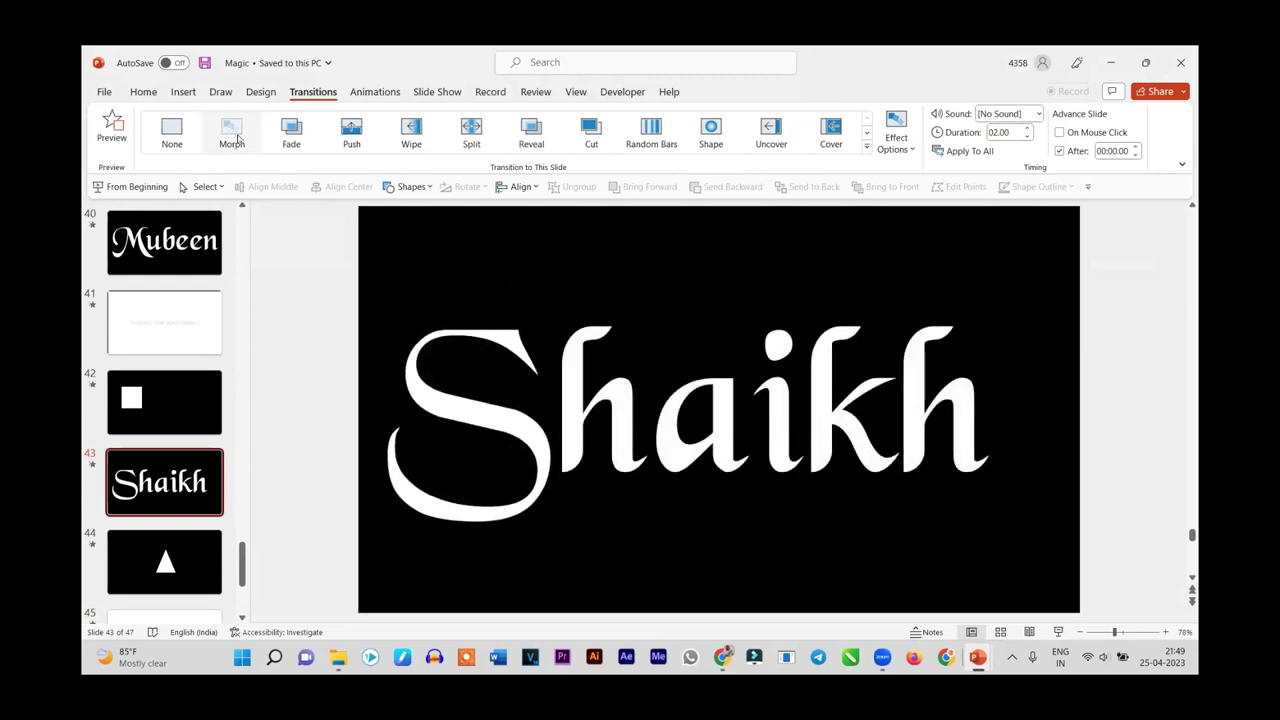
pyautogui.click(235, 135)
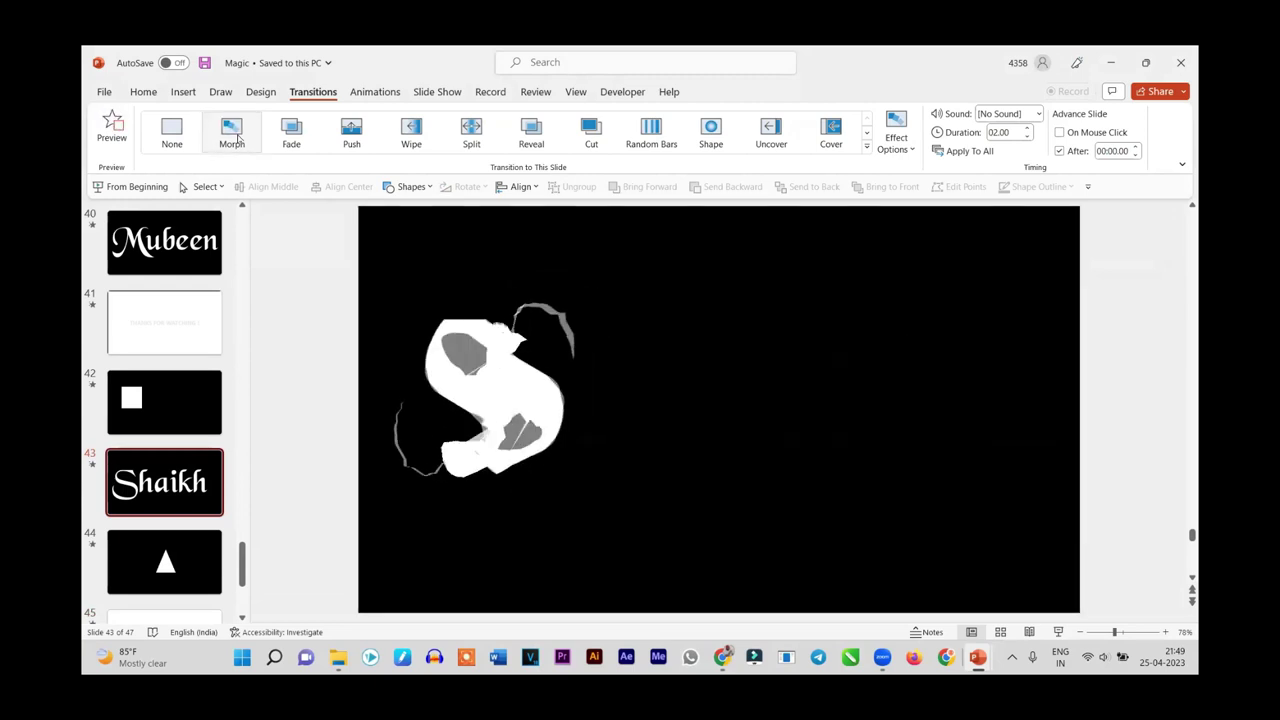
pyautogui.click(235, 135)
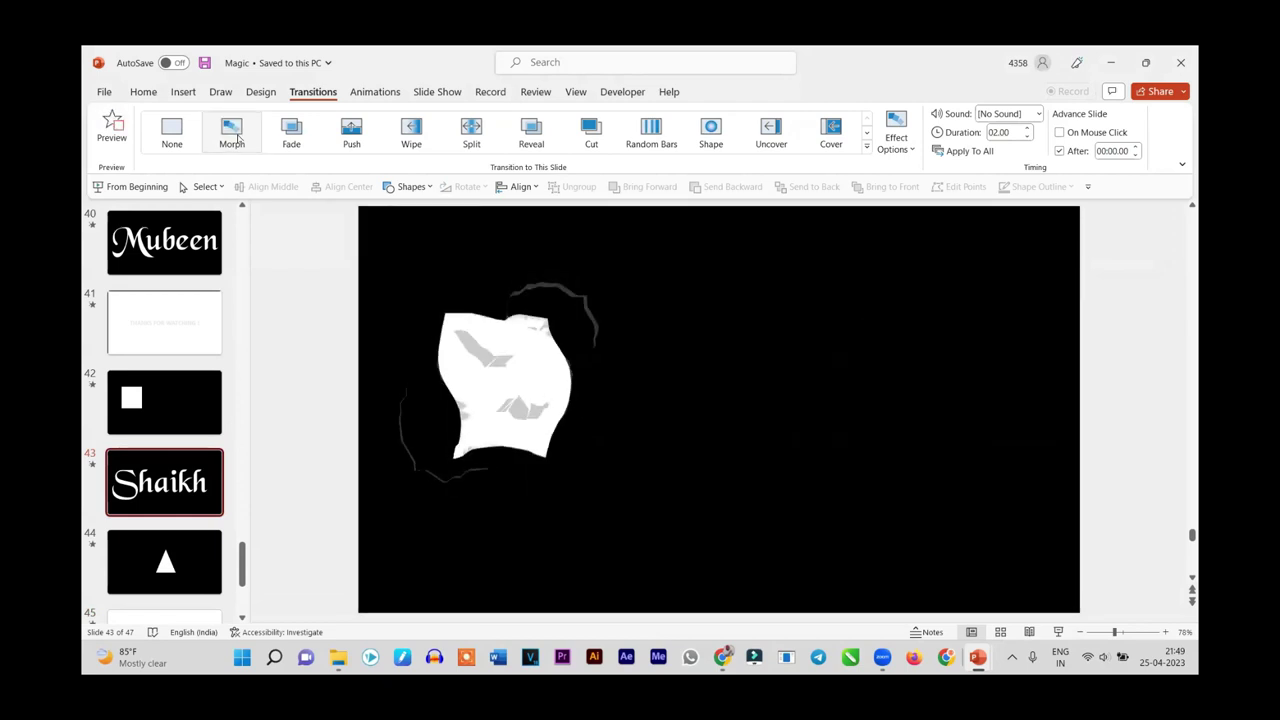
pyautogui.click(165, 402)
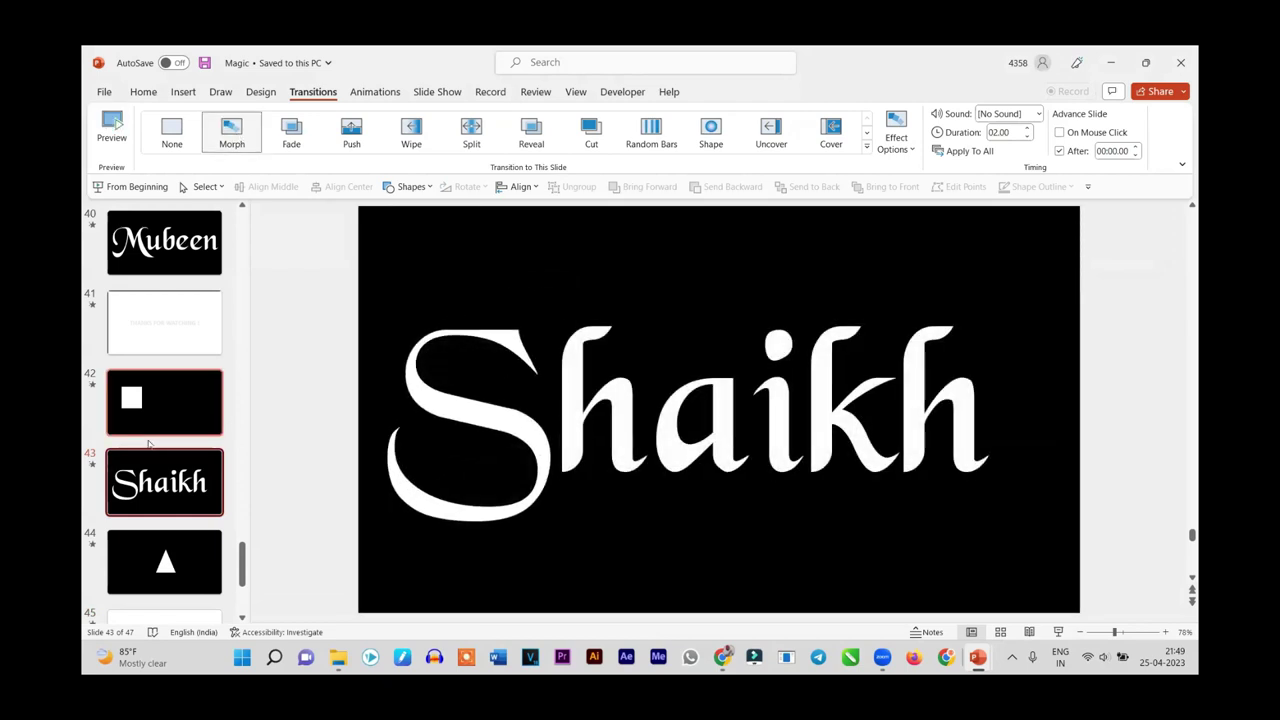
# - Shift slide 42's white square left, copy it to the right, and preview Morph into slide 43
pyautogui.moveTo(478, 405); pyautogui.dragTo(400, 414)
pyautogui.moveTo(531, 416); pyautogui.dragTo(716, 420)
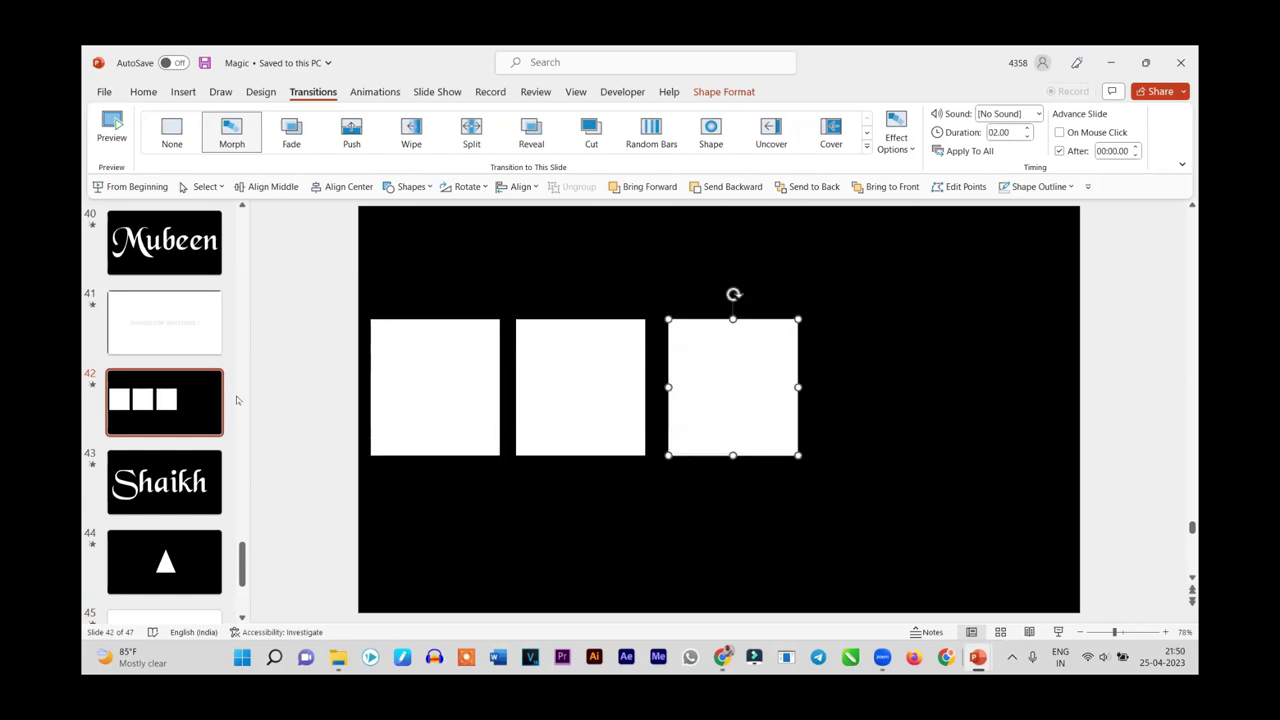
pyautogui.click(165, 482)
pyautogui.click(231, 130)
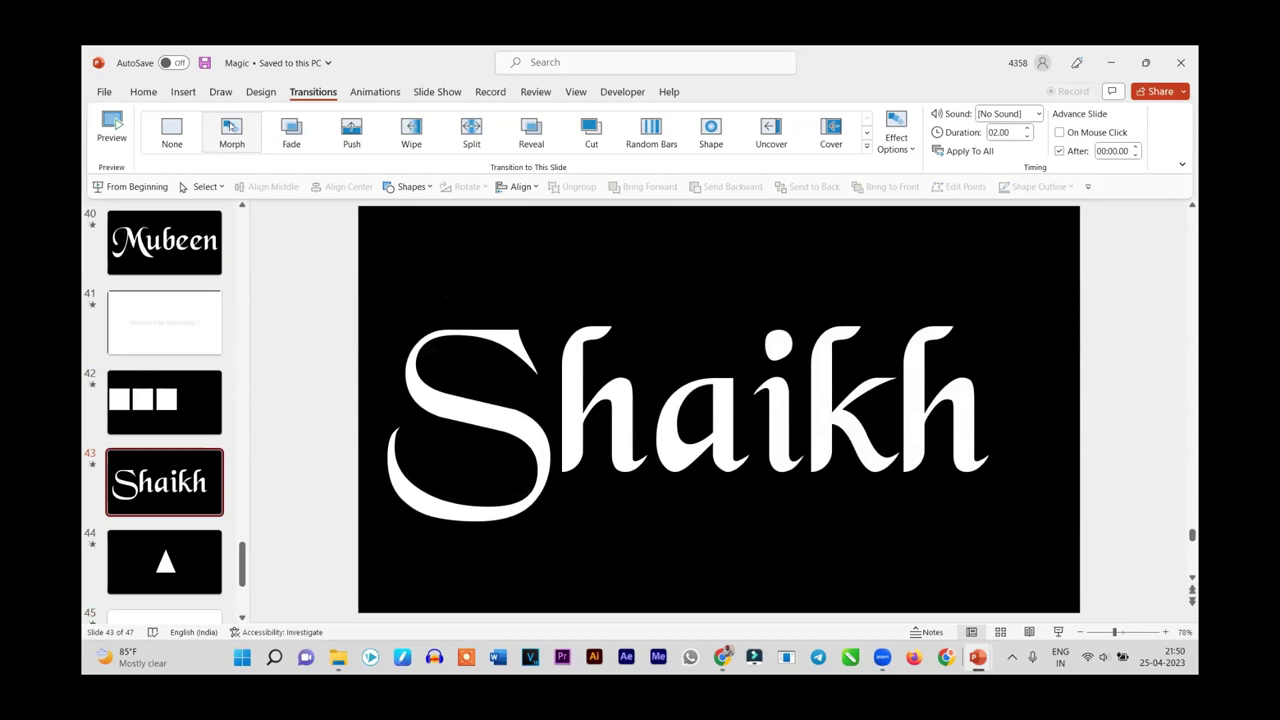
pyautogui.click(231, 128)
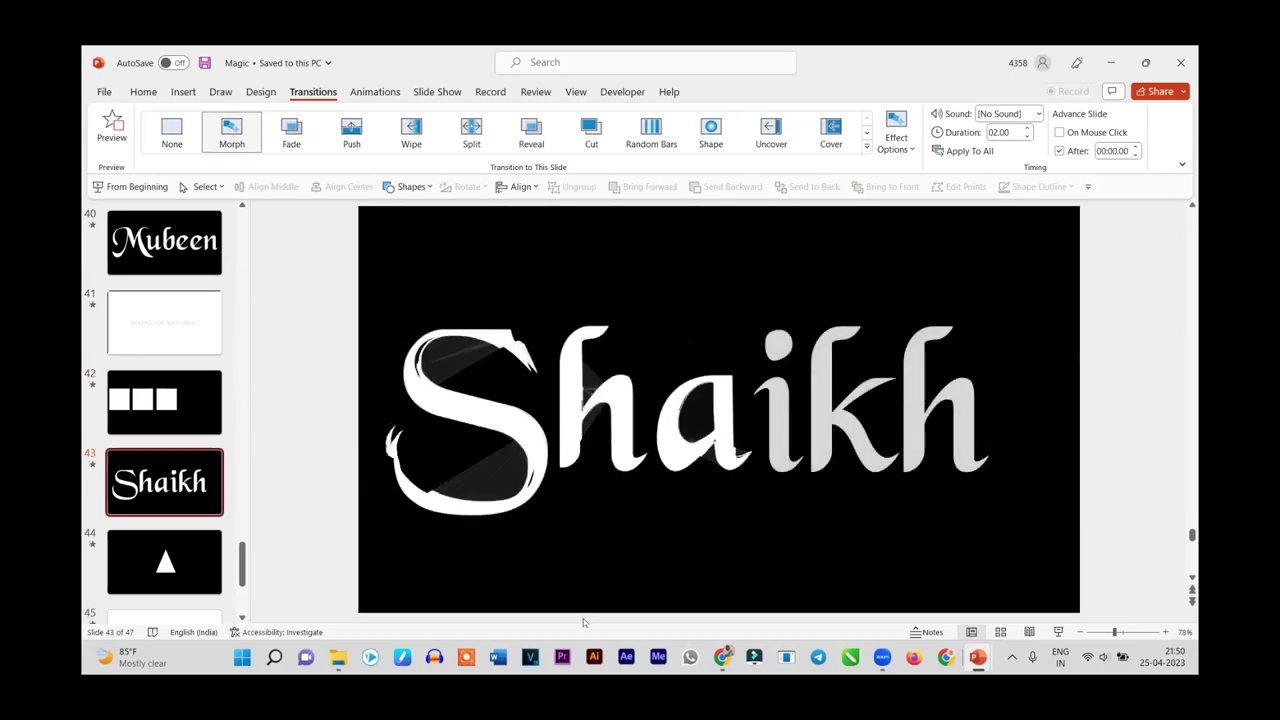
pyautogui.click(220, 140)
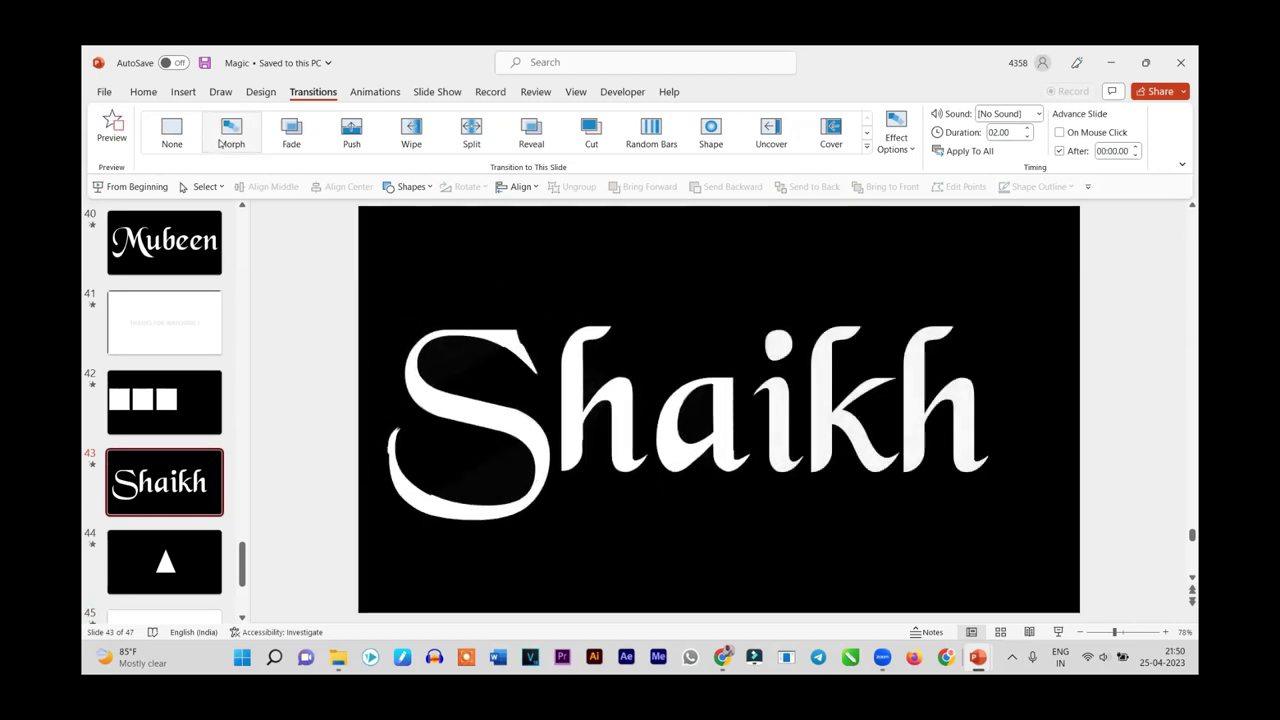
pyautogui.click(219, 145)
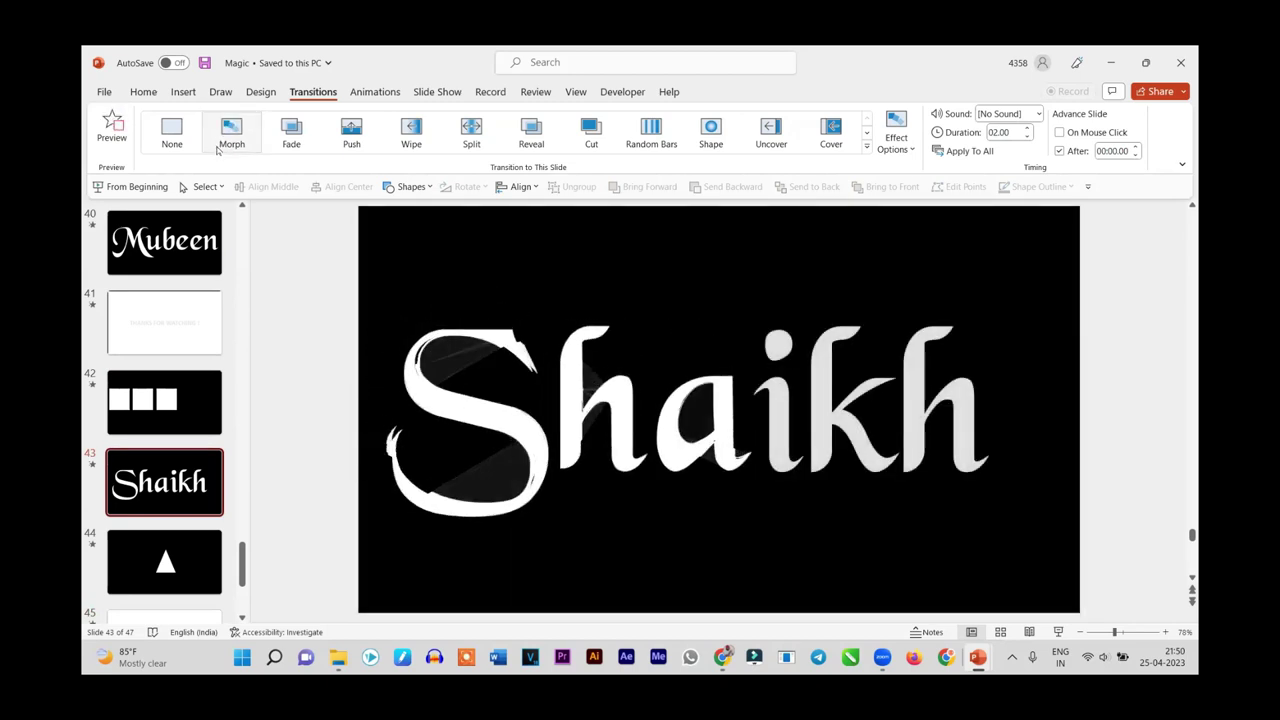
pyautogui.click(217, 147)
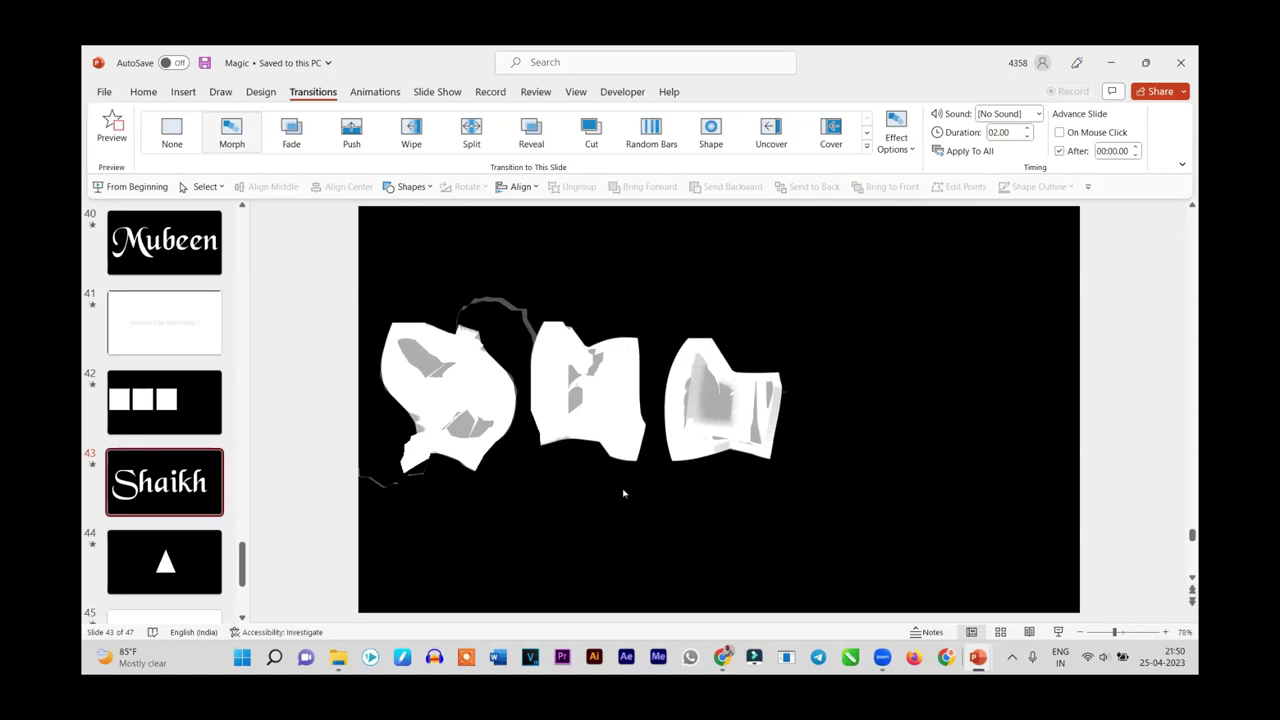
# - Close up slide 42's three squares and copy the group to the right
pyautogui.click(185, 413)
pyautogui.click(711, 425)
pyautogui.moveTo(711, 425); pyautogui.dragTo(691, 423)
pyautogui.click(812, 509)
pyautogui.moveTo(829, 512); pyautogui.dragTo(363, 306)
pyautogui.moveTo(417, 386); pyautogui.dragTo(829, 389)
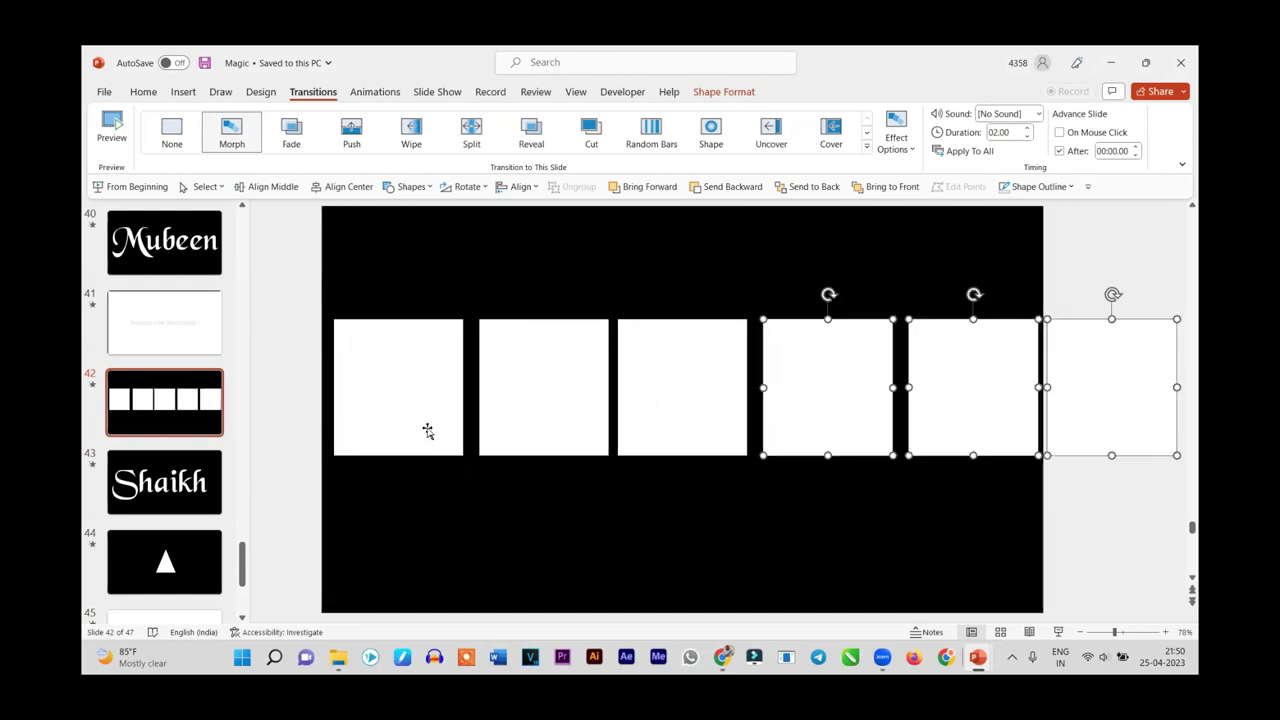
# - Shrink all six squares into thin vertical bars and pack them into a close row
pyautogui.moveTo(308, 300); pyautogui.dragTo(1196, 505)
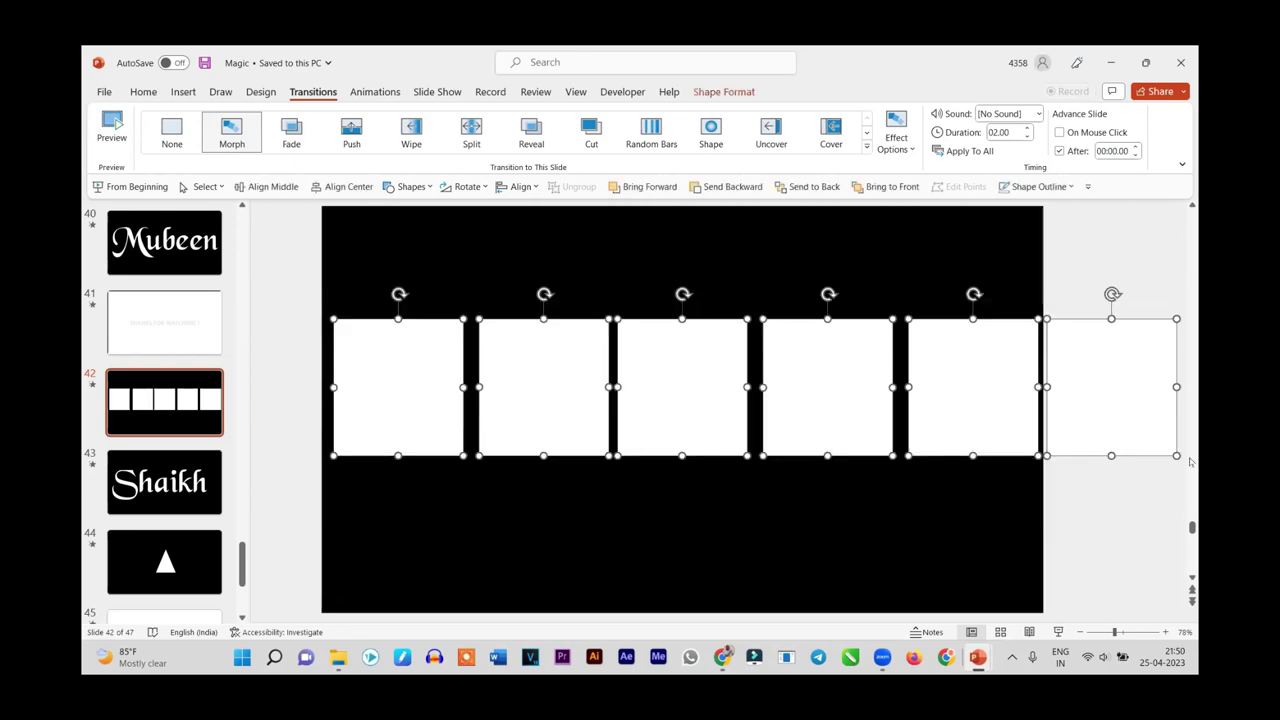
pyautogui.moveTo(1175, 455); pyautogui.dragTo(1040, 446)
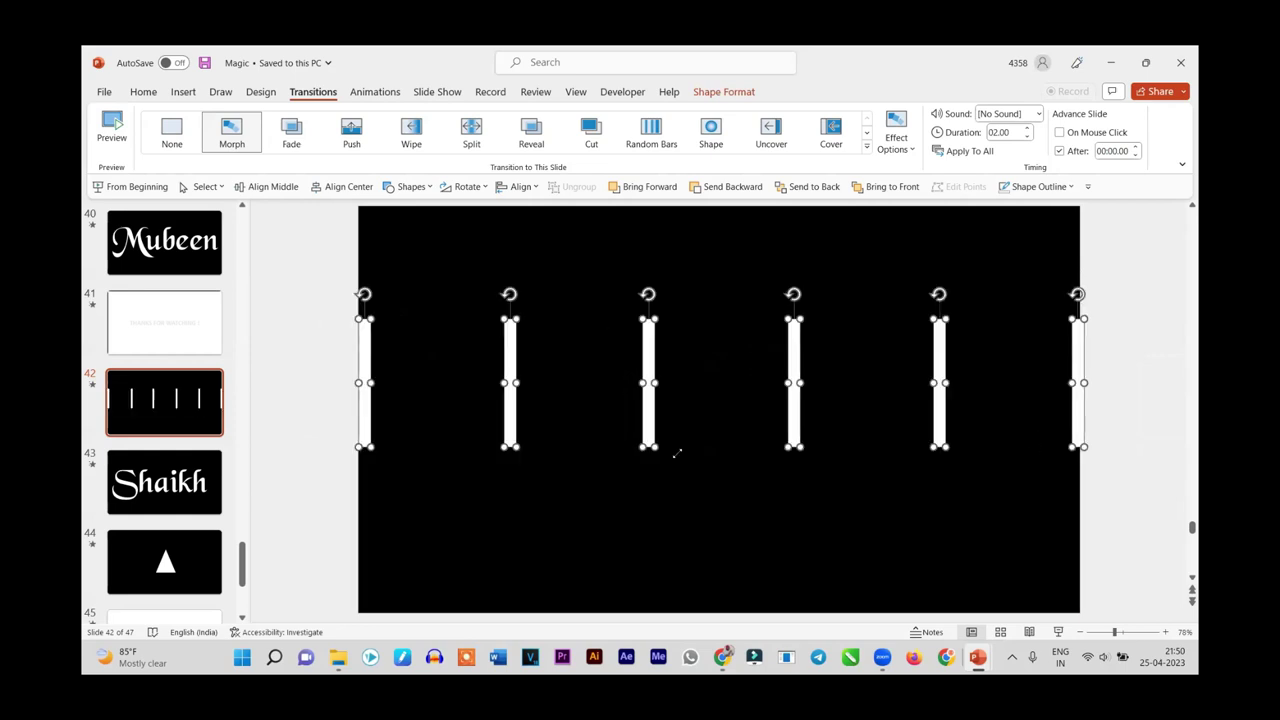
pyautogui.click(358, 415)
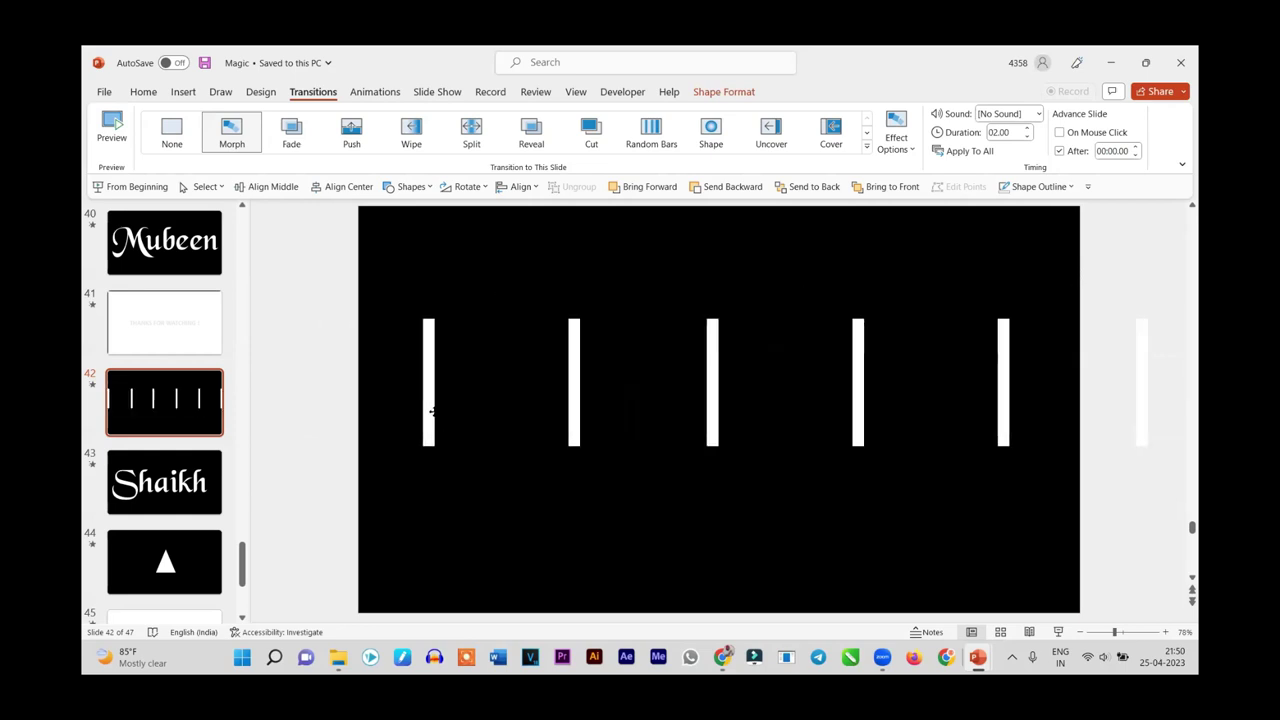
pyautogui.click(372, 430)
pyautogui.moveTo(365, 420); pyautogui.dragTo(429, 420)
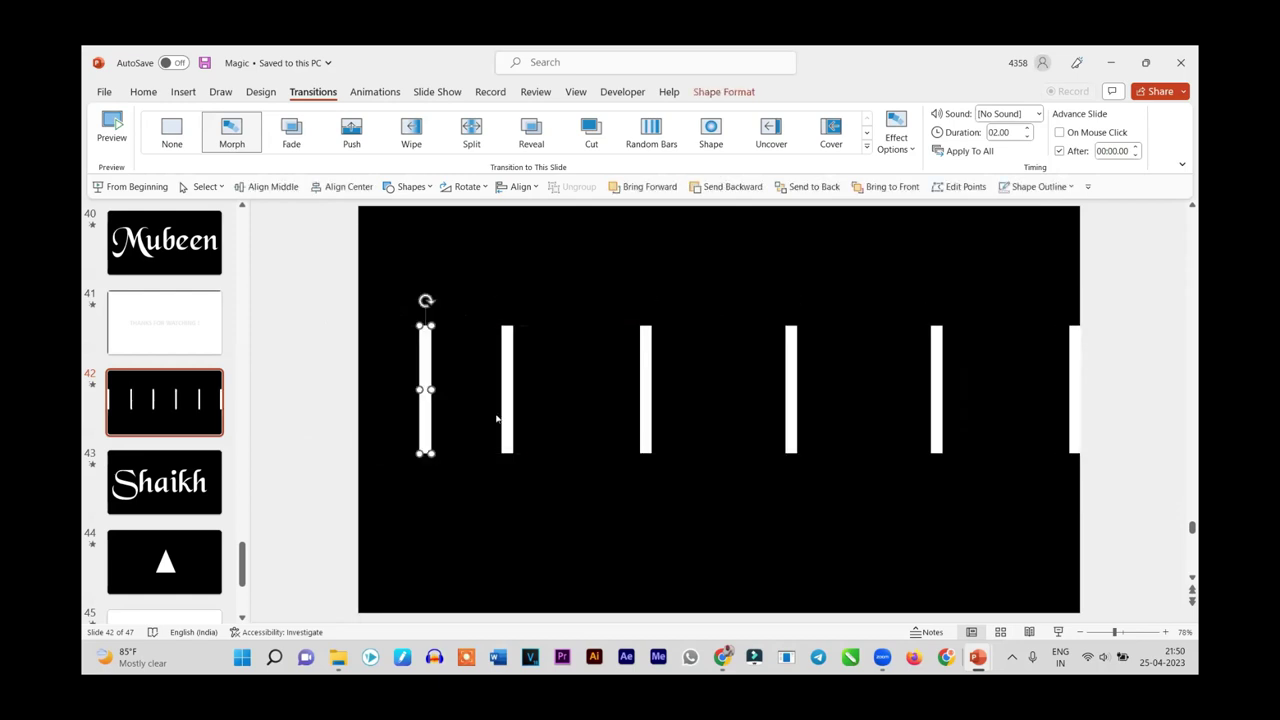
pyautogui.moveTo(646, 411); pyautogui.dragTo(580, 410)
pyautogui.moveTo(794, 398); pyautogui.dragTo(651, 406)
pyautogui.moveTo(937, 414); pyautogui.dragTo(714, 413)
pyautogui.moveTo(1076, 409); pyautogui.dragTo(774, 407)
# - Preview the bars-to-Shaikh Morph, then widen slide 42's rightmost bar and shift it right
pyautogui.click(130, 488)
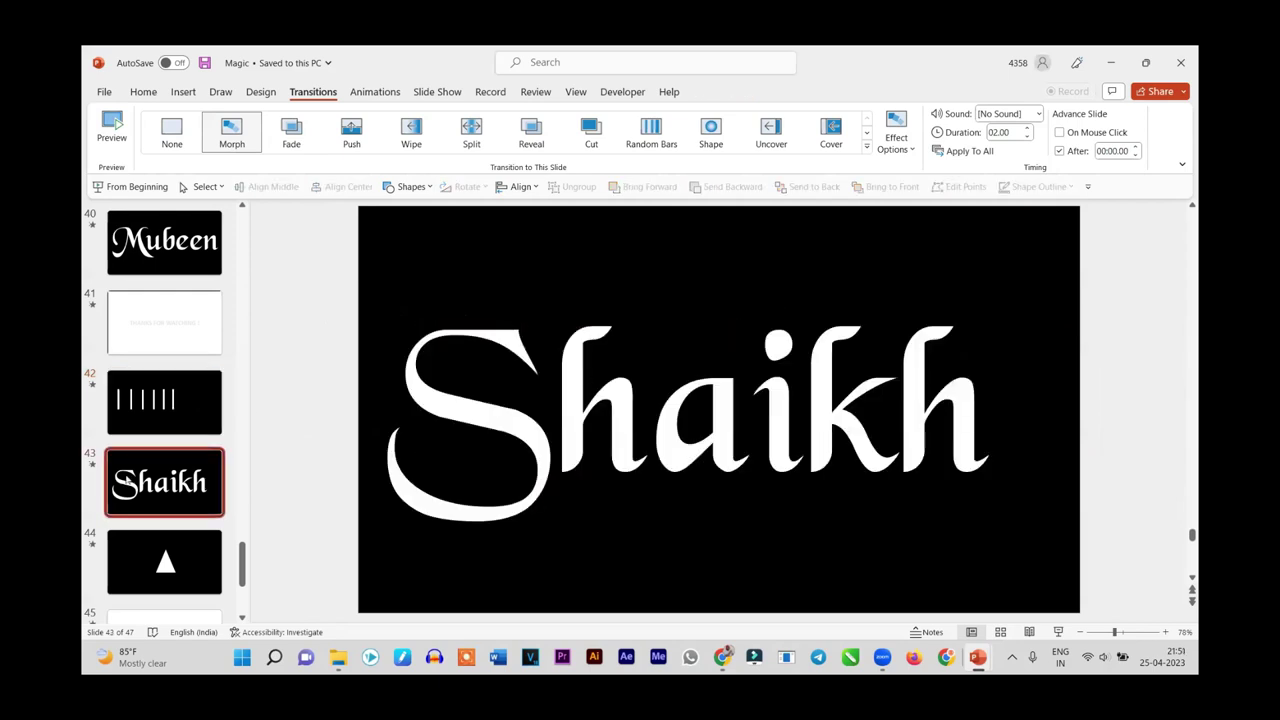
pyautogui.click(229, 130)
pyautogui.click(166, 432)
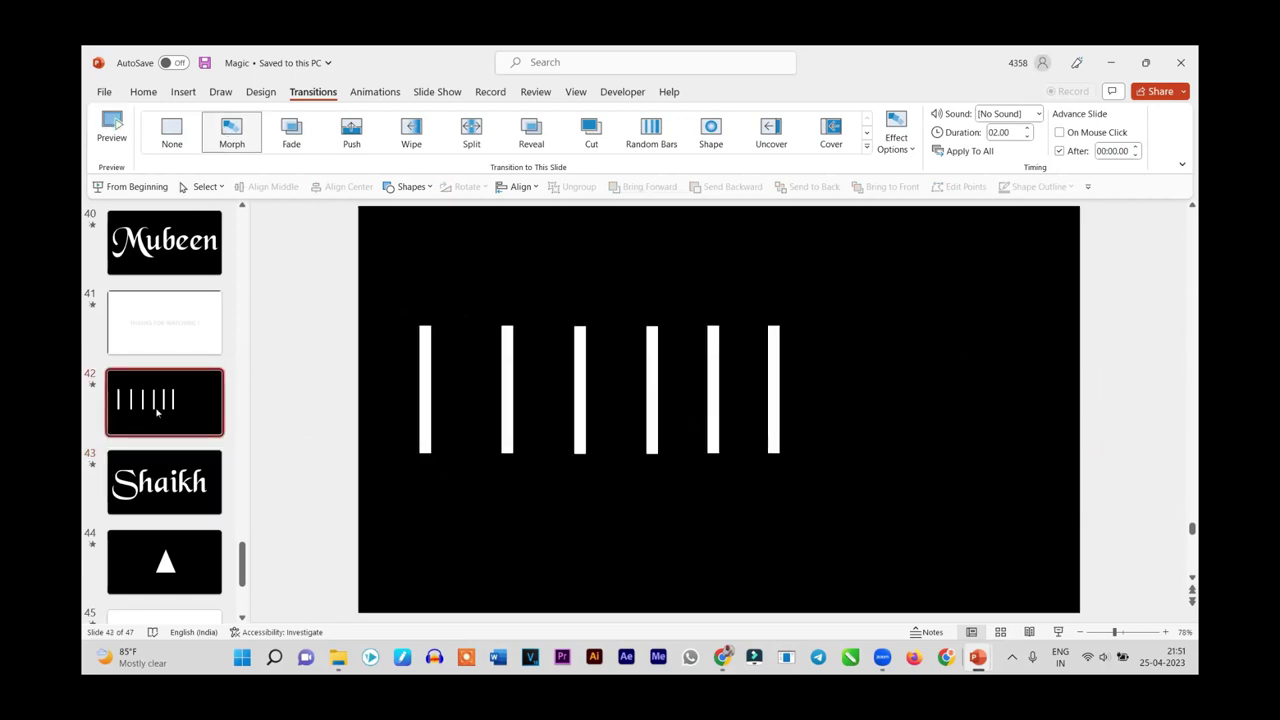
pyautogui.click(775, 390)
pyautogui.moveTo(781, 390); pyautogui.dragTo(1022, 420)
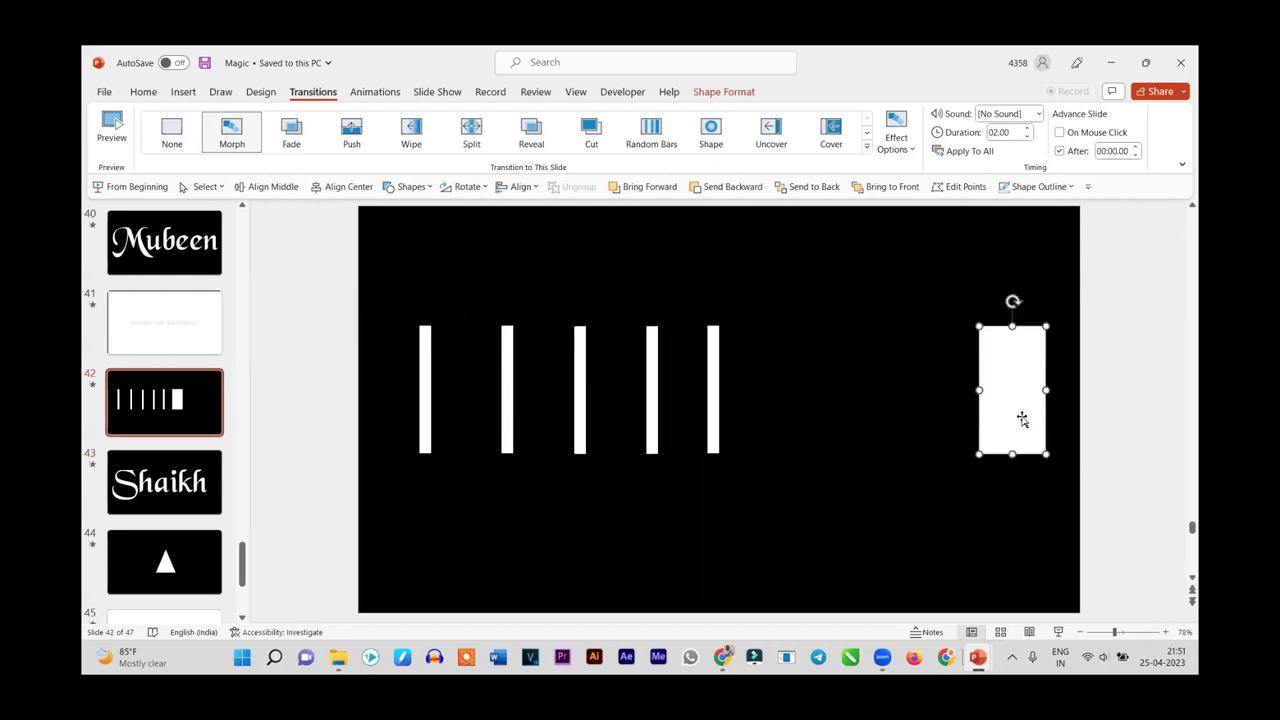
# - Widen the fifth and fourth bars and shift them rightward
pyautogui.click(724, 92)
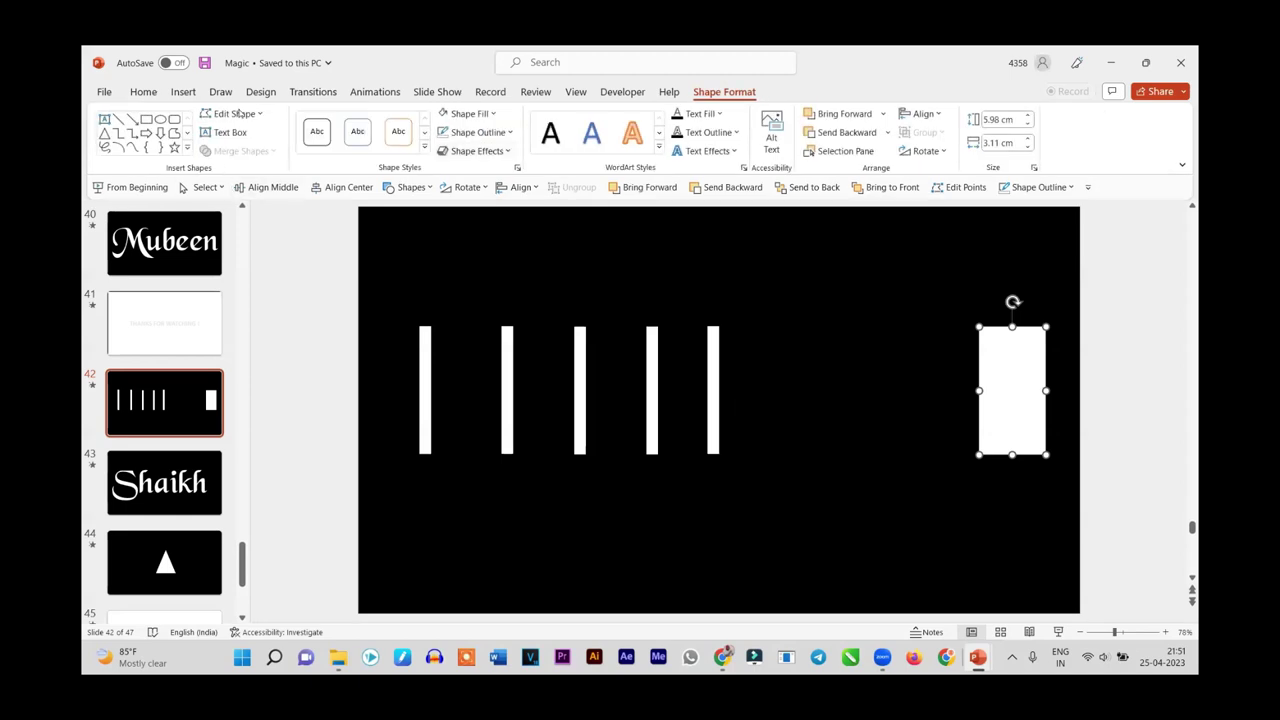
pyautogui.click(143, 92)
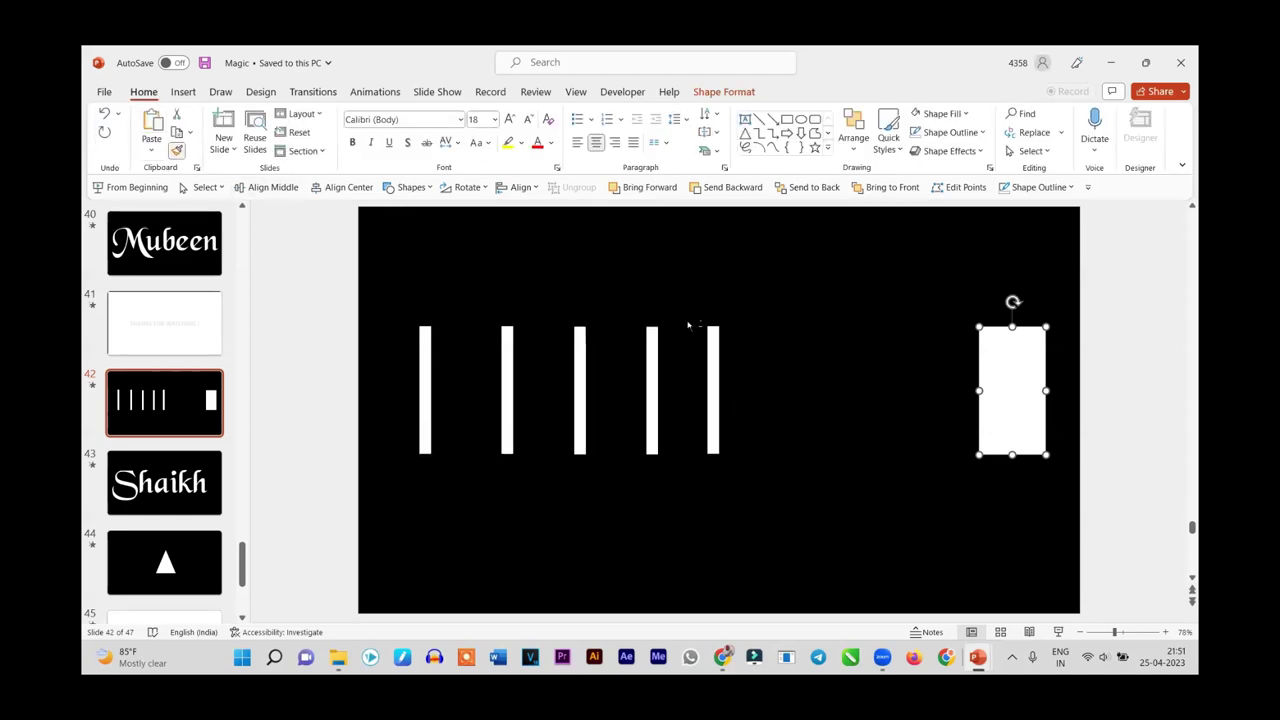
pyautogui.click(713, 368)
pyautogui.moveTo(720, 390); pyautogui.dragTo(908, 407)
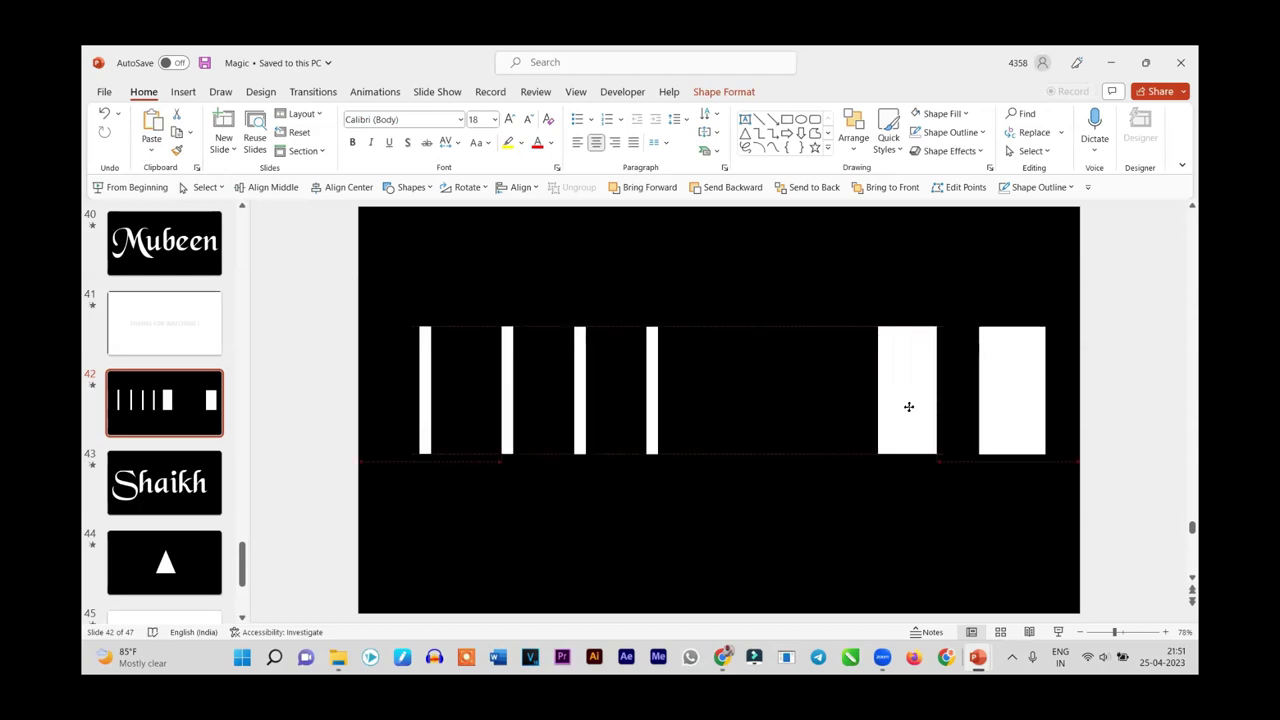
pyautogui.click(653, 396)
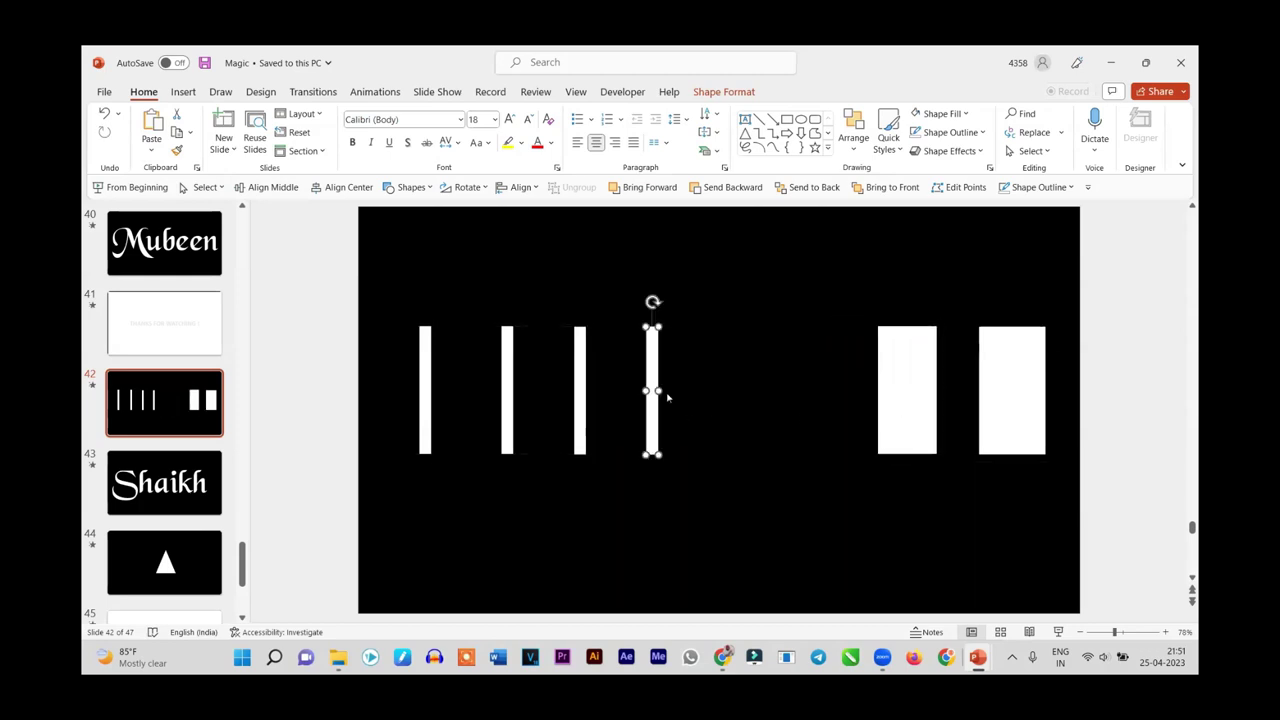
pyautogui.moveTo(658, 390); pyautogui.dragTo(796, 420)
# - Widen the third, second and first bars into evenly spaced rectangles
pyautogui.click(580, 395)
pyautogui.moveTo(586, 390); pyautogui.dragTo(700, 397)
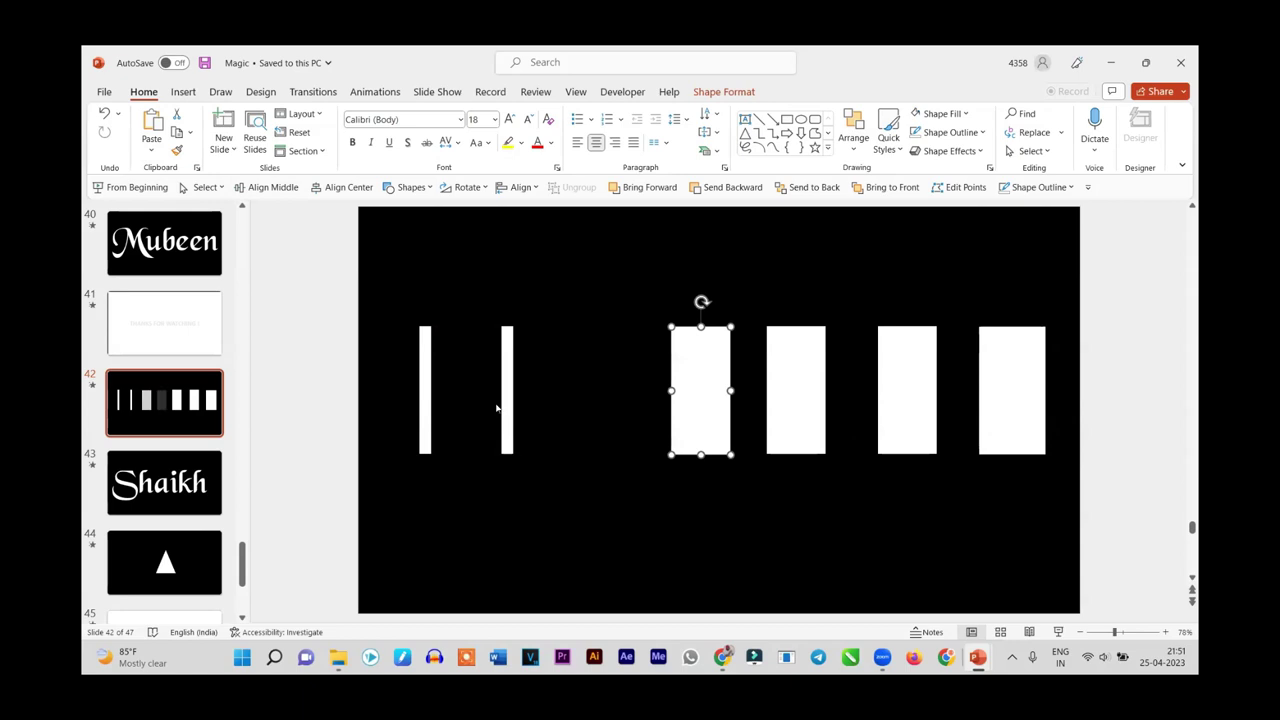
pyautogui.click(506, 407)
pyautogui.moveTo(513, 391); pyautogui.dragTo(597, 409)
pyautogui.click(430, 398)
pyautogui.moveTo(432, 390); pyautogui.dragTo(488, 418)
pyautogui.click(158, 505)
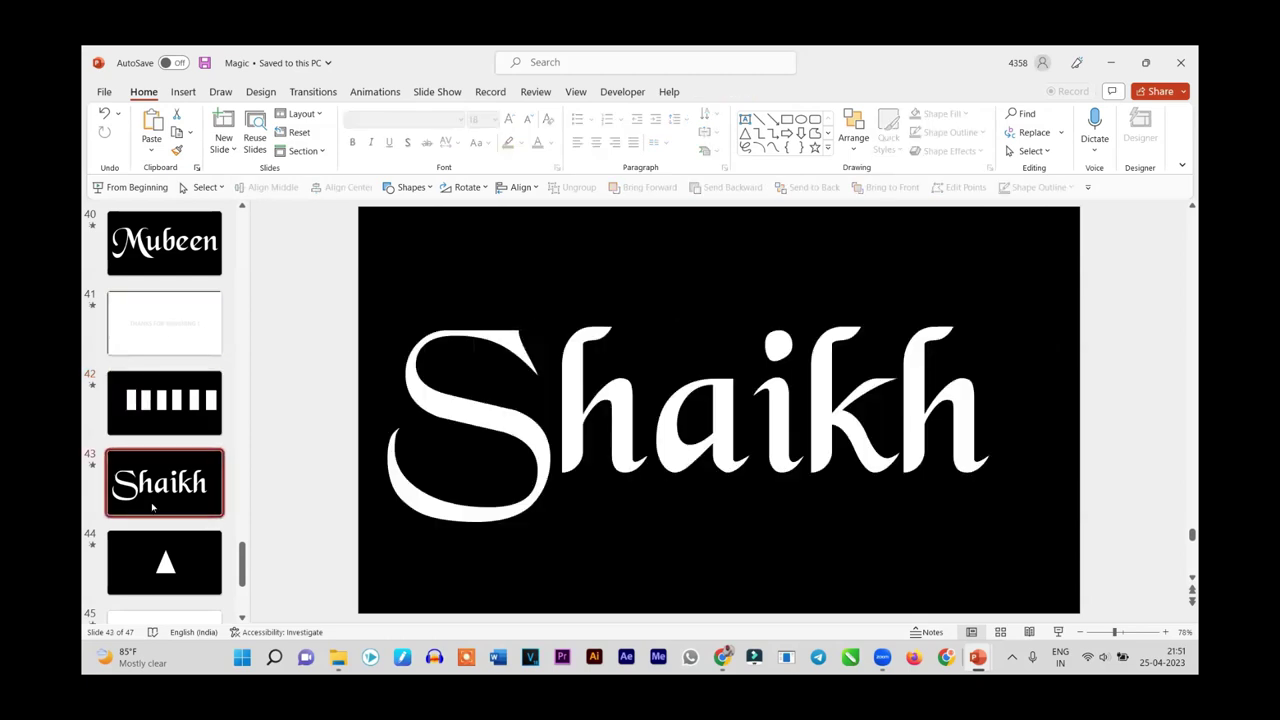
# - Apply Morph to the Shaikh slide and preview the transitions through slides 42–44
pyautogui.click(377, 93)
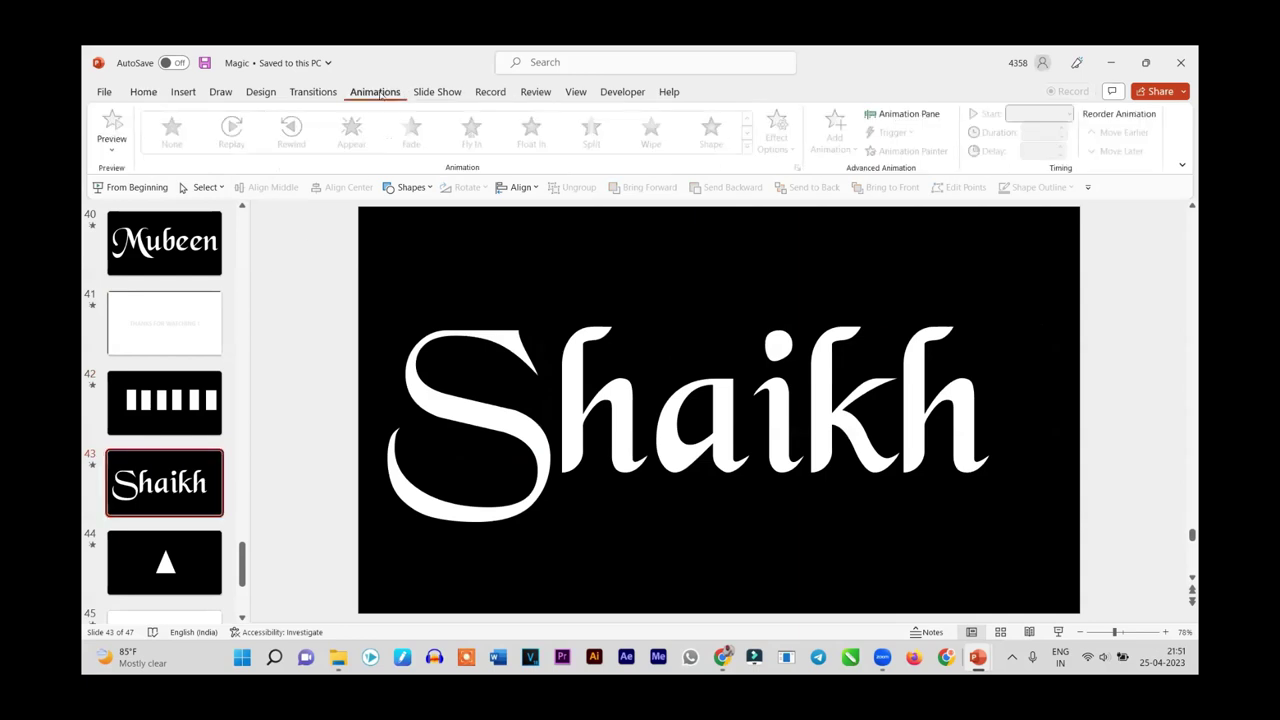
pyautogui.click(313, 92)
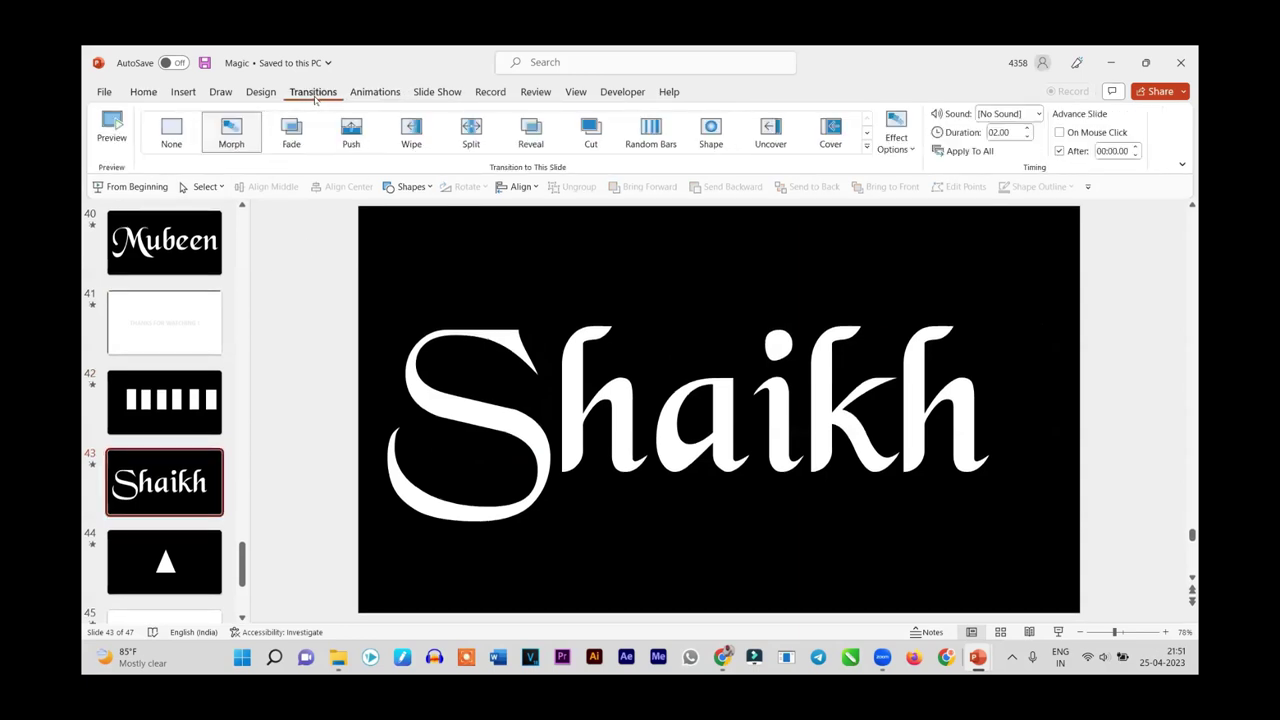
pyautogui.click(226, 133)
pyautogui.click(224, 134)
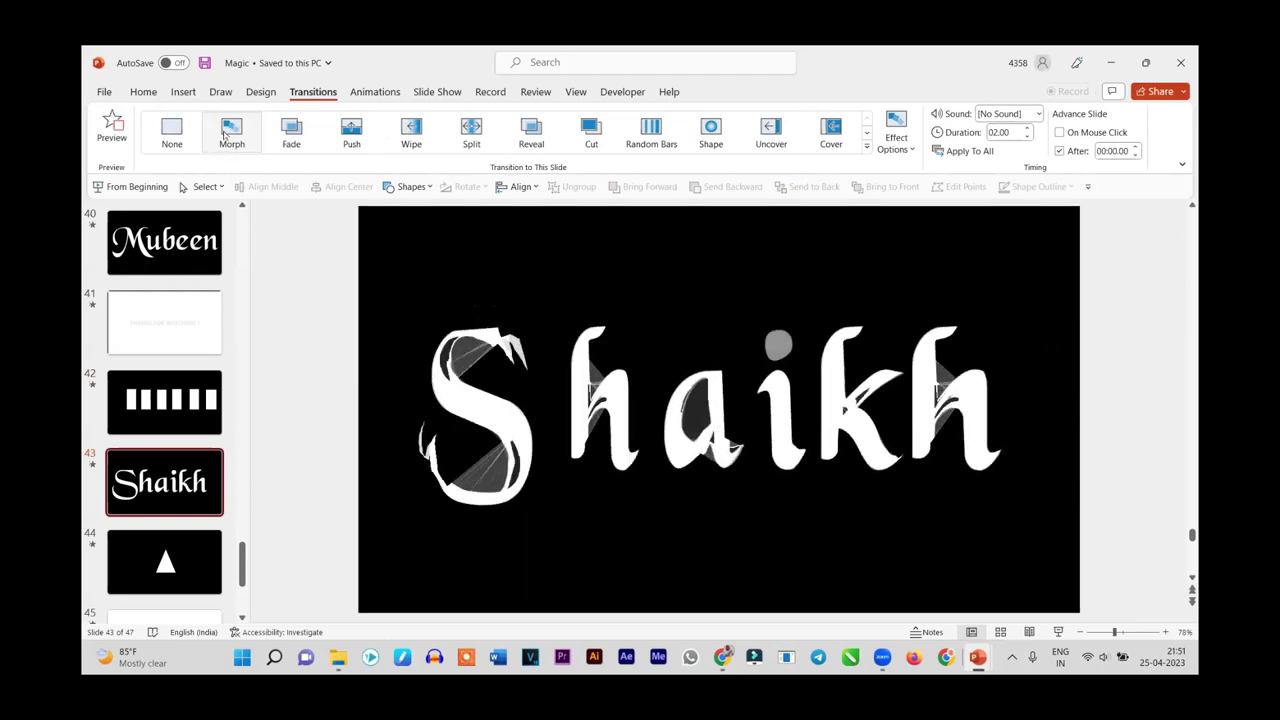
pyautogui.click(151, 424)
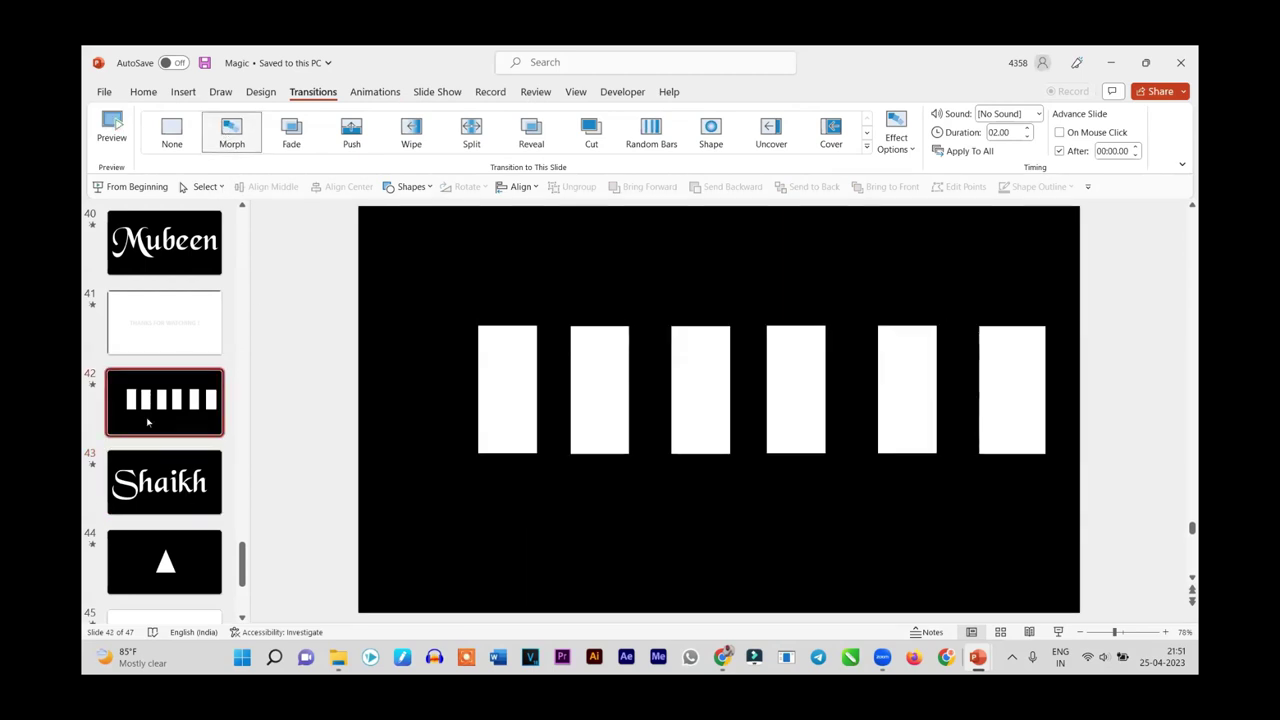
pyautogui.click(165, 500)
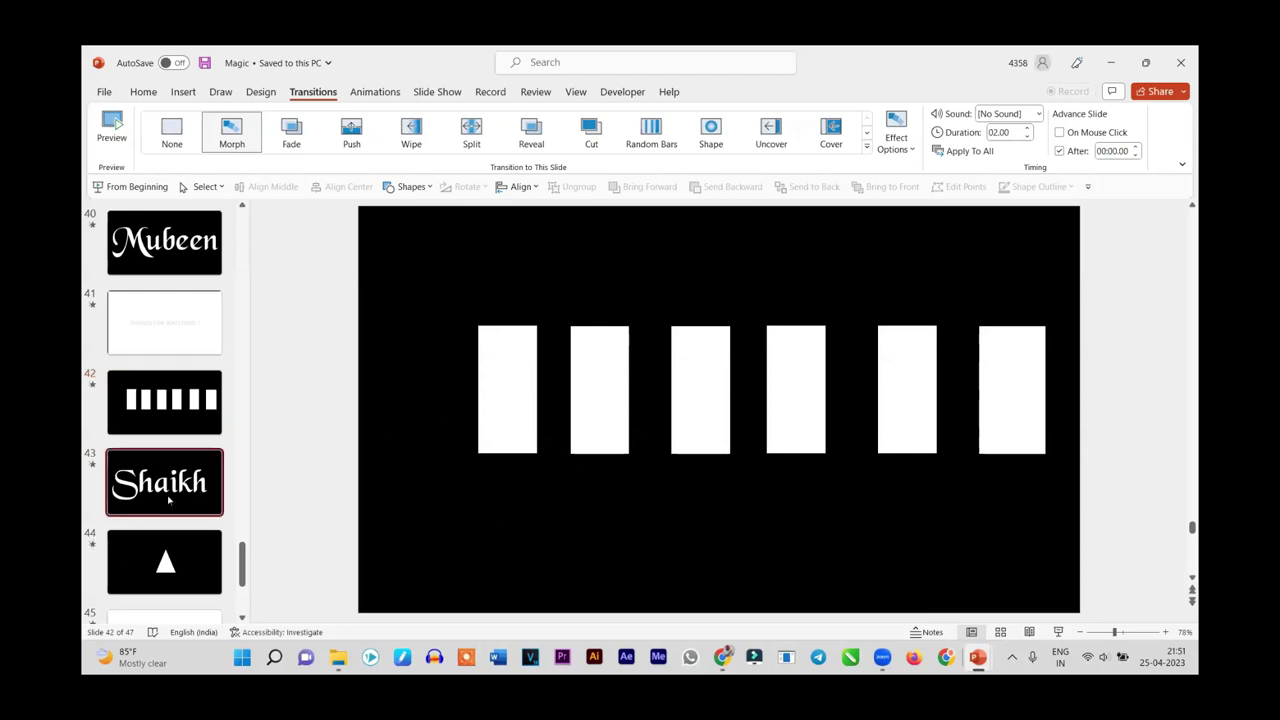
pyautogui.click(168, 570)
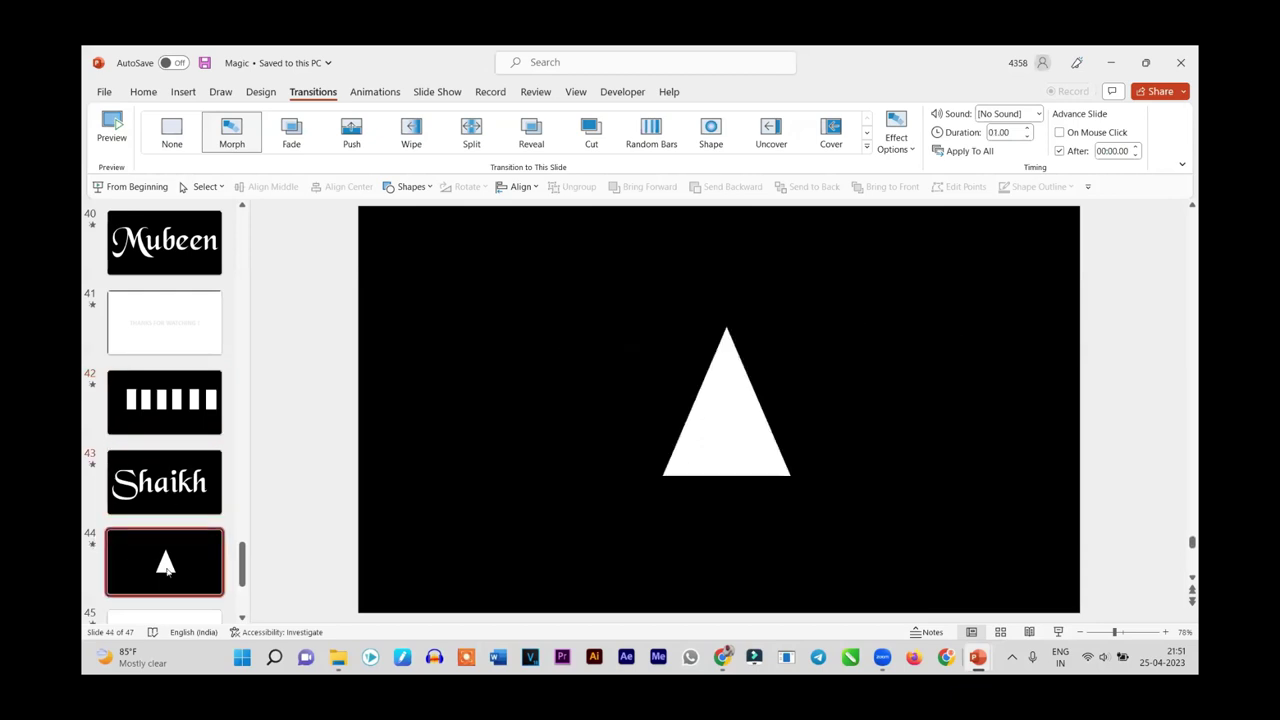
pyautogui.click(222, 127)
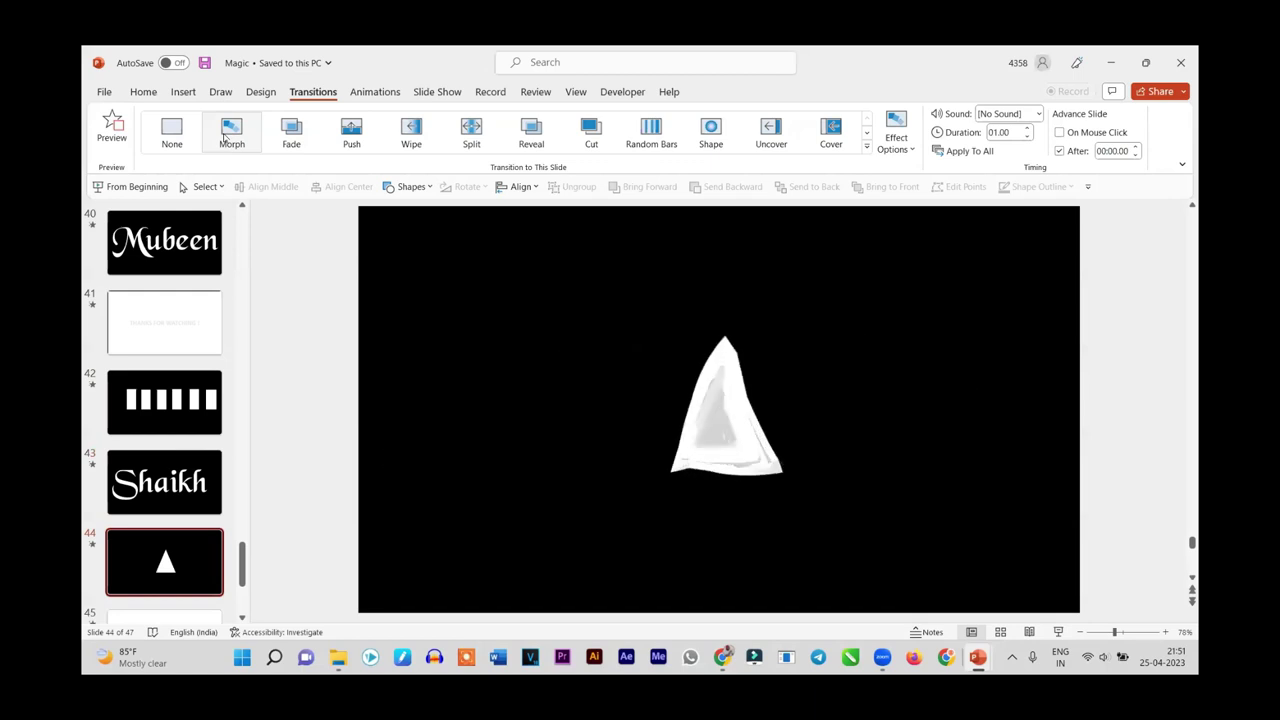
pyautogui.click(224, 133)
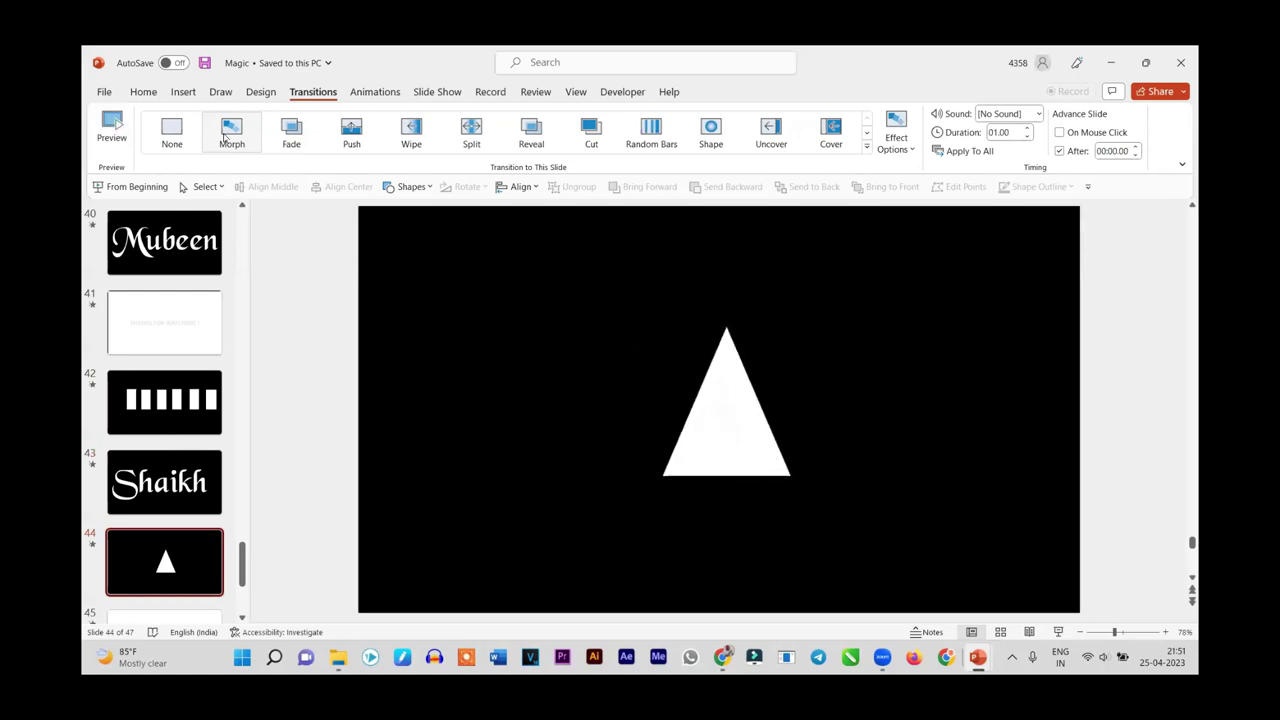
# - Copy slide 44's white triangle into a row of five triangles
pyautogui.click(718, 440)
pyautogui.moveTo(717, 438); pyautogui.dragTo(460, 443)
pyautogui.keyDown('ctrl'); pyautogui.click(757, 451); pyautogui.keyUp('ctrl')
pyautogui.moveTo(757, 451); pyautogui.dragTo(820, 513)
pyautogui.press('Escape')
pyautogui.click(753, 453)
pyautogui.moveTo(745, 450); pyautogui.dragTo(857, 457)
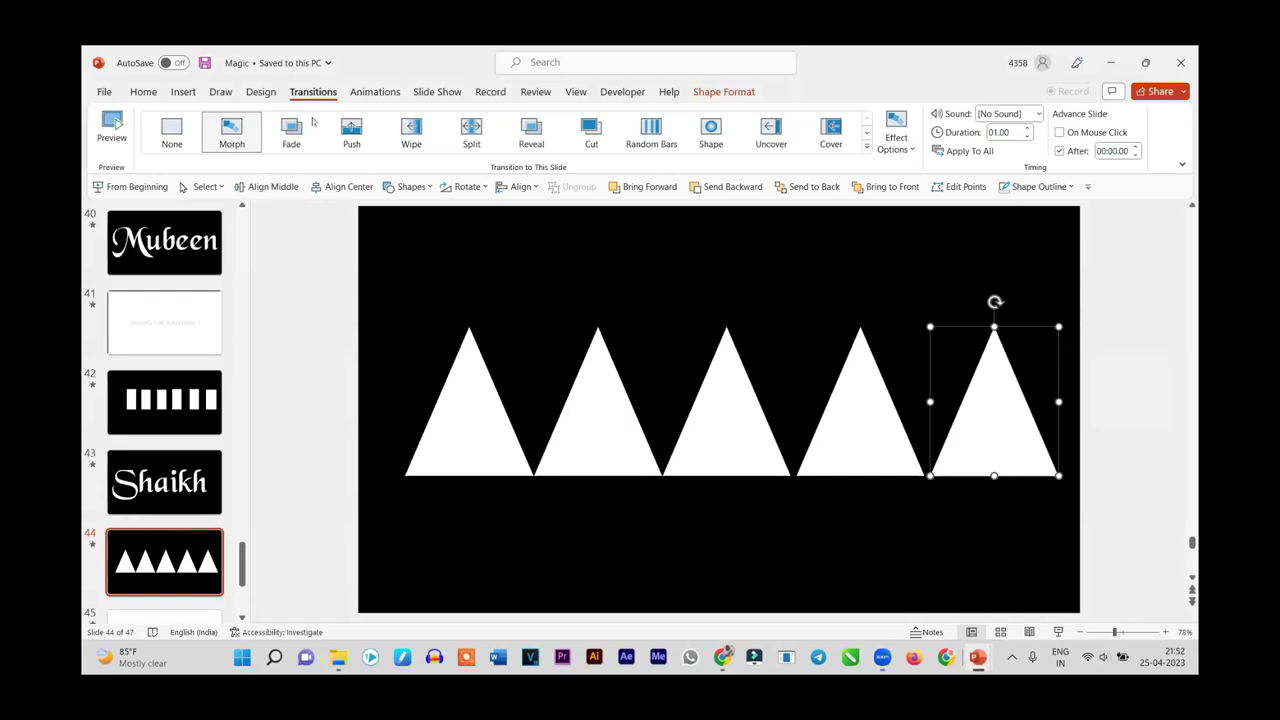
# - Replay the Morph preview into the triangle slide repeatedly
pyautogui.click(231, 140)
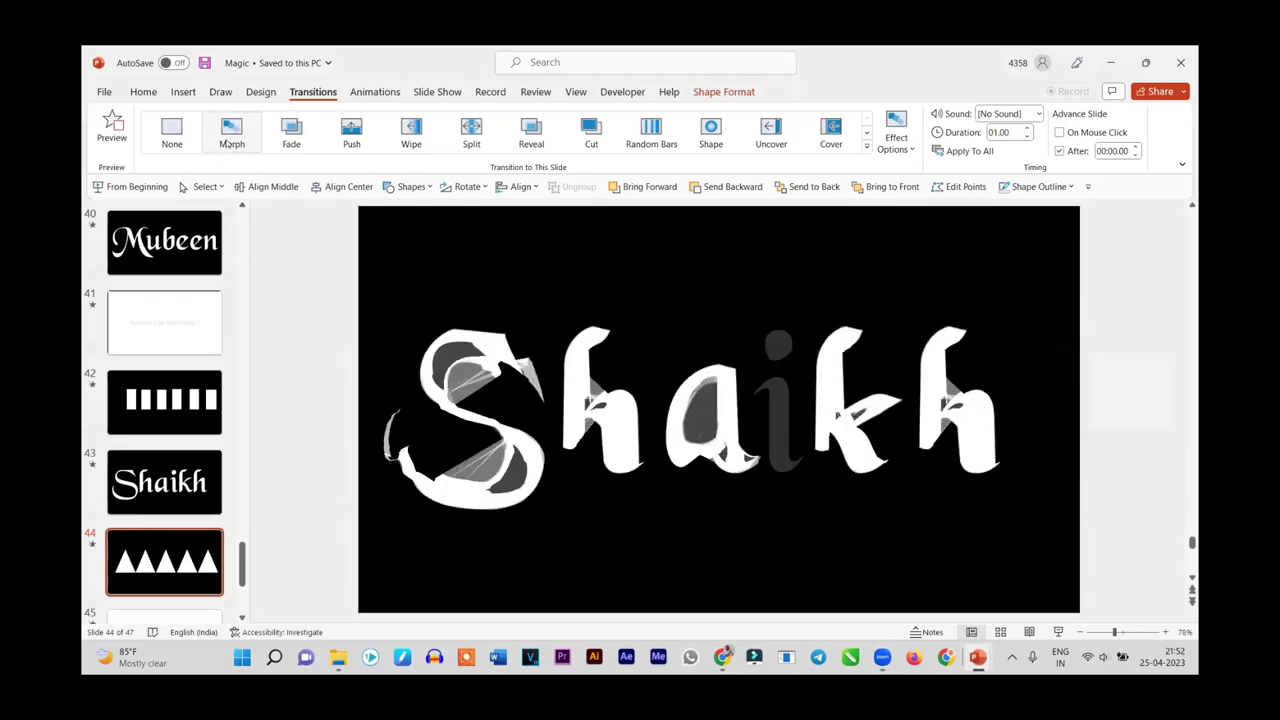
pyautogui.click(231, 140)
pyautogui.click(231, 140)
pyautogui.click(231, 140)
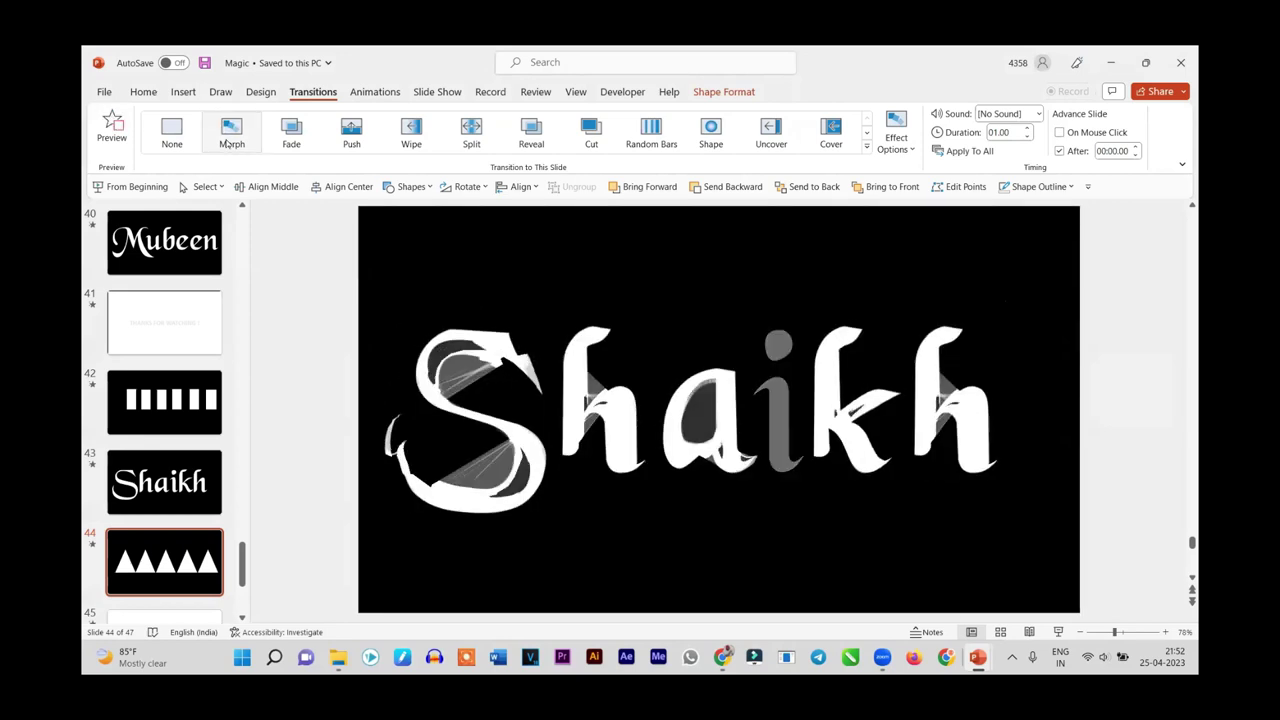
pyautogui.click(231, 140)
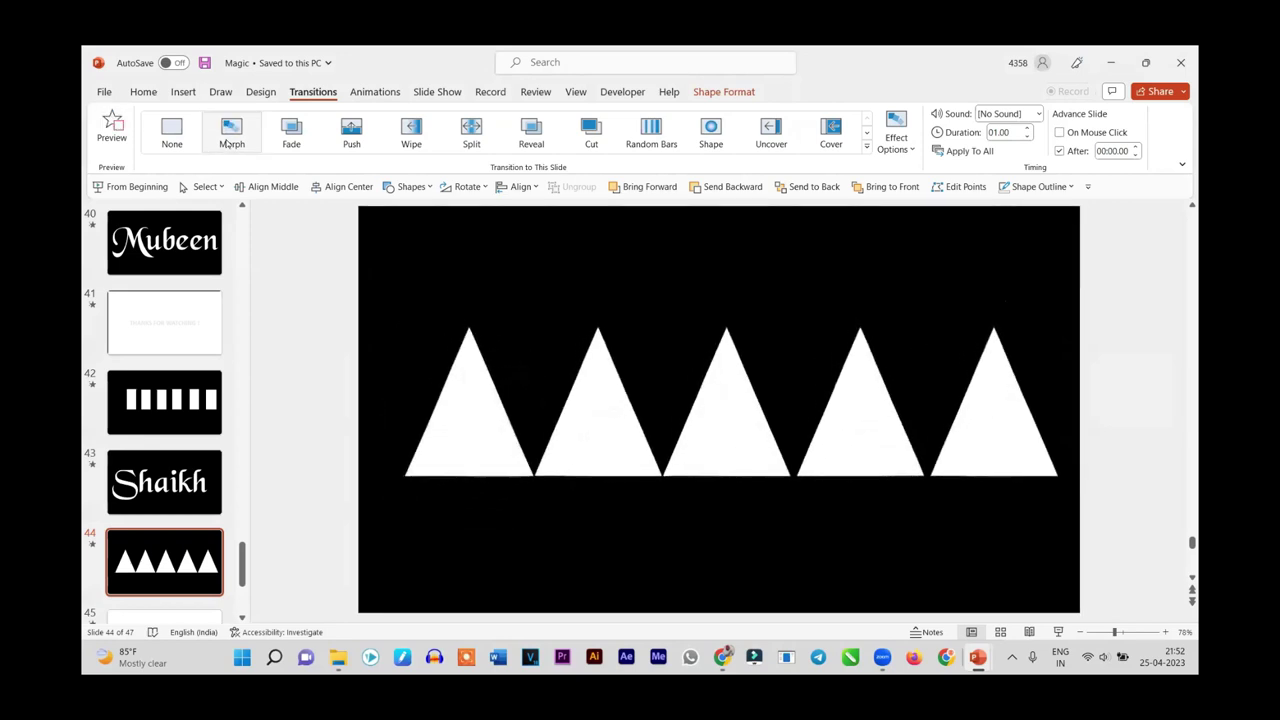
pyautogui.click(231, 140)
pyautogui.click(231, 140)
pyautogui.click(231, 140)
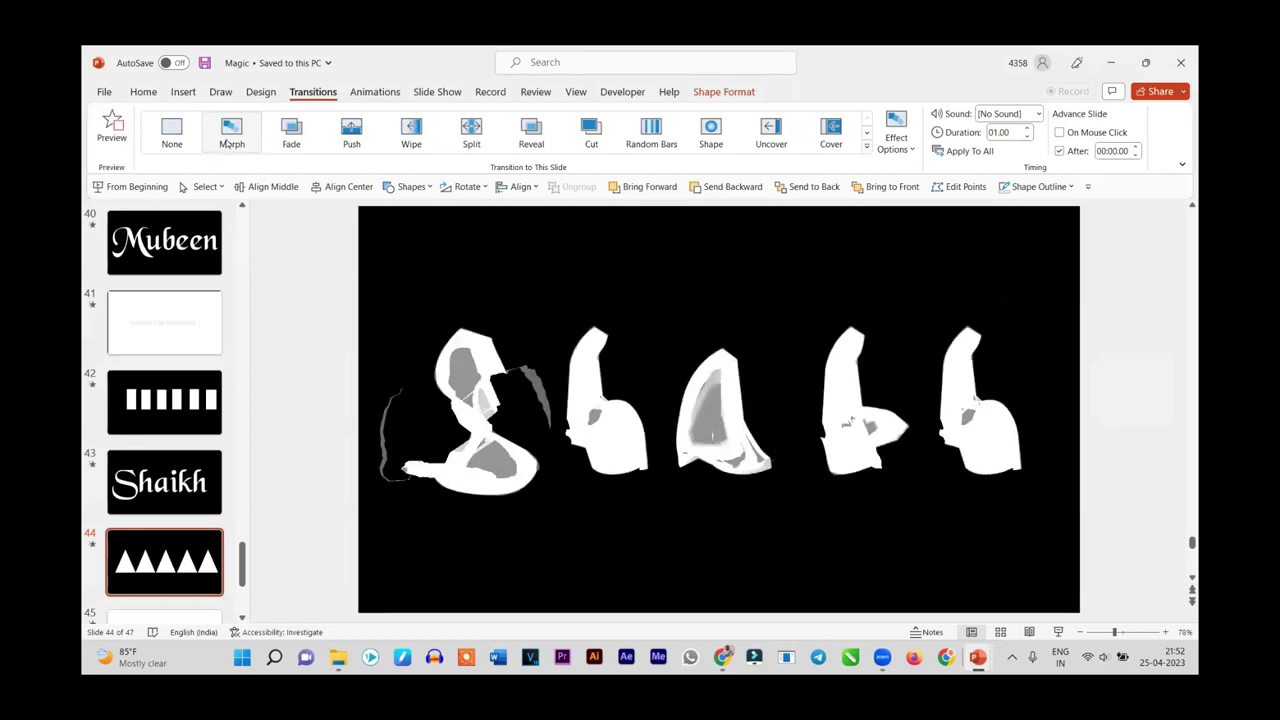
pyautogui.click(231, 140)
pyautogui.click(231, 140)
pyautogui.click(231, 140)
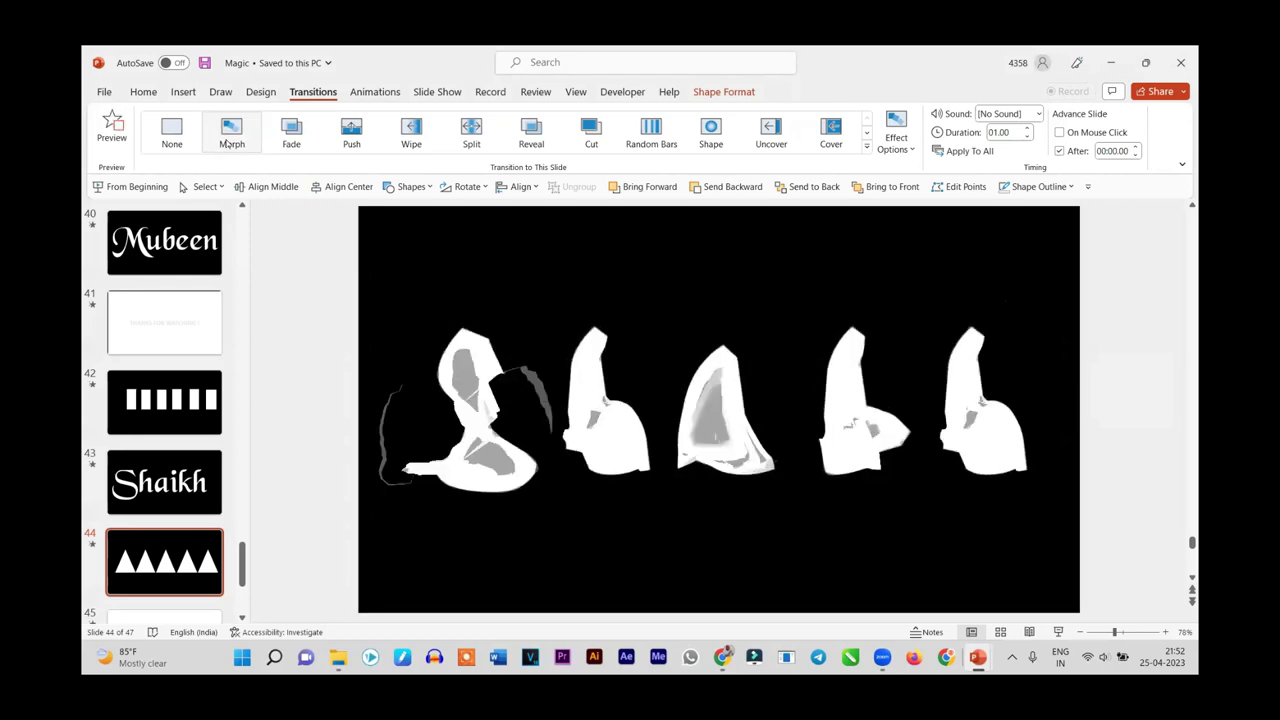
pyautogui.click(231, 140)
pyautogui.click(231, 140)
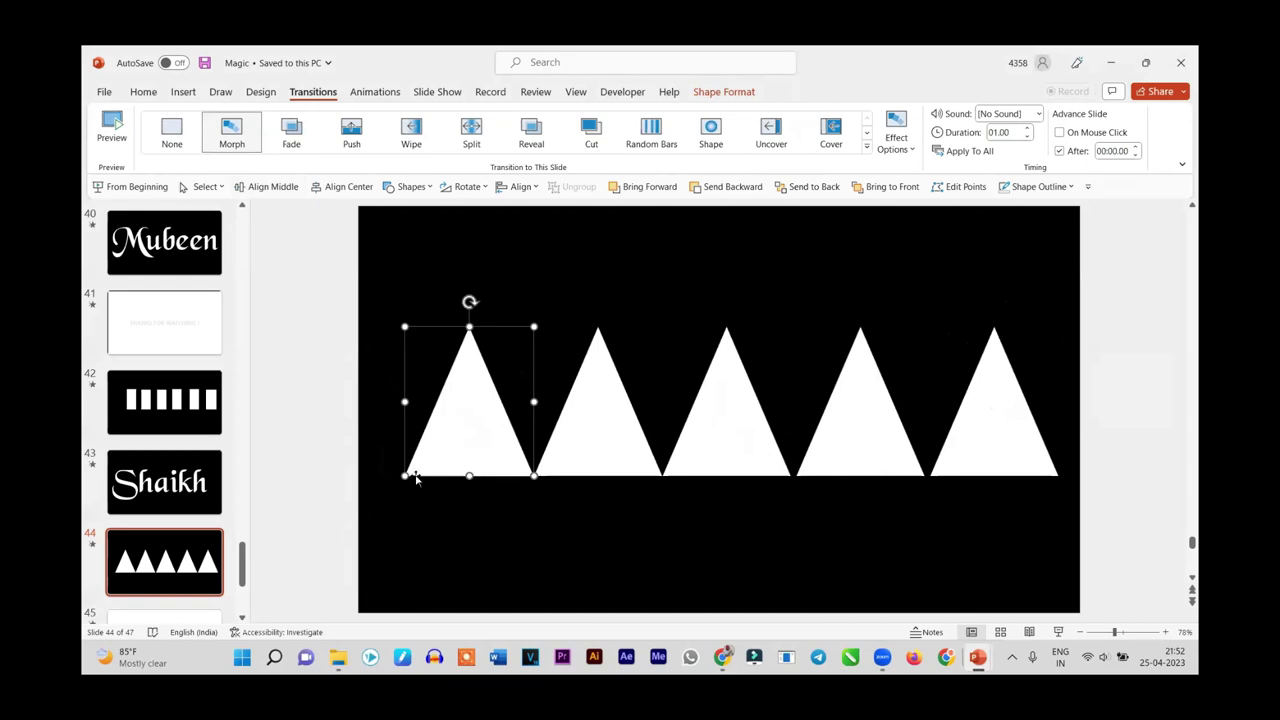
# - Push the triangles together, raise the fourth to overlap the third, and apply Morph
pyautogui.moveTo(435, 462); pyautogui.dragTo(407, 469)
pyautogui.moveTo(576, 460); pyautogui.dragTo(536, 460)
pyautogui.moveTo(755, 450); pyautogui.dragTo(712, 449)
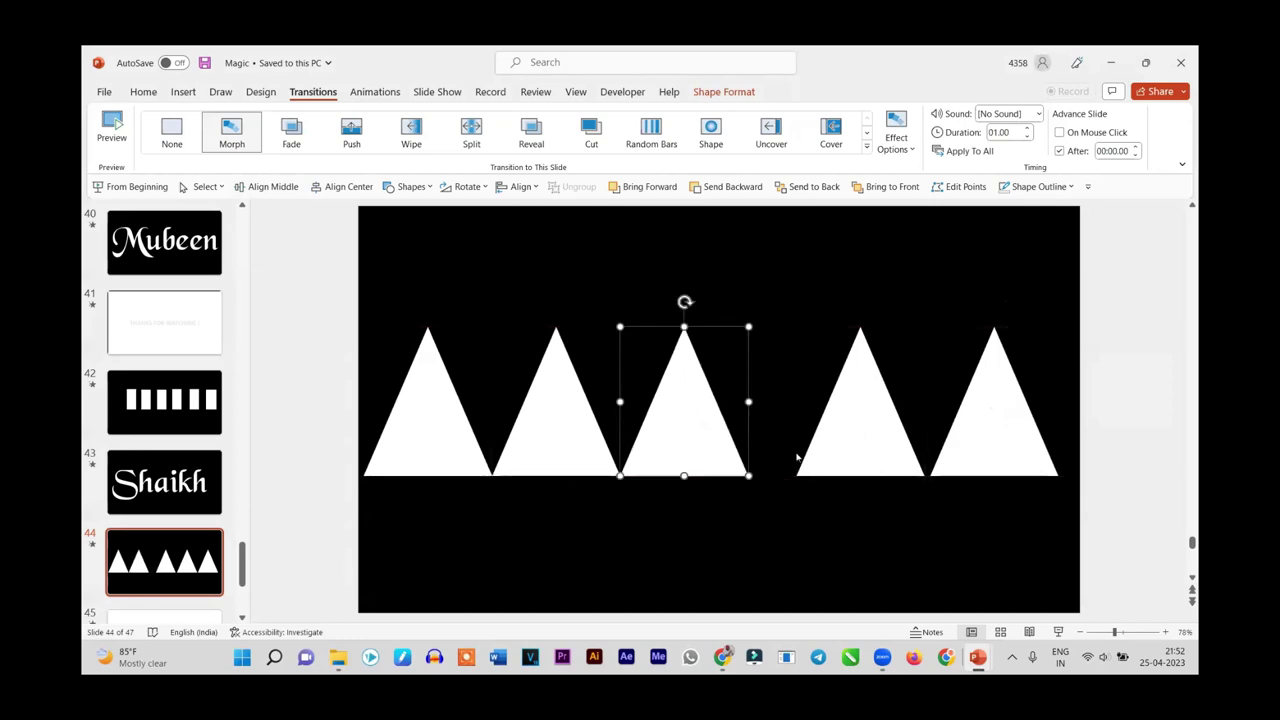
pyautogui.click(836, 446)
pyautogui.moveTo(843, 451); pyautogui.dragTo(757, 423)
pyautogui.click(236, 138)
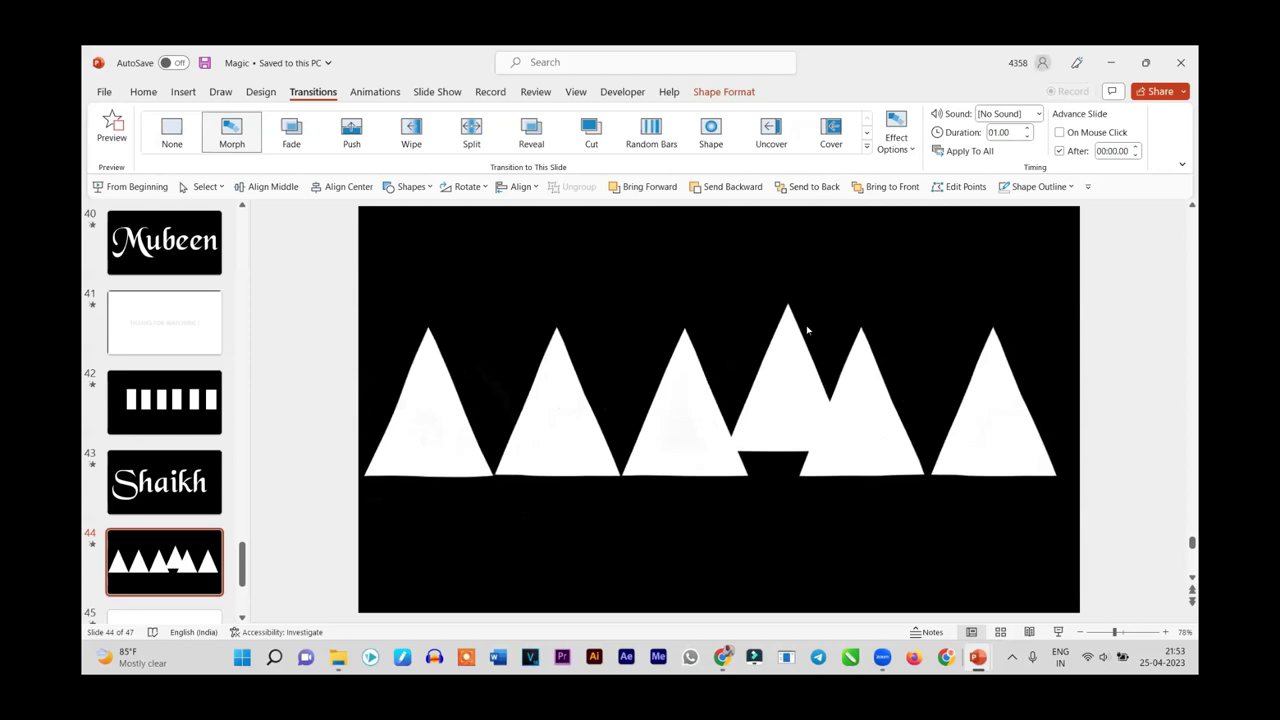
pyautogui.click(231, 130)
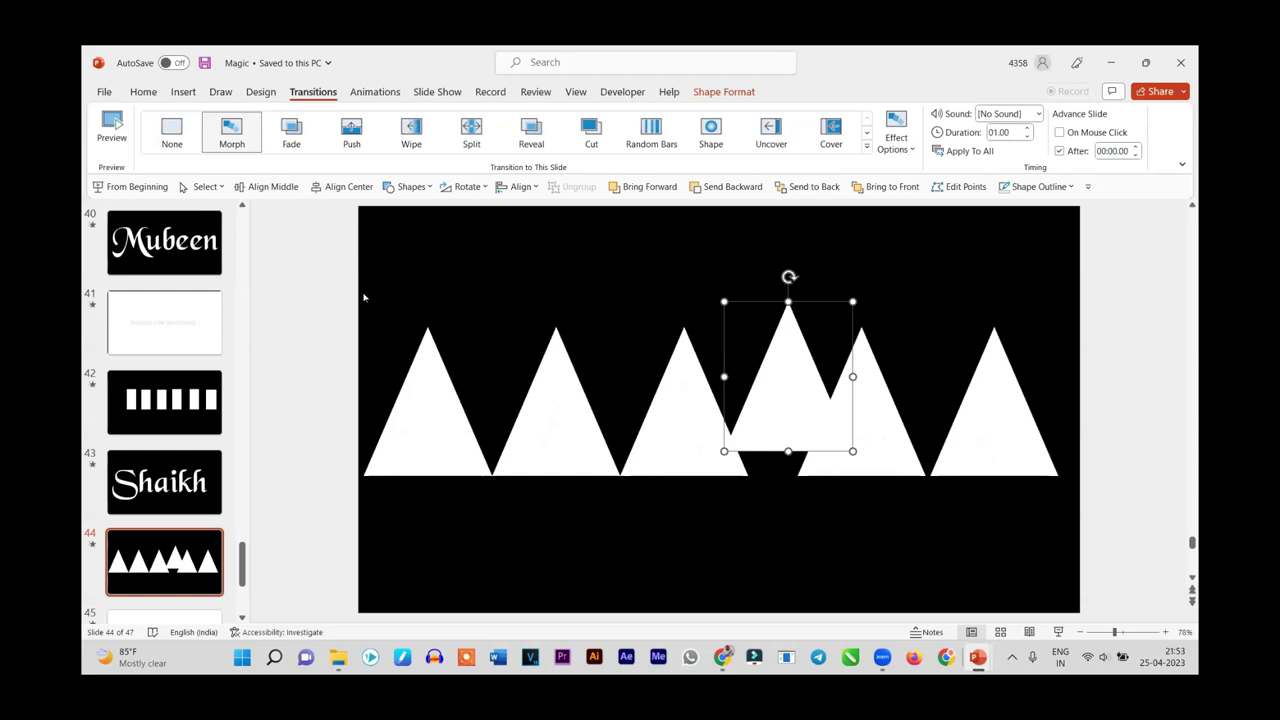
# - Insert a new Blank slide and move it to the end of the deck
pyautogui.click(186, 496)
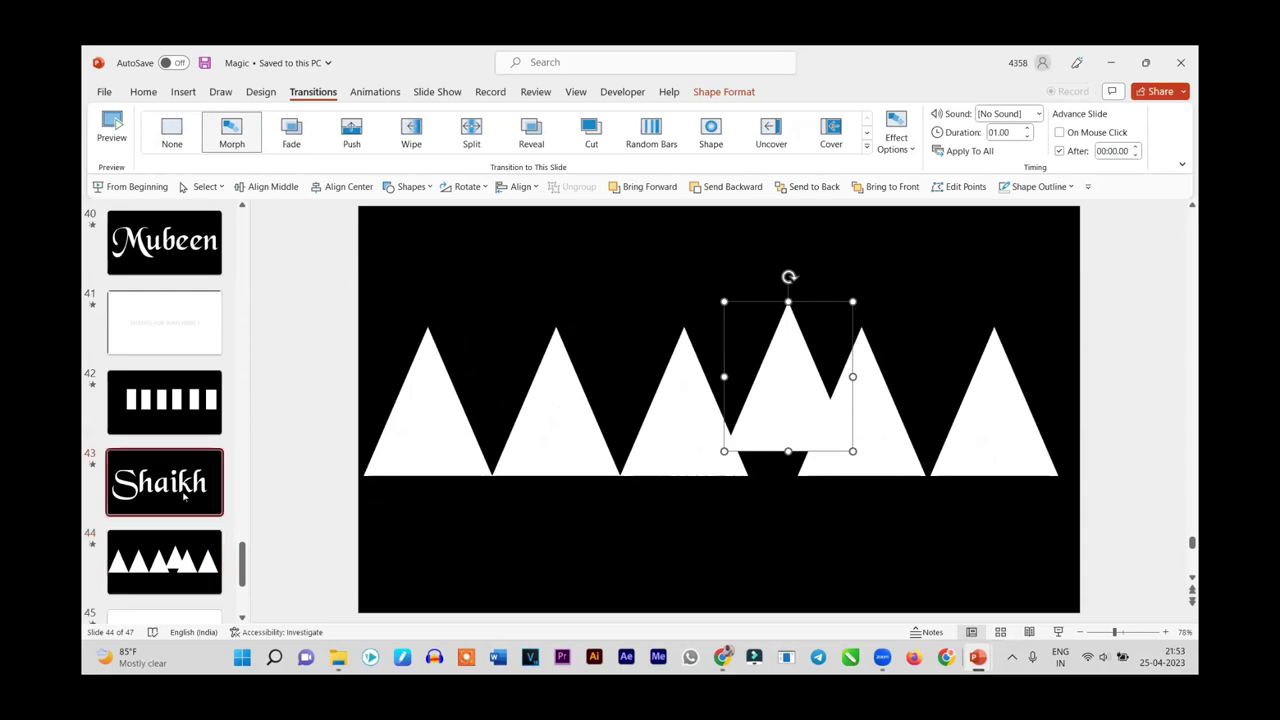
pyautogui.rightClick(182, 495)
pyautogui.press('Escape')
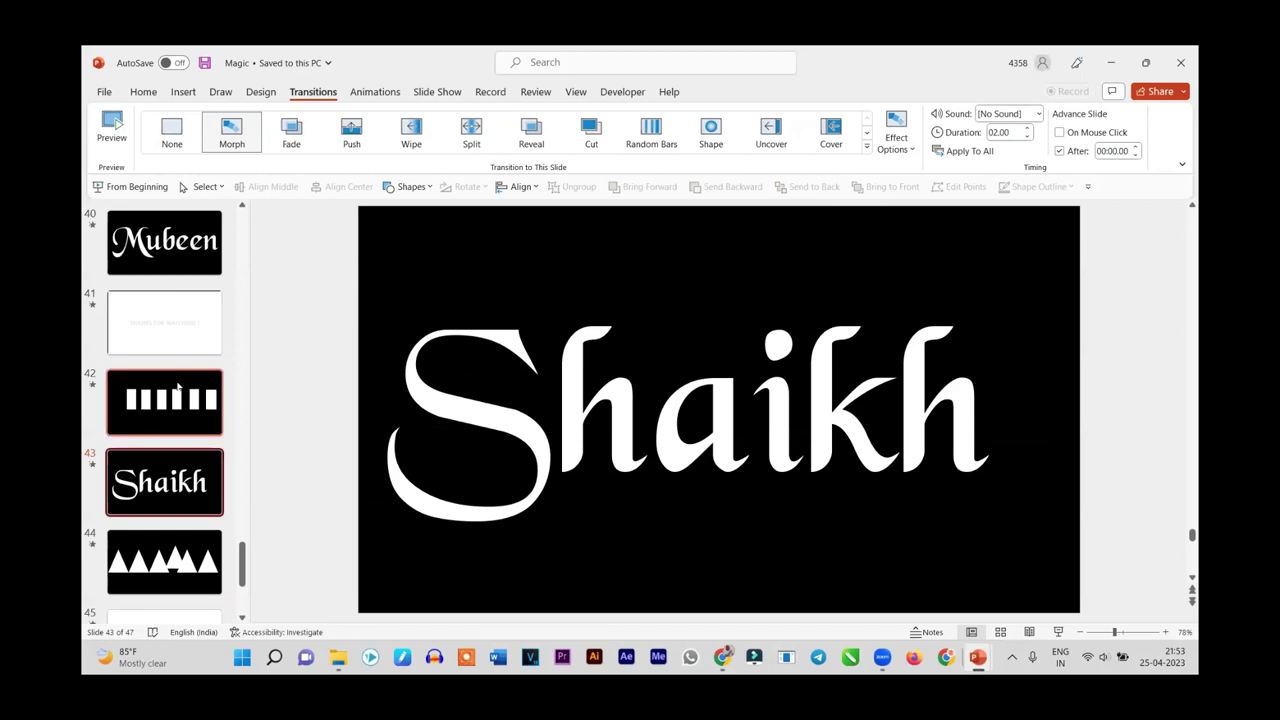
pyautogui.scroll(-3, 176, 470)
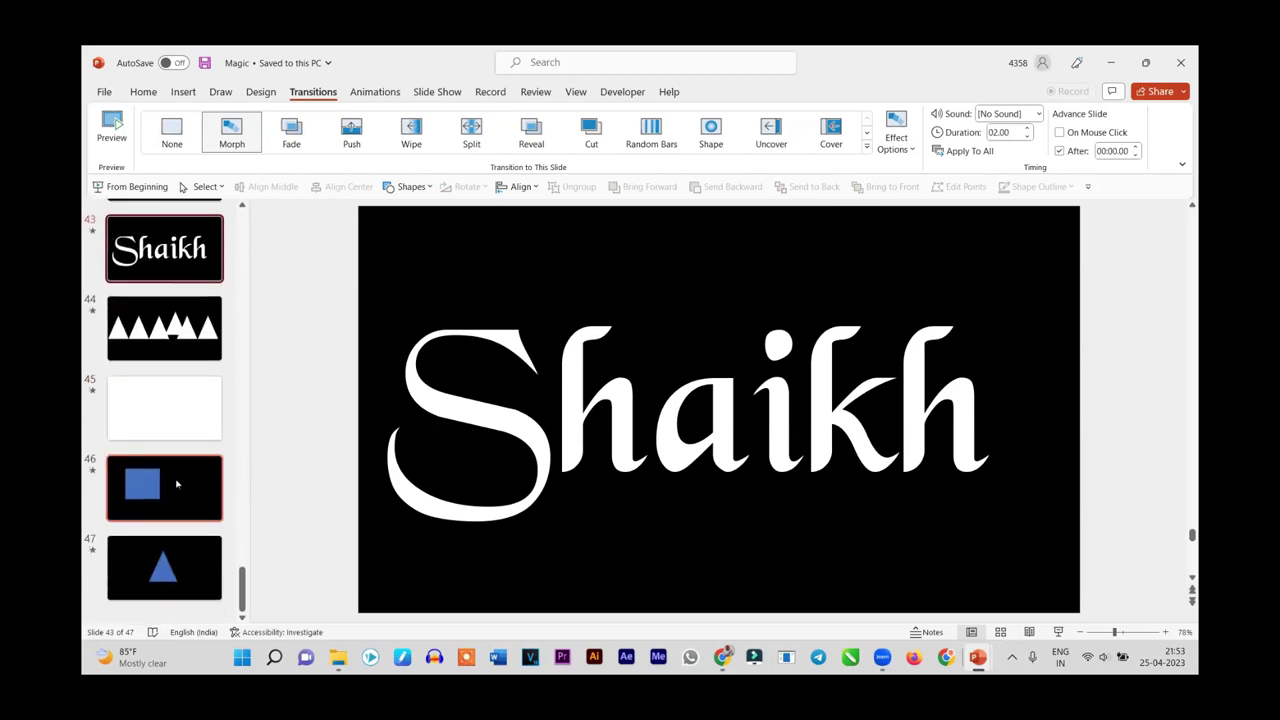
pyautogui.click(145, 92)
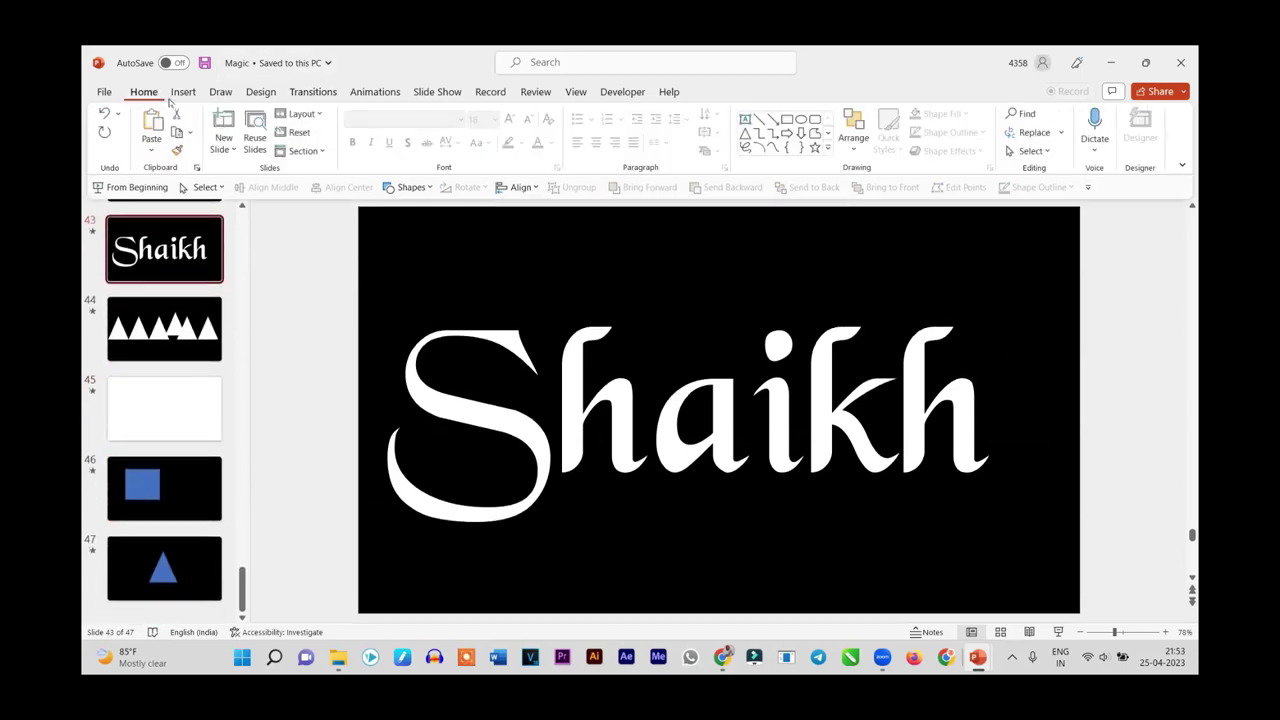
pyautogui.click(224, 149)
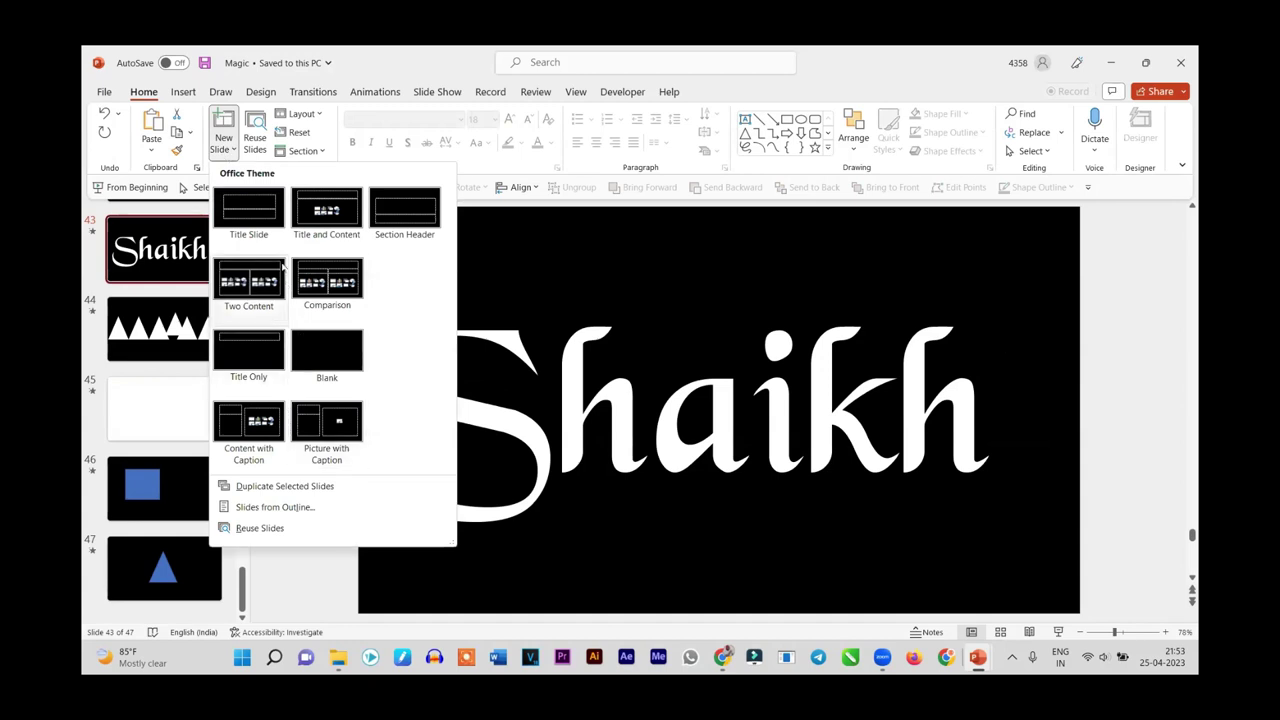
pyautogui.click(341, 362)
pyautogui.moveTo(136, 310); pyautogui.dragTo(128, 562)
# - Give the new slide a solid white background and duplicate it twice
pyautogui.rightClick(527, 268)
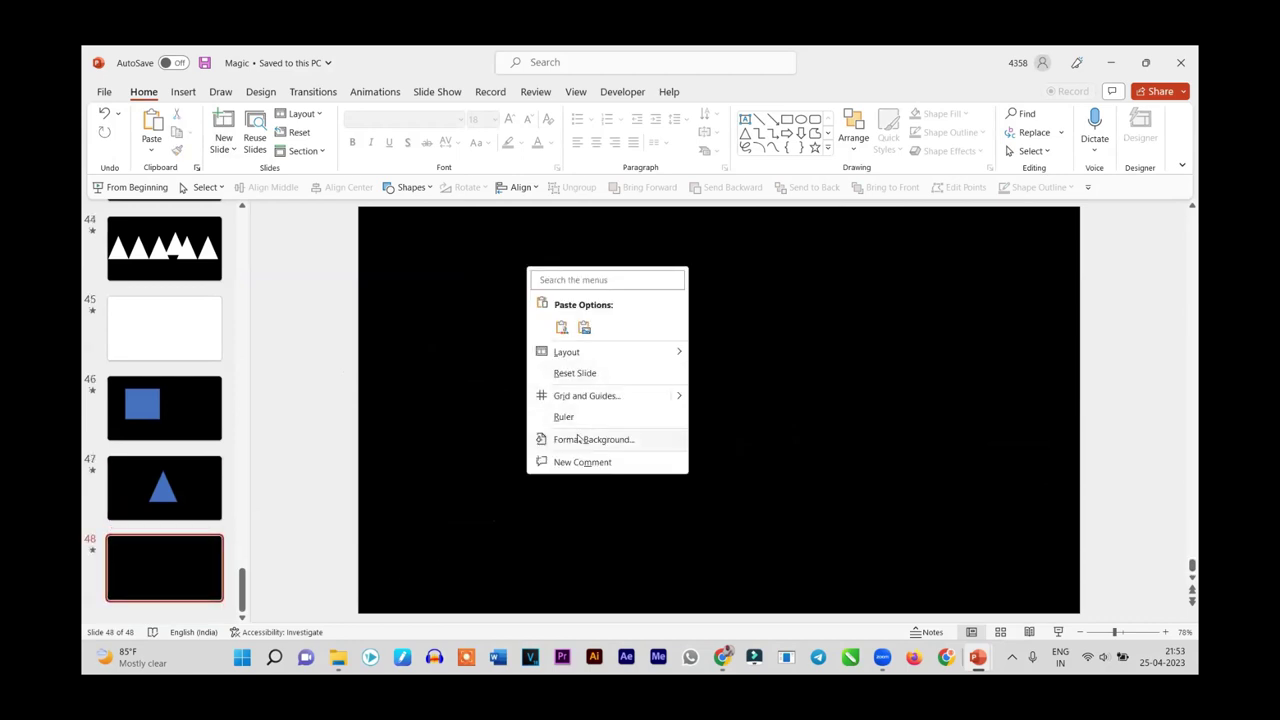
pyautogui.click(578, 439)
pyautogui.click(1157, 393)
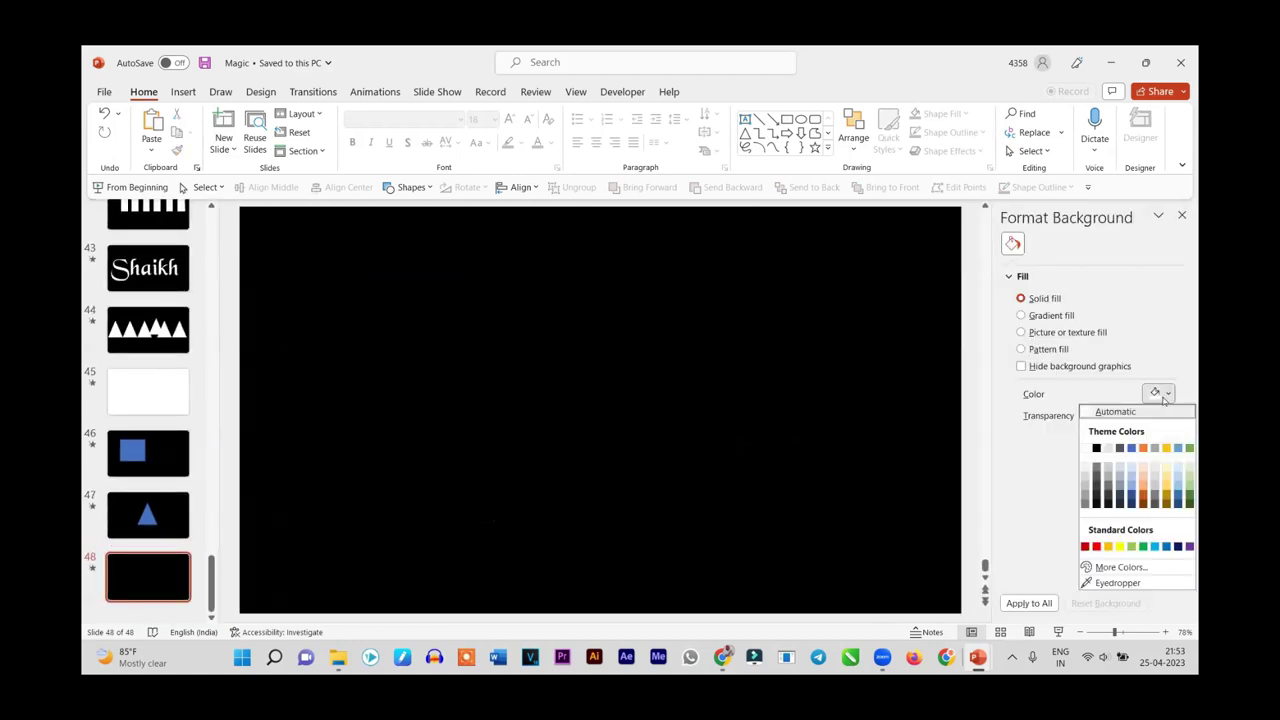
pyautogui.click(1085, 448)
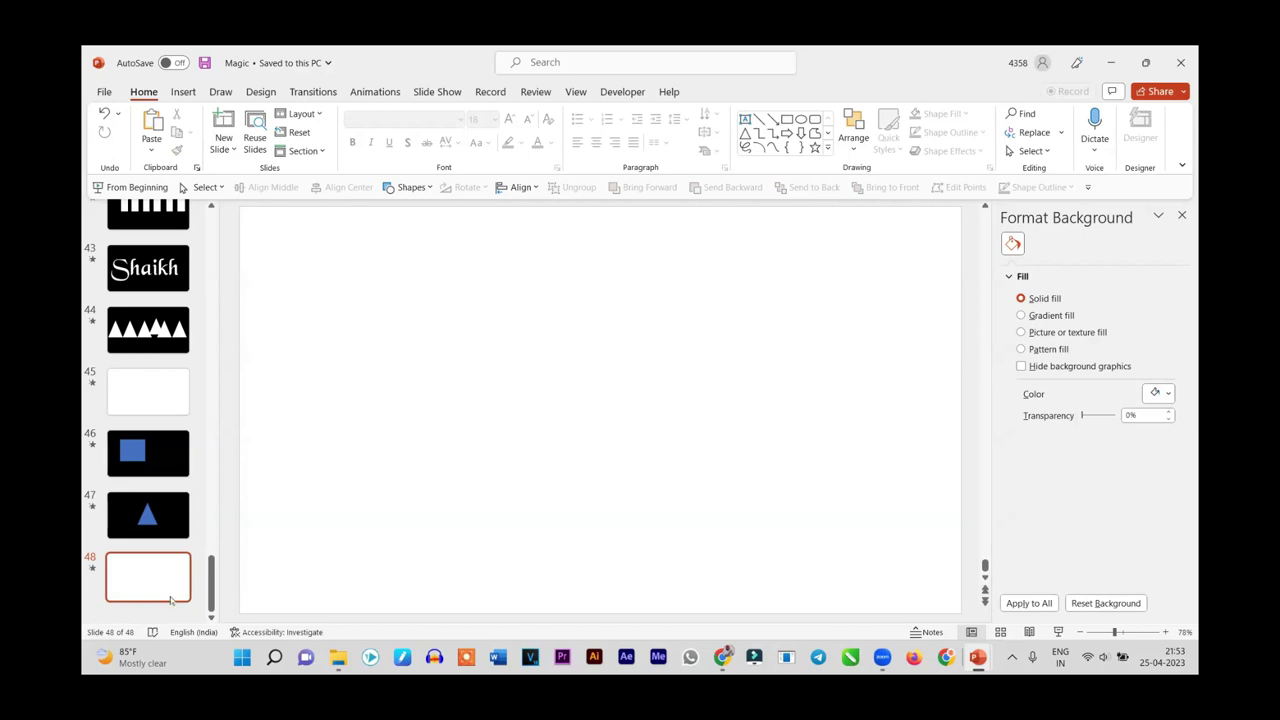
pyautogui.press('Return')
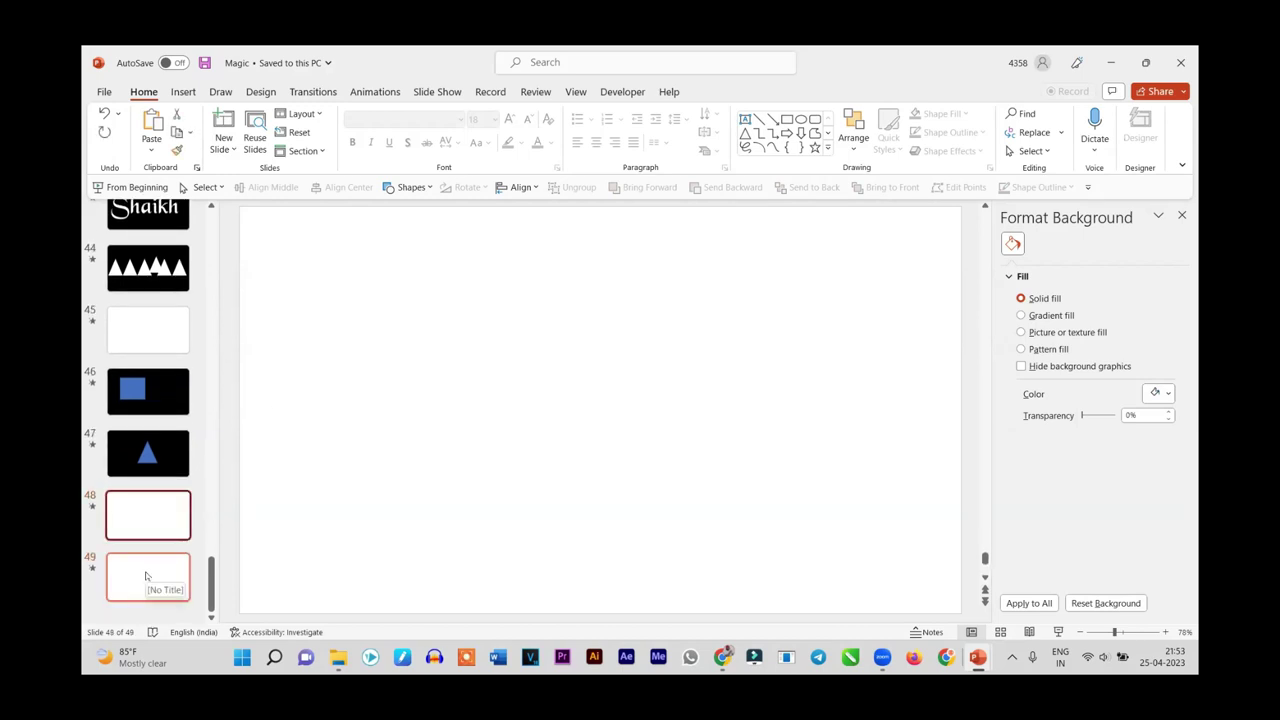
pyautogui.press('Return')
pyautogui.click(157, 515)
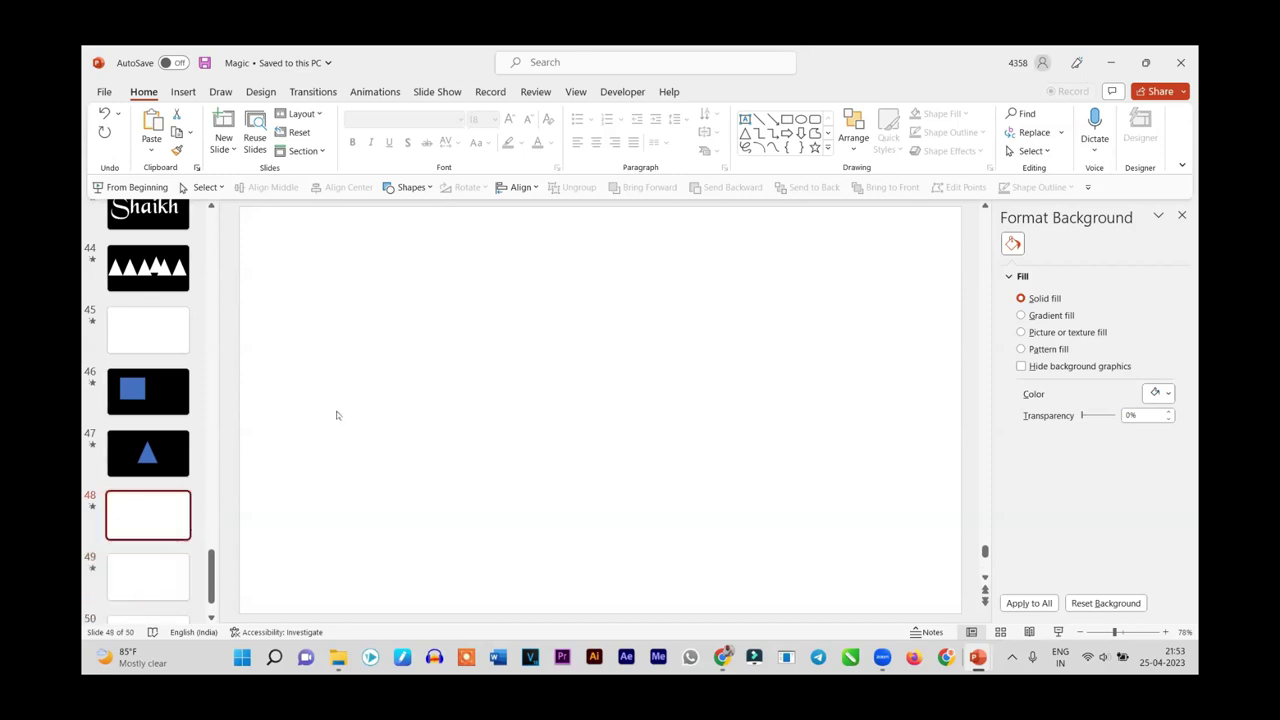
# - Add a text box reading 'Like' on slide 48 in the BlackChancery font
pyautogui.click(183, 92)
pyautogui.click(789, 130)
pyautogui.click(538, 345)
pyautogui.write('Like')
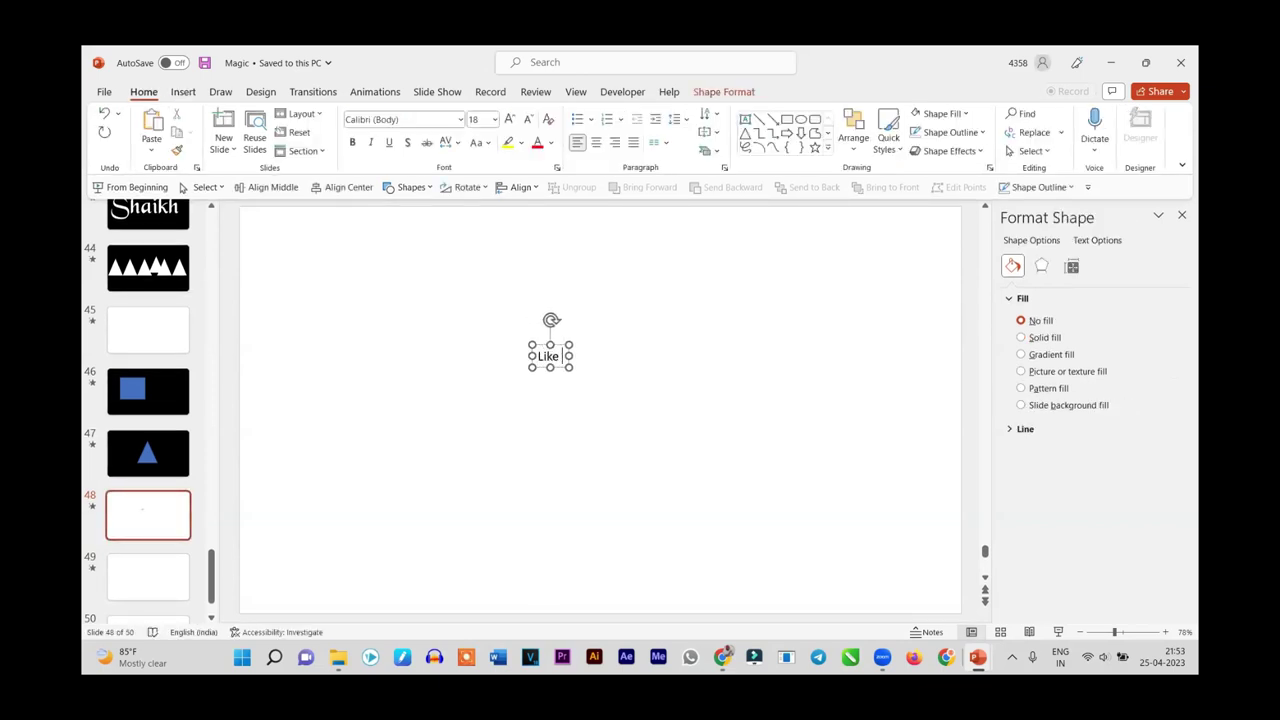
pyautogui.click(537, 368)
pyautogui.click(459, 120)
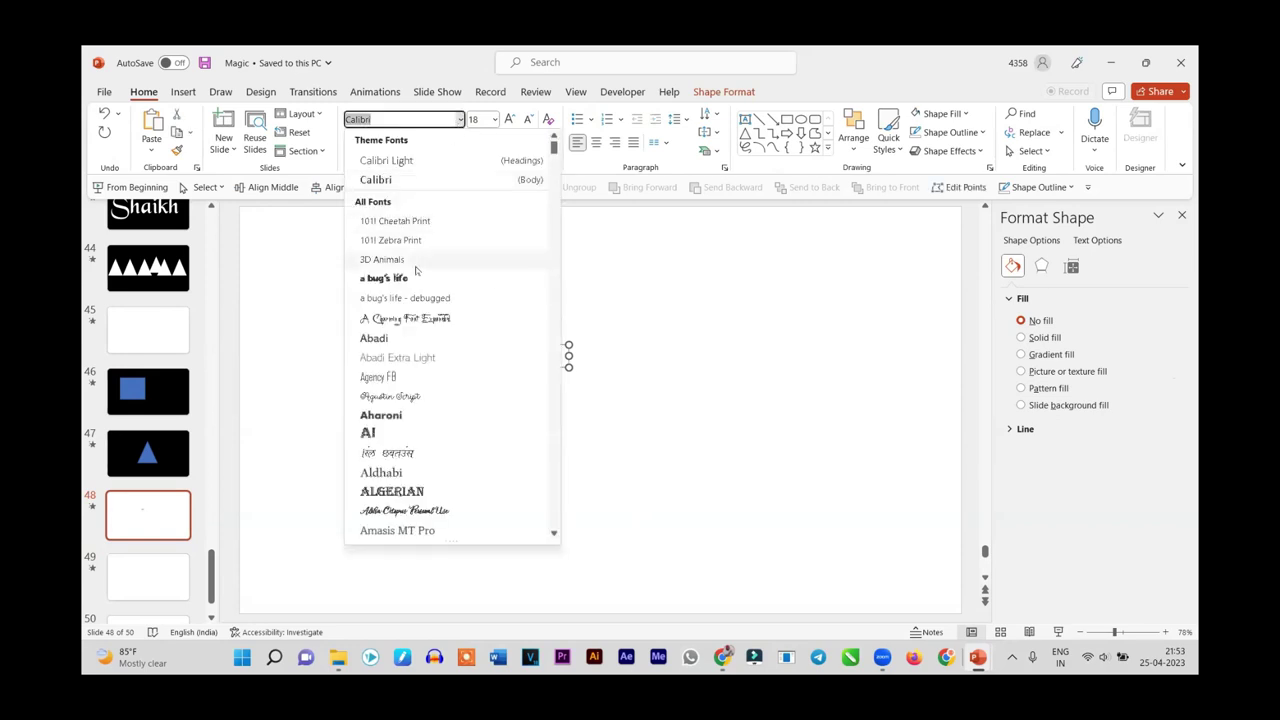
pyautogui.scroll(-4, 468, 432)
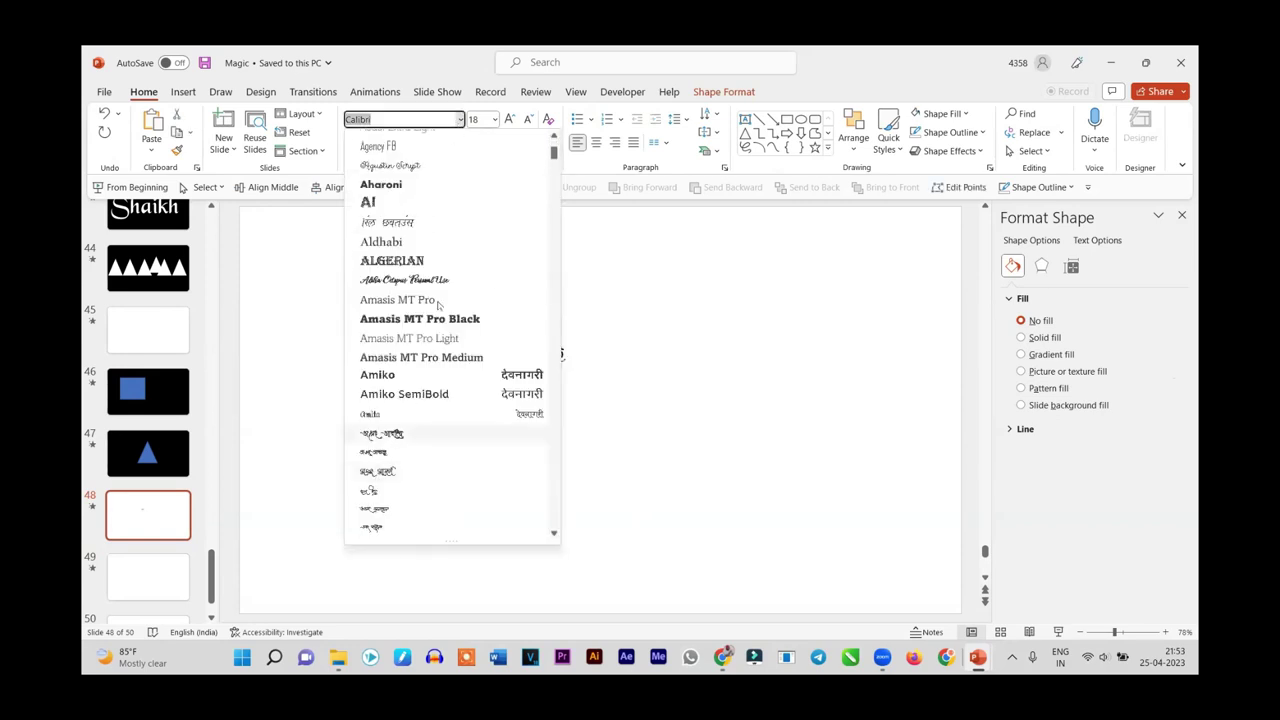
pyautogui.write('Blac')
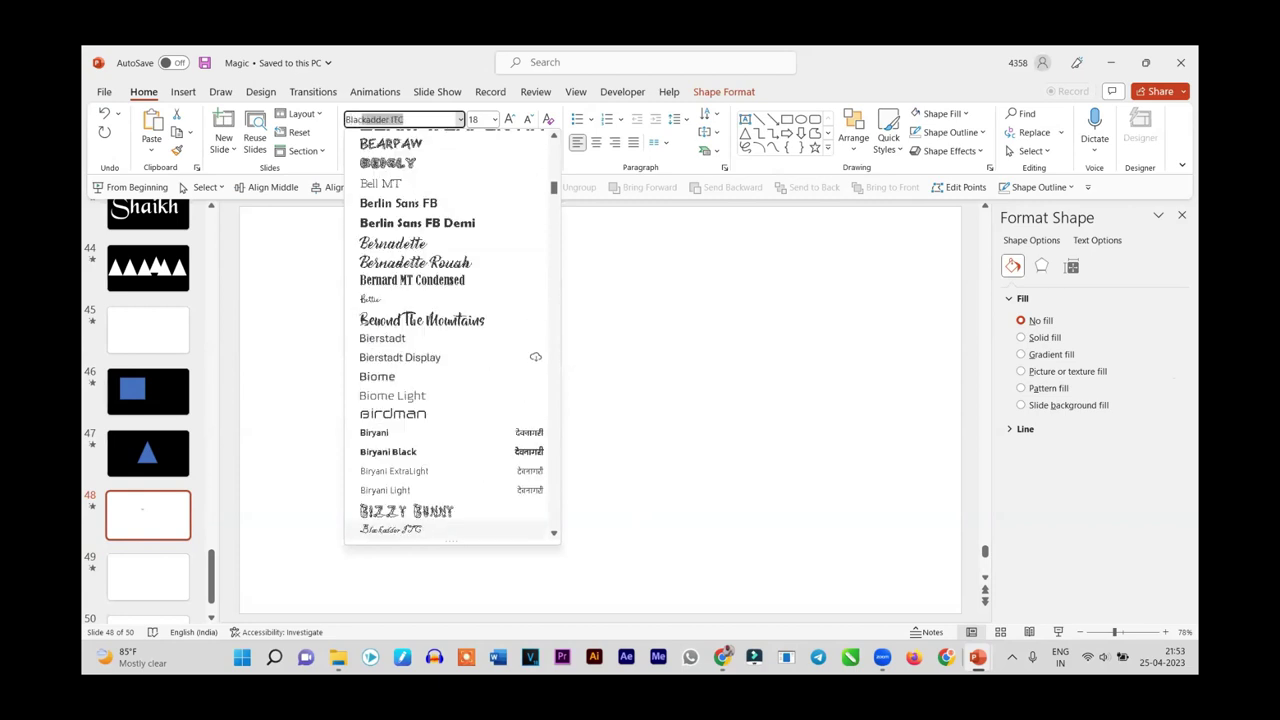
pyautogui.write('kChancery')
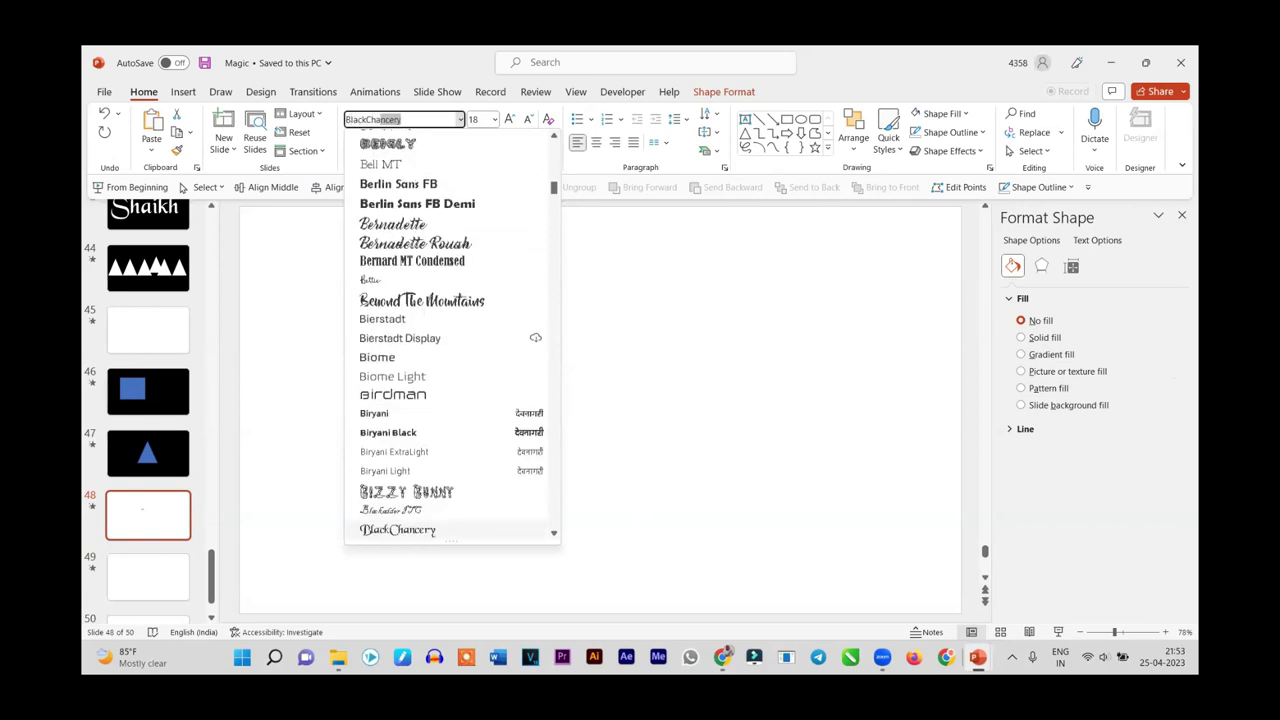
pyautogui.press('Return')
# - Set the Like text to size 166 and centre it on the slide
pyautogui.click(508, 119)
pyautogui.click(508, 119)
pyautogui.click(508, 119)
pyautogui.click(508, 119)
pyautogui.hotkey('ctrl', ']')
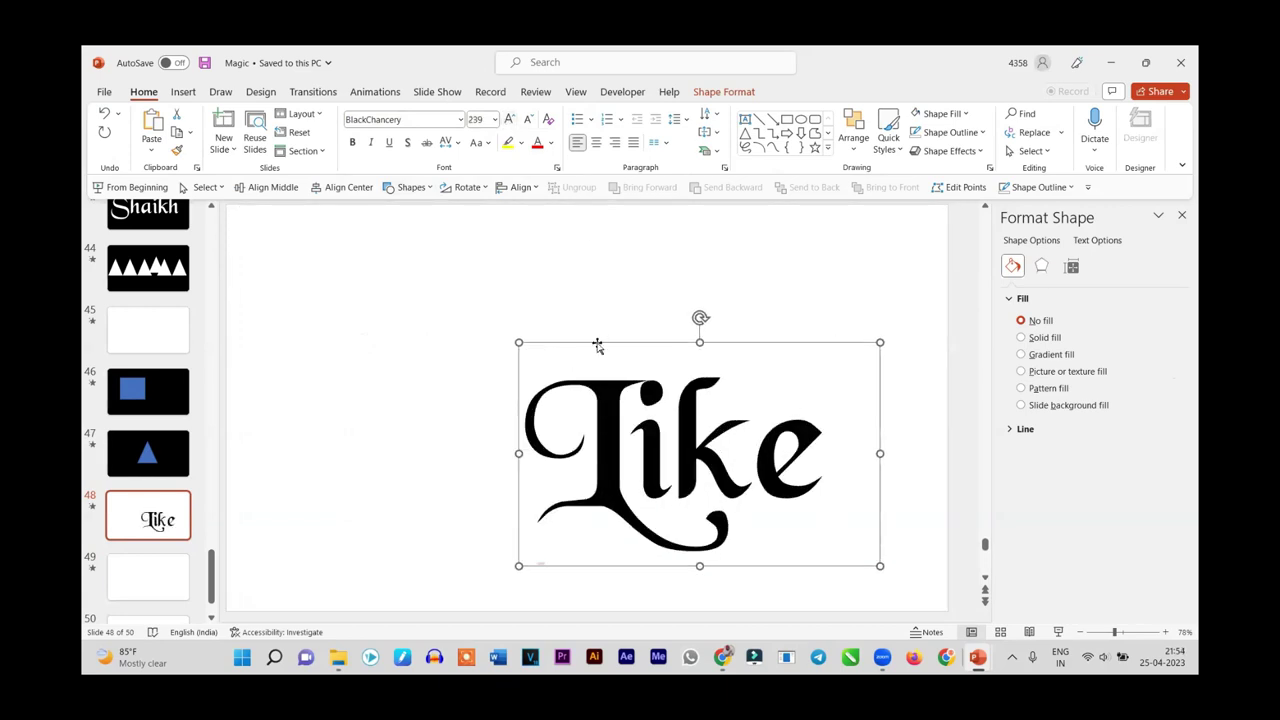
pyautogui.moveTo(517, 311); pyautogui.dragTo(322, 262)
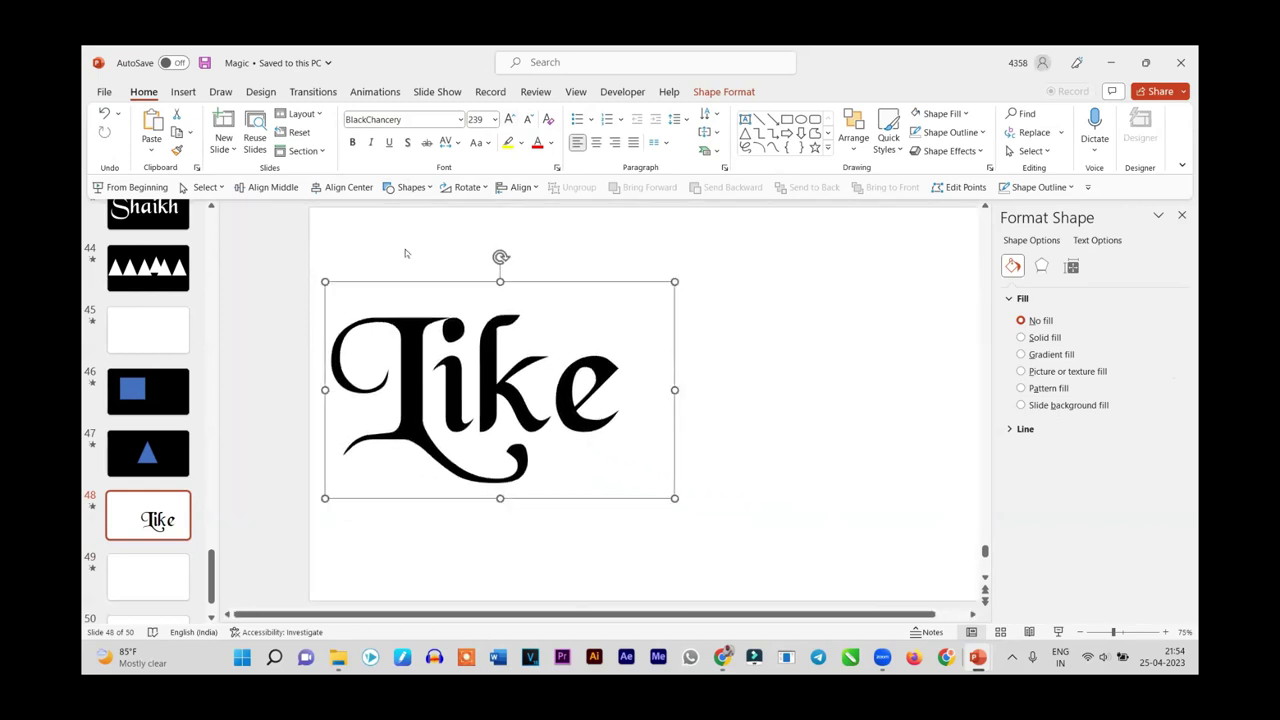
pyautogui.click(529, 120)
pyautogui.click(529, 120)
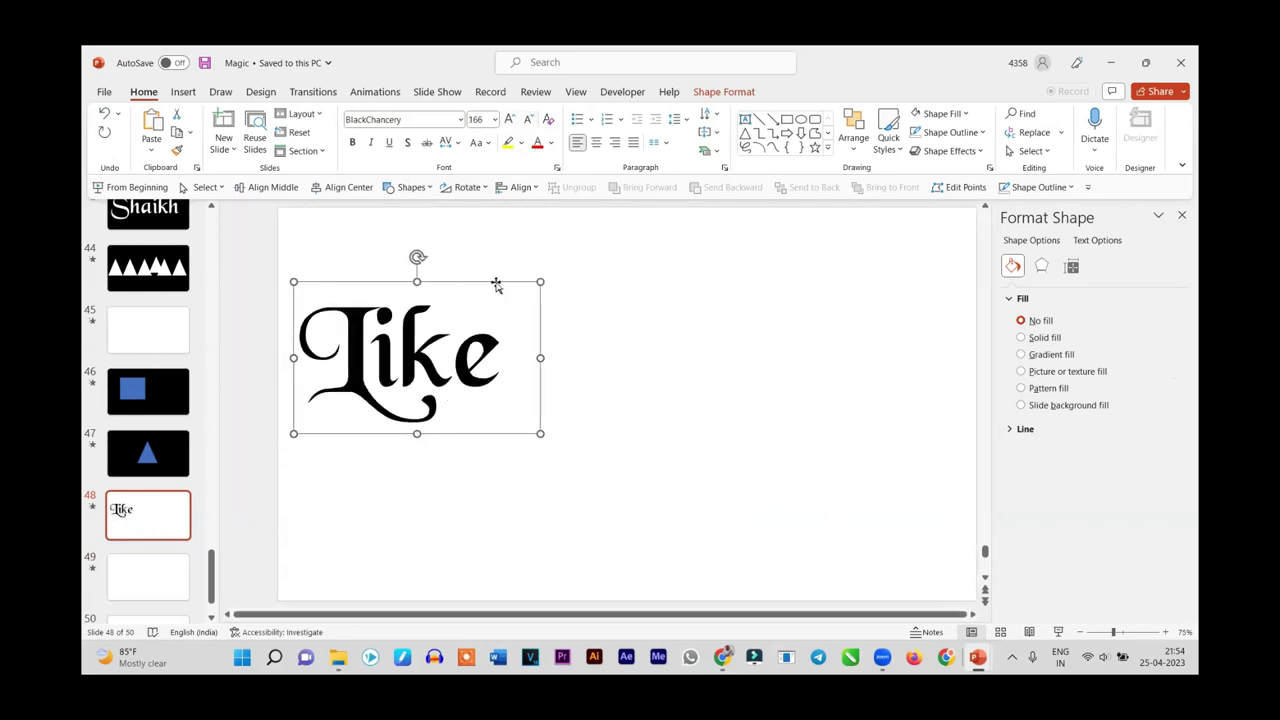
pyautogui.moveTo(514, 284); pyautogui.dragTo(703, 315)
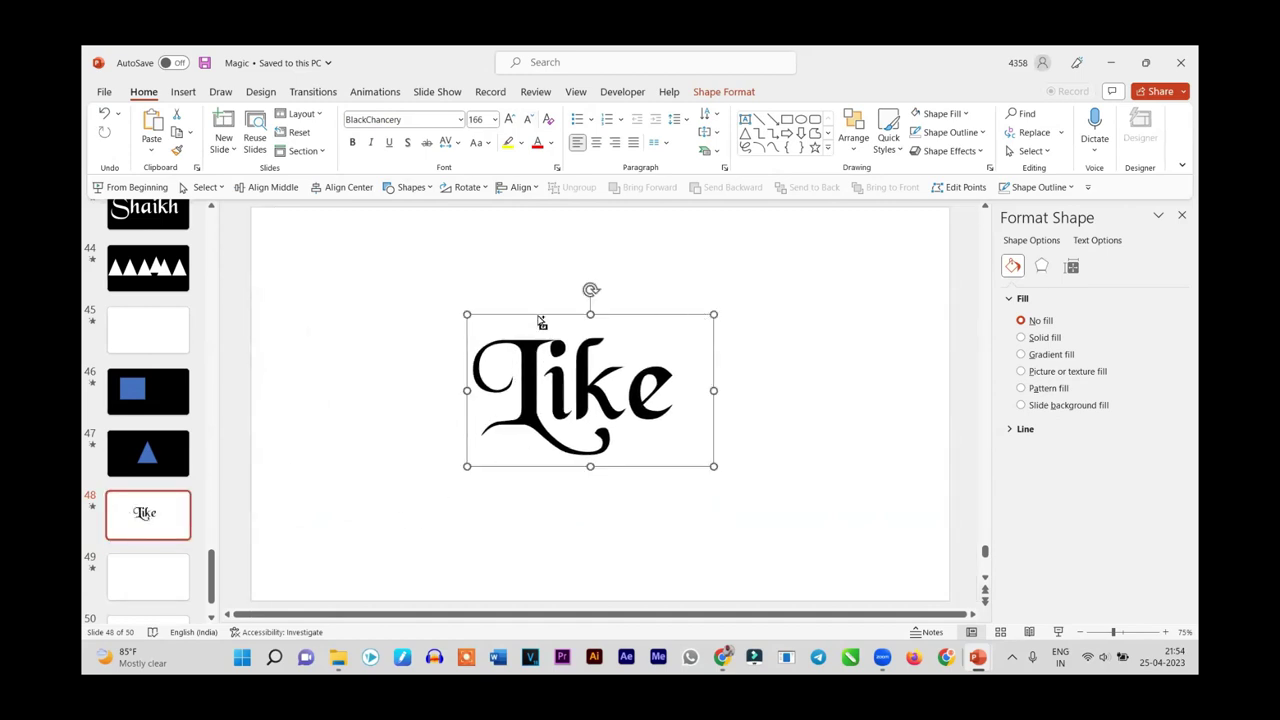
# - Paste the Like text box onto slide 49 and change its text to 'Share'
pyautogui.click(130, 592)
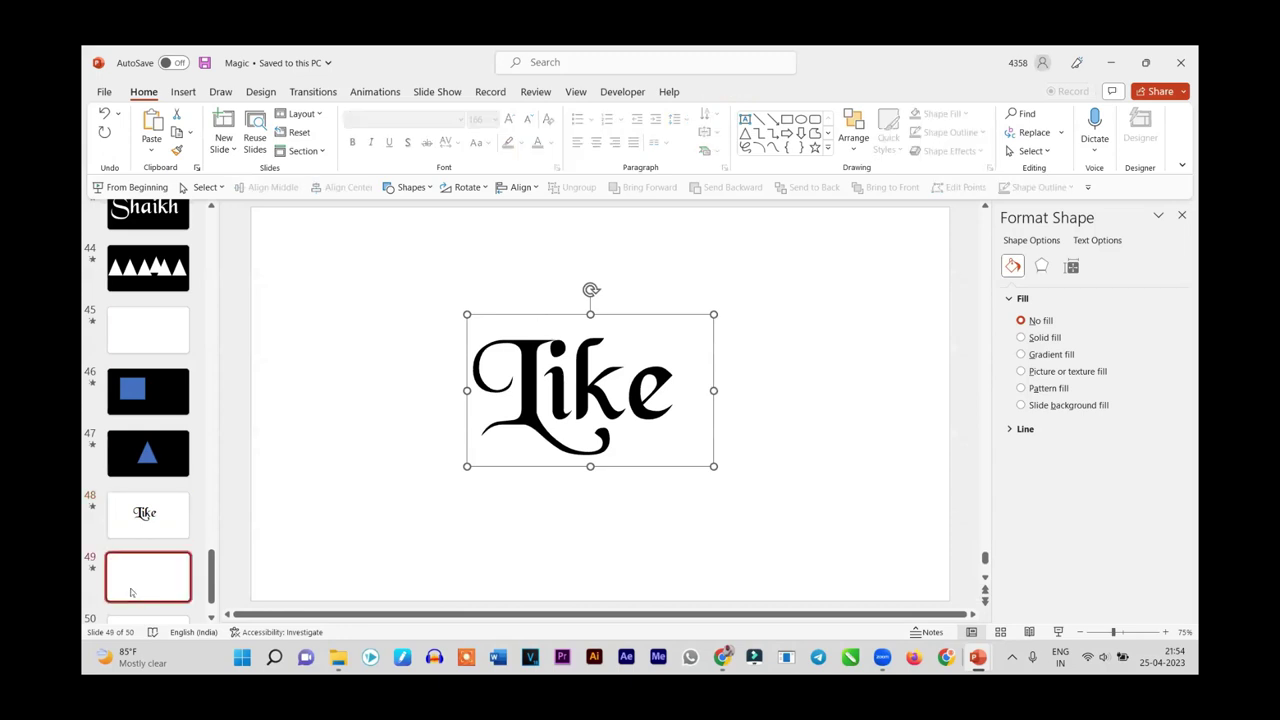
pyautogui.hotkey('ctrl', 'v')
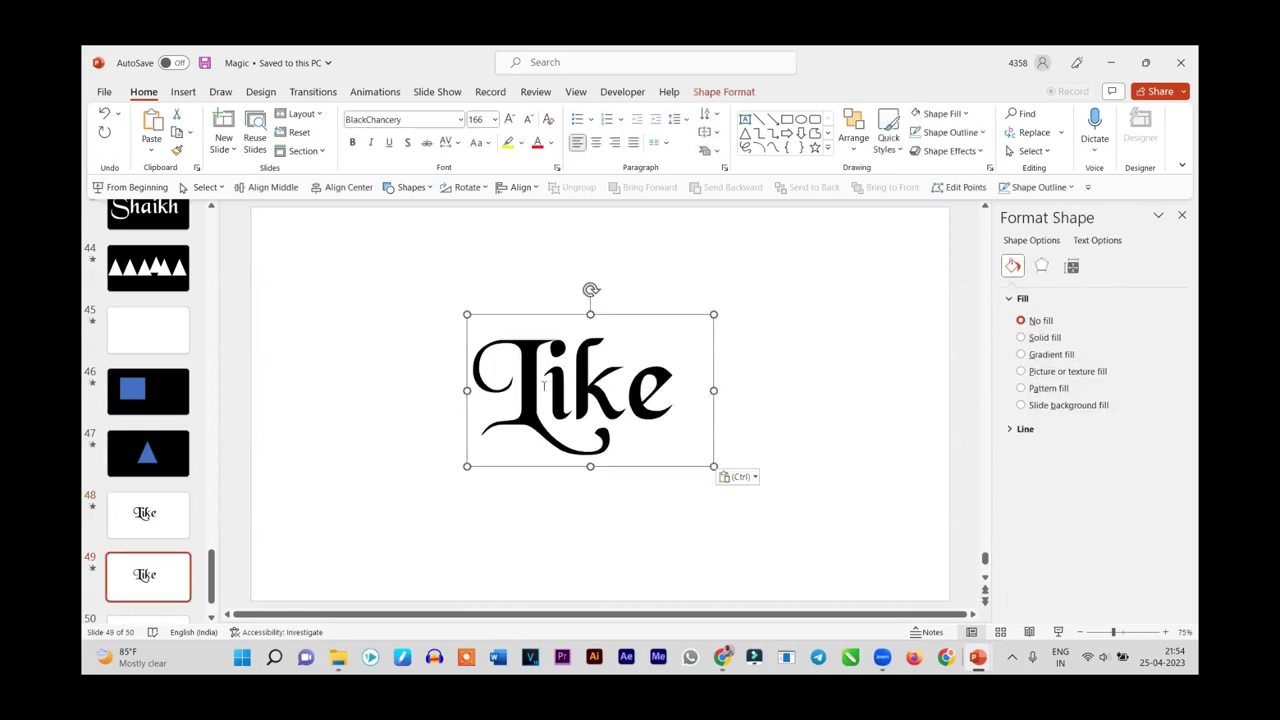
pyautogui.click(543, 386)
pyautogui.hotkey('ctrl', 'a')
pyautogui.write('Sha')
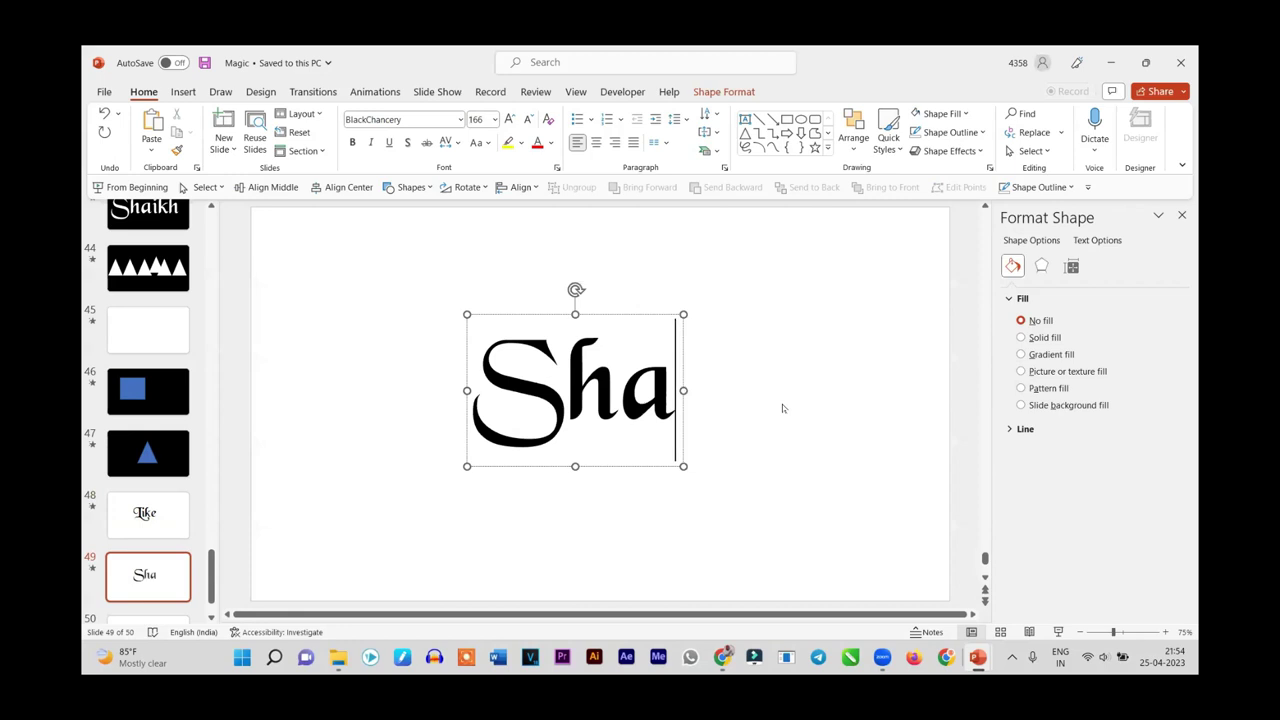
pyautogui.write('re')
pyautogui.click(278, 498)
pyautogui.click(648, 400)
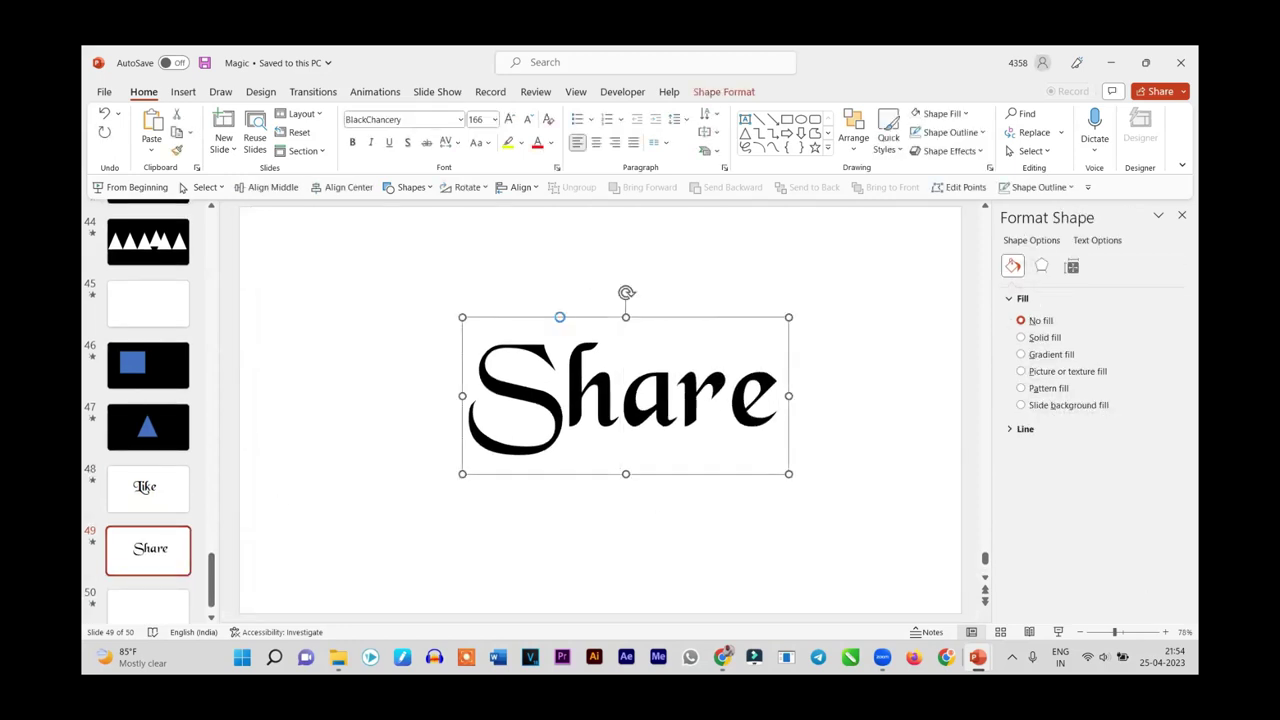
# - Paste the text box onto slide 50 and change its text to 'Subscribe'
pyautogui.click(146, 616)
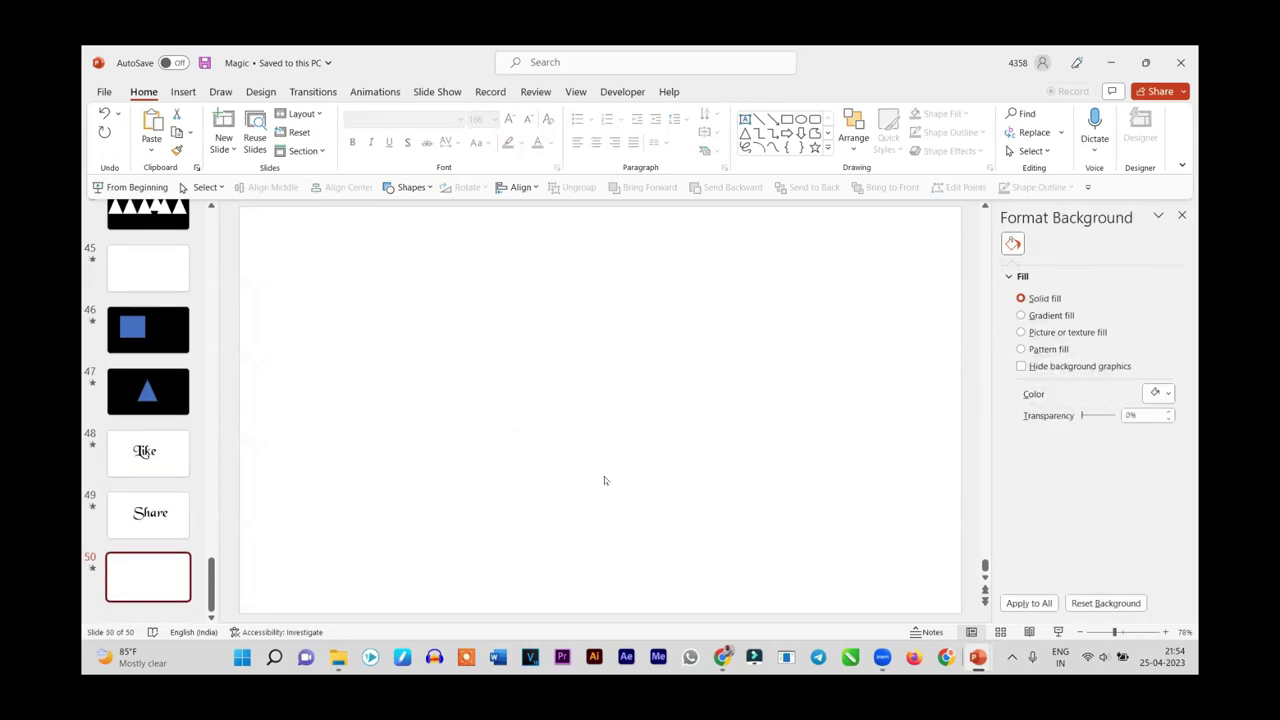
pyautogui.hotkey('ctrl', 'v')
pyautogui.doubleClick(807, 428)
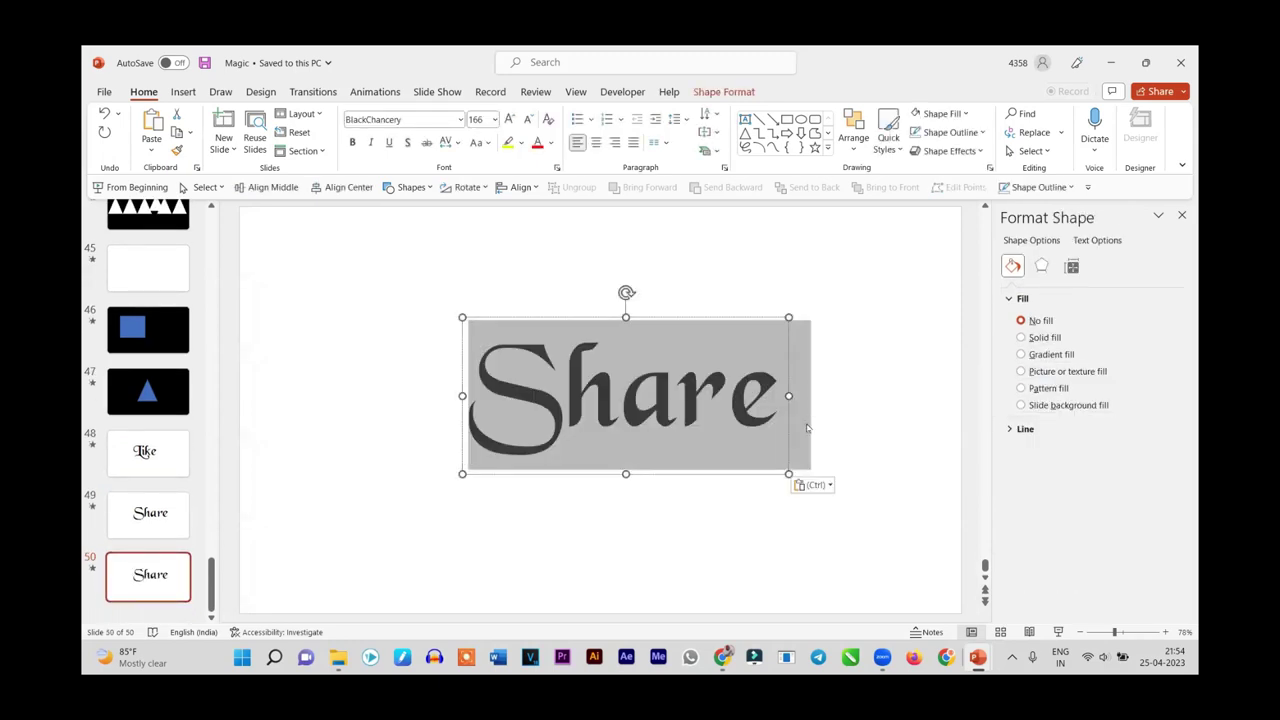
pyautogui.write('Subscribe')
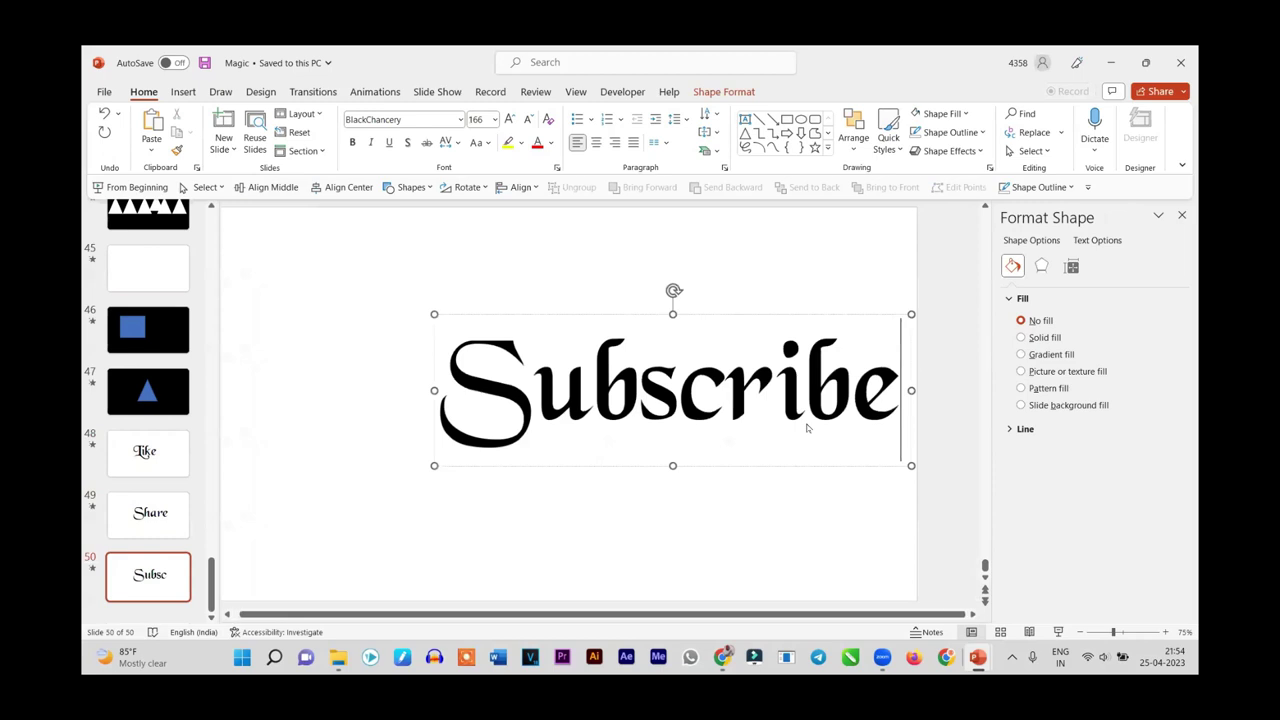
pyautogui.click(569, 468)
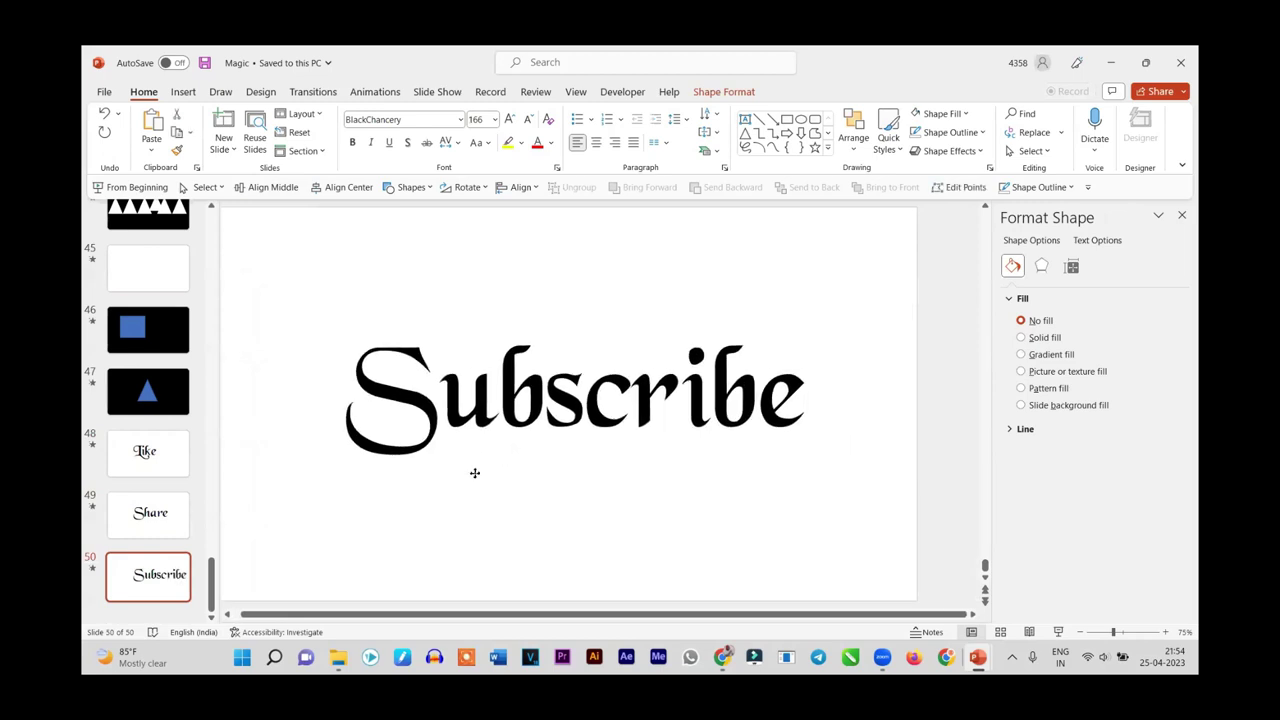
pyautogui.click(477, 486)
# - Review the Like and Share slides, then pick the Rectangle shape from the Insert shapes gallery
pyautogui.click(146, 462)
pyautogui.click(152, 519)
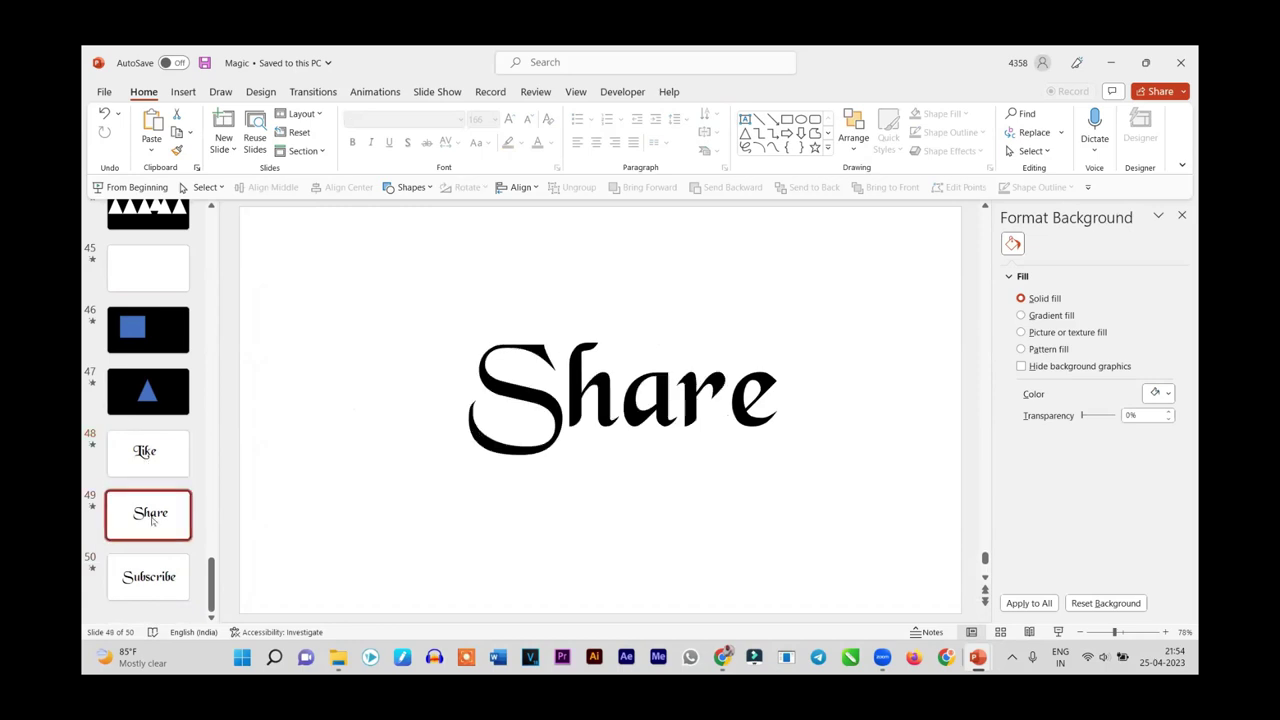
pyautogui.click(154, 446)
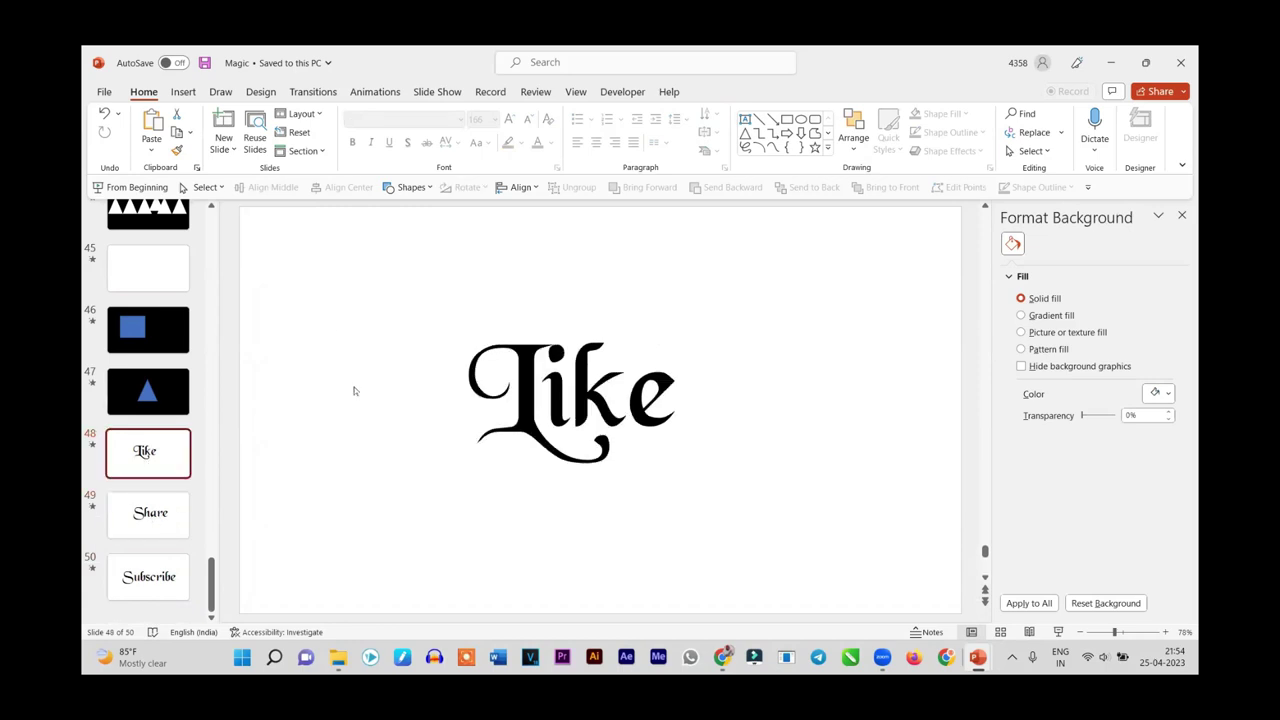
pyautogui.click(184, 91)
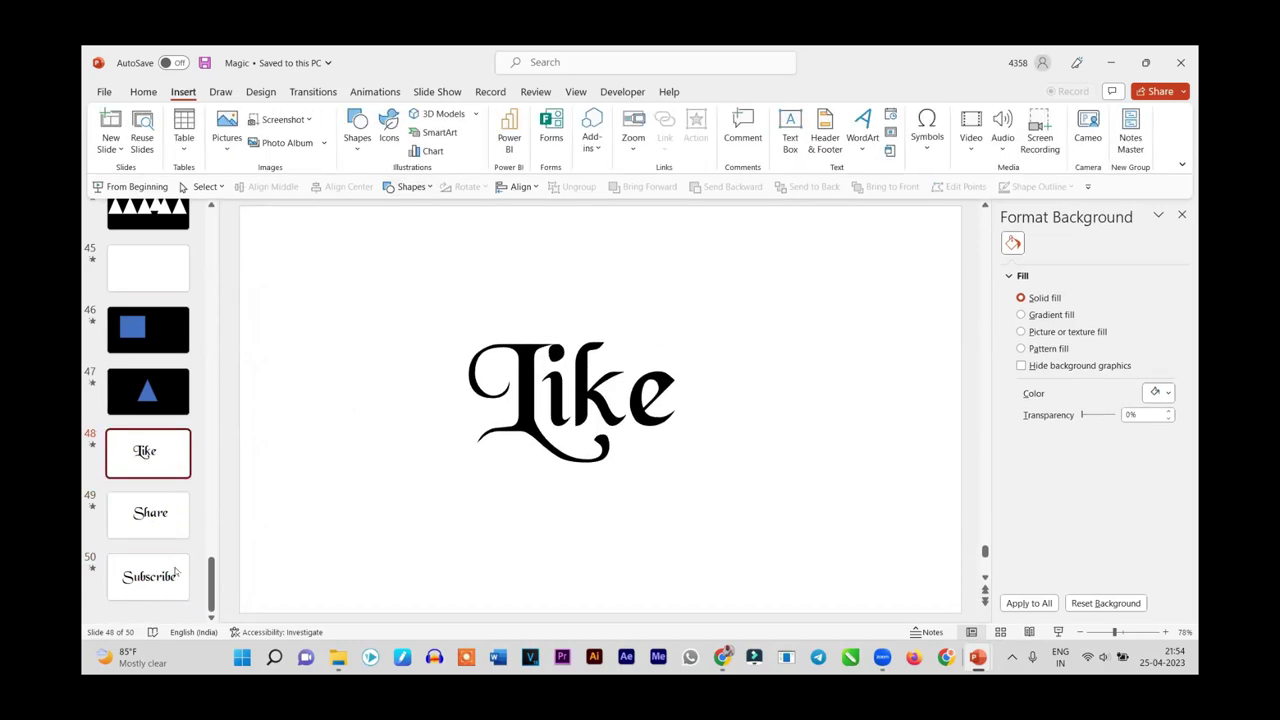
pyautogui.click(228, 148)
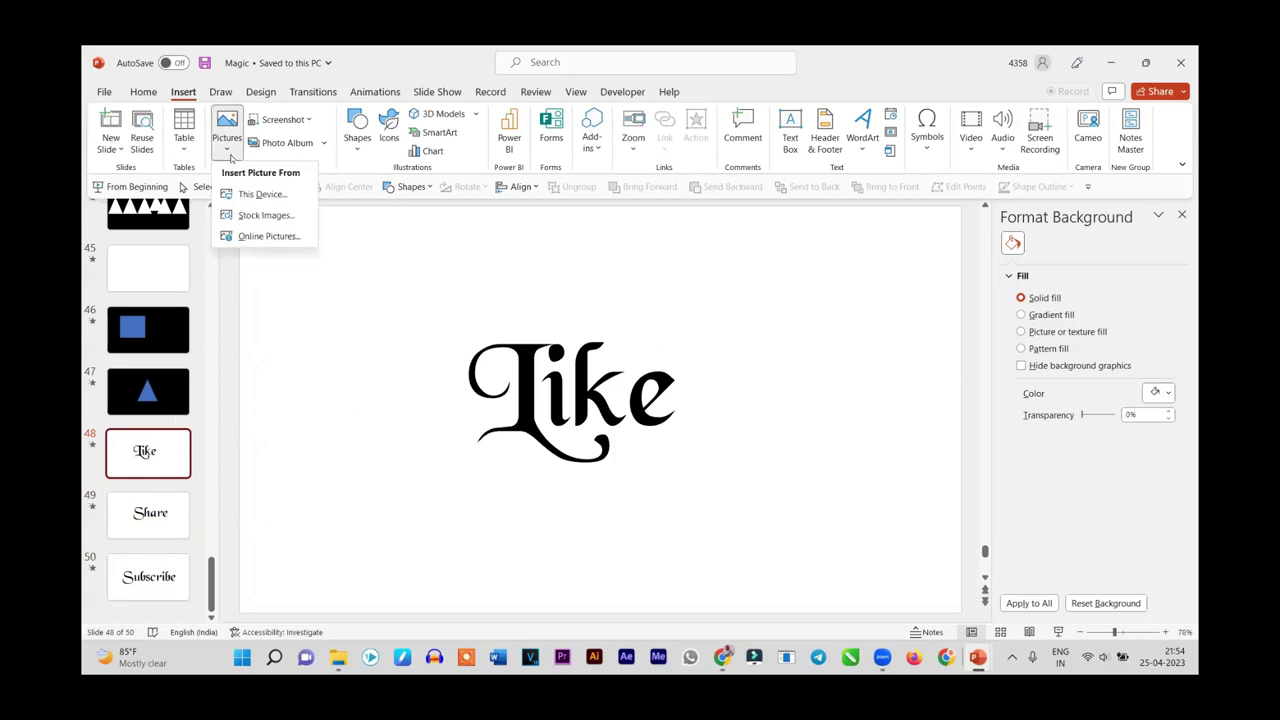
pyautogui.click(362, 249)
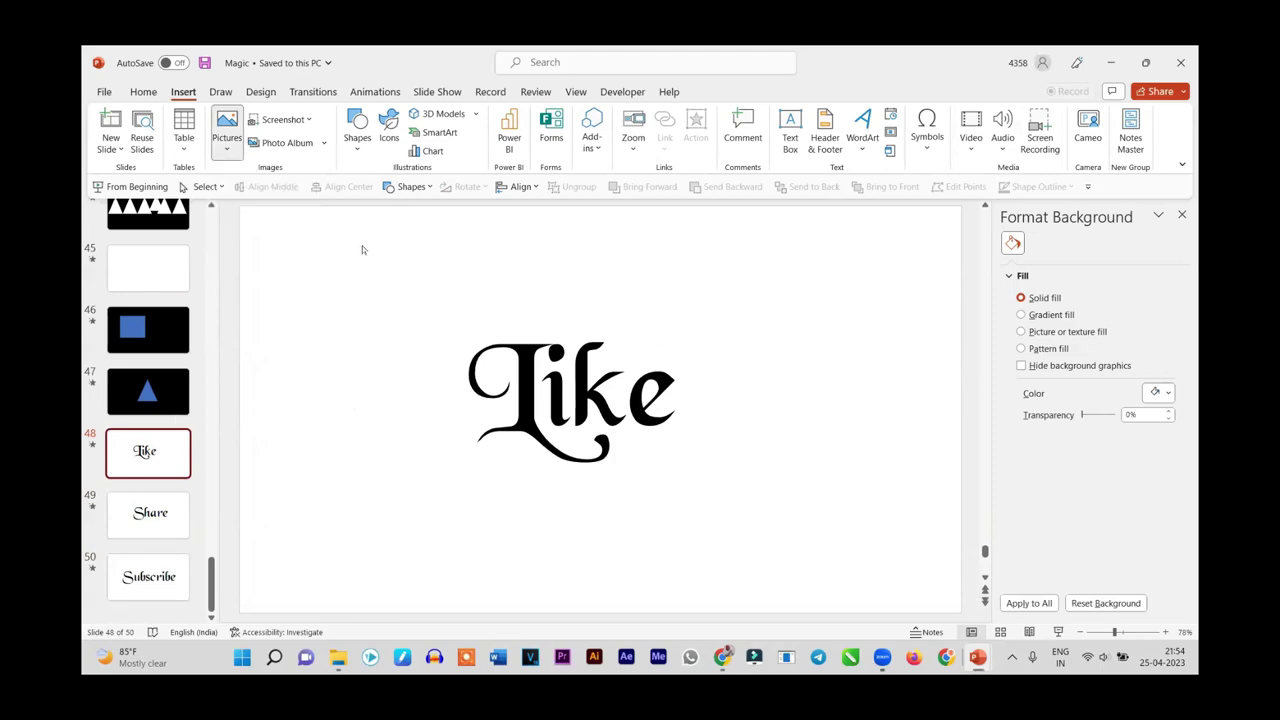
pyautogui.click(357, 150)
pyautogui.click(396, 195)
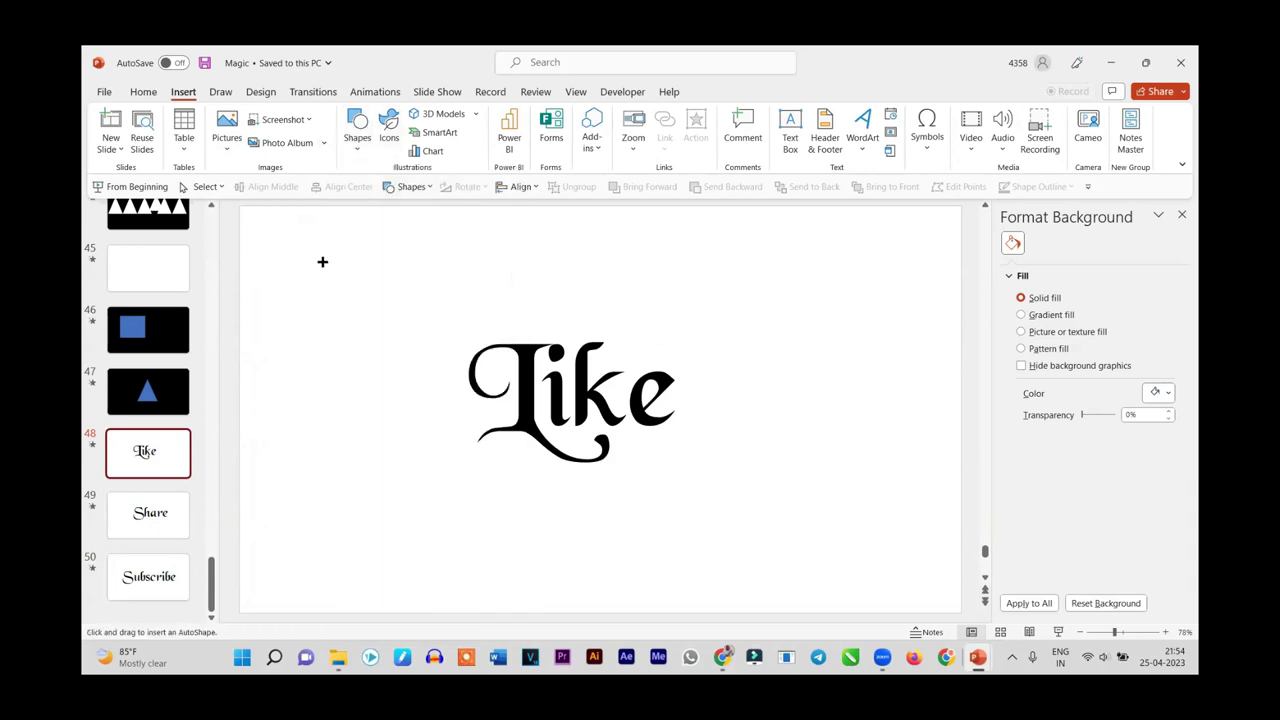
# - Add a Blank slide, move it after slide 50 as the last slide, and return to Like
pyautogui.click(143, 91)
pyautogui.click(224, 145)
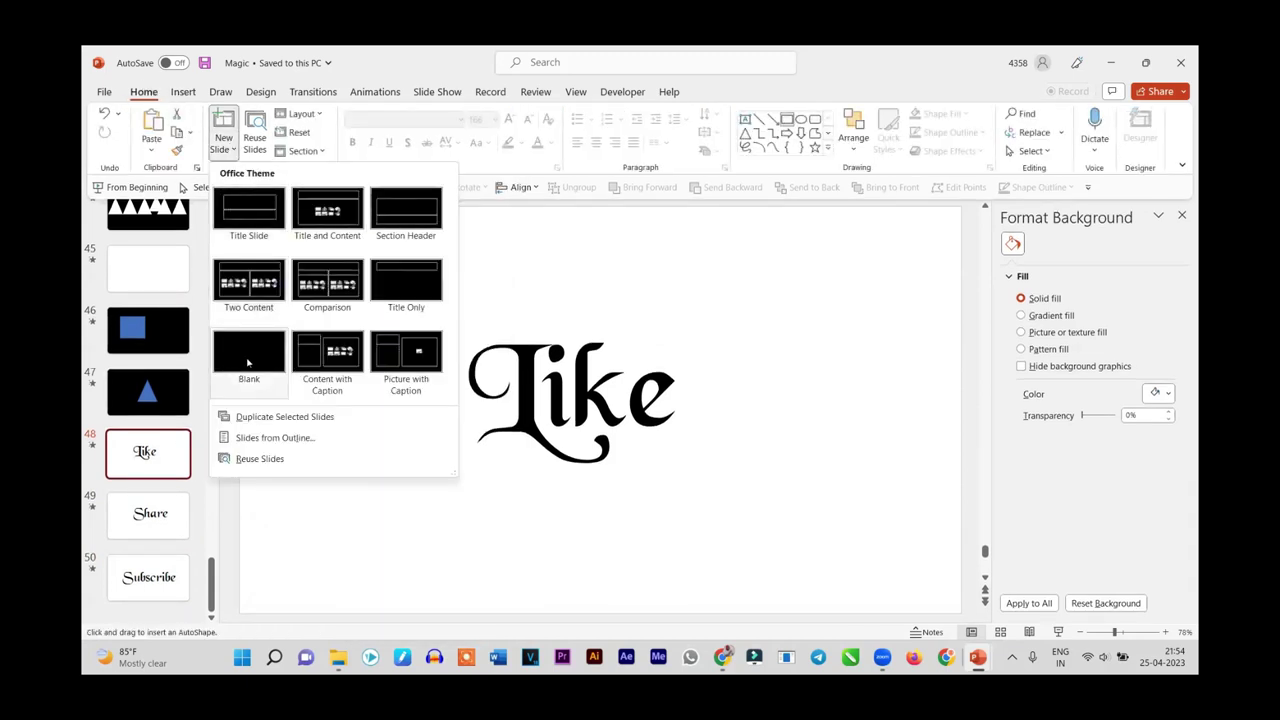
pyautogui.click(248, 355)
pyautogui.moveTo(137, 509); pyautogui.dragTo(148, 590)
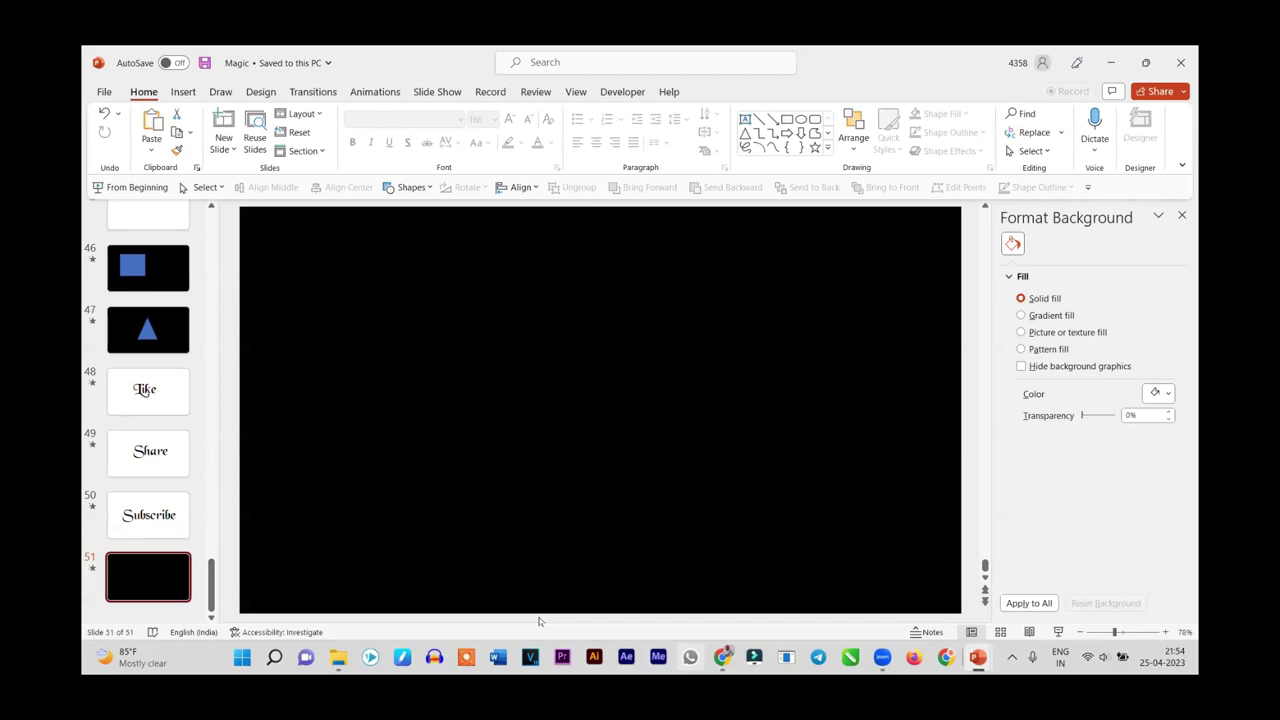
pyautogui.click(146, 405)
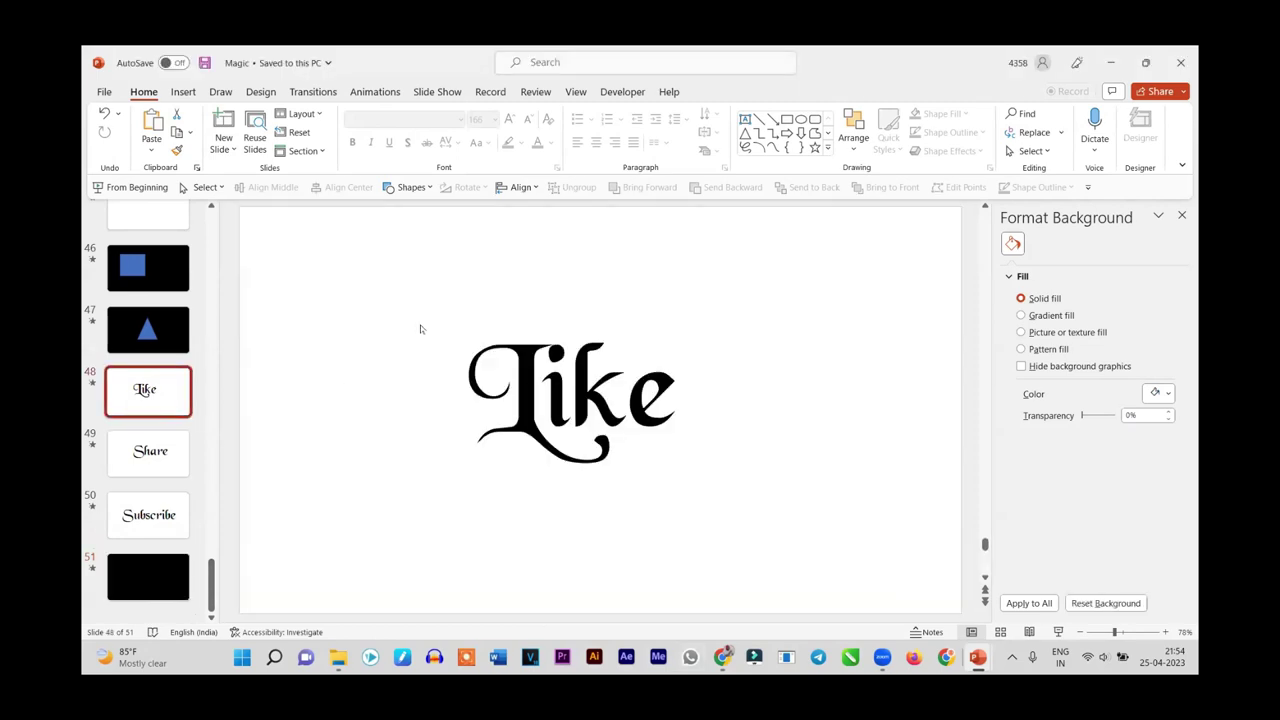
# - Draw a rectangle over the Like title, send it to back, fill it black with no outline
pyautogui.click(184, 92)
pyautogui.click(357, 140)
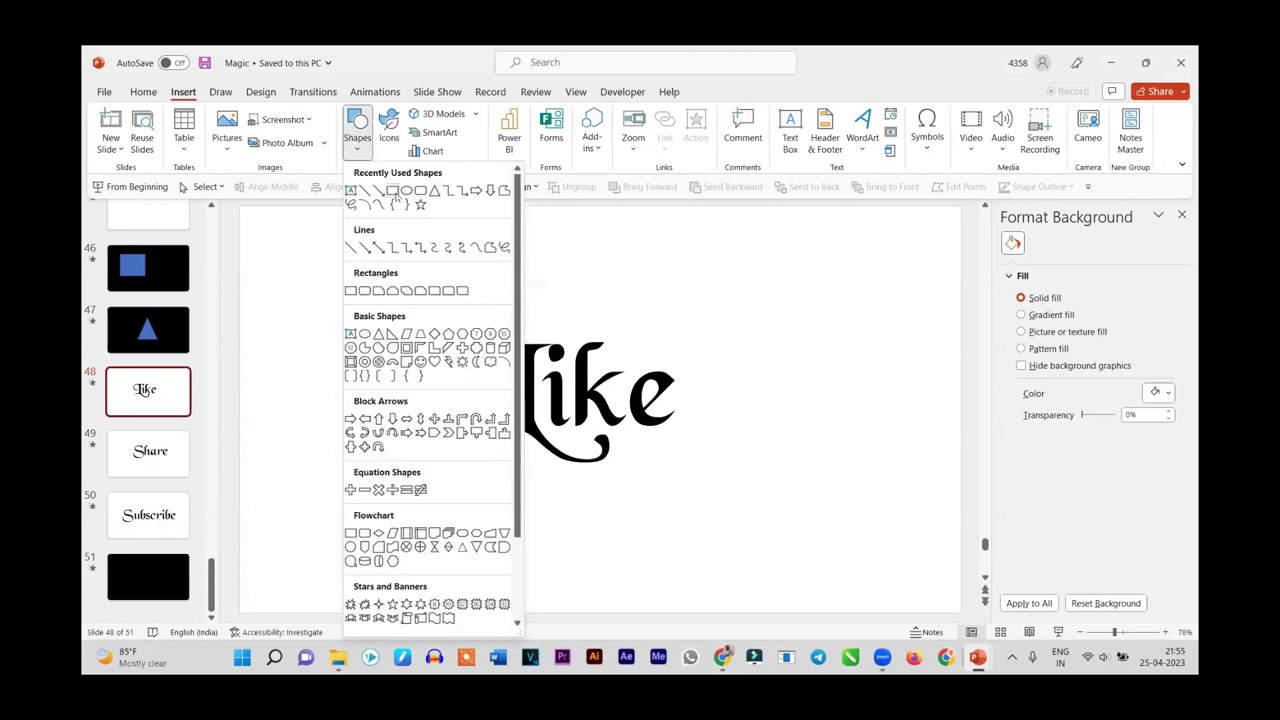
pyautogui.click(394, 192)
pyautogui.moveTo(428, 304); pyautogui.dragTo(717, 473)
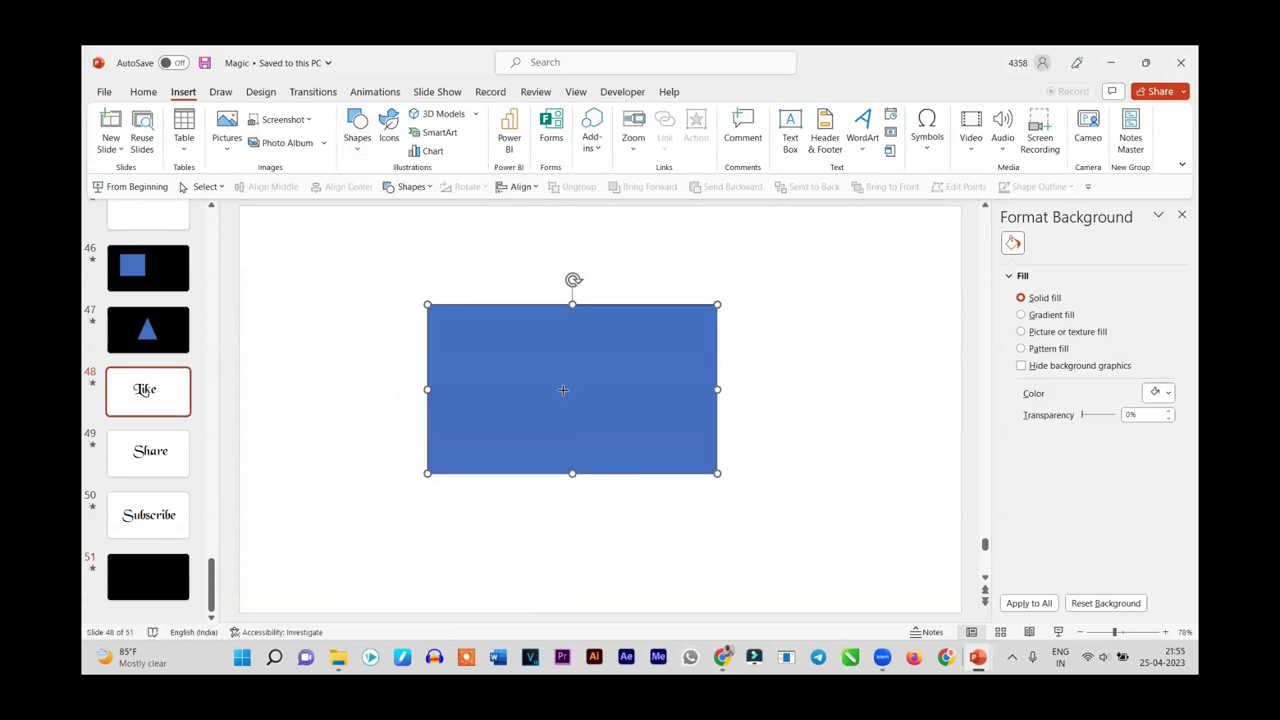
pyautogui.rightClick(539, 374)
pyautogui.click(588, 383)
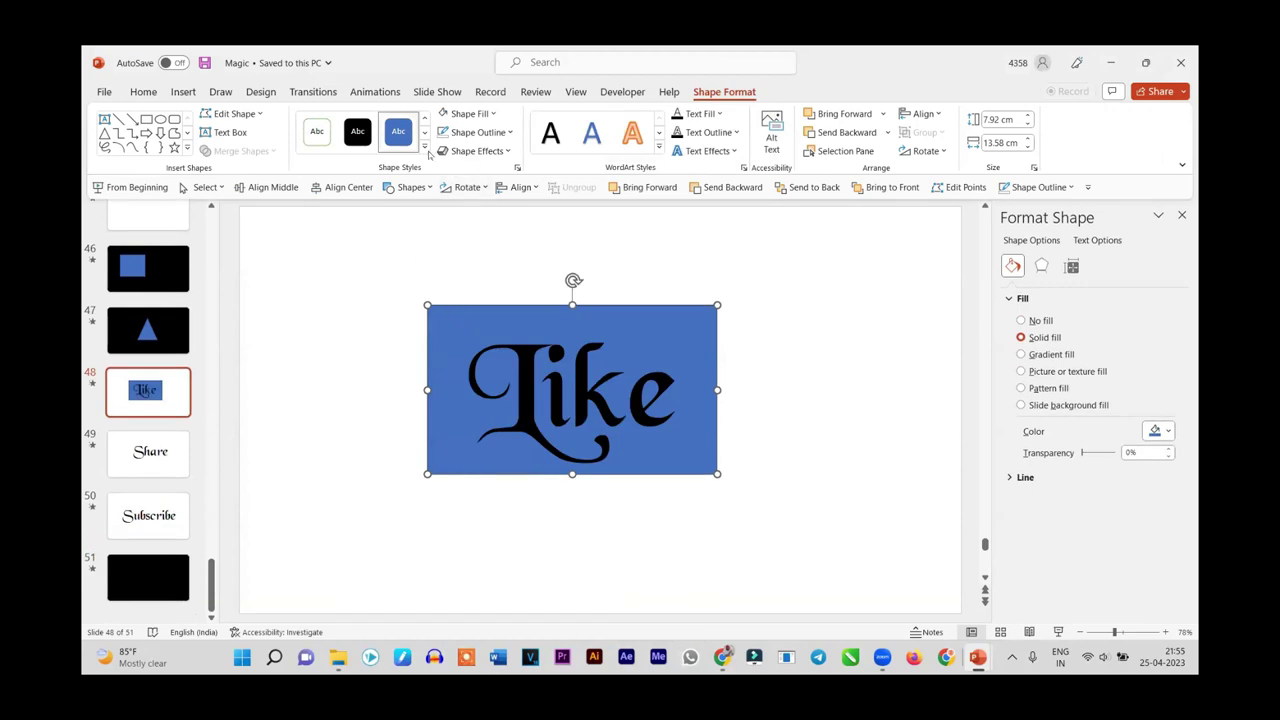
pyautogui.click(357, 131)
pyautogui.click(478, 132)
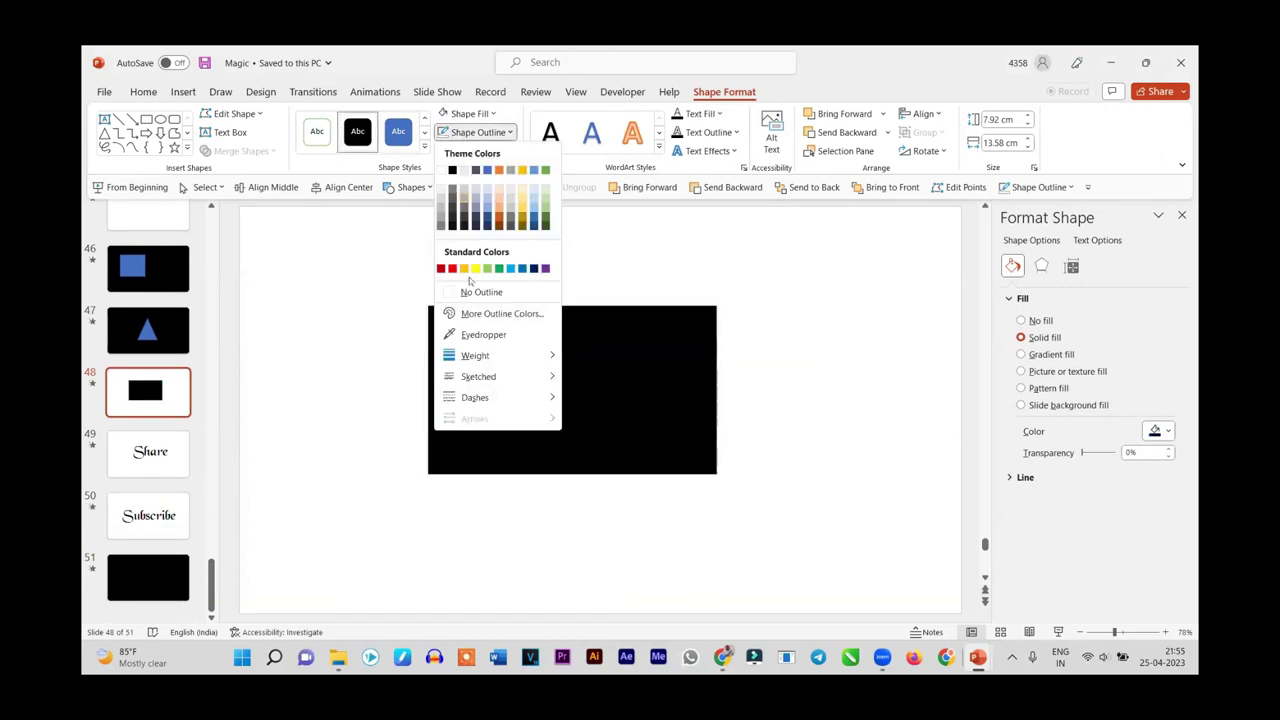
pyautogui.click(481, 291)
# - Fragment the Like text with the rectangle and delete the black rectangle piece
pyautogui.hotkey('ctrl', 'z')
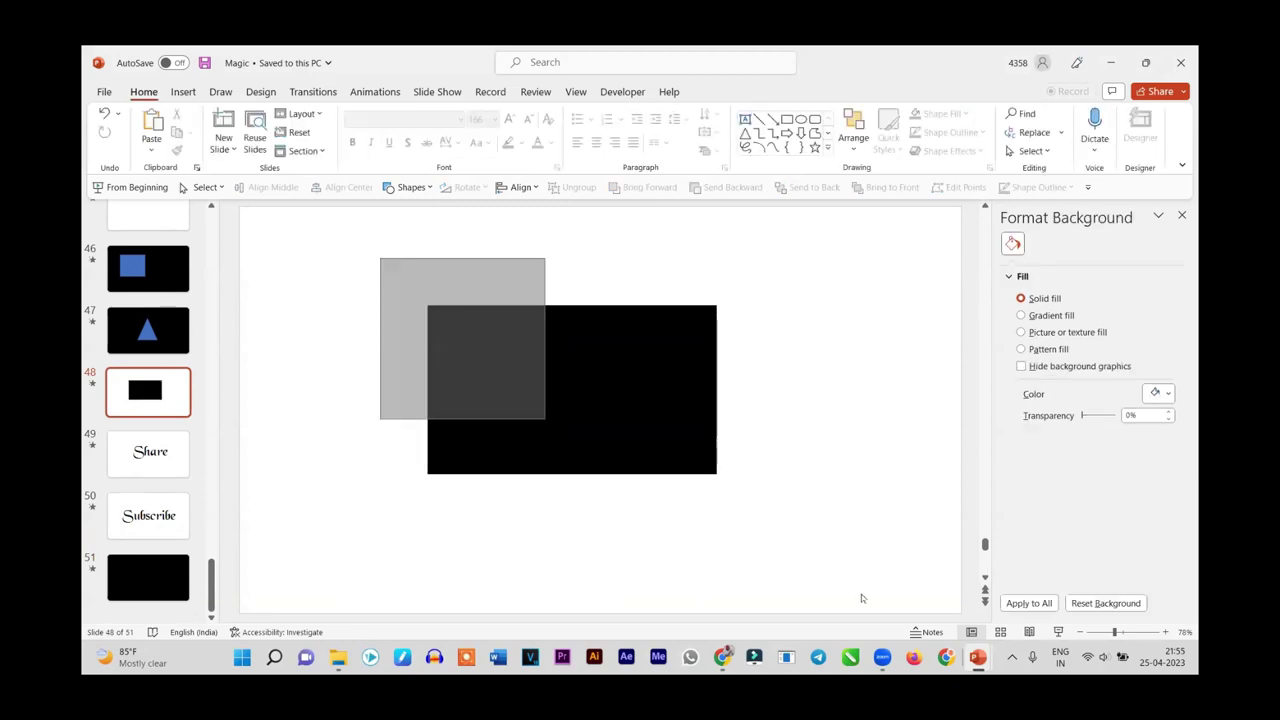
pyautogui.hotkey('ctrl', 'z')
pyautogui.click(724, 91)
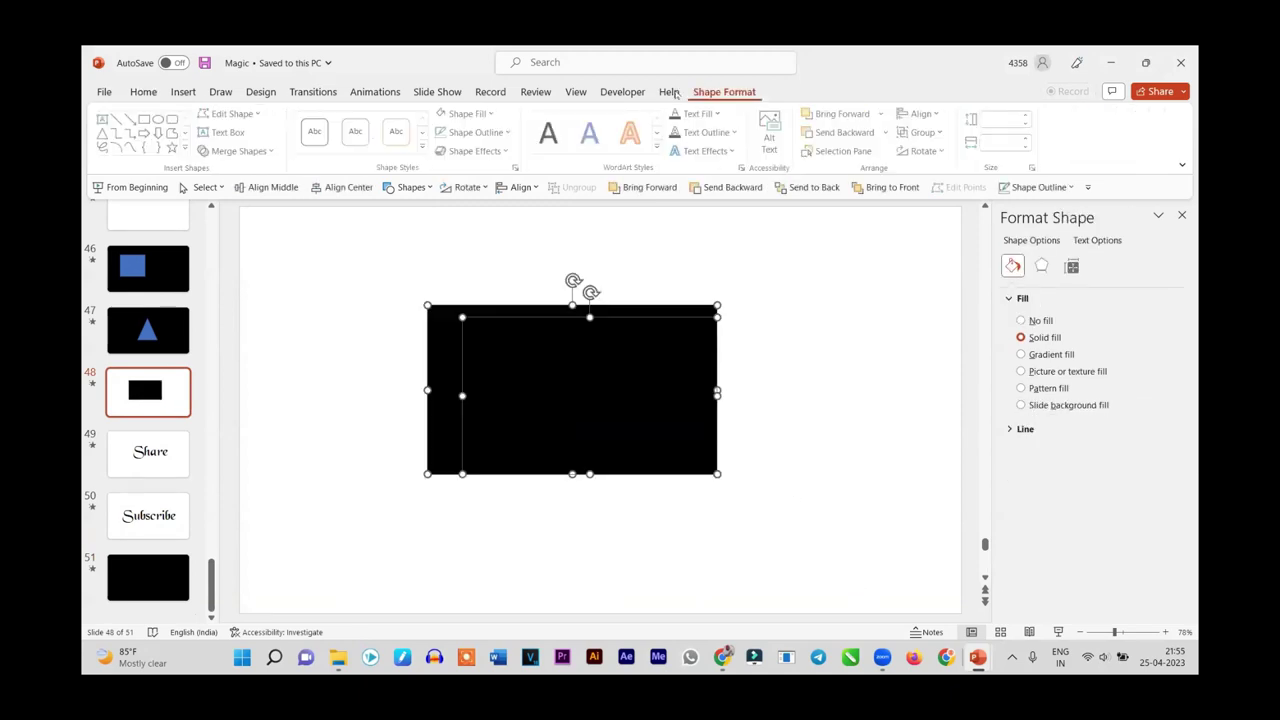
pyautogui.click(240, 150)
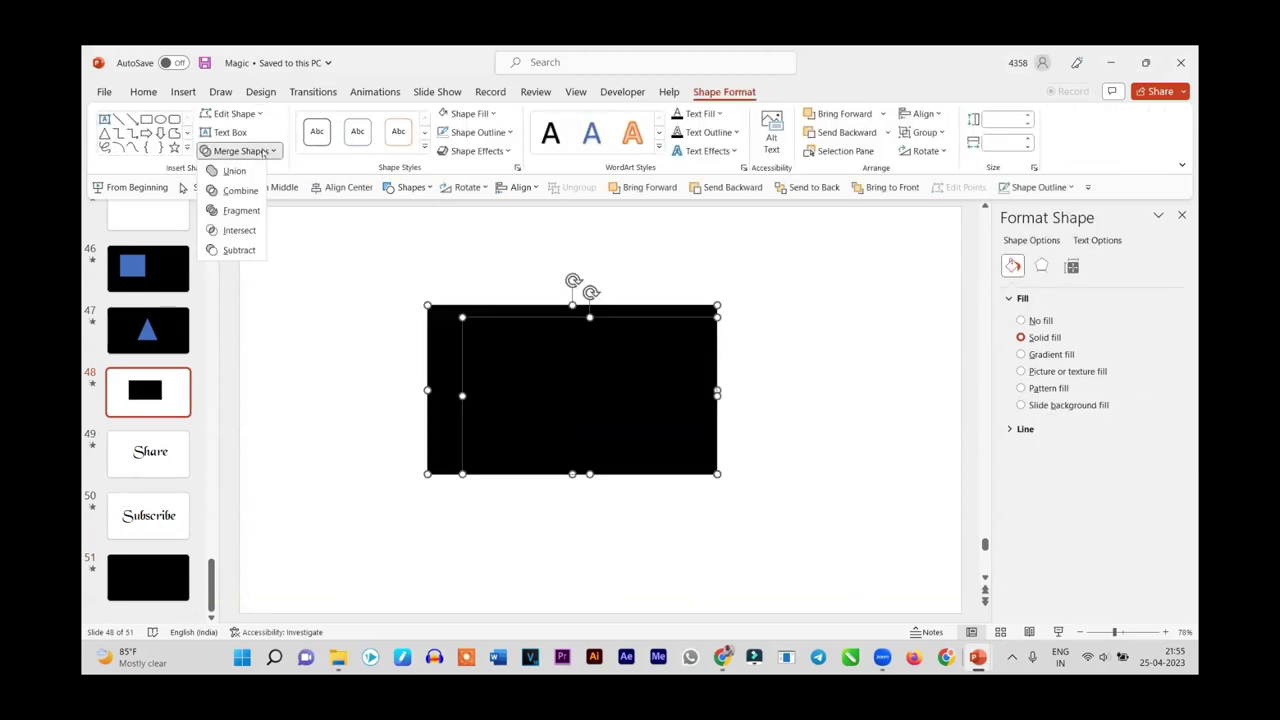
pyautogui.click(240, 210)
pyautogui.click(314, 343)
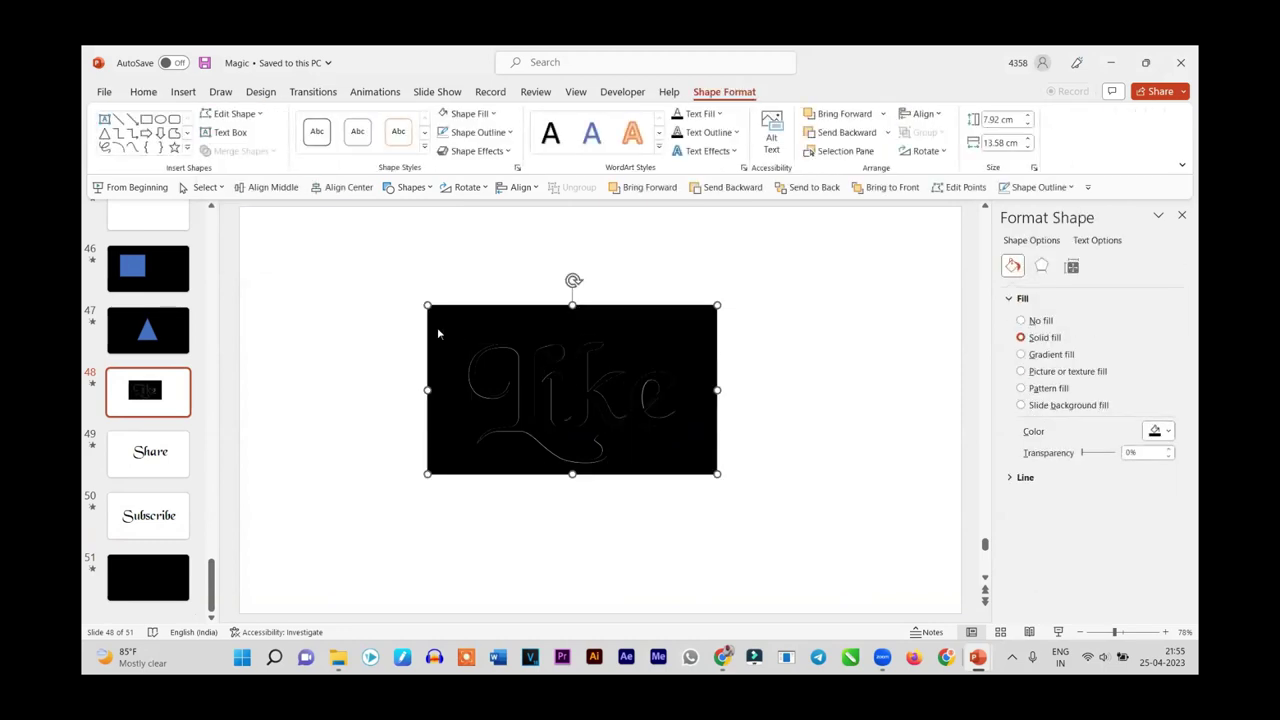
pyautogui.press('Delete')
pyautogui.click(650, 437)
pyautogui.click(732, 433)
# - On slide 49, place a black, outline-free rectangle behind the Share title
pyautogui.click(134, 463)
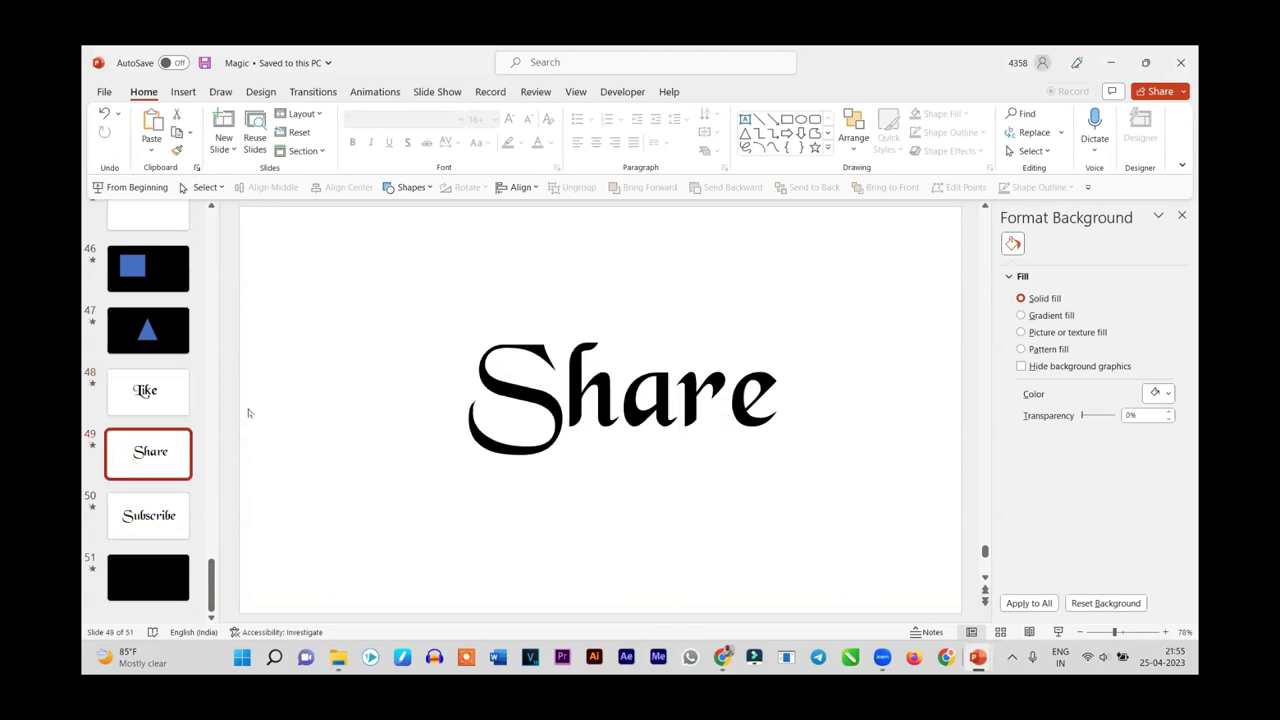
pyautogui.click(183, 92)
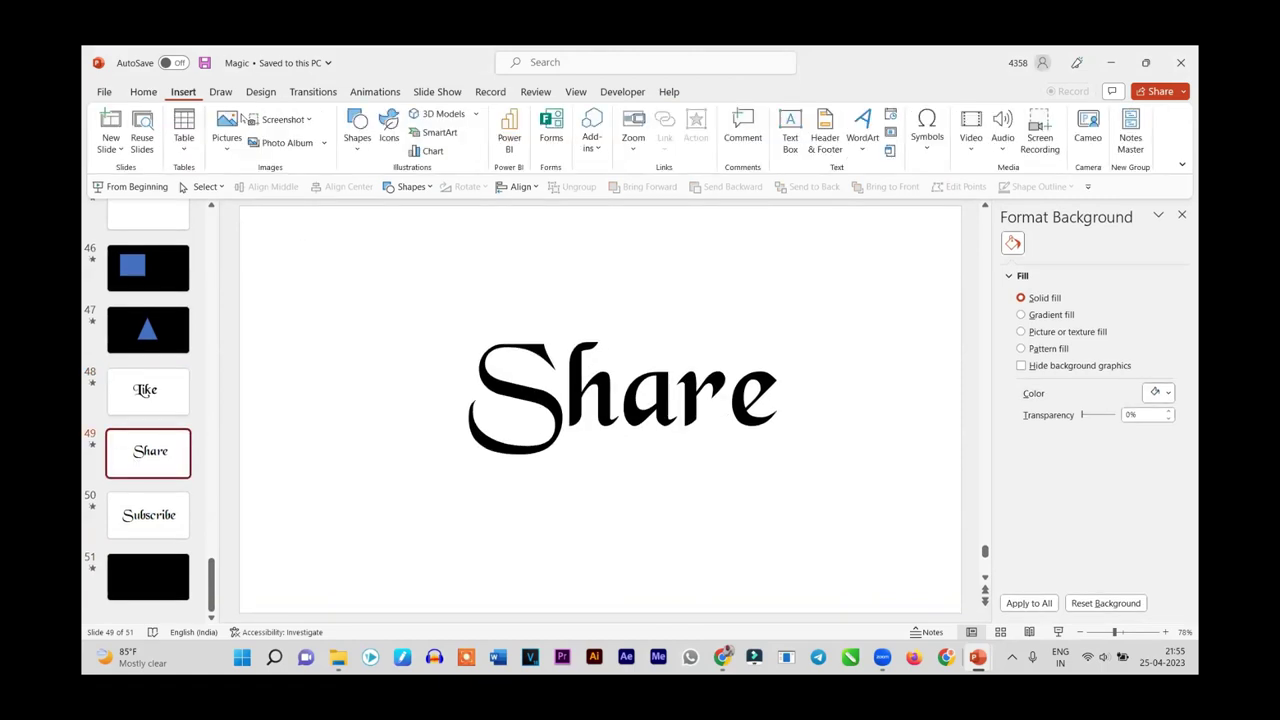
pyautogui.click(357, 130)
pyautogui.click(393, 190)
pyautogui.moveTo(455, 311); pyautogui.dragTo(795, 474)
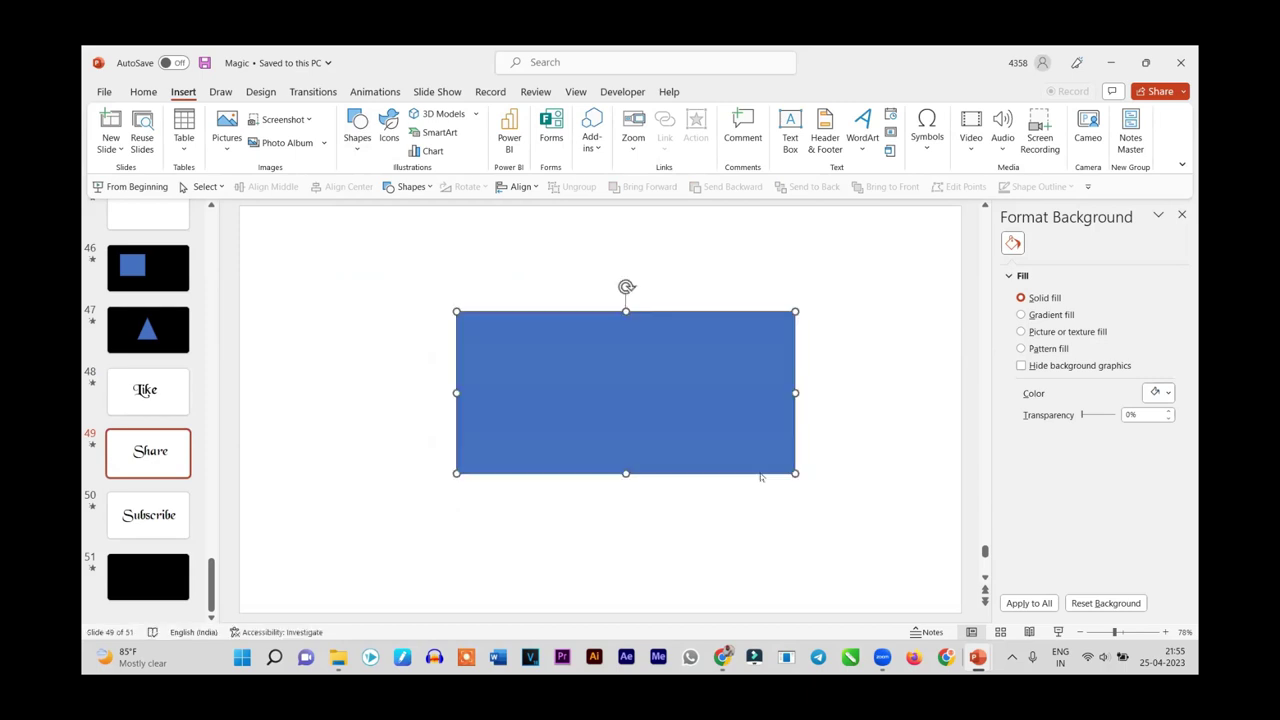
pyautogui.rightClick(501, 334)
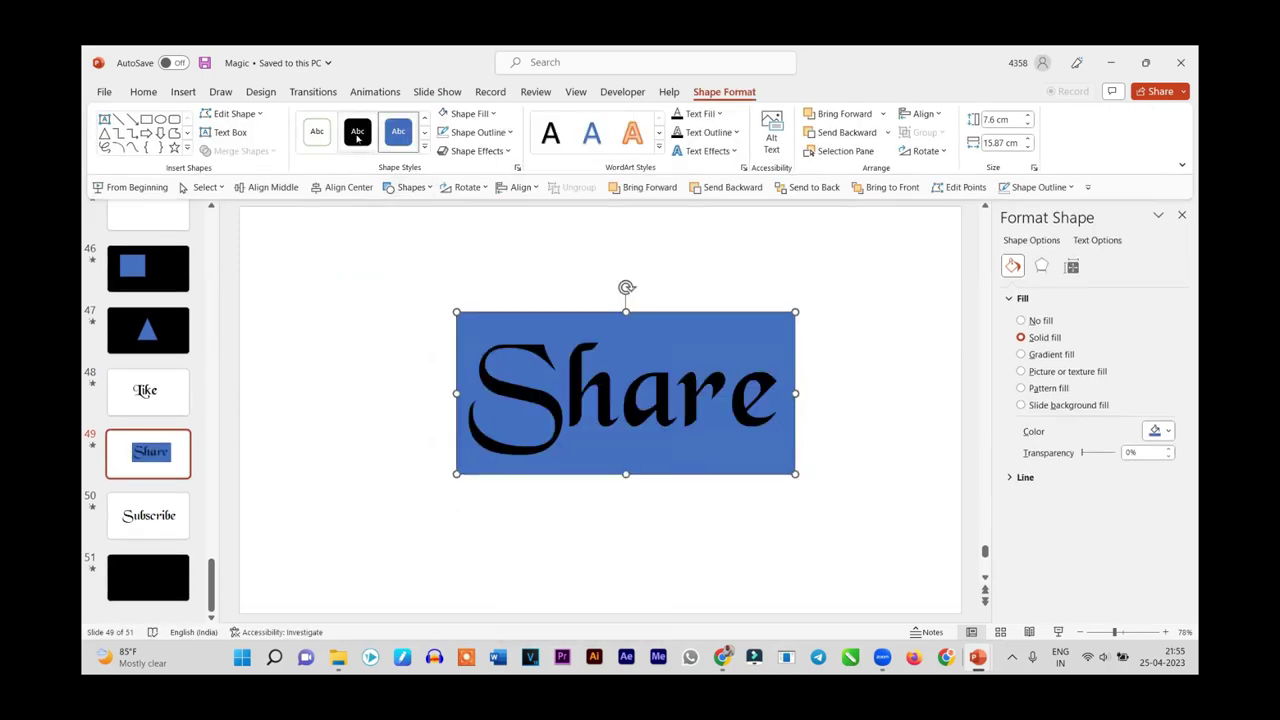
pyautogui.click(357, 131)
pyautogui.click(478, 132)
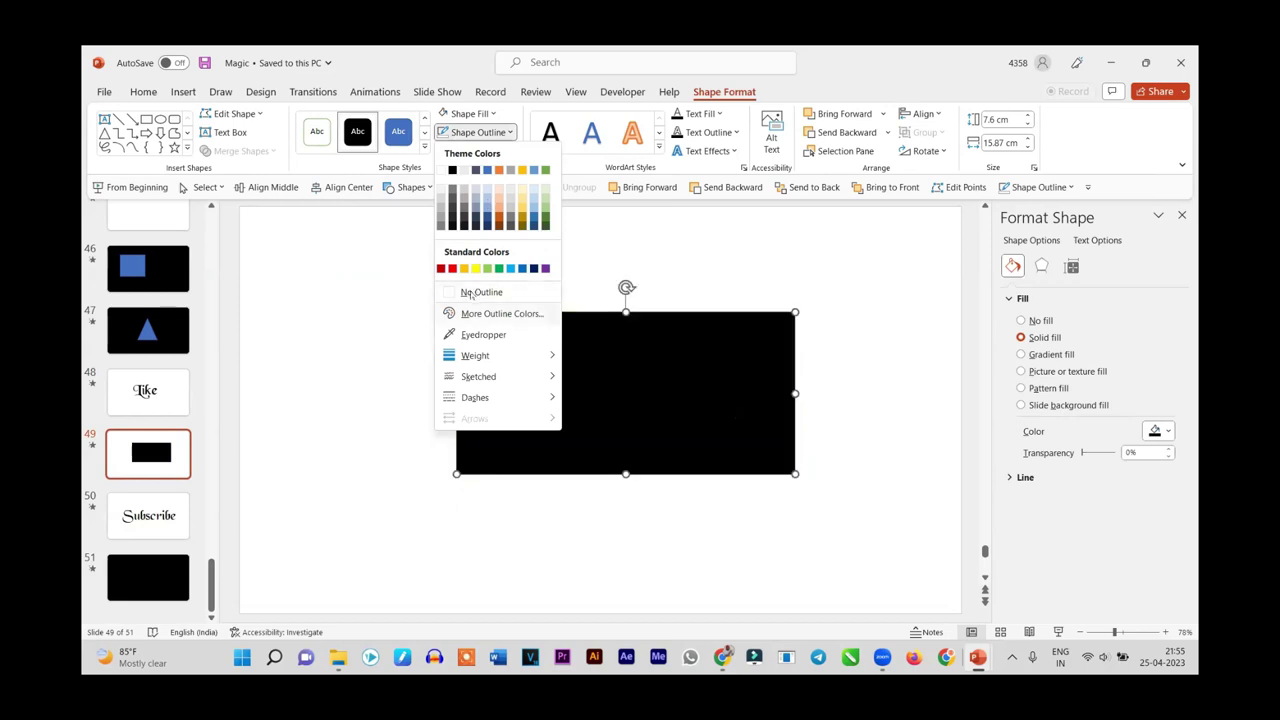
pyautogui.click(470, 290)
pyautogui.click(383, 329)
# - Fragment Share with the rectangle, then delete the rectangle and the pieces inside a and e
pyautogui.press('Tab')
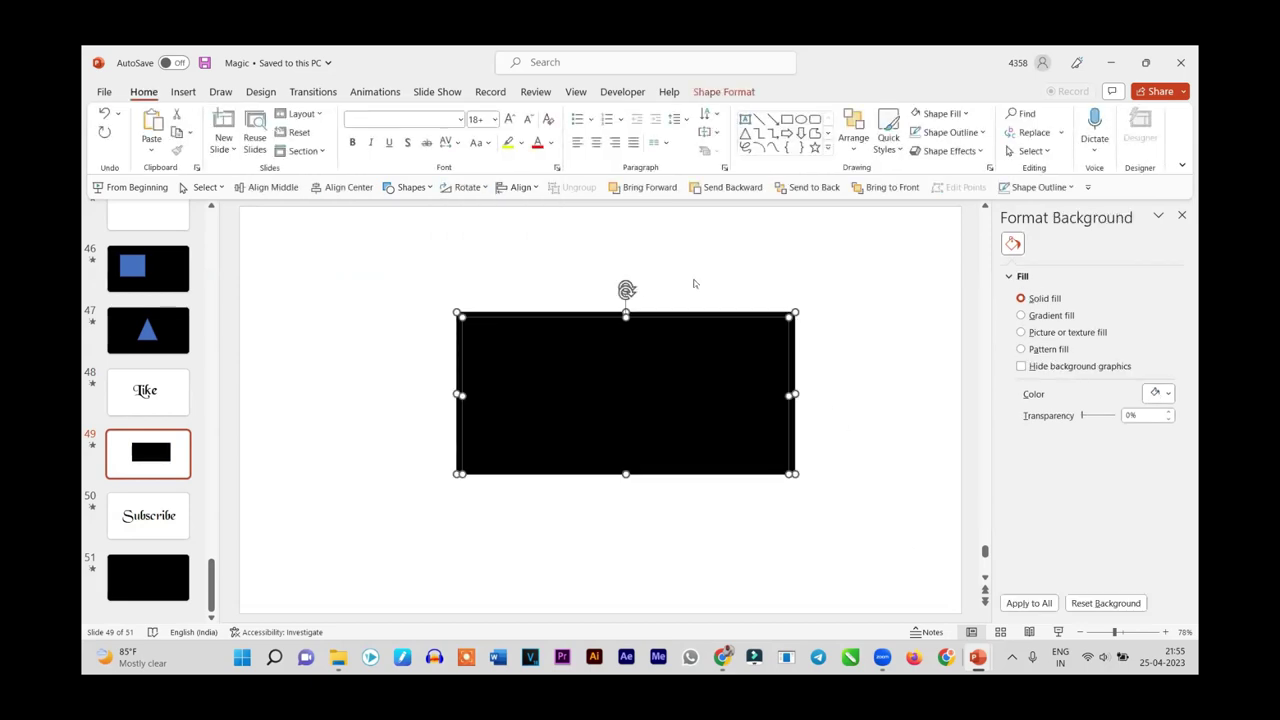
pyautogui.click(723, 92)
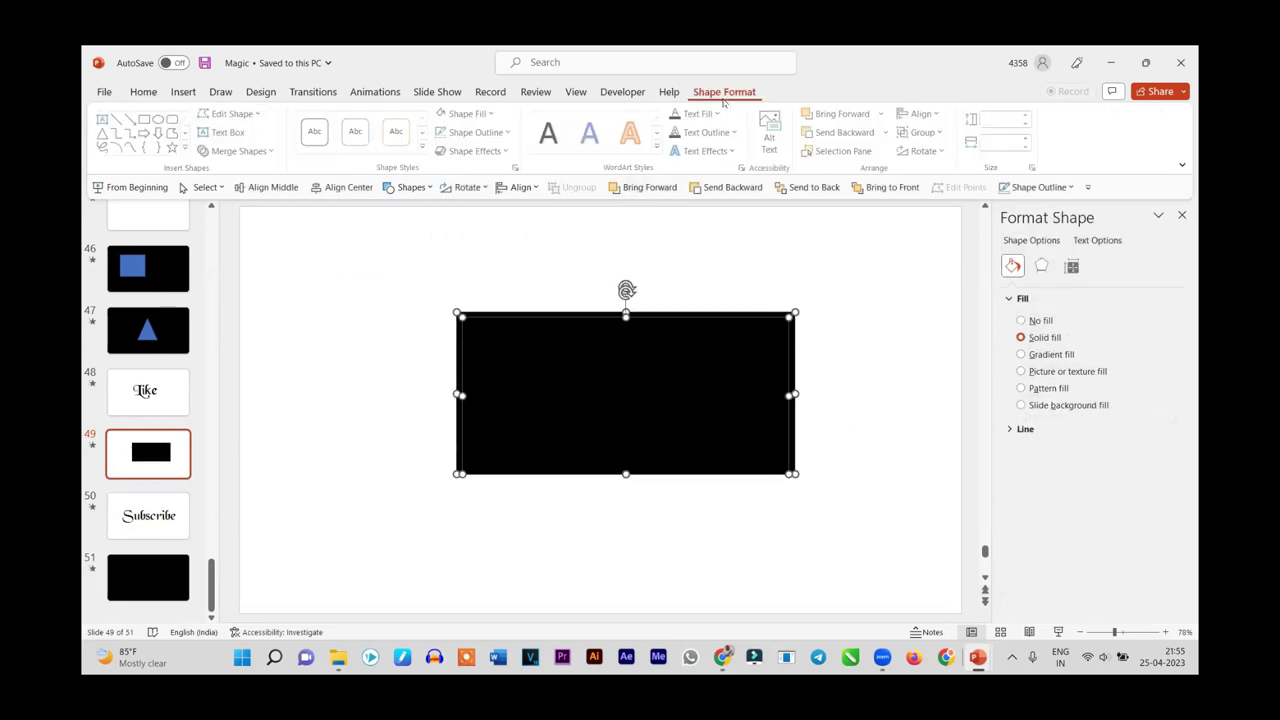
pyautogui.click(240, 150)
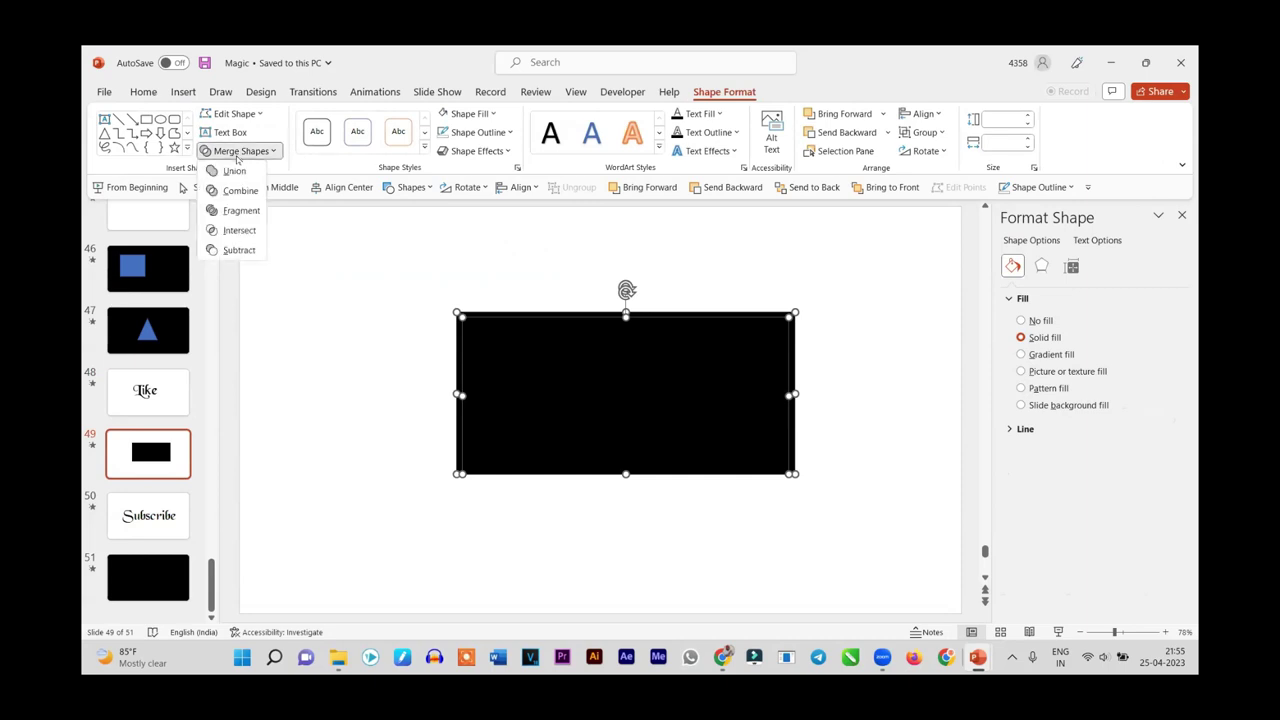
pyautogui.click(242, 211)
pyautogui.click(526, 306)
pyautogui.click(523, 320)
pyautogui.press('Delete')
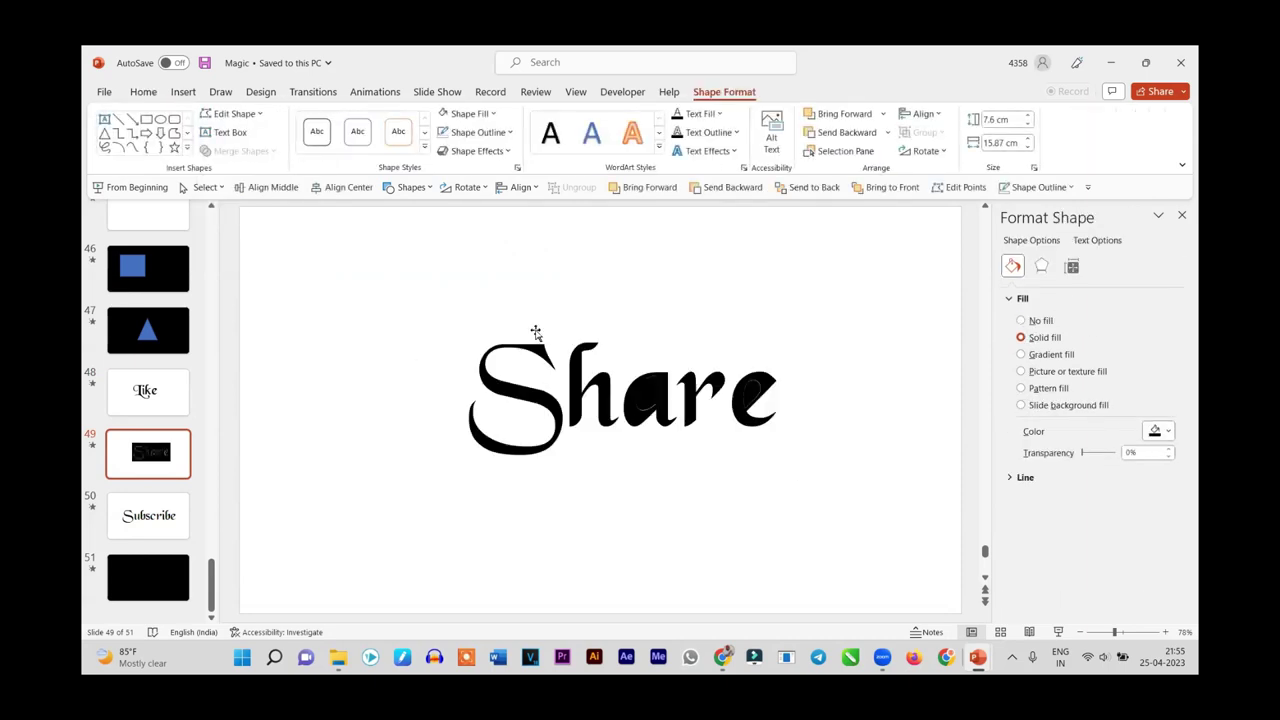
pyautogui.press('Escape')
pyautogui.click(646, 395)
pyautogui.press('Delete')
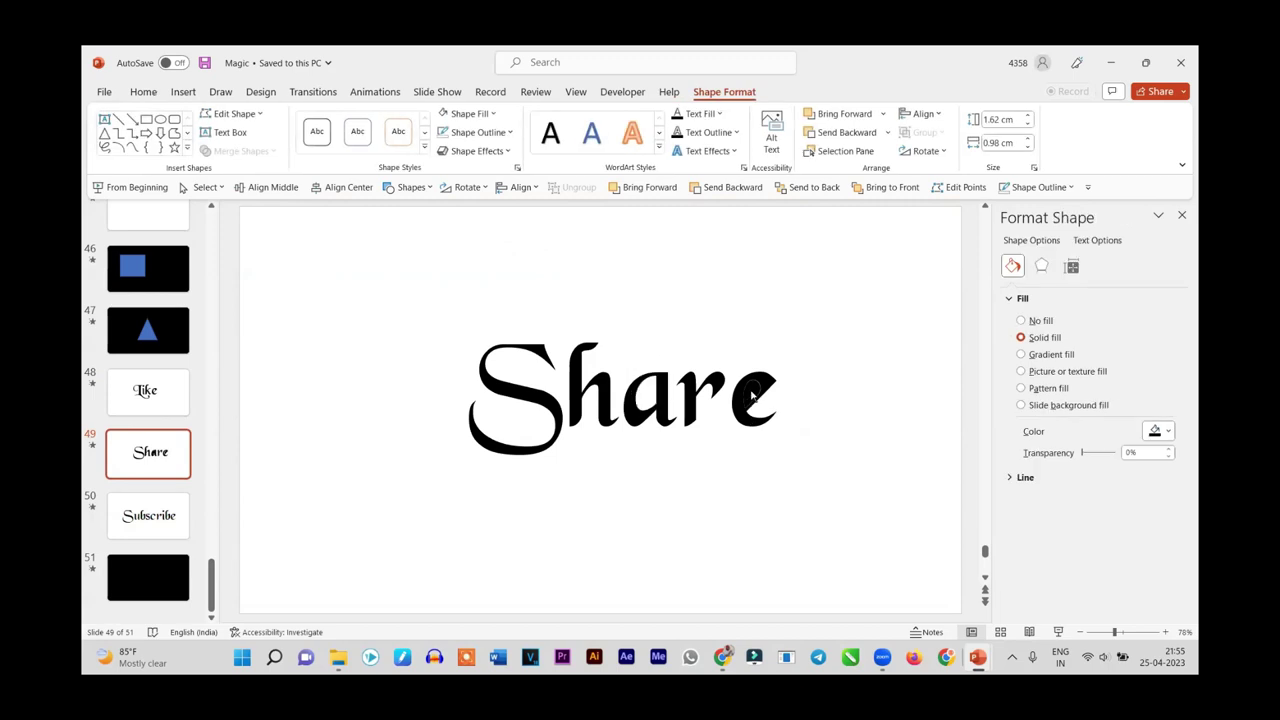
pyautogui.click(748, 418)
pyautogui.press('Delete')
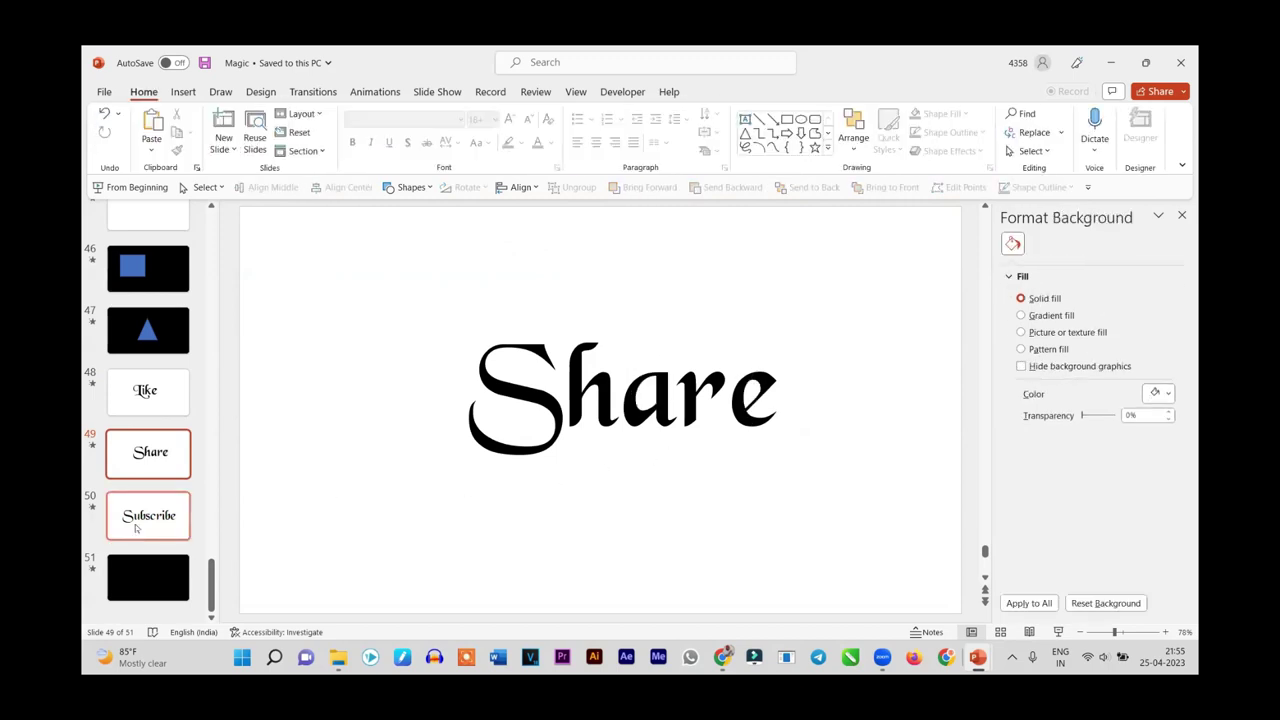
# - On slide 50, draw a rectangle over Subscribe, send it to back, black fill, no outline
pyautogui.click(138, 527)
pyautogui.click(183, 92)
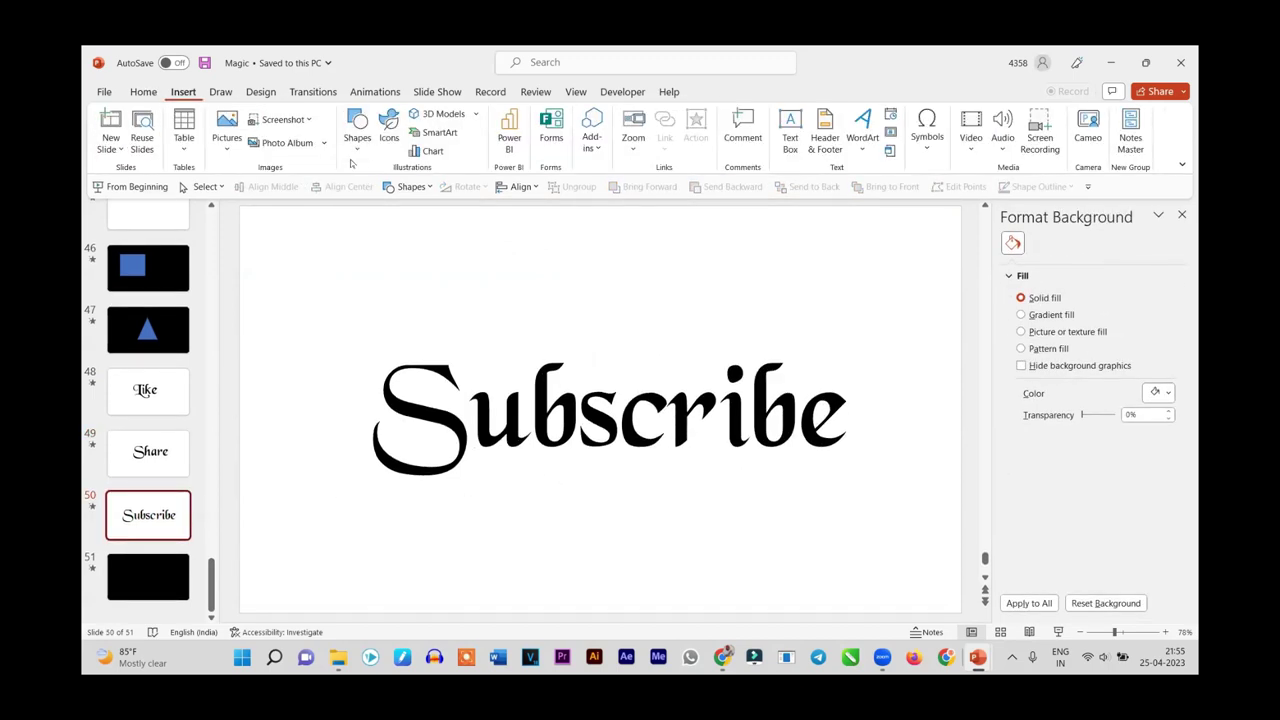
pyautogui.click(357, 135)
pyautogui.click(392, 190)
pyautogui.moveTo(357, 331); pyautogui.dragTo(877, 494)
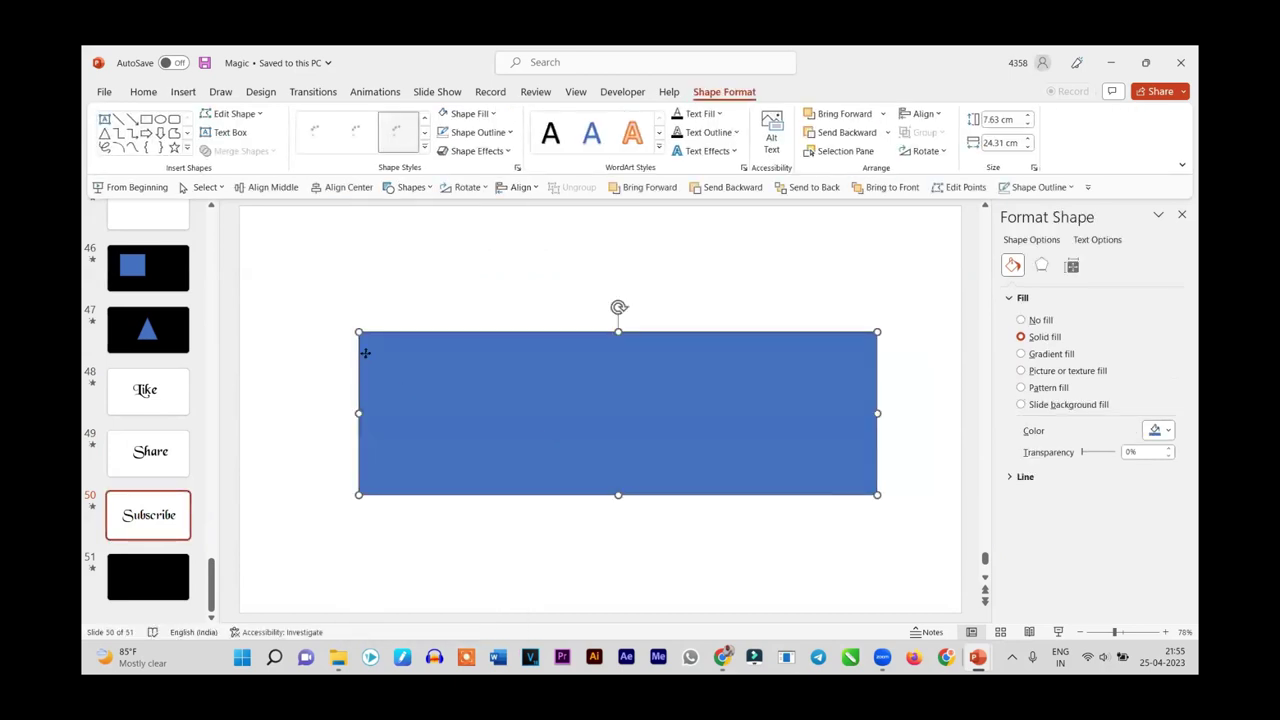
pyautogui.rightClick(366, 352)
pyautogui.click(419, 382)
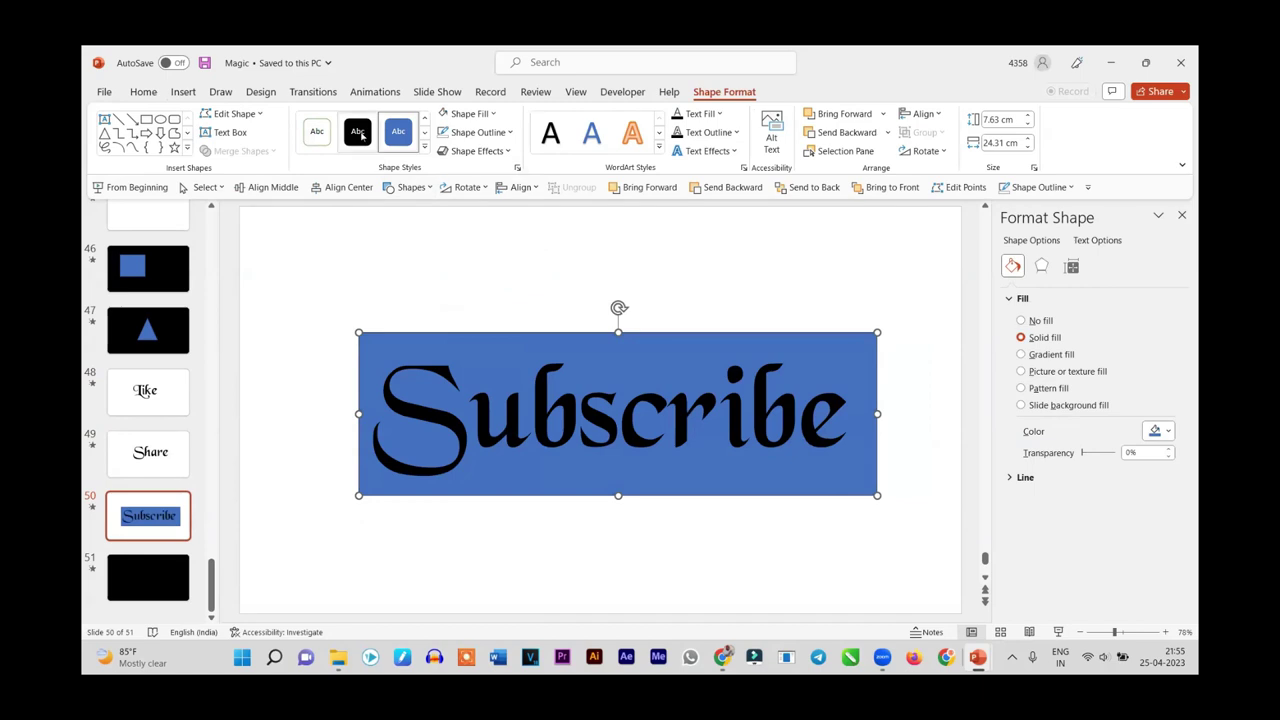
pyautogui.click(357, 131)
pyautogui.click(478, 132)
pyautogui.click(488, 290)
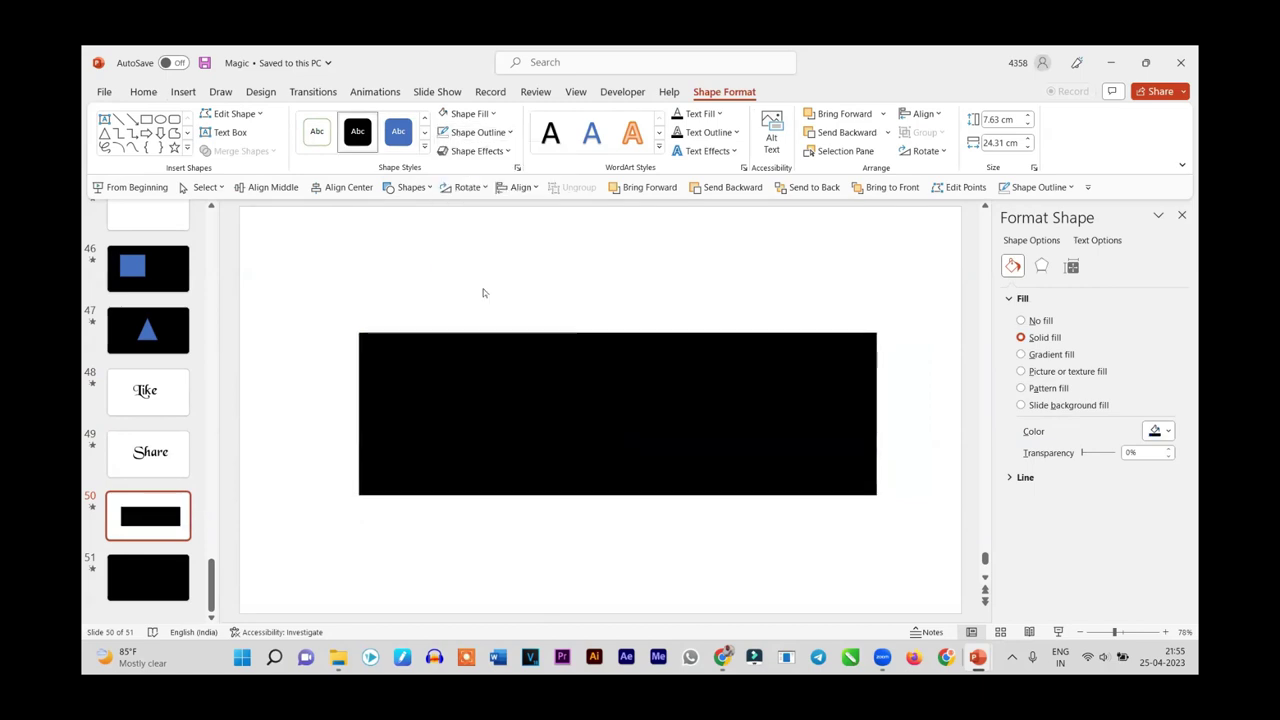
pyautogui.click(318, 357)
# - Fragment the Subscribe text with the rectangle and delete the black rectangle piece
pyautogui.moveTo(318, 280); pyautogui.dragTo(908, 560)
pyautogui.click(722, 92)
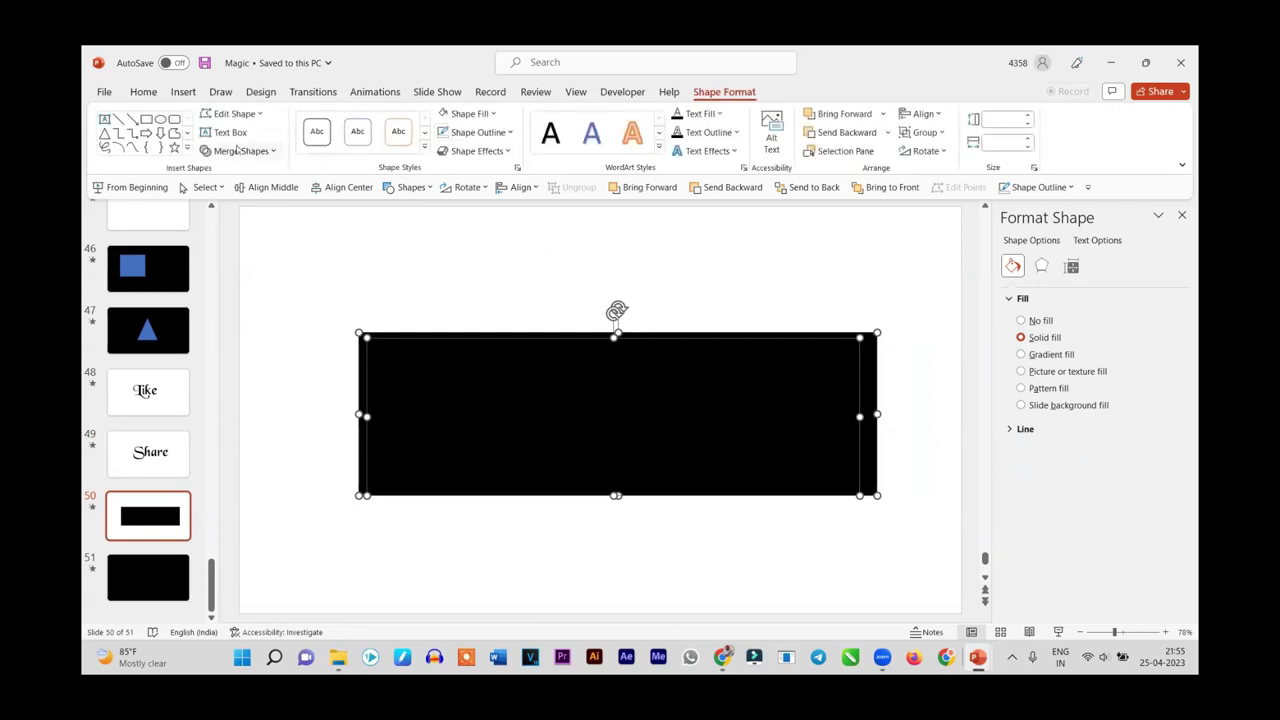
pyautogui.click(240, 150)
pyautogui.click(232, 212)
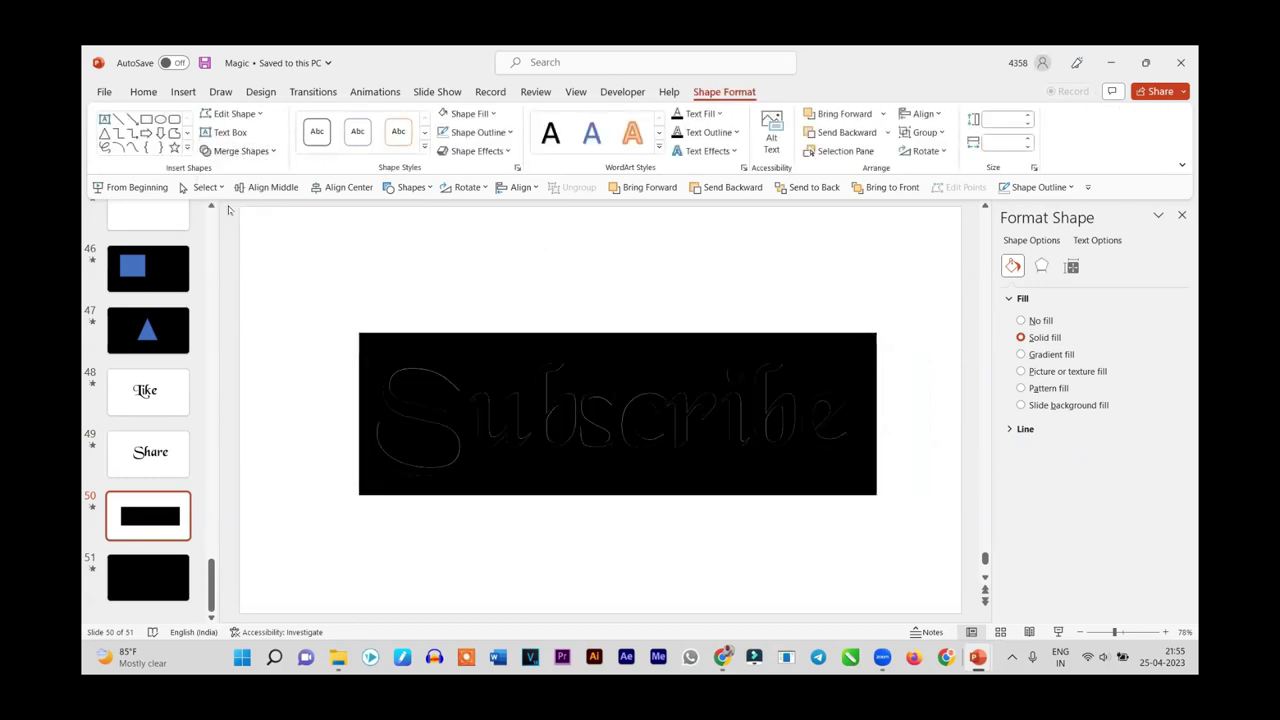
pyautogui.click(286, 329)
pyautogui.click(483, 351)
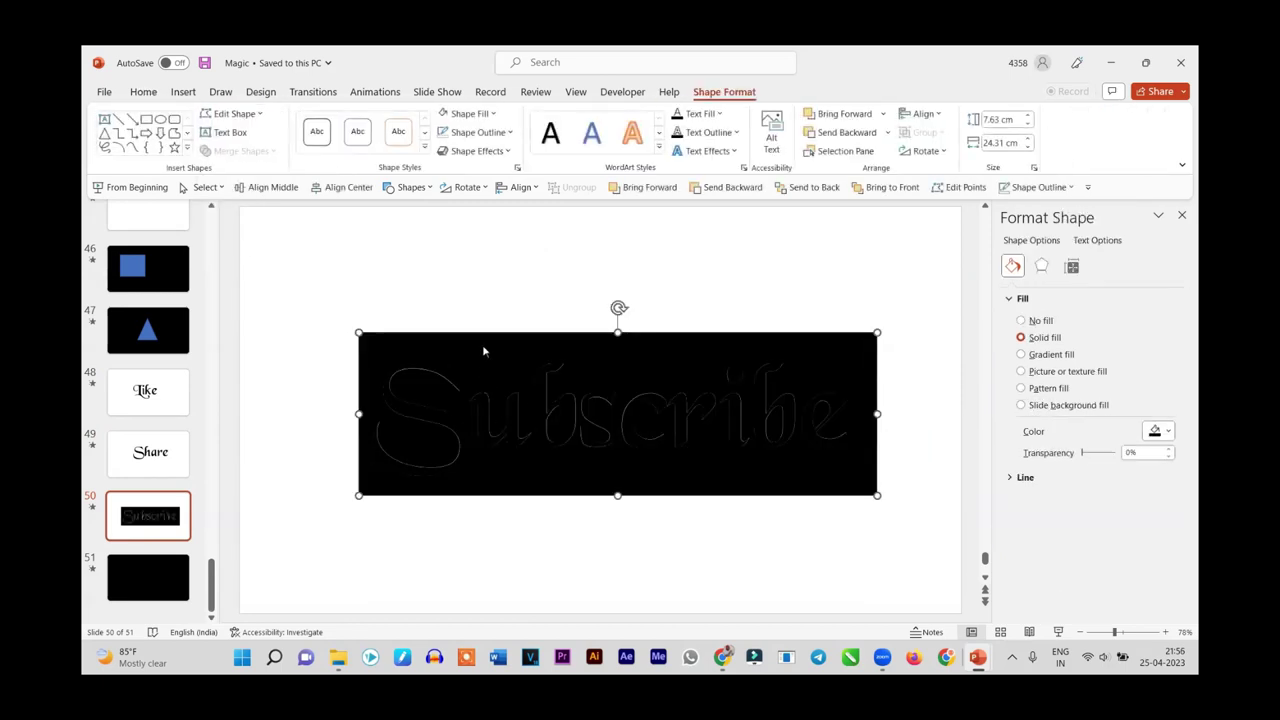
pyautogui.press('Delete')
# - Delete the three small leftover fragments around the Subscribe letters
pyautogui.click(779, 428)
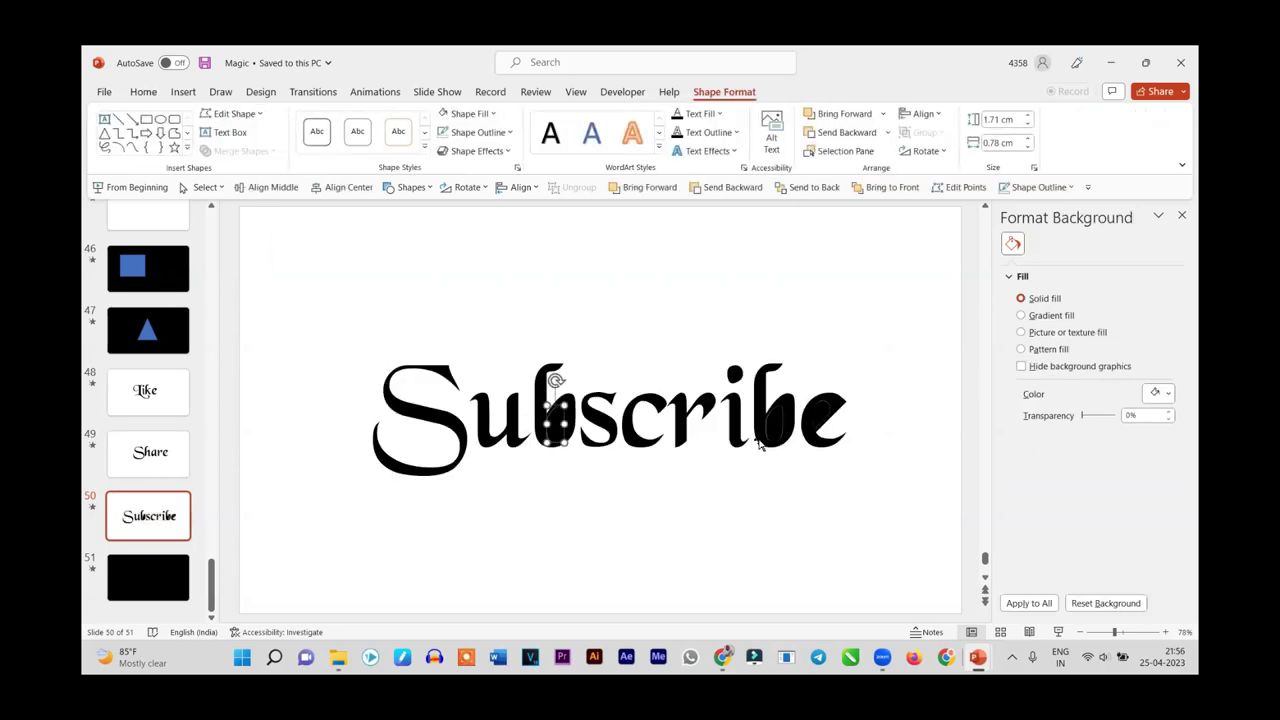
pyautogui.press('Delete')
pyautogui.click(823, 418)
pyautogui.press('Delete')
pyautogui.click(731, 488)
pyautogui.press('Delete')
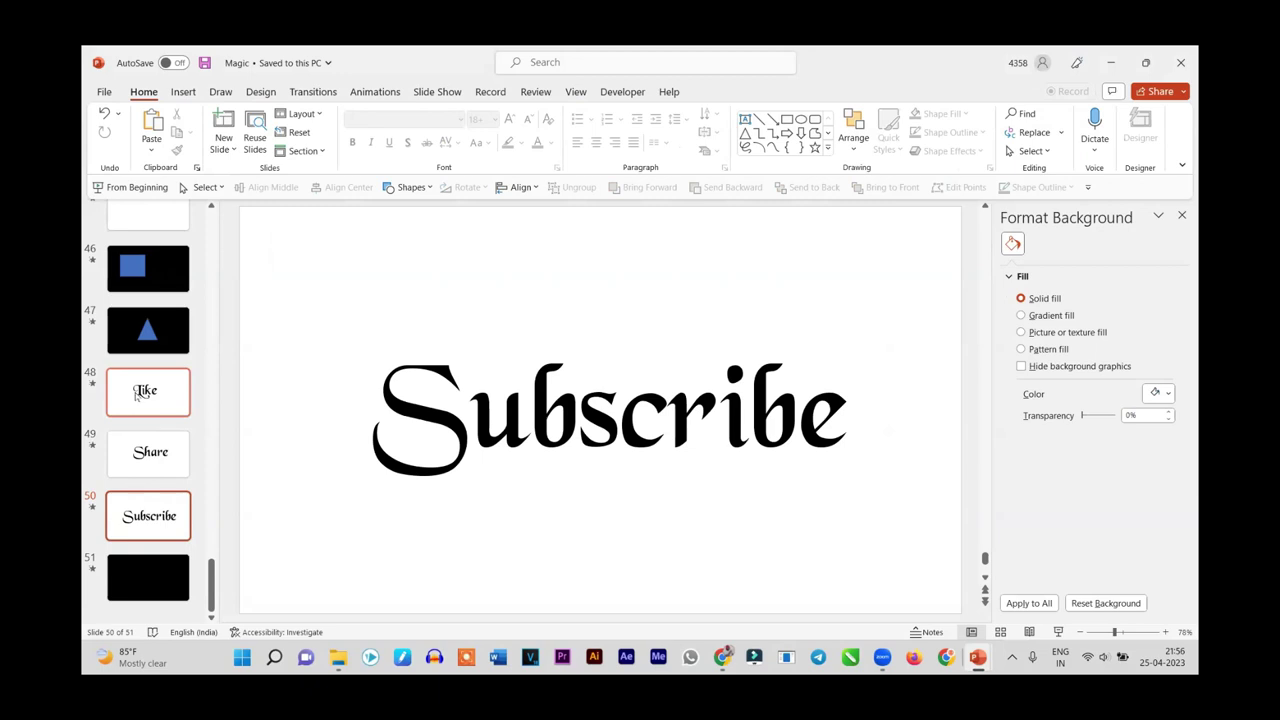
# - Apply the Morph transition to the Like, Share and Subscribe slides, then open slide 51
pyautogui.click(313, 91)
pyautogui.click(232, 135)
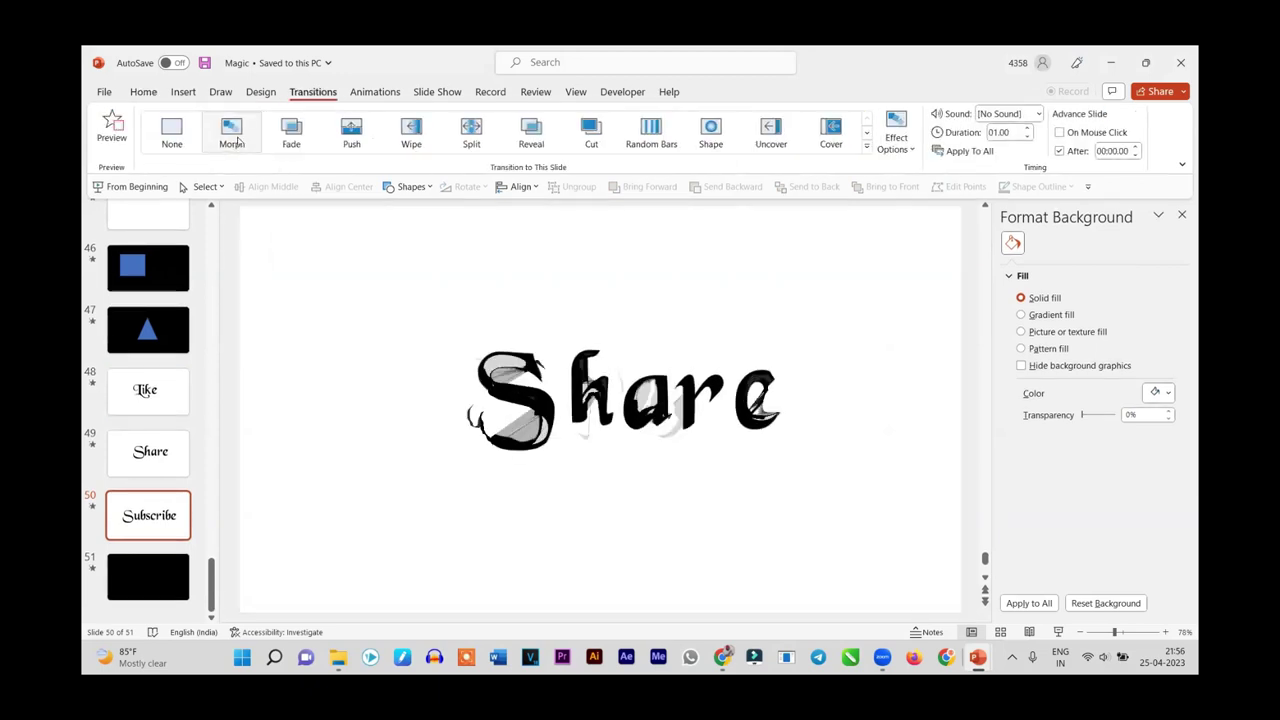
pyautogui.click(128, 398)
pyautogui.click(233, 130)
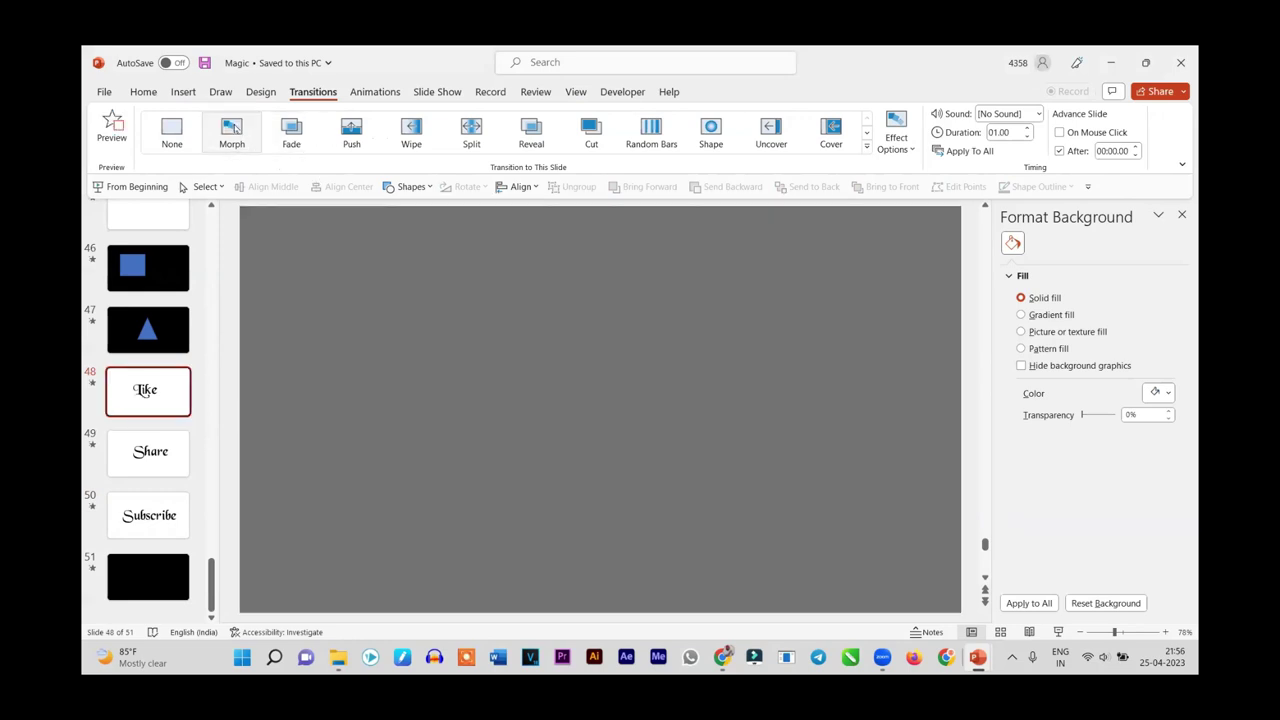
pyautogui.click(136, 454)
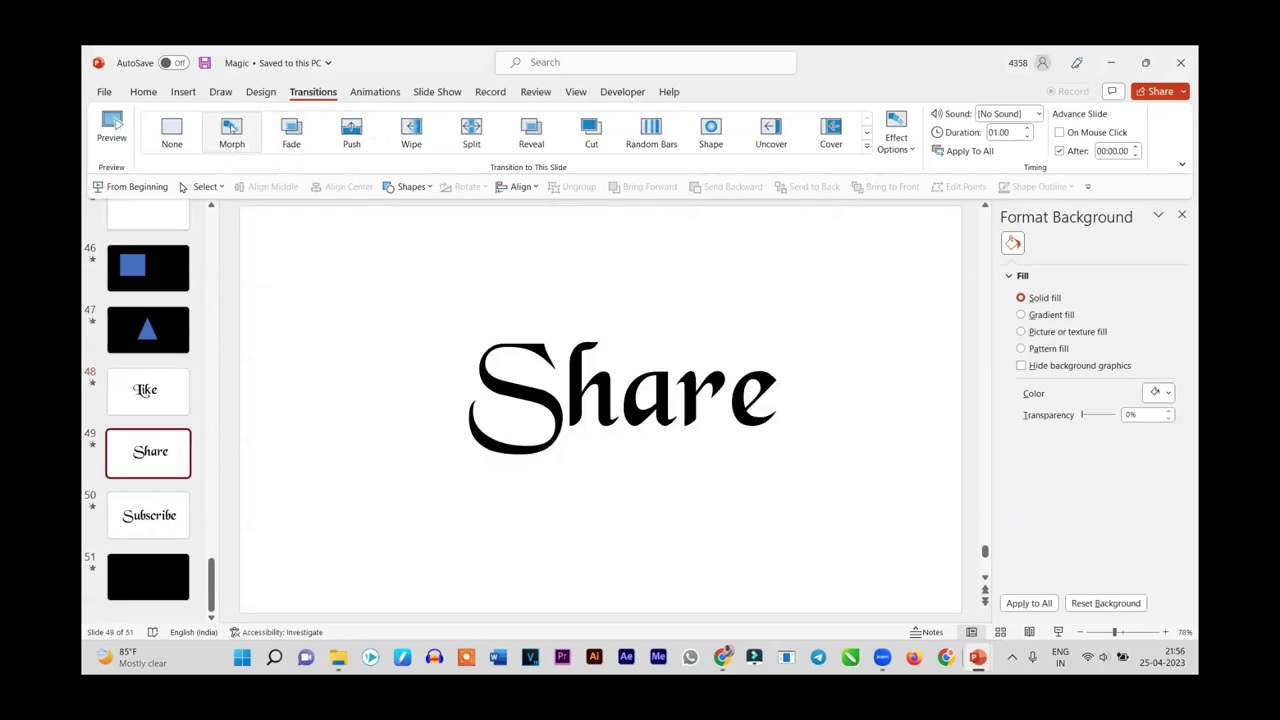
pyautogui.click(150, 523)
pyautogui.click(230, 128)
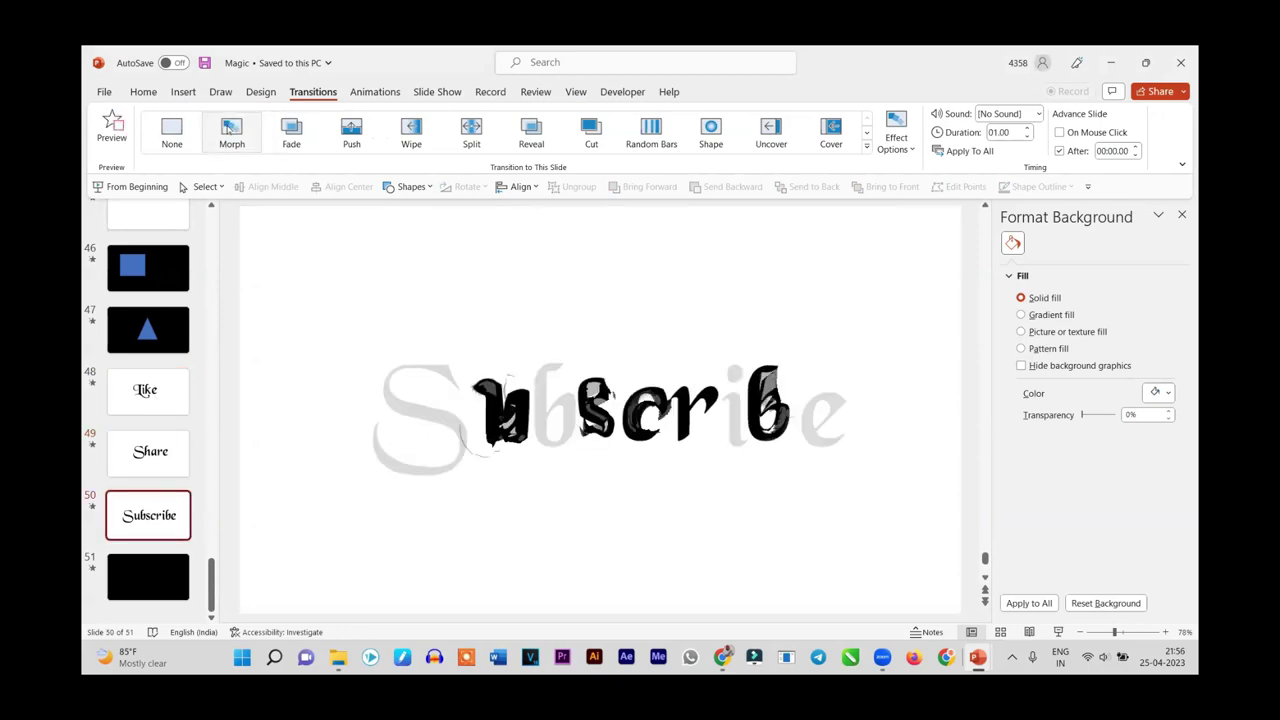
pyautogui.click(156, 577)
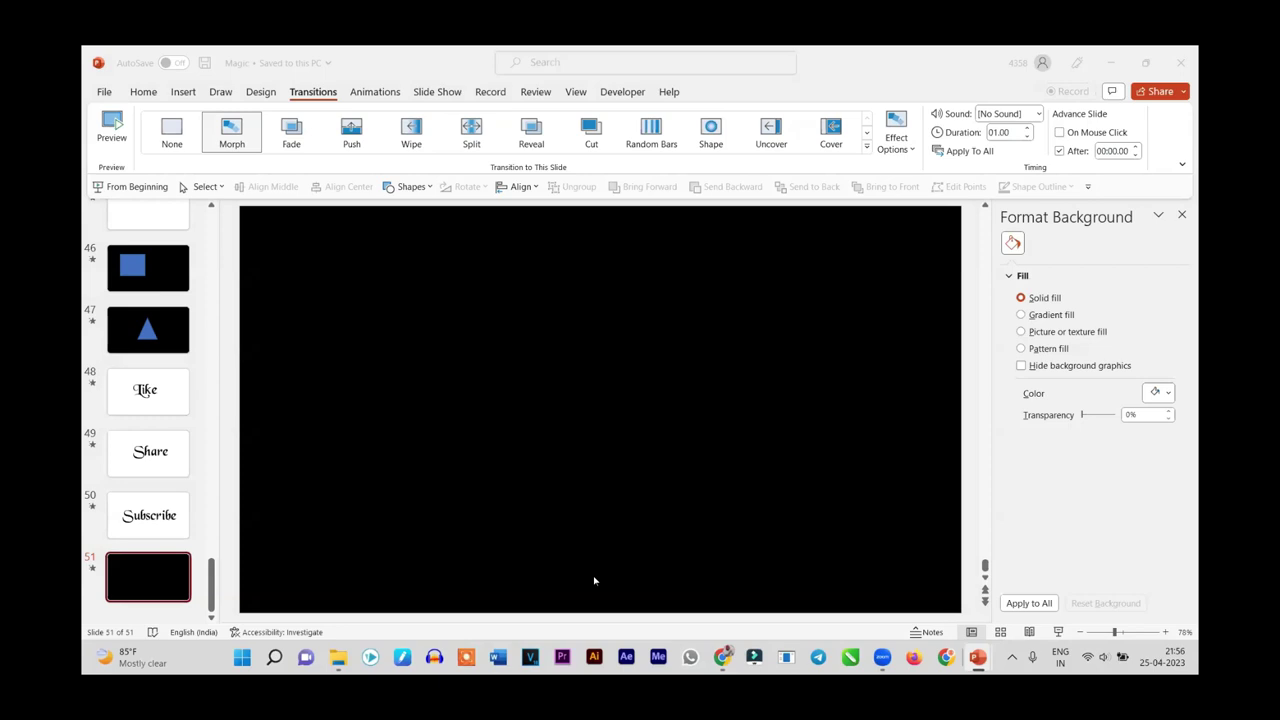
pyautogui.scroll(-3, 606, 453)
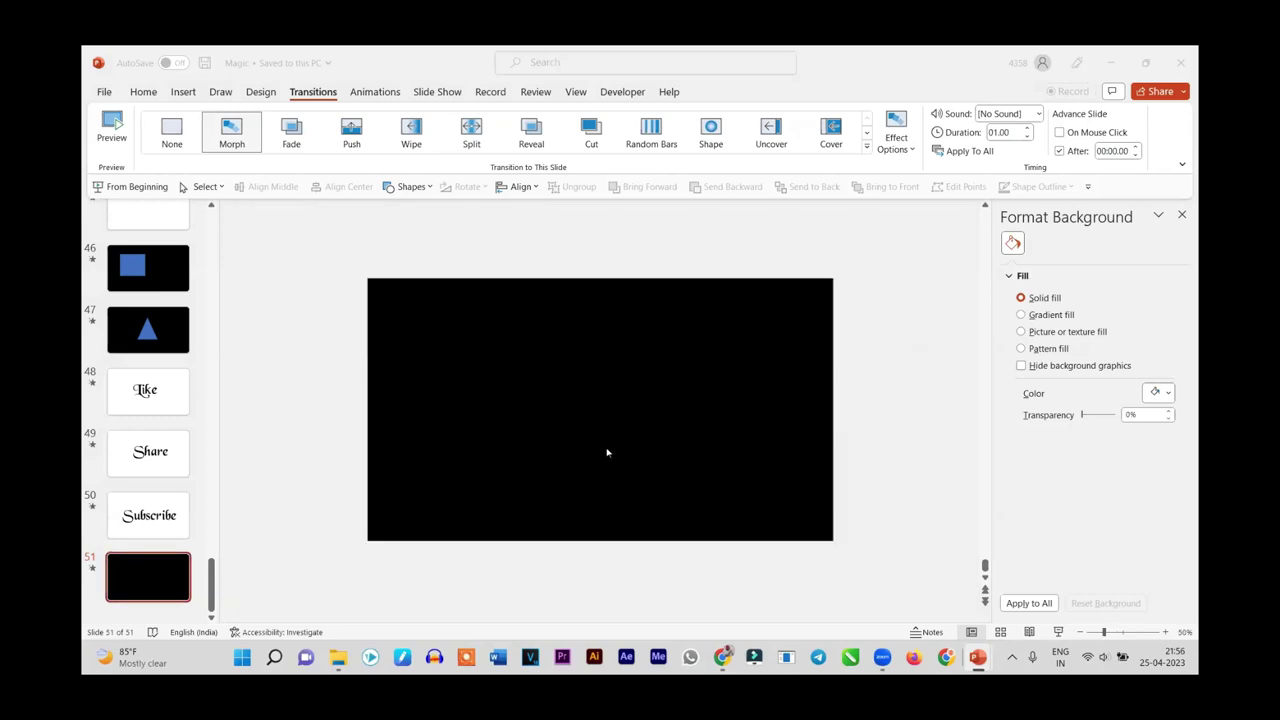
# - Cover slide 51 with a full-slide black rectangle without outline and set its transition to Morph
pyautogui.click(234, 138)
pyautogui.click(180, 94)
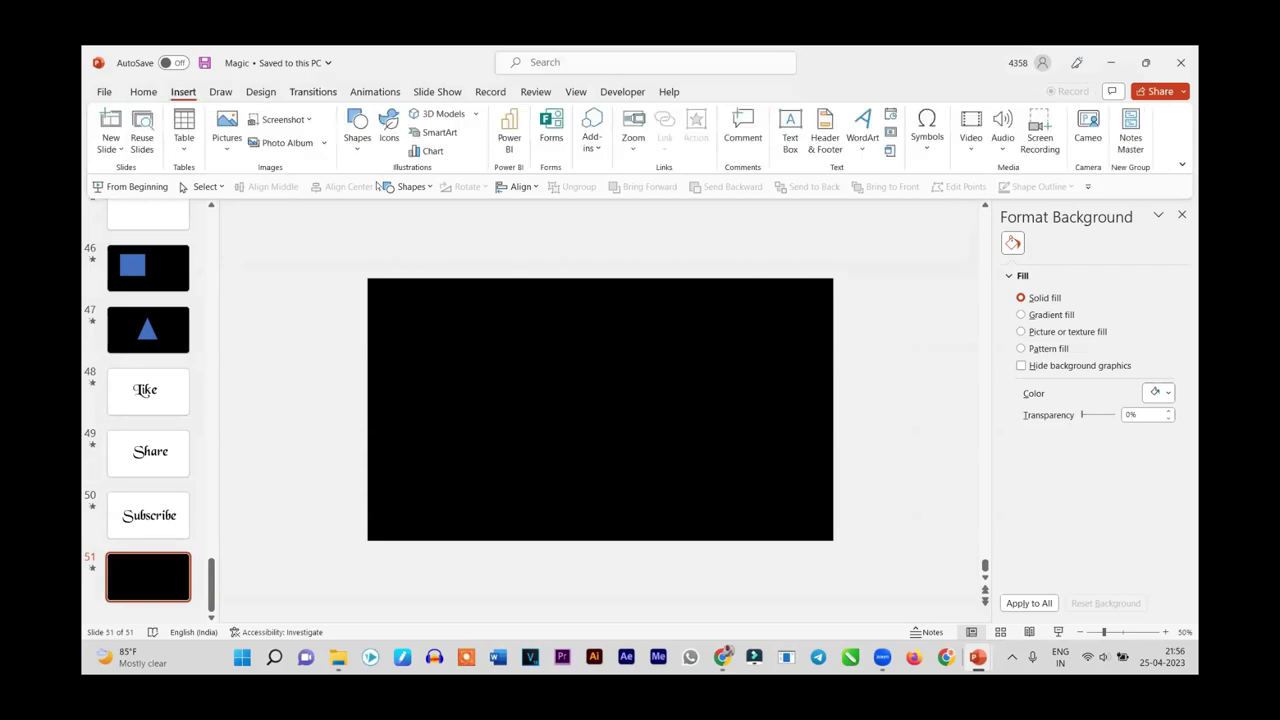
pyautogui.click(352, 145)
pyautogui.click(392, 192)
pyautogui.moveTo(368, 278)
pyautogui.mouseDown()
pyautogui.moveTo(429, 429)
pyautogui.moveTo(714, 554)
pyautogui.moveTo(834, 540)
pyautogui.mouseUp()
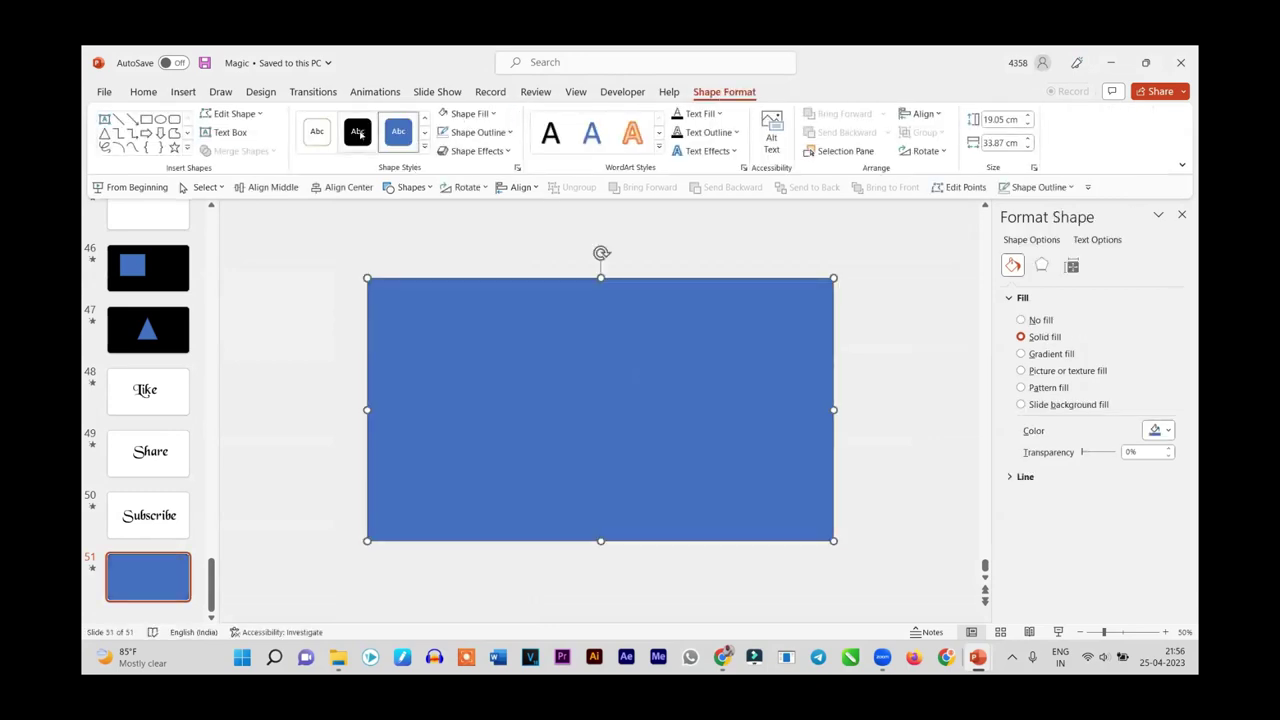
pyautogui.click(358, 132)
pyautogui.click(478, 132)
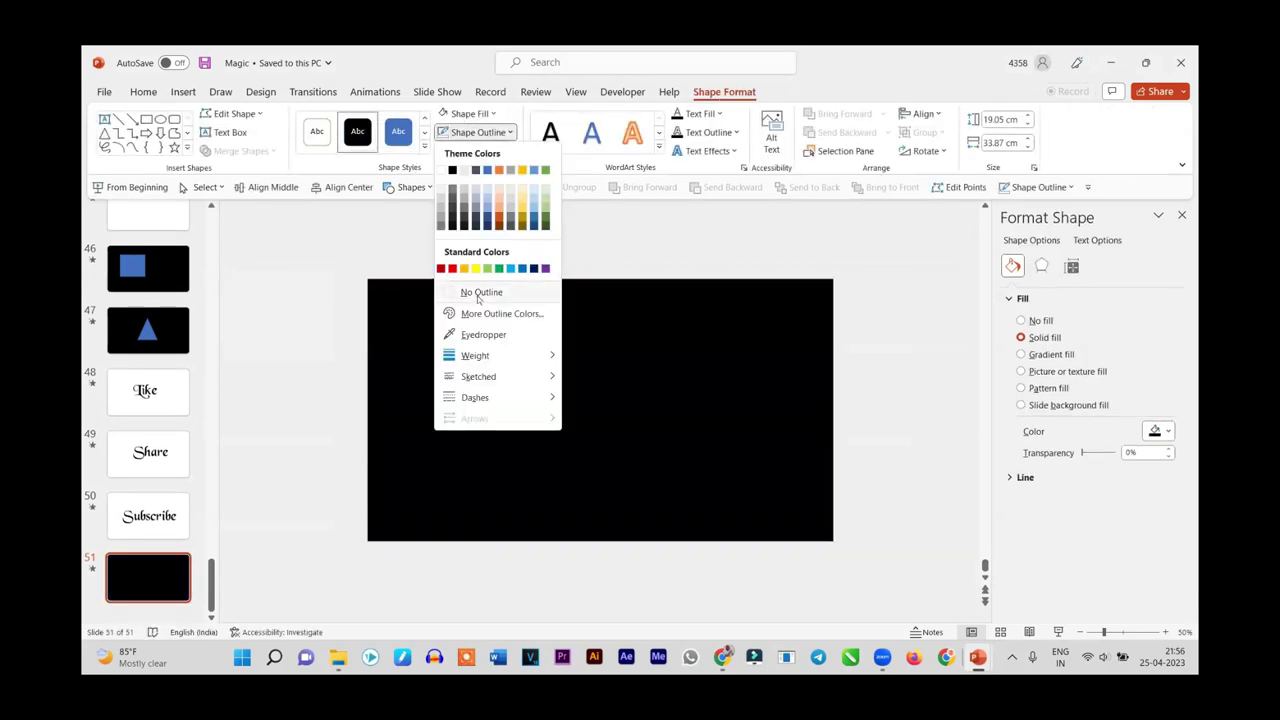
pyautogui.click(480, 292)
pyautogui.click(314, 92)
pyautogui.click(231, 138)
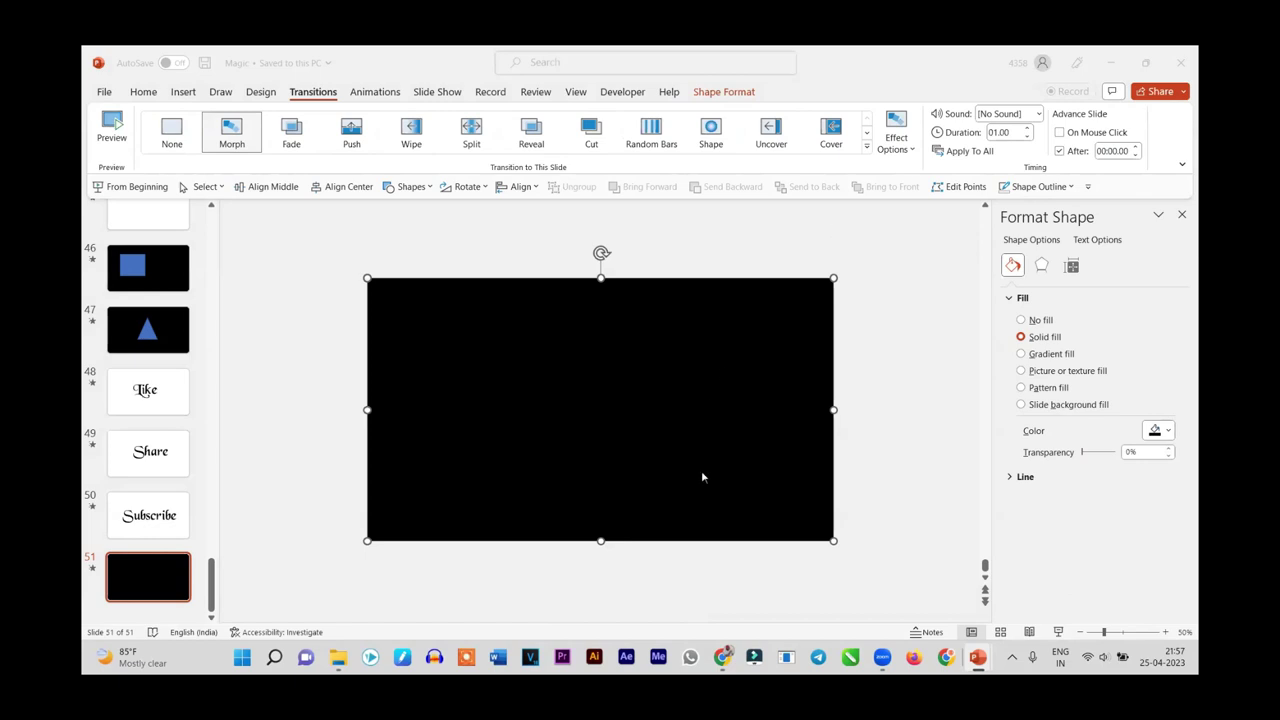
# - Shrink the rectangle, overlap it with a duplicate, and select both rectangles
pyautogui.moveTo(832, 540); pyautogui.dragTo(617, 400)
pyautogui.moveTo(510, 360); pyautogui.dragTo(457, 297)
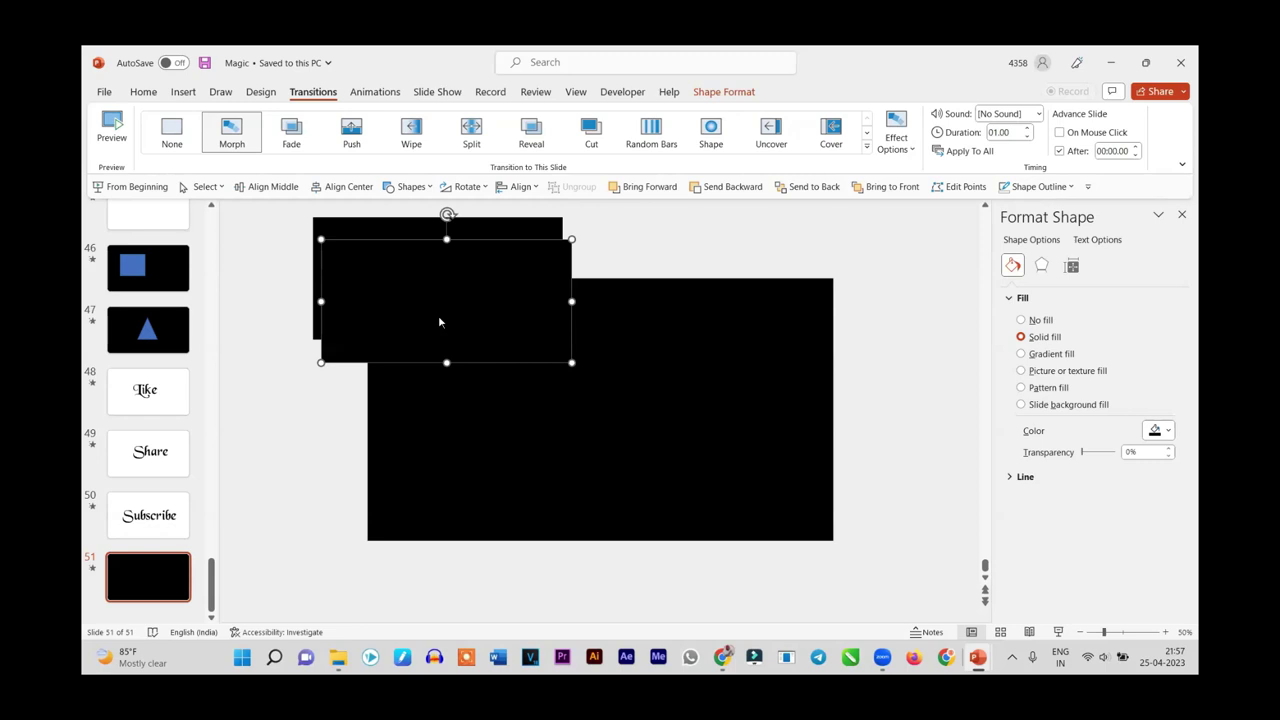
pyautogui.moveTo(439, 324); pyautogui.dragTo(380, 490)
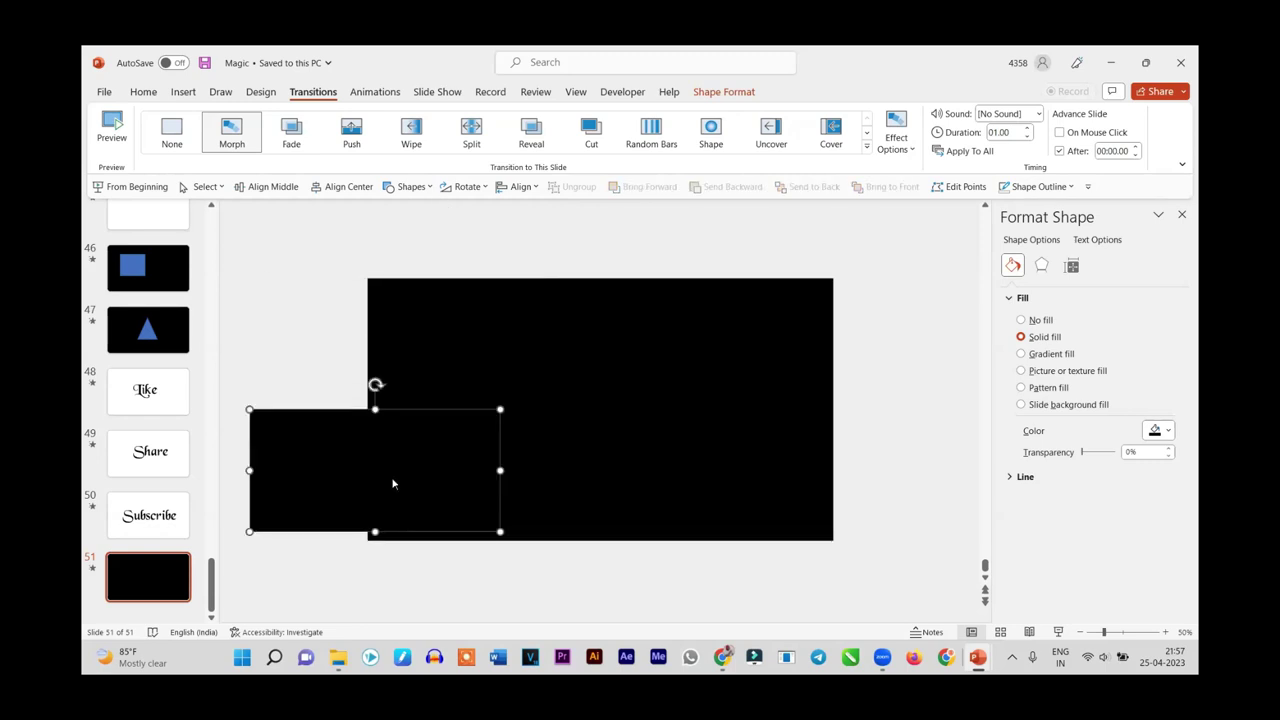
pyautogui.scroll(-3, 486, 380)
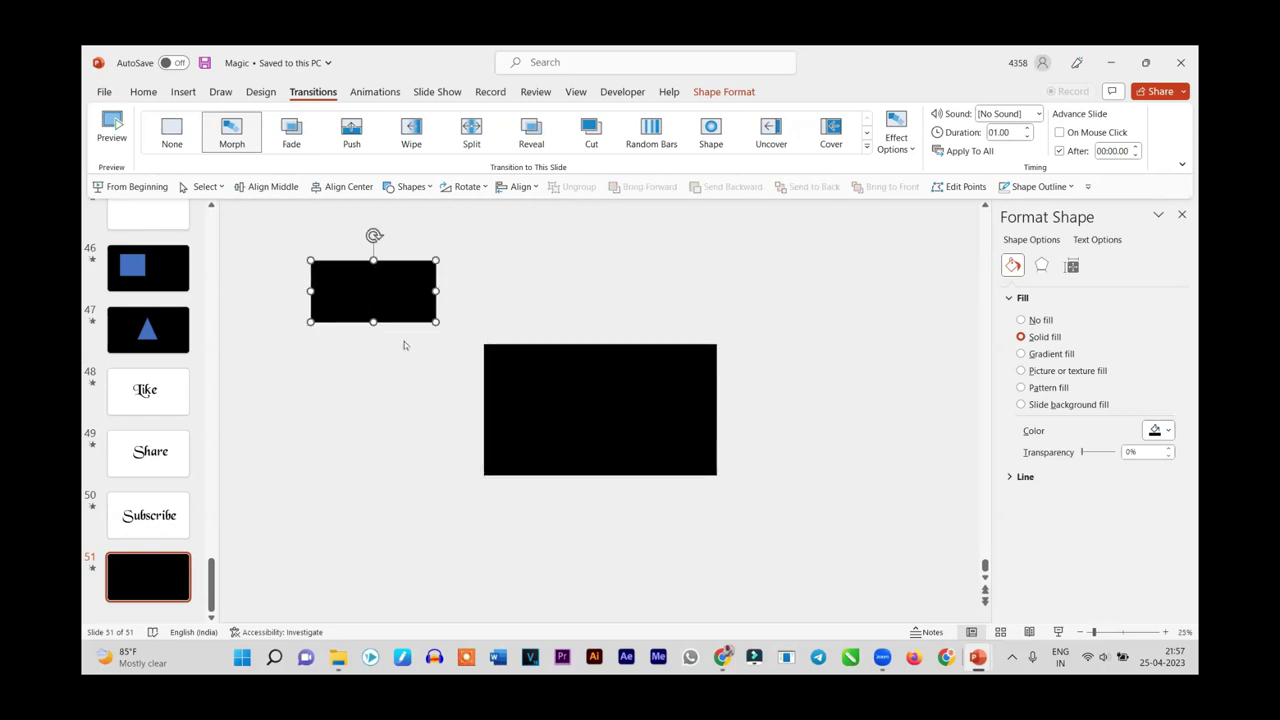
pyautogui.moveTo(369, 298); pyautogui.dragTo(412, 314)
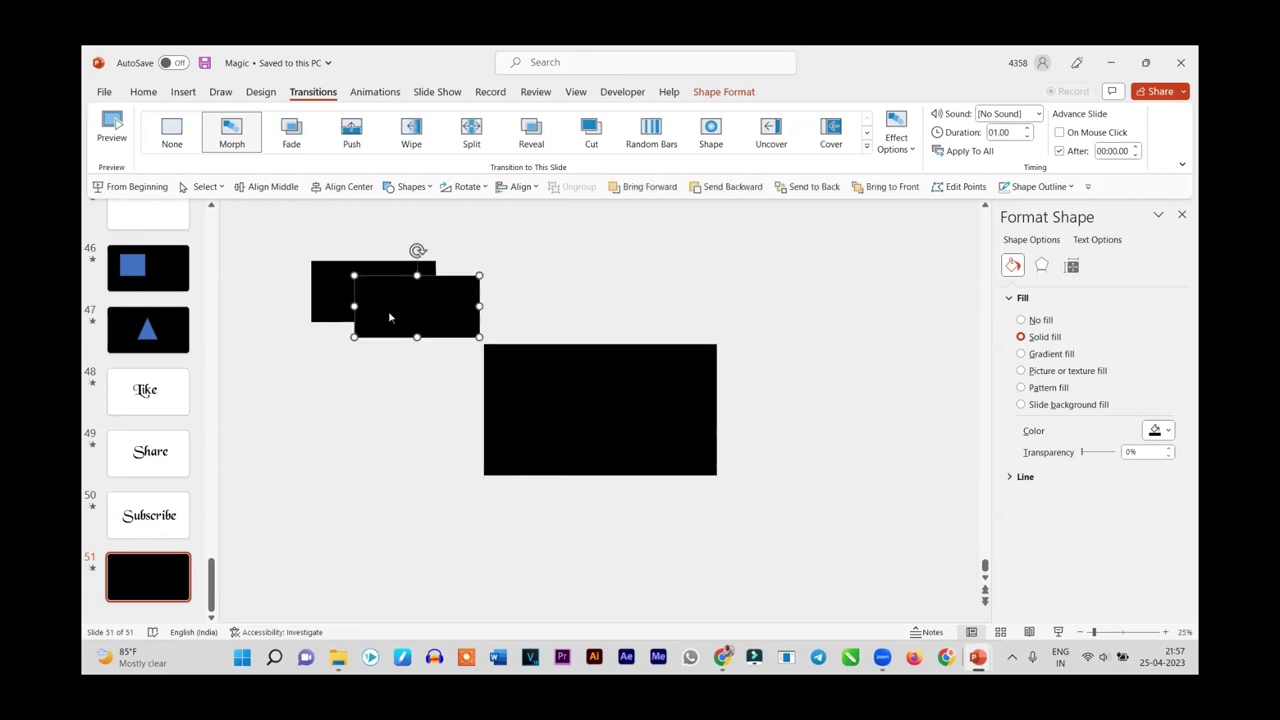
pyautogui.keyDown('shift'); pyautogui.click(333, 304); pyautogui.keyUp('shift')
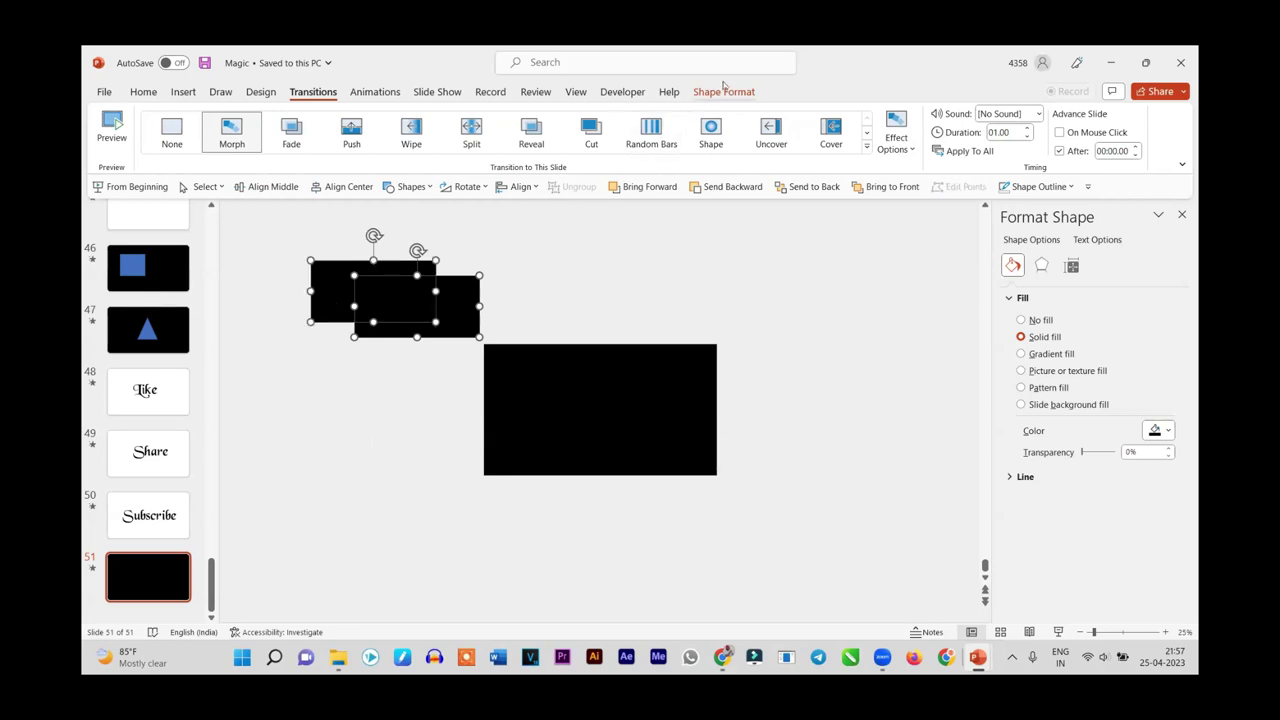
# - Fragment the rectangles, delete the outer pieces, and centre the 6.65 × 11.81 cm overlap piece on the slide
pyautogui.click(722, 91)
pyautogui.click(270, 152)
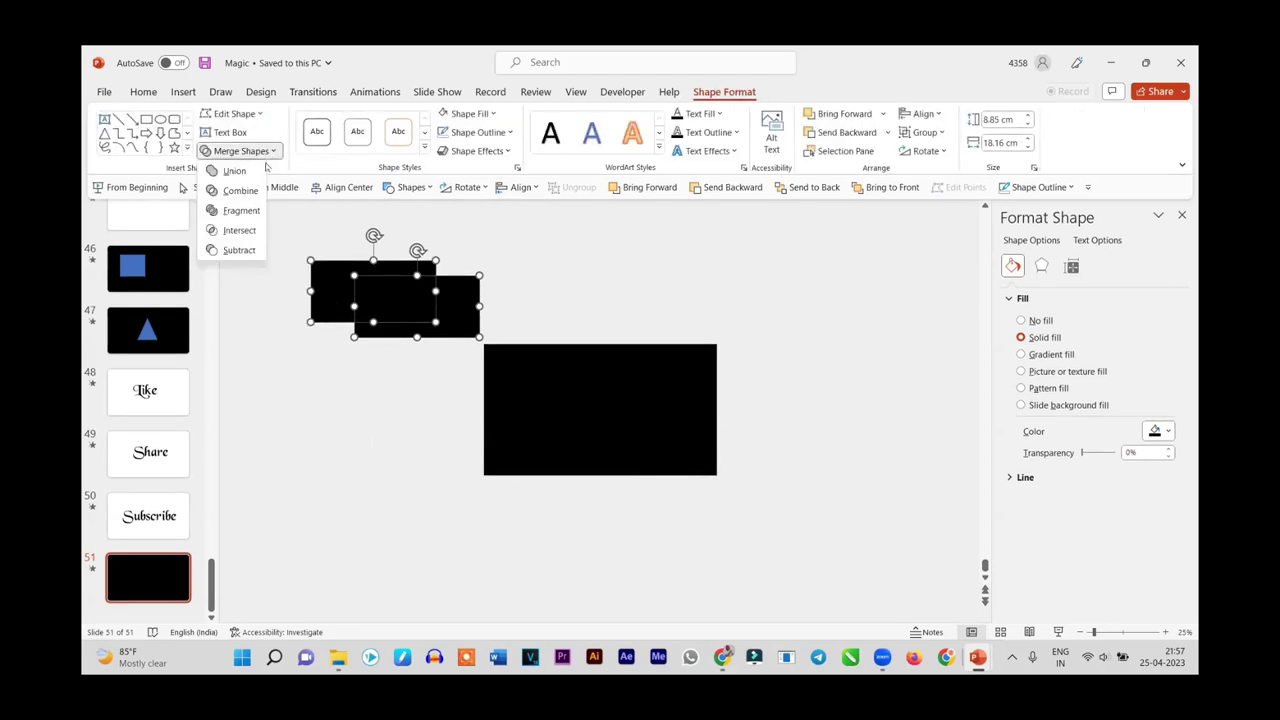
pyautogui.click(241, 210)
pyautogui.click(299, 392)
pyautogui.click(320, 297)
pyautogui.press('Delete')
pyautogui.click(449, 331)
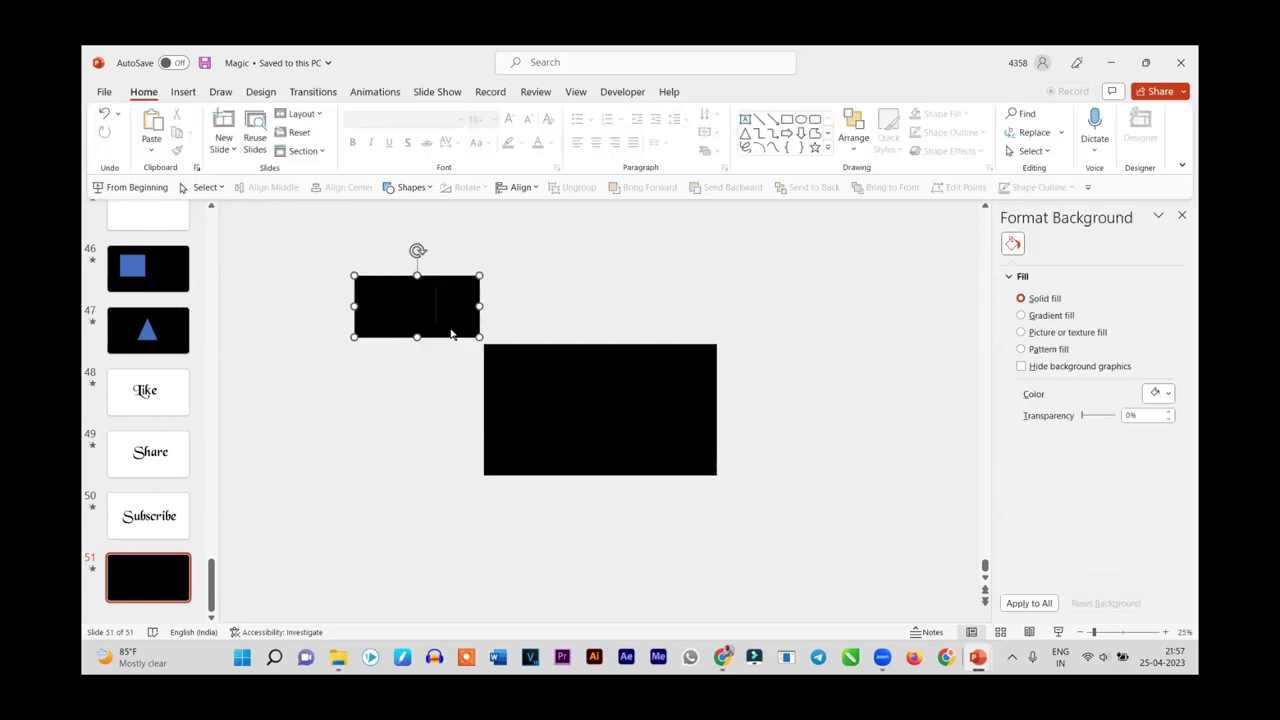
pyautogui.press('Delete')
pyautogui.click(396, 317)
pyautogui.moveTo(396, 317); pyautogui.dragTo(525, 405)
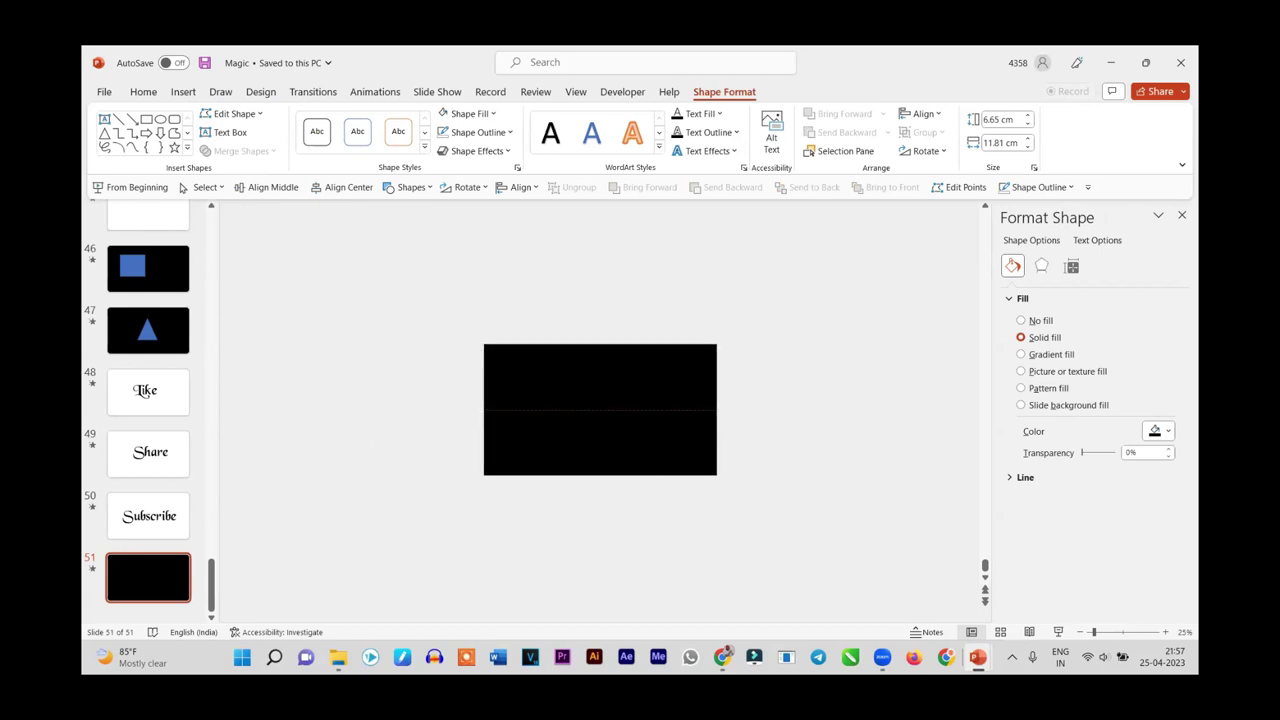
pyautogui.scroll(4, 781, 457)
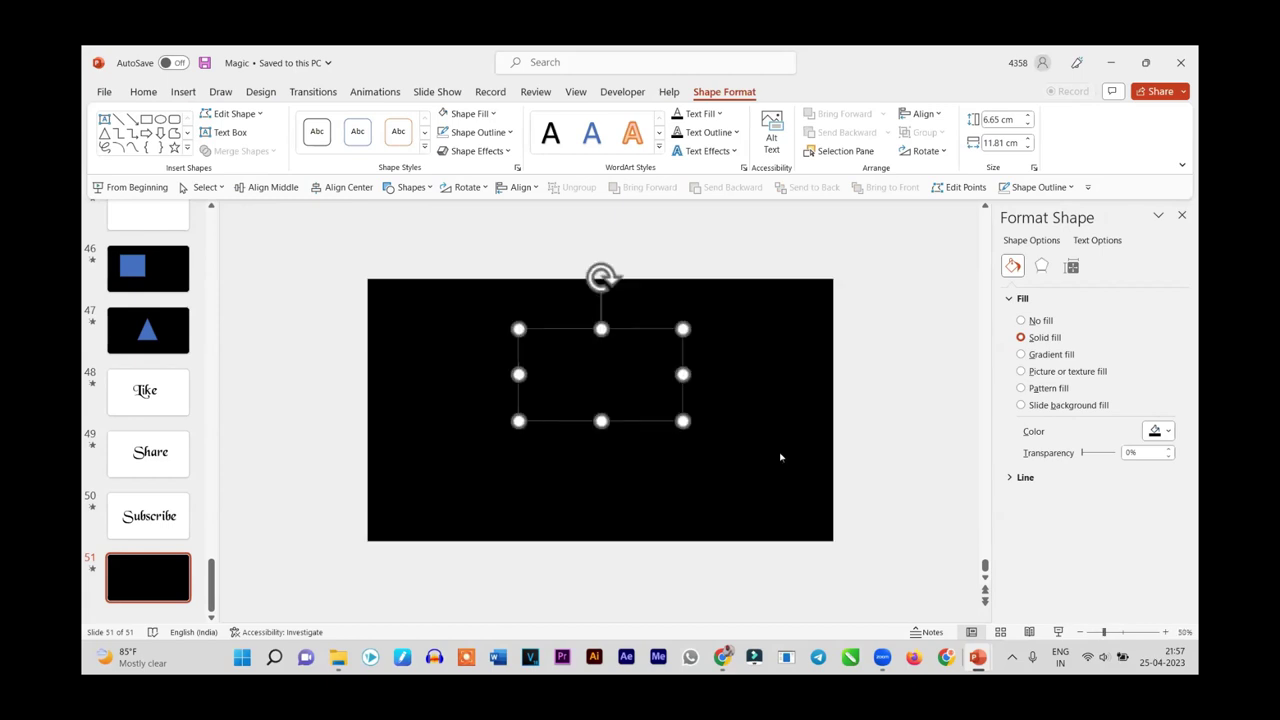
pyautogui.moveTo(609, 398); pyautogui.dragTo(609, 421)
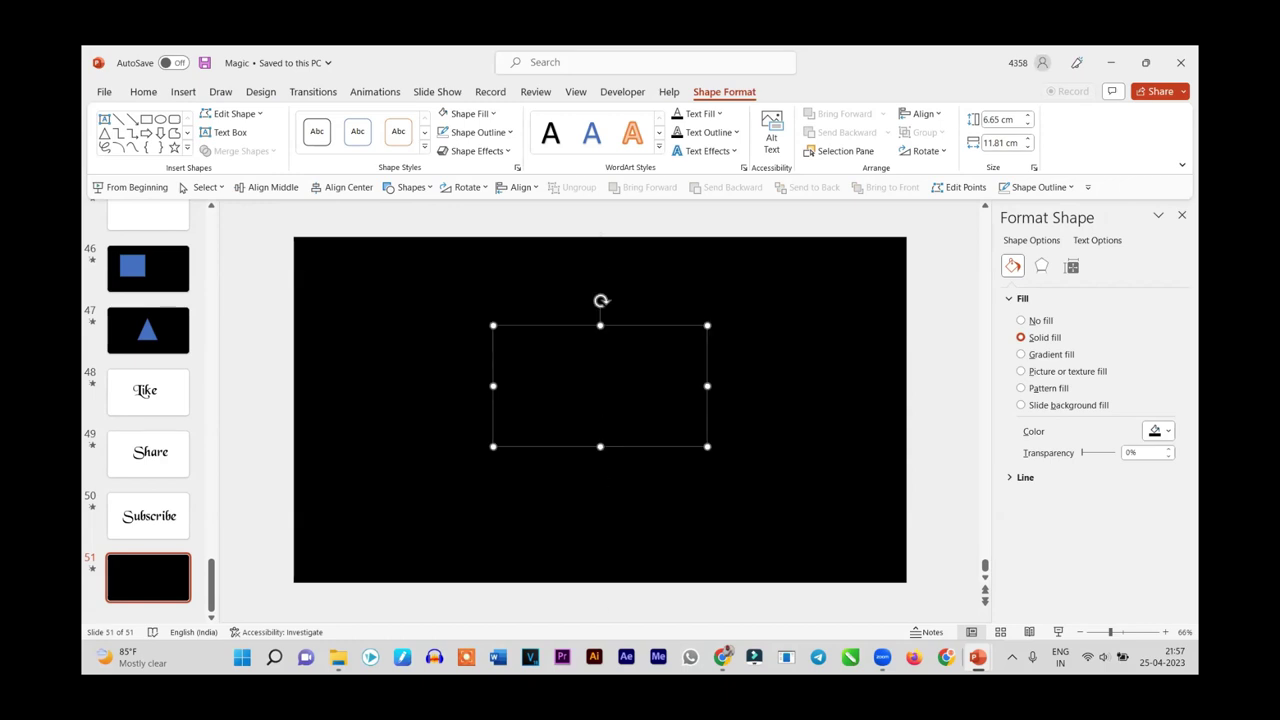
# - Preview slide 51's Morph and drag the small rectangle toward the lower left
pyautogui.click(310, 92)
pyautogui.click(231, 135)
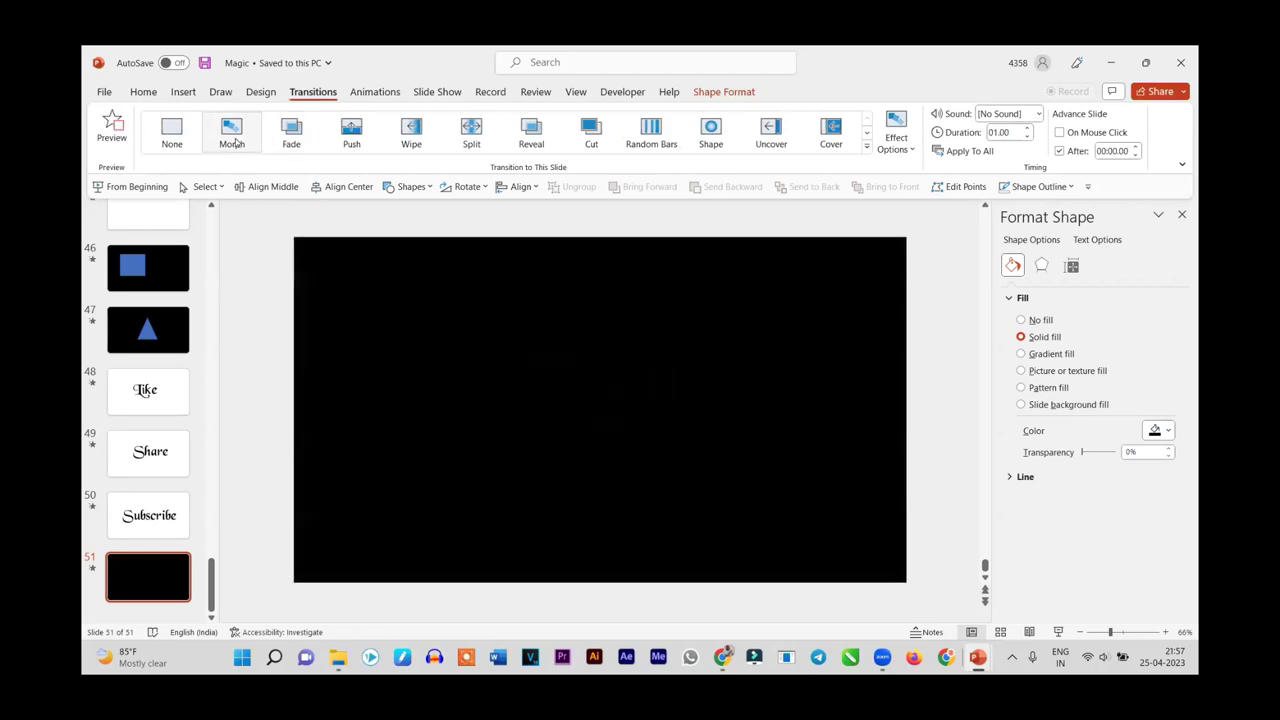
pyautogui.click(231, 135)
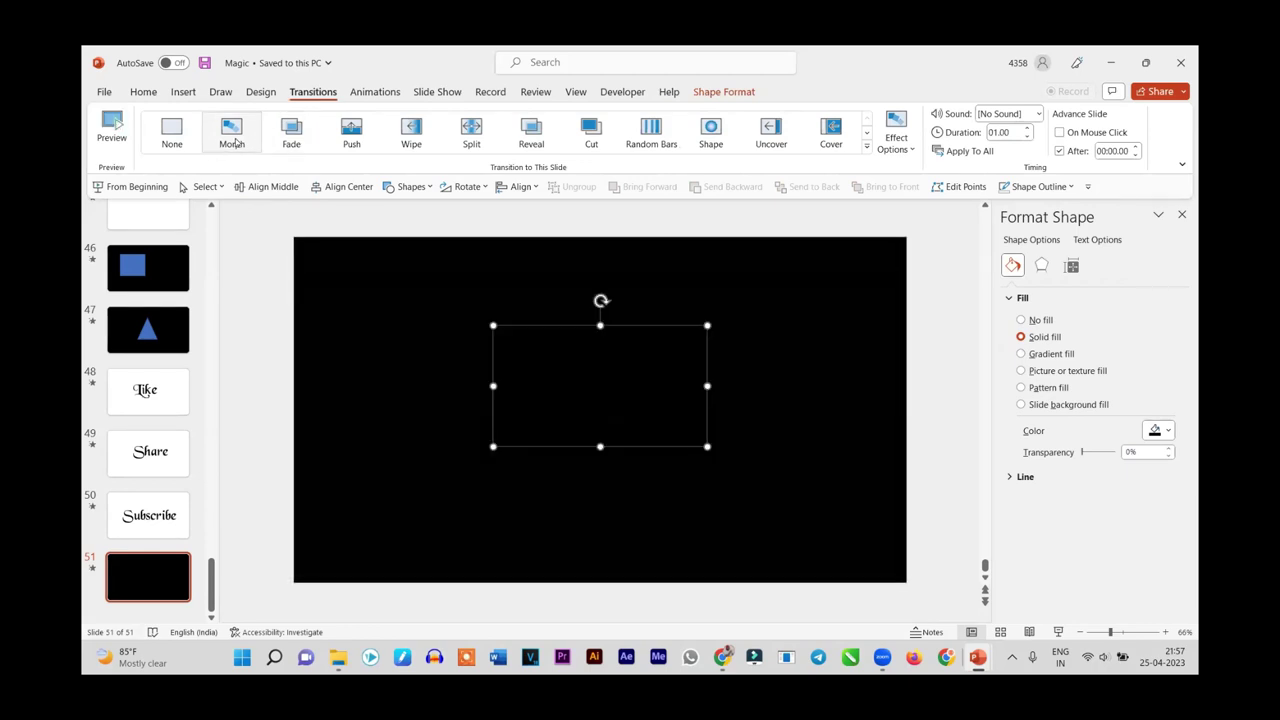
pyautogui.moveTo(586, 411); pyautogui.dragTo(752, 494)
pyautogui.scroll(-4, 458, 442)
# - Replay the Morph preview on slide 51 and step back to the Subscribe slide
pyautogui.click(172, 566)
pyautogui.click(232, 136)
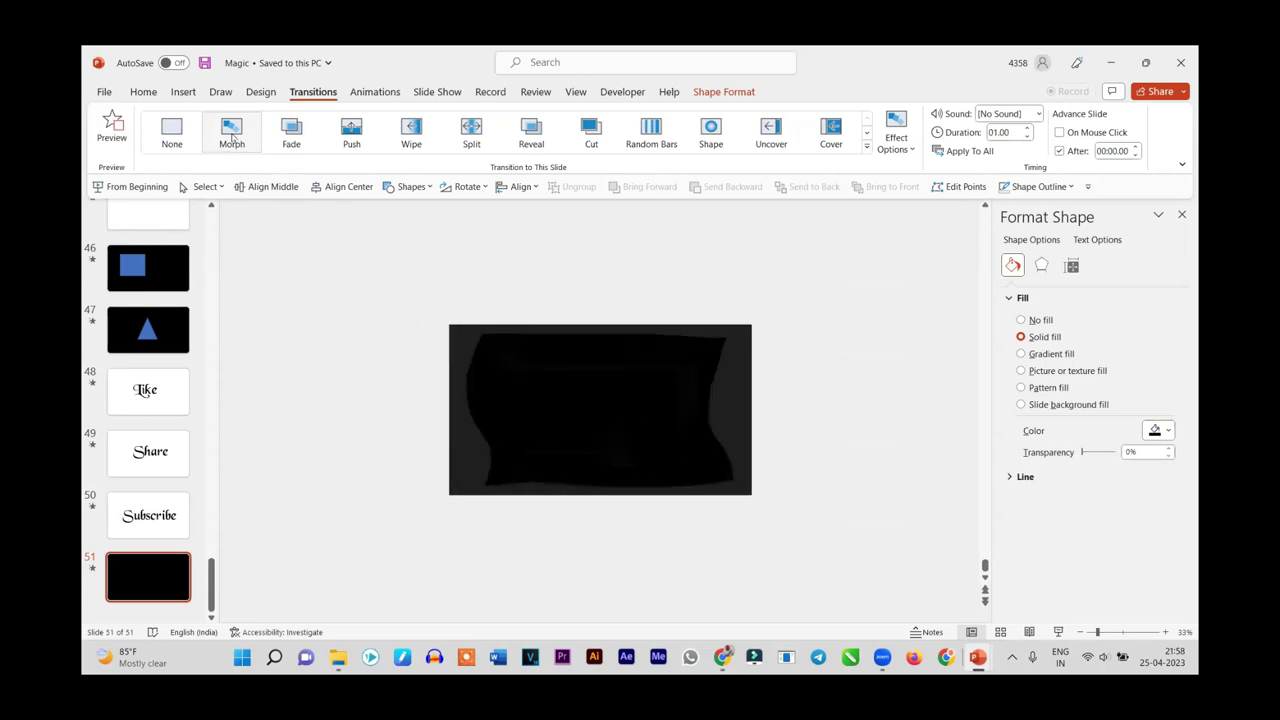
pyautogui.click(114, 124)
pyautogui.press('Up')
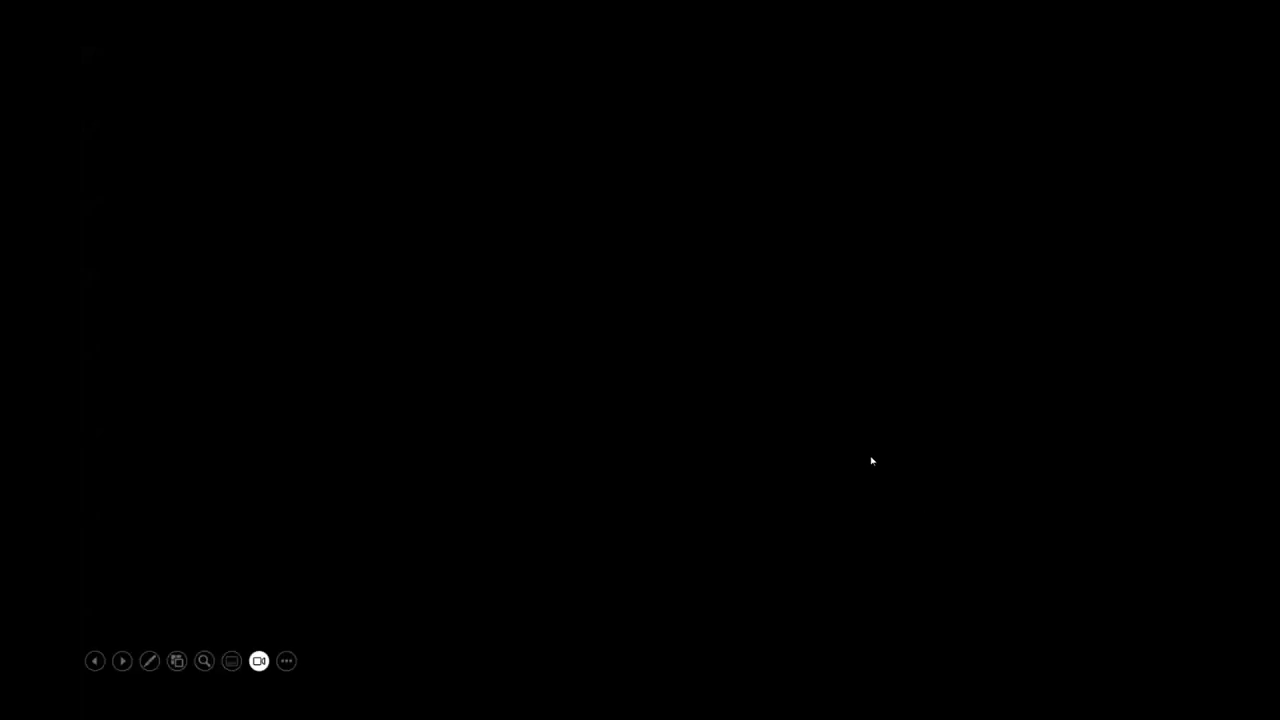
# - Exit the show and run the slide show again from the Subscribe slide
pyautogui.press('Escape')
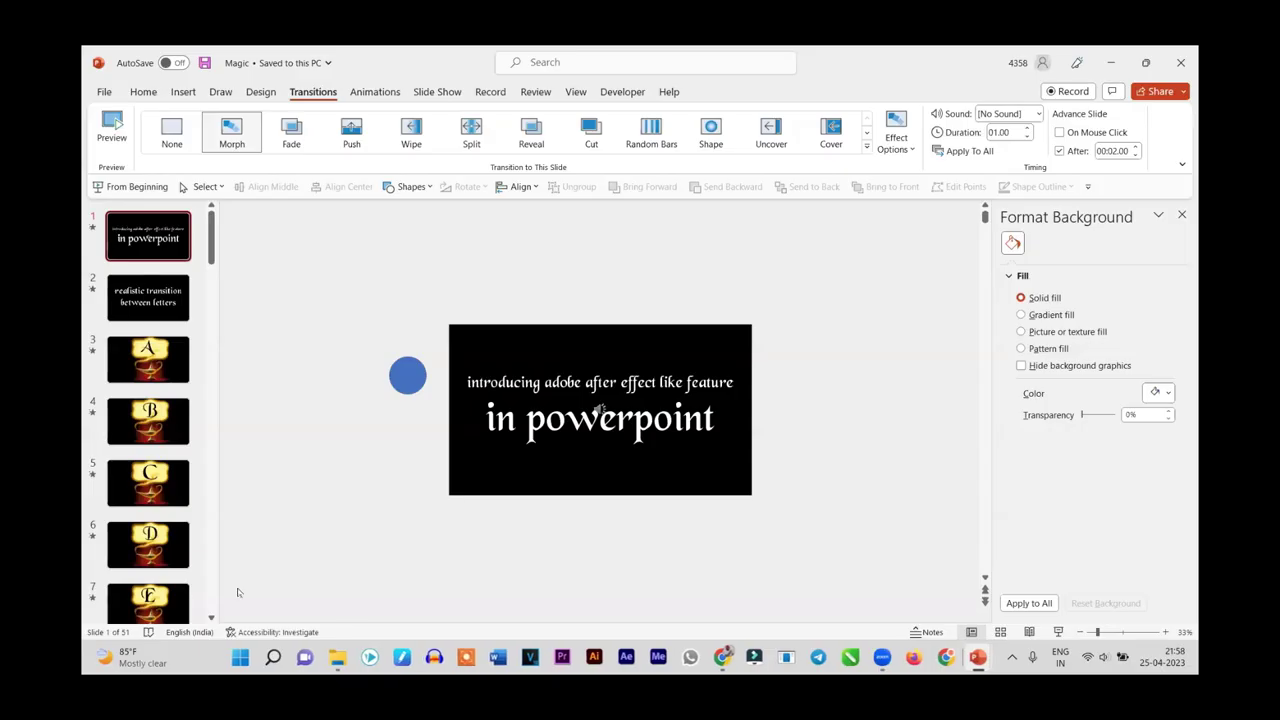
pyautogui.scroll(-15, 148, 533)
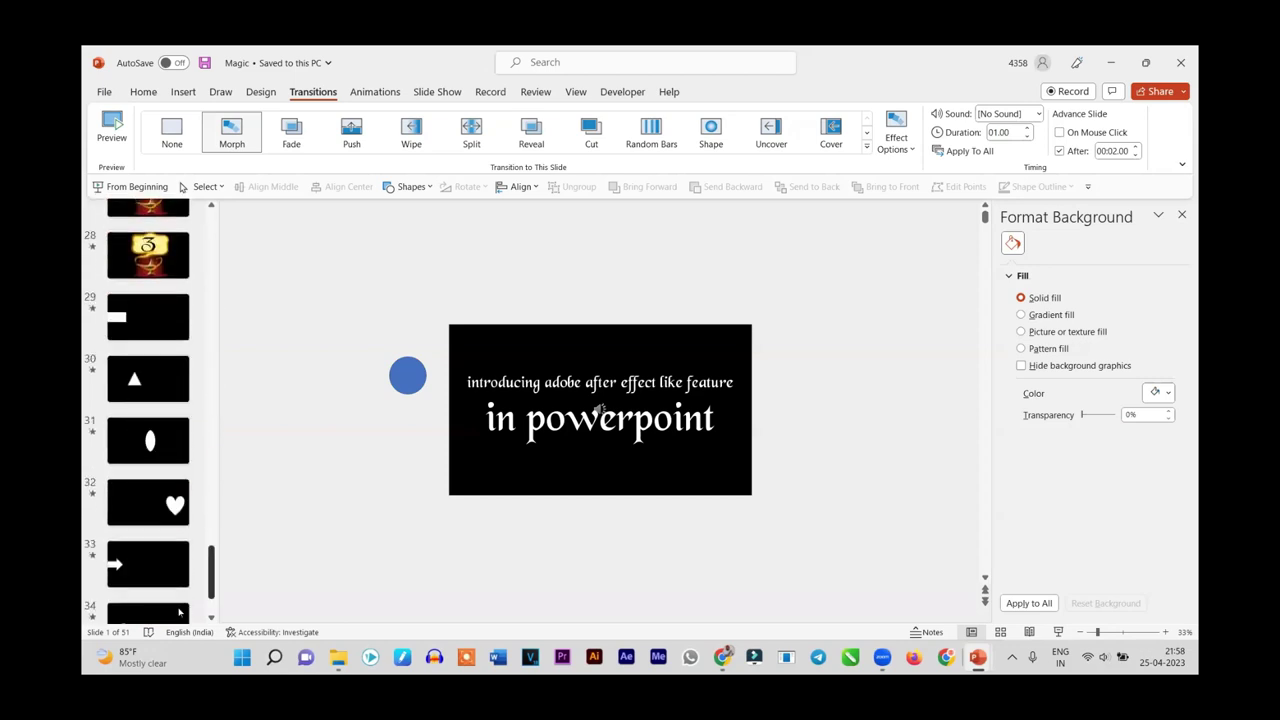
pyautogui.click(148, 533)
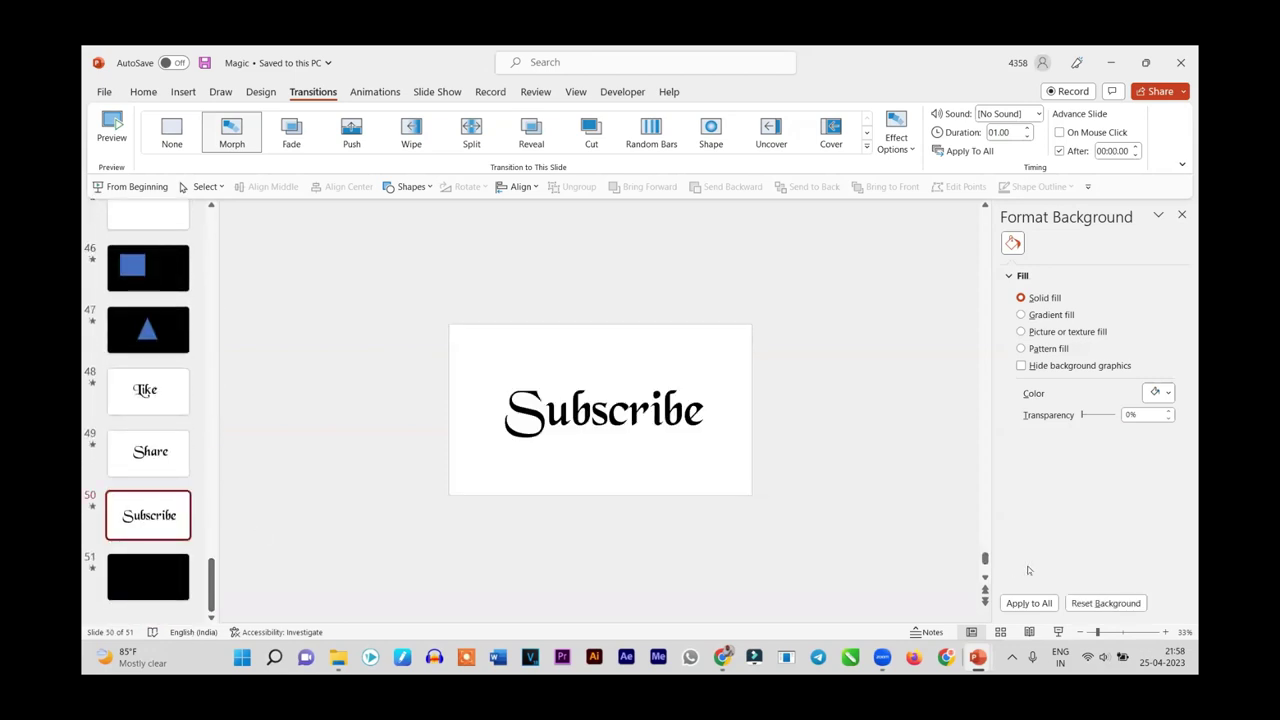
pyautogui.click(1058, 632)
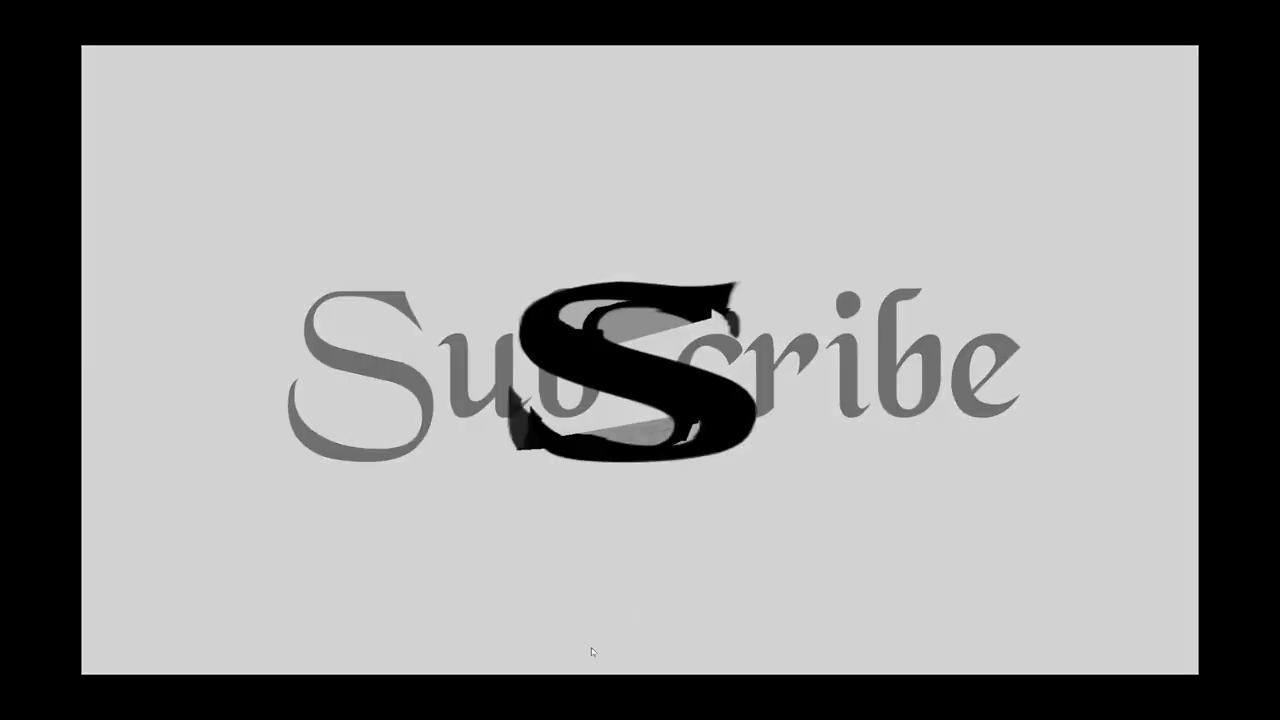
pyautogui.press('Escape')
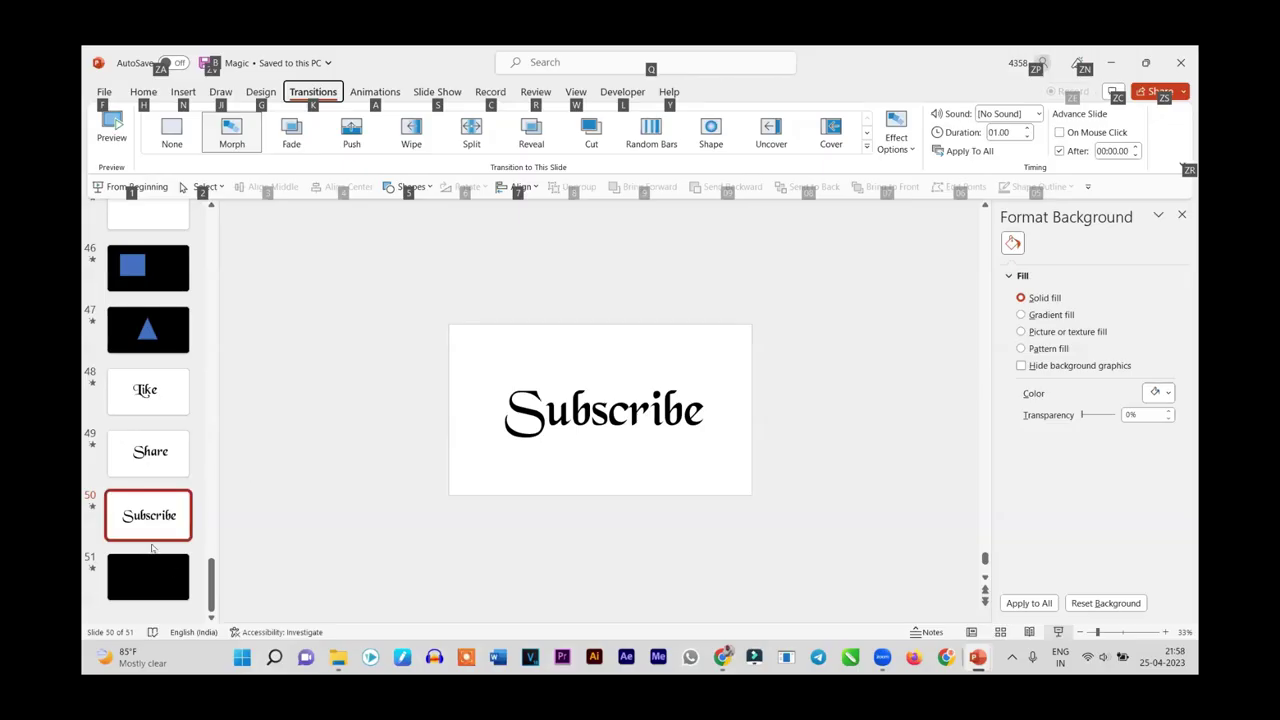
# - Set the Subscribe slide to advance On Mouse Click and replay the show from it
pyautogui.click(1059, 151)
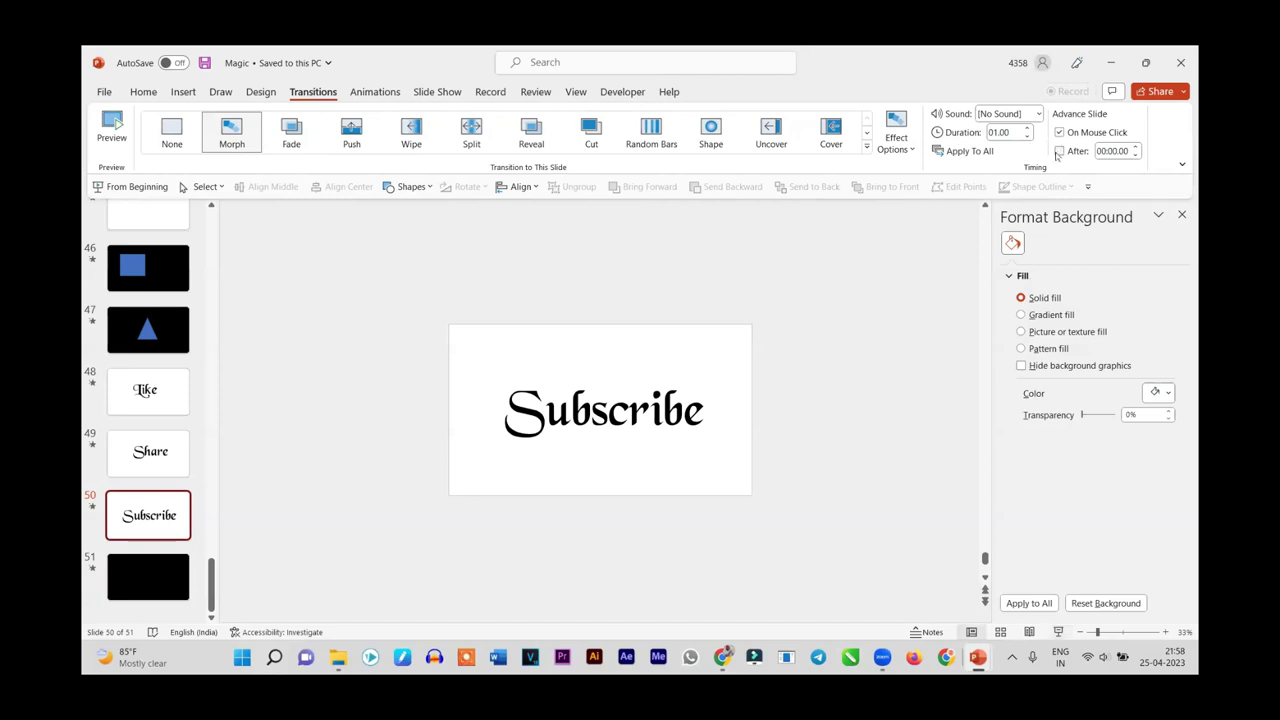
pyautogui.click(138, 587)
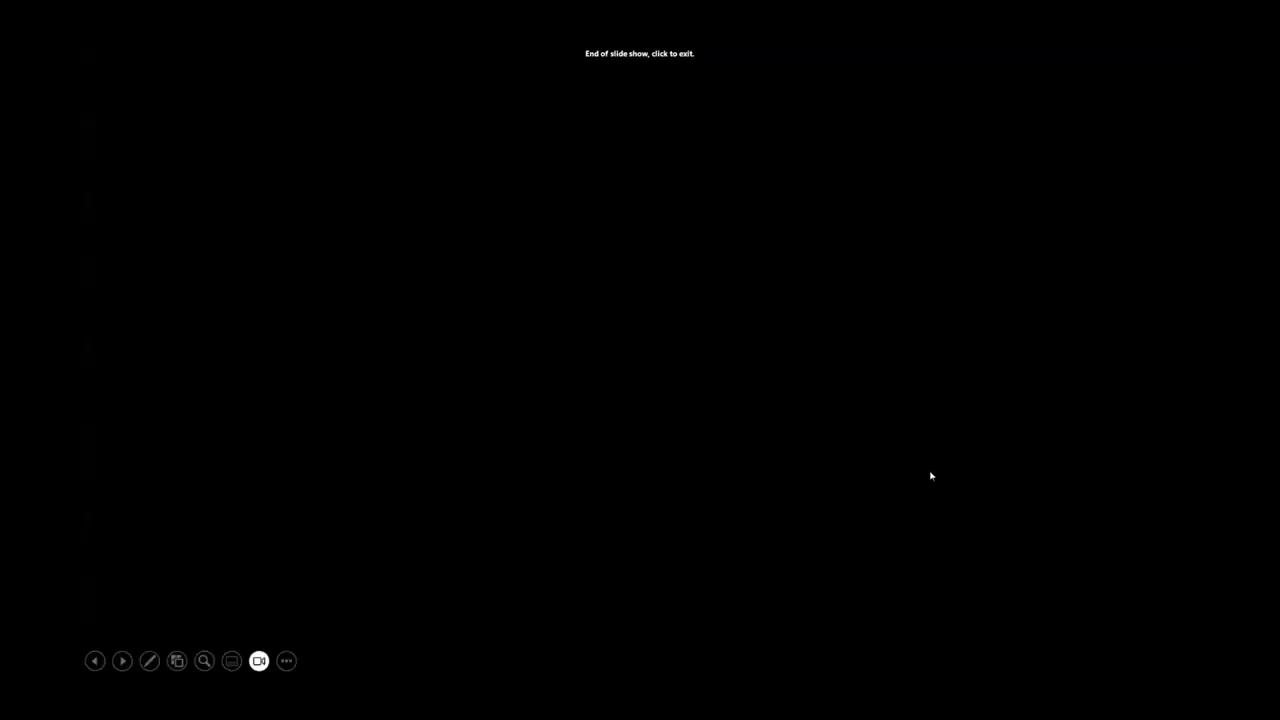
pyautogui.click(929, 475)
pyautogui.press('Up')
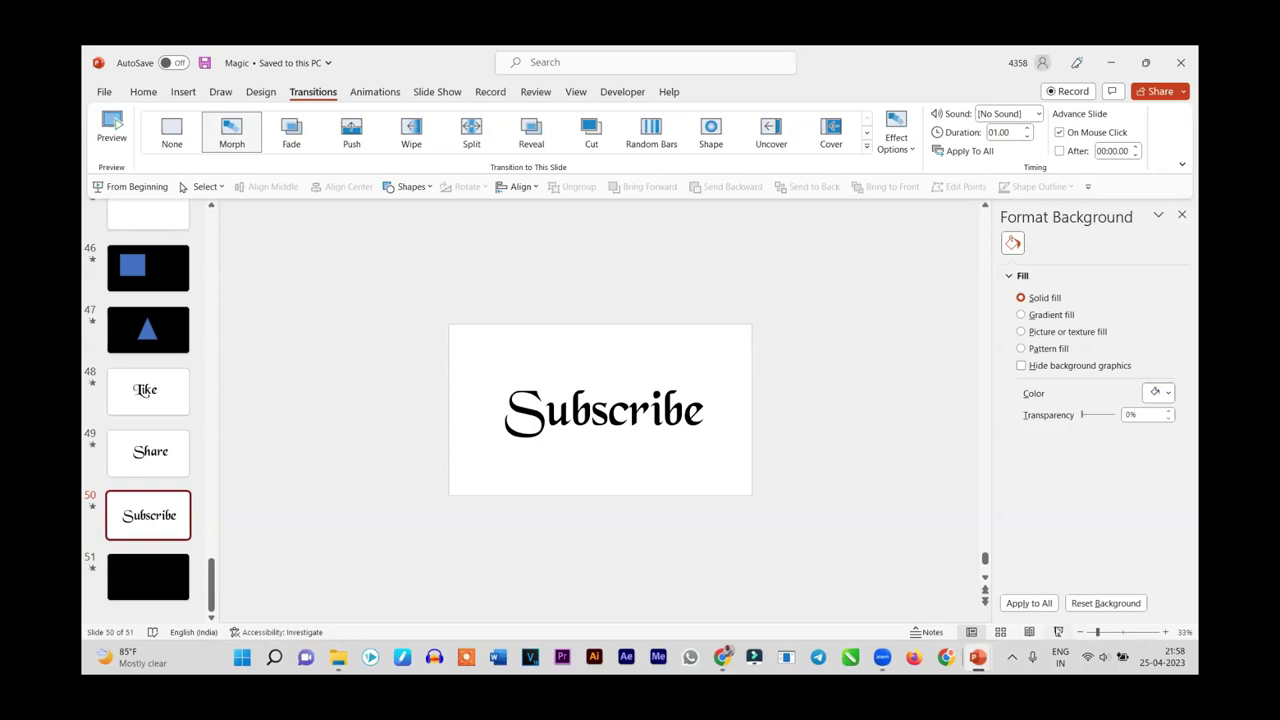
pyautogui.click(1058, 632)
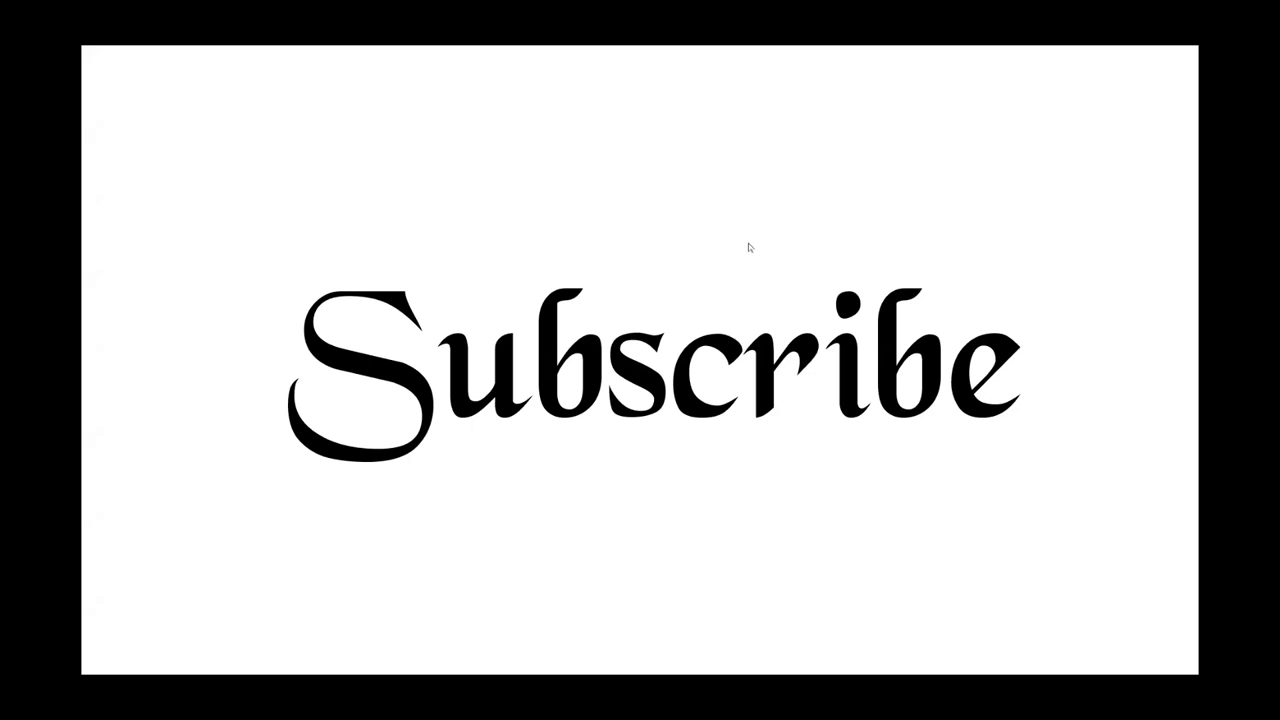
# - Leave the show and try fill changes on slide 51's small top-left shape, undoing the white fill
pyautogui.press('Escape')
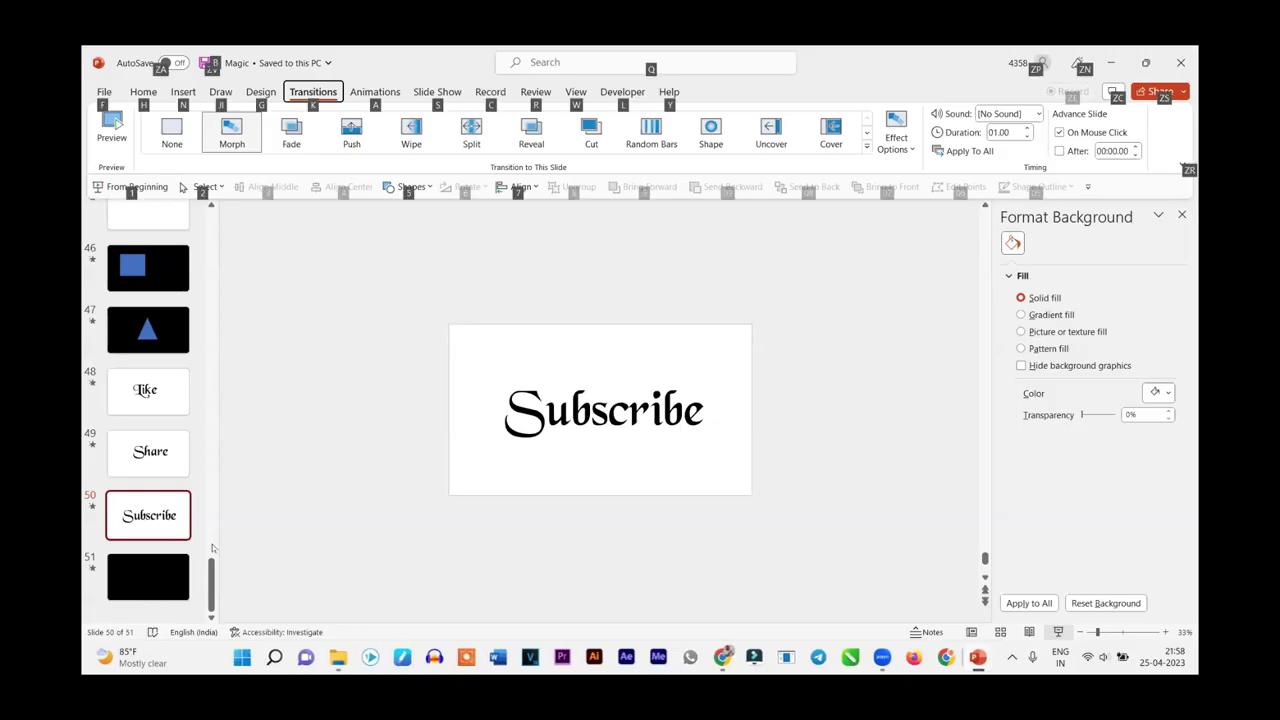
pyautogui.click(157, 568)
pyautogui.click(557, 409)
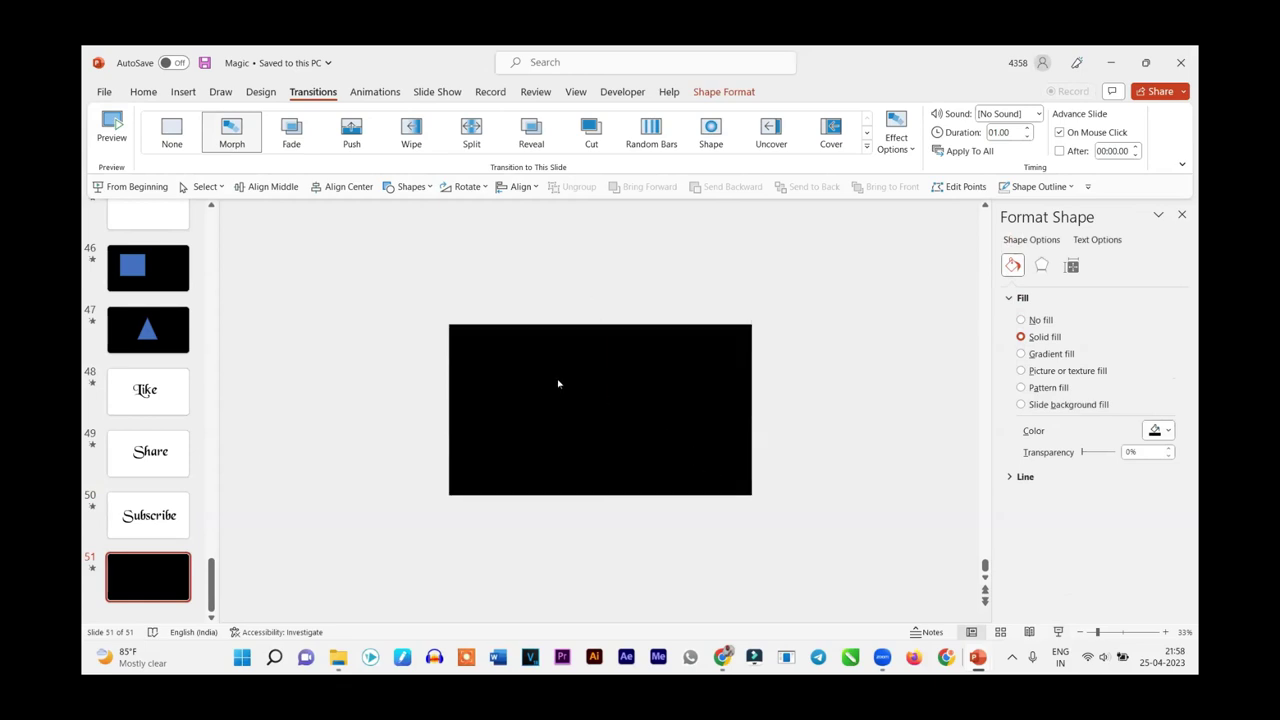
pyautogui.click(525, 365)
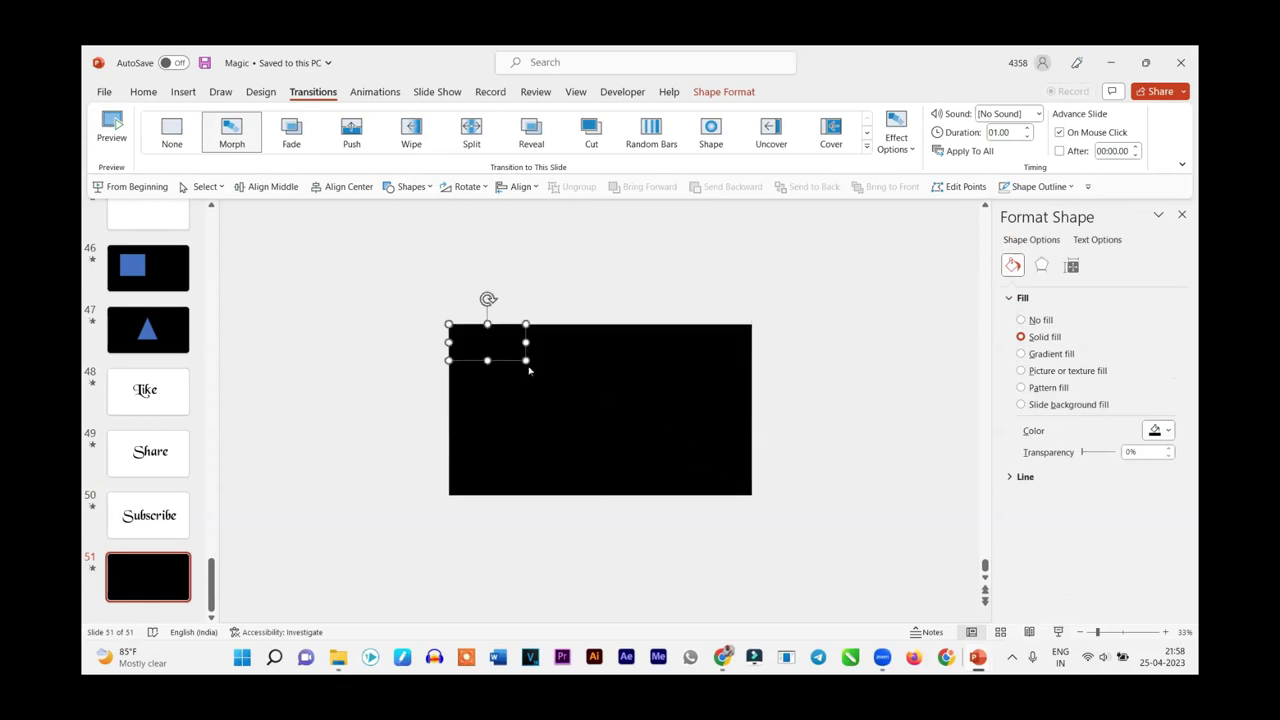
pyautogui.click(1168, 431)
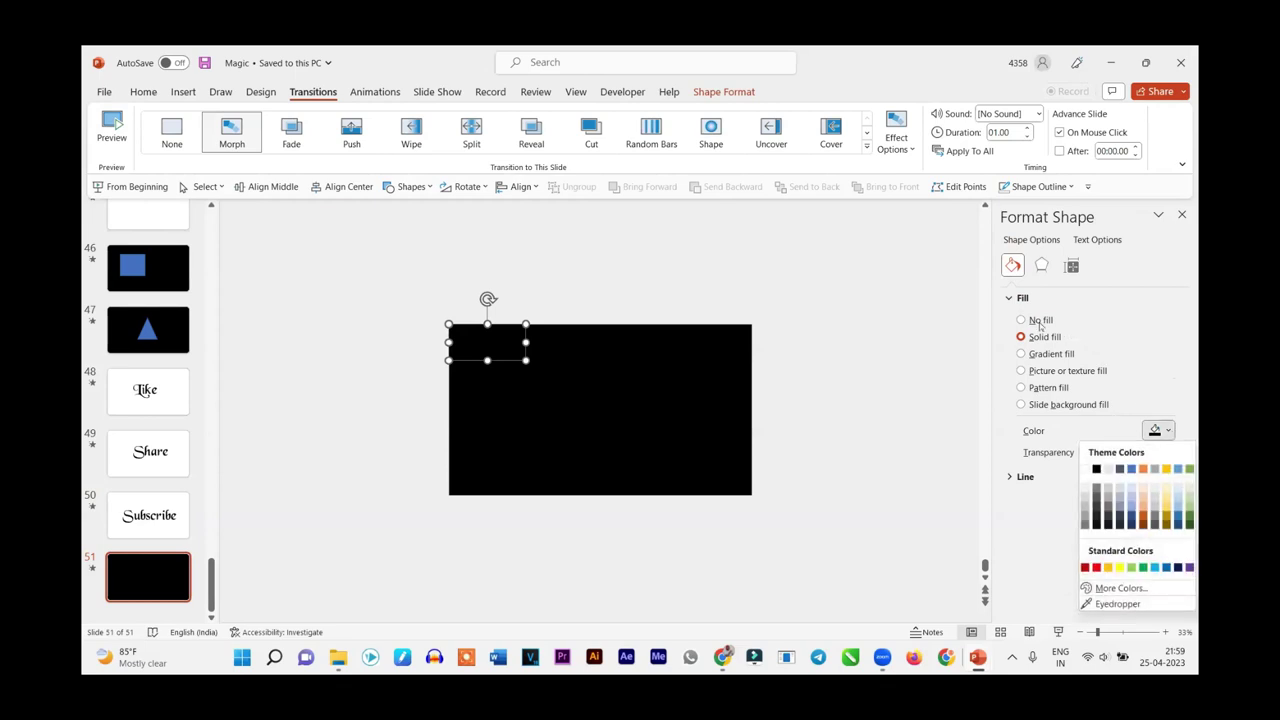
pyautogui.click(1036, 320)
pyautogui.click(1040, 338)
pyautogui.click(1157, 430)
pyautogui.click(1089, 470)
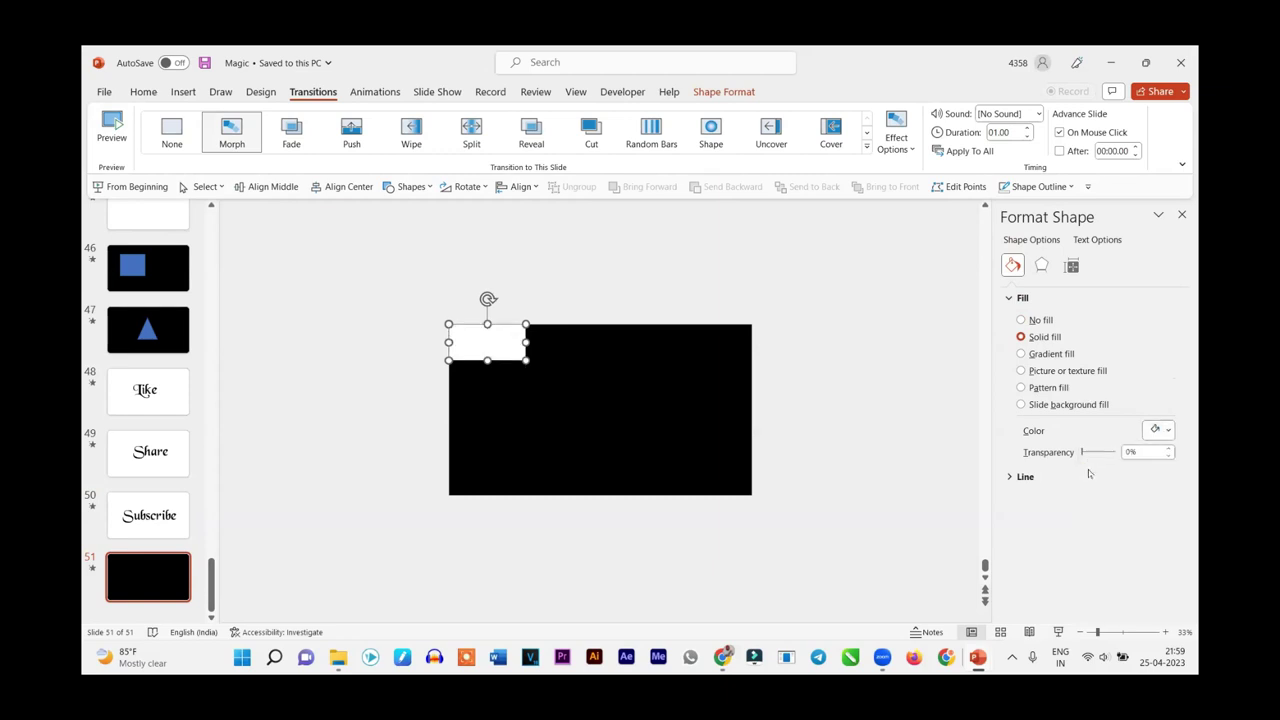
pyautogui.hotkey('ctrl', 'z')
# - Set slide 51's background colour to white
pyautogui.click(728, 441)
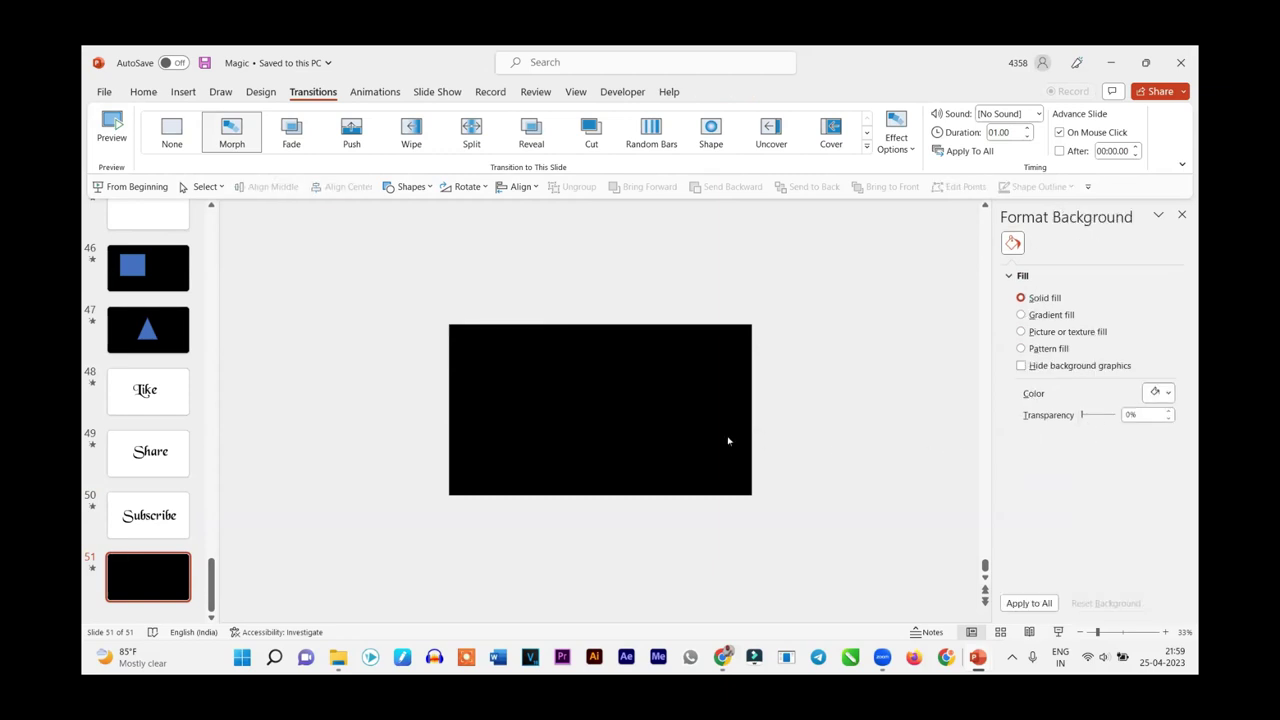
pyautogui.click(1157, 390)
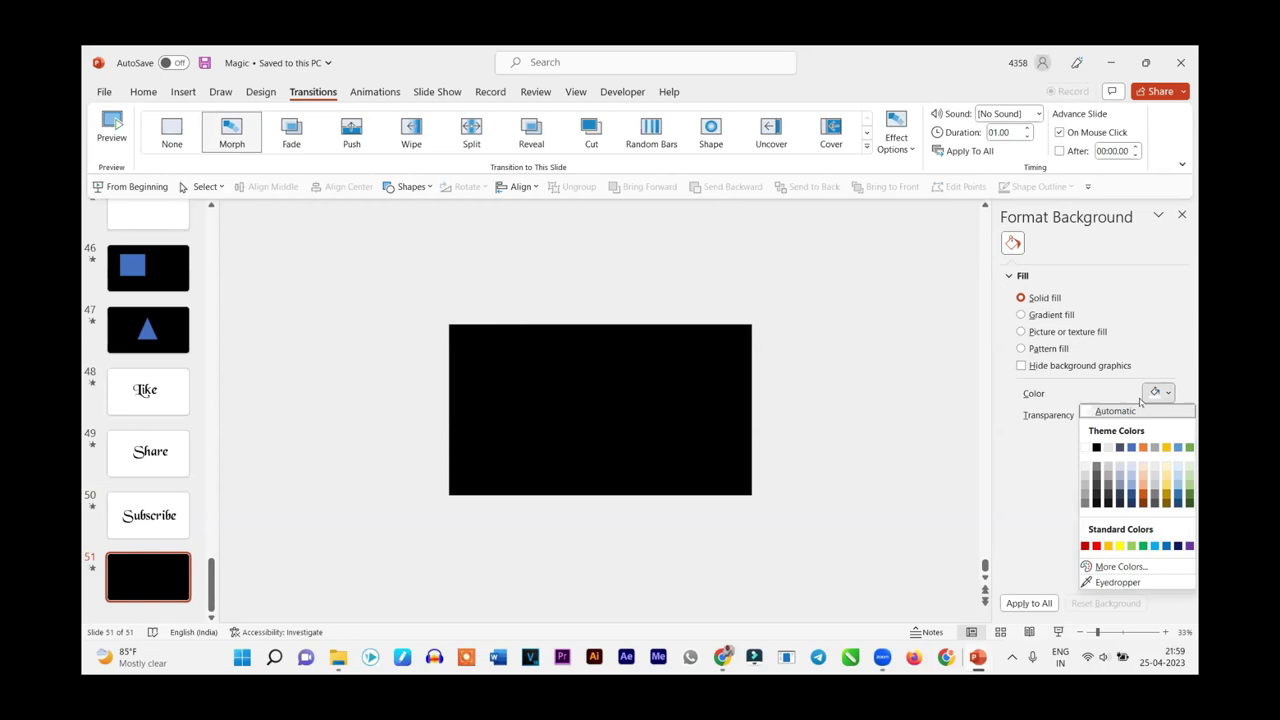
pyautogui.click(1095, 450)
# - Stretch the black rectangle to full slide height and narrow it into a bar
pyautogui.click(505, 357)
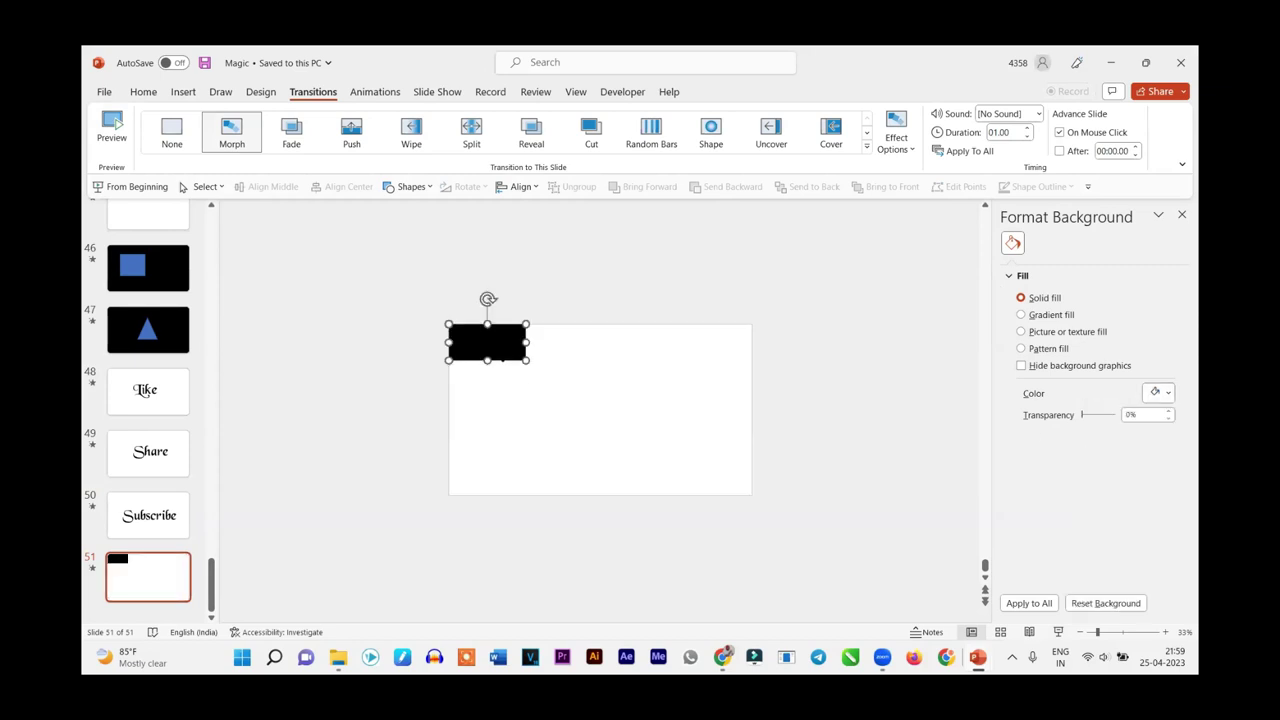
pyautogui.moveTo(527, 362); pyautogui.dragTo(503, 495)
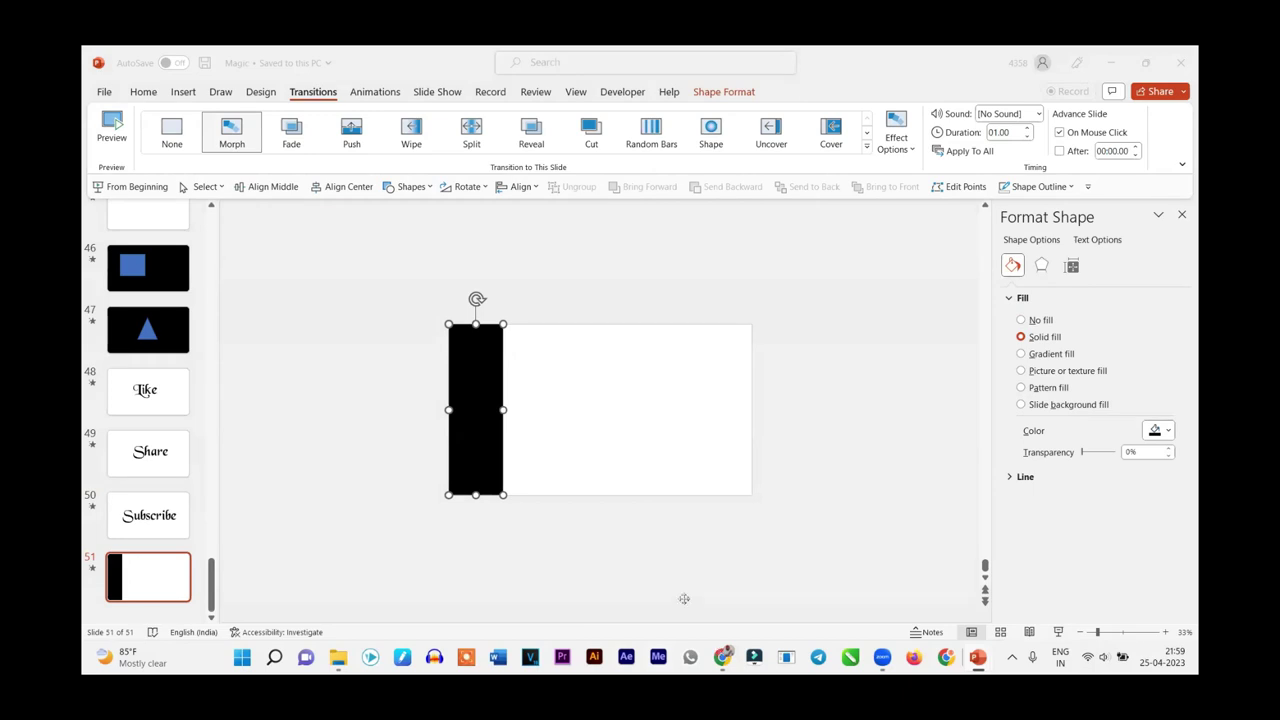
pyautogui.keyDown('ctrl'); pyautogui.scroll(2, 810, 420); pyautogui.keyUp('ctrl')
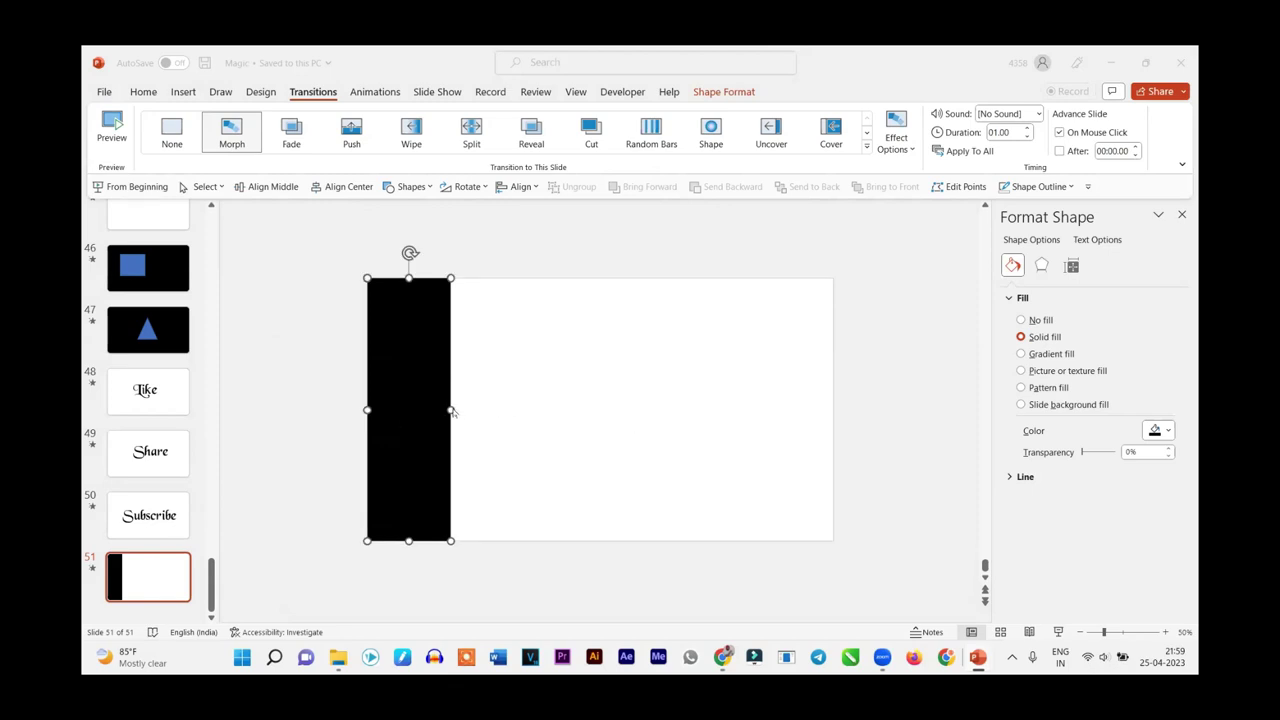
pyautogui.moveTo(450, 410); pyautogui.dragTo(593, 450)
pyautogui.click(666, 470)
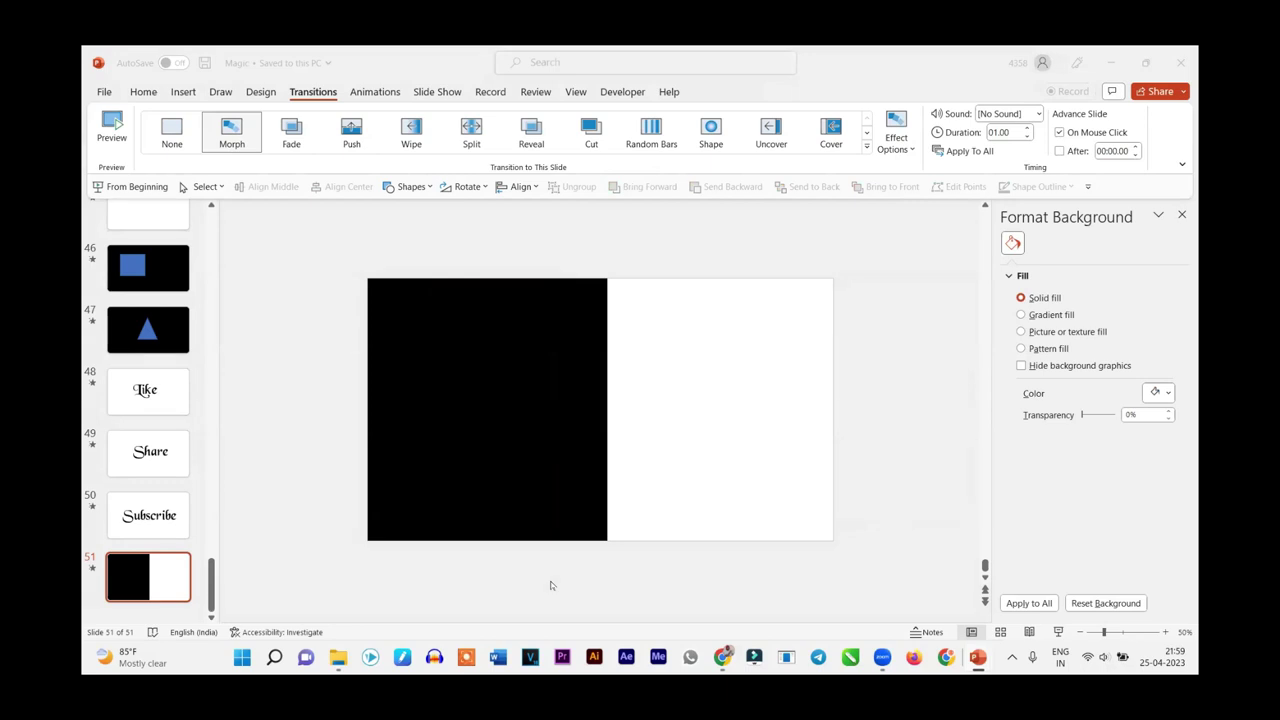
# - Select all the black strips and move them onto the slide's right half
pyautogui.click(350, 260)
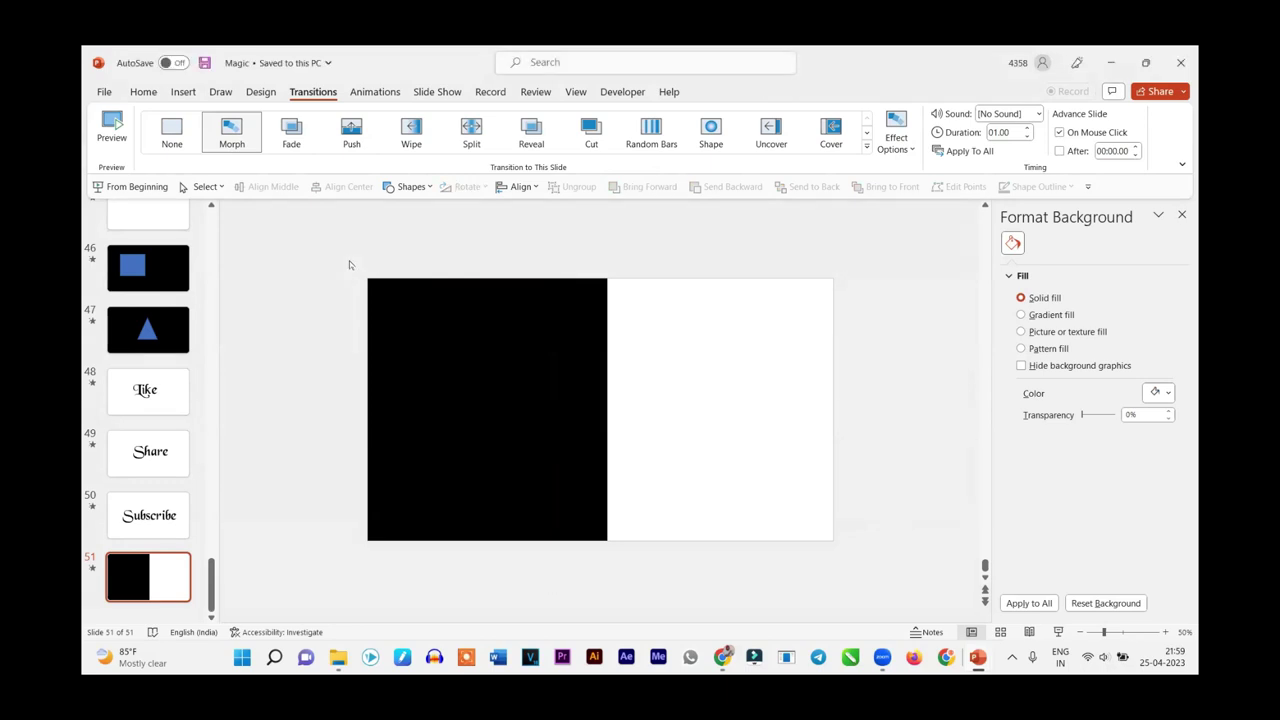
pyautogui.moveTo(322, 245); pyautogui.dragTo(643, 563)
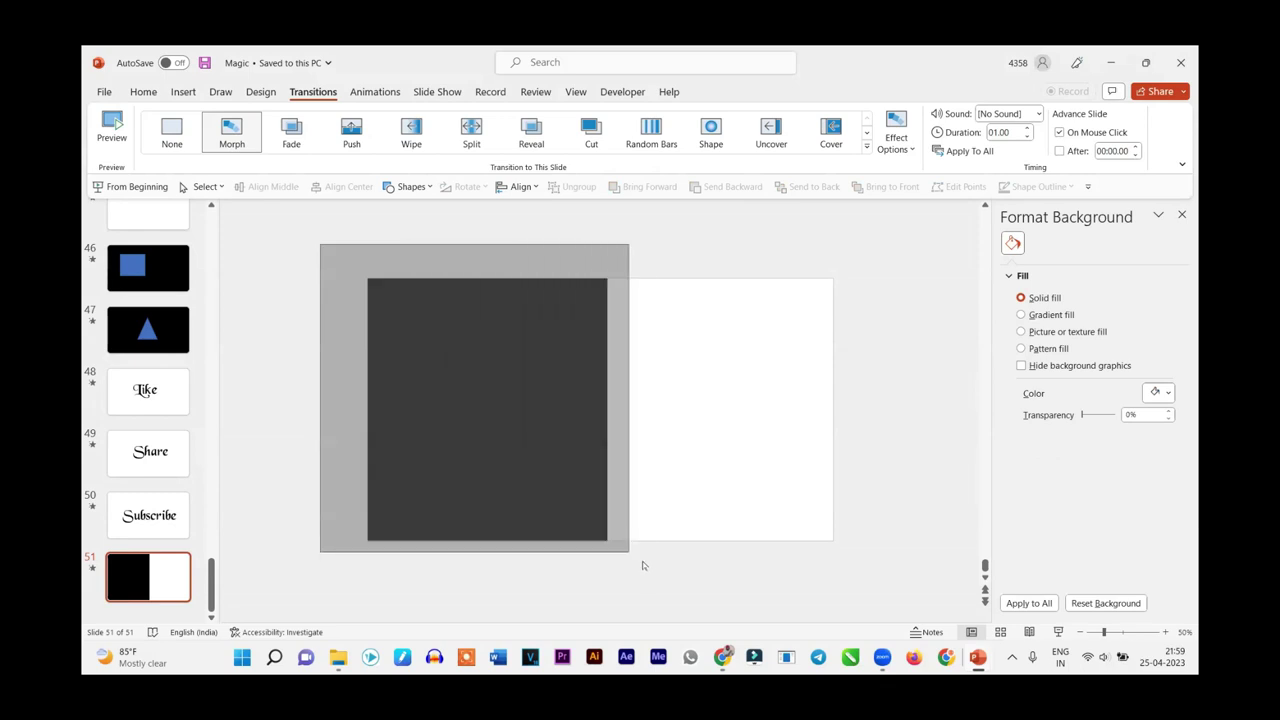
pyautogui.moveTo(563, 438); pyautogui.dragTo(784, 435)
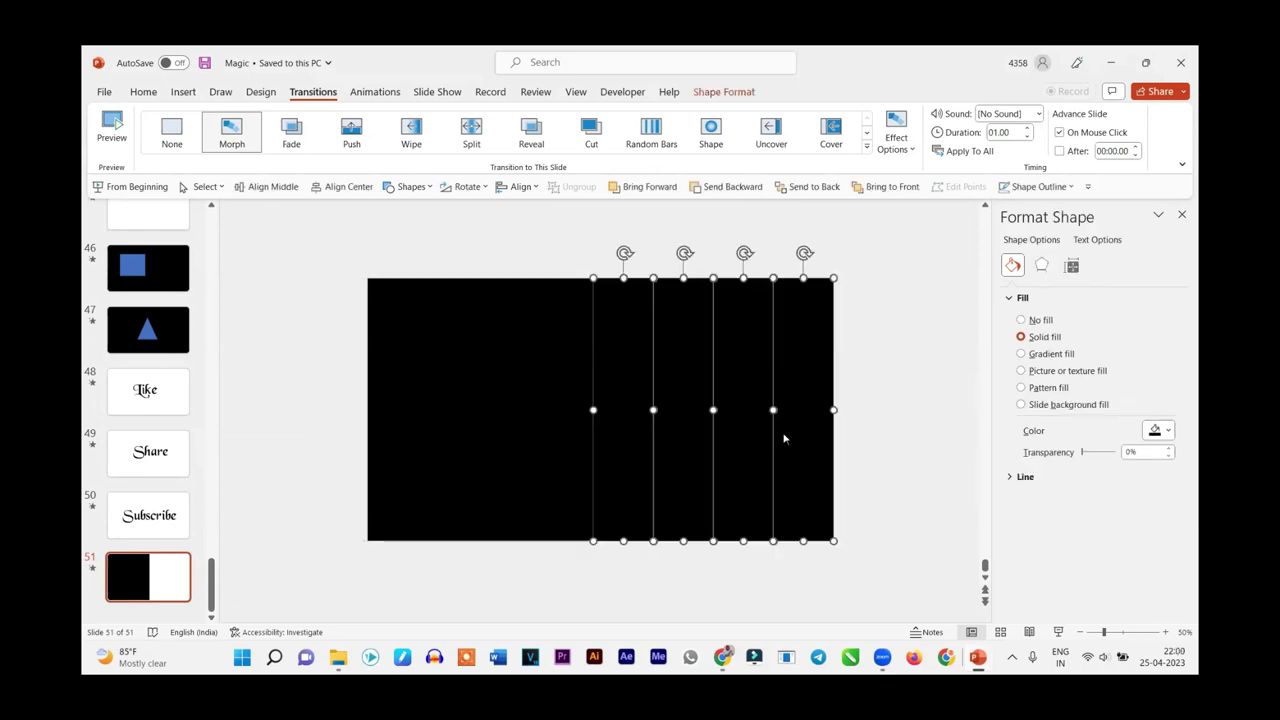
pyautogui.click(867, 425)
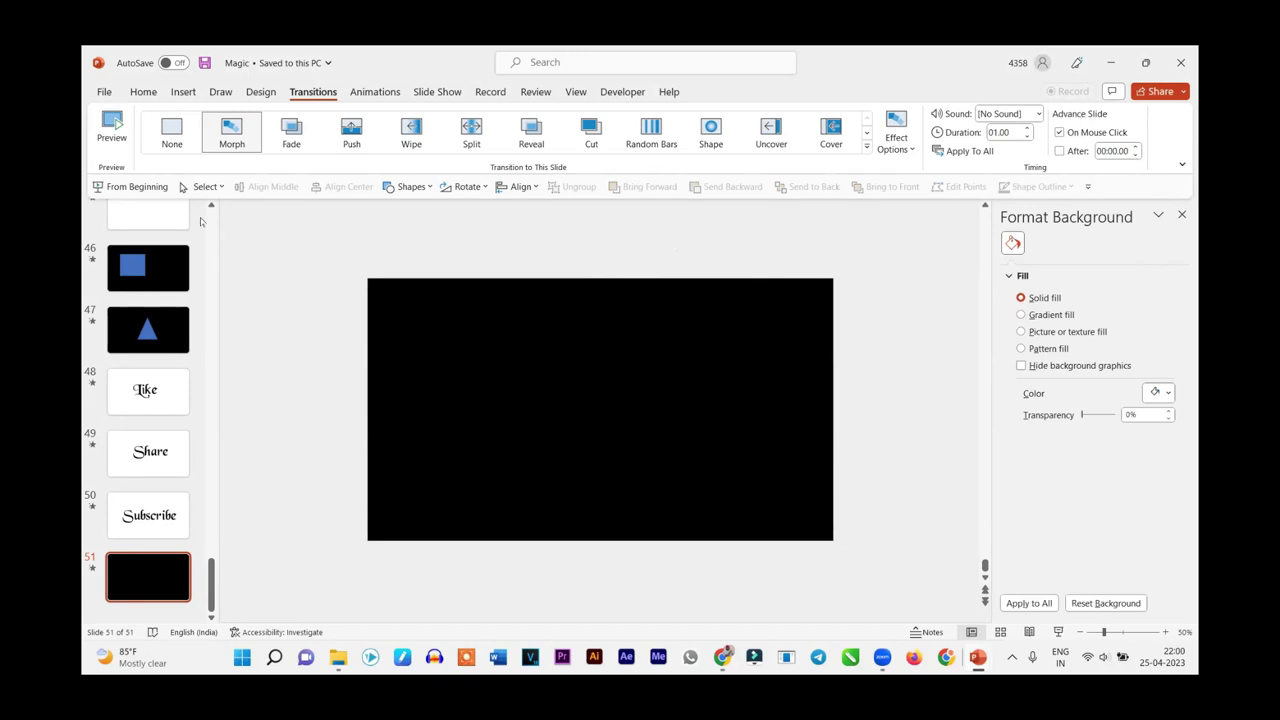
# - Apply the Morph transition to slide 51 and play the show from the Subscribe slide
pyautogui.click(230, 140)
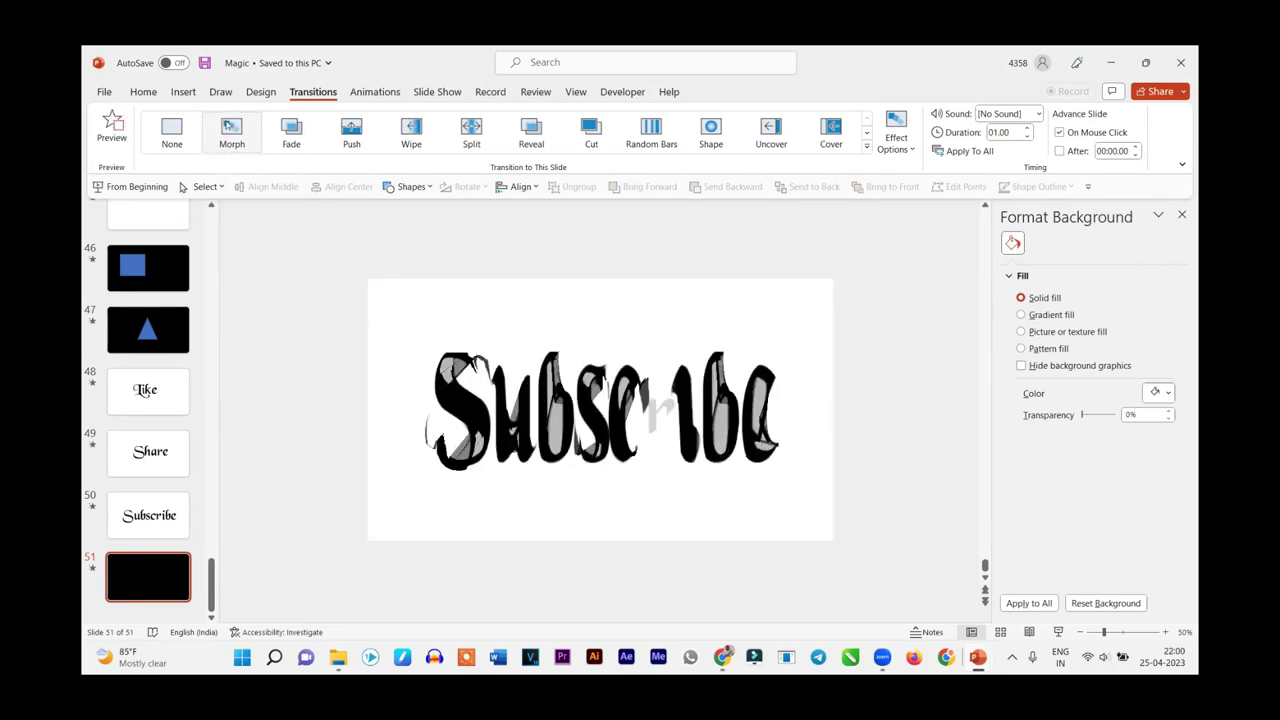
pyautogui.press('pageup')
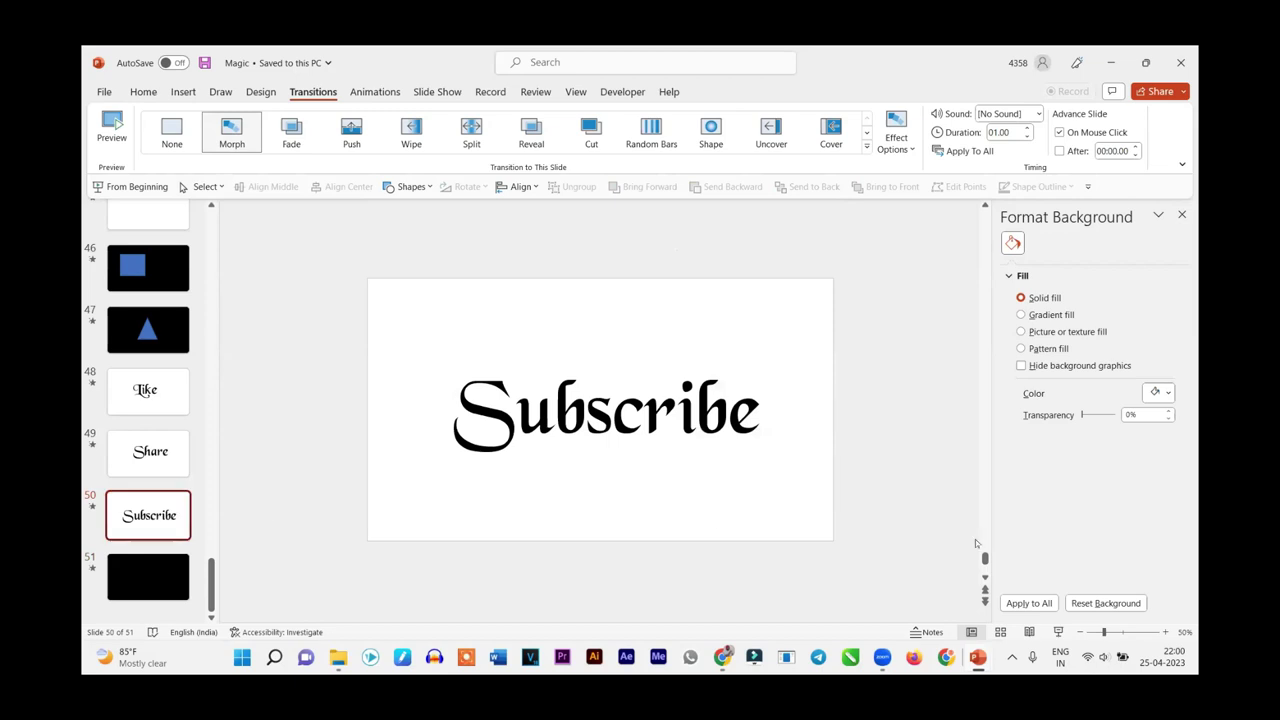
pyautogui.click(1057, 634)
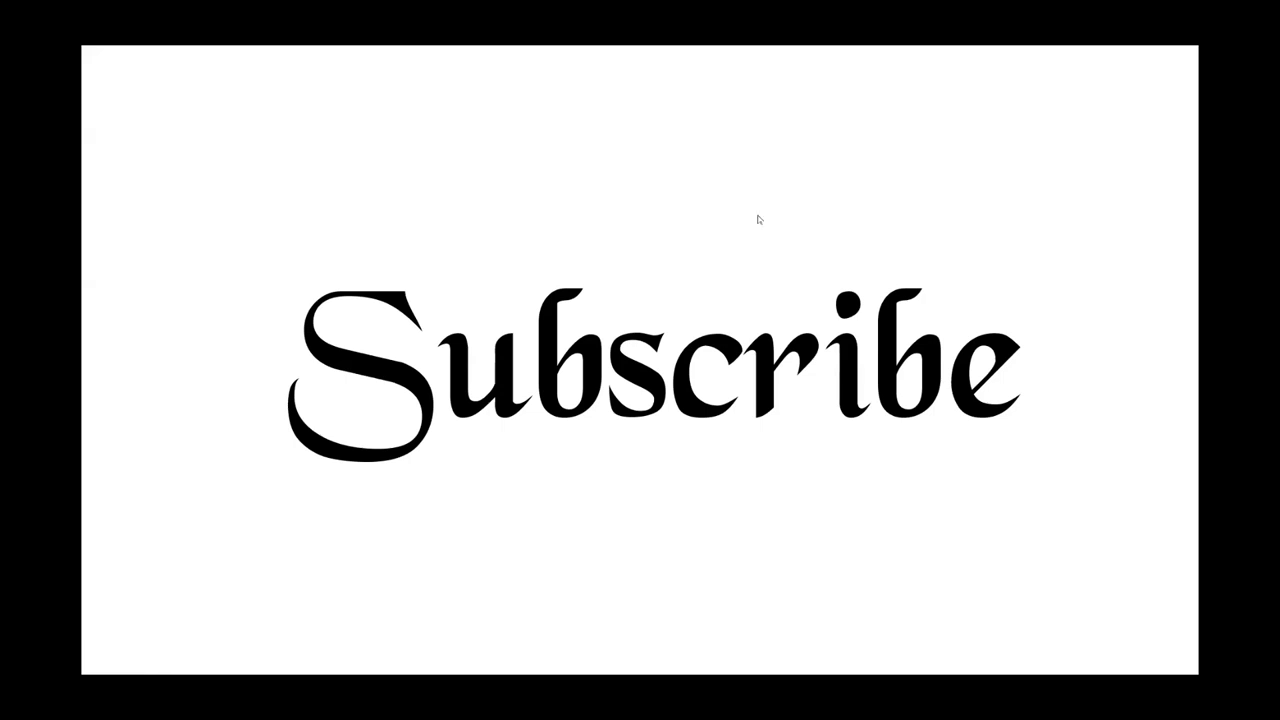
# - End the slide show and shift one narrow strip on slide 51 slightly left
pyautogui.press('super')
pyautogui.press('super')
pyautogui.rightClick(761, 451)
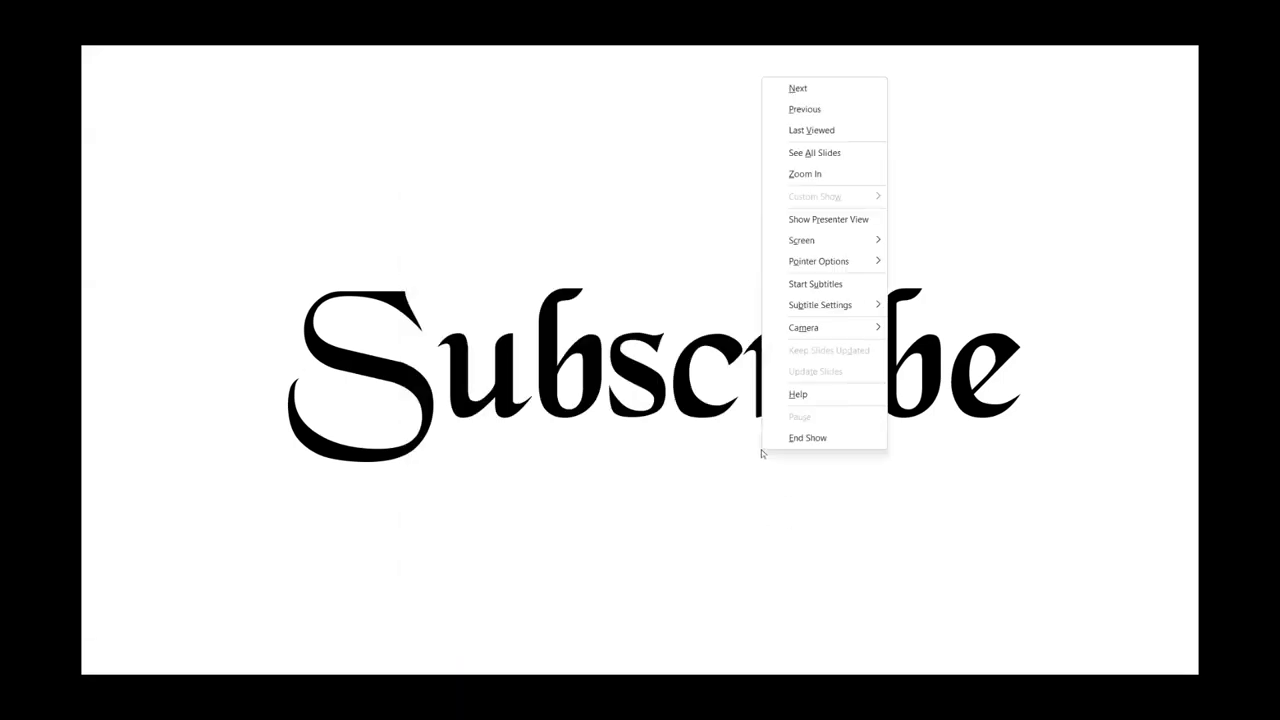
pyautogui.click(800, 440)
pyautogui.click(720, 397)
pyautogui.moveTo(710, 390); pyautogui.dragTo(676, 392)
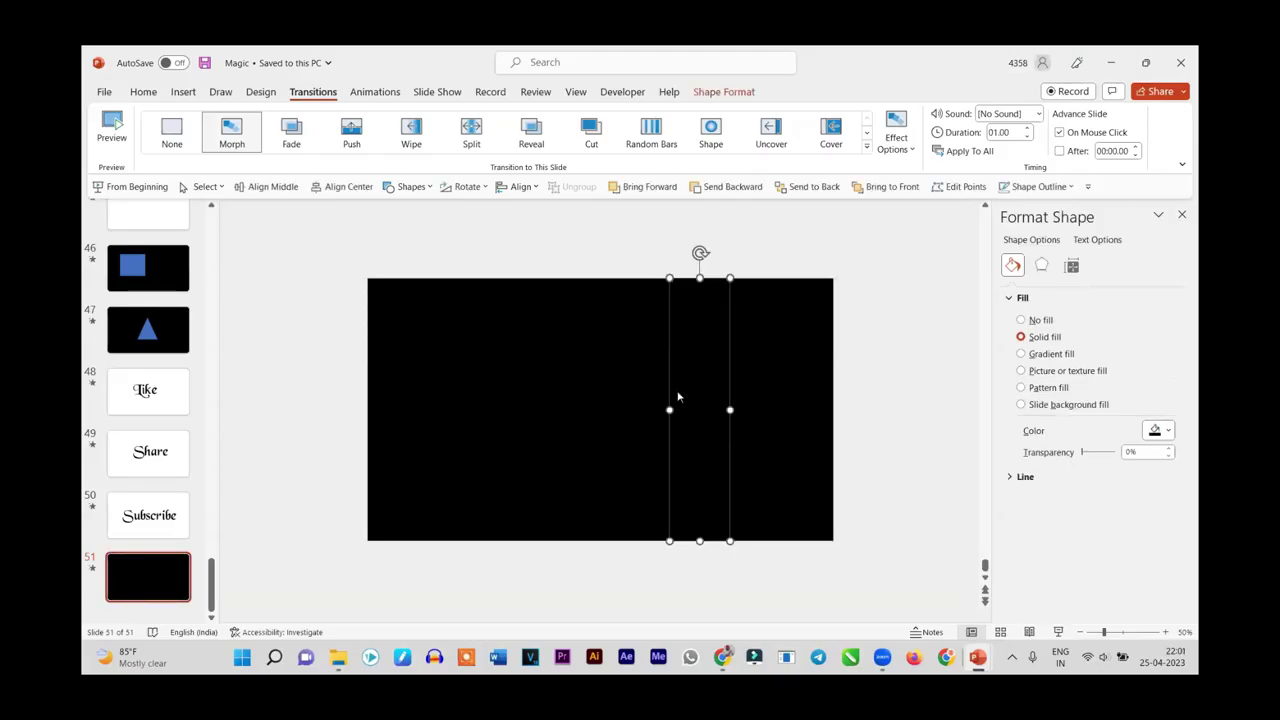
pyautogui.click(120, 578)
# - Replay the slide show from the Subscribe slide, then exit it
pyautogui.click(145, 536)
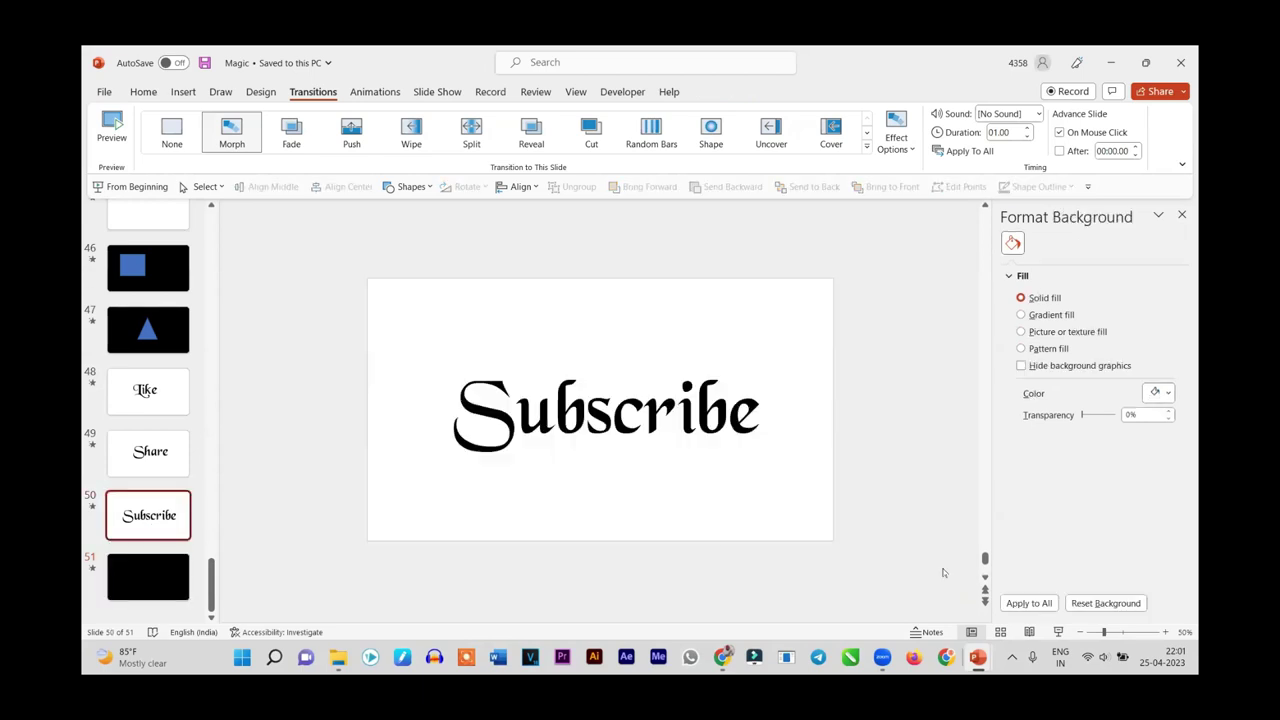
pyautogui.click(1058, 632)
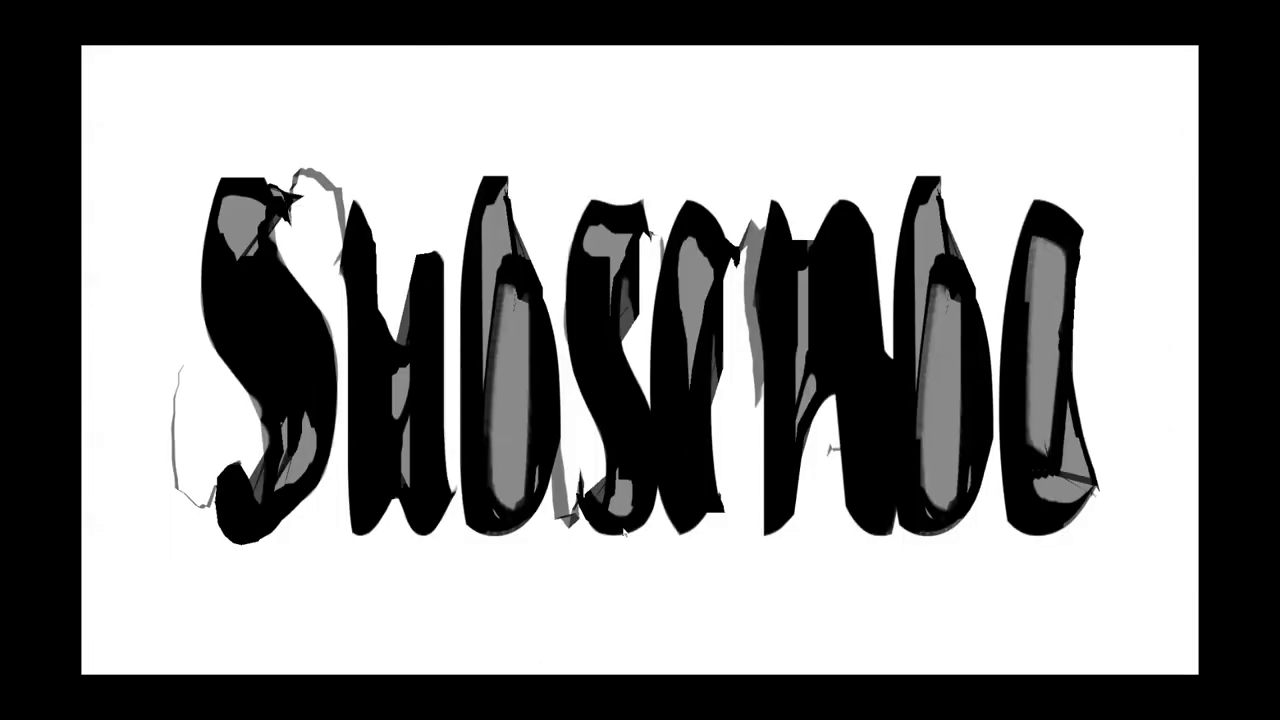
pyautogui.press('super')
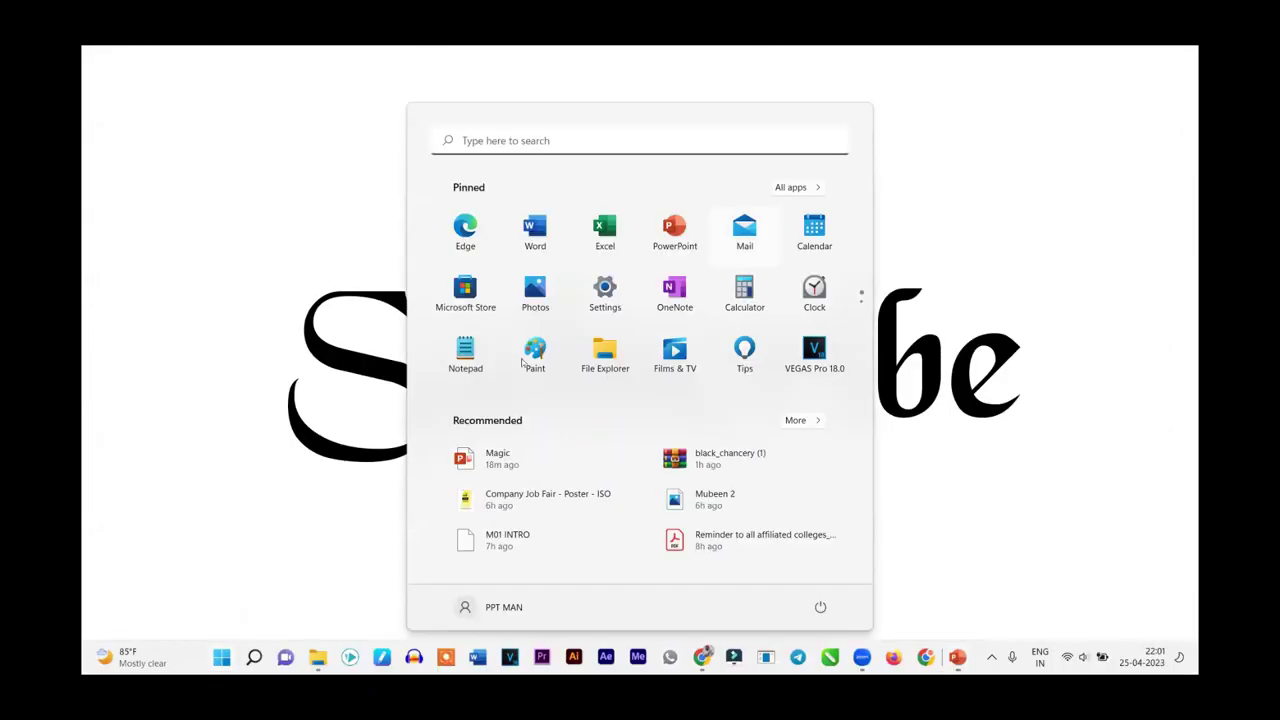
pyautogui.press('super')
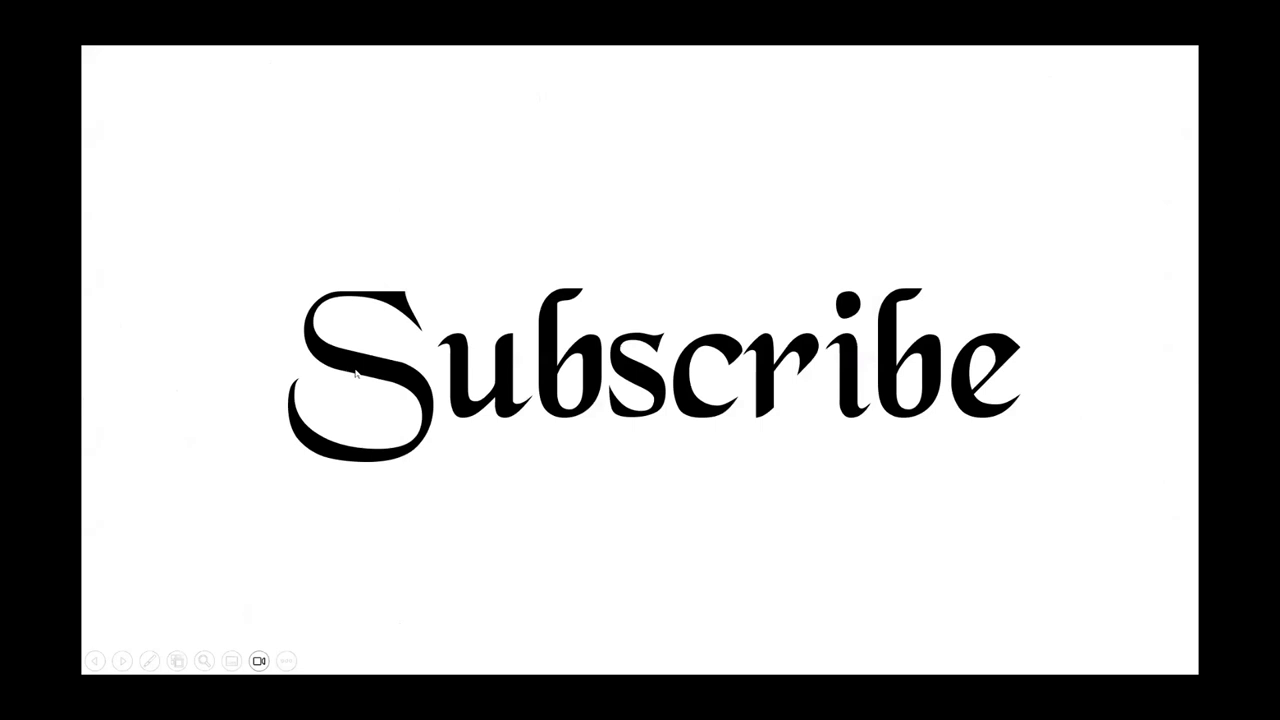
pyautogui.press('Escape')
# - Pull the black strips off the central block, scattering them to its left and right
pyautogui.click(406, 366)
pyautogui.scroll(-1, 409, 372)
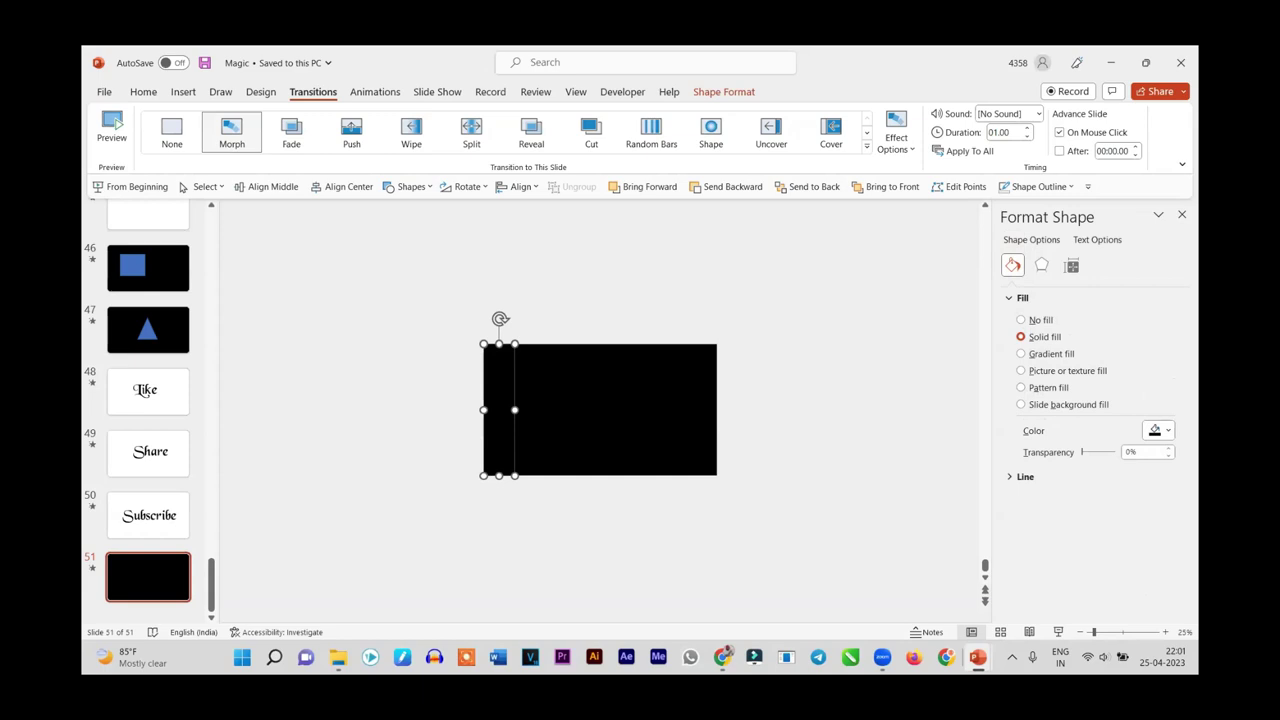
pyautogui.moveTo(503, 414); pyautogui.dragTo(435, 336)
pyautogui.moveTo(511, 394); pyautogui.dragTo(358, 481)
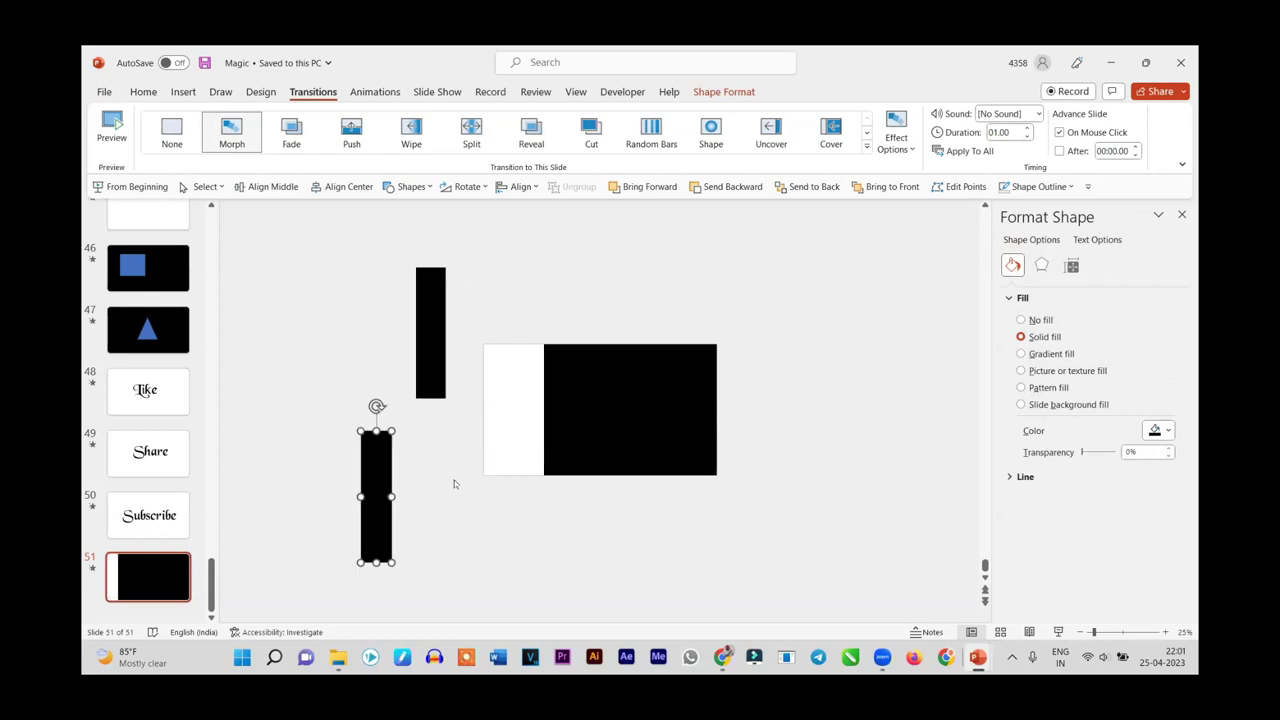
pyautogui.moveTo(557, 400); pyautogui.dragTo(392, 524)
pyautogui.moveTo(602, 430); pyautogui.dragTo(842, 480)
pyautogui.moveTo(610, 409); pyautogui.dragTo(799, 417)
pyautogui.moveTo(700, 424); pyautogui.dragTo(772, 332)
pyautogui.moveTo(673, 392); pyautogui.dragTo(723, 269)
pyautogui.moveTo(641, 410); pyautogui.dragTo(554, 313)
# - Rotate one strip horizontal and place two copies of the thin bar beneath it
pyautogui.moveTo(554, 221); pyautogui.dragTo(716, 375)
pyautogui.moveTo(604, 364); pyautogui.dragTo(565, 408)
pyautogui.moveTo(565, 406)
pyautogui.mouseDown()
pyautogui.moveTo(551, 477)
pyautogui.moveTo(547, 415)
pyautogui.mouseUp()
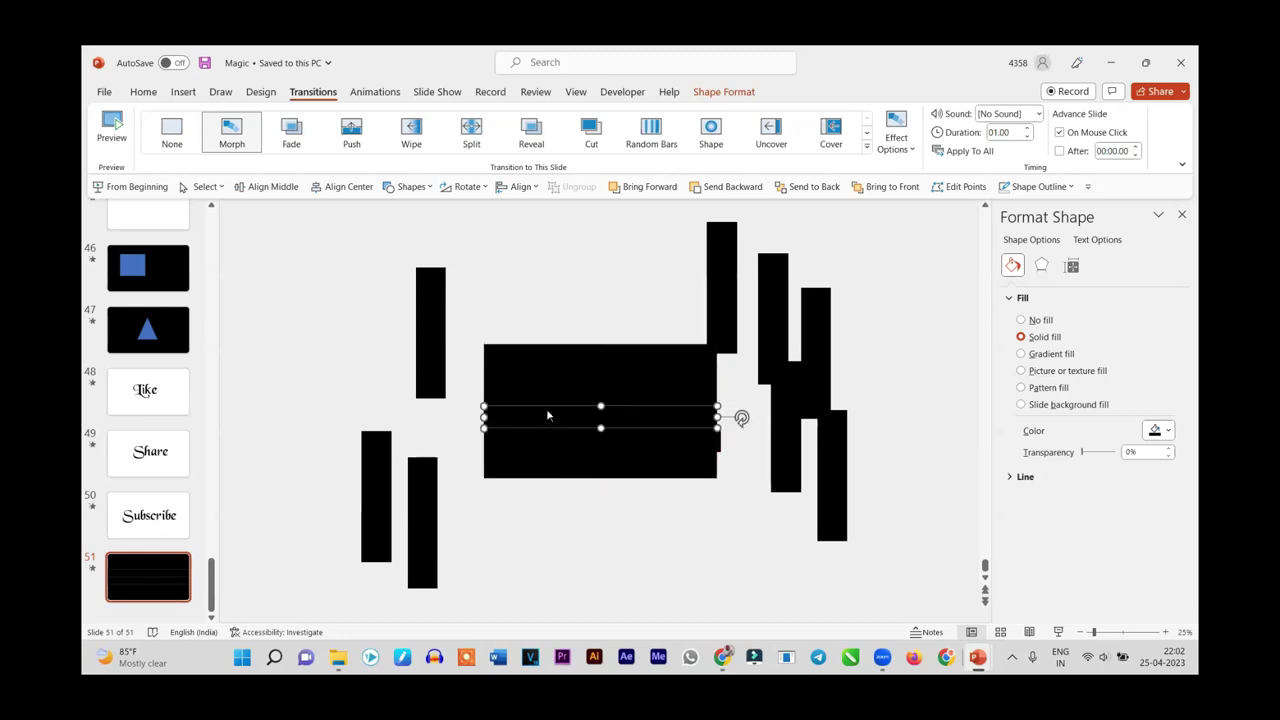
pyautogui.click(389, 415)
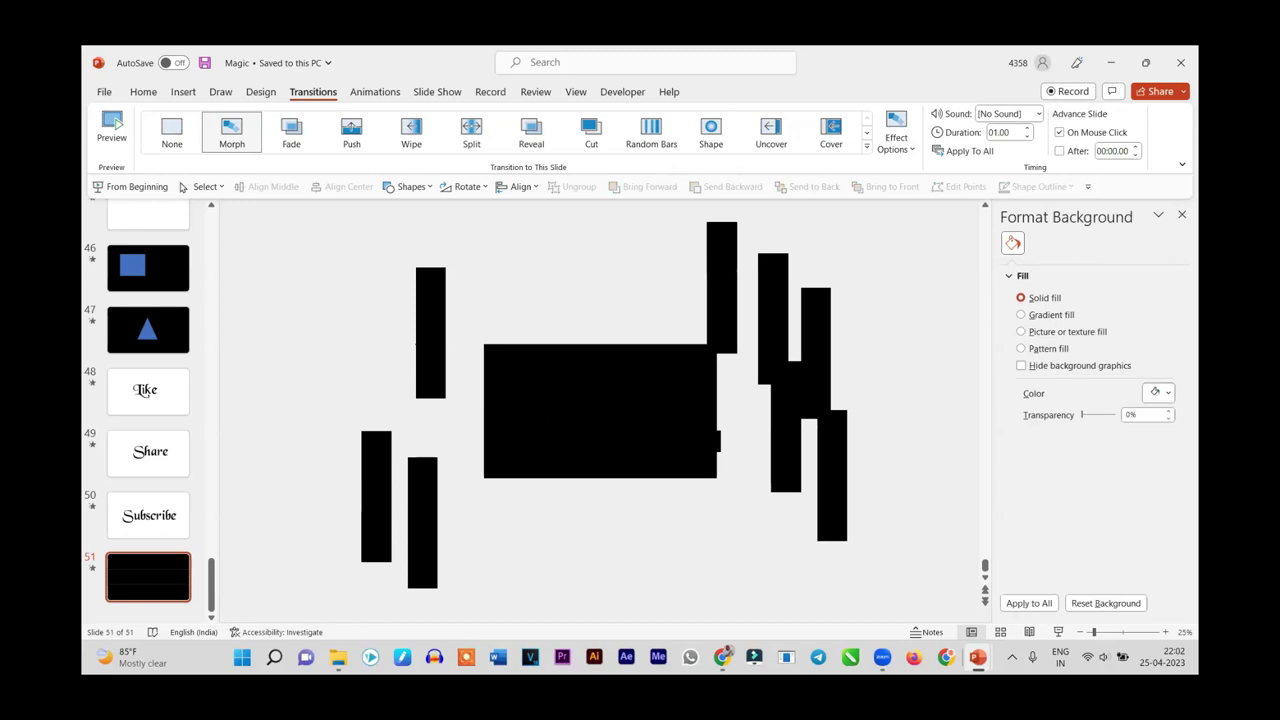
# - Delete the left tall bar and all the scattered bars on the right
pyautogui.click(430, 340)
pyautogui.press('Delete')
pyautogui.click(722, 300)
pyautogui.press('Delete')
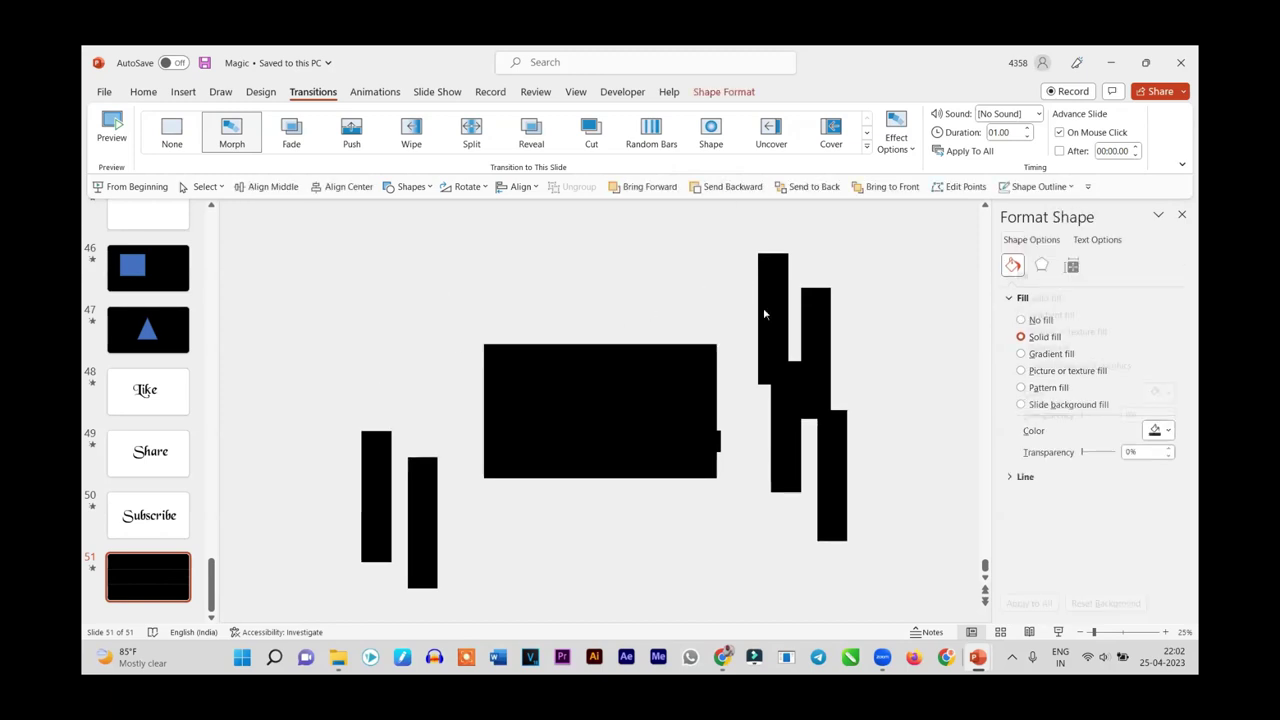
pyautogui.click(766, 314)
pyautogui.press('Delete')
pyautogui.click(815, 340)
pyautogui.press('Delete')
pyautogui.click(791, 432)
pyautogui.press('Delete')
pyautogui.click(823, 477)
pyautogui.press('Delete')
# - Delete the two remaining bars on the left together
pyautogui.moveTo(300, 383); pyautogui.dragTo(491, 577)
pyautogui.press('Delete')
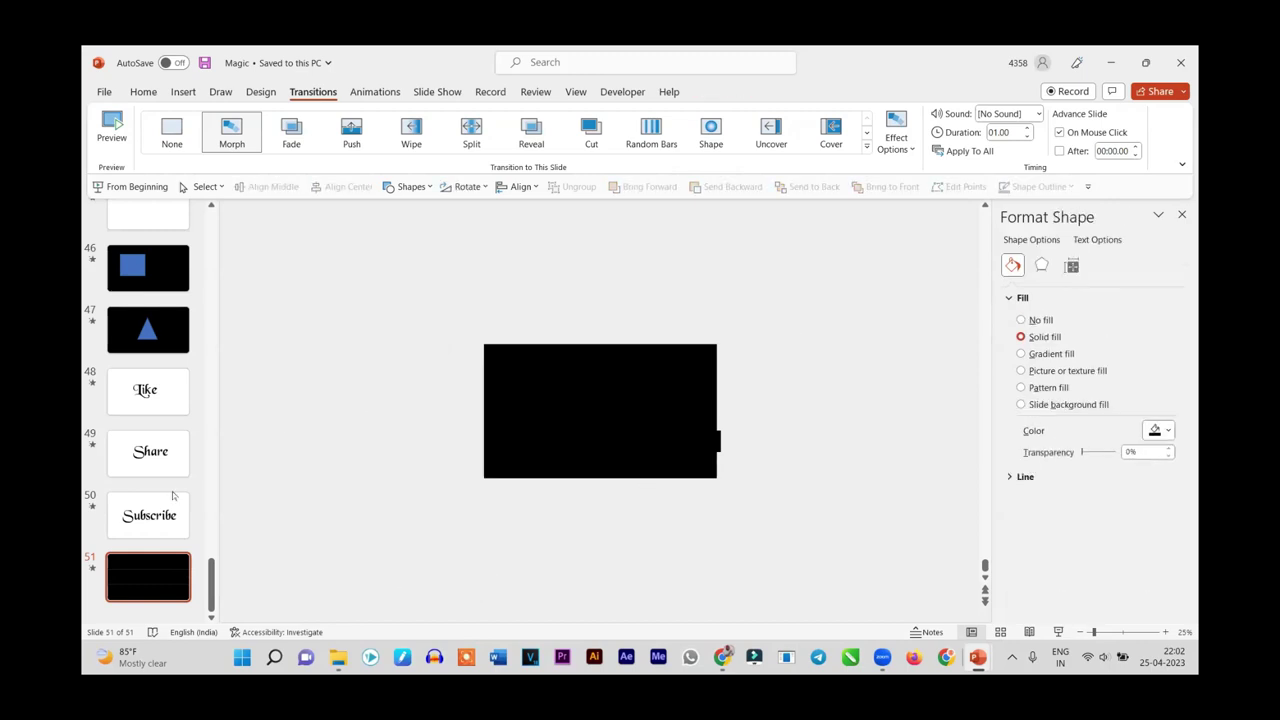
pyautogui.click(172, 495)
pyautogui.click(1055, 632)
pyautogui.click(925, 422)
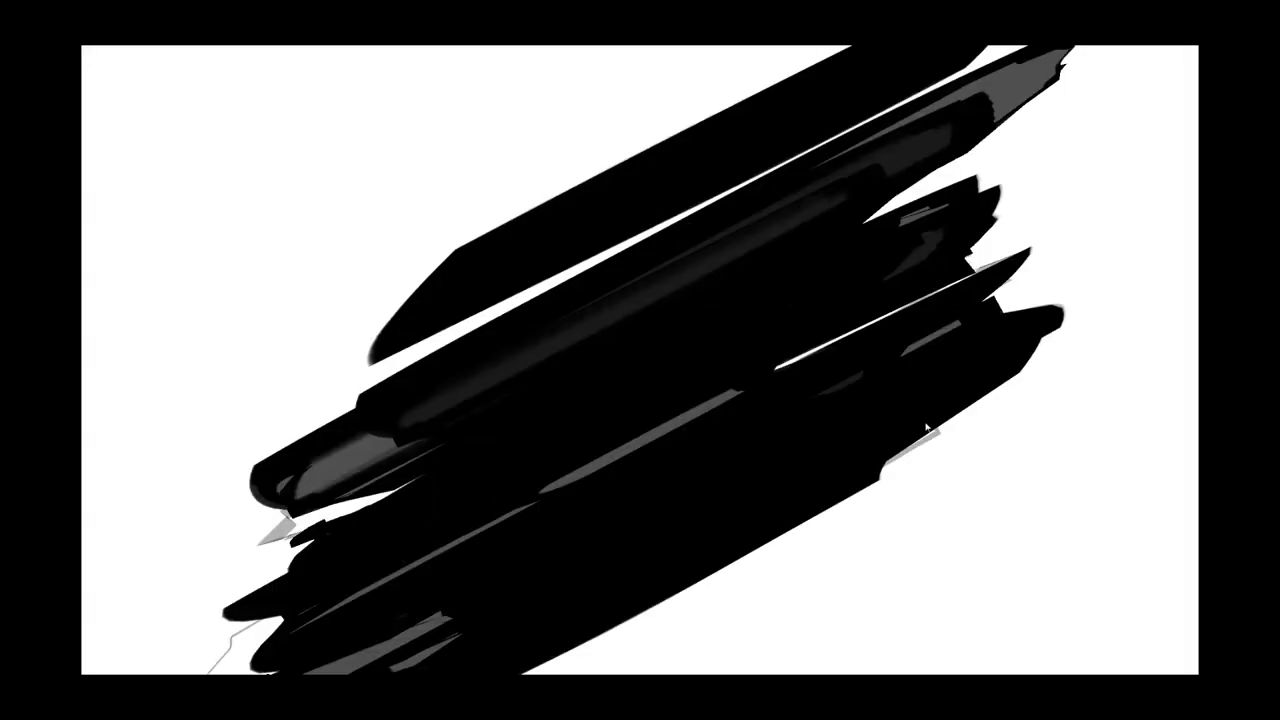
pyautogui.press('Left')
pyautogui.press('Left')
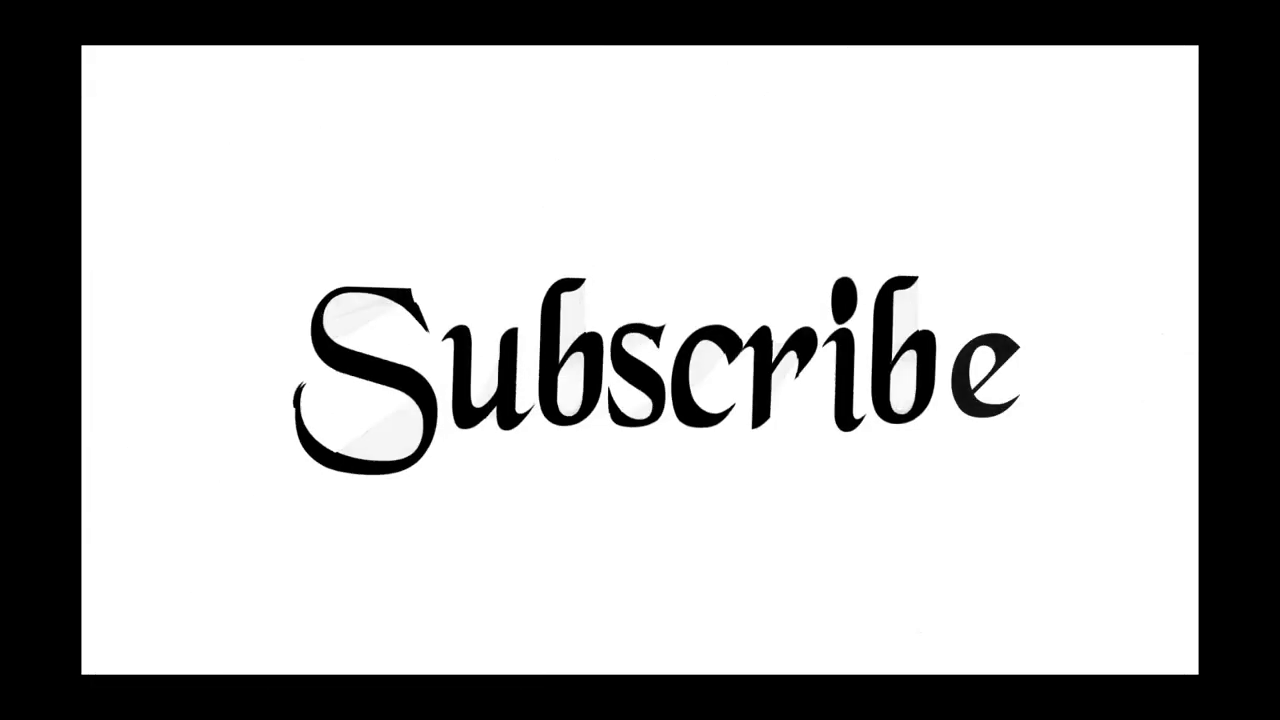
pyautogui.press('Right')
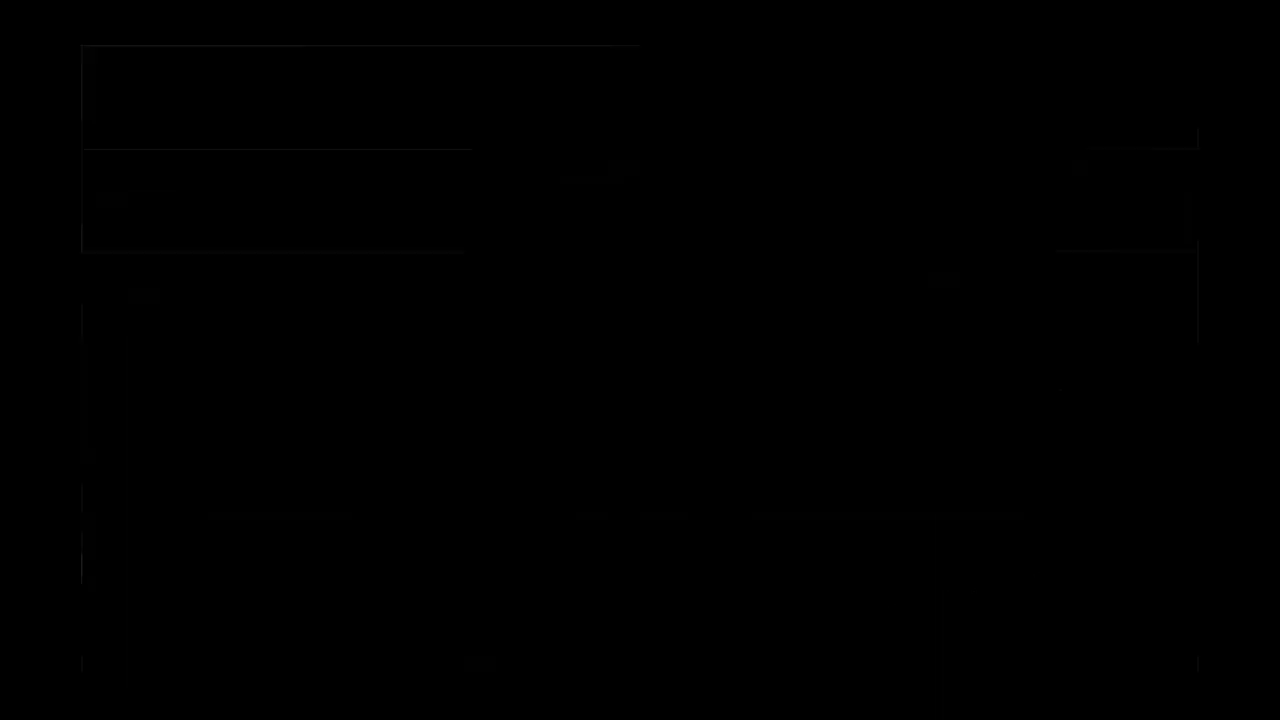
pyautogui.press('Left')
pyautogui.press('Left')
pyautogui.press('Right')
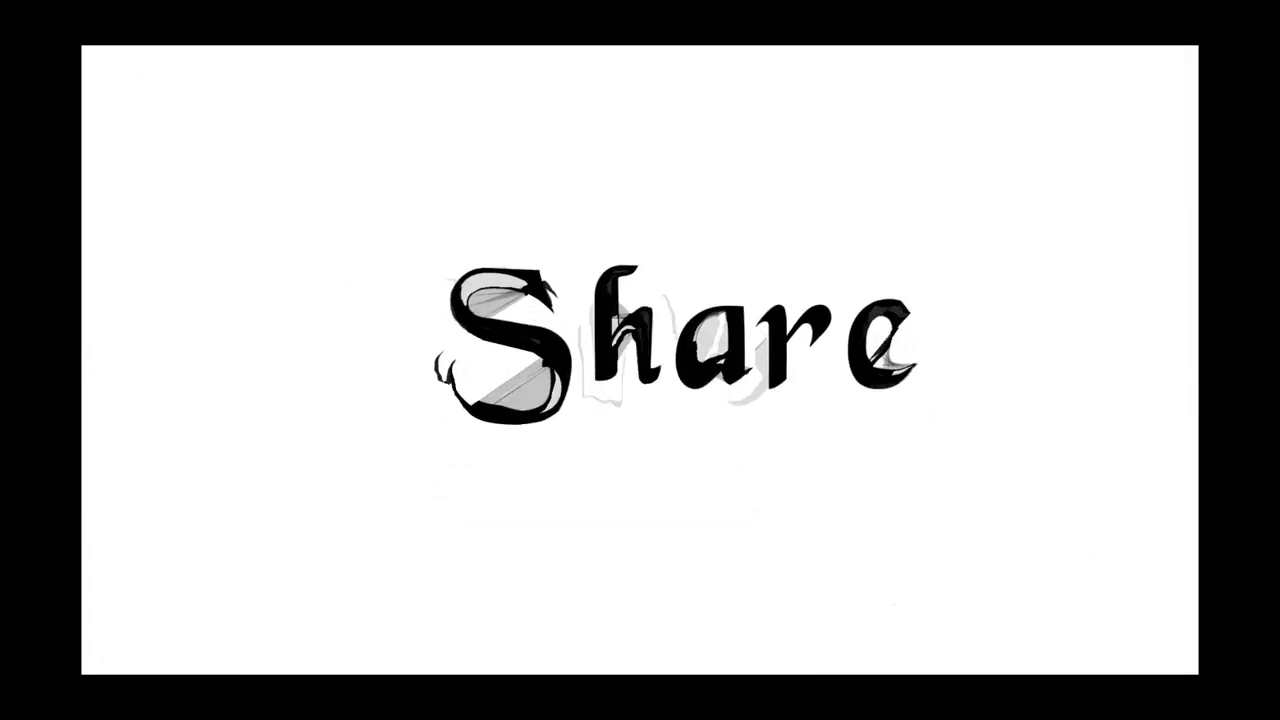
pyautogui.press('Left')
pyautogui.press('Right')
pyautogui.press('Right')
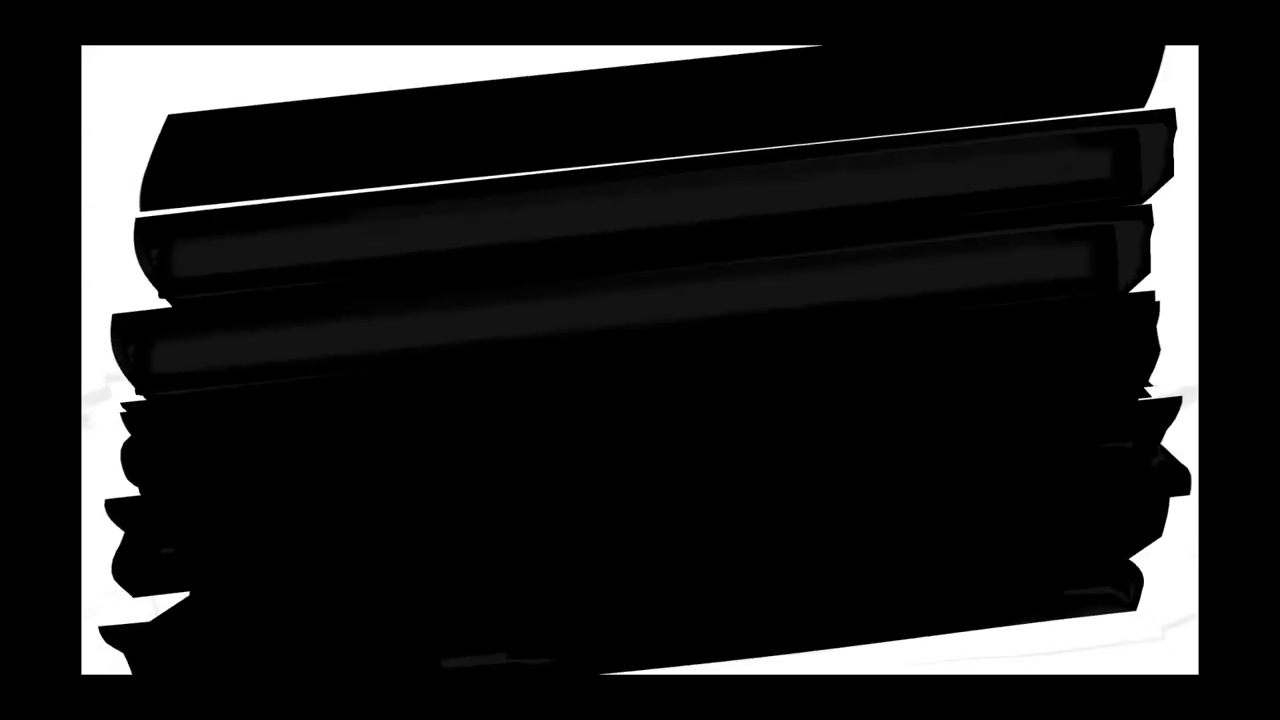
pyautogui.press('Left')
pyautogui.press('Left')
pyautogui.press('Right')
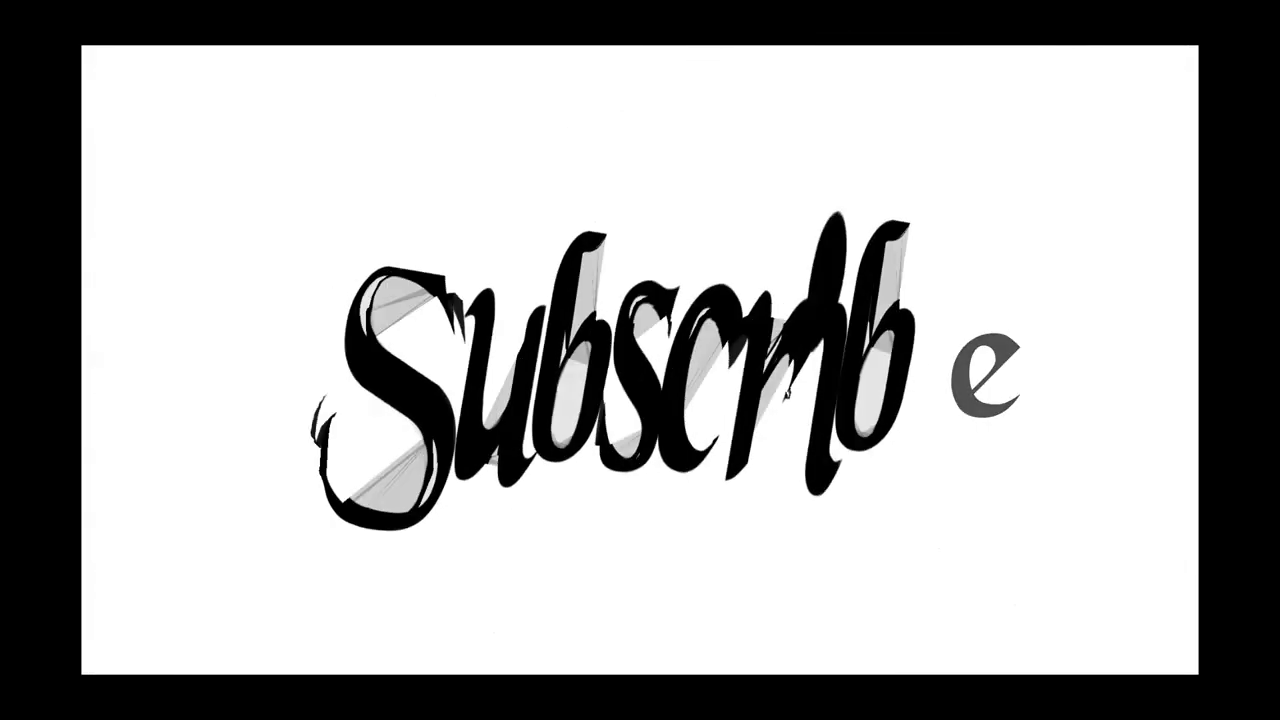
pyautogui.press('Left')
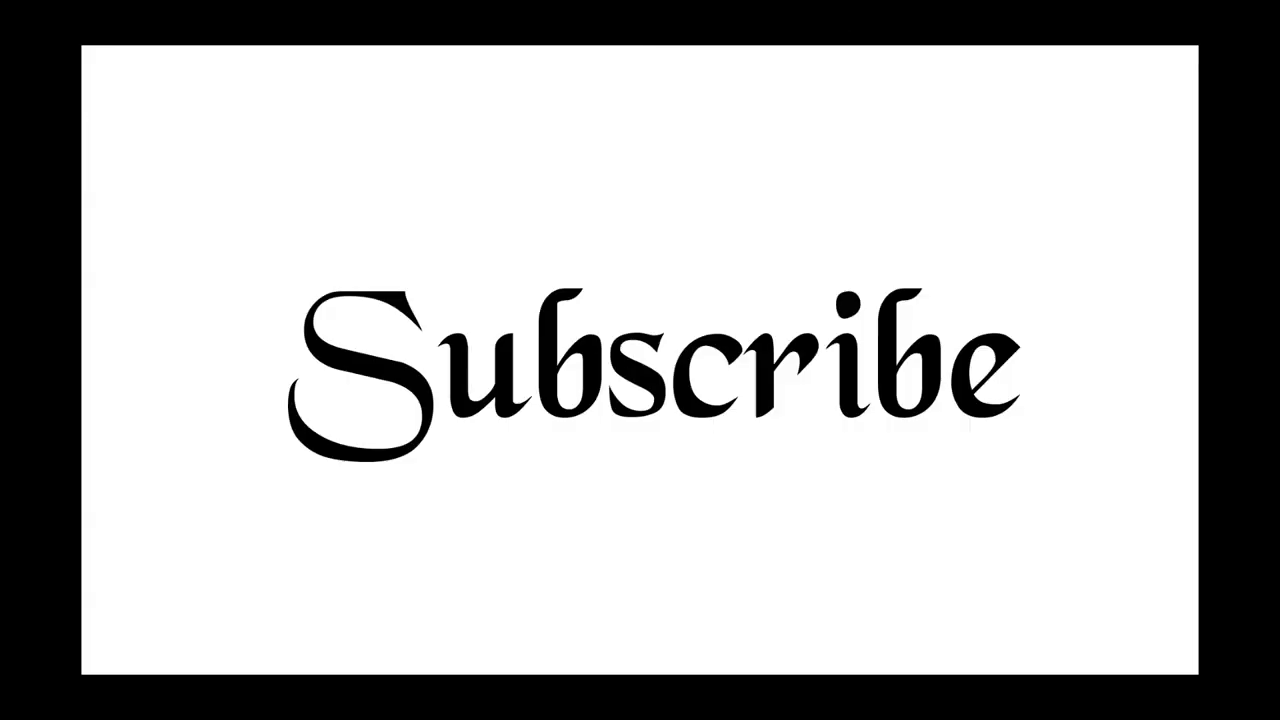
pyautogui.press('Escape')
pyautogui.click(134, 572)
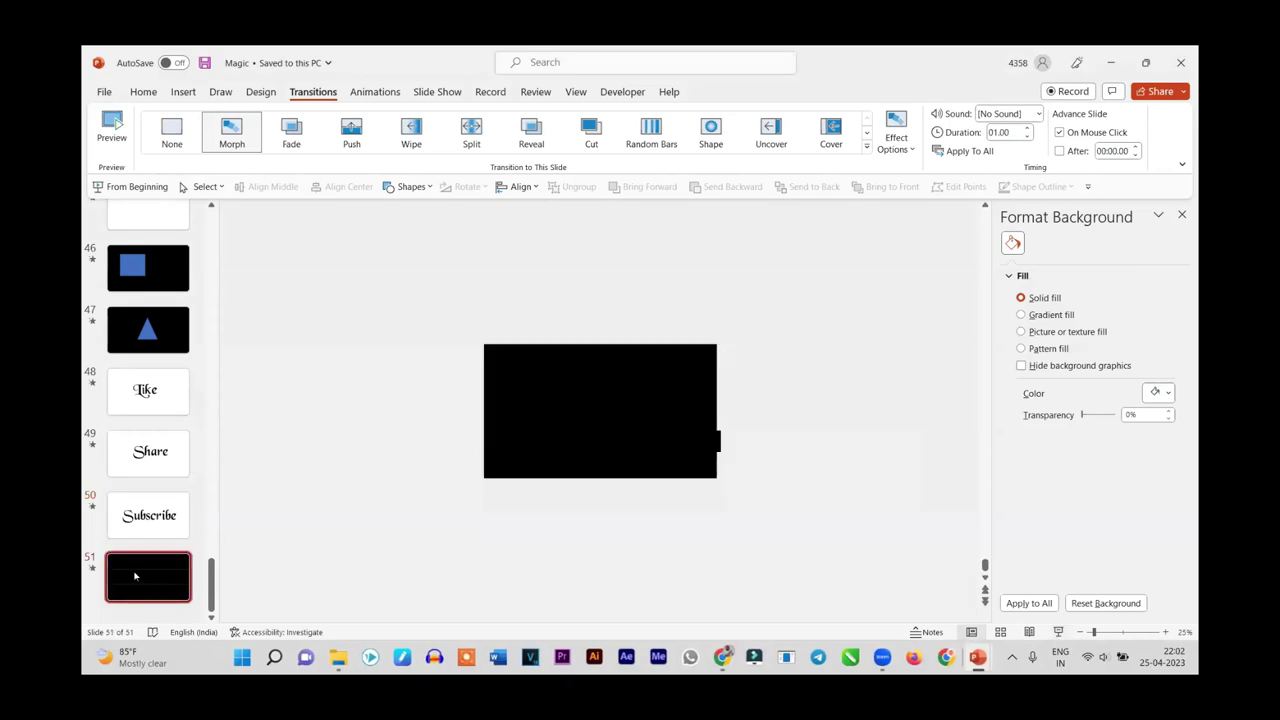
# - Rotate the thin black bar upright and place it across the rectangle's middle
pyautogui.click(615, 449)
pyautogui.moveTo(615, 449); pyautogui.dragTo(626, 307)
pyautogui.moveTo(754, 302); pyautogui.dragTo(612, 225)
pyautogui.moveTo(626, 270); pyautogui.dragTo(608, 353)
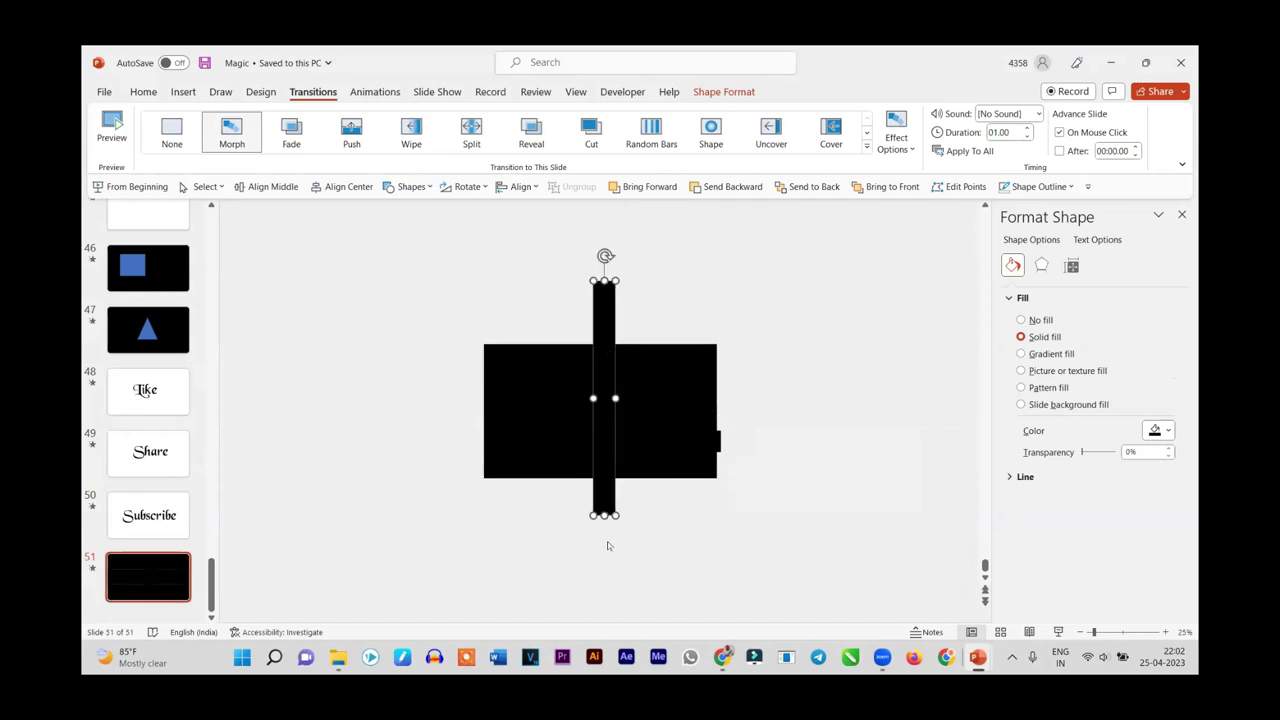
# - Preview the show from the Subscribe slide, then end it
pyautogui.click(172, 522)
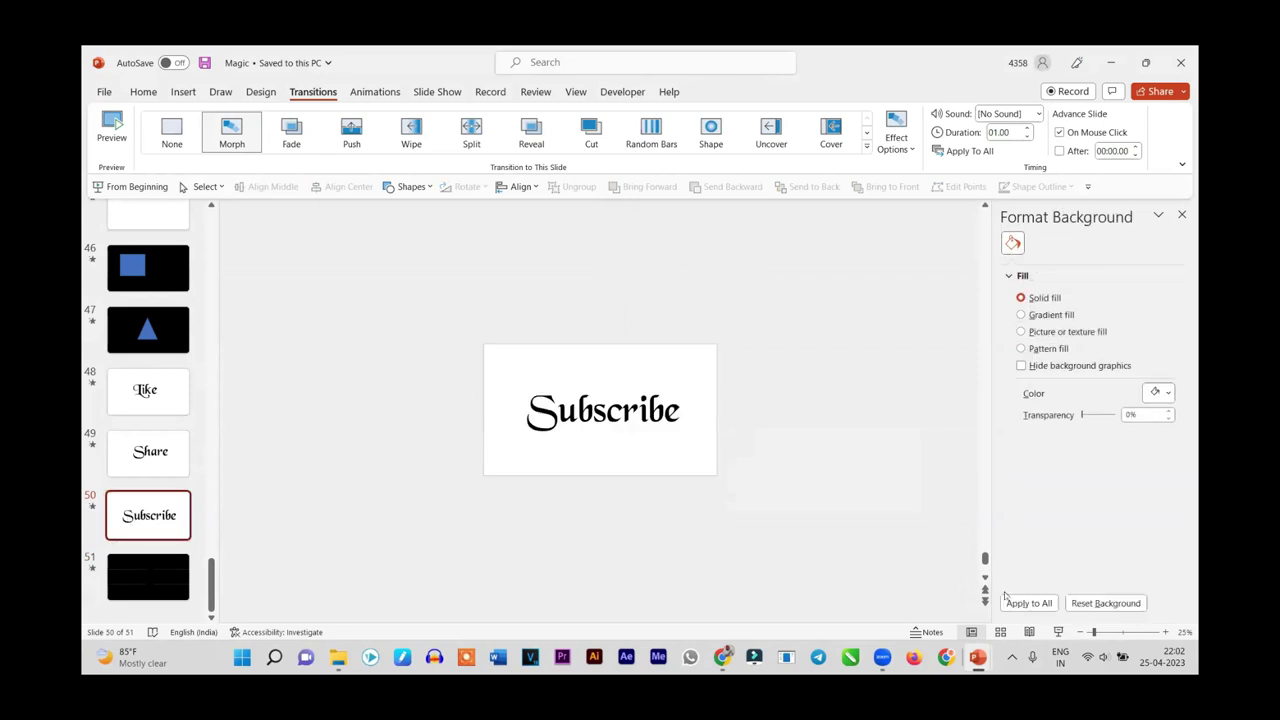
pyautogui.click(1060, 632)
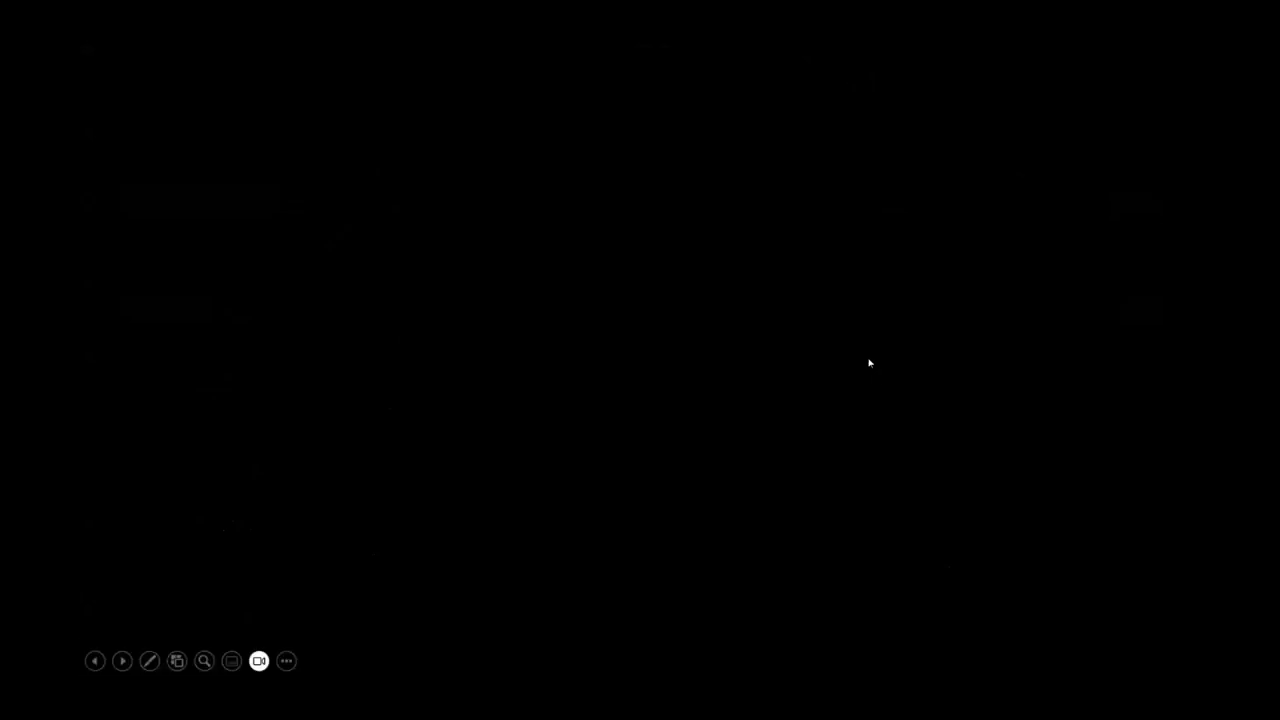
pyautogui.rightClick(869, 363)
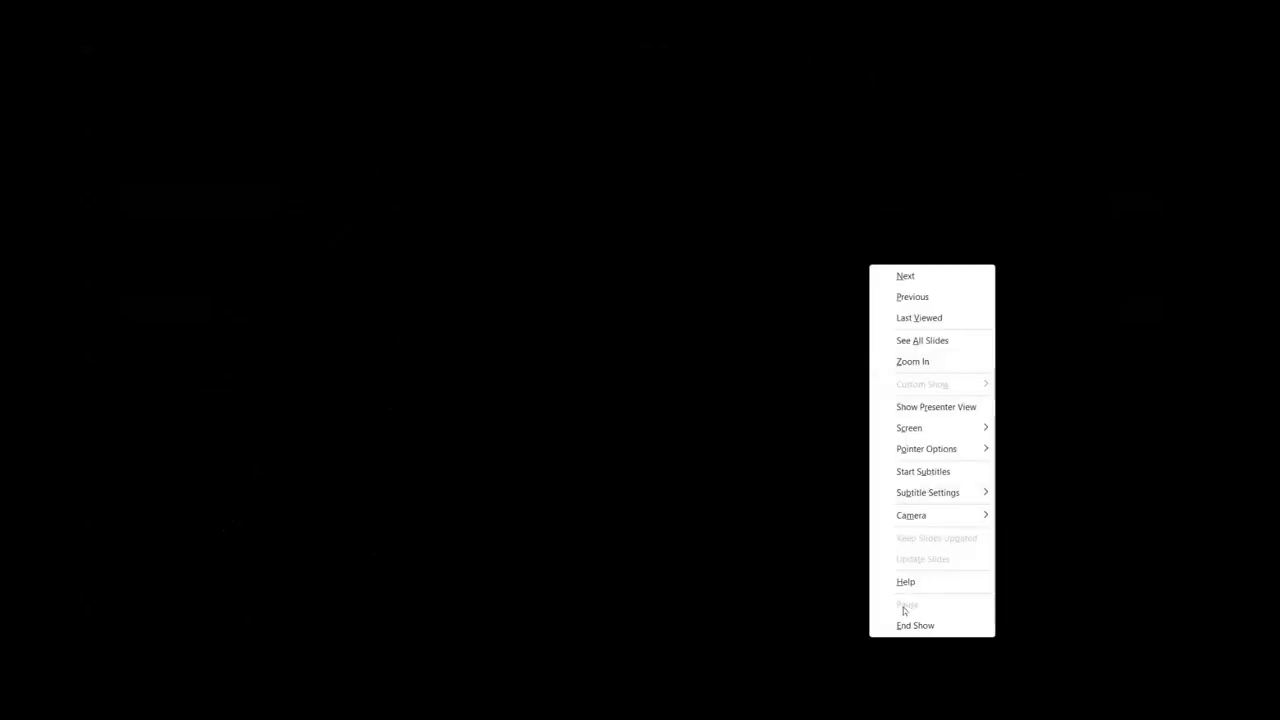
pyautogui.click(910, 625)
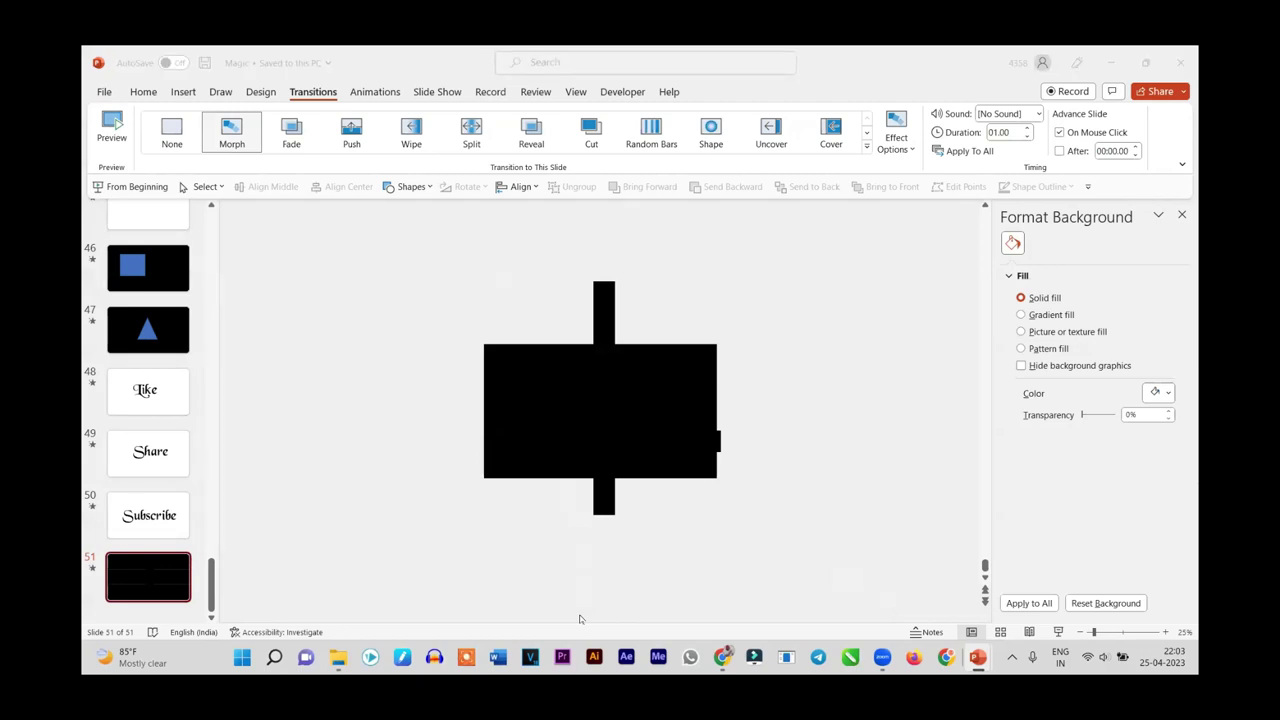
# - Minimize PowerPoint and play the Saibaba Bumping Effect video from the New Ideas folder
pyautogui.click(1110, 62)
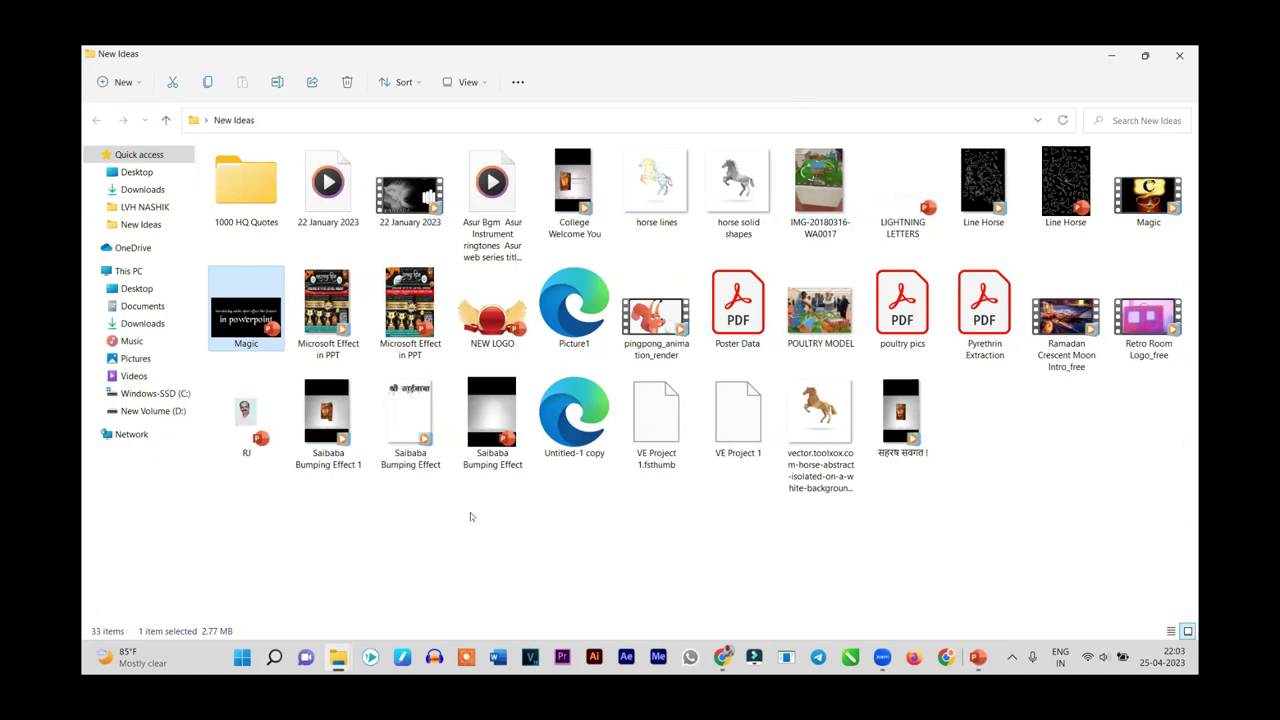
pyautogui.click(398, 398)
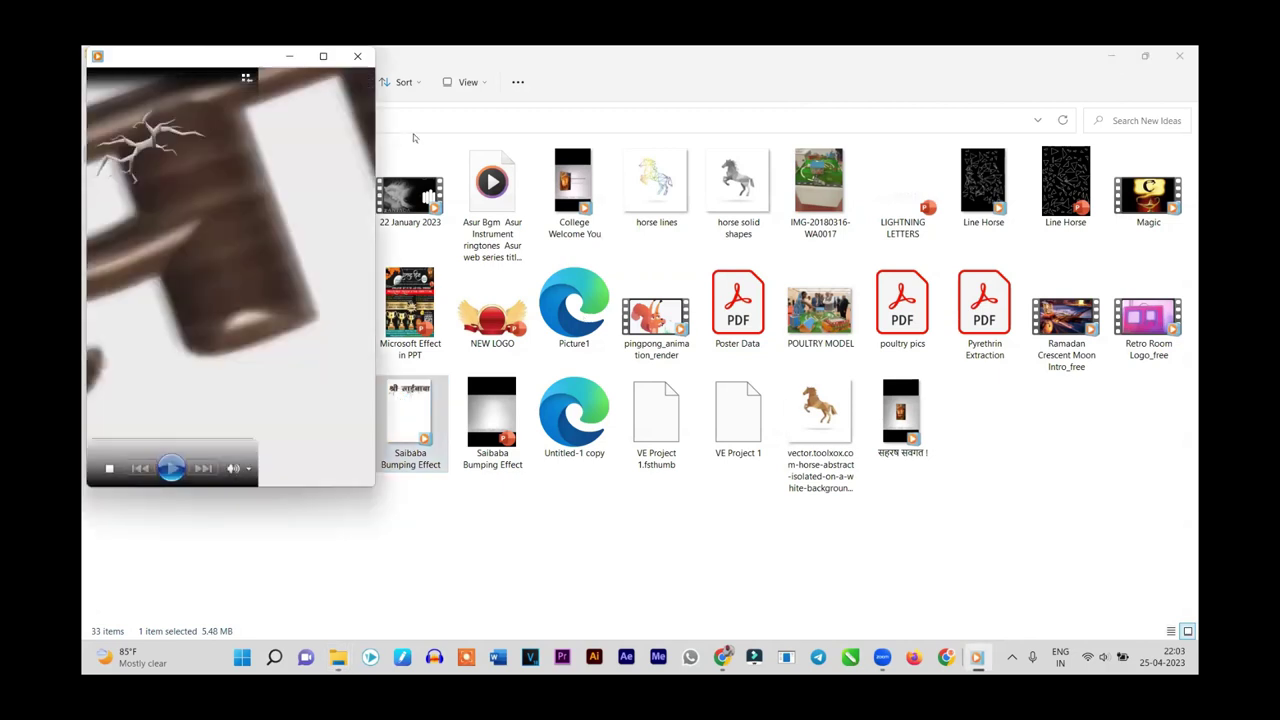
pyautogui.click(362, 54)
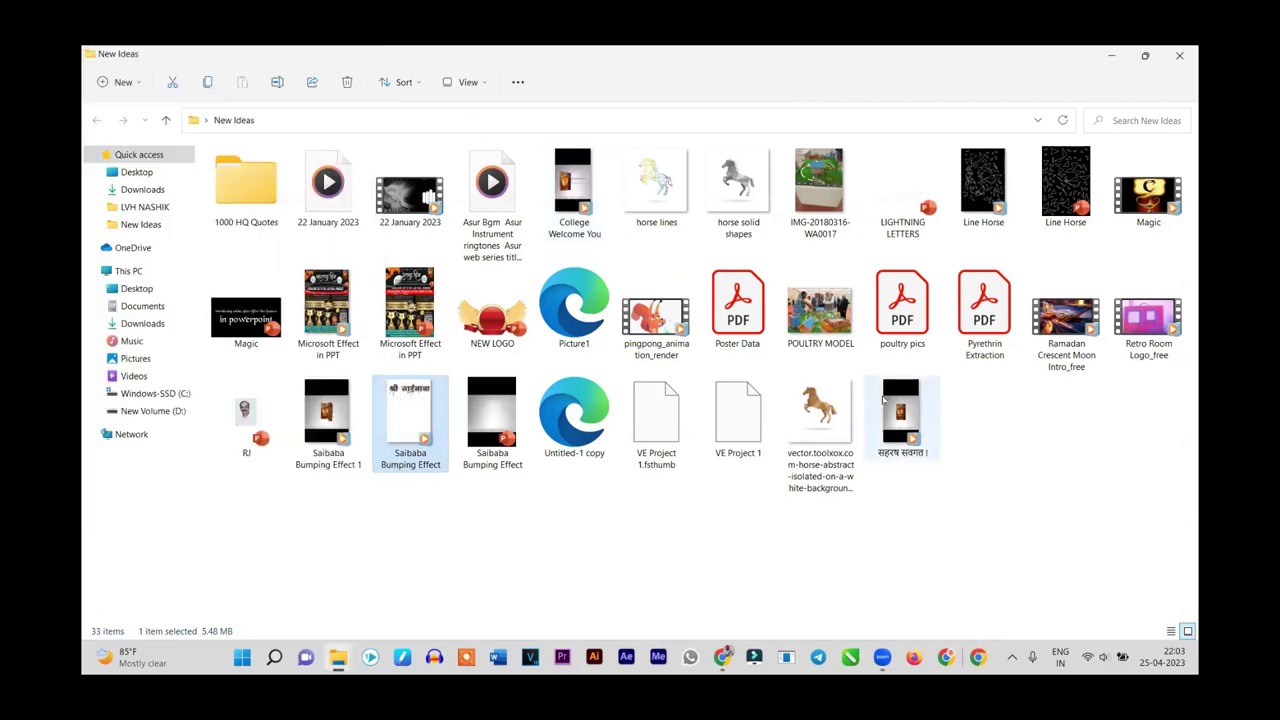
# - Play the Hindi-titled video full screen, then close the player
pyautogui.click(884, 400)
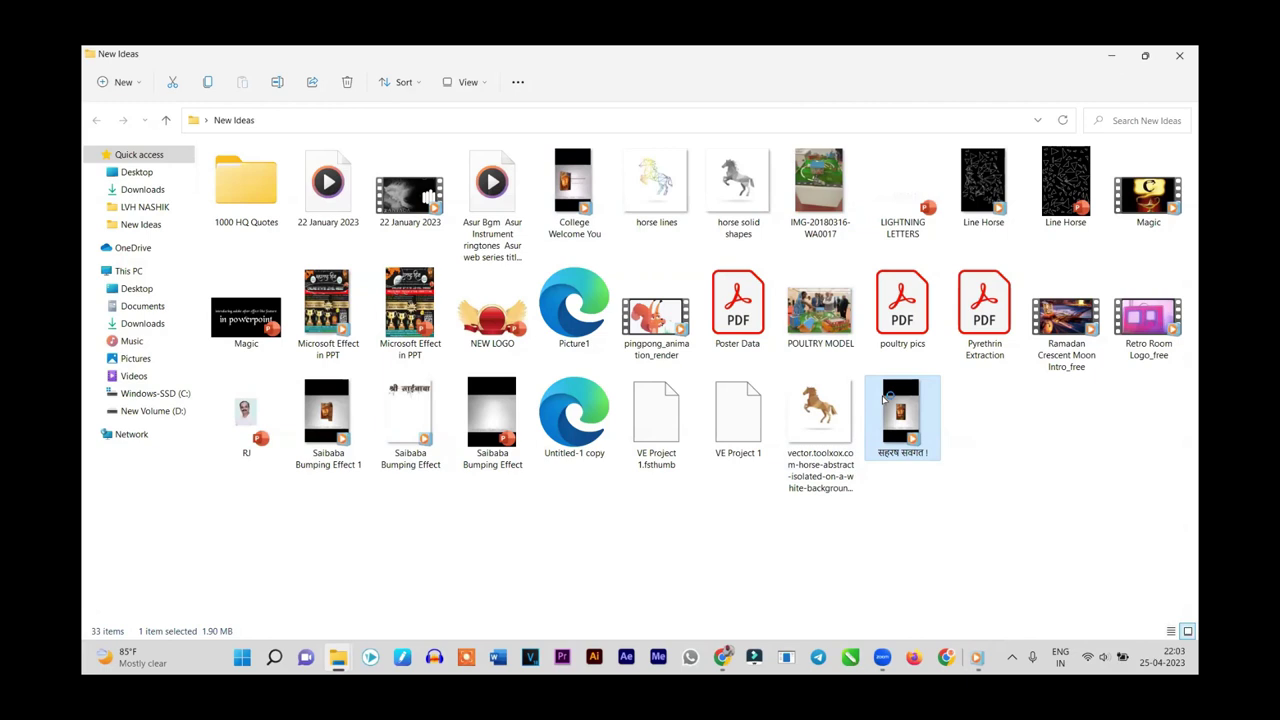
pyautogui.doubleClick(884, 400)
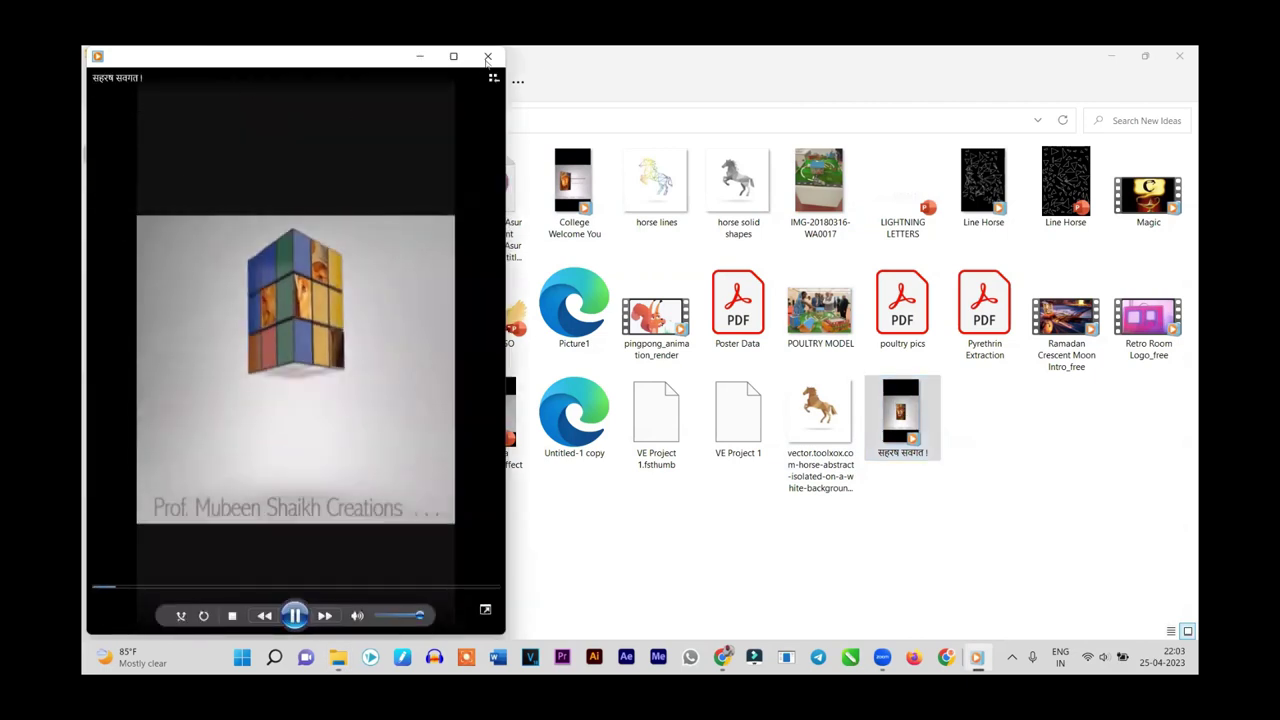
pyautogui.click(453, 56)
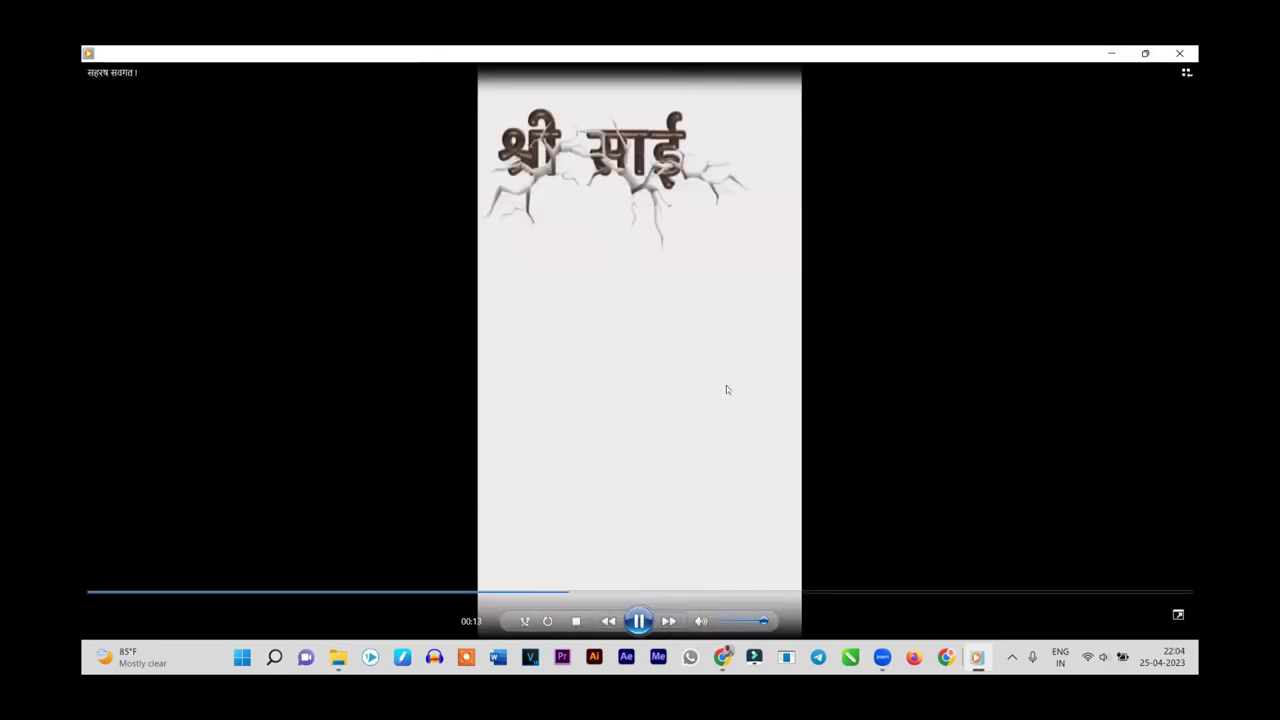
pyautogui.click(1180, 54)
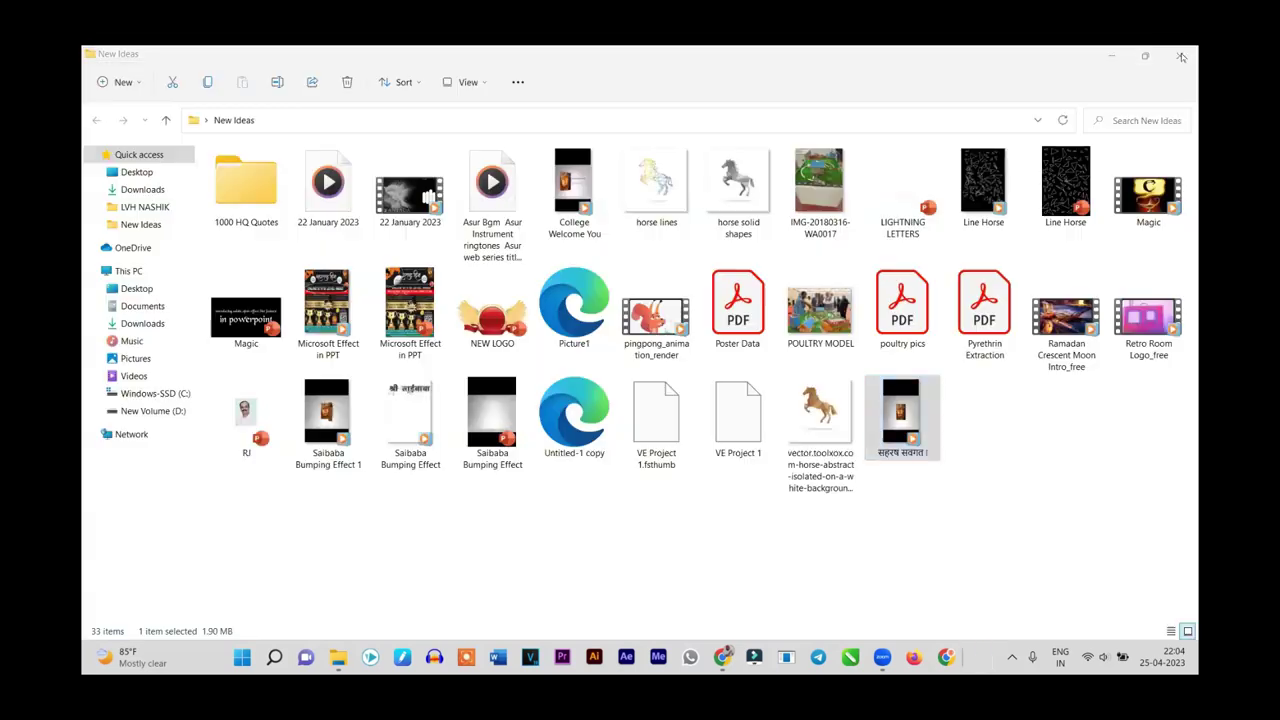